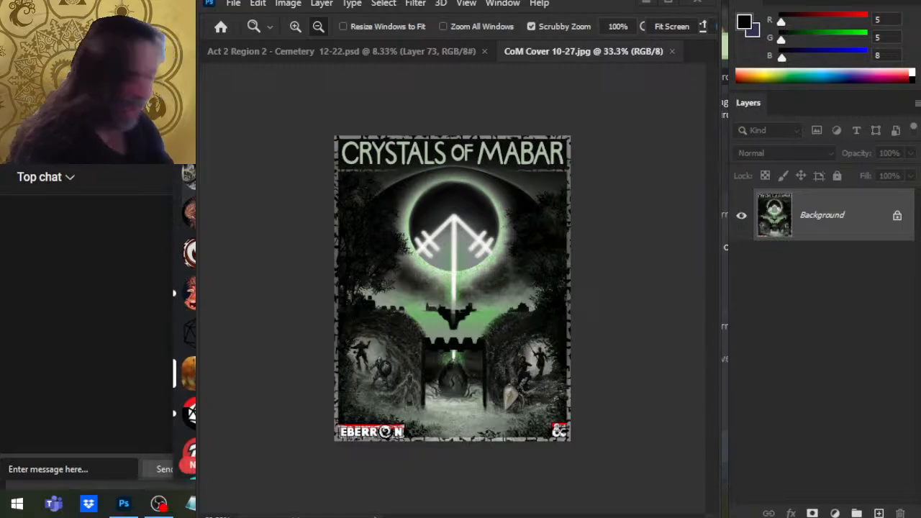
Step: Close the CoM Cover 10-27.jpg document and return to the Act 2 Region 2 cemetery map
scroll(188, 324, down, 3)
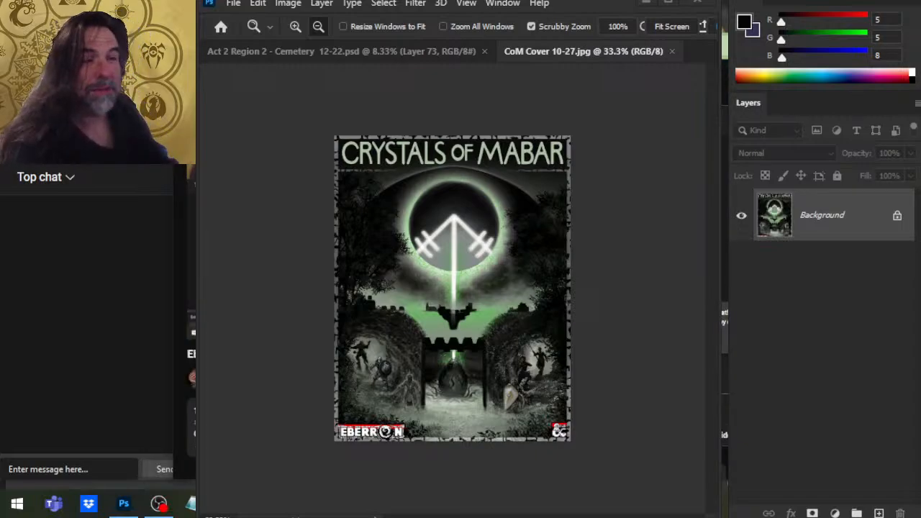
key(alt+Tab)
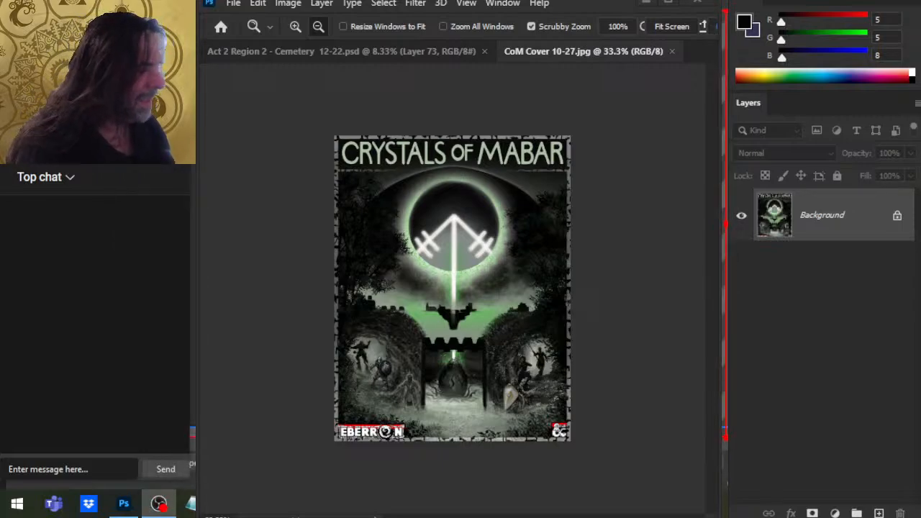
key(alt+Tab)
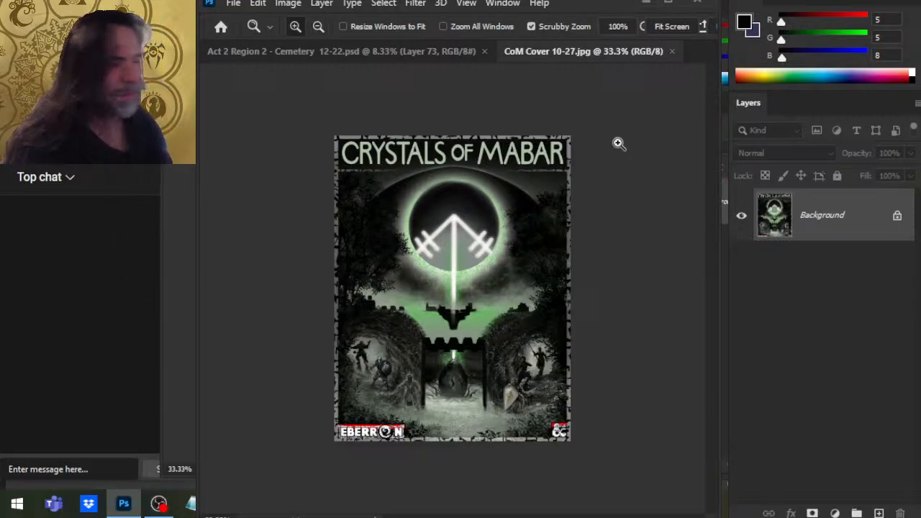
click(671, 52)
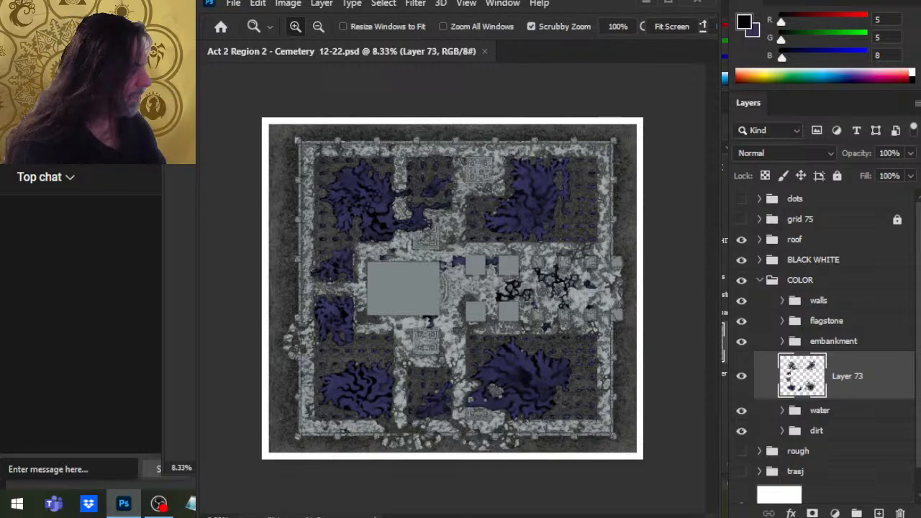
Step: Collapse the COLOR group, then expand the roof group and select Layer 65 with its visibility on
click(767, 285)
click(760, 281)
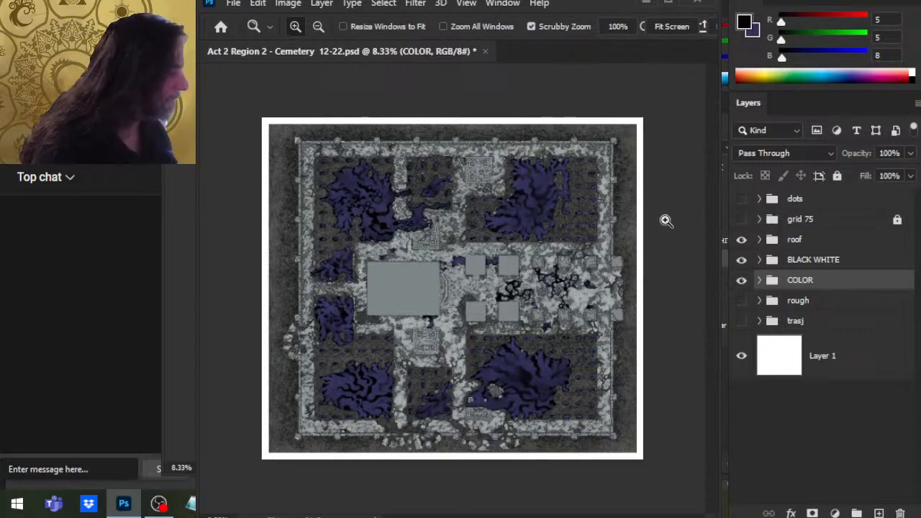
click(760, 240)
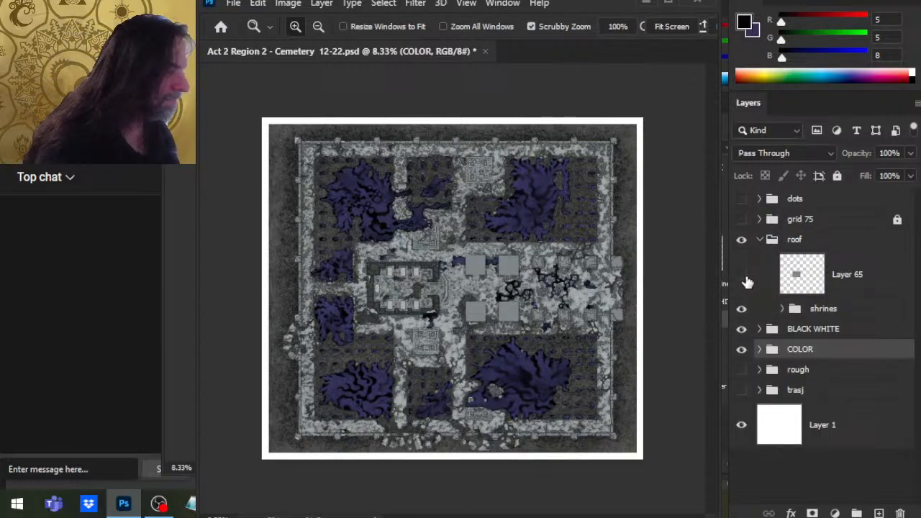
click(802, 281)
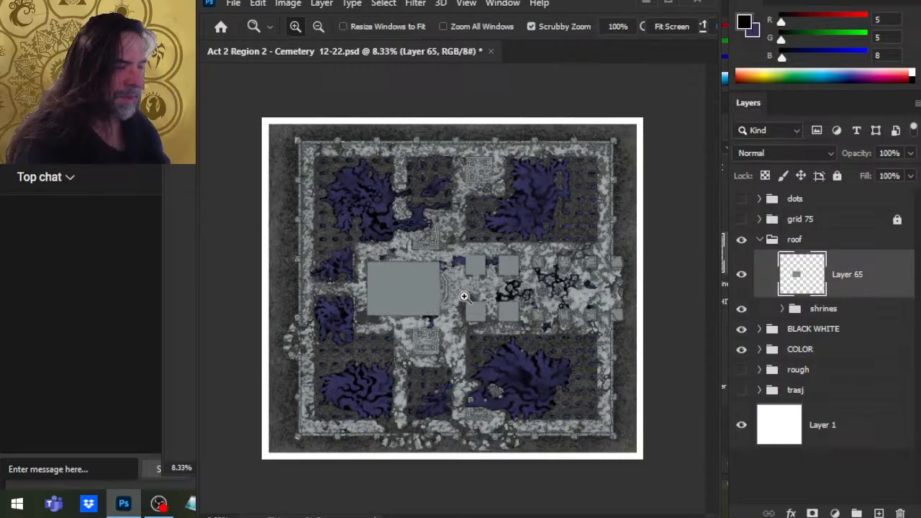
Step: Hide the COLOR group and show the expanded grid 75 group, including its overlay, across the whole map
drag(466, 297, 533, 283)
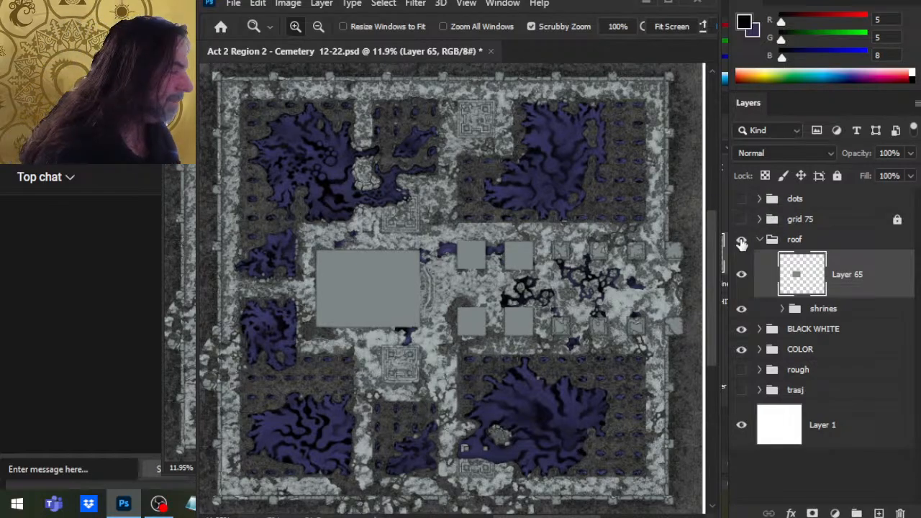
click(742, 350)
click(742, 219)
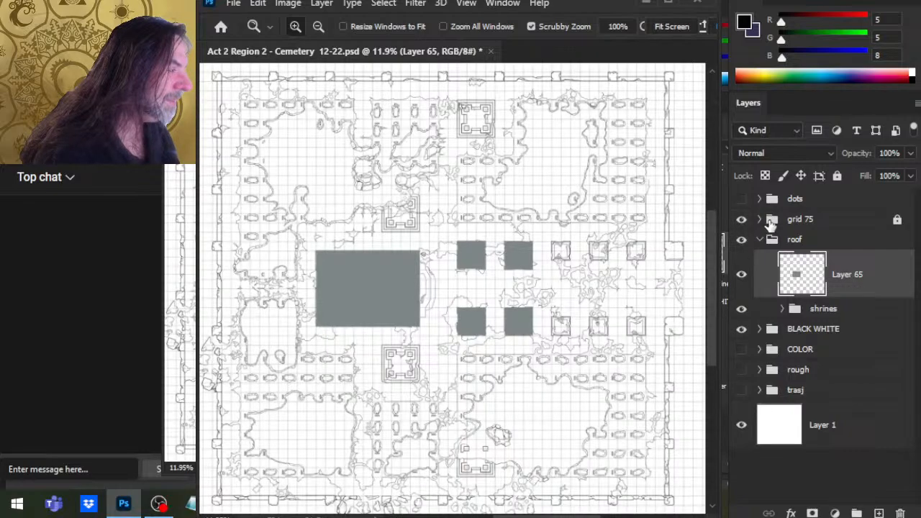
click(760, 219)
click(742, 239)
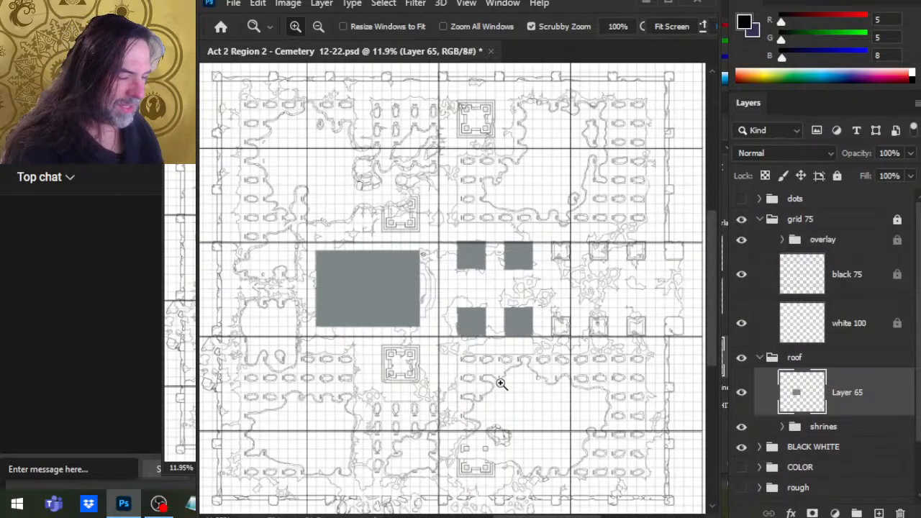
drag(501, 381, 560, 407)
drag(632, 376, 513, 400)
drag(630, 356, 540, 337)
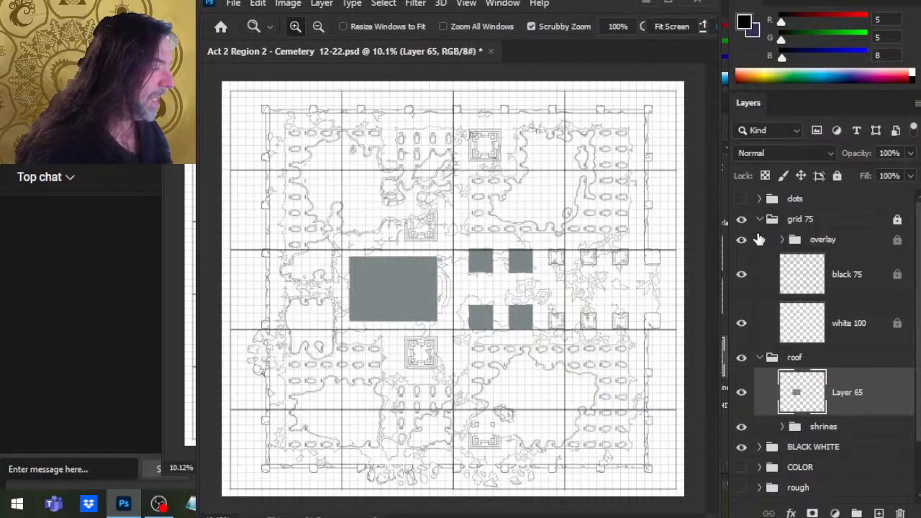
Step: Set the layer visibility so the roof group and the grid's overlay are hidden and the COLOR group is shown
click(741, 357)
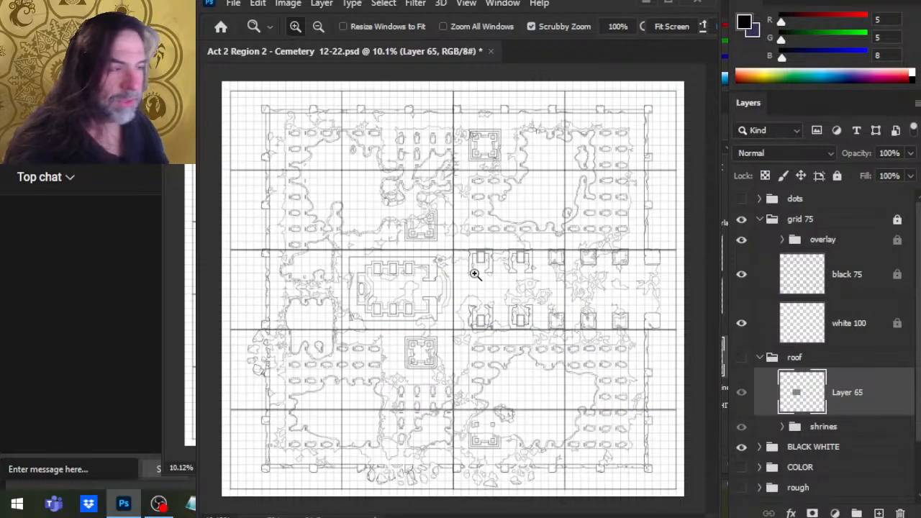
drag(442, 293, 472, 313)
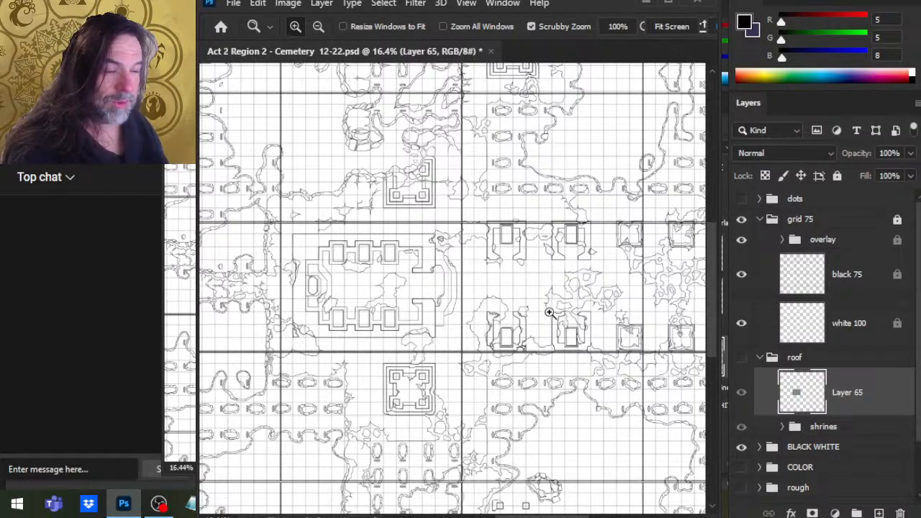
drag(547, 312, 477, 263)
drag(636, 270, 629, 283)
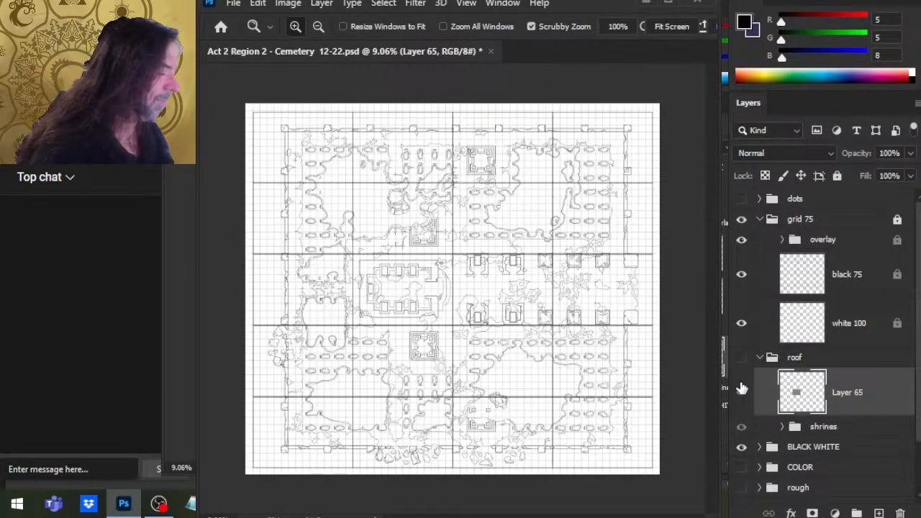
click(742, 468)
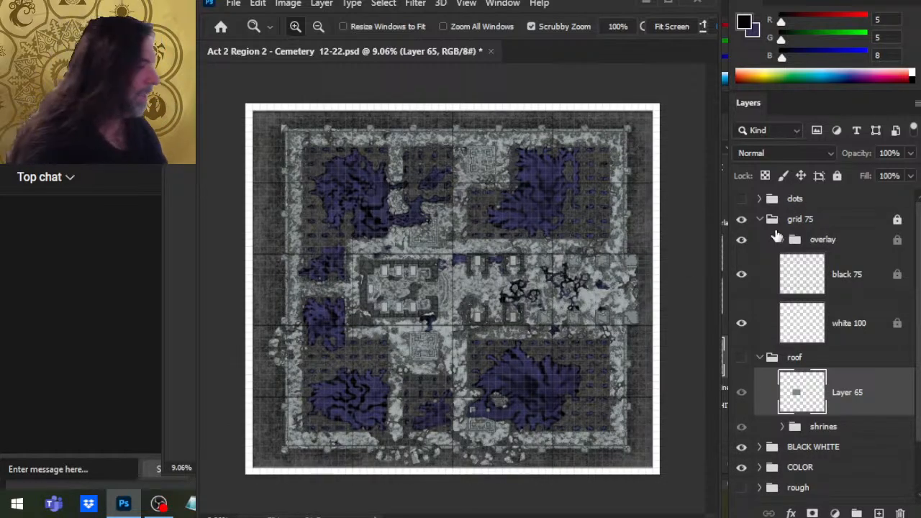
click(742, 240)
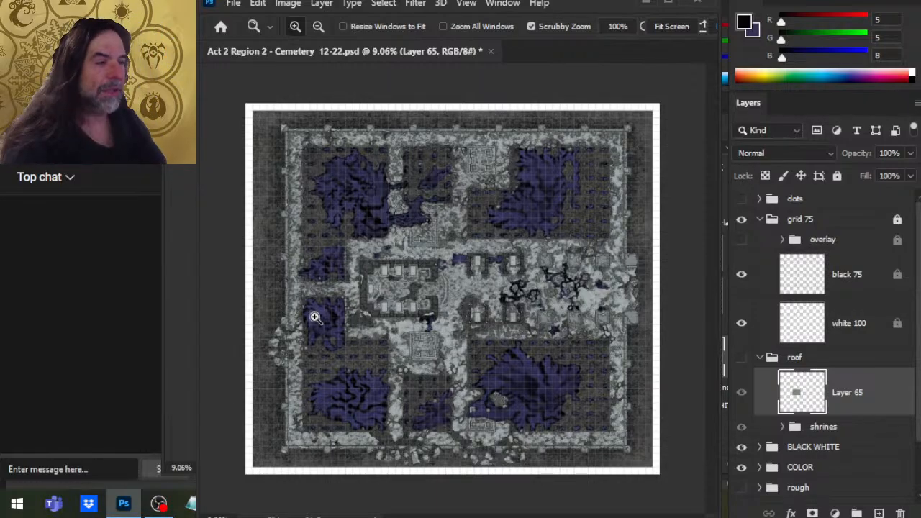
Step: Examine the thickness and contrast of the grid lines at pixel level over the purple pool west of the central building
drag(304, 329, 337, 321)
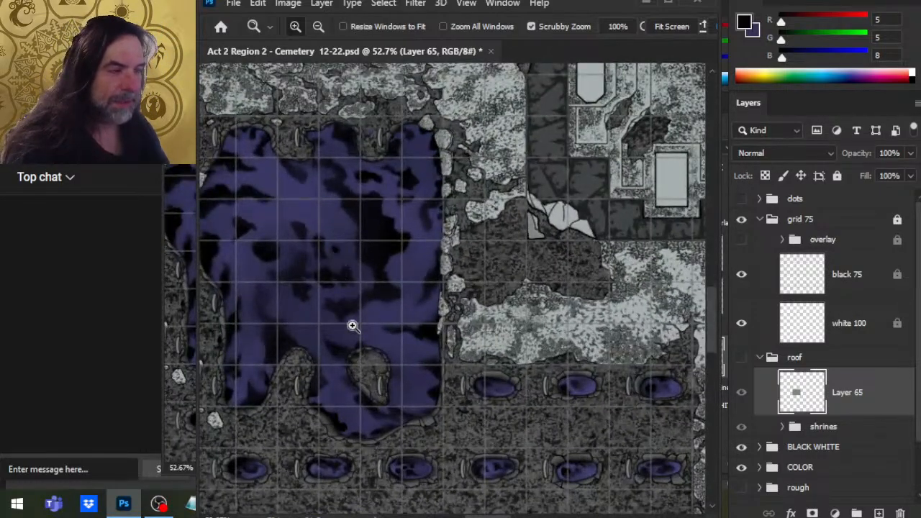
drag(352, 277, 433, 314)
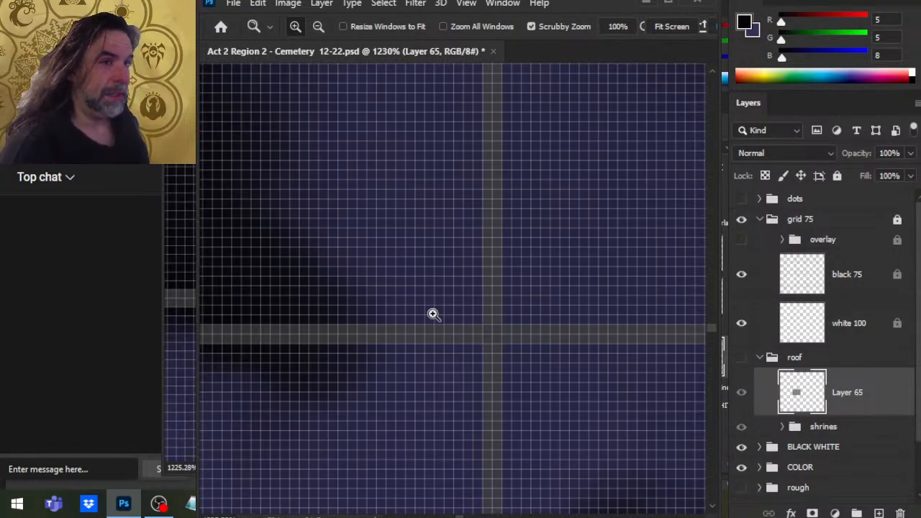
drag(576, 321, 614, 369)
key(ctrl+1)
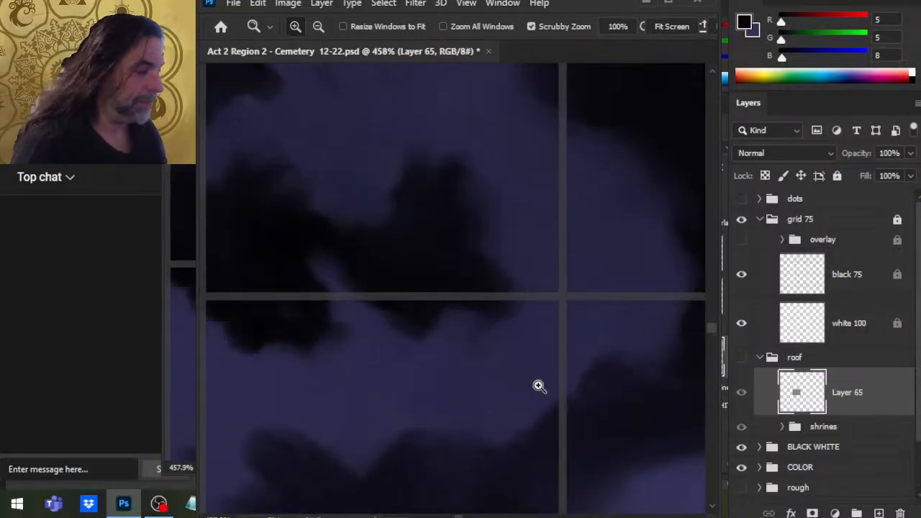
drag(618, 305, 659, 311)
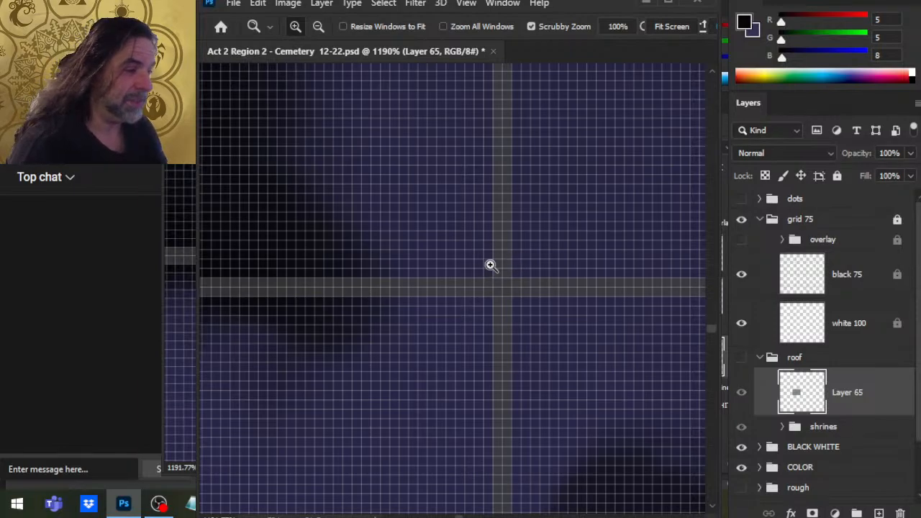
drag(576, 329, 465, 309)
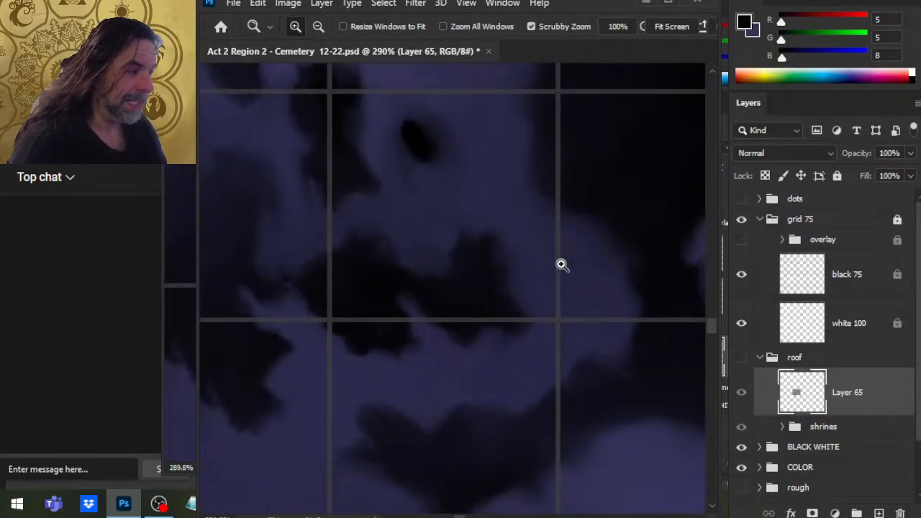
mouse_move(618, 305)
mouse_down()
mouse_move(513, 291)
mouse_move(536, 287)
mouse_up()
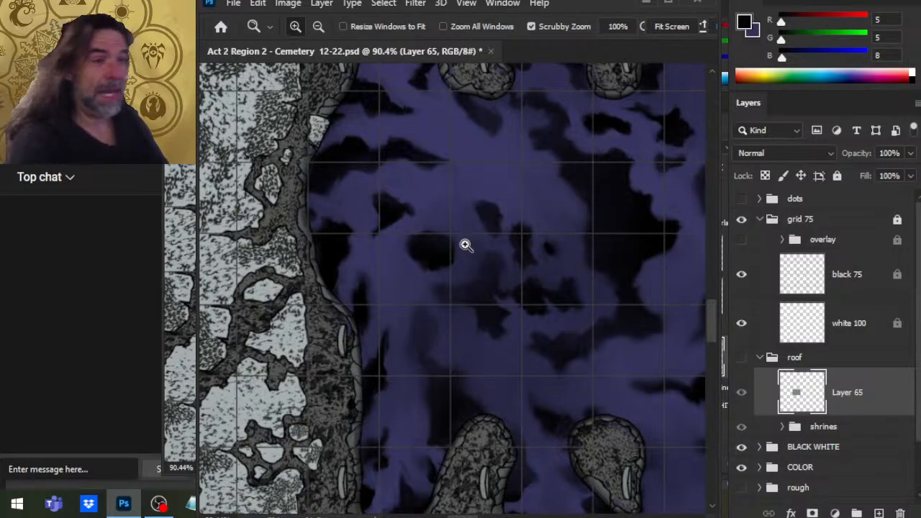
drag(635, 328, 370, 242)
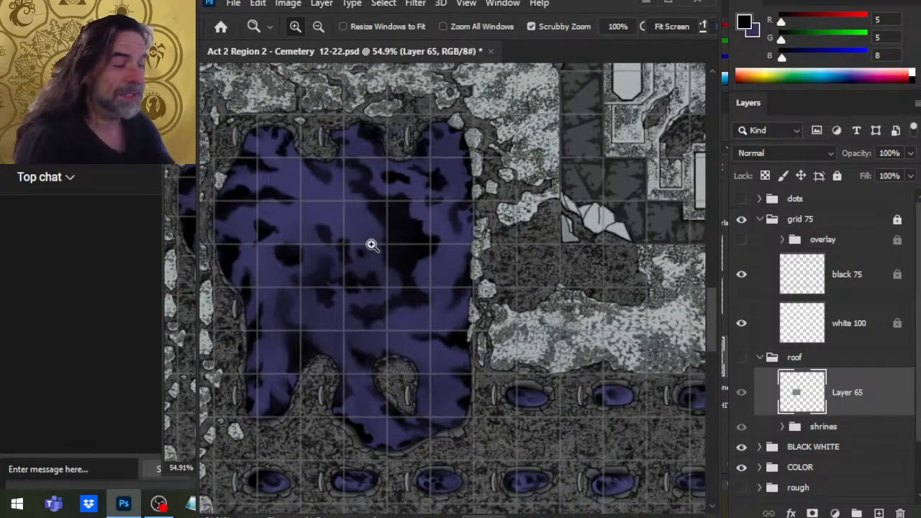
drag(570, 302, 487, 303)
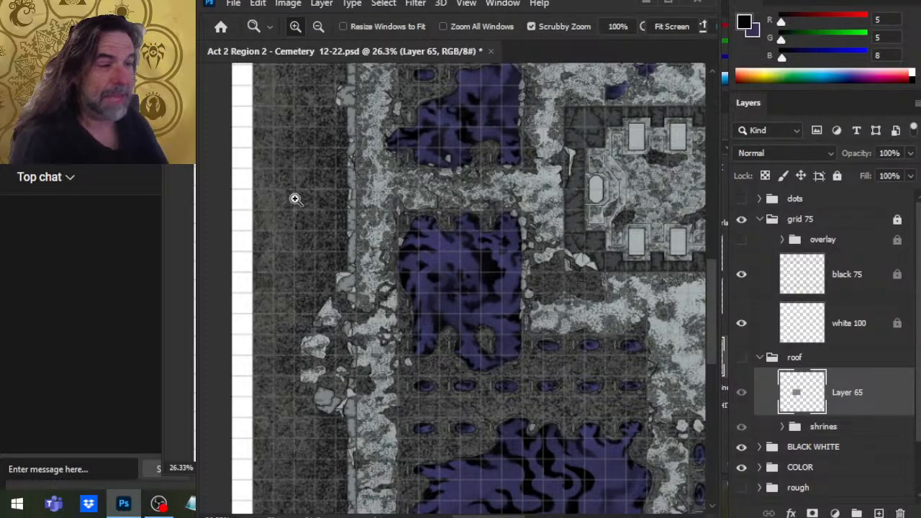
Step: Examine how the grid lines read over the dark outer ground and the stone and dirt beside the pool
drag(294, 199, 348, 191)
drag(415, 283, 520, 282)
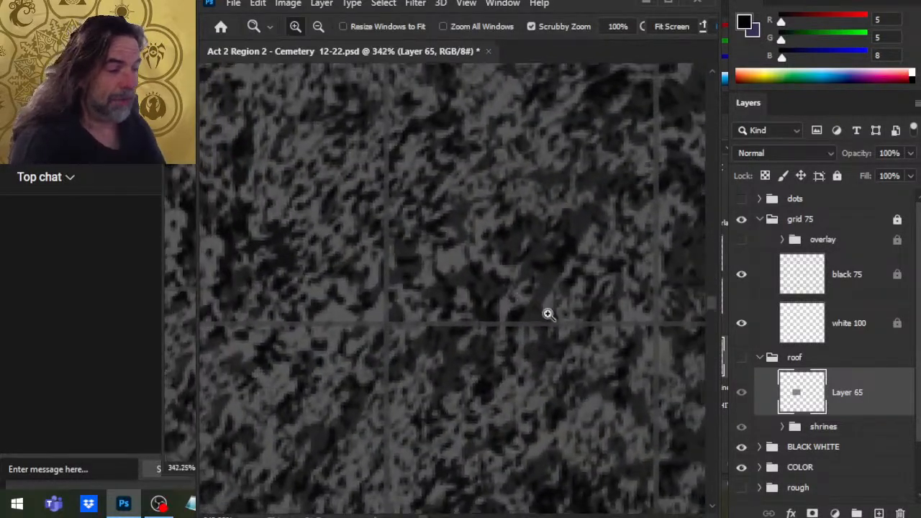
drag(629, 372, 677, 284)
drag(609, 303, 457, 283)
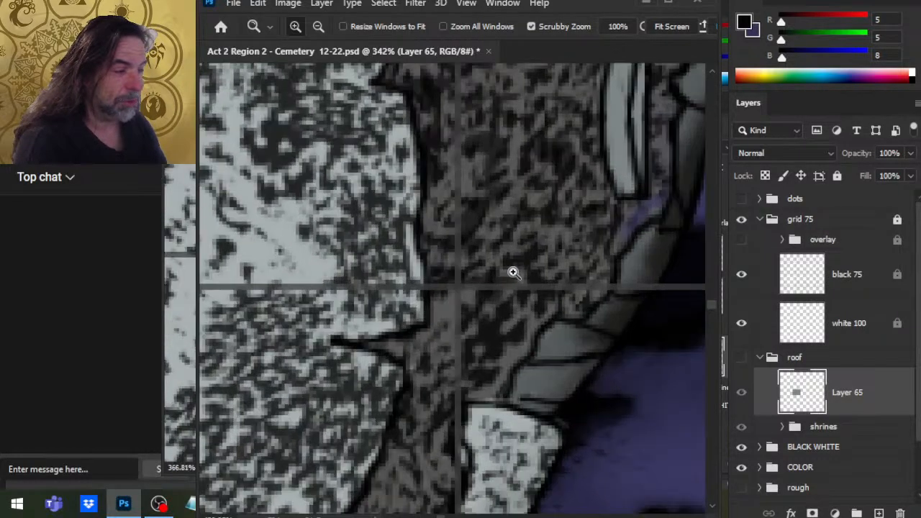
click(511, 269)
click(483, 284)
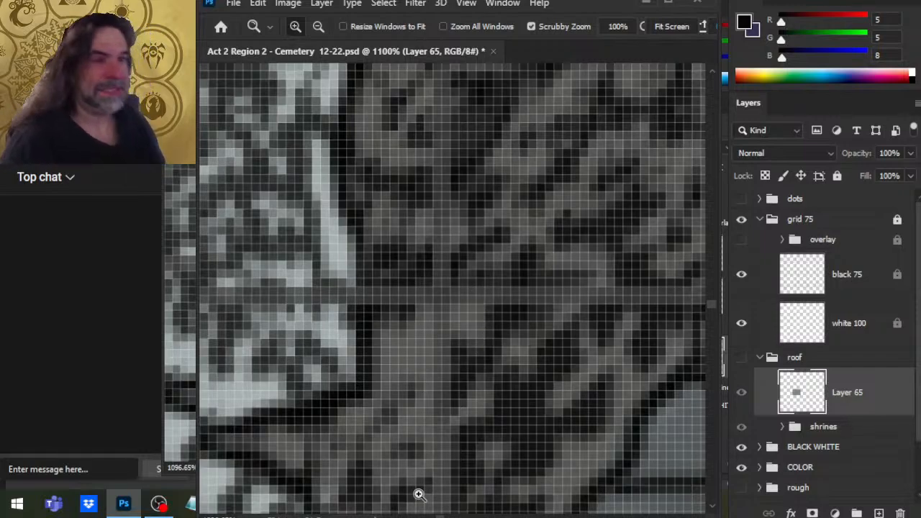
drag(498, 335, 339, 343)
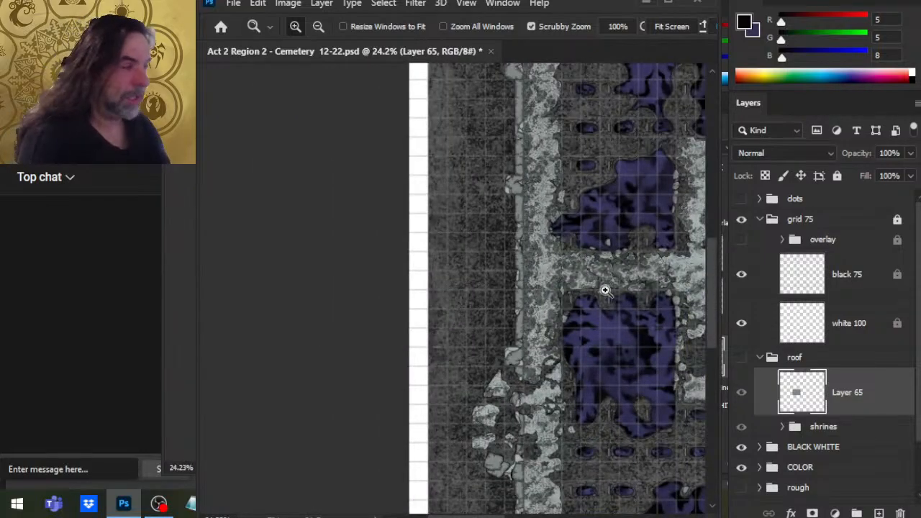
Step: Compare the grid lines where they cross from the purple pool to its stone embankment, gravestones and the flagstone path
drag(606, 290, 434, 350)
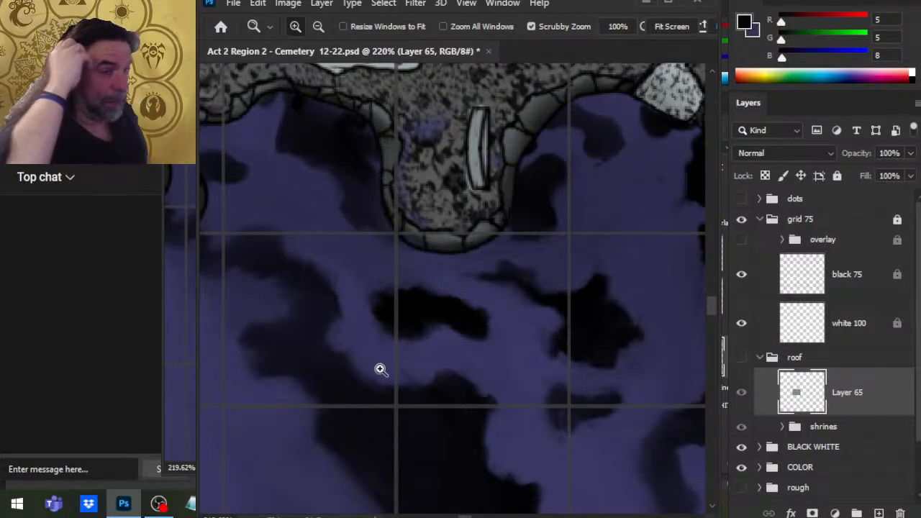
drag(648, 294, 582, 273)
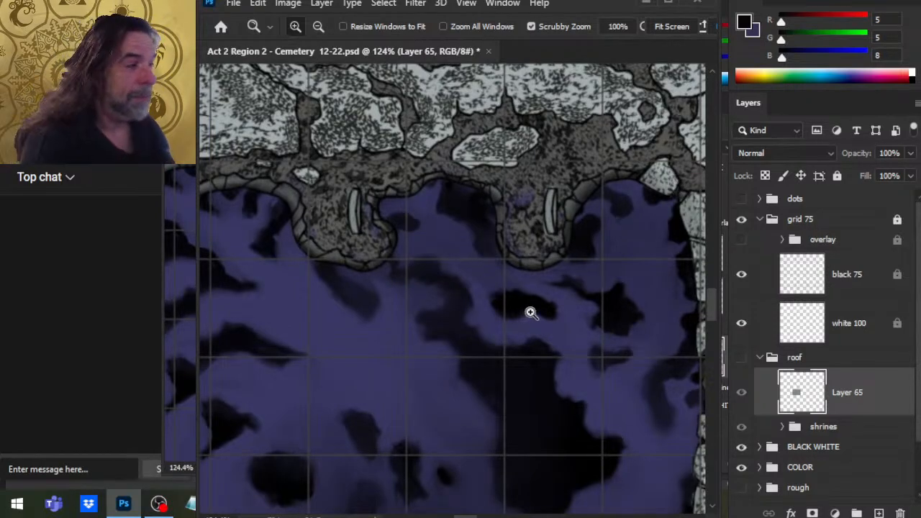
drag(530, 312, 541, 291)
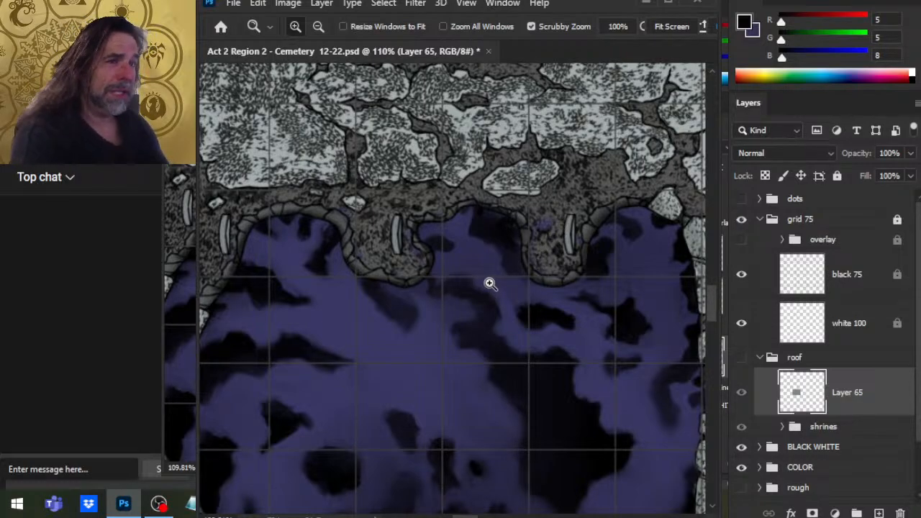
drag(625, 267, 561, 261)
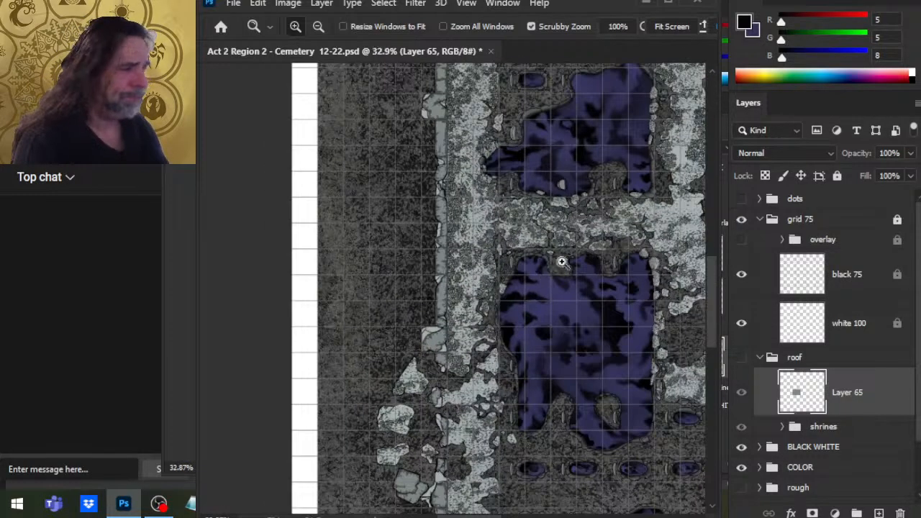
drag(577, 304, 608, 314)
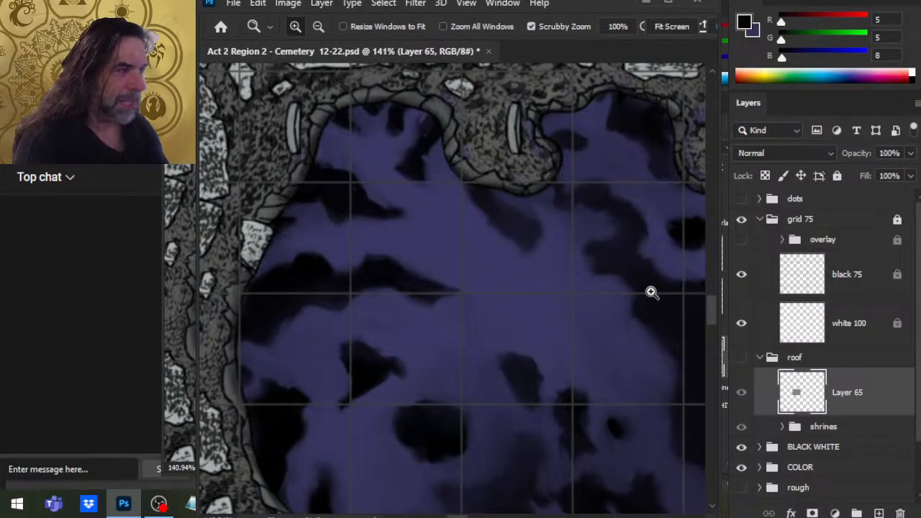
drag(649, 290, 510, 329)
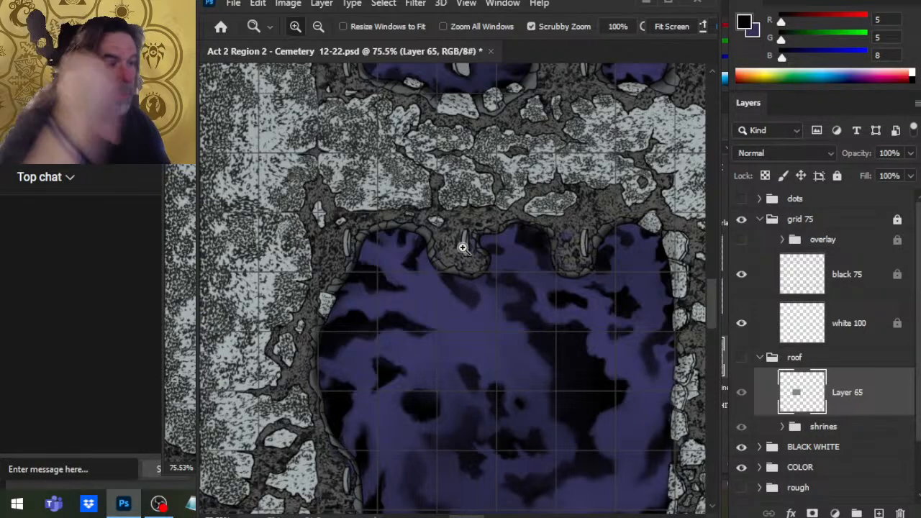
drag(498, 278, 511, 279)
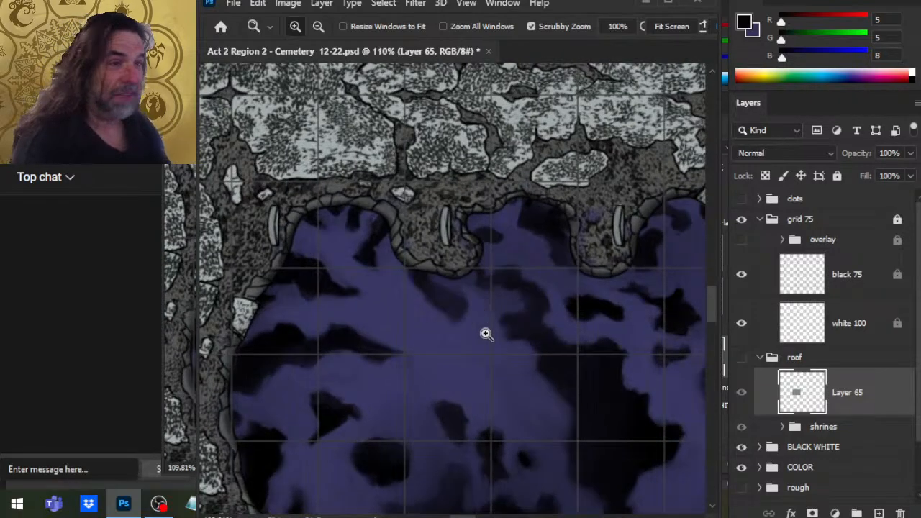
Step: Turn the roof group off and on over the central building to compare its covered and open views, leaving it shown
drag(601, 403, 284, 378)
scroll(627, 349, down, 4)
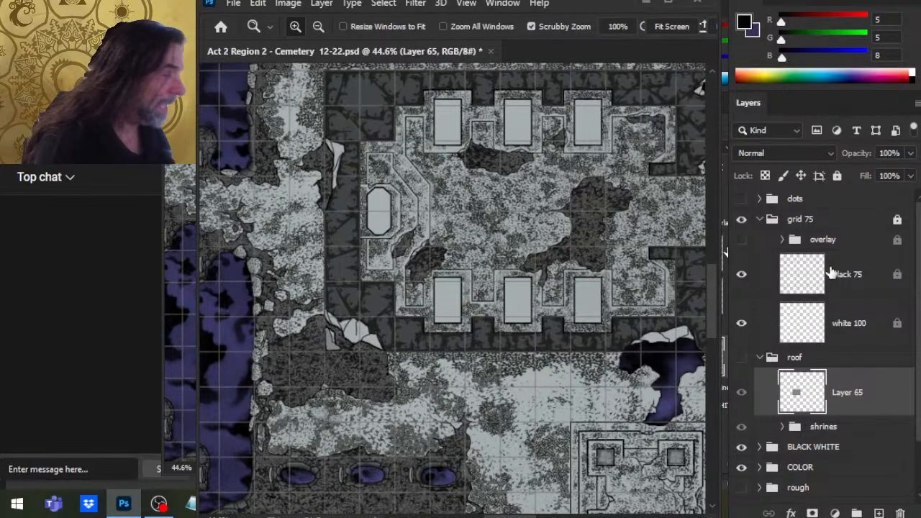
click(738, 385)
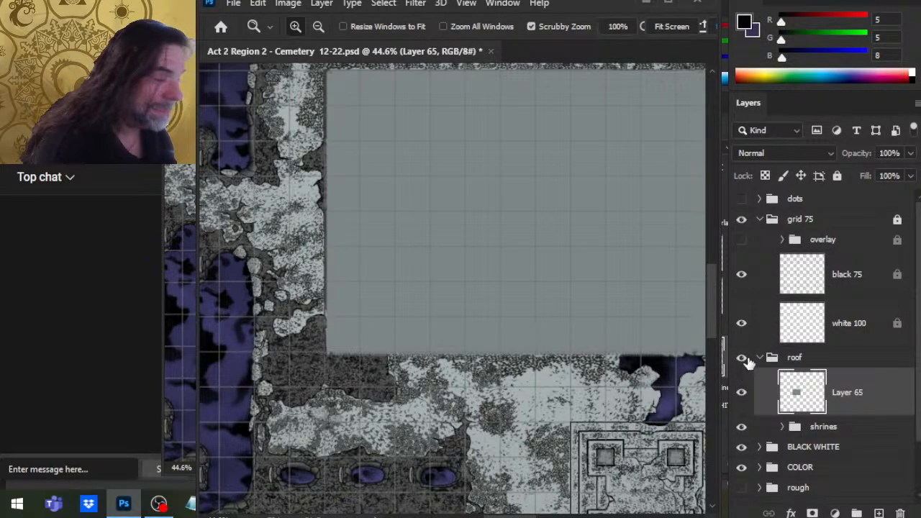
click(742, 359)
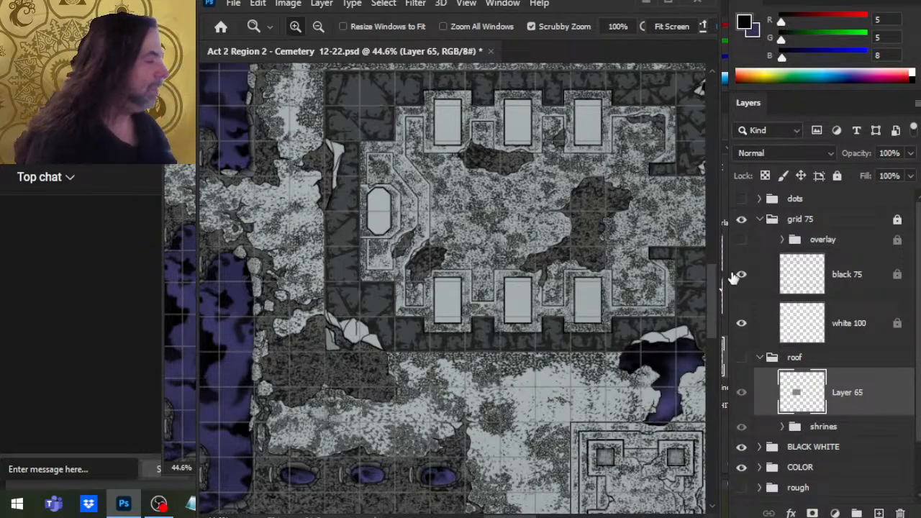
click(741, 357)
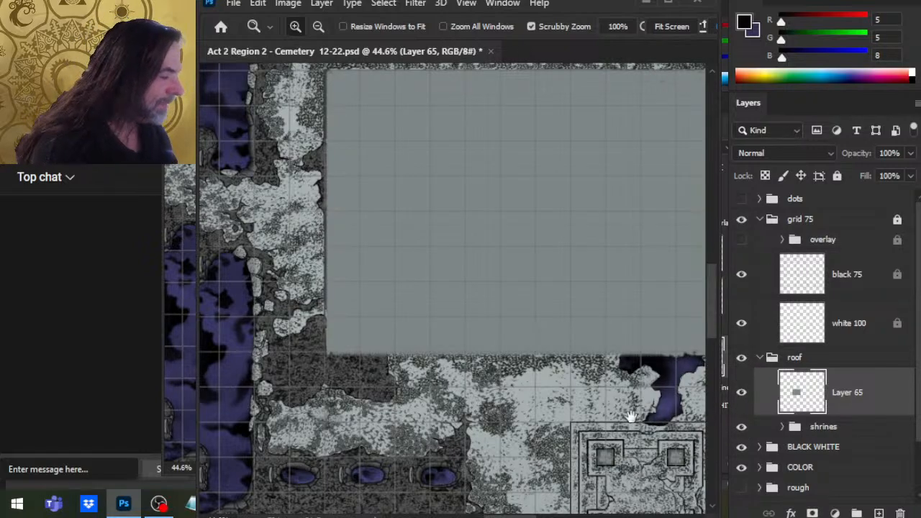
Step: Sample the central building's roof grey as the brush colour, RGB 126, 135, 136, and check it against the ruined shrine to the south
drag(631, 416, 461, 371)
alt+click(465, 208)
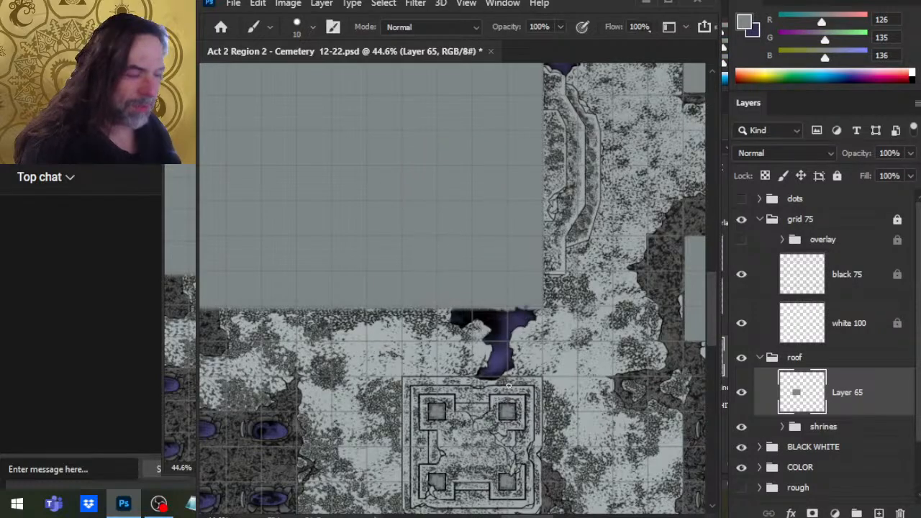
key(ctrl+space)
drag(442, 423, 497, 423)
alt+click(428, 388)
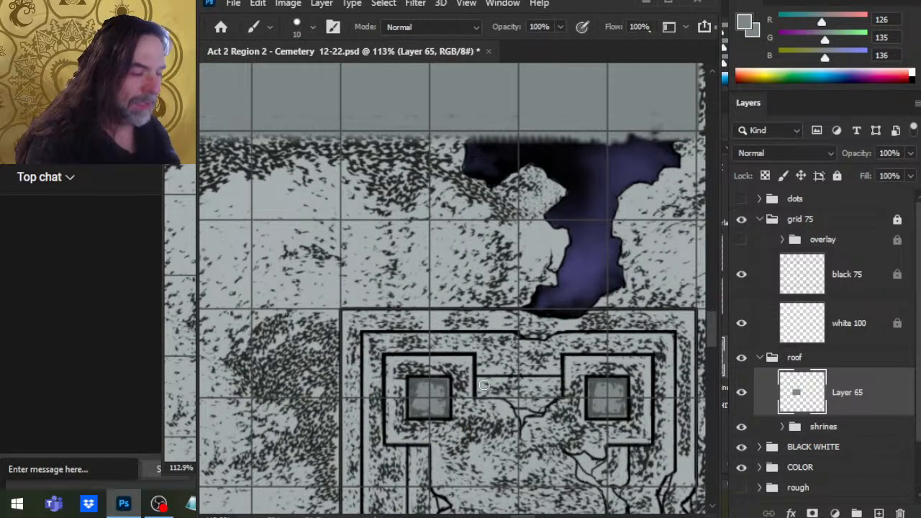
key(ctrl+space)
drag(500, 414, 452, 407)
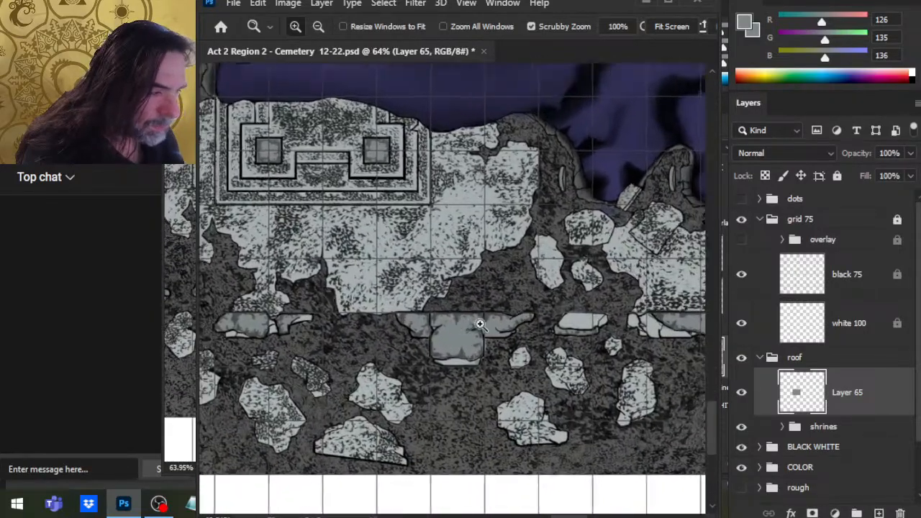
Step: Examine the grid over the ruined shrine, the broken wall and the white margin along the map's southern edge
drag(480, 325, 463, 365)
drag(432, 238, 525, 323)
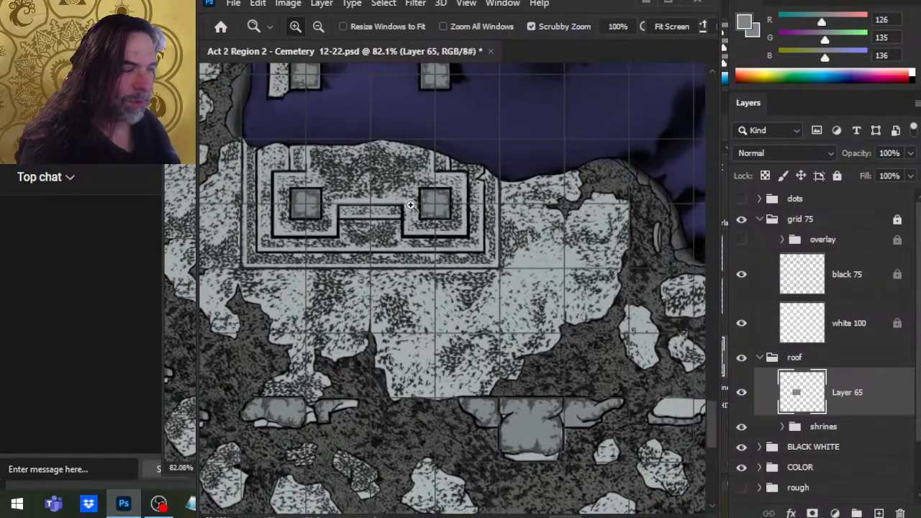
drag(540, 431, 496, 321)
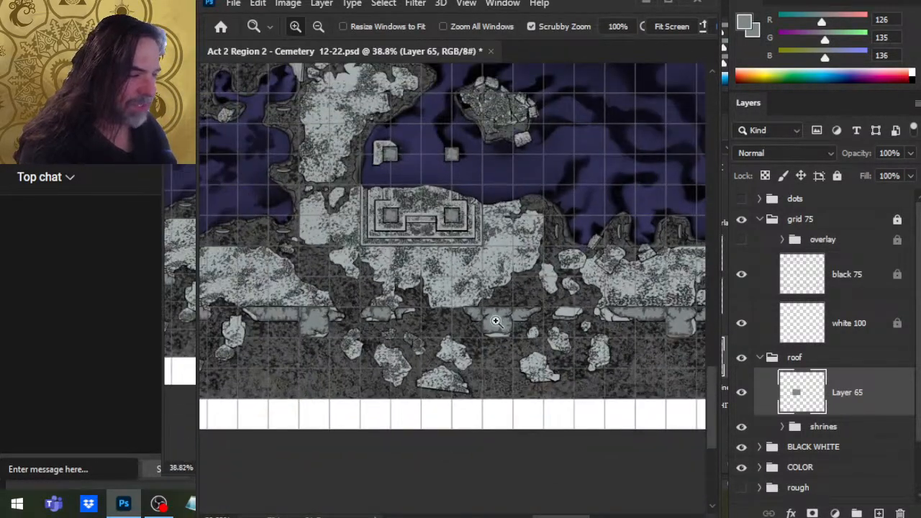
drag(367, 277, 450, 286)
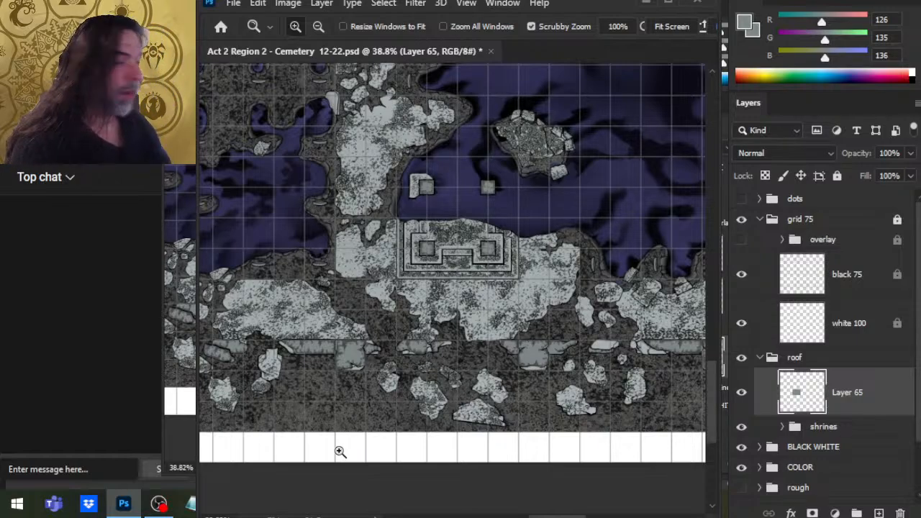
drag(520, 223, 606, 384)
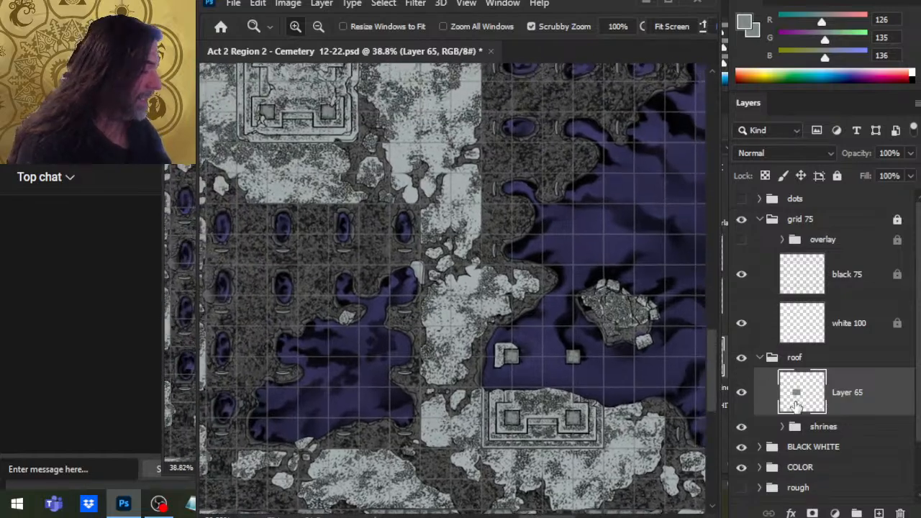
Step: Hide the central building's roof on Layer 65 and examine the grid over its walls, tombs and floor
click(742, 392)
drag(421, 267, 588, 487)
drag(418, 245, 444, 265)
drag(360, 276, 580, 396)
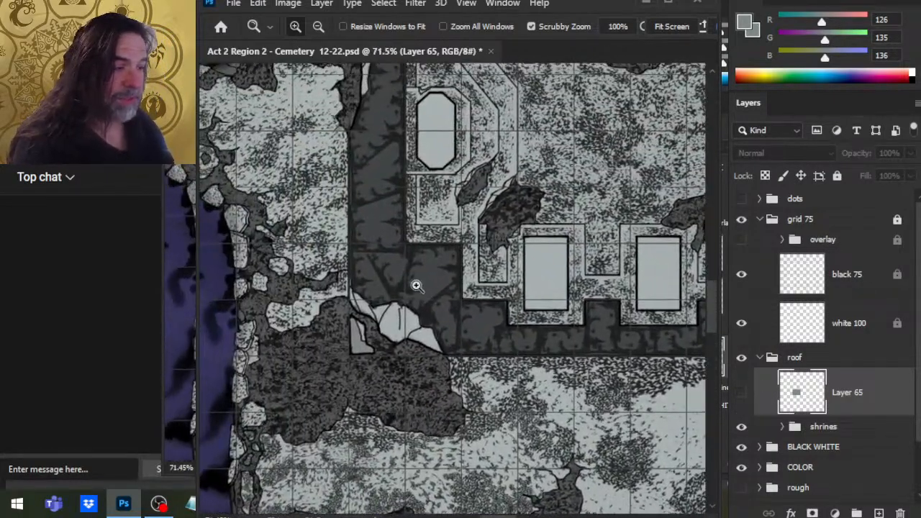
drag(541, 253, 447, 311)
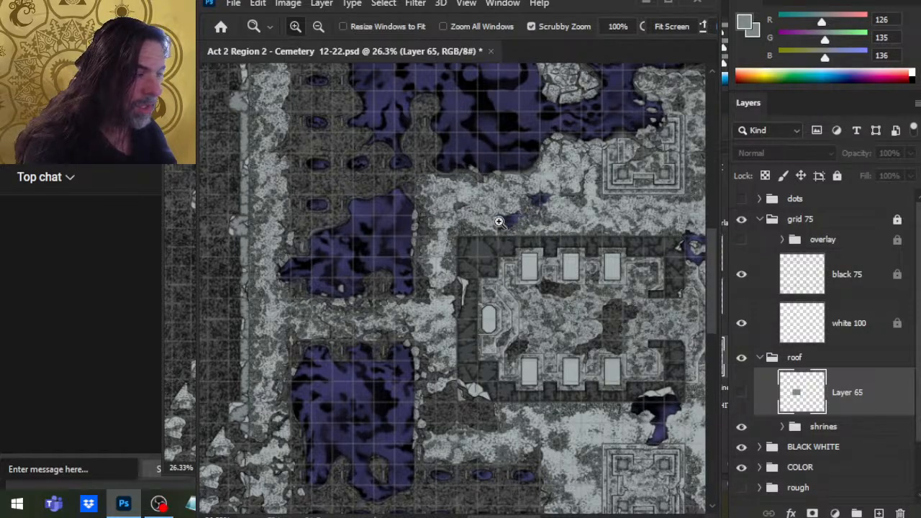
Step: Show Layer 65 again and inspect the roofs of the central building and the four small shrines to its east
click(742, 392)
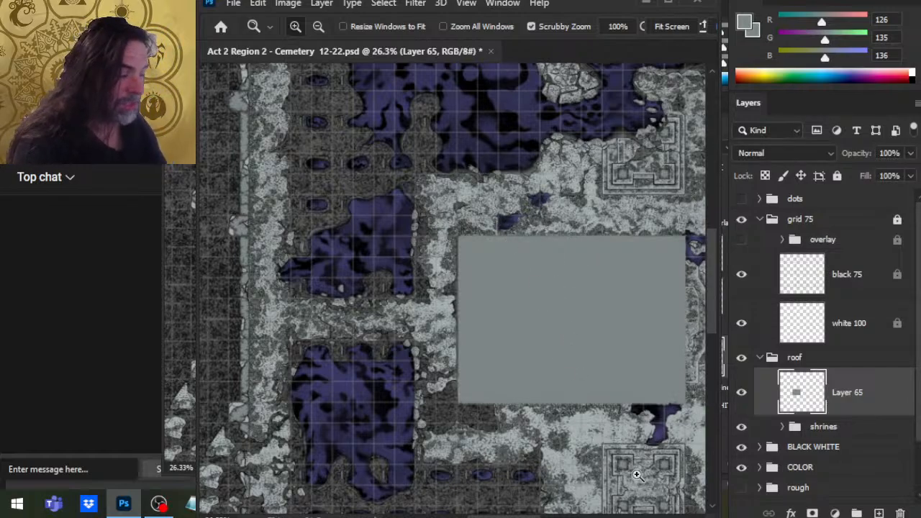
drag(637, 475, 505, 313)
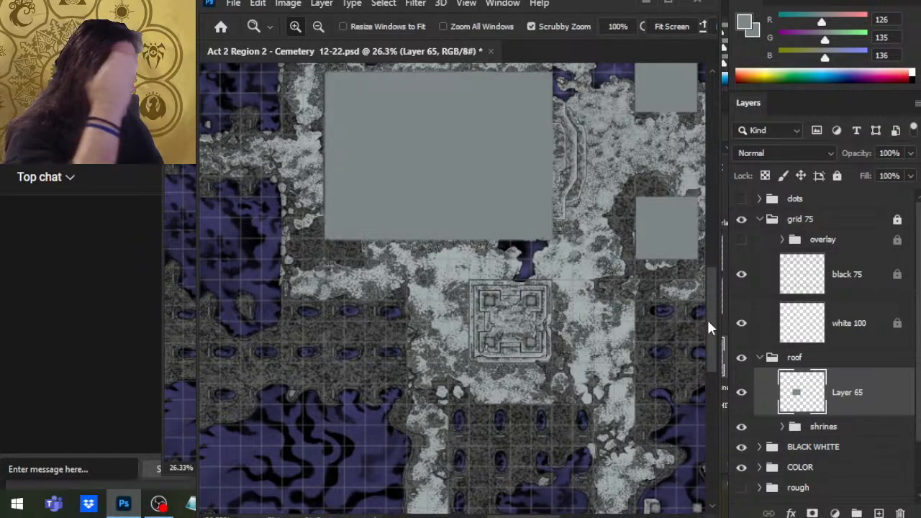
drag(588, 234, 576, 309)
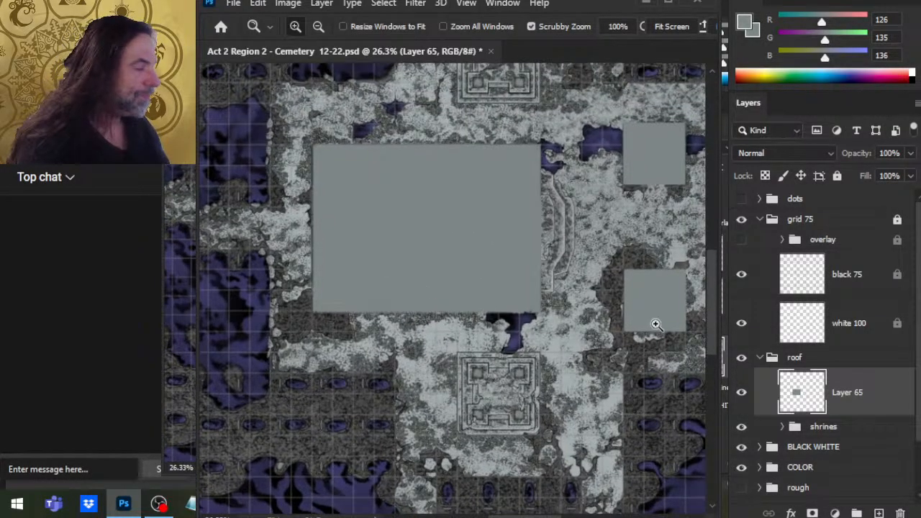
drag(675, 326, 465, 355)
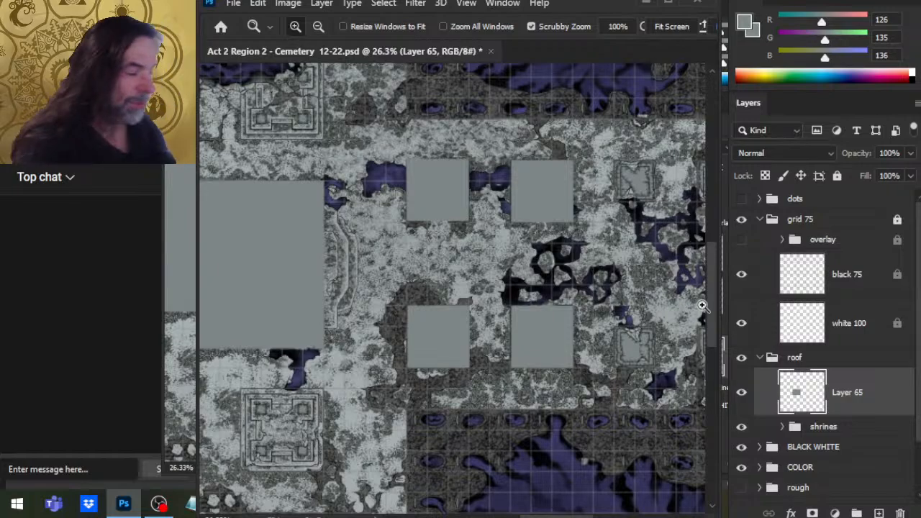
Step: Compare the buildings with and without roofs by toggling Layer 65 and the shrines group, leaving both shown
click(741, 394)
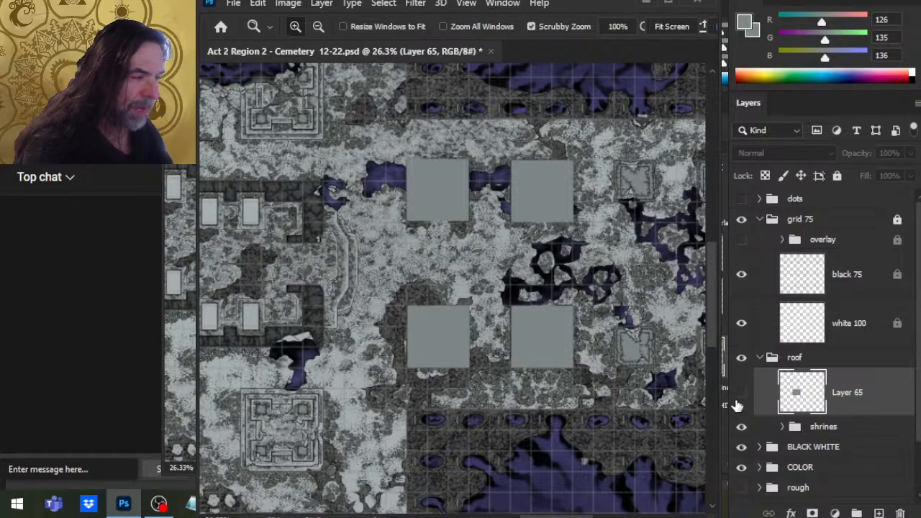
click(743, 390)
click(744, 396)
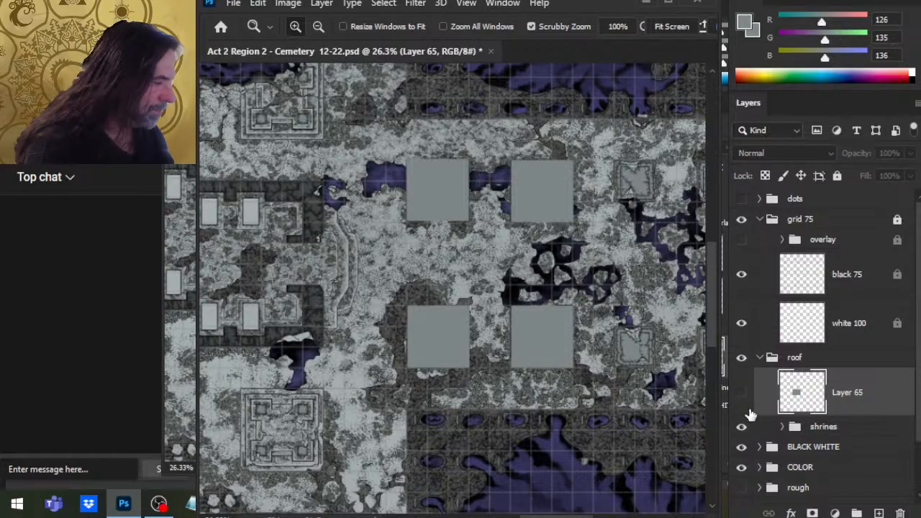
click(742, 427)
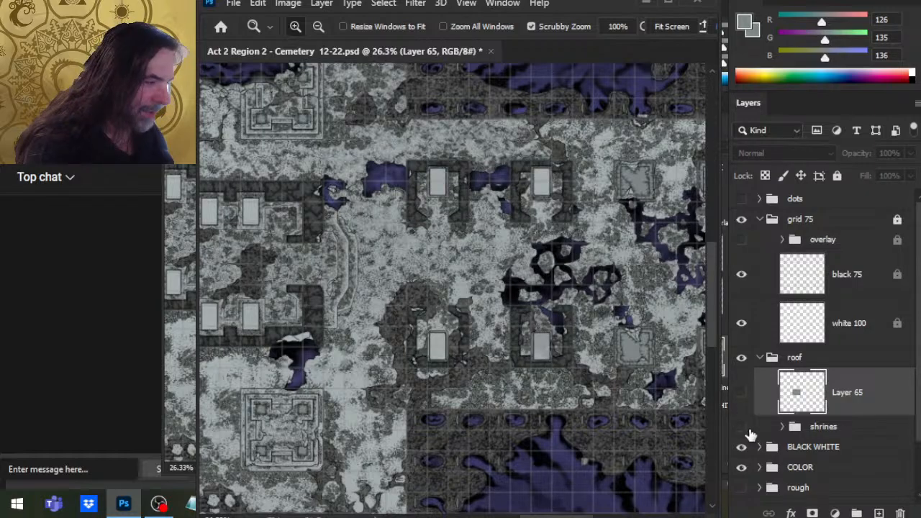
click(742, 427)
click(742, 392)
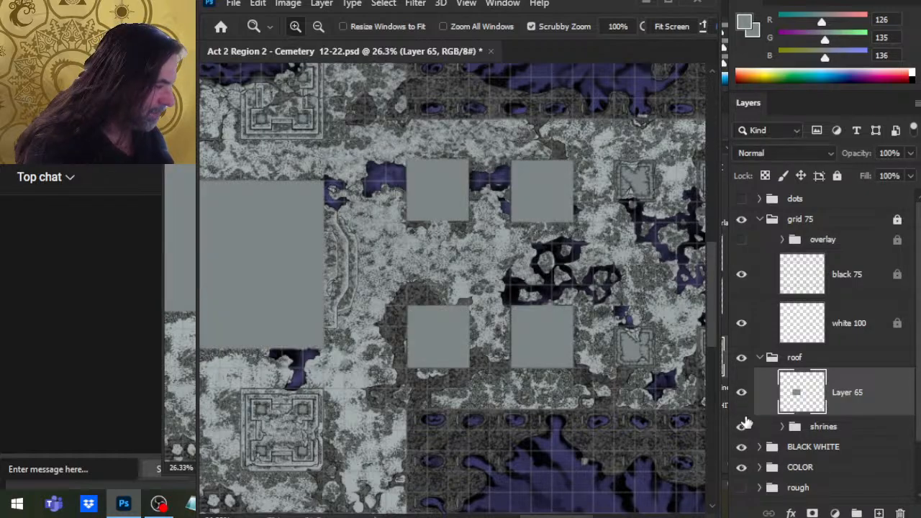
Step: Inspect the columns, the eastern boundary wall and the graves up to the map's north-east corner
scroll(500, 350, right, 5)
scroll(499, 350, down, 1)
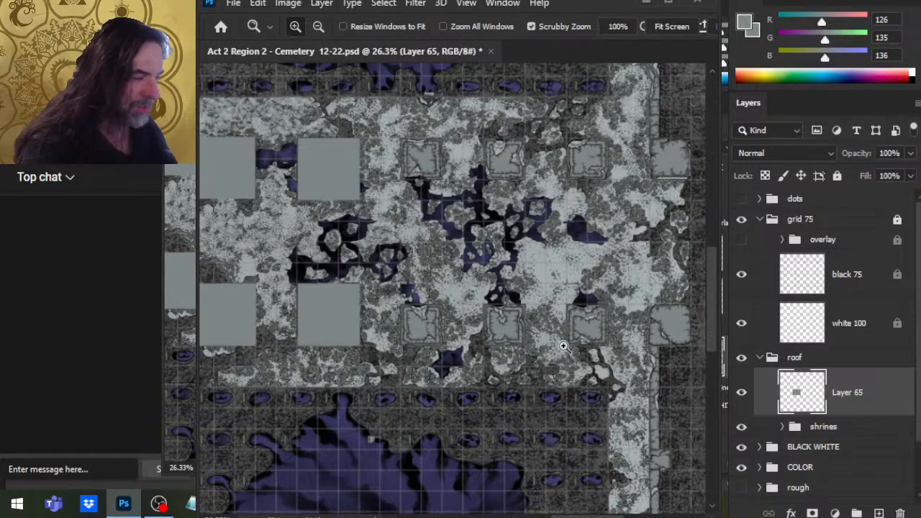
drag(682, 344, 523, 301)
drag(529, 126, 542, 330)
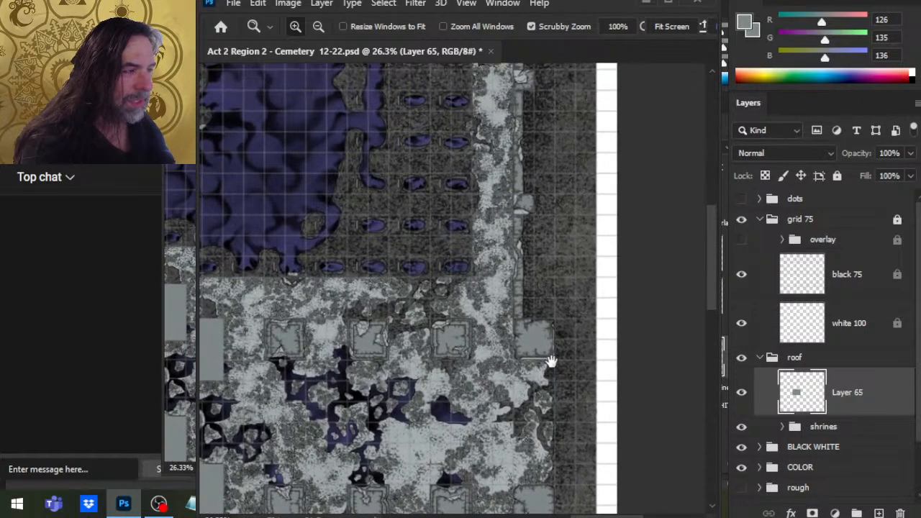
drag(522, 202, 557, 390)
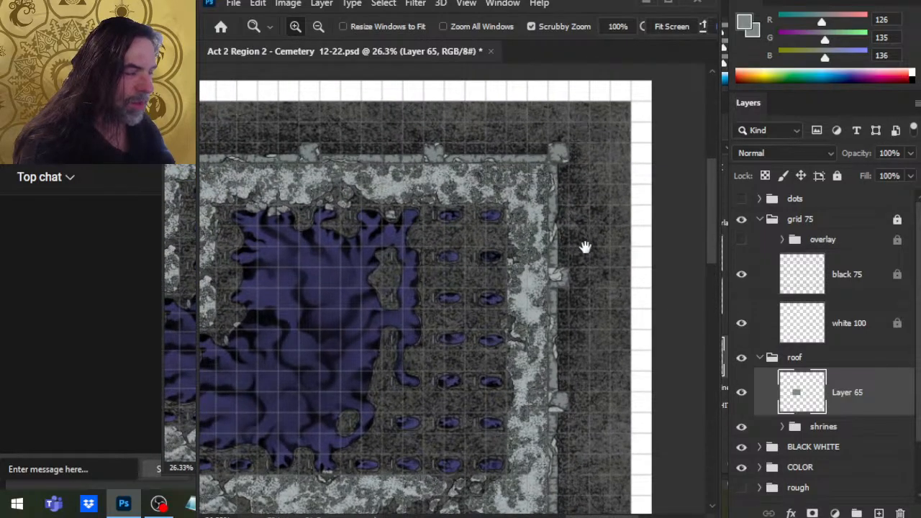
Step: Examine how the grid lines cross the dirt, open graves and headstones beside the eastern flagstone path
drag(569, 248, 622, 327)
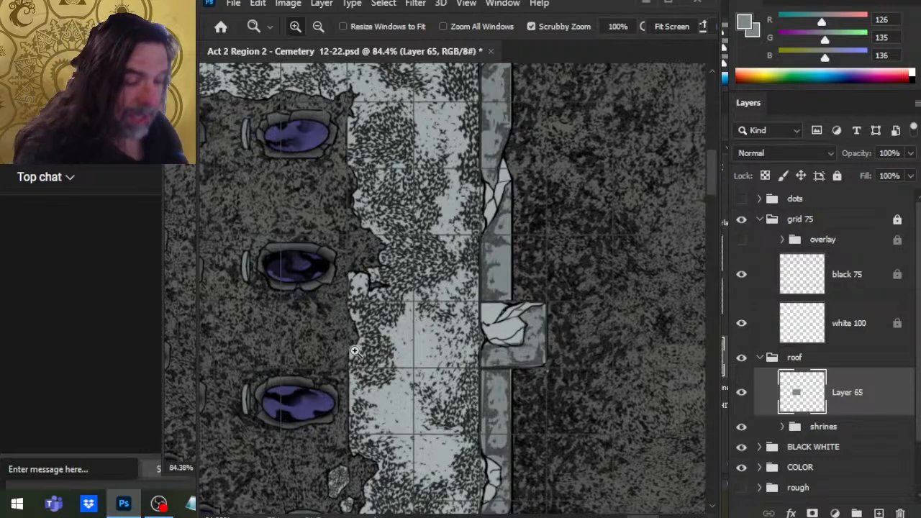
drag(412, 342, 547, 299)
drag(359, 238, 441, 245)
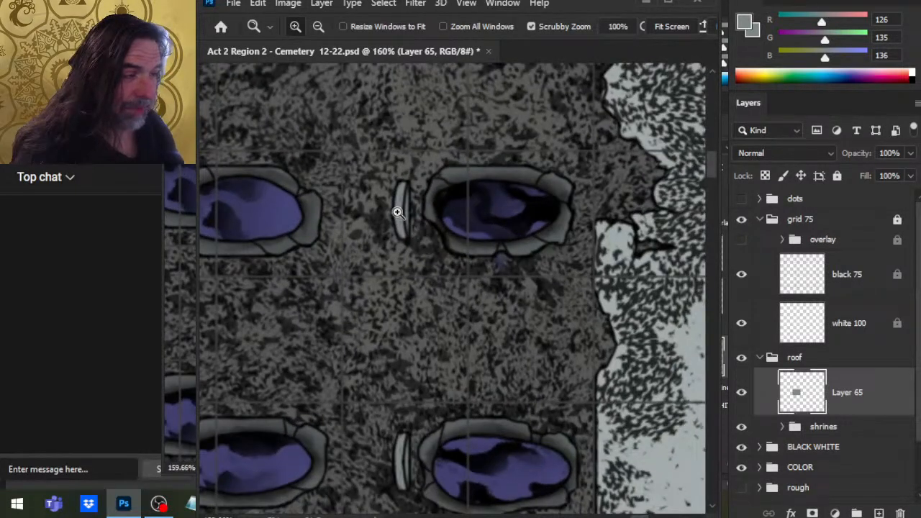
drag(518, 307, 609, 329)
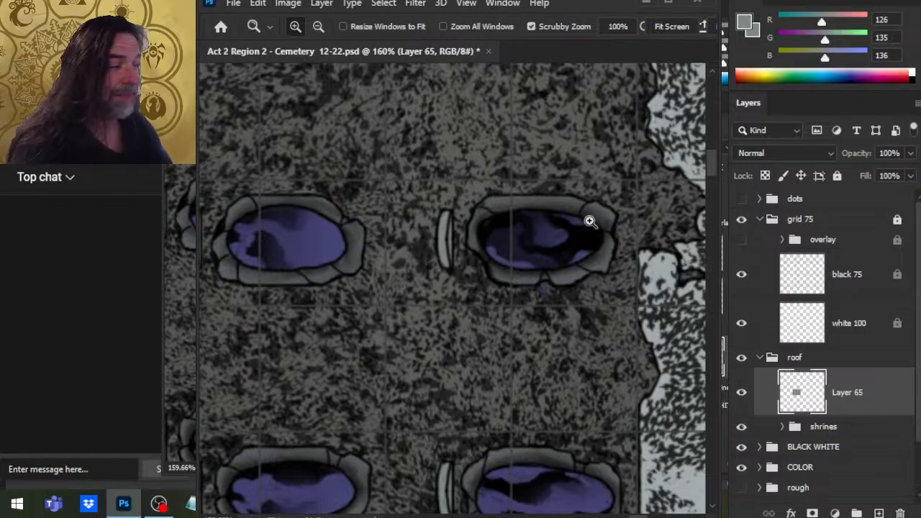
Step: Review the grid along the eastern wall and around the stone-edged island in the north-east purple pool
scroll(626, 392, down, 5)
drag(626, 393, 508, 189)
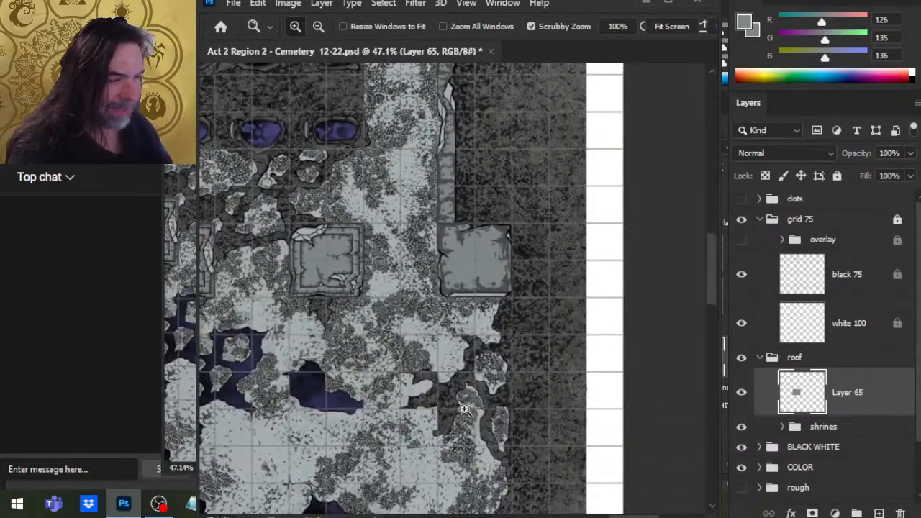
drag(414, 130, 486, 421)
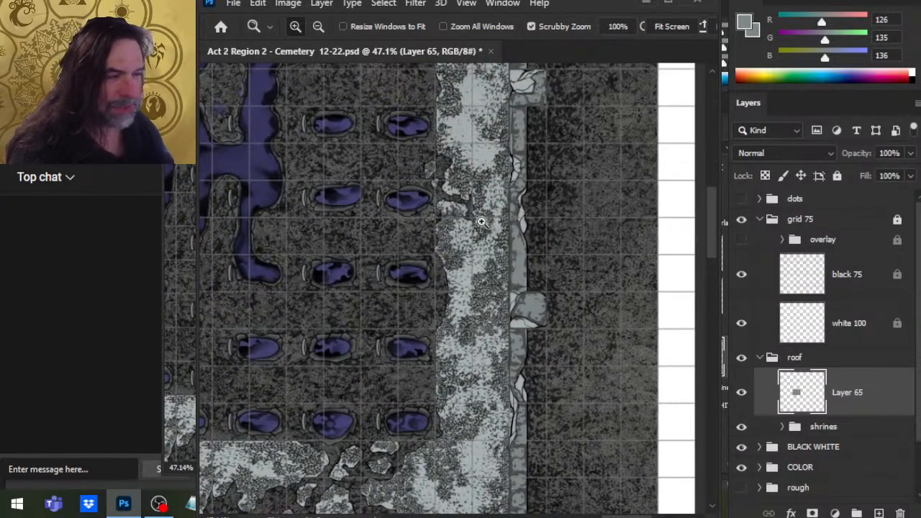
drag(481, 221, 523, 322)
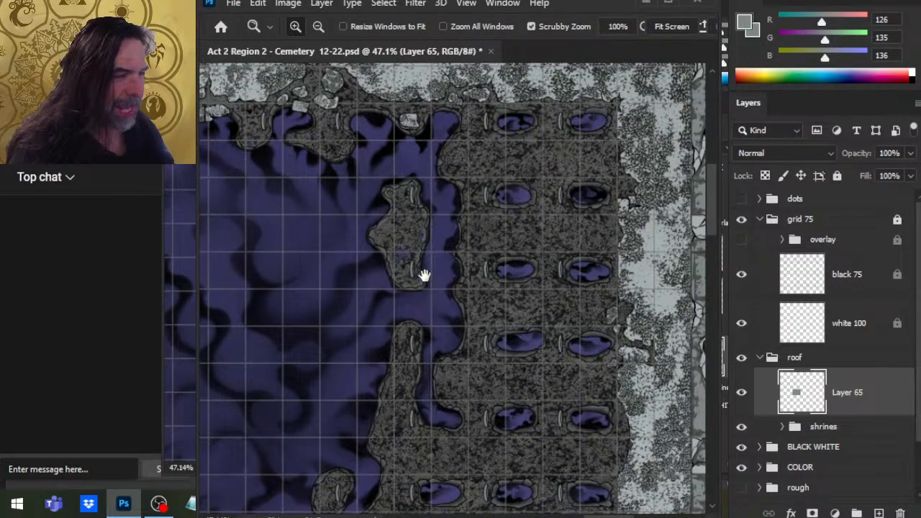
drag(360, 245, 447, 295)
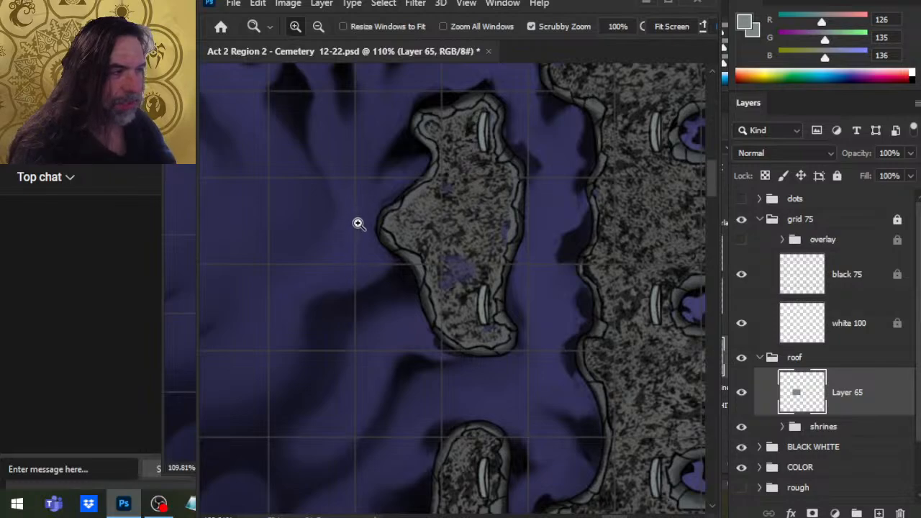
scroll(422, 117, up, 3)
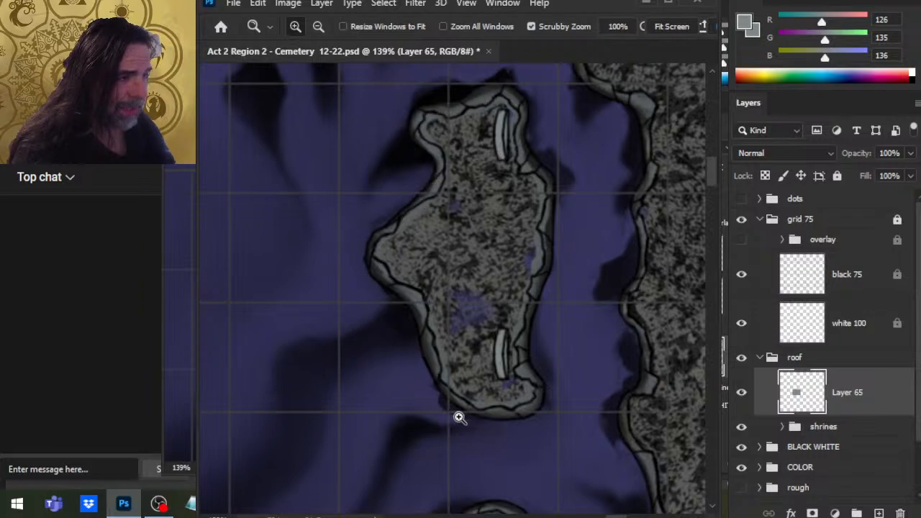
Step: With the Brush, sample greys from the pool island's stone border and gravestone, ending with RGB 82, 87, 90 as the foreground colour
key(b)
alt+click(428, 299)
mouse_move(430, 296)
mouse_down()
mouse_move(403, 290)
mouse_move(413, 292)
mouse_up()
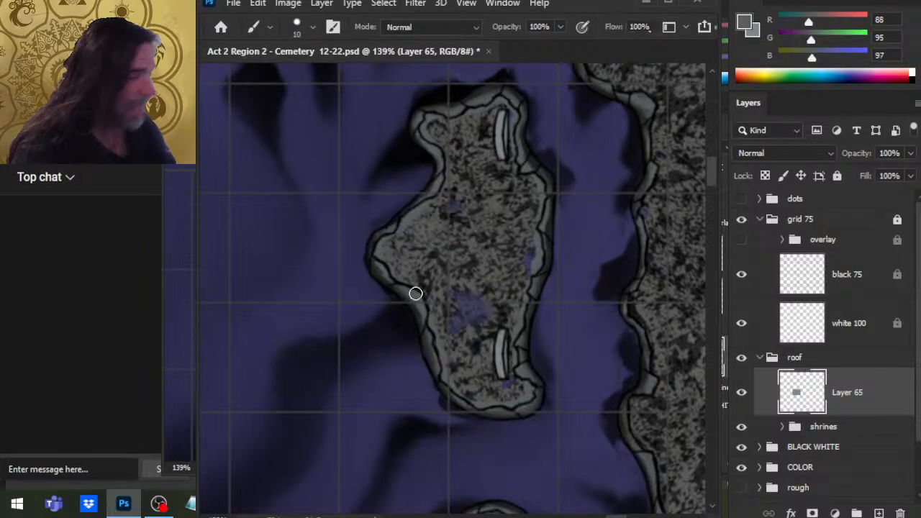
alt+click(506, 358)
drag(506, 358, 506, 357)
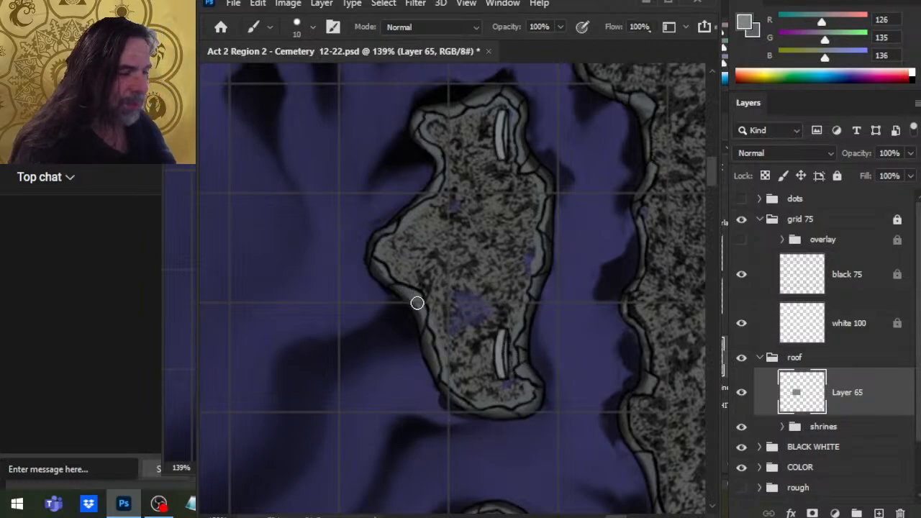
alt+click(456, 117)
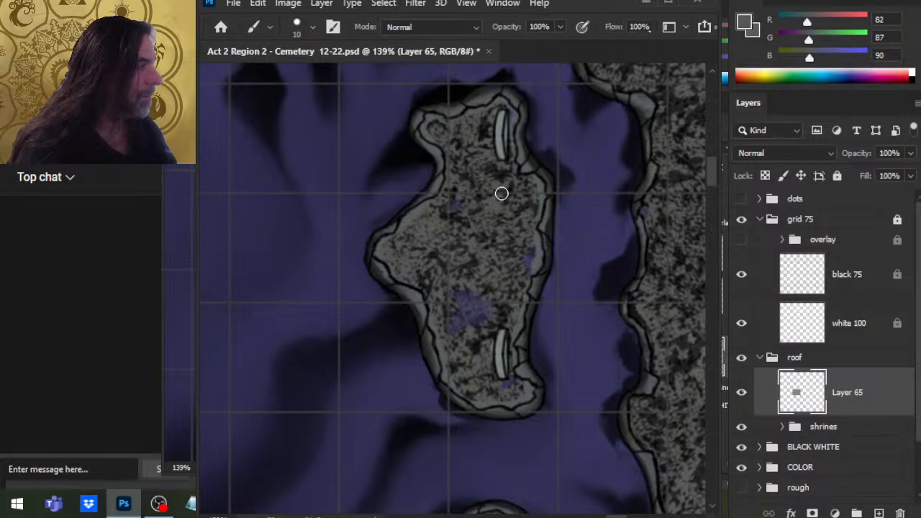
Step: With the Brush, sample greys from the island's gravestone and the pool's northern stone border, ending with RGB 43, 46, 46 as the foreground colour
alt+click(511, 351)
drag(511, 351, 499, 353)
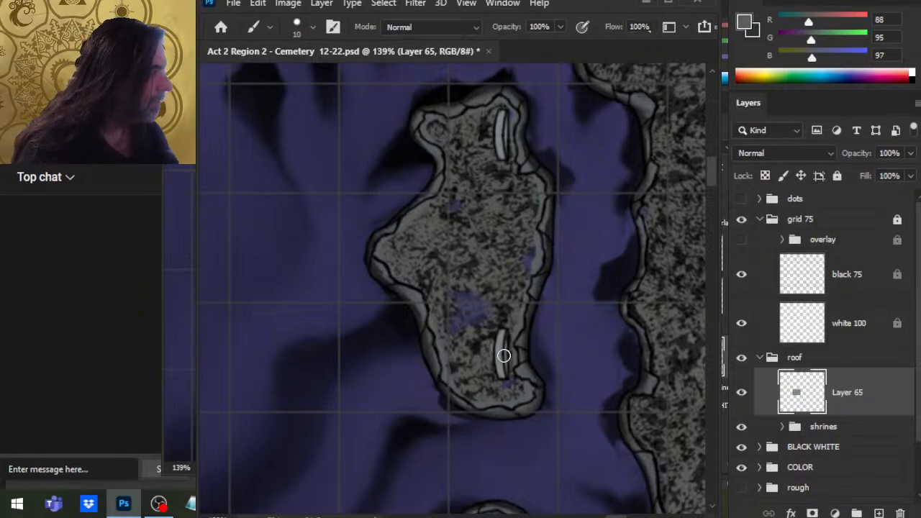
key(z)
scroll(609, 366, down, 3)
drag(594, 372, 501, 382)
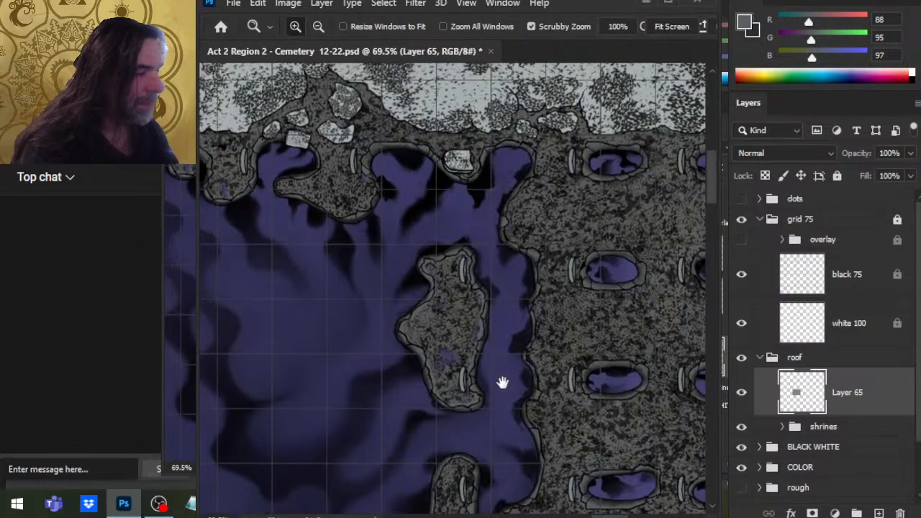
scroll(480, 245, up, 5)
drag(469, 323, 530, 463)
key(b)
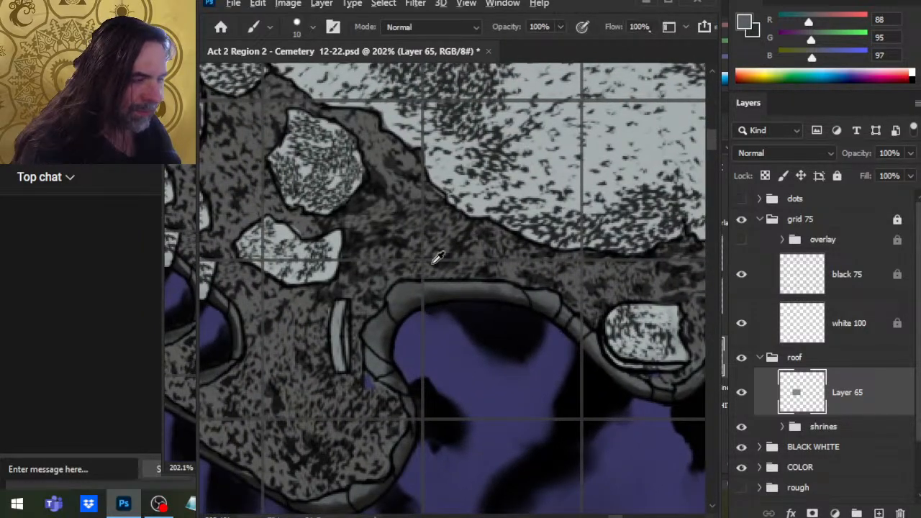
alt+click(447, 279)
alt+click(462, 302)
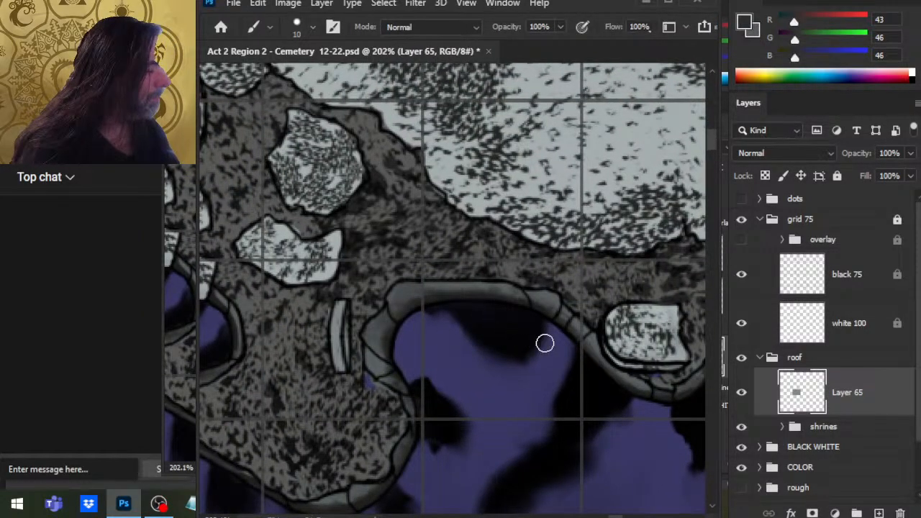
Step: Review how the grid reads over the purple pool's northern shore, its islands and the rows of graves to the east
key(z)
scroll(513, 388, down, 2)
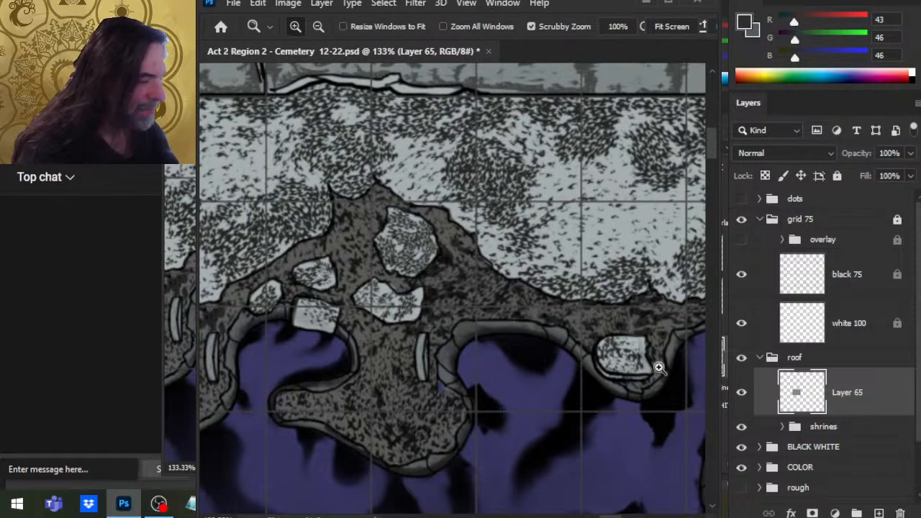
drag(617, 370, 521, 335)
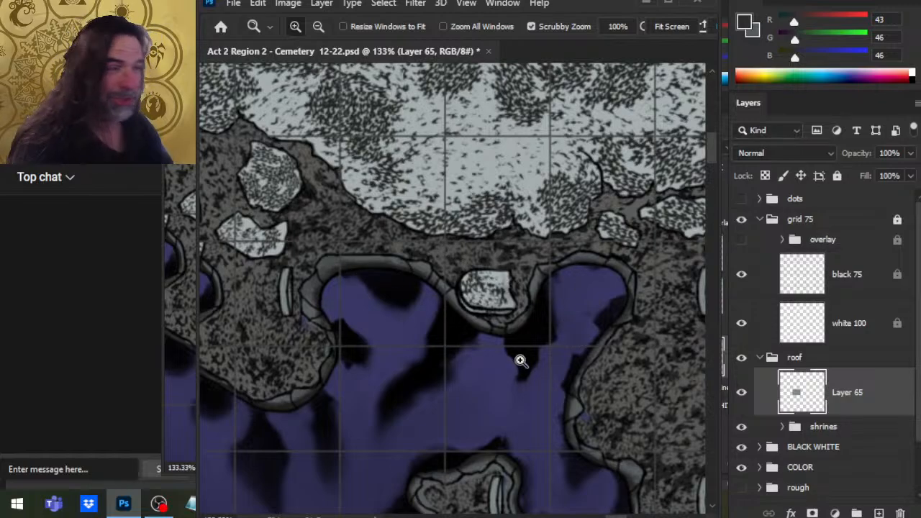
drag(603, 385, 616, 330)
scroll(425, 310, up, 5)
scroll(424, 309, left, 2)
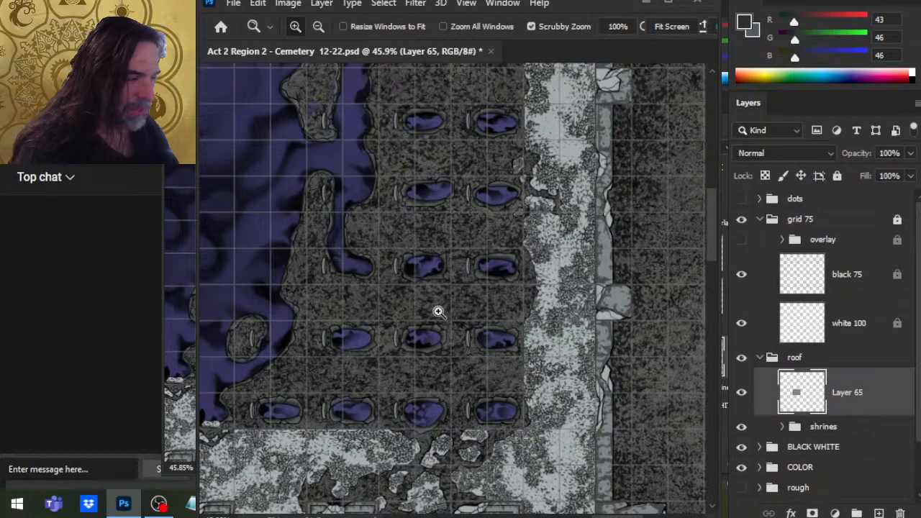
drag(247, 339, 391, 319)
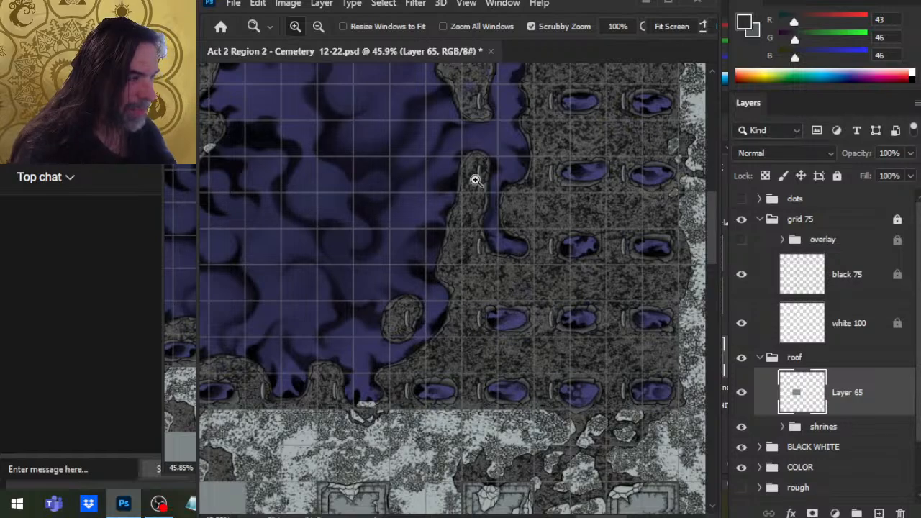
drag(405, 142, 477, 376)
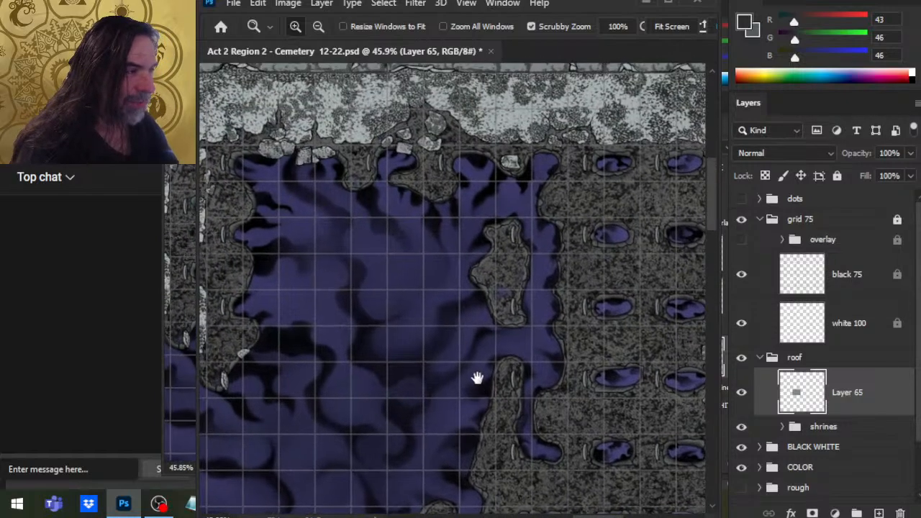
scroll(394, 389, down, 2)
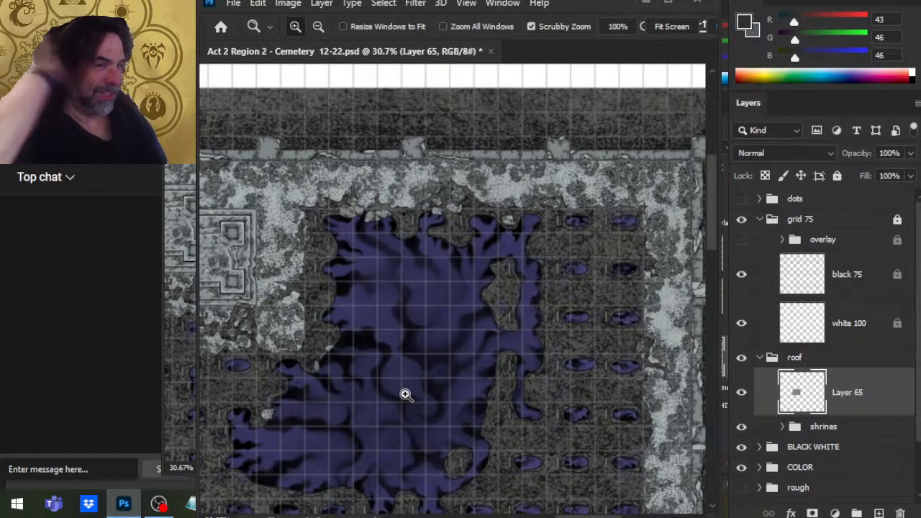
Step: Examine the grid along the pool's southern and western shores, from the flagstone path to the carved shrine platform
drag(509, 396, 640, 205)
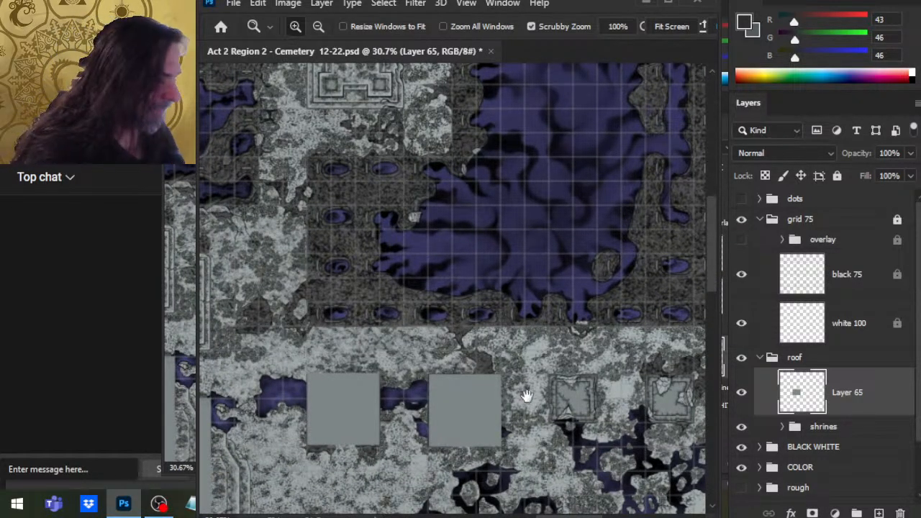
scroll(551, 257, down, 2)
drag(472, 168, 624, 267)
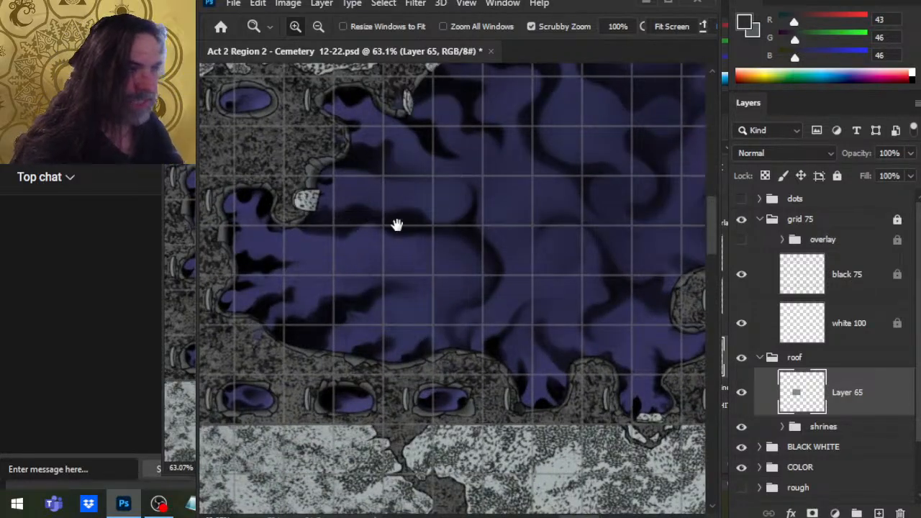
drag(397, 223, 474, 357)
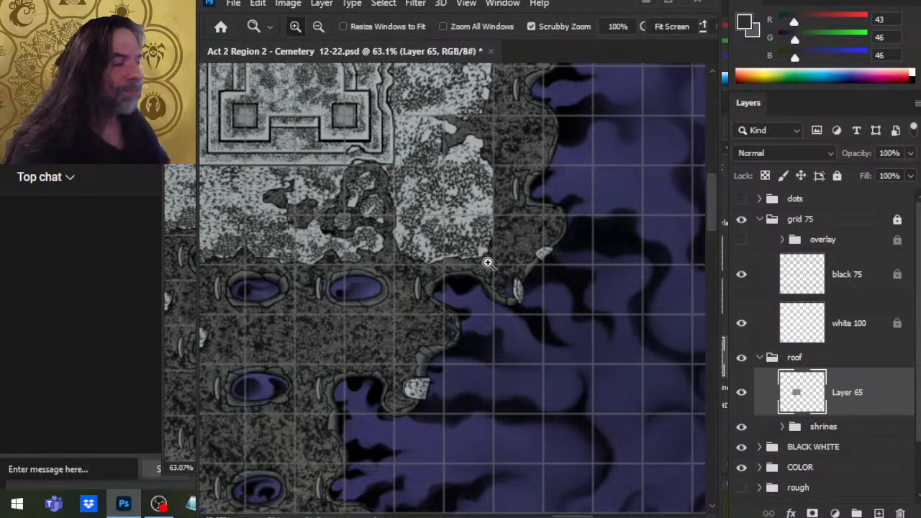
scroll(572, 324, down, 3)
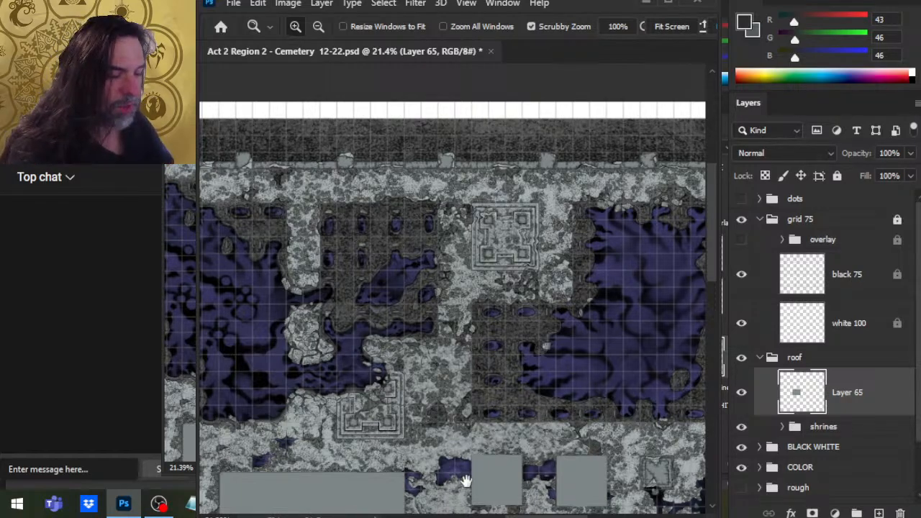
Step: Toggle the visibility of the shrines group to check which grey roofs on the map it covers
drag(468, 480, 537, 233)
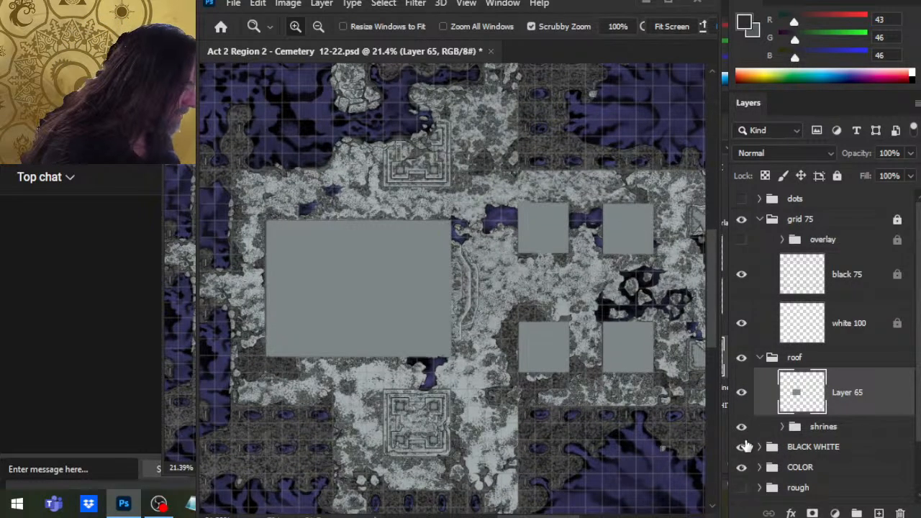
click(742, 427)
click(742, 427)
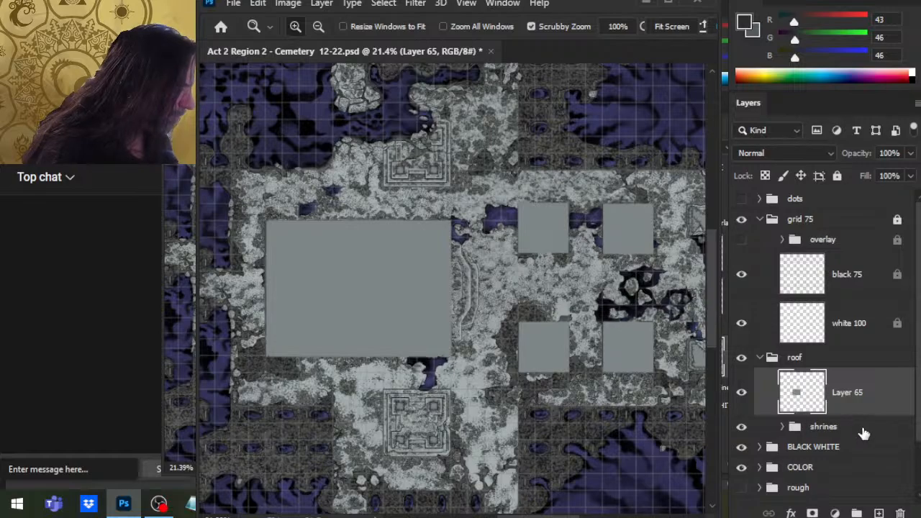
Step: Try to merge Layer 65 with the shrines group, toggle the merged roof layer's visibility, and undo the merge
click(838, 426)
click(811, 406)
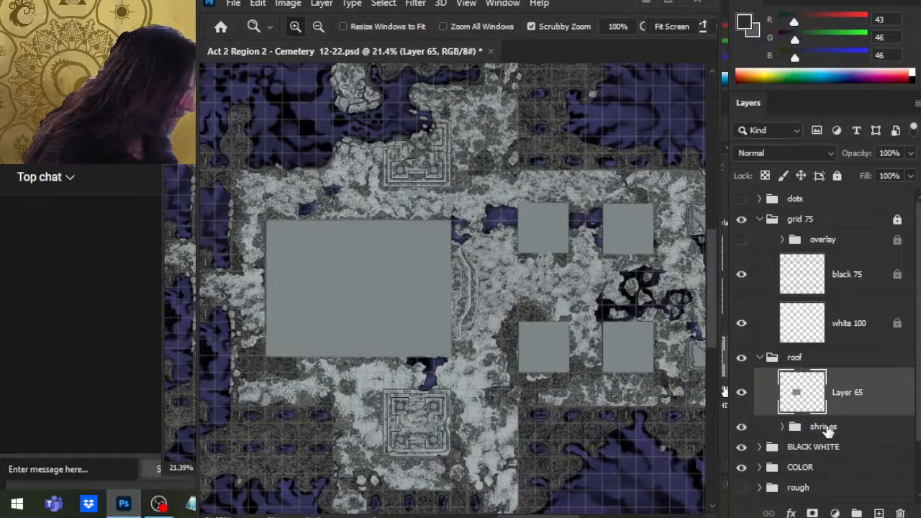
ctrl+click(854, 429)
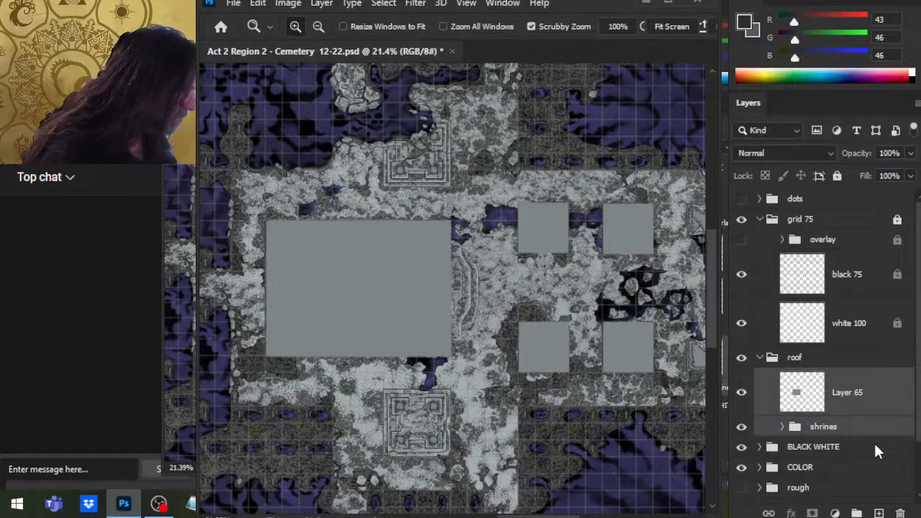
key(ctrl+e)
click(741, 406)
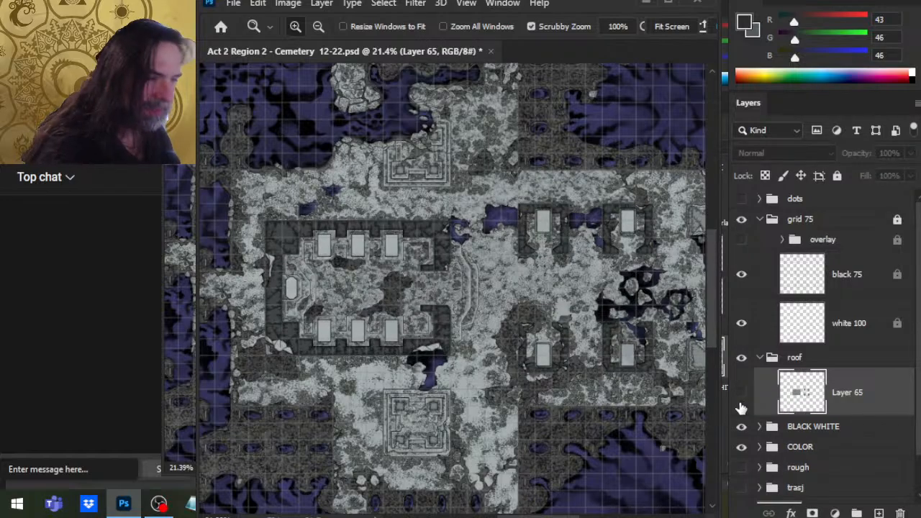
click(741, 407)
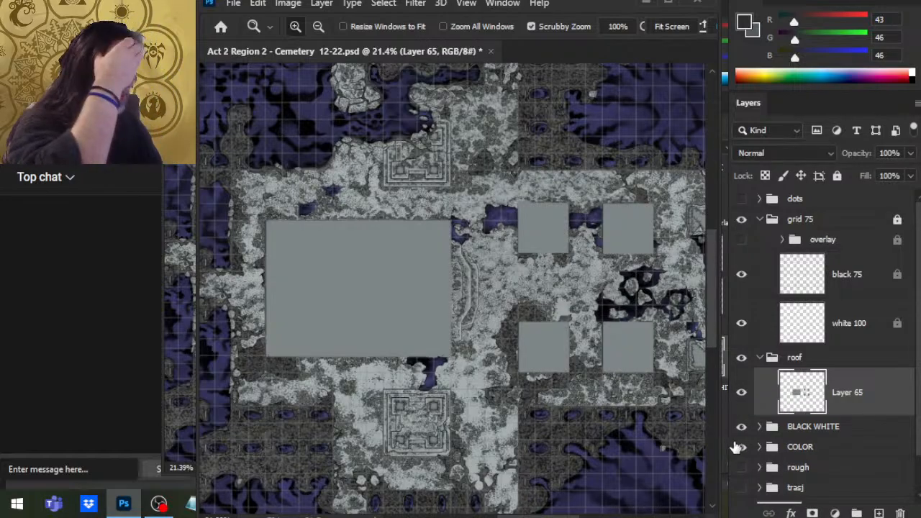
key(ctrl+z)
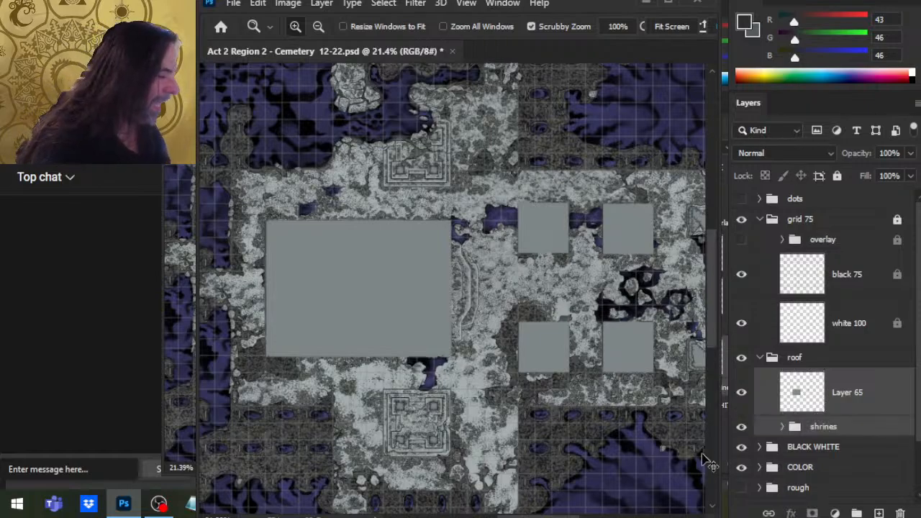
Step: Put Layer 65 into a new group inside the roof group and name the group crypt
click(845, 359)
click(845, 405)
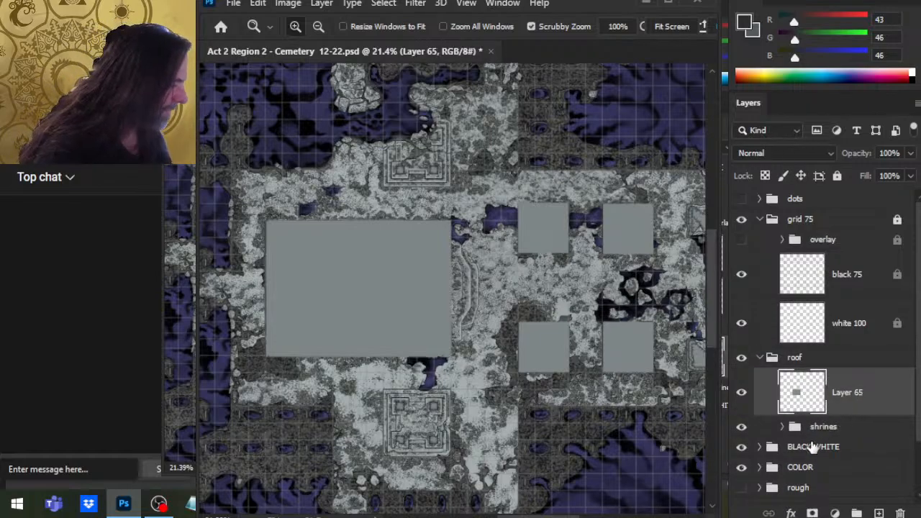
key(ctrl+g)
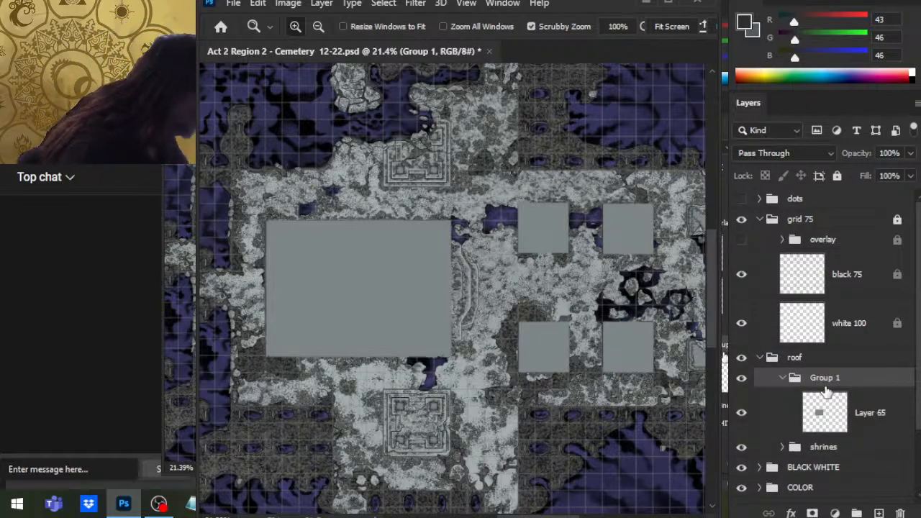
key(space)
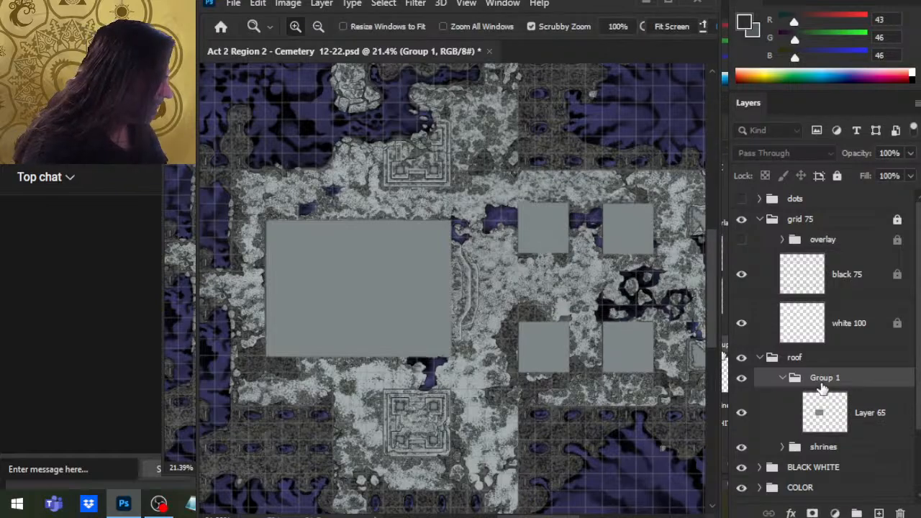
double_click(821, 381)
text(crypt)
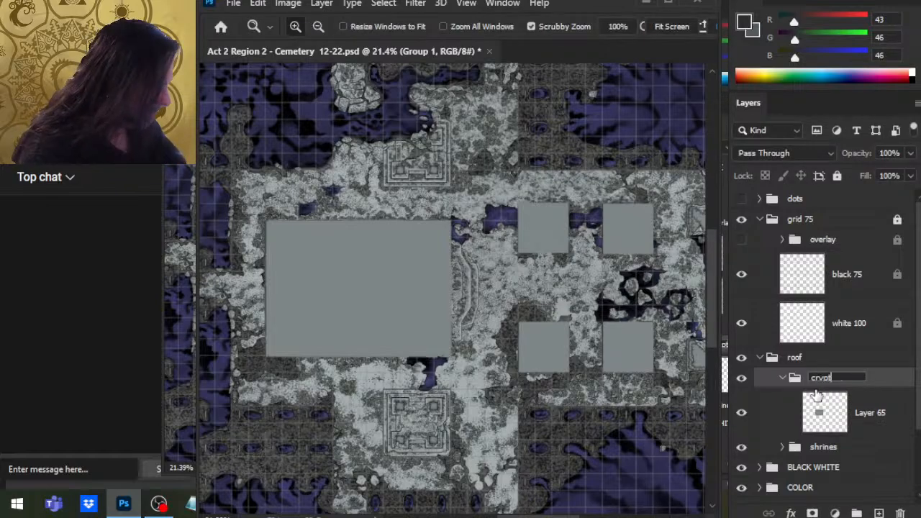
key(Return)
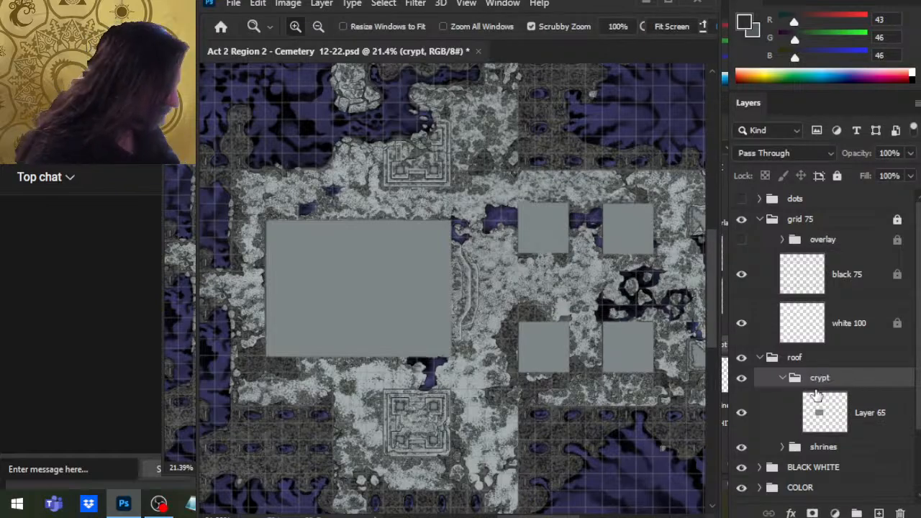
Step: Expand the shrines group to review its roof layers, toggling the visibility of the whole group and of Layer 64
click(782, 447)
scroll(827, 346, down, 1)
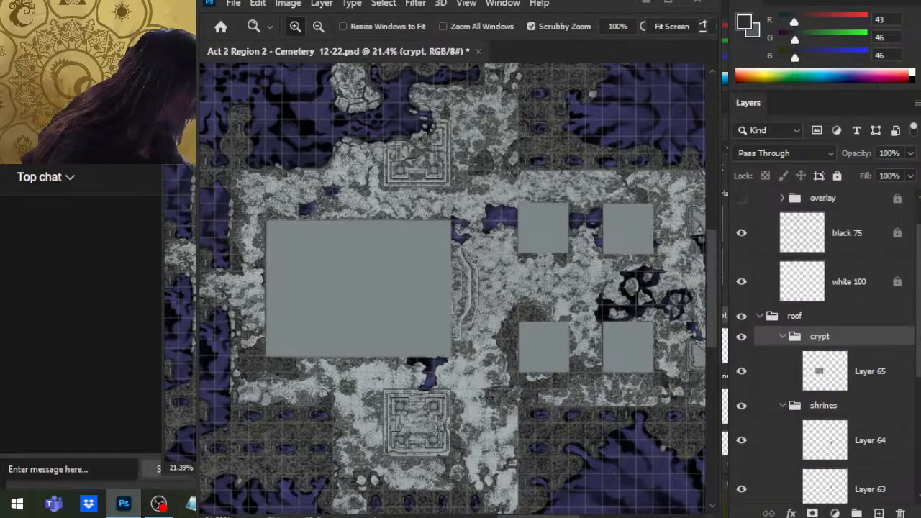
scroll(827, 346, down, 4)
scroll(828, 346, up, 2)
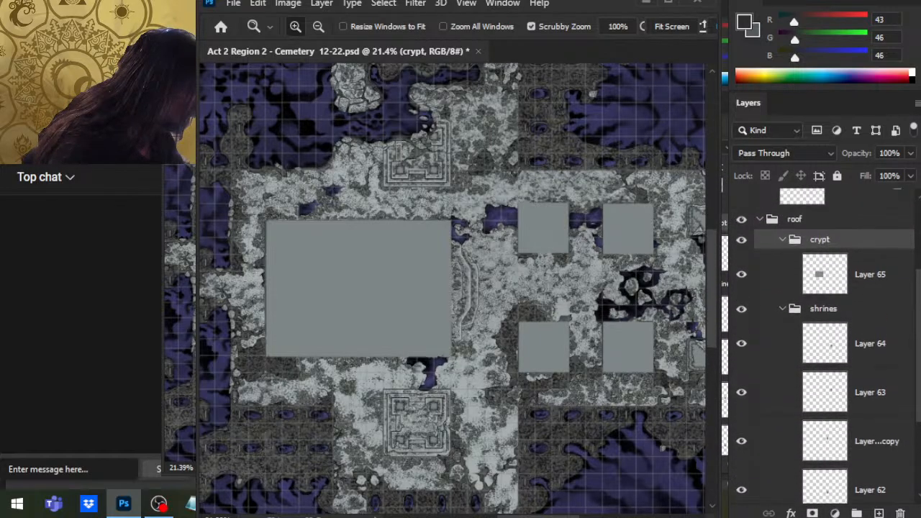
scroll(773, 329, up, 1)
click(743, 330)
click(742, 326)
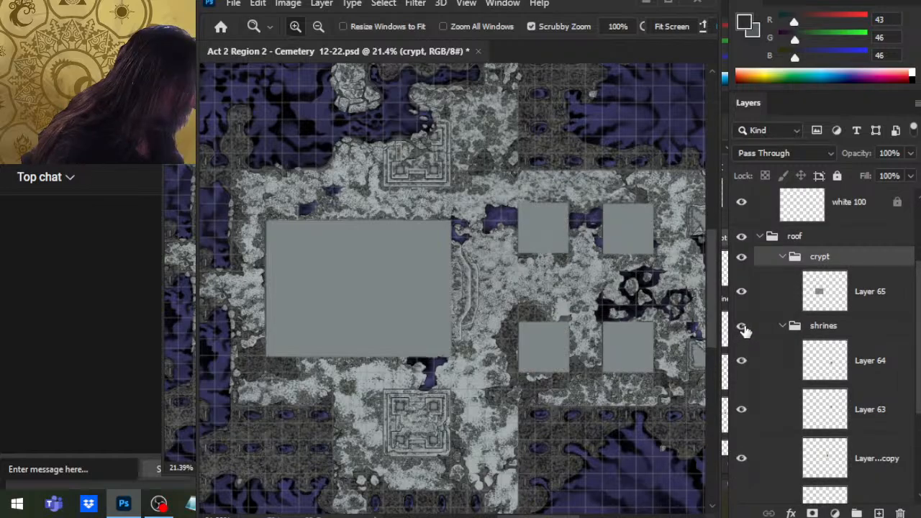
click(784, 326)
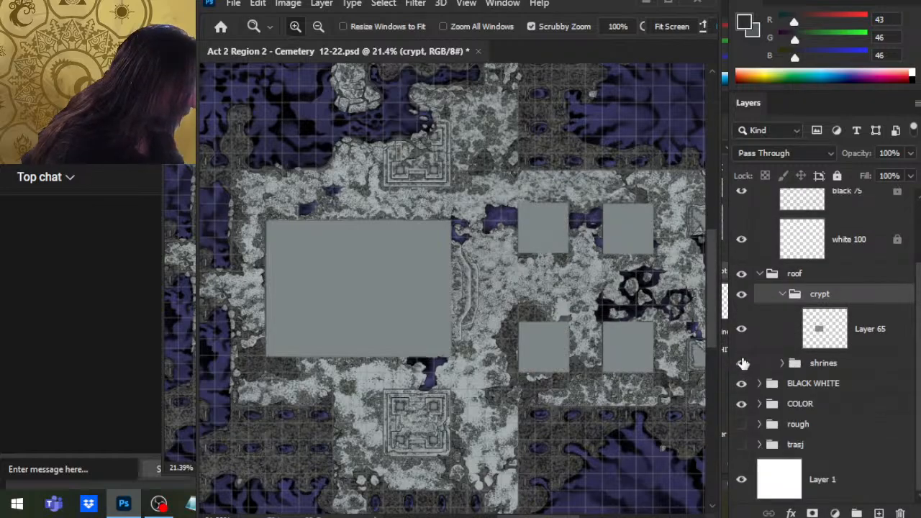
click(782, 364)
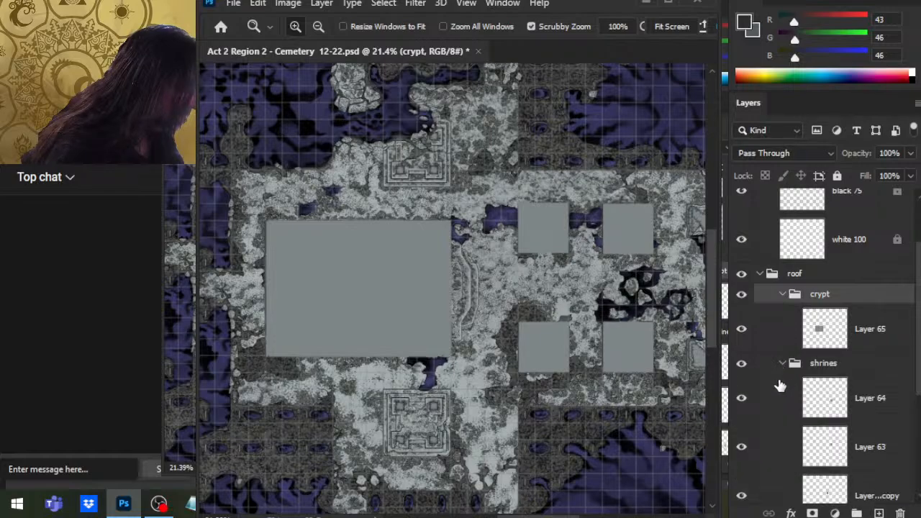
click(742, 398)
click(742, 398)
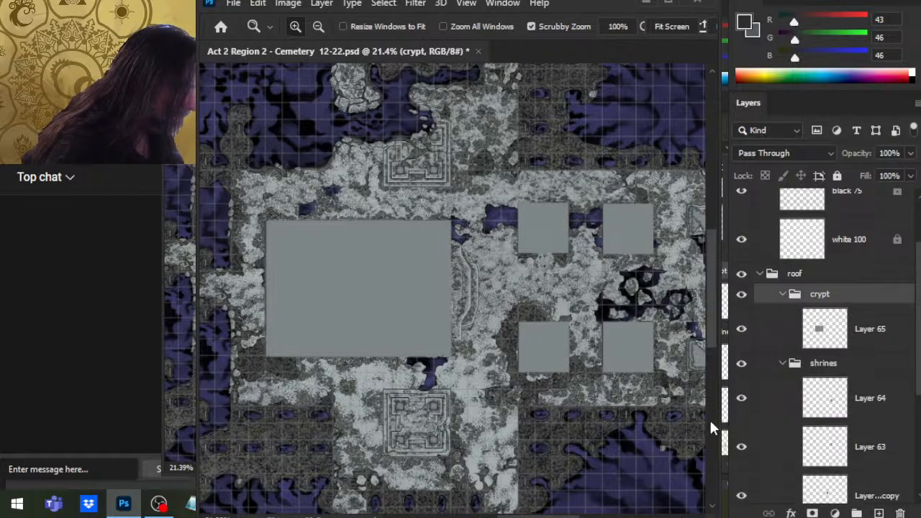
Step: Inspect the crypt roof's southern edge beside the carved shrine platform and select Layer 65 in the crypt group
drag(523, 469, 498, 381)
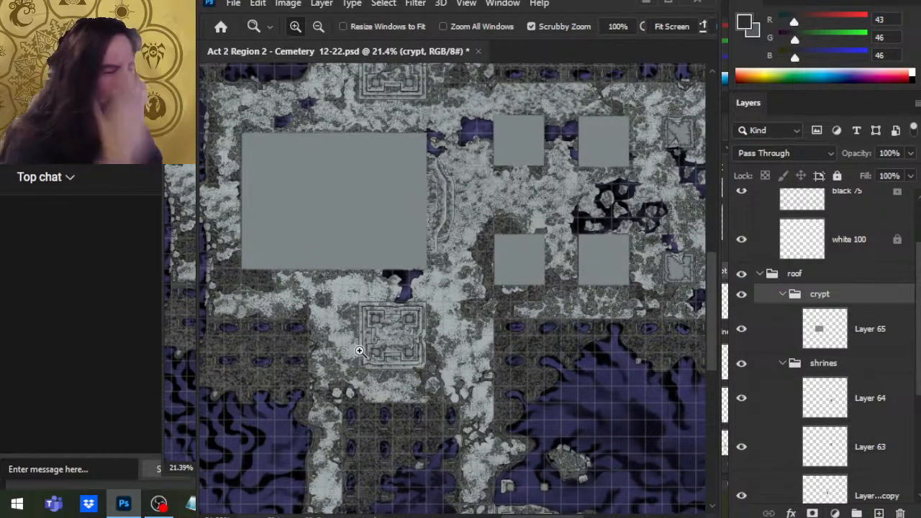
drag(479, 323, 596, 281)
drag(572, 318, 453, 315)
drag(609, 330, 499, 389)
drag(625, 333, 518, 347)
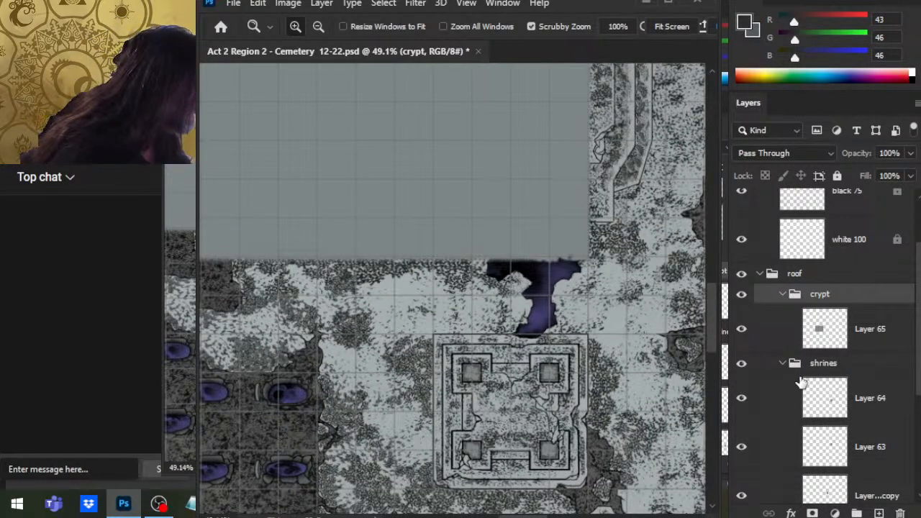
click(827, 329)
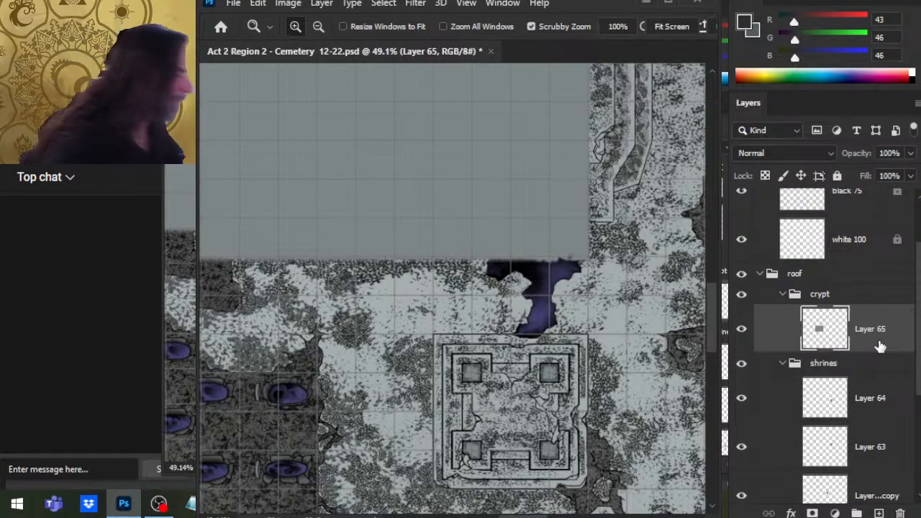
Step: Put Layer 65 into its own subgroup inside the crypt group and name the subgroup cp;pr
key(ctrl+g)
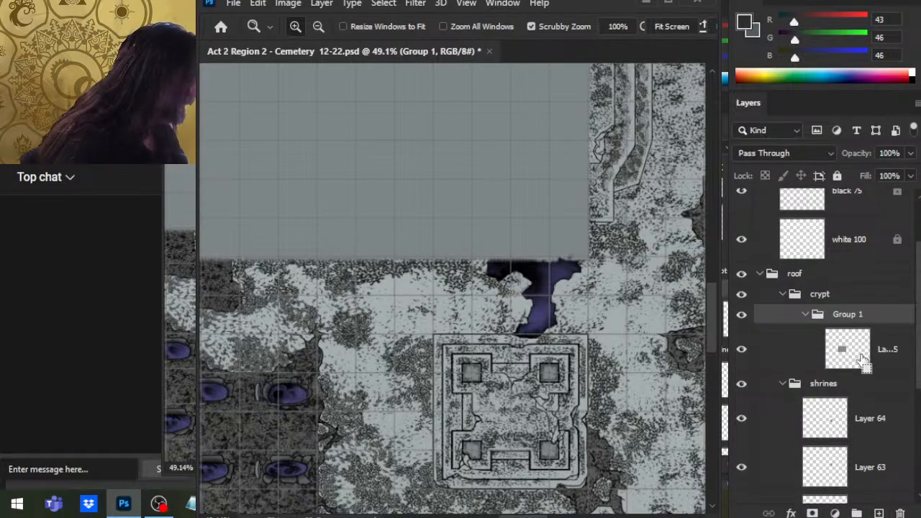
double_click(848, 315)
text(cp;pr)
key(Return)
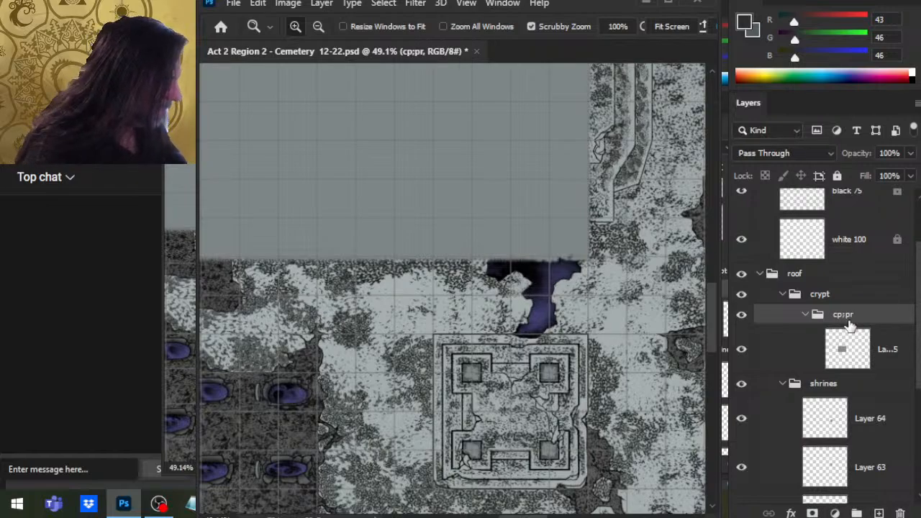
Step: Add an empty layer above the cp;pr subgroup and place it in a new crypt subgroup named bw
key(alt+bracketright)
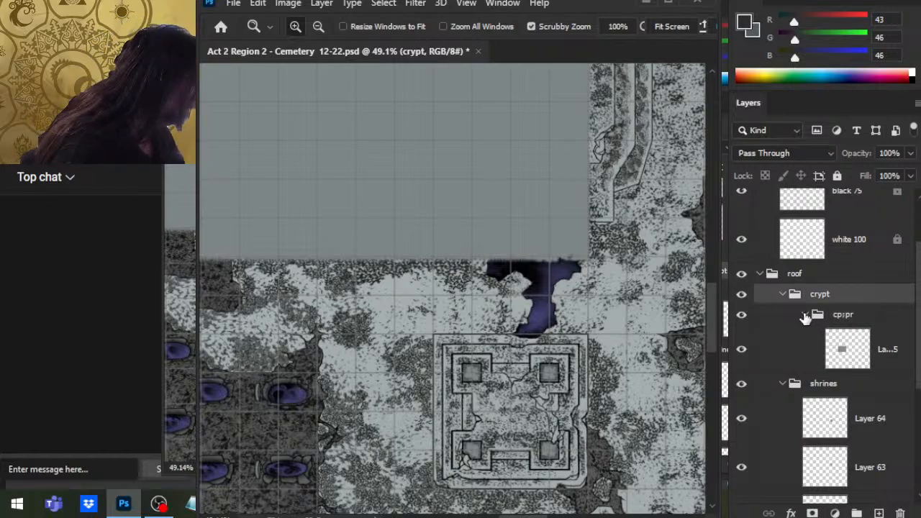
click(806, 317)
key(alt+bracketleft)
click(879, 513)
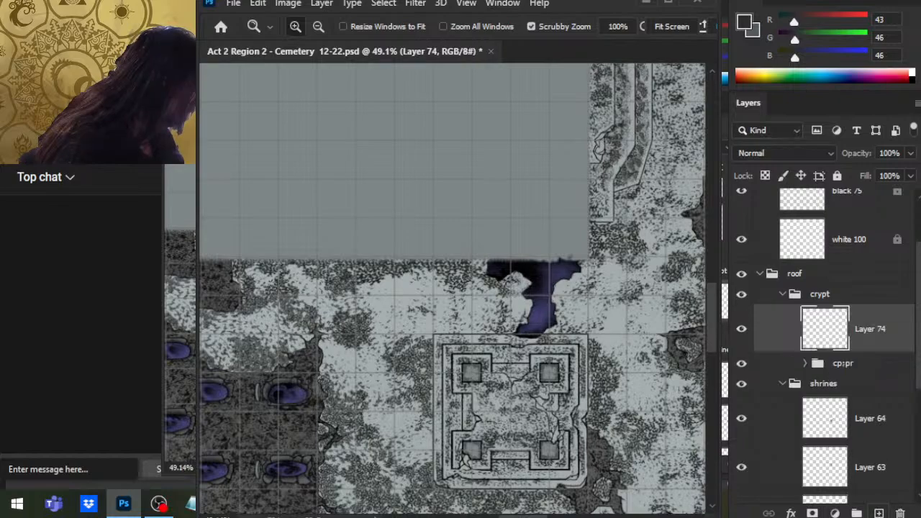
key(ctrl+g)
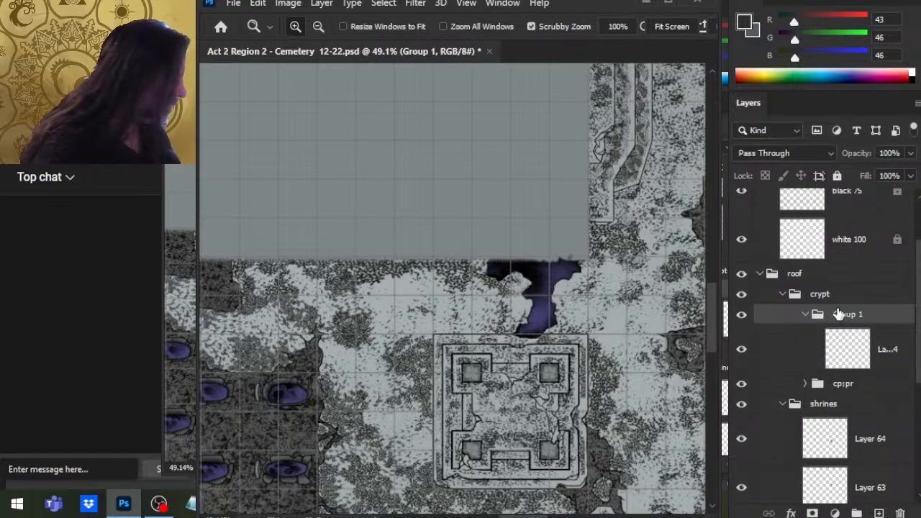
double_click(839, 314)
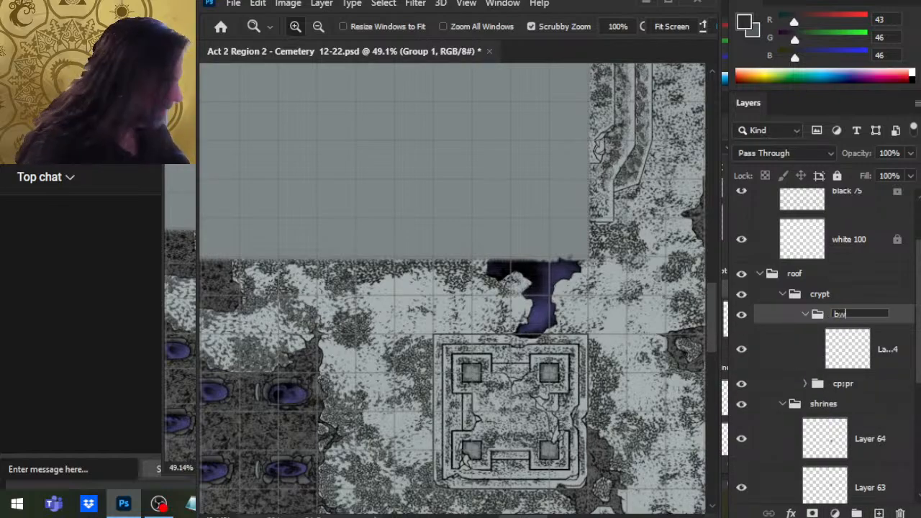
key(Return)
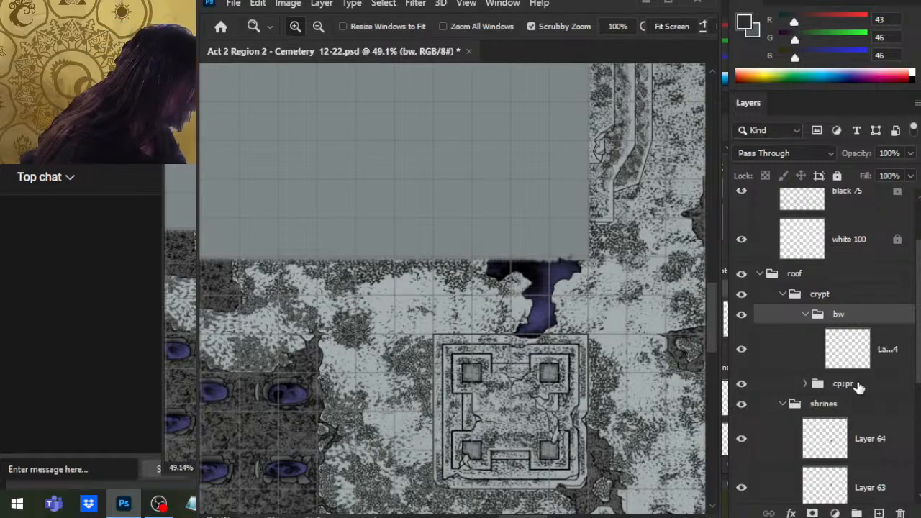
Step: Load Layer 65's roof shape as a selection and fill it with white (255, 255, 255) on the bw subgroup's layer
click(807, 384)
click(855, 424)
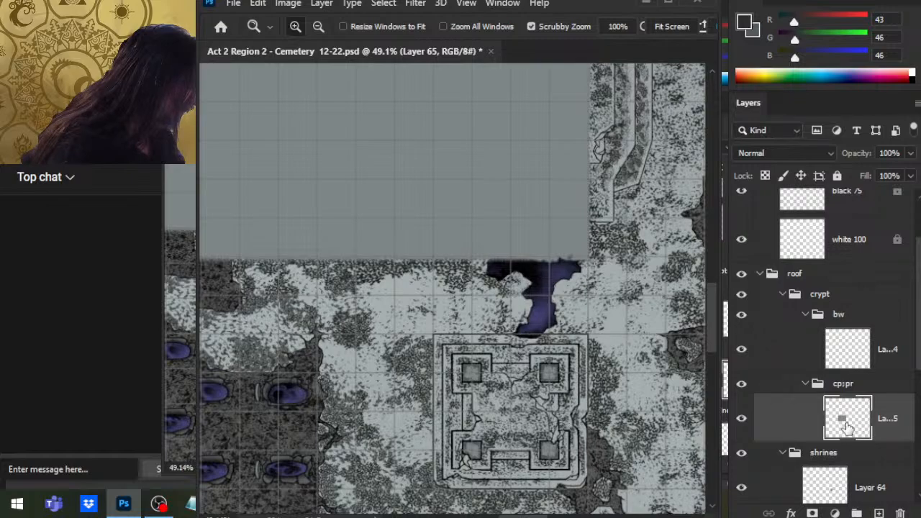
ctrl+click(848, 426)
click(804, 352)
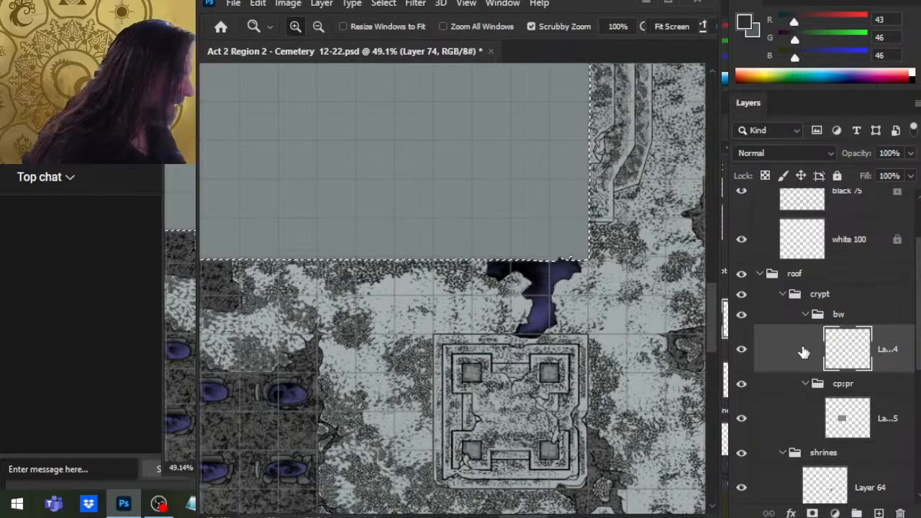
drag(794, 39, 868, 40)
drag(794, 56, 867, 56)
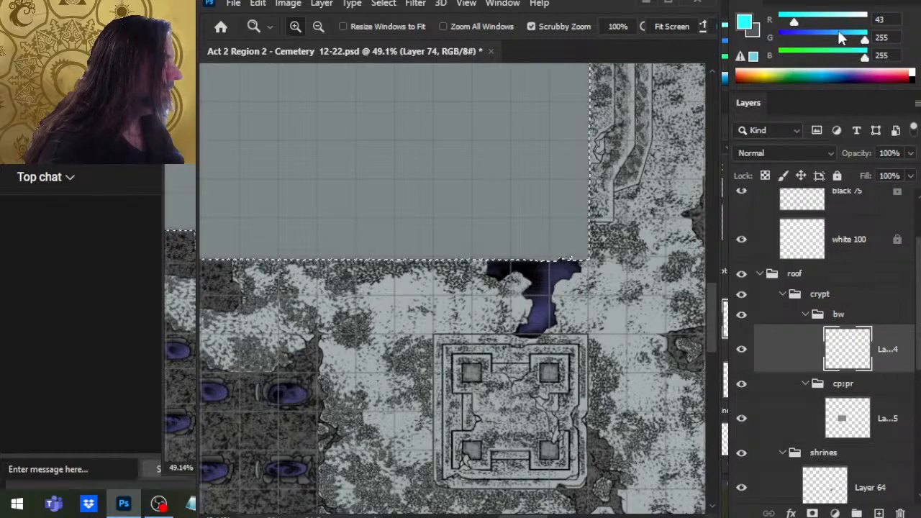
drag(795, 22, 865, 22)
key(g)
click(550, 156)
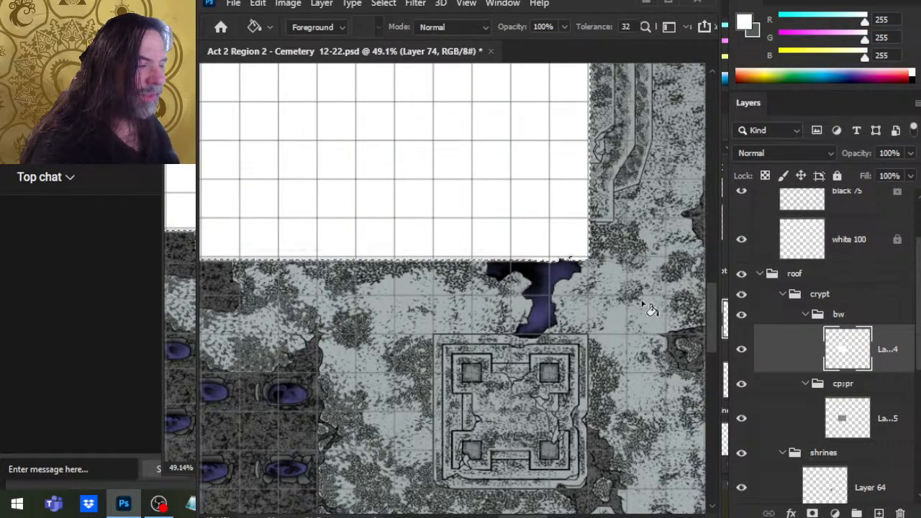
Step: Inspect the white fill along the crypt roof's ragged southern edge, toggling its layer's visibility, and undo the fill
key(z)
click(625, 324)
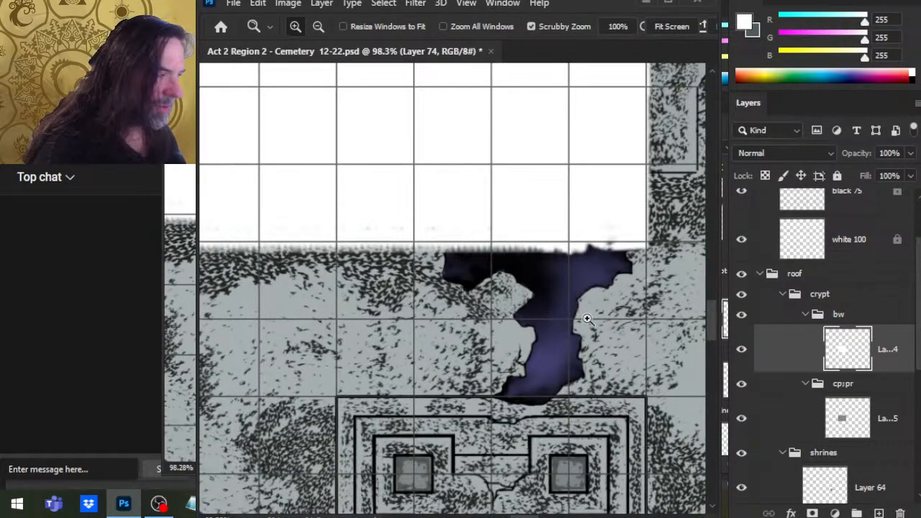
click(743, 354)
click(743, 358)
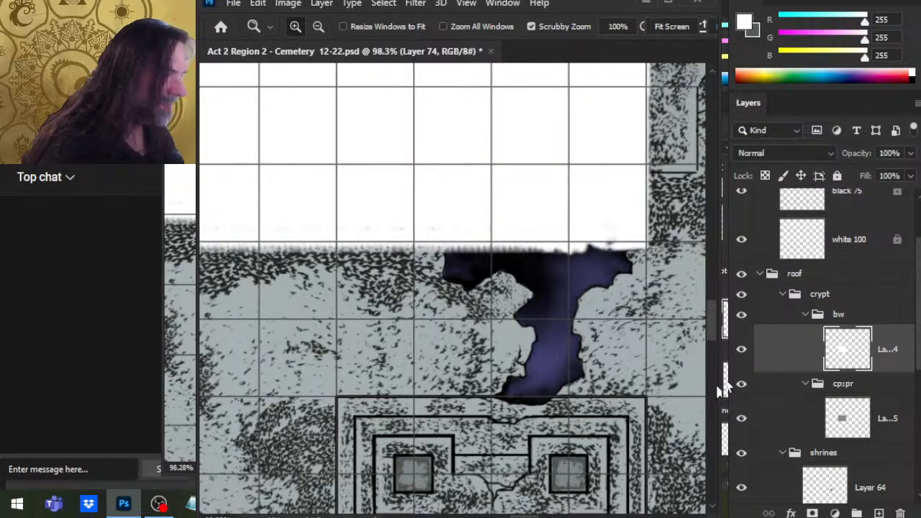
click(742, 385)
key(l)
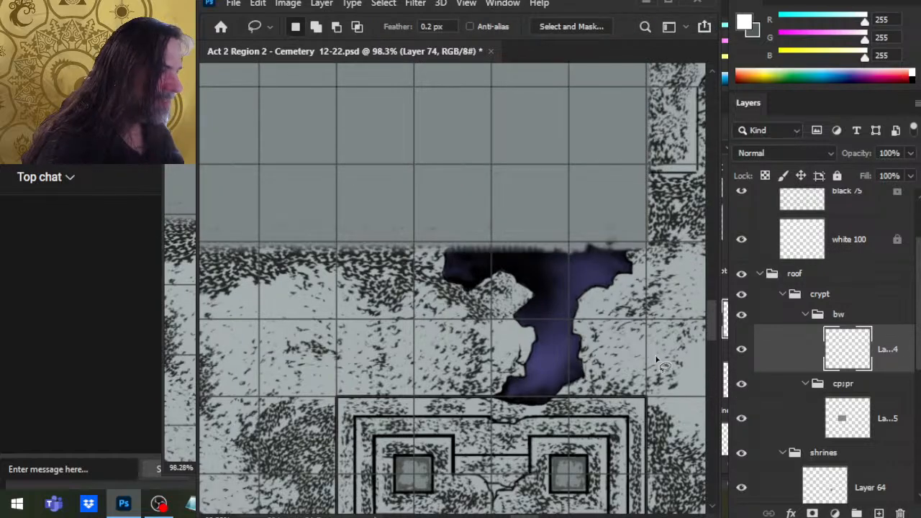
Step: Erase the roof overhang along the crypt's eastern edge on Layer 65, following the grid line down to the southeastern corner
click(790, 424)
drag(615, 350, 552, 287)
key(ctrl+space)
key(b)
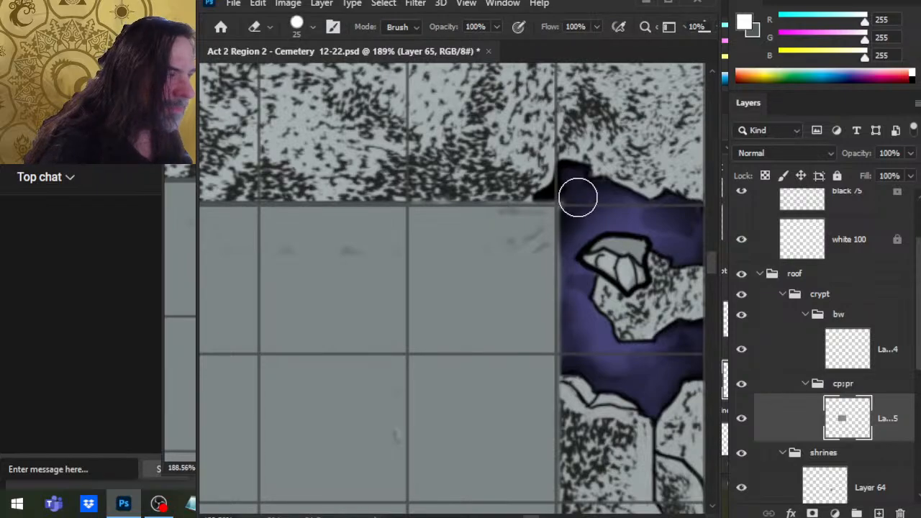
scroll(577, 197, down, 5)
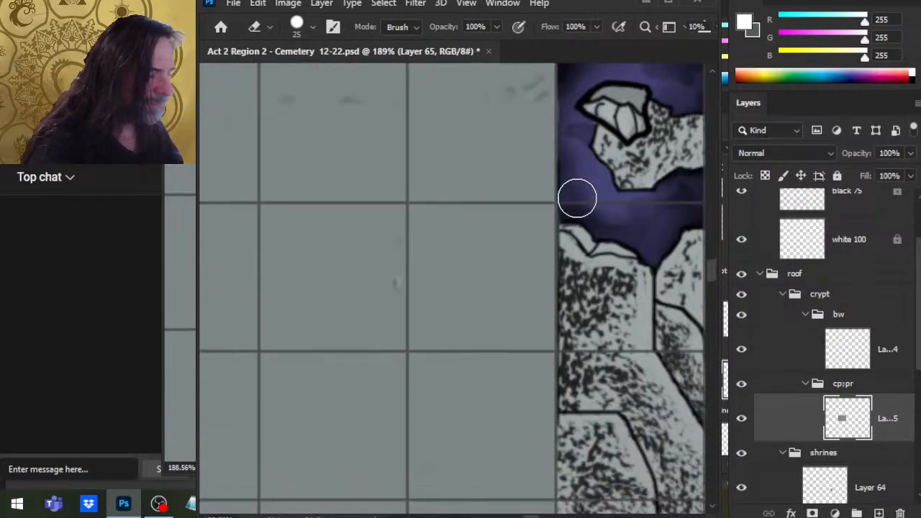
scroll(577, 198, down, 10)
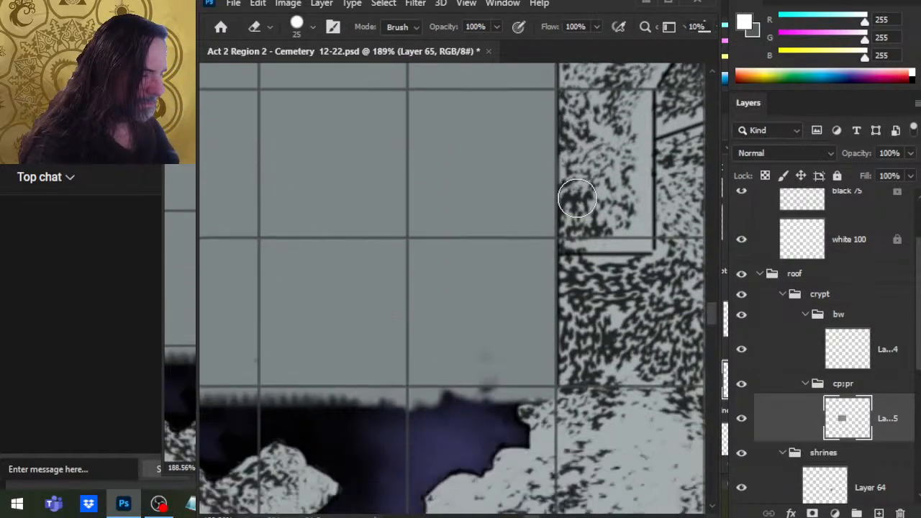
scroll(590, 400, left, 2)
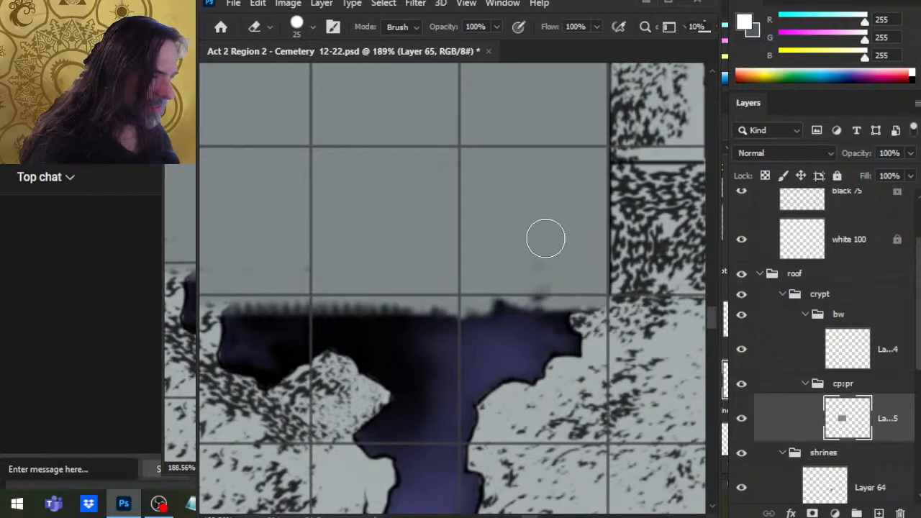
Step: Smudge the dark marks near the crypt roof's southeastern corner and erase the ragged overhang along its southern edge to the grid line
key(r)
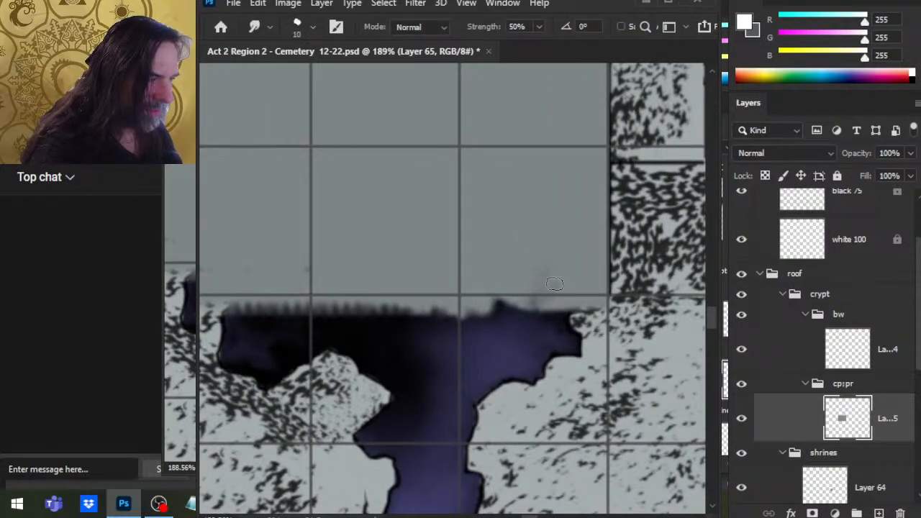
drag(547, 262, 524, 289)
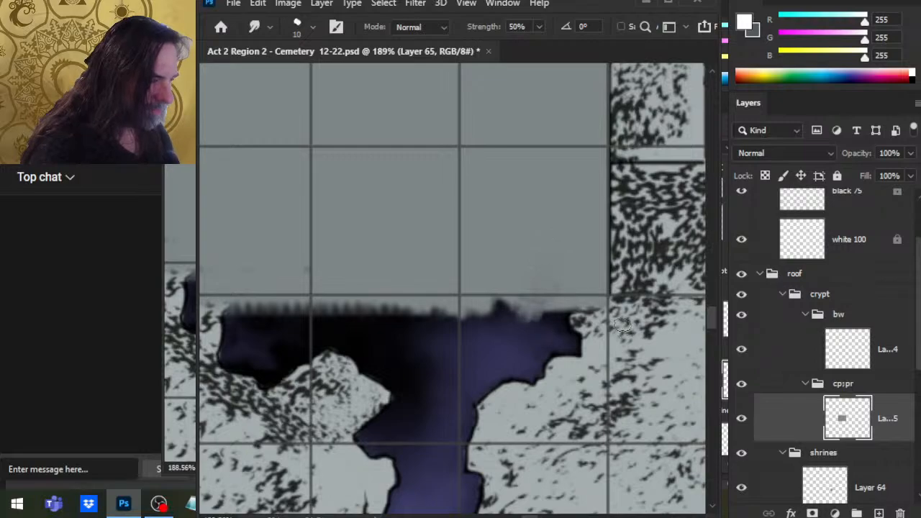
key(e)
drag(607, 315, 527, 313)
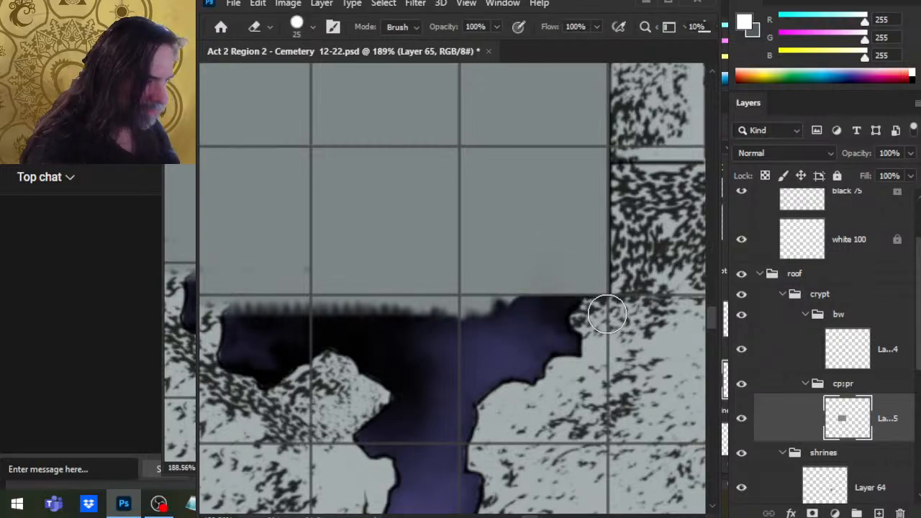
scroll(608, 315, left, 10)
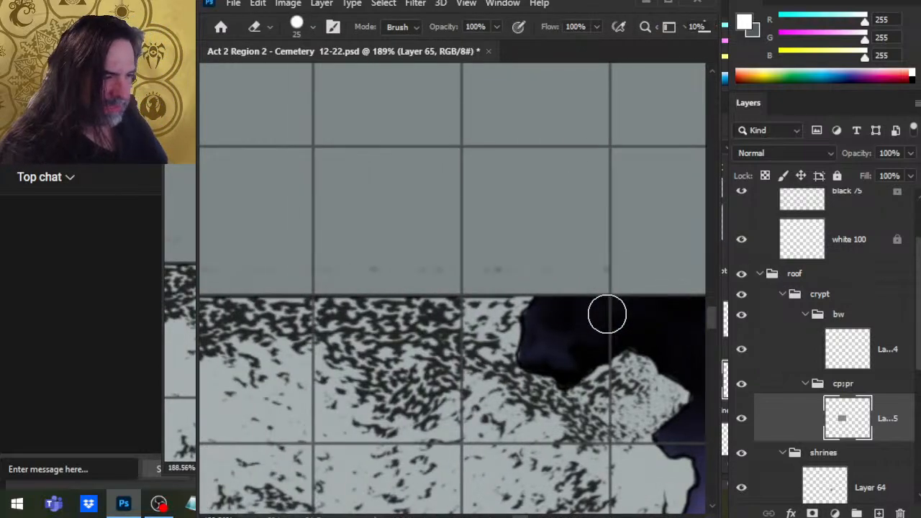
scroll(608, 314, left, 10)
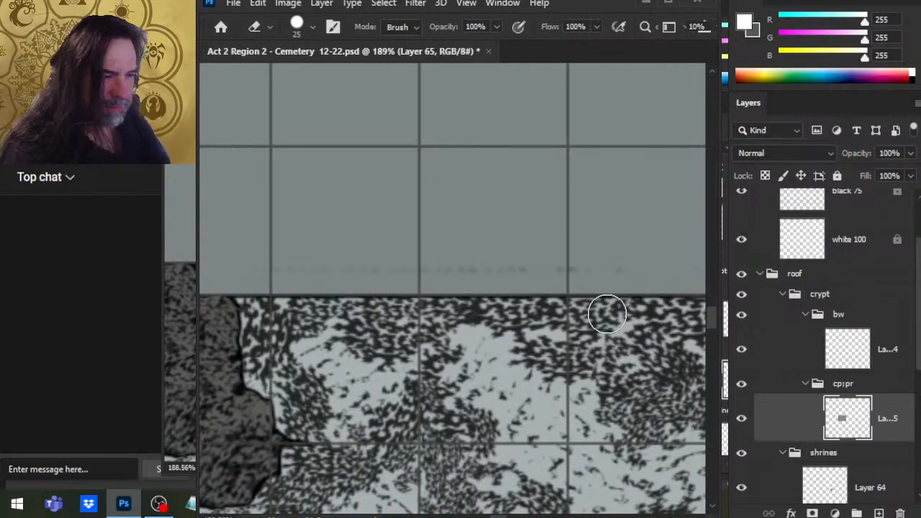
scroll(607, 315, left, 10)
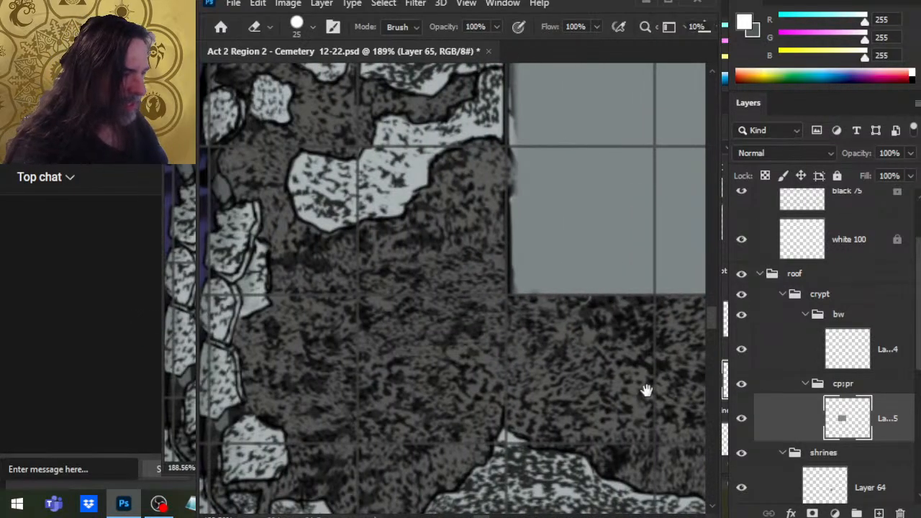
Step: Paint sampled roof grey (126, 135, 136) over the gaps along the crypt roof's western edge and erase the overspill above its northwestern corner
drag(570, 329, 503, 459)
key(r)
key(b)
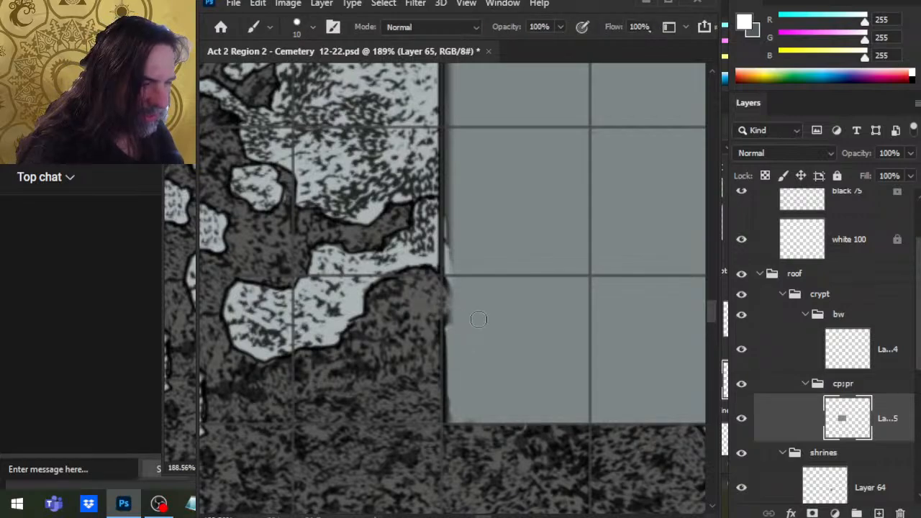
alt+click(485, 323)
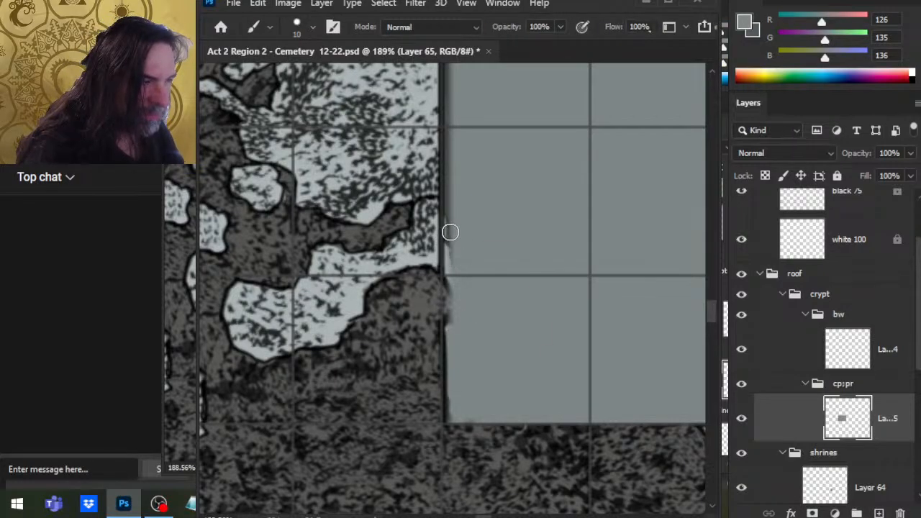
drag(452, 241, 453, 237)
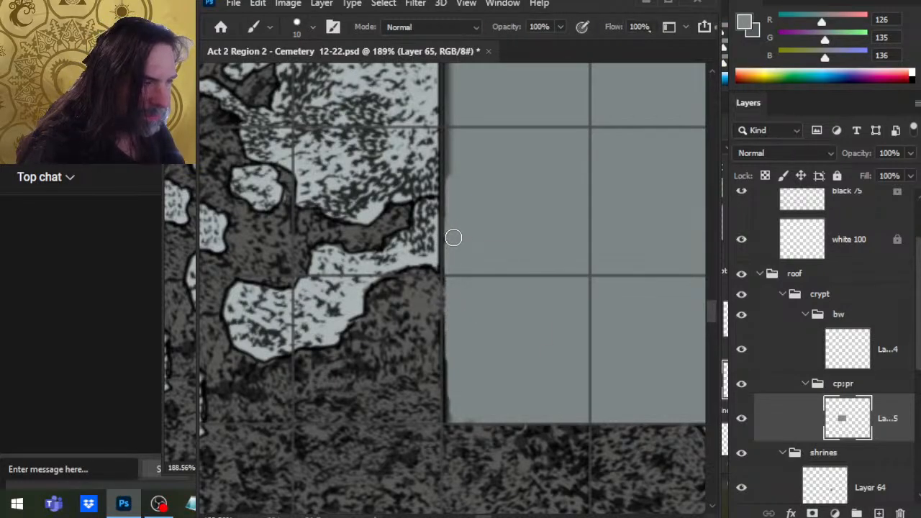
scroll(453, 237, up, 15)
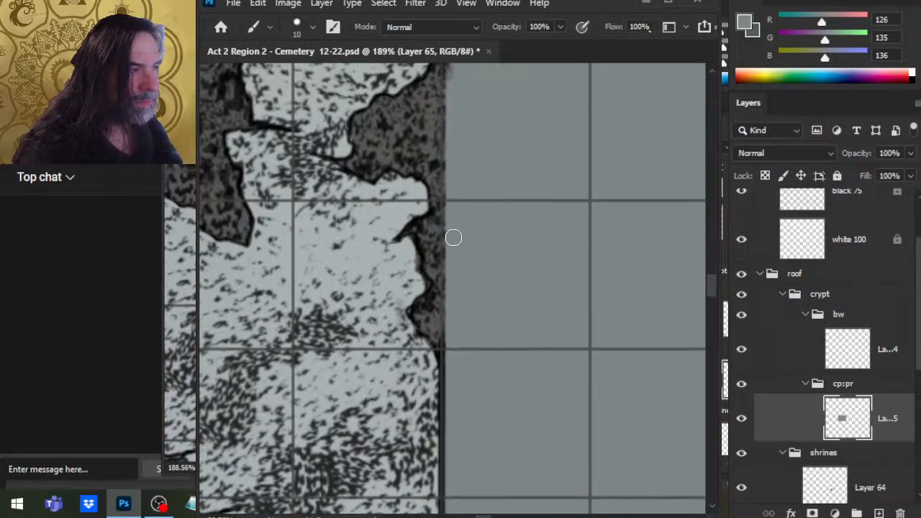
scroll(453, 237, up, 15)
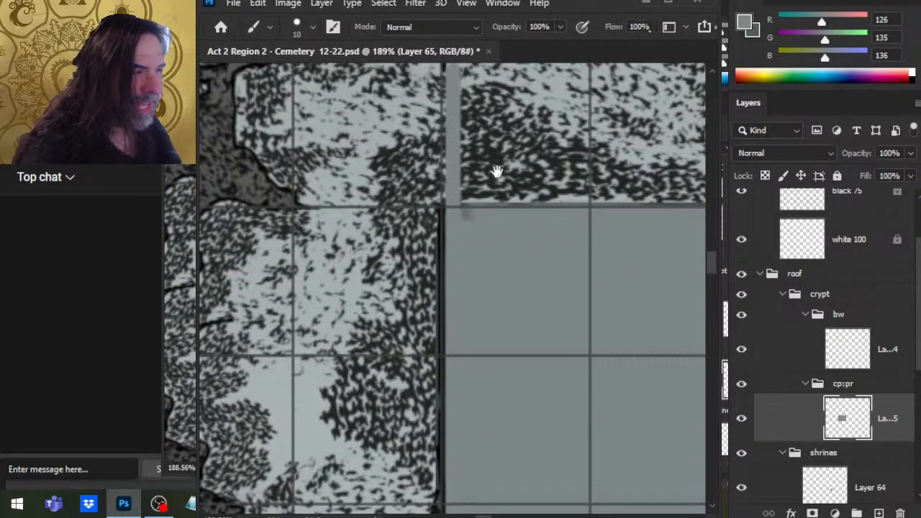
key(e)
drag(472, 356, 468, 225)
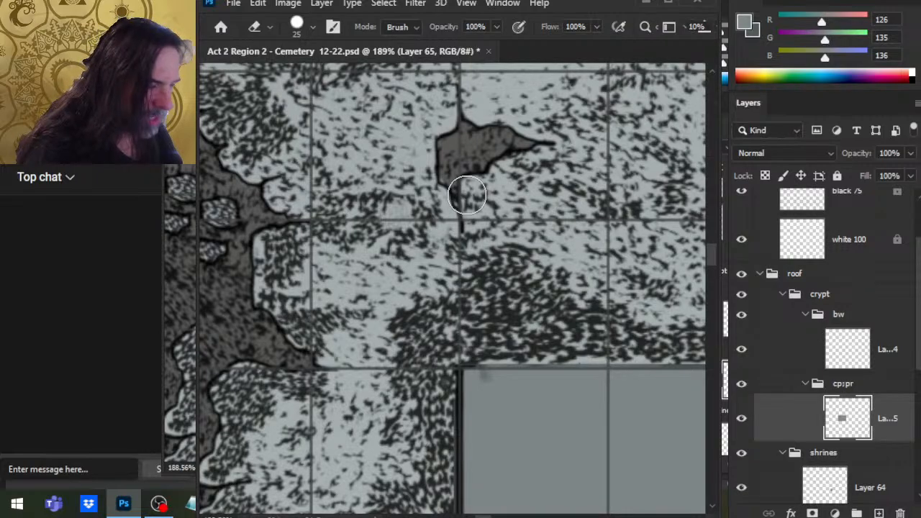
Step: Extend the crypt roof's western edge to the grid line with the same grey and erase the overspill below its southwestern corner
key(b)
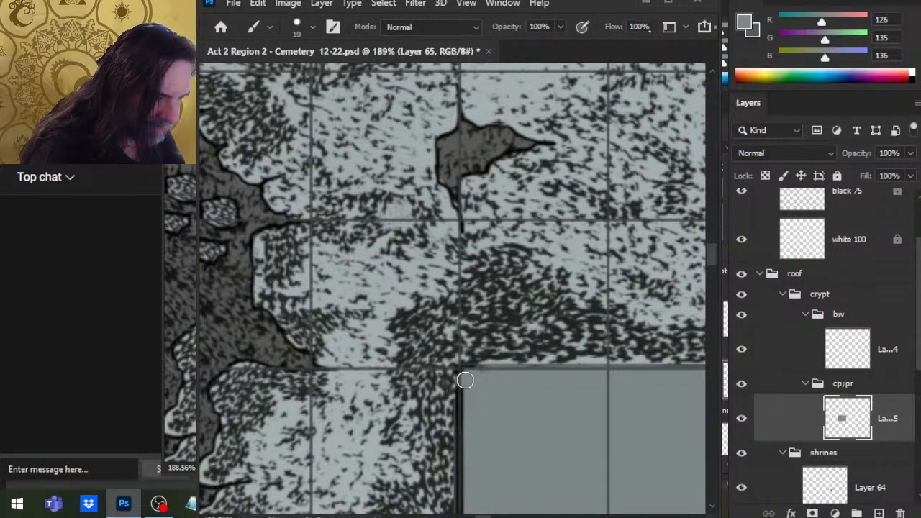
drag(467, 373, 468, 431)
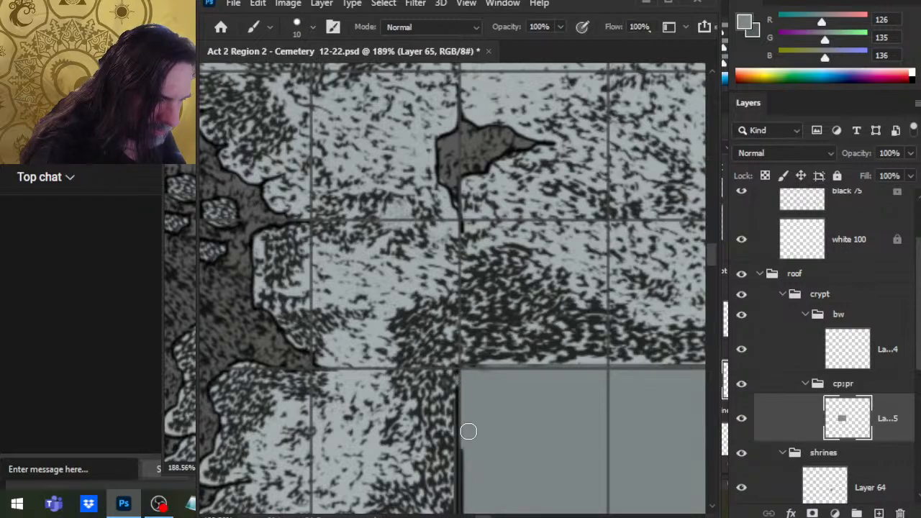
scroll(463, 374, down, 10)
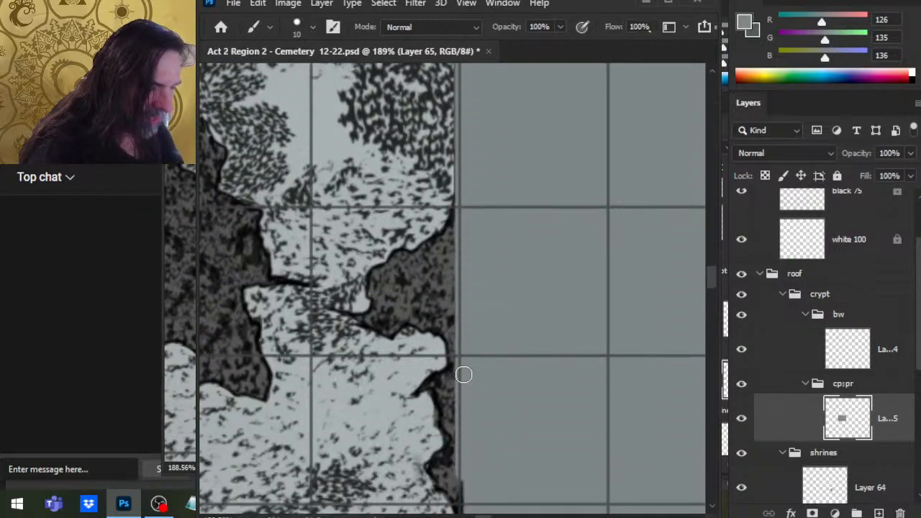
scroll(463, 374, down, 5)
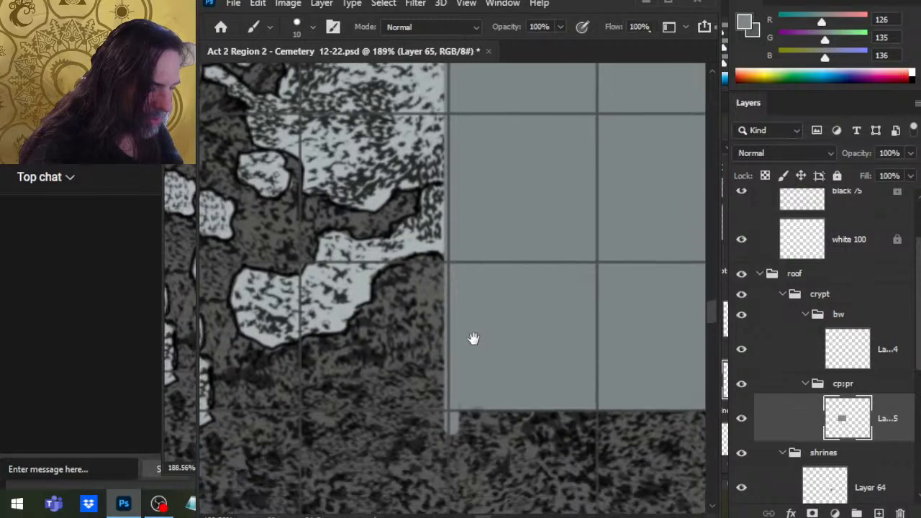
key(e)
key(b)
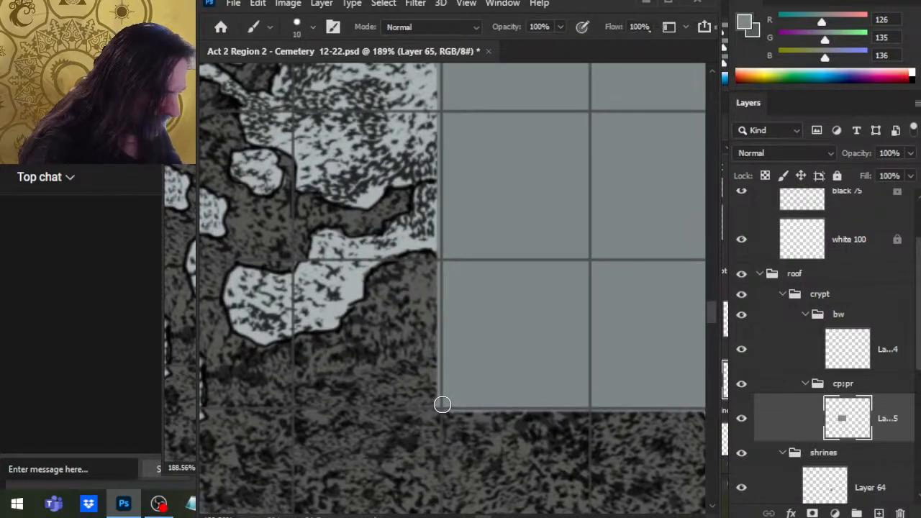
Step: Fill the crypt roof on Layer 65 with the grey (126, 135, 136) using the Paint Bucket
drag(622, 432, 489, 405)
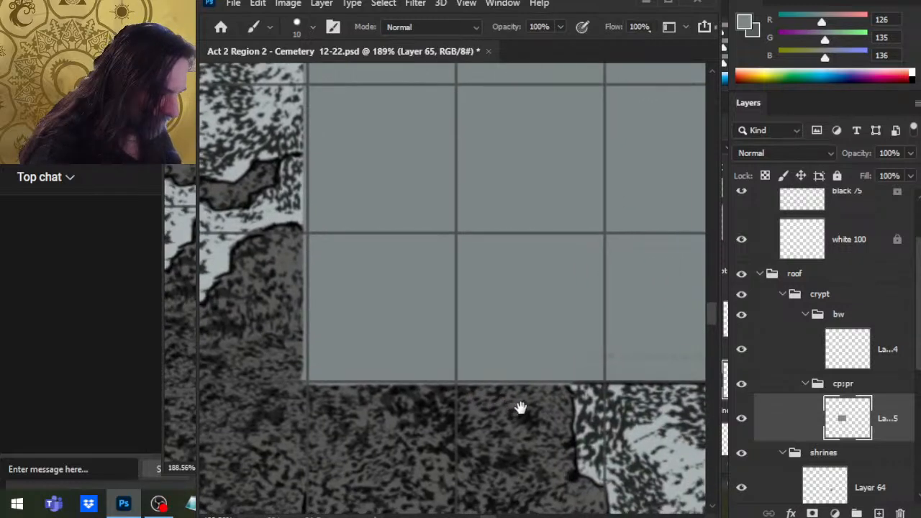
key(g)
click(548, 337)
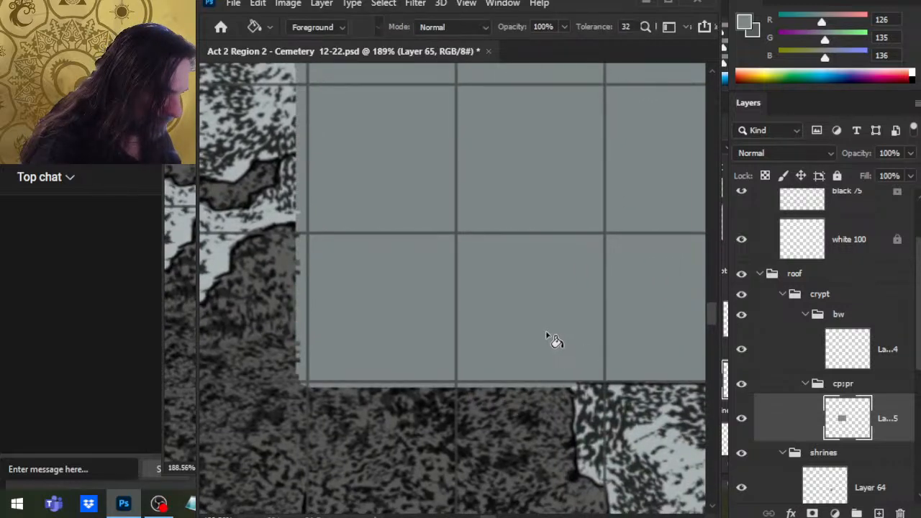
Step: Erase the roof overspill along the crypt's eastern edge, from the southeastern corner up to the northeastern corner
drag(572, 422, 453, 405)
key(z)
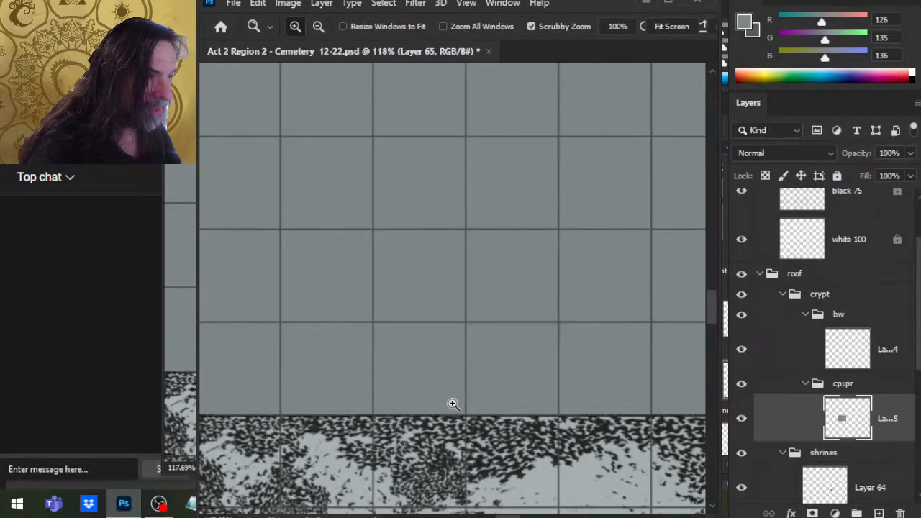
drag(627, 361, 372, 479)
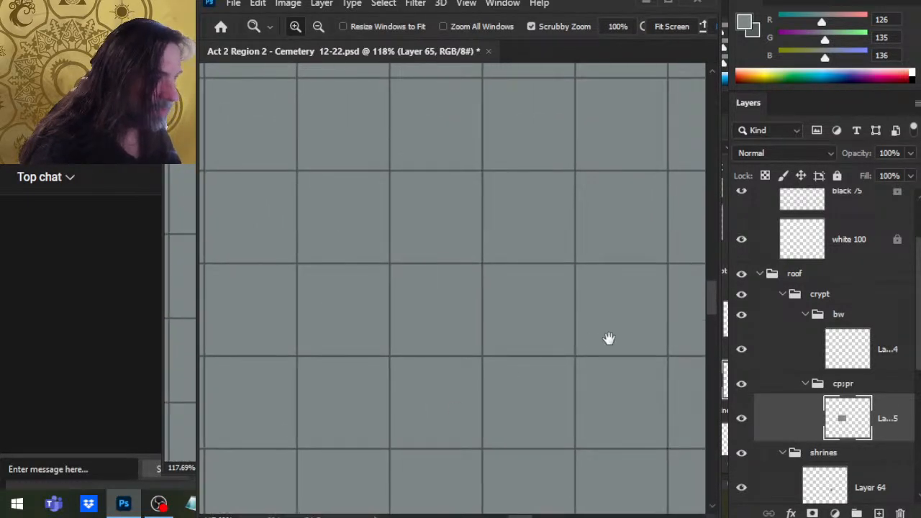
drag(609, 339, 339, 314)
drag(442, 424, 459, 352)
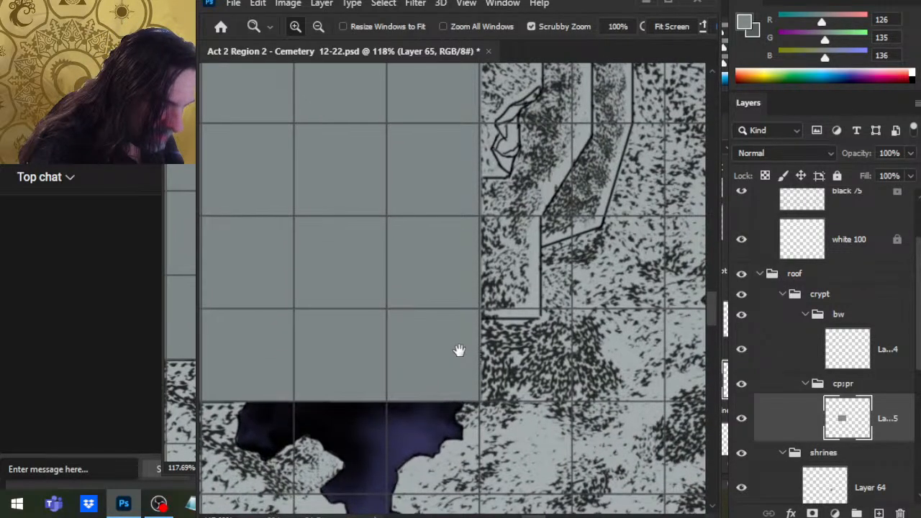
drag(497, 389, 538, 402)
key(e)
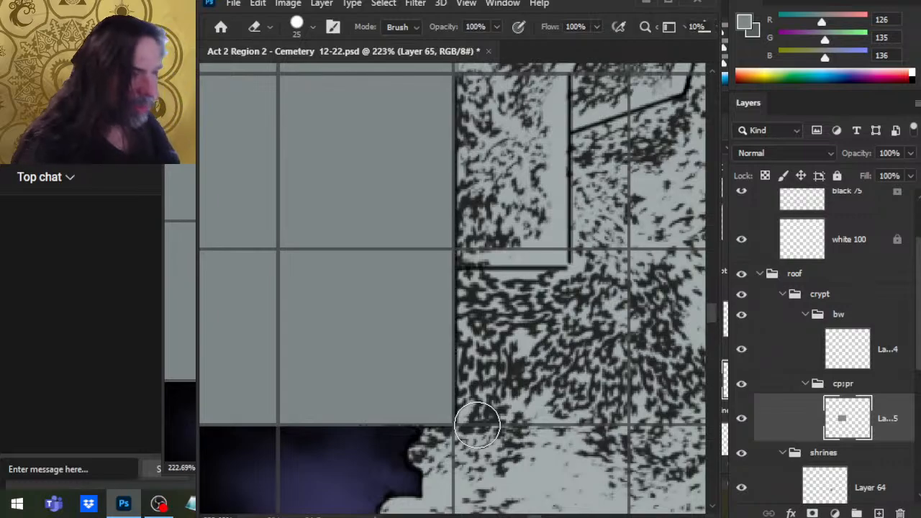
scroll(478, 425, down, 5)
scroll(477, 426, up, 5)
mouse_move(450, 375)
mouse_down()
mouse_move(521, 216)
mouse_move(575, 126)
mouse_up()
mouse_move(575, 236)
mouse_down()
mouse_move(588, 242)
mouse_move(545, 236)
mouse_move(582, 242)
mouse_up()
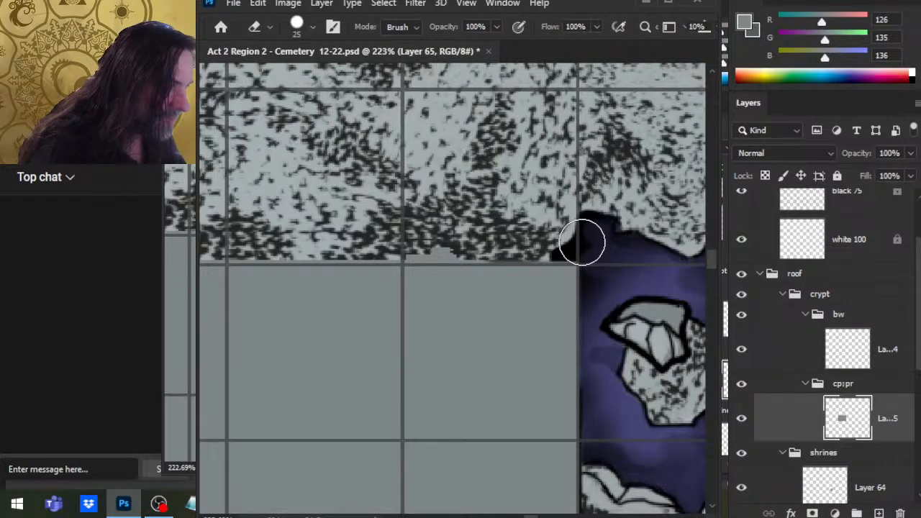
Step: Erase the grey overspill along the crypt roof's northern and western edges back to the grid lines
scroll(582, 242, right, 8)
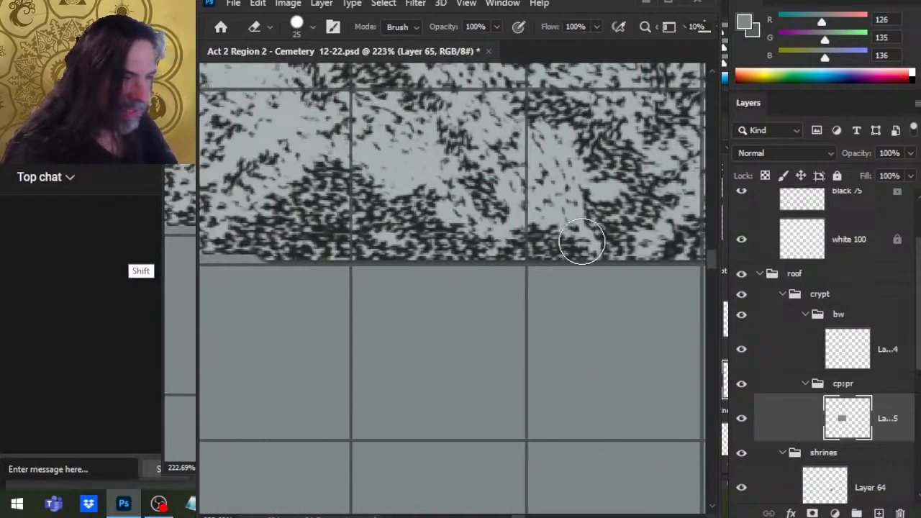
scroll(583, 241, right, 10)
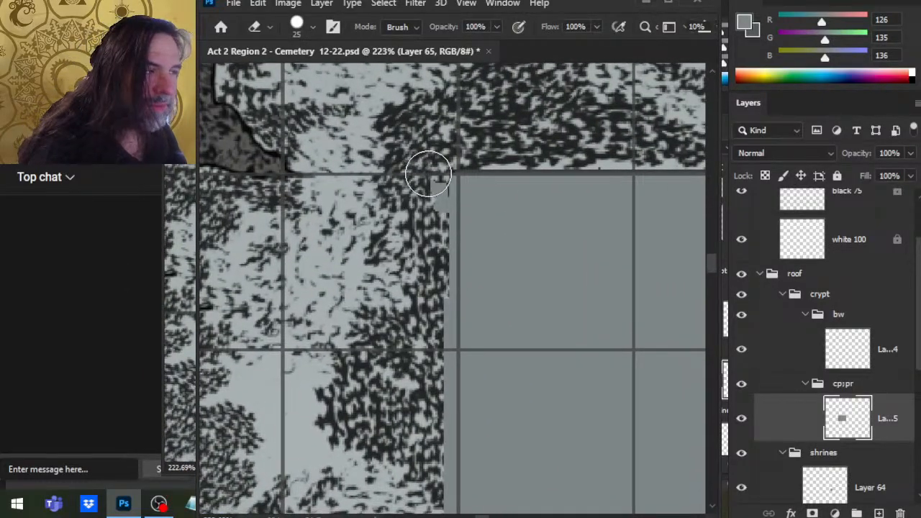
drag(434, 166, 435, 167)
scroll(436, 167, down, 10)
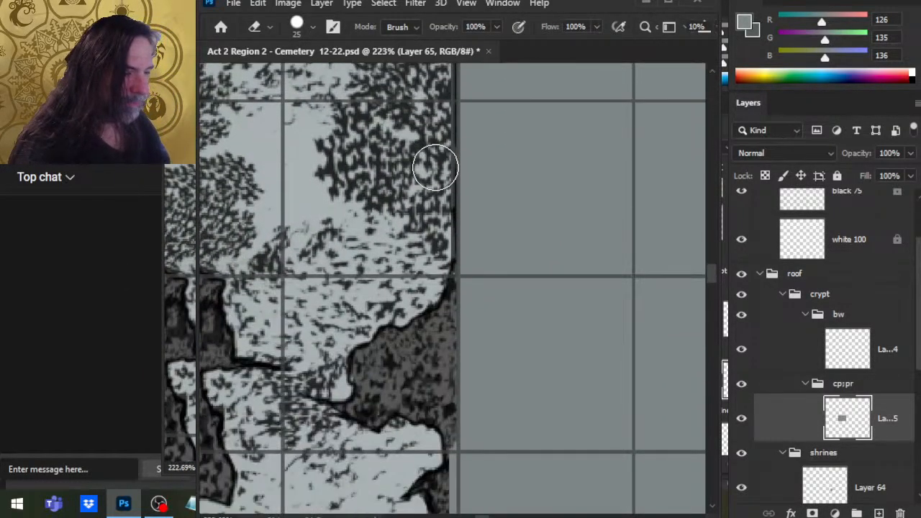
Step: Erase the grey strip overhanging the crypt roof's southern edge between the southwestern and southeastern corners
scroll(473, 417, up, 5)
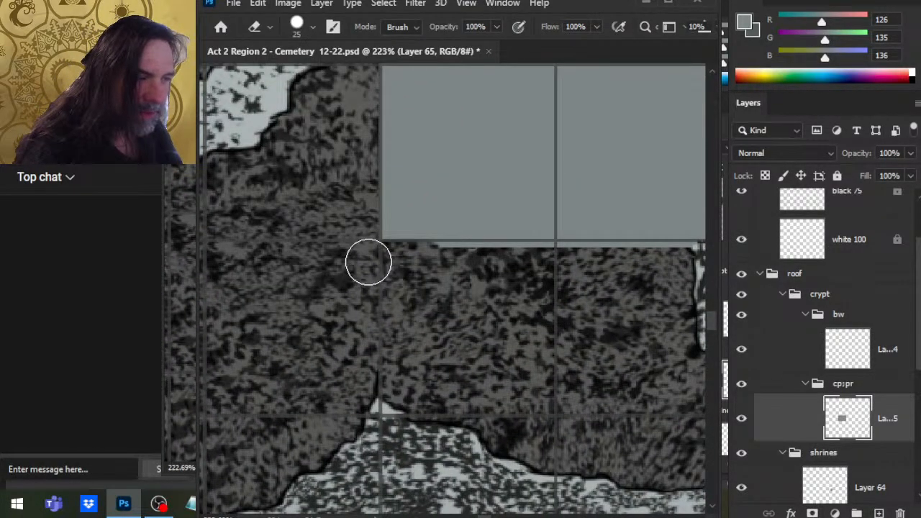
scroll(368, 261, right, 3)
scroll(368, 262, right, 15)
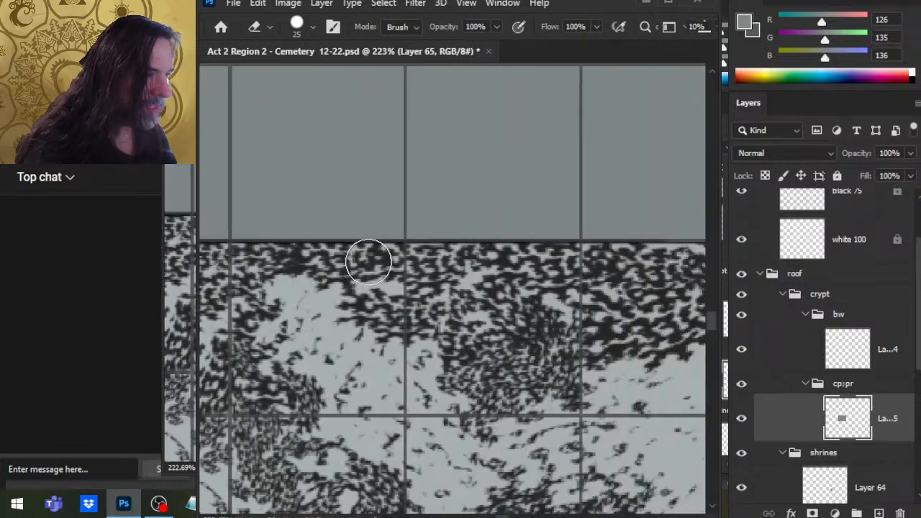
drag(644, 335, 290, 406)
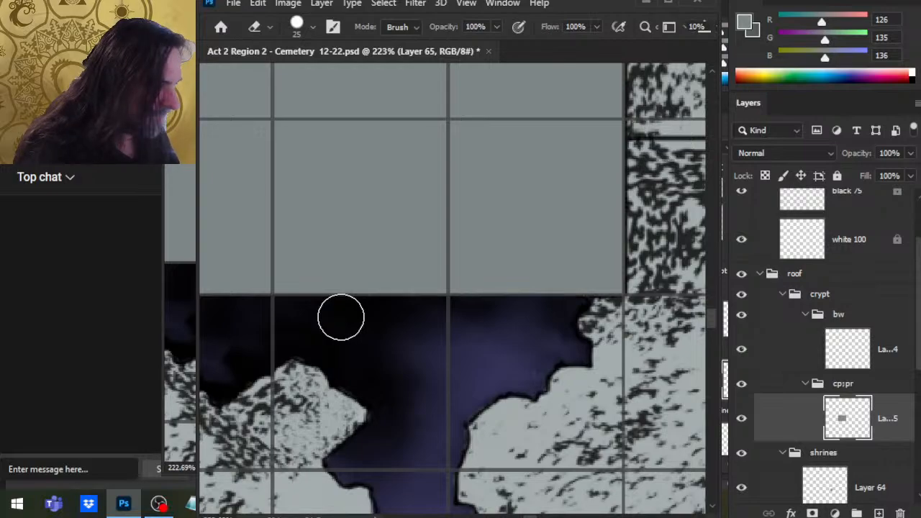
scroll(341, 317, left, 15)
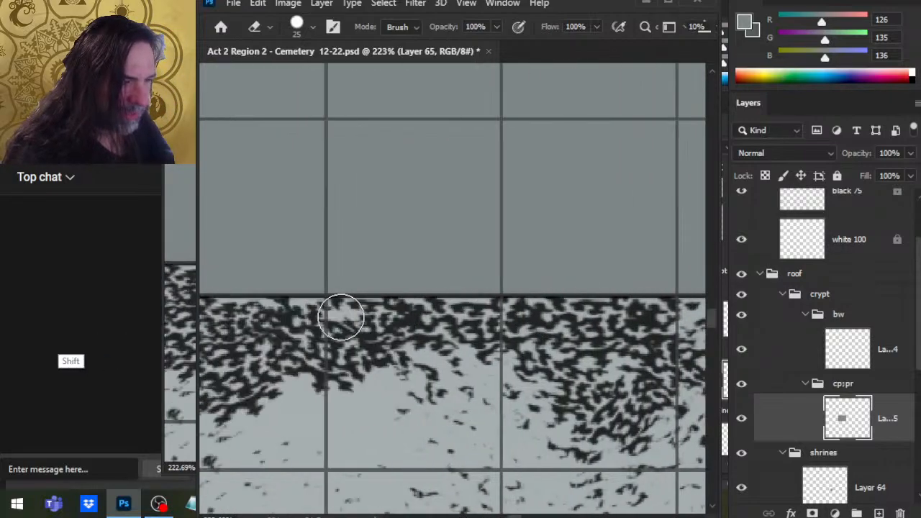
scroll(342, 316, left, 10)
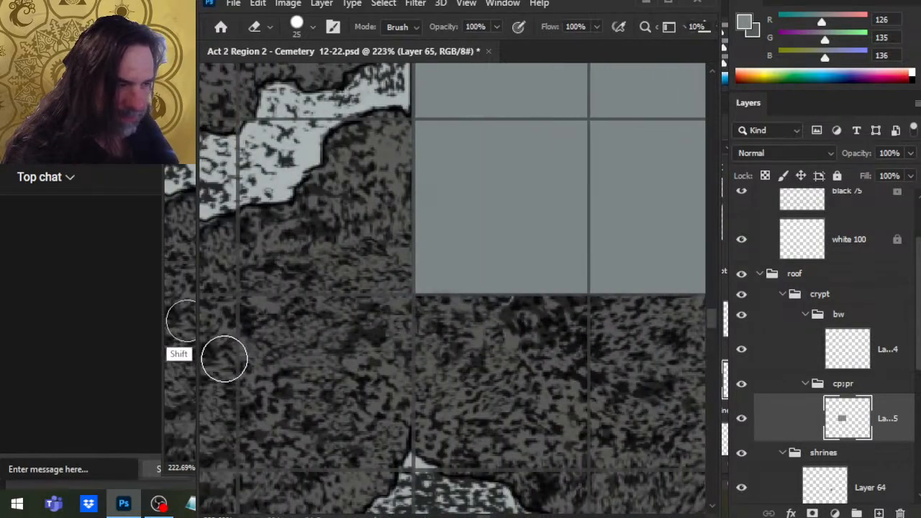
Step: Load Layer 65's roof outline as a selection, fill it with white (255, 255, 255) on Layer 74 and deselect
key(z)
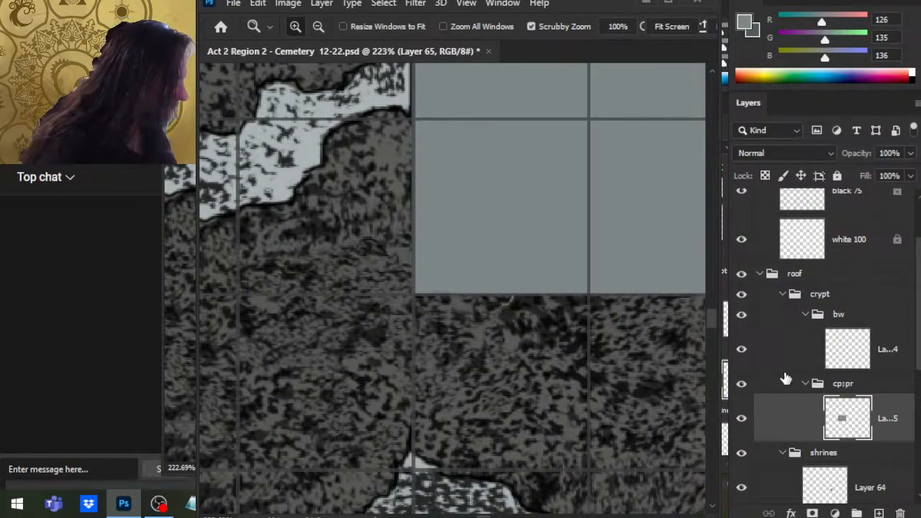
ctrl+click(845, 426)
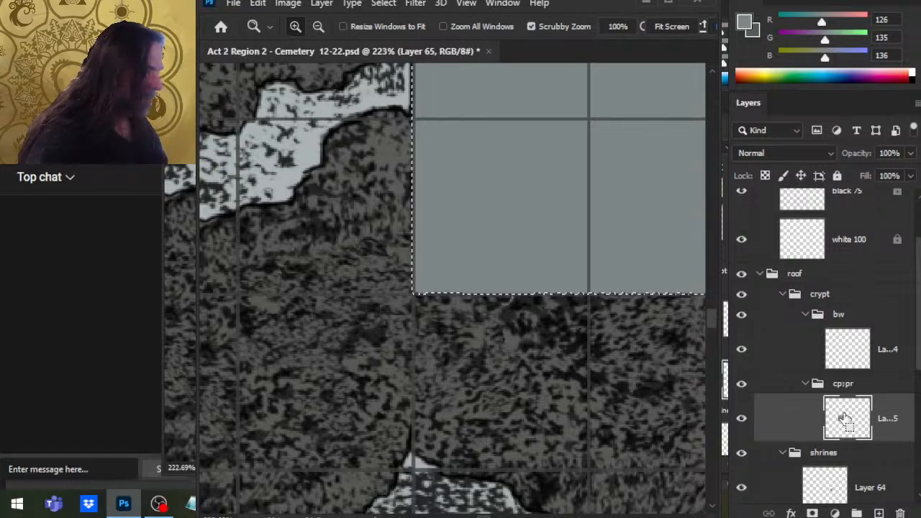
click(851, 353)
key(g)
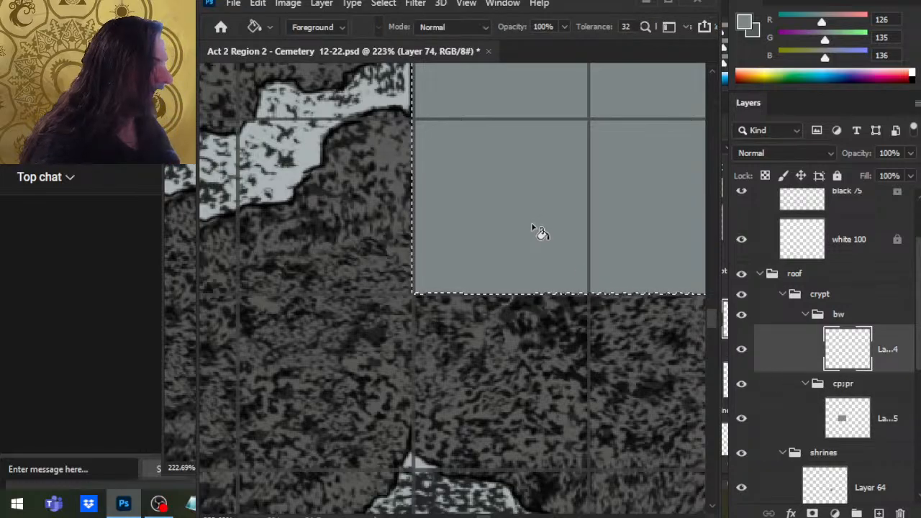
drag(836, 16, 865, 34)
click(865, 37)
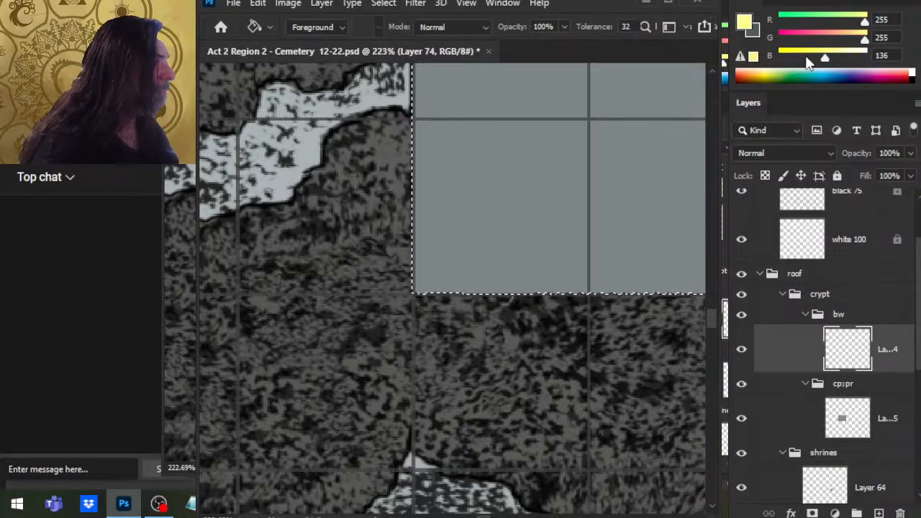
click(865, 56)
click(599, 226)
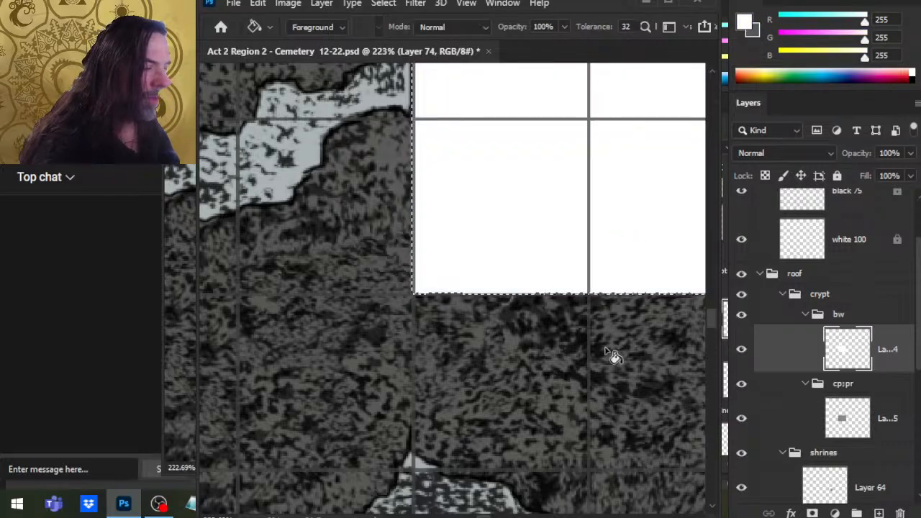
key(l)
key(ctrl+d)
Step: Collapse the grid 75 and shrines layer groups and hide the COLOR group
key(z)
drag(601, 394, 452, 382)
drag(601, 384, 495, 305)
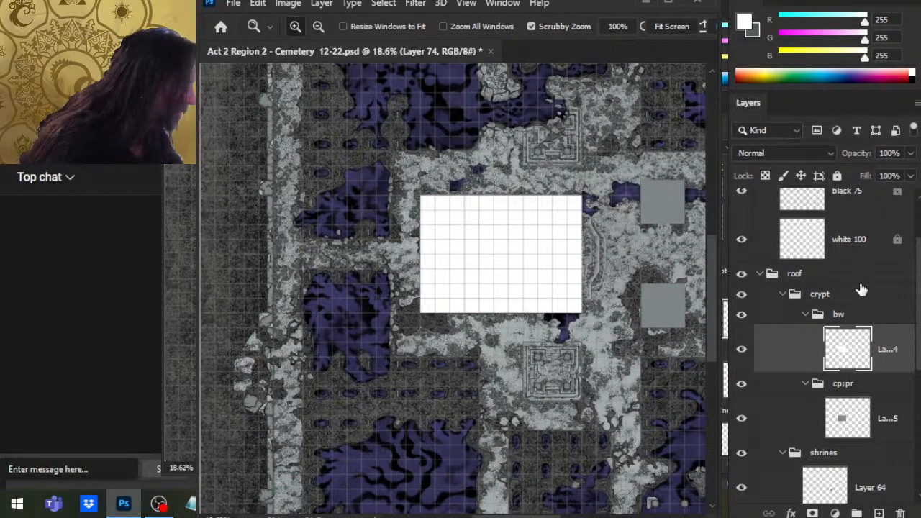
drag(919, 326, 914, 270)
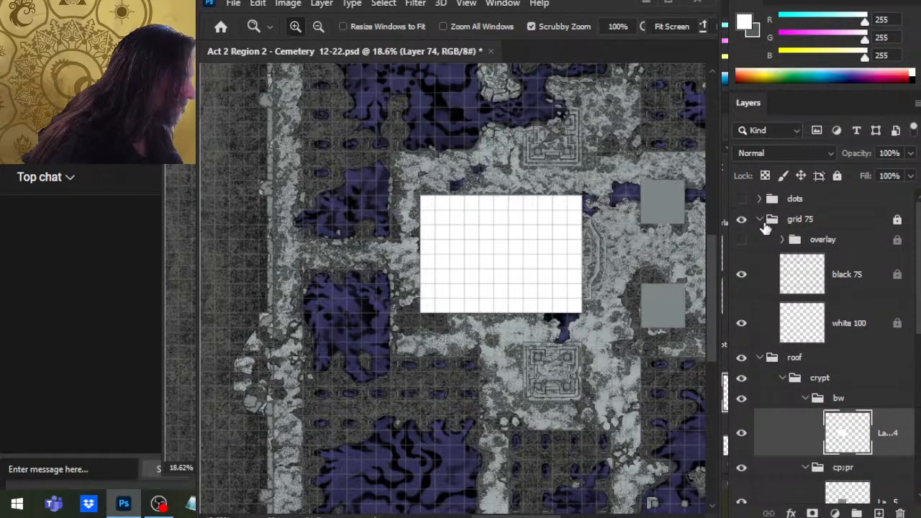
click(760, 220)
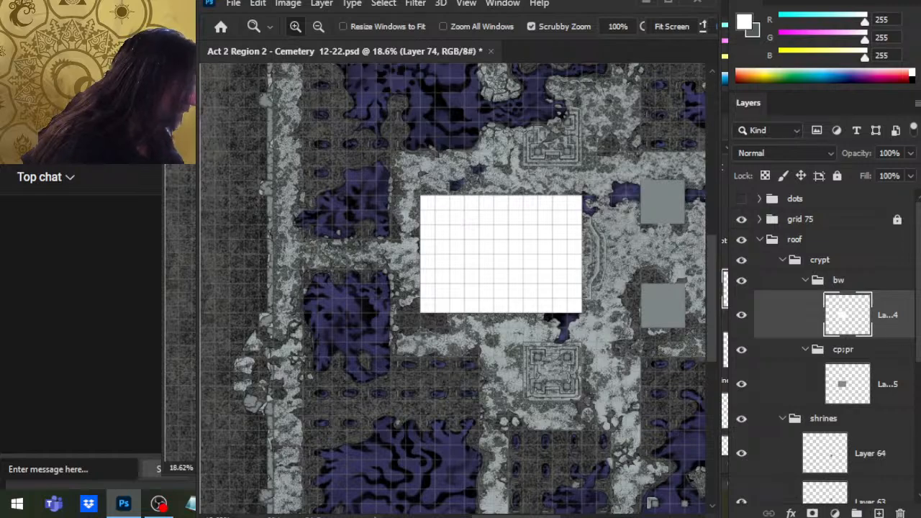
scroll(772, 387, down, 2)
click(783, 369)
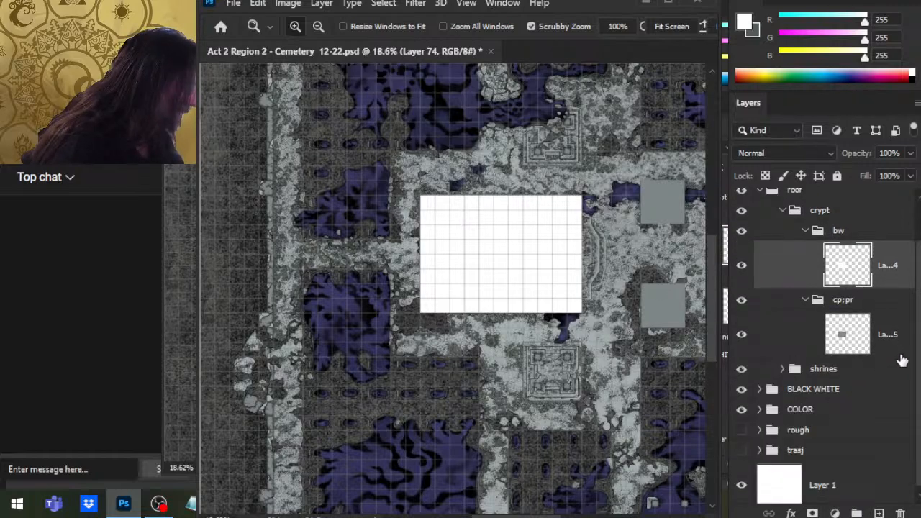
click(742, 410)
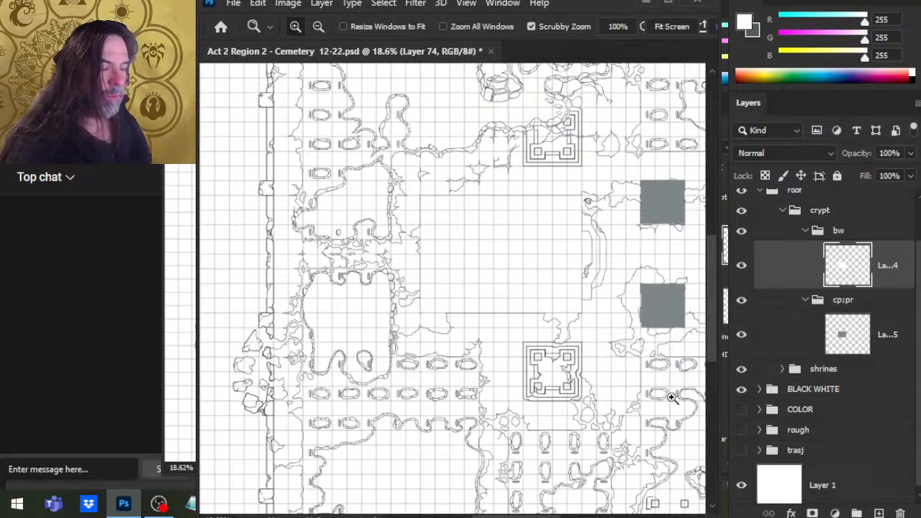
Step: Hide Layer 65 and shift Layer 74's white roof fill west and back over the crypt to check its coverage
drag(421, 329, 481, 371)
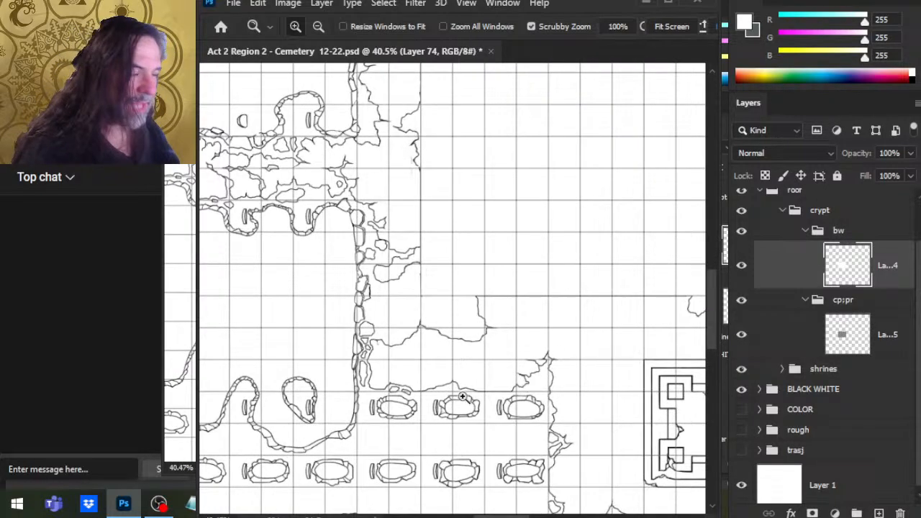
drag(570, 330, 506, 314)
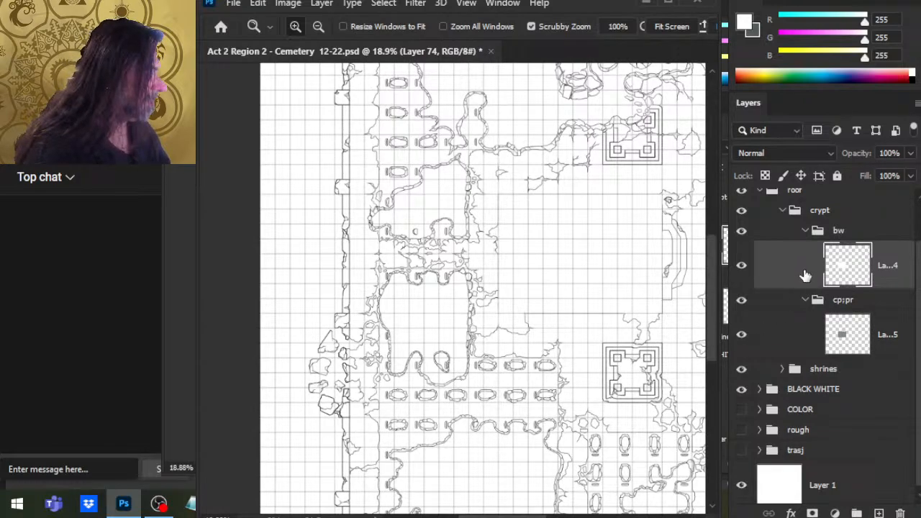
key(v)
drag(655, 312, 462, 305)
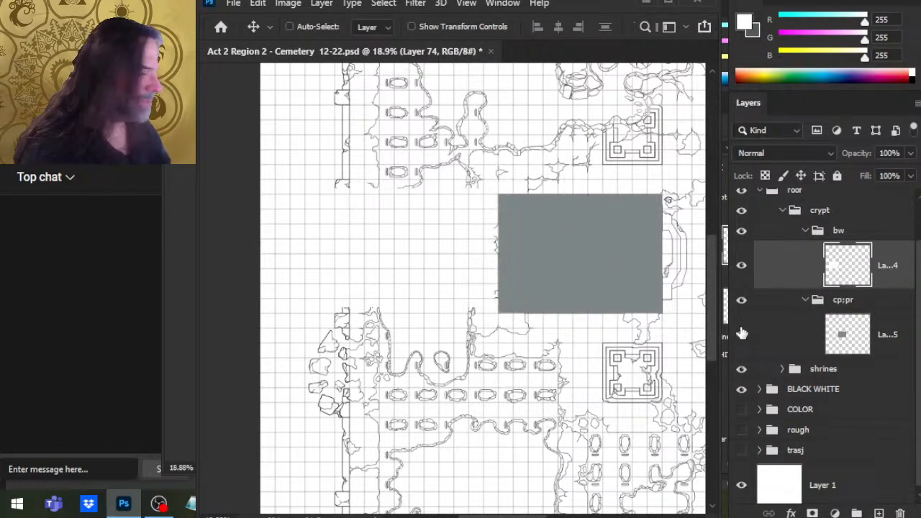
click(742, 334)
drag(441, 348, 588, 363)
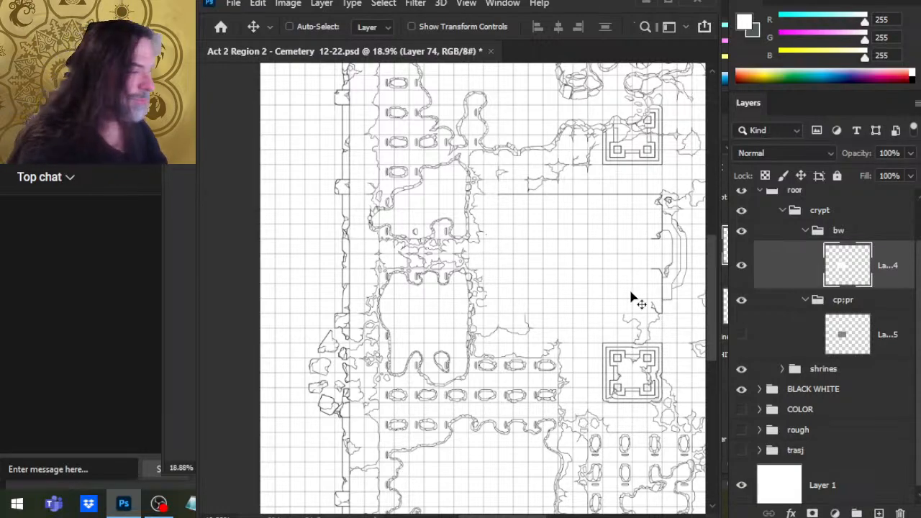
Step: Undo and redo the last move of Layer 74's white roof fill to compare its positions over the crypt
key(ctrl+z)
key(ctrl+shift+z)
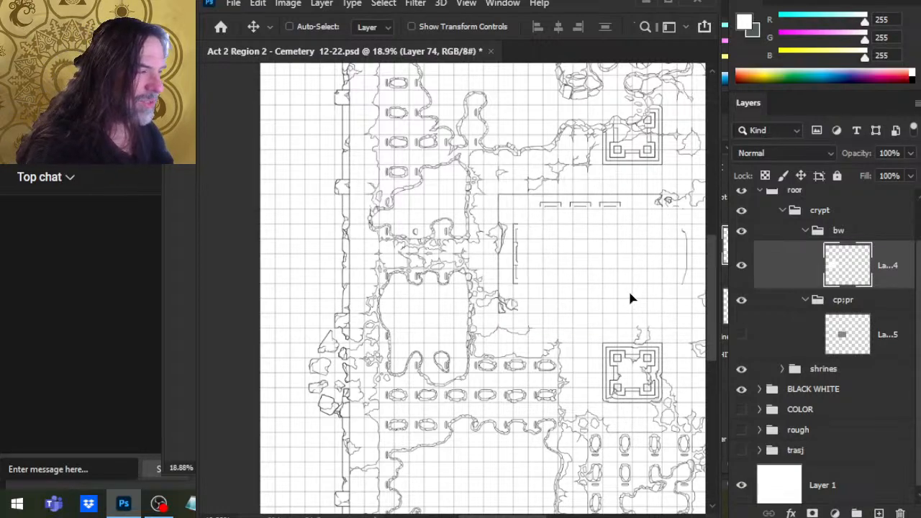
key(z)
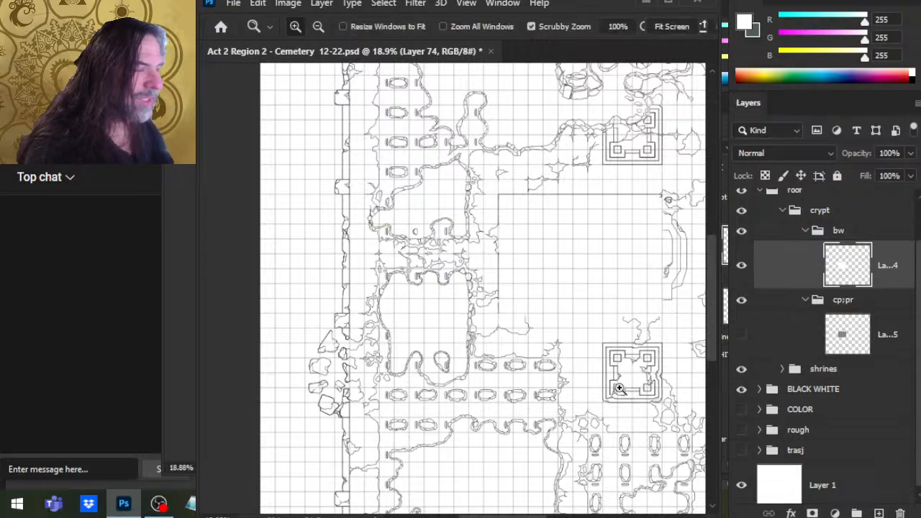
scroll(615, 389, down, 2)
drag(588, 416, 514, 343)
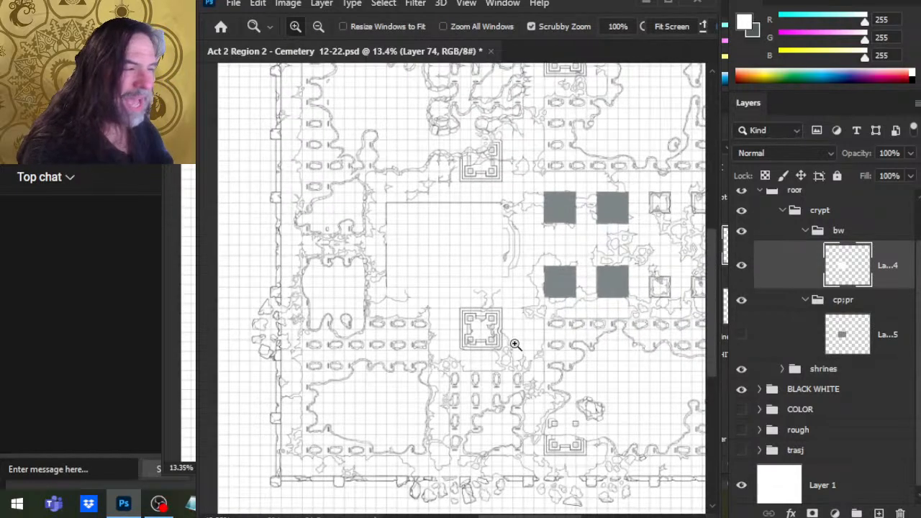
key(v)
key(ctrl+z)
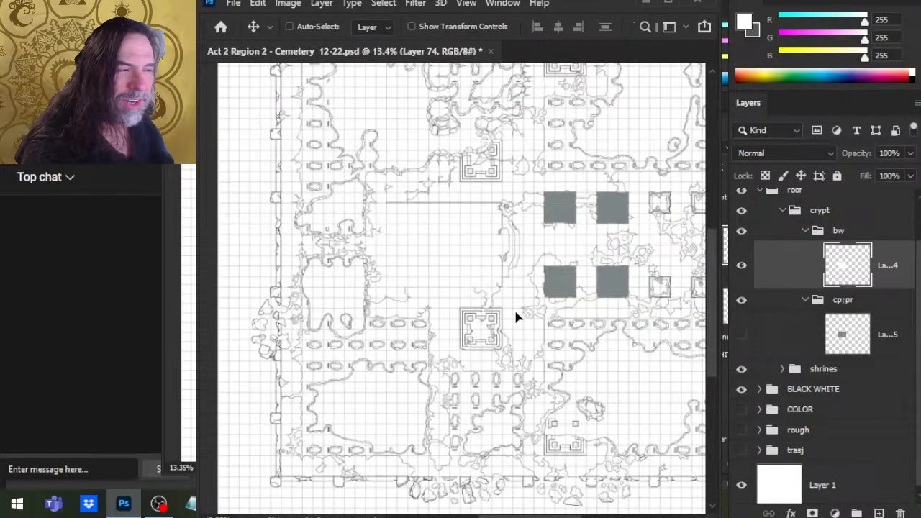
key(ctrl+shift+z)
key(ctrl+z)
Step: Nudge Layer 74's white roof fill west to expose the crypt interior, and return it over the building
key(shift+Left)
key(shift+Left)
key(shift+Left)
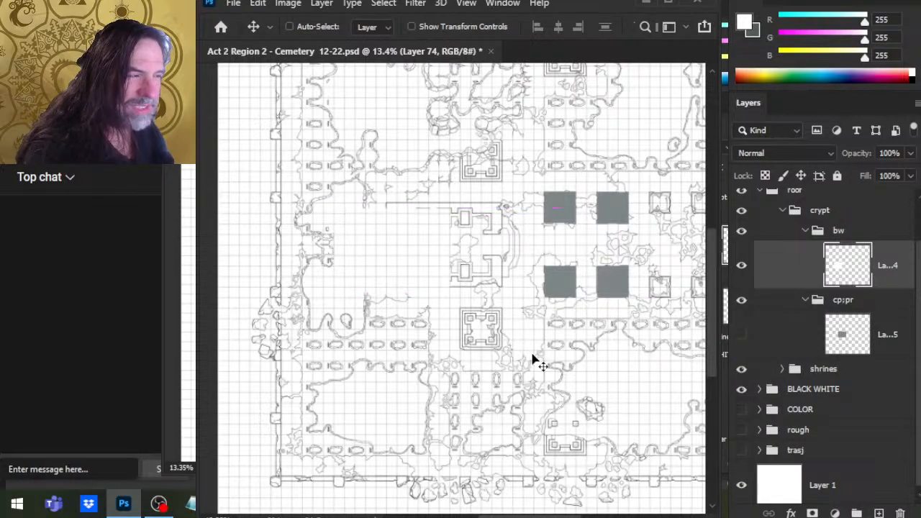
key(shift+Left)
key(shift+Left)
key(shift+Left)
key(shift+Left)
key(shift+Left)
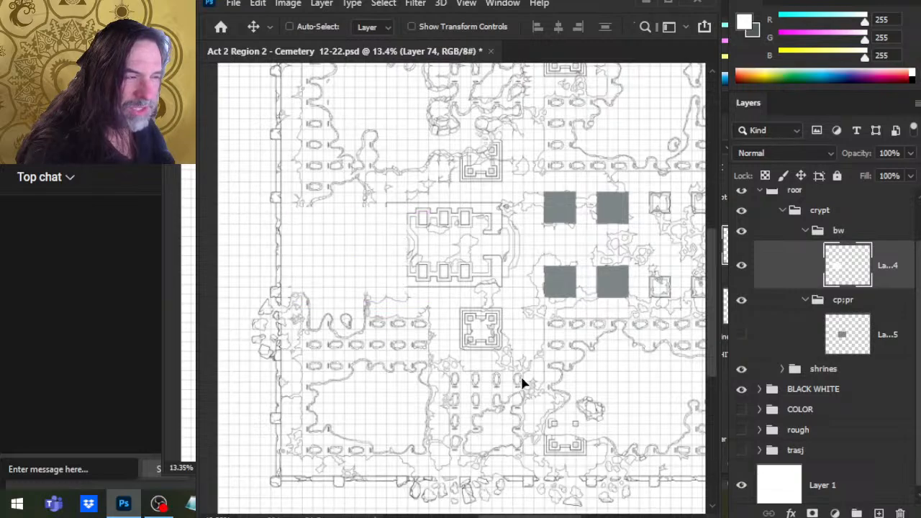
key(shift+Left)
key(shift+Left)
key(shift+Left)
key(shift+Left)
key(shift+Left)
key(shift+Left)
key(shift+Left)
key(shift+Left)
key(shift+Left)
key(shift+Left)
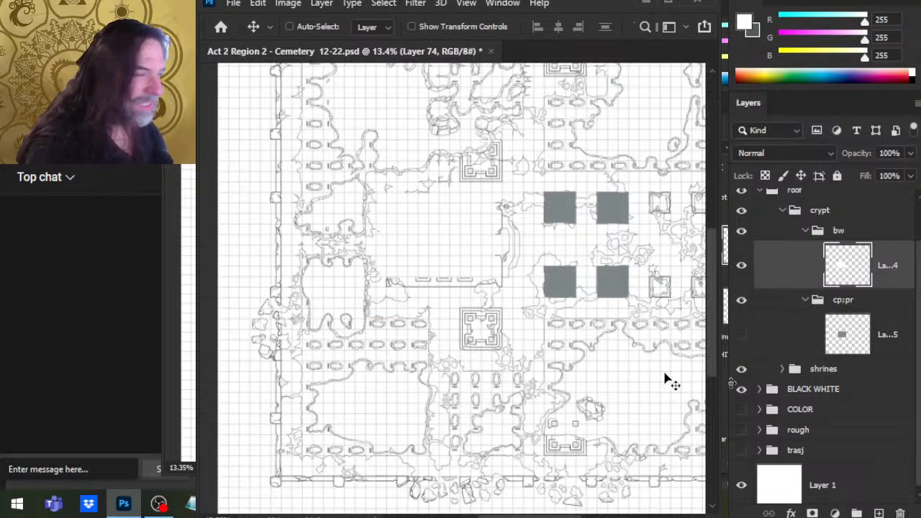
key(ctrl)
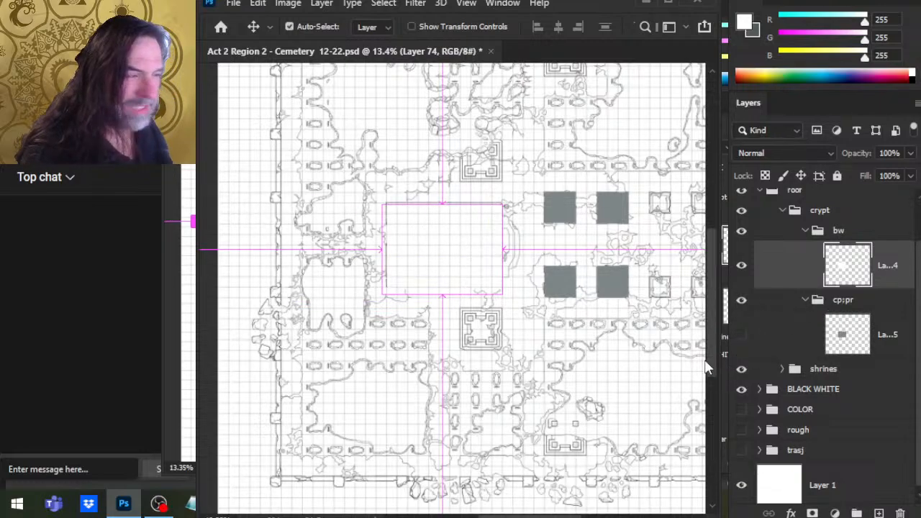
Step: Show the COLOR group and Layer 65's grey crypt roof, and hide Layer 74
click(742, 429)
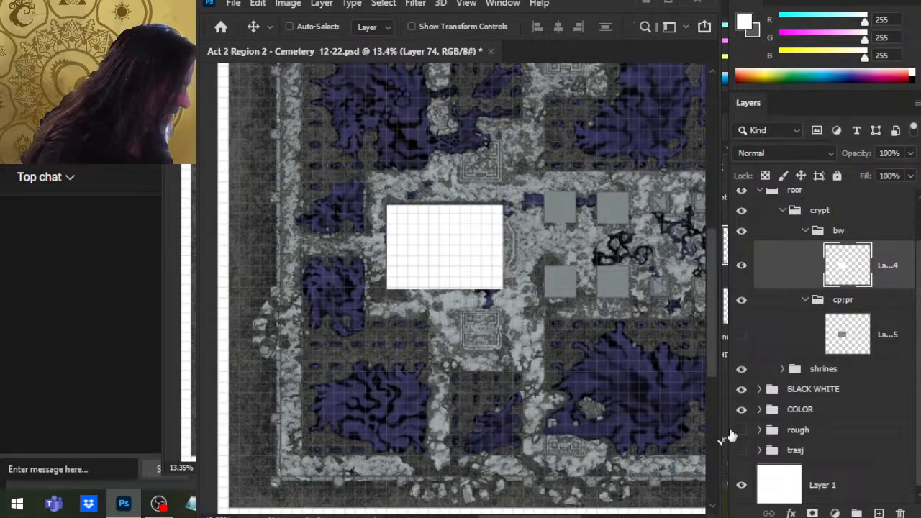
click(741, 334)
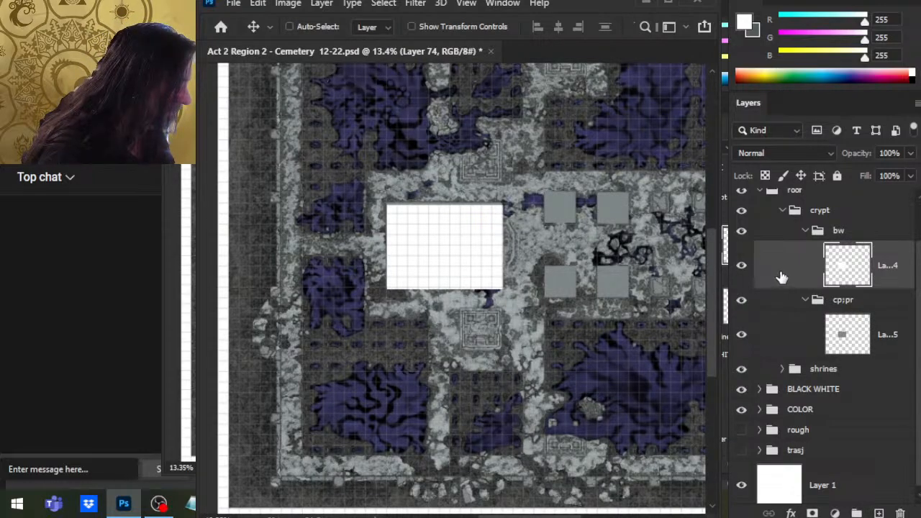
click(742, 265)
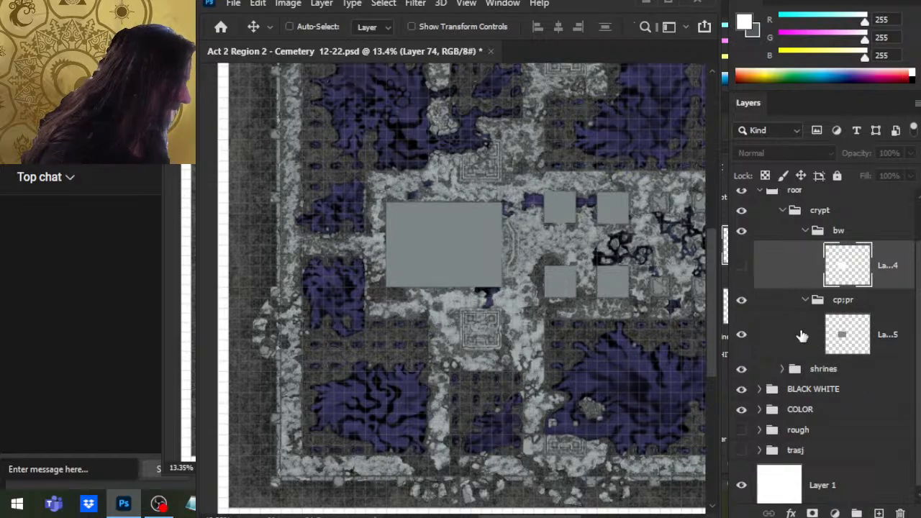
Step: Add a new layer above Layer 74 in the bw group and load Layer 65's roof outline as a selection
click(879, 513)
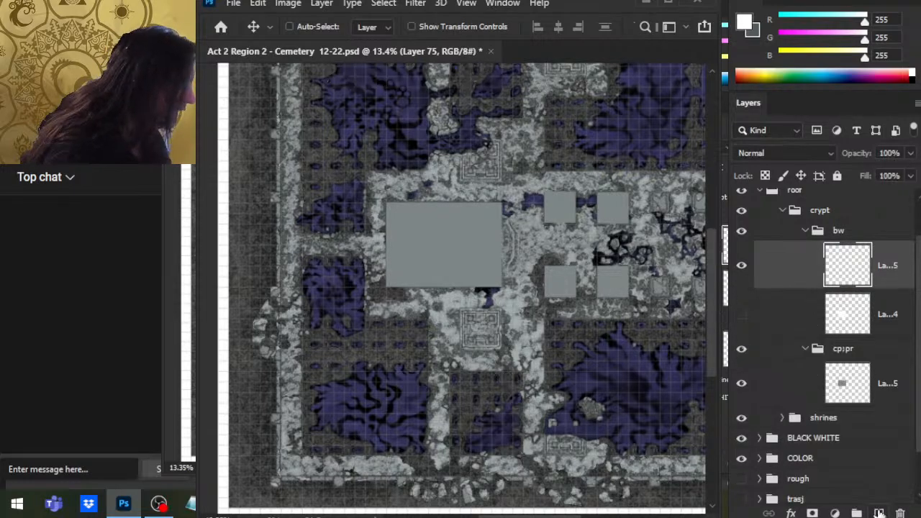
click(742, 315)
click(744, 315)
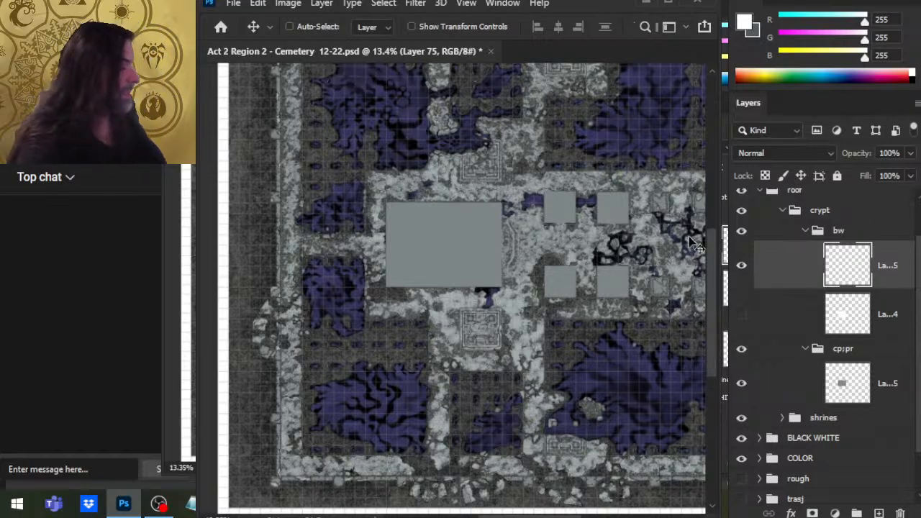
ctrl+click(846, 385)
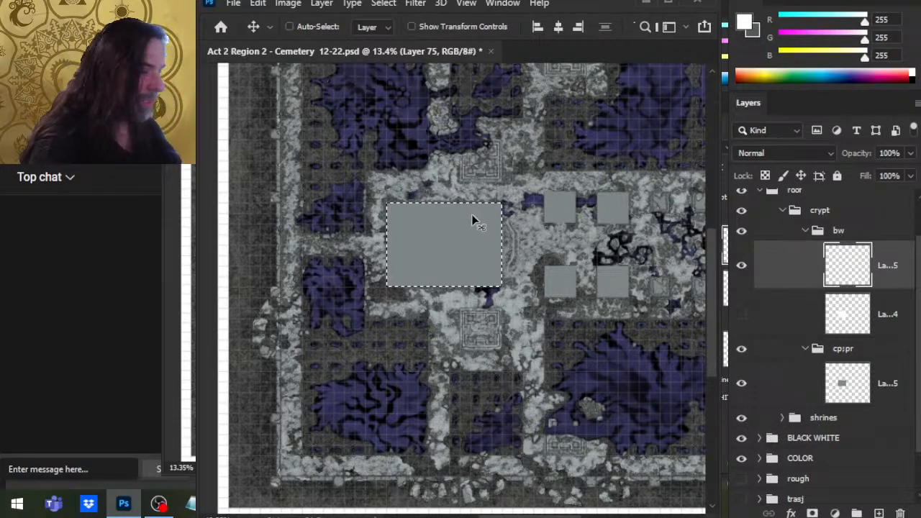
Step: Switch to the Brush tool and set the foreground colour to black (0, 0, 0)
key(z)
drag(483, 253, 537, 252)
drag(462, 308, 582, 300)
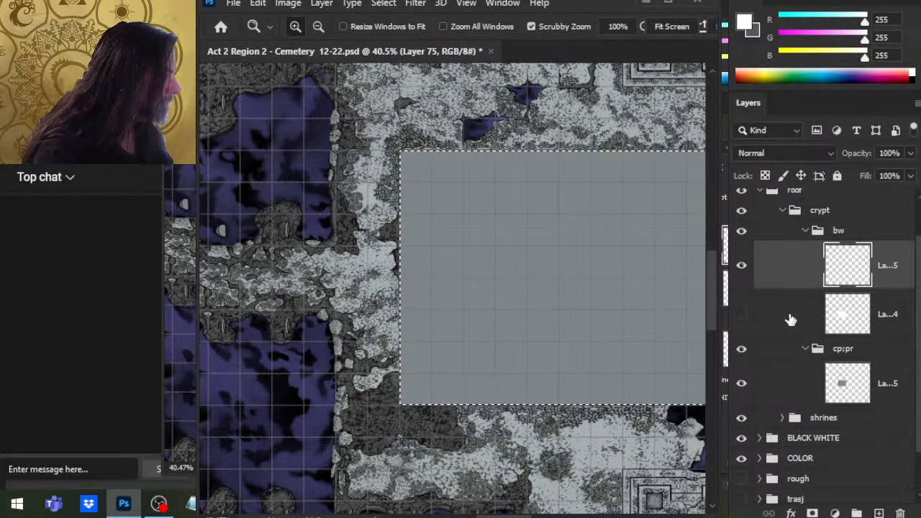
key(b)
drag(859, 60, 789, 50)
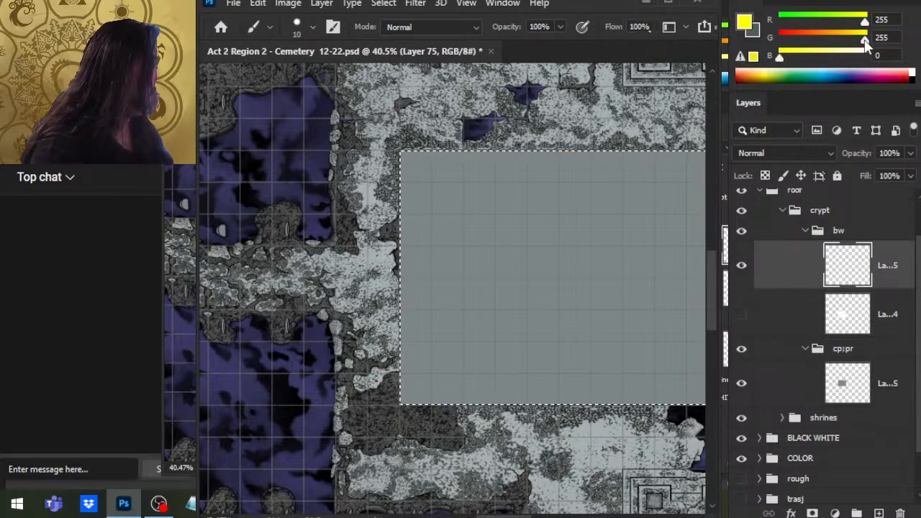
drag(865, 41, 779, 40)
drag(868, 21, 777, 24)
key(x)
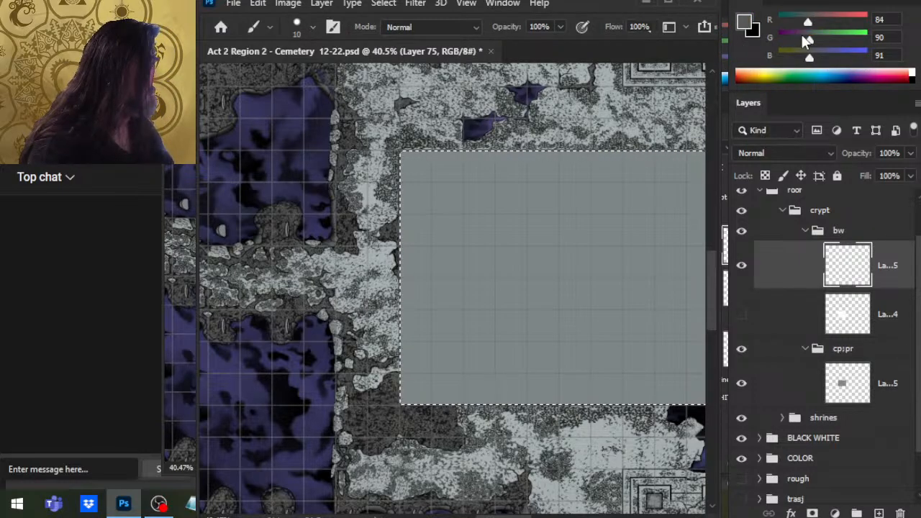
key(x)
Step: Examine the roof selection's northwest corner at pixel level against the grid and the dark wall edge
key(z)
drag(442, 154, 503, 185)
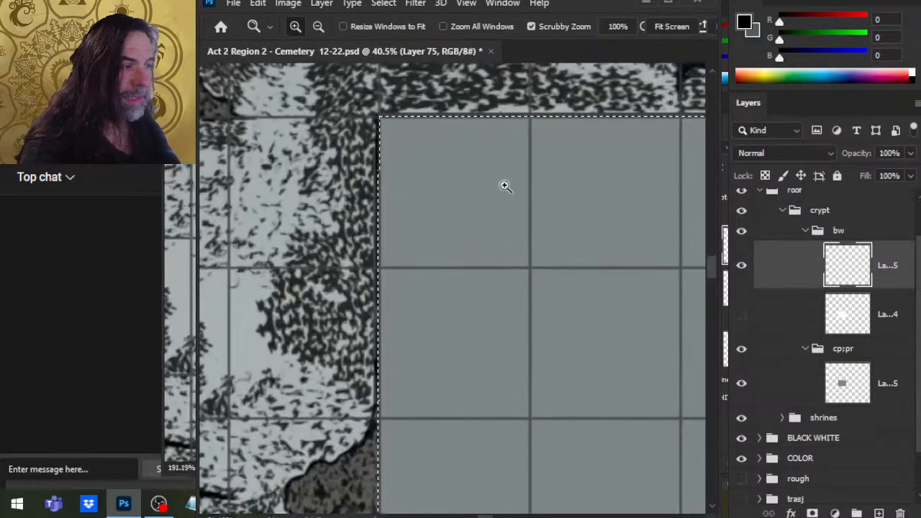
mouse_move(405, 175)
mouse_down()
mouse_move(477, 214)
mouse_move(552, 312)
mouse_up()
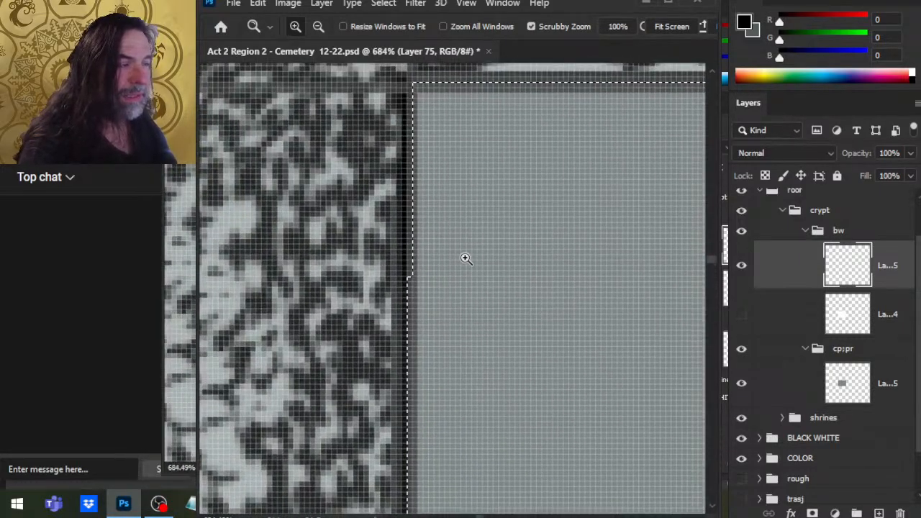
key(b)
key(z)
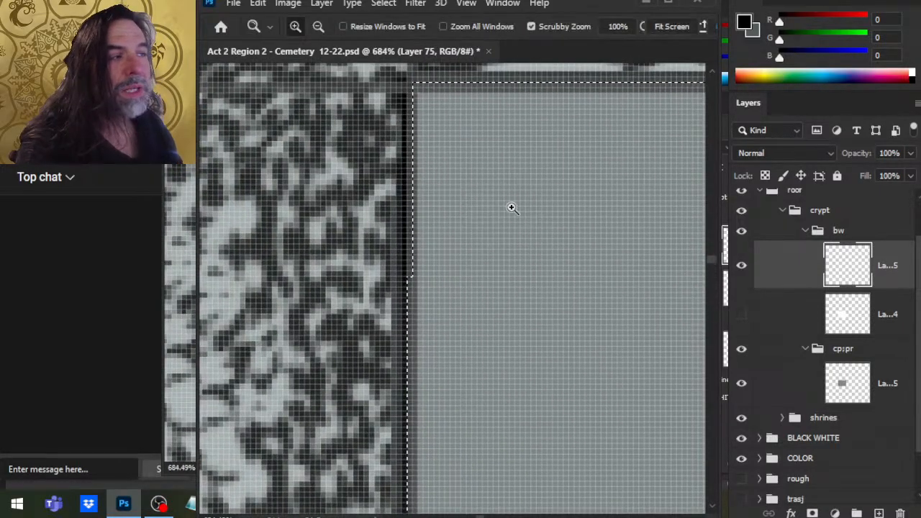
key(b)
drag(499, 151, 443, 357)
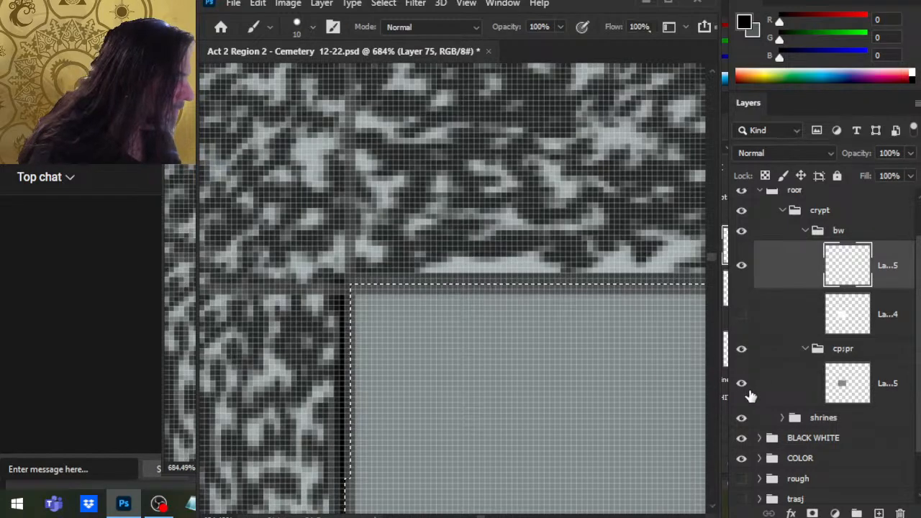
Step: Hide Layer 65 to inspect the crypt floor and wall edges under the roof's northwest corner, and show it again
click(740, 385)
click(741, 385)
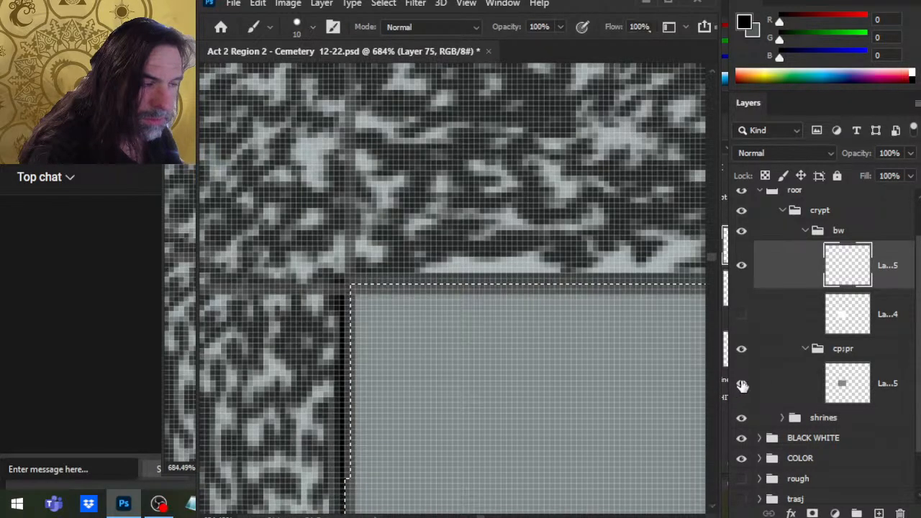
click(742, 385)
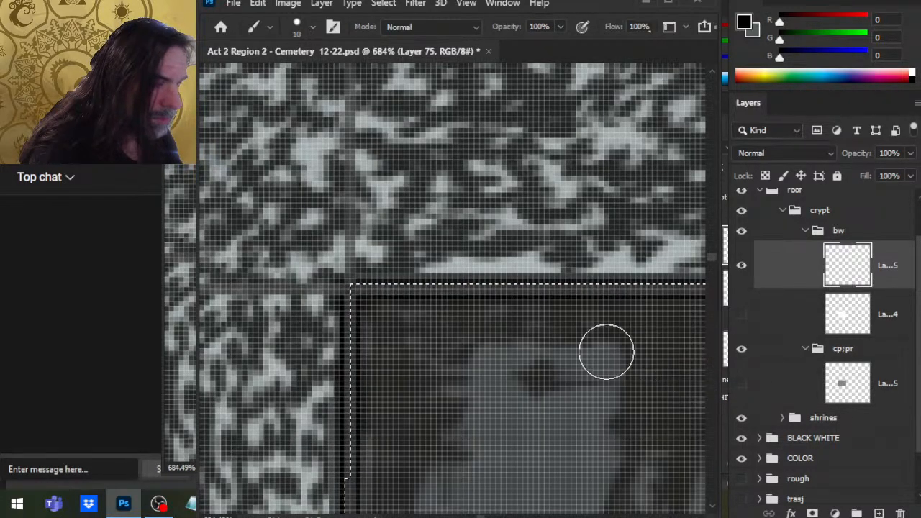
key(z)
drag(596, 424, 381, 174)
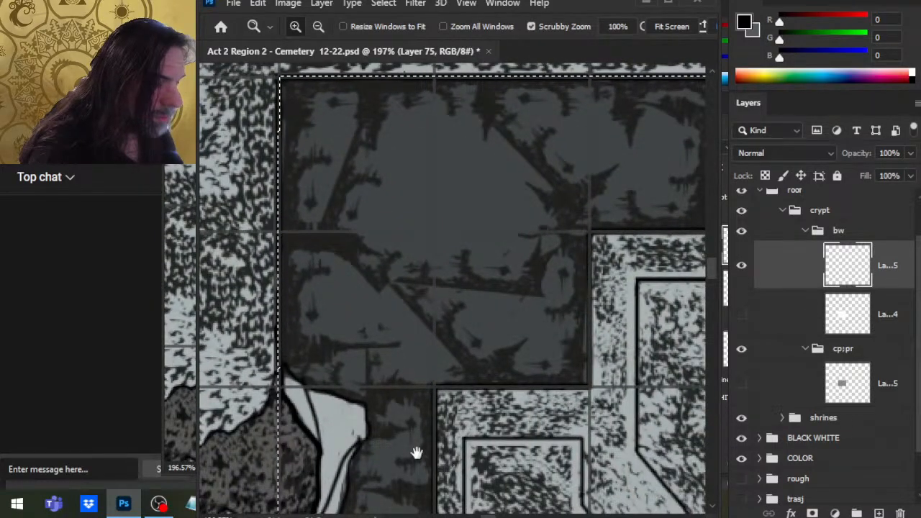
drag(417, 326, 453, 445)
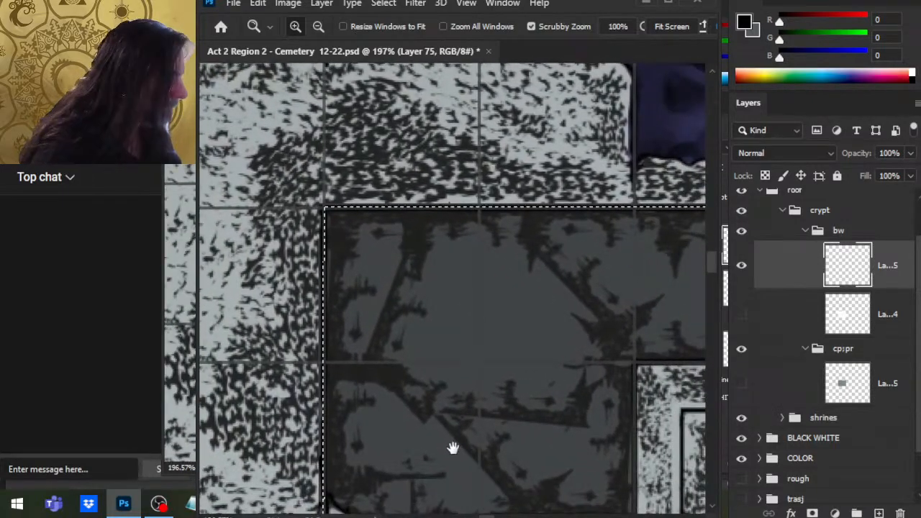
click(742, 383)
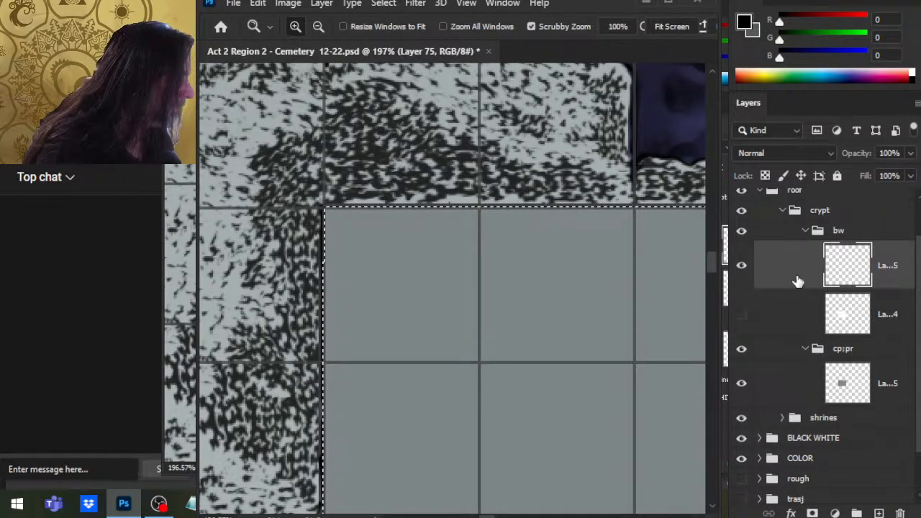
Step: Set the brush size to 3 px, judging it against the roof corner's edge and the surrounding line work
key(b)
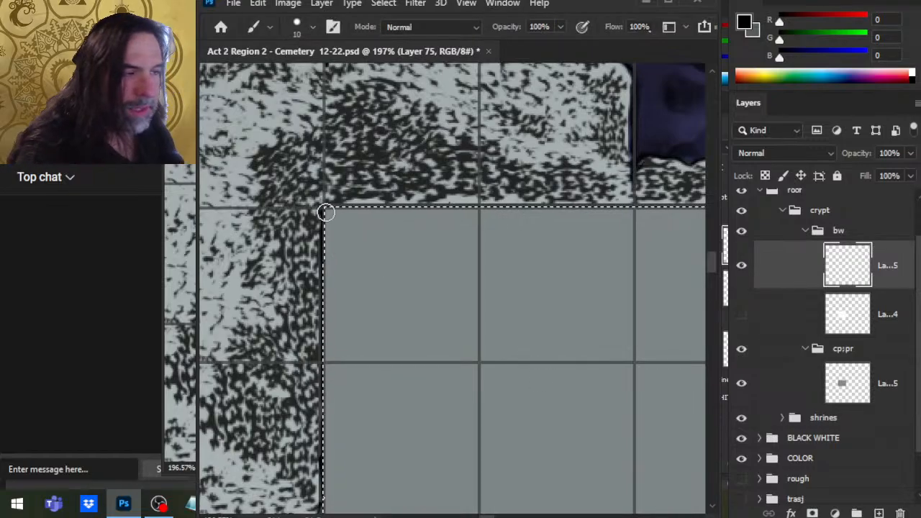
key(z)
mouse_move(331, 225)
mouse_down()
mouse_move(343, 209)
mouse_move(423, 238)
mouse_up()
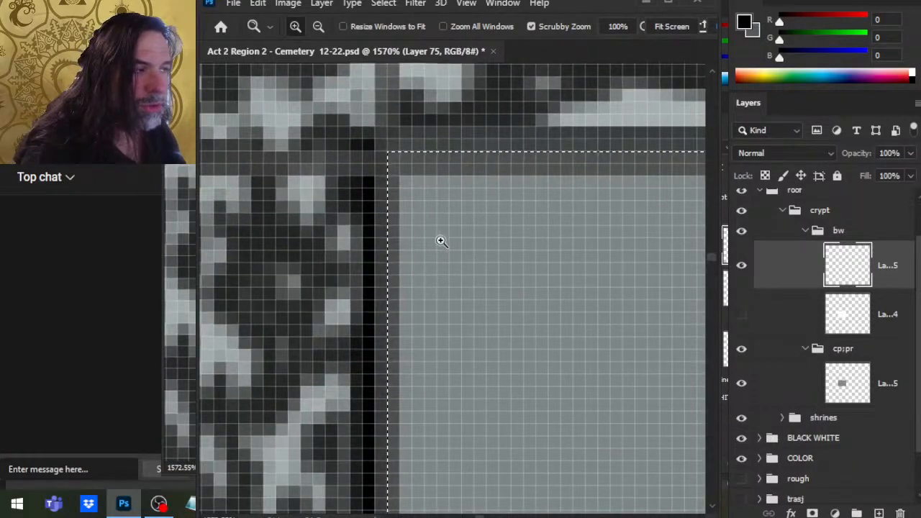
key(b)
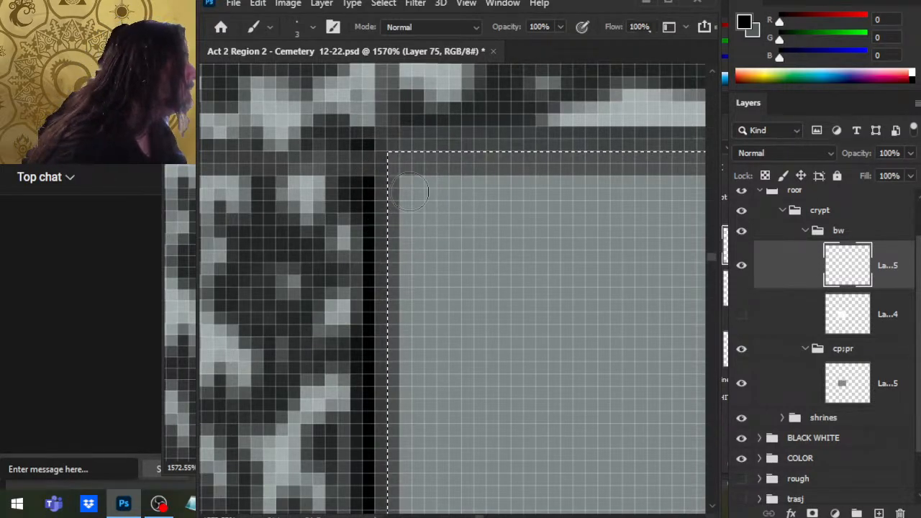
key(bracketright)
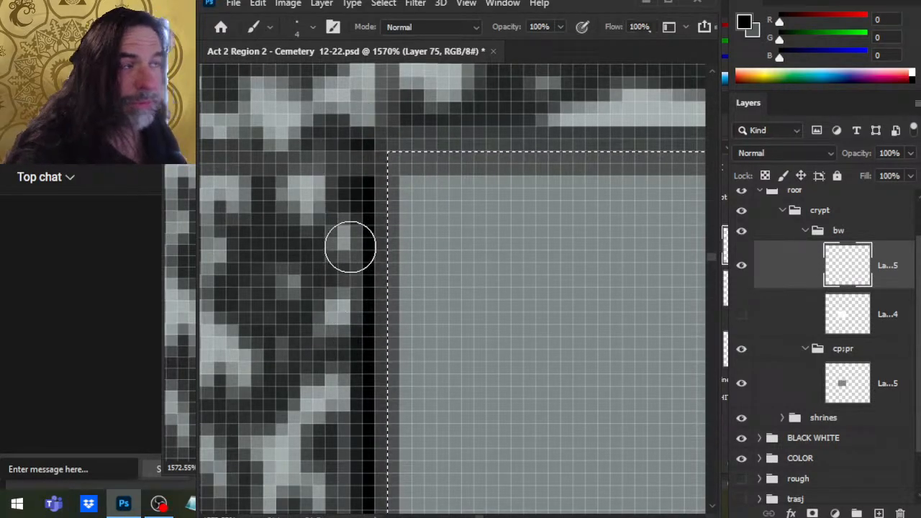
key(z)
scroll(359, 262, down, 5)
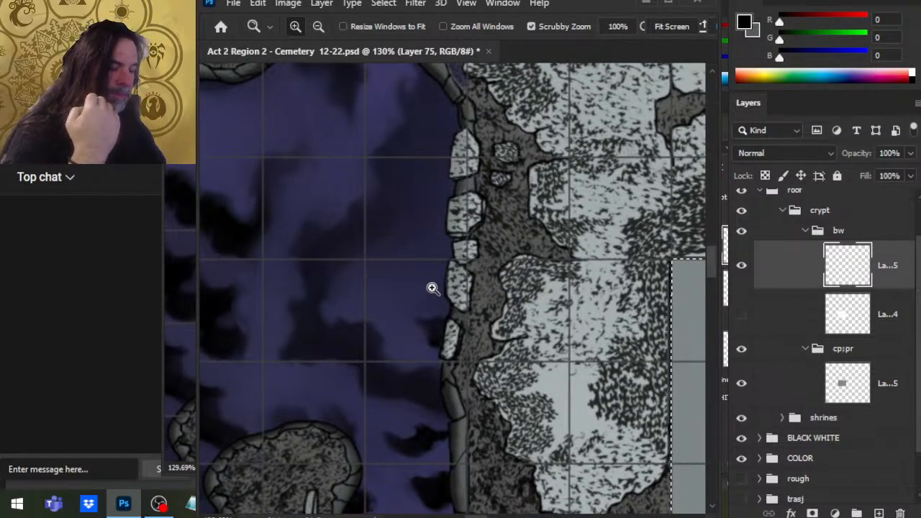
key(b)
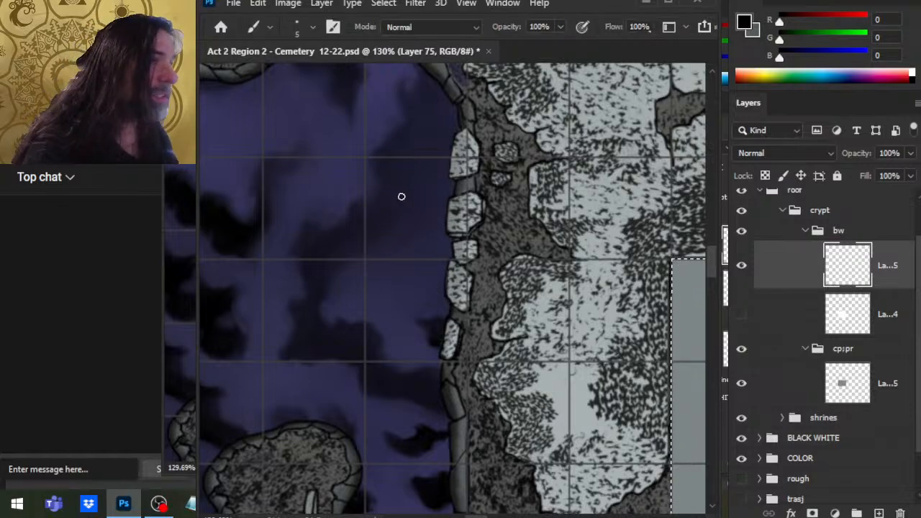
drag(575, 325, 299, 210)
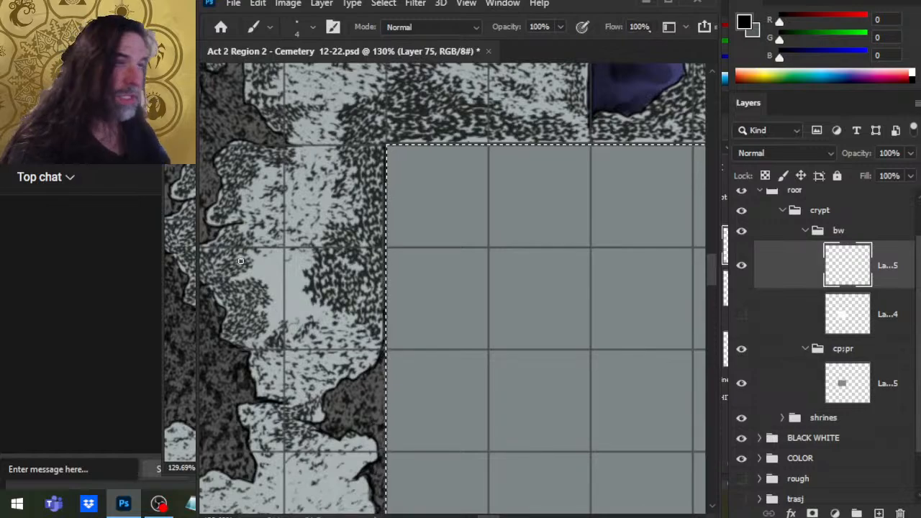
key(bracketleft)
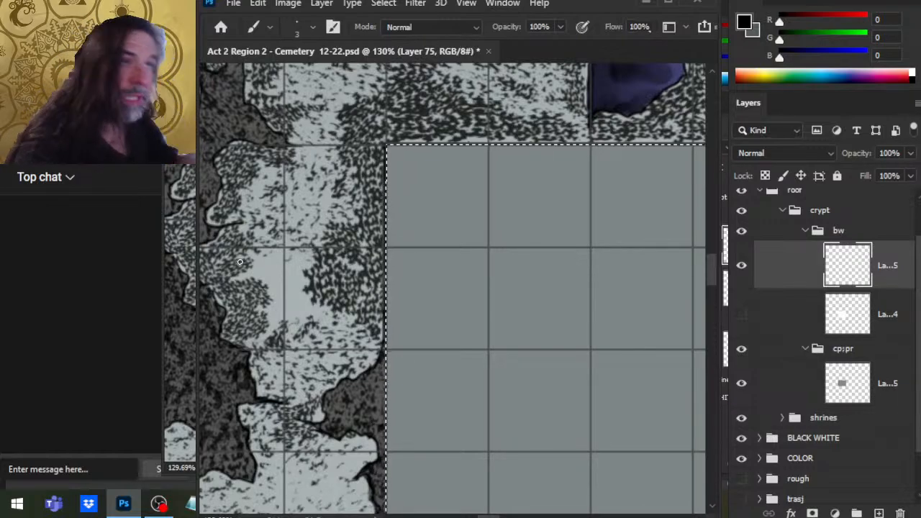
Step: Compare the black brush's width with the path and stone border outlines west of the crypt
key(space)
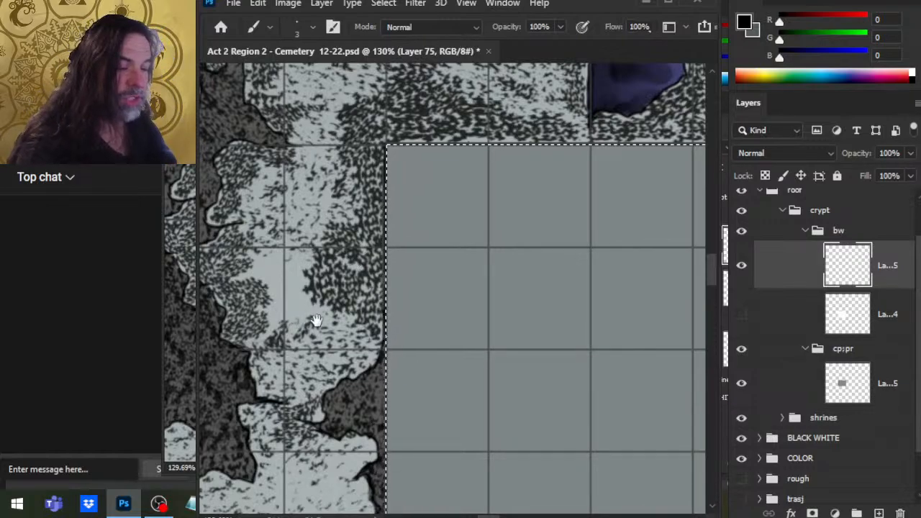
drag(317, 321, 459, 305)
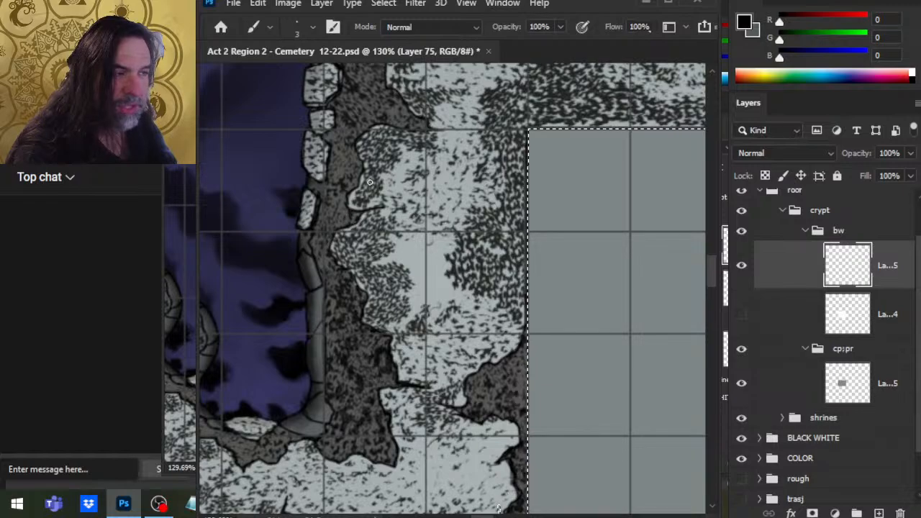
key(z)
drag(383, 275, 397, 314)
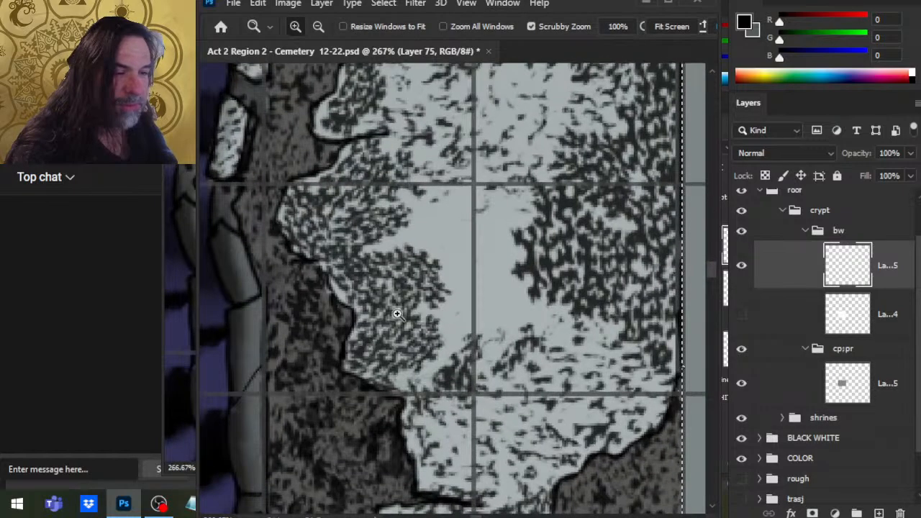
drag(397, 403, 476, 352)
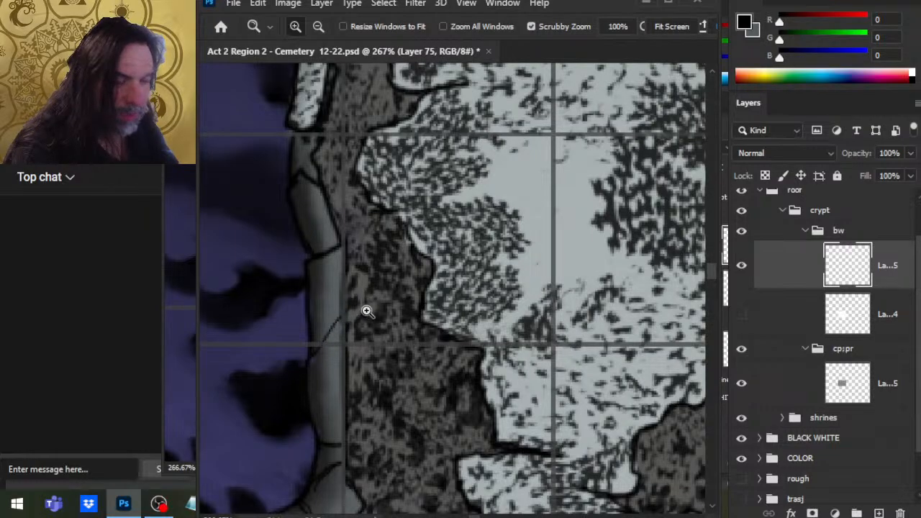
key(x)
key(b)
key(x)
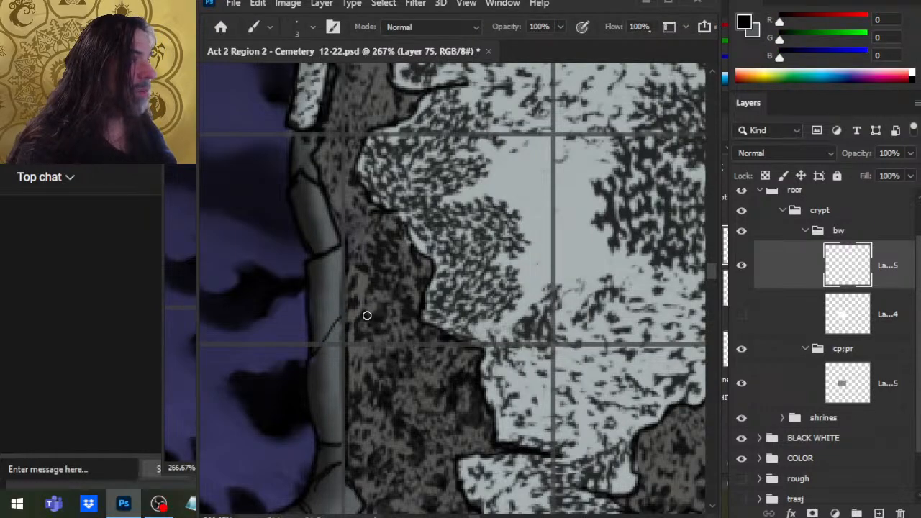
Step: Try a straight black 4 px line down the roof's west edge from the northwest corner on Layer 75, and undo it
key(z)
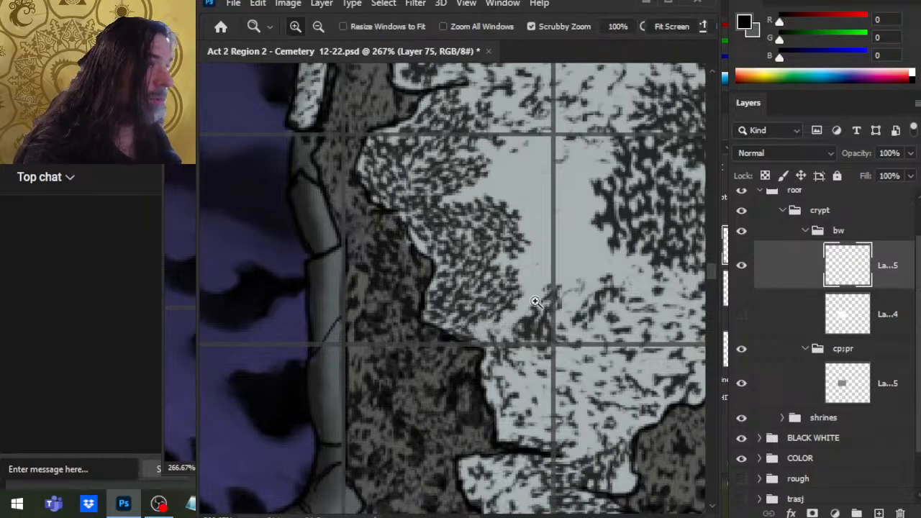
mouse_move(534, 306)
mouse_down()
mouse_move(451, 291)
mouse_move(352, 314)
mouse_up()
drag(378, 250, 392, 251)
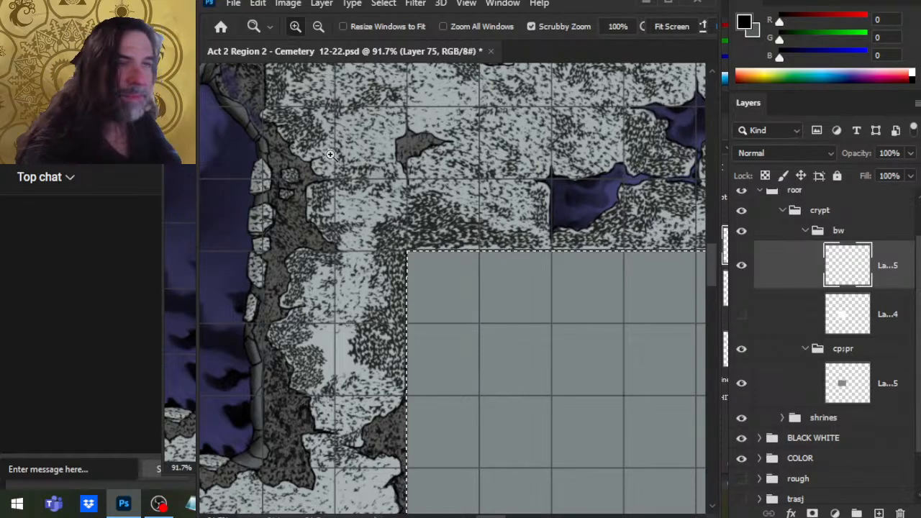
drag(415, 263, 489, 281)
drag(403, 256, 453, 237)
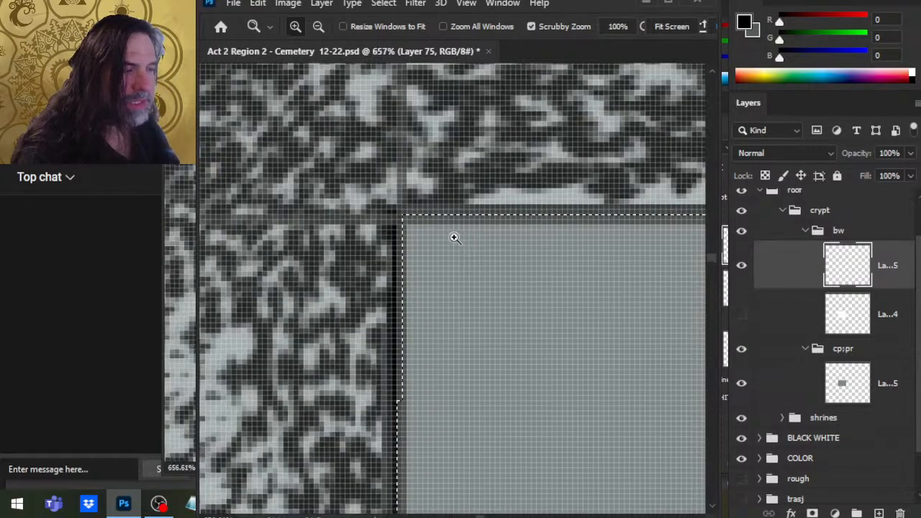
key(b)
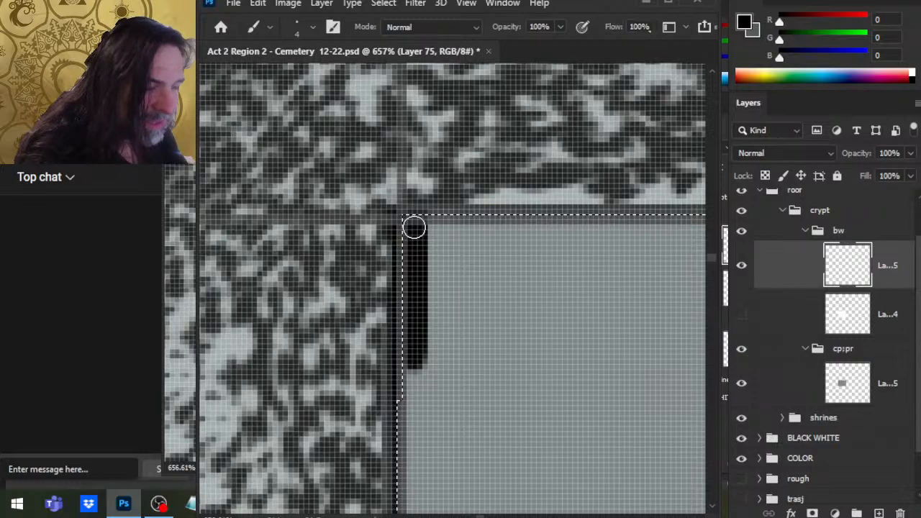
drag(414, 369, 415, 475)
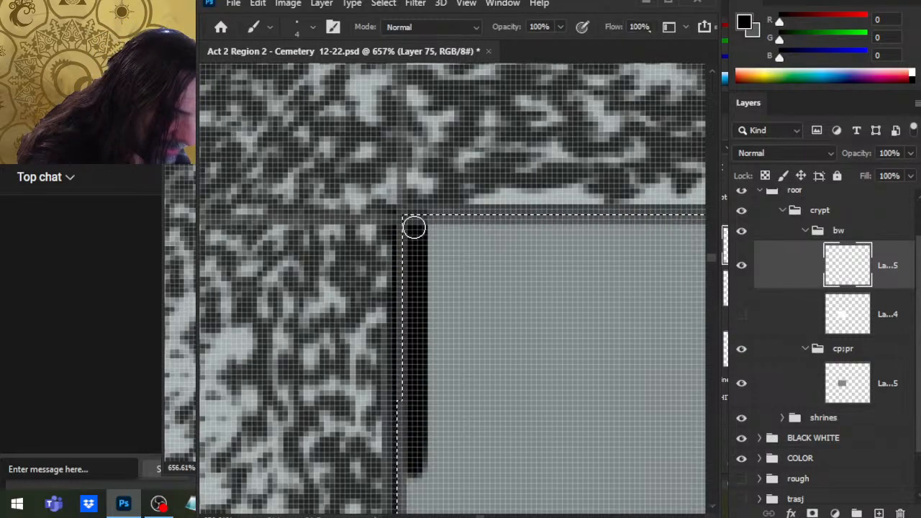
shift+click(415, 227)
drag(504, 432, 500, 222)
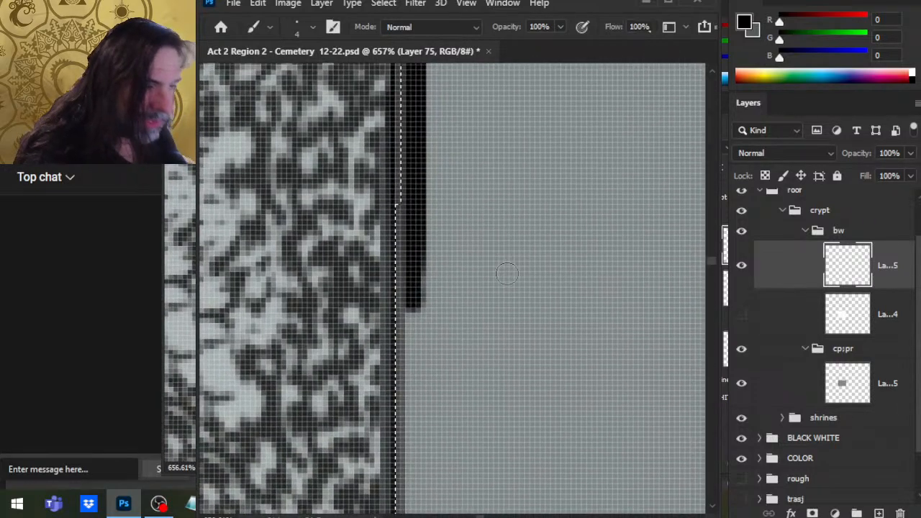
key(ctrl+z)
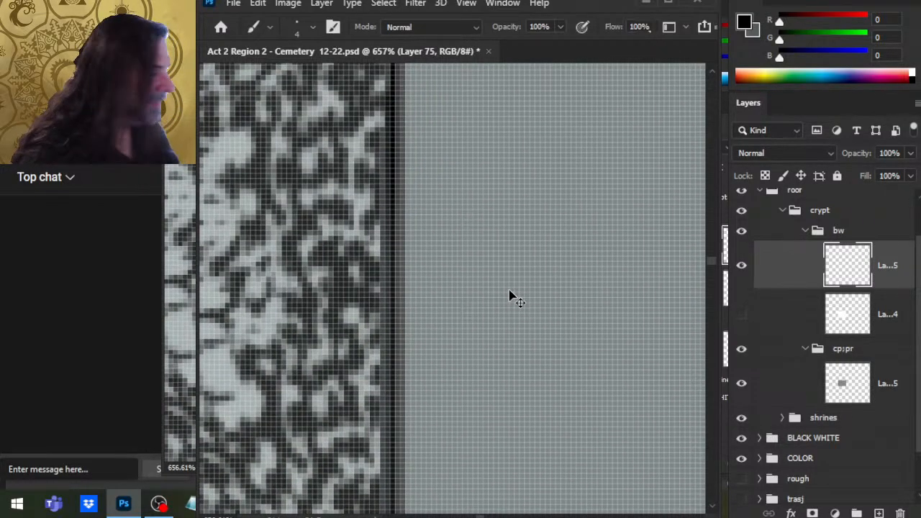
Step: Make Layer 65 active, hide the grid 75 group, and compare the roof fill with the wall corner underneath
click(781, 396)
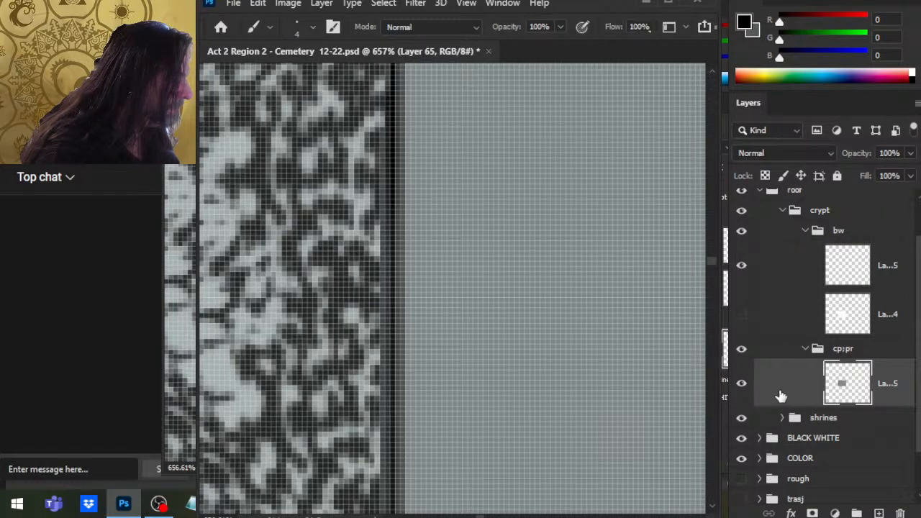
mouse_move(380, 214)
mouse_down()
mouse_move(415, 434)
mouse_move(403, 383)
mouse_up()
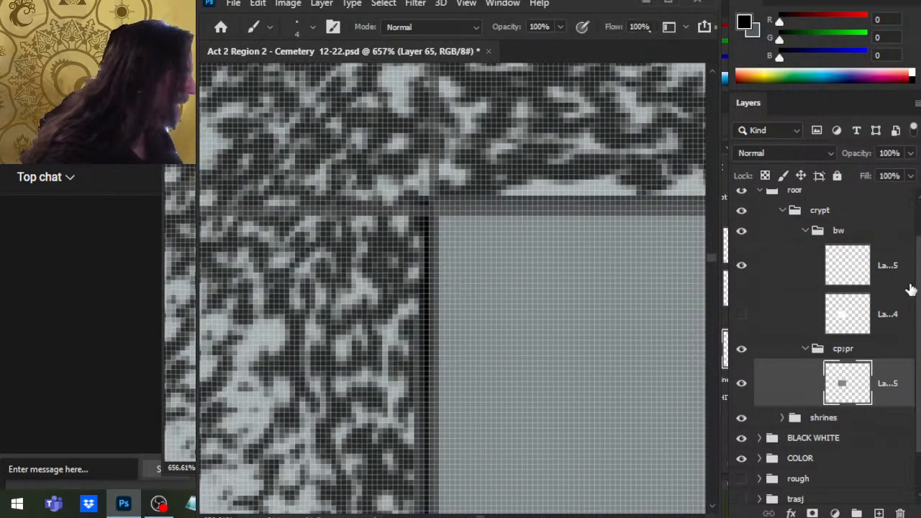
scroll(820, 346, up, 2)
click(741, 225)
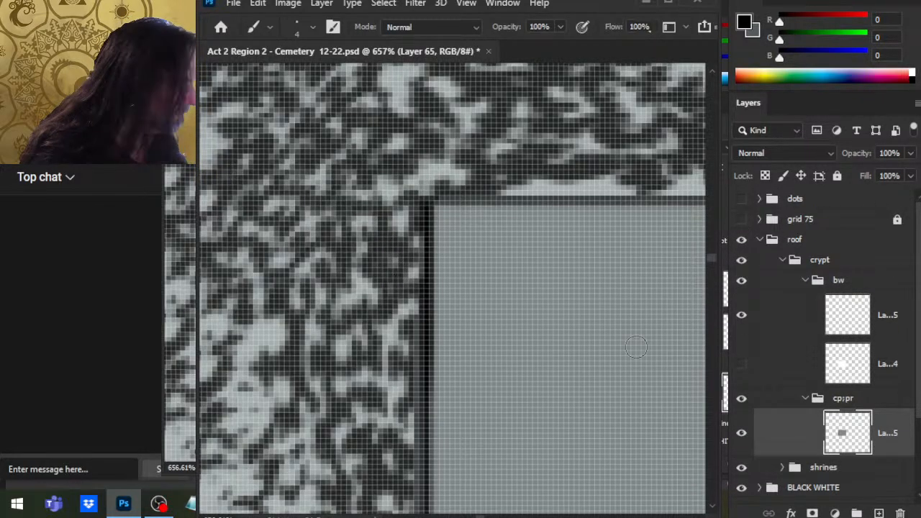
click(743, 434)
click(743, 434)
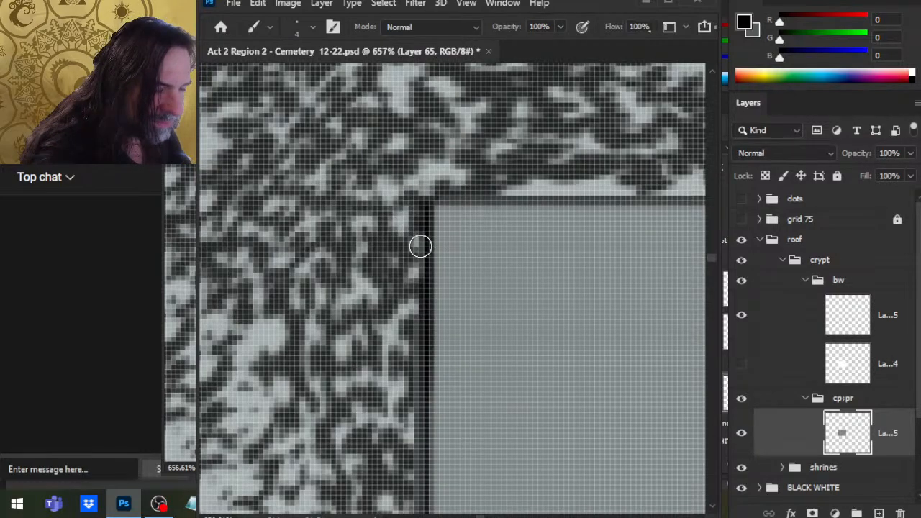
Step: Sample the roof's grey and paint it straight down the roof's west edge with the 4 px brush to the southwest corner
alt+click(470, 241)
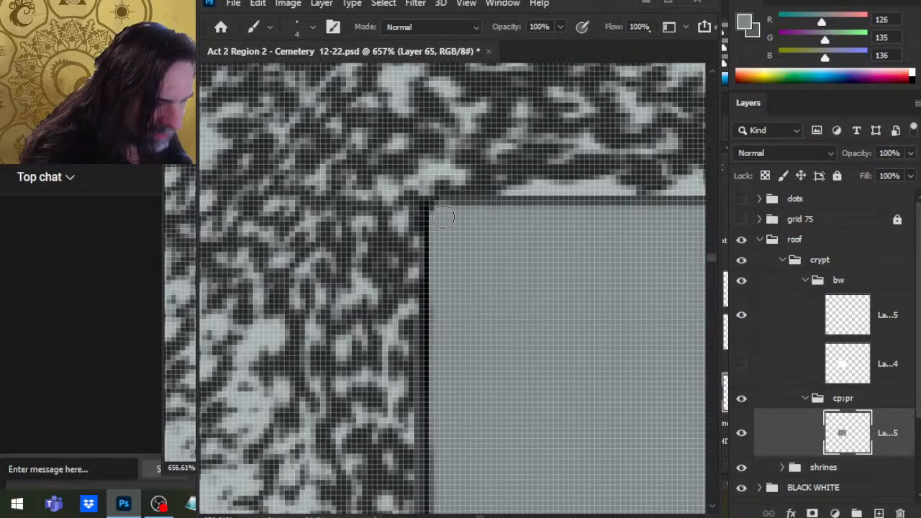
scroll(443, 217, down, 3)
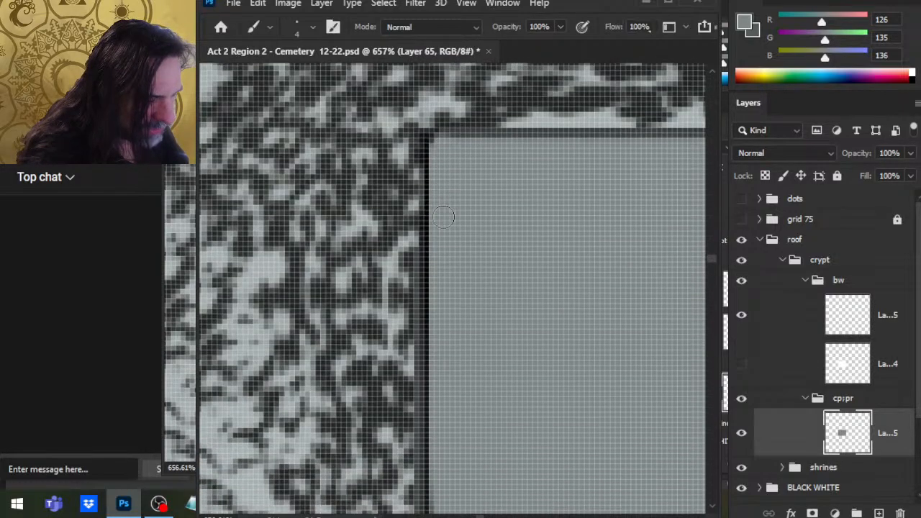
scroll(443, 217, down, 4)
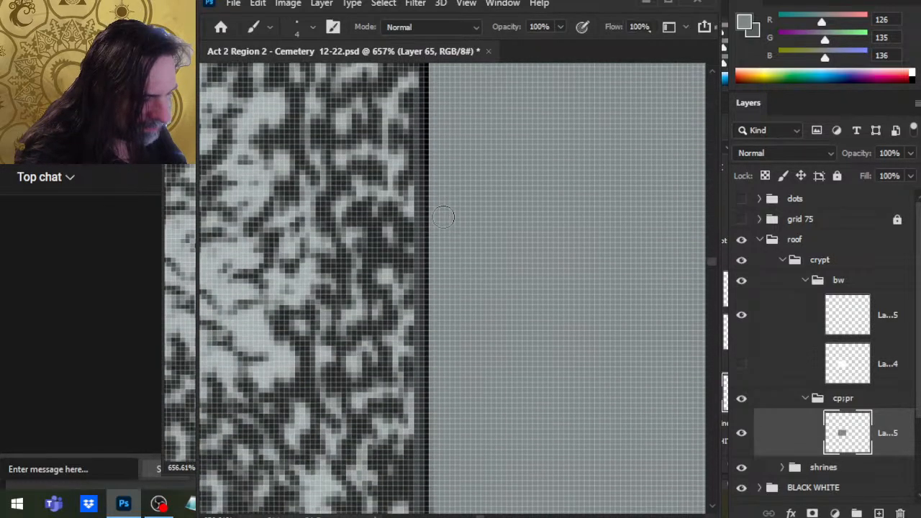
scroll(444, 217, down, 5)
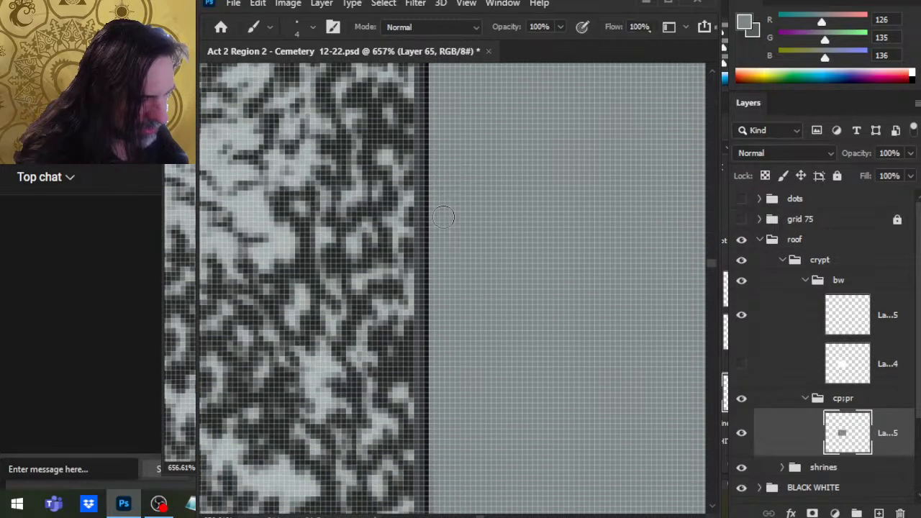
scroll(444, 216, down, 3)
scroll(444, 216, down, 4)
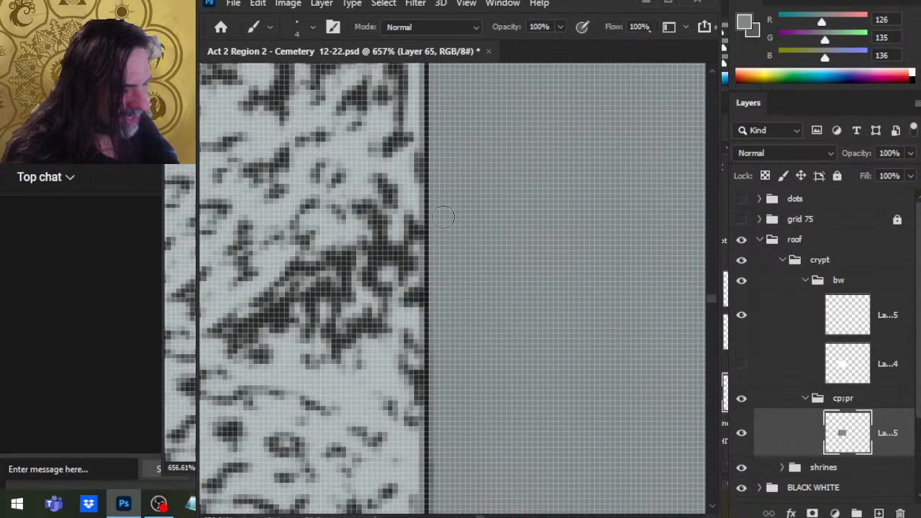
scroll(443, 217, down, 10)
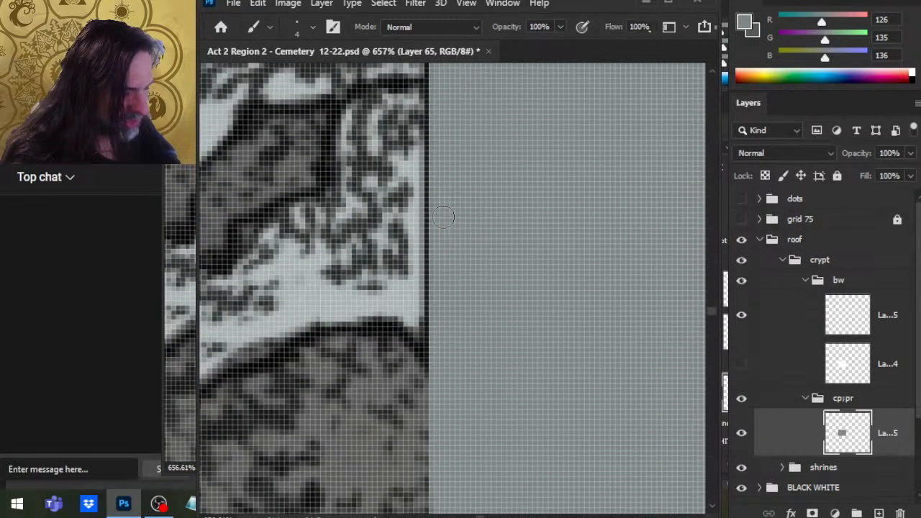
scroll(443, 217, down, 10)
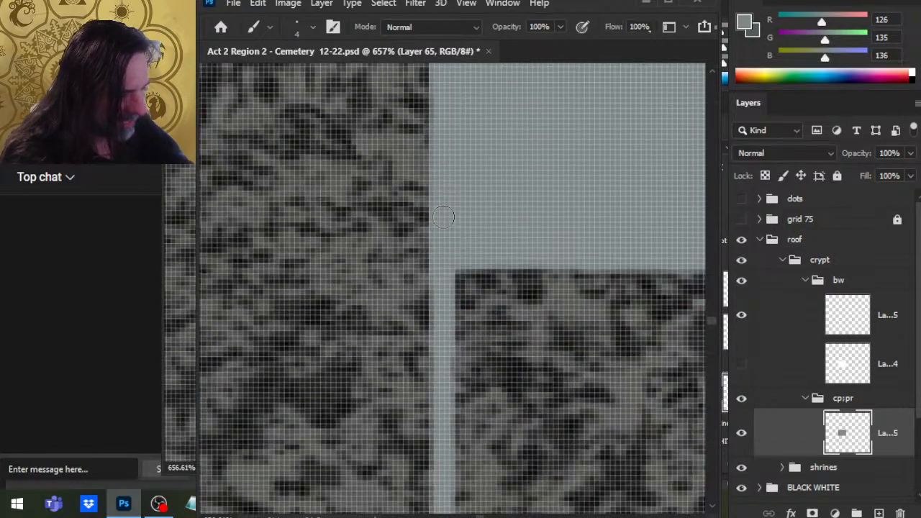
Step: Erase the stray grey strip hanging below the roof's southwest corner with a 9 px eraser
key(e)
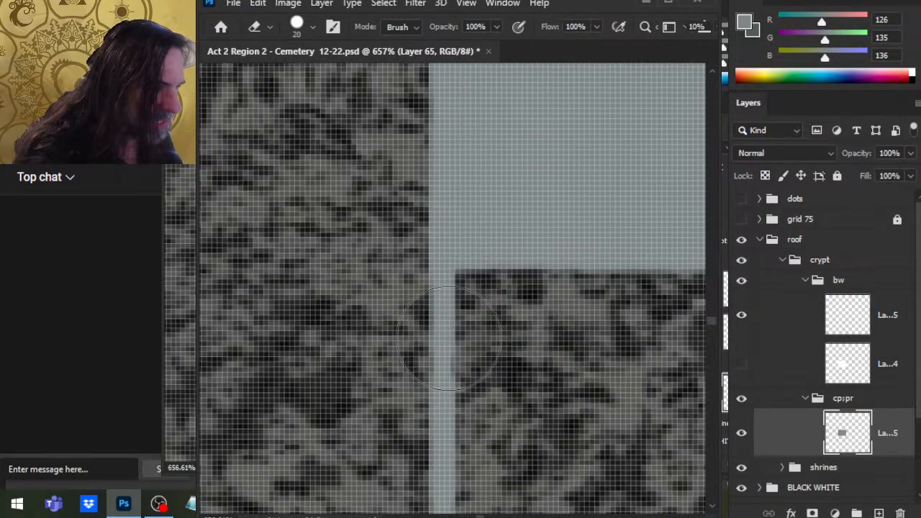
key(bracketleft)
key(bracketleft)
drag(468, 294, 466, 298)
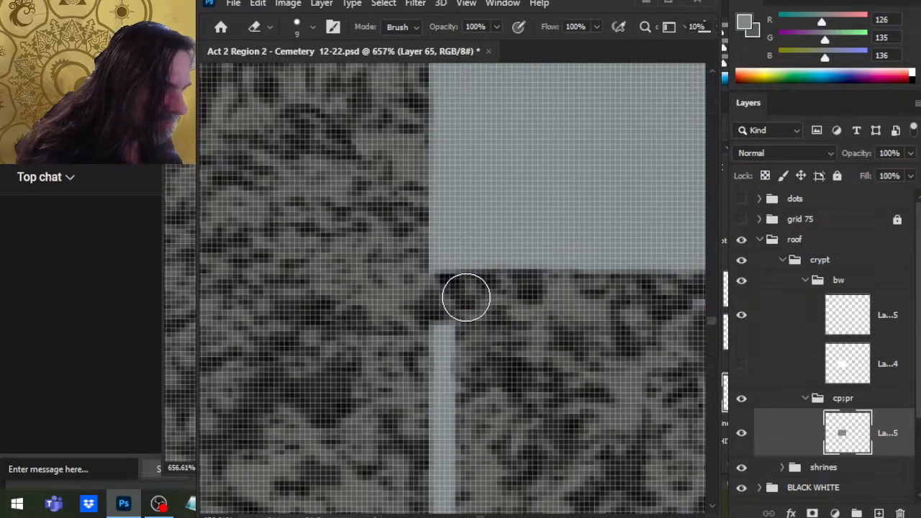
drag(442, 330, 440, 318)
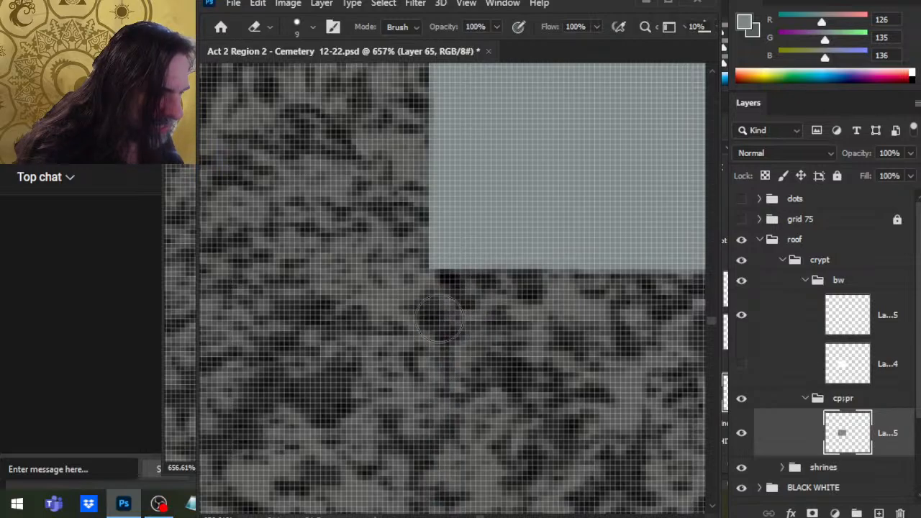
drag(514, 408, 473, 172)
mouse_move(539, 169)
mouse_down()
mouse_move(515, 486)
mouse_move(503, 478)
mouse_up()
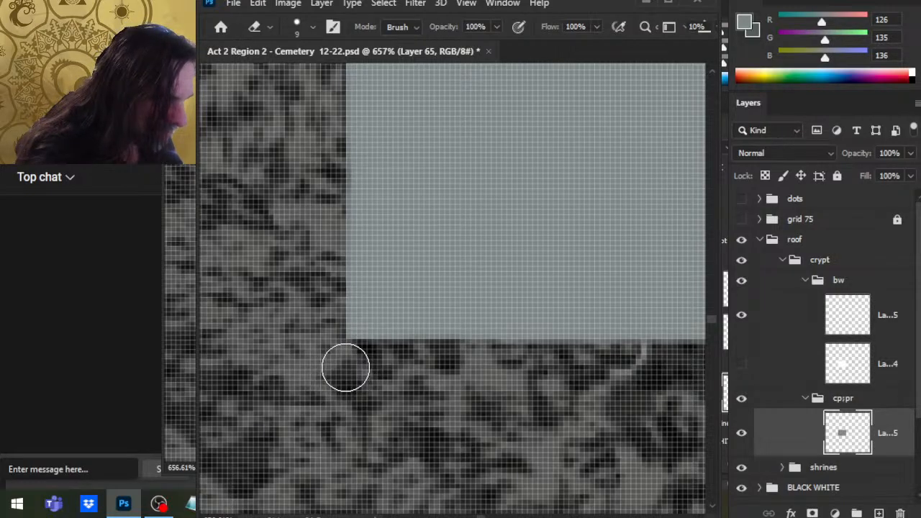
Step: Reduce the eraser size to 1 px and touch up the roof's southwest corner with the 4 px grey brush
scroll(346, 368, right, 2)
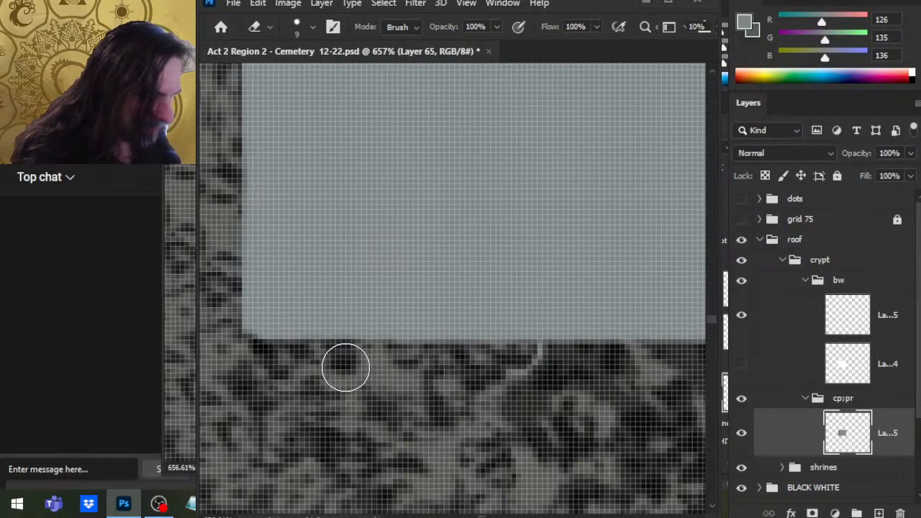
key(bracketleft)
key(bracketleft)
key(bracketleft)
key(bracketleft)
key(bracketleft)
key(bracketleft)
key(bracketleft)
key(bracketleft)
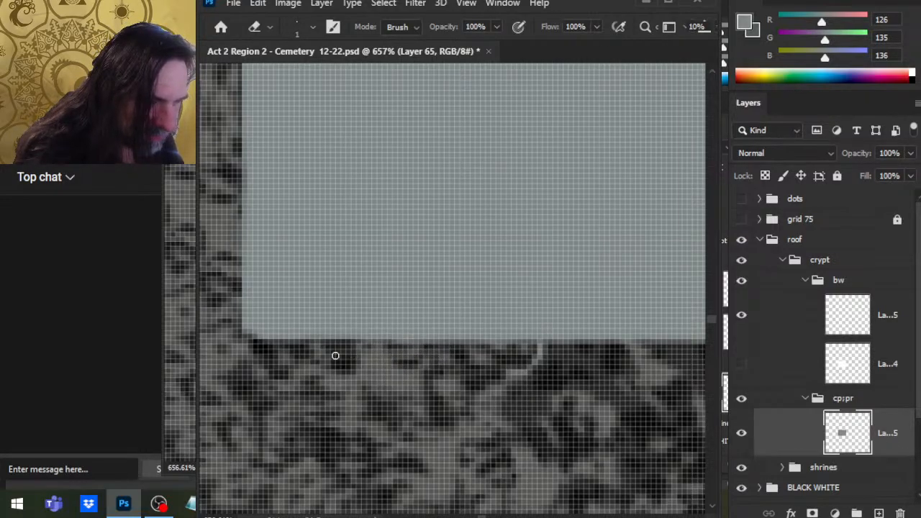
key(b)
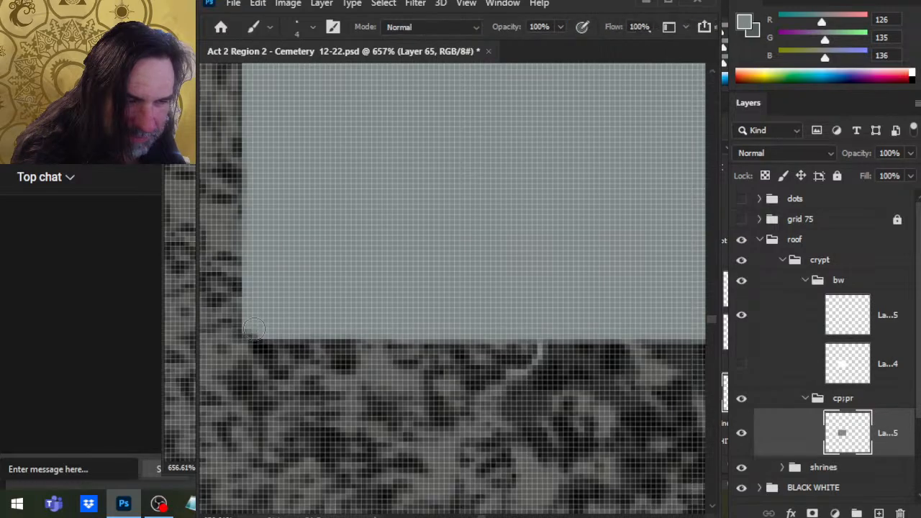
Step: Trim the fuzzy pixel row below the roof's south edge with a 1 px eraser, from the southwest corner to the southeast corner
key(e)
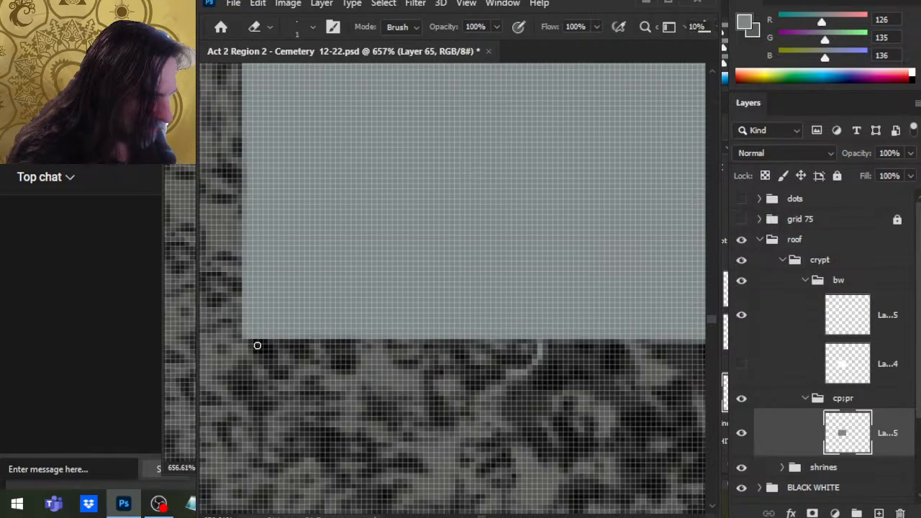
scroll(257, 346, right, 5)
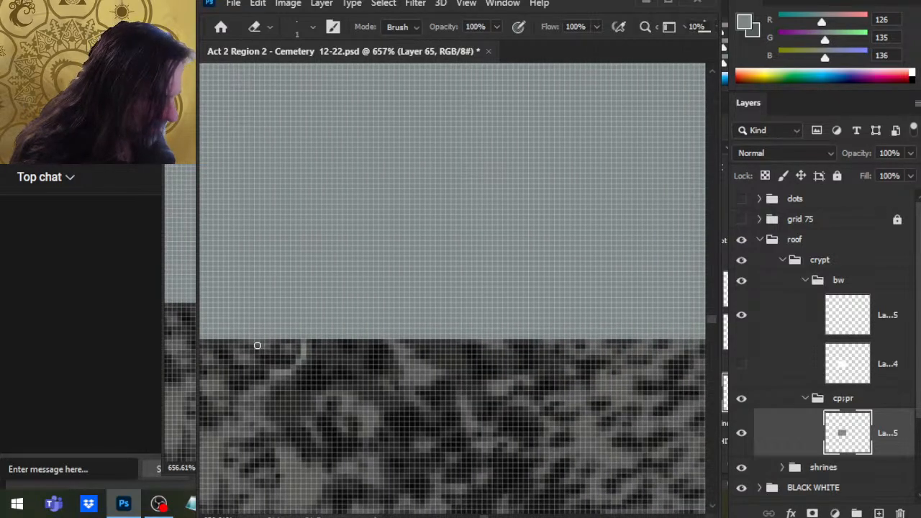
scroll(257, 345, right, 4)
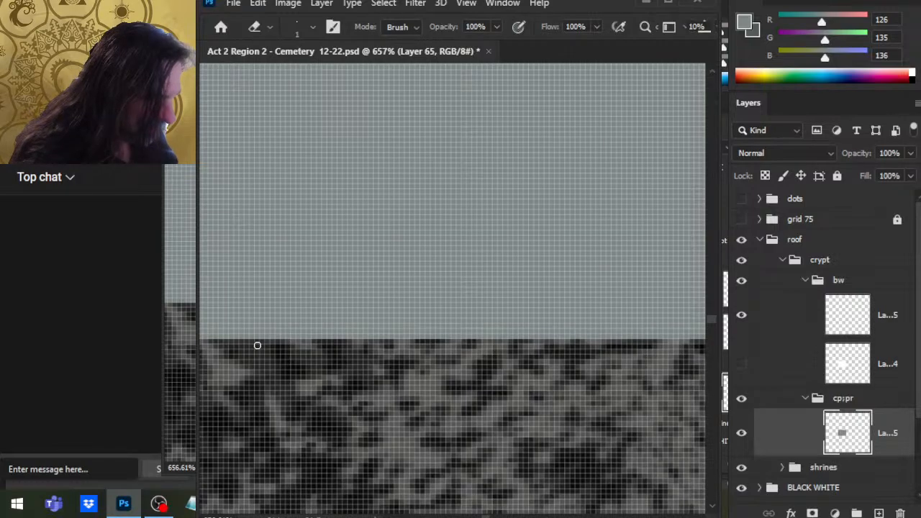
scroll(257, 345, right, 3)
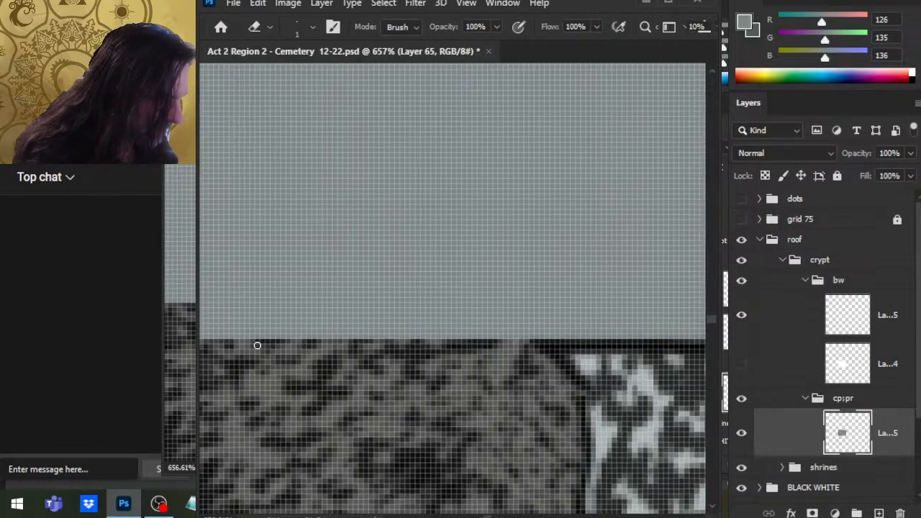
scroll(257, 346, right, 3)
scroll(257, 346, right, 3)
scroll(257, 346, right, 3)
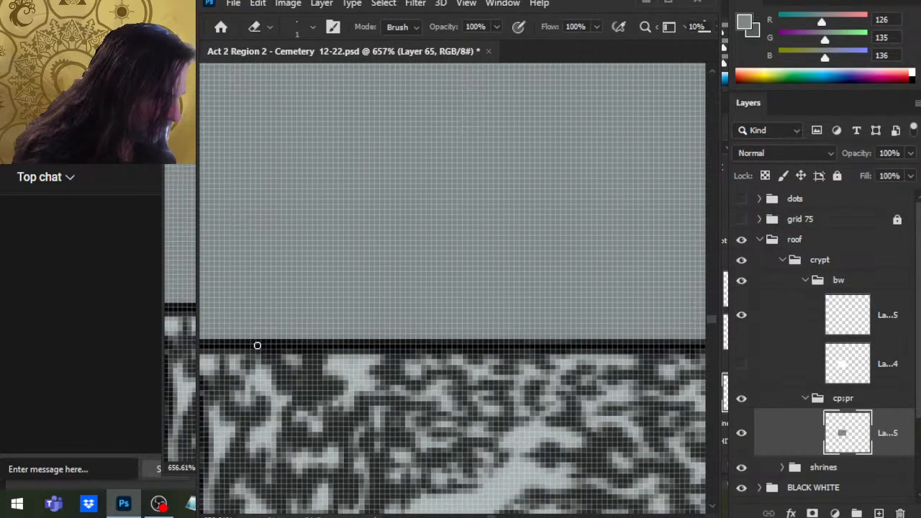
scroll(257, 345, left, 3)
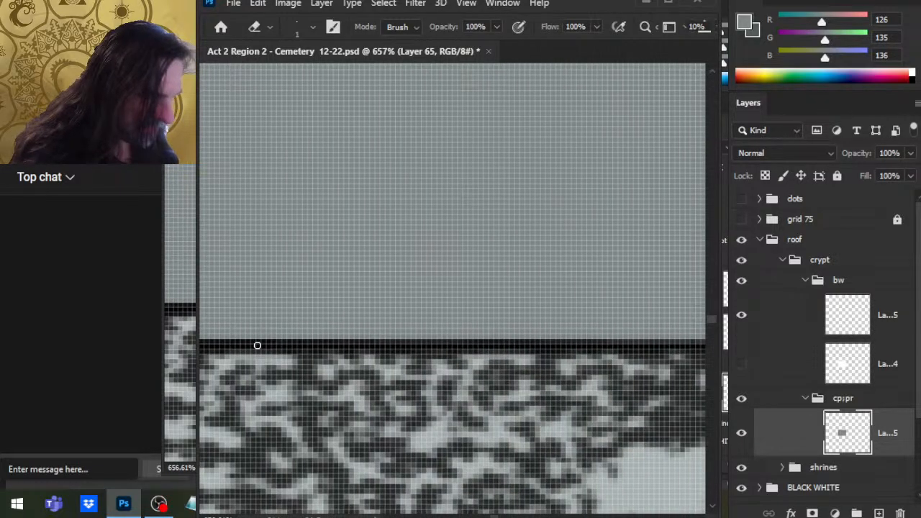
scroll(257, 345, right, 3)
scroll(257, 346, right, 3)
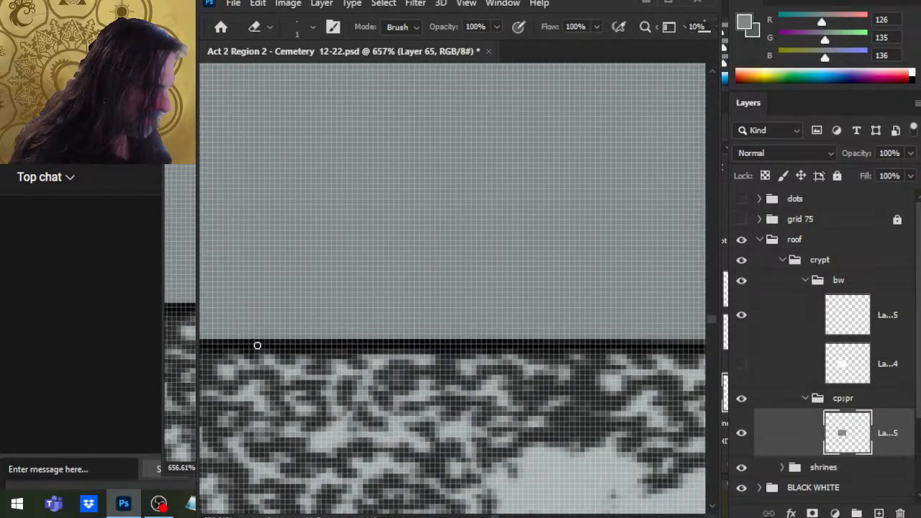
scroll(257, 345, right, 3)
scroll(257, 346, right, 4)
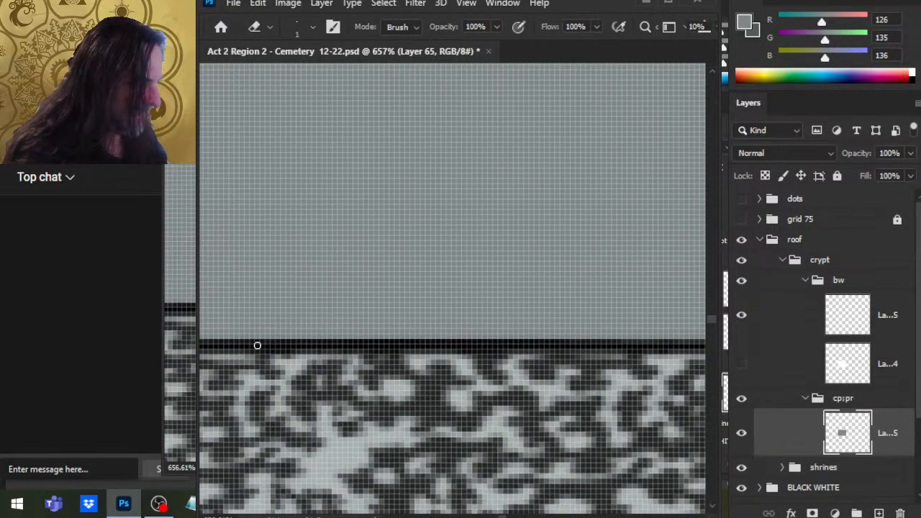
scroll(257, 345, right, 3)
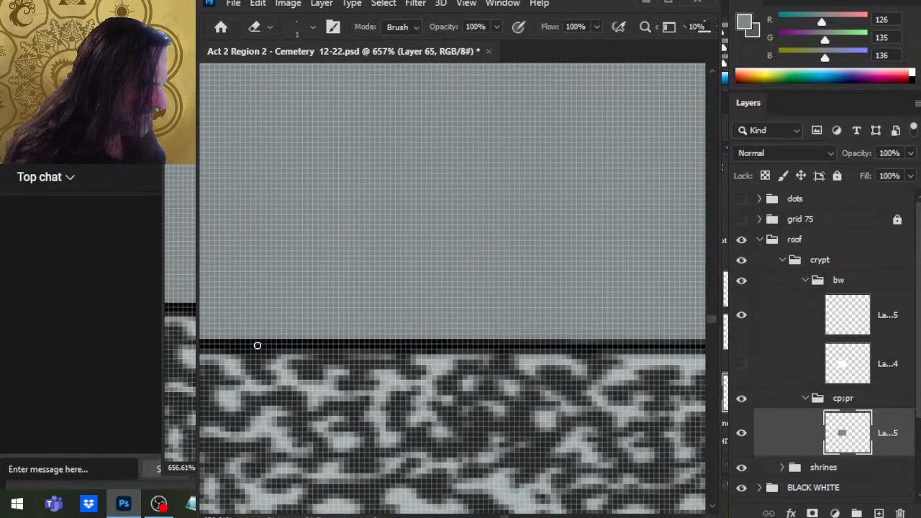
scroll(257, 346, right, 3)
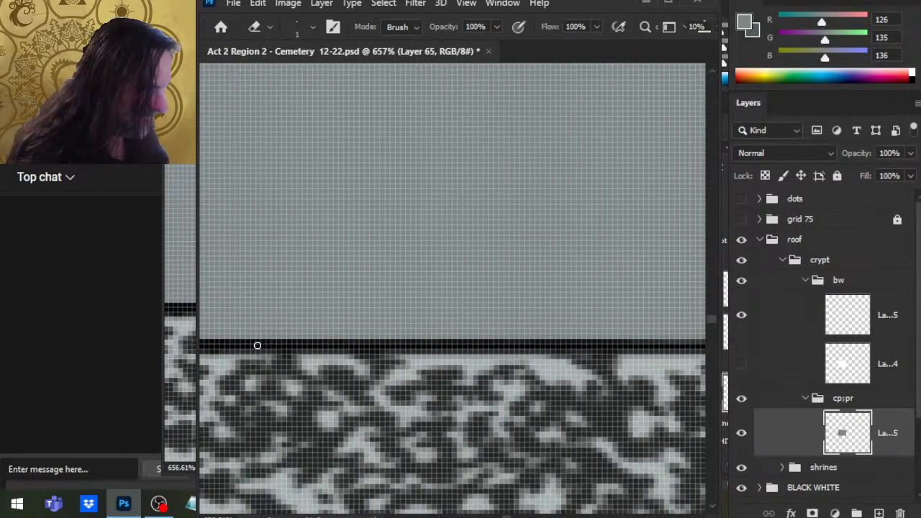
scroll(257, 345, right, 3)
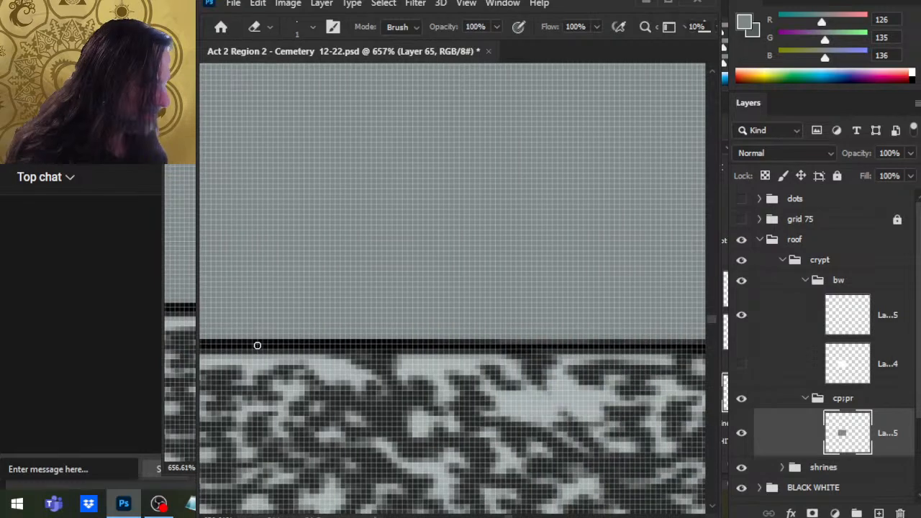
scroll(257, 345, right, 3)
scroll(257, 346, right, 3)
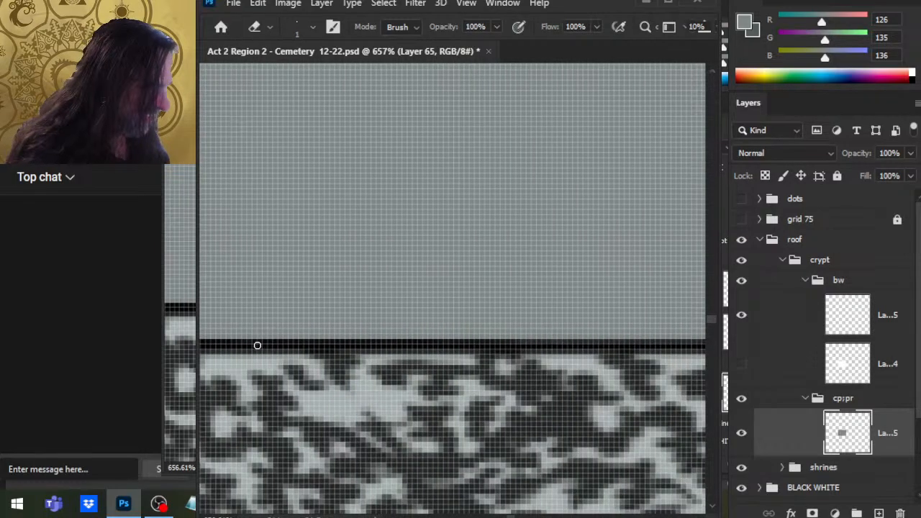
scroll(257, 345, right, 3)
scroll(257, 345, right, 3)
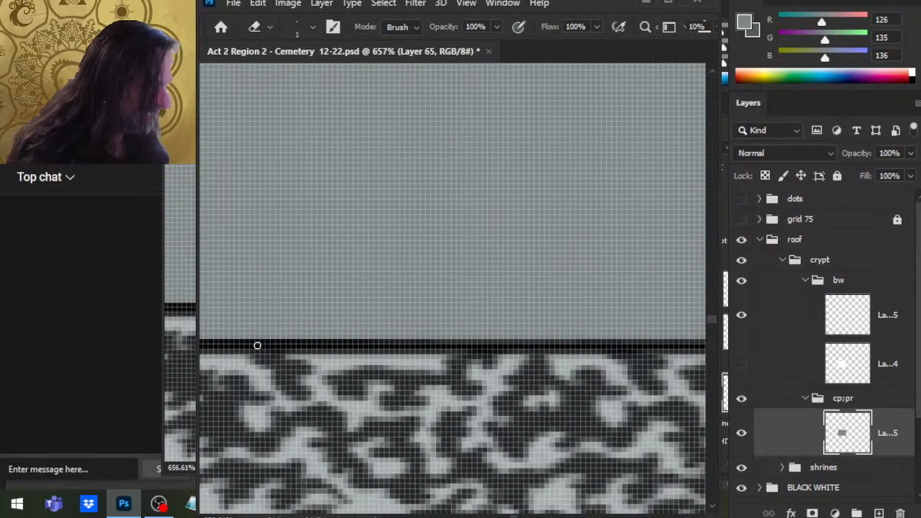
scroll(257, 346, right, 3)
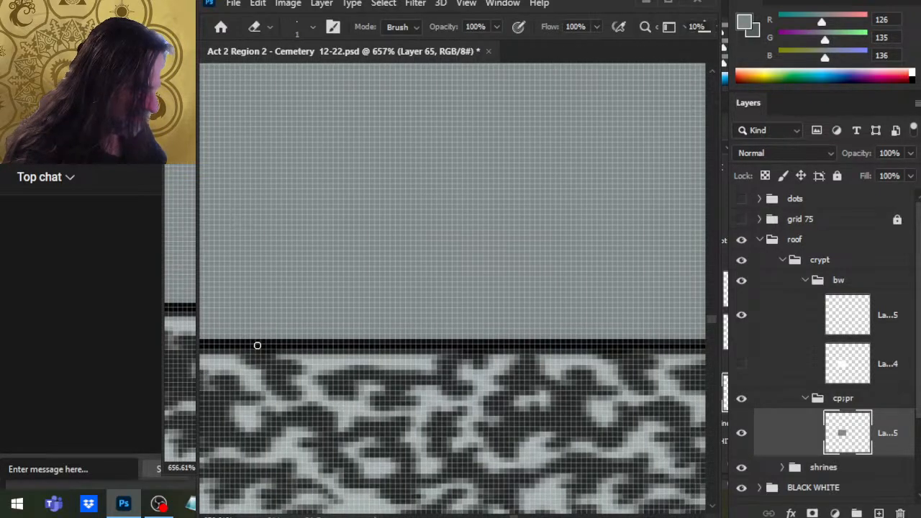
scroll(257, 345, right, 3)
scroll(256, 346, right, 3)
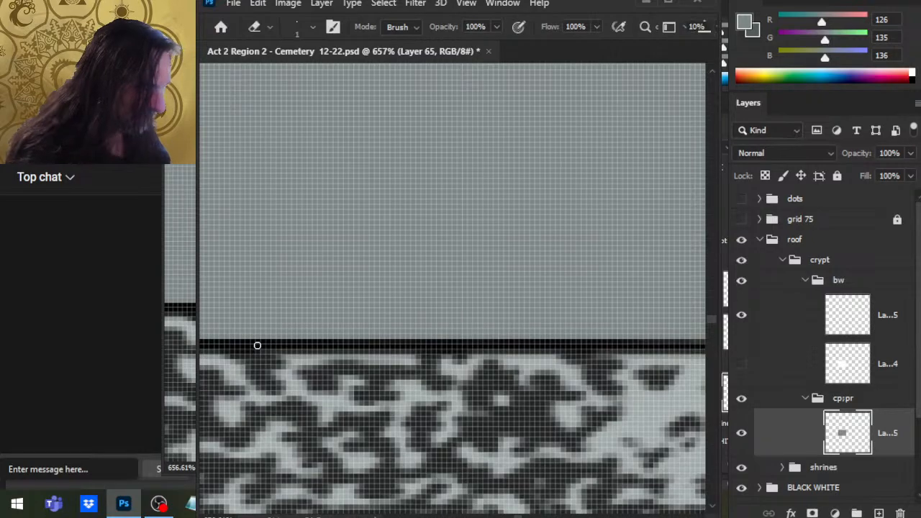
scroll(257, 346, right, 5)
scroll(257, 346, right, 3)
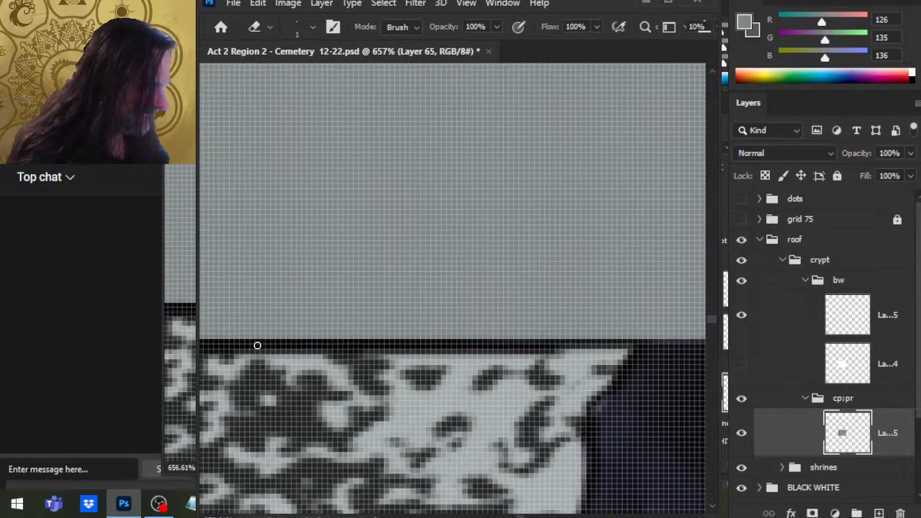
scroll(257, 346, right, 10)
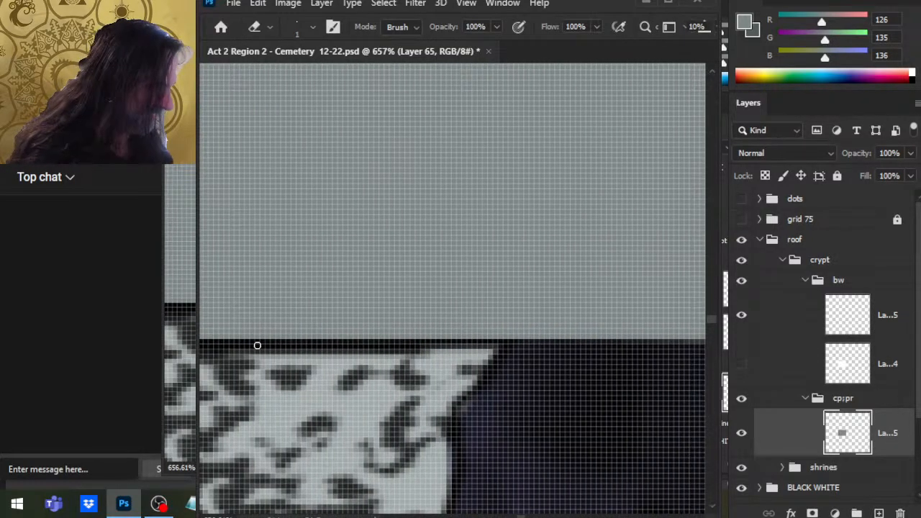
scroll(257, 345, right, 14)
scroll(257, 345, right, 10)
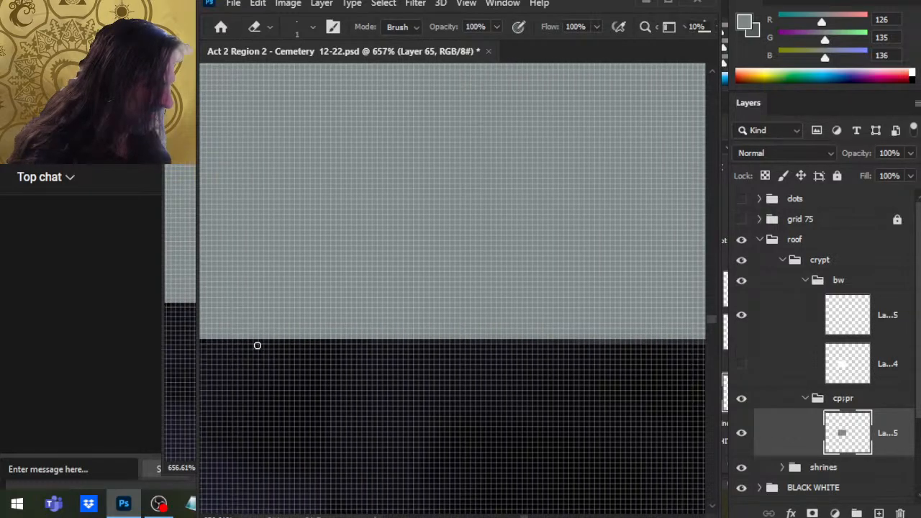
scroll(257, 346, right, 15)
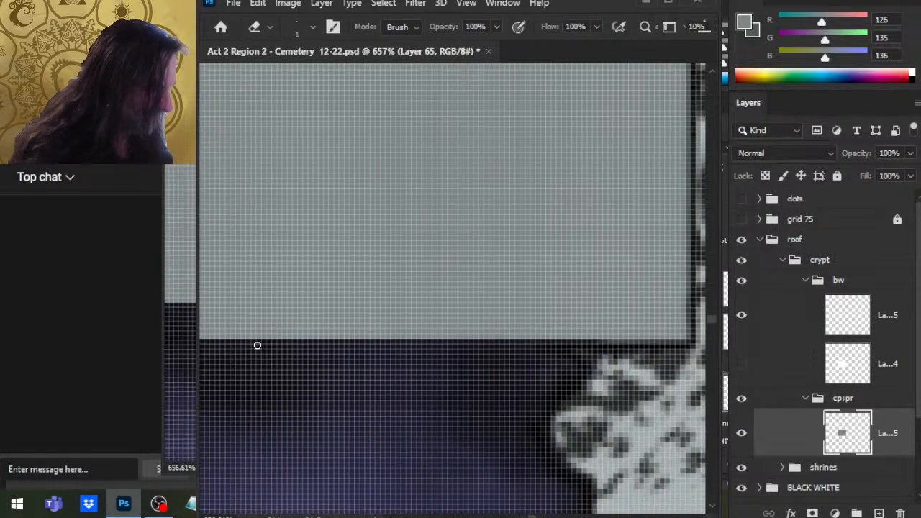
scroll(257, 346, right, 2)
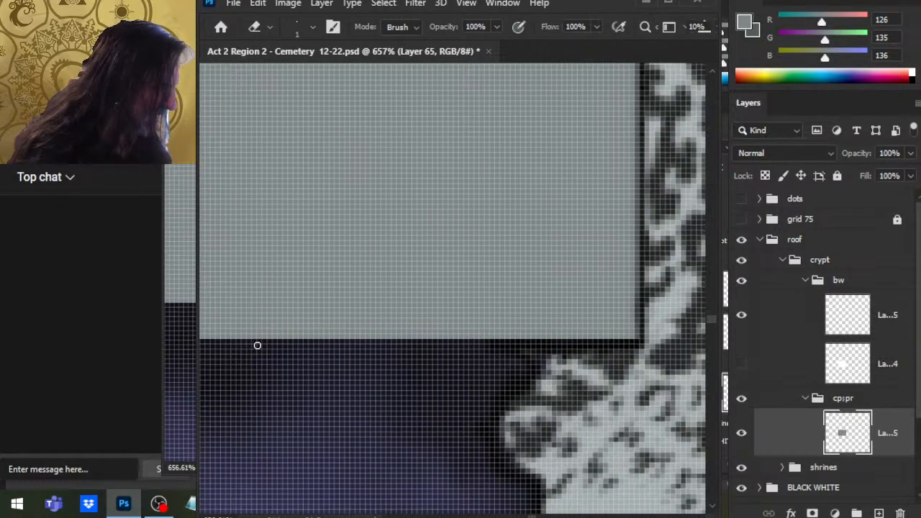
scroll(257, 346, right, 4)
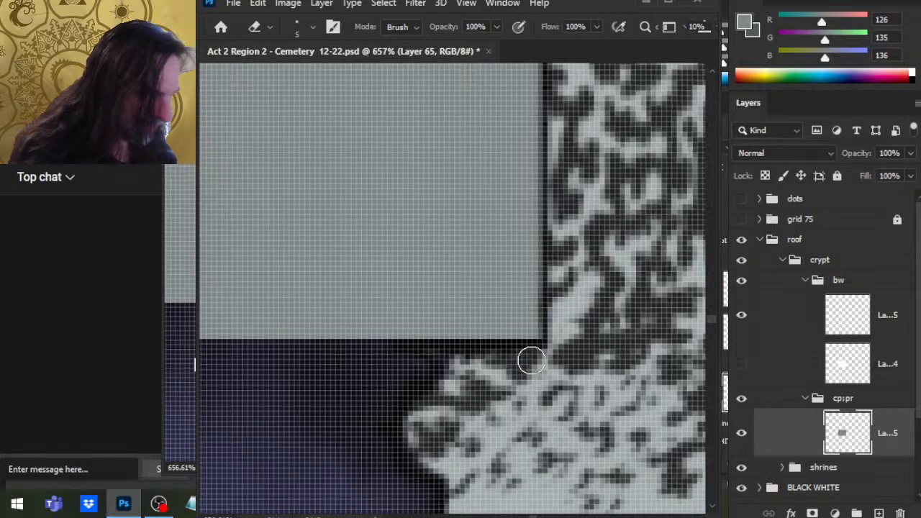
Step: Check the roof's trimmed south edge from the southeast corner back to the southwest corner
scroll(531, 361, left, 8)
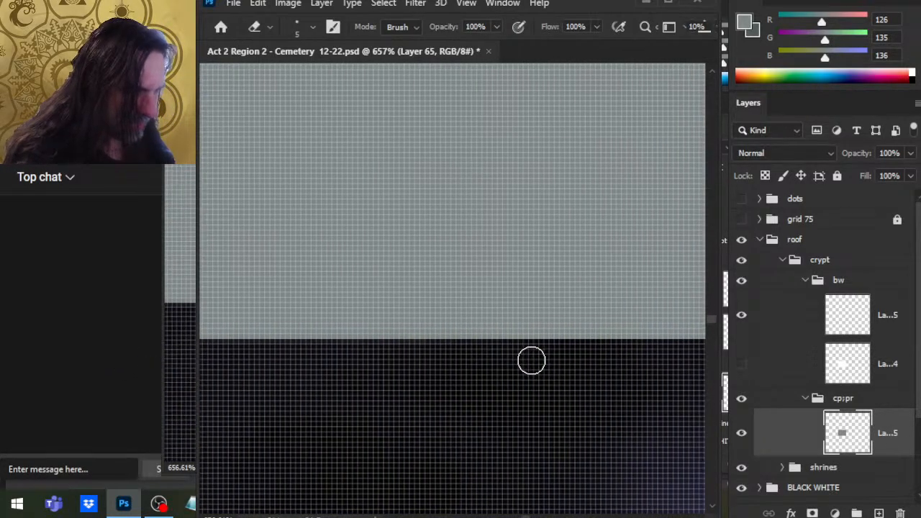
scroll(531, 361, left, 6)
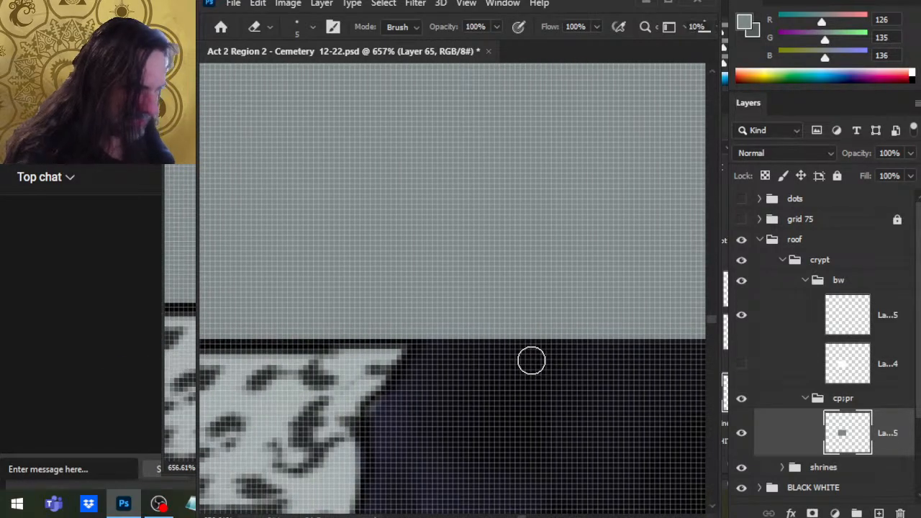
scroll(531, 360, left, 8)
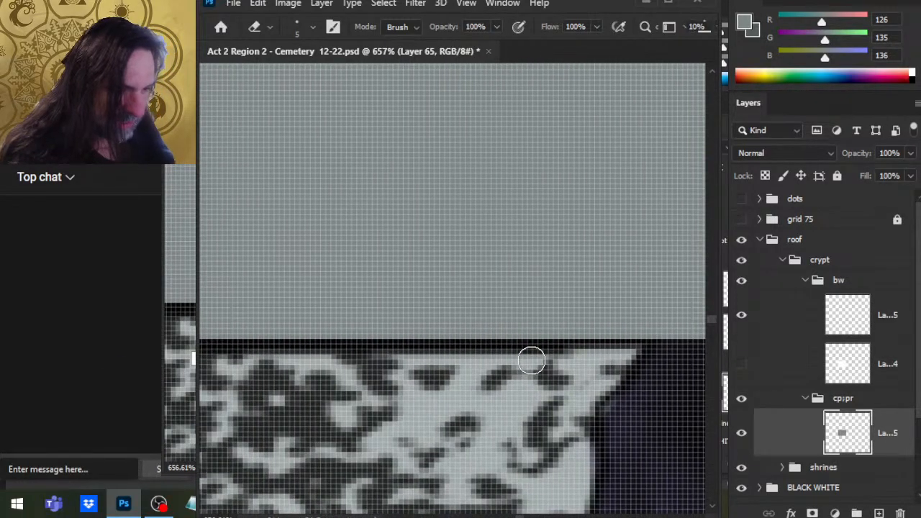
scroll(531, 361, left, 3)
scroll(531, 360, left, 3)
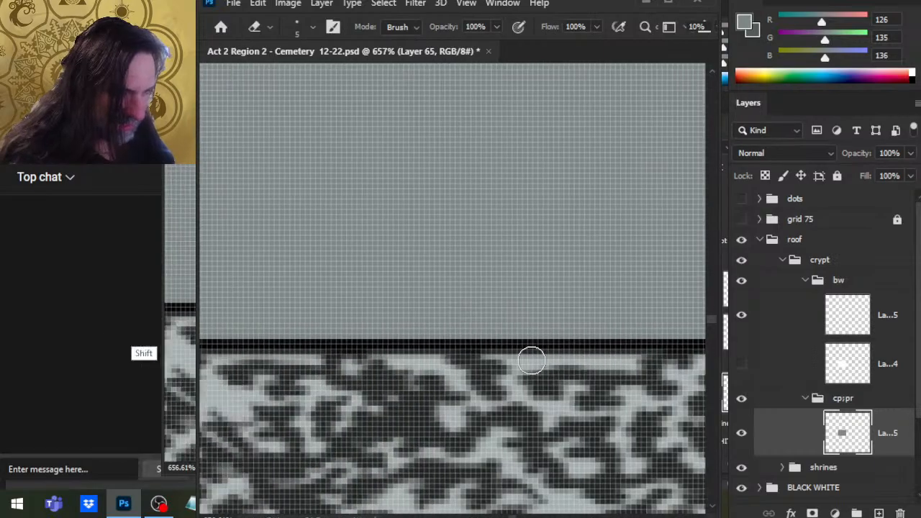
scroll(531, 361, left, 4)
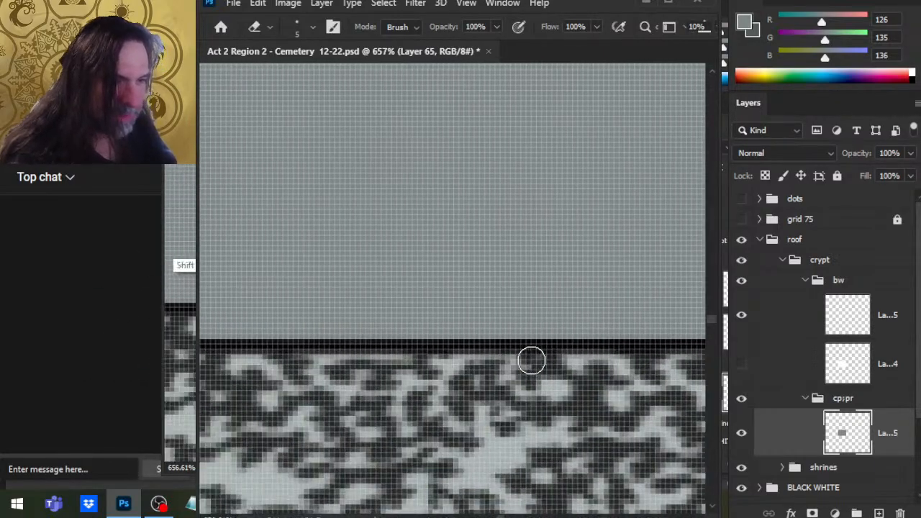
scroll(531, 361, left, 4)
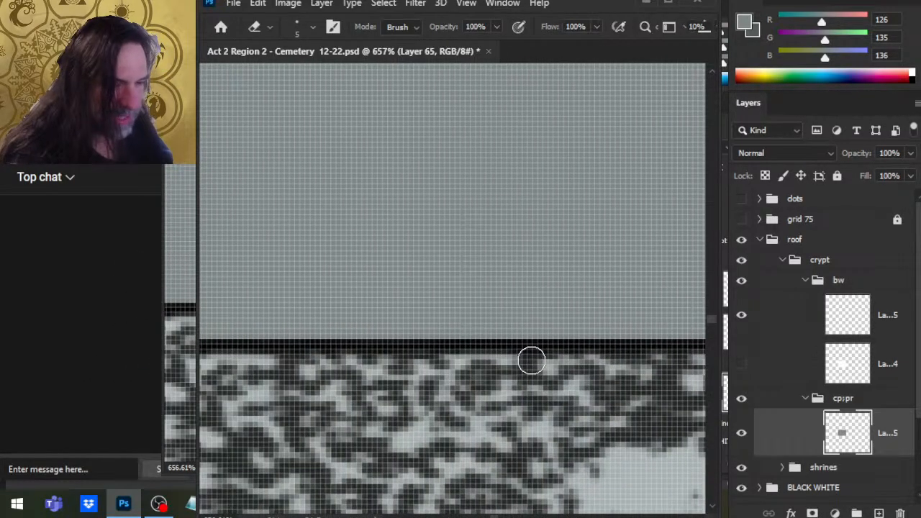
scroll(532, 361, left, 4)
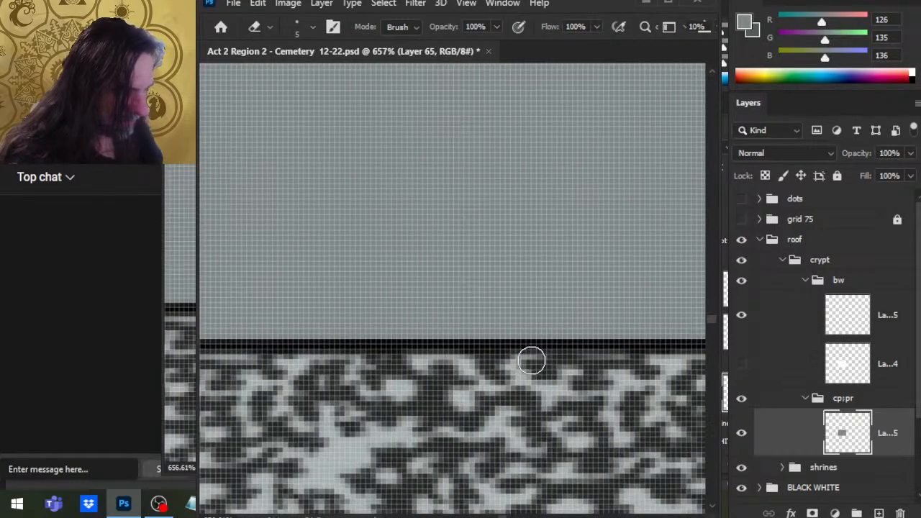
scroll(531, 360, left, 4)
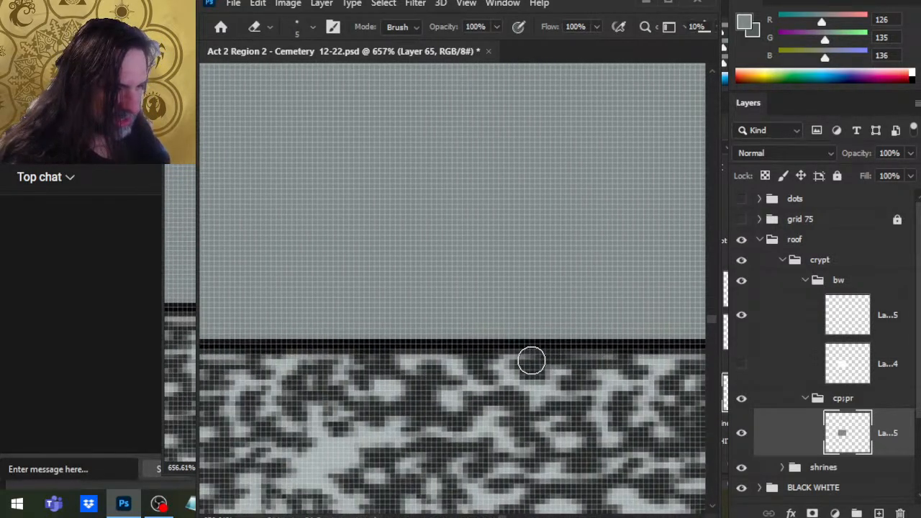
scroll(531, 361, left, 8)
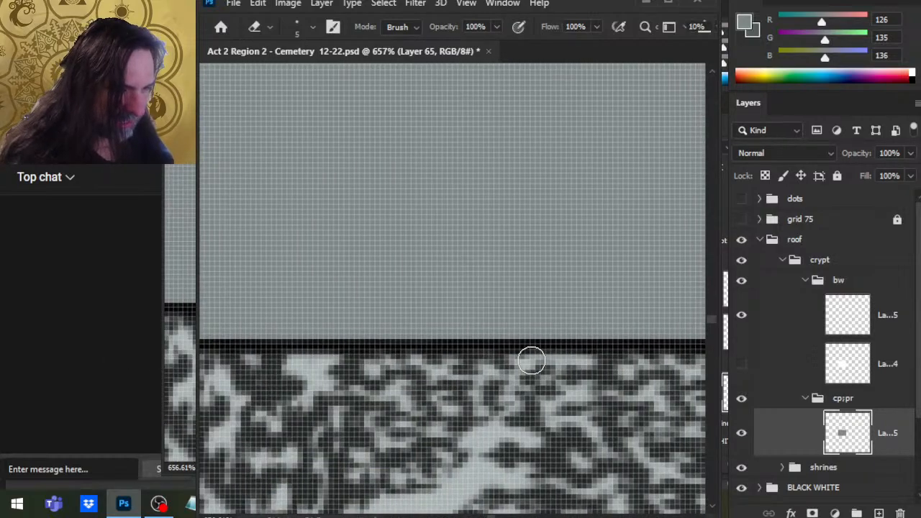
scroll(532, 360, left, 8)
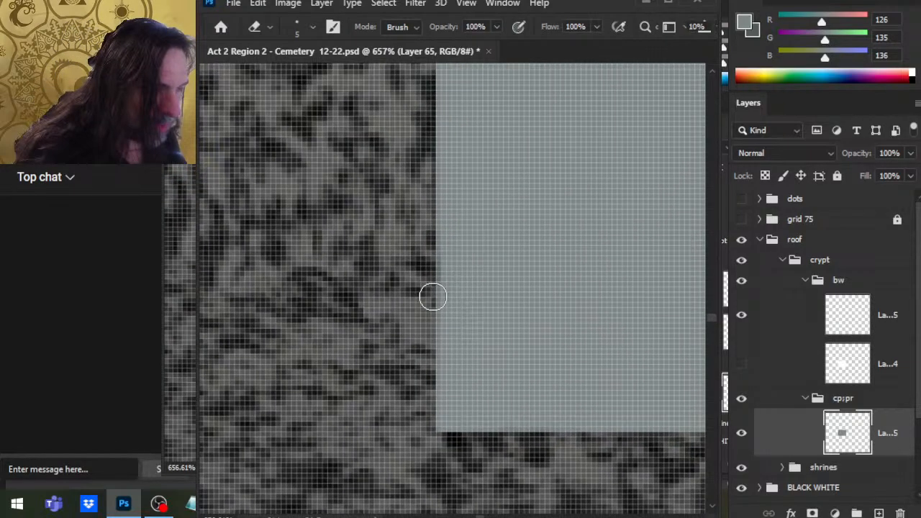
Step: Inspect the crypt roof's west edge up to the northwest corner and back down to the southwest corner
key(b)
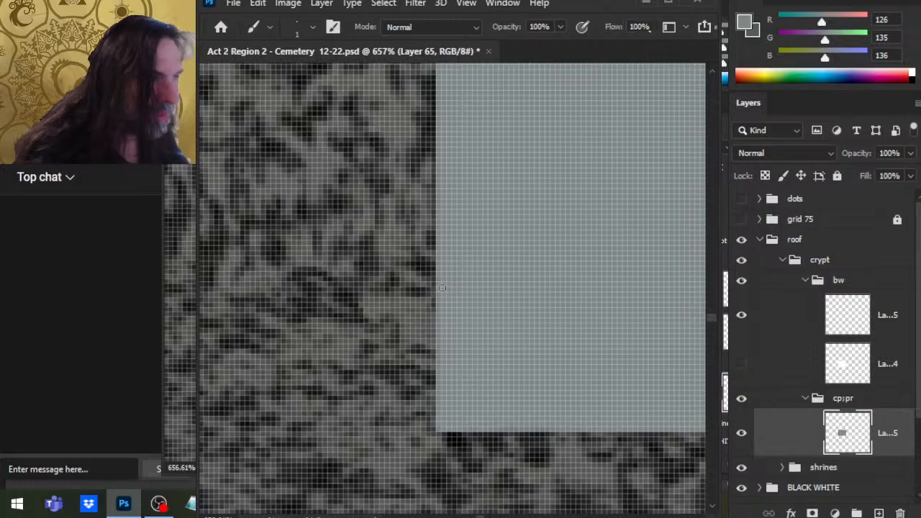
scroll(442, 288, up, 3)
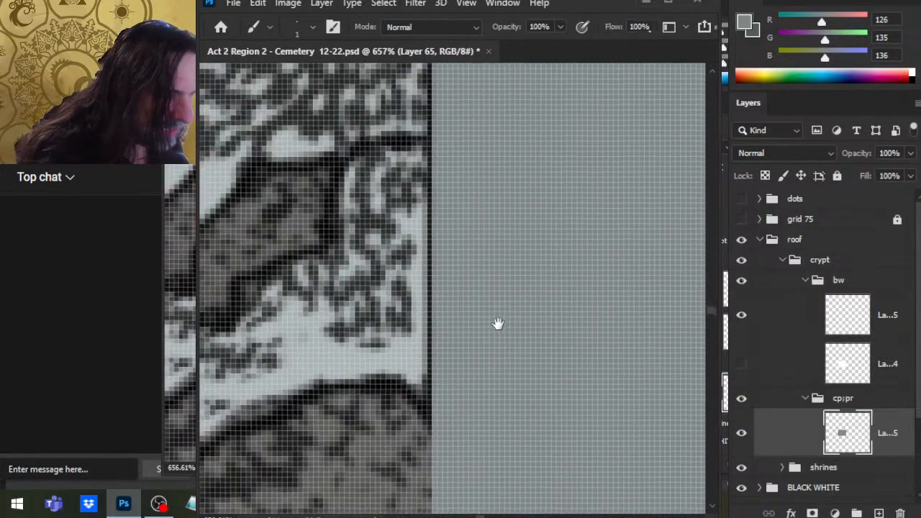
drag(498, 324, 501, 317)
key(e)
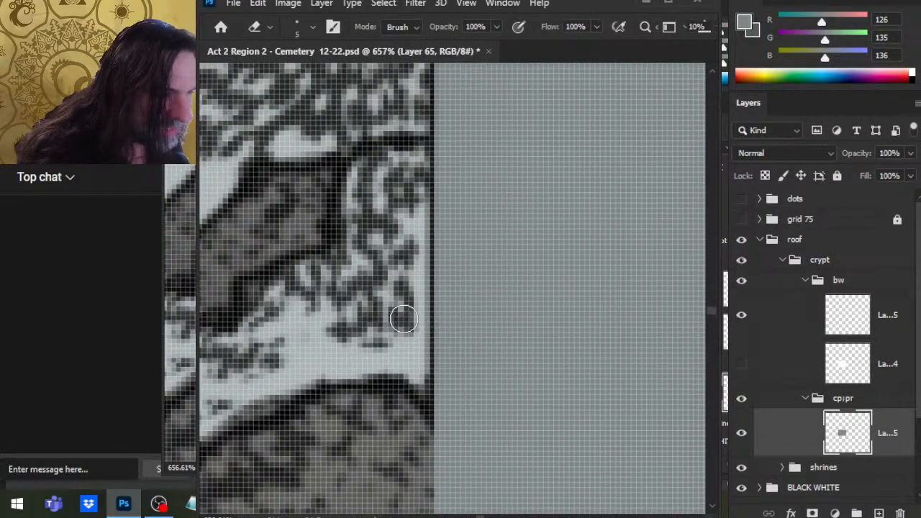
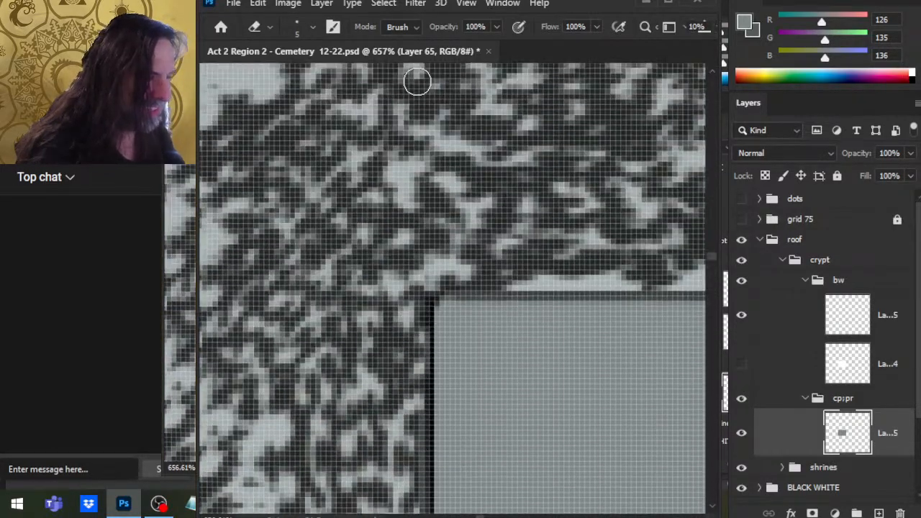
key(z)
click(445, 318)
key(b)
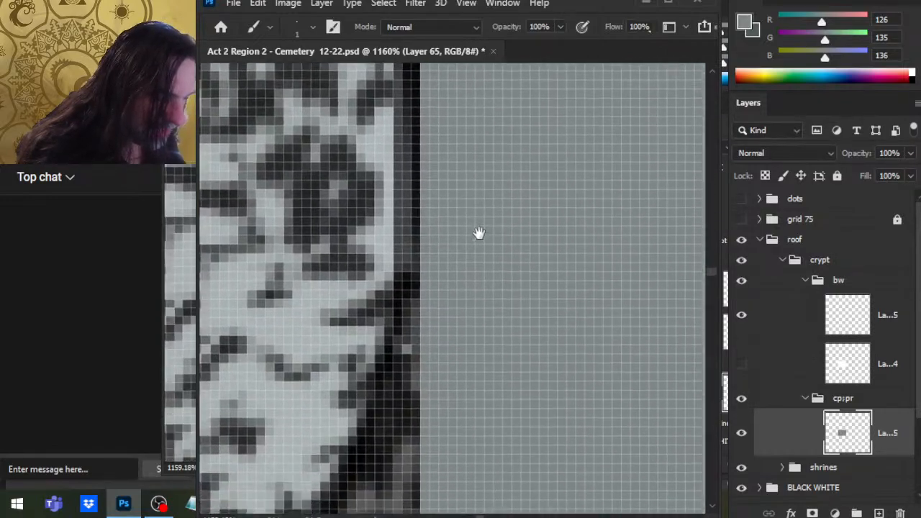
drag(479, 232, 499, 223)
drag(500, 411, 478, 85)
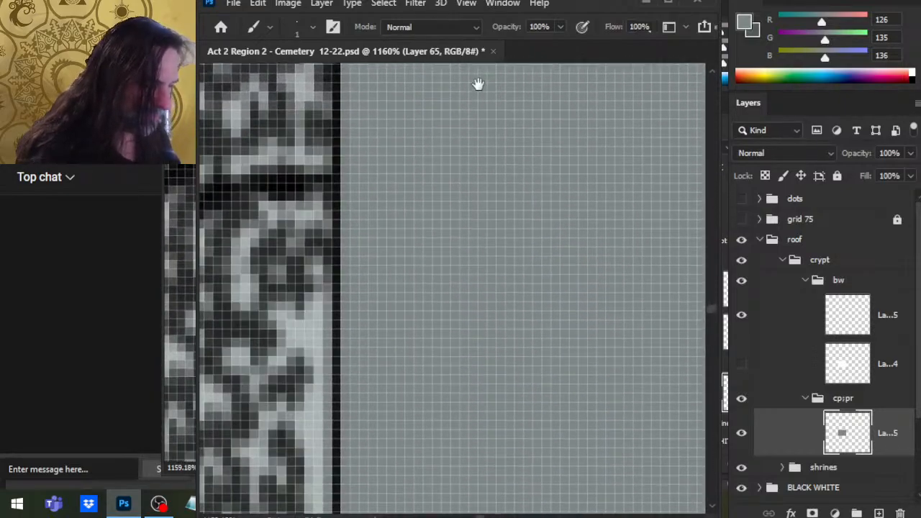
drag(476, 360, 476, 43)
drag(486, 387, 424, 403)
drag(508, 439, 445, 121)
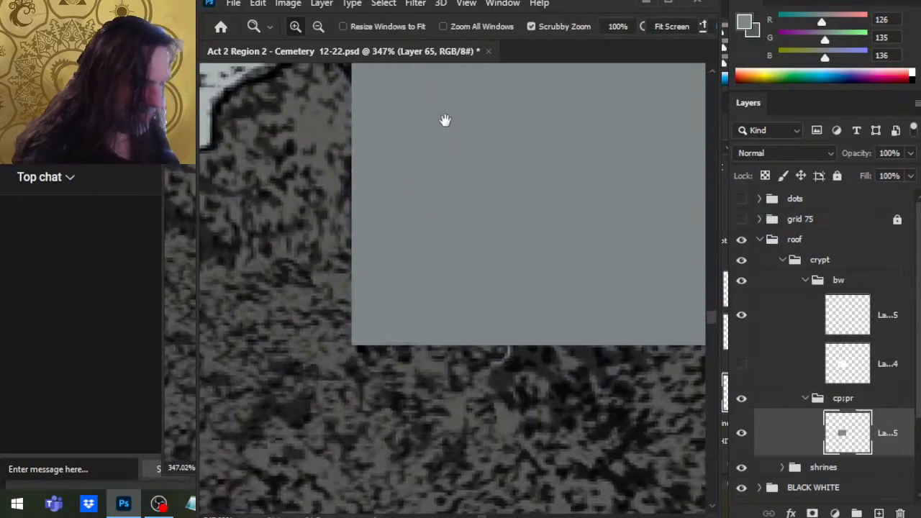
Step: Draw a rectangular selection over the roof fill, anchored exactly at the roof's southwest corner
drag(437, 247, 456, 194)
key(l)
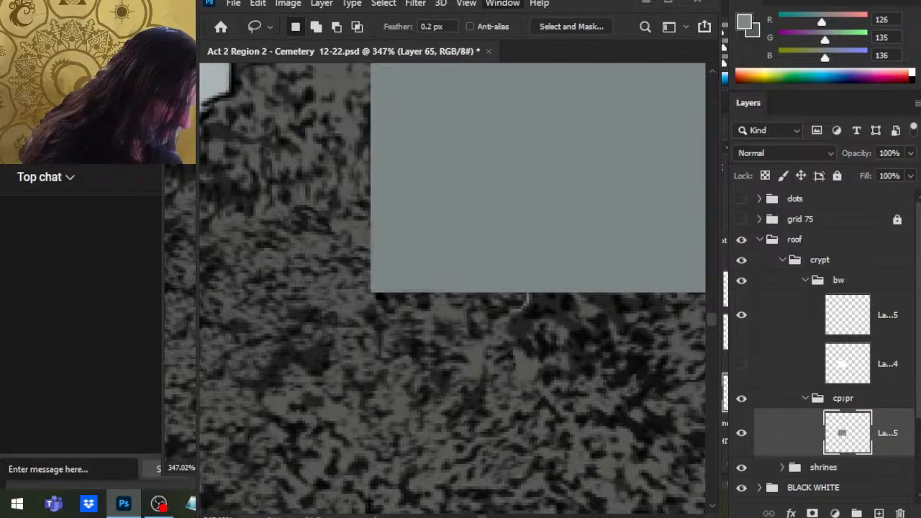
key(m)
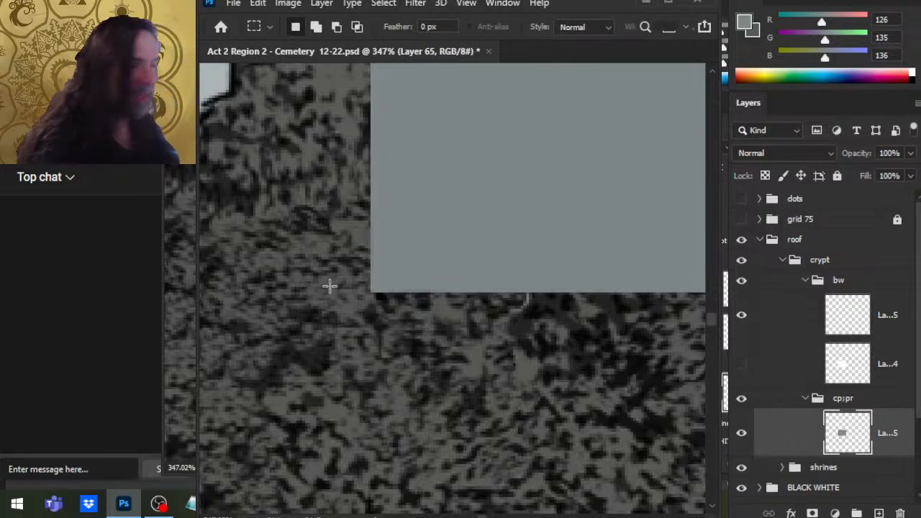
drag(372, 293, 672, 84)
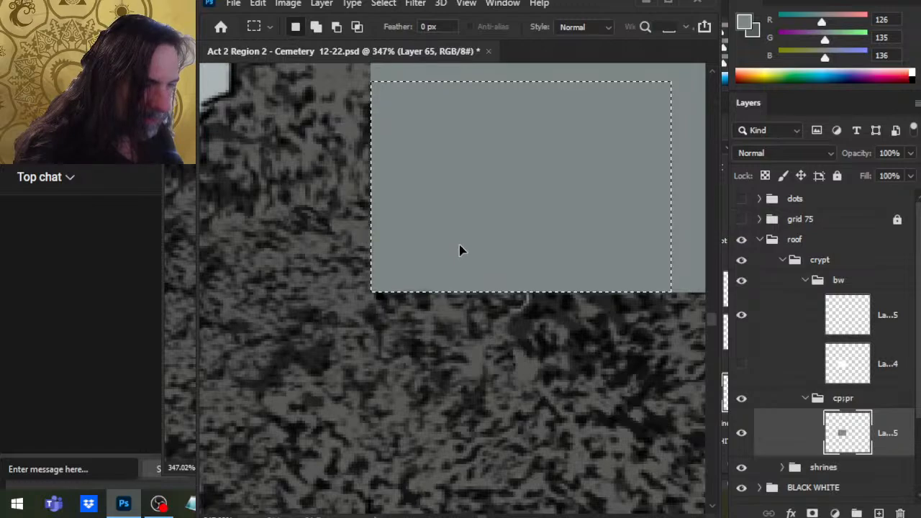
key(space)
drag(546, 350, 347, 517)
key(l)
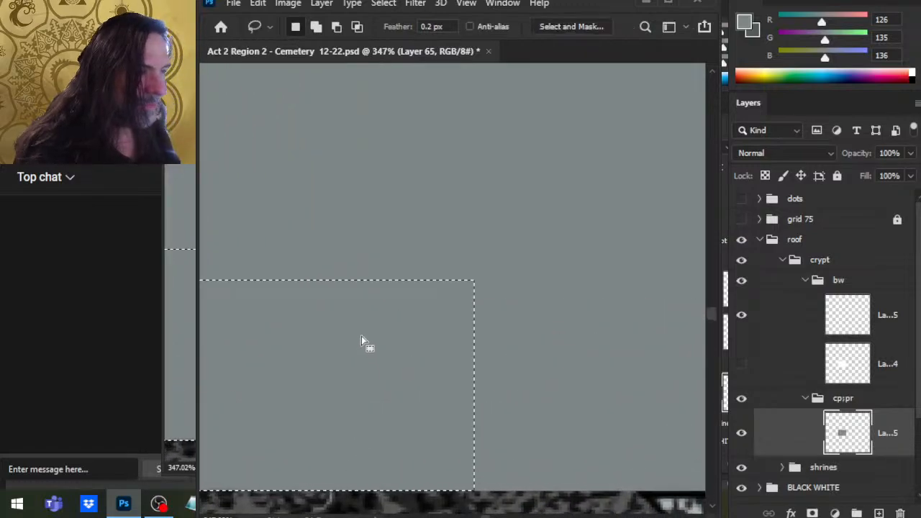
Step: Transform the selection and scale it proportionally to 611.56%, keeping its southwest corner in place
key(ctrl+t)
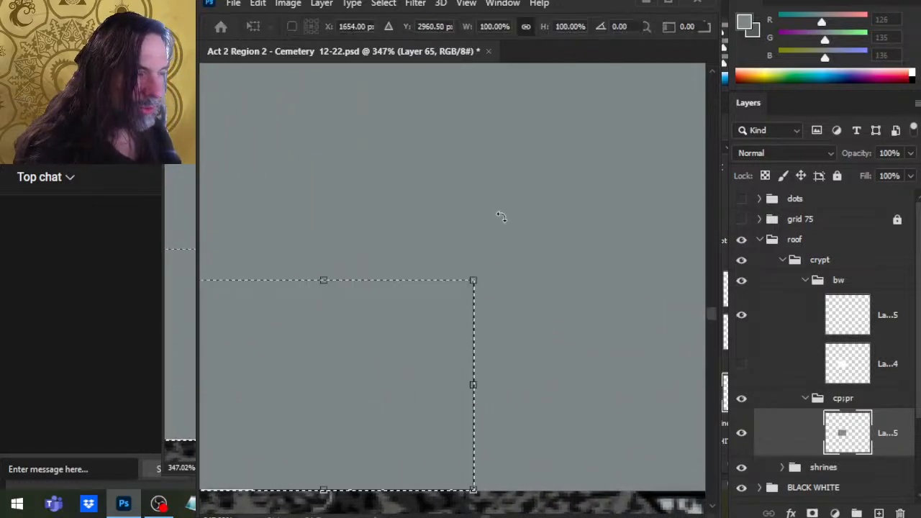
mouse_move(506, 279)
mouse_down()
mouse_move(481, 280)
mouse_move(825, 108)
mouse_move(812, 112)
mouse_move(792, 92)
mouse_move(582, 199)
mouse_move(547, 267)
mouse_move(502, 78)
mouse_move(516, 249)
mouse_move(489, 327)
mouse_up()
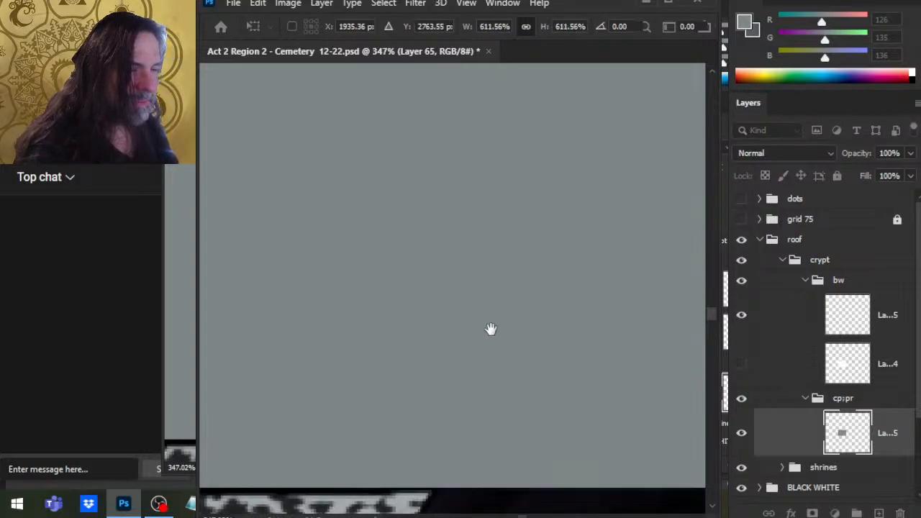
scroll(509, 332, left, 5)
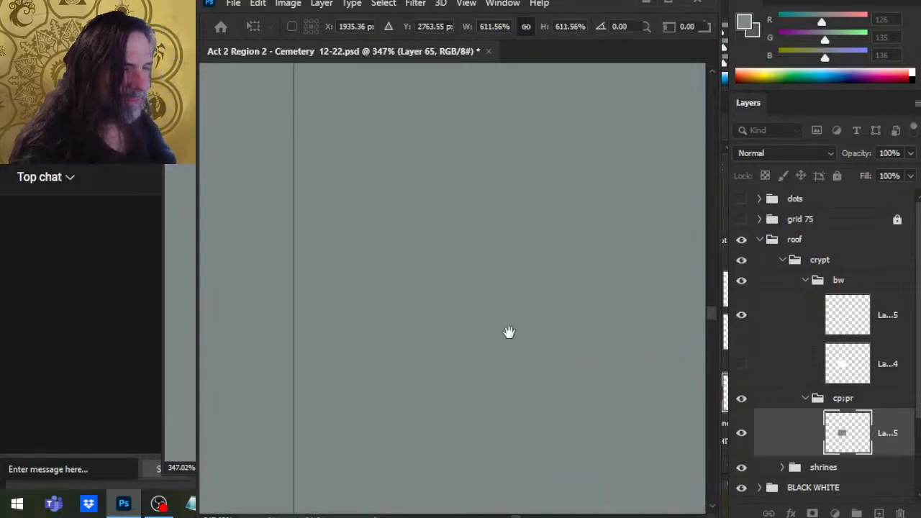
Step: Stretch the selection's east side to the roof's east edge, for a width of 1000.91%
drag(628, 296, 541, 67)
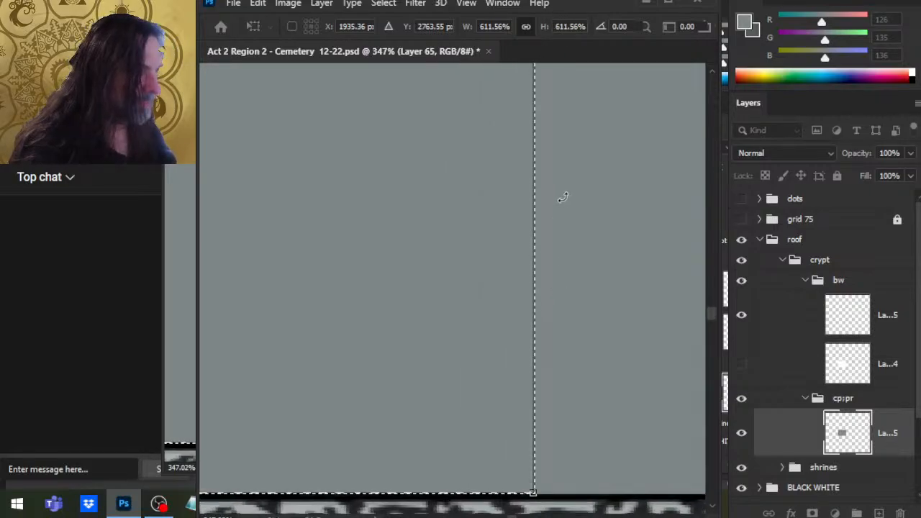
drag(564, 197, 553, 420)
drag(555, 197, 543, 382)
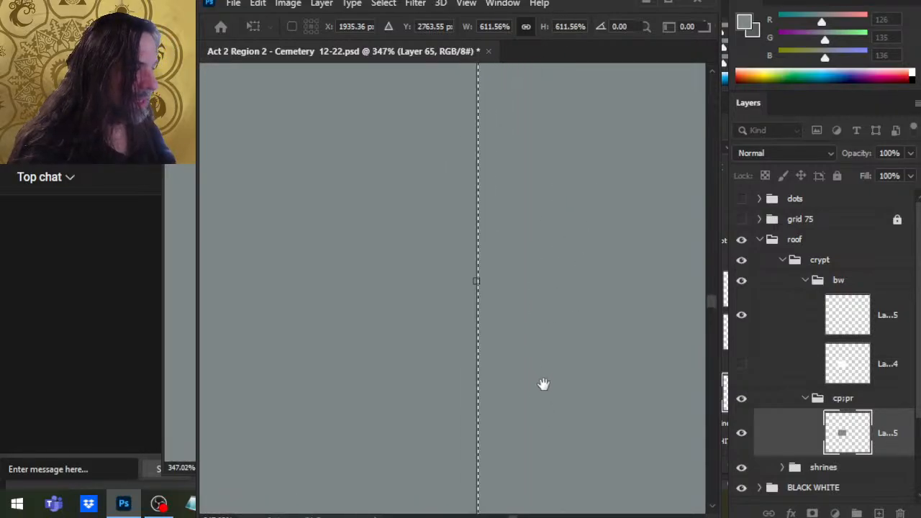
drag(477, 275, 240, 352)
drag(304, 324, 568, 317)
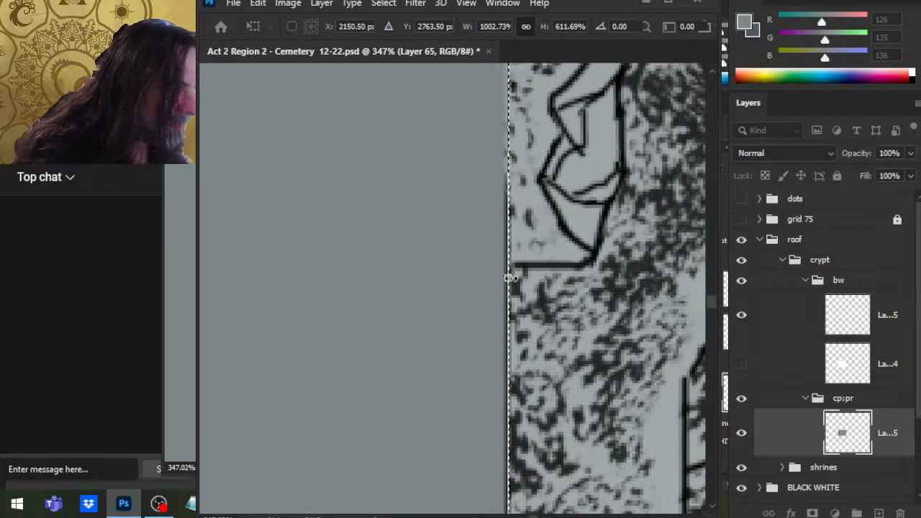
drag(507, 277, 507, 280)
Step: Extend the selection's north side to the roof's north edge, for a height of 1038.96%, and apply the transformation
drag(529, 341, 595, 496)
drag(444, 260, 668, 331)
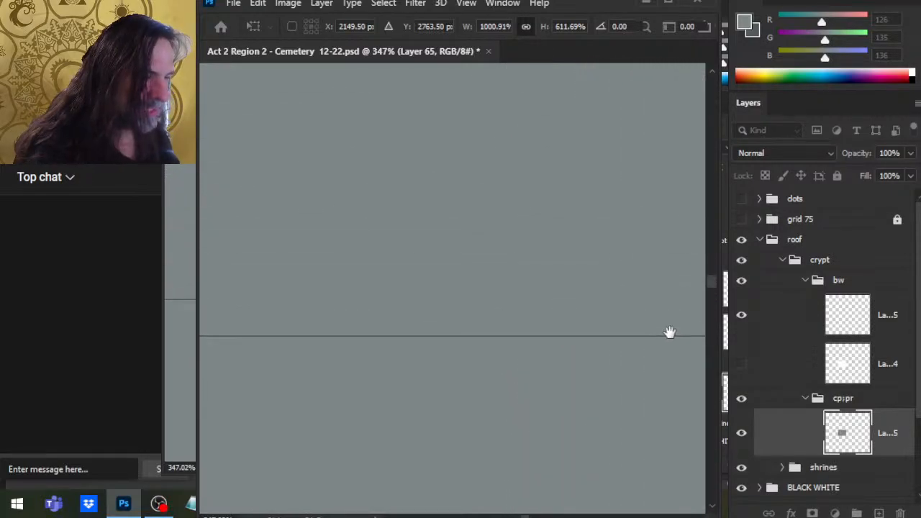
drag(584, 393, 698, 407)
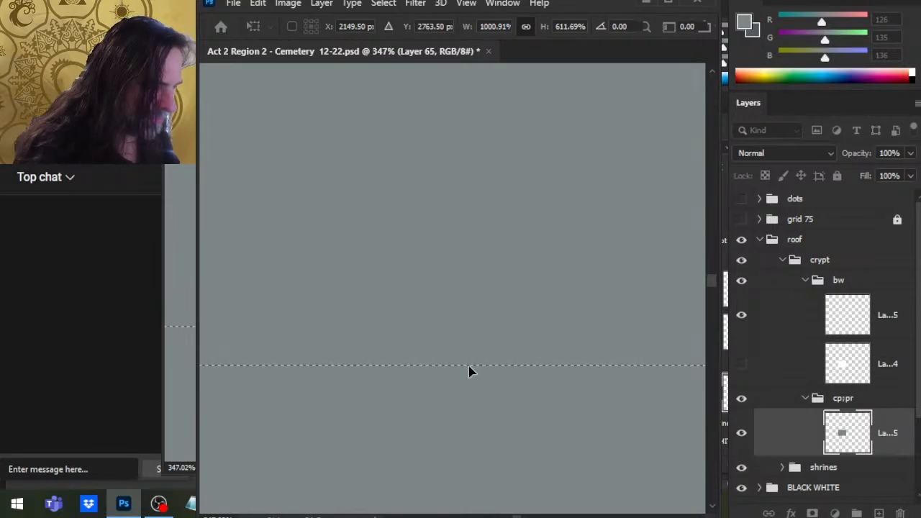
mouse_move(473, 360)
mouse_down()
mouse_move(472, 54)
mouse_move(473, 355)
mouse_move(472, 344)
mouse_up()
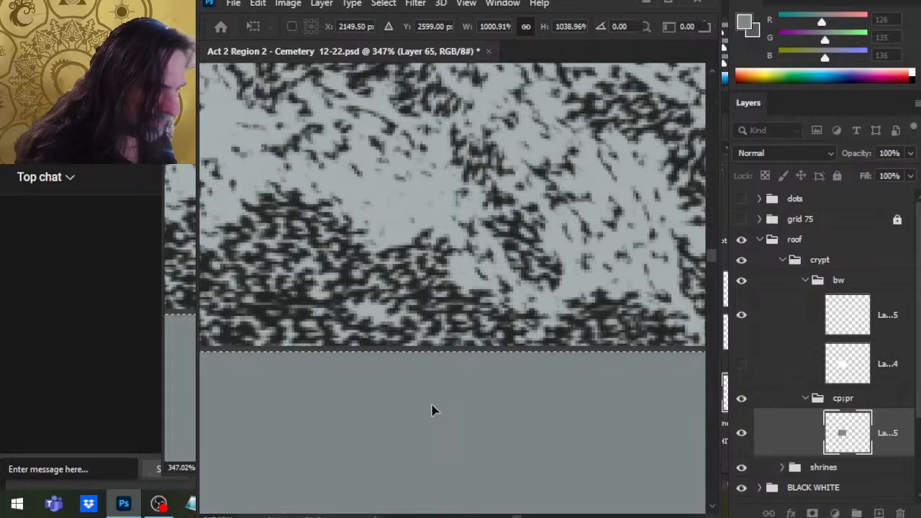
key(Return)
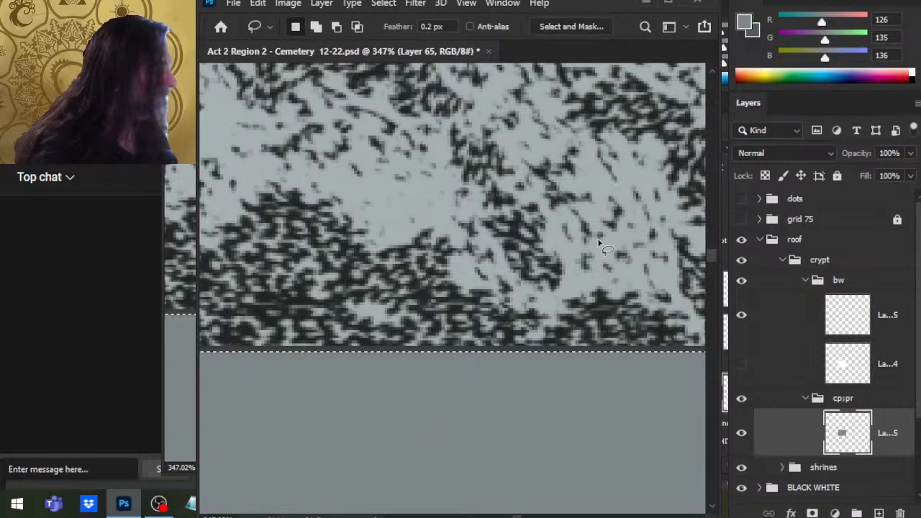
Step: Invert the selection and erase the fuzzy pixels outside the roof's north edge with a 10 px eraser, westward to the northwest corner
key(b)
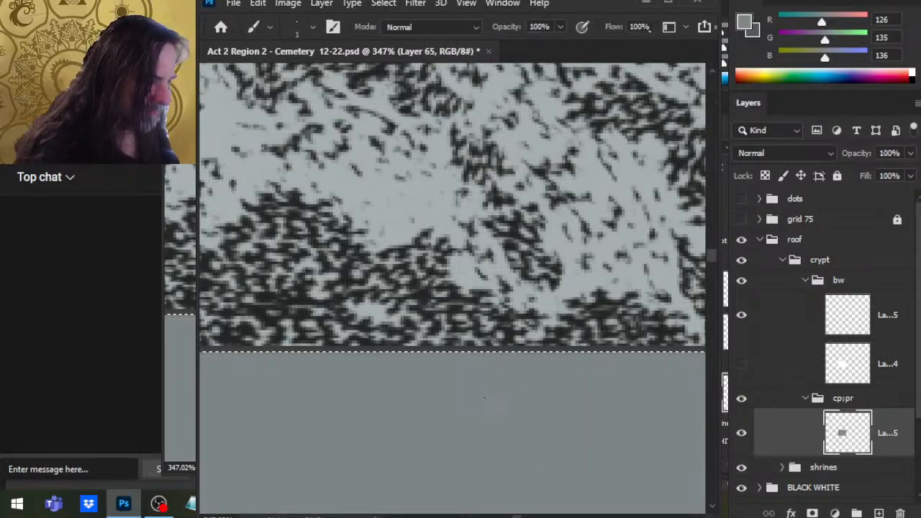
key(g)
key(l)
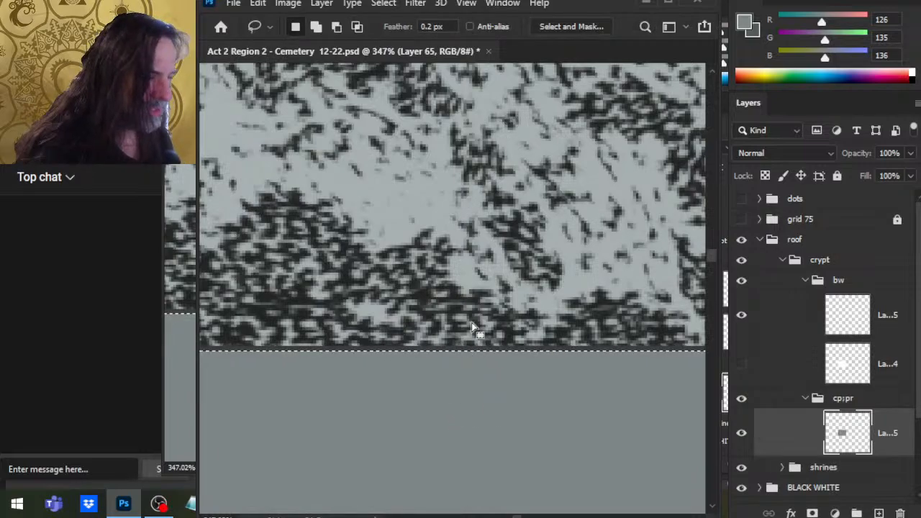
key(e)
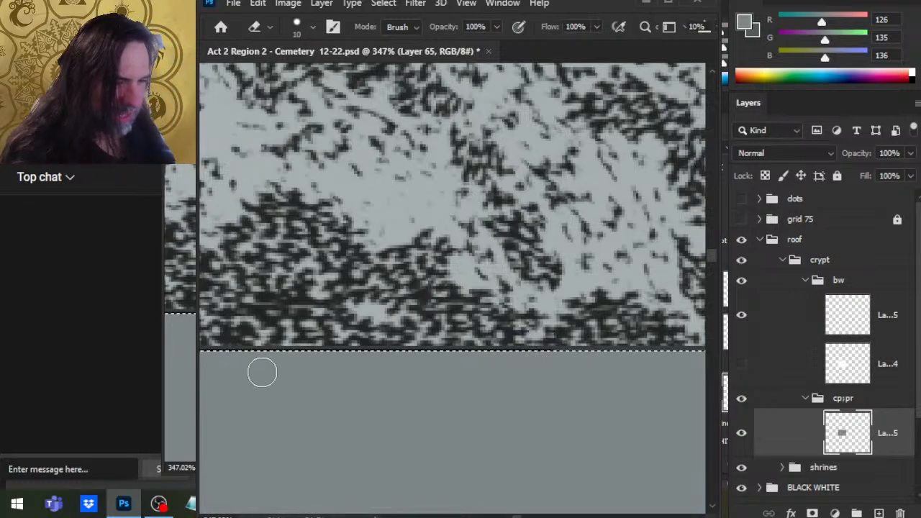
mouse_move(262, 374)
mouse_down()
mouse_move(401, 382)
mouse_move(586, 374)
mouse_up()
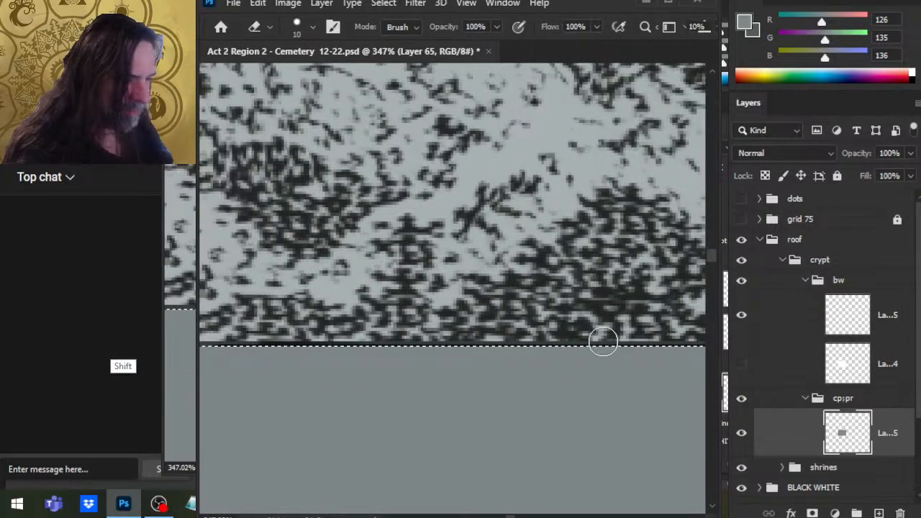
scroll(603, 341, left, 10)
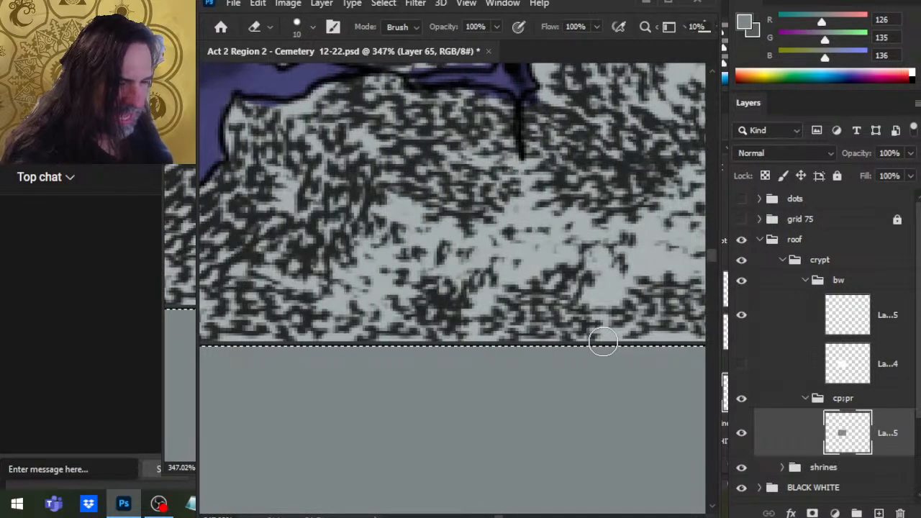
scroll(603, 341, left, 10)
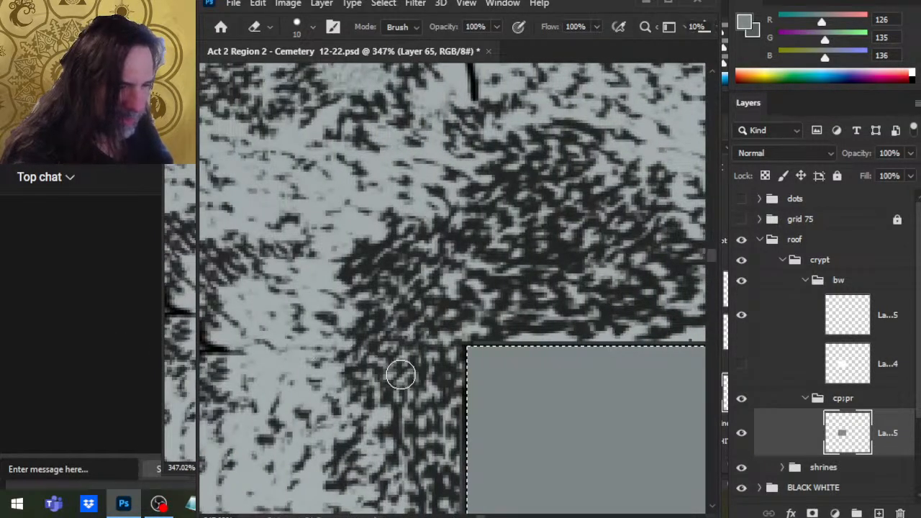
Step: Erase the stray pixels outside the roof's west edge with the 10 px eraser, from the northwest to the southwest corner
scroll(401, 375, down, 8)
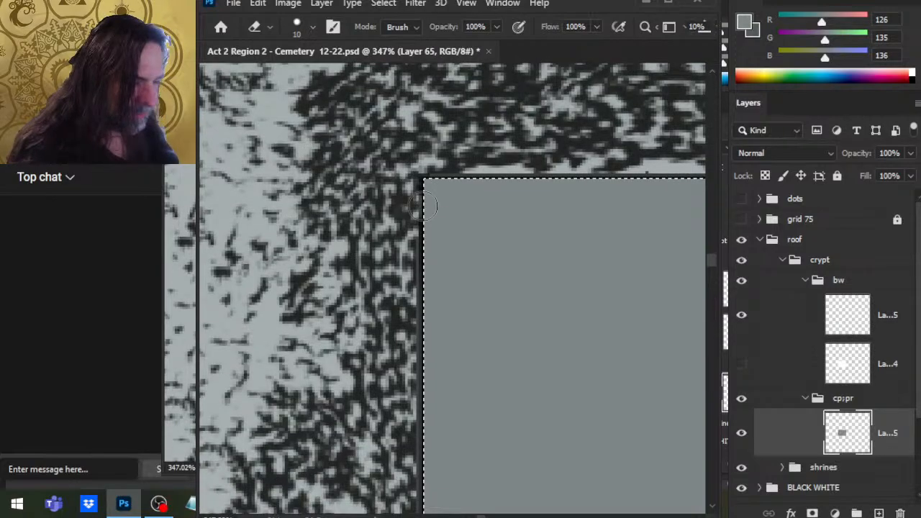
scroll(425, 207, down, 10)
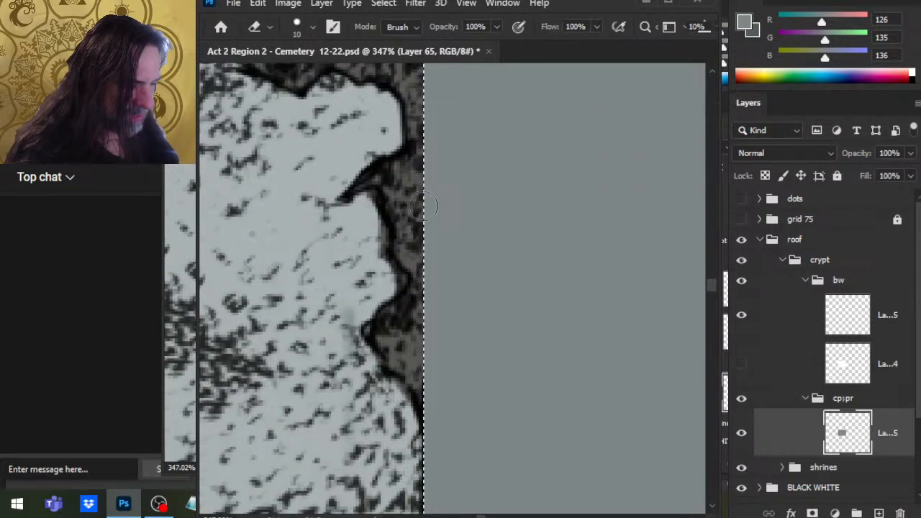
scroll(425, 207, down, 10)
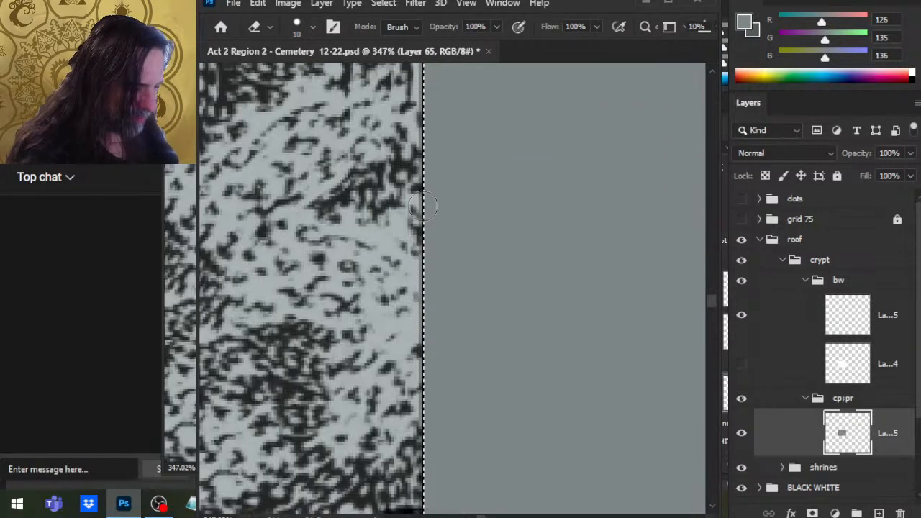
scroll(425, 206, down, 10)
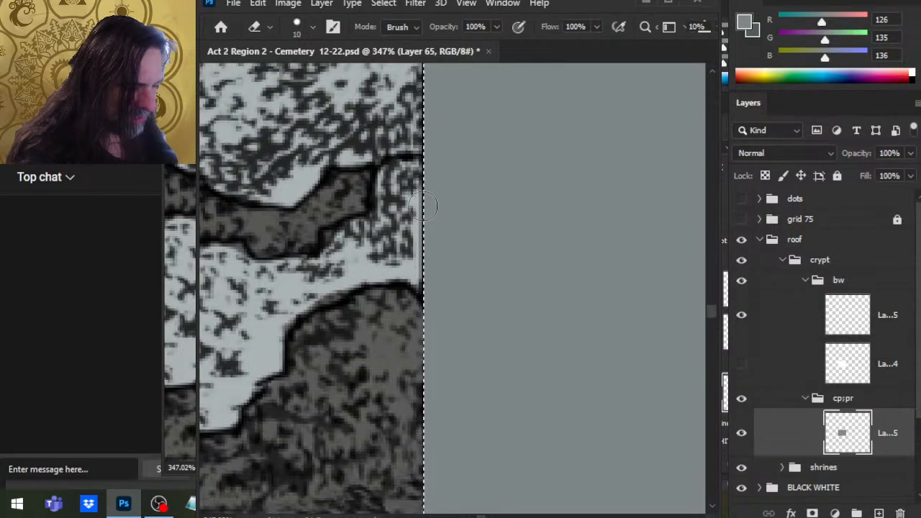
scroll(425, 206, down, 5)
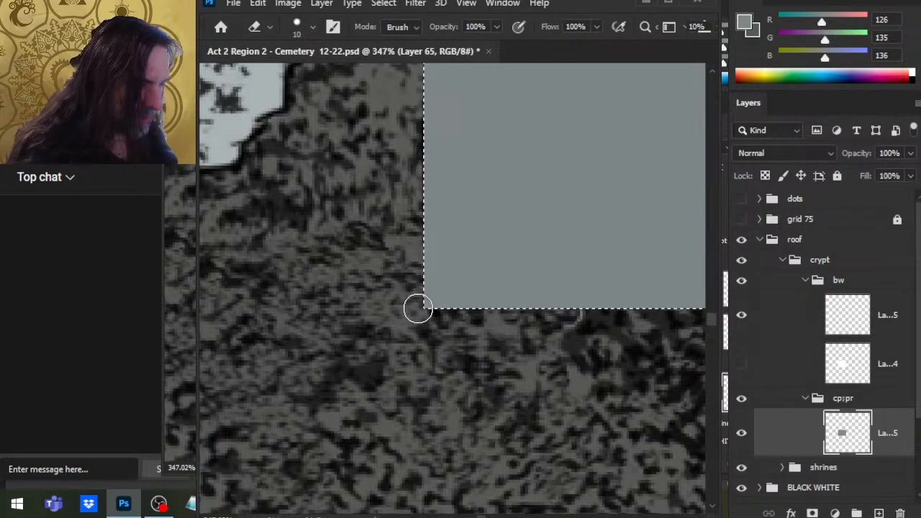
Step: Erase the stray pixels outside the roof's south edge with the 10 px eraser, from the southwest to the southeast corner
scroll(418, 309, right, 10)
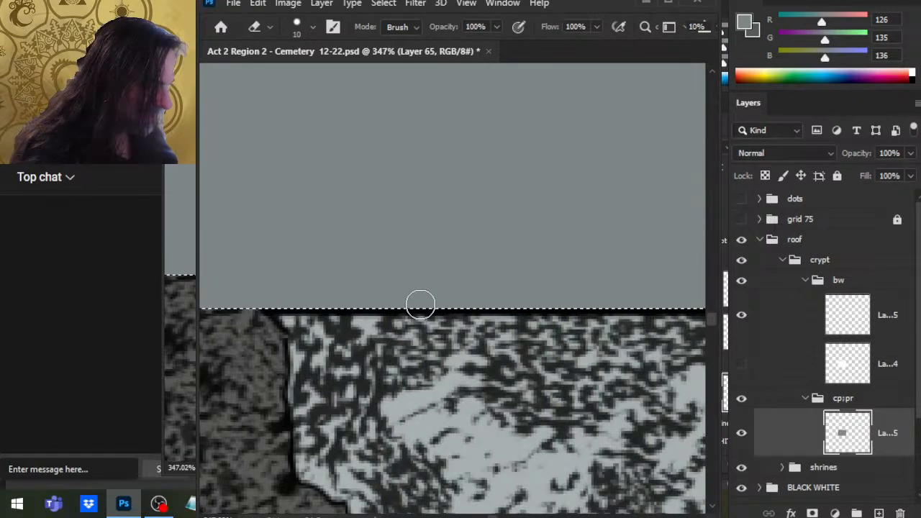
scroll(421, 303, right, 10)
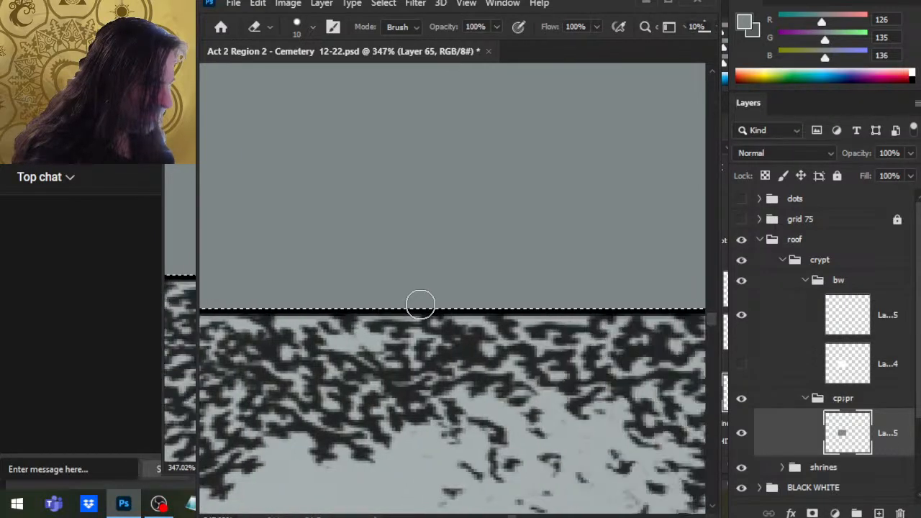
scroll(420, 303, right, 10)
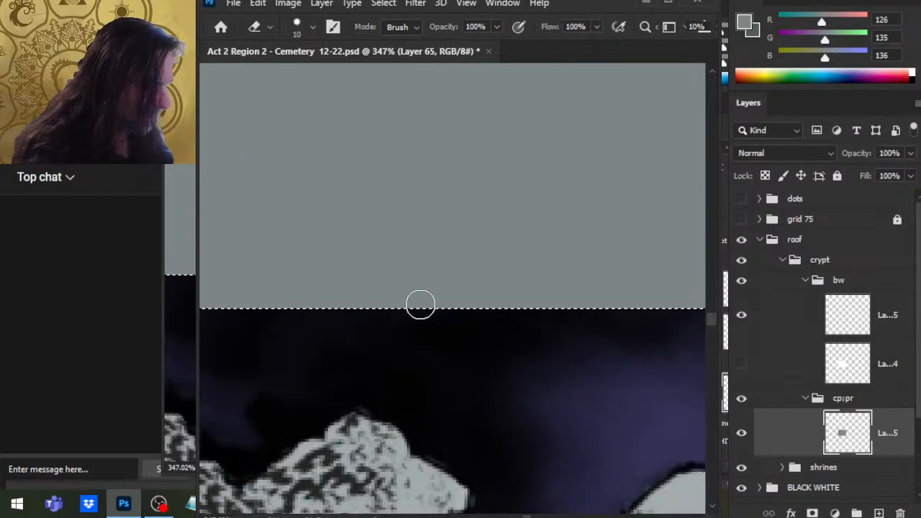
scroll(420, 303, right, 5)
scroll(551, 314, down, 10)
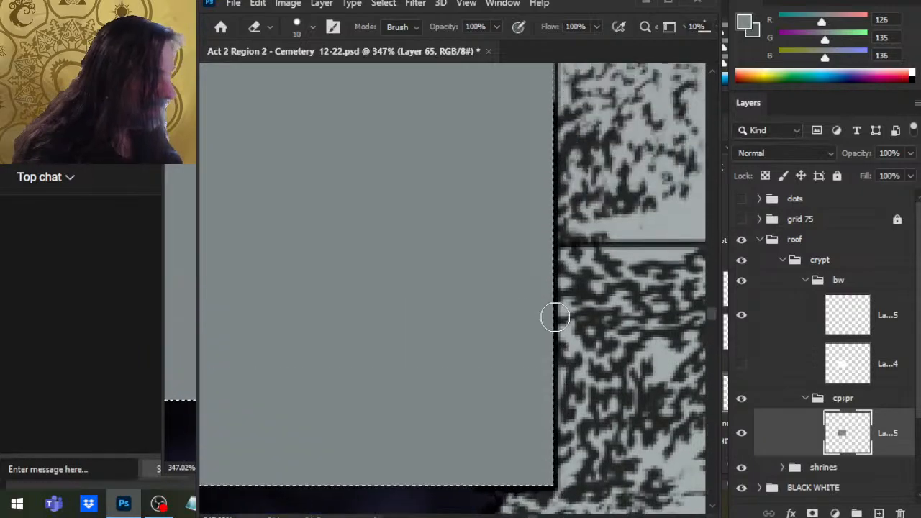
Step: Erase the stray pixels outside the roof's east edge with the 10 px eraser, northward to the northeast corner
mouse_move(623, 201)
mouse_down()
mouse_move(603, 323)
mouse_move(590, 91)
mouse_up()
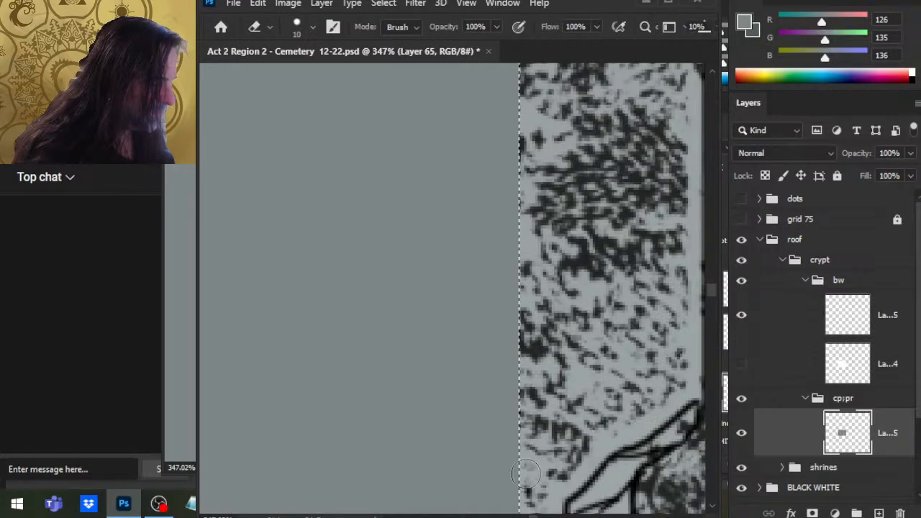
scroll(528, 477, up, 10)
drag(508, 399, 605, 102)
scroll(592, 367, down, 4)
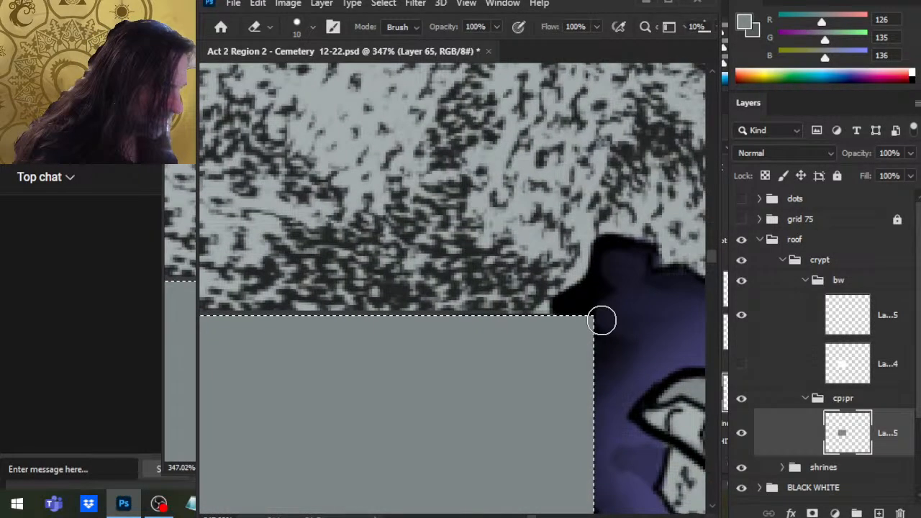
scroll(601, 320, right, 5)
Step: Try filling the roof area on the colour layer with white sampled from the bw roof fill
key(z)
scroll(552, 389, down, 10)
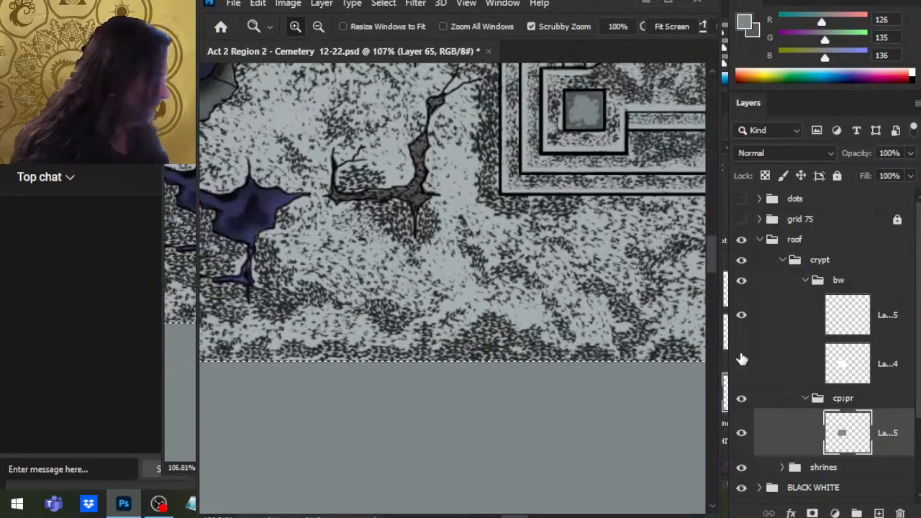
click(741, 367)
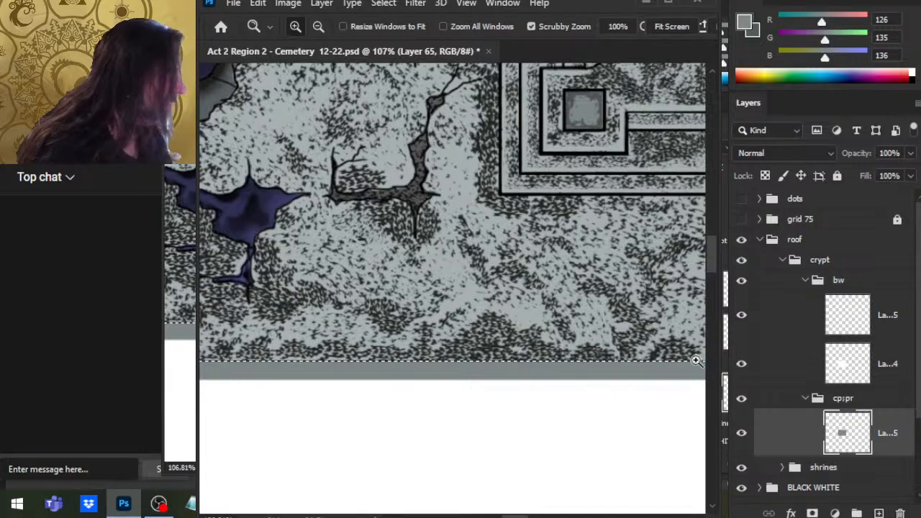
key(b)
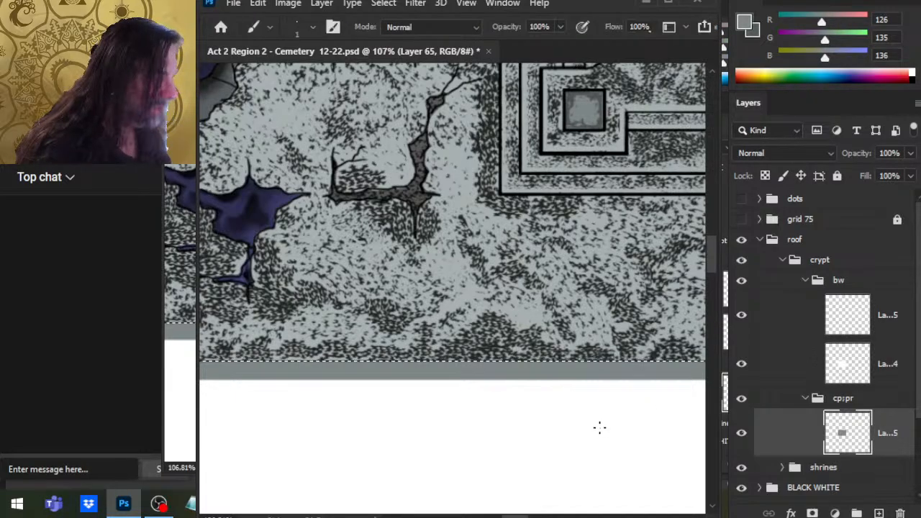
alt+click(602, 434)
key(g)
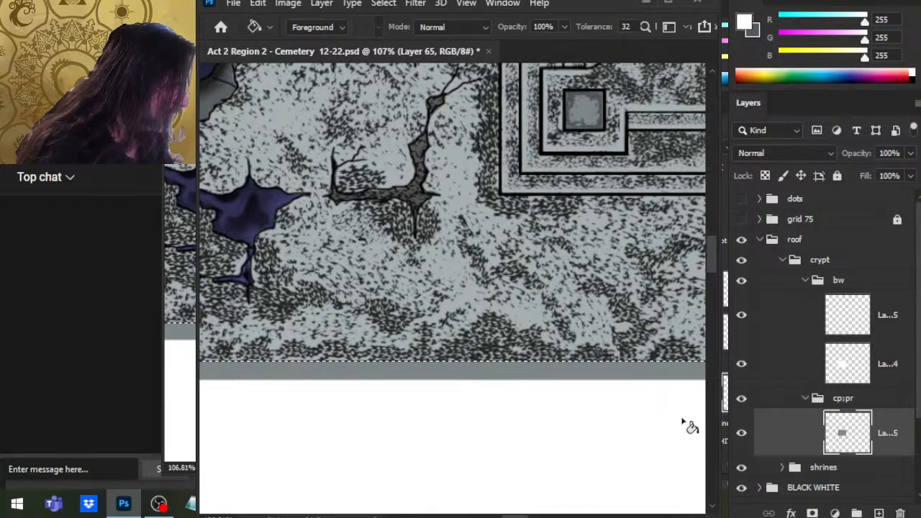
key(l)
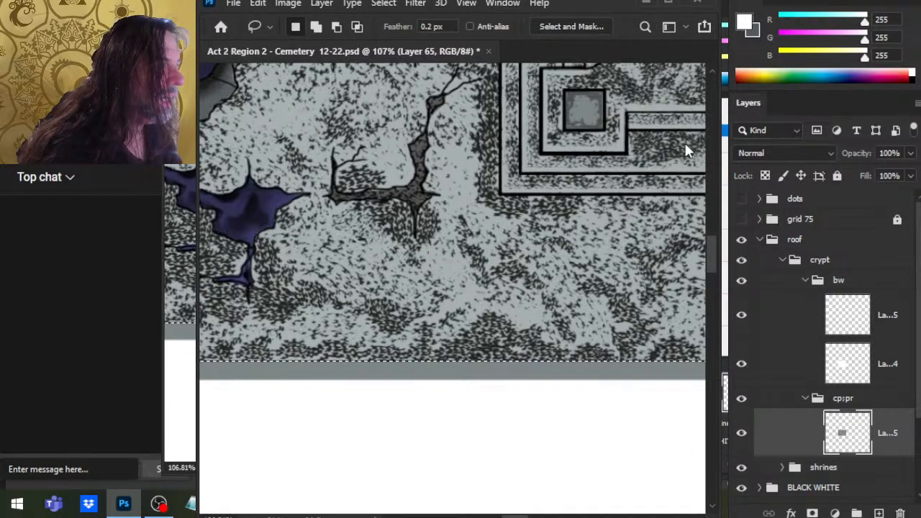
key(g)
click(551, 375)
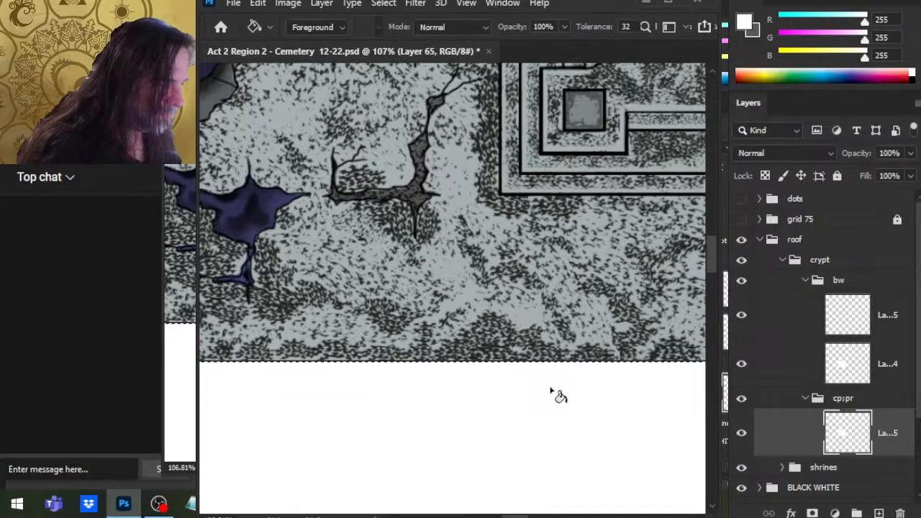
Step: Try copying the selected white fill to a new layer, and undo both the copy and the fill
key(z)
drag(566, 420, 508, 411)
scroll(508, 411, down, 5)
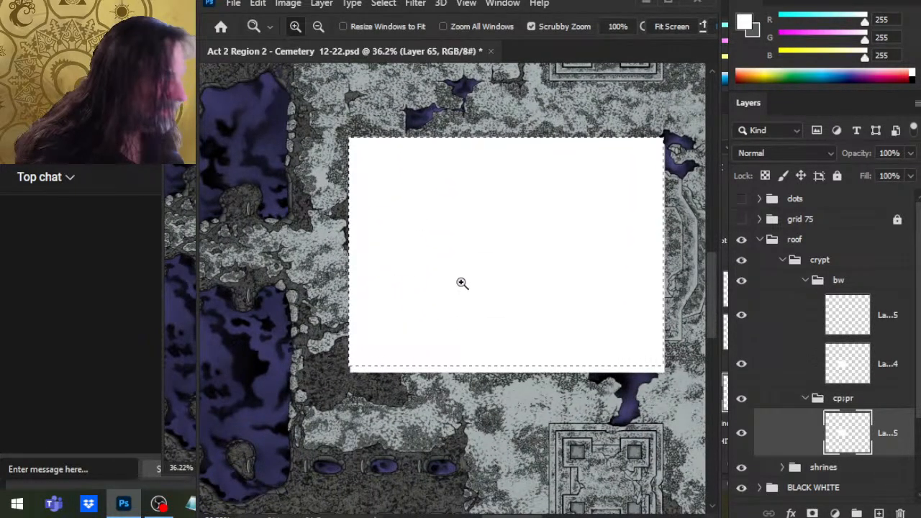
drag(372, 386, 401, 386)
key(l)
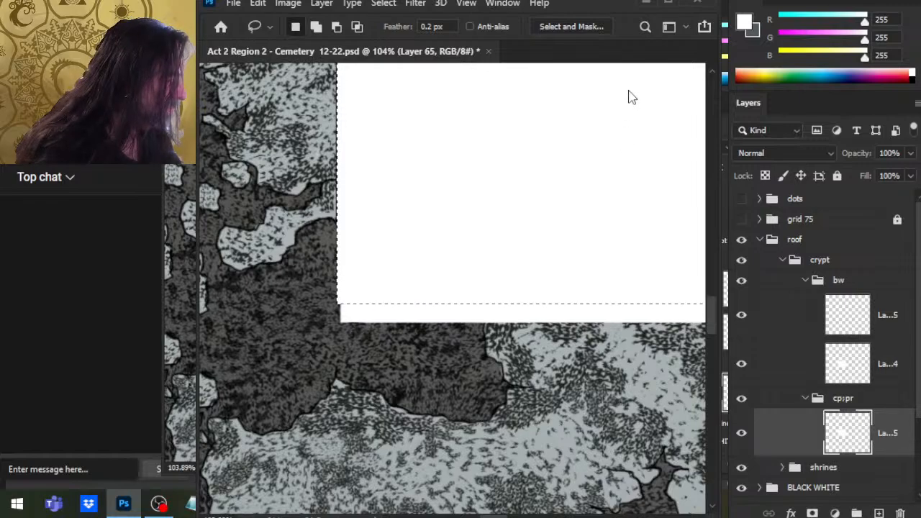
key(ctrl+j)
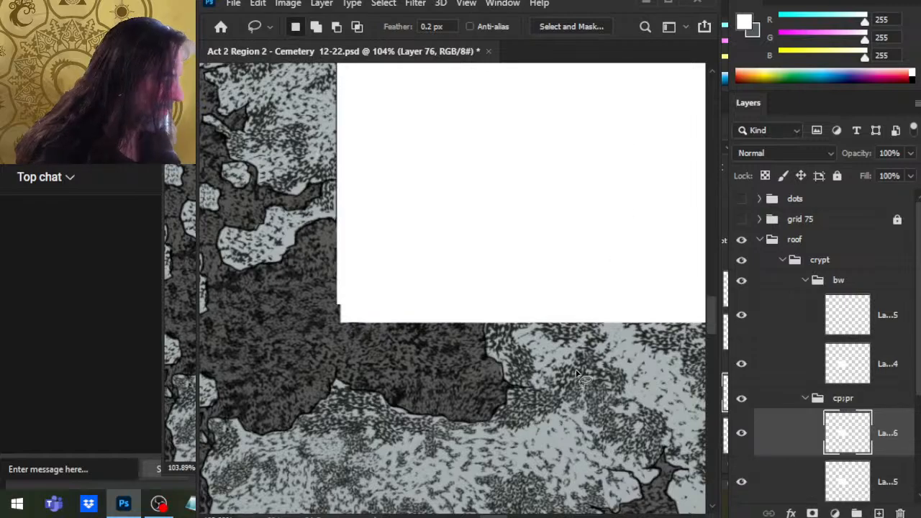
key(ctrl+z)
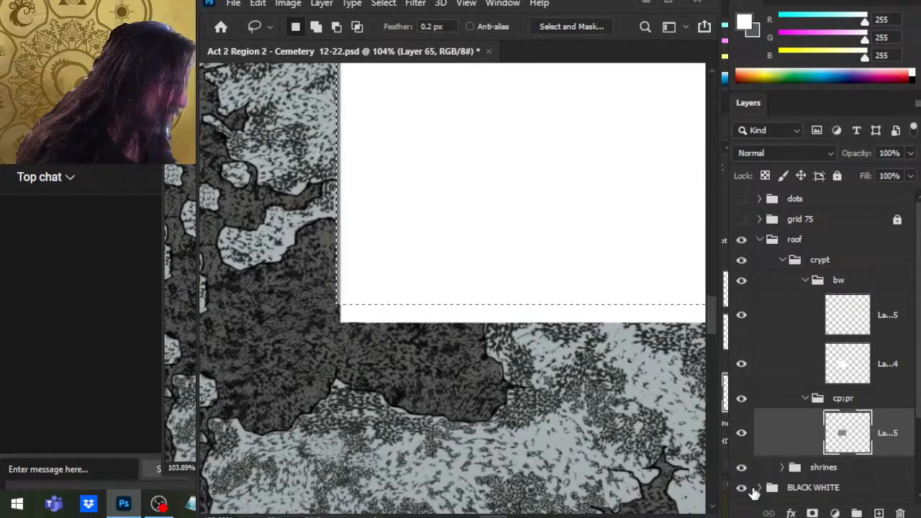
Step: Hide the two bw roof layers, check the restored white copy's visibility, and revert the colour layer to its grey fill
click(741, 365)
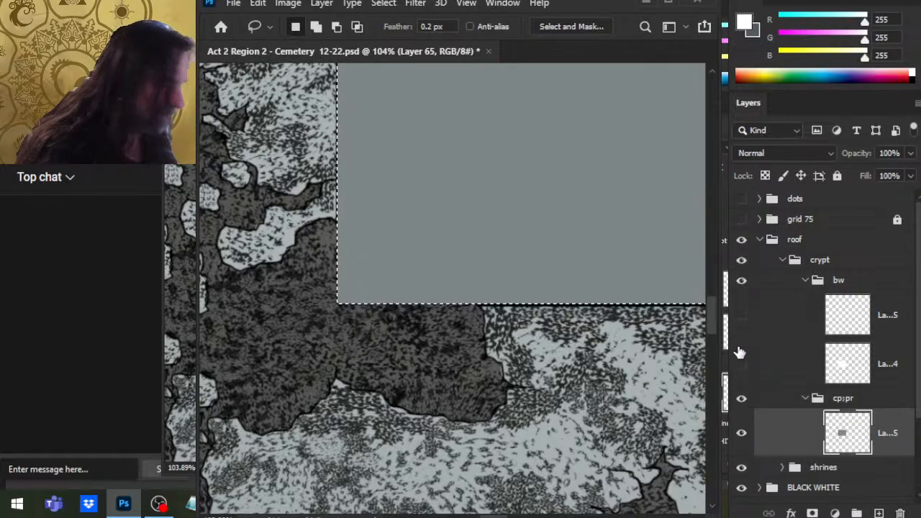
key(ctrl+j)
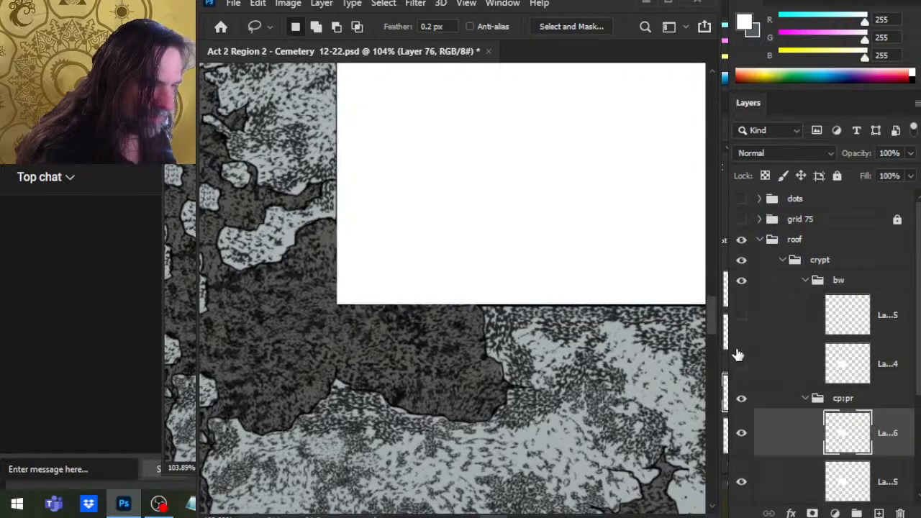
click(739, 435)
click(745, 436)
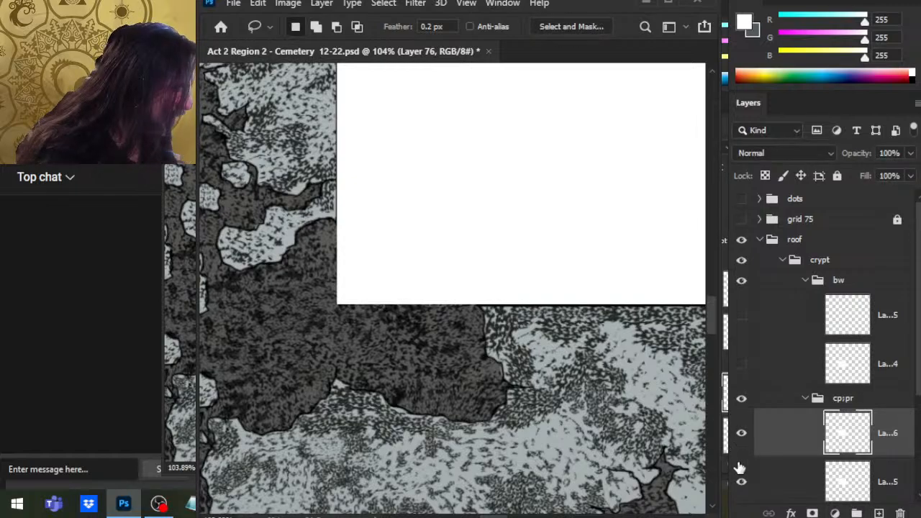
key(ctrl+e)
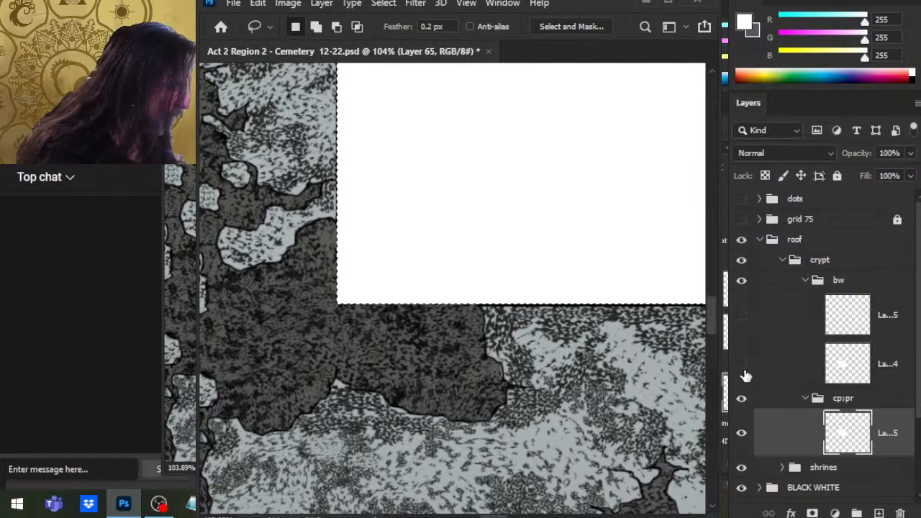
key(ctrl+BackSpace)
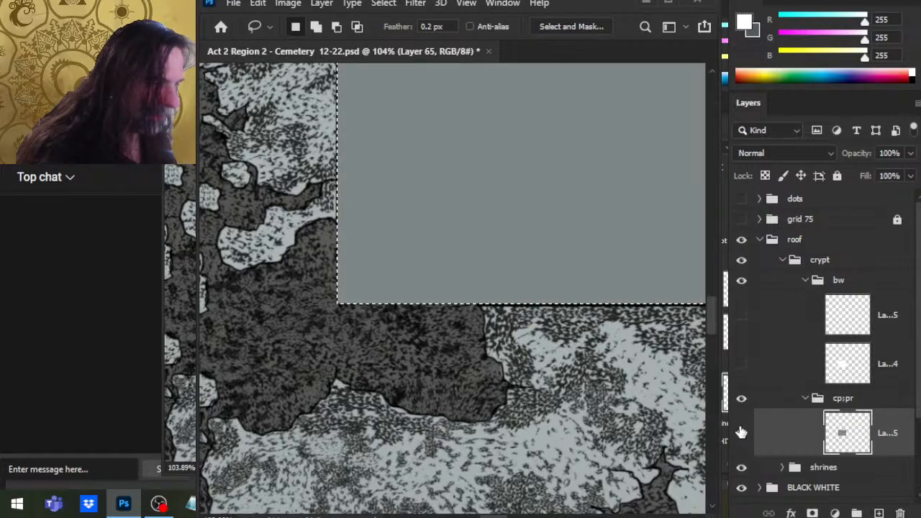
Step: Show and select the white fill layer in the bw folder, and undo a test brush stroke on it
click(742, 363)
click(769, 383)
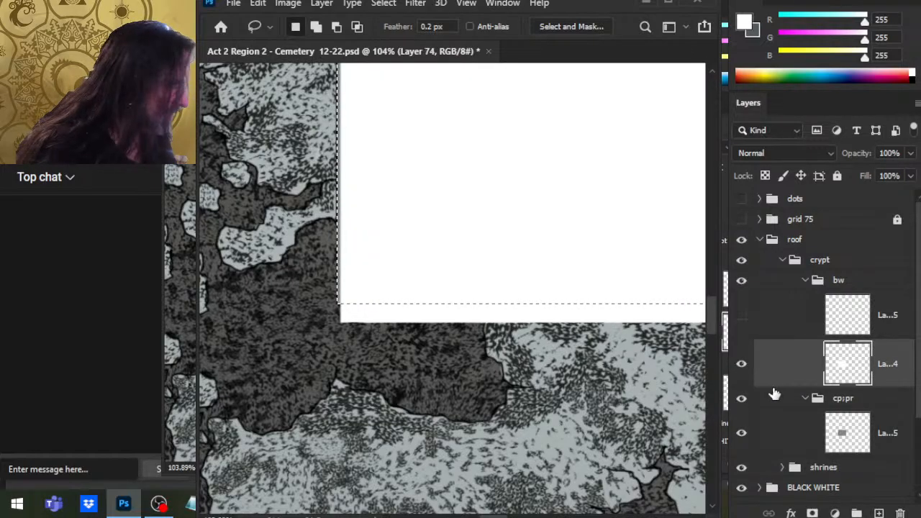
key(b)
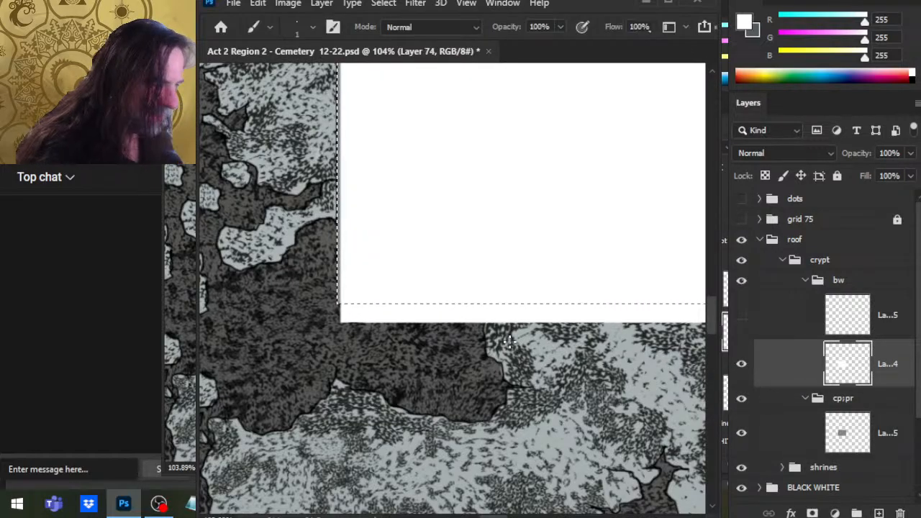
key(x)
drag(500, 246, 518, 232)
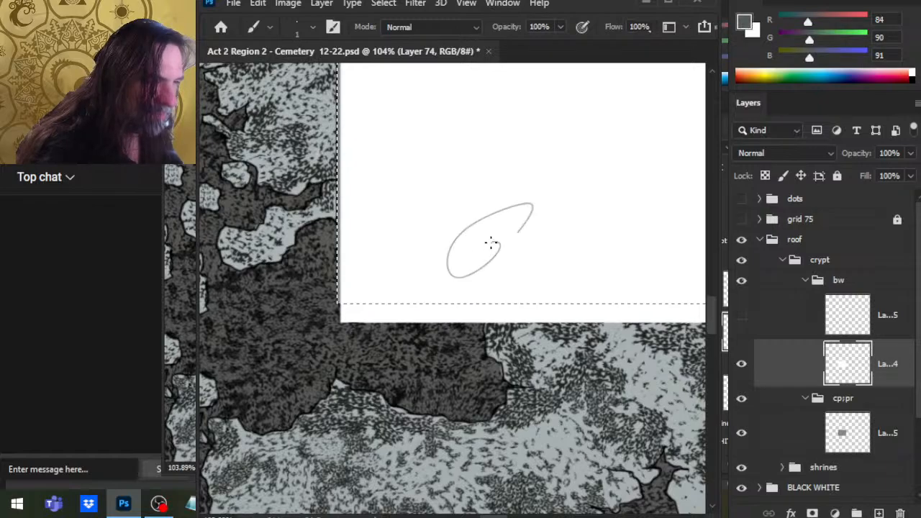
key(ctrl+z)
Step: Compare the bw white fill's extent with the colour fill at the roof's southwest and southeast corners by toggling the bw layer's visibility
key(g)
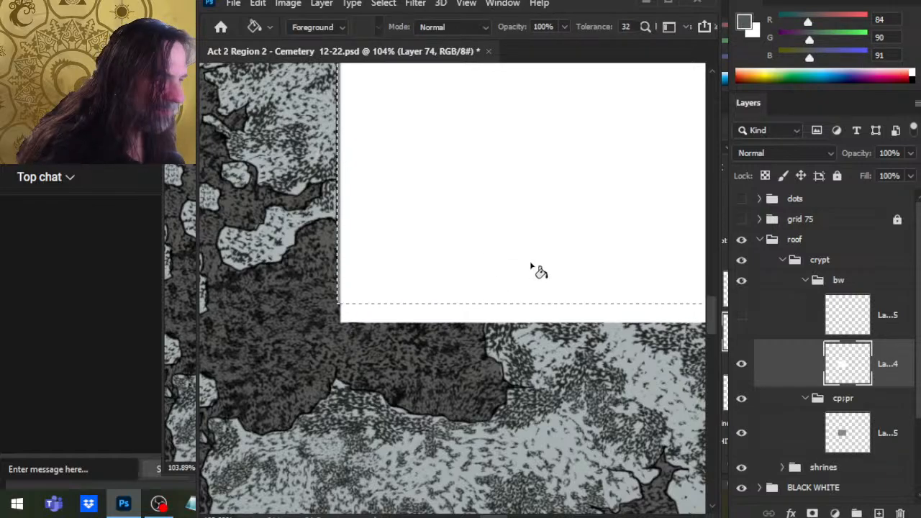
key(x)
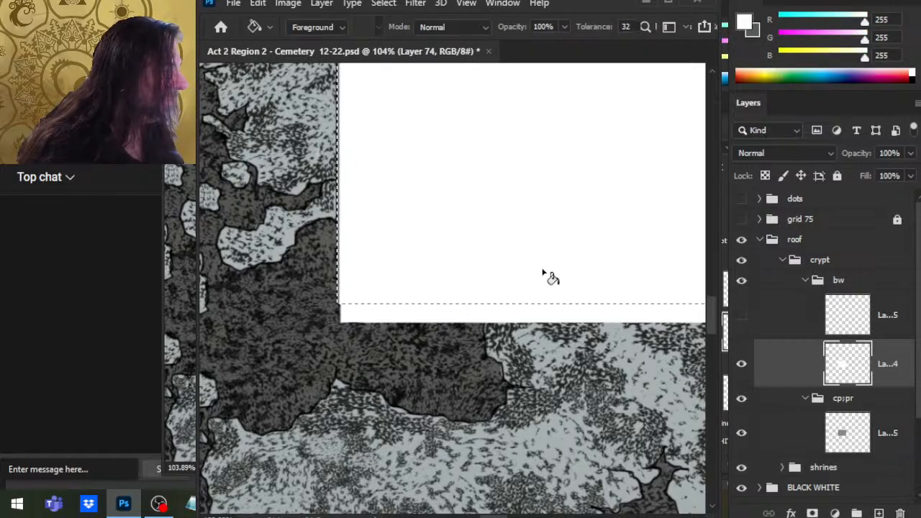
key(l)
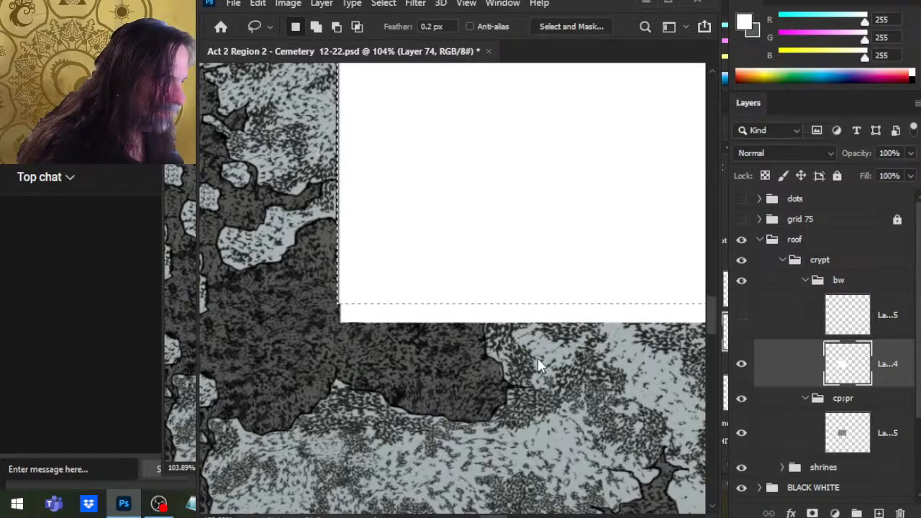
key(e)
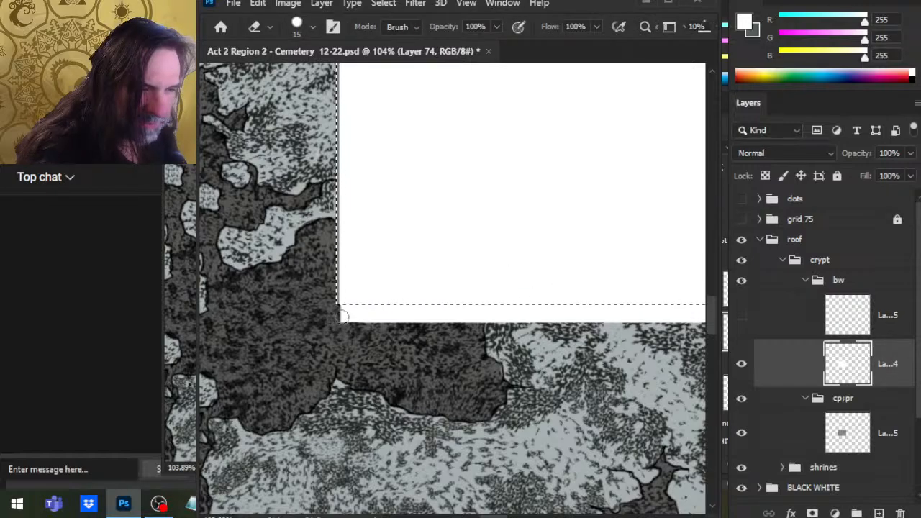
key(z)
mouse_move(421, 303)
mouse_down()
mouse_move(430, 304)
mouse_move(380, 297)
mouse_up()
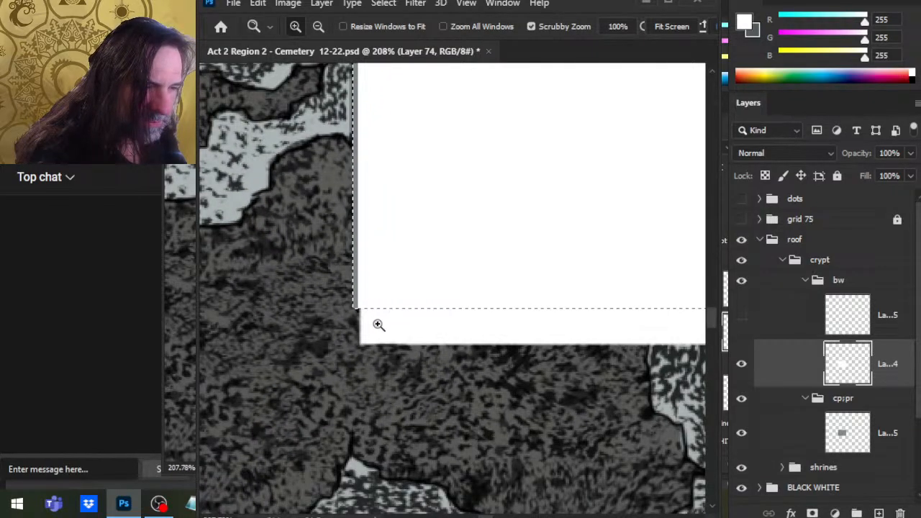
drag(624, 336, 571, 407)
click(742, 365)
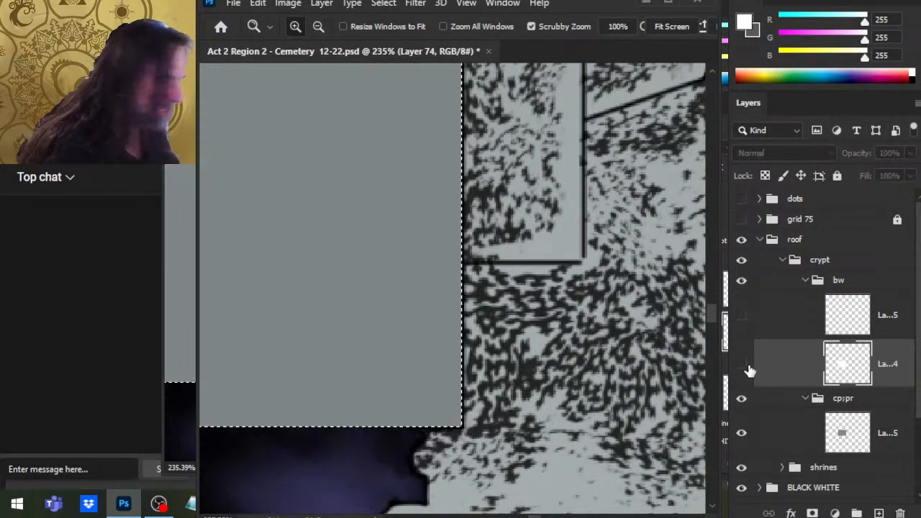
drag(478, 415, 606, 333)
click(742, 365)
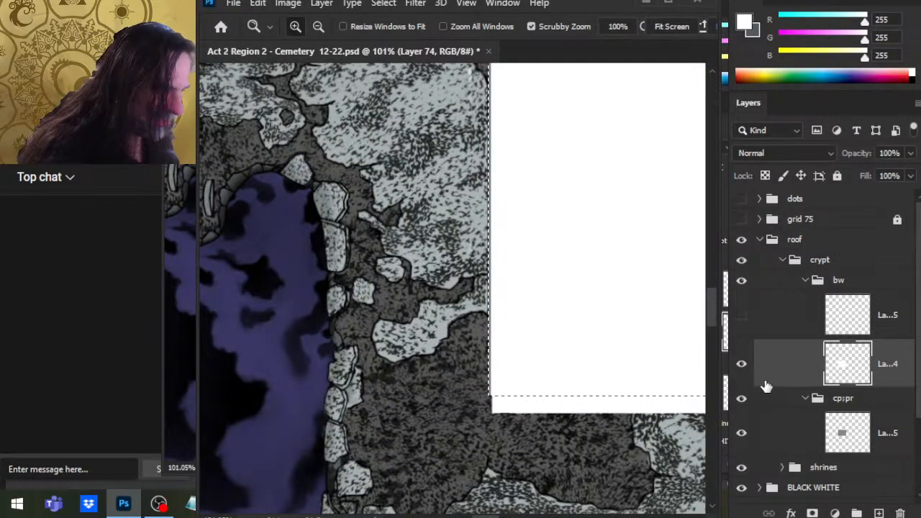
Step: Erase the white bw fill extending beyond the roof's south edge with a 45 px eraser, eastward to the southeast corner
key(b)
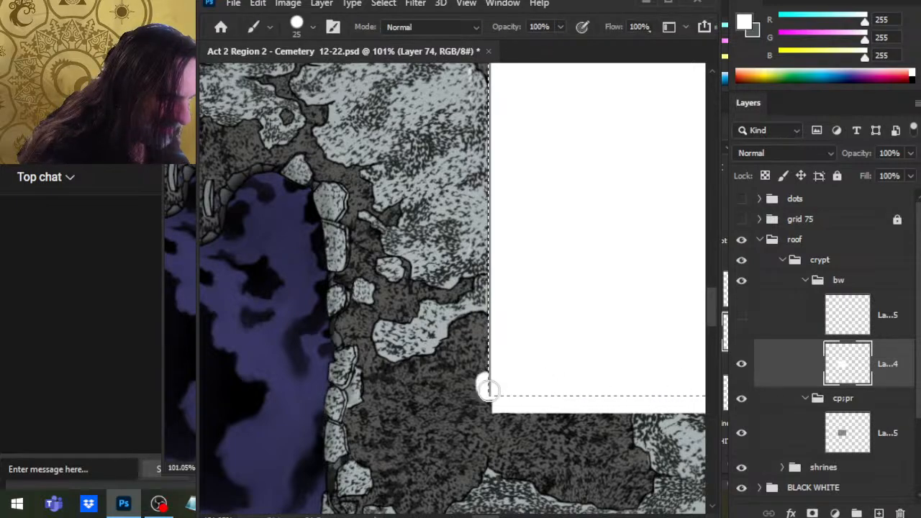
key(e)
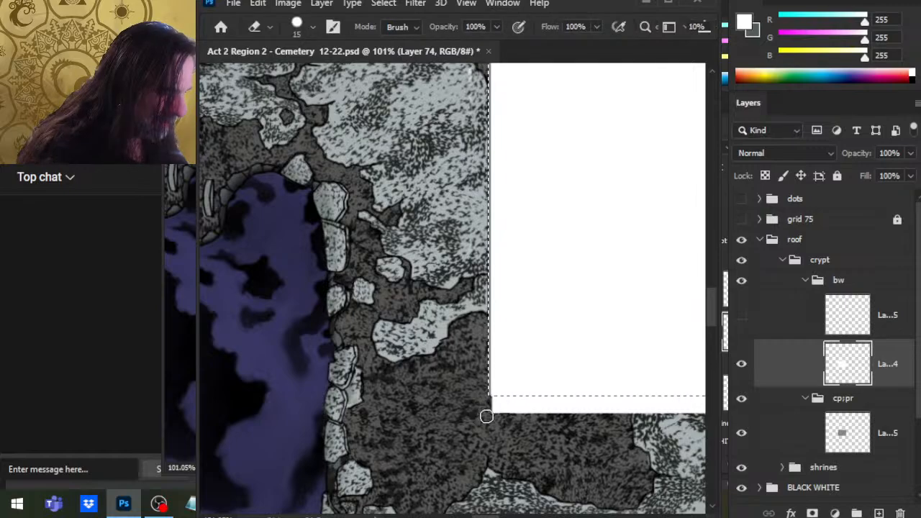
key(bracketright)
key(bracketright)
key(bracketright)
key(bracketright)
key(bracketright)
scroll(480, 403, right, 10)
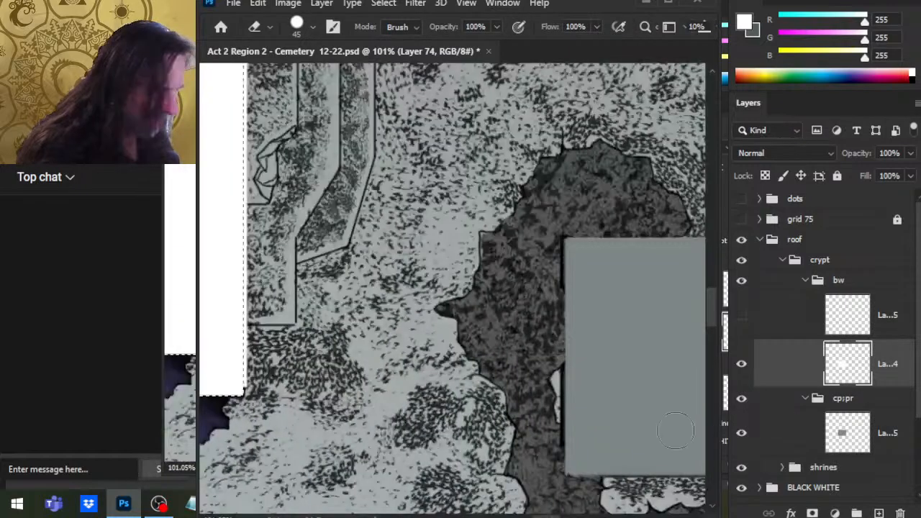
scroll(261, 416, down, 5)
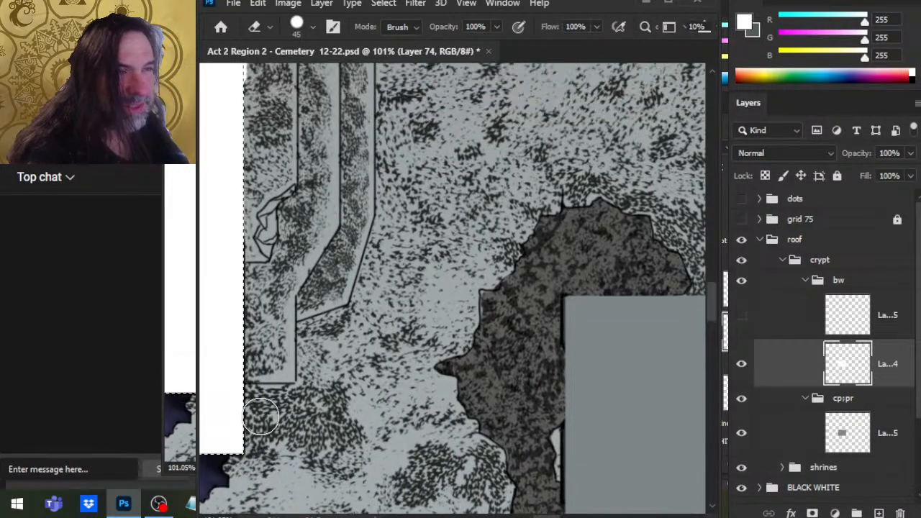
Step: Paint white over the uncovered strips along the roof's west and north edges on the bw fill layer with a 35 px brush
scroll(261, 416, up, 3)
scroll(287, 308, left, 8)
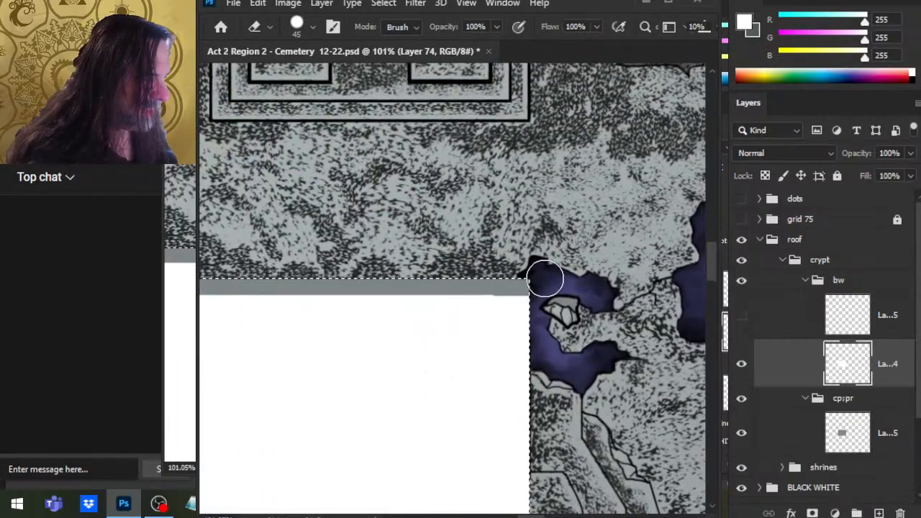
scroll(545, 277, right, 8)
scroll(442, 360, down, 2)
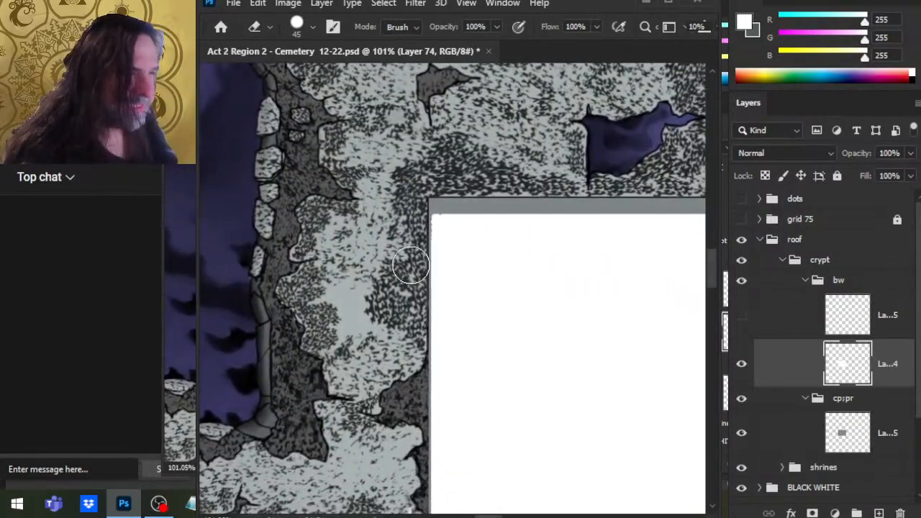
scroll(434, 207, down, 4)
scroll(479, 251, down, 4)
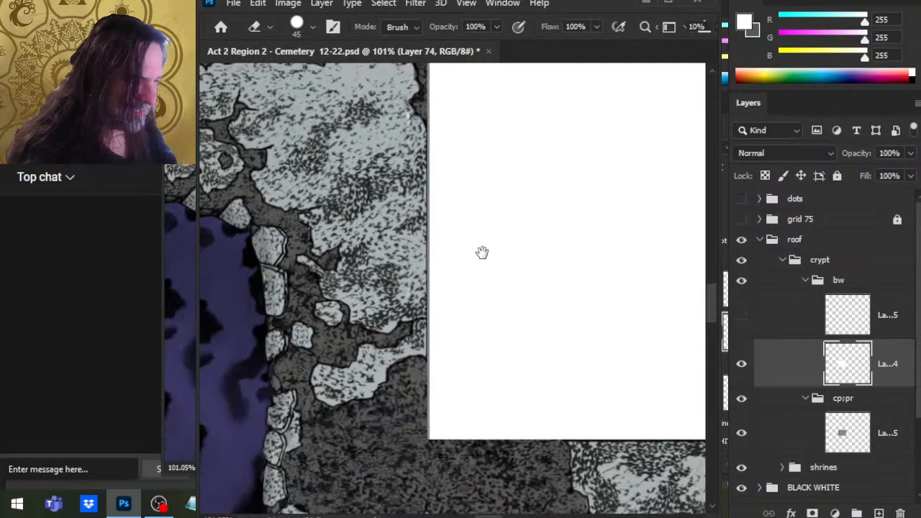
scroll(416, 145, down, 2)
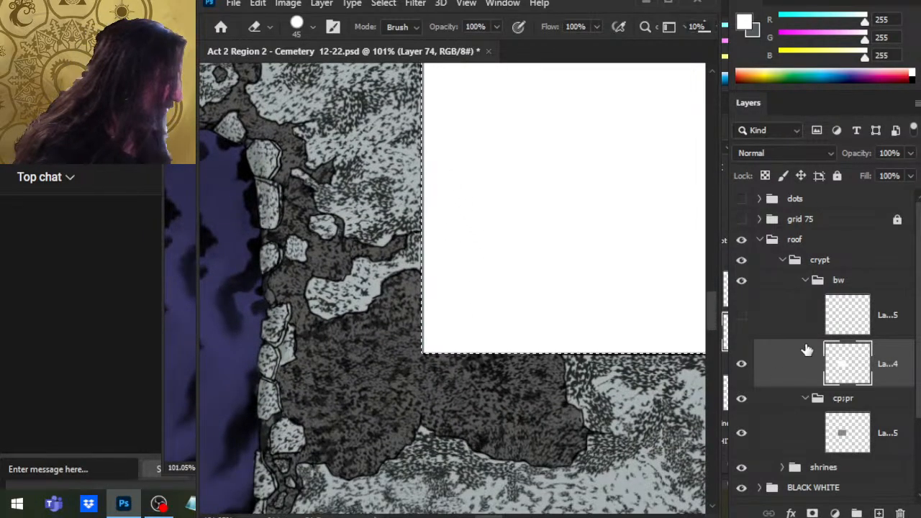
key(l)
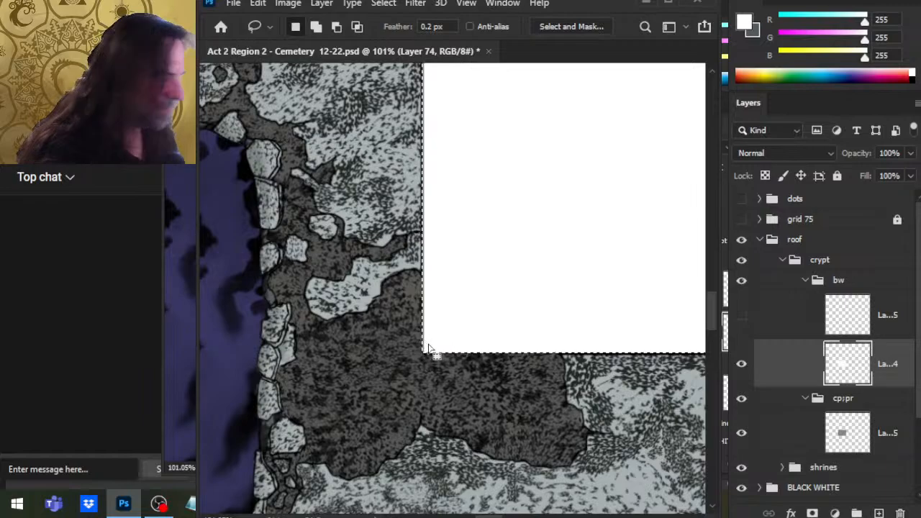
key(b)
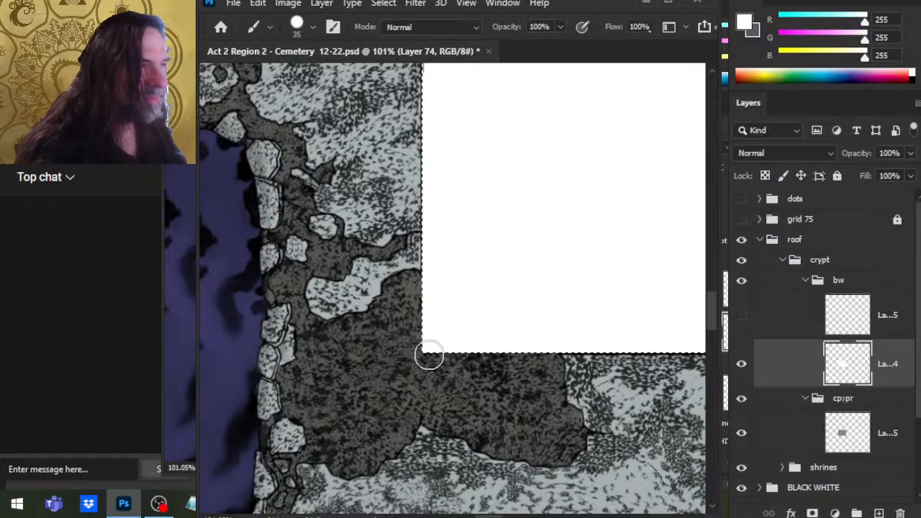
scroll(429, 355, up, 10)
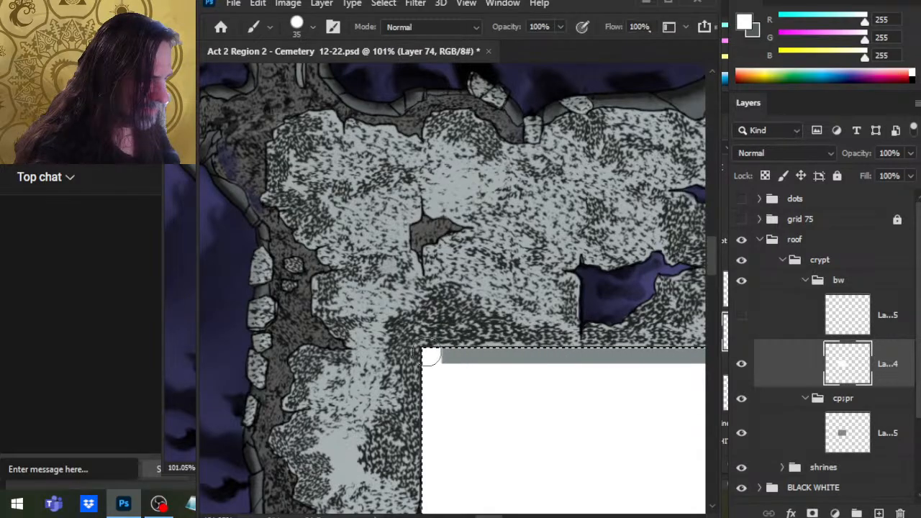
mouse_move(455, 357)
mouse_down()
mouse_move(422, 354)
mouse_move(388, 458)
mouse_move(289, 380)
mouse_up()
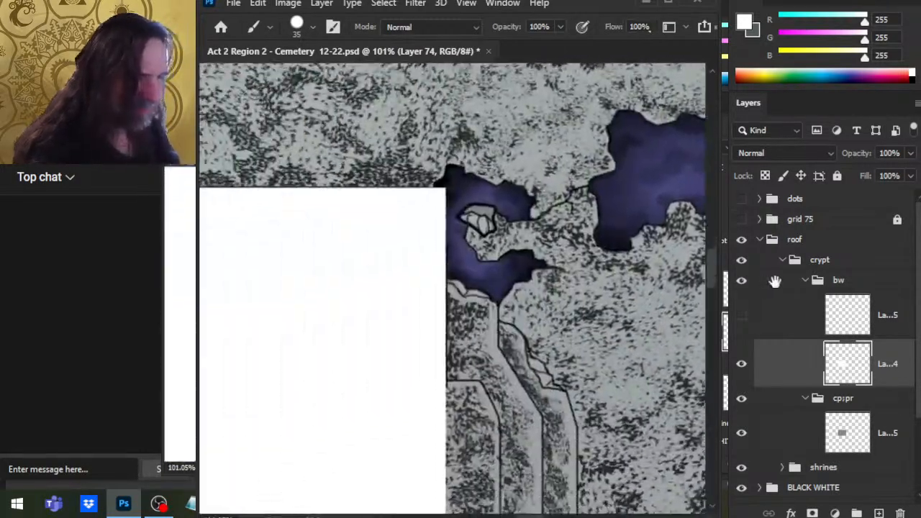
Step: Paint white down the roof's east edge and along its south edge back to the southwest corner
scroll(444, 193, down, 2)
scroll(445, 192, down, 15)
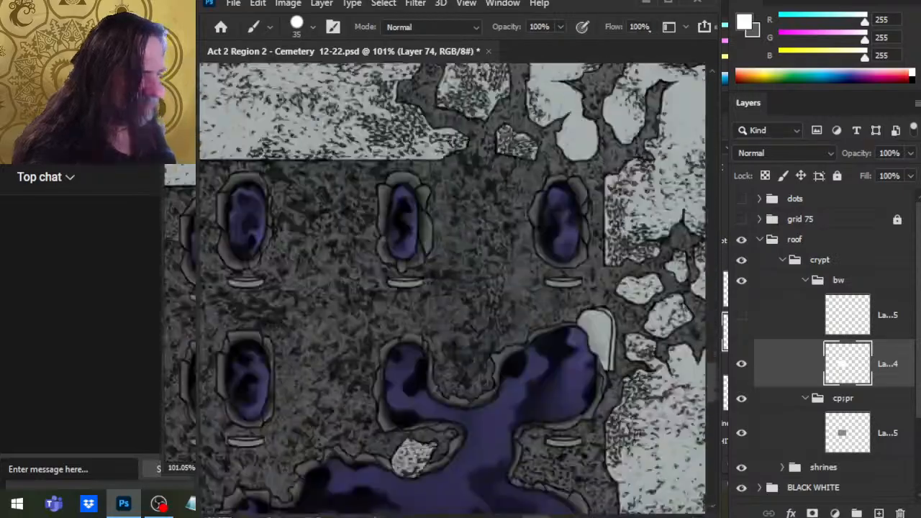
drag(445, 191, 533, 387)
mouse_move(366, 79)
mouse_down()
mouse_move(571, 467)
mouse_move(435, 511)
mouse_up()
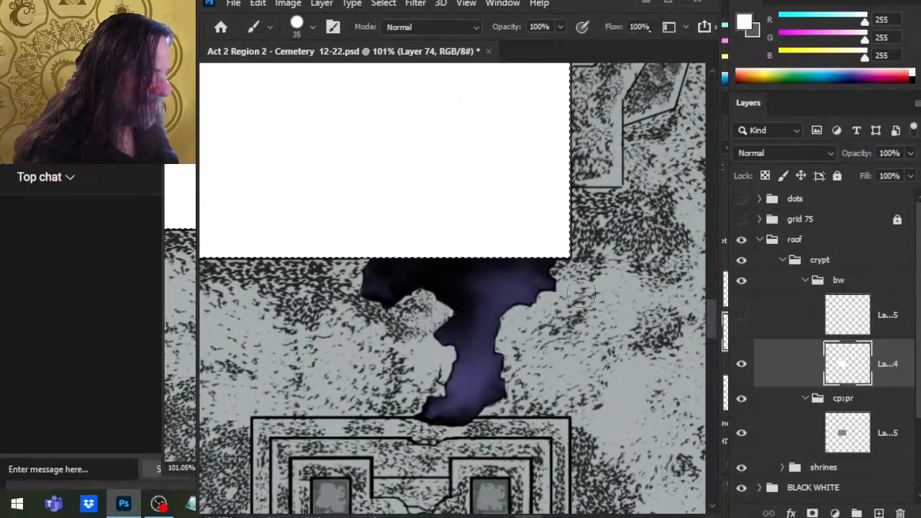
drag(564, 247, 44, 266)
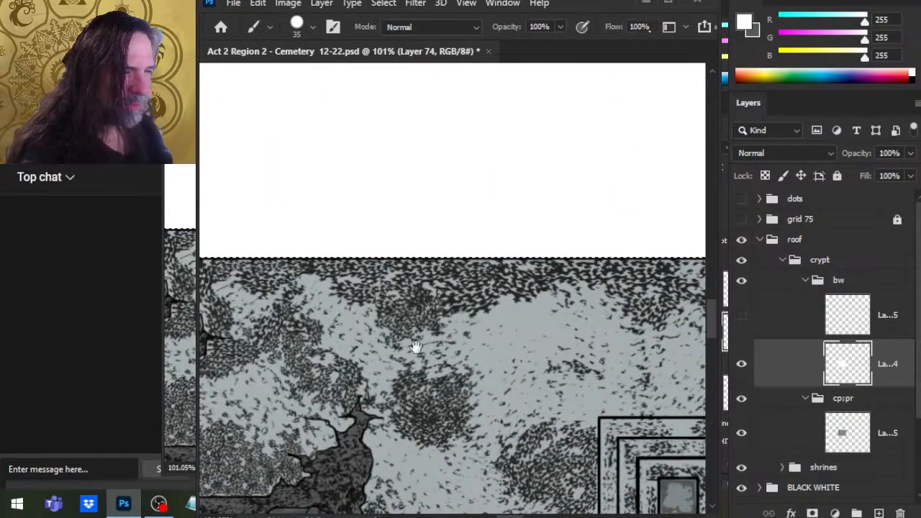
drag(411, 350, 634, 424)
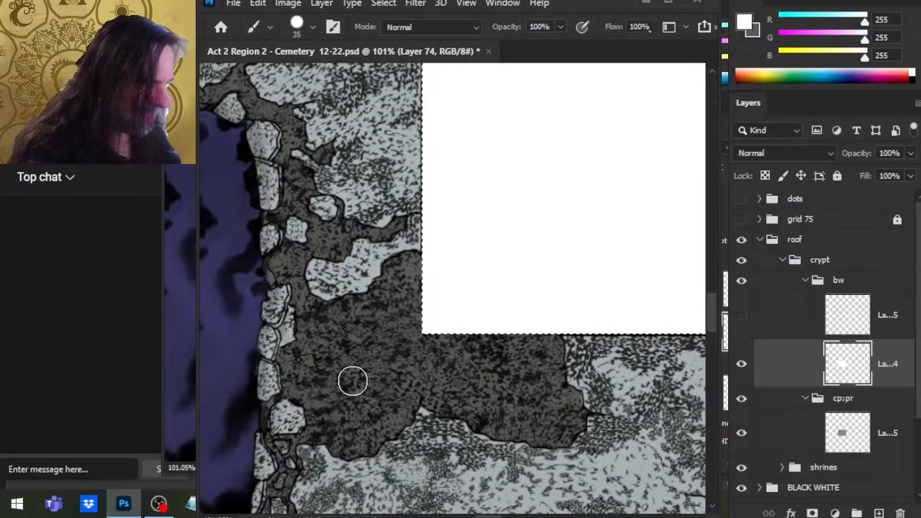
Step: Compare the whole bw white fill with the grey colour fill by toggling the white layer's visibility
scroll(357, 396, right, 5)
key(e)
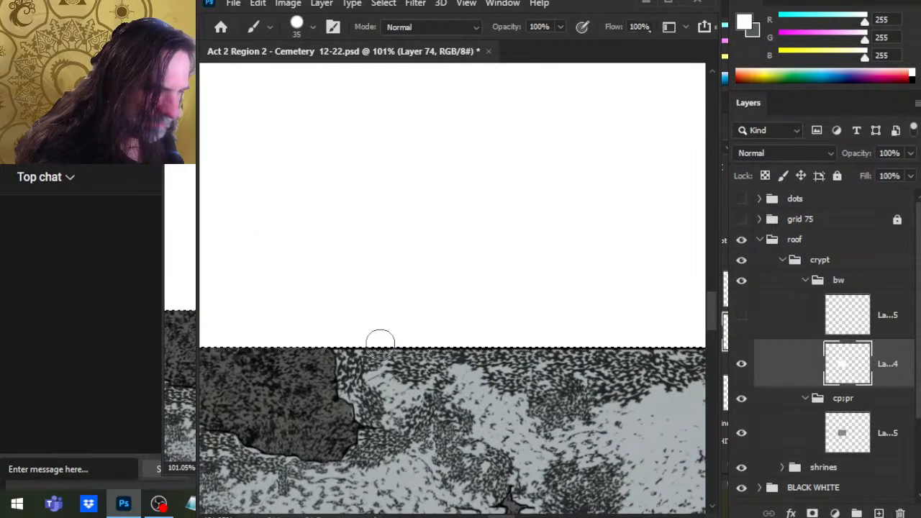
scroll(380, 339, right, 5)
key(l)
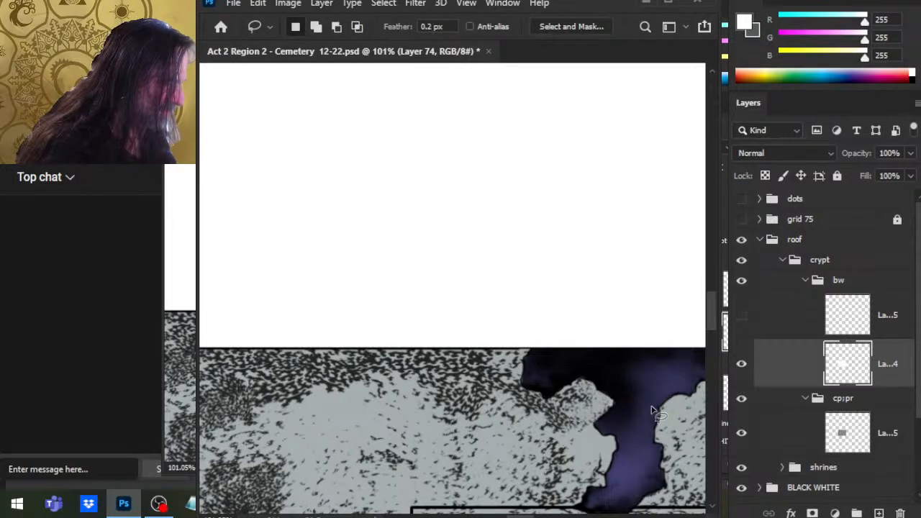
key(z)
drag(629, 436, 528, 381)
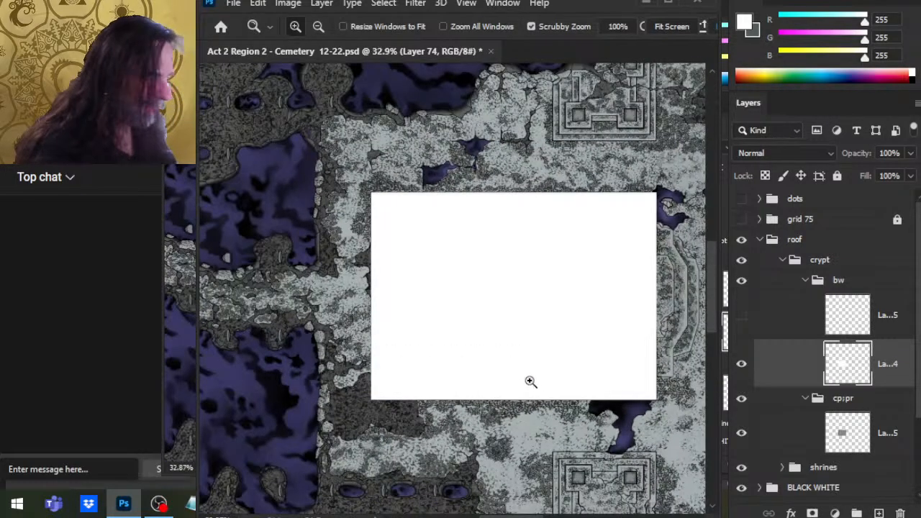
click(741, 364)
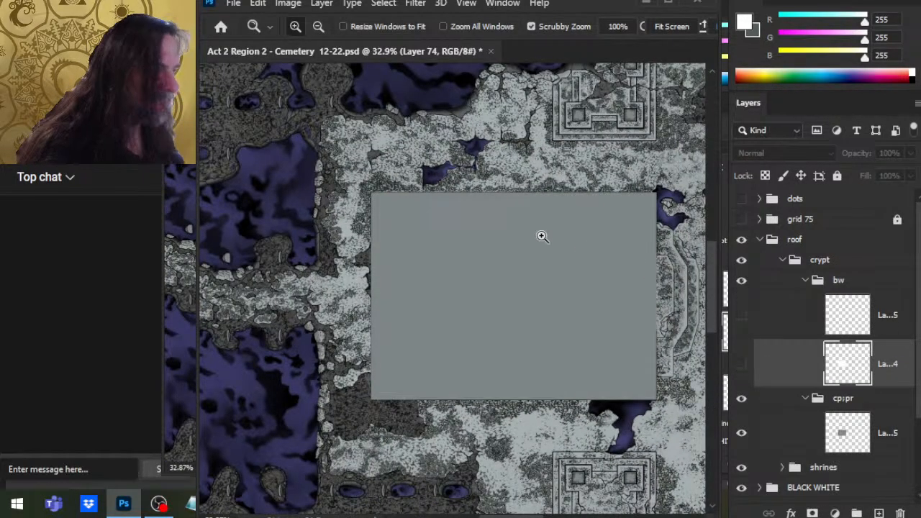
drag(405, 204, 507, 261)
drag(605, 345, 485, 195)
drag(617, 345, 494, 394)
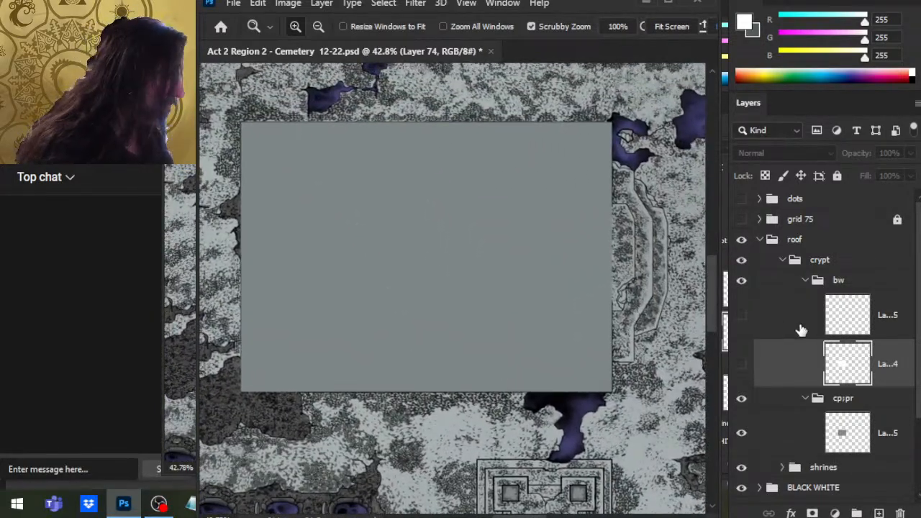
click(742, 365)
click(742, 367)
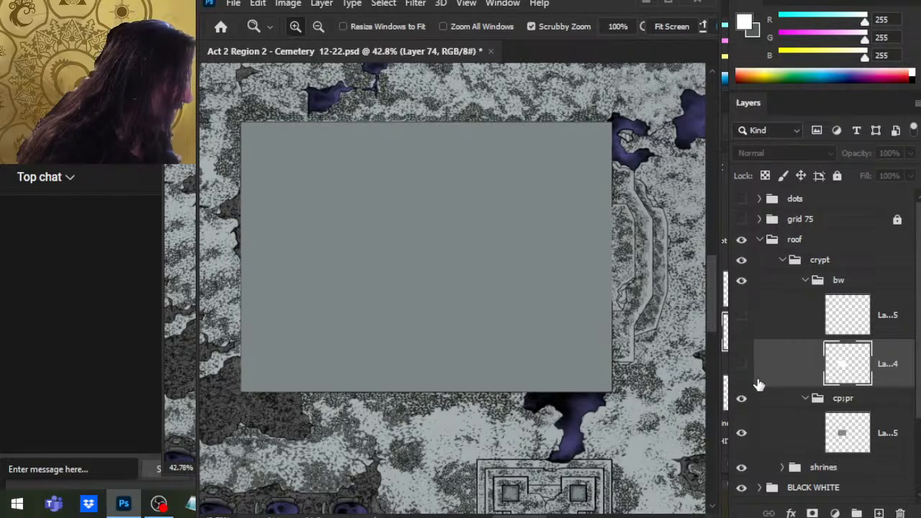
click(741, 366)
Step: Reselect the roof area, then show and select the empty upper layer in the bw folder
key(l)
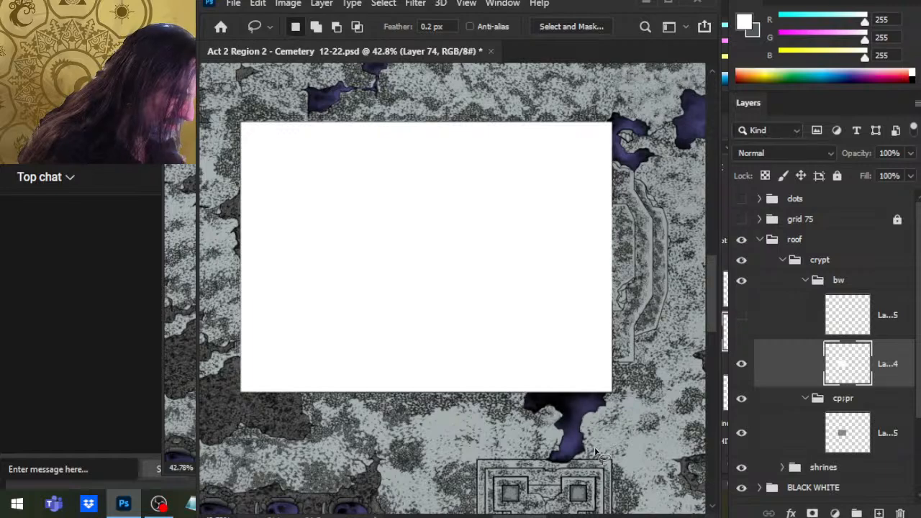
key(ctrl+shift+d)
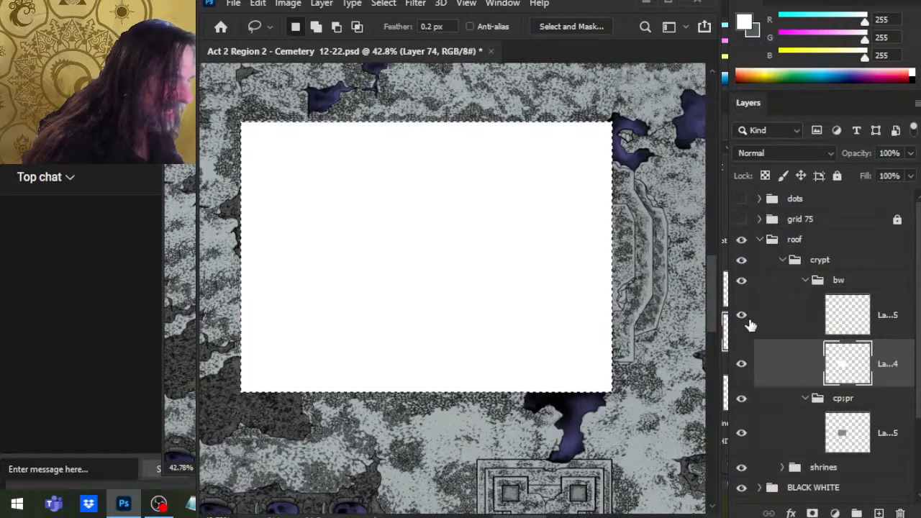
click(775, 325)
drag(325, 249, 453, 365)
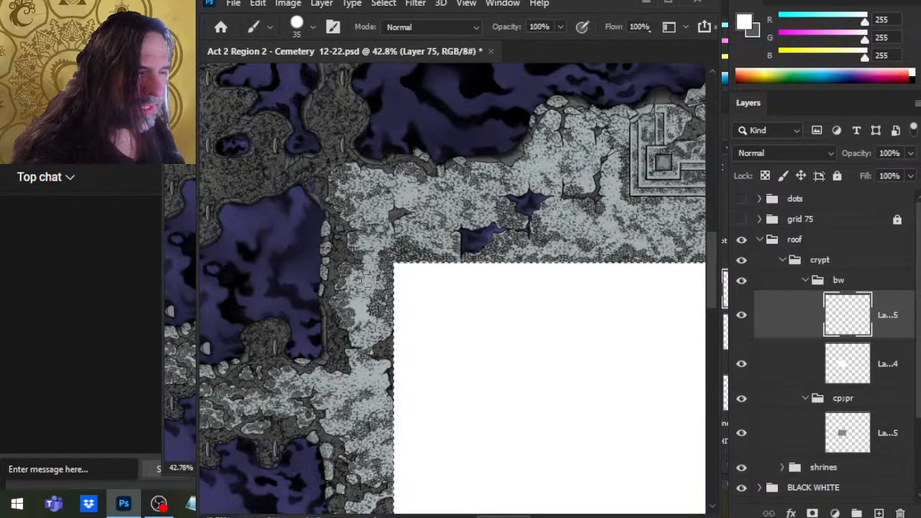
Step: Set the brush to black and its size to 4 px, undoing a test stroke inside the roof's northwest corner
key(b)
click(803, 75)
key(d)
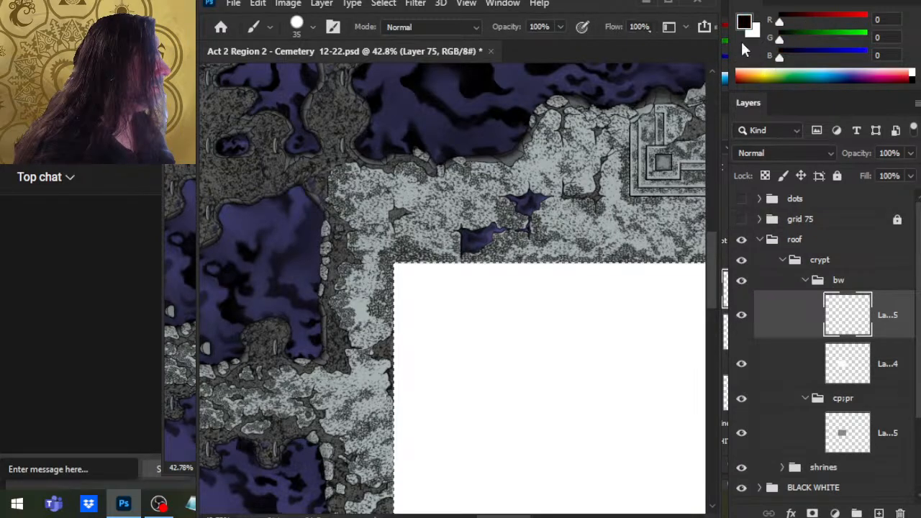
key(z)
drag(402, 259, 527, 270)
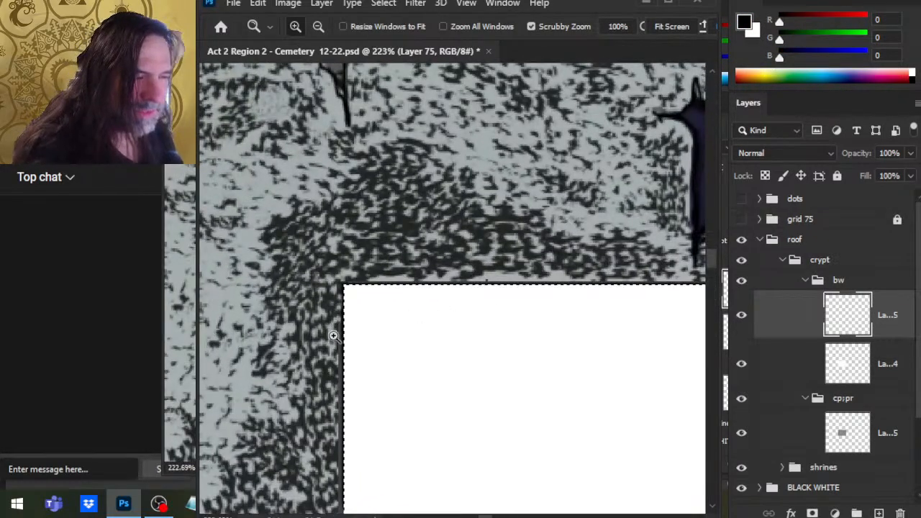
key(b)
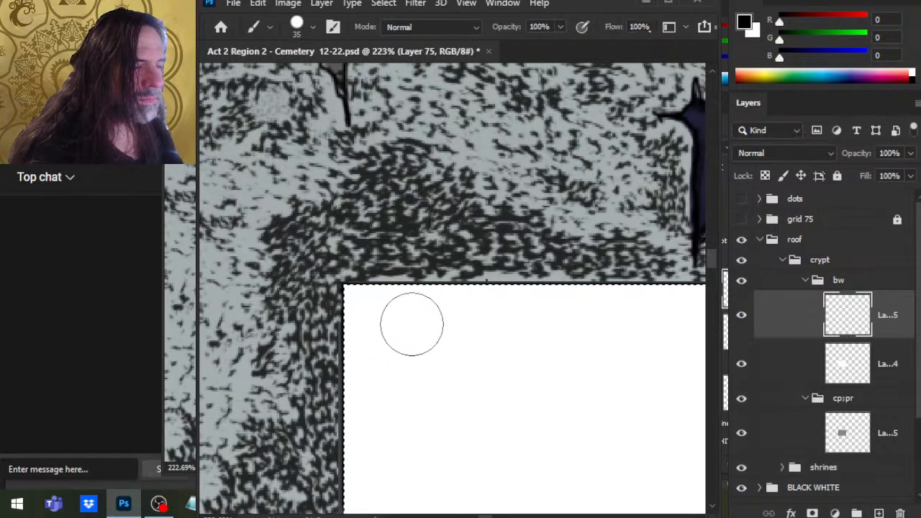
drag(411, 325, 469, 442)
key(ctrl+z)
key(bracketleft)
key(bracketleft)
key(bracketleft)
key(bracketleft)
key(bracketleft)
key(bracketleft)
key(bracketleft)
key(bracketleft)
key(bracketleft)
key(bracketleft)
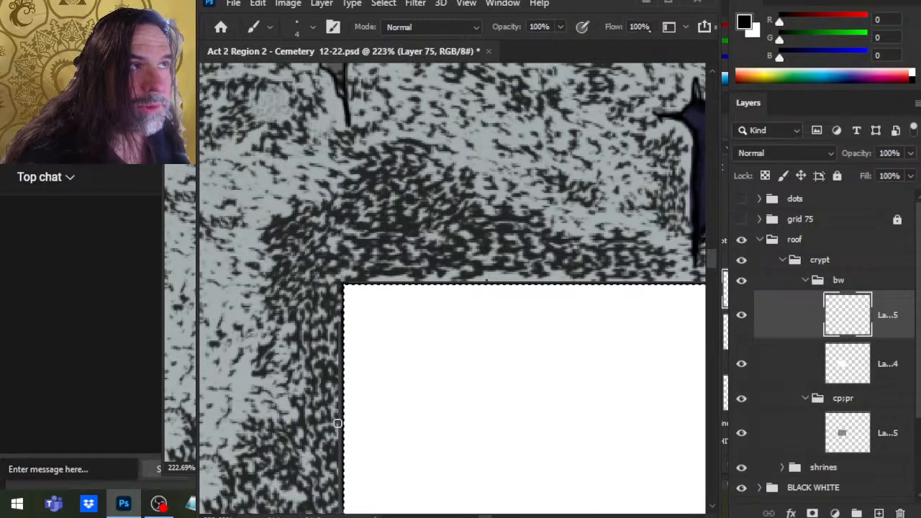
Step: Paint a short black 4 px line from the roof's northwest corner down the inside of its west edge
key(z)
mouse_move(391, 364)
mouse_down()
mouse_move(428, 321)
mouse_move(504, 288)
mouse_up()
key(b)
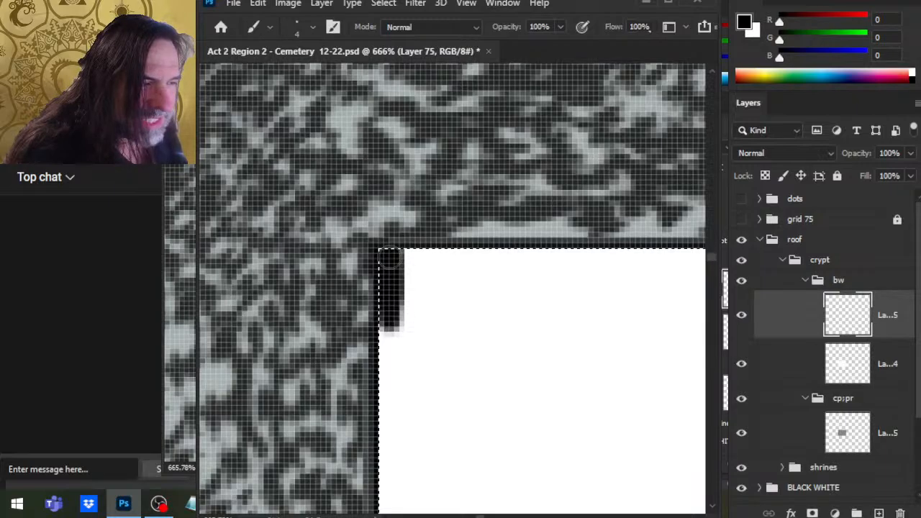
drag(390, 257, 390, 425)
key(l)
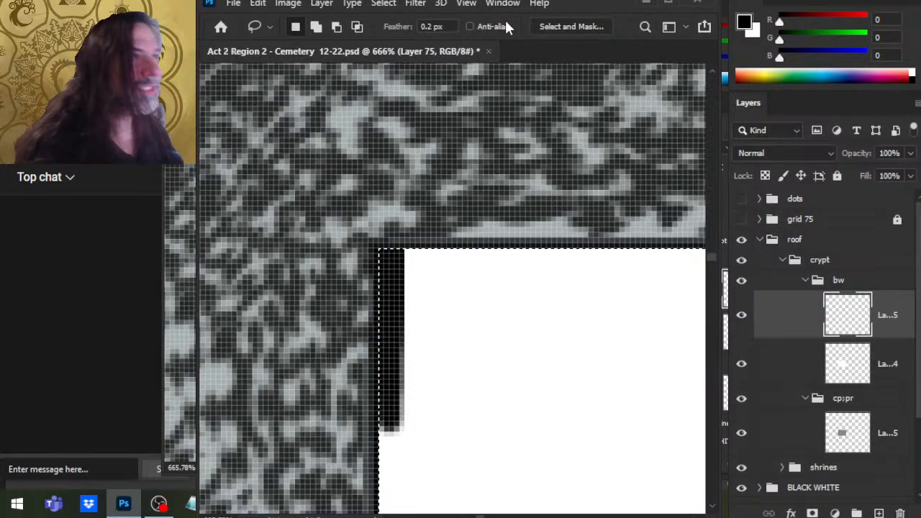
key(b)
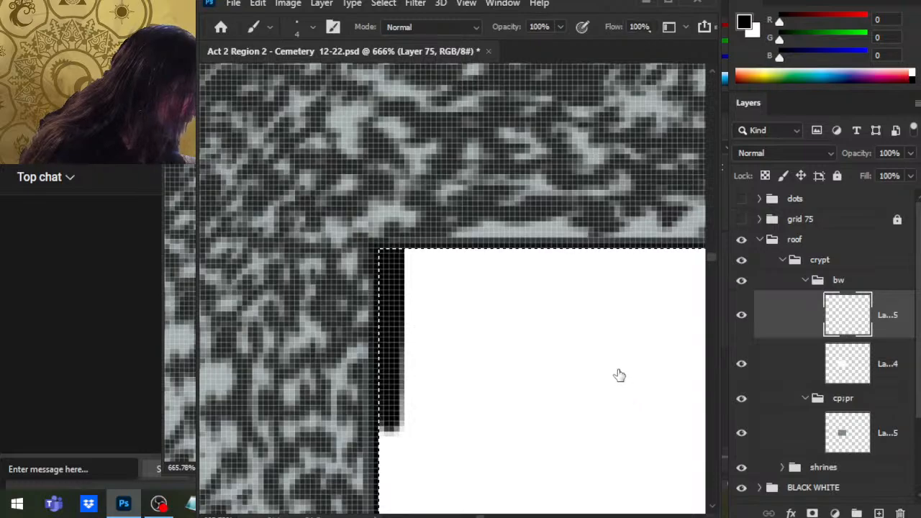
click(449, 371)
key(ctrl+z)
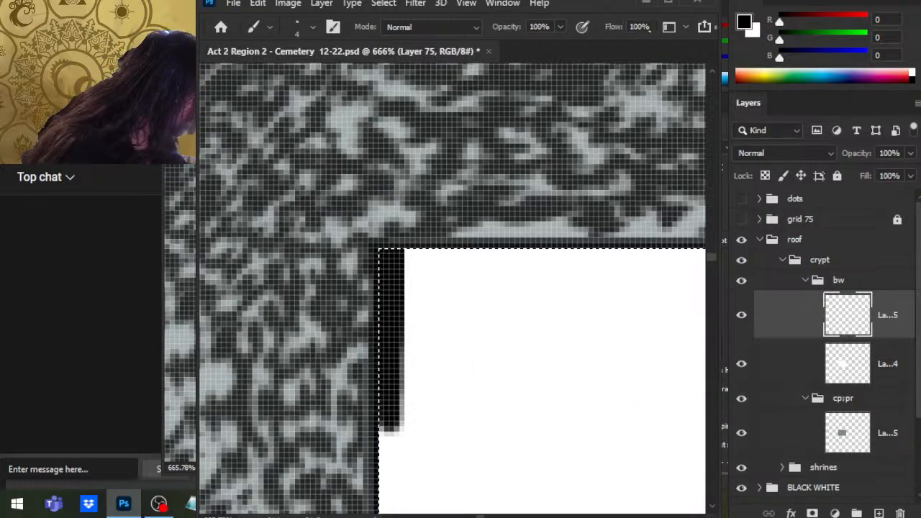
Step: Choose the 241 px square brush, and undo a black fill of the selected roof area
scroll(724, 417, down, 5)
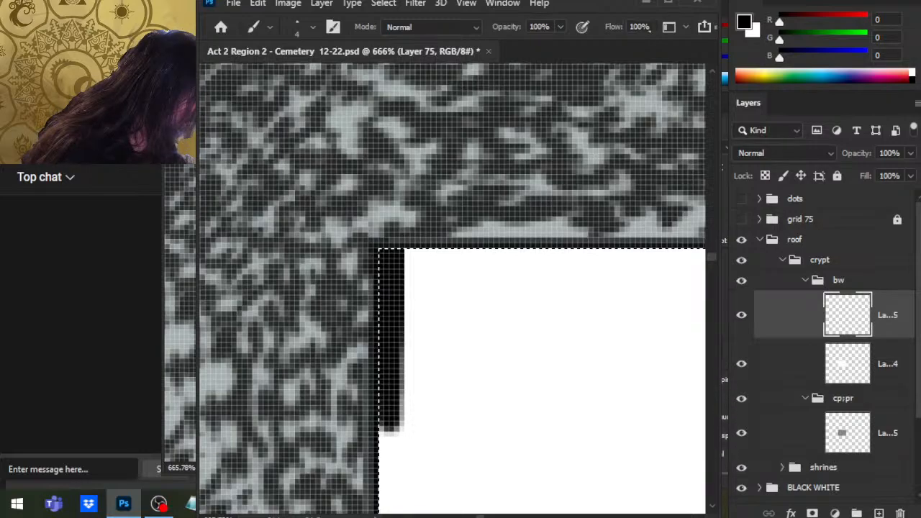
click(717, 457)
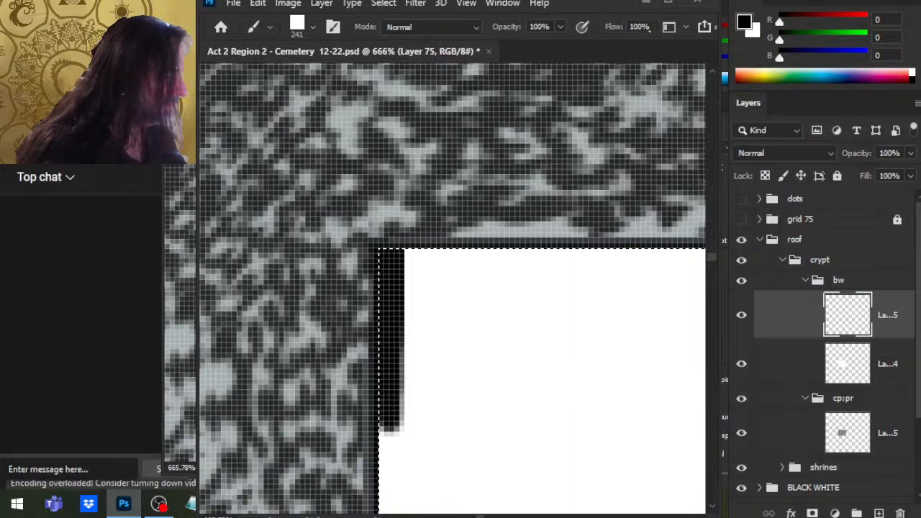
key(alt+BackSpace)
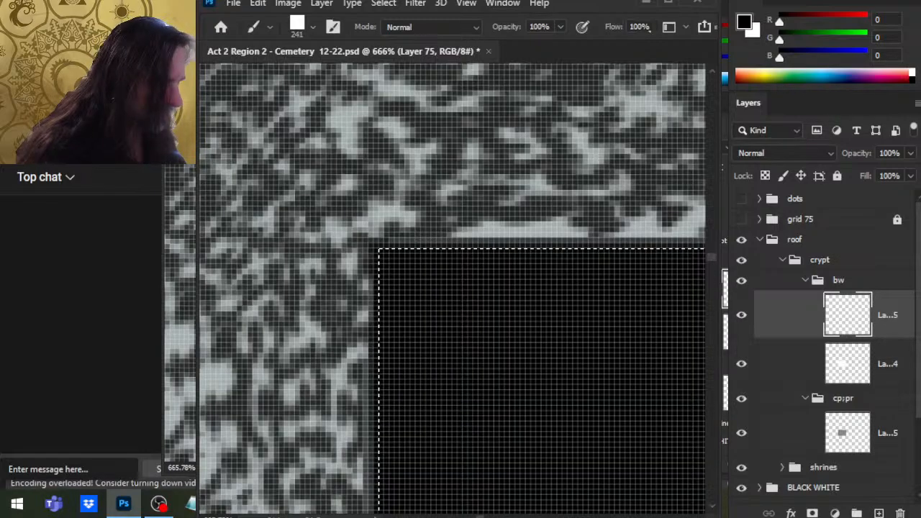
key(ctrl+z)
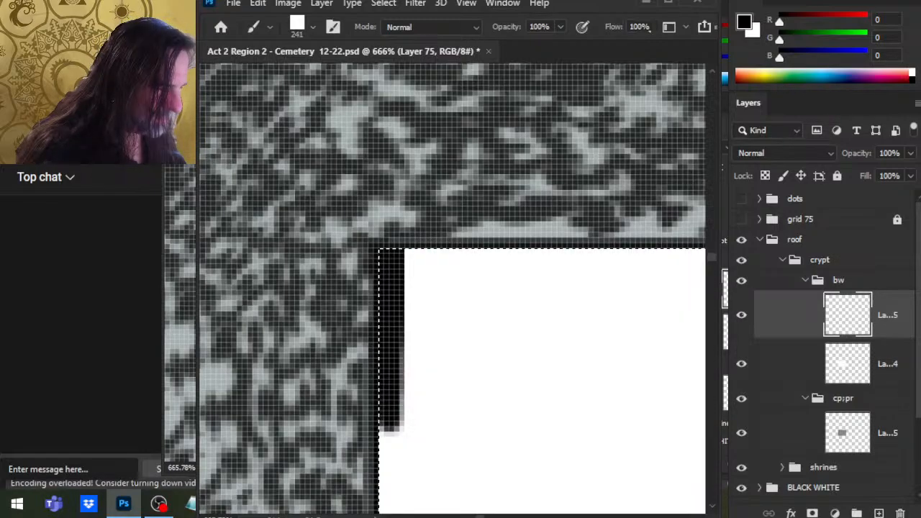
Step: Reduce the square brush to 4 px for the black line along the roof's west edge
key(bracketleft)
key(bracketleft)
key(bracketleft)
key(bracketleft)
key(bracketleft)
key(bracketleft)
key(bracketleft)
key(bracketleft)
key(bracketleft)
key(bracketleft)
key(bracketleft)
key(bracketleft)
key(bracketleft)
key(bracketleft)
key(bracketleft)
key(bracketleft)
key(bracketleft)
key(bracketleft)
key(bracketleft)
key(bracketleft)
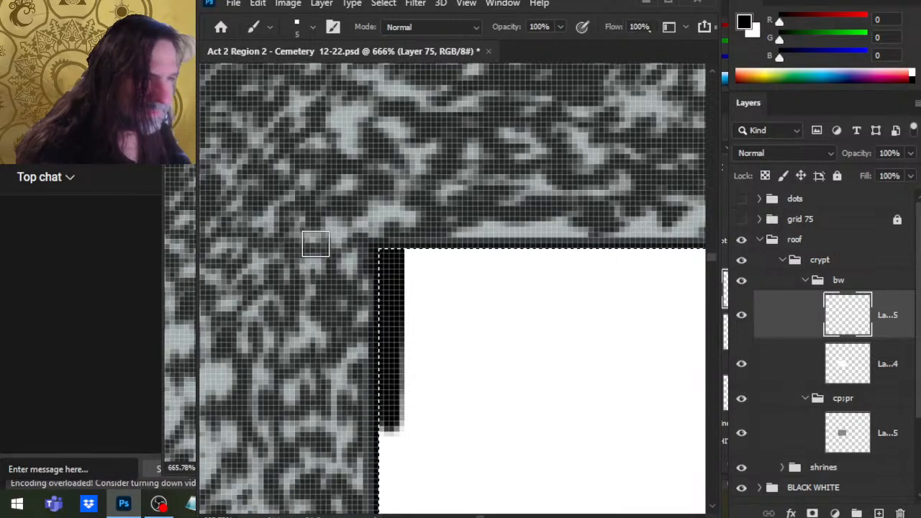
key(bracketleft)
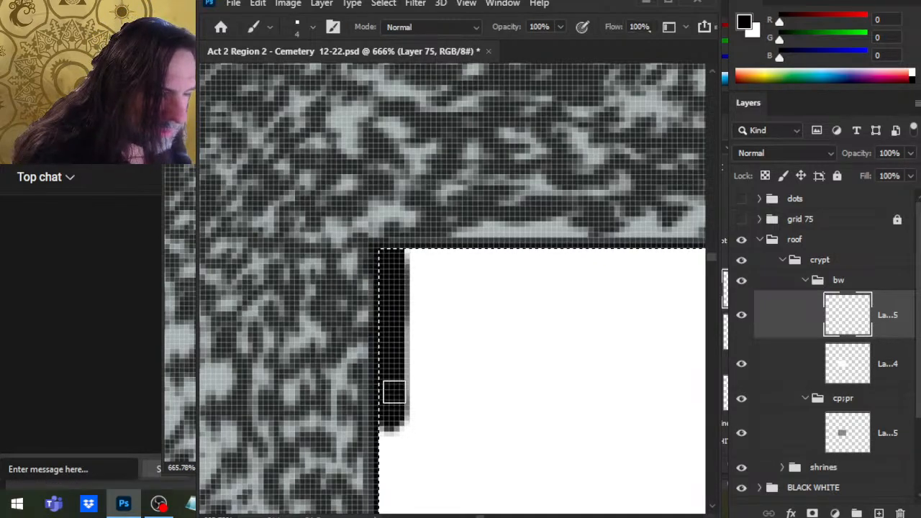
Step: Paint the black 4 px line inside the roof's west edge from the northwest corner down to the southwest corner
key(z)
key(b)
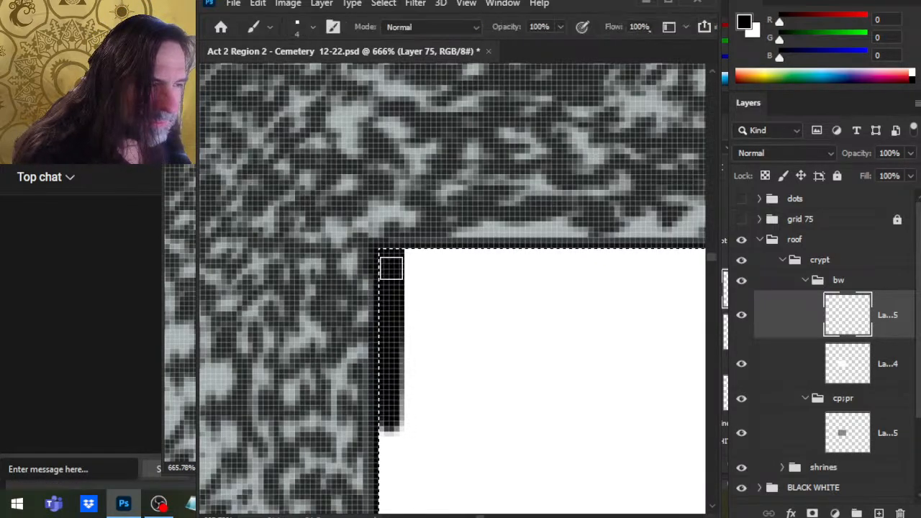
scroll(392, 265, down, 5)
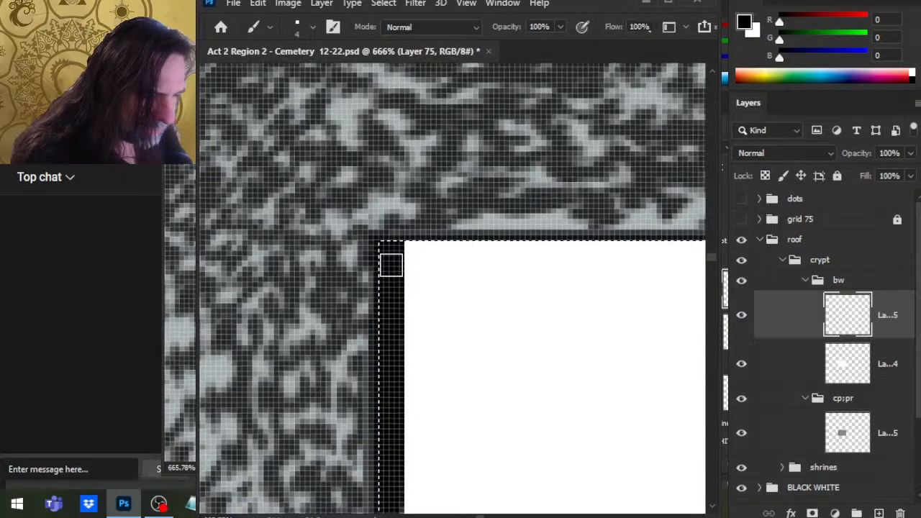
scroll(392, 265, down, 8)
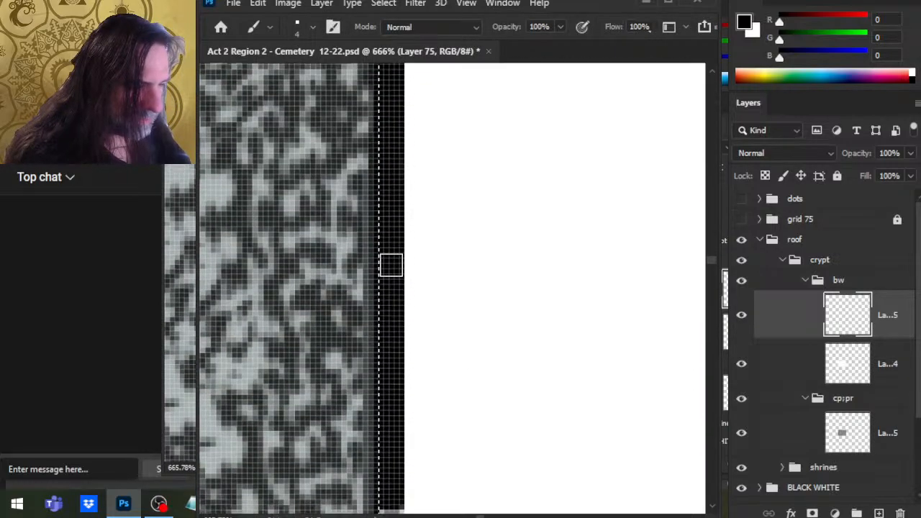
scroll(391, 265, down, 6)
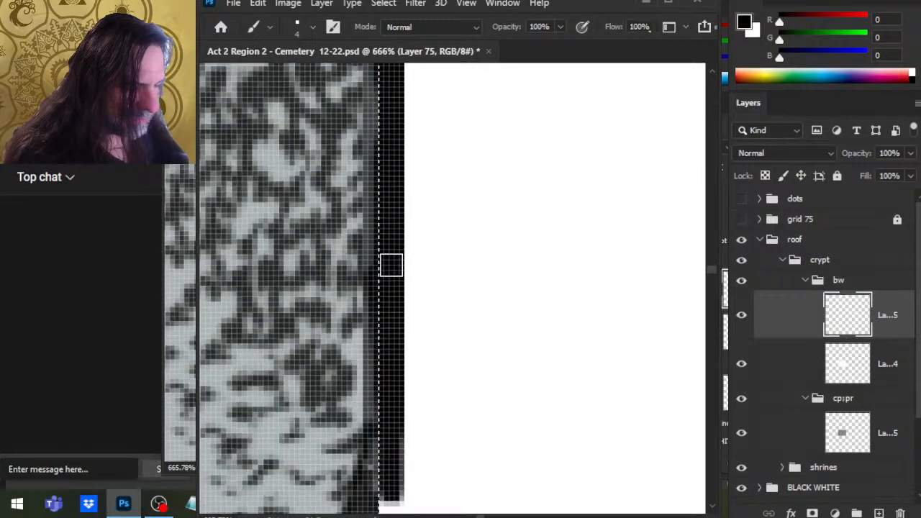
scroll(391, 265, down, 6)
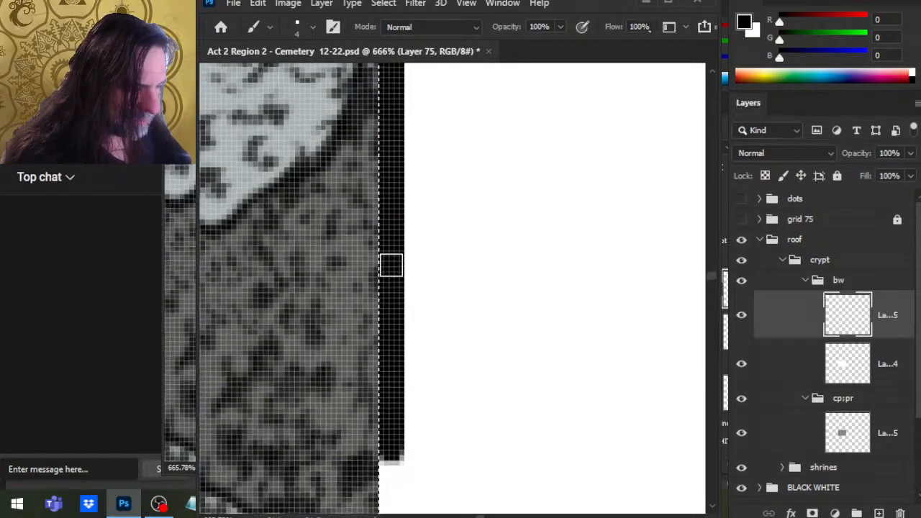
scroll(392, 265, down, 6)
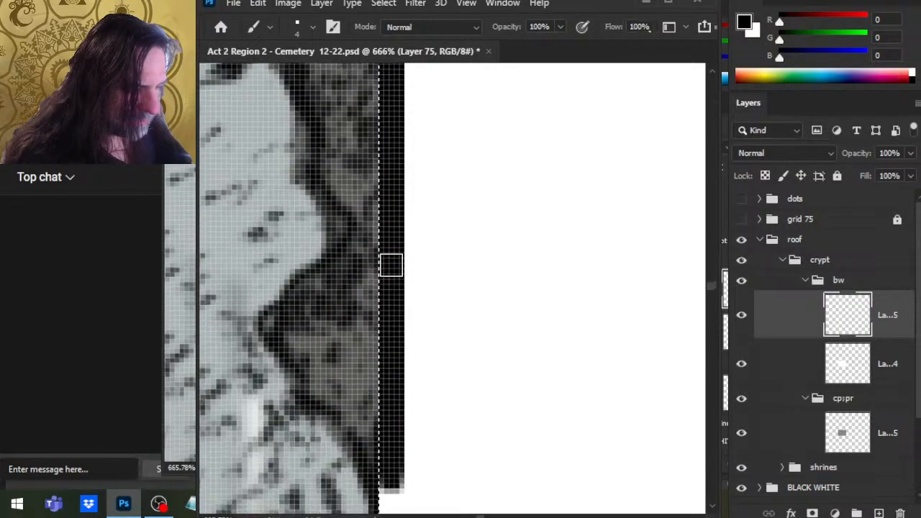
scroll(391, 265, down, 6)
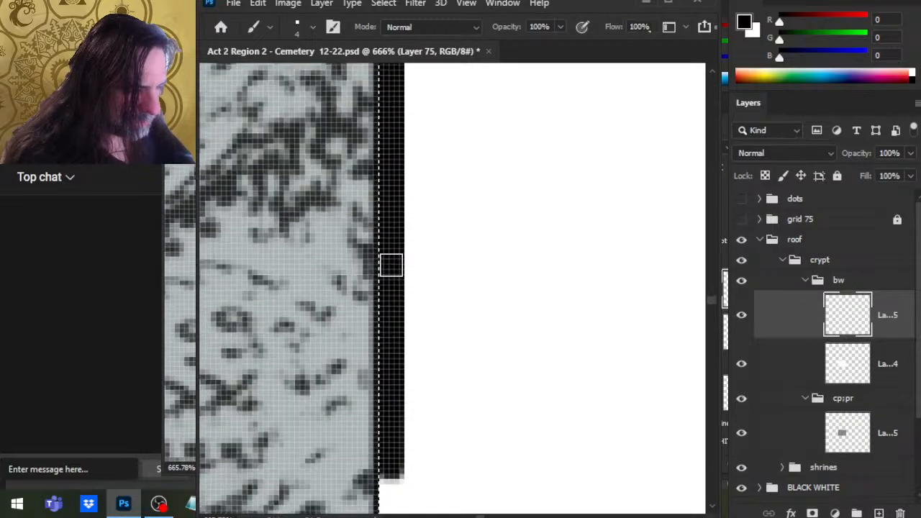
scroll(391, 264, down, 5)
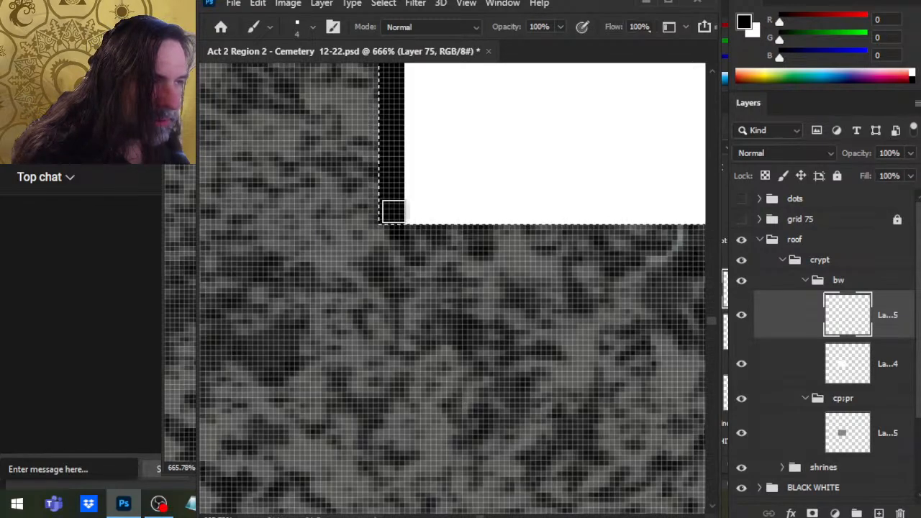
Step: Paint a black 4 px line inside the roof's south edge from the southwest corner to the southeast corner
drag(393, 212, 626, 212)
scroll(394, 212, right, 6)
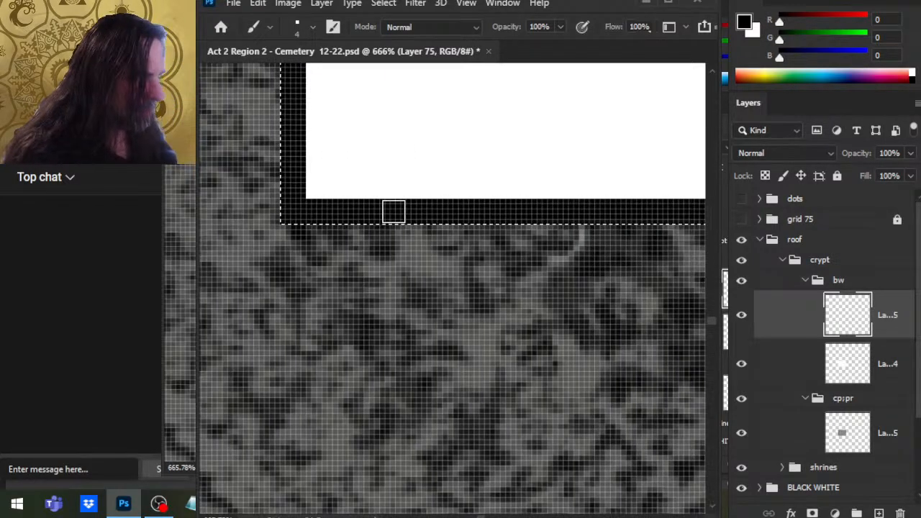
scroll(394, 212, left, 5)
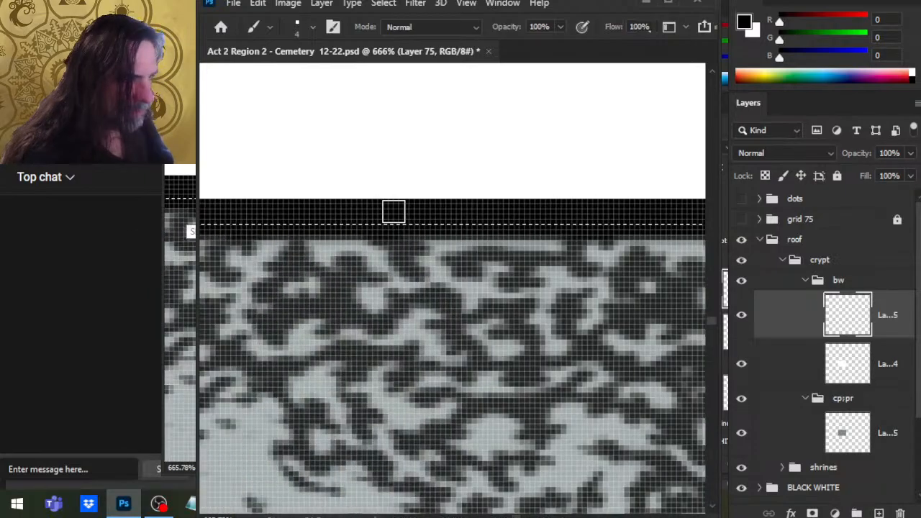
scroll(394, 211, right, 8)
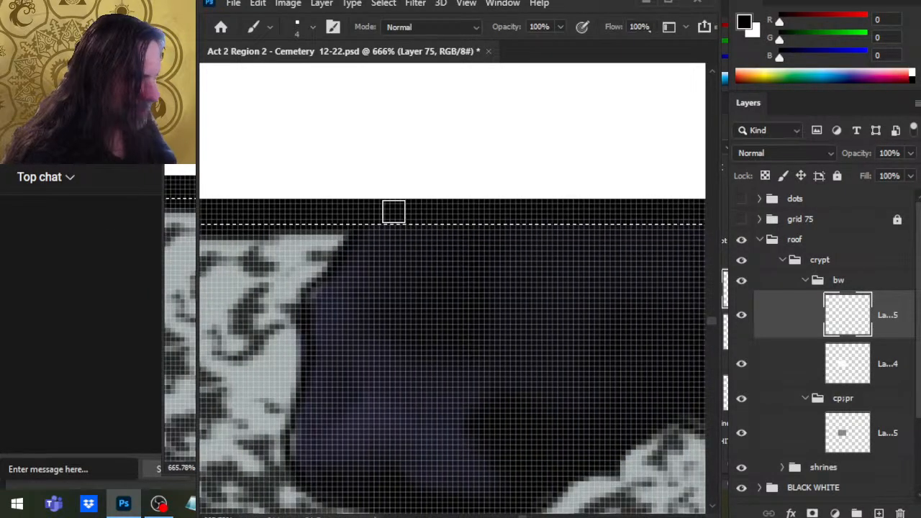
scroll(393, 210, right, 10)
scroll(394, 211, right, 10)
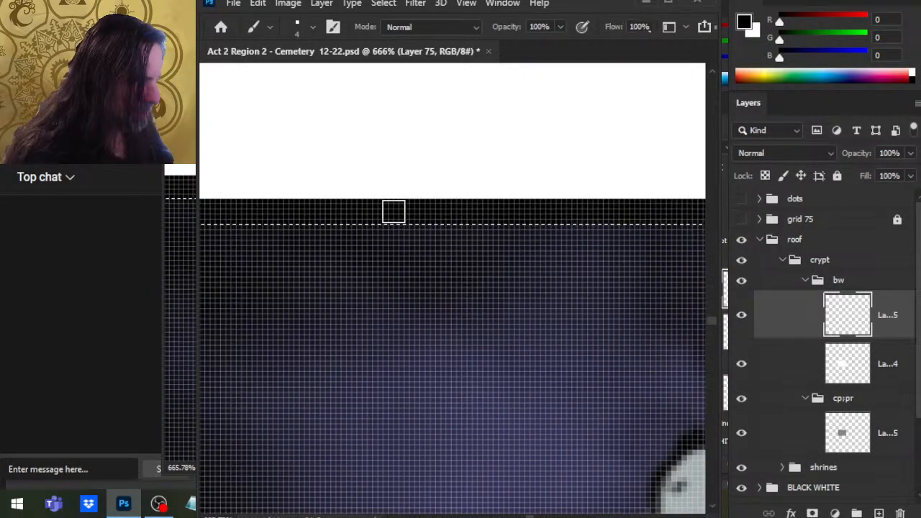
scroll(394, 211, right, 10)
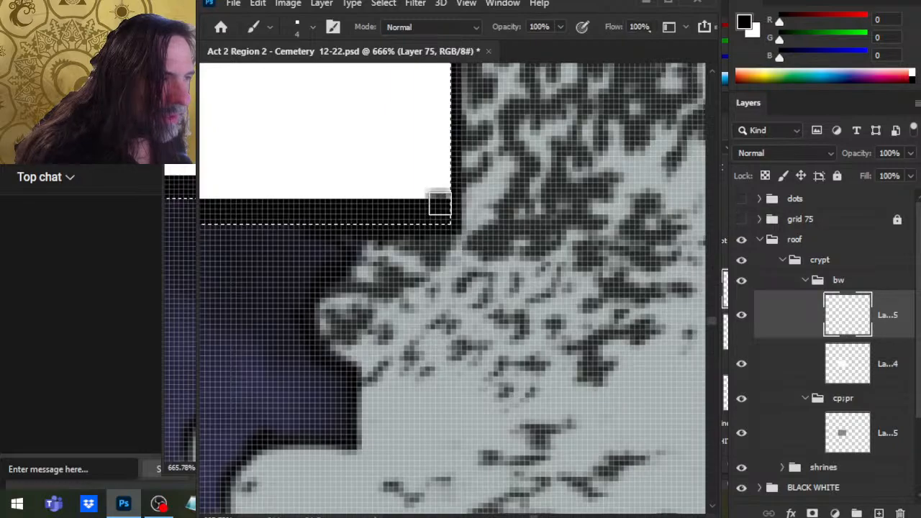
Step: Paint a black 4 px line inside the roof's east edge from the southeast corner up to the northeast corner
drag(438, 202, 439, 203)
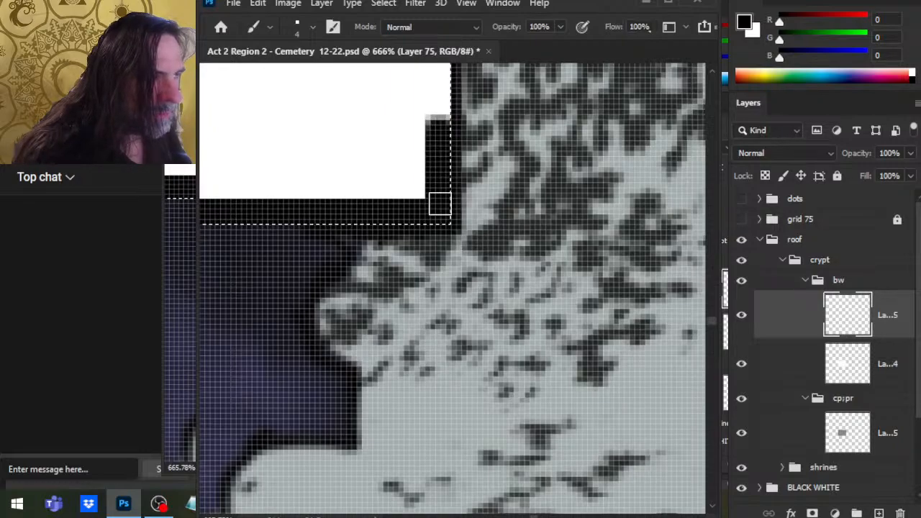
scroll(440, 204, up, 5)
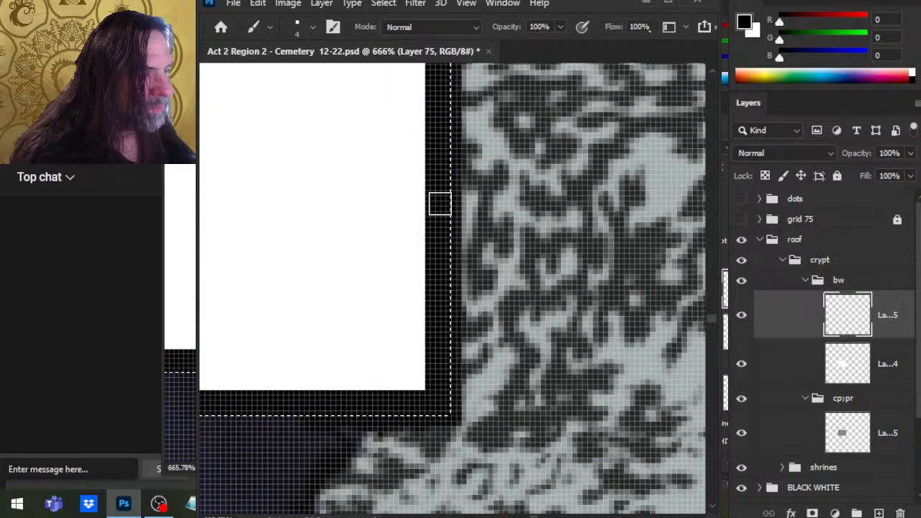
scroll(440, 204, up, 4)
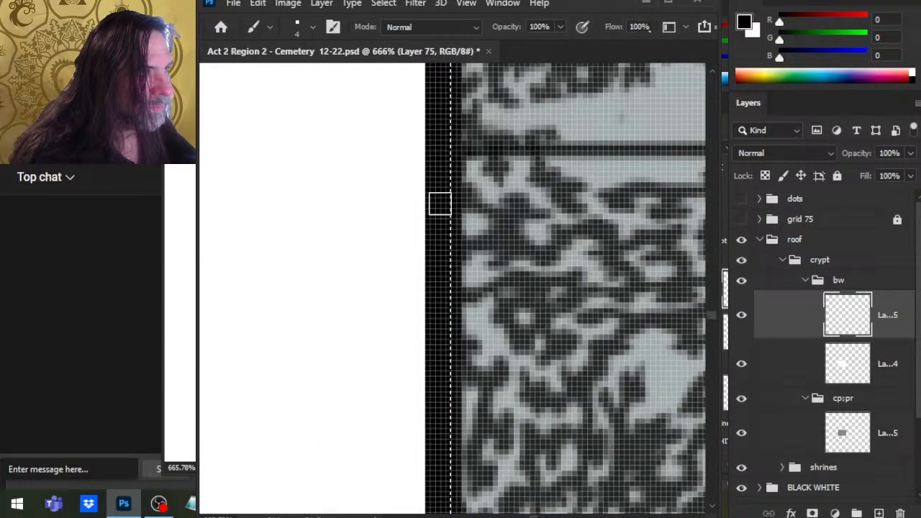
scroll(440, 203, up, 2)
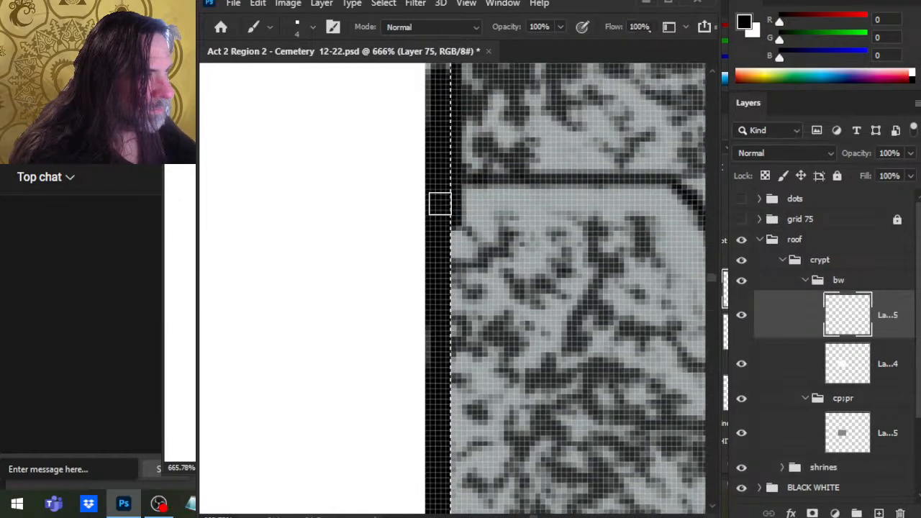
scroll(440, 204, up, 3)
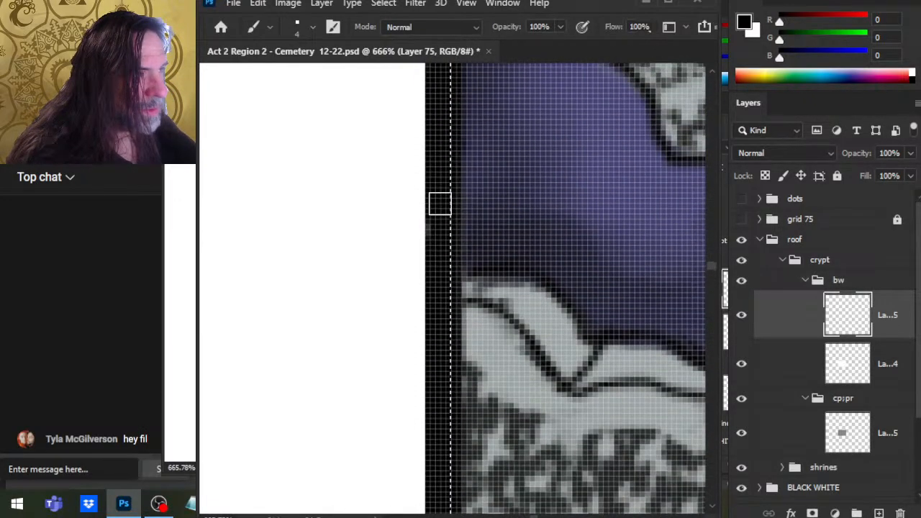
scroll(440, 203, up, 2)
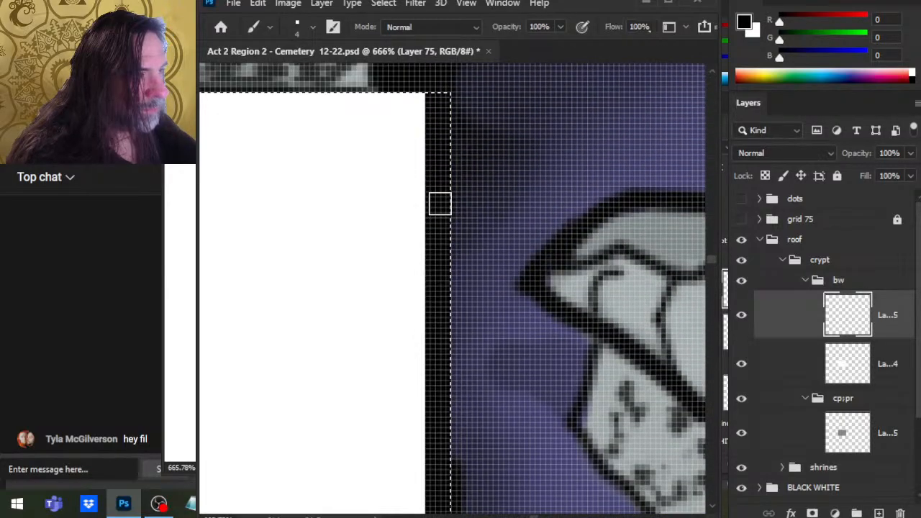
scroll(366, 249, up, 6)
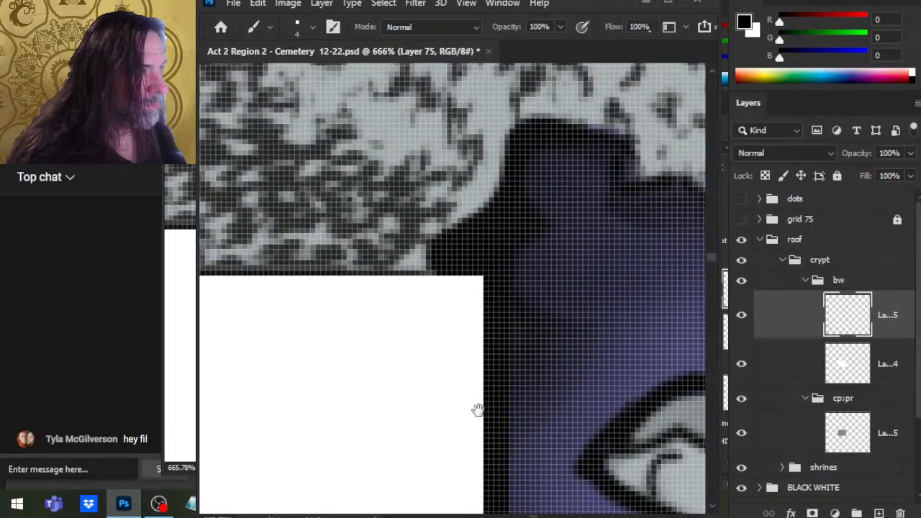
Step: Paint a black 4 px line inside the roof's north edge, starting at the northwest corner and continuing east
key(z)
scroll(475, 370, down, 10)
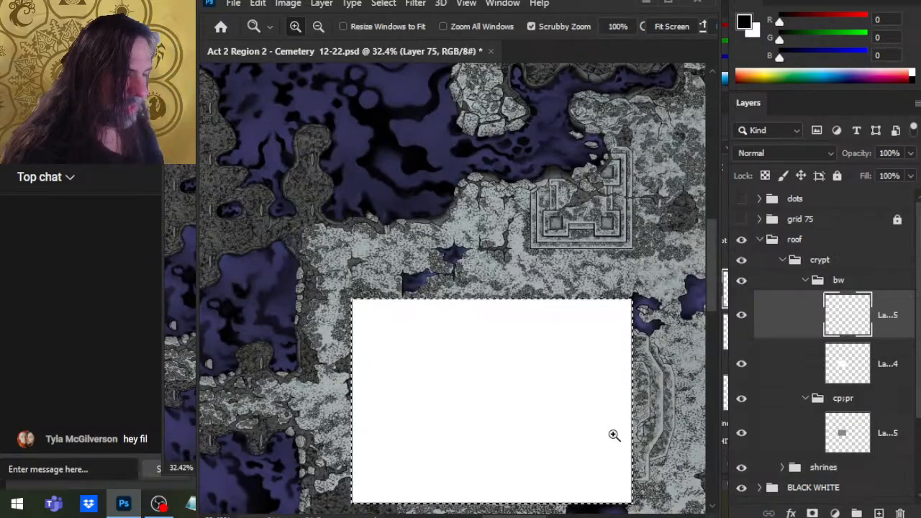
scroll(612, 436, down, 2)
drag(382, 267, 516, 352)
scroll(421, 347, up, 6)
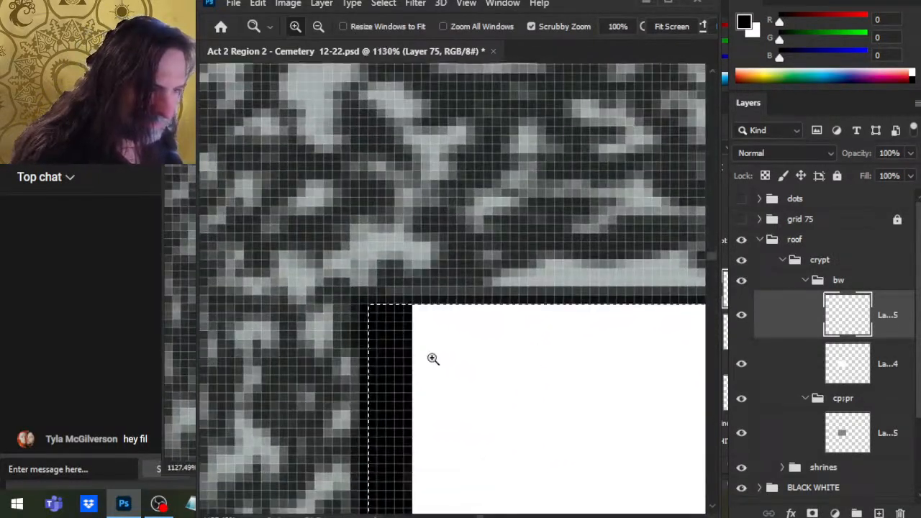
key(b)
drag(421, 326, 392, 323)
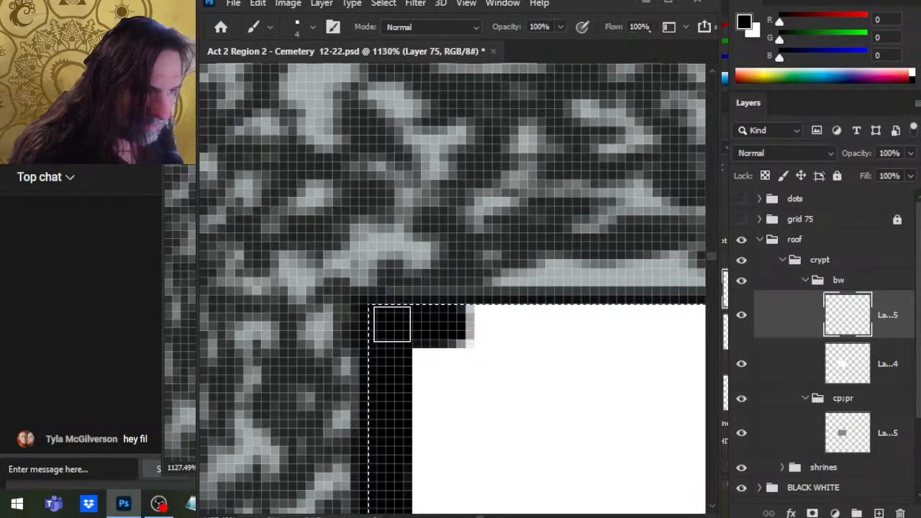
scroll(392, 323, right, 6)
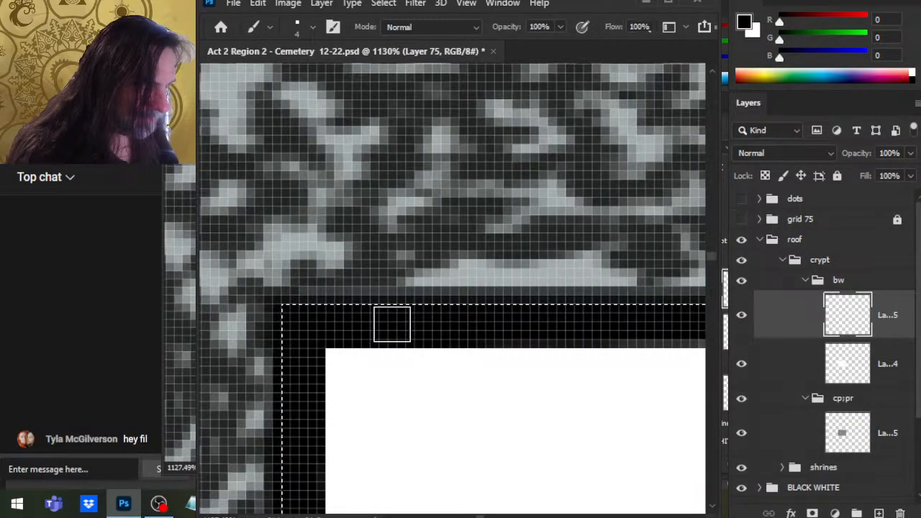
scroll(393, 324, right, 3)
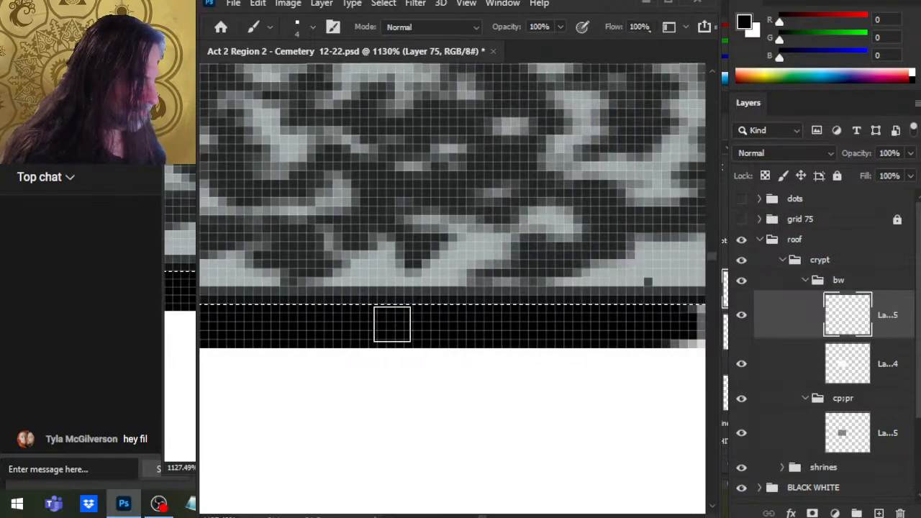
scroll(392, 324, right, 3)
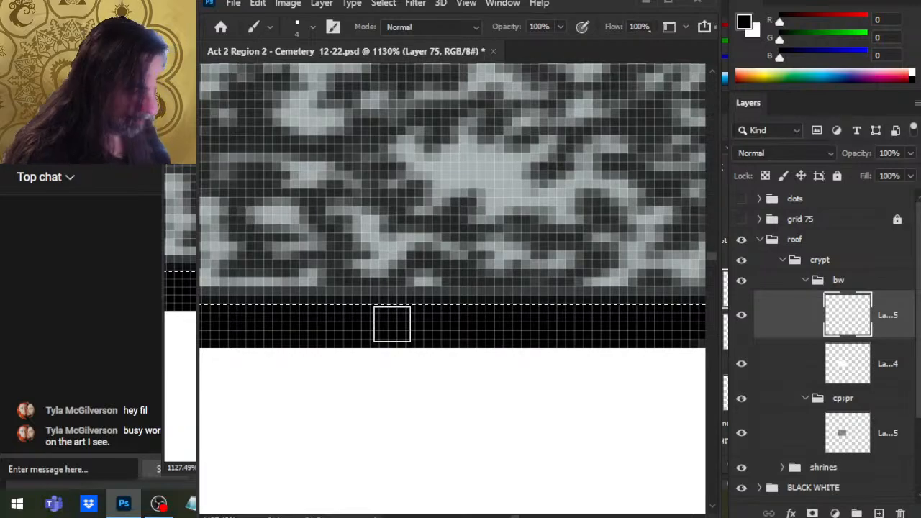
Step: Examine the black border along the white roof rectangle's upper edge up to its far corner, and the whole rectangle in context
scroll(392, 324, right, 5)
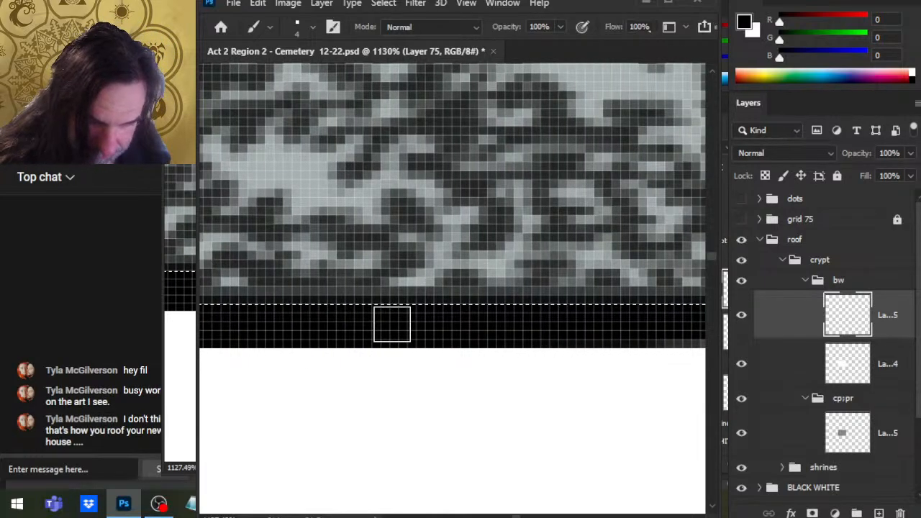
scroll(392, 324, right, 5)
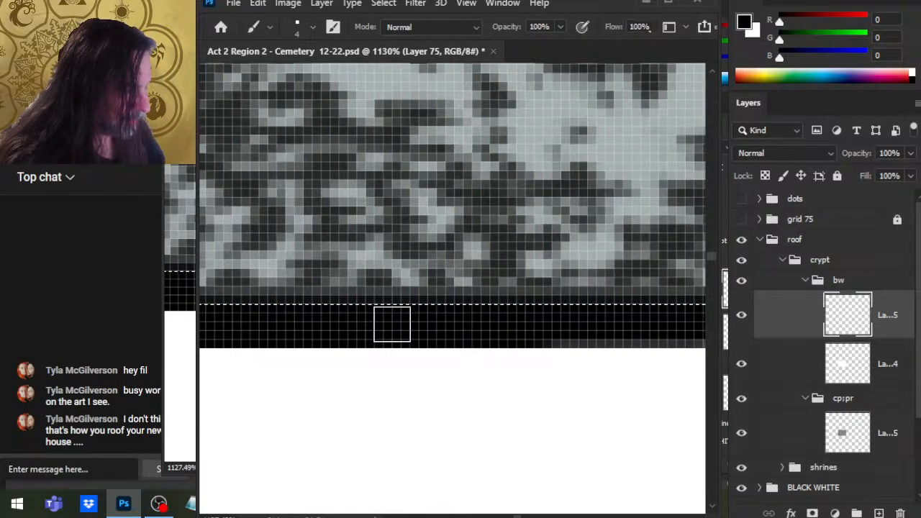
scroll(392, 324, right, 6)
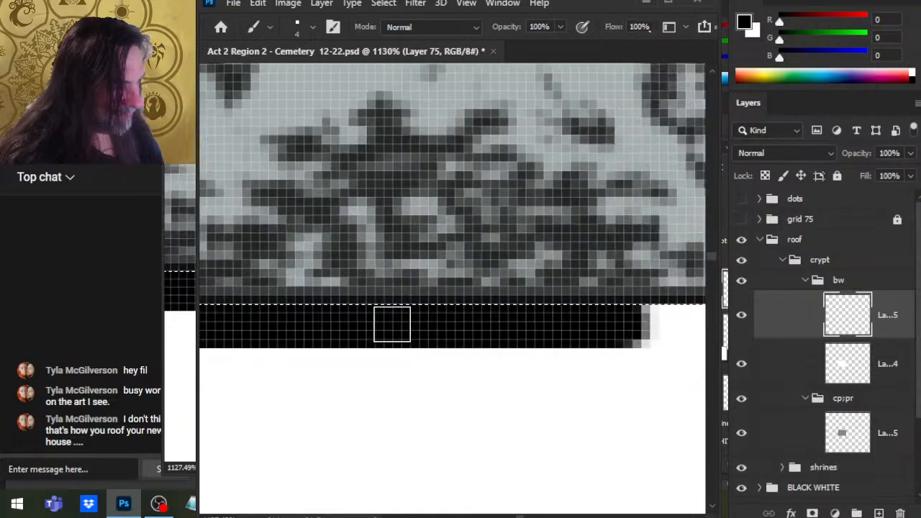
scroll(393, 324, right, 2)
scroll(392, 324, right, 8)
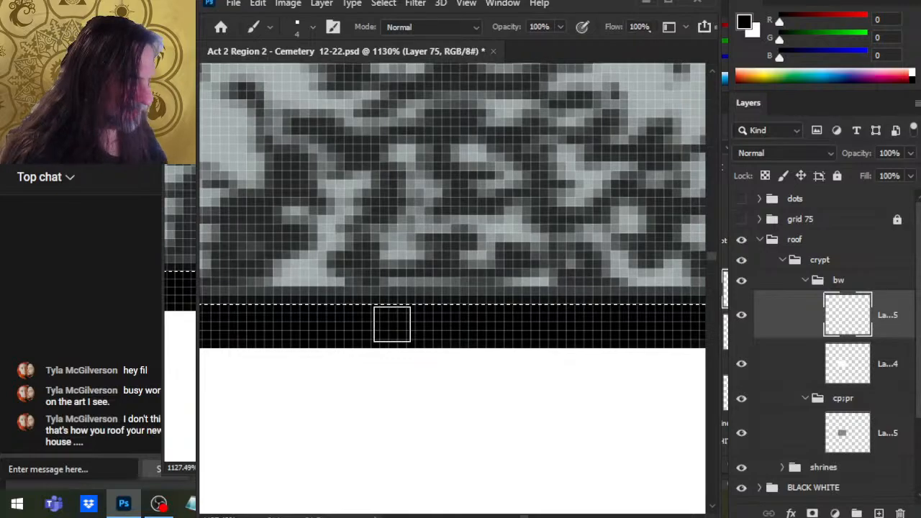
scroll(393, 324, right, 4)
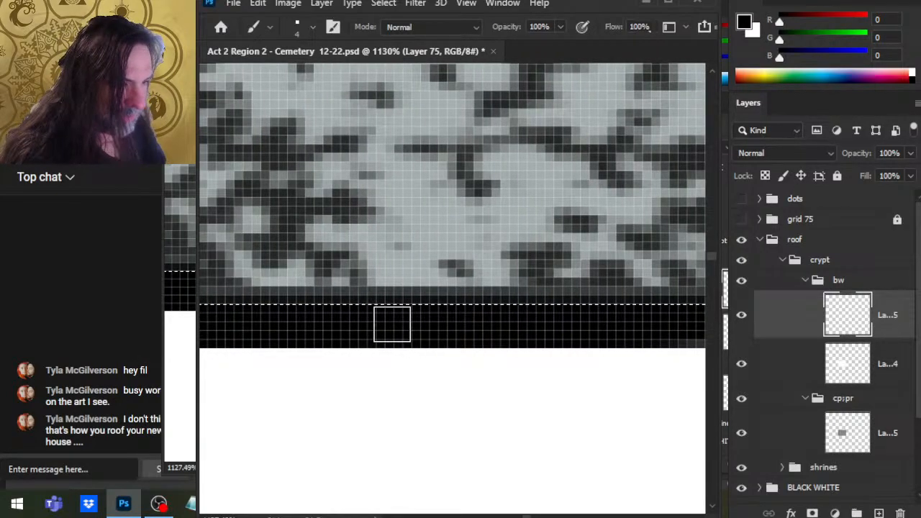
scroll(393, 324, right, 4)
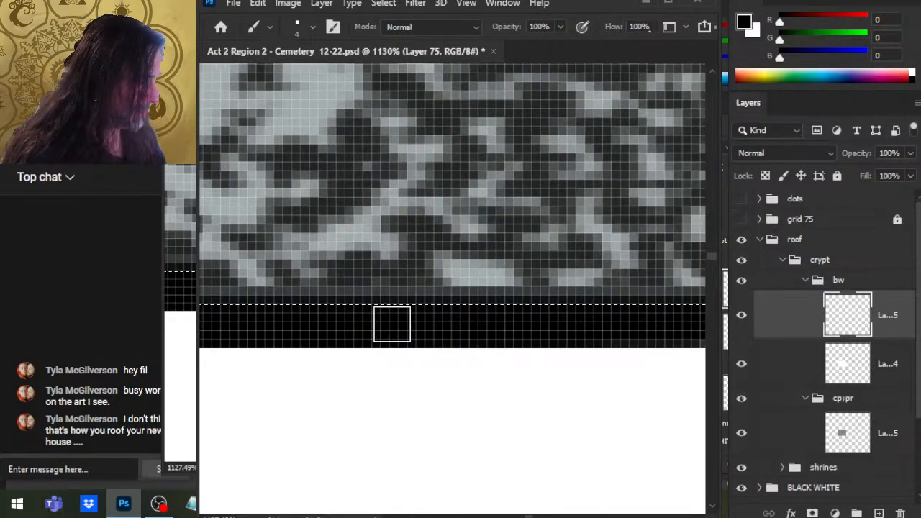
scroll(392, 324, right, 4)
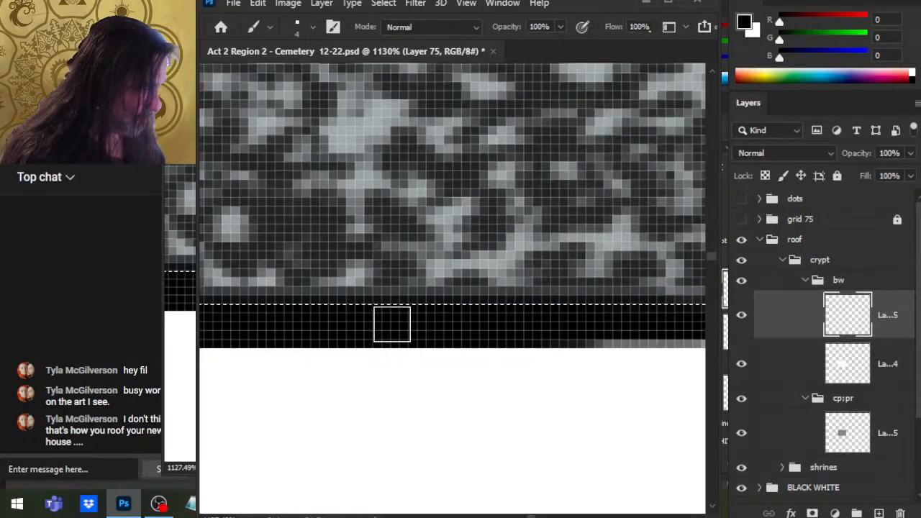
scroll(392, 324, right, 4)
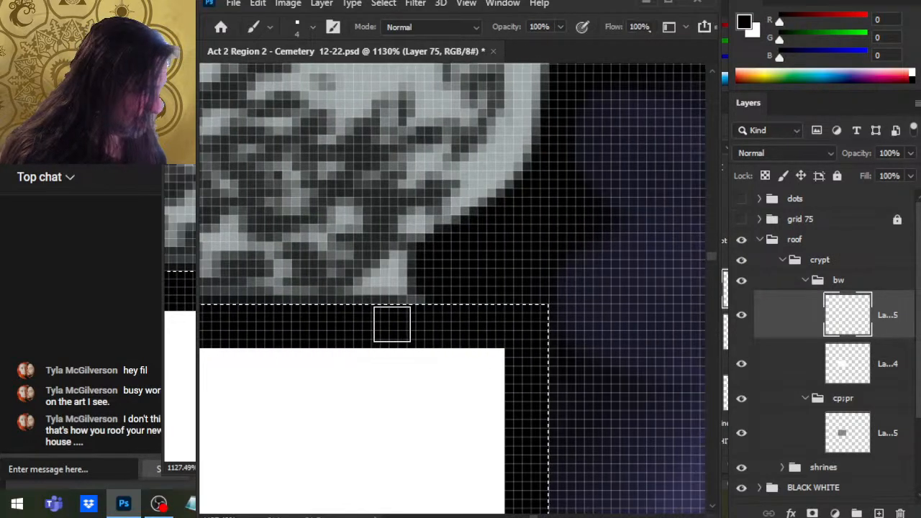
key(z)
mouse_move(572, 340)
mouse_down()
mouse_move(494, 328)
mouse_move(443, 353)
mouse_up()
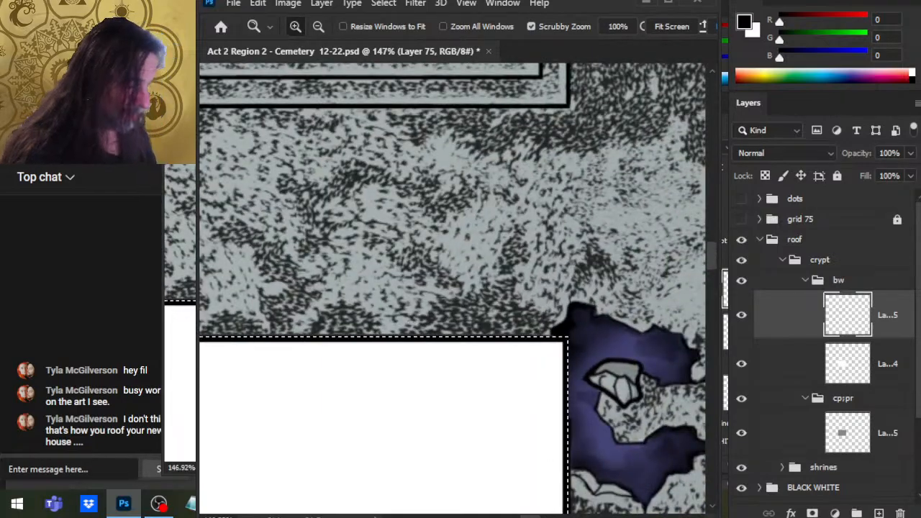
drag(533, 440, 623, 290)
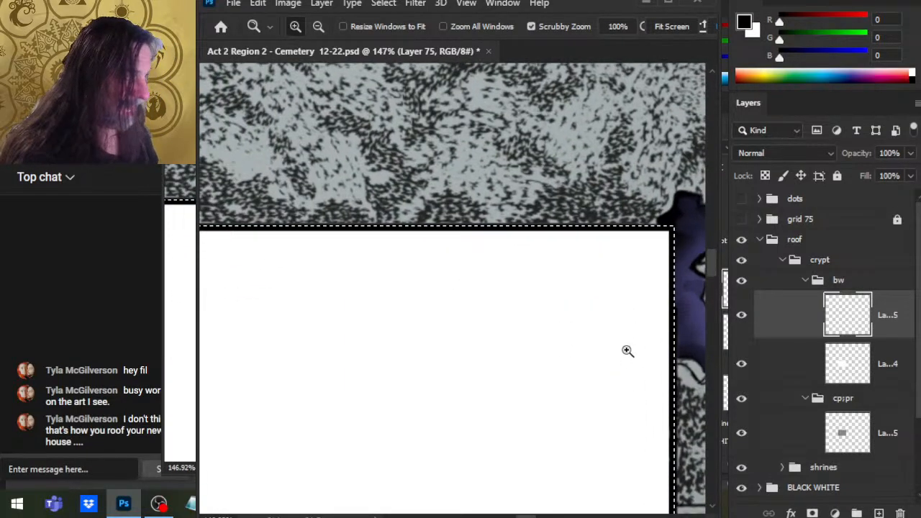
drag(628, 350, 586, 339)
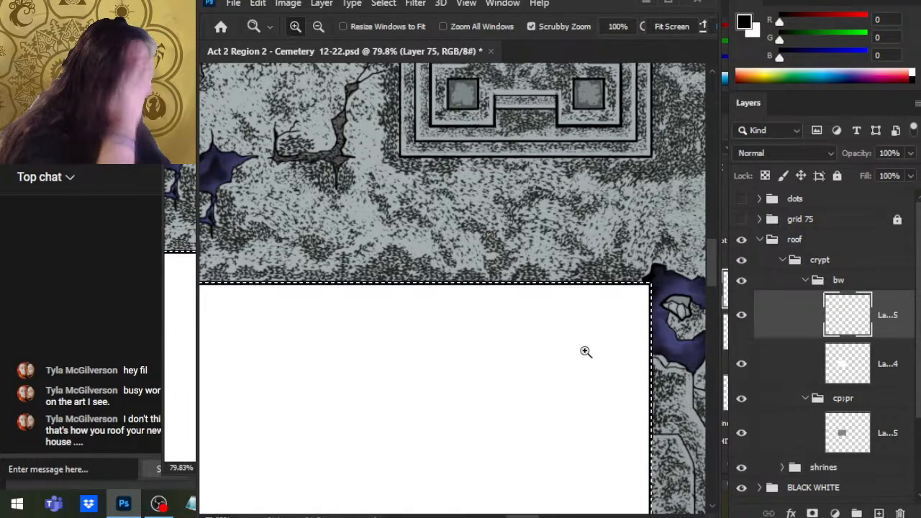
drag(393, 345, 536, 265)
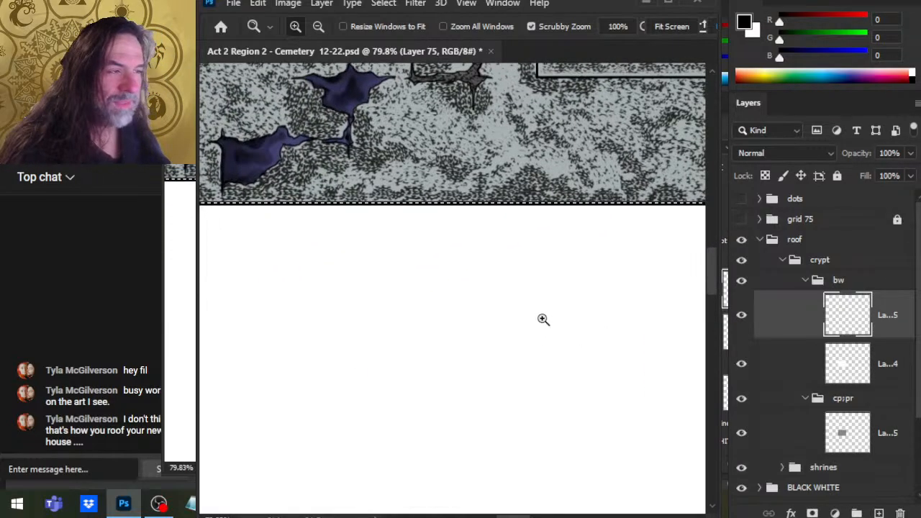
scroll(543, 319, down, 5)
drag(526, 416, 471, 262)
key(l)
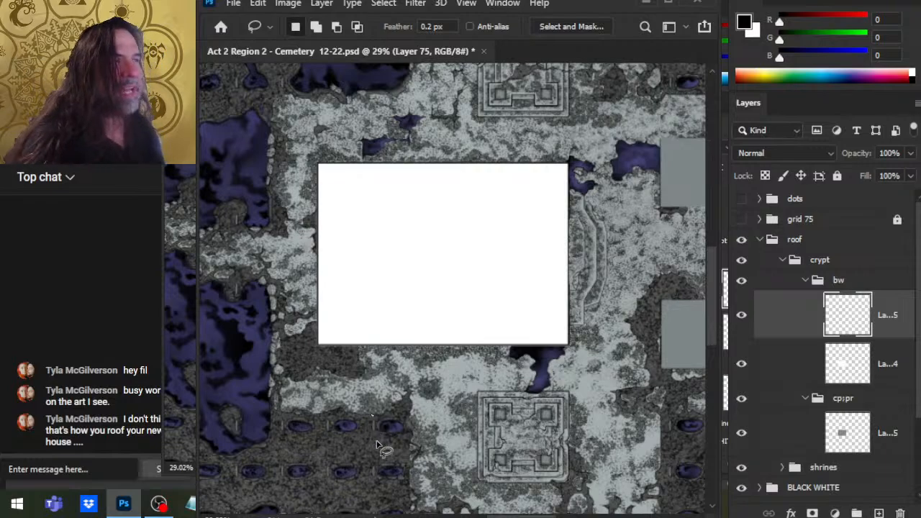
Step: Switch to OBS and reposition the live chat overlay directly beneath the webcam picture, returning to Photoshop
key(alt+Tab)
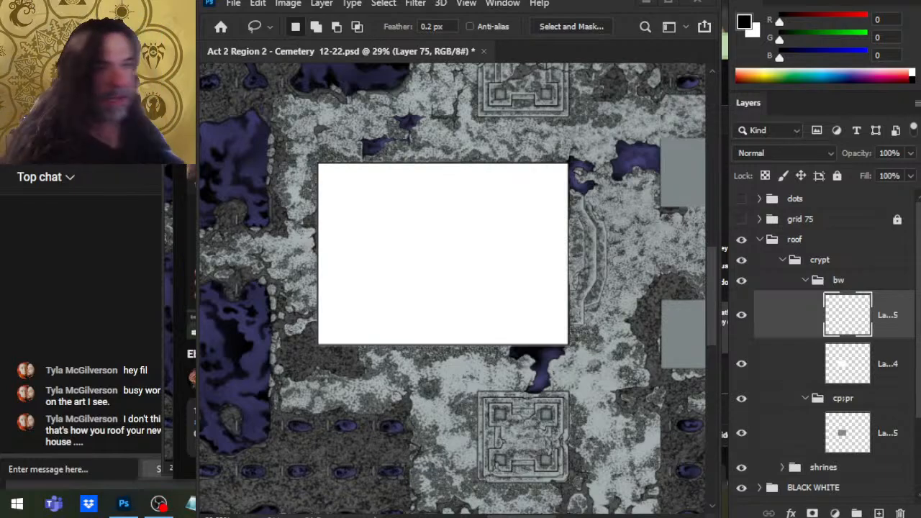
click(654, 151)
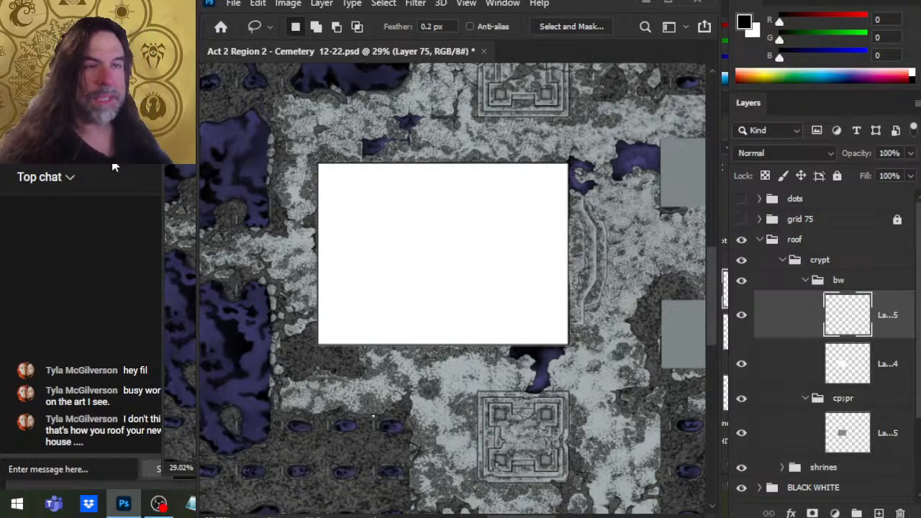
key(alt+Tab)
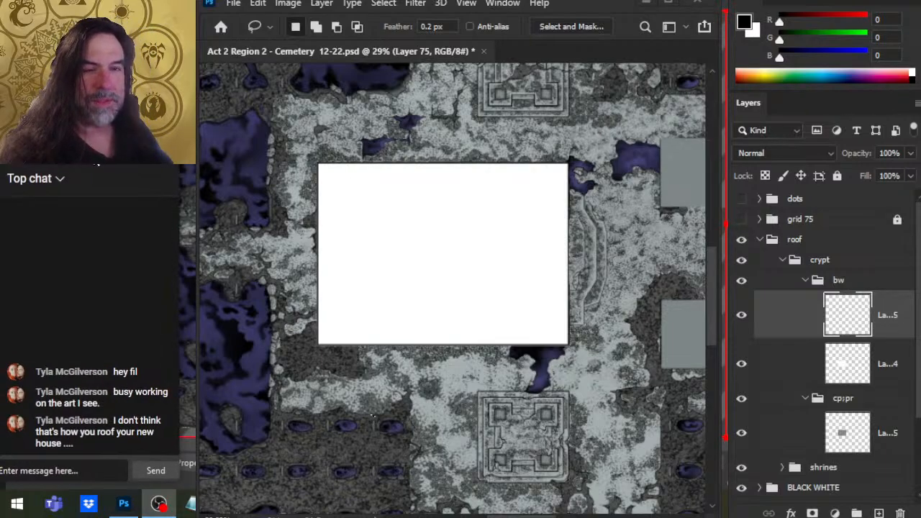
mouse_move(92, 156)
mouse_down()
mouse_move(83, 167)
mouse_move(90, 160)
mouse_up()
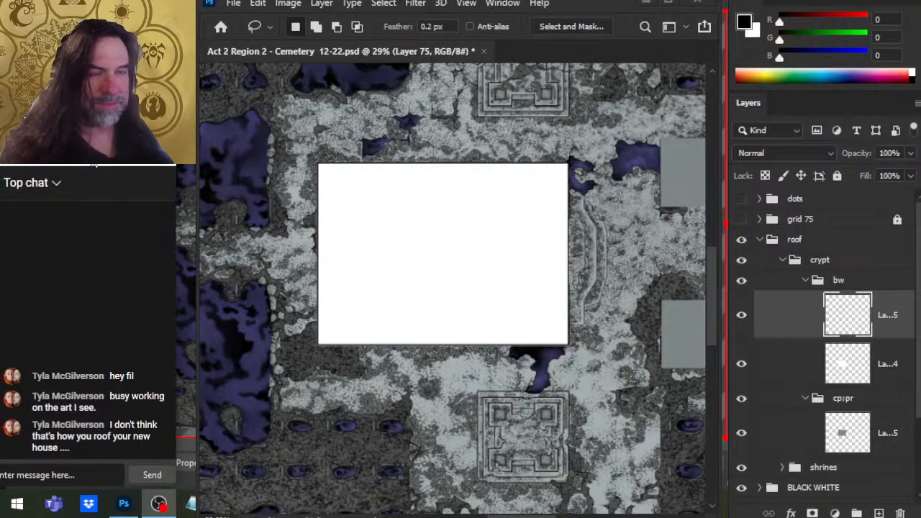
key(alt+Tab)
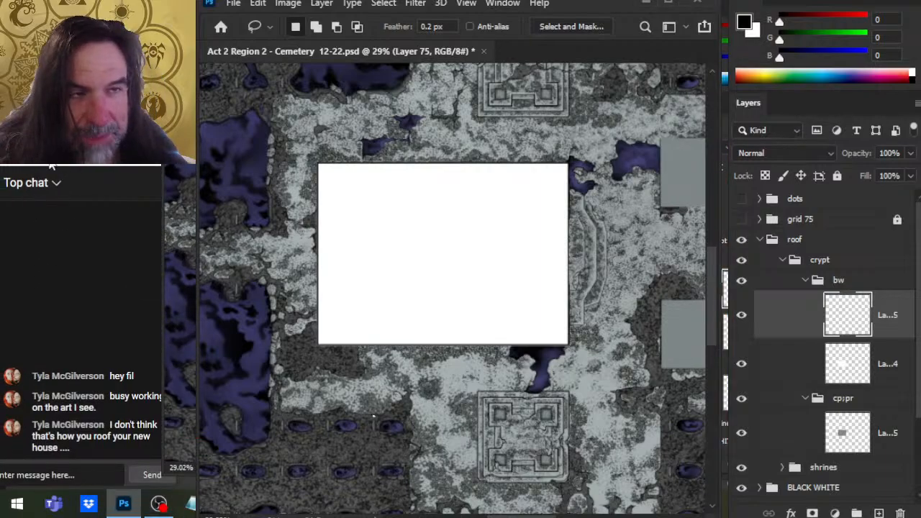
key(alt+Tab)
drag(92, 180, 28, 169)
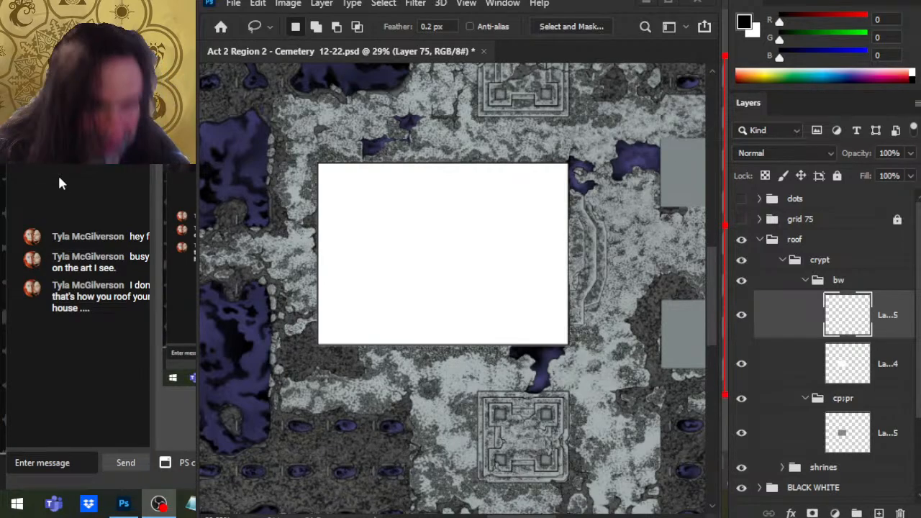
drag(72, 7, 69, 100)
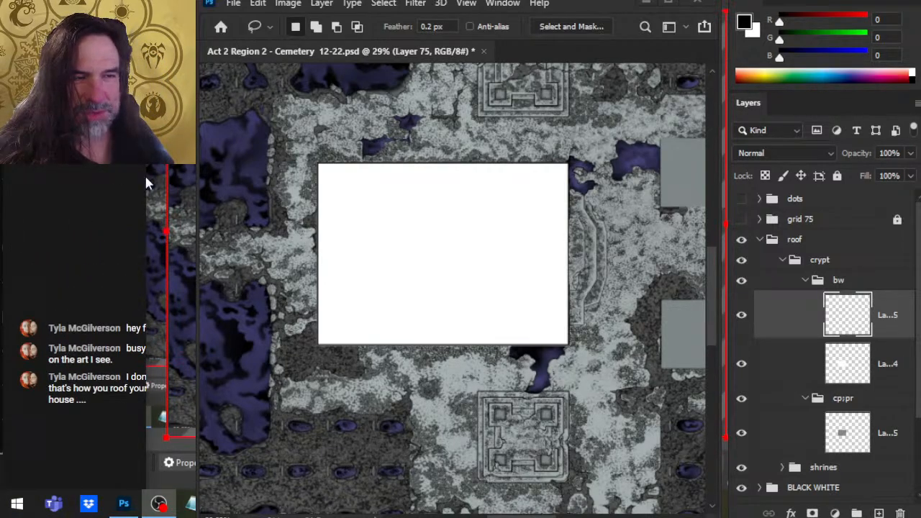
drag(145, 179, 195, 180)
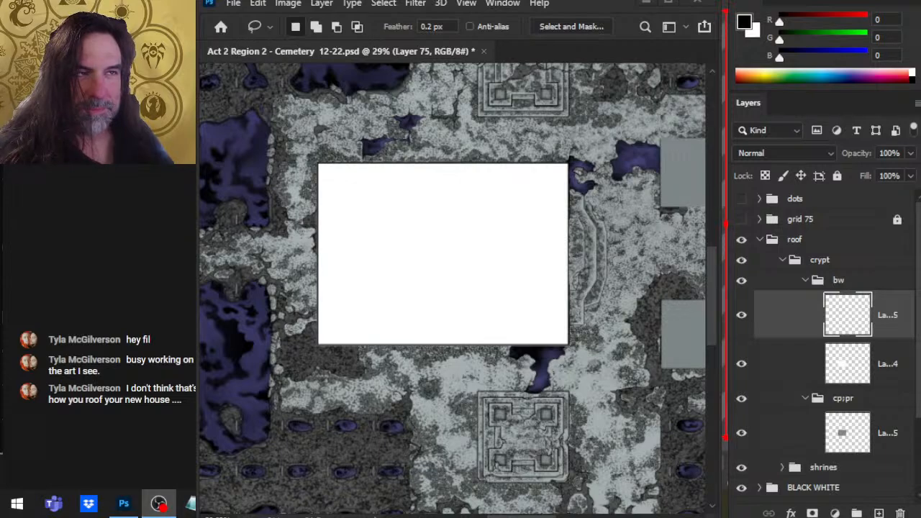
mouse_move(178, 165)
mouse_down()
mouse_move(181, 262)
mouse_move(179, 166)
mouse_up()
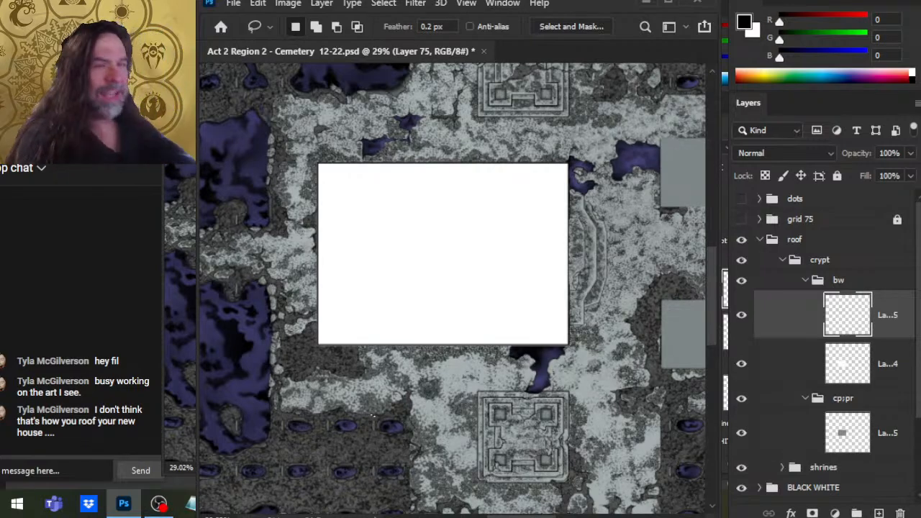
Step: Add a new empty layer above the border layer in the bw group of the crypt roof
key(z)
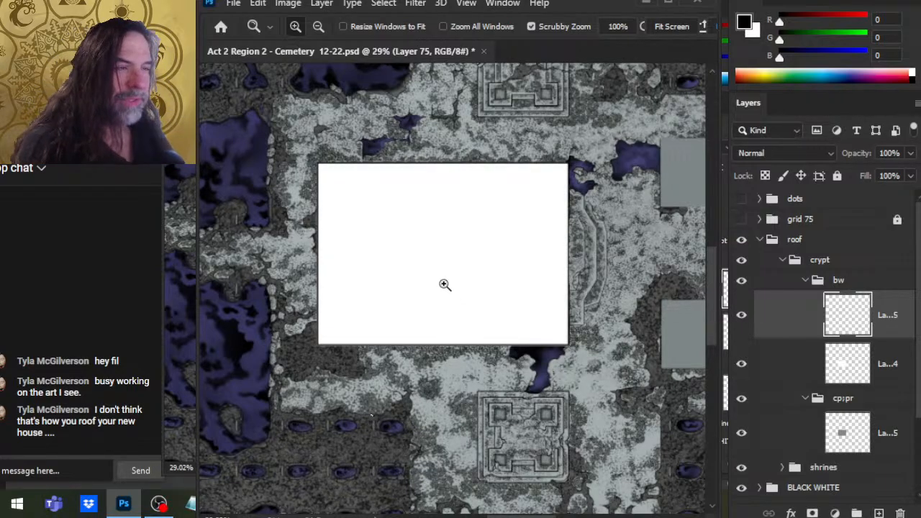
drag(353, 209, 417, 235)
drag(390, 160, 514, 317)
drag(605, 343, 557, 346)
drag(645, 373, 500, 324)
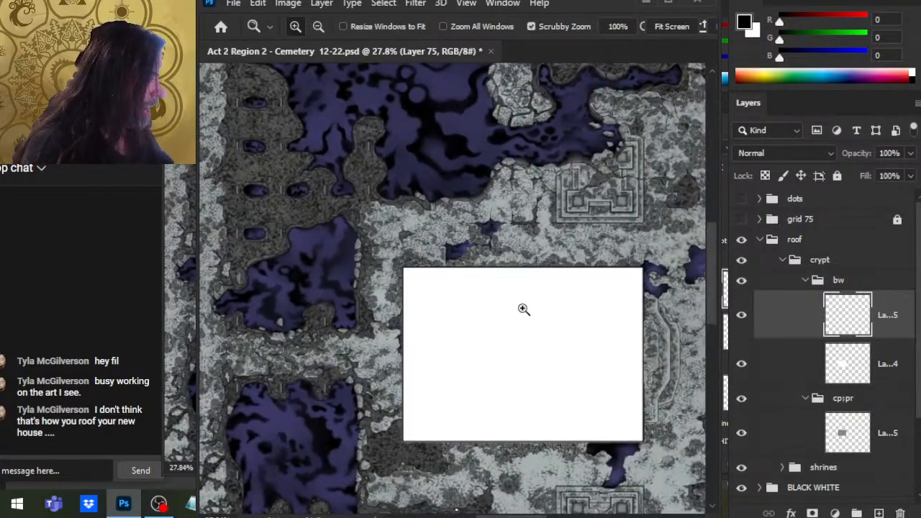
click(880, 512)
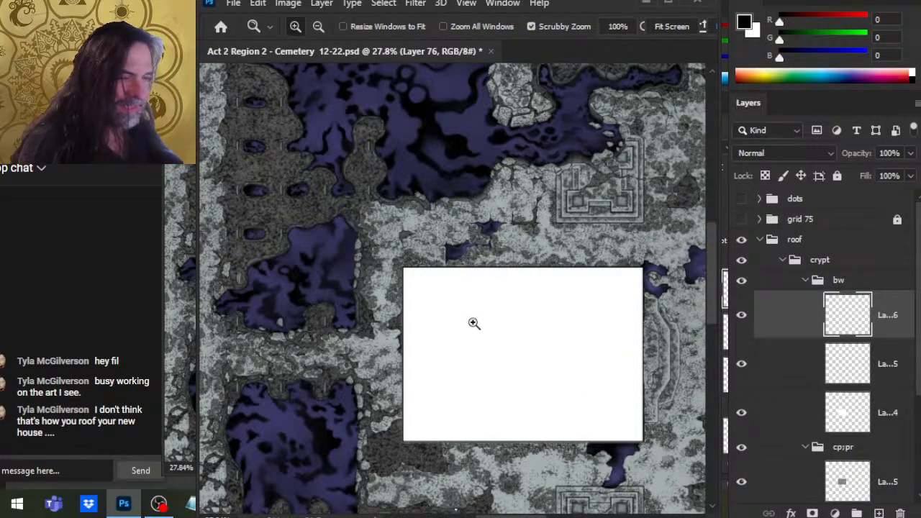
Step: Paint a straight black horizontal line across the middle of the white roof rectangle with the 4 px Brush
mouse_move(461, 355)
mouse_down()
mouse_move(451, 343)
mouse_move(446, 365)
mouse_up()
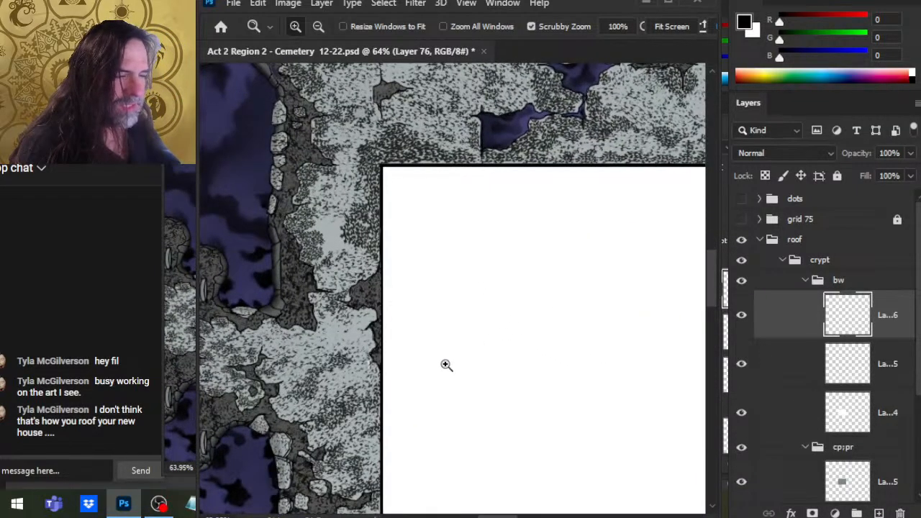
key(b)
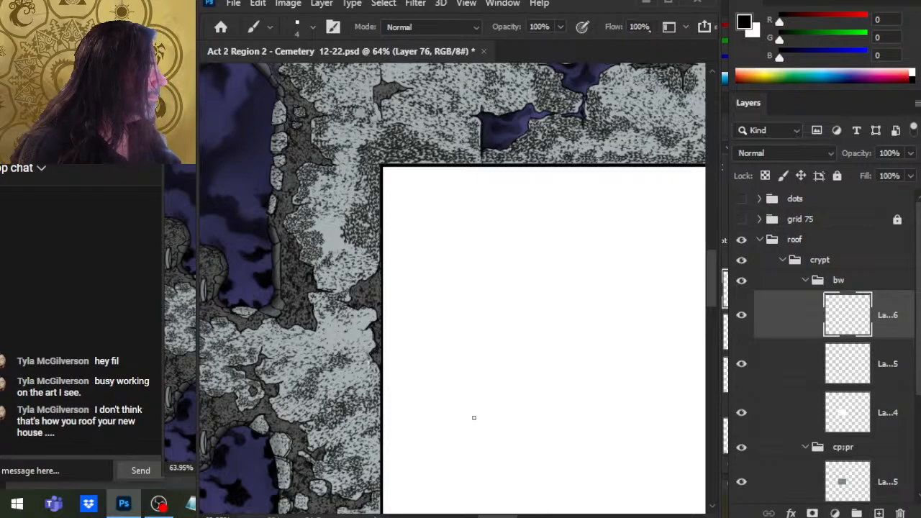
key(l)
key(b)
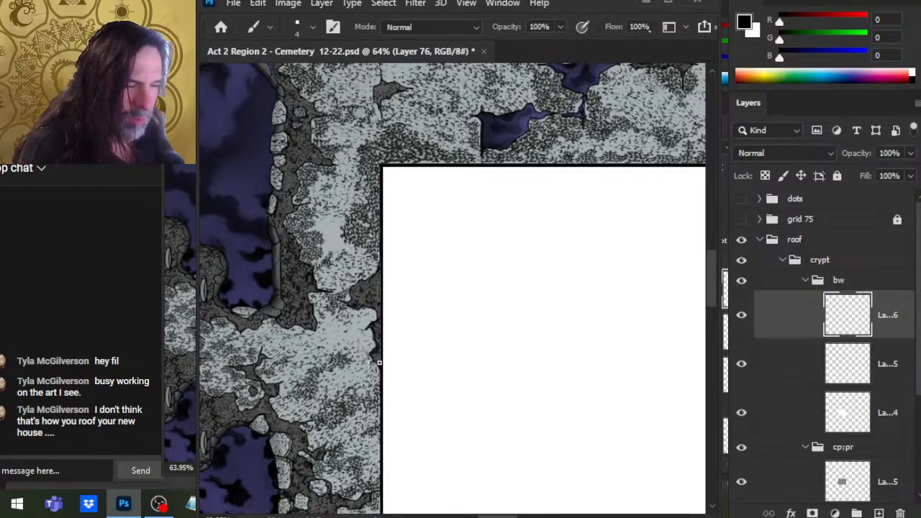
drag(391, 366, 709, 365)
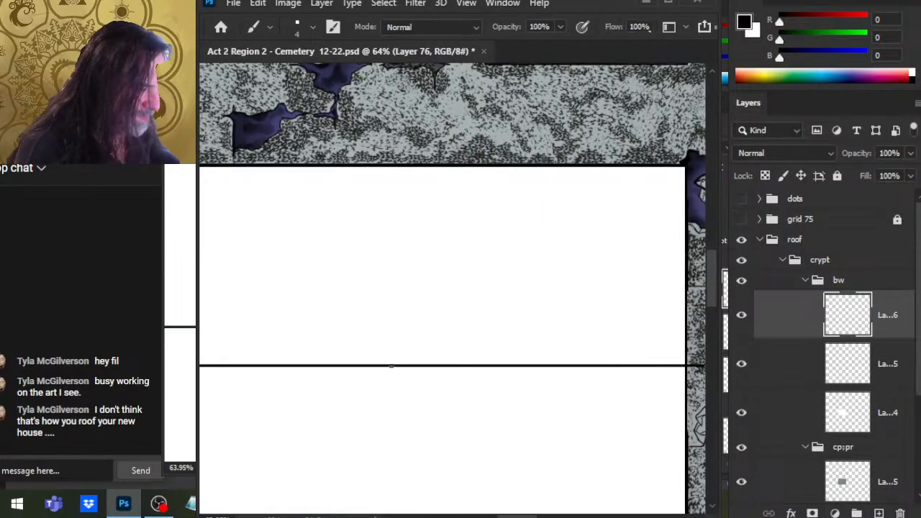
Step: Erase the ends of the horizontal line that overshoot the roof's side borders, using the 45 px Eraser
drag(664, 404, 465, 416)
key(e)
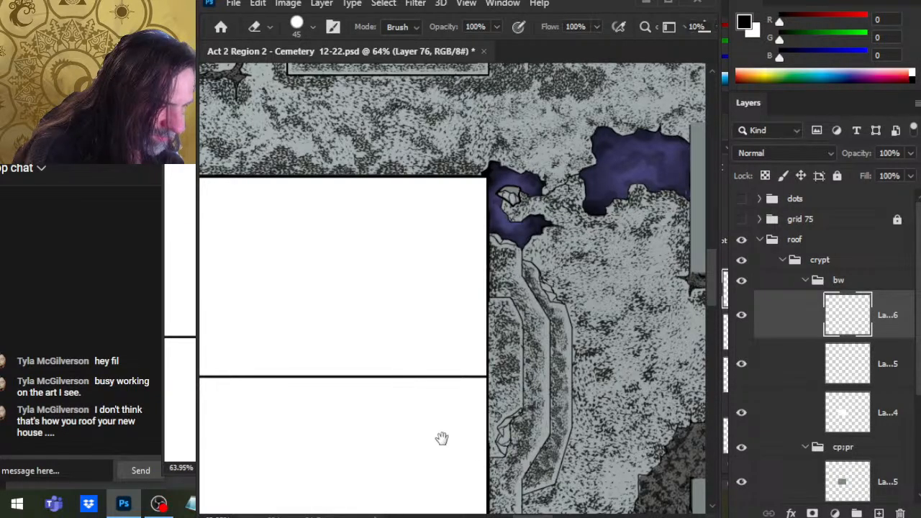
drag(439, 439, 432, 373)
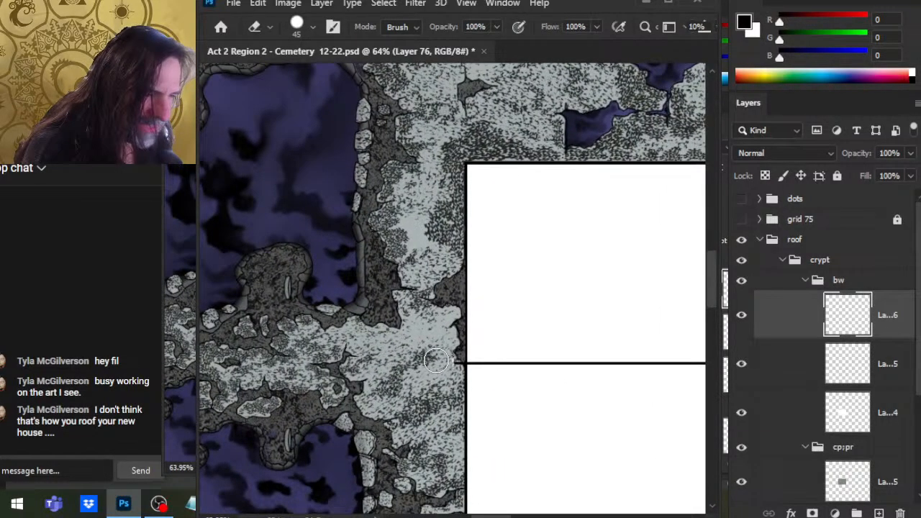
Step: Hide the white fill layer and the grey base layer to check the horizontal line against the crypt interior beneath
key(z)
alt+click(569, 428)
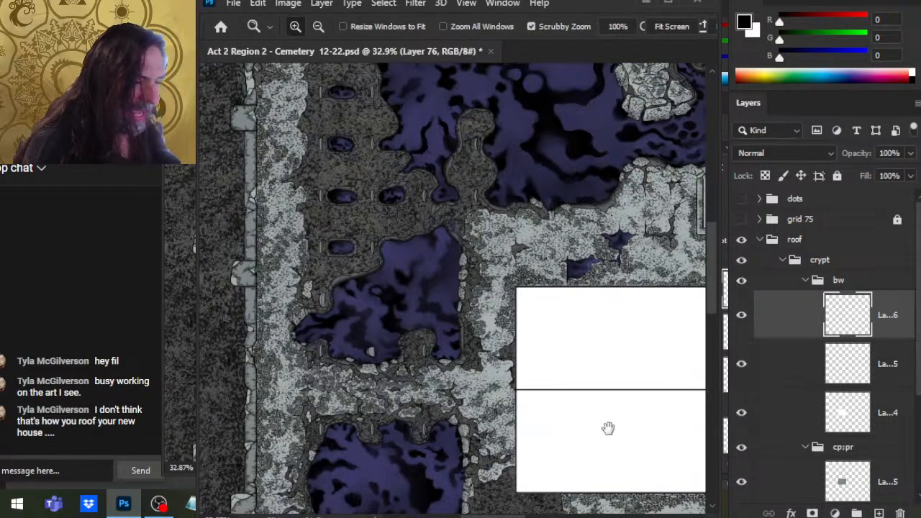
drag(609, 427, 484, 351)
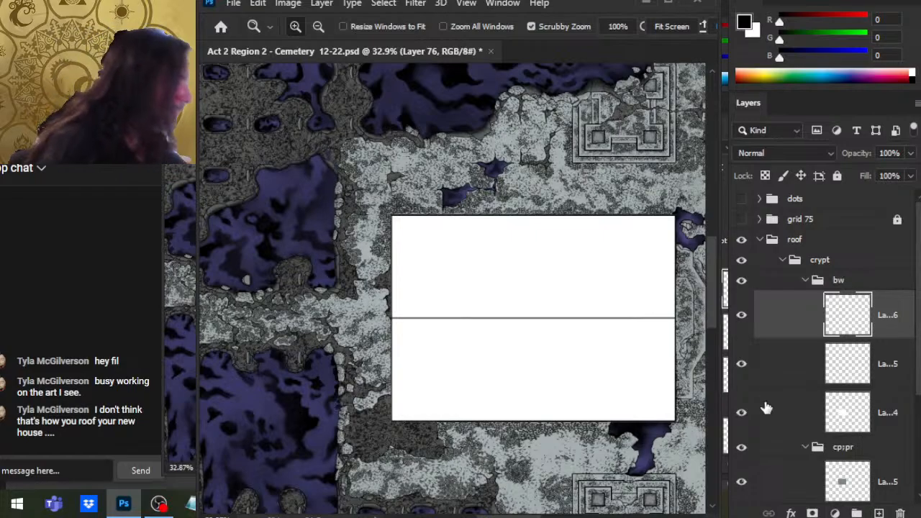
click(741, 413)
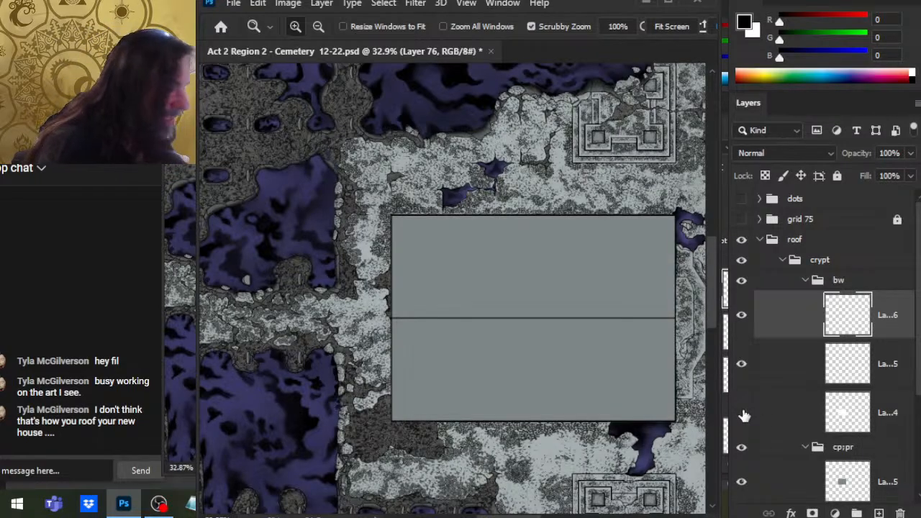
click(741, 483)
drag(424, 324, 547, 317)
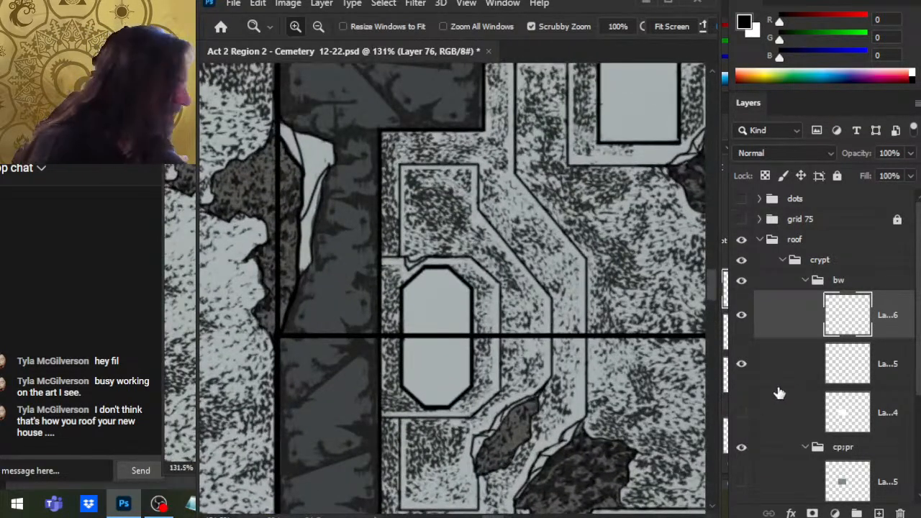
Step: Nudge the horizontal ridge line upward to center it on the octagonal slab in the crypt interior
key(v)
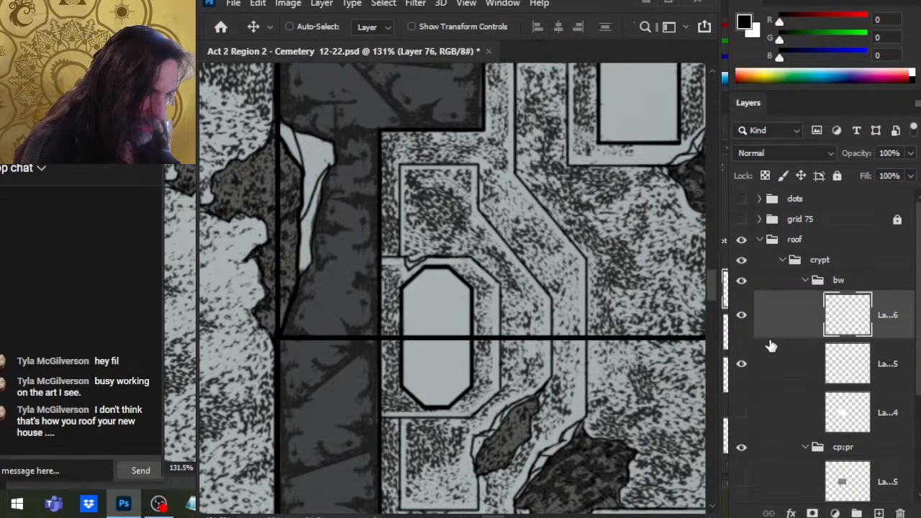
key(Up)
key(Up)
key(Up)
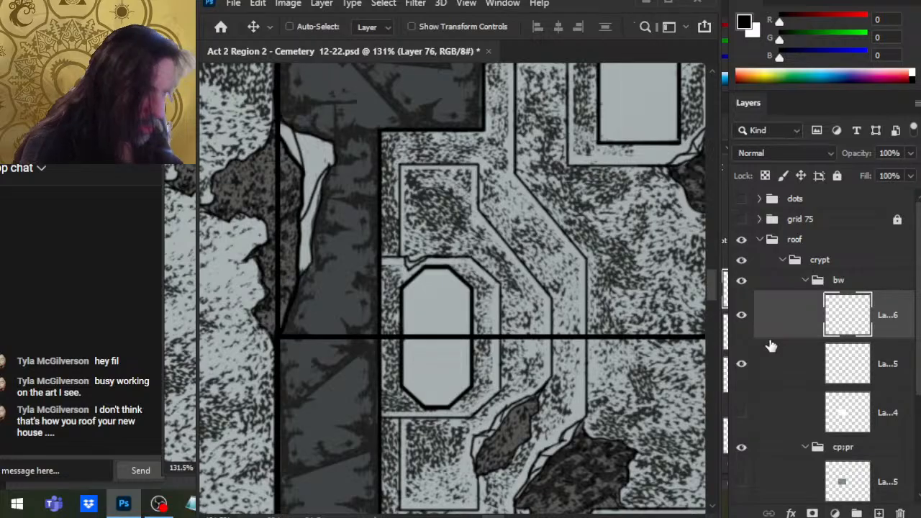
Step: Examine how the horizontal ridge line aligns with the middle of the octagonal slab and the surrounding crypt interior
key(z)
drag(418, 339, 480, 339)
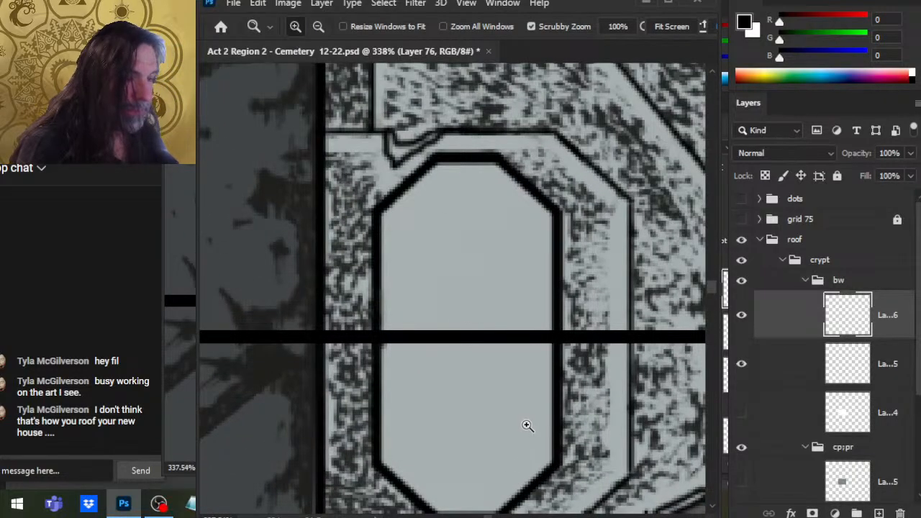
key(h)
drag(542, 361, 663, 350)
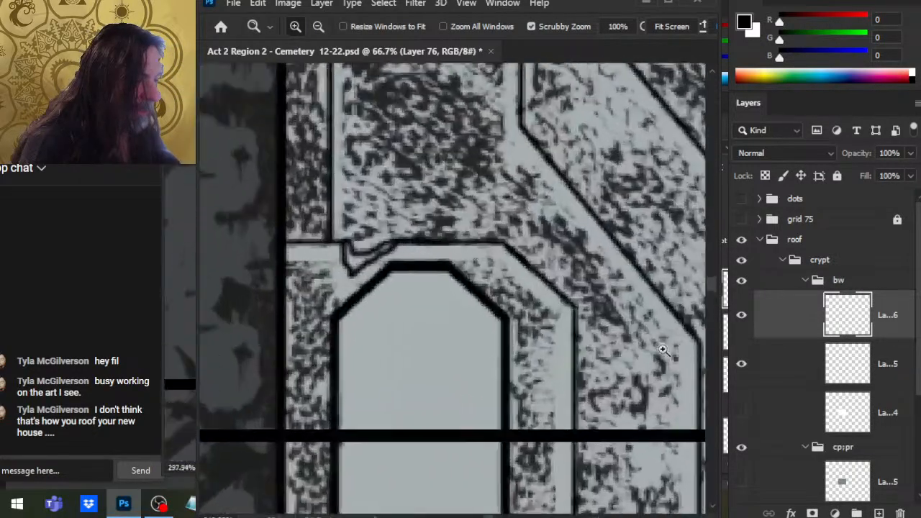
drag(543, 437, 543, 216)
drag(573, 294, 544, 321)
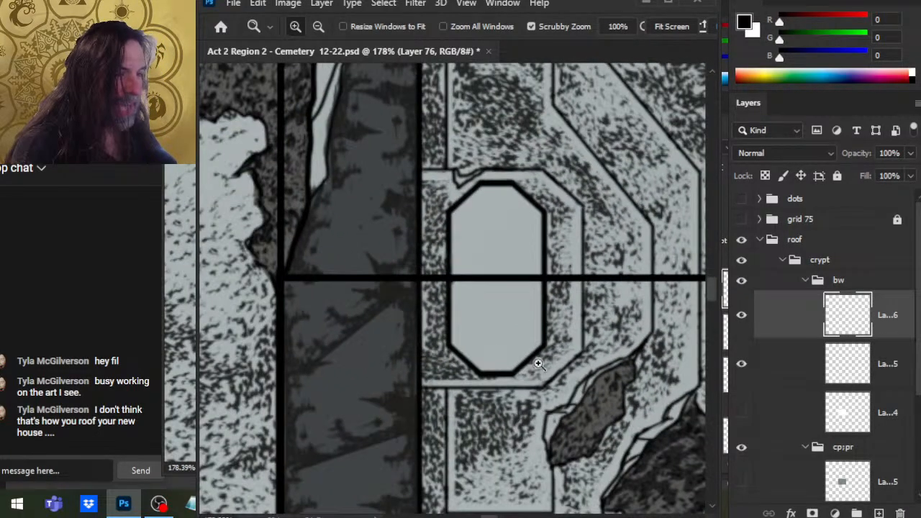
key(h)
drag(538, 363, 501, 368)
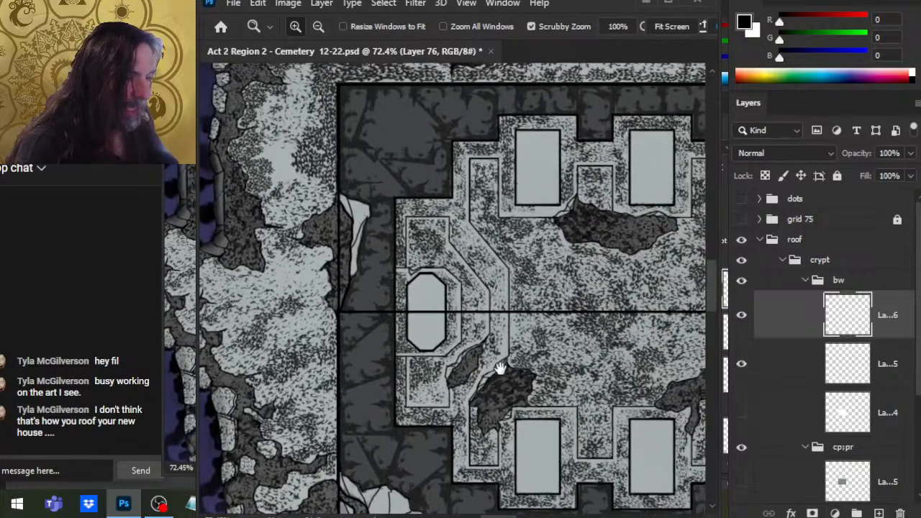
click(488, 414)
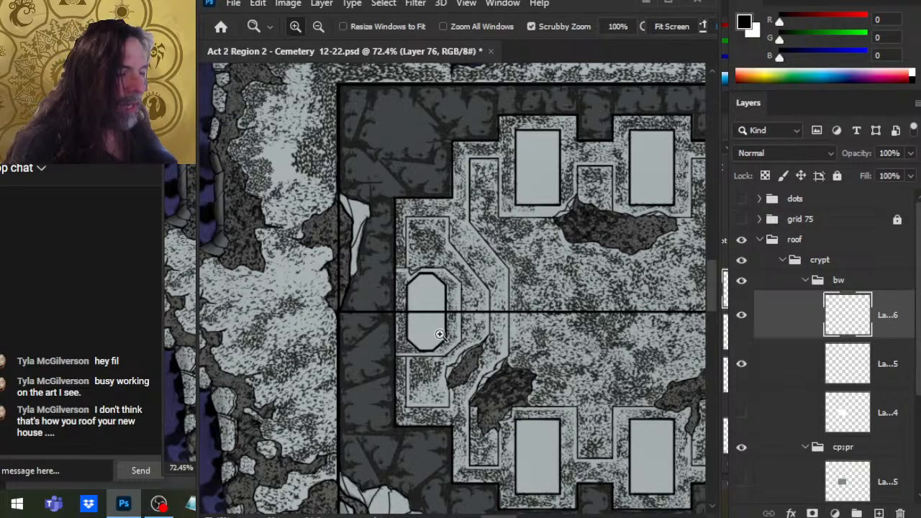
drag(432, 324, 493, 410)
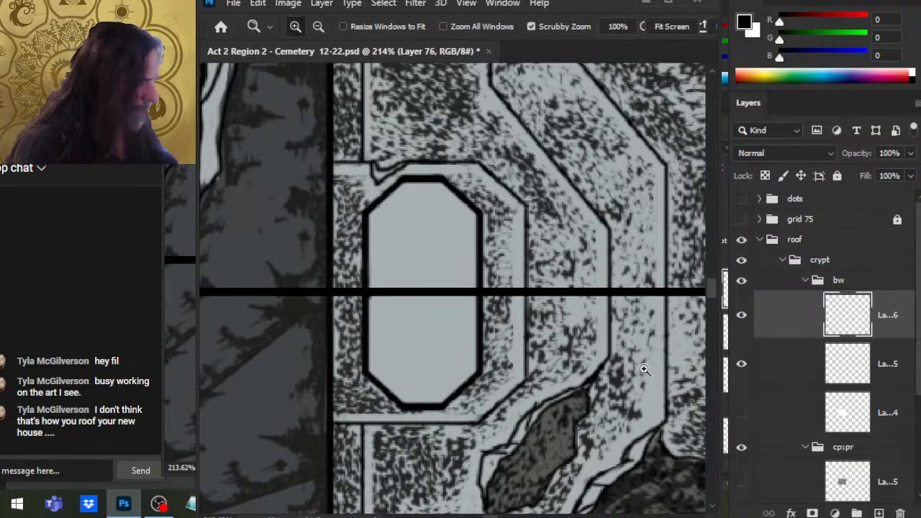
Step: Show the white fill layer of the crypt roof again, covering the crypt interior beneath the ridge line
click(742, 412)
click(742, 413)
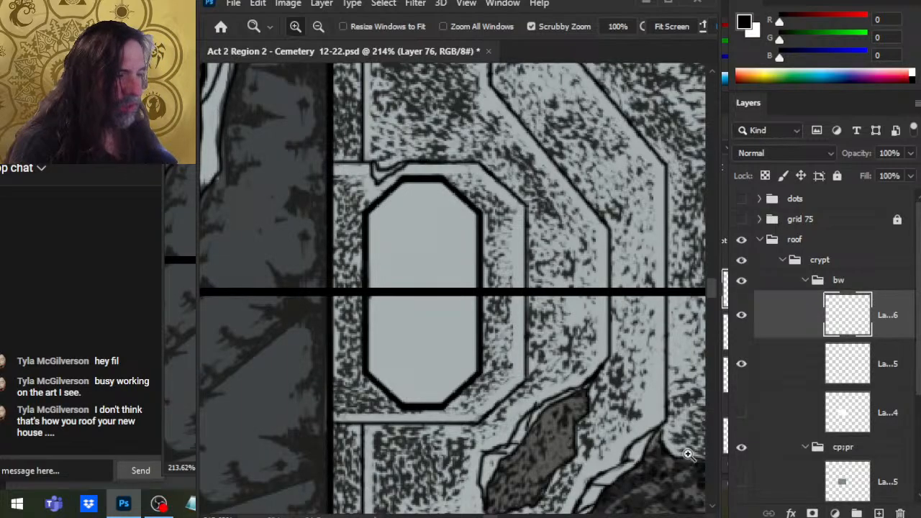
scroll(676, 420, down, 5)
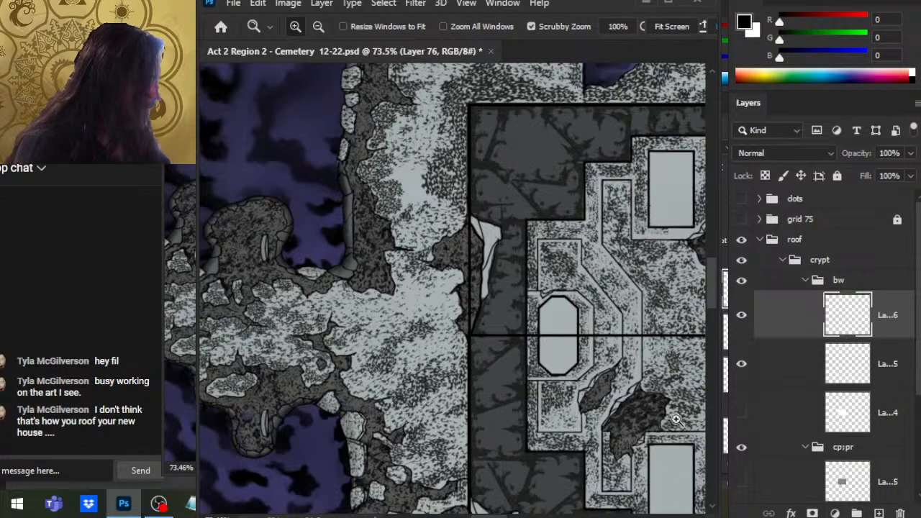
click(742, 412)
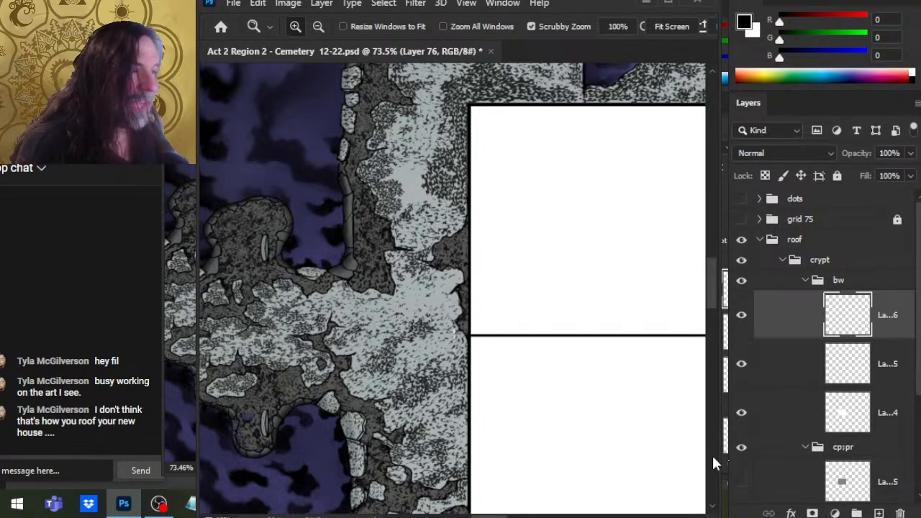
Step: Examine the white roof rectangle with its outline and ridge line, from close up and against the surrounding cemetery
scroll(559, 343, down, 3)
scroll(395, 336, up, 2)
drag(394, 336, 453, 309)
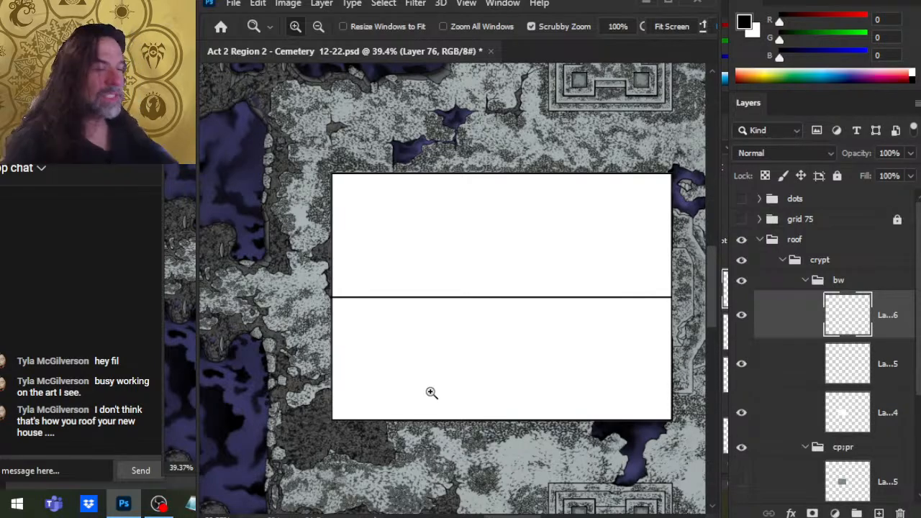
drag(367, 297, 427, 299)
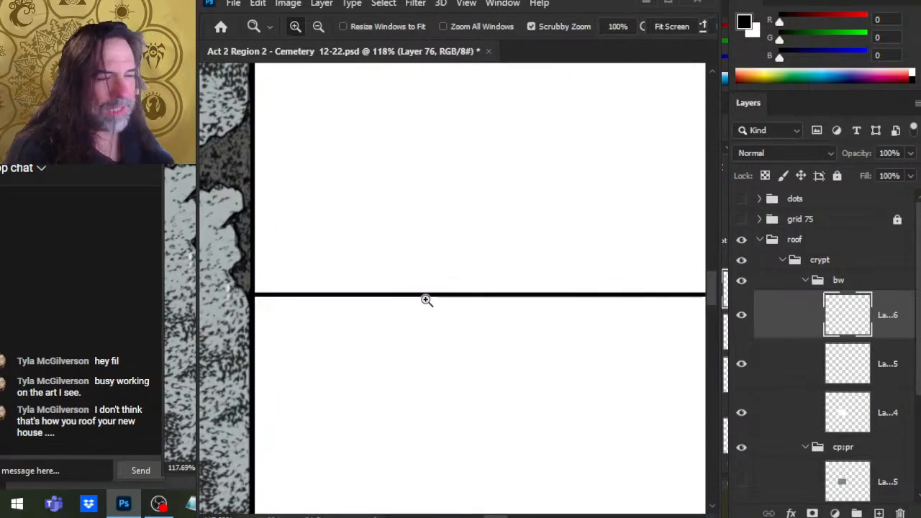
drag(507, 331, 492, 287)
drag(589, 334, 554, 333)
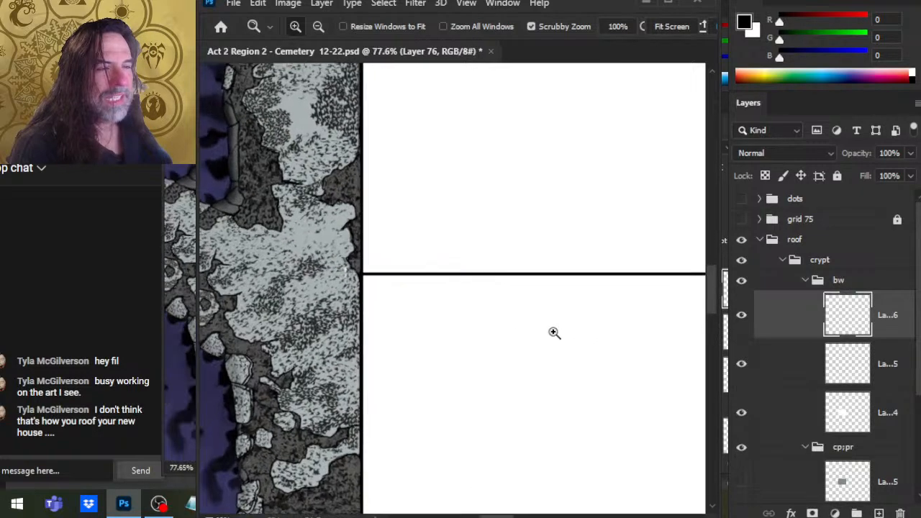
drag(634, 273, 569, 222)
drag(605, 327, 524, 326)
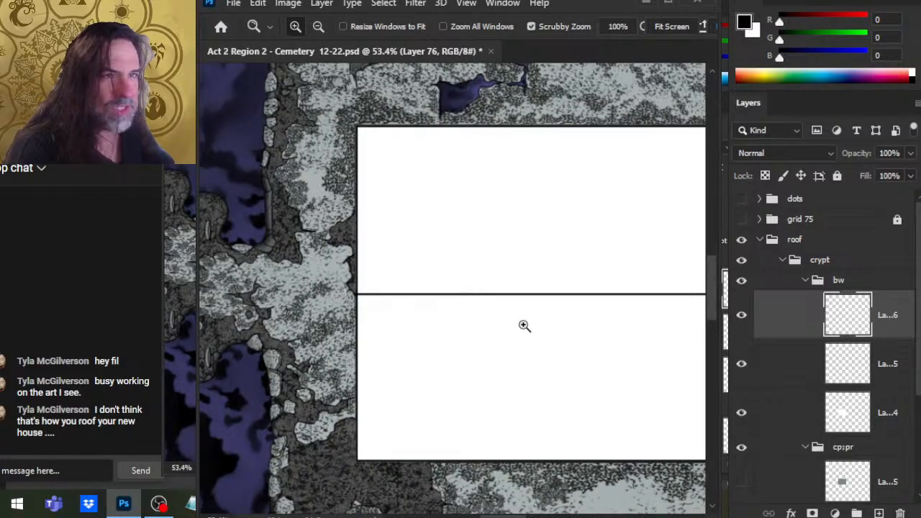
drag(496, 255, 512, 312)
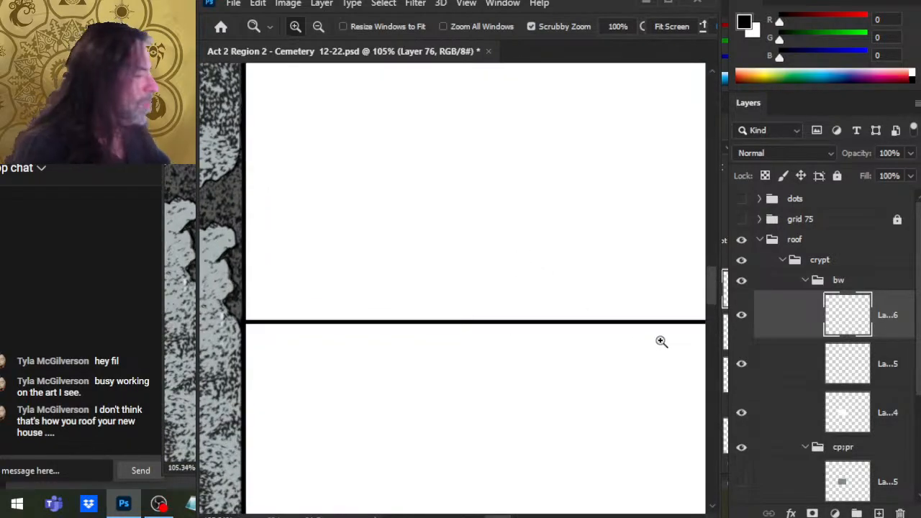
drag(661, 341, 593, 350)
drag(639, 393, 460, 282)
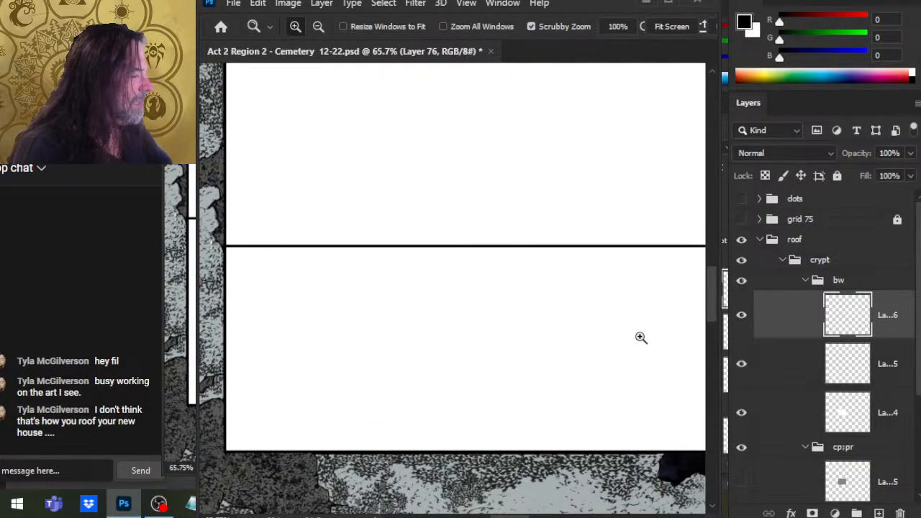
drag(641, 337, 564, 350)
drag(626, 358, 470, 341)
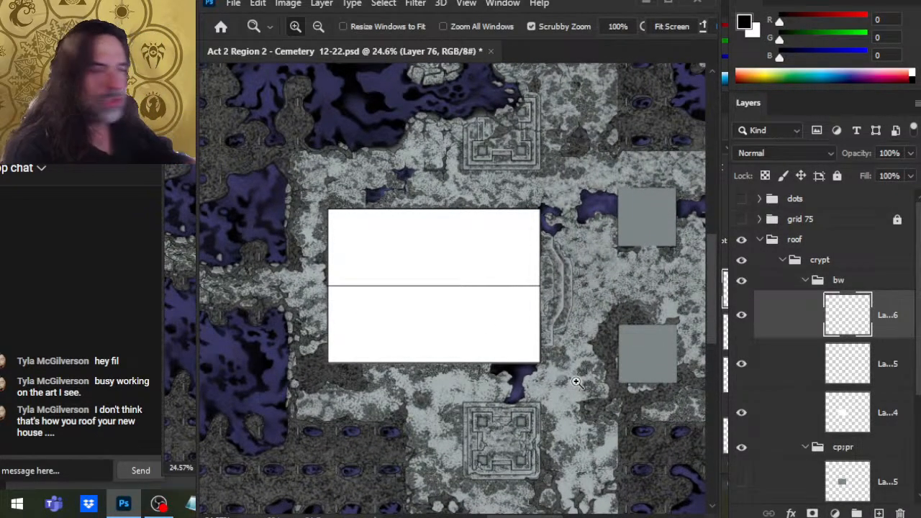
Step: Add a new empty layer above the ridge line layer in the bw group of the crypt roof
click(878, 513)
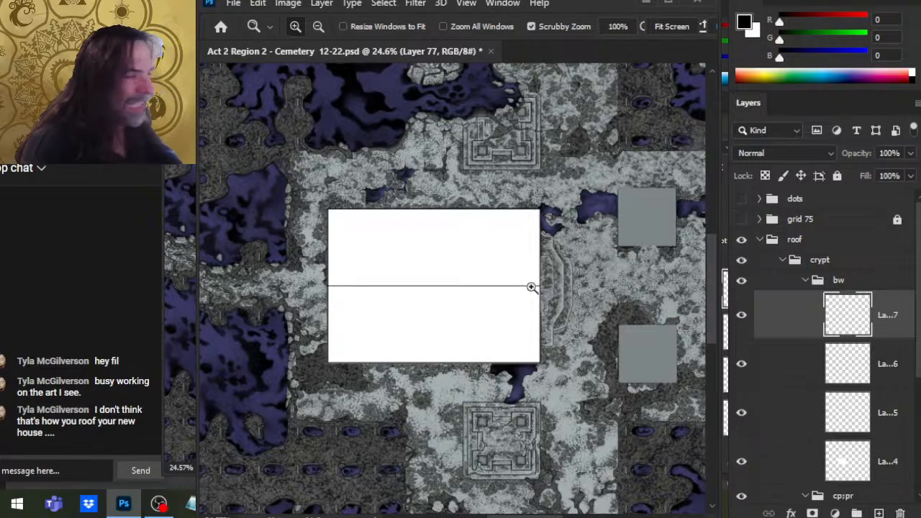
drag(531, 287, 434, 273)
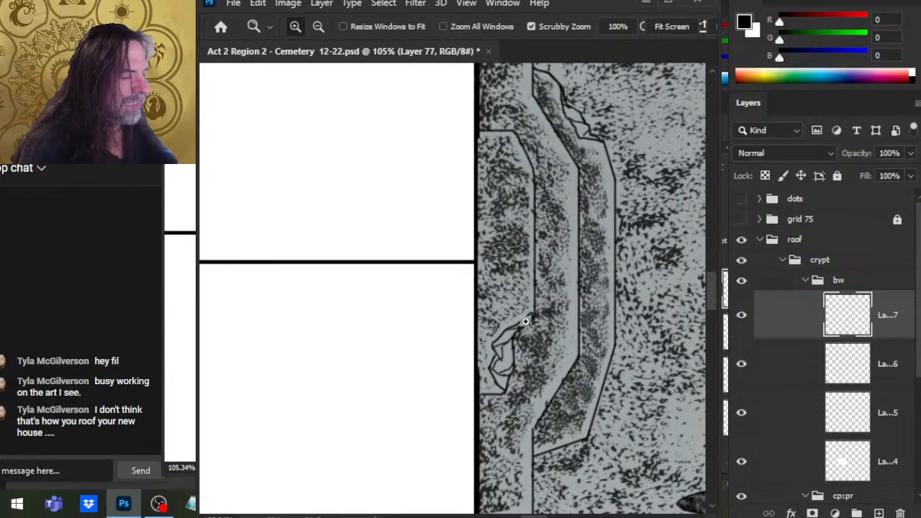
drag(526, 322, 518, 347)
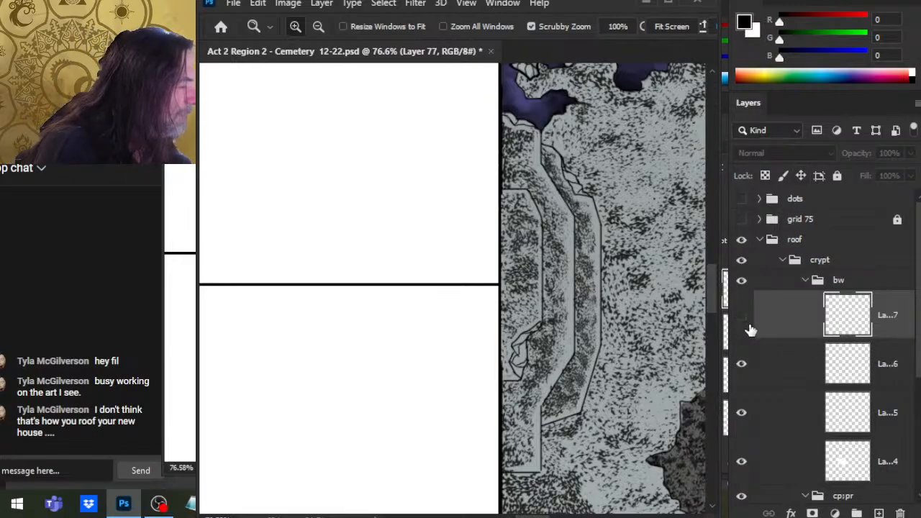
Step: Paint a straight black vertical line up from the ridge line near the roof's right border with the 4 px Brush
key(b)
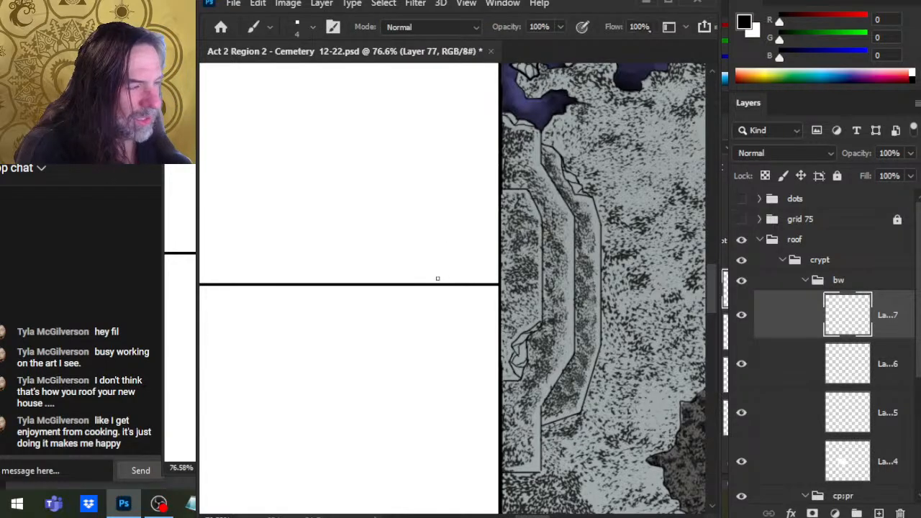
drag(437, 283, 437, 233)
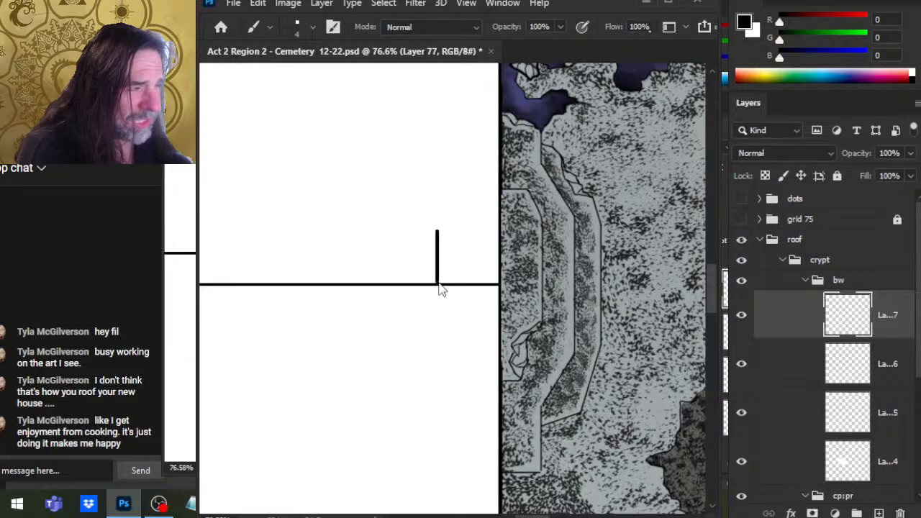
drag(438, 286, 437, 216)
drag(439, 285, 437, 201)
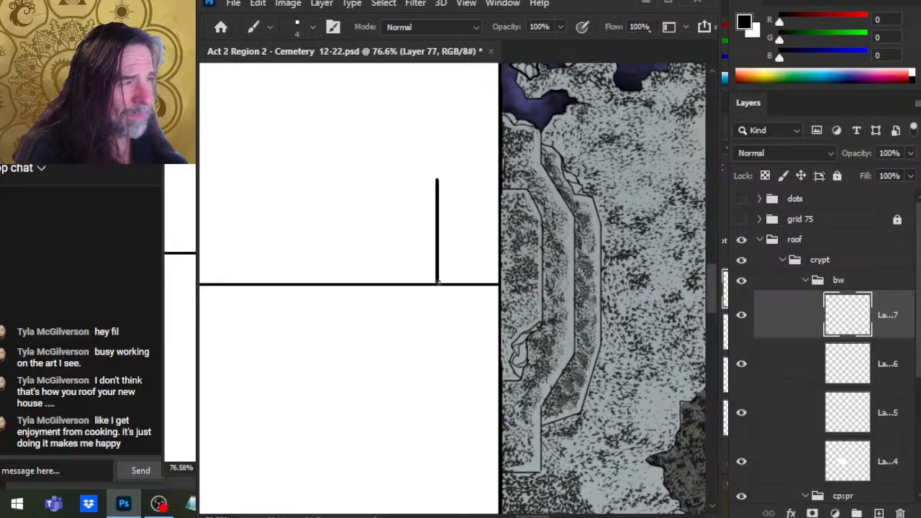
Step: Paint a straight black horizontal line from the top of the short vertical line across the roof's right border
mouse_move(449, 193)
mouse_down()
mouse_move(430, 273)
mouse_move(485, 267)
mouse_move(414, 330)
mouse_move(591, 330)
mouse_up()
key(z)
key(ctrl+space)
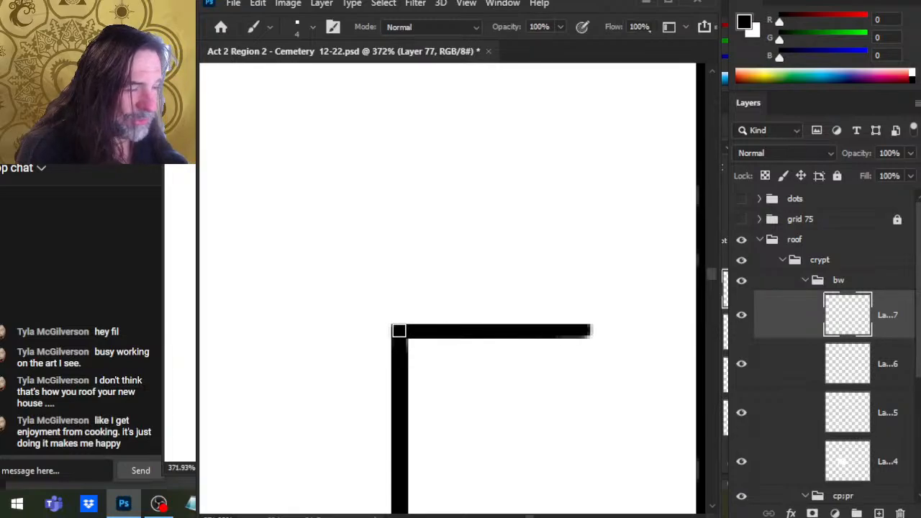
scroll(399, 329, right, 2)
Step: Erase the end of the short horizontal line that overshoots the roof's right border, using the 45 px Eraser
drag(602, 388, 417, 392)
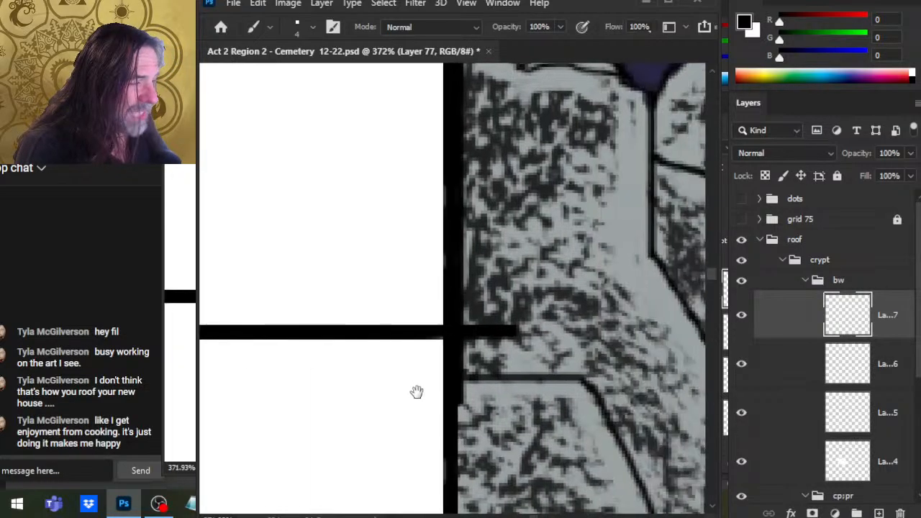
key(e)
drag(504, 325, 531, 322)
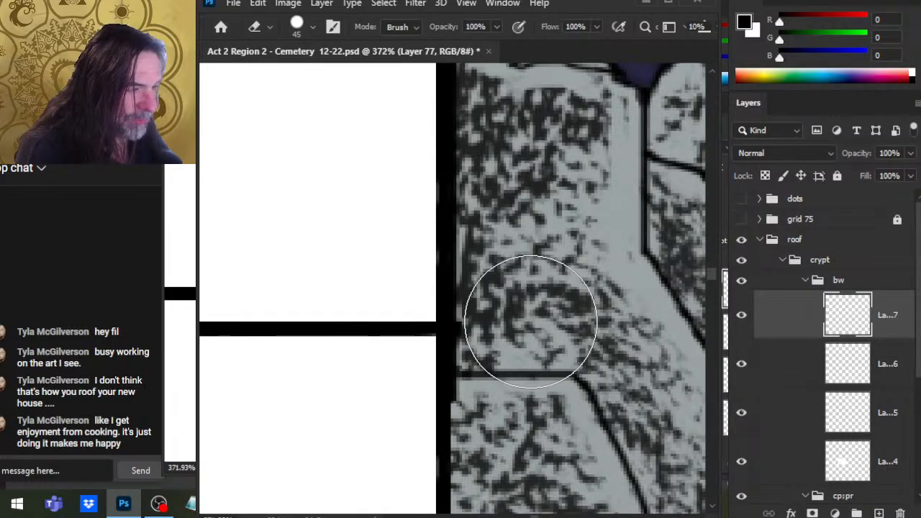
key(z)
mouse_move(551, 422)
mouse_down()
mouse_move(504, 399)
mouse_move(571, 346)
mouse_move(537, 240)
mouse_up()
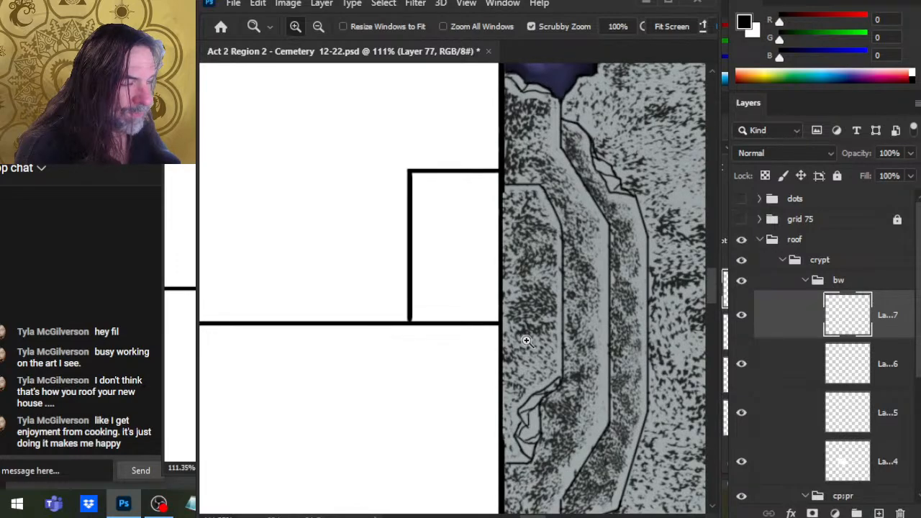
drag(568, 327, 496, 307)
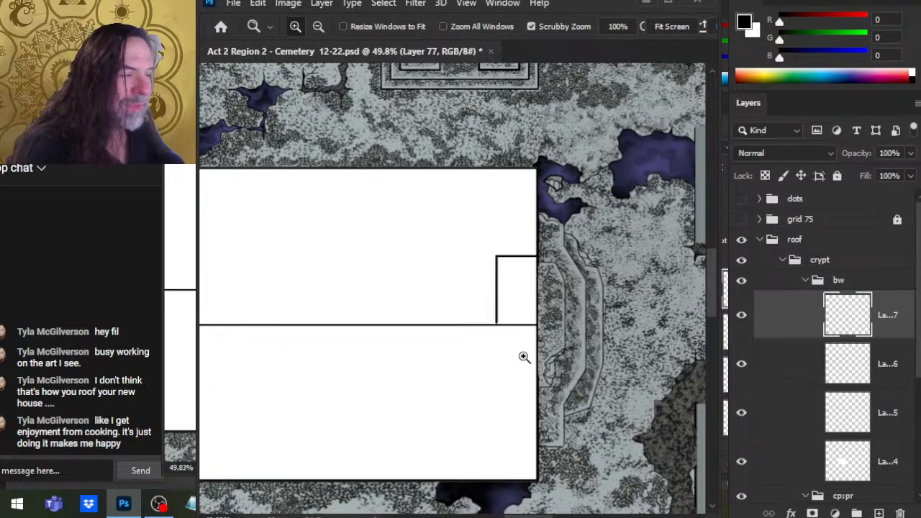
Step: Try a straight diagonal Brush line from the small rectangle's upper-left corner down to the ridge line, and undo it
drag(497, 274, 540, 277)
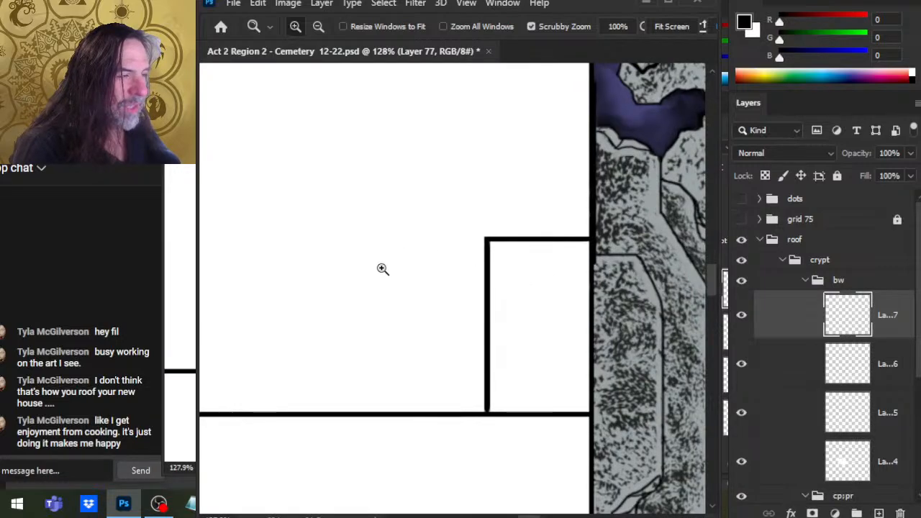
key(b)
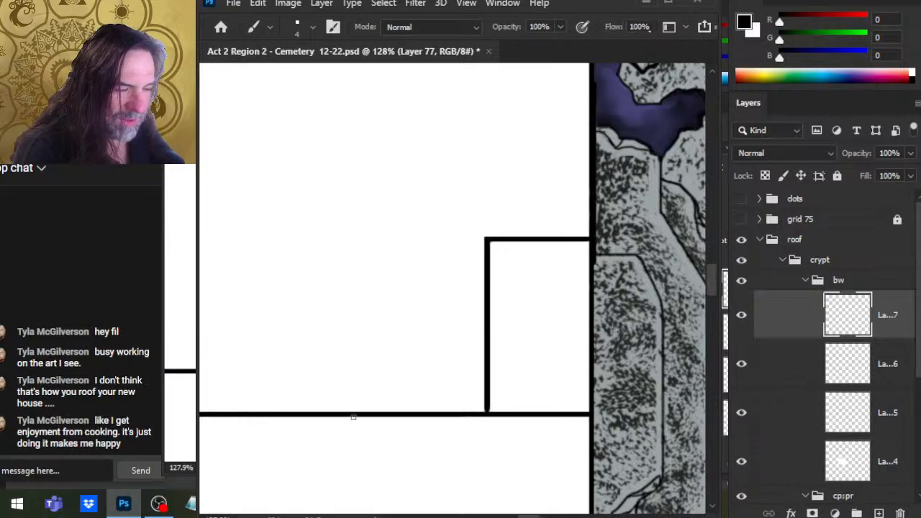
shift+click(353, 416)
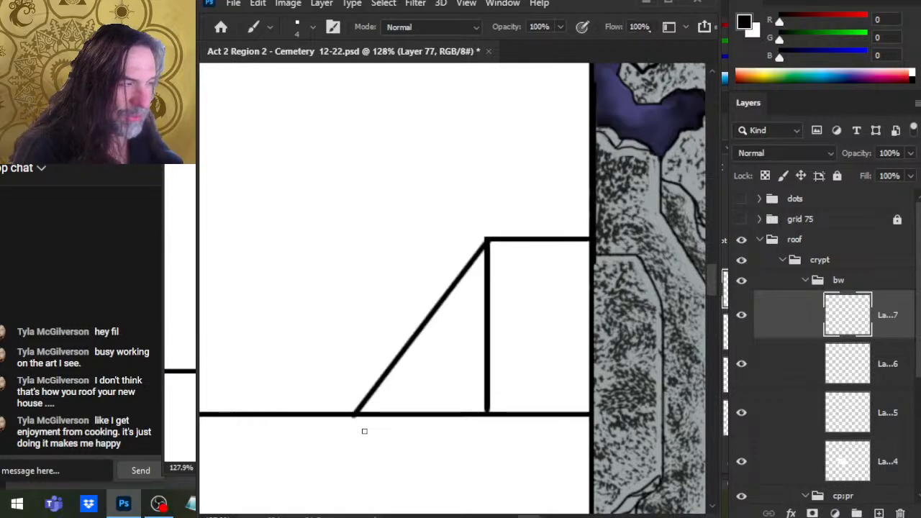
key(v)
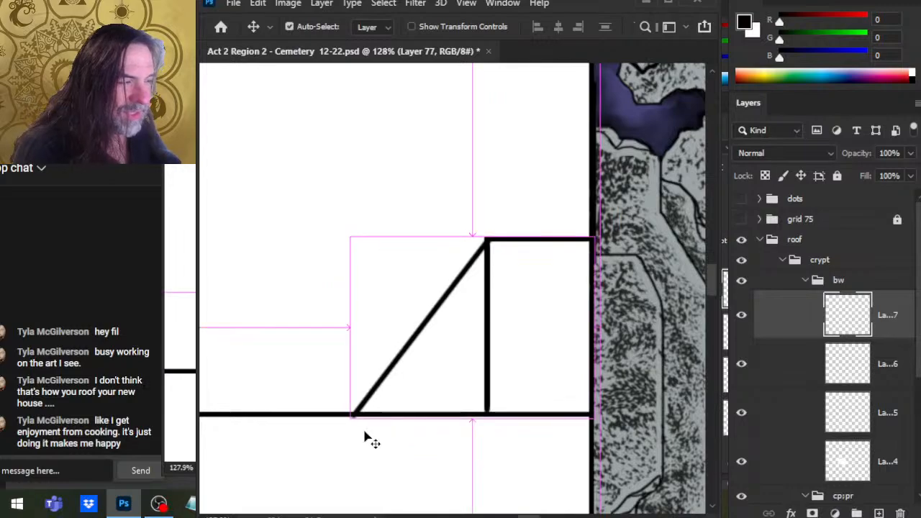
key(z)
key(ctrl+z)
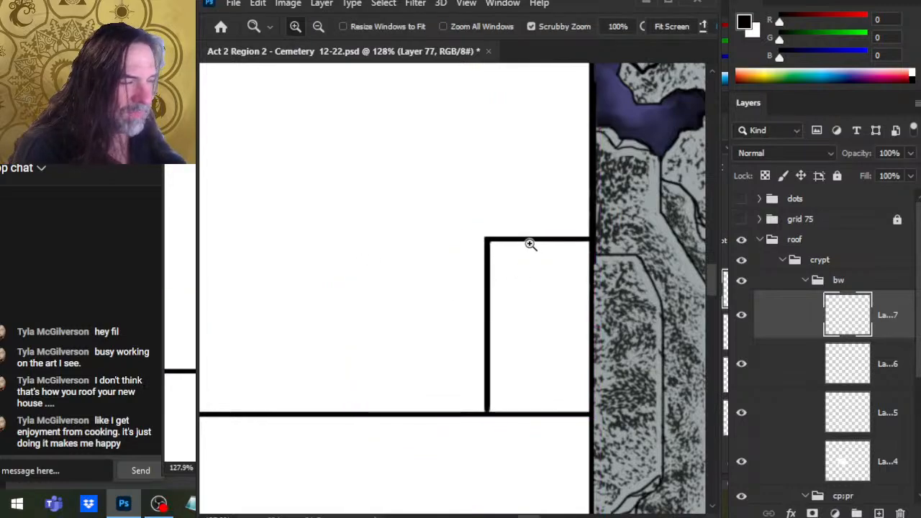
Step: Try a straight diagonal Brush line from the ridge line up to the small rectangle's upper-left corner, and undo it
drag(490, 241, 570, 242)
key(b)
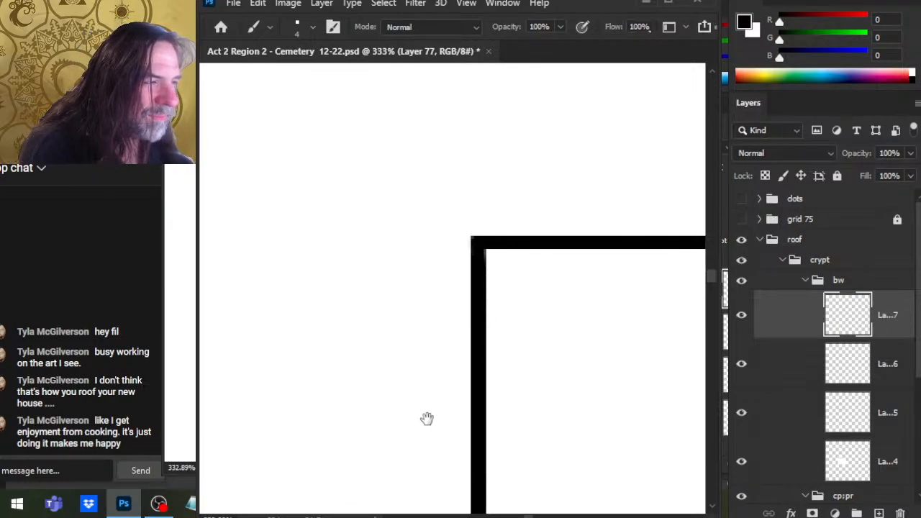
drag(426, 417, 543, 123)
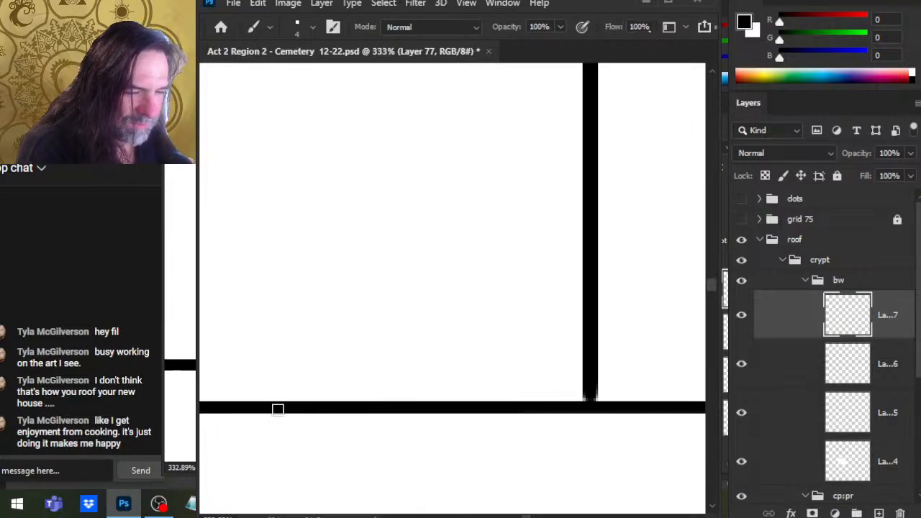
drag(593, 172, 426, 428)
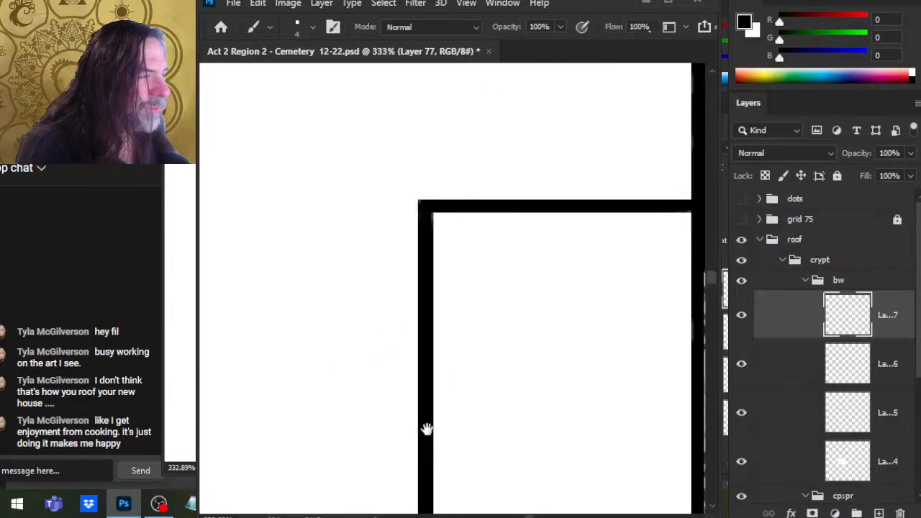
shift+click(421, 205)
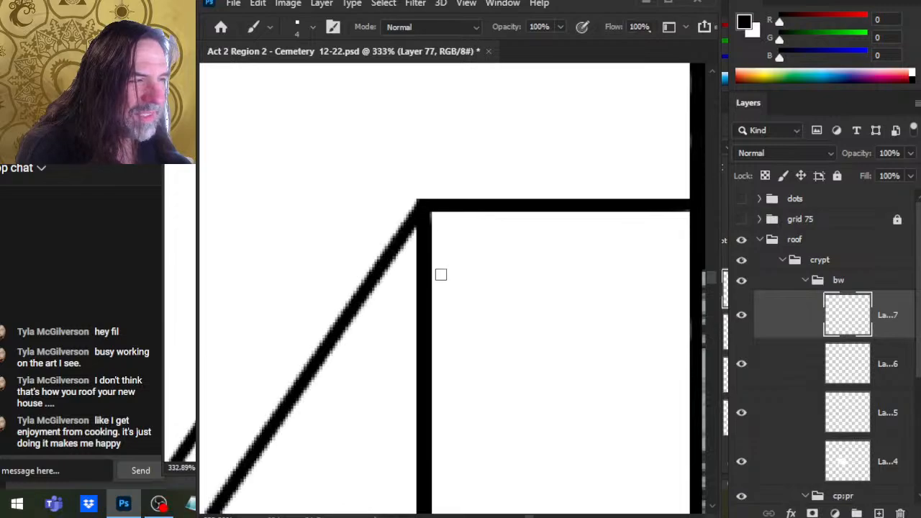
key(z)
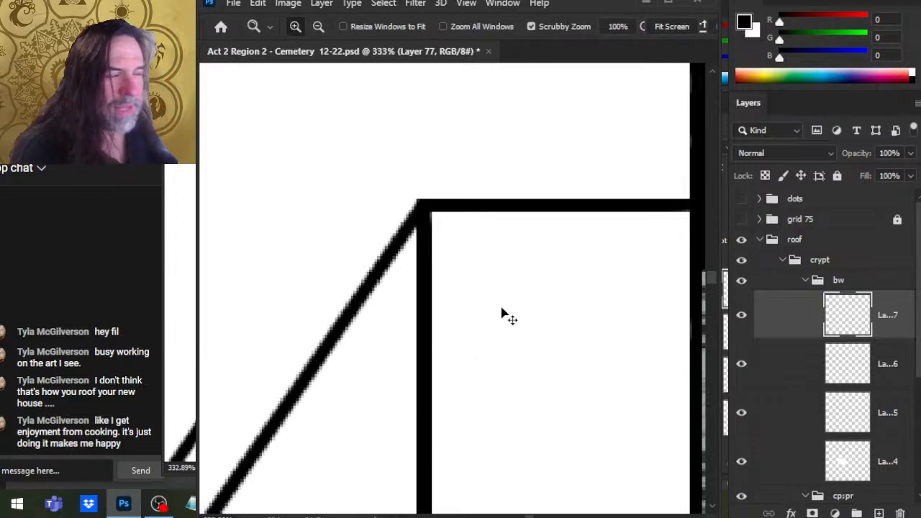
key(ctrl+z)
key(ctrl+shift+z)
scroll(552, 345, down, 3)
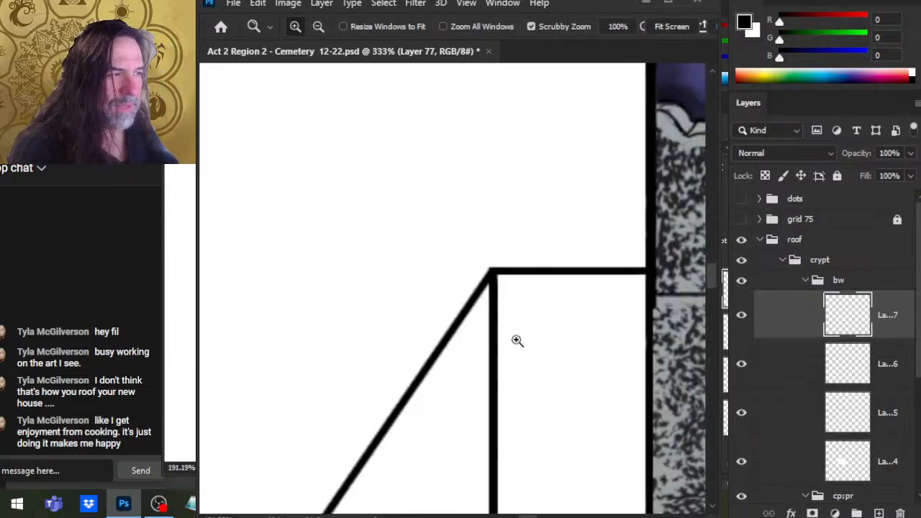
drag(592, 382, 490, 272)
drag(455, 207, 597, 232)
key(ctrl+z)
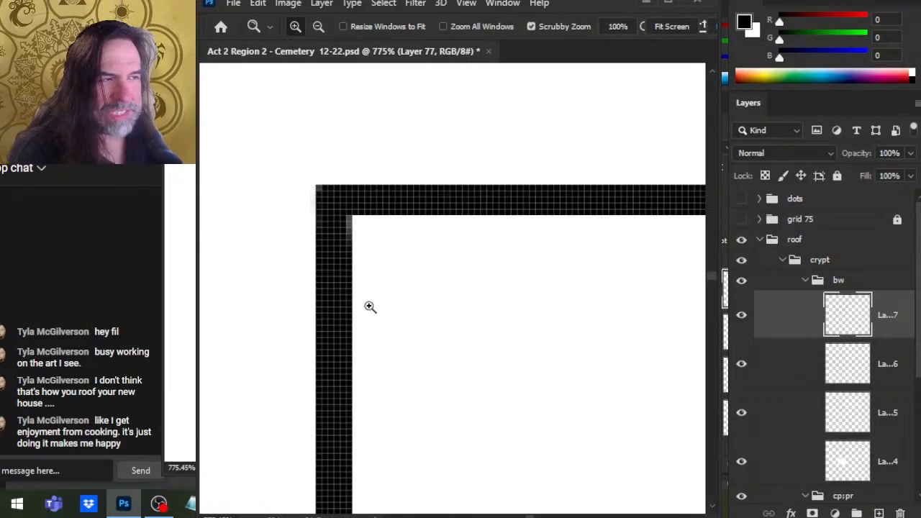
Step: Paint a straight black diagonal line from the small rectangle's upper-left corner down to the ridge line with the 4 px Brush
drag(369, 306, 495, 309)
key(b)
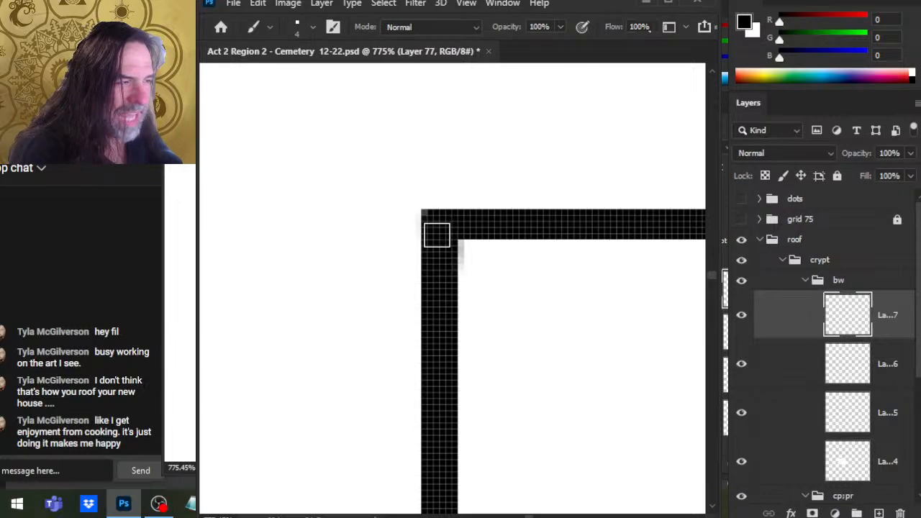
key(z)
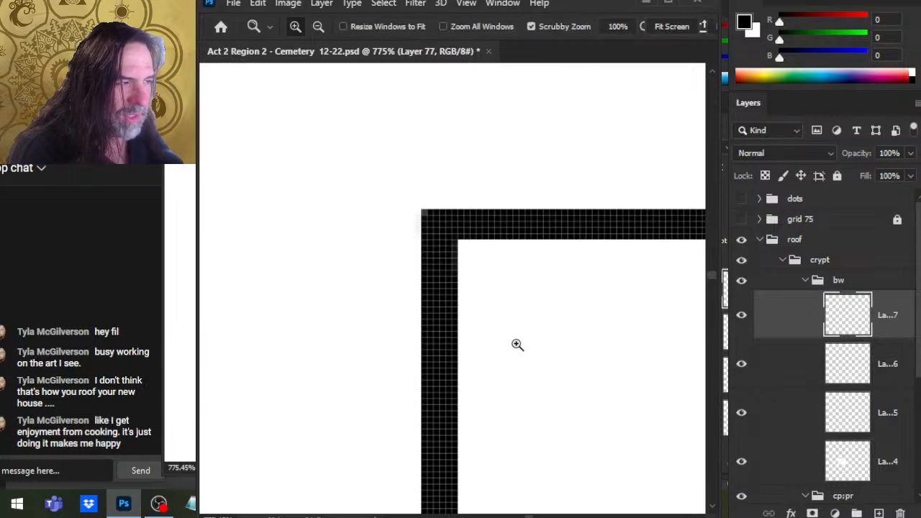
drag(518, 343, 462, 327)
drag(534, 315, 638, 346)
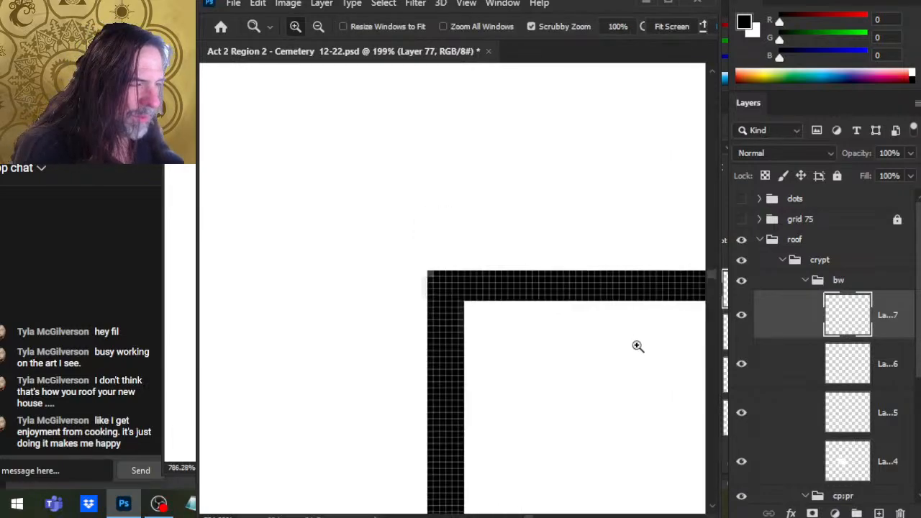
key(b)
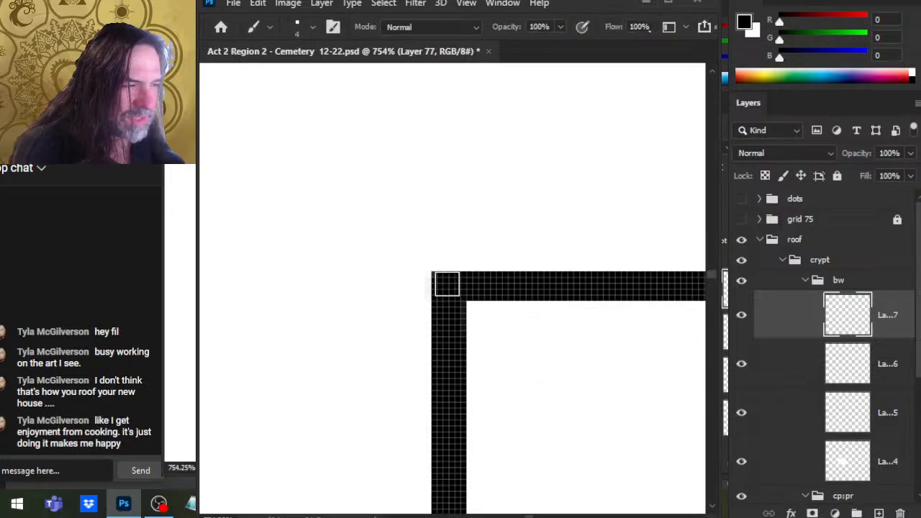
key(z)
mouse_move(586, 367)
mouse_down()
mouse_move(571, 421)
mouse_move(566, 235)
mouse_move(588, 262)
mouse_up()
key(b)
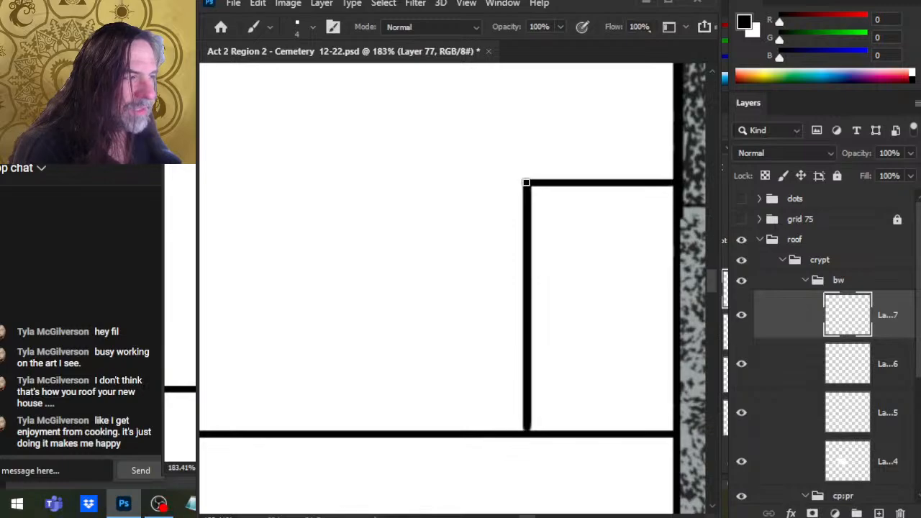
shift+click(351, 434)
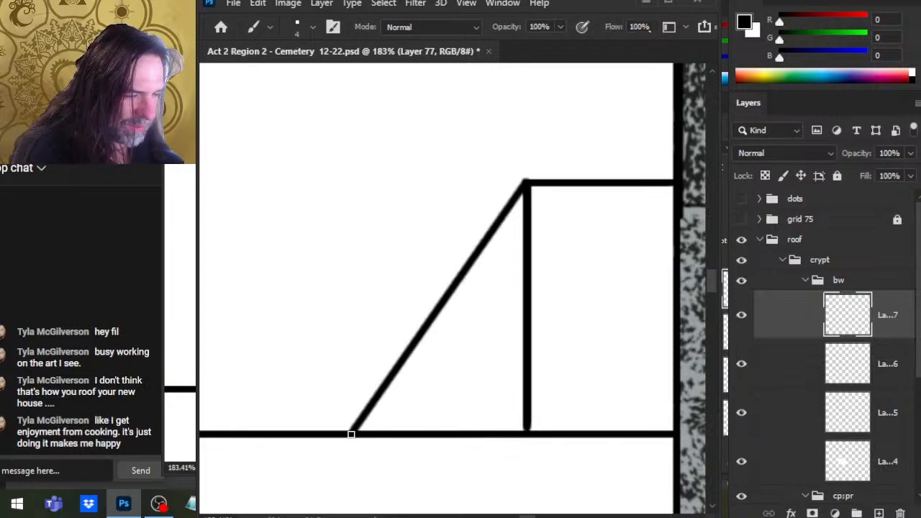
Step: Erase the upper end of the short vertical line below the corner, reducing the Eraser from 10 px to 4 px beside the diagonal
key(z)
drag(543, 362, 458, 375)
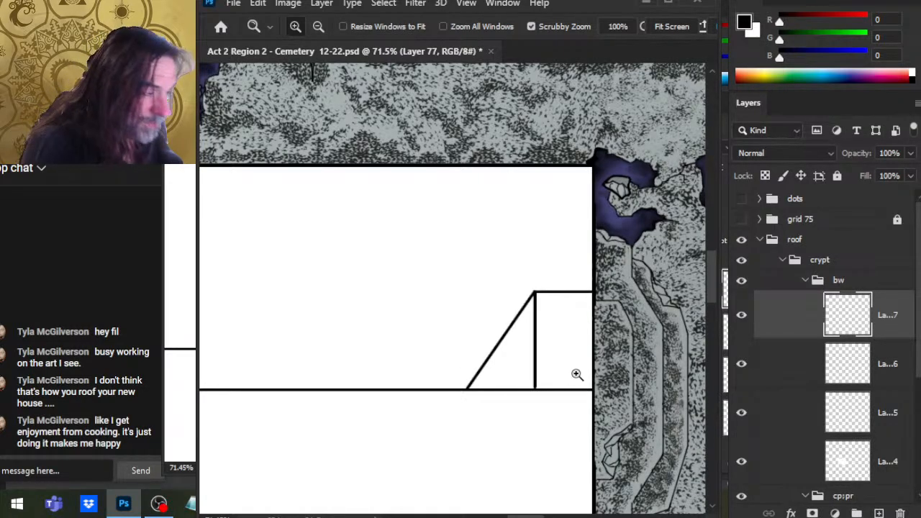
click(547, 349)
key(b)
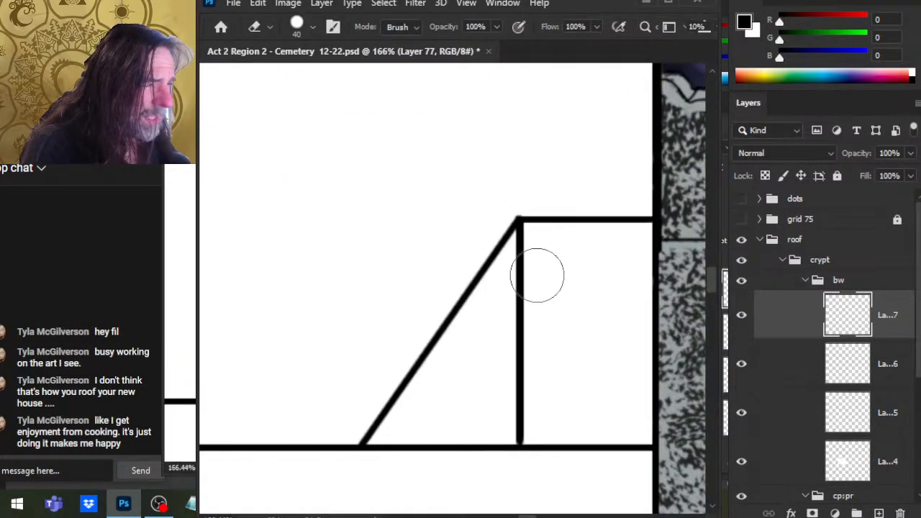
key(z)
drag(521, 216, 518, 199)
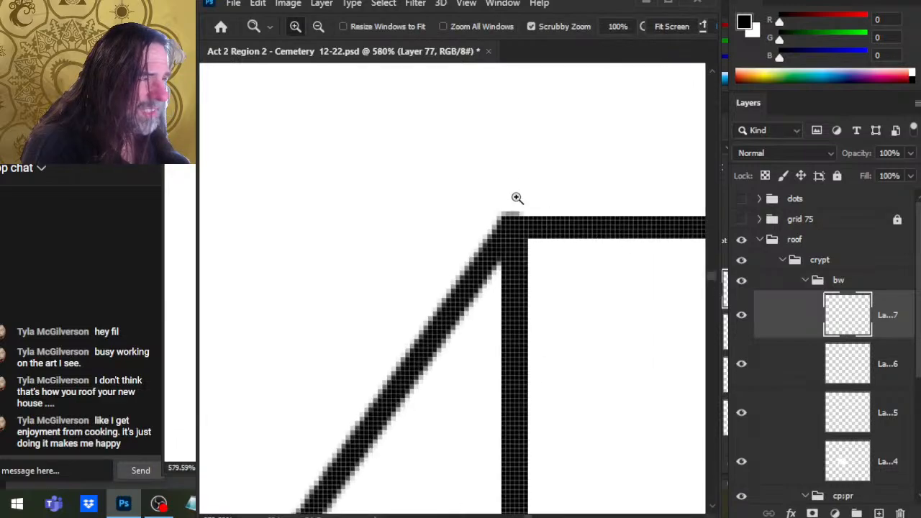
key(b)
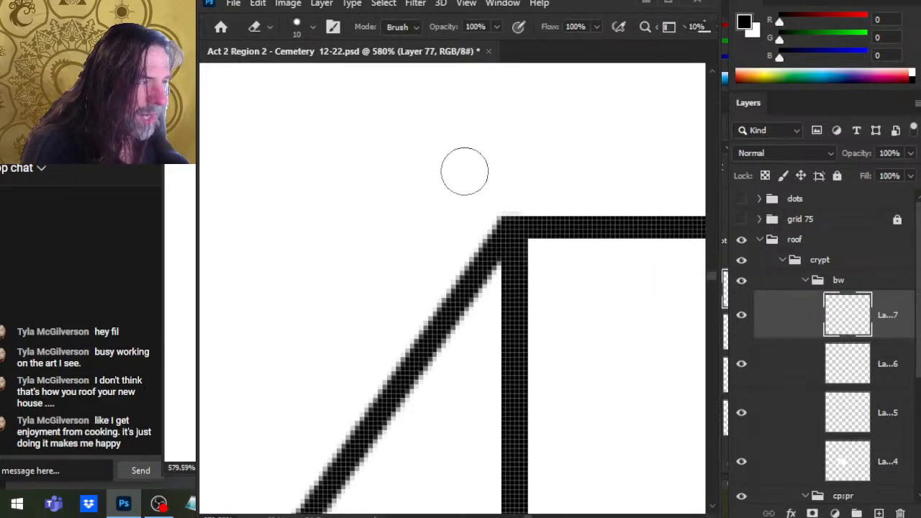
drag(522, 301, 534, 279)
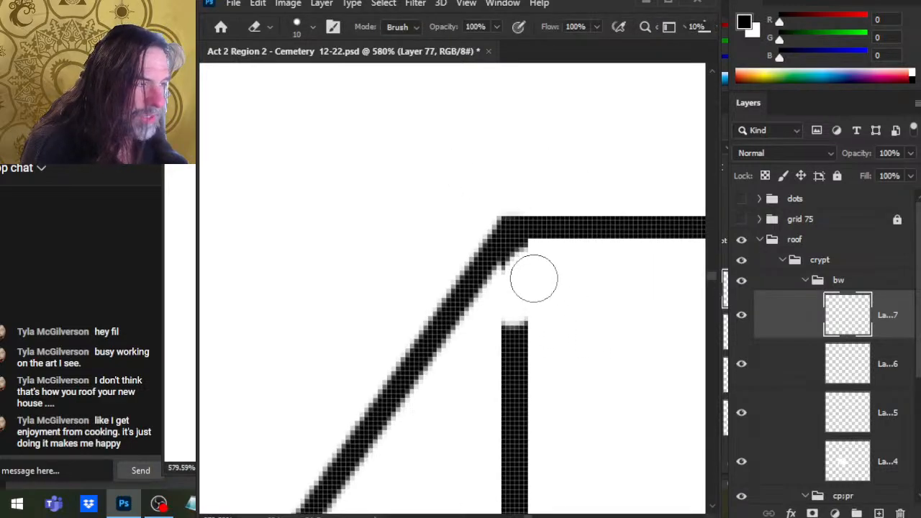
key(bracketleft)
key(bracketleft)
key(bracketleft)
key(bracketleft)
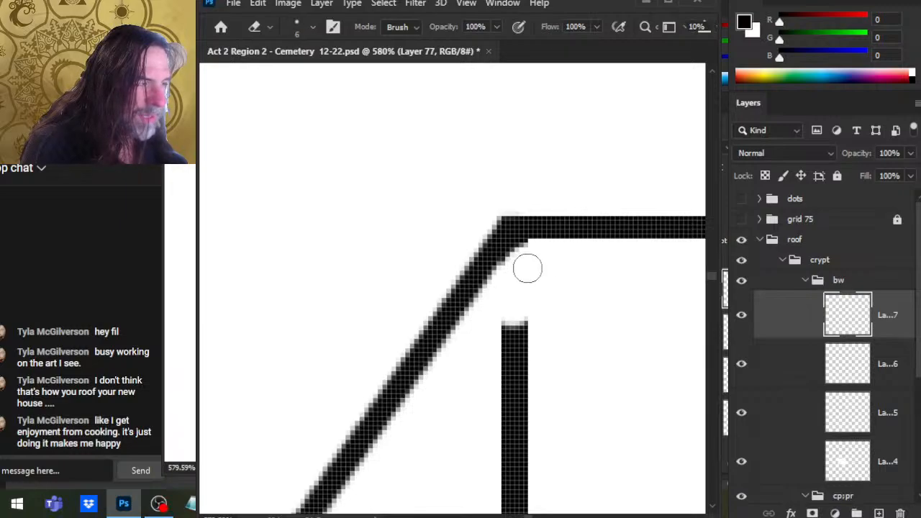
key(bracketleft)
key(bracketleft)
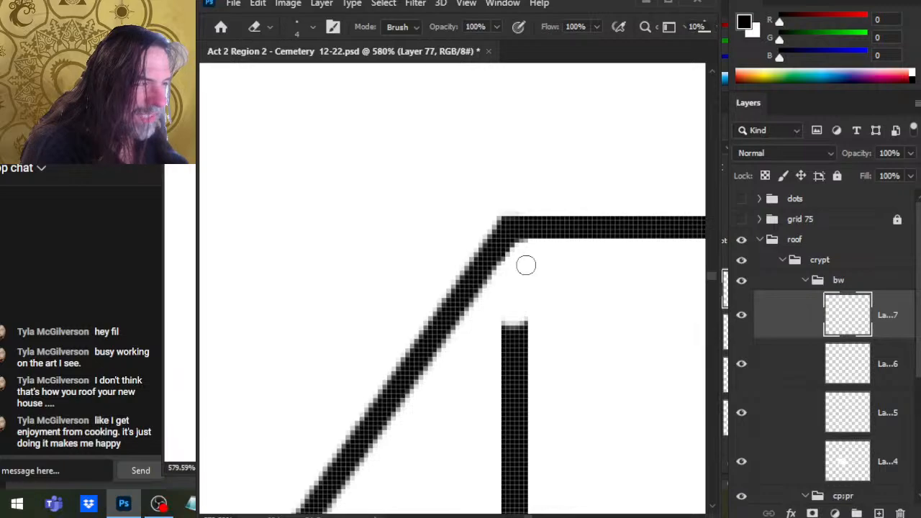
mouse_move(516, 271)
mouse_down()
mouse_move(539, 318)
mouse_move(574, 347)
mouse_move(537, 351)
mouse_move(530, 342)
mouse_move(535, 397)
mouse_move(576, 253)
mouse_up()
Step: Erase the rest of the short vertical line down to the ridge line with the 8 px Eraser
key(bracketright)
key(bracketright)
key(bracketright)
key(bracketright)
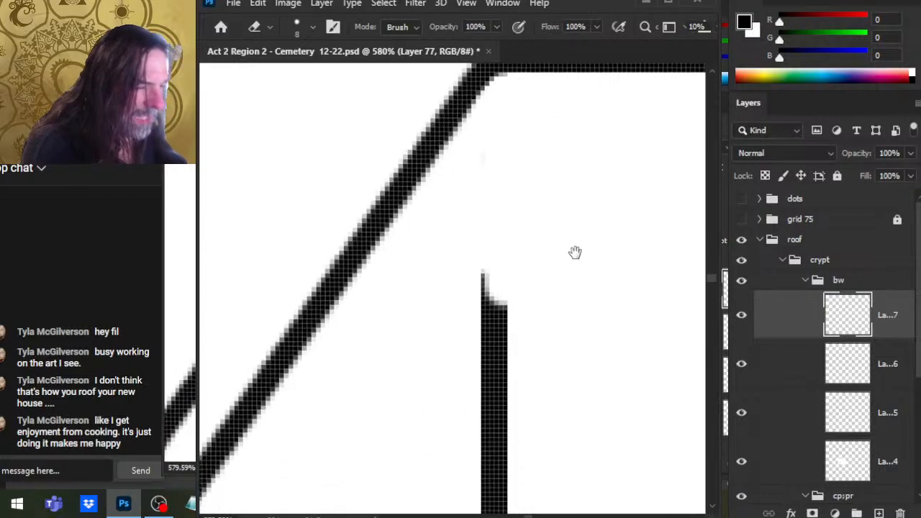
drag(485, 247, 483, 246)
drag(566, 436, 547, 208)
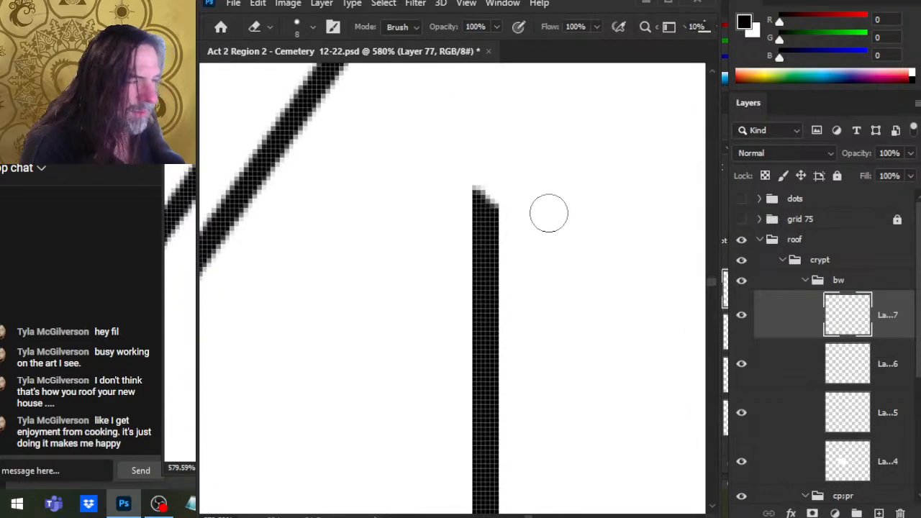
mouse_move(487, 158)
mouse_down()
mouse_move(527, 381)
mouse_move(528, 251)
mouse_up()
drag(475, 209, 476, 432)
key(z)
drag(572, 314, 523, 331)
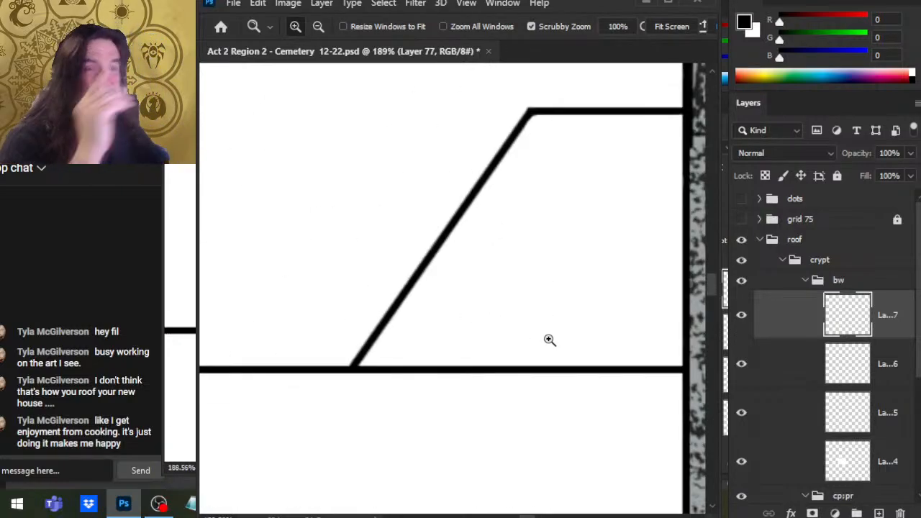
Step: Erase the stray pixels inside the corner where the diagonal meets the horizontal line, using the 6 px Eraser
drag(608, 206, 576, 288)
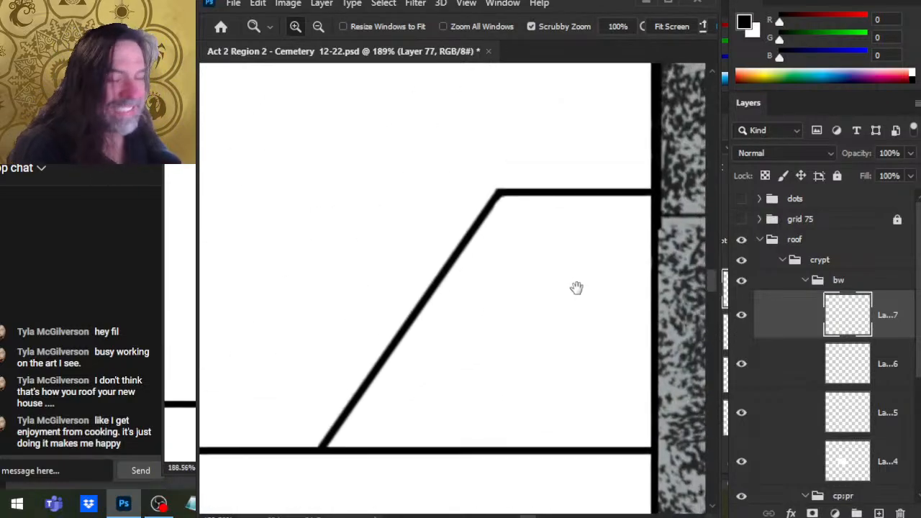
drag(499, 208, 535, 209)
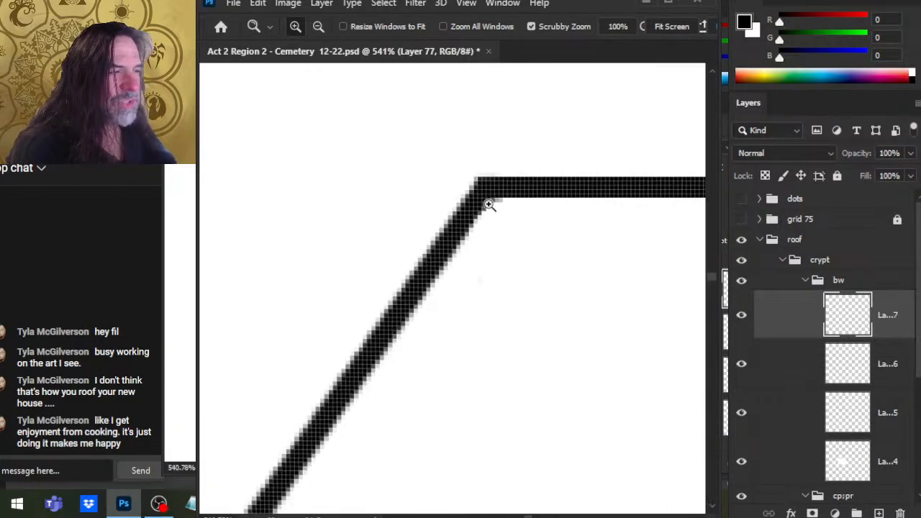
key(e)
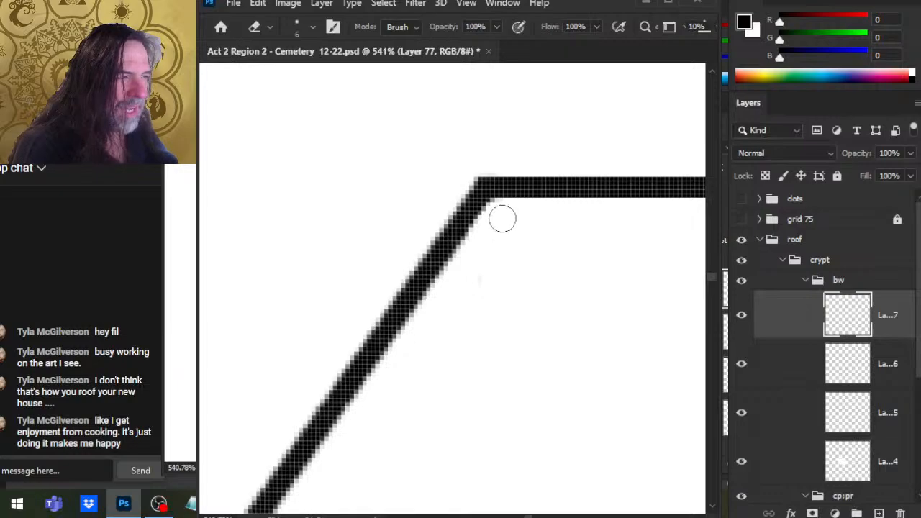
Step: Try squaring off the outer corner of the entrance roof with a 4 px Brush dab, and undo it
key(b)
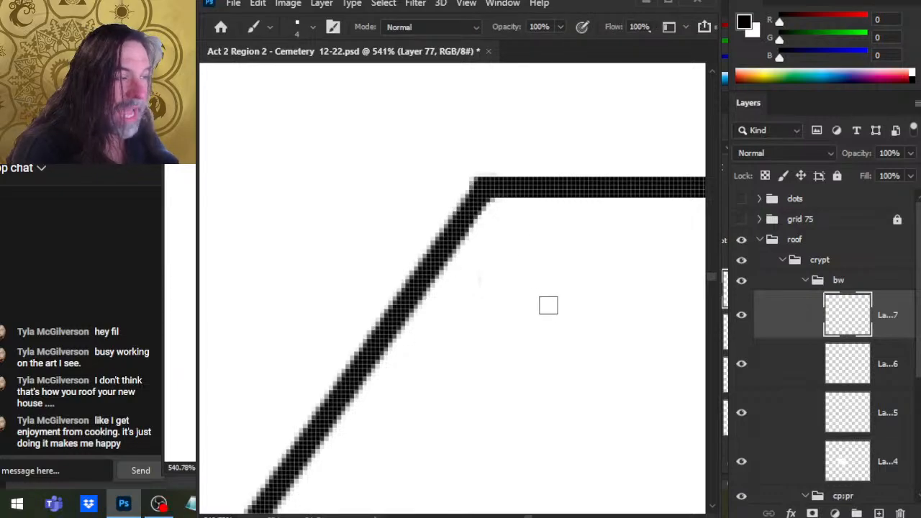
key(ctrl+z)
key(z)
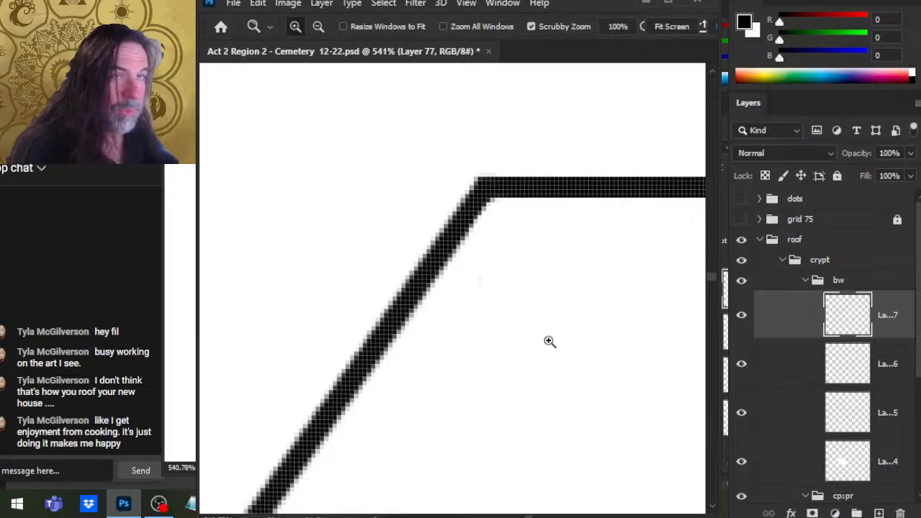
Step: Check which roof lines each of the upper three layers in the bw group holds by toggling their visibility off and on
drag(547, 342, 504, 326)
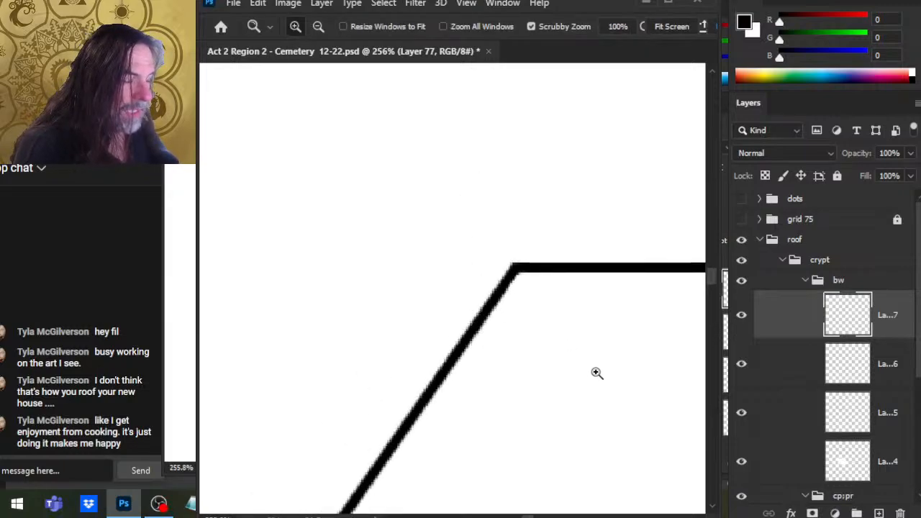
scroll(596, 372, down, 2)
drag(599, 399, 539, 198)
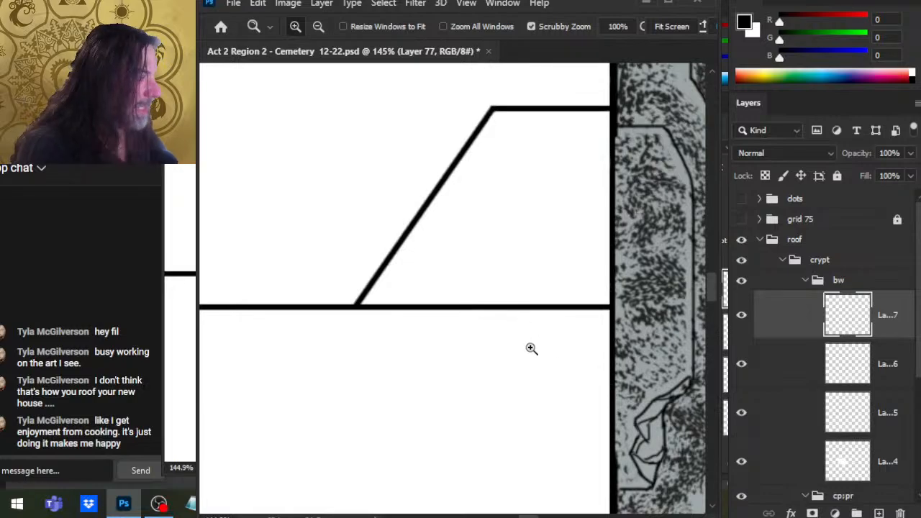
drag(531, 348, 485, 382)
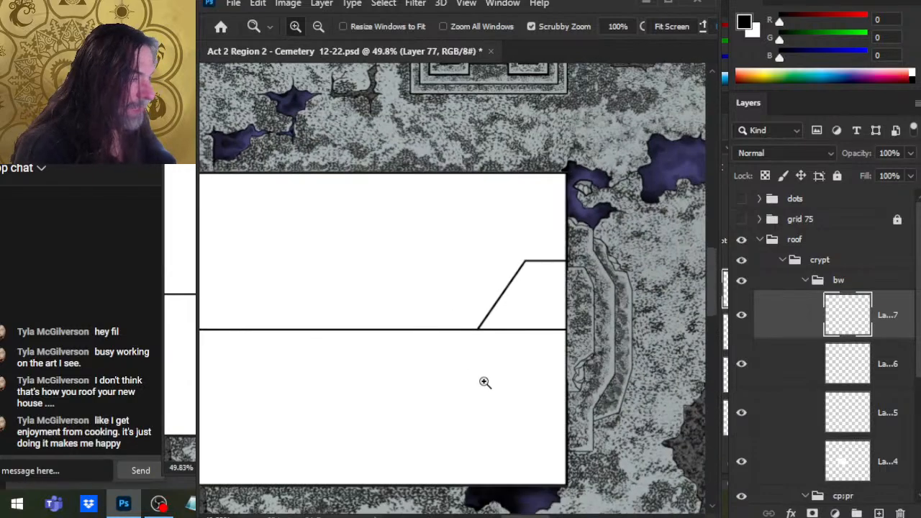
click(510, 321)
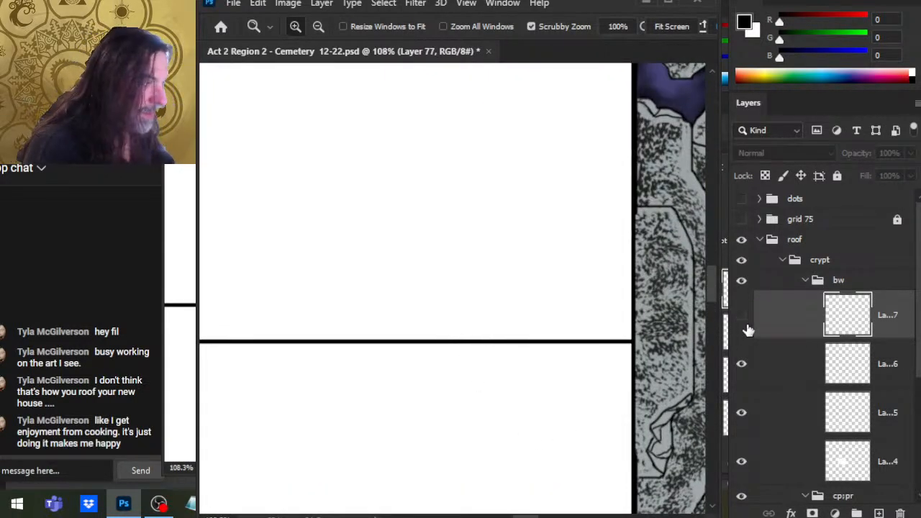
click(743, 367)
click(743, 364)
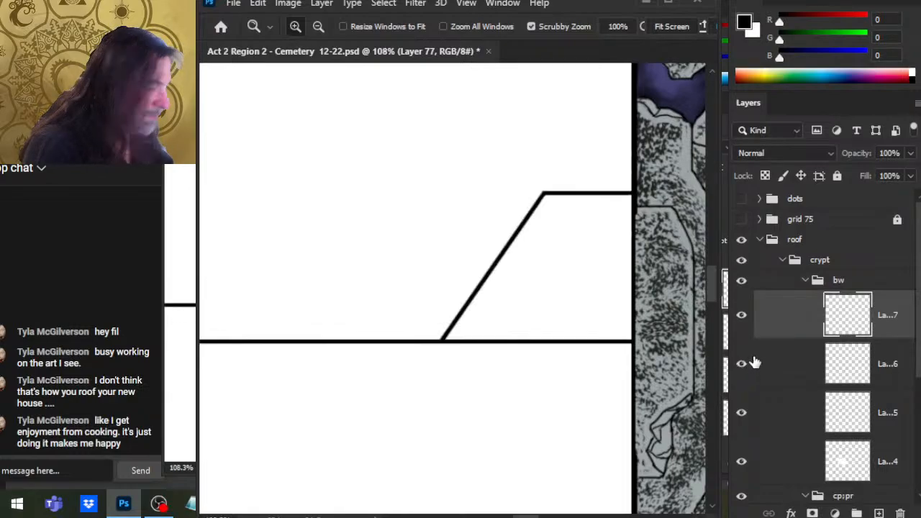
click(746, 416)
click(747, 417)
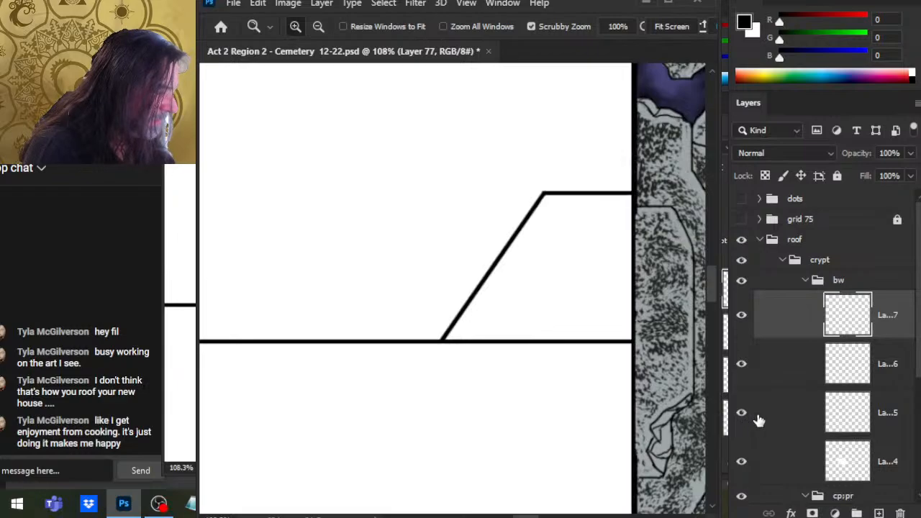
Step: Group the upper three roof-line layers inside the bw group
shift+click(783, 425)
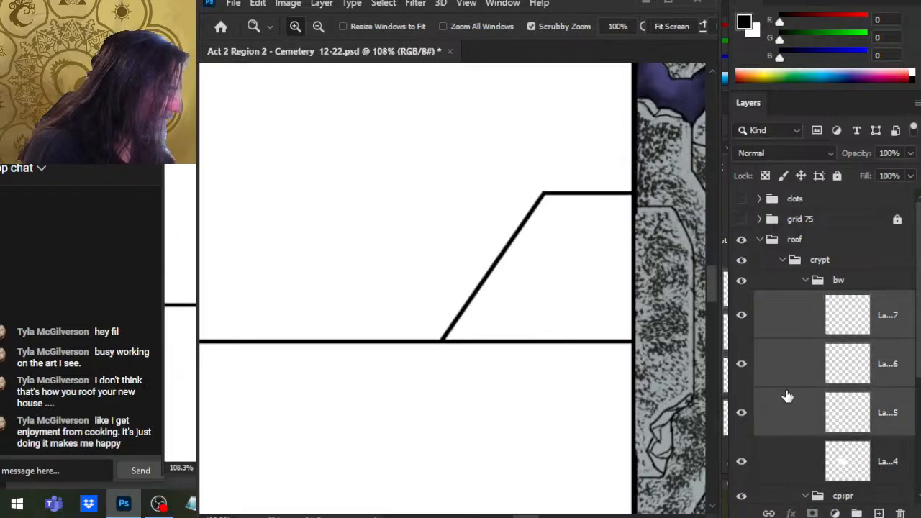
key(ctrl+g)
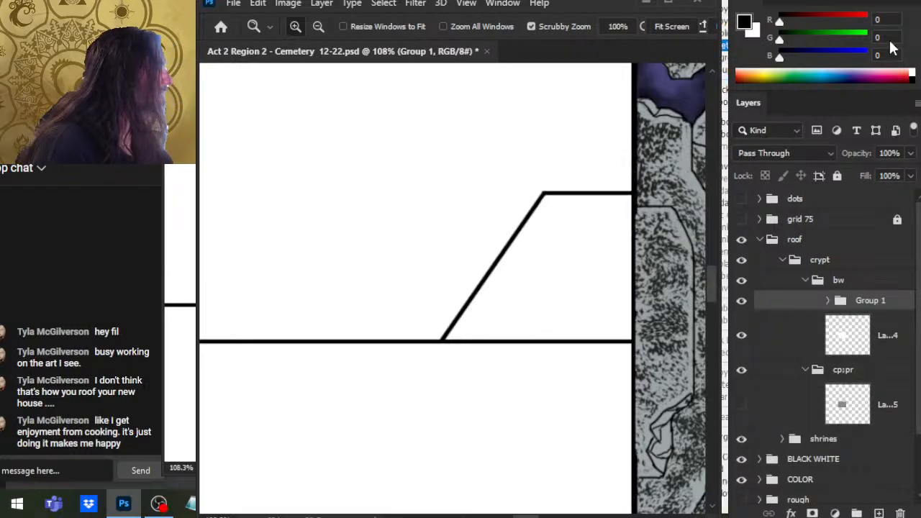
Step: Duplicate the roof-line group and flip the copy vertically to mirror the angled entrance section below the ridge line
key(ctrl+j)
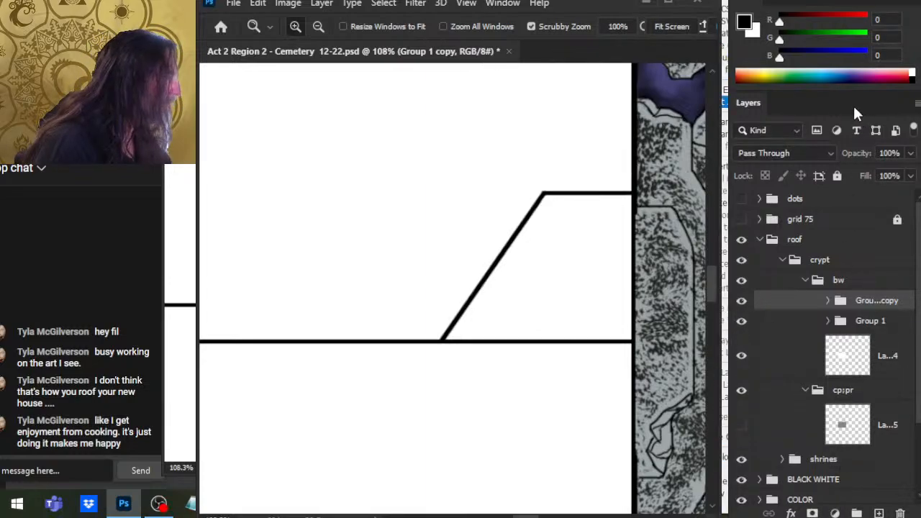
key(l)
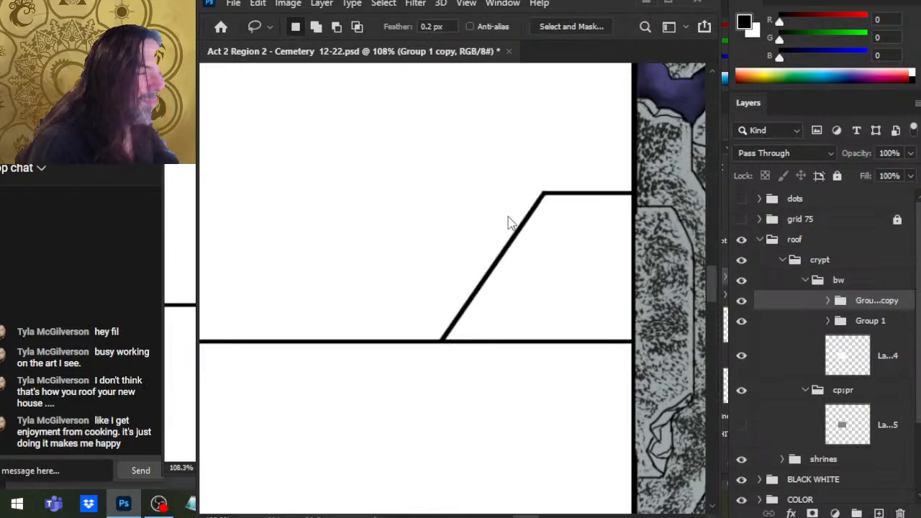
key(ctrl+t)
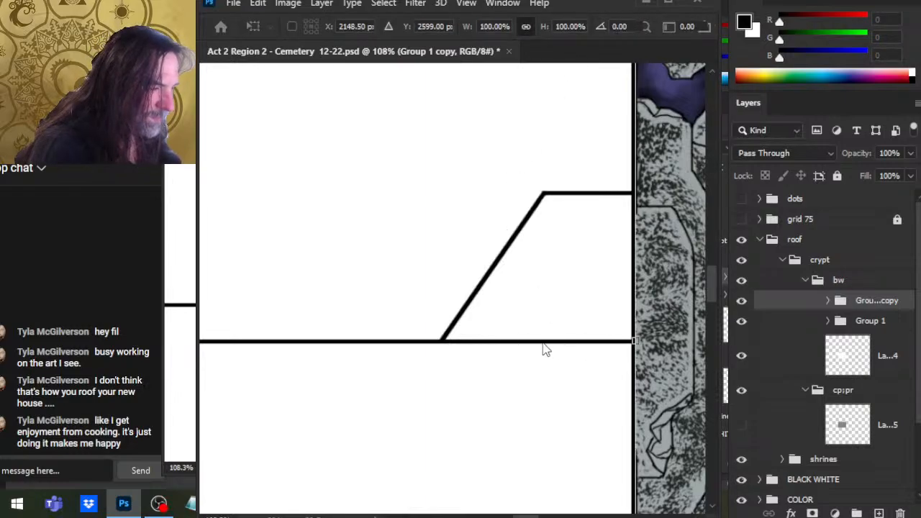
click(564, 301)
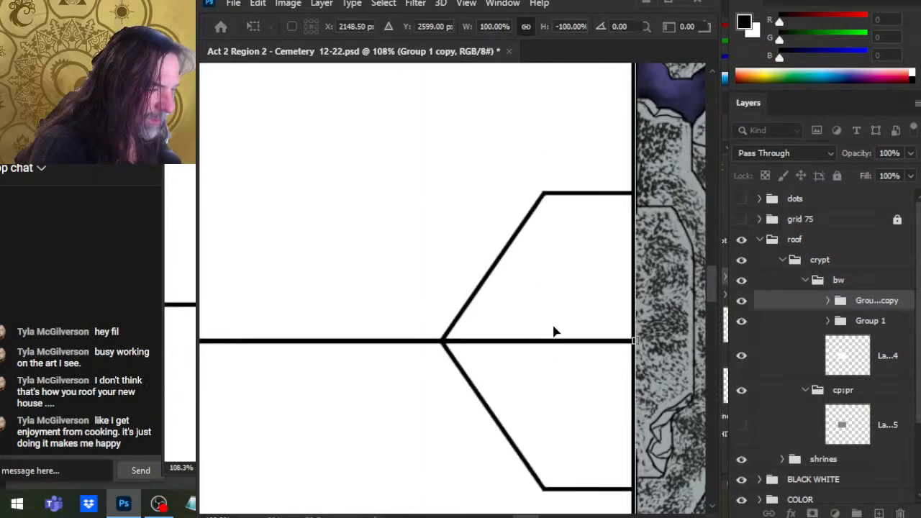
key(Return)
Step: Nudge the flipped group copy in single-pixel steps to line it up with the original ridge line
key(z)
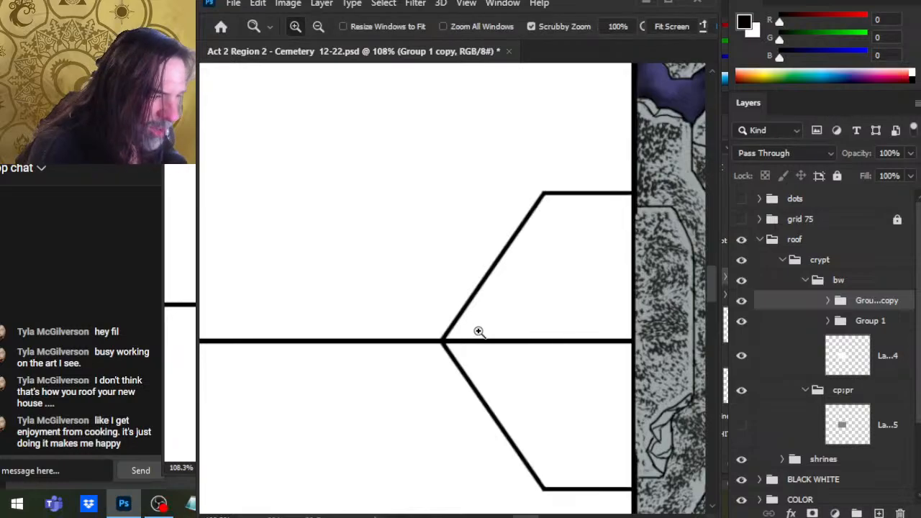
drag(478, 331, 562, 353)
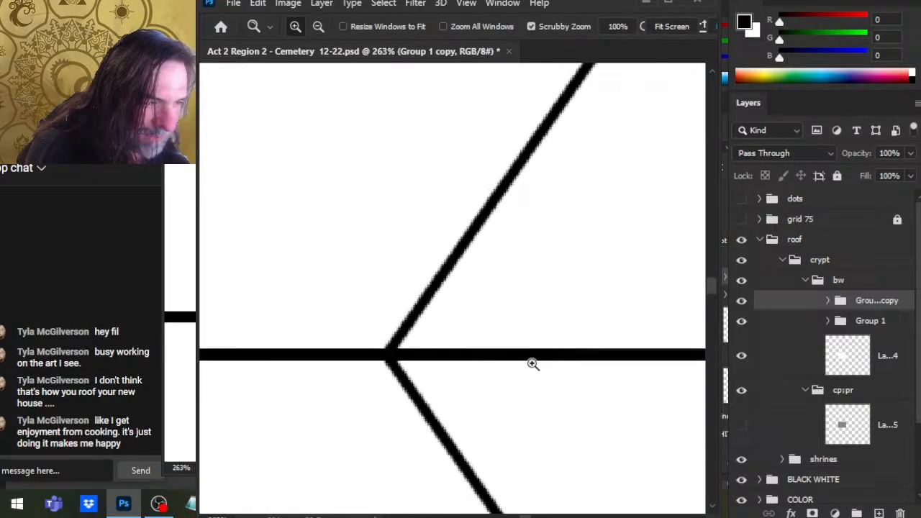
drag(384, 381, 479, 360)
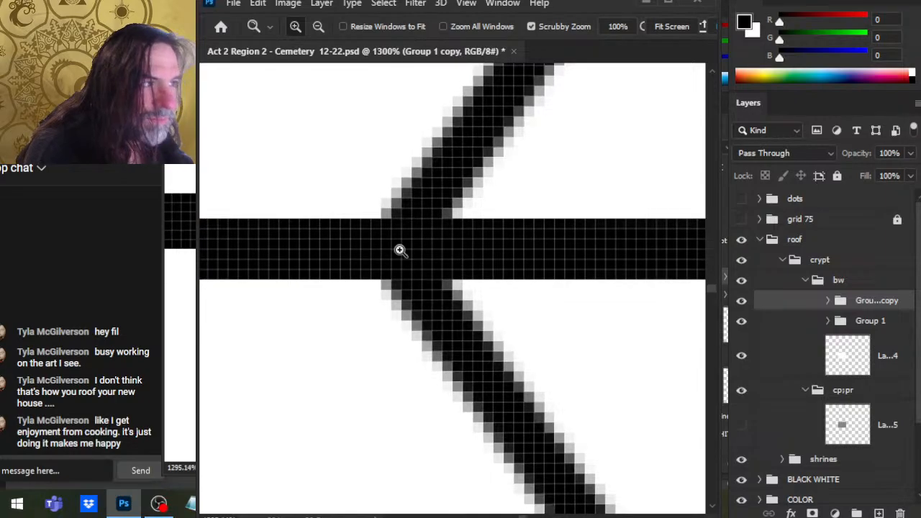
key(v)
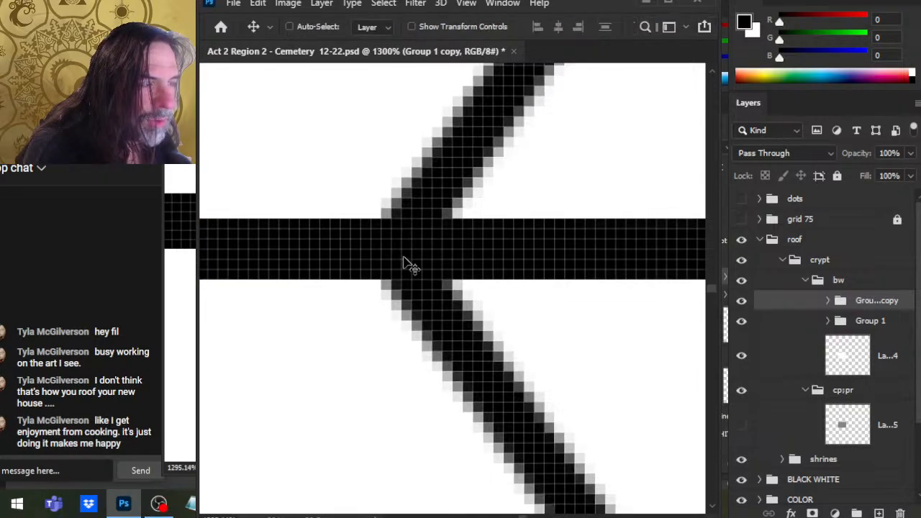
key(Up)
key(Right)
key(Down)
key(Down)
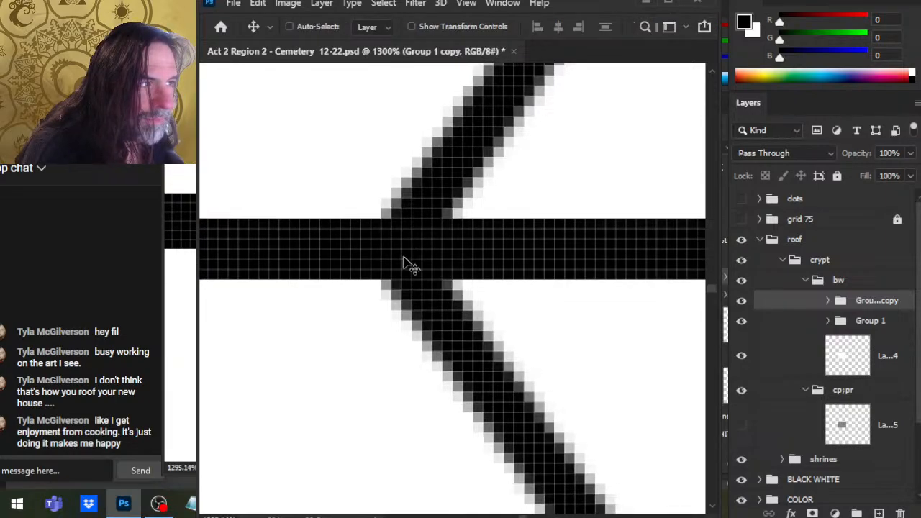
key(z)
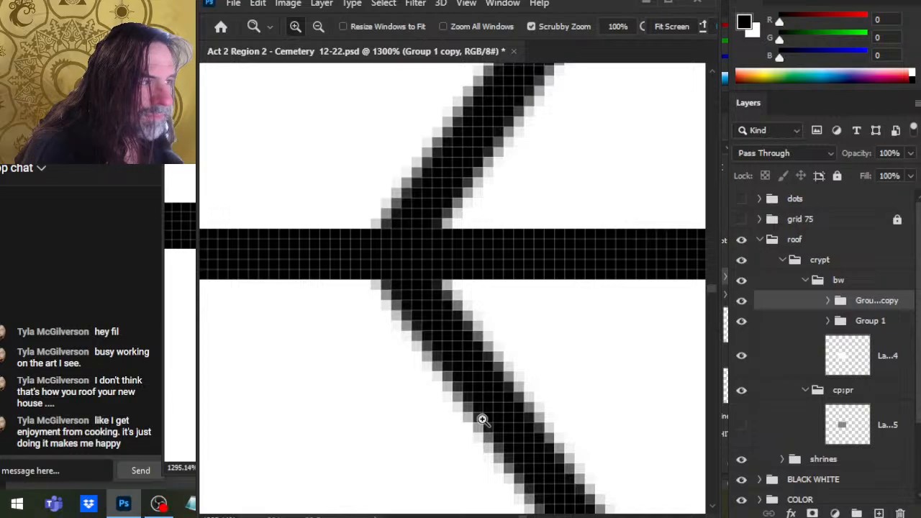
key(v)
key(Up)
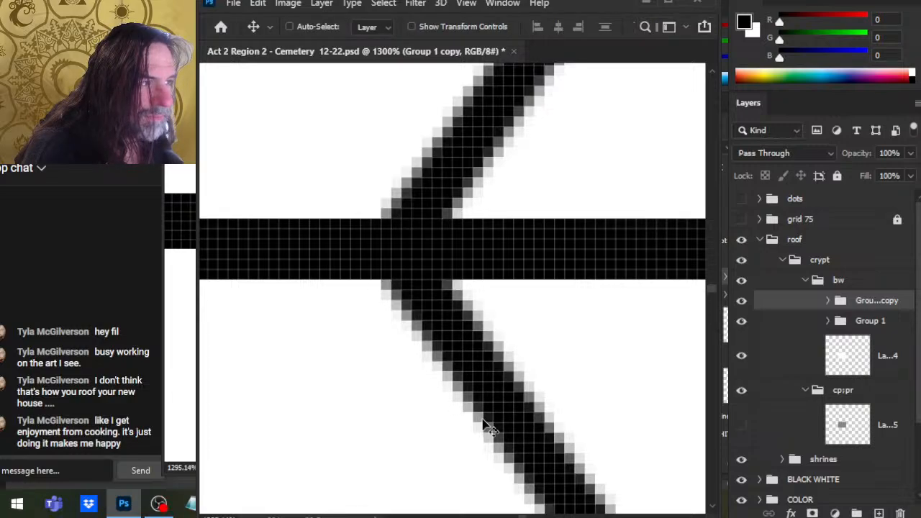
key(Down)
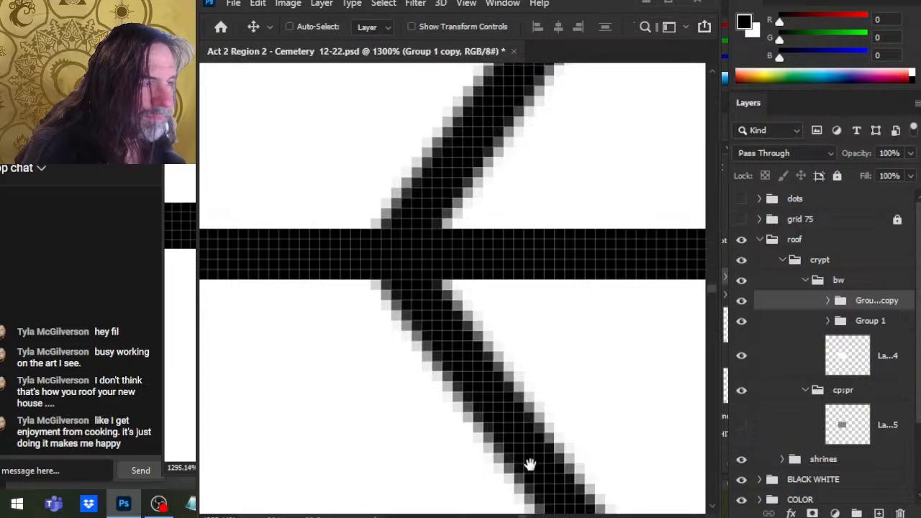
Step: Compare the thickness of the crypt roof's bottom outline with that of the ridge line at pixel level
drag(530, 463, 510, 241)
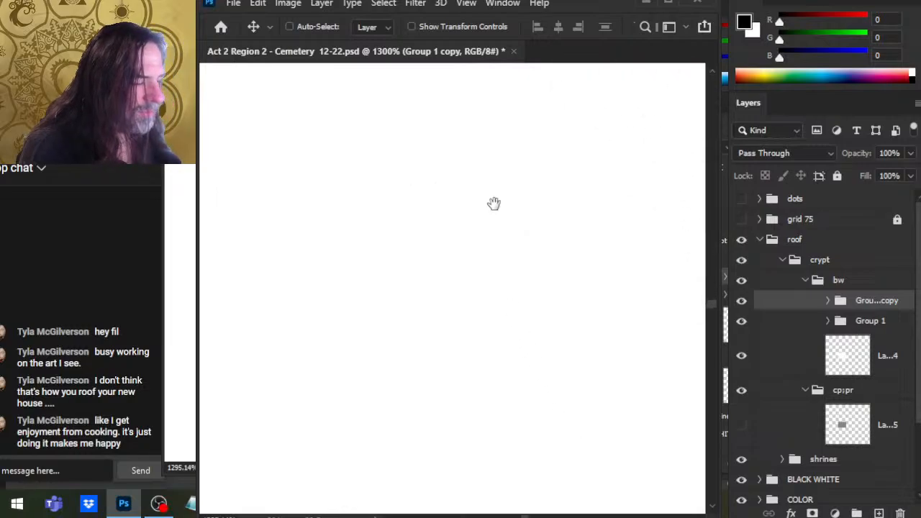
key(z)
scroll(584, 432, down, 5)
scroll(467, 368, down, 12)
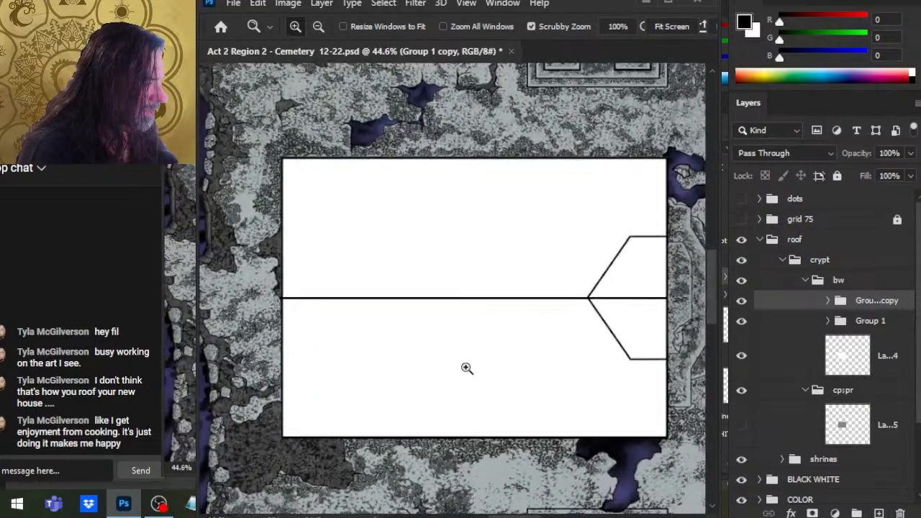
scroll(555, 440, up, 5)
scroll(555, 440, up, 8)
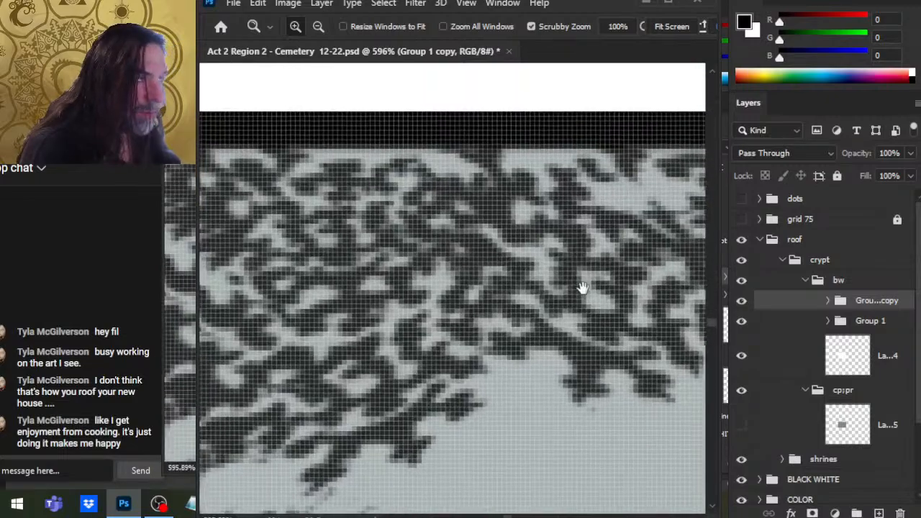
scroll(534, 411, up, 2)
key(v)
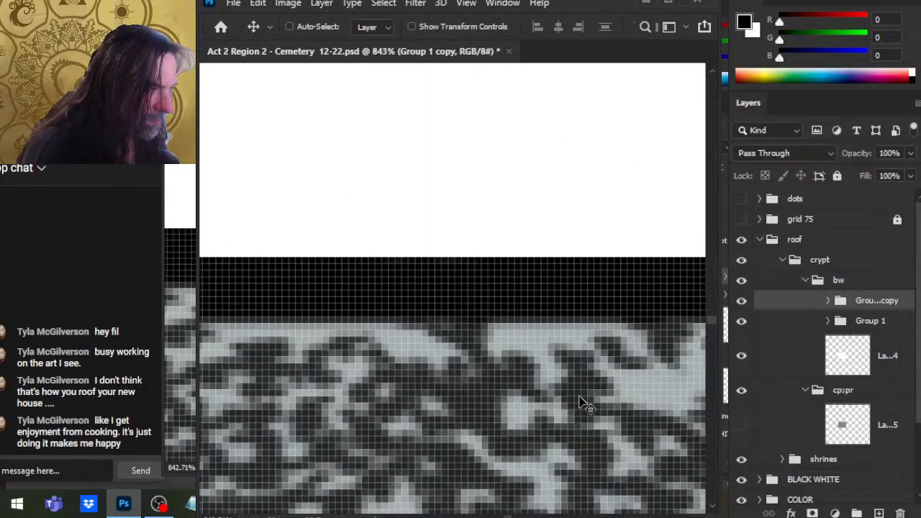
key(z)
drag(523, 356, 387, 367)
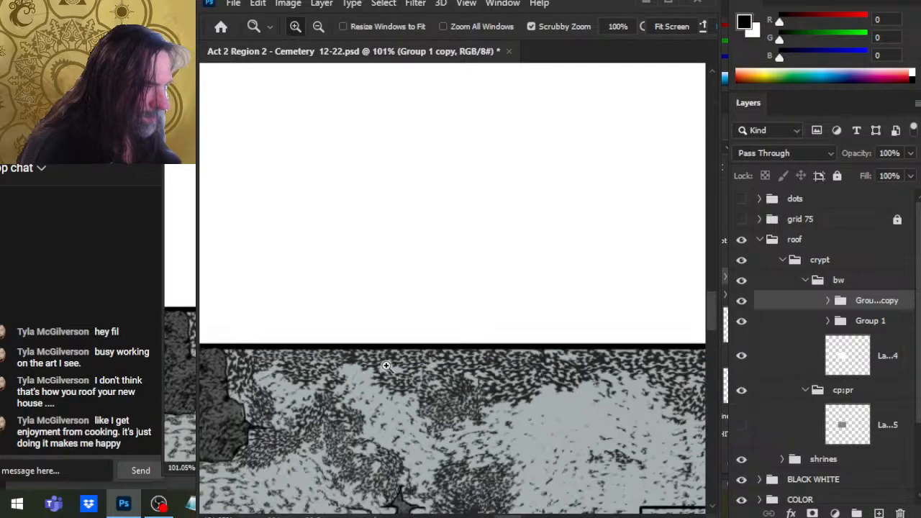
drag(547, 198, 483, 287)
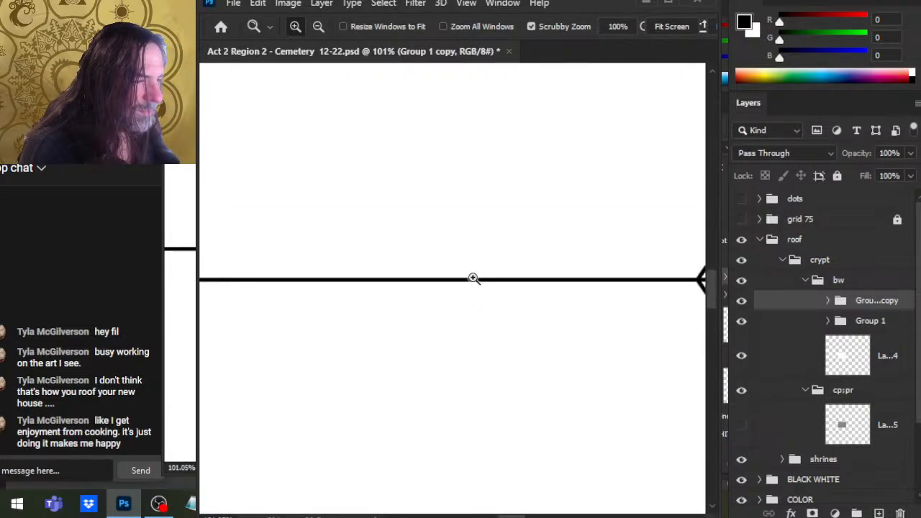
scroll(592, 302, up, 6)
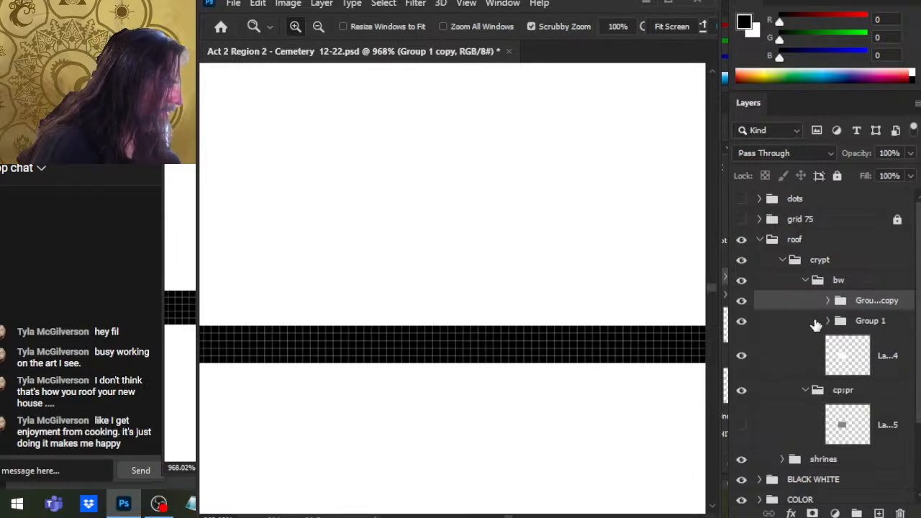
Step: Delete the flipped group copy and check the original group's ridge line by toggling its visibility off and on
key(Delete)
click(825, 308)
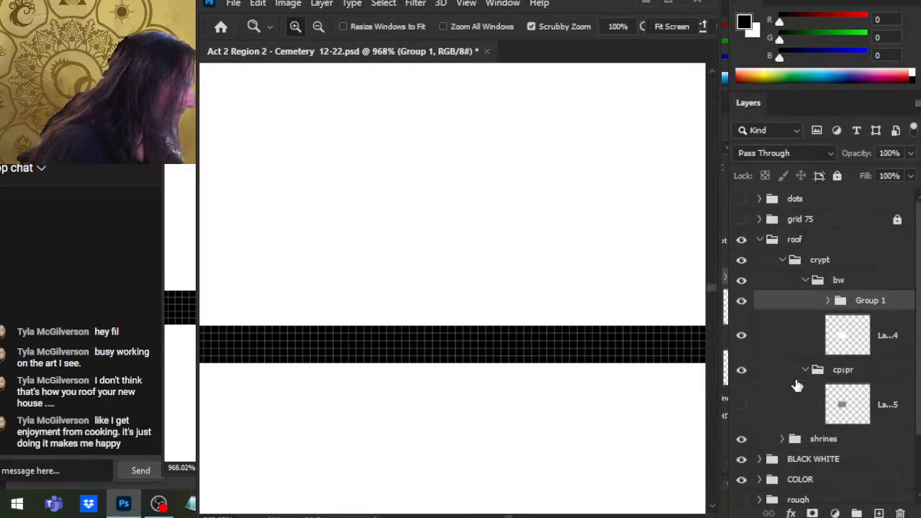
click(742, 303)
click(742, 302)
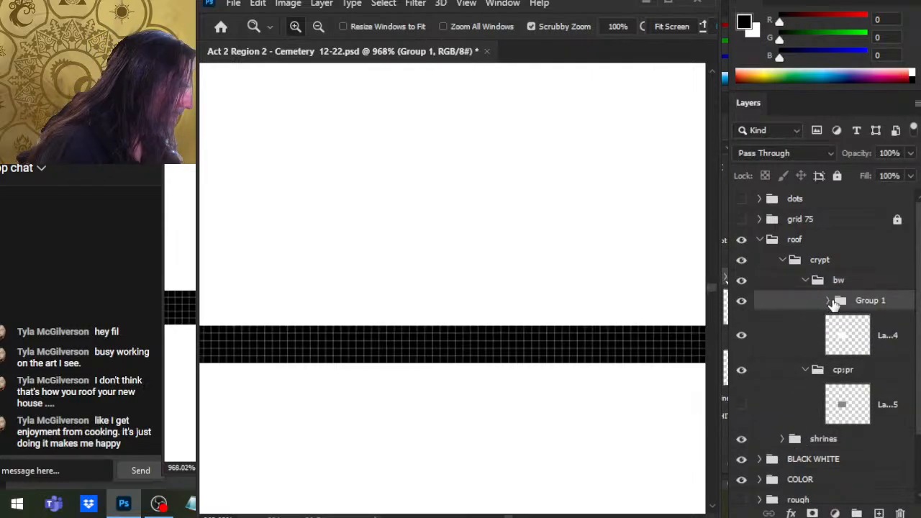
Step: Move all three roof-line layers inside Group 1 down by 1 pixel
click(829, 301)
click(780, 352)
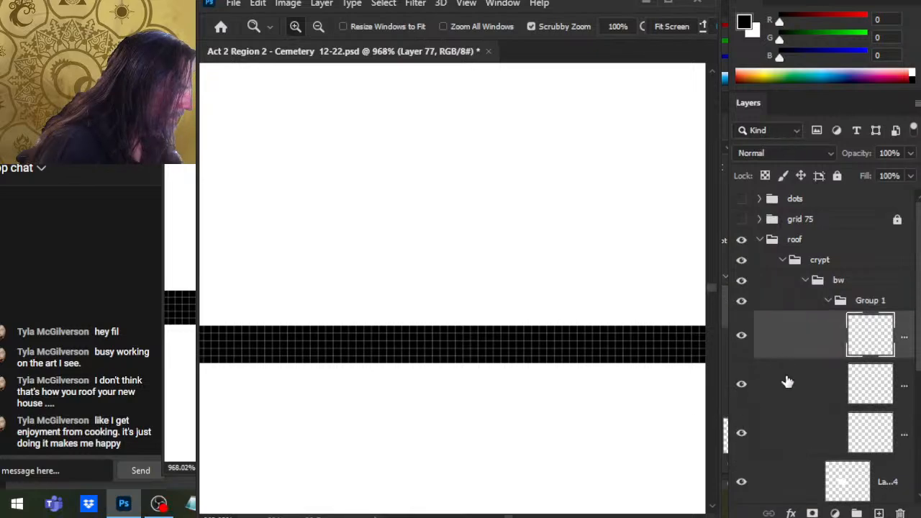
shift+click(796, 446)
key(v)
key(Down)
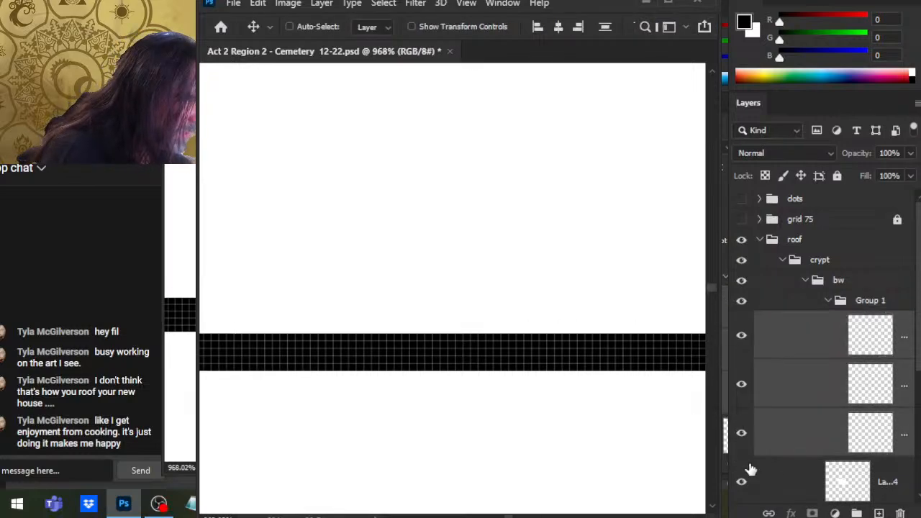
click(828, 301)
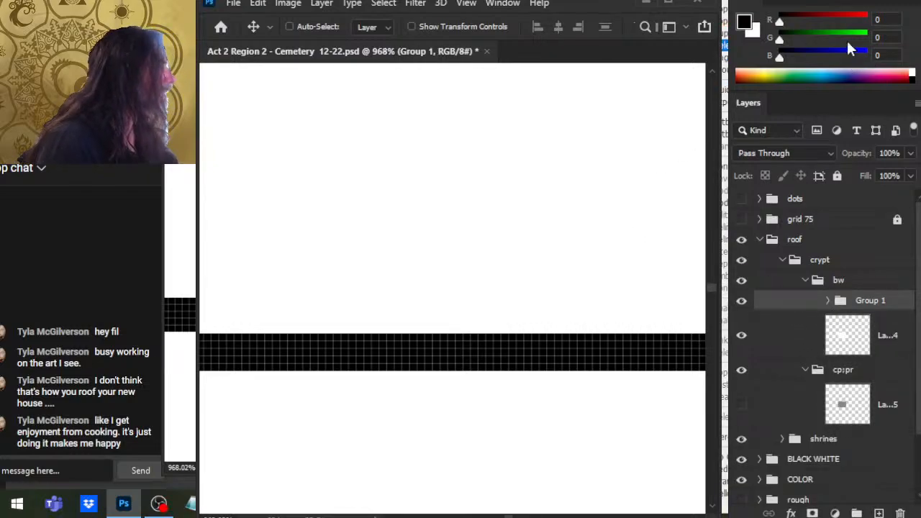
Step: Try flipping a duplicate of the shifted group vertically and repositioning it against the ridge line, and undo both changes
key(ctrl+j)
key(l)
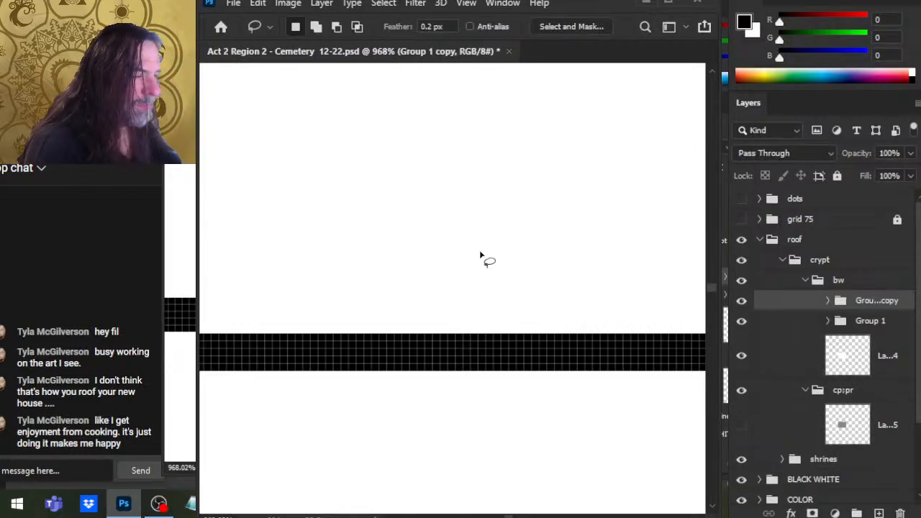
key(ctrl+t)
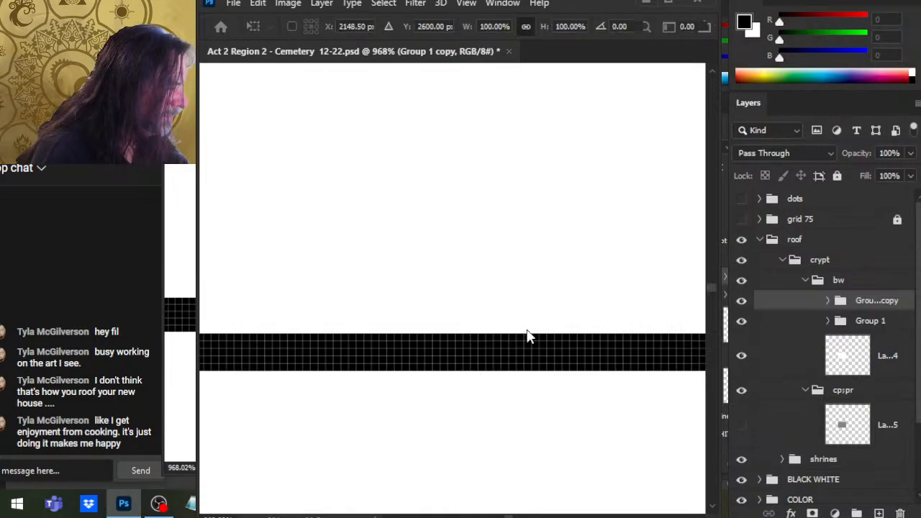
click(596, 292)
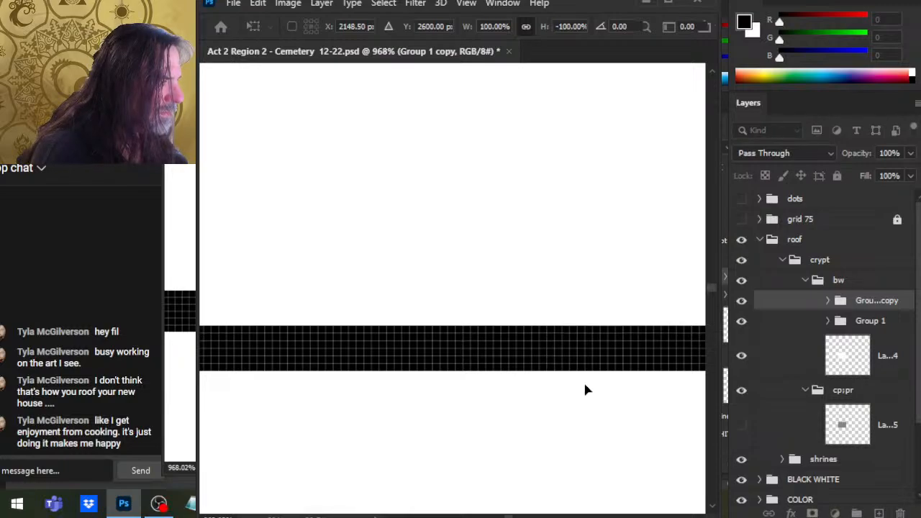
drag(620, 402, 519, 383)
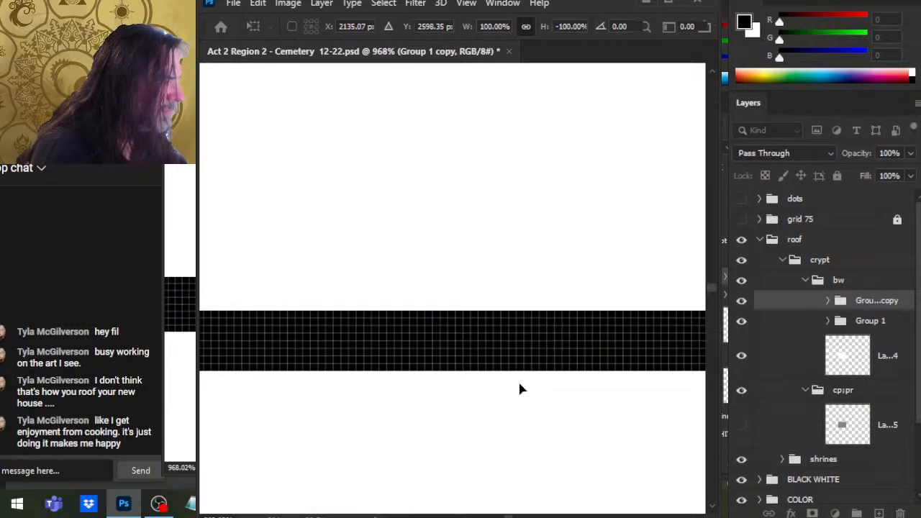
key(ctrl+z)
key(ctrl+z)
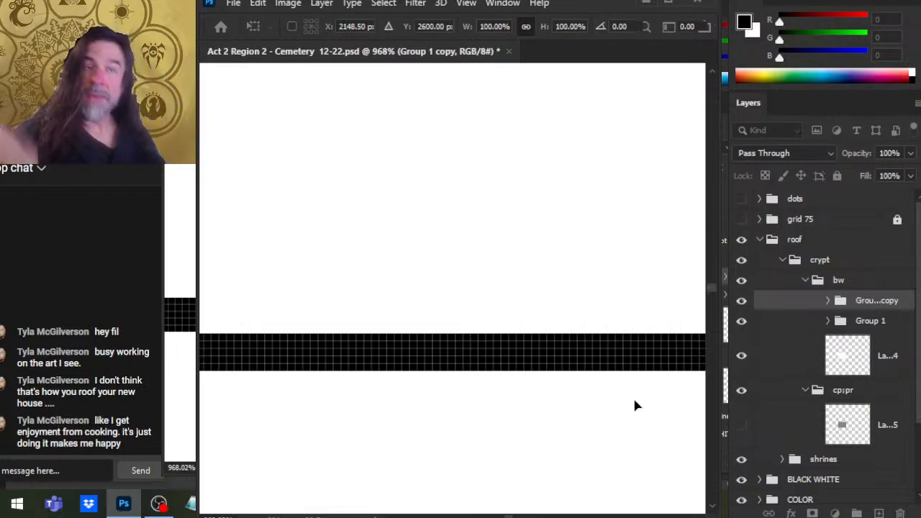
Step: Undo the remaining shift of the duplicated group, close the transform and delete the duplicate
key(ctrl+shift+z)
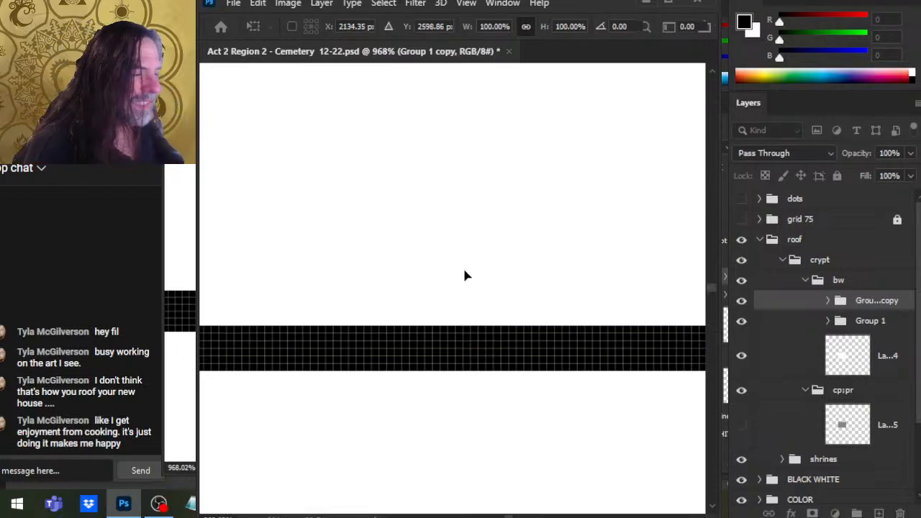
key(ctrl+z)
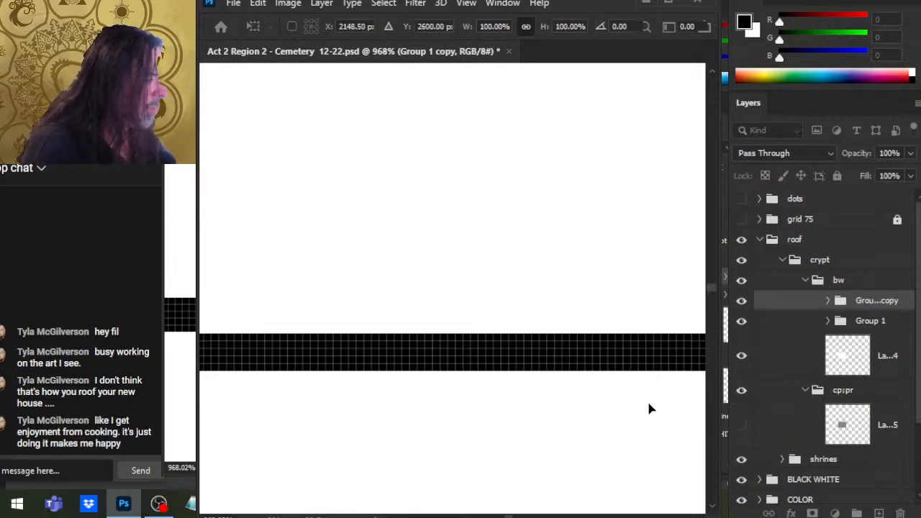
key(Return)
key(Delete)
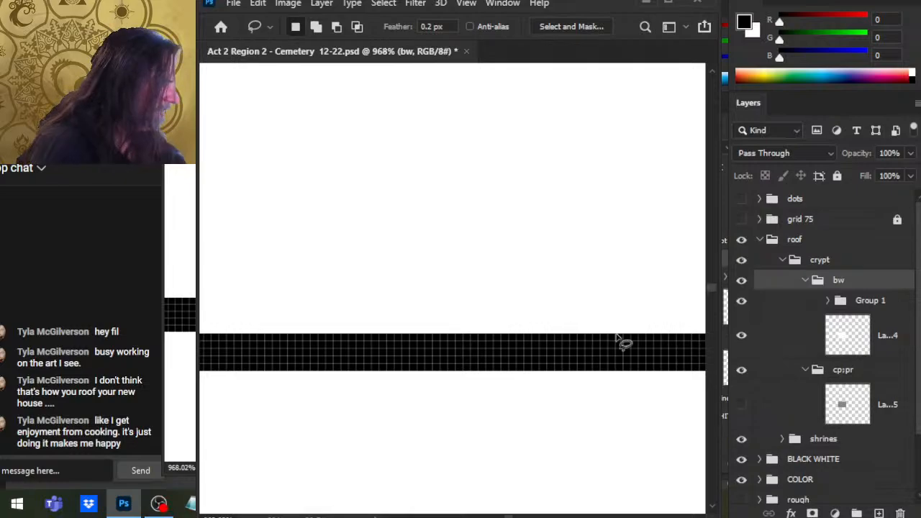
key(z)
drag(676, 411, 506, 367)
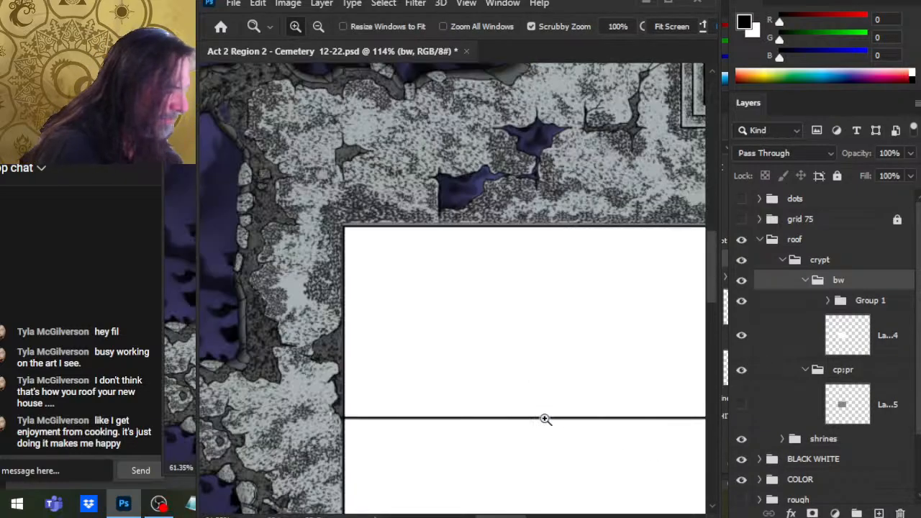
Step: Hide the BLACK WHITE and COLOR groups and the fill layer below Group 1, and check Group 1 by toggling its visibility
drag(545, 419, 370, 329)
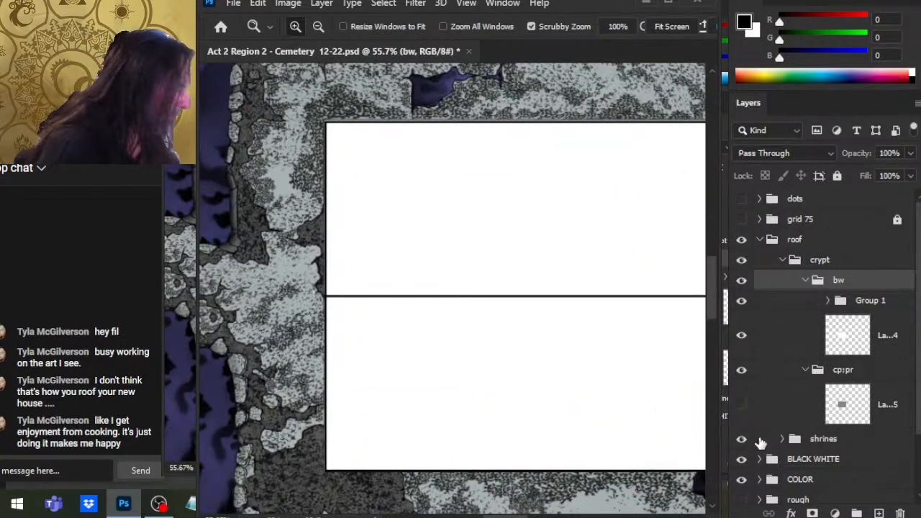
drag(741, 459, 741, 500)
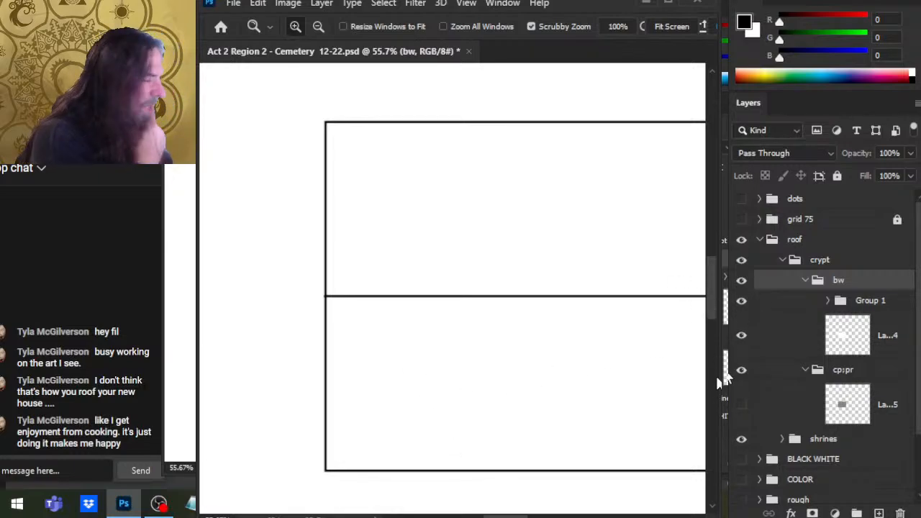
click(742, 302)
click(742, 302)
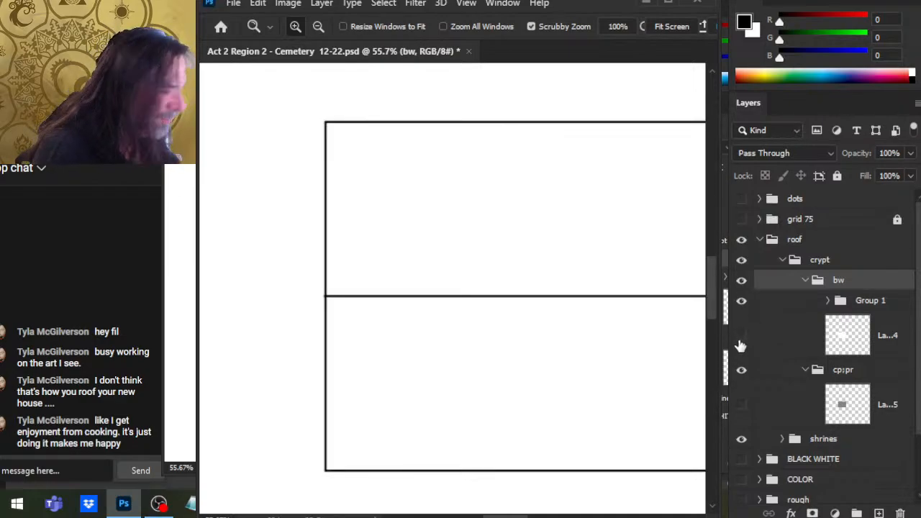
click(742, 302)
click(744, 336)
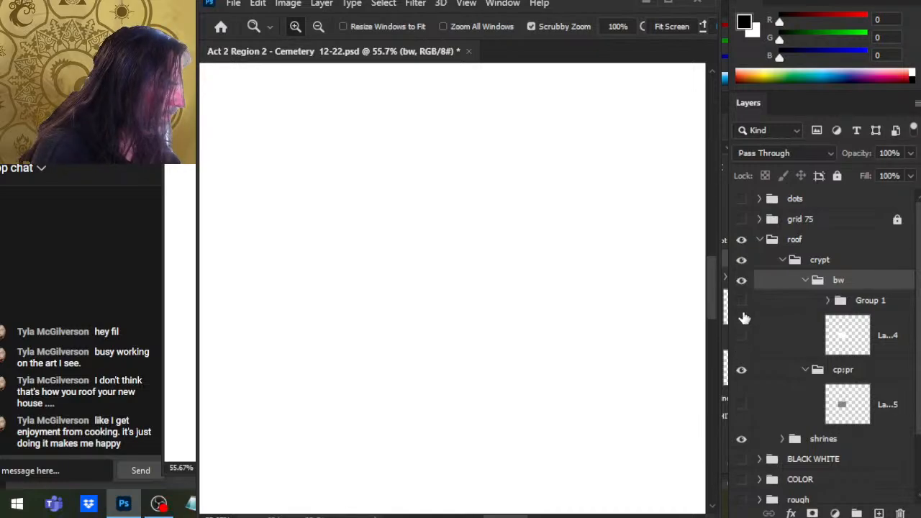
click(743, 308)
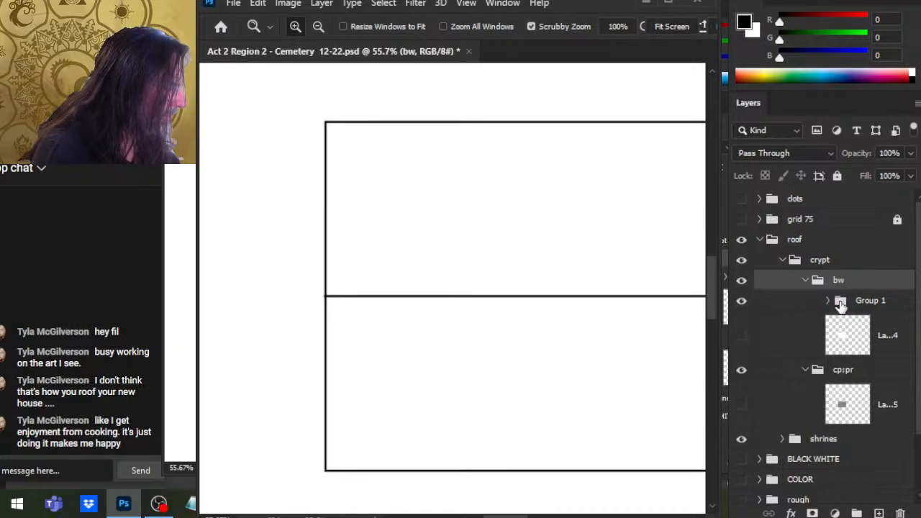
Step: Try moving the lowest line layer out of Group 1 into the bw group, and undo the move
click(828, 302)
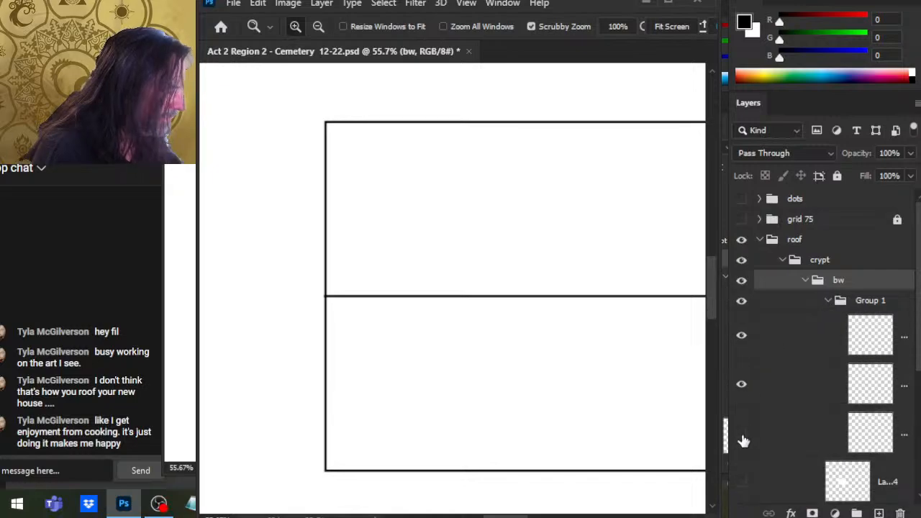
click(742, 435)
click(741, 435)
drag(794, 441, 797, 478)
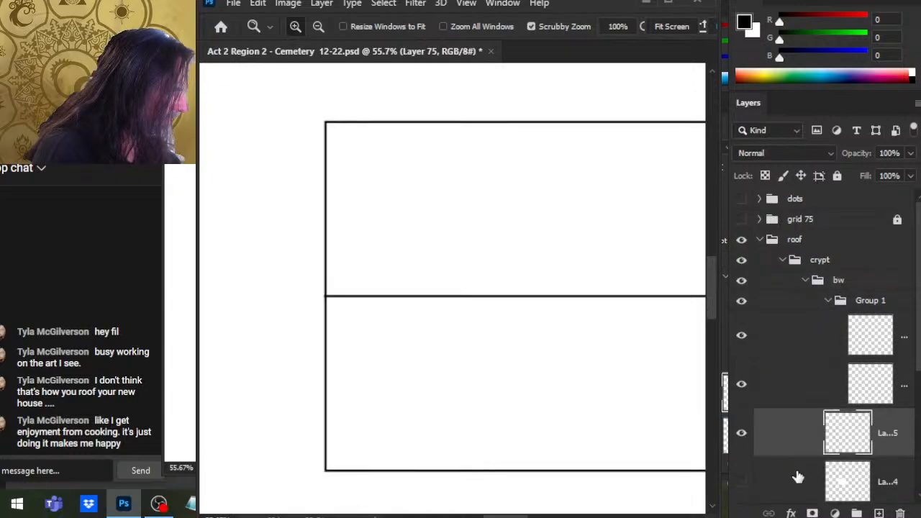
click(828, 300)
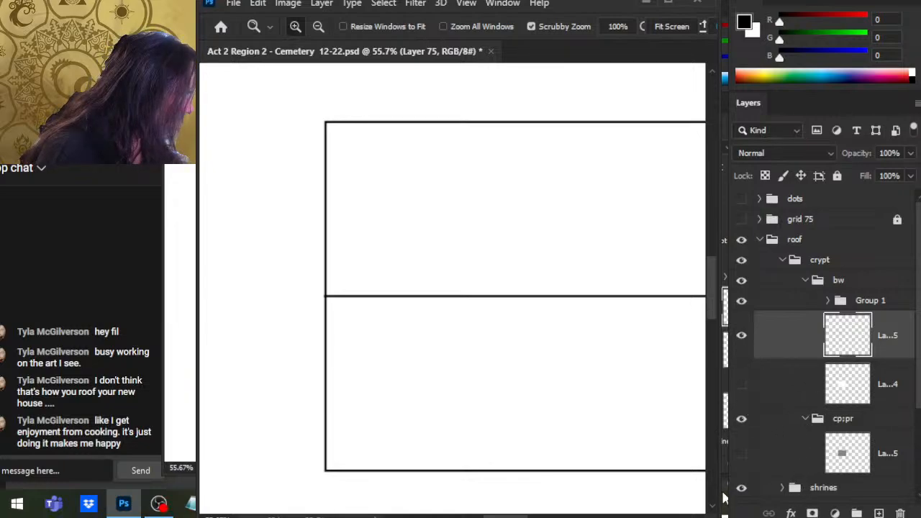
key(Delete)
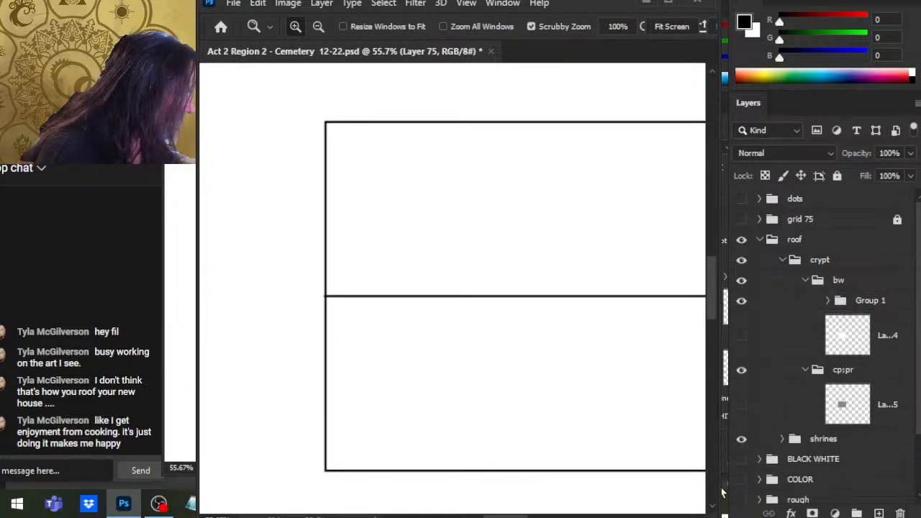
click(828, 301)
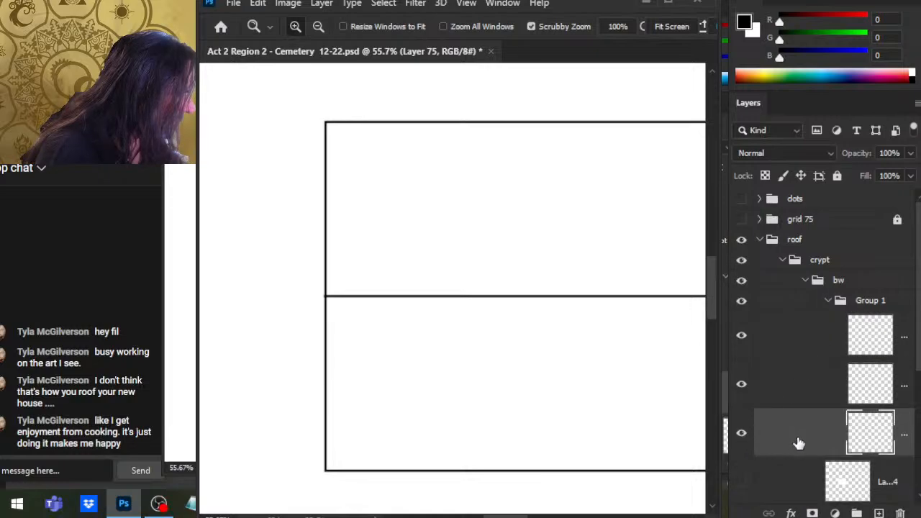
Step: Check Group 1 by toggling its visibility, and nudge its upper two line layers slightly down
click(828, 302)
click(744, 302)
click(743, 302)
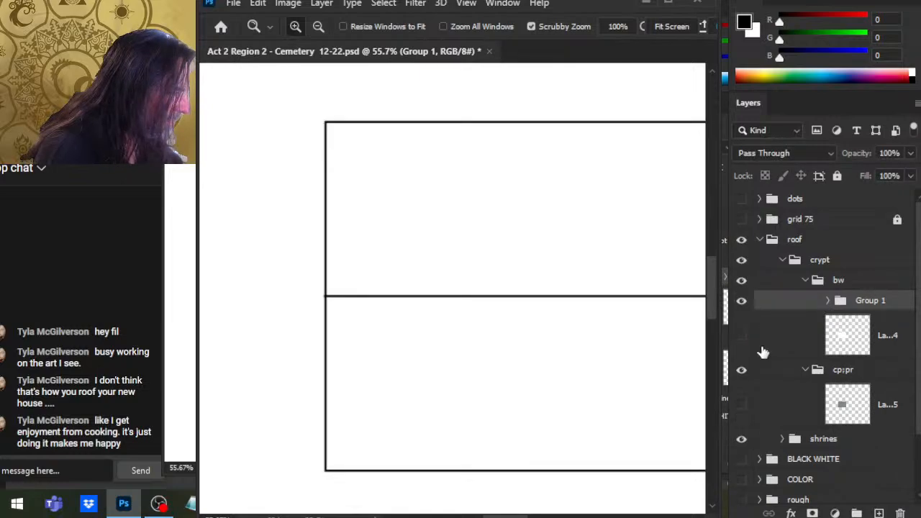
click(828, 301)
click(821, 350)
shift+click(808, 405)
key(v)
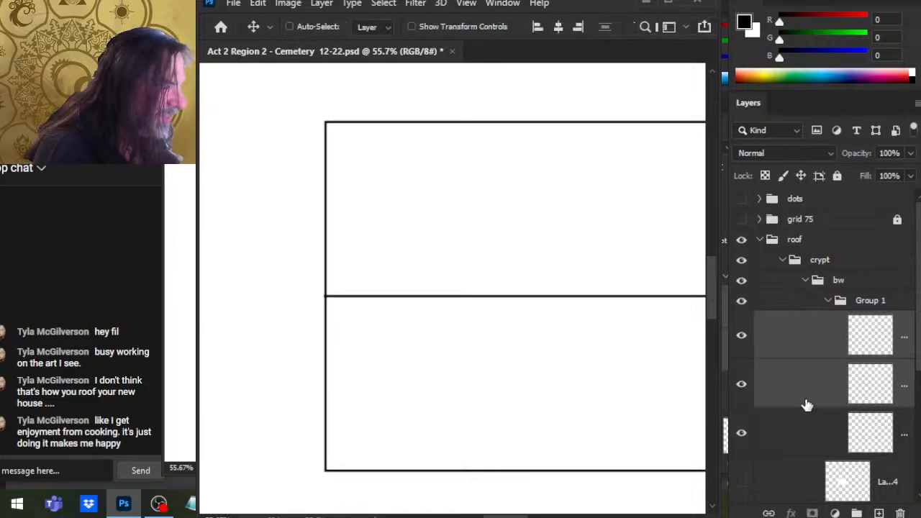
click(829, 301)
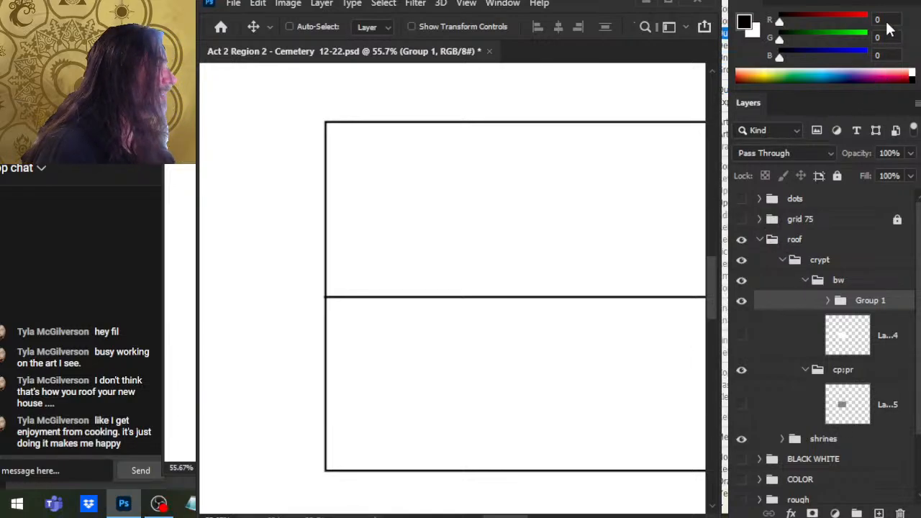
Step: Duplicate Group 1 and flip the copy vertically
key(ctrl+j)
key(l)
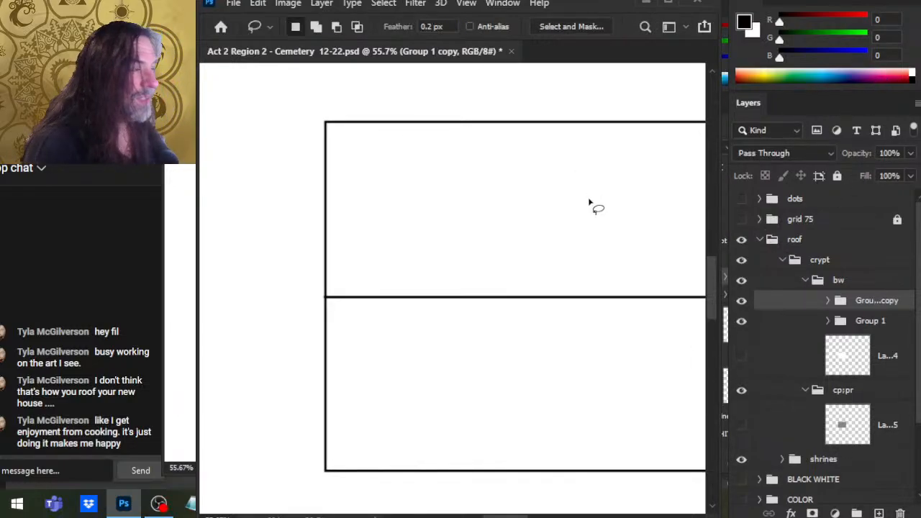
key(ctrl+t)
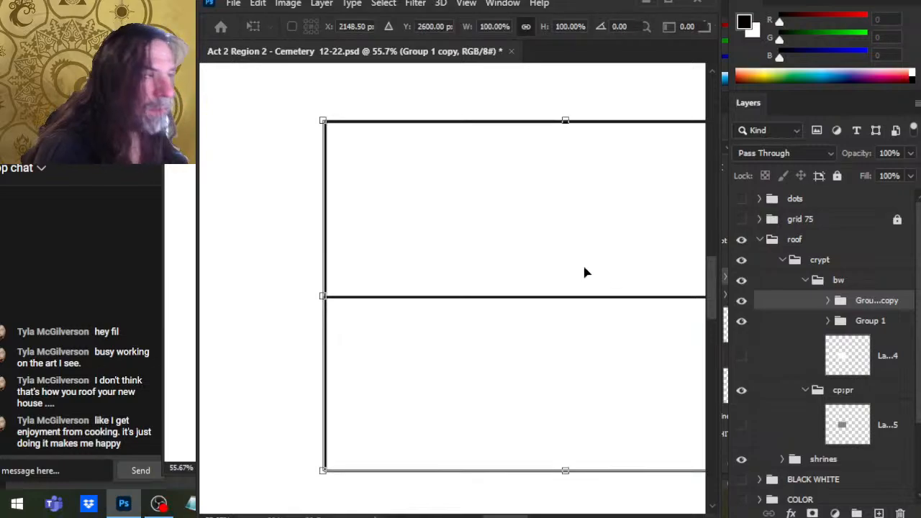
click(647, 511)
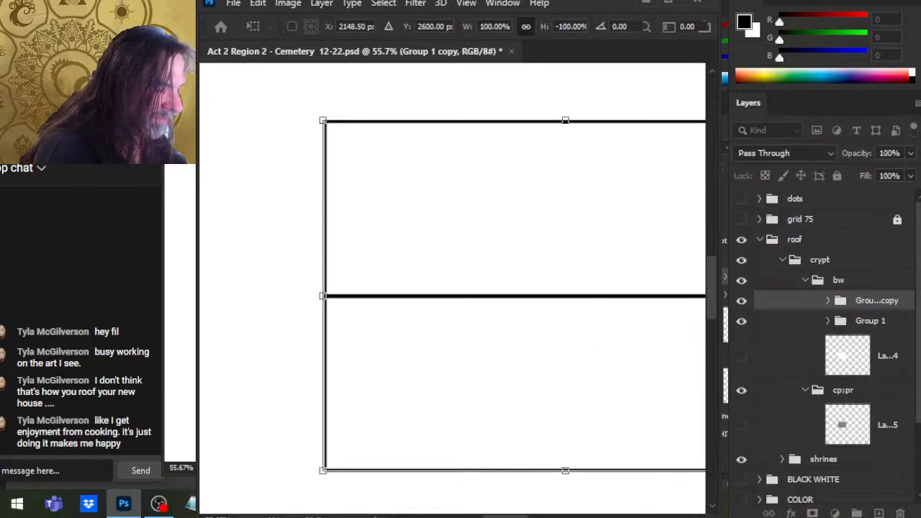
key(Return)
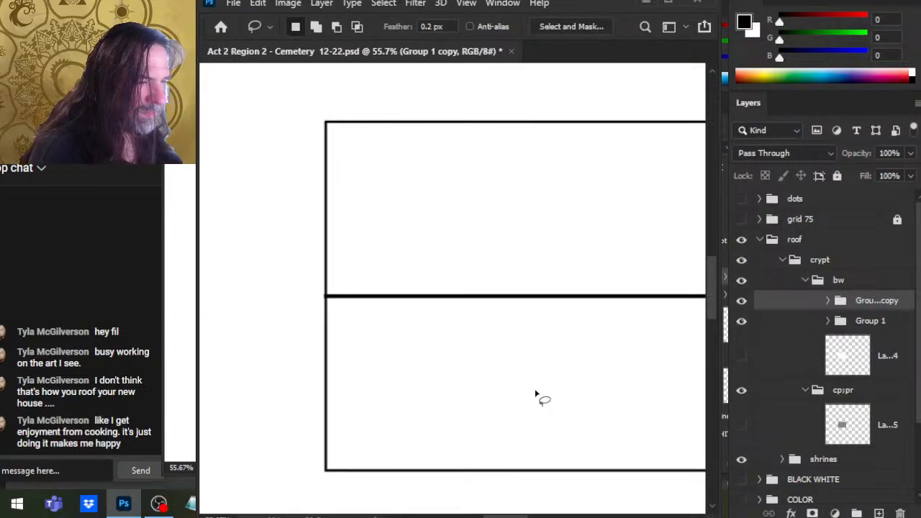
Step: Compare the ridge lines of Group 1 and its flipped copy at pixel level by toggling the copy's visibility
key(z)
drag(362, 289, 468, 311)
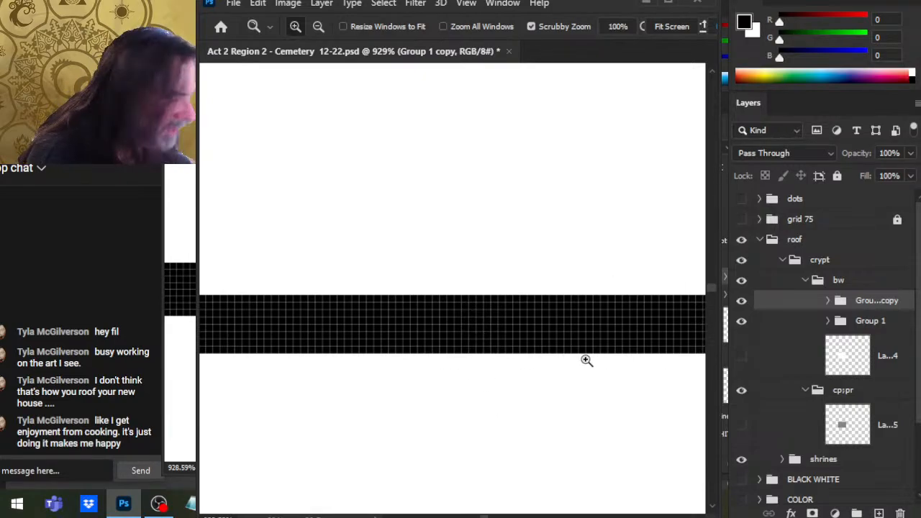
click(748, 305)
click(751, 303)
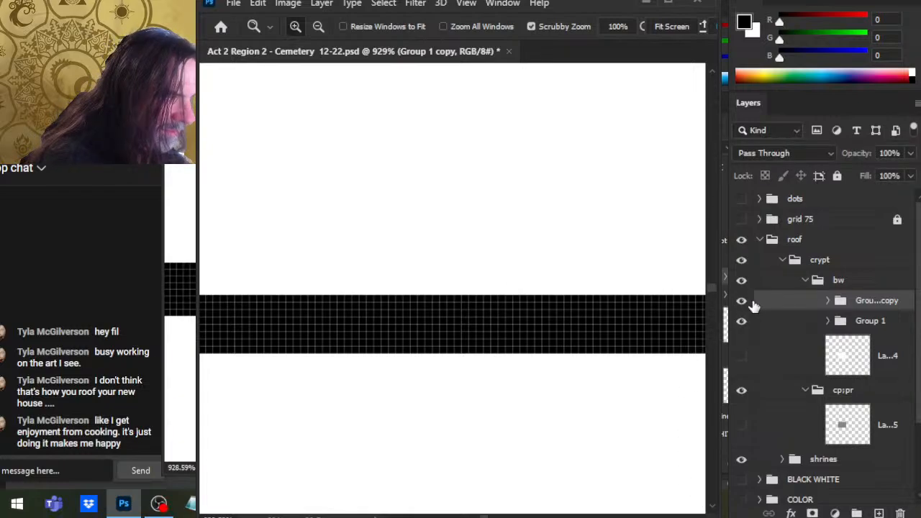
click(742, 301)
click(751, 307)
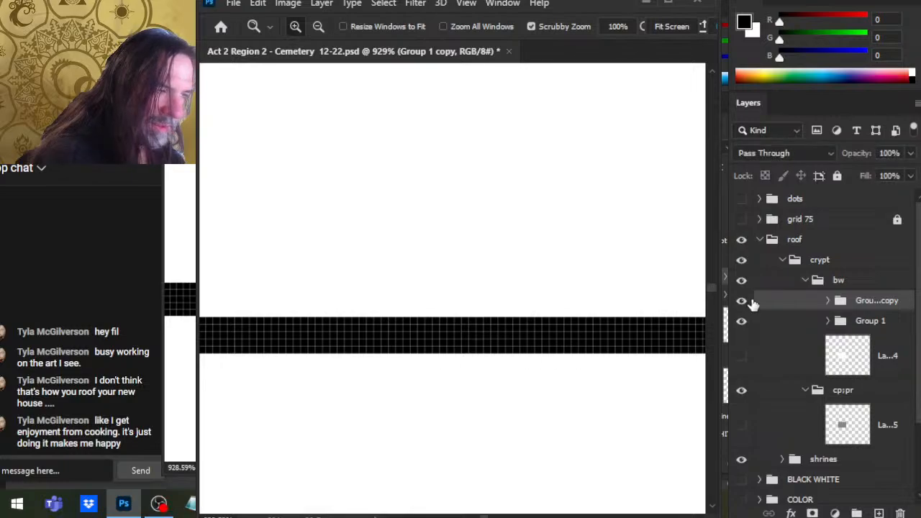
click(743, 301)
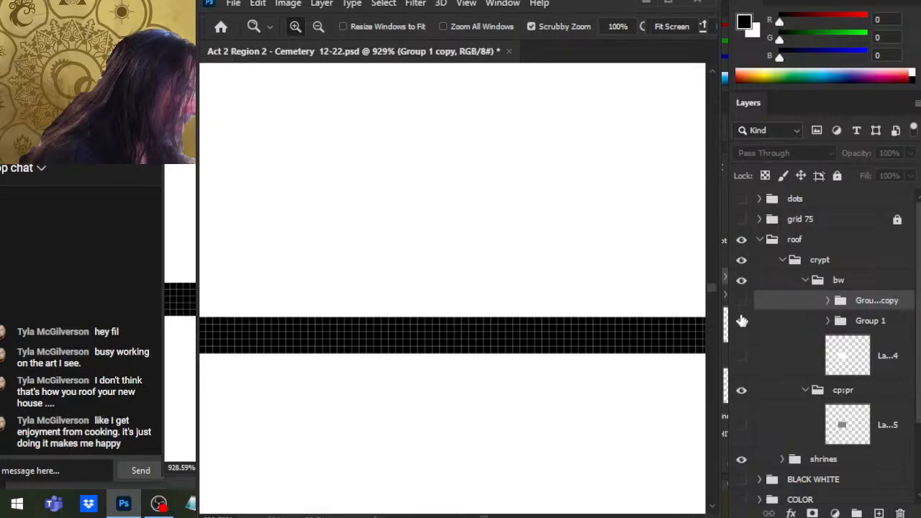
Step: Move the upper two line layers inside Group 1 up by 1 pixel and compare them with the flipped copy
click(828, 321)
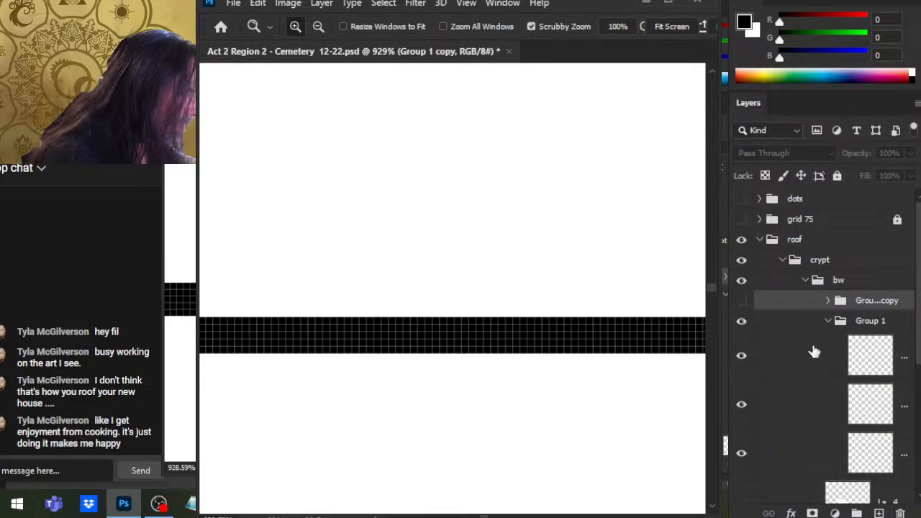
click(743, 406)
click(744, 406)
click(773, 411)
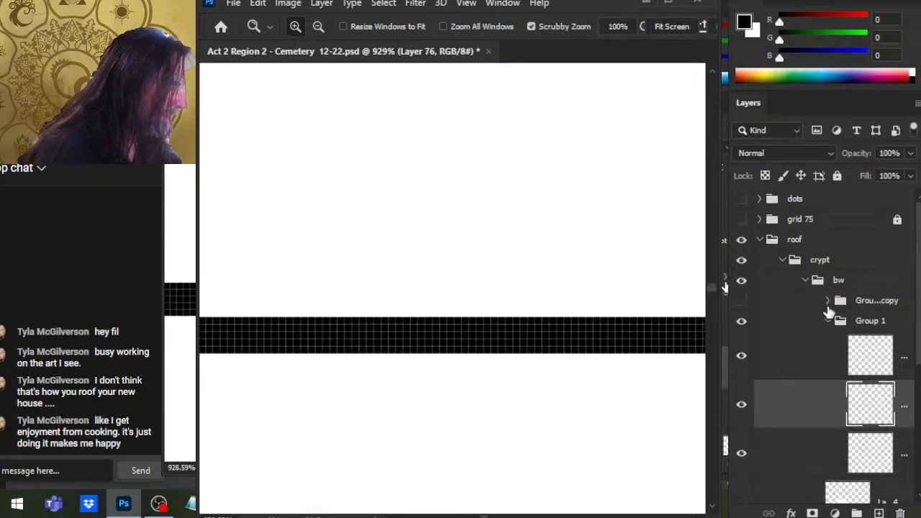
shift+click(796, 372)
key(v)
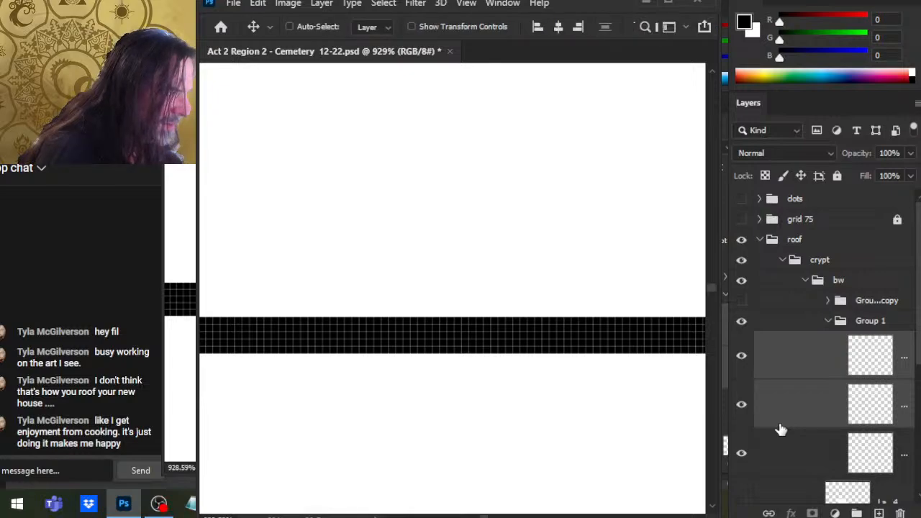
key(Up)
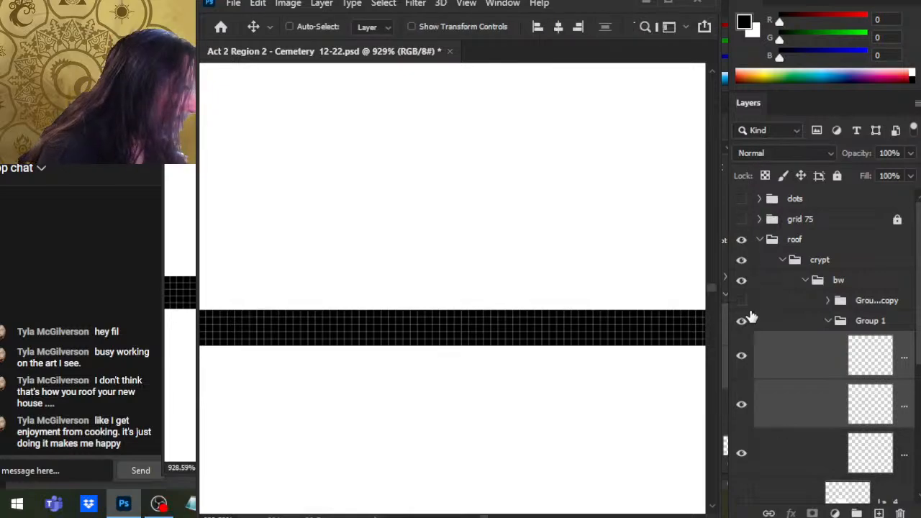
key(Up)
key(Up)
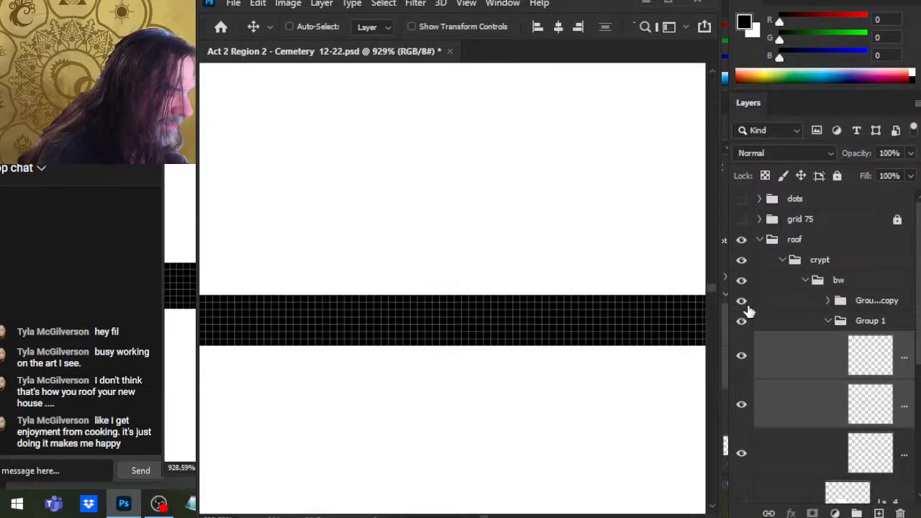
Step: Hide and delete the flipped copy of Group 1
click(748, 308)
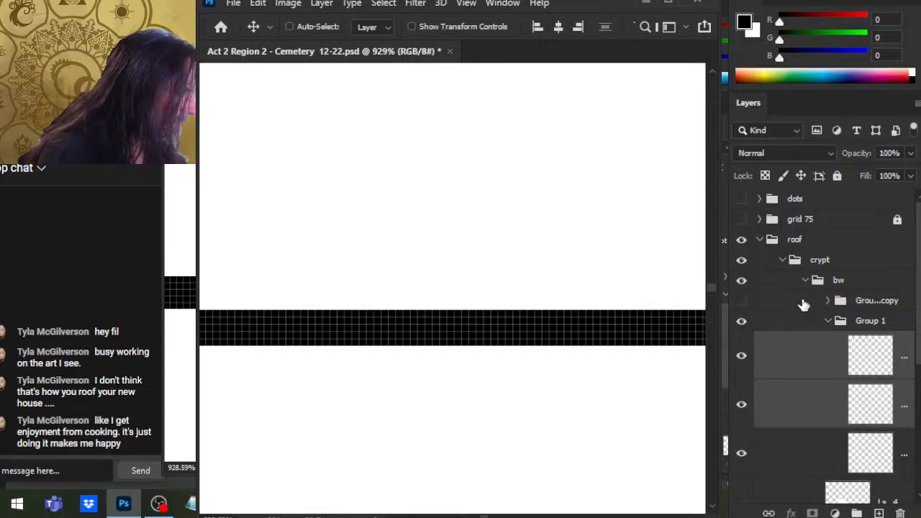
click(804, 305)
key(Delete)
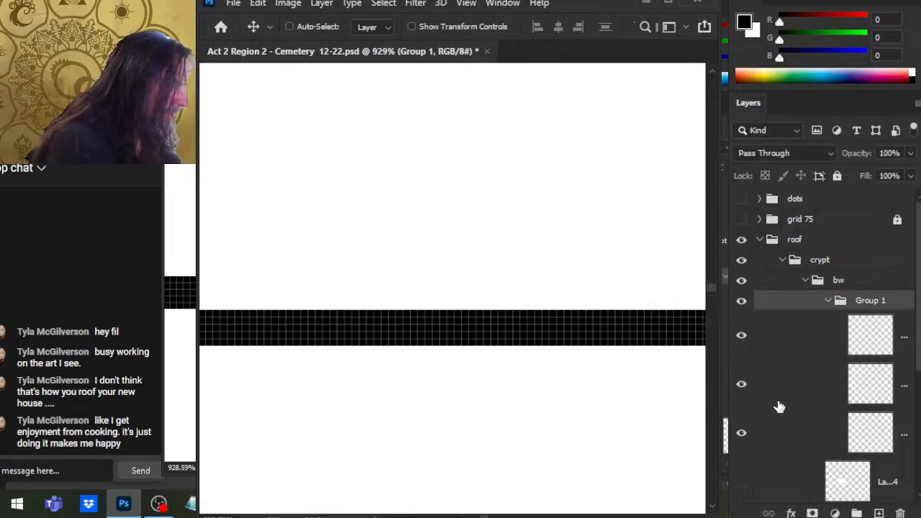
Step: Try flipping a new duplicate of Group 1 vertically, and discard both the flip and the duplicate
click(827, 304)
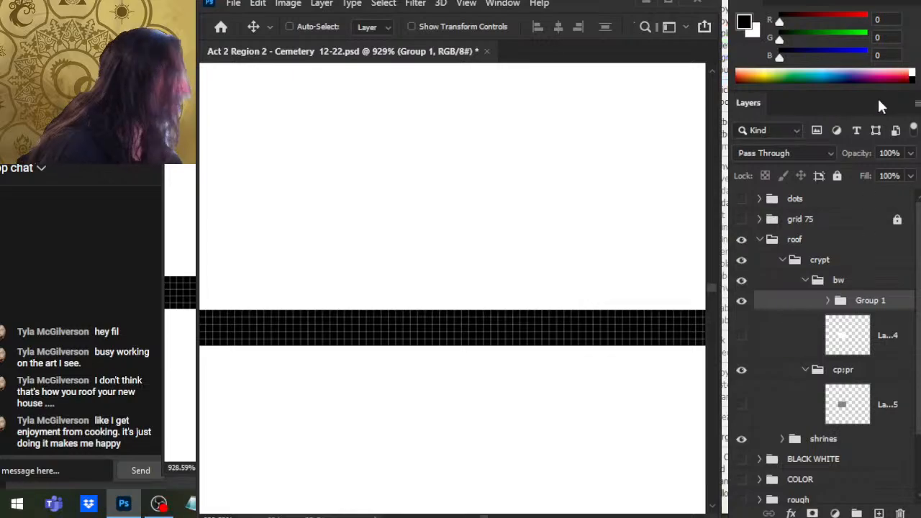
key(ctrl+j)
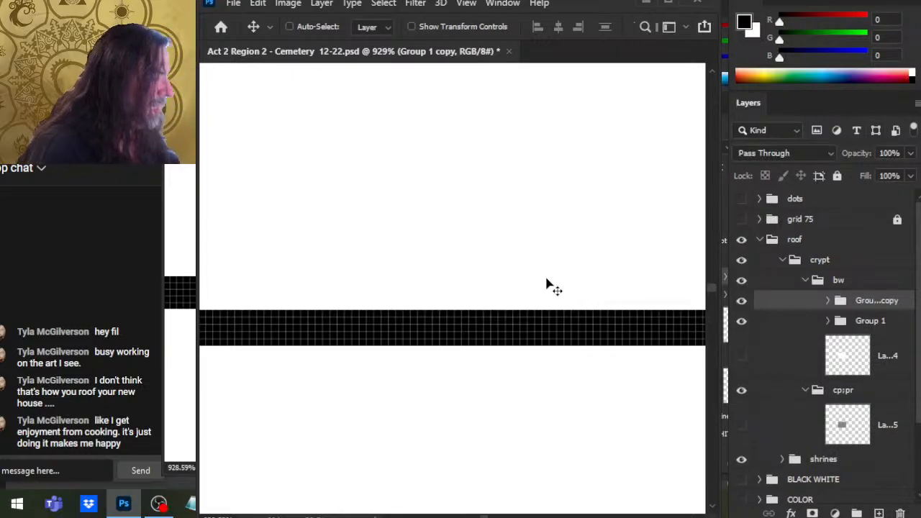
key(m)
key(ctrl+t)
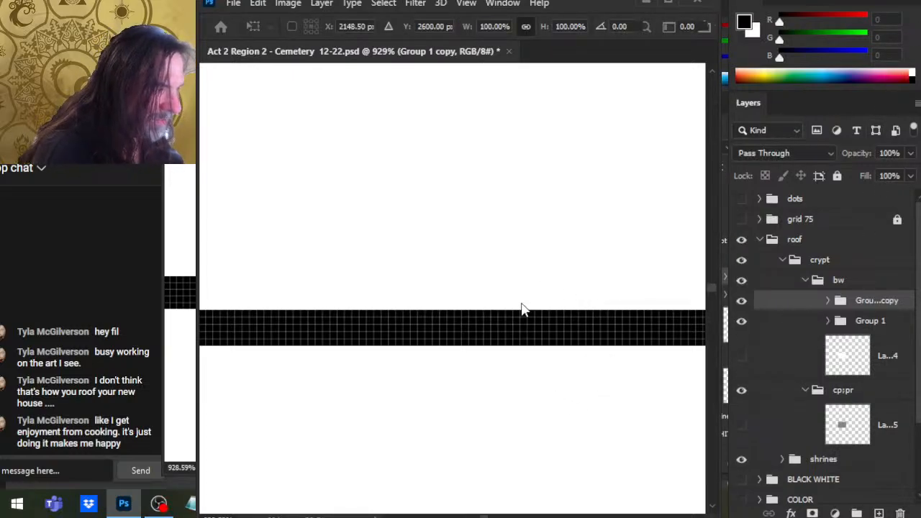
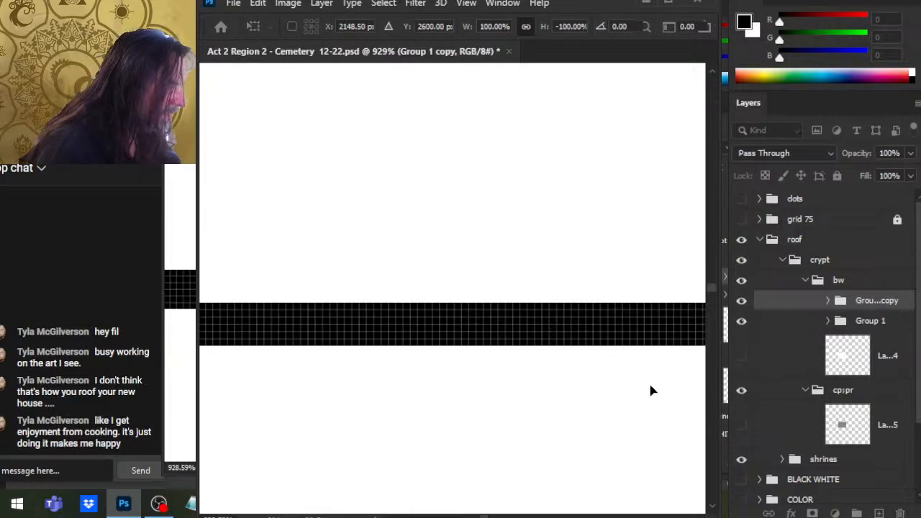
key(Escape)
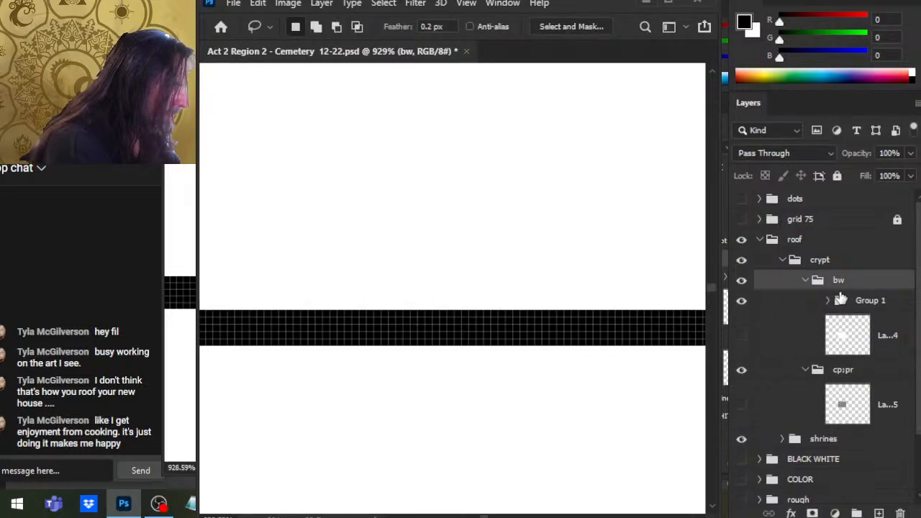
Step: Select the upper two line layers inside Group 1 and move them up by 1 pixel
click(829, 301)
click(786, 350)
shift+click(788, 403)
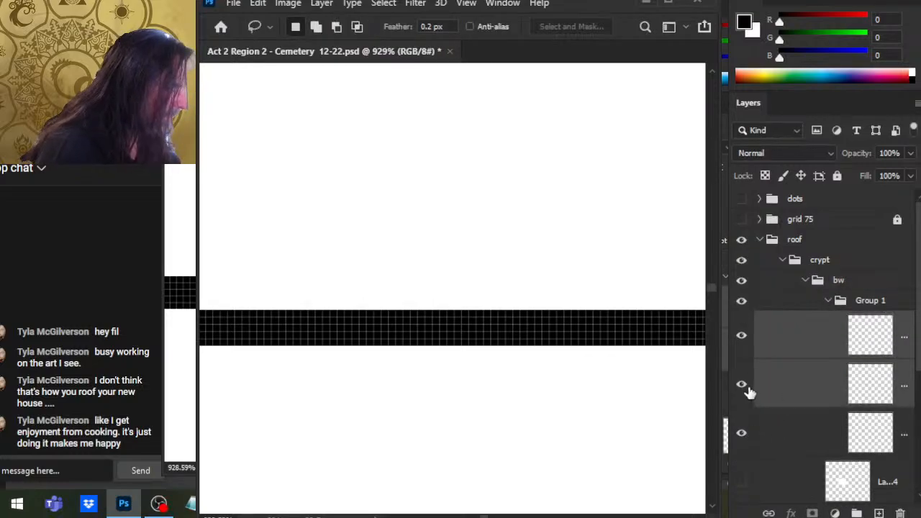
key(v)
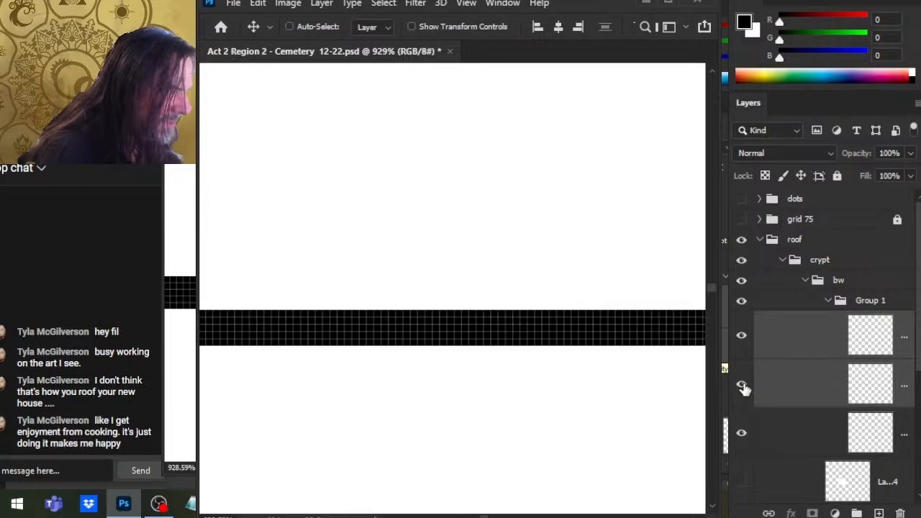
key(z)
drag(525, 285, 549, 290)
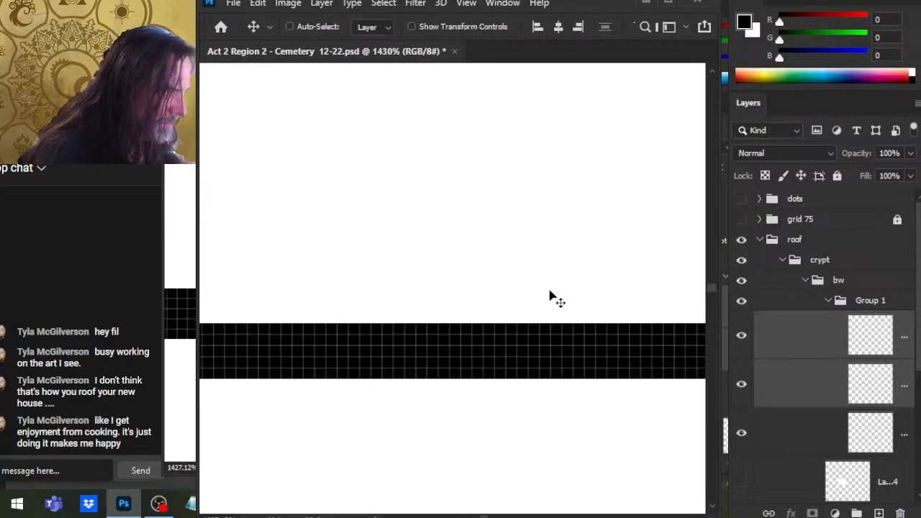
key(Up)
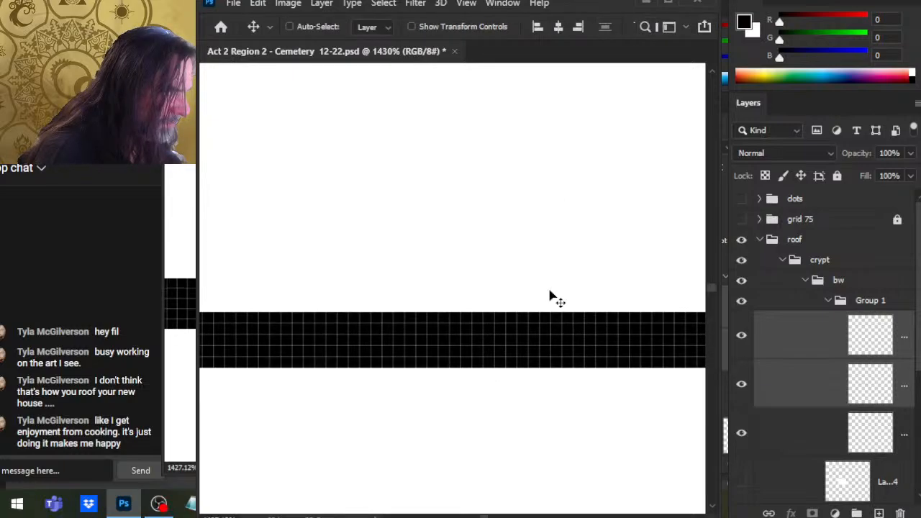
Step: Duplicate Group 1 and flip the duplicate vertically with Free Transform
click(829, 302)
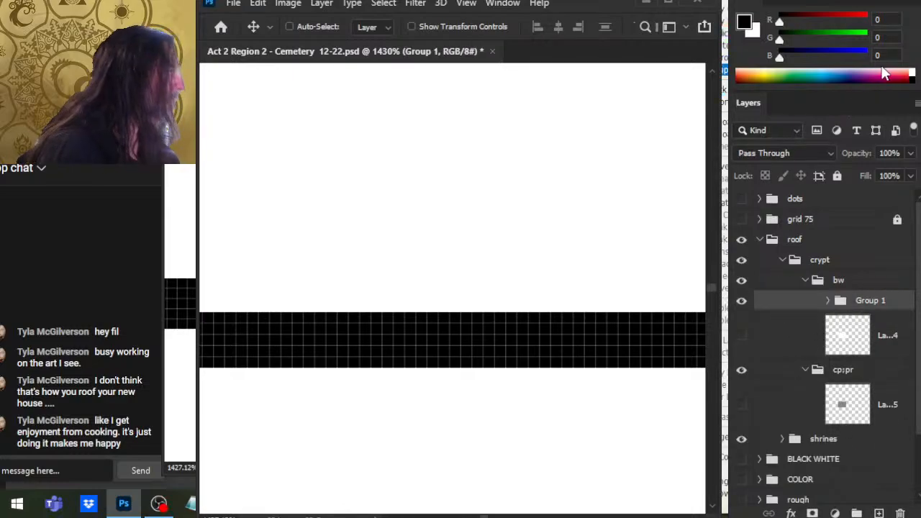
key(ctrl+j)
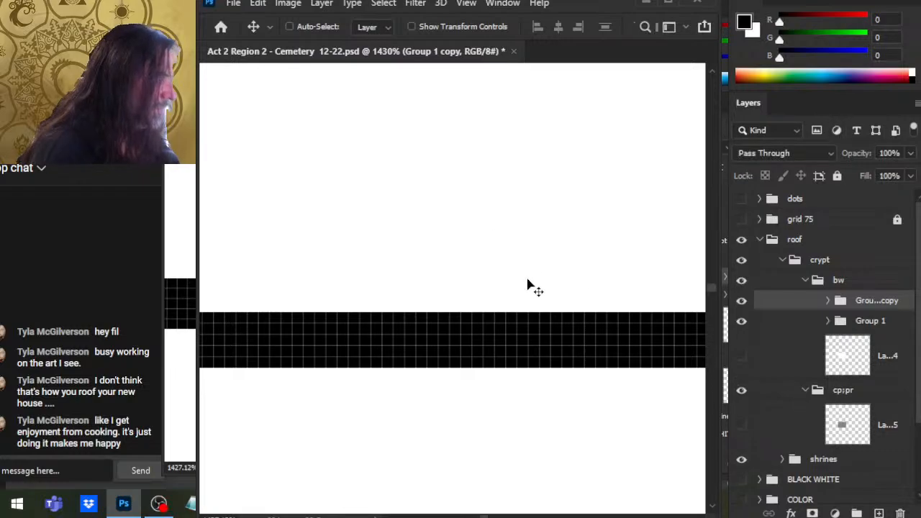
key(l)
key(ctrl+t)
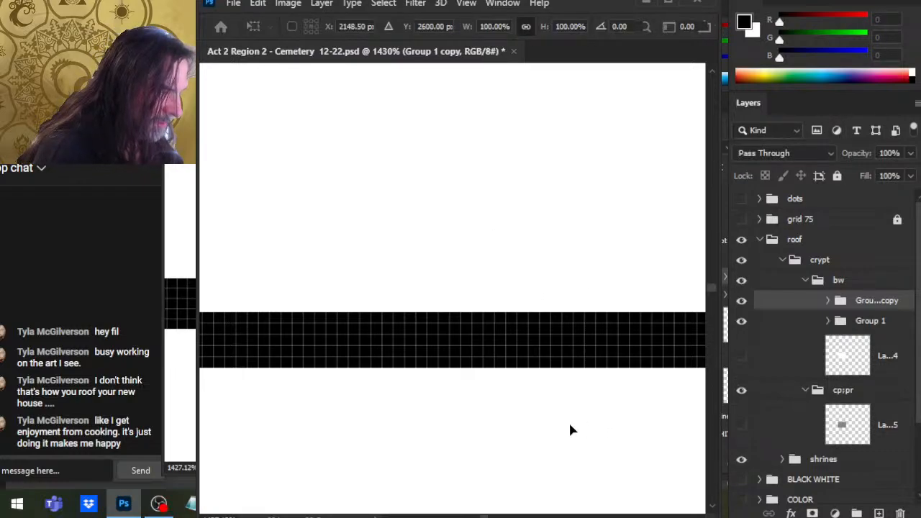
click(636, 320)
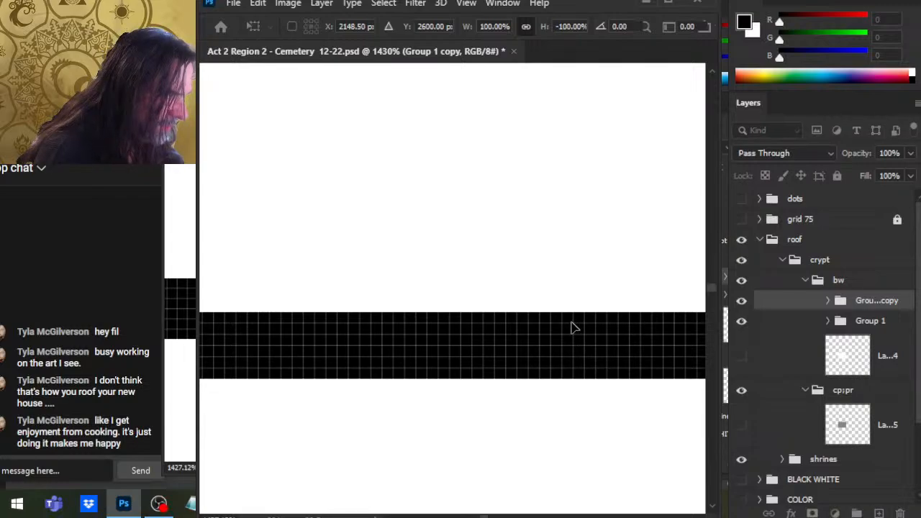
Step: Nudge the original Group 1 down by 1 pixel, testing neighbouring positions against the ridge line of the flipped copy
click(781, 328)
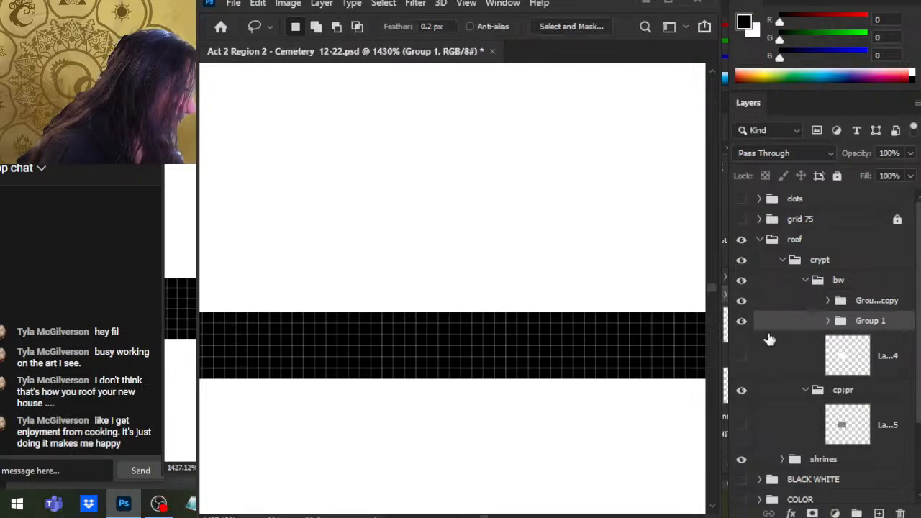
key(v)
key(Down)
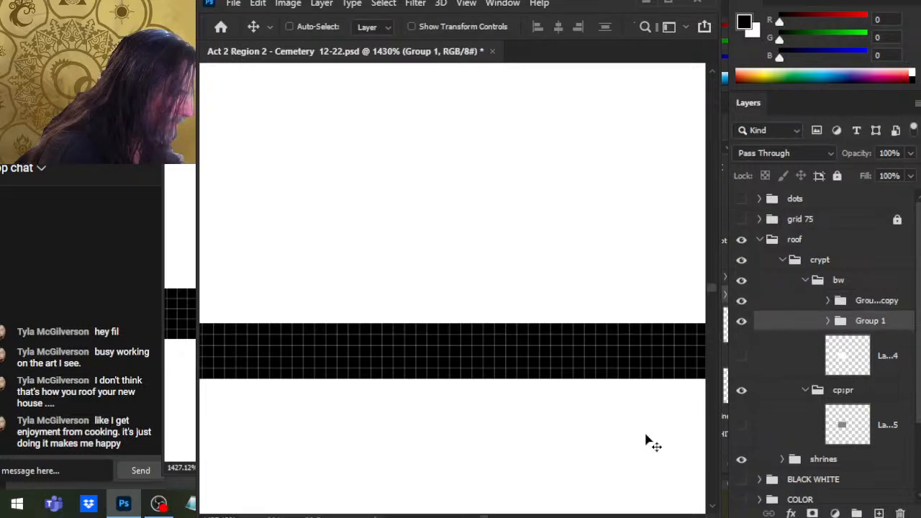
key(Up)
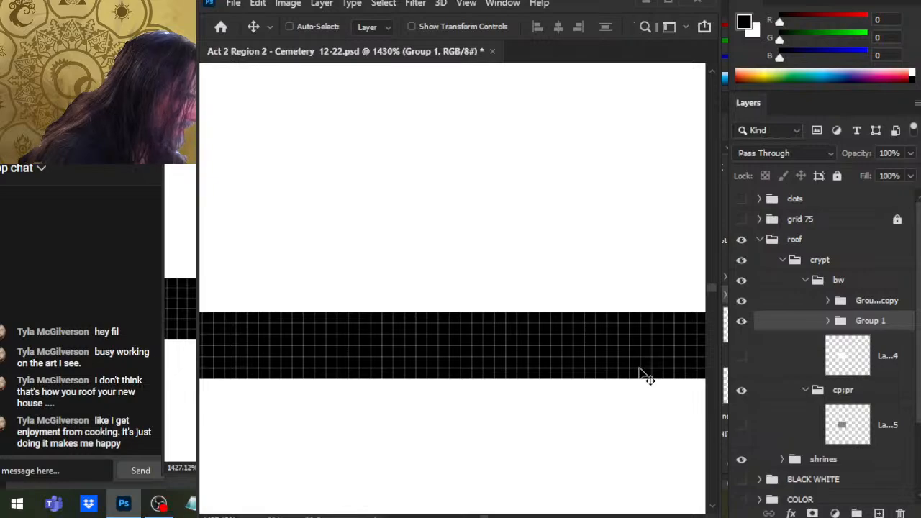
key(Down)
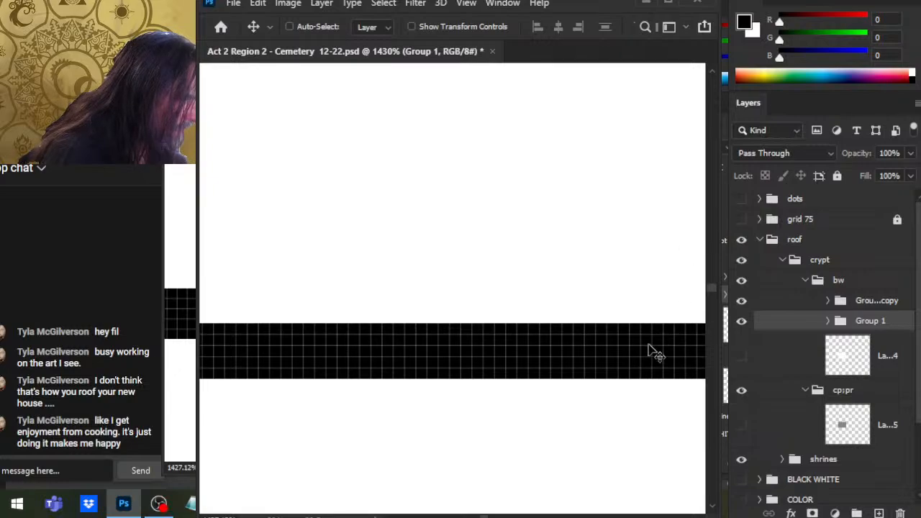
key(Down)
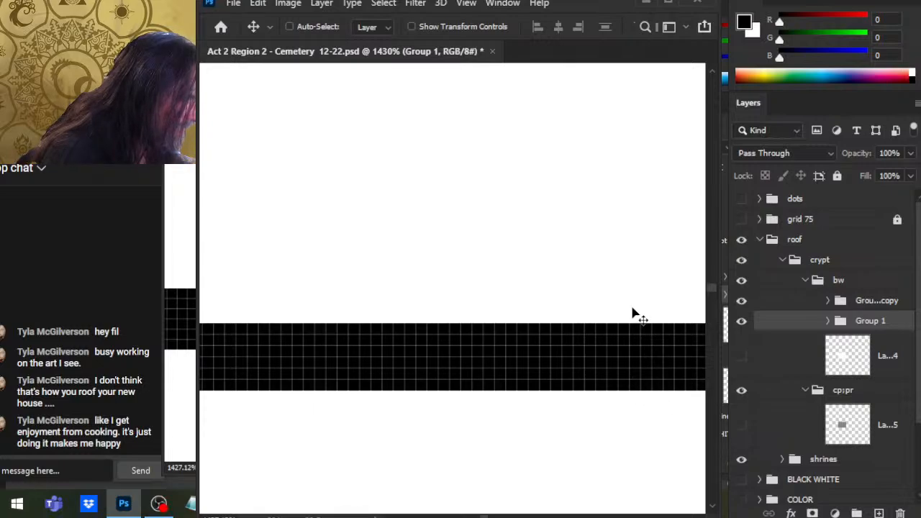
key(Up)
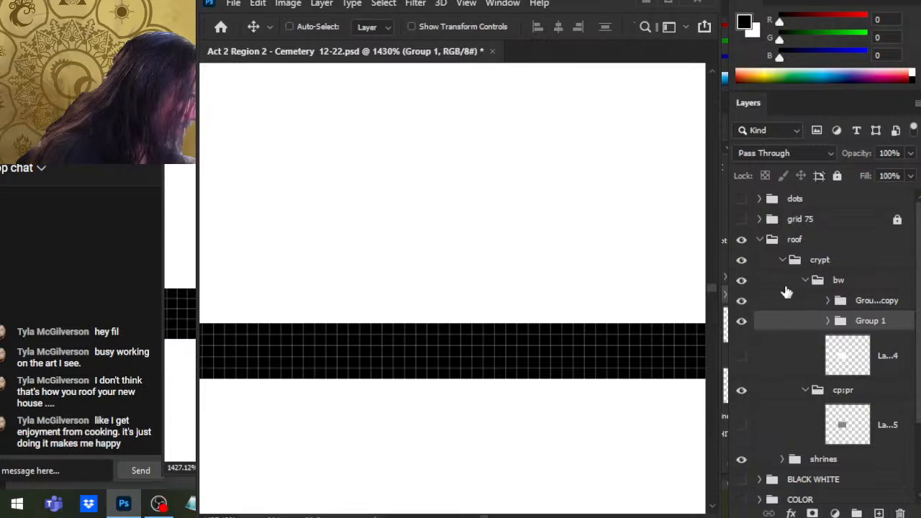
Step: Hide the flipped copy and toggle the visibility of Group 1, leaving only the original group shown
drag(741, 322, 745, 308)
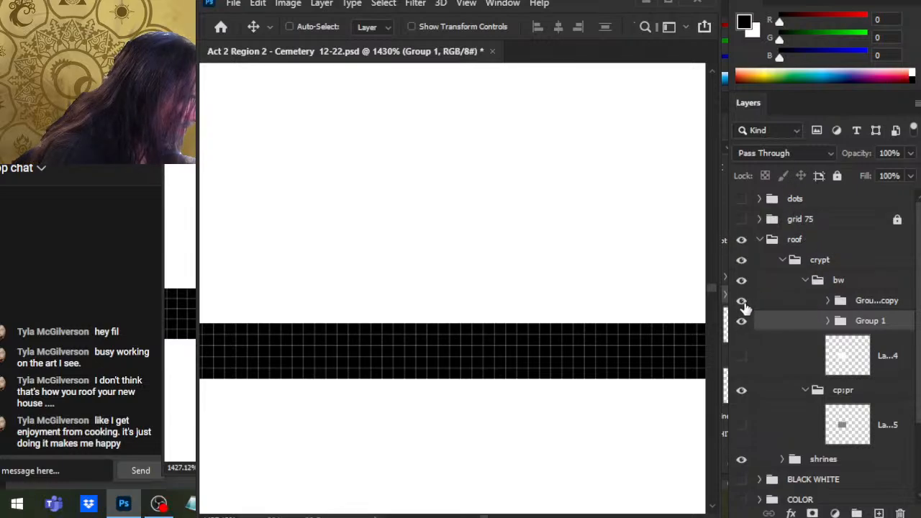
click(743, 306)
click(742, 323)
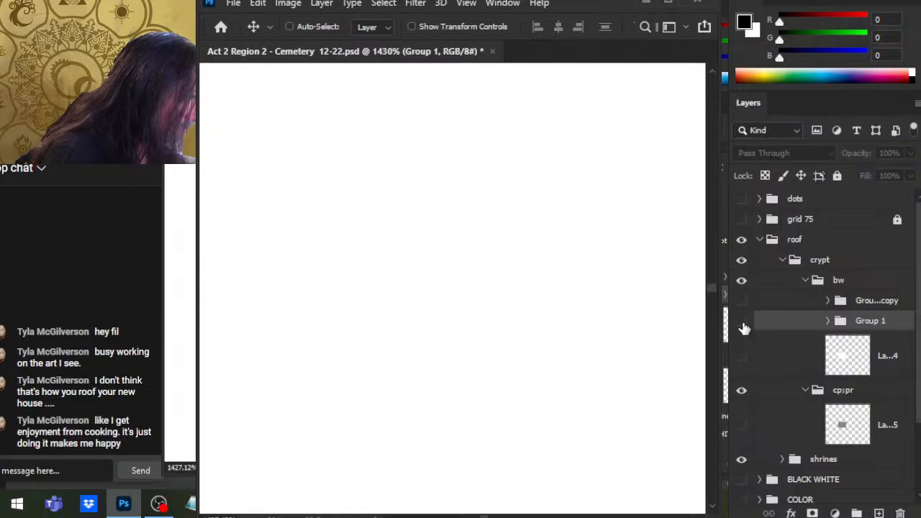
click(744, 324)
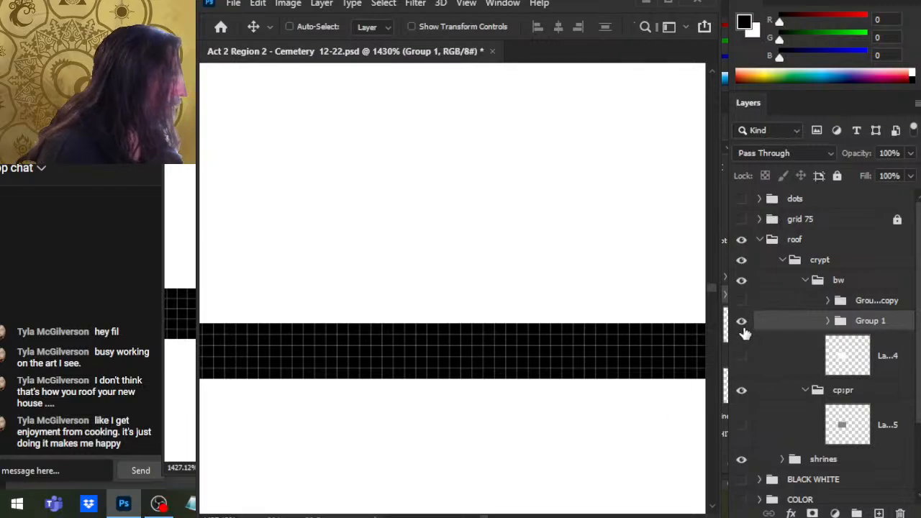
Step: Examine the ridge line's left end at pixel level while toggling the visibility of individual layers inside Group 1
click(827, 322)
click(828, 321)
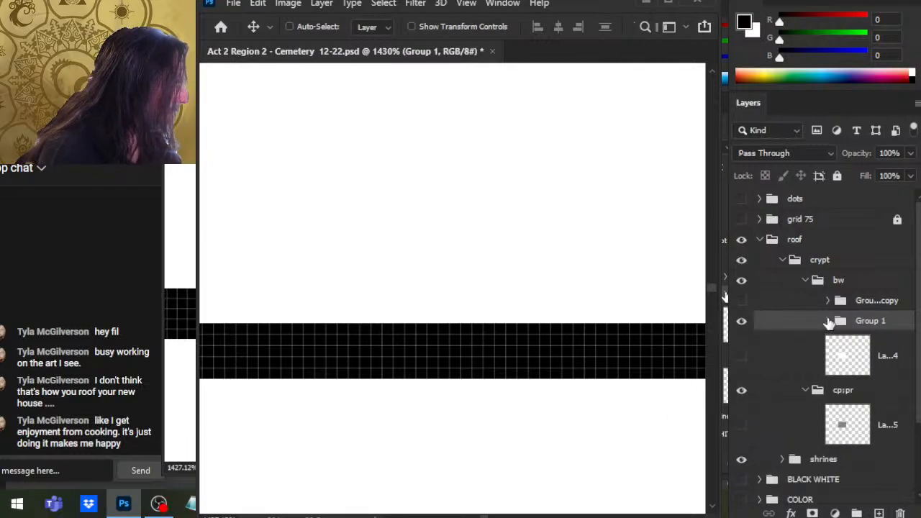
click(828, 322)
click(742, 405)
click(741, 404)
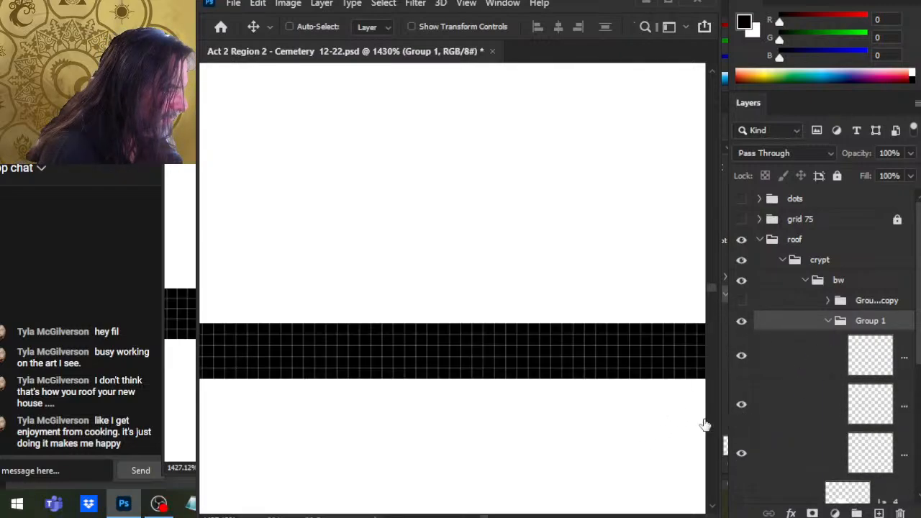
key(z)
drag(647, 432, 542, 398)
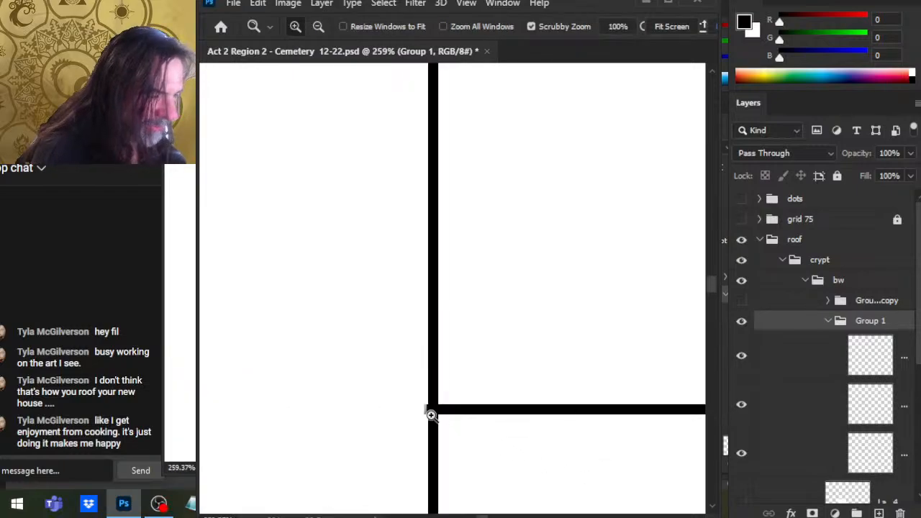
drag(432, 413, 537, 420)
drag(437, 350, 488, 368)
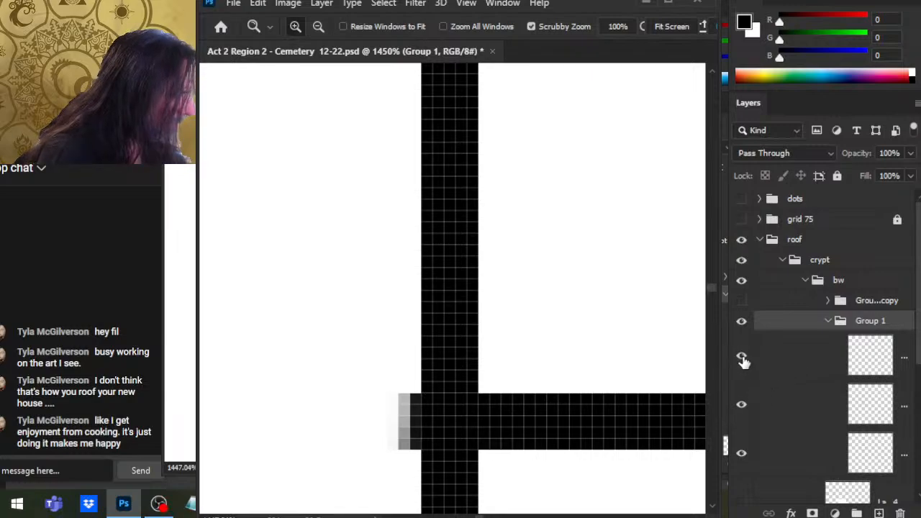
click(745, 410)
click(747, 413)
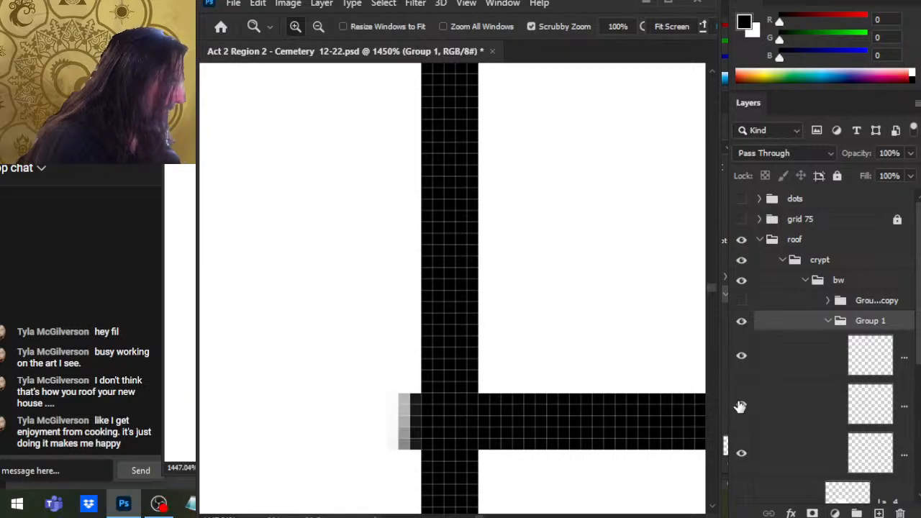
click(742, 405)
click(744, 407)
click(741, 452)
click(743, 464)
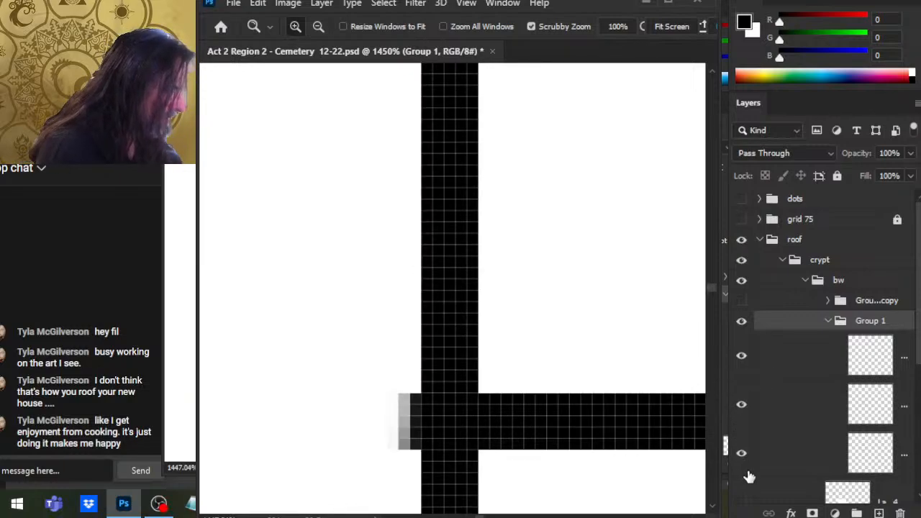
Step: Select the roof interior with the Magic Wand on Group 1's lowest layer and stretch it leftward to about 100.05% with Free Transform
click(785, 466)
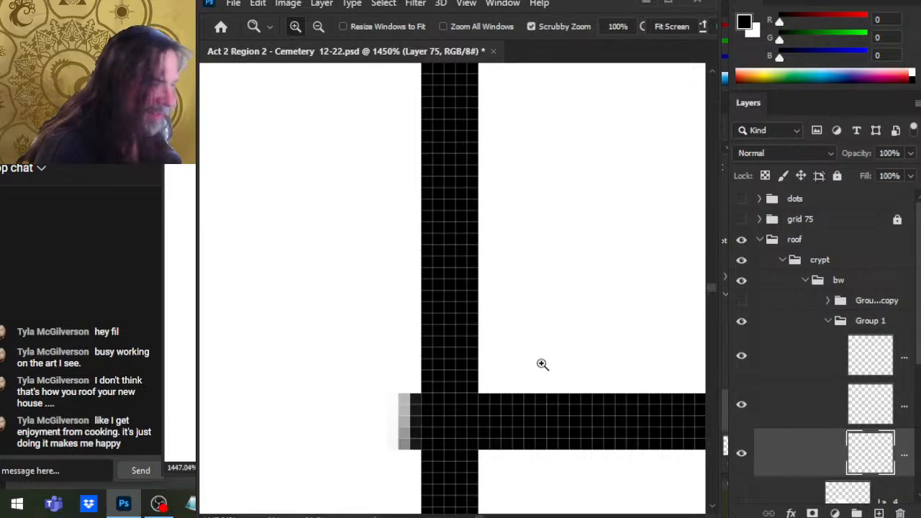
key(w)
click(562, 346)
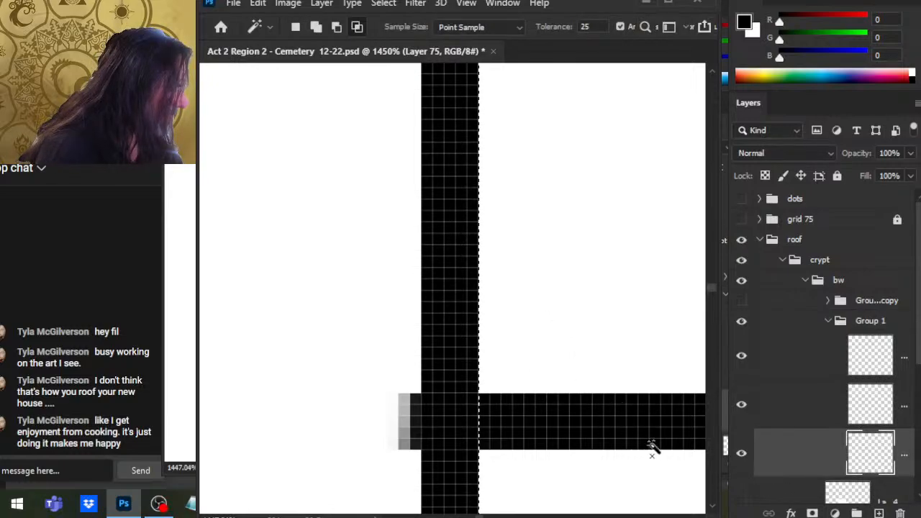
key(l)
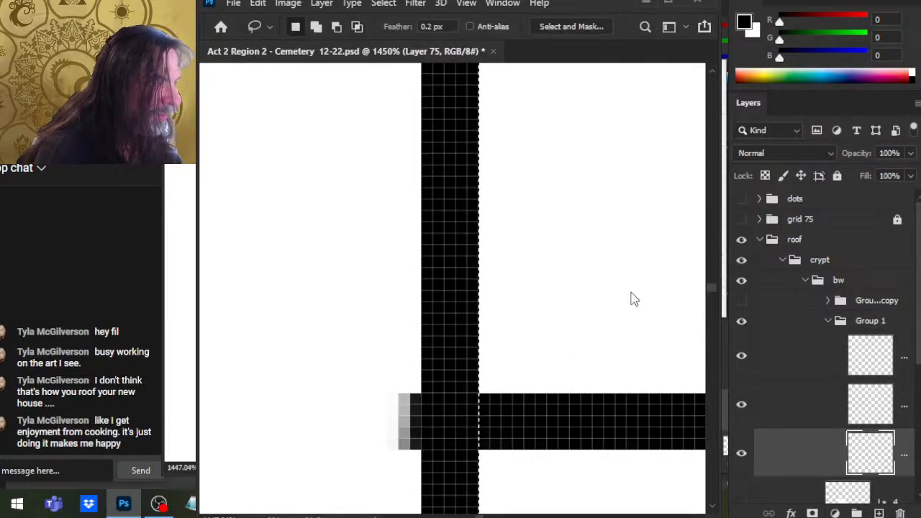
key(ctrl+t)
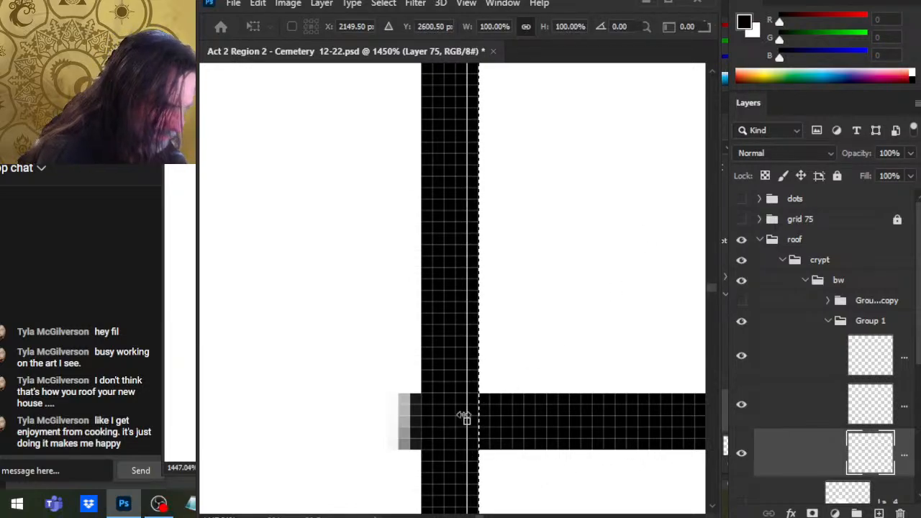
drag(467, 420, 456, 421)
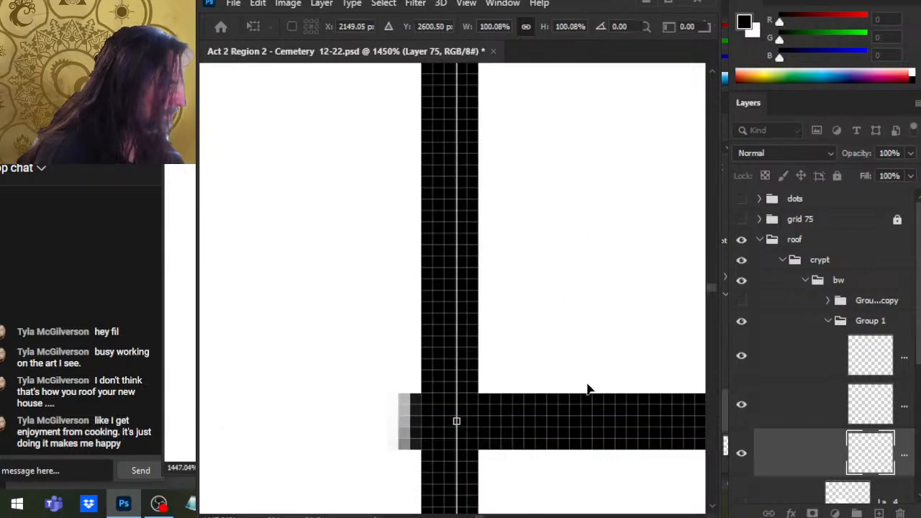
key(Return)
key(l)
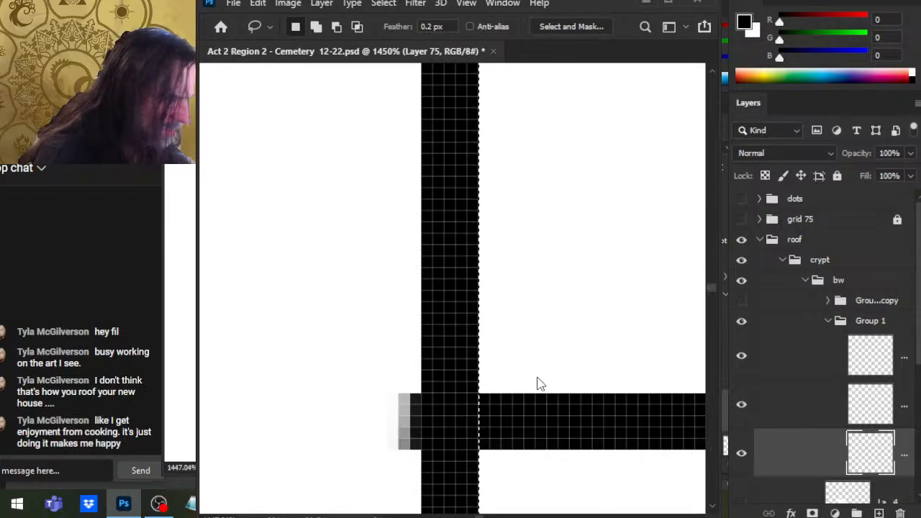
key(ctrl+t)
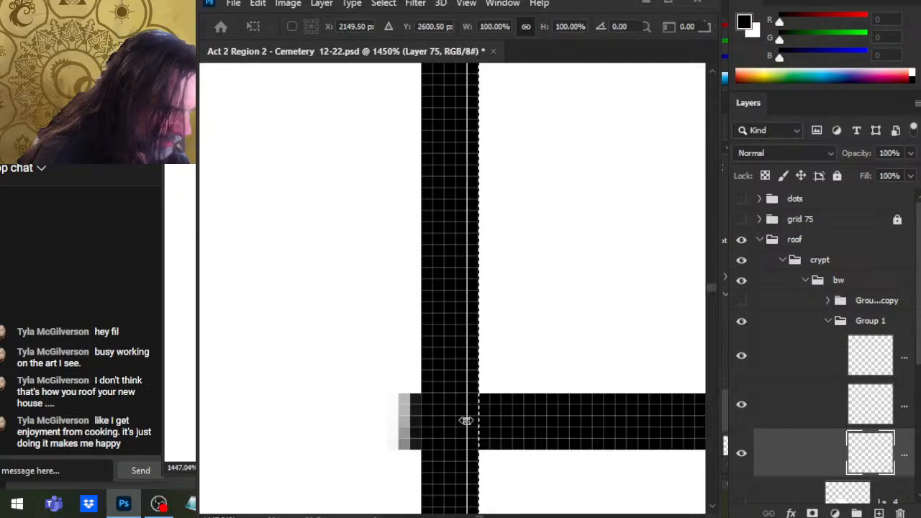
drag(466, 421, 461, 421)
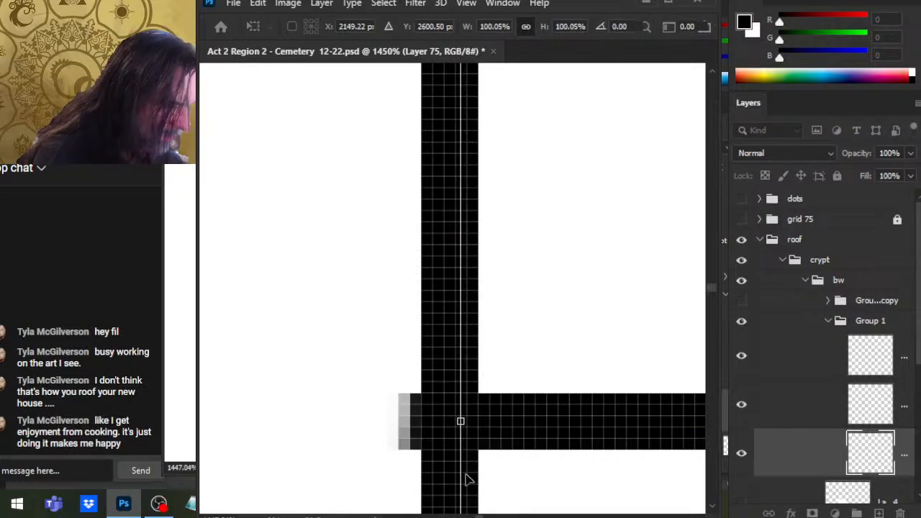
key(Return)
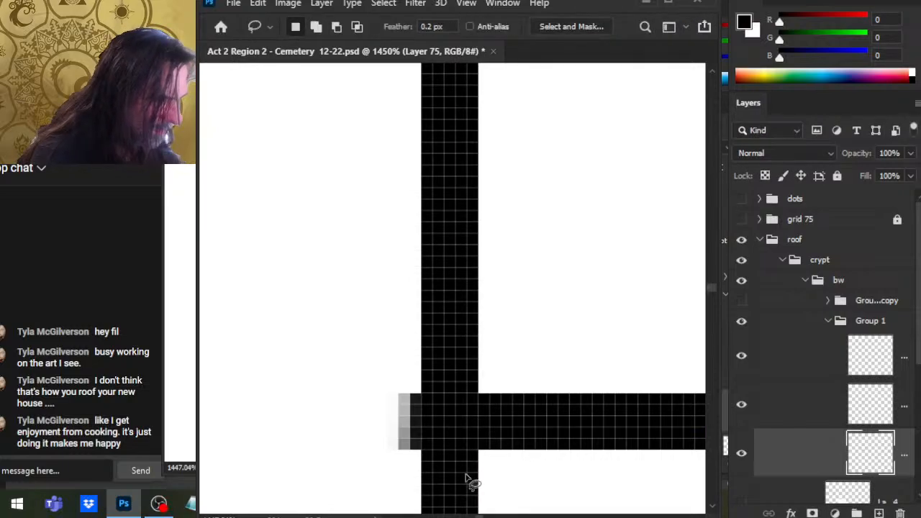
Step: Examine the whole crypt roof outline with its ridge line and side gable
key(z)
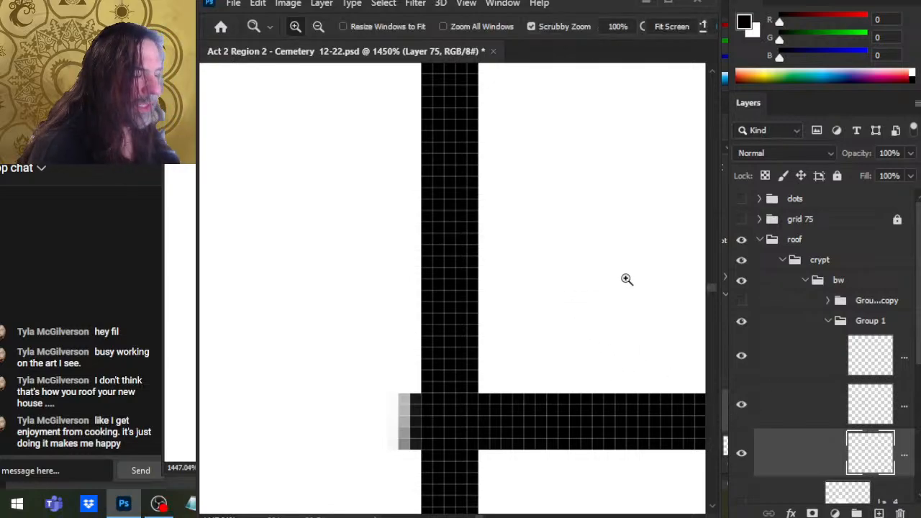
drag(625, 279, 547, 265)
key(space)
drag(626, 230, 463, 488)
drag(623, 282, 470, 307)
key(space)
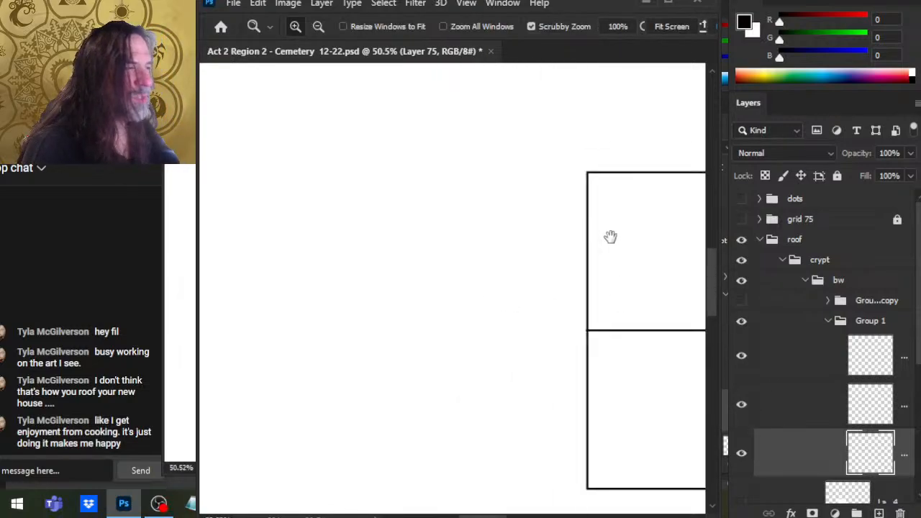
drag(610, 237, 387, 249)
mouse_move(575, 401)
mouse_down()
mouse_move(452, 338)
mouse_move(492, 358)
mouse_up()
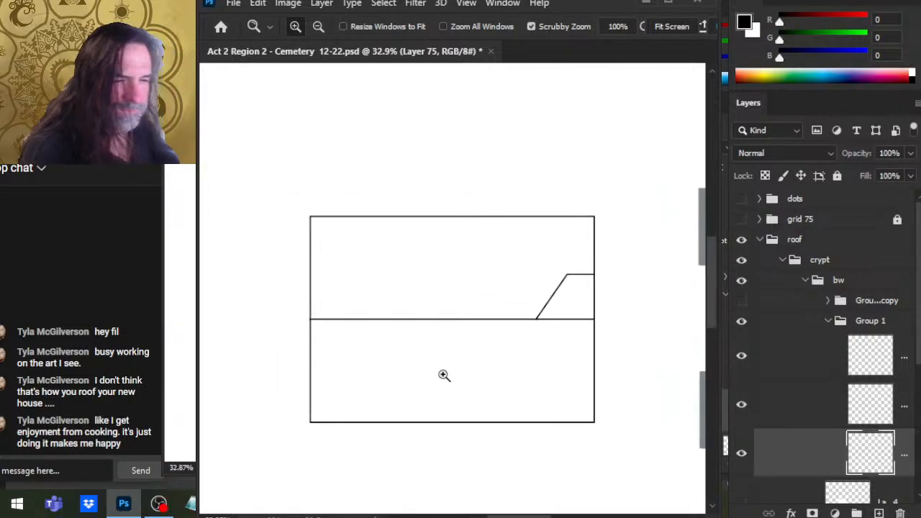
Step: Erase the pixels overhanging the outline at the ridge line's left end on Group 1's middle layer
drag(304, 321, 555, 324)
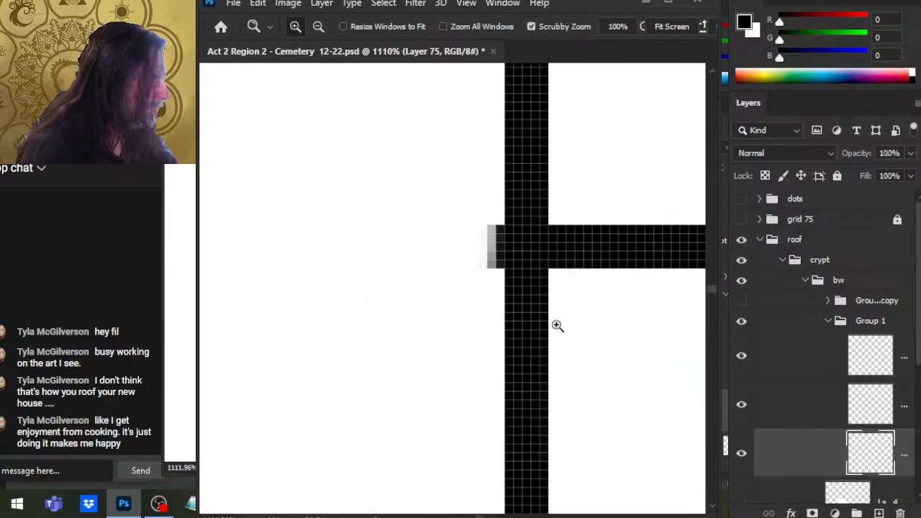
click(802, 407)
key(e)
drag(479, 237, 475, 216)
key(z)
mouse_move(617, 418)
mouse_down()
mouse_move(520, 372)
mouse_move(489, 329)
mouse_move(430, 308)
mouse_move(506, 352)
mouse_move(541, 346)
mouse_move(415, 323)
mouse_move(325, 326)
mouse_move(381, 352)
mouse_move(360, 360)
mouse_move(409, 367)
mouse_move(382, 358)
mouse_up()
drag(381, 357, 383, 361)
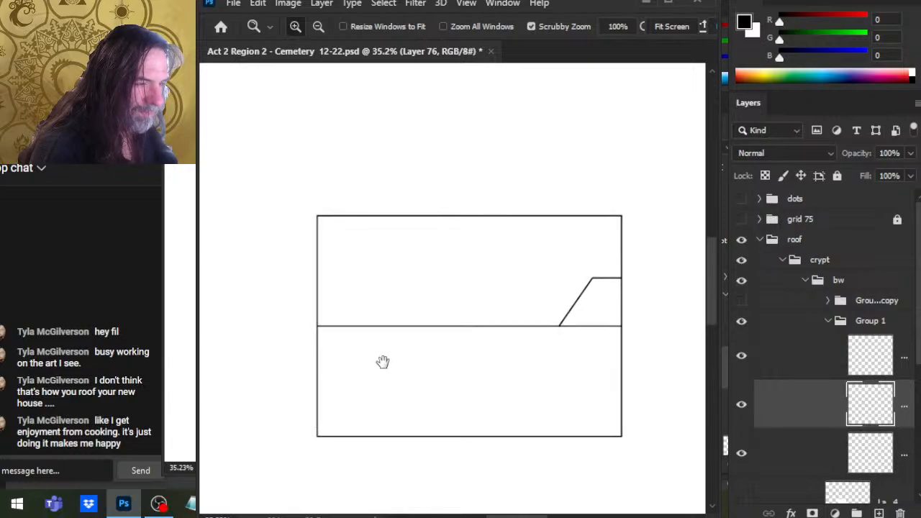
drag(382, 361, 375, 356)
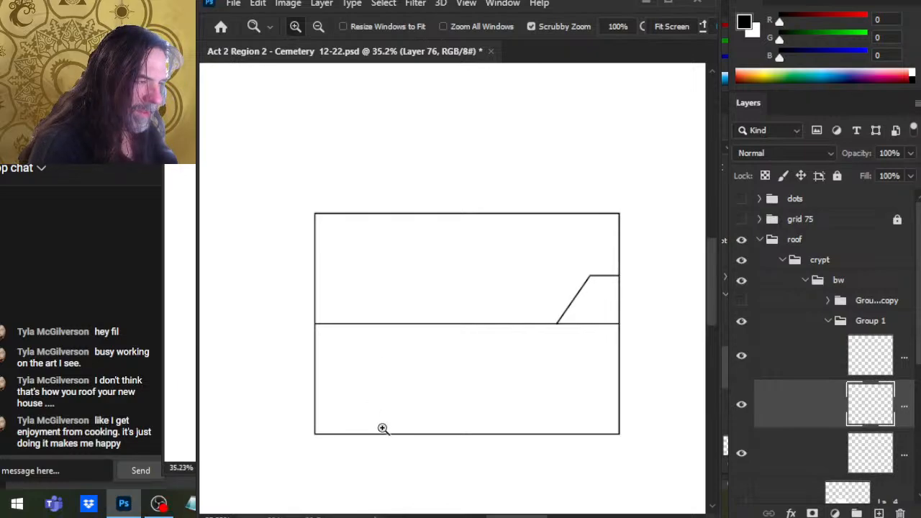
Step: Toggle the visibility of Group 1's middle and lowest layers, making the lowest layer with the roof outline active
click(745, 414)
click(746, 414)
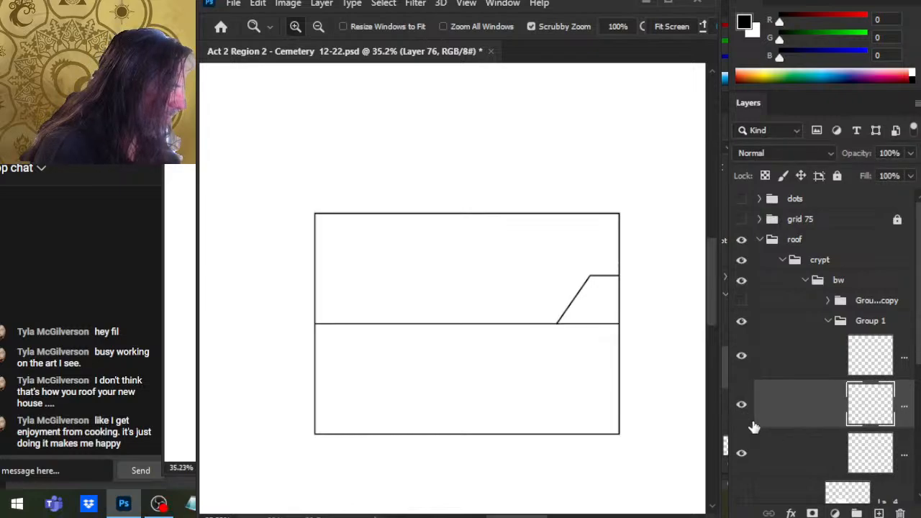
click(748, 417)
click(752, 424)
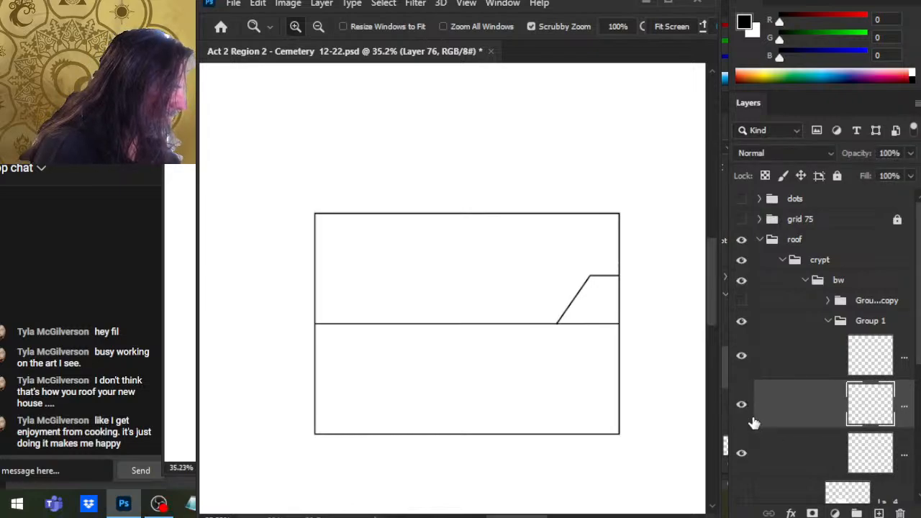
click(777, 457)
click(745, 453)
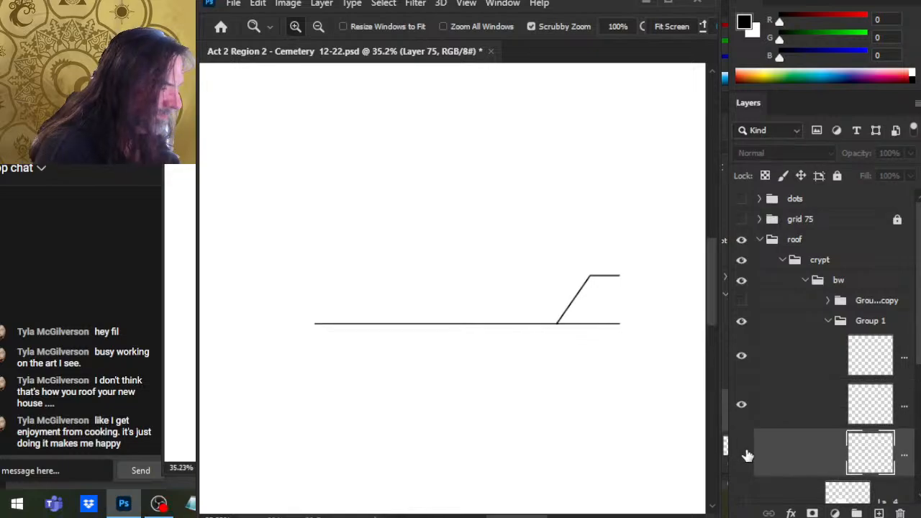
click(748, 456)
Step: Select the empty roof interior above the outline's lower edge with the Magic Wand on the outline layer
drag(637, 424, 763, 422)
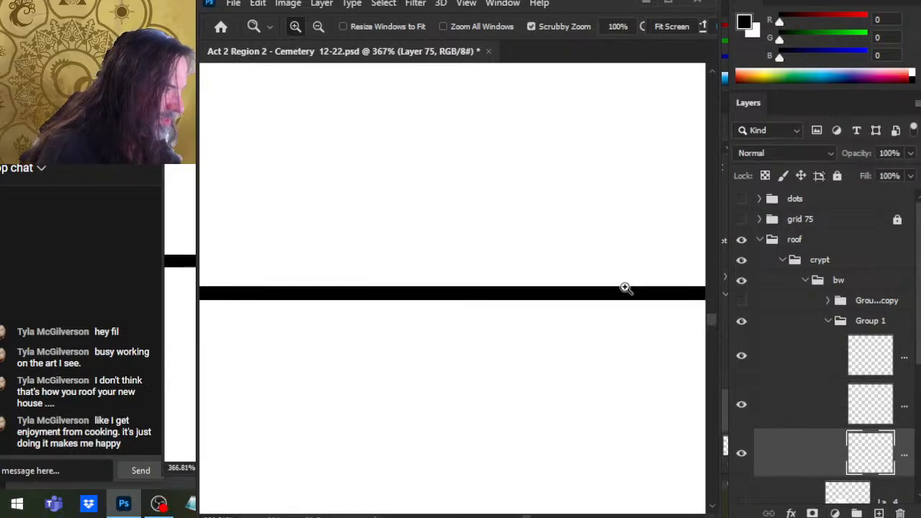
drag(655, 312, 653, 343)
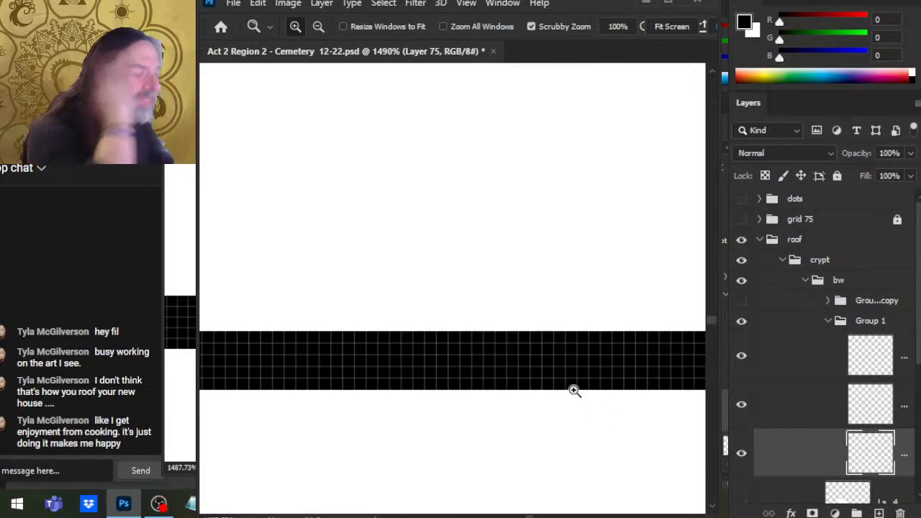
key(l)
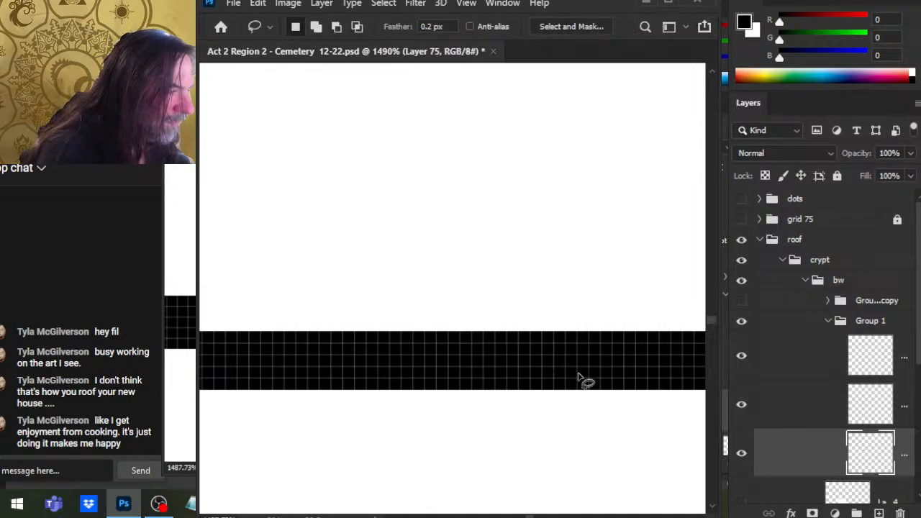
key(w)
click(587, 392)
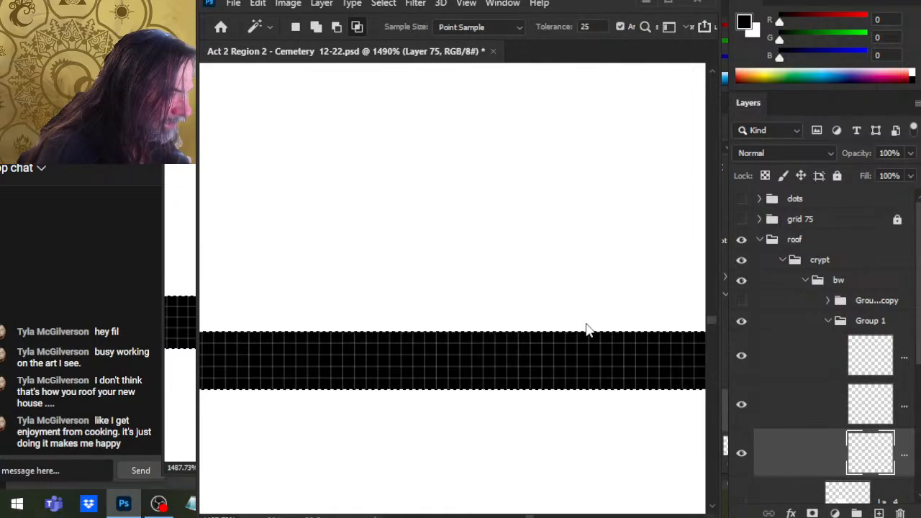
key(l)
key(w)
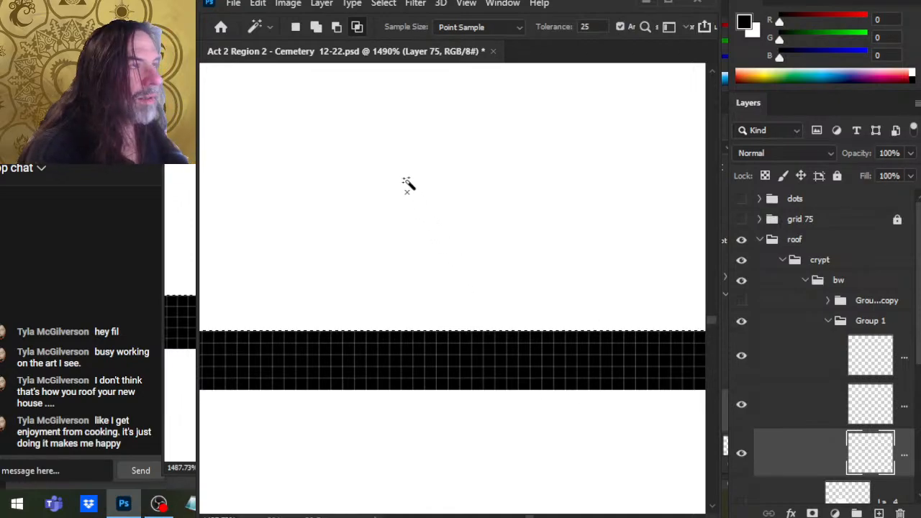
Step: Scale the selected interior from its lower-right corner to about 100.09% with Free Transform and apply it
drag(579, 378, 395, 373)
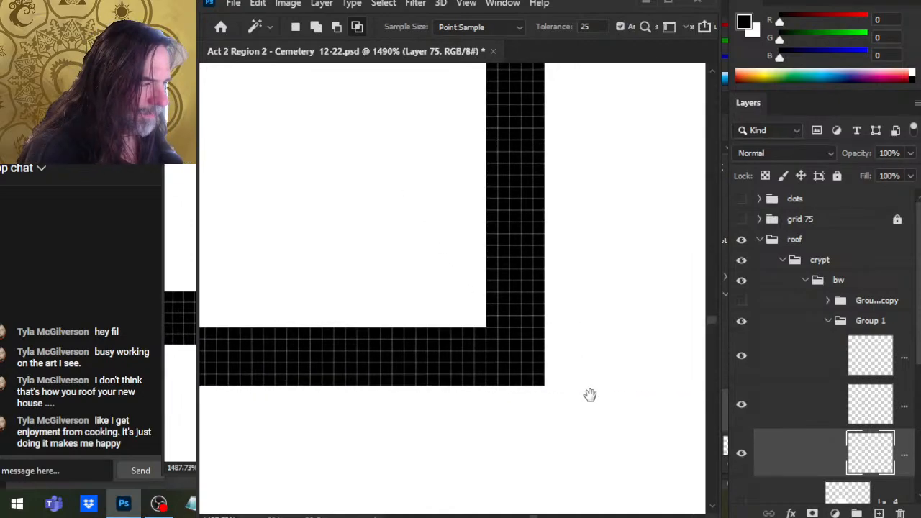
key(l)
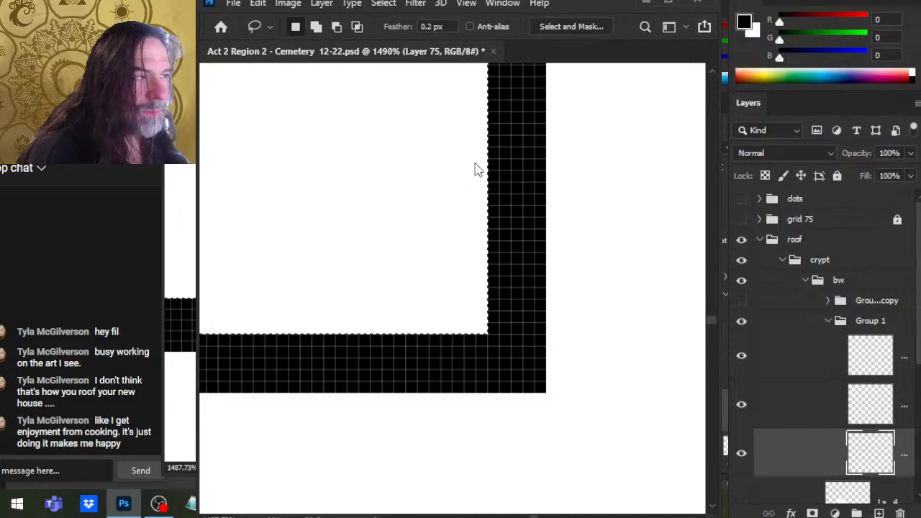
key(ctrl+t)
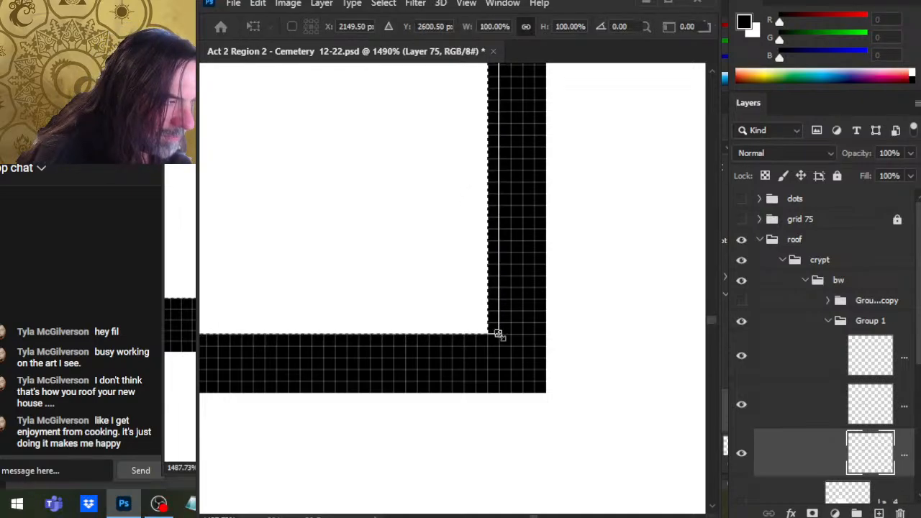
drag(494, 333, 489, 355)
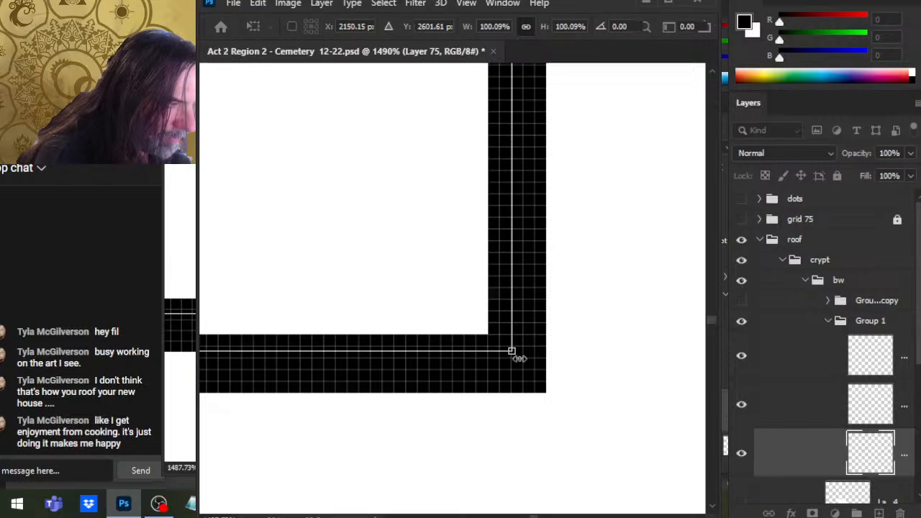
key(Return)
key(z)
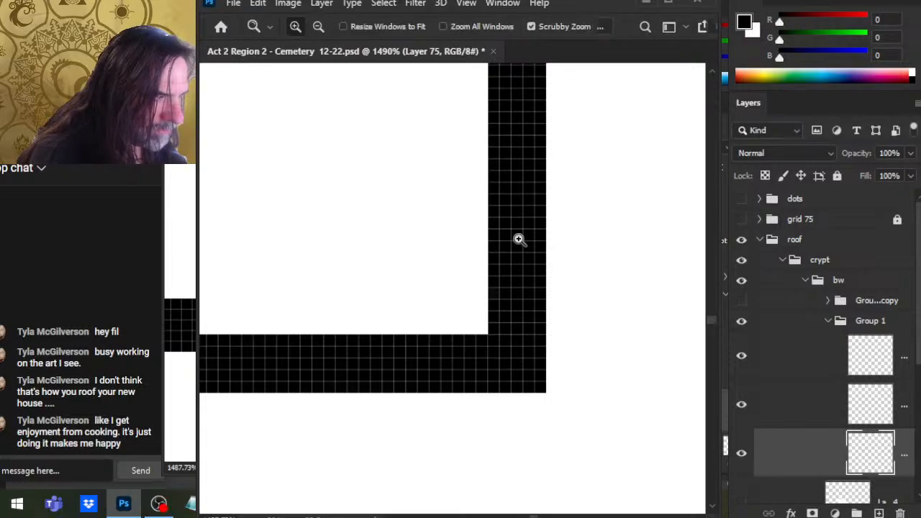
Step: Set the Eraser size to 1 px for cleaning the top edge of the roof outline
drag(530, 343, 434, 345)
drag(523, 378, 451, 324)
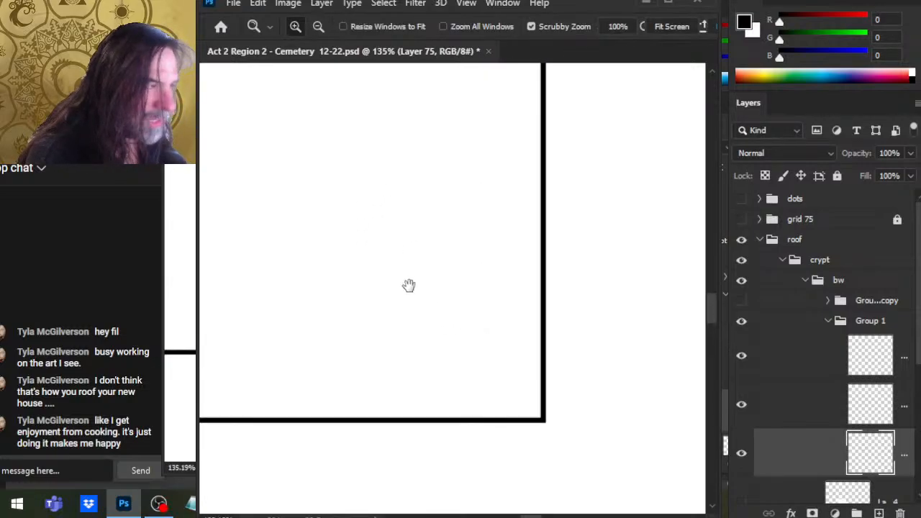
drag(410, 285, 498, 459)
drag(549, 229, 455, 386)
drag(553, 168, 661, 257)
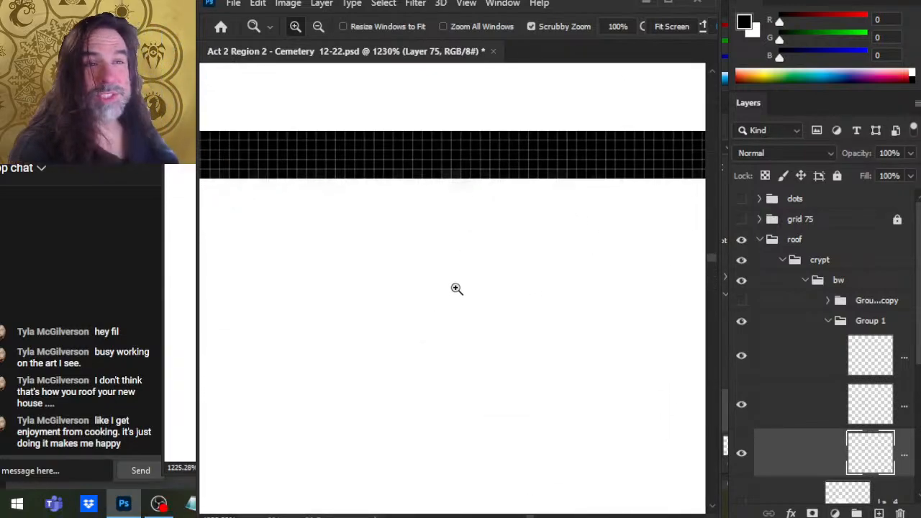
drag(593, 222, 386, 328)
key(e)
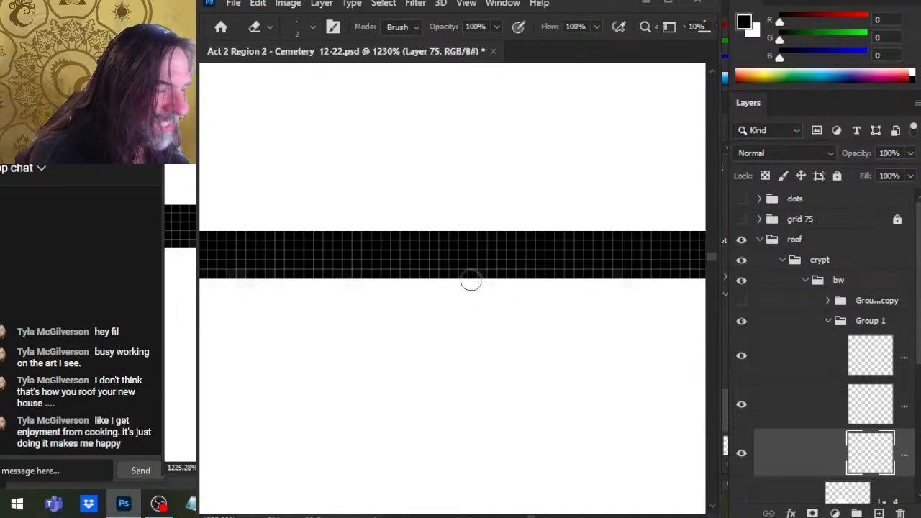
key(bracketleft)
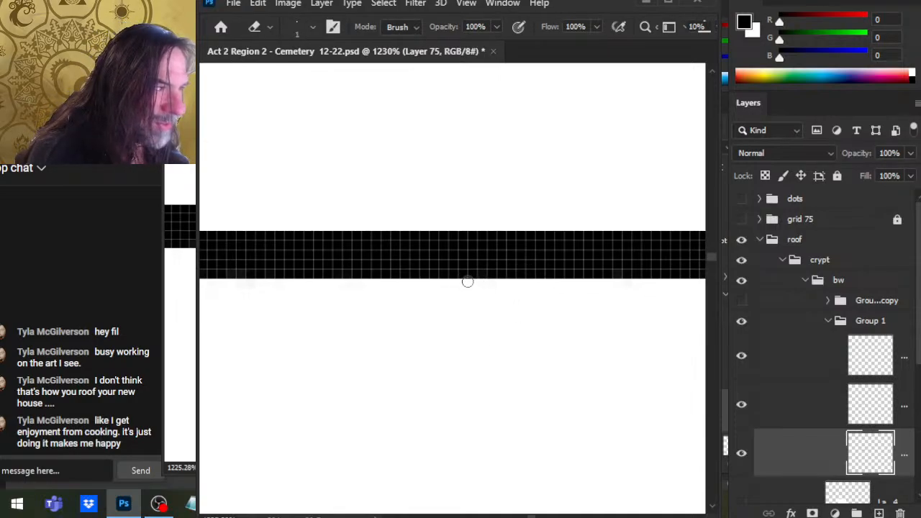
Step: Toggle the visibility of Group 1's layers and leave only the middle ridge line layer hidden
click(743, 453)
click(743, 453)
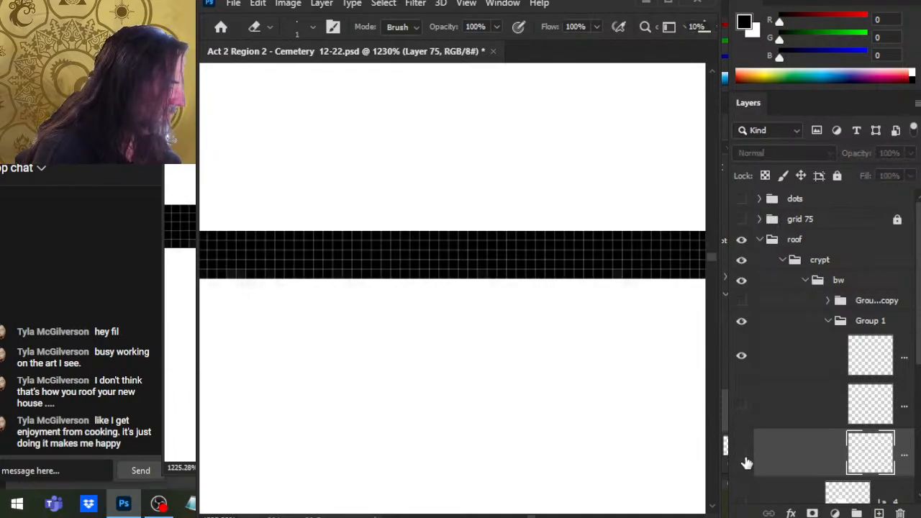
click(742, 453)
click(746, 359)
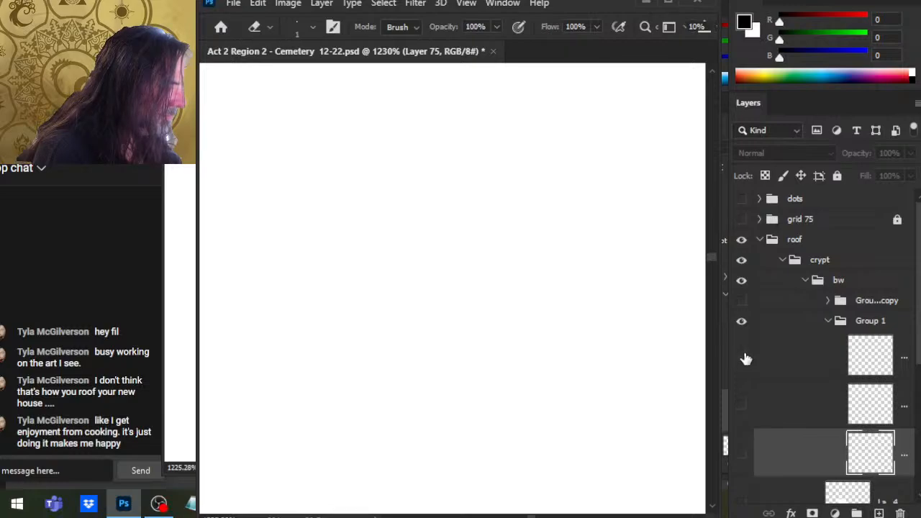
click(747, 359)
click(743, 453)
Step: Erase the lowest pixel row of the outline's top edge on the lowest layer through to the right corner
key(l)
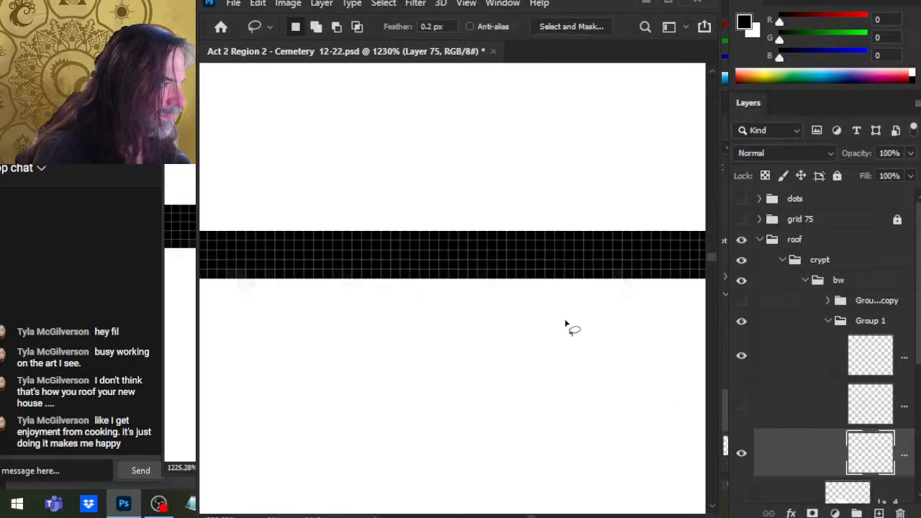
key(e)
drag(537, 272, 540, 278)
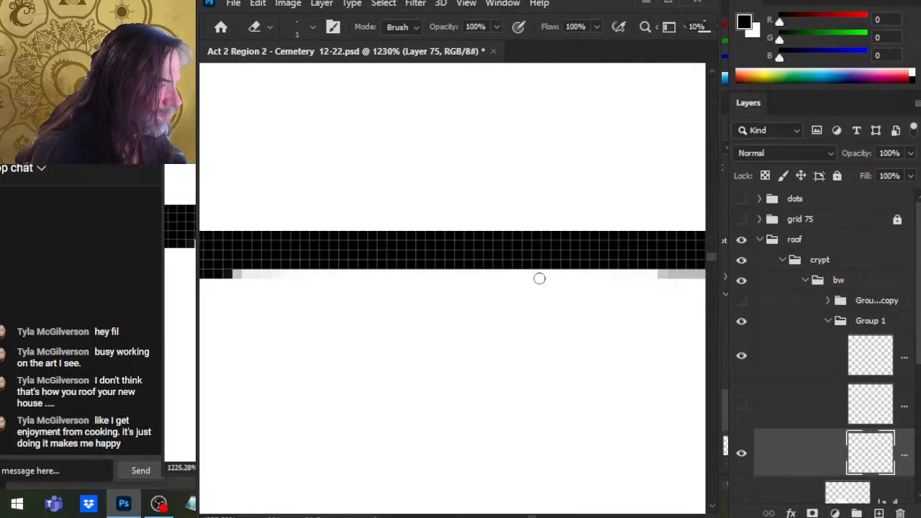
scroll(540, 278, right, 3)
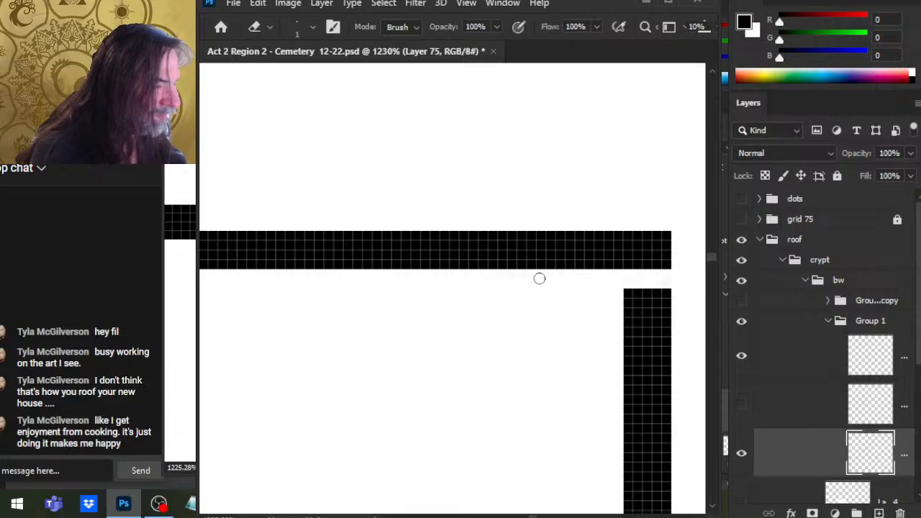
scroll(540, 279, left, 3)
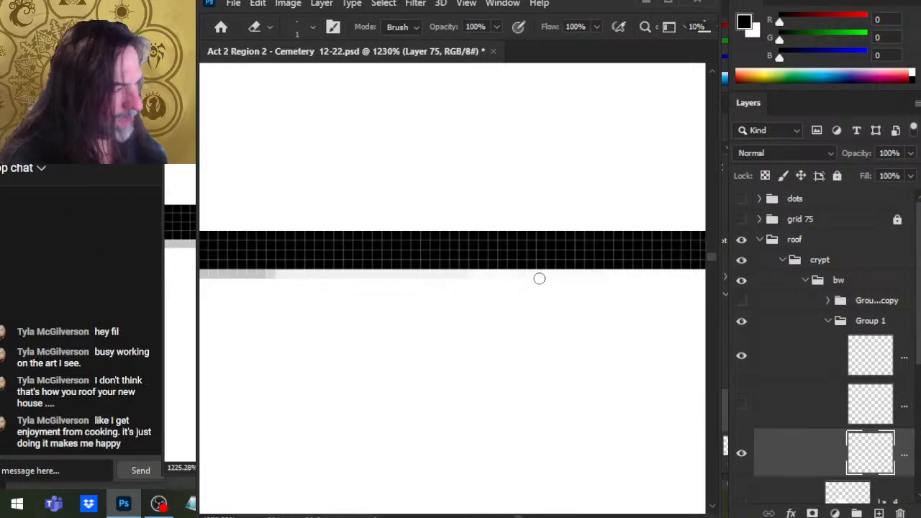
Step: Erase the lowest pixel row of the outline's top edge on the lowest layer through to the left corner
key(shift)
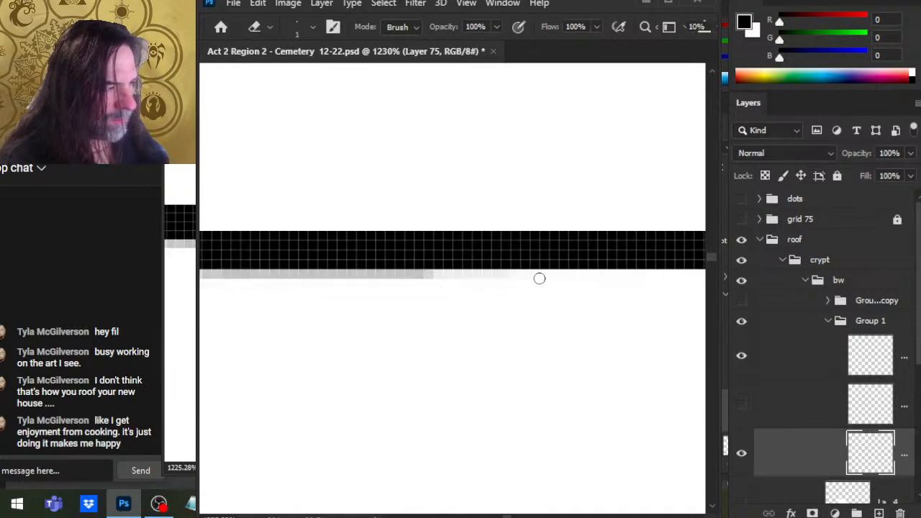
key(shift)
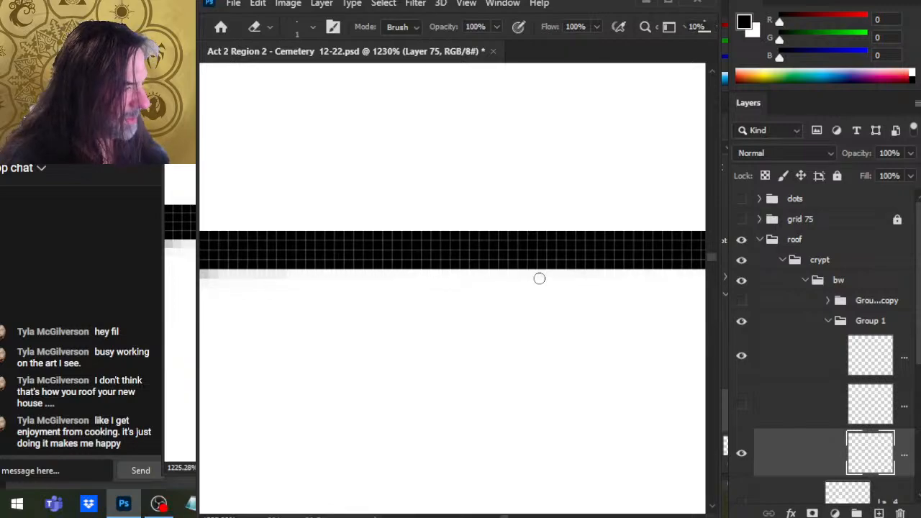
key(shift)
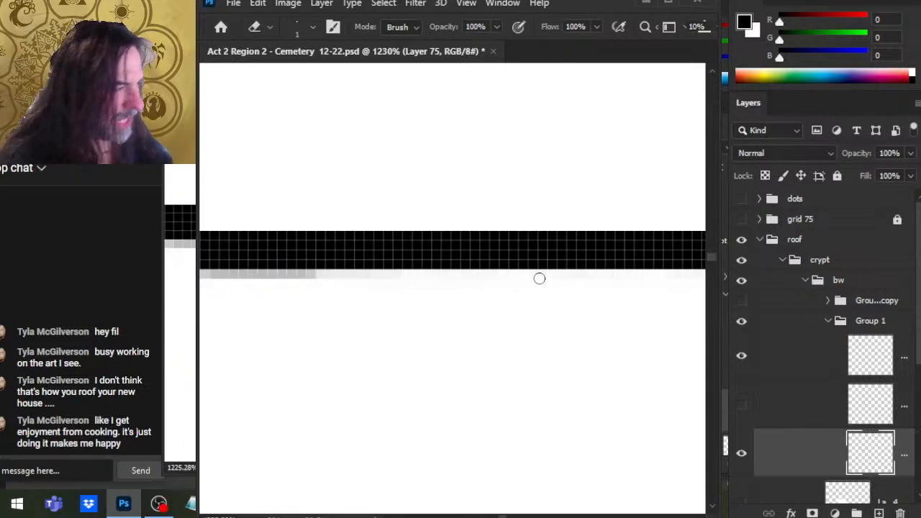
shift+click(540, 279)
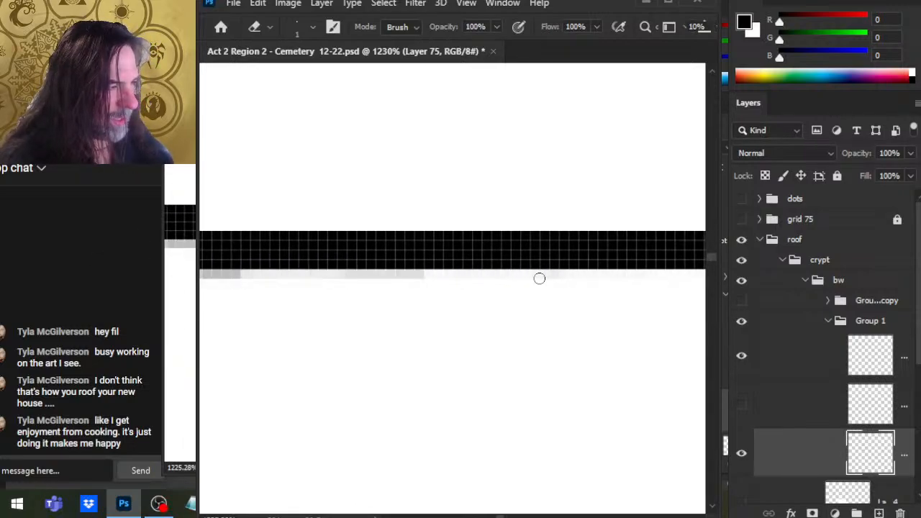
key(ctrl+z)
key(ctrl+z)
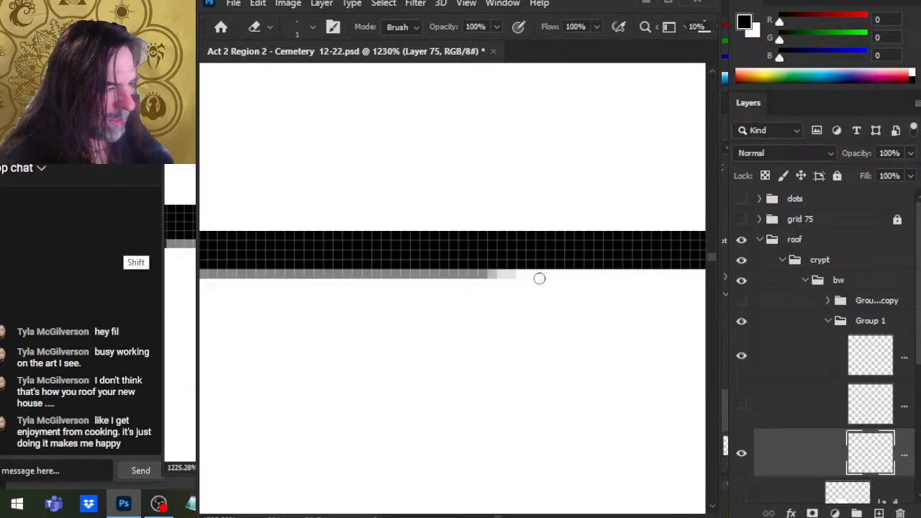
key(ctrl+z)
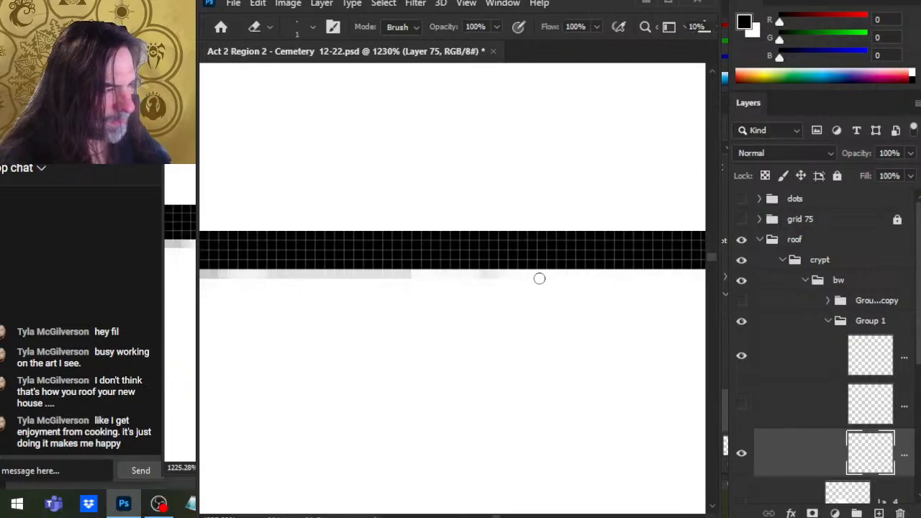
key(ctrl+shift+z)
key(ctrl+z)
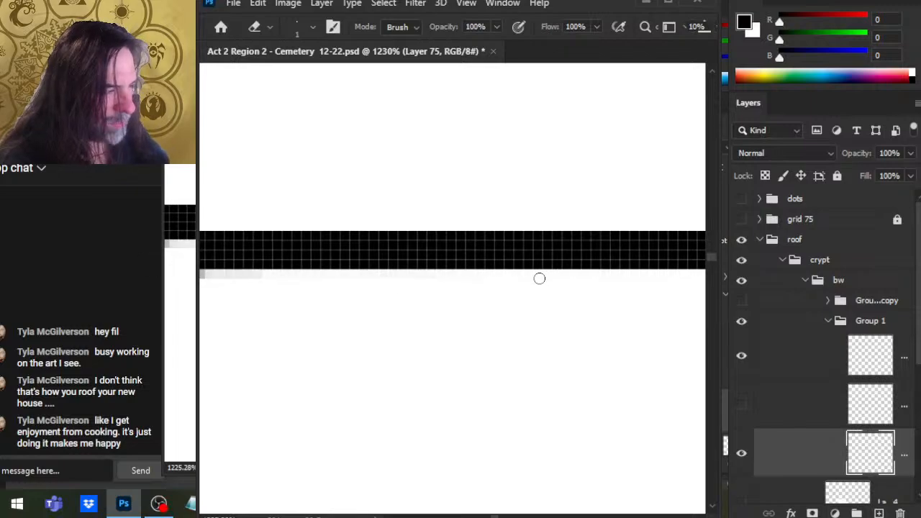
key(ctrl+shift+z)
key(ctrl+z)
key(ctrl+z)
key(ctrl+shift+z)
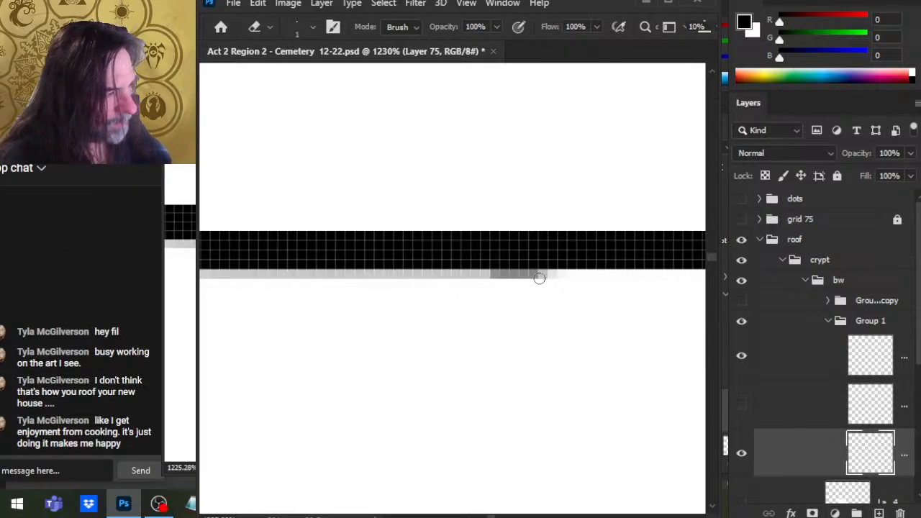
key(ctrl+shift+z)
key(ctrl+z)
key(ctrl+shift+z)
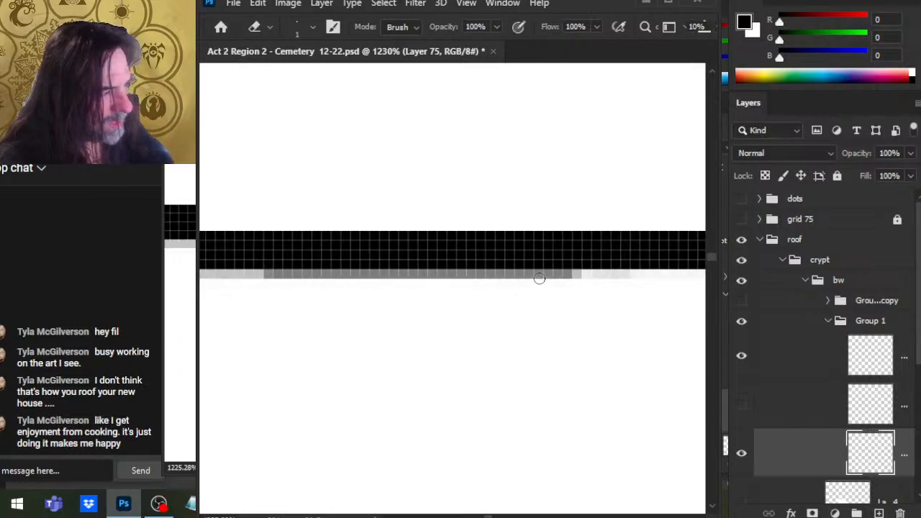
key(ctrl+z)
key(ctrl+shift+z)
key(ctrl+z)
key(ctrl+shift+z)
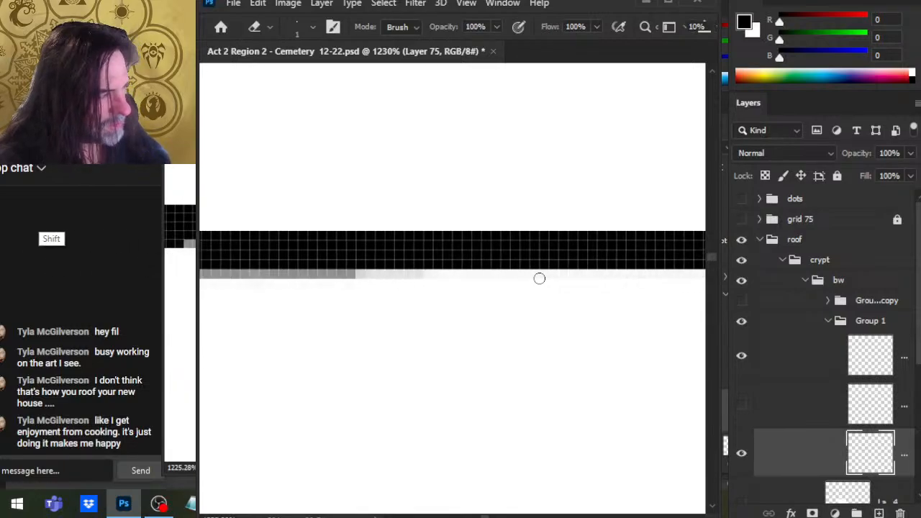
key(ctrl+z)
key(ctrl+shift+z)
key(ctrl+z)
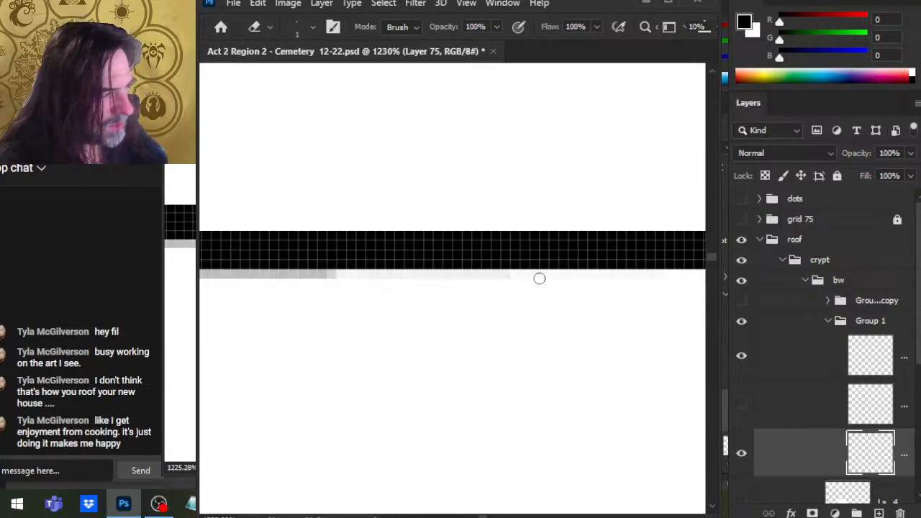
key(ctrl+shift+z)
key(ctrl+z)
key(ctrl+shift+z)
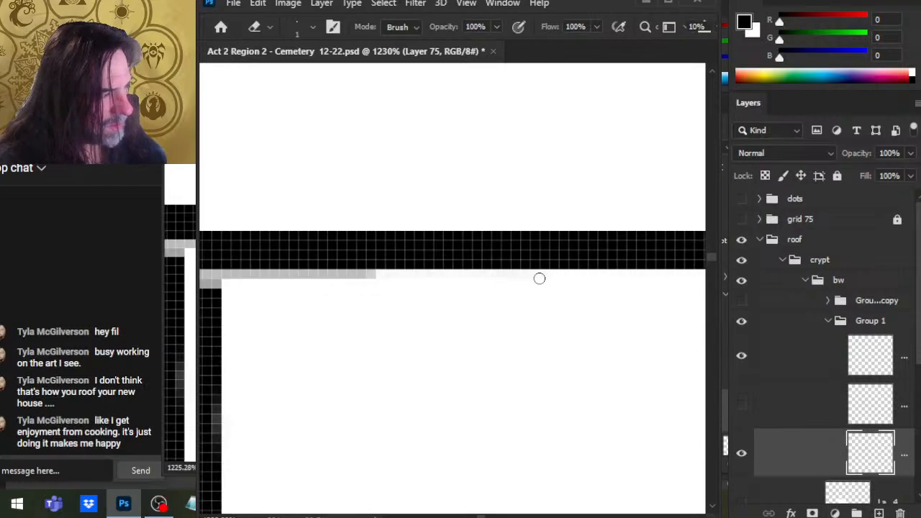
key(ctrl+shift+z)
key(ctrl+z)
key(ctrl+z)
key(ctrl+z)
key(ctrl+z)
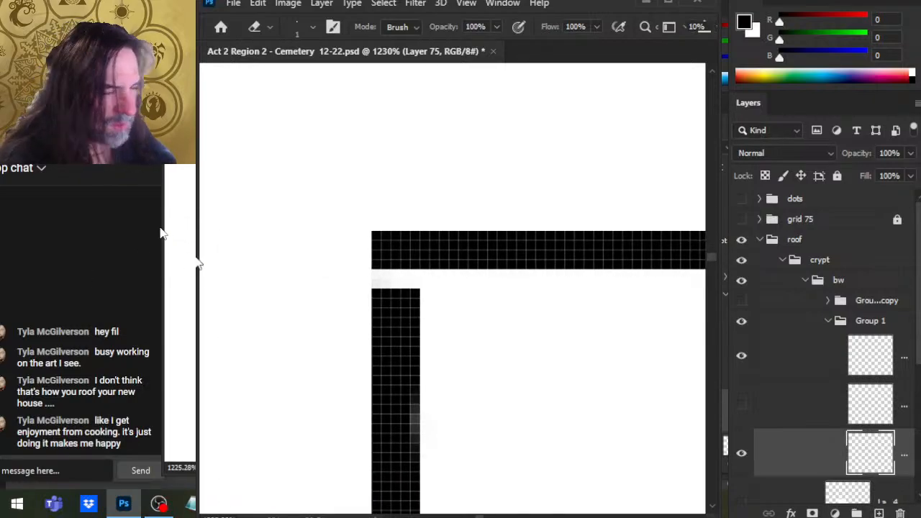
Step: Fill the gap at the outline's upper-left corner with the black 4 px Brush and erase stray pixels beside it
key(b)
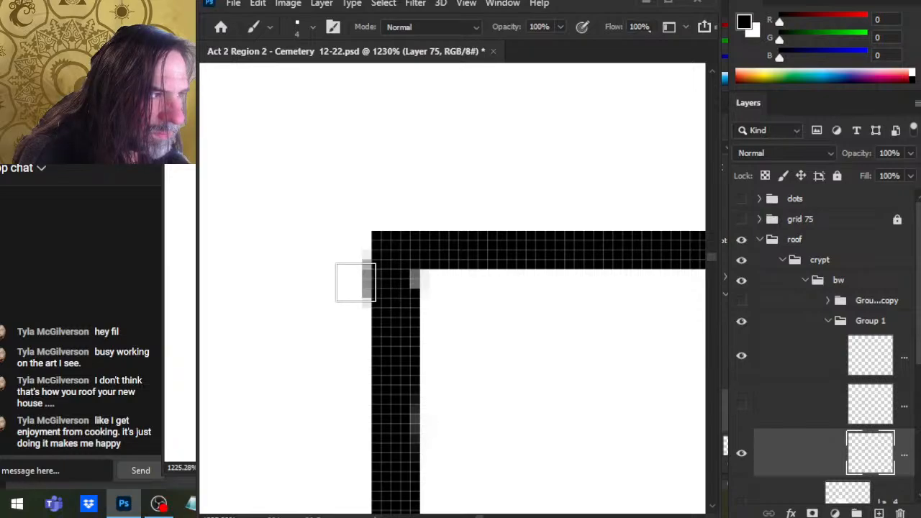
key(e)
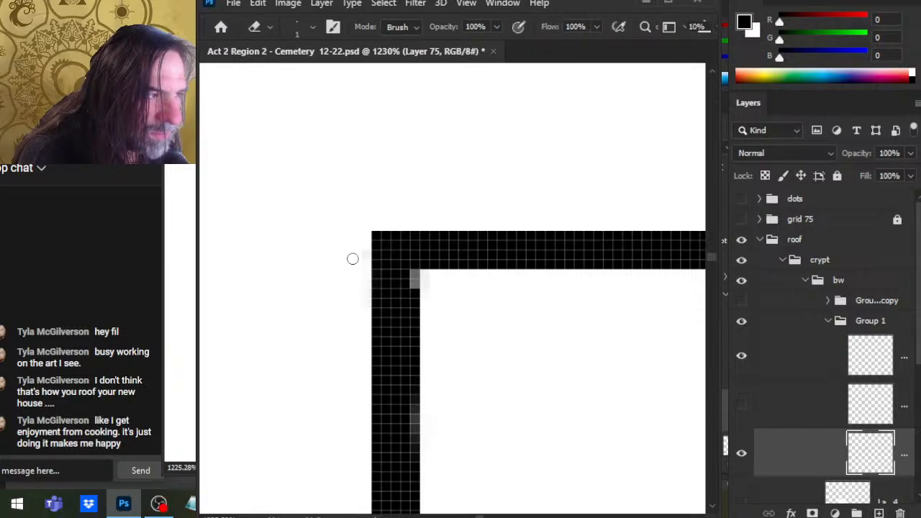
key(b)
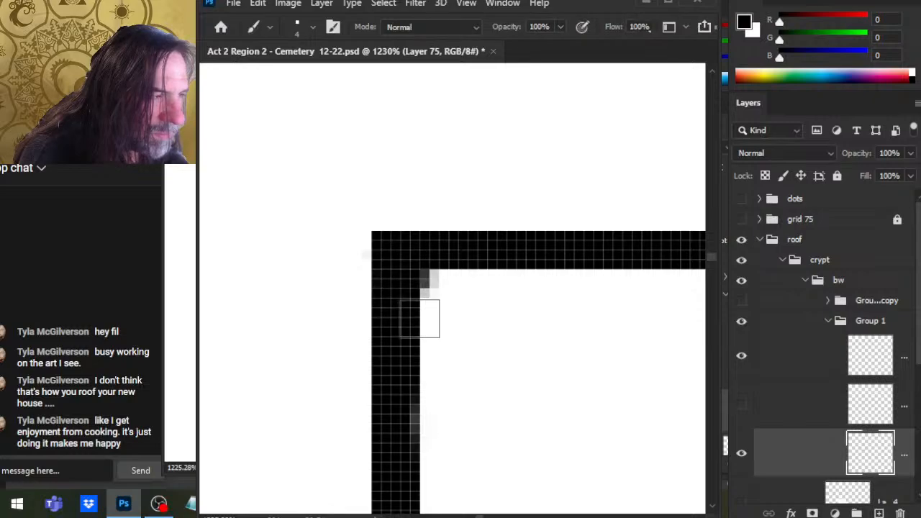
Step: Erase the innermost pixel column of the outline's left edge with the 1 px Eraser down through the lower-left corner
key(e)
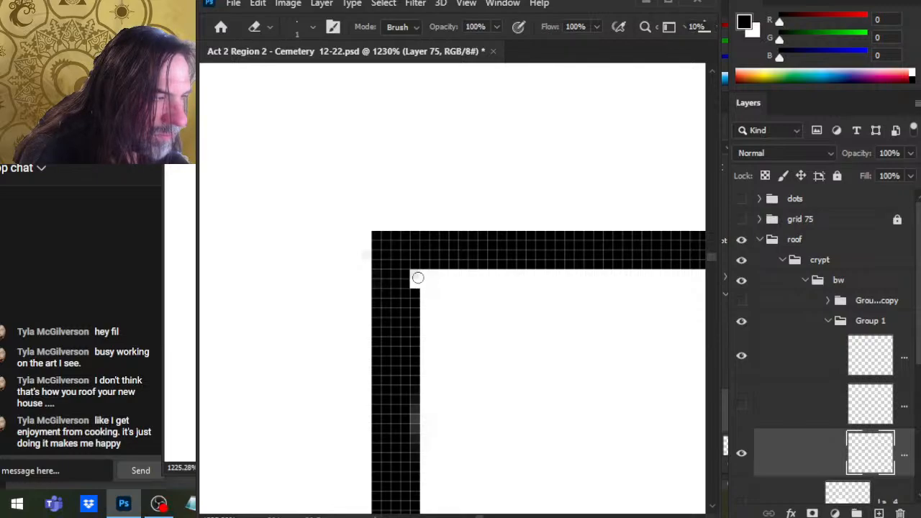
drag(420, 283, 415, 506)
scroll(420, 282, down, 5)
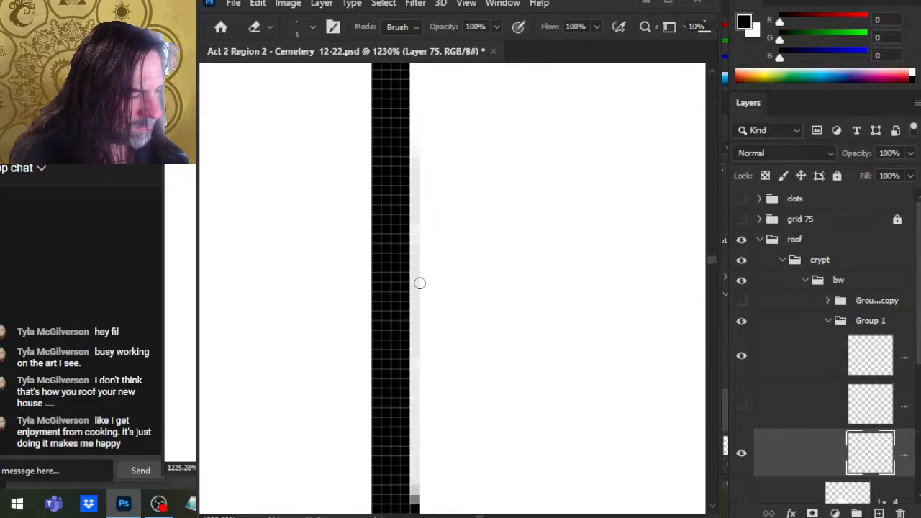
scroll(420, 283, down, 3)
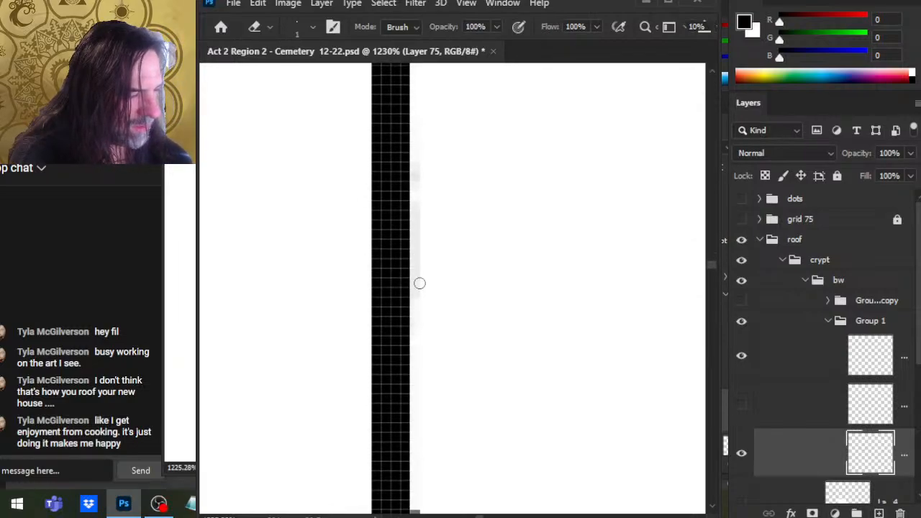
scroll(420, 283, down, 3)
scroll(420, 283, down, 2)
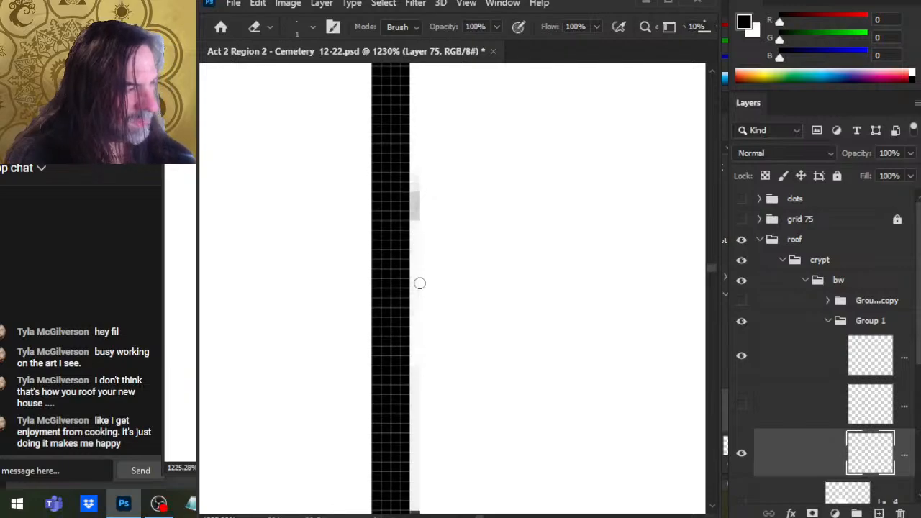
scroll(419, 282, down, 3)
scroll(420, 283, down, 2)
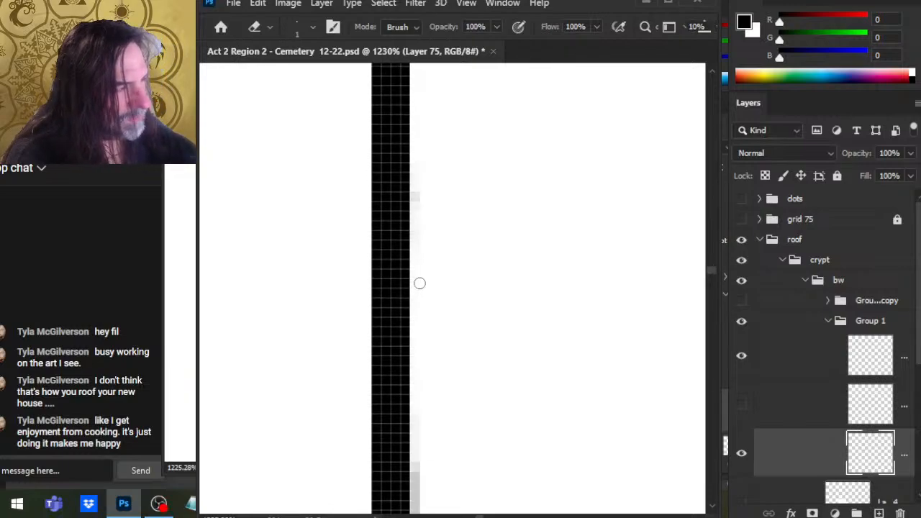
scroll(420, 283, down, 2)
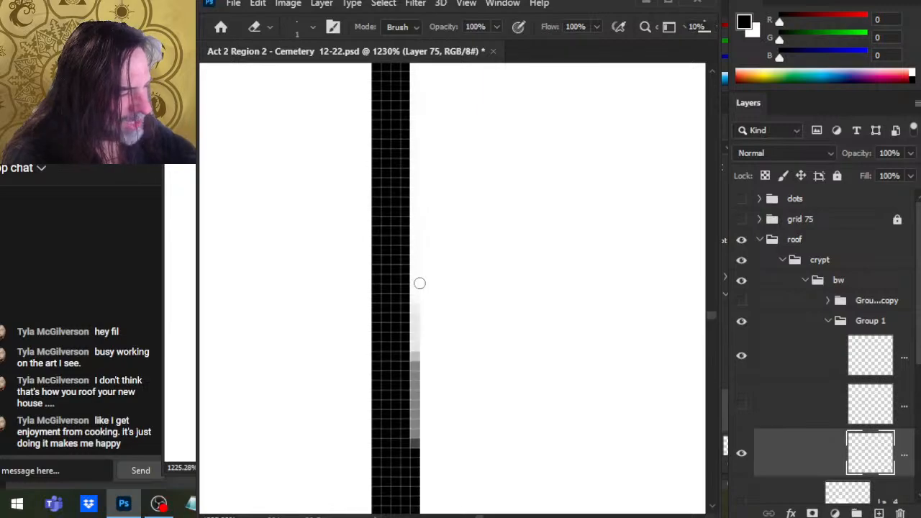
scroll(419, 283, down, 5)
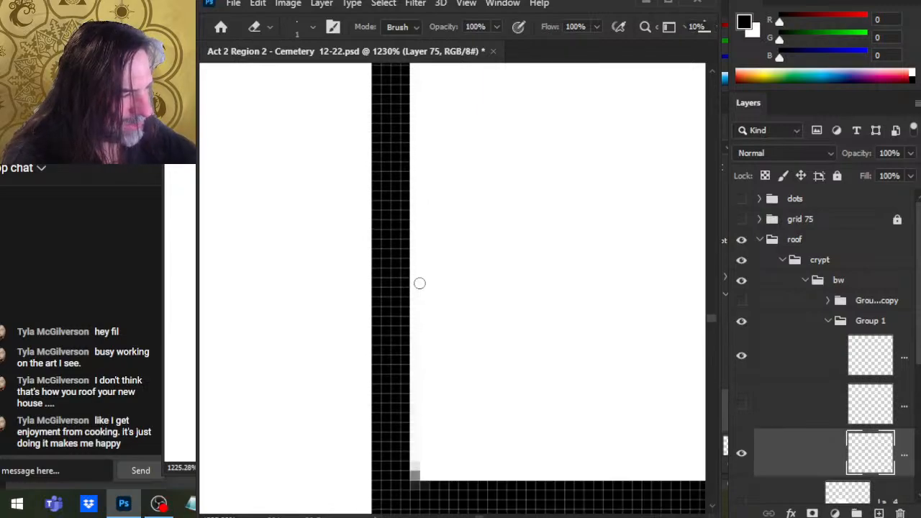
scroll(419, 283, down, 4)
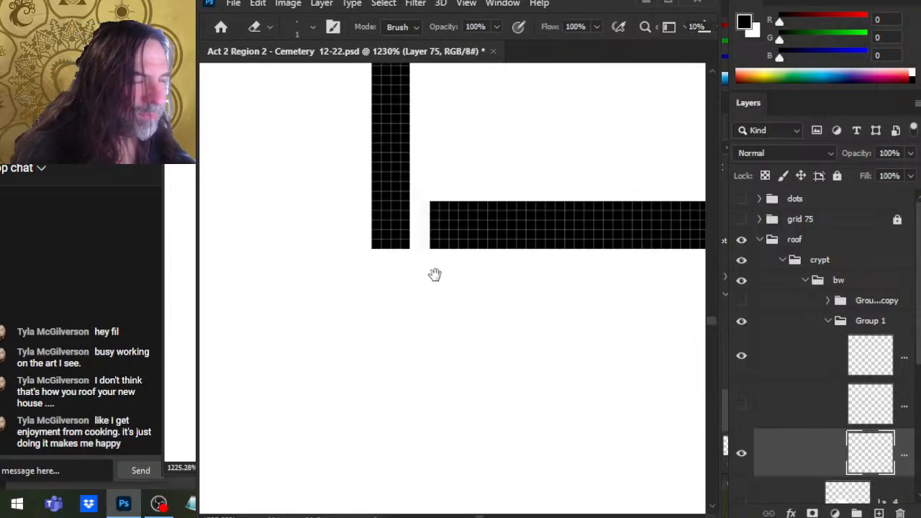
Step: Paint the gap at the outline's lower-left corner black with the 4 px Brush
drag(435, 275, 403, 360)
key(b)
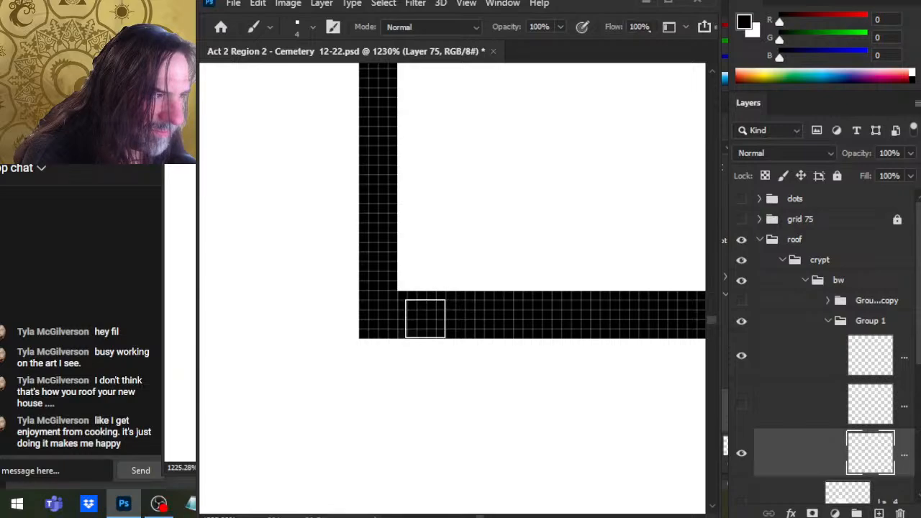
Step: Erase the uppermost pixel row of the outline's bottom edge with the 1 px Eraser through to the lower-right corner
key(e)
mouse_move(408, 288)
mouse_down()
mouse_move(709, 293)
mouse_move(408, 288)
mouse_up()
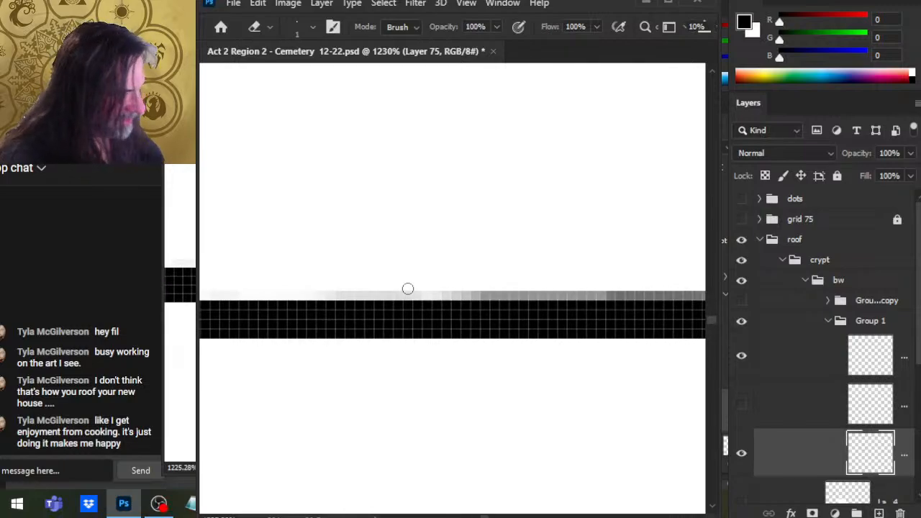
key(shift)
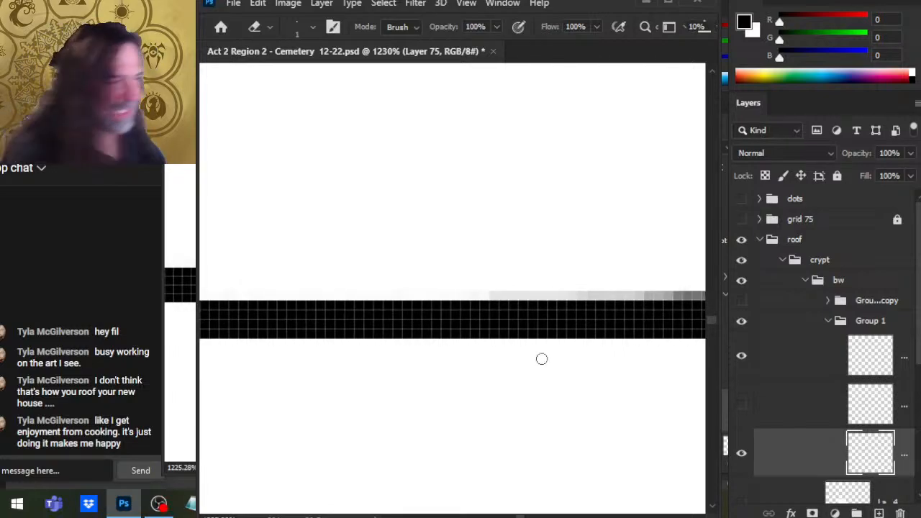
scroll(627, 346, up, 1)
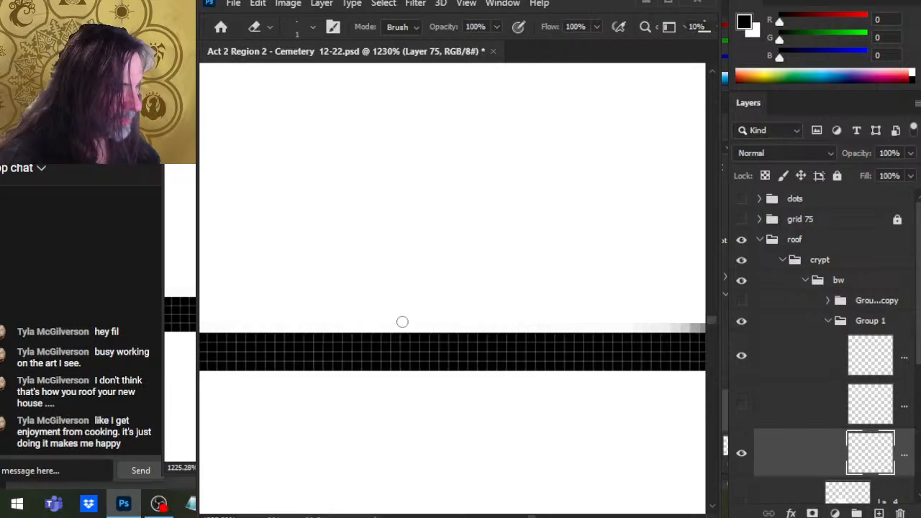
scroll(402, 322, right, 2)
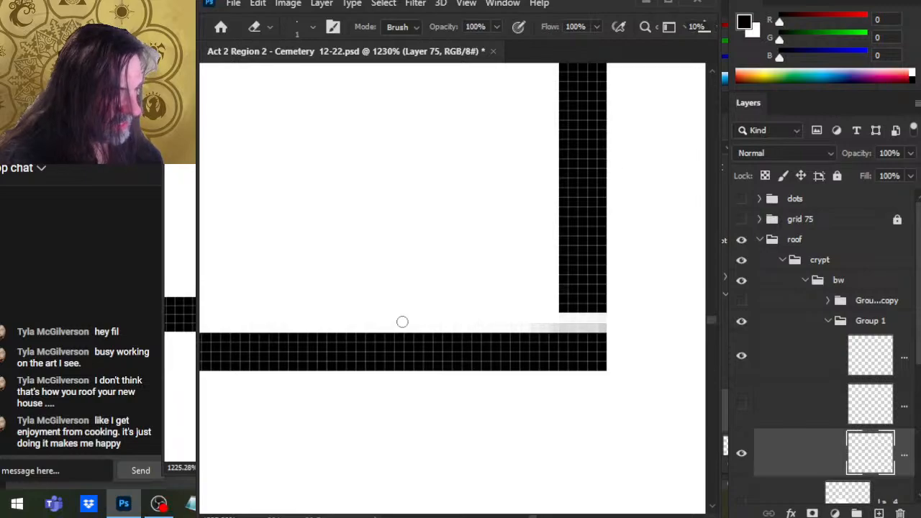
scroll(402, 322, left, 3)
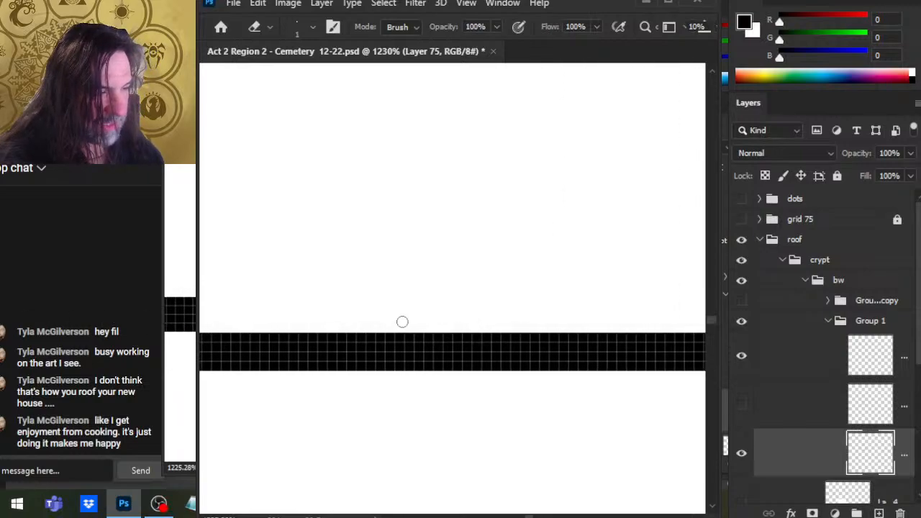
key(shift)
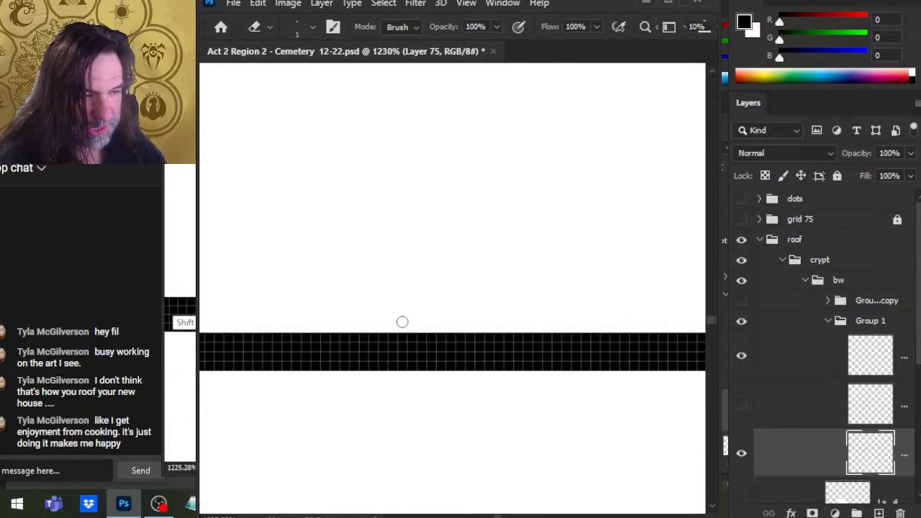
key(shift)
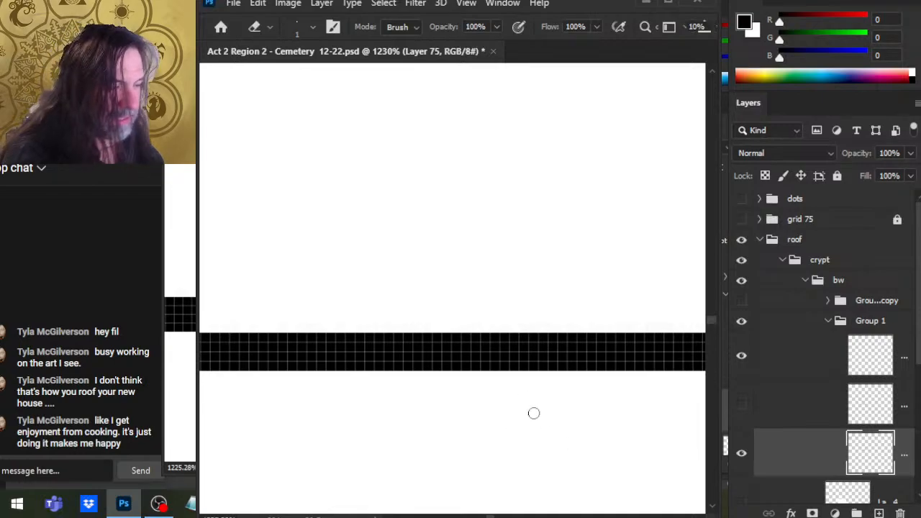
Step: Fill the gap between the right and bottom edges at the outline's lower-right corner with the black 4 px Brush
key(z)
drag(458, 420, 360, 391)
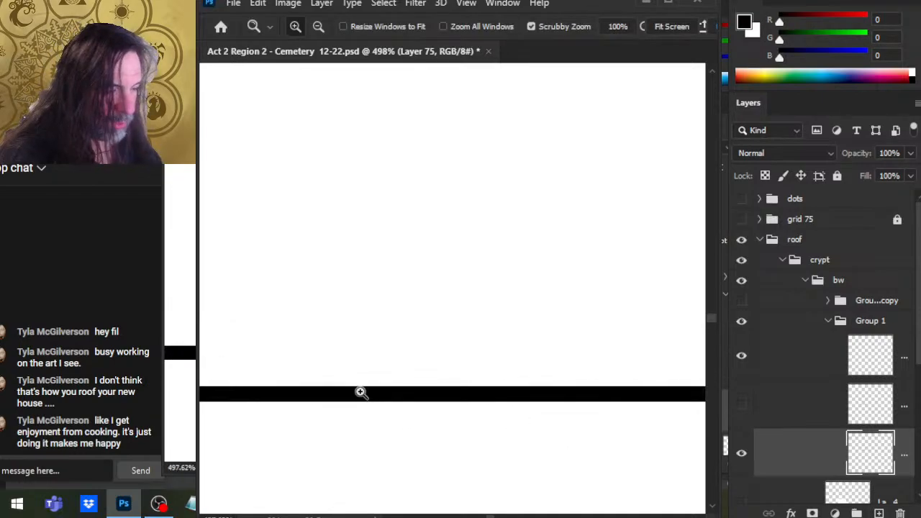
drag(604, 398, 286, 356)
drag(204, 368, 158, 276)
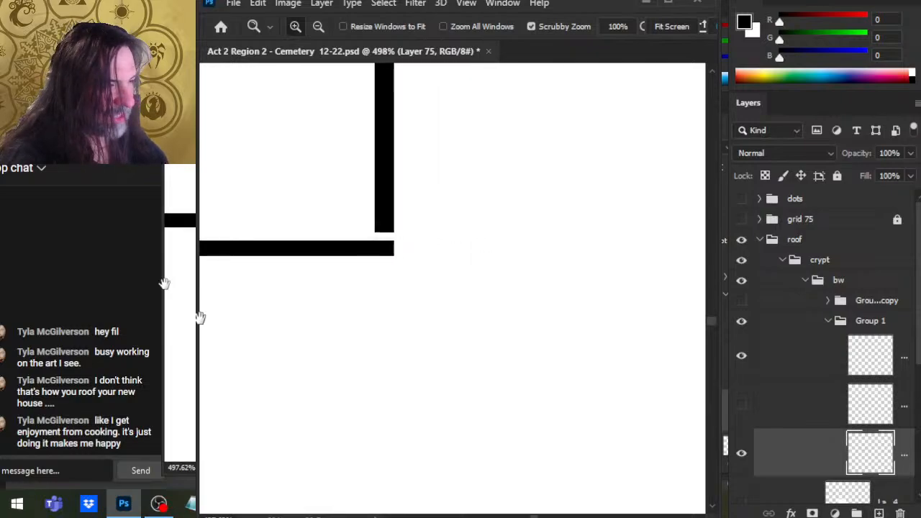
drag(387, 235, 487, 244)
drag(369, 227, 372, 281)
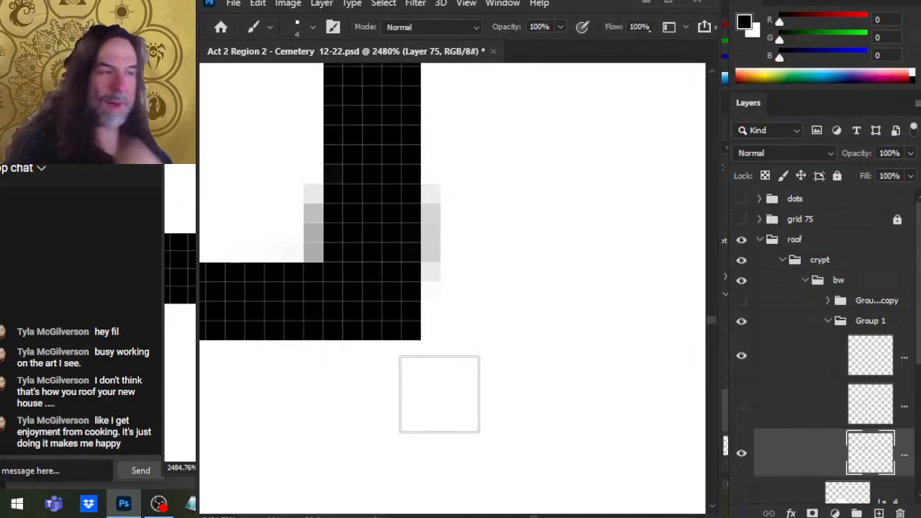
Step: Erase the stray grey pixels on both sides of the right edge at the outline's lower-right corner with the 1 px Eraser
key(e)
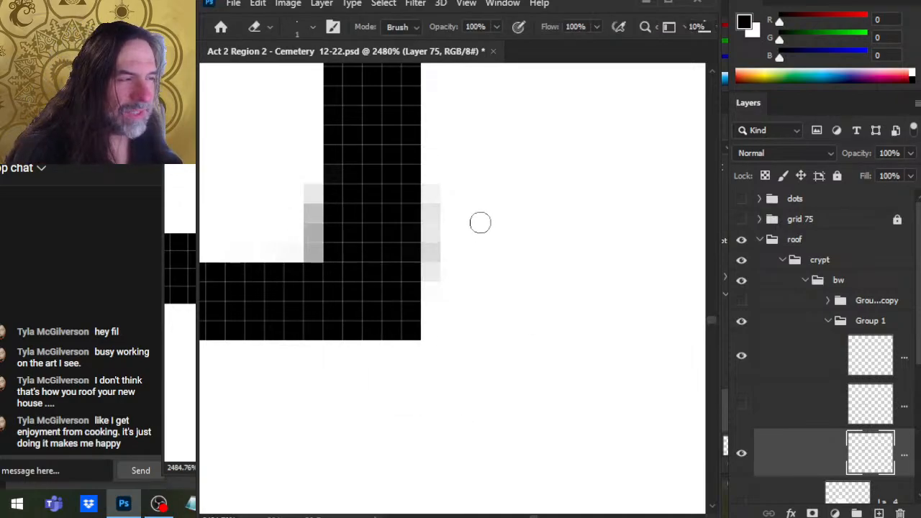
drag(480, 223, 439, 182)
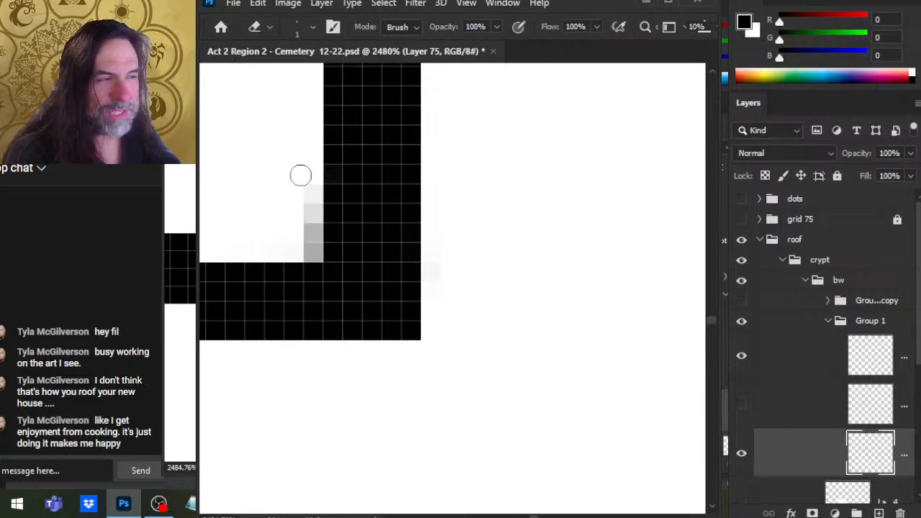
drag(301, 175, 303, 217)
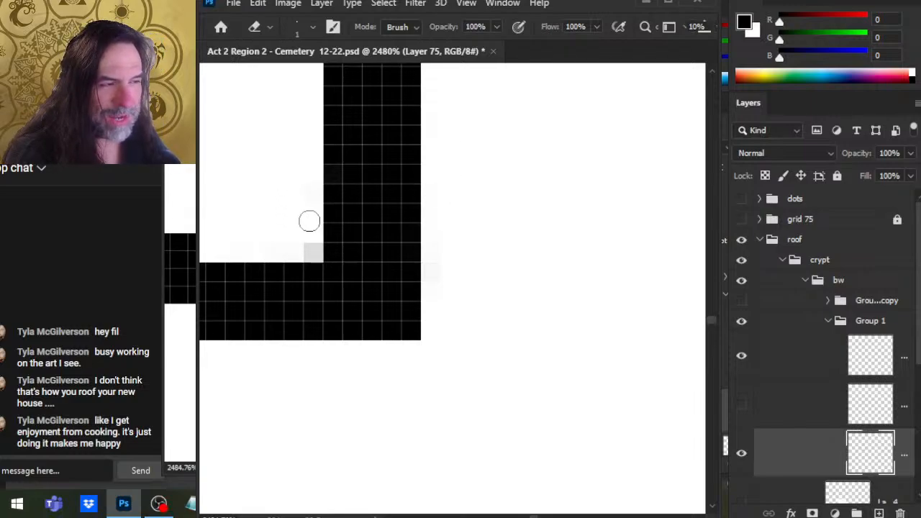
drag(315, 219, 321, 241)
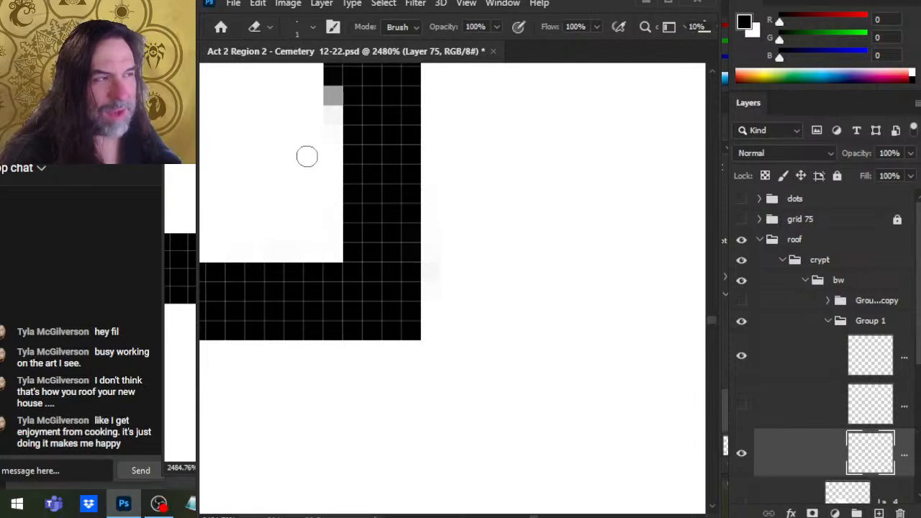
Step: Erase the innermost pixel column of the outline's right edge with the 1 px Eraser, from the lower-right corner up to the horizontal crossbar
drag(307, 156, 317, 154)
drag(328, 122, 328, 121)
scroll(328, 121, up, 5)
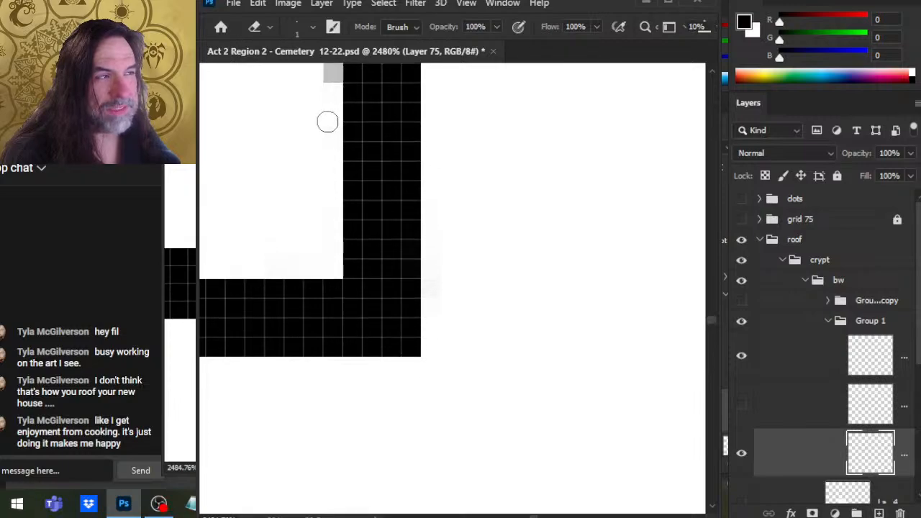
scroll(328, 121, up, 3)
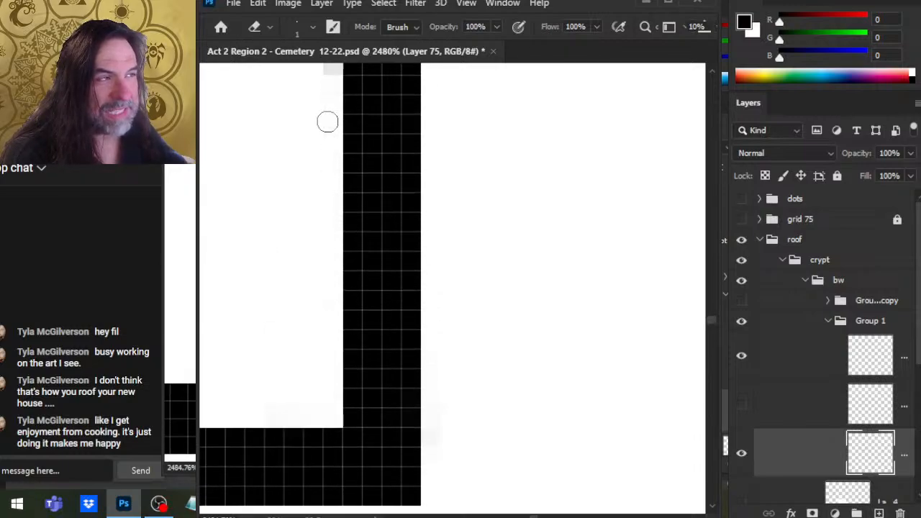
drag(327, 122, 328, 121)
scroll(328, 122, up, 2)
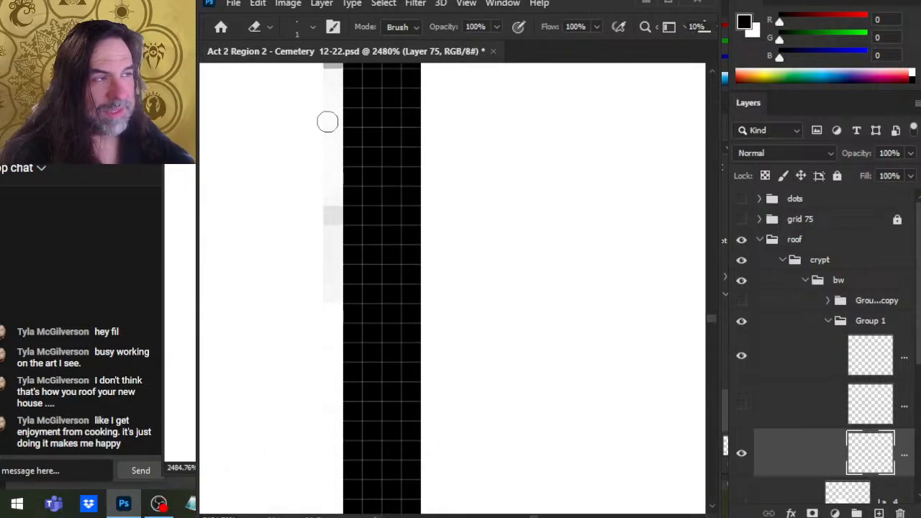
scroll(328, 121, up, 3)
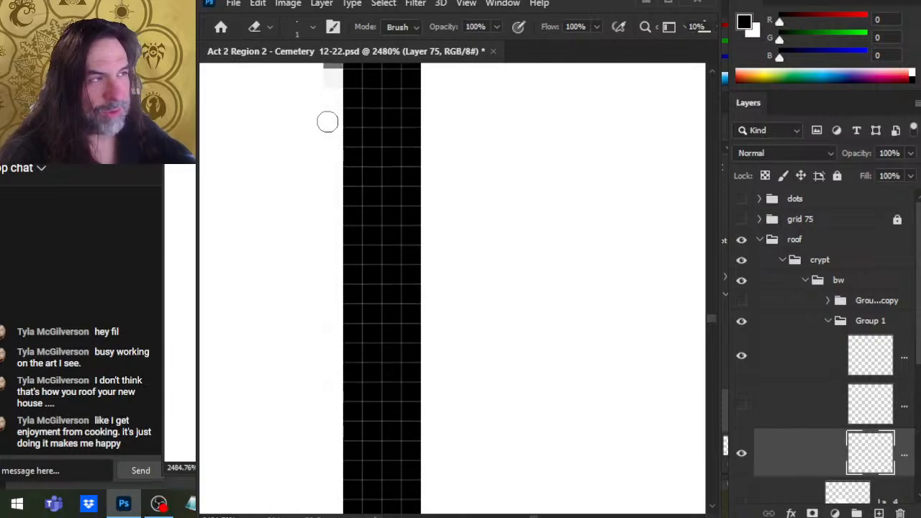
scroll(327, 122, up, 4)
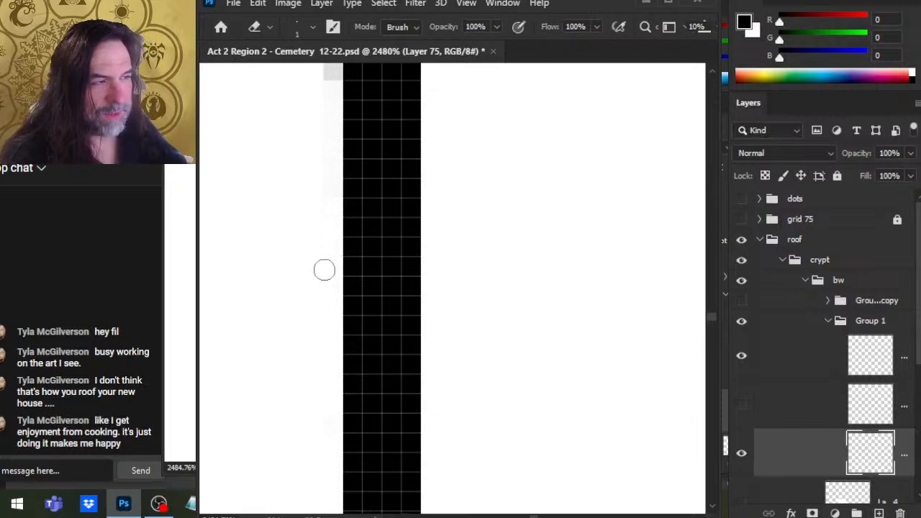
scroll(324, 270, up, 3)
scroll(324, 270, up, 3)
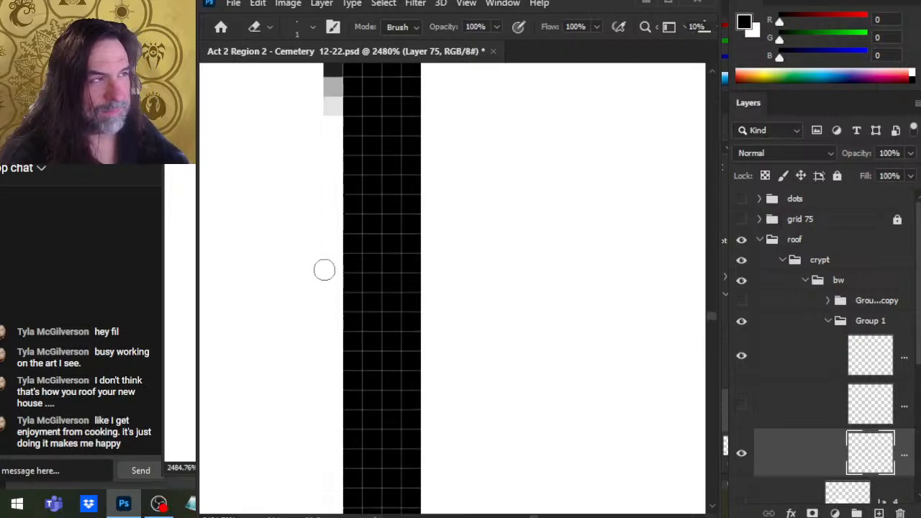
scroll(324, 270, up, 3)
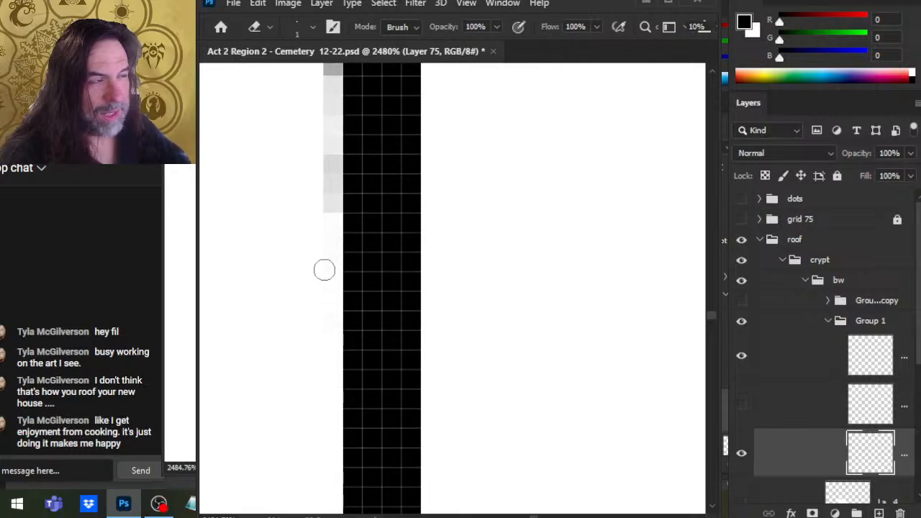
scroll(324, 270, up, 2)
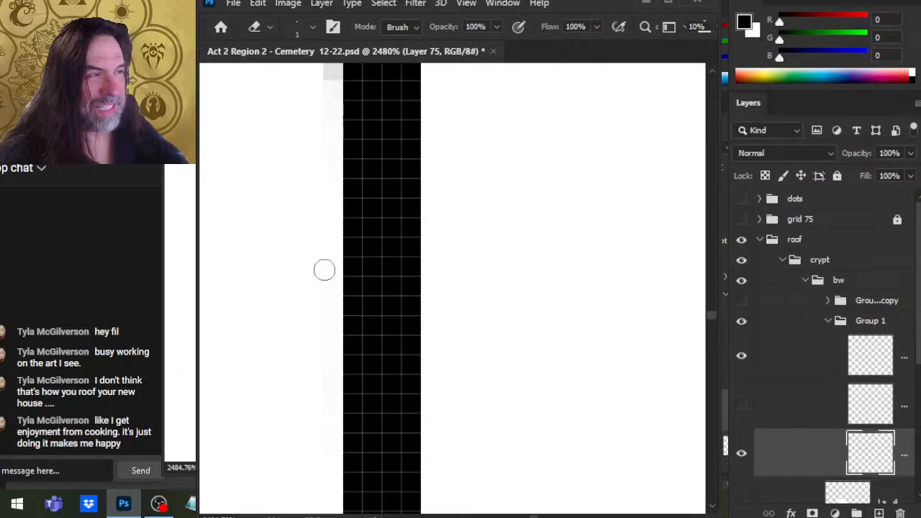
scroll(324, 270, up, 3)
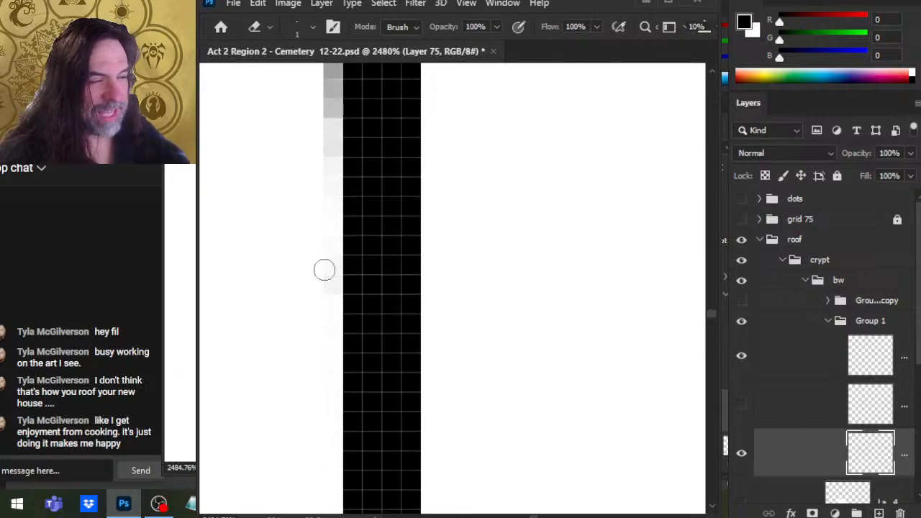
scroll(324, 270, down, 1)
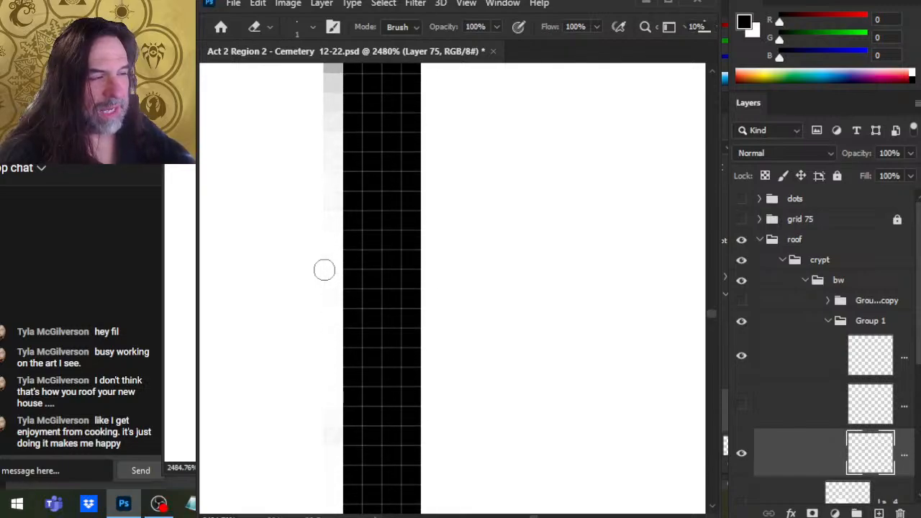
drag(378, 202, 369, 342)
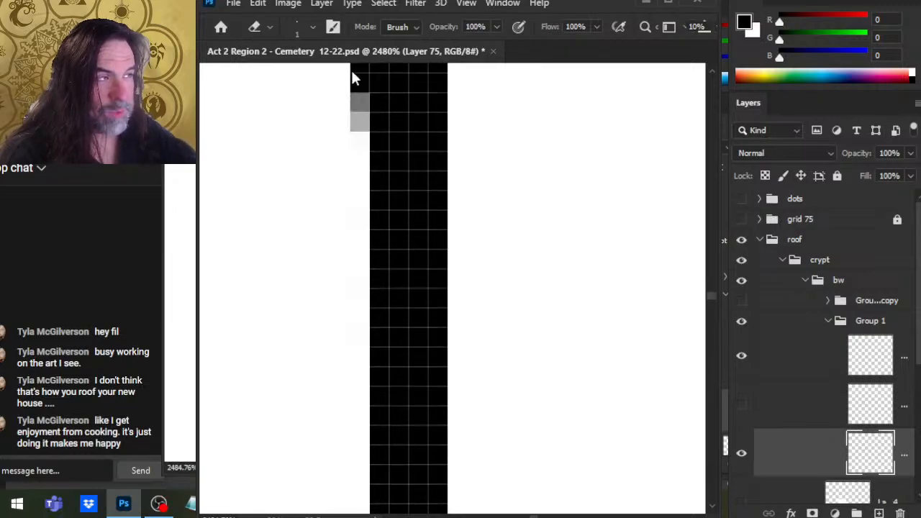
mouse_move(395, 281)
mouse_down()
mouse_move(500, 439)
mouse_move(523, 510)
mouse_up()
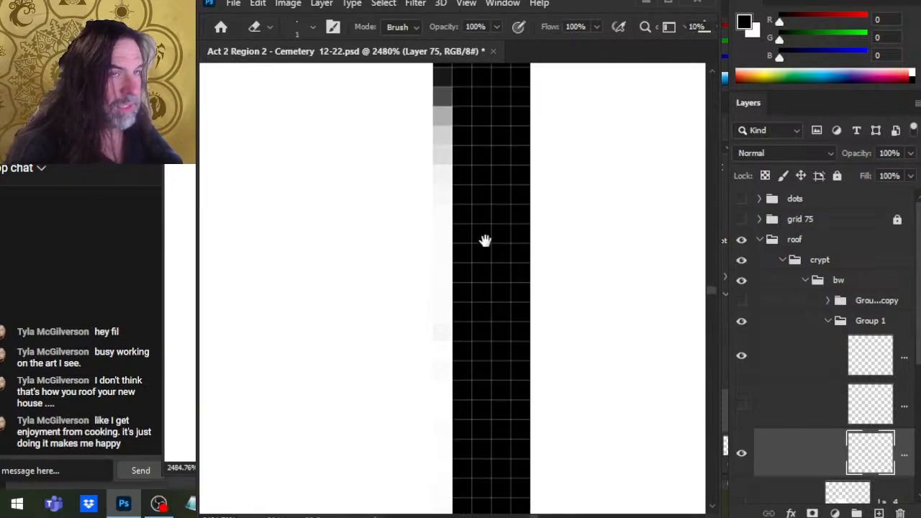
drag(485, 240, 503, 416)
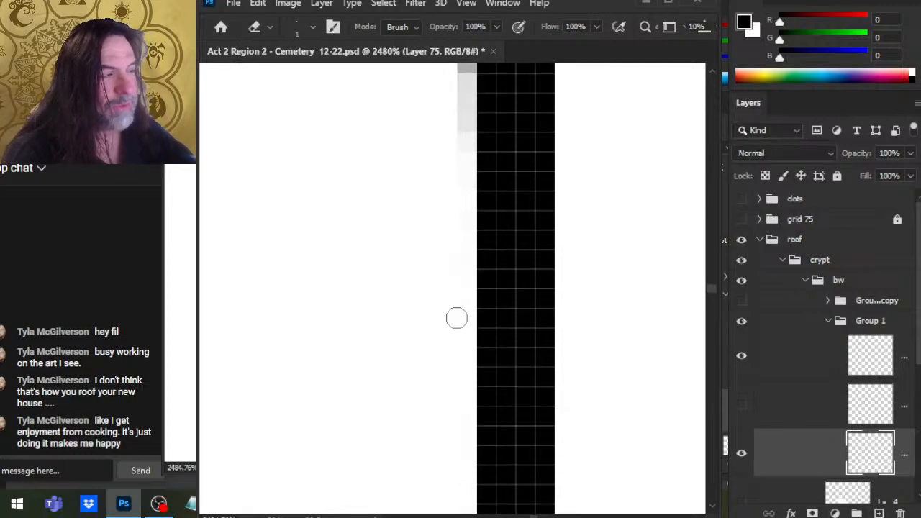
scroll(456, 317, up, 1)
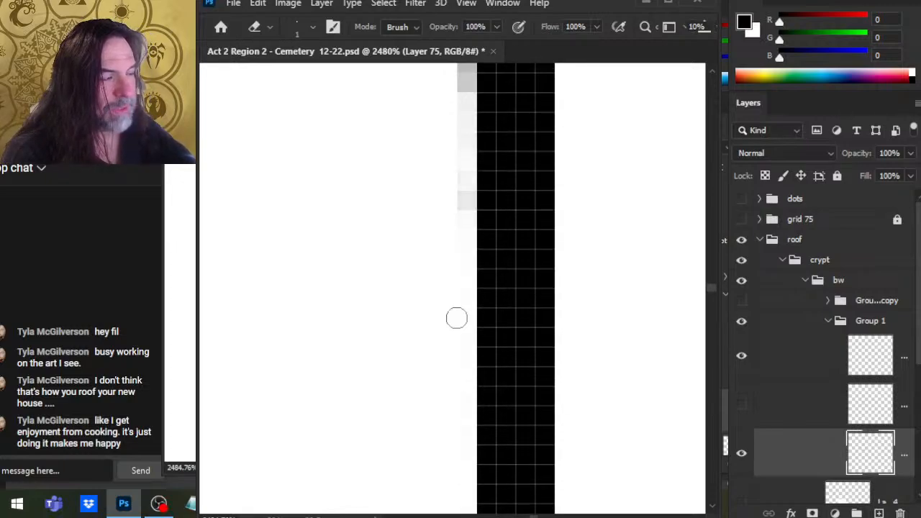
scroll(456, 317, up, 1)
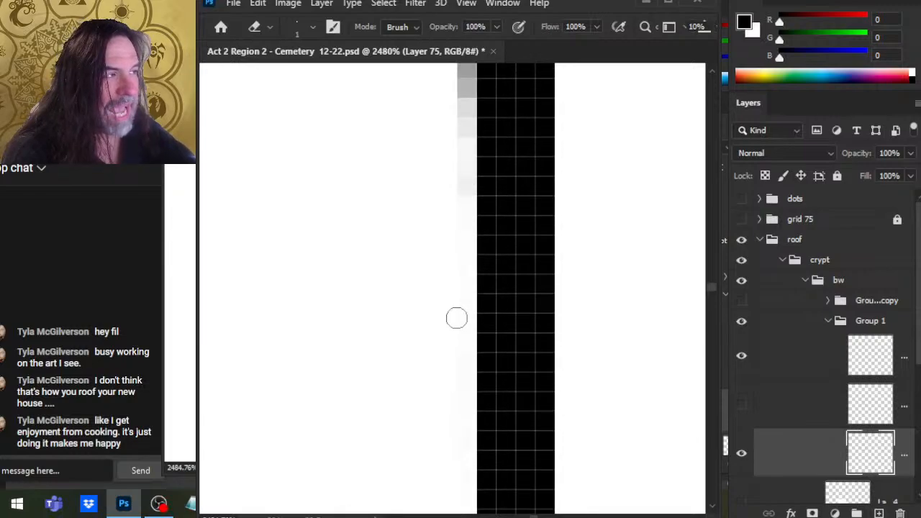
scroll(457, 317, up, 2)
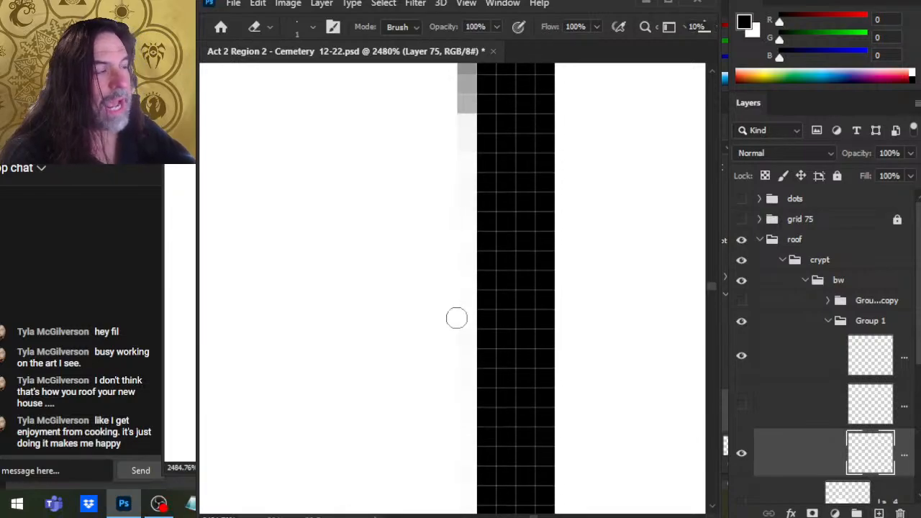
scroll(456, 317, up, 2)
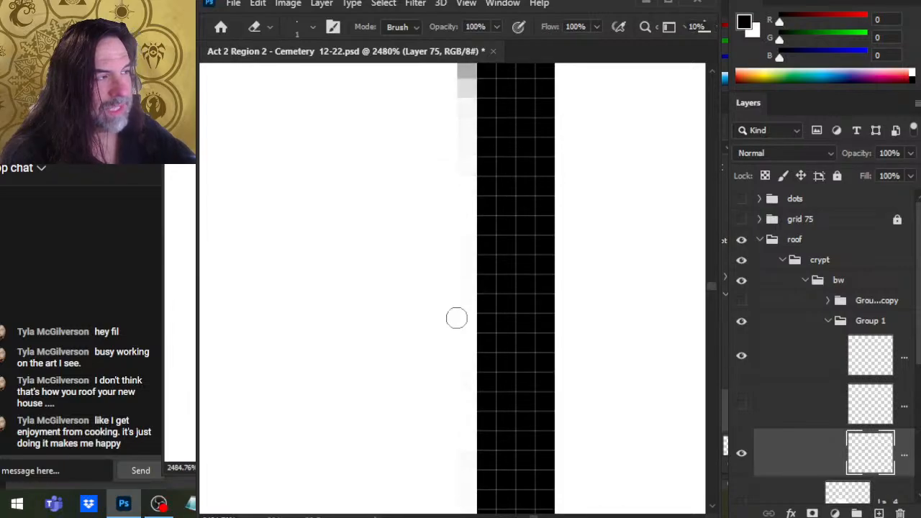
scroll(457, 317, up, 2)
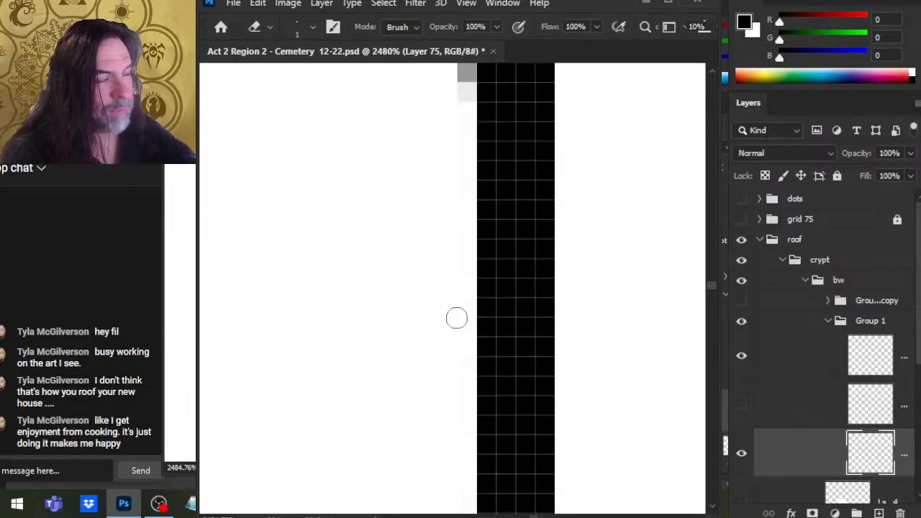
scroll(457, 317, down, 1)
scroll(457, 317, up, 2)
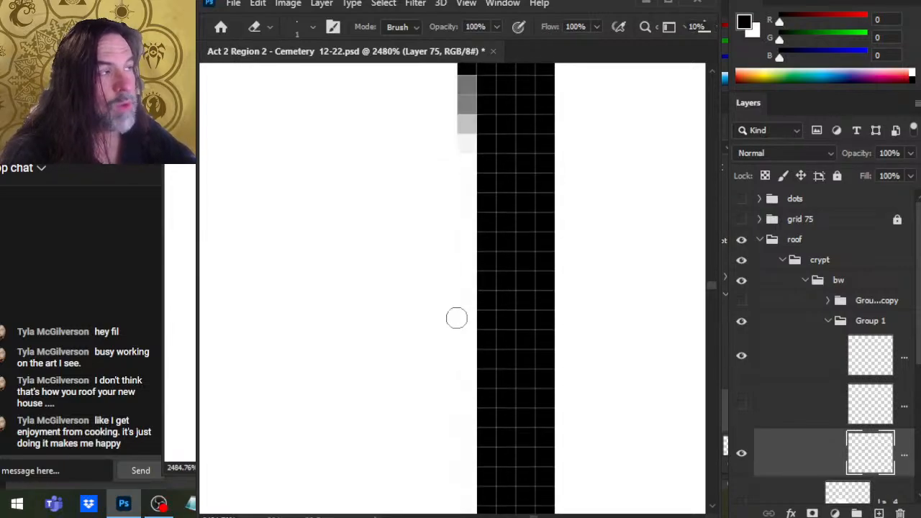
scroll(456, 317, down, 2)
drag(470, 200, 449, 476)
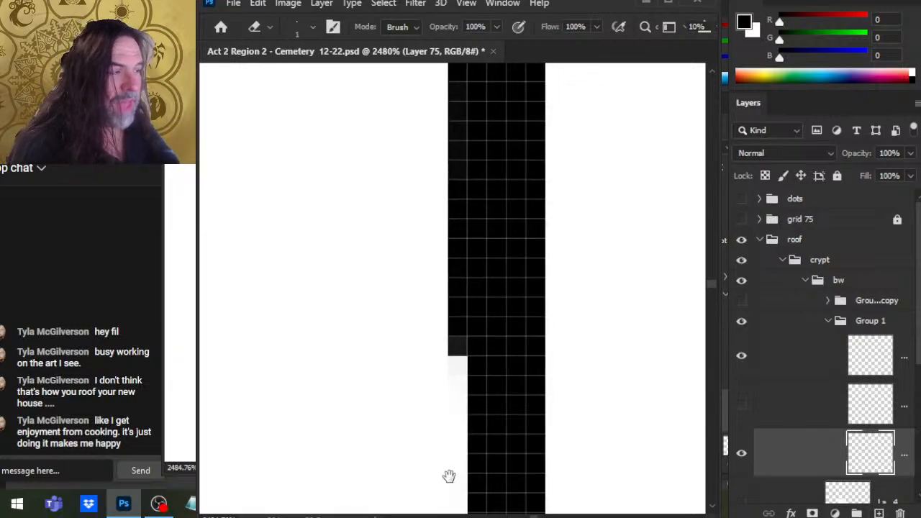
drag(459, 378, 452, 359)
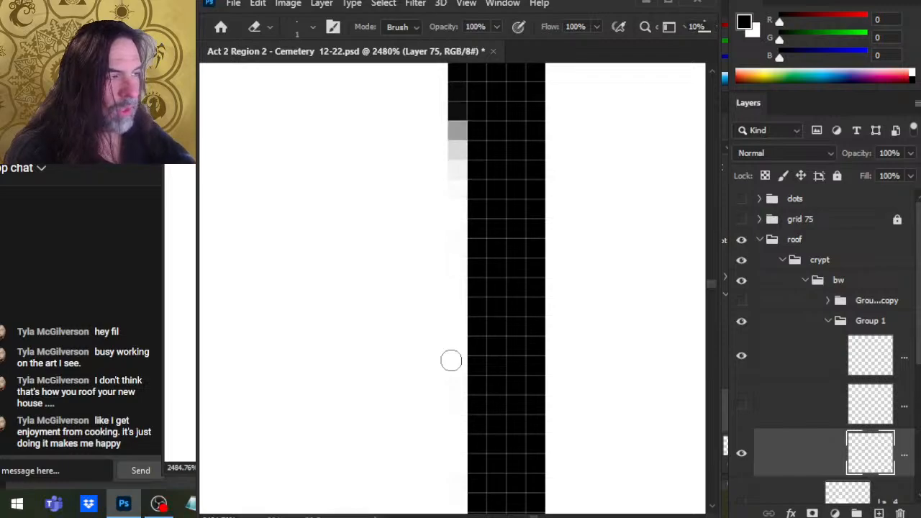
scroll(451, 361, up, 3)
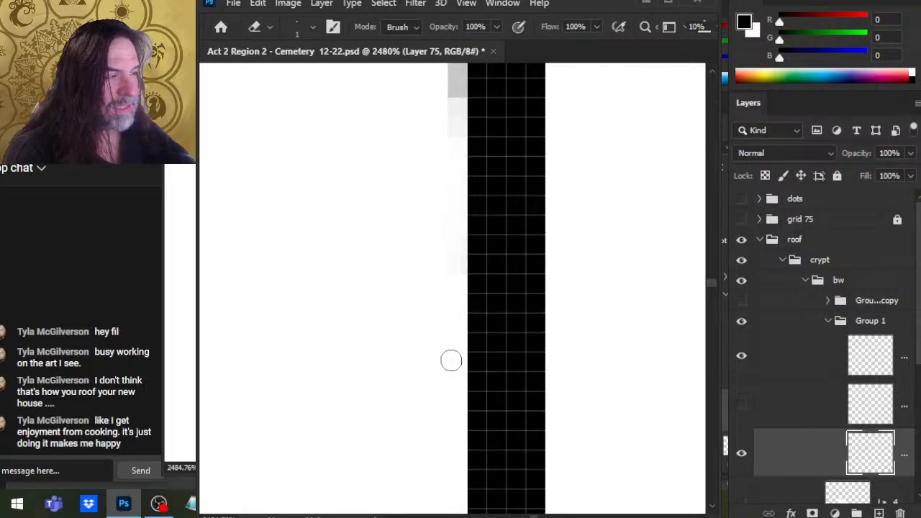
scroll(451, 361, up, 3)
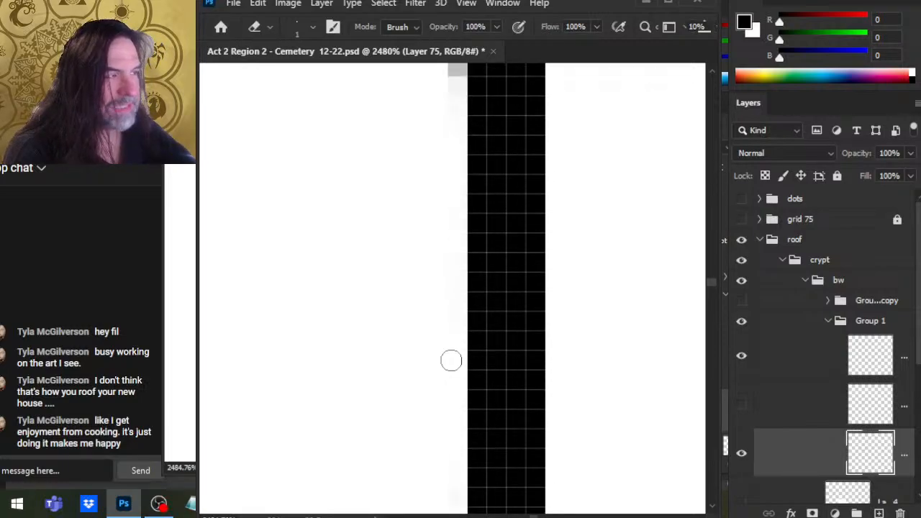
scroll(451, 361, up, 1)
scroll(451, 360, down, 1)
scroll(451, 361, up, 2)
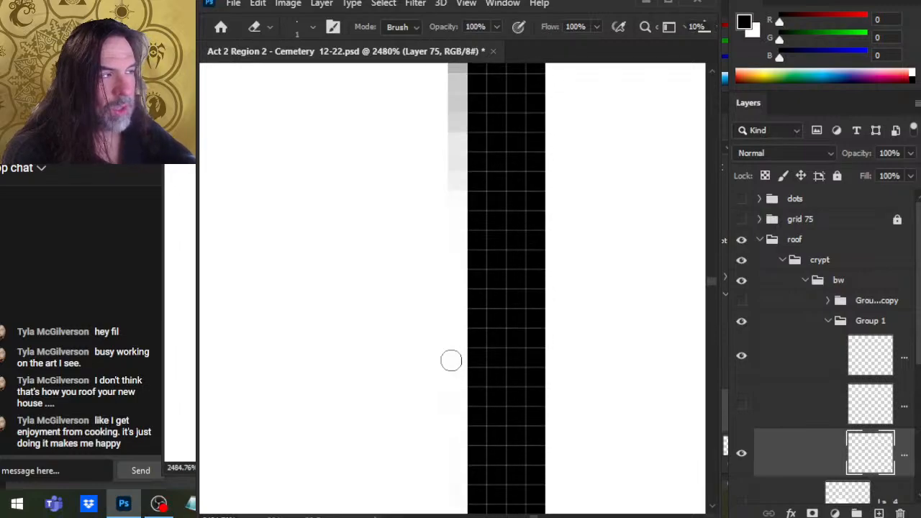
scroll(451, 361, down, 2)
scroll(452, 361, up, 10)
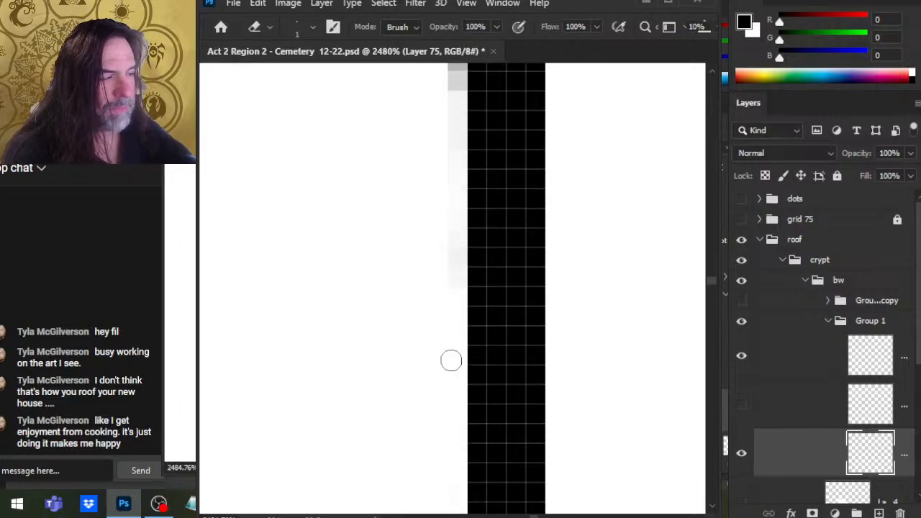
scroll(451, 361, down, 3)
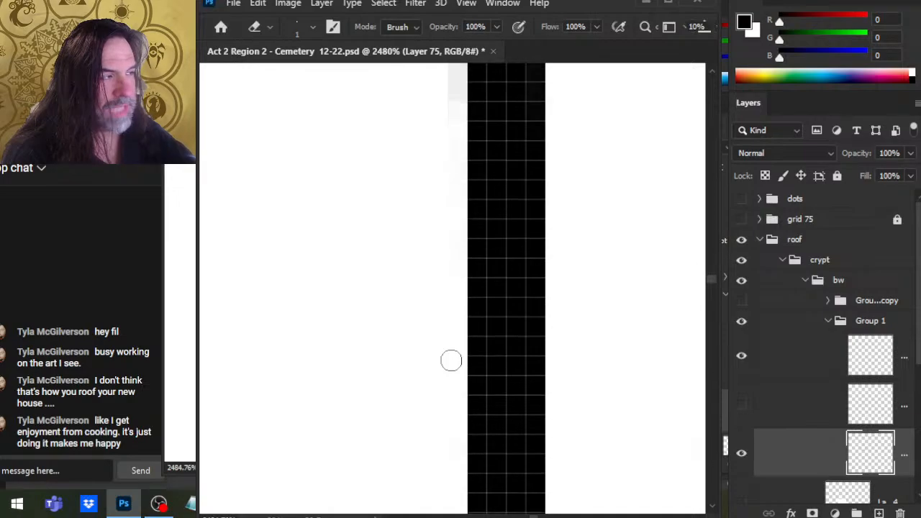
scroll(452, 361, up, 2)
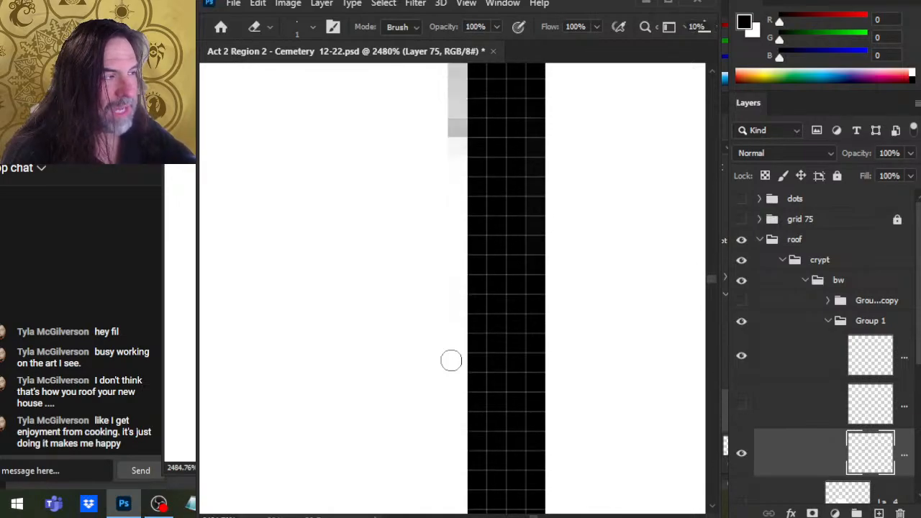
scroll(451, 360, up, 5)
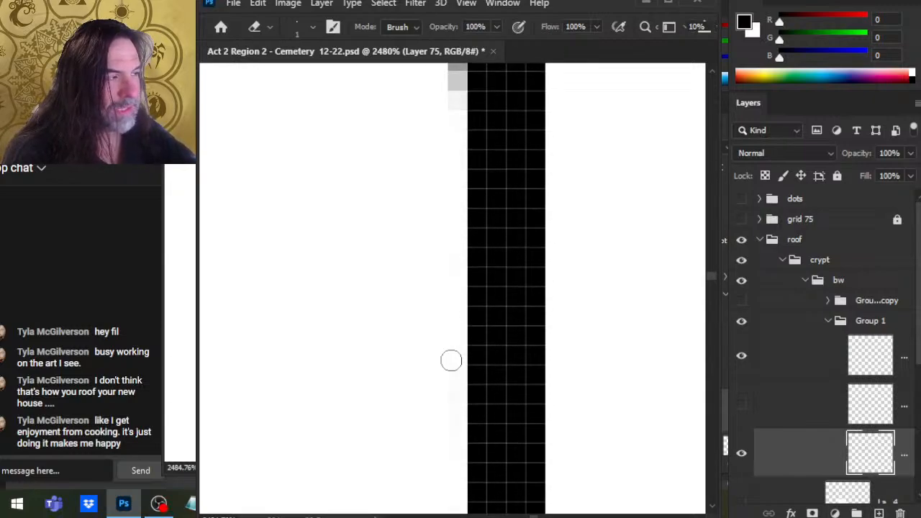
Step: Erase the innermost pixel column of the outline's right edge with the 1 px Eraser, from the horizontal crossbar up to the upper-right corner
scroll(451, 360, up, 4)
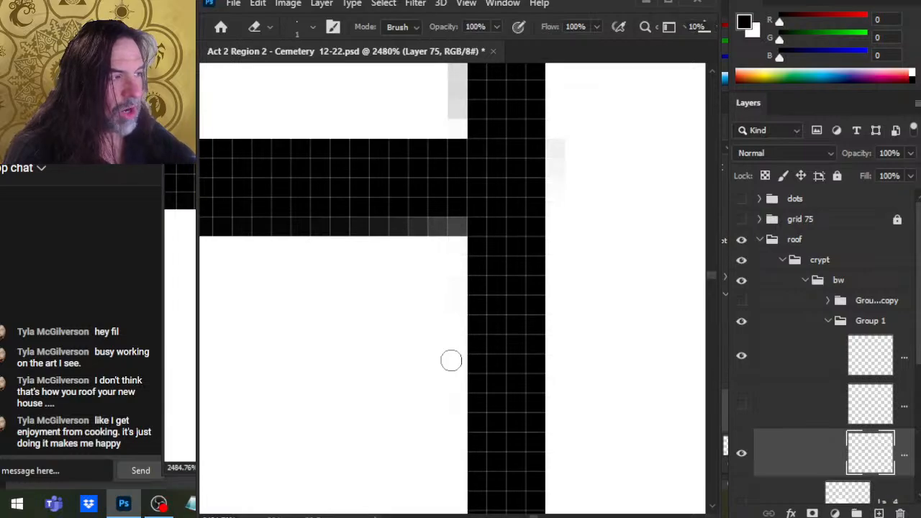
scroll(451, 361, up, 3)
scroll(451, 361, up, 8)
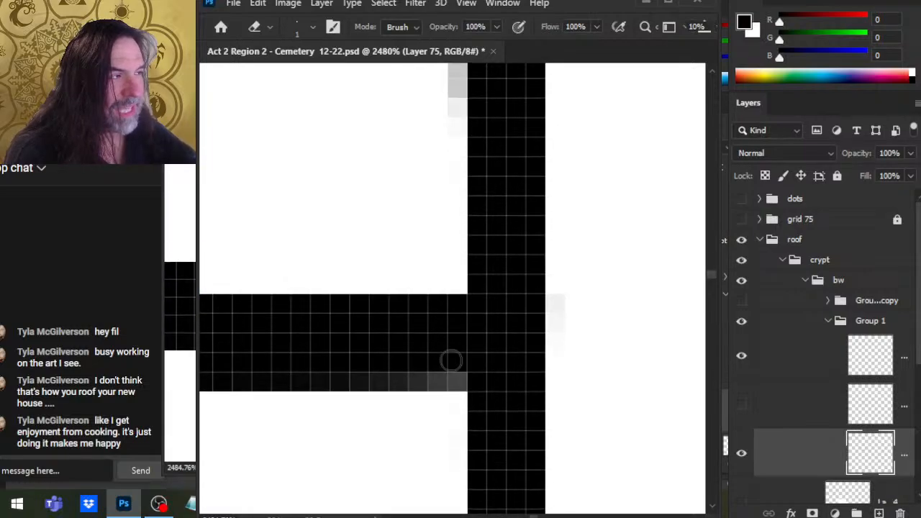
scroll(451, 361, up, 8)
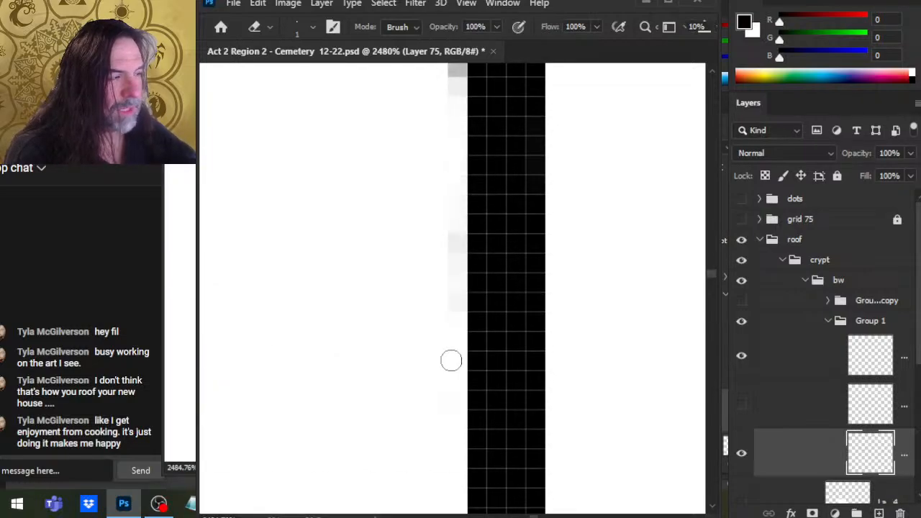
scroll(452, 361, up, 8)
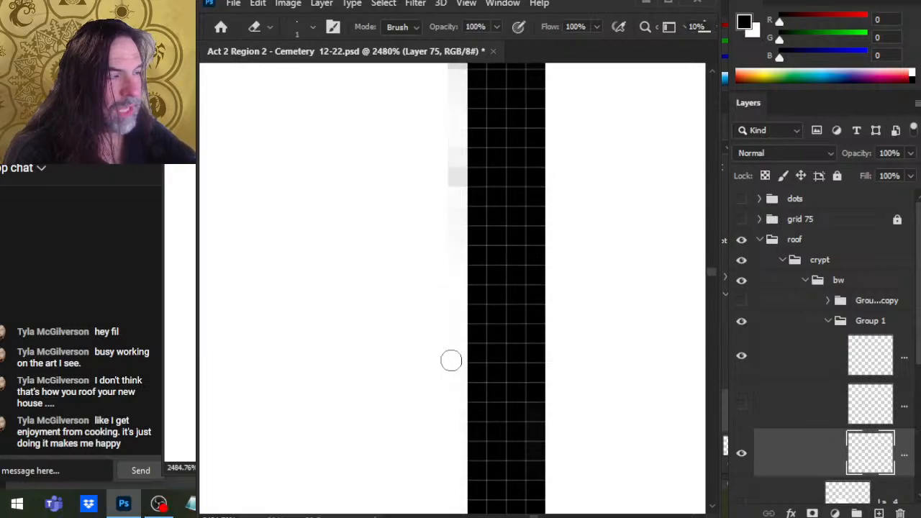
scroll(451, 360, up, 8)
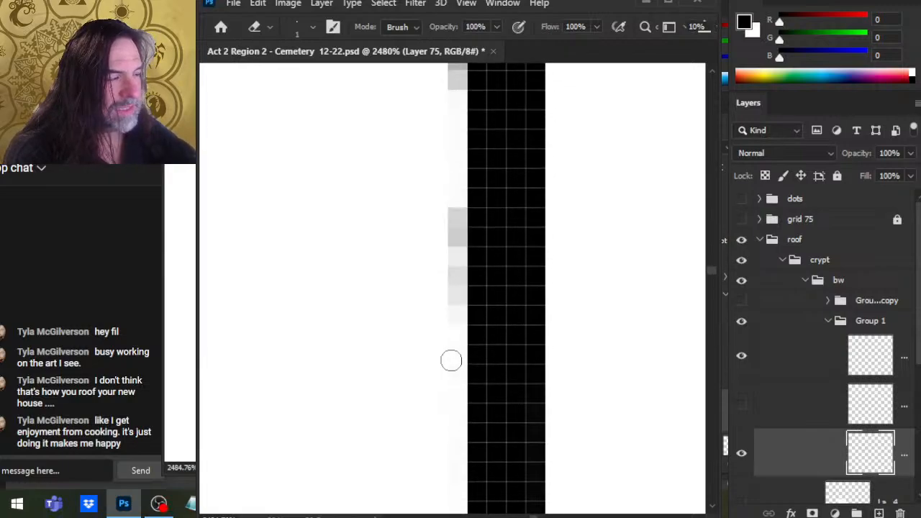
scroll(451, 360, up, 8)
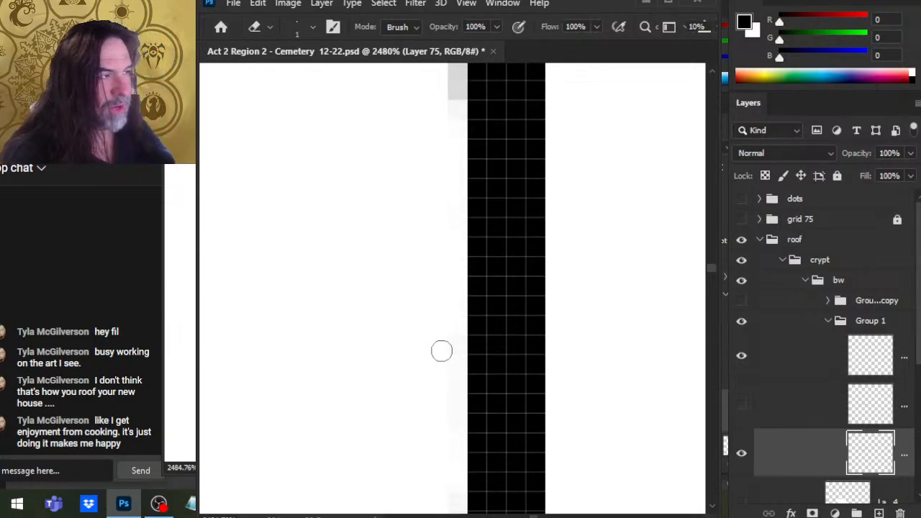
scroll(463, 342, right, 2)
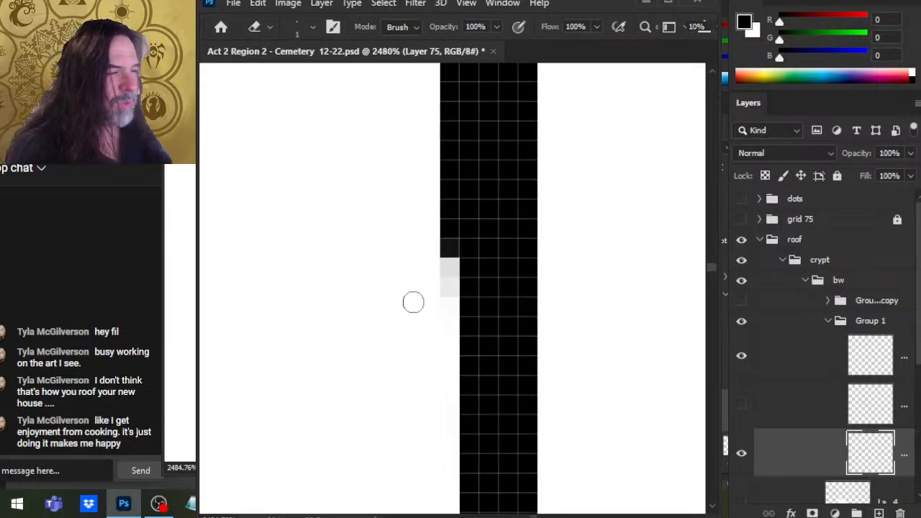
scroll(445, 308, down, 8)
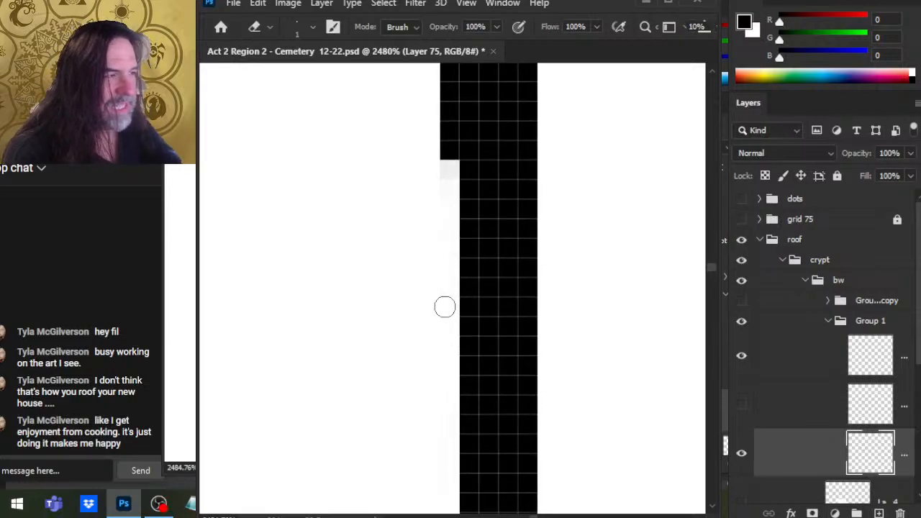
scroll(445, 307, down, 6)
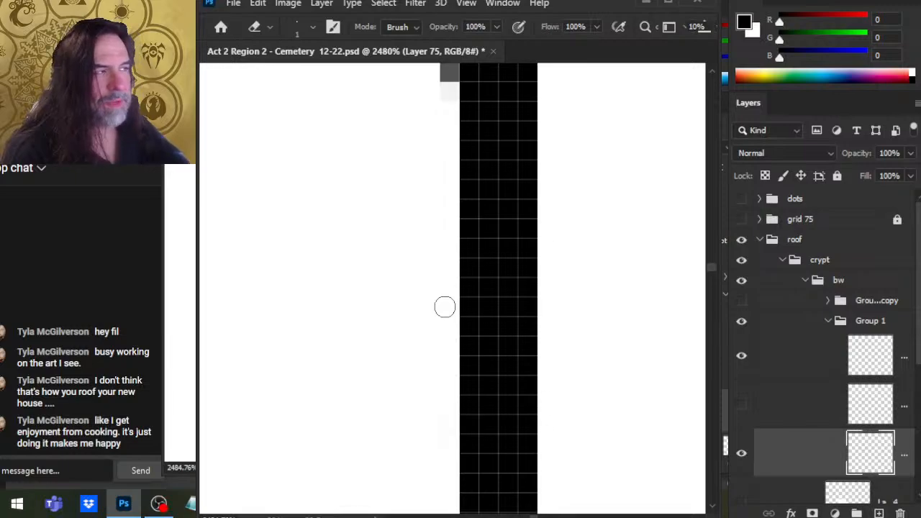
scroll(445, 307, up, 2)
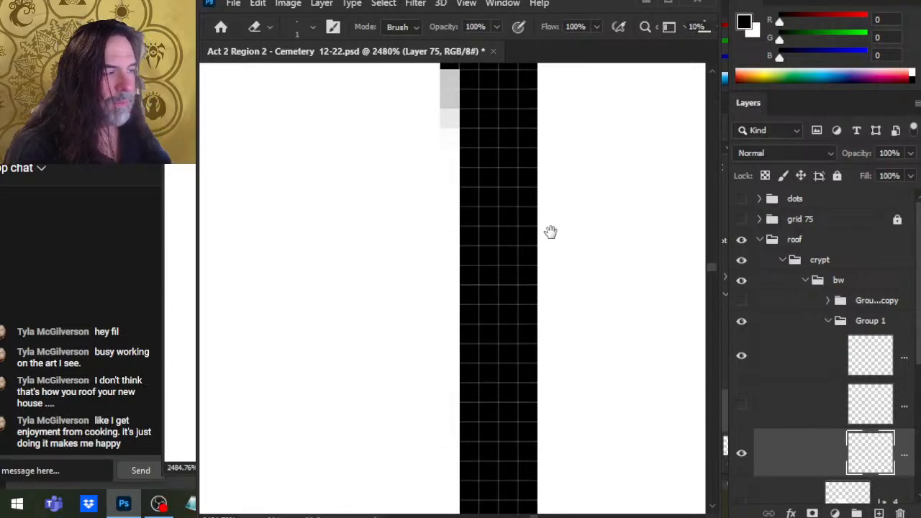
drag(551, 231, 495, 442)
drag(396, 366, 413, 370)
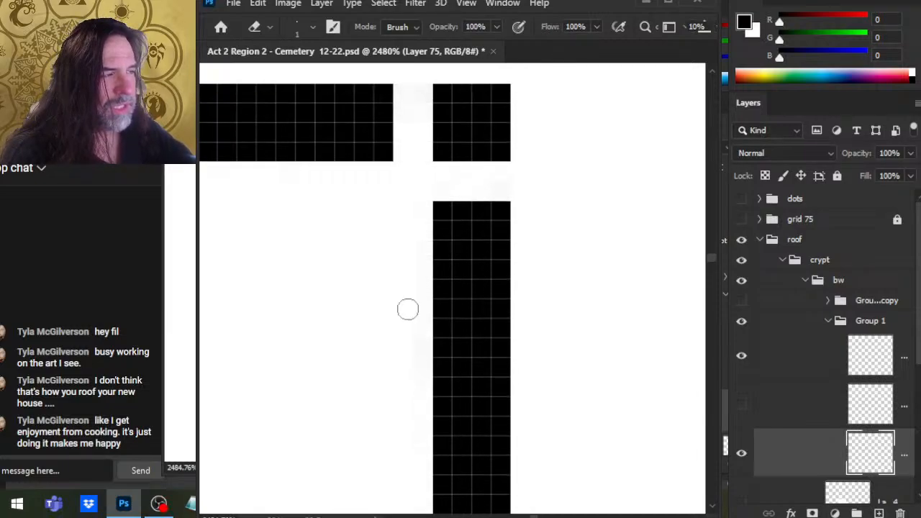
Step: Fill the gap in the outline's upper edge beside the upper-right corner with the black 4 px Brush
key(b)
click(413, 120)
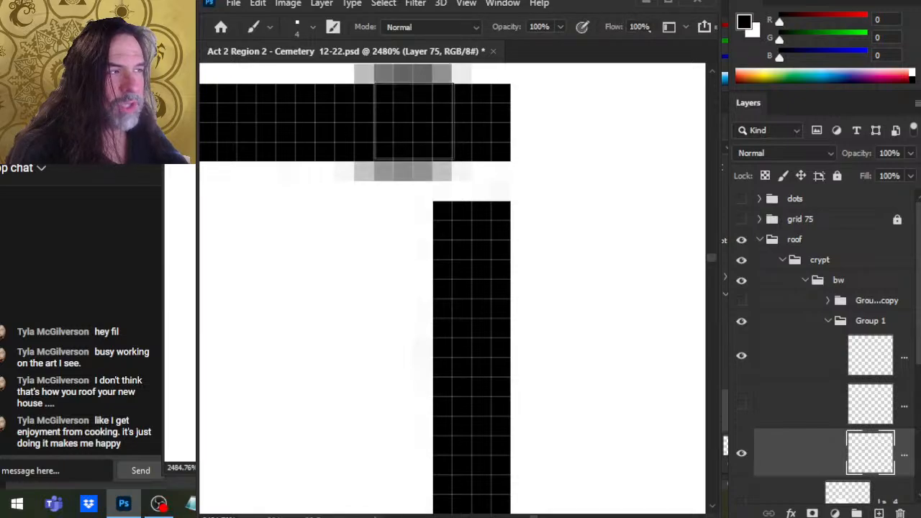
drag(442, 161, 442, 314)
Step: Erase the stray grey pixels above and below the patched part of the upper edge with the 1 px Eraser
key(e)
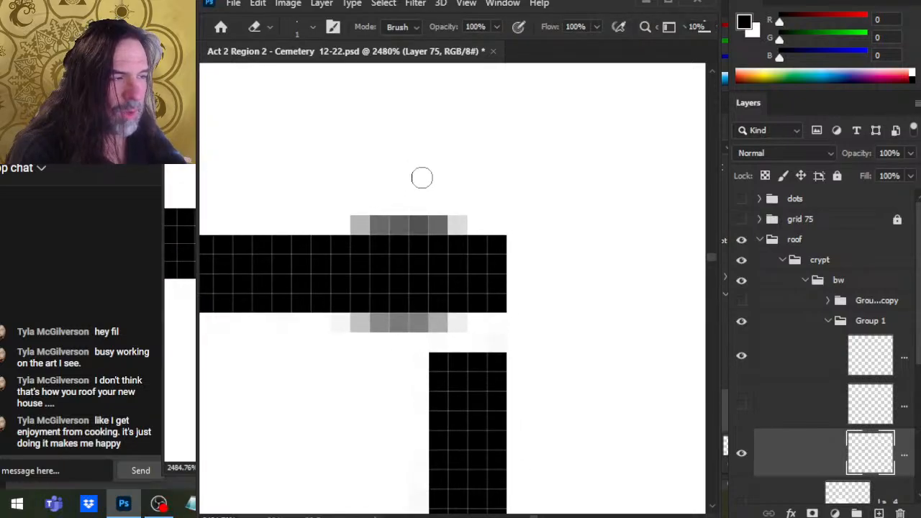
drag(351, 203, 419, 214)
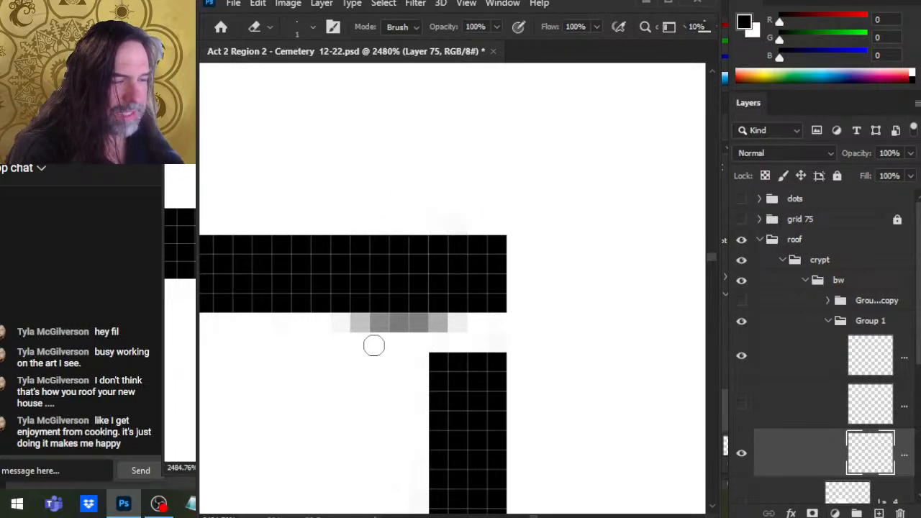
mouse_move(366, 339)
mouse_down()
mouse_move(352, 333)
mouse_move(408, 337)
mouse_up()
Step: Fill the gap between the upper and right edges at the outline's upper-right corner with the black 4 px Brush
mouse_move(430, 281)
mouse_down()
mouse_move(429, 273)
mouse_move(464, 321)
mouse_up()
key(b)
key(ctrl+z)
key(ctrl+z)
click(465, 321)
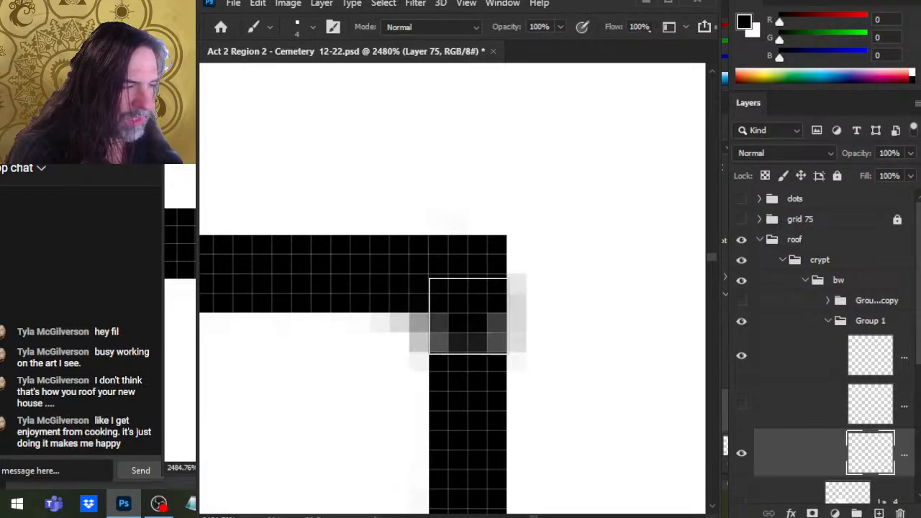
click(465, 321)
Step: Erase the stray grey pixels on both sides of the filled upper-right corner with the 1 px Eraser
key(e)
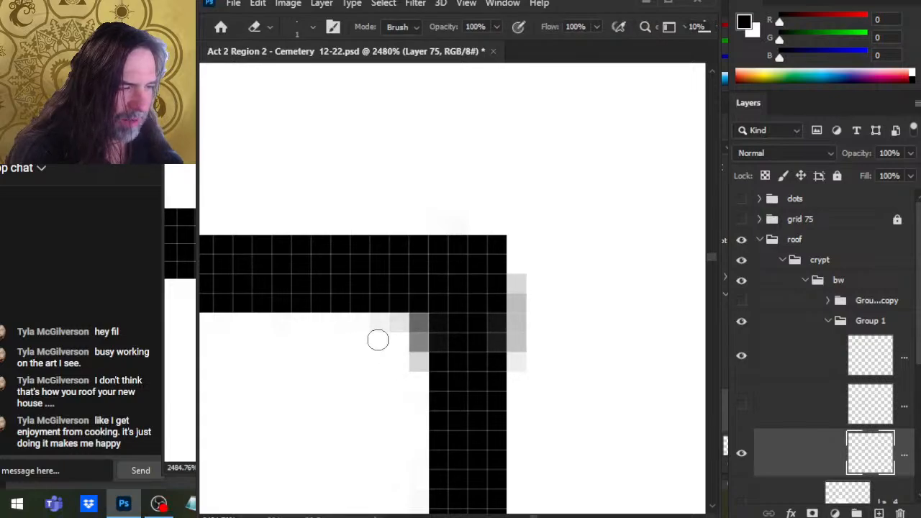
mouse_move(377, 339)
mouse_down()
mouse_move(409, 336)
mouse_move(408, 362)
mouse_move(410, 332)
mouse_up()
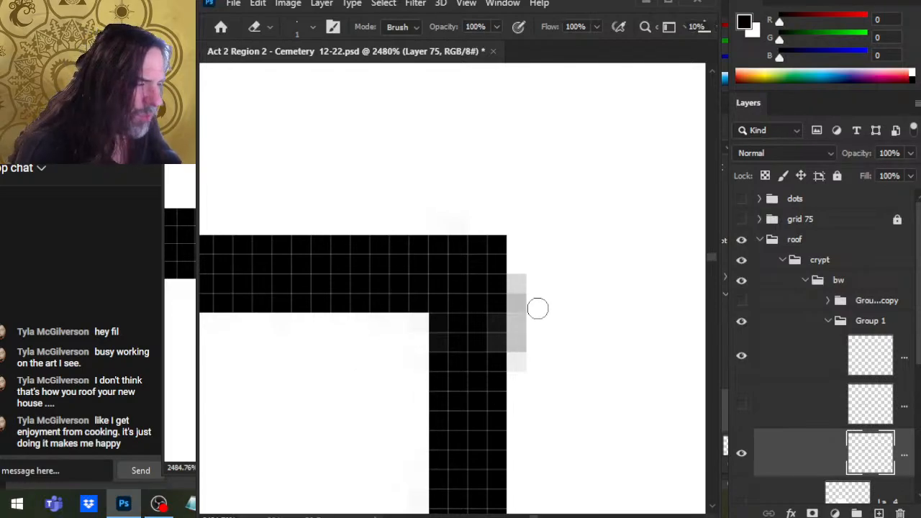
drag(537, 307, 531, 315)
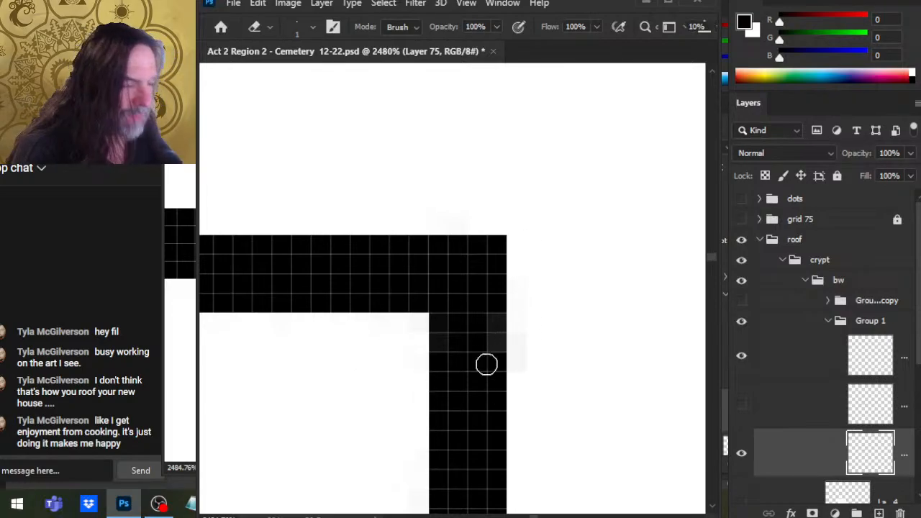
Step: Darken the remaining off-black pixels at the upper-right corner with the black Brush reduced to 3 px
key(b)
key(ctrl+z)
key(ctrl+z)
key(ctrl+z)
key(ctrl+z)
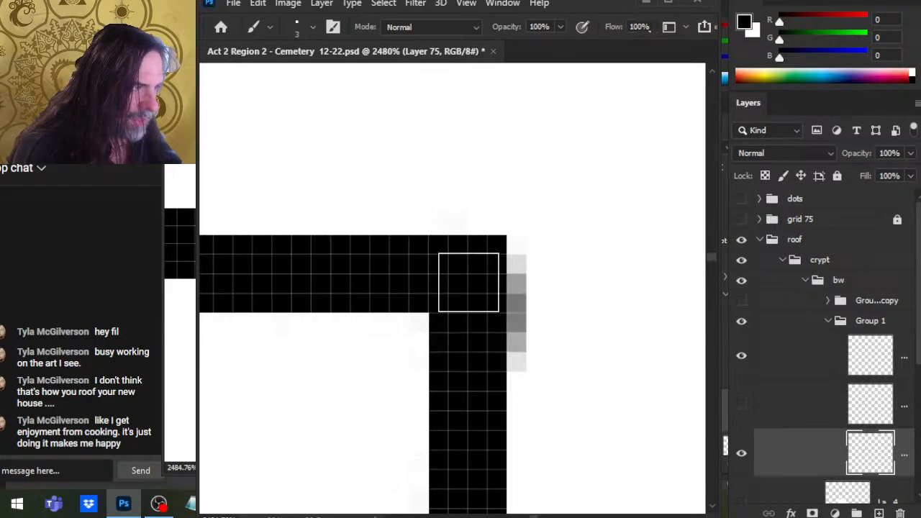
Step: Erase the grey pixels along the outer side of the right edge at the upper-right corner with the 1 px Eraser
key(e)
key(ctrl+shift+z)
key(ctrl+shift+z)
key(ctrl+shift+z)
key(ctrl+shift+z)
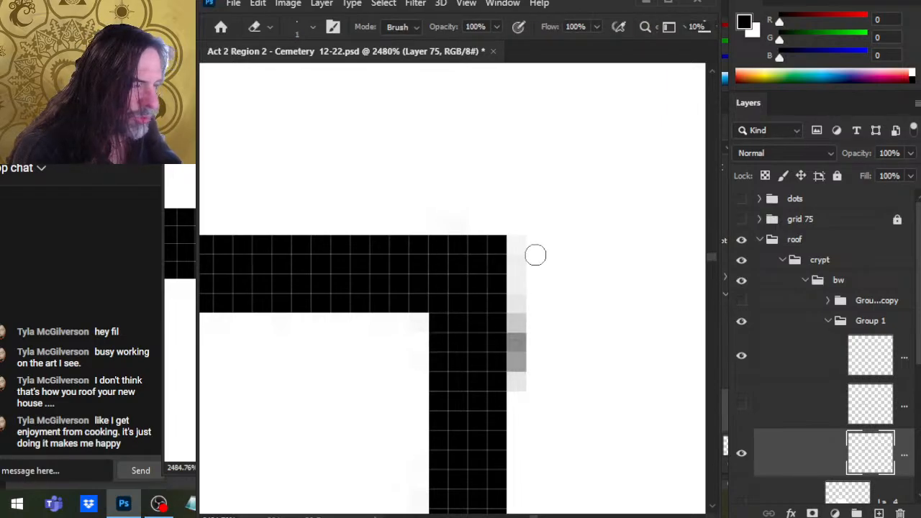
key(ctrl+shift+z)
key(ctrl+shift+z)
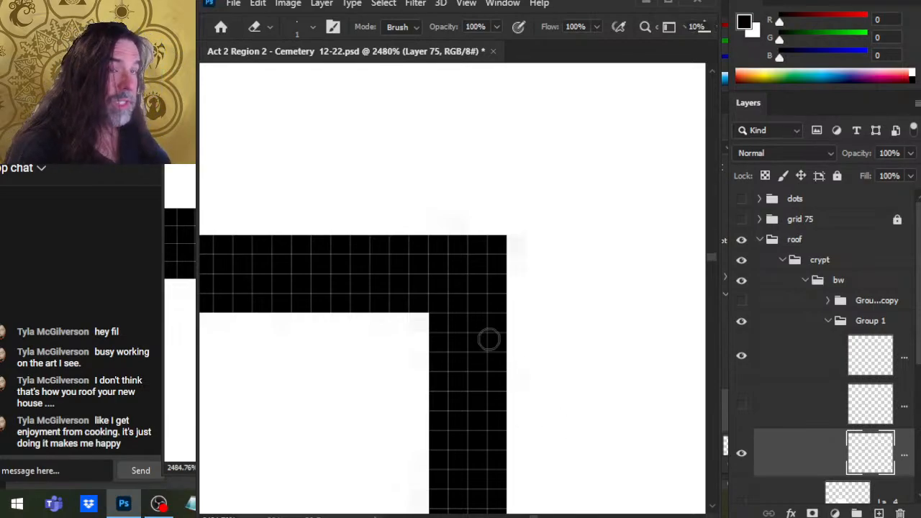
Step: Touch up the upper-right corner with the black 3 px Brush and erase the grey pixels inside the corner with the 1 px Eraser
key(z)
key(b)
key(ctrl+z)
key(ctrl+z)
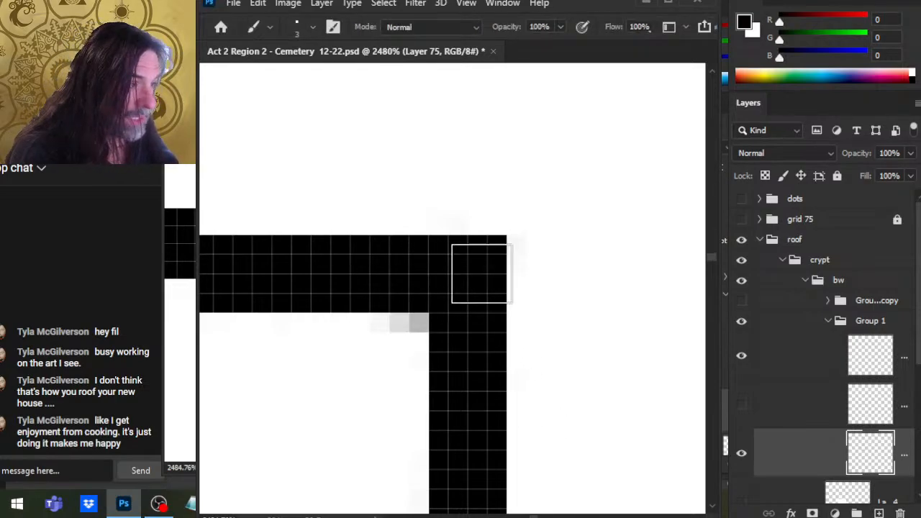
key(e)
click(399, 339)
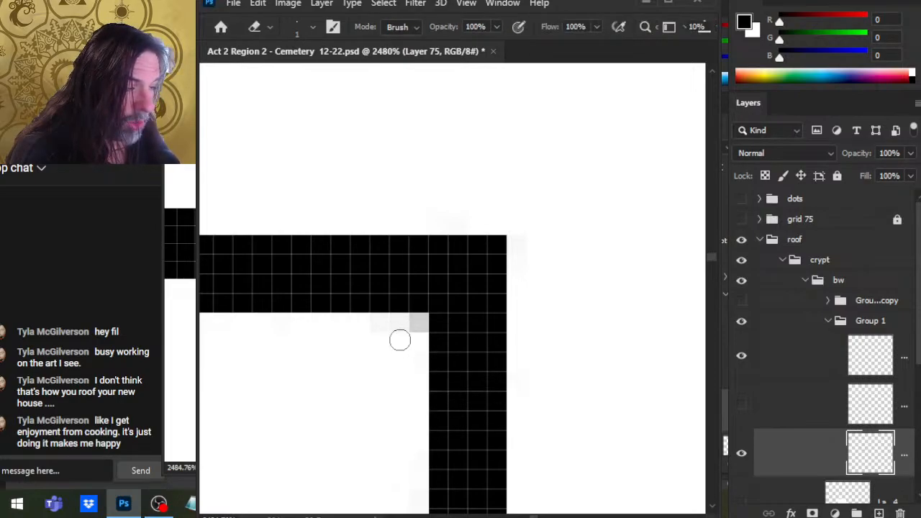
click(412, 329)
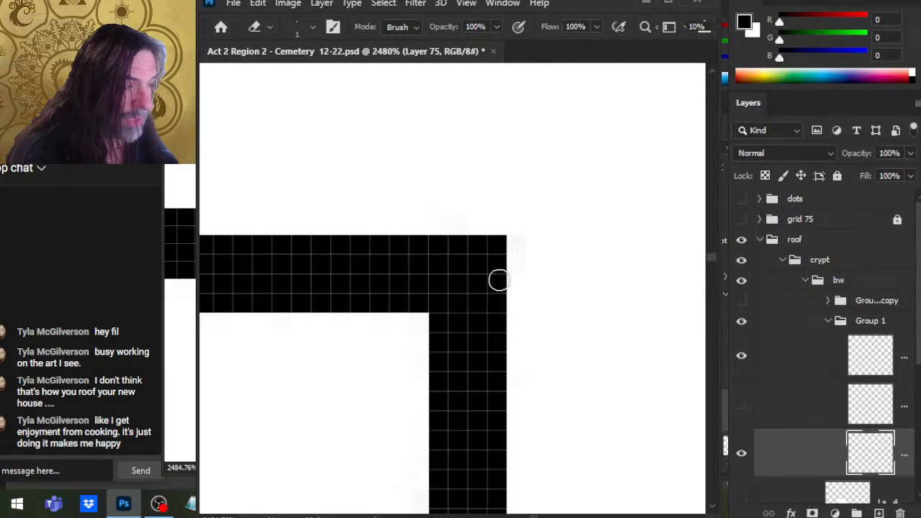
Step: Show the hidden layer holding the roof's central horizontal line and check the whole outline
key(z)
scroll(525, 428, down, 6)
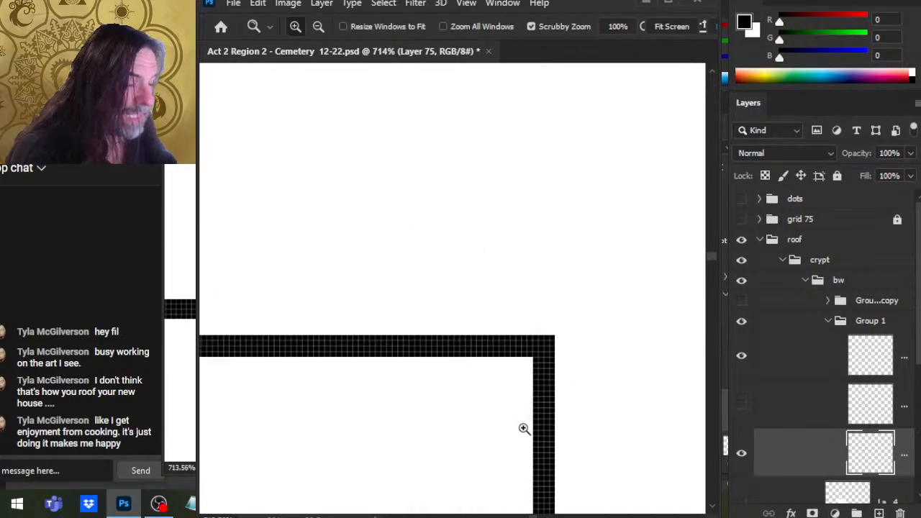
drag(494, 415, 594, 199)
scroll(530, 291, down, 3)
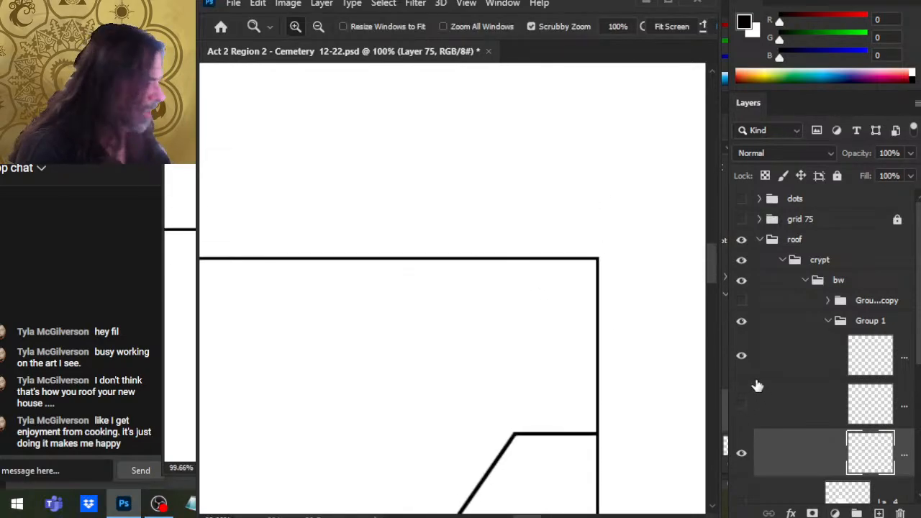
drag(586, 461, 555, 302)
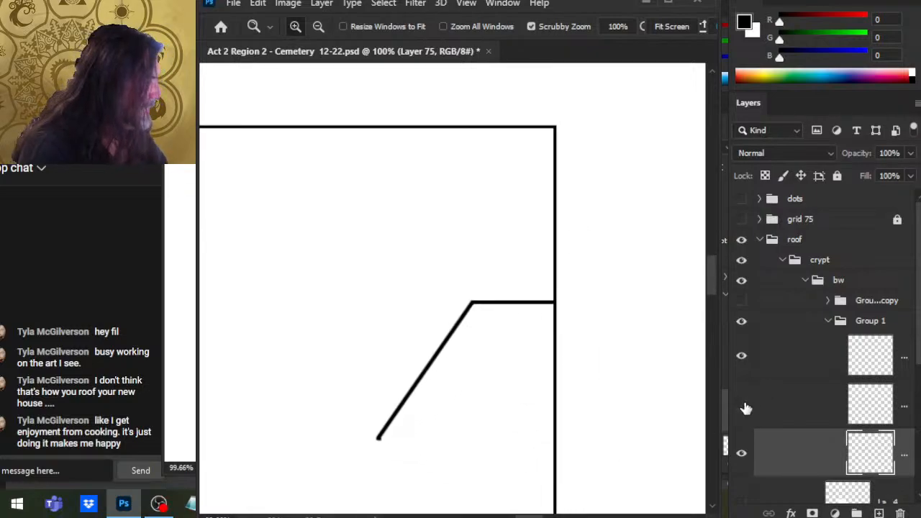
click(742, 405)
scroll(457, 461, down, 1)
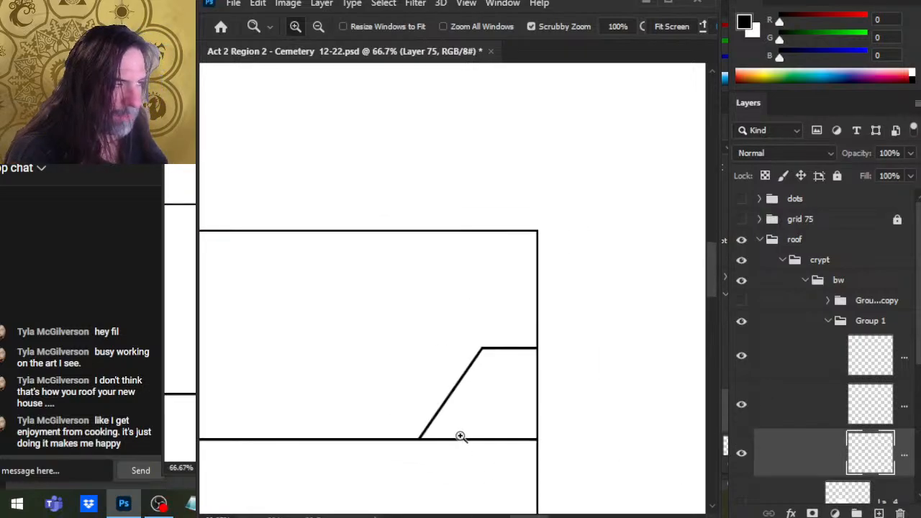
drag(461, 437, 563, 314)
scroll(528, 333, down, 2)
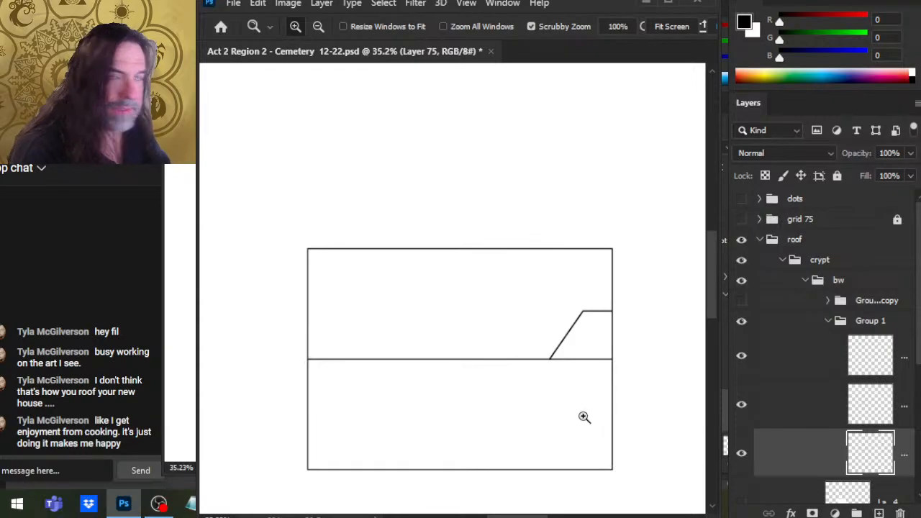
Step: Toggle the roof line layers' visibility at the left edge junction and select Layer 76, which holds the central horizontal line
scroll(454, 377, up, 10)
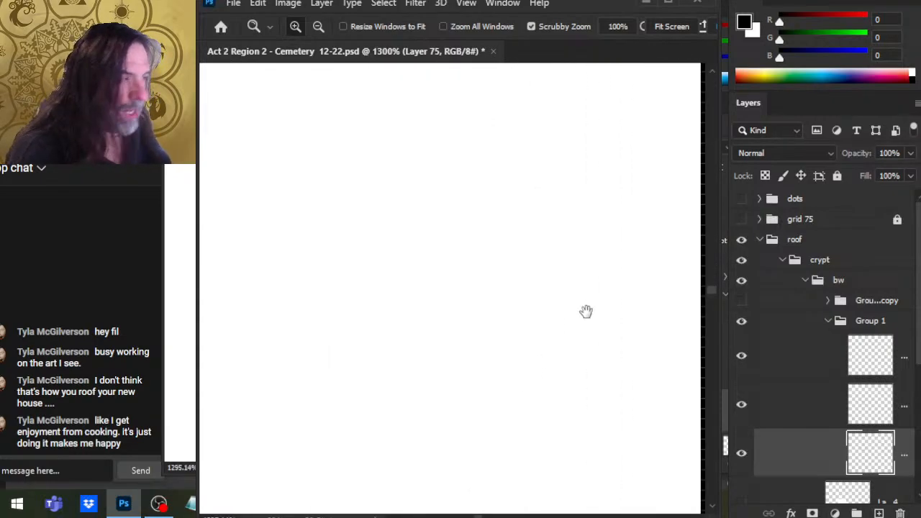
drag(586, 310, 324, 487)
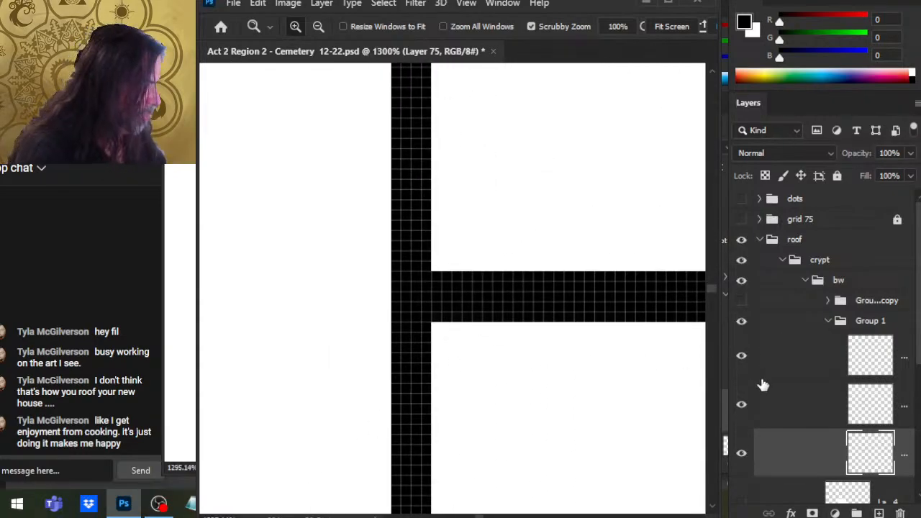
click(742, 406)
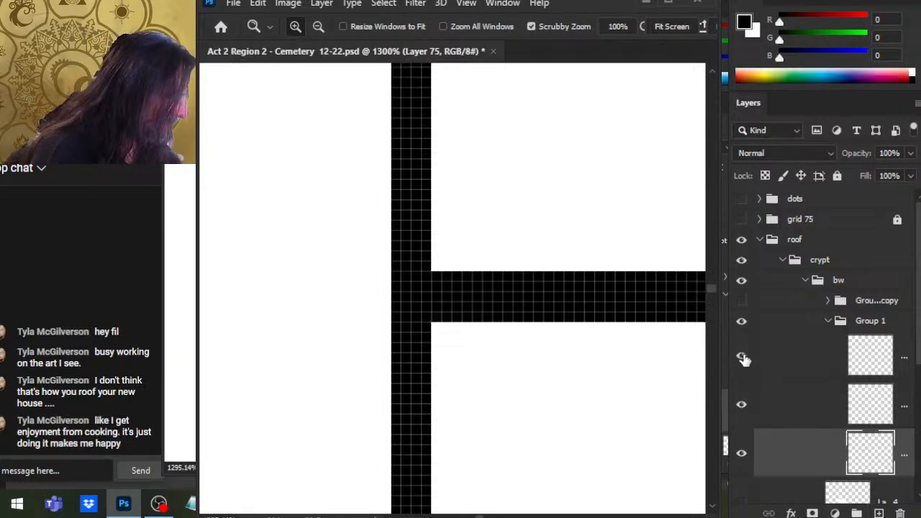
click(751, 416)
click(753, 423)
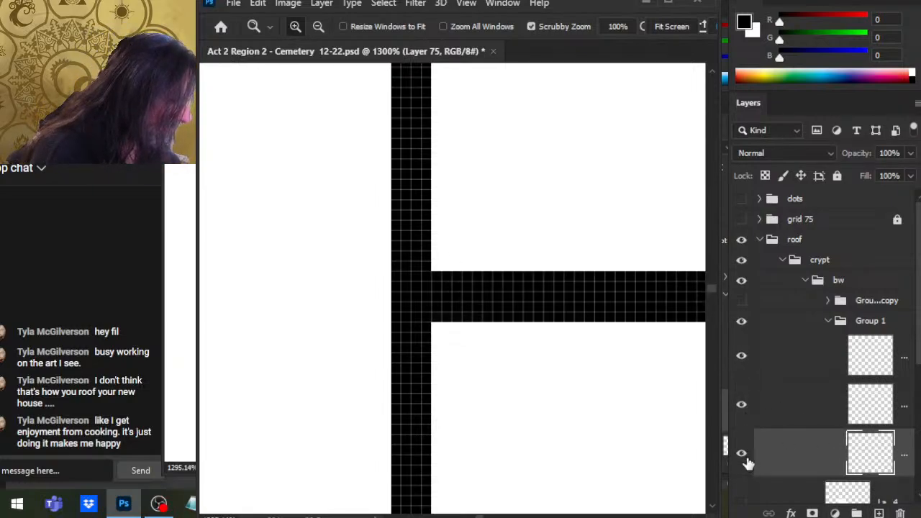
click(747, 464)
click(748, 469)
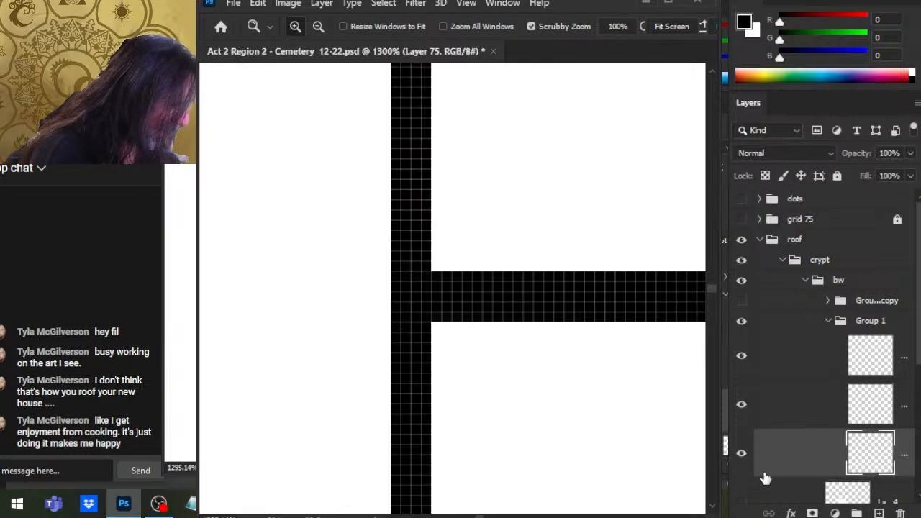
click(747, 418)
click(777, 421)
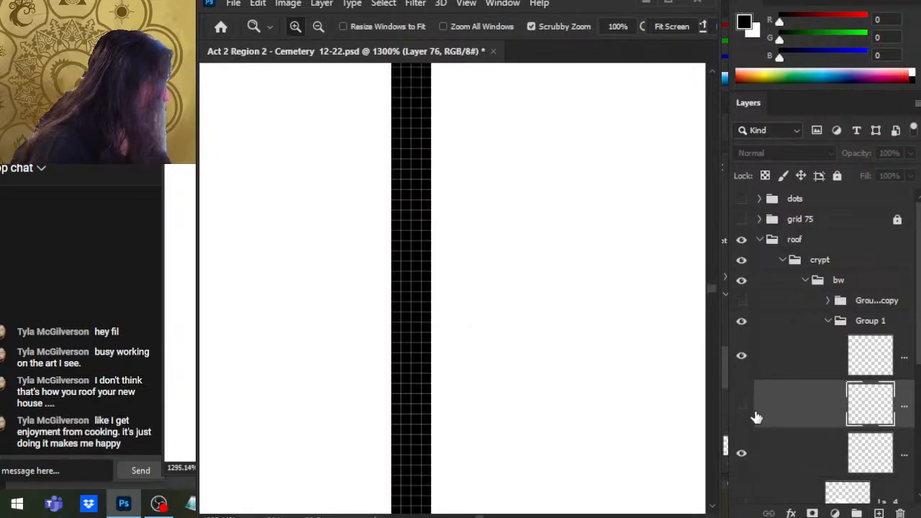
Step: Show Layer 76 with the central horizontal line, set its opacity to 36%, and select the outline's Layer 75
click(750, 413)
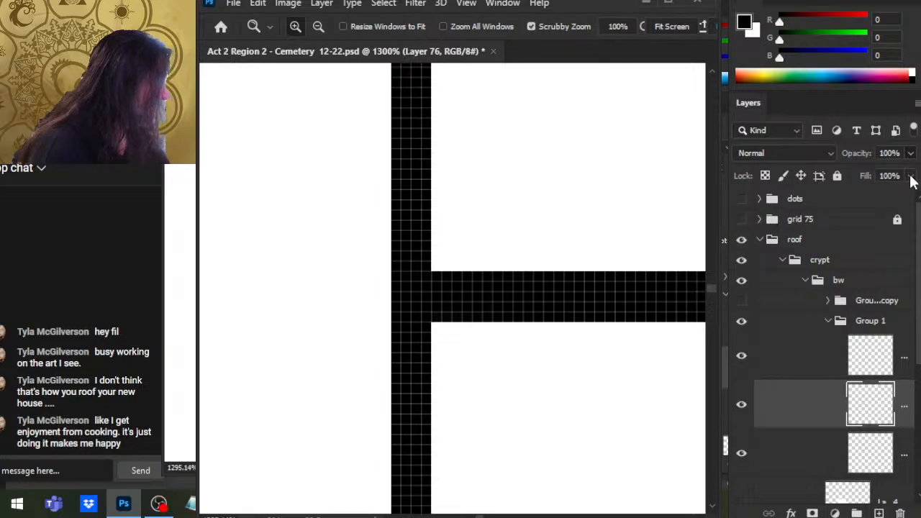
key(3)
key(6)
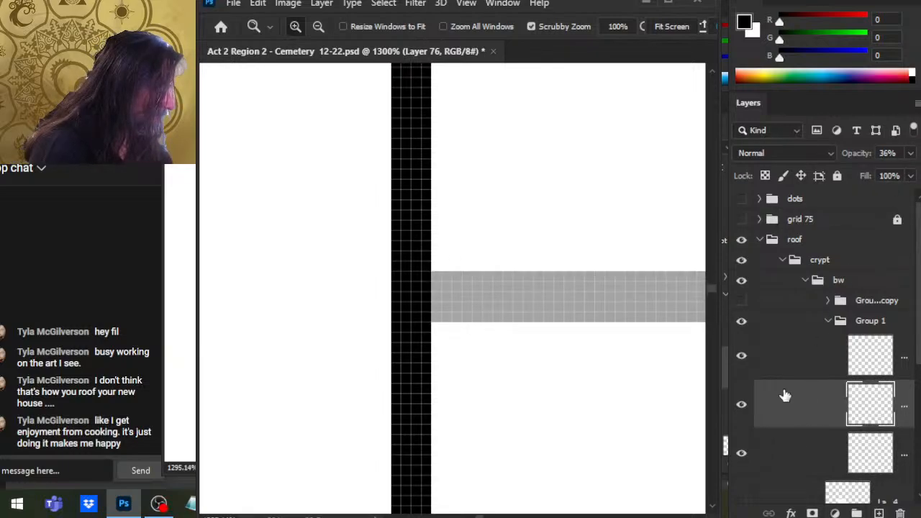
key(alt+bracketright)
click(741, 453)
click(741, 453)
click(781, 455)
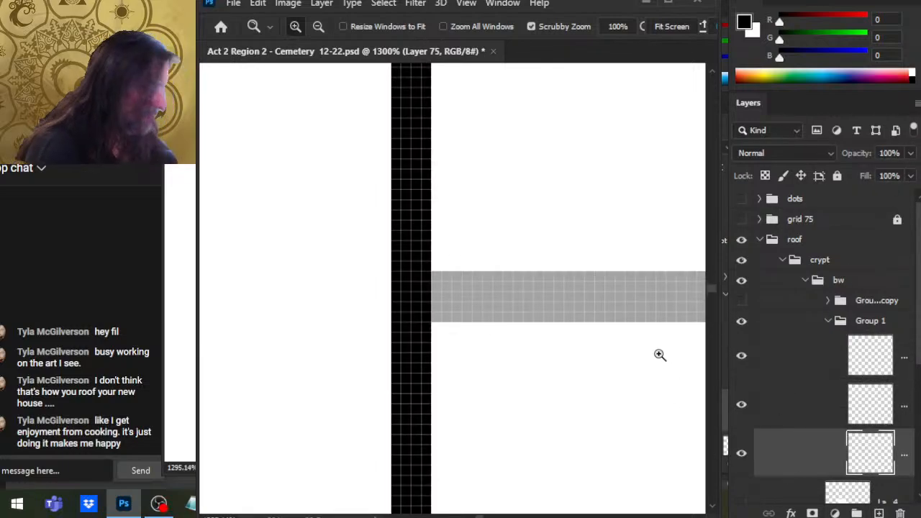
Step: Try to stretch a marquee-selected piece of the upper-left corner's top edge rightward along the roof with Free Transform
drag(660, 355, 352, 391)
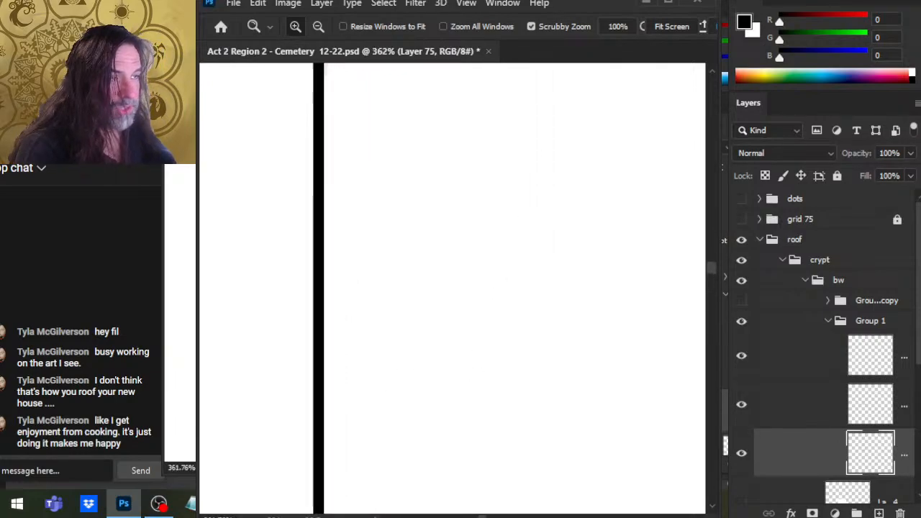
drag(504, 177, 487, 462)
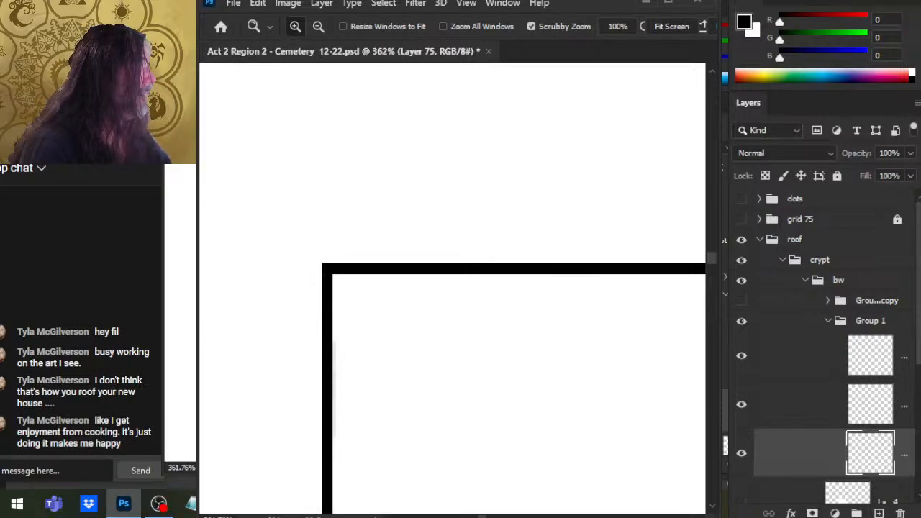
key(m)
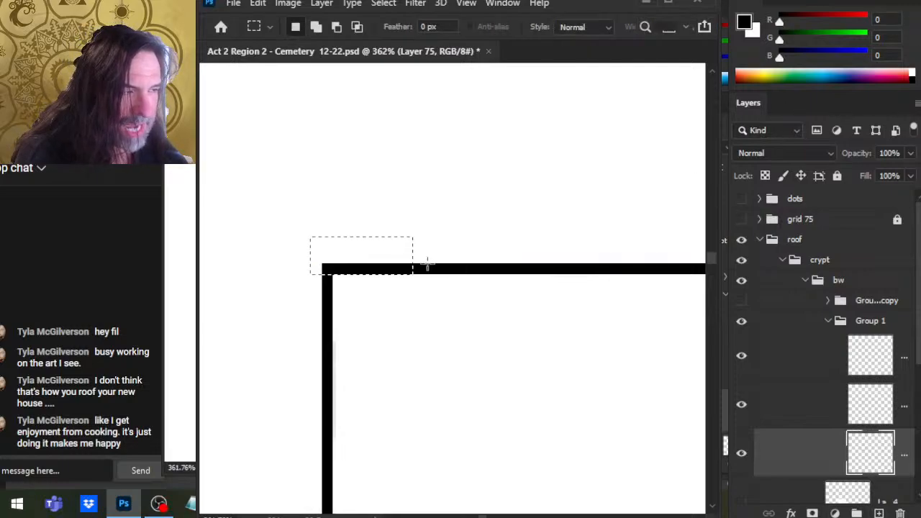
key(l)
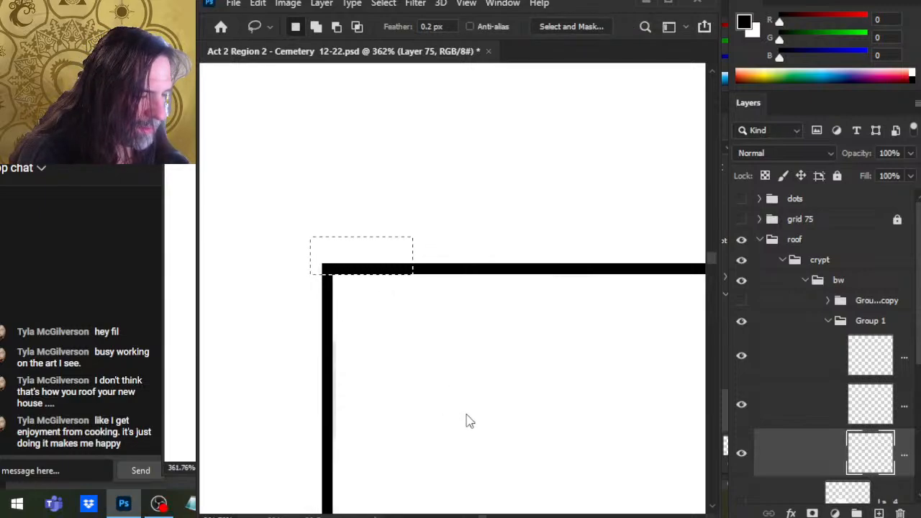
key(ctrl+t)
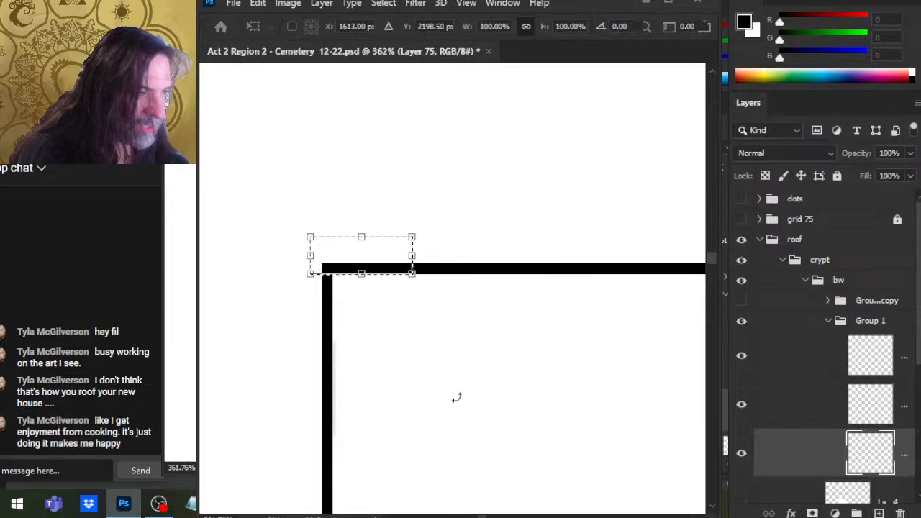
drag(411, 256, 412, 349)
drag(529, 395, 371, 381)
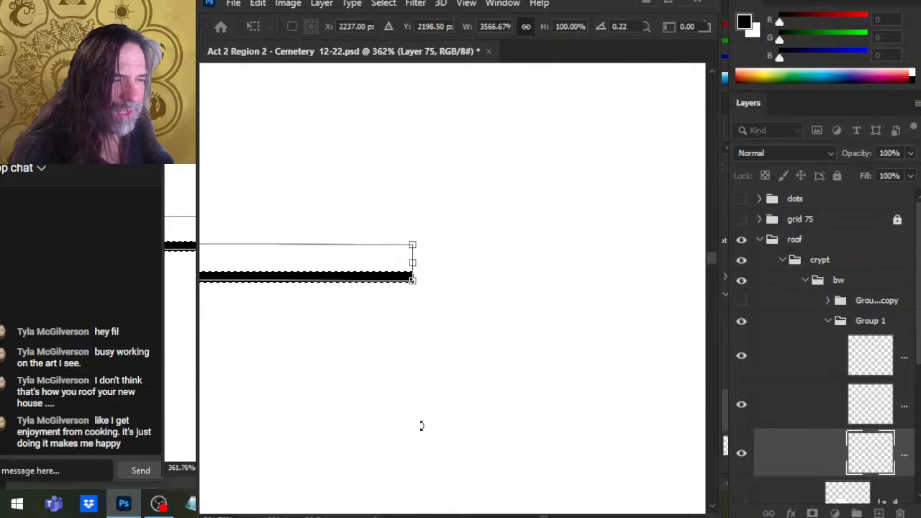
key(Return)
key(z)
drag(493, 410, 414, 398)
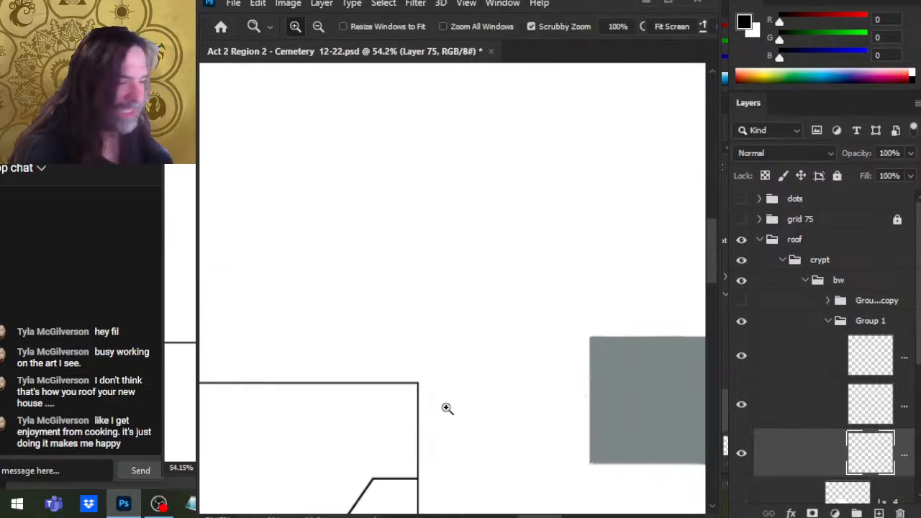
click(447, 408)
drag(354, 403, 458, 362)
key(l)
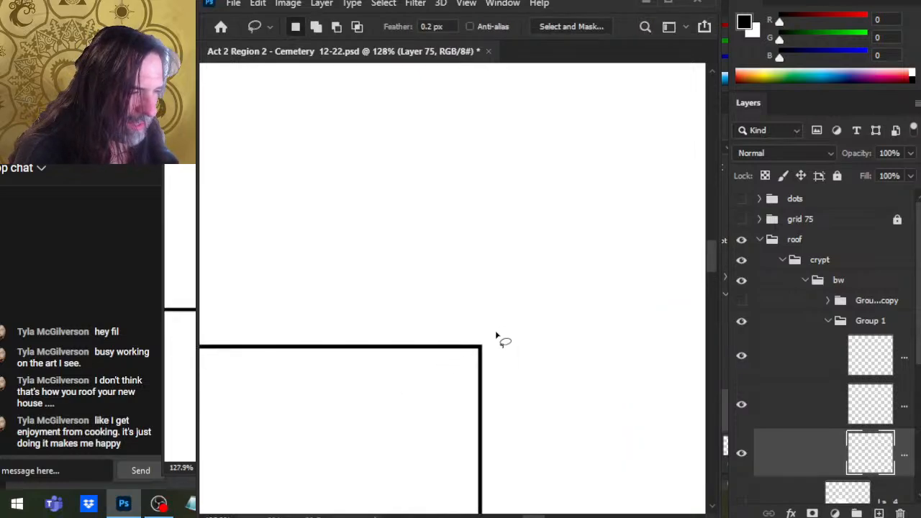
drag(502, 332, 480, 348)
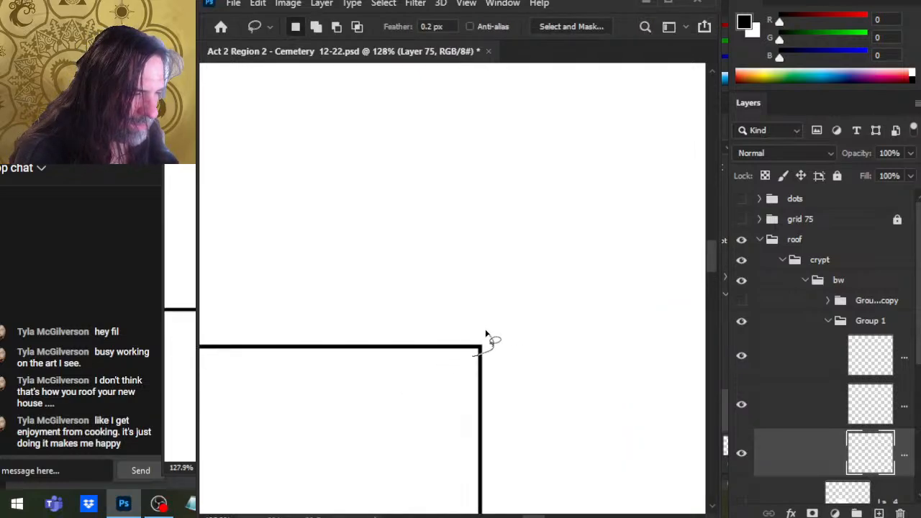
drag(486, 334, 487, 335)
key(z)
click(333, 407)
key(ctrl+0)
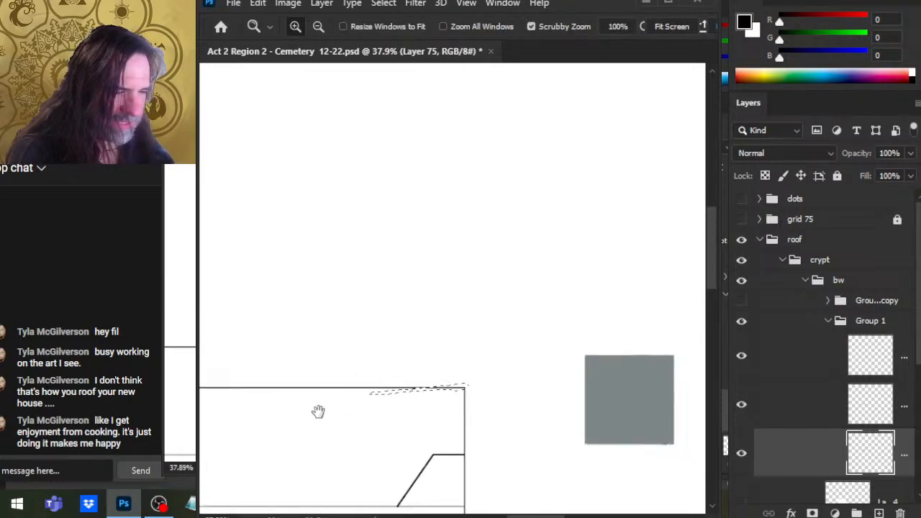
Step: Lasso the roof outline's whole top edge, copy it to a new layer and hide the outline's Layer 75
mouse_move(319, 410)
mouse_down()
mouse_move(551, 355)
mouse_move(515, 380)
mouse_up()
key(l)
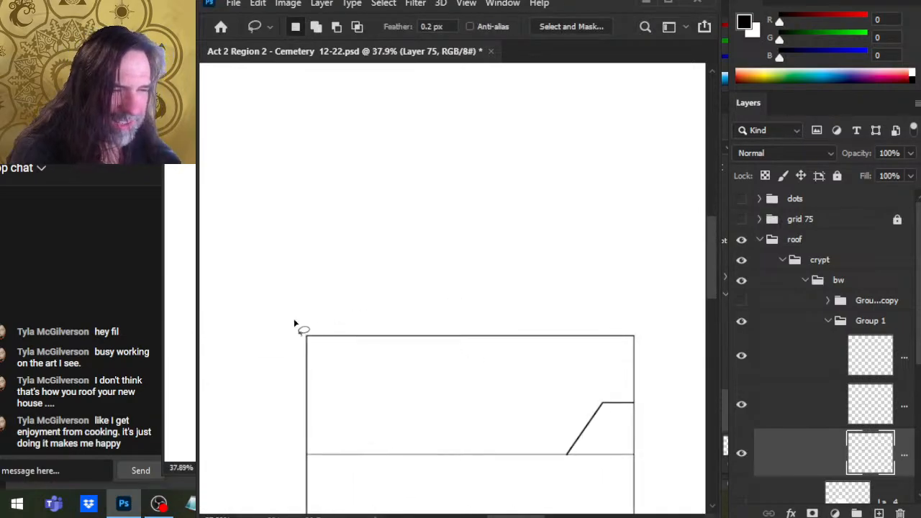
drag(319, 314, 648, 337)
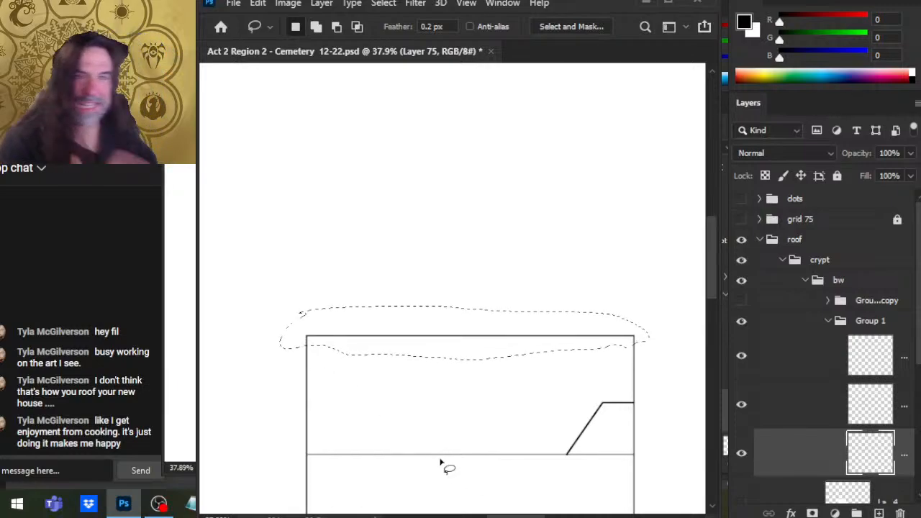
click(742, 453)
key(ctrl+j)
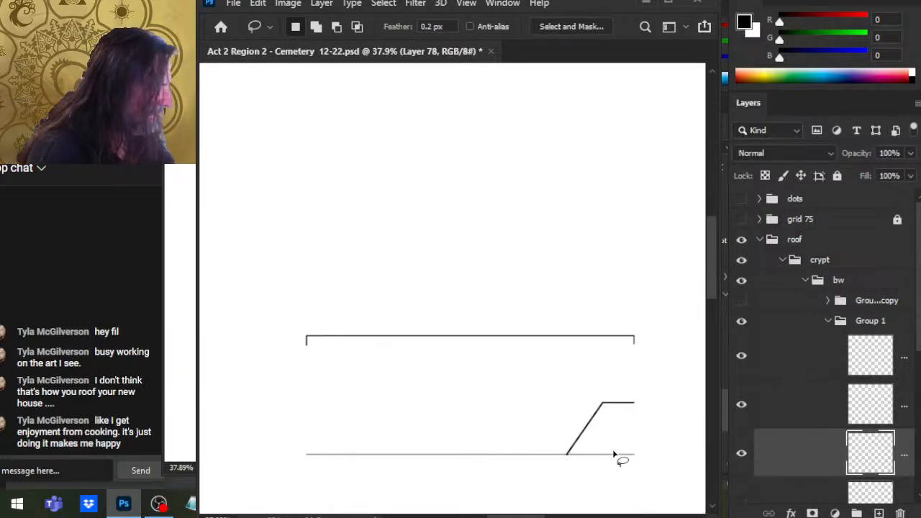
Step: Erase the leftover vertical stub below the left end of the copied top edge with the 6 px Eraser
key(z)
mouse_move(284, 339)
mouse_down()
mouse_move(329, 341)
mouse_move(401, 374)
mouse_up()
key(e)
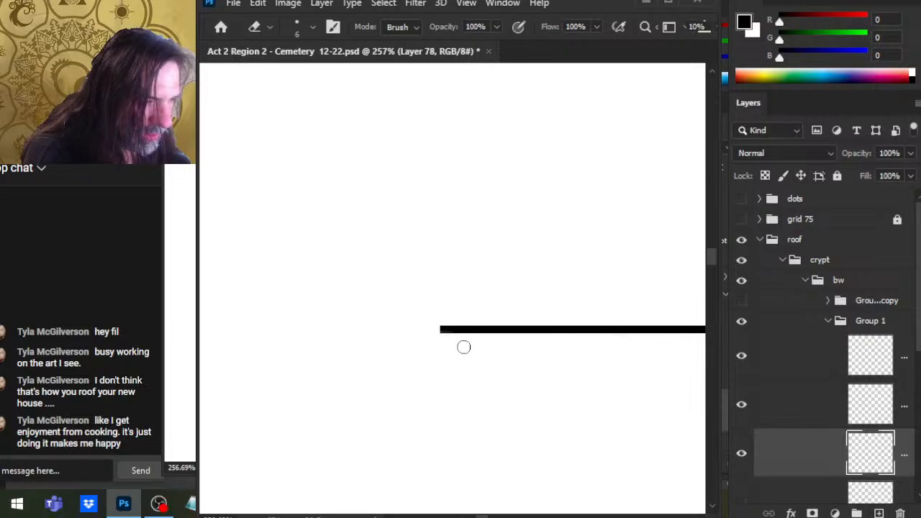
key(z)
drag(498, 325, 485, 368)
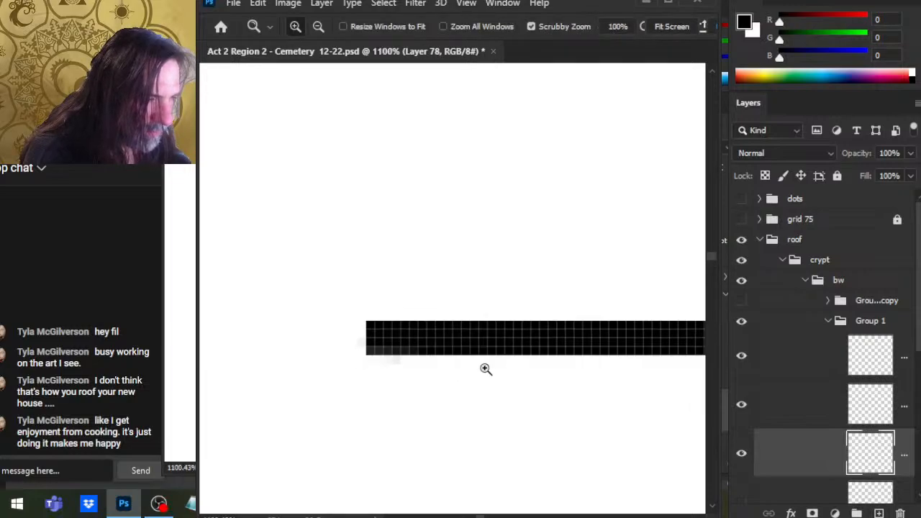
Step: Touch up the copied top edge's left end with the black 3 px Brush and 6 px Eraser, undoing the last erasure
key(b)
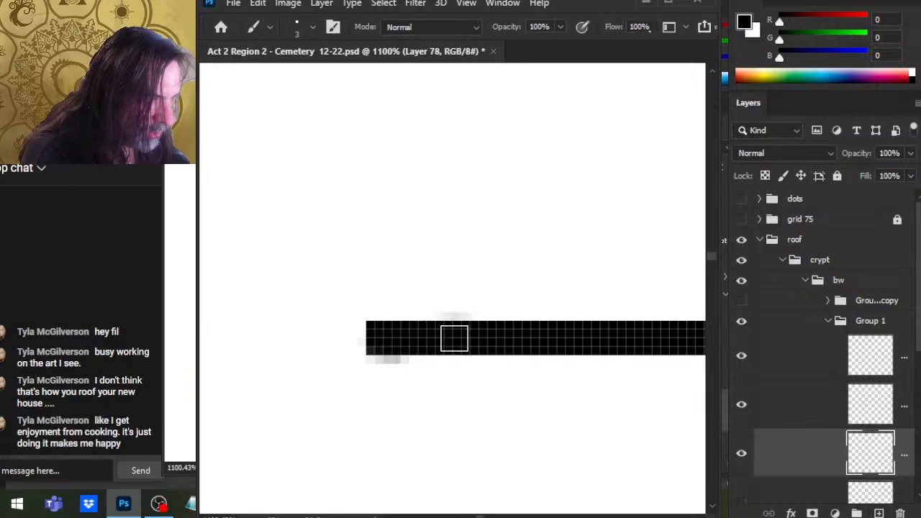
key(e)
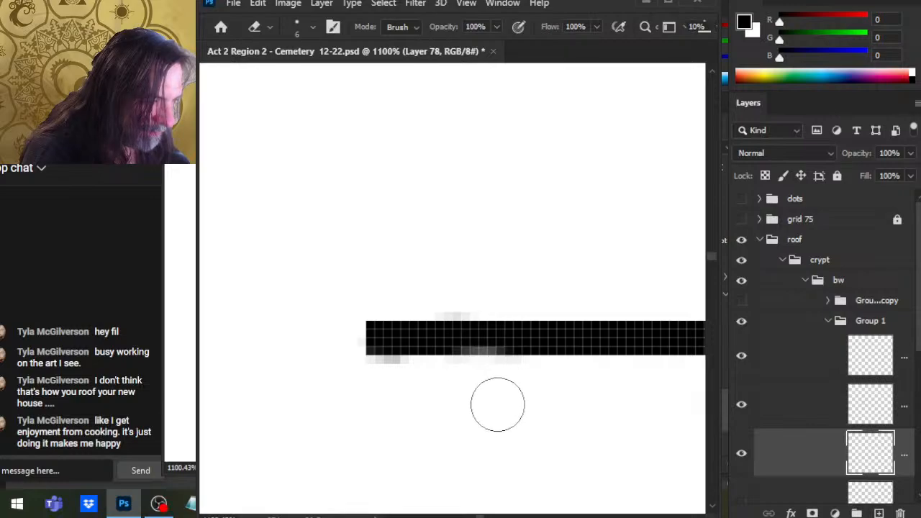
key(ctrl+z)
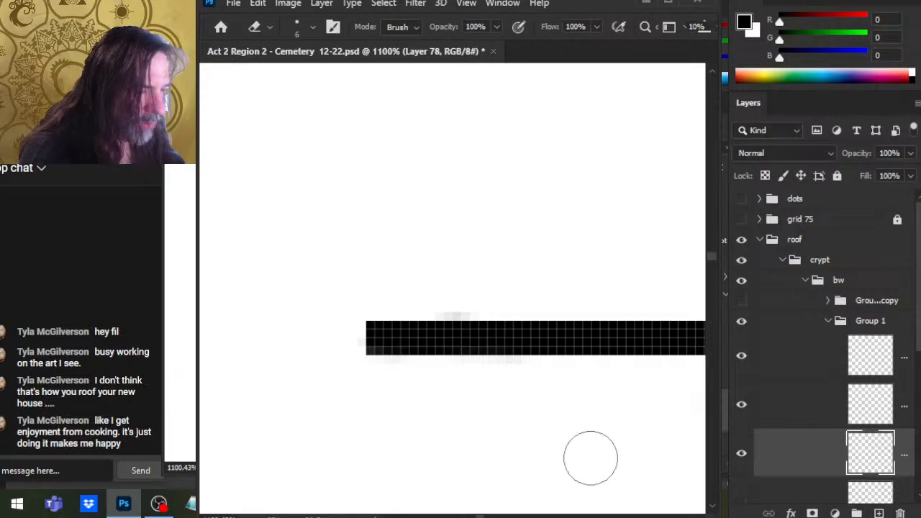
key(z)
drag(616, 418, 486, 418)
drag(621, 419, 599, 452)
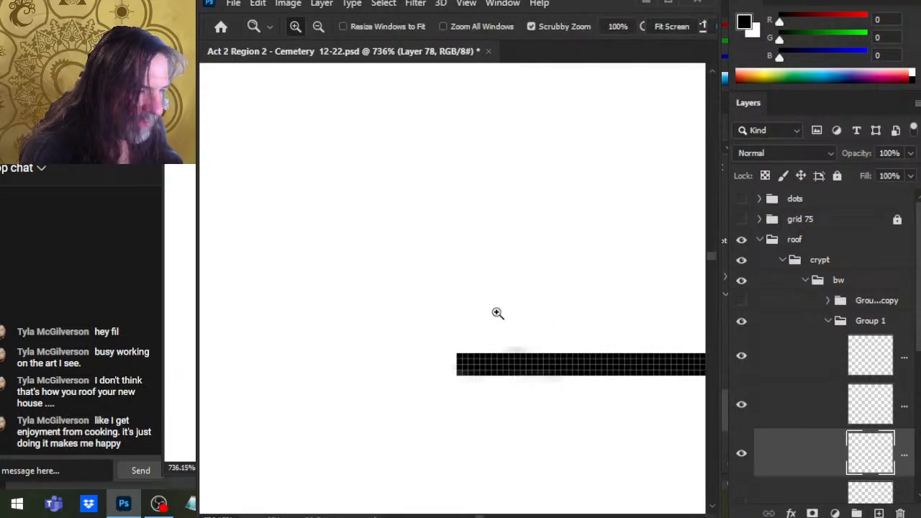
Step: Repaint the top edge near its left end with the 3 px Brush and erase the grey pixels above and below it
drag(498, 313, 569, 348)
key(e)
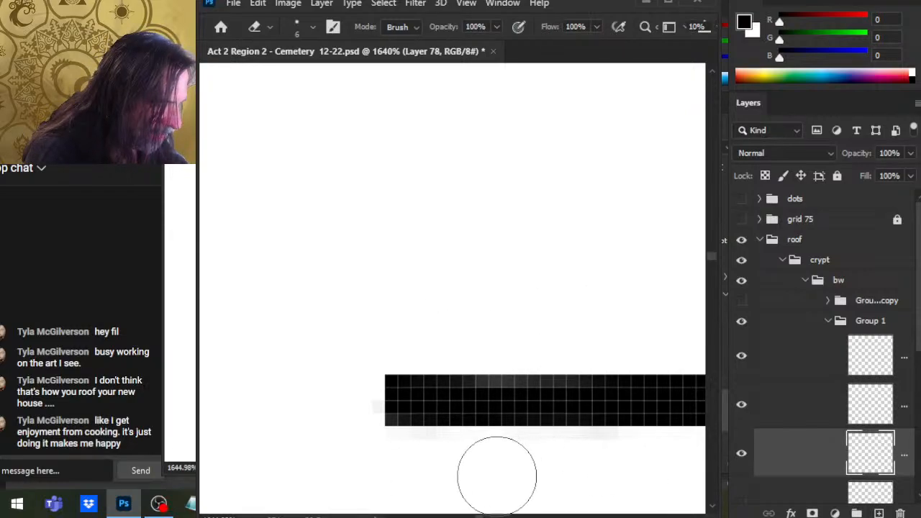
key(b)
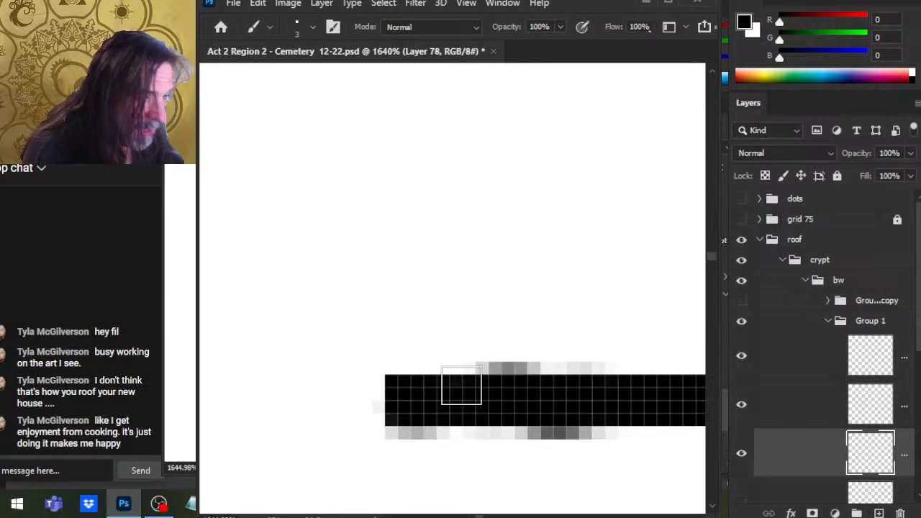
key(e)
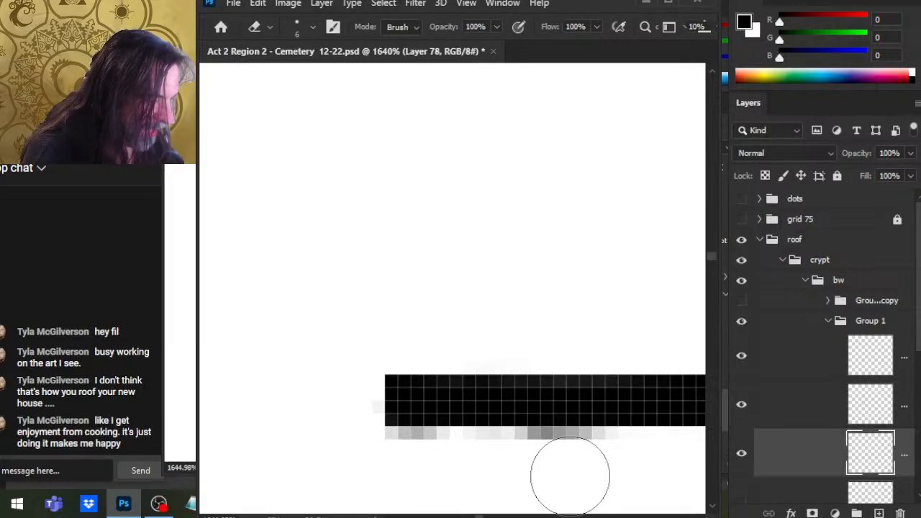
mouse_move(590, 475)
mouse_down()
mouse_move(529, 461)
mouse_move(403, 460)
mouse_up()
Step: Fill the top edge's left end with the black 2 px Brush and erase the grey pixels beyond the end
key(b)
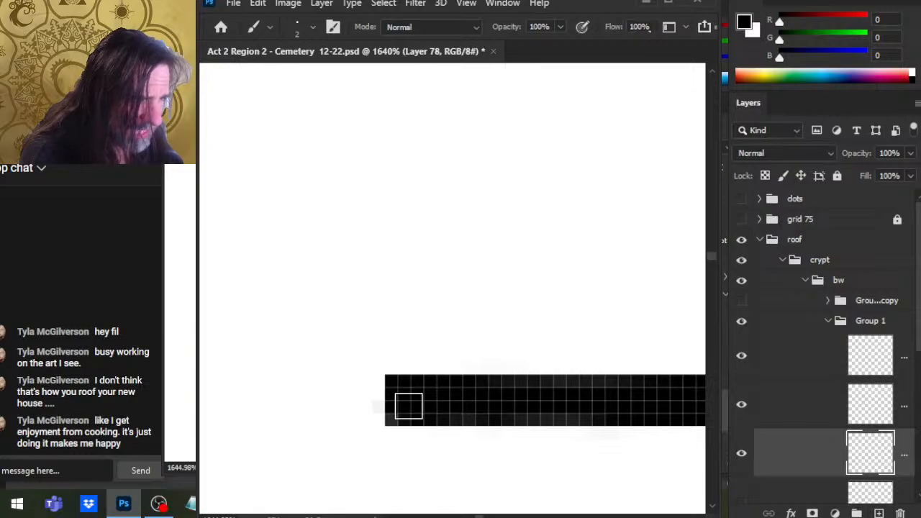
mouse_move(405, 405)
mouse_down()
mouse_move(435, 407)
mouse_move(412, 404)
mouse_up()
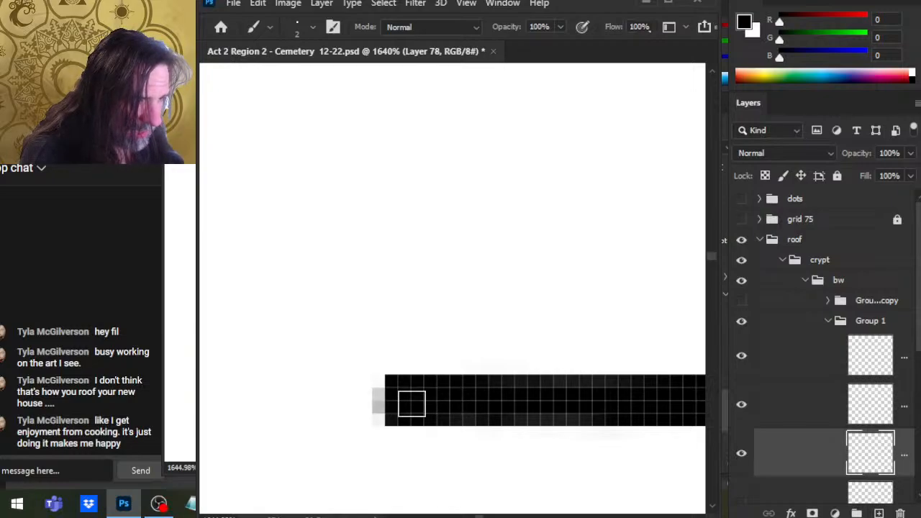
key(e)
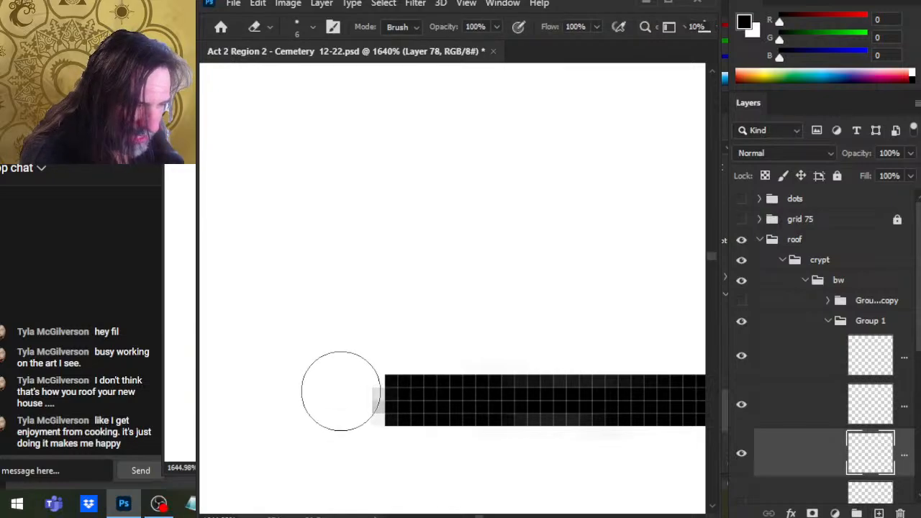
drag(339, 391, 334, 408)
Step: Touch up the top edge farther right with the 2 px Brush and erase the grey pixels around it with the 6 px Eraser
key(b)
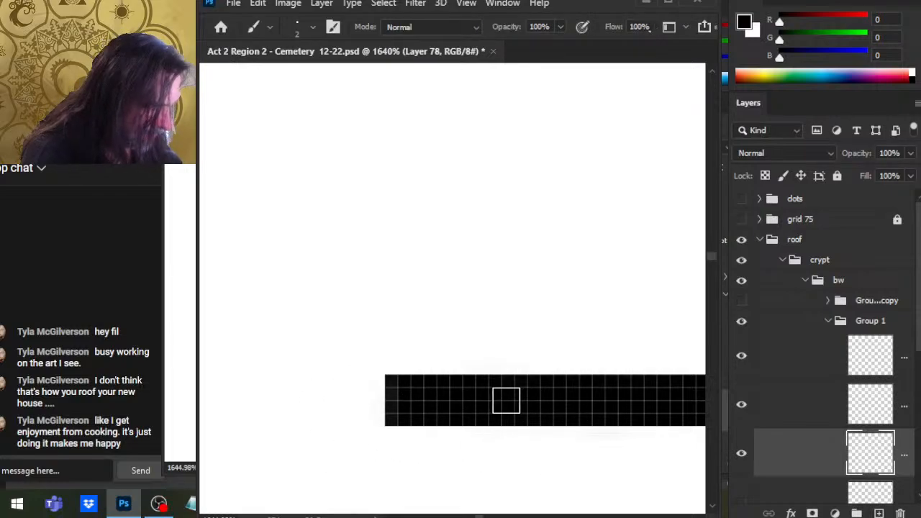
scroll(506, 400, right, 5)
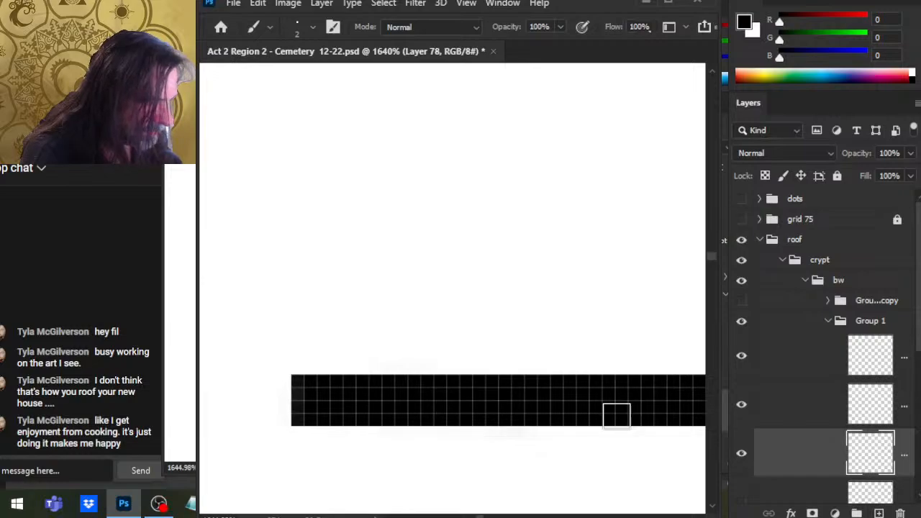
key(e)
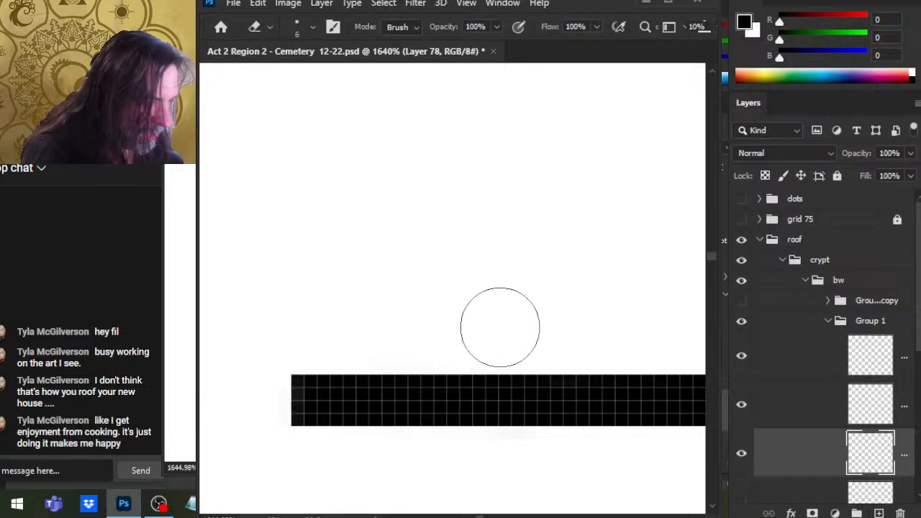
scroll(557, 441, down, 4)
drag(600, 427, 511, 412)
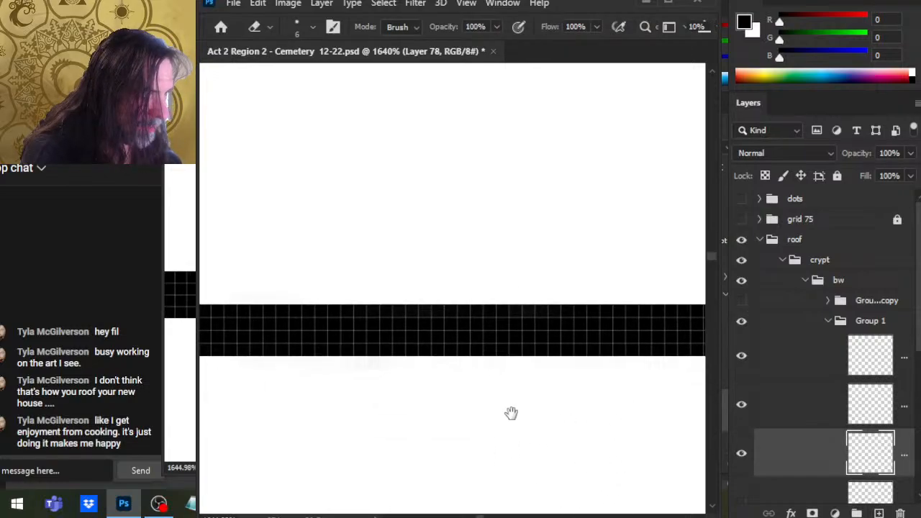
drag(579, 444, 471, 424)
scroll(382, 396, down, 3)
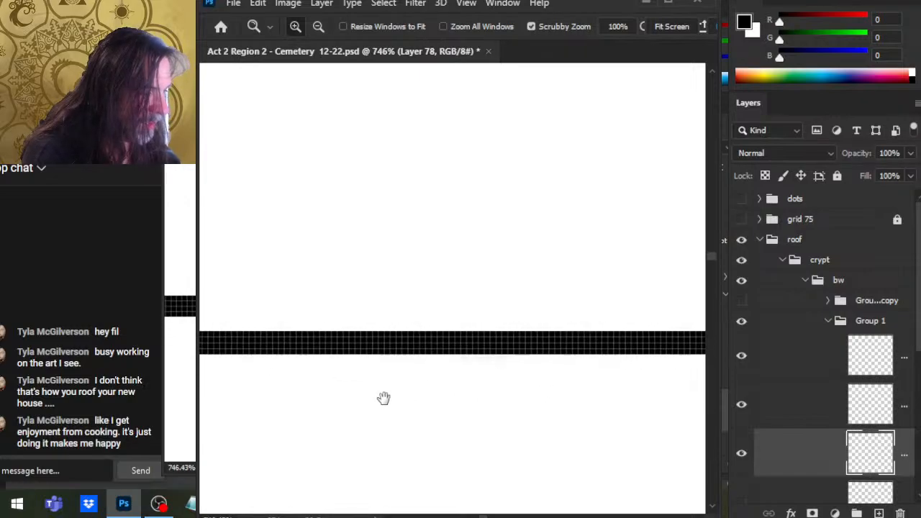
Step: Erase the faint grey pixels below the middle of the top edge with the 6 px Eraser
mouse_move(382, 397)
mouse_down()
mouse_move(621, 358)
mouse_move(552, 409)
mouse_move(475, 417)
mouse_up()
key(e)
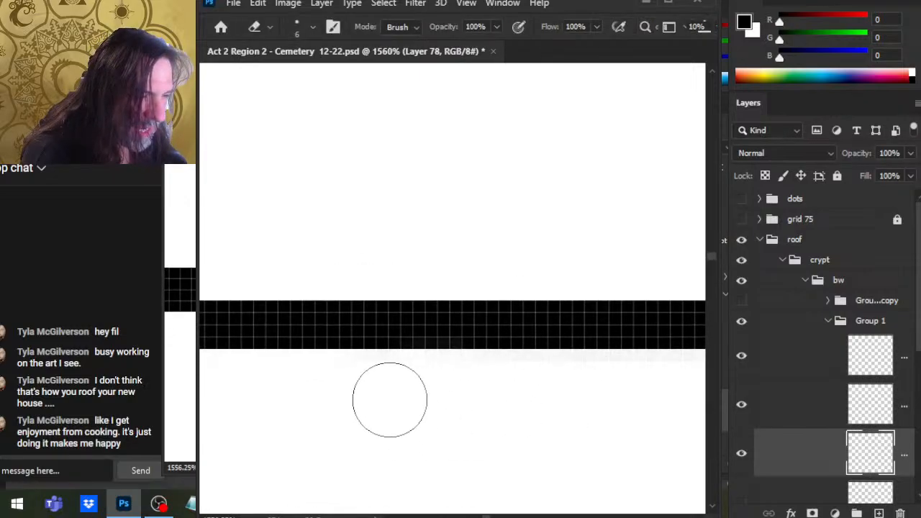
drag(539, 465, 307, 438)
mouse_move(588, 415)
mouse_down()
mouse_move(386, 424)
mouse_move(514, 413)
mouse_up()
key(z)
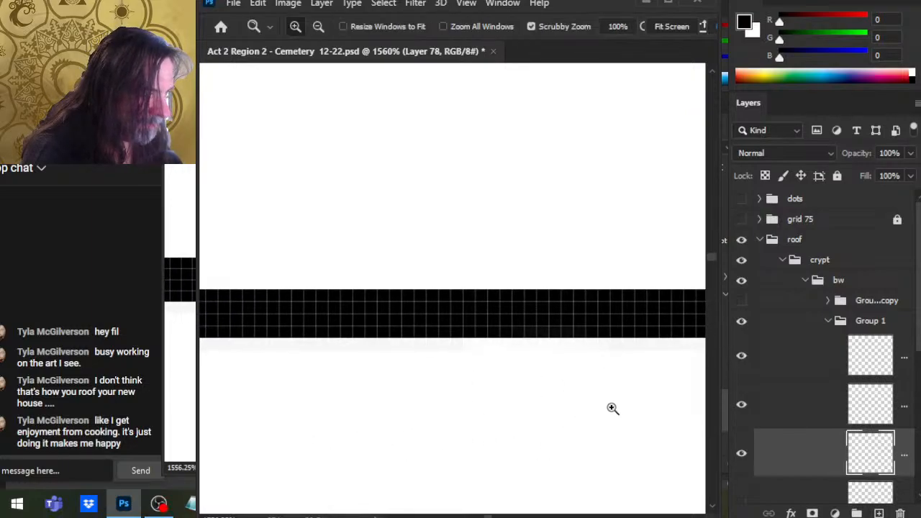
mouse_move(613, 408)
mouse_down()
mouse_move(333, 385)
mouse_move(543, 376)
mouse_up()
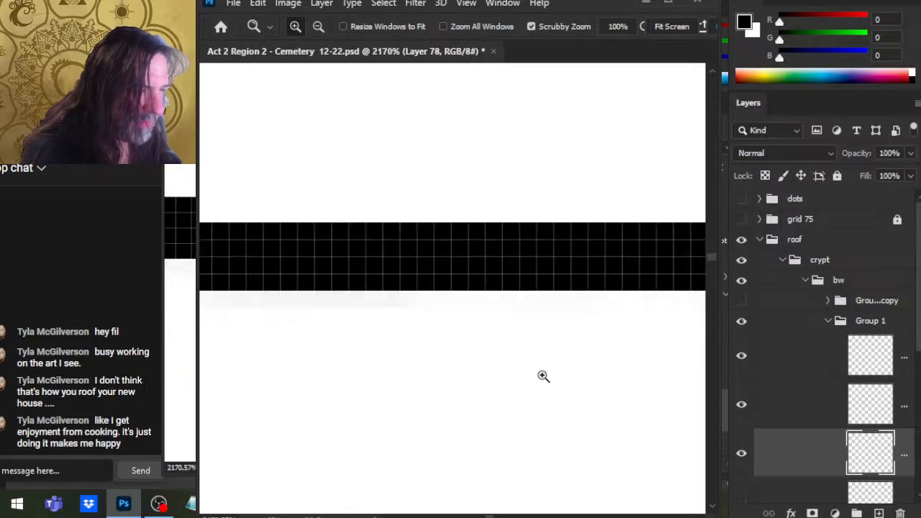
drag(623, 378, 353, 396)
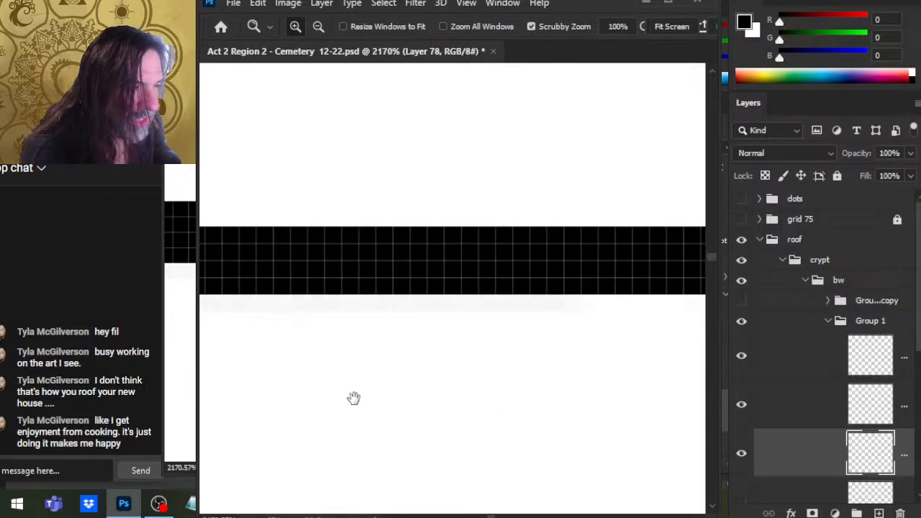
key(e)
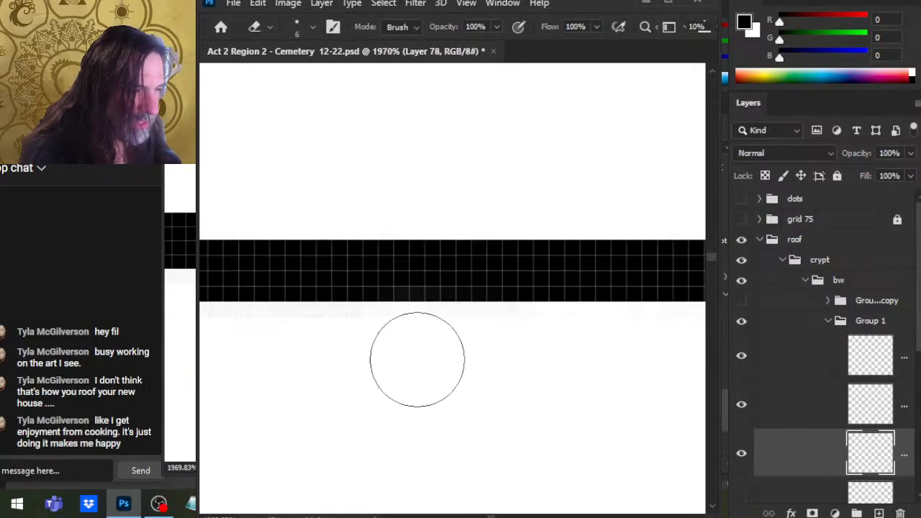
Step: Erase the leftover grey pixels under the next stretch of the top edge, farther right, with the 6 px Eraser
key(z)
scroll(552, 378, down, 5)
drag(609, 381, 308, 331)
drag(525, 344, 403, 319)
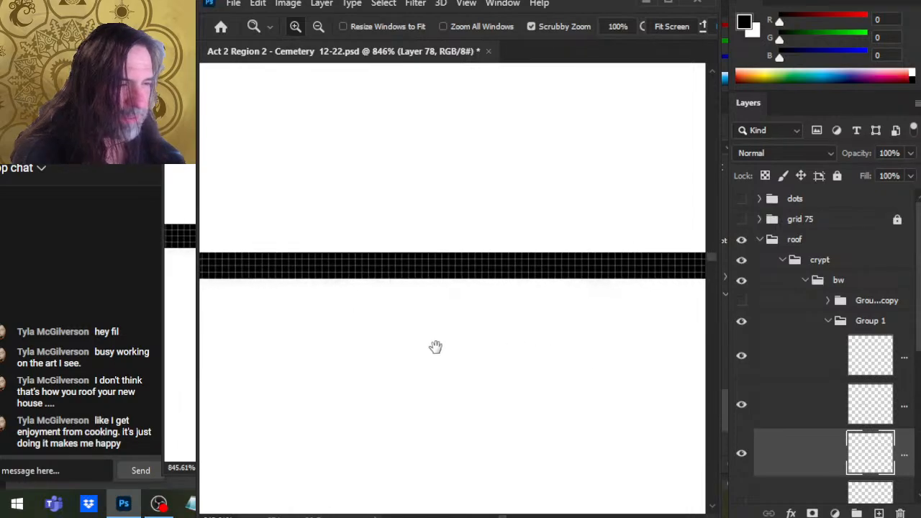
drag(436, 348, 478, 392)
scroll(444, 372, up, 2)
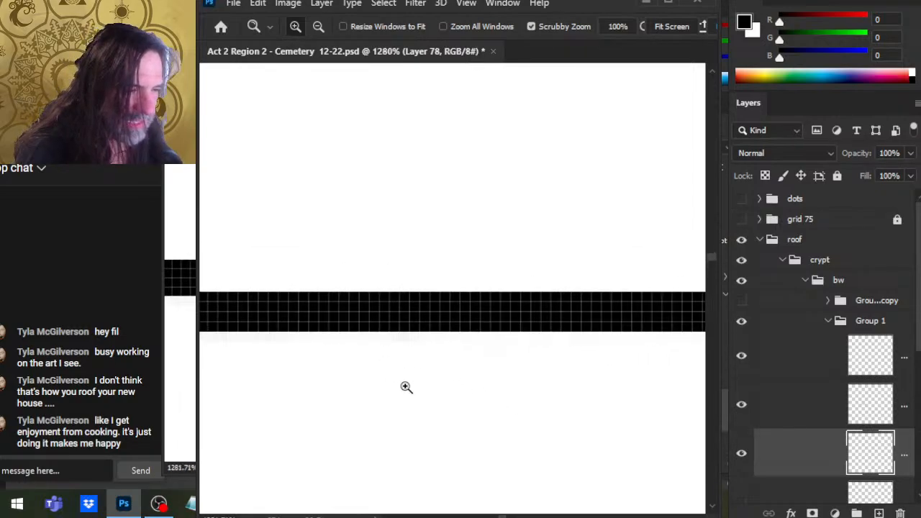
key(e)
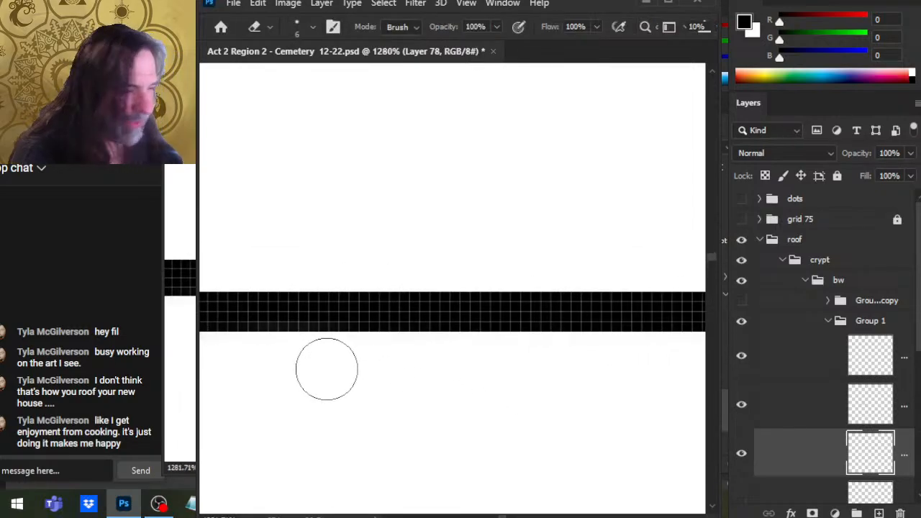
Step: Examine the rest of the top edge for stray grey pixels, as far as its right corner
key(z)
scroll(582, 393, down, 4)
drag(528, 367, 341, 308)
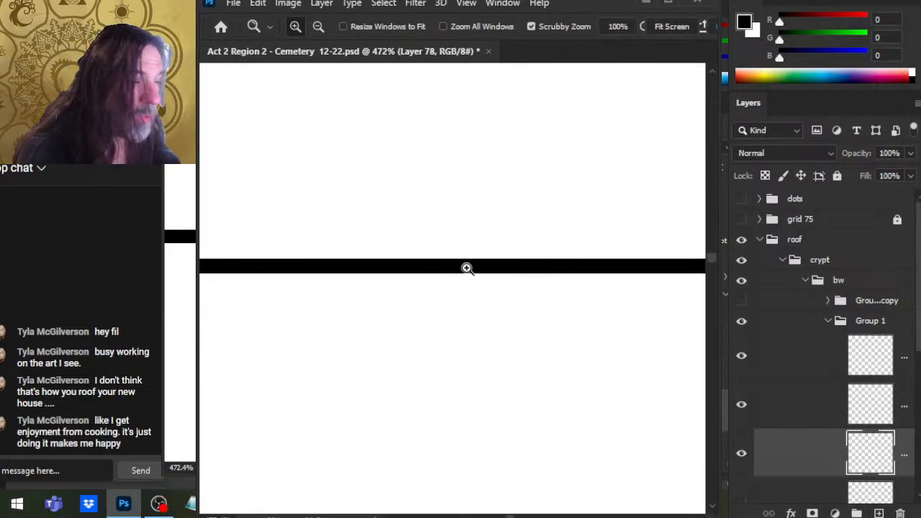
drag(467, 267, 553, 354)
scroll(576, 372, down, 3)
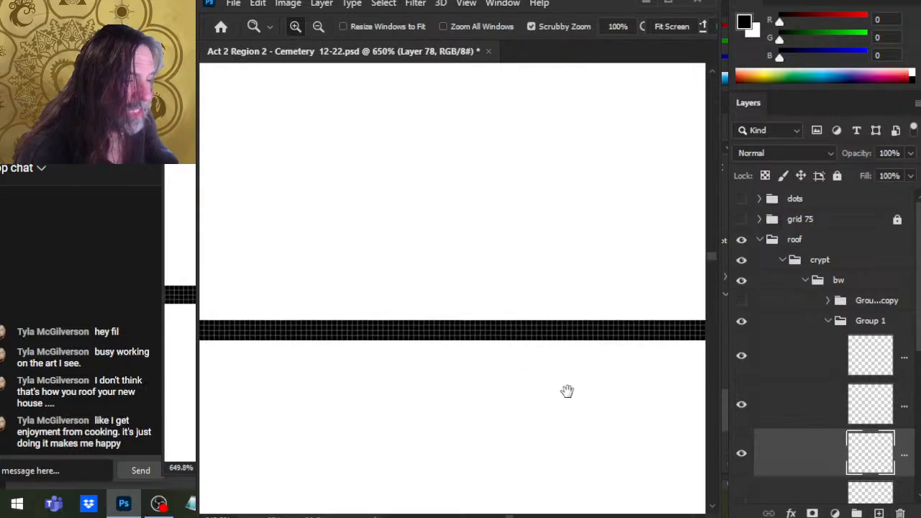
drag(568, 391, 344, 350)
drag(607, 309, 401, 354)
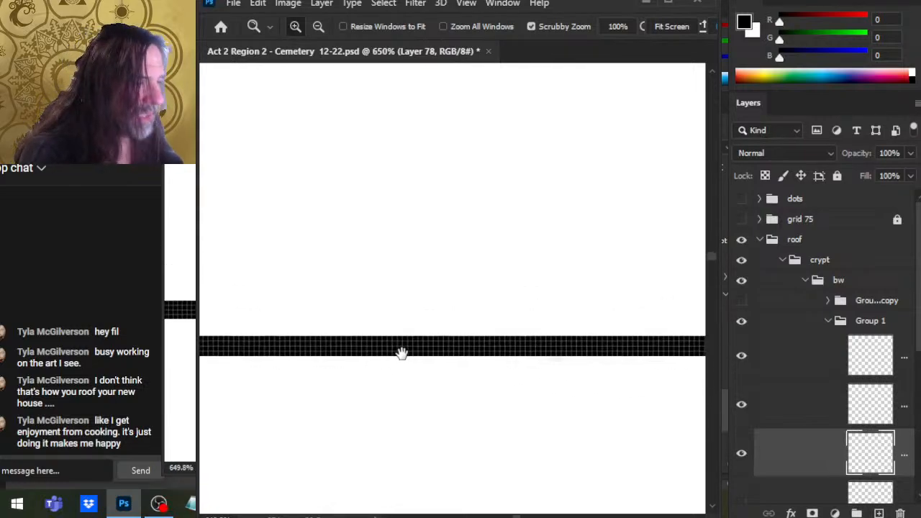
scroll(568, 393, up, 3)
drag(506, 395, 398, 379)
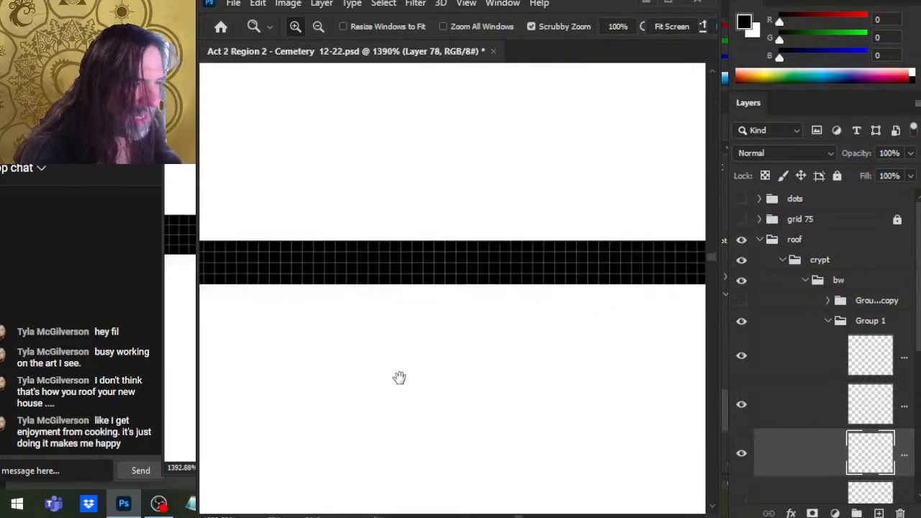
scroll(515, 356, down, 2)
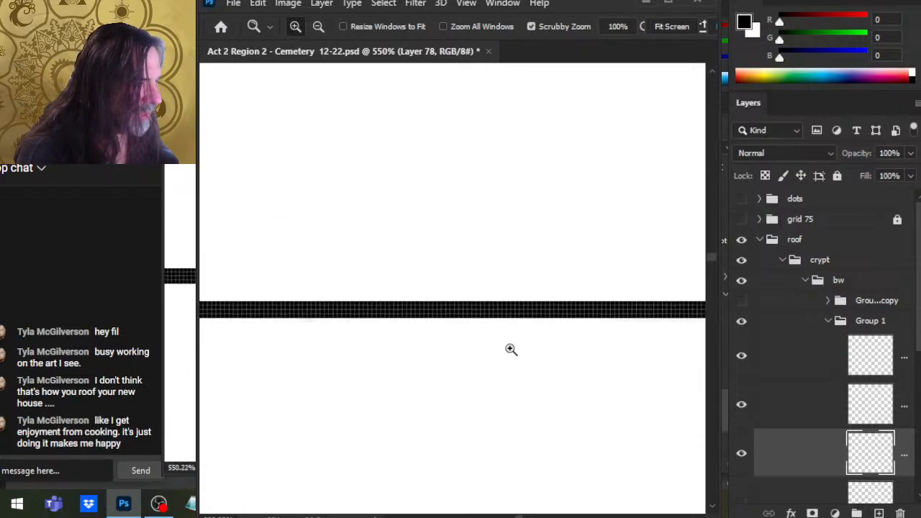
drag(511, 321, 340, 357)
drag(576, 372, 403, 329)
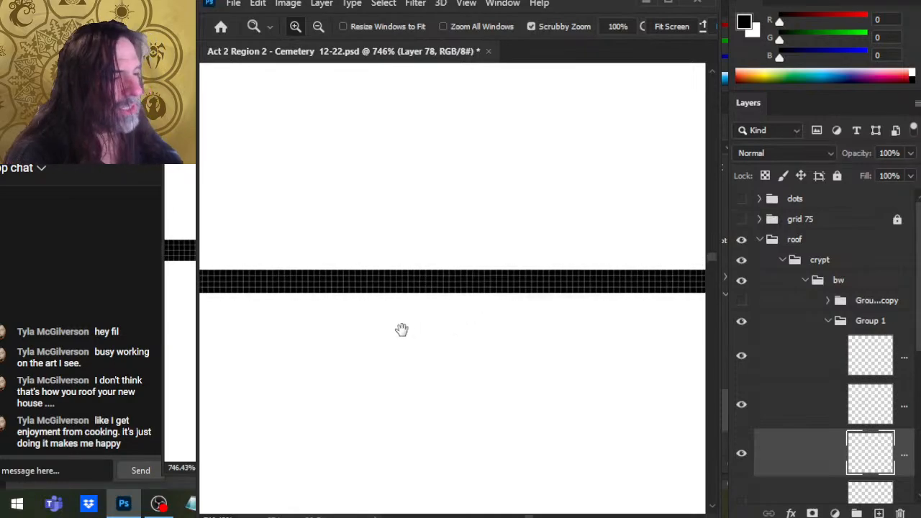
drag(568, 376, 315, 380)
drag(557, 382, 288, 372)
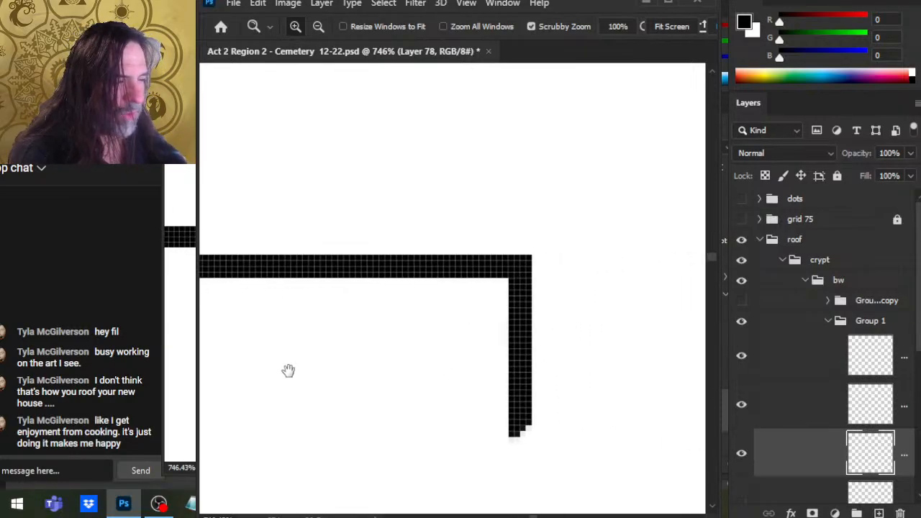
Step: Erase the vertical stub at the top edge's right corner and repaint the edge's damaged underside with the black 2 px Brush
key(e)
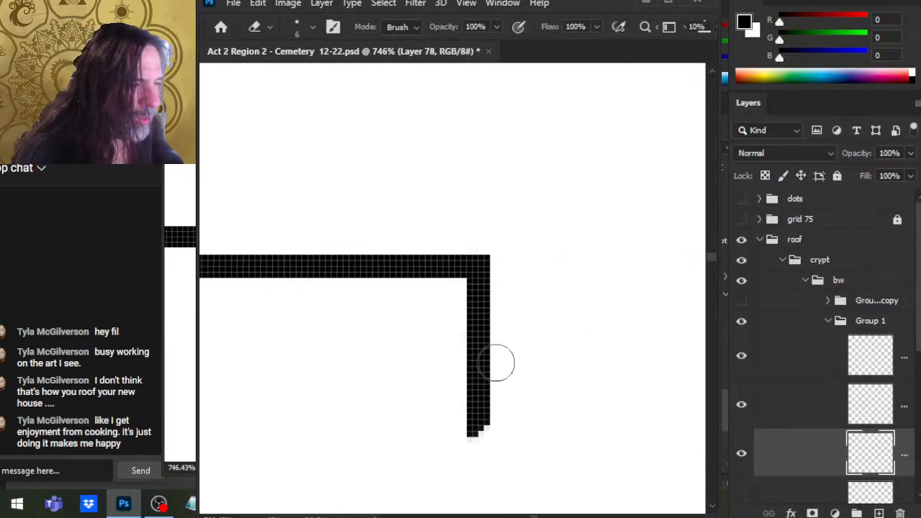
mouse_move(481, 421)
mouse_down()
mouse_move(487, 354)
mouse_move(502, 324)
mouse_move(463, 318)
mouse_move(481, 305)
mouse_up()
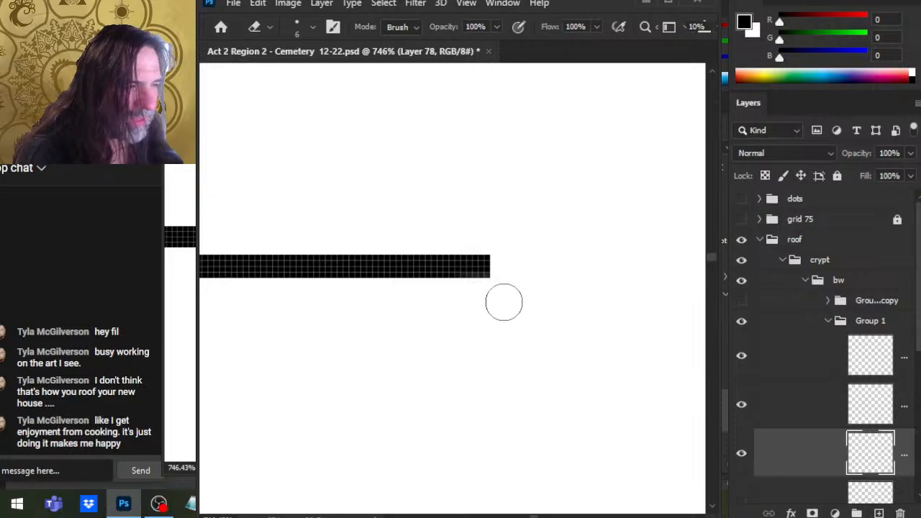
key(z)
drag(497, 270, 587, 282)
key(b)
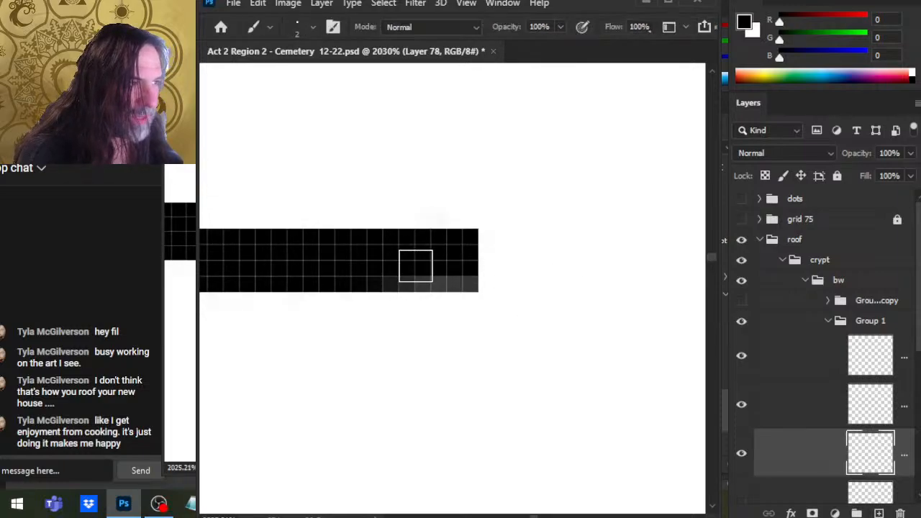
drag(408, 263, 452, 261)
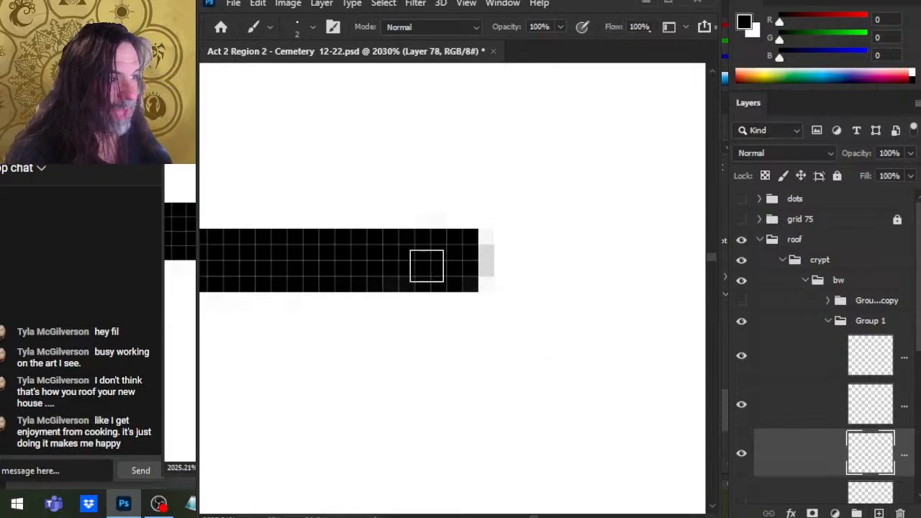
Step: Erase the grey pixels beyond the top edge's right end with the 6 px Eraser
key(z)
key(e)
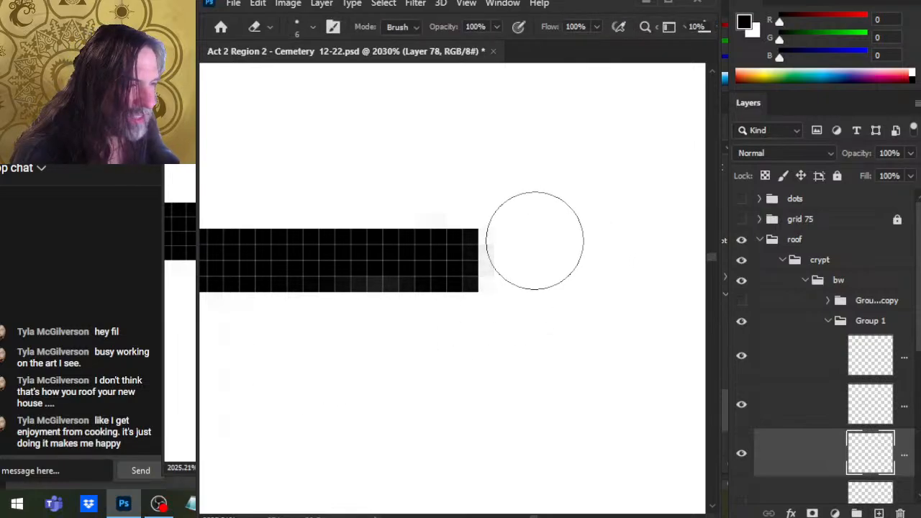
key(z)
drag(547, 359, 428, 372)
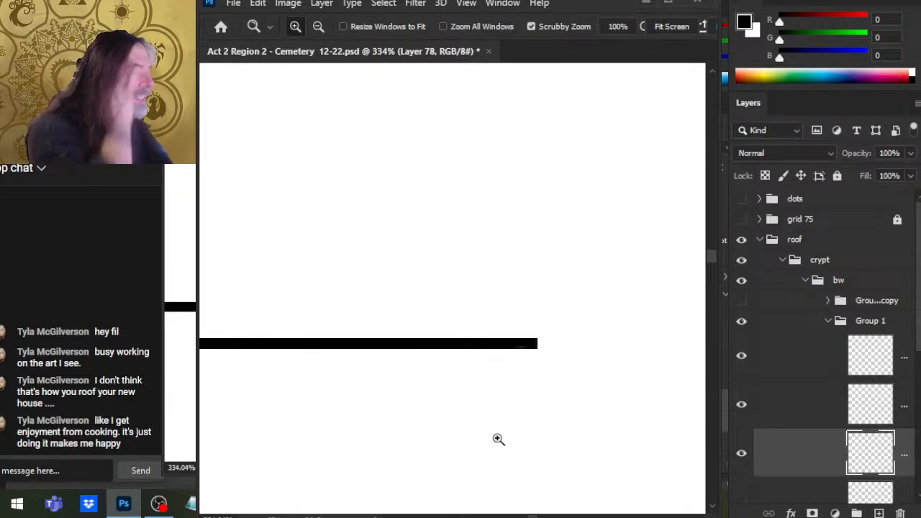
Step: Show the outline layer below the top edge's layer, then hide and select the grey horizontal guide line's layer with the Move tool
scroll(920, 306, down, 3)
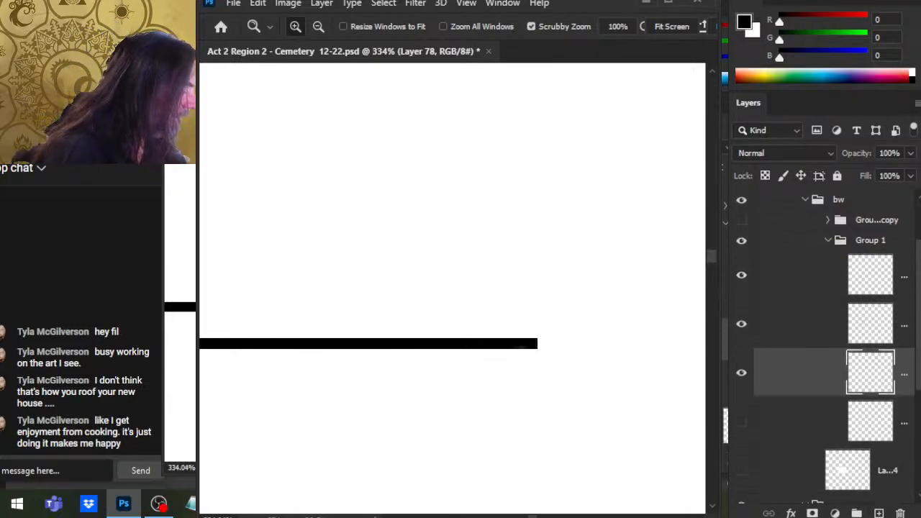
click(741, 426)
drag(516, 411, 566, 243)
click(744, 329)
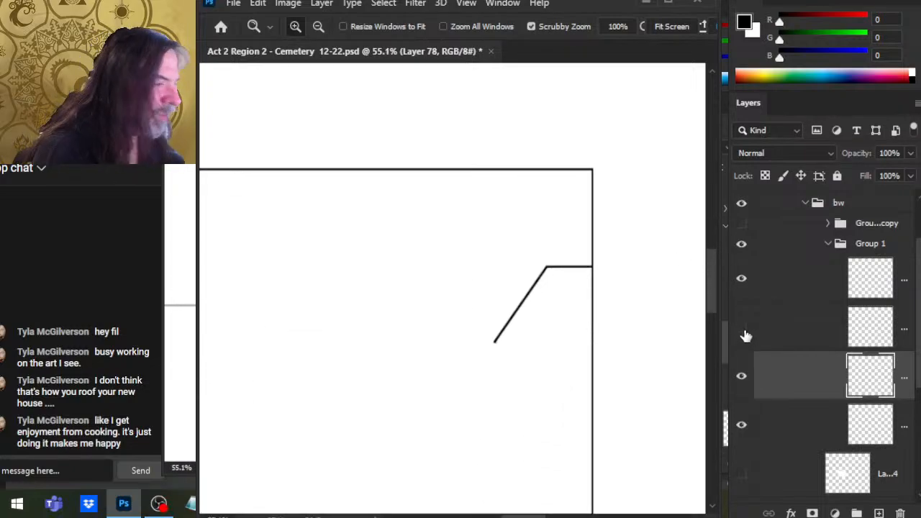
click(743, 340)
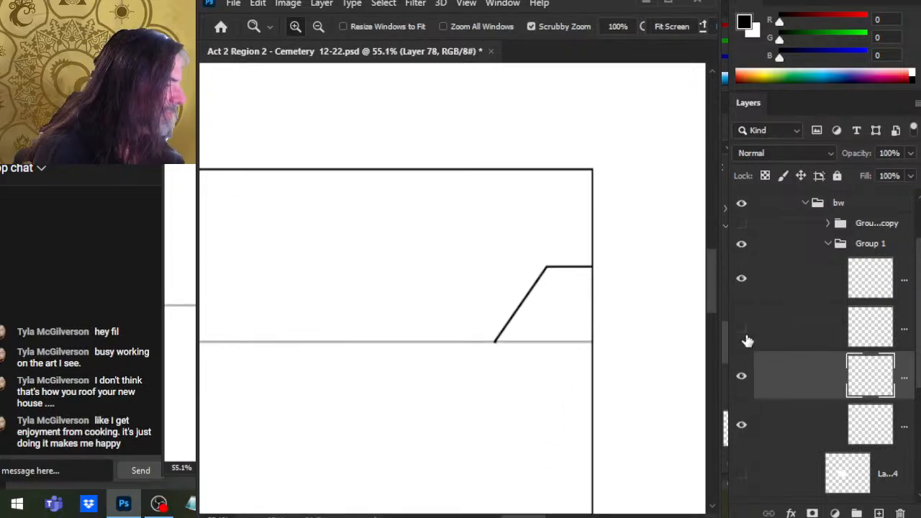
click(761, 325)
key(v)
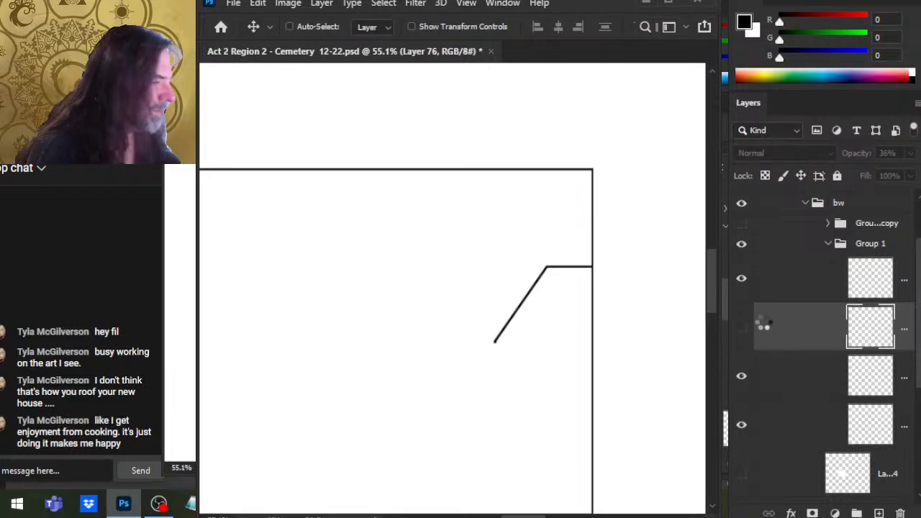
Step: Show the hidden 36% opacity line layer and raise its grey line to the lower end of the diagonal
click(743, 336)
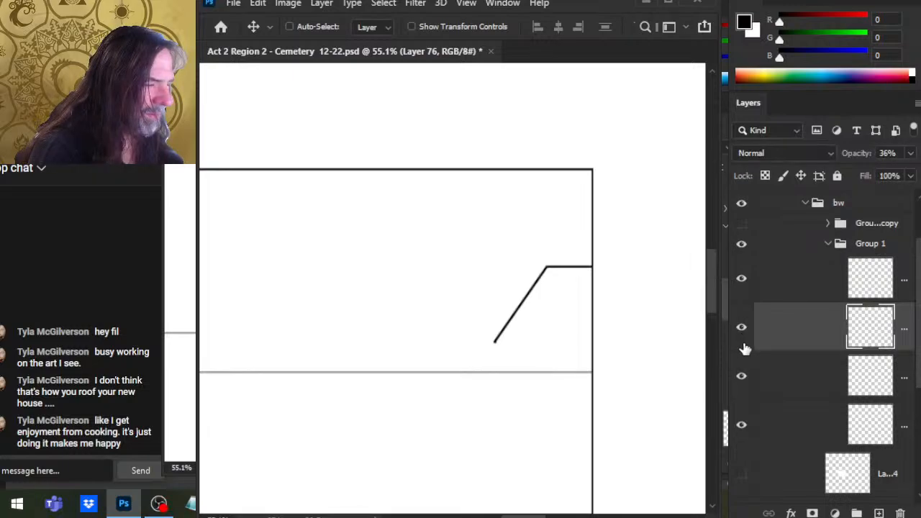
click(744, 347)
click(742, 328)
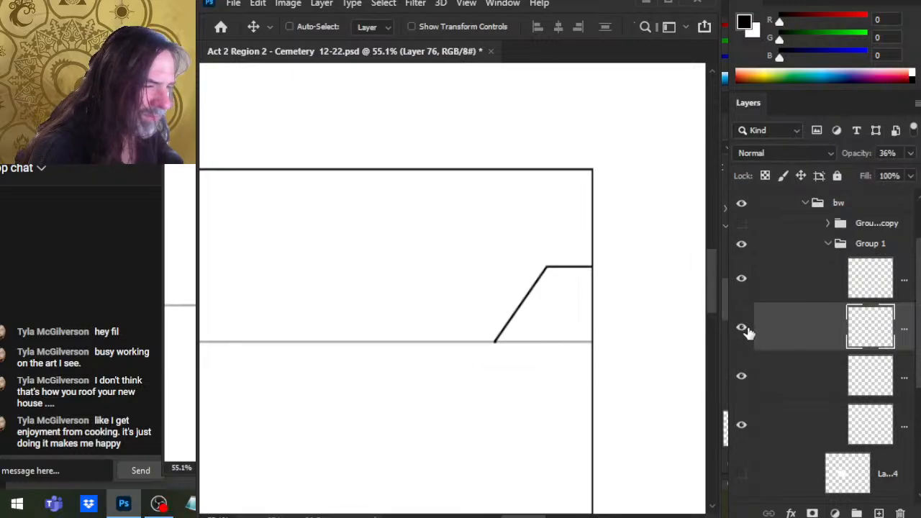
Step: Hide the layer holding the vertical edge line and select Layer 78, which holds the upper horizontal line
click(743, 424)
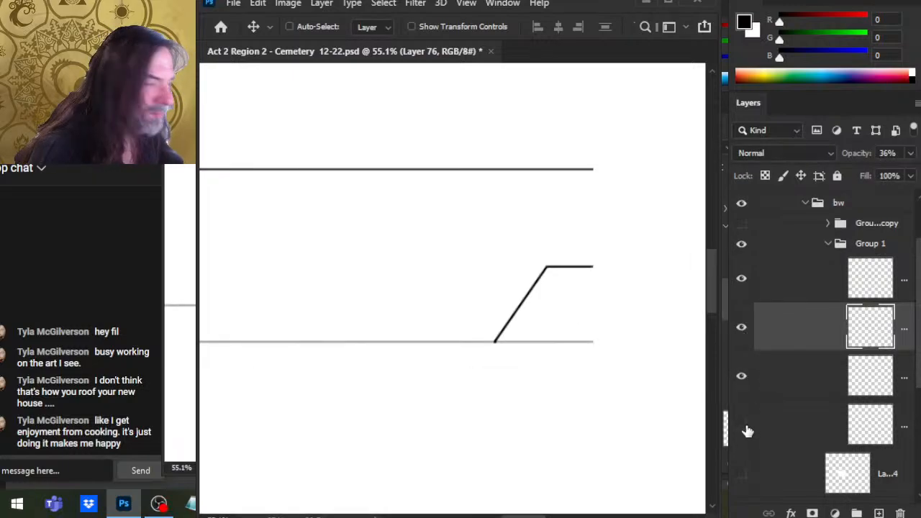
click(744, 389)
click(773, 395)
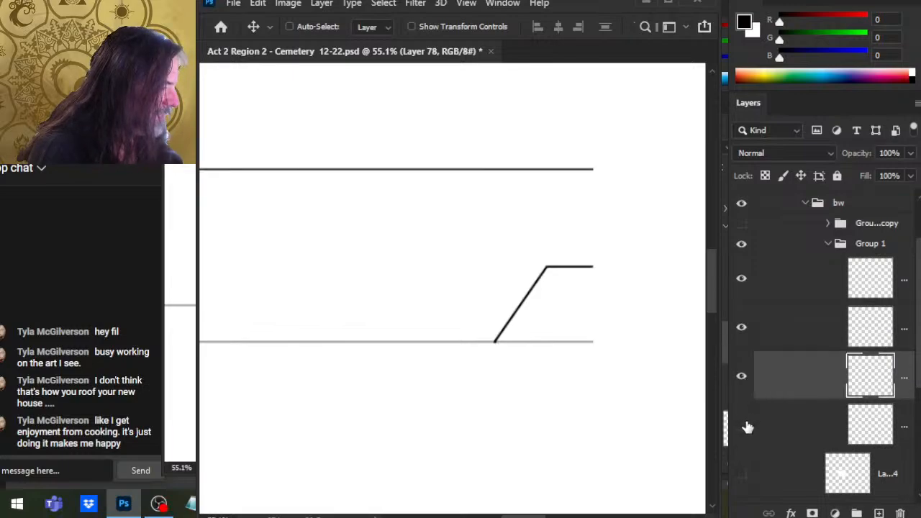
Step: Move the upper horizontal line straight down until it reaches the grey guide line at the diagonal's lower end
key(Down)
key(Down)
key(Down)
key(Down)
key(Down)
key(Down)
key(Down)
key(Down)
key(Down)
key(Down)
key(Down)
key(Down)
key(Down)
key(Down)
key(Down)
key(Down)
key(Down)
key(Down)
key(Down)
key(Down)
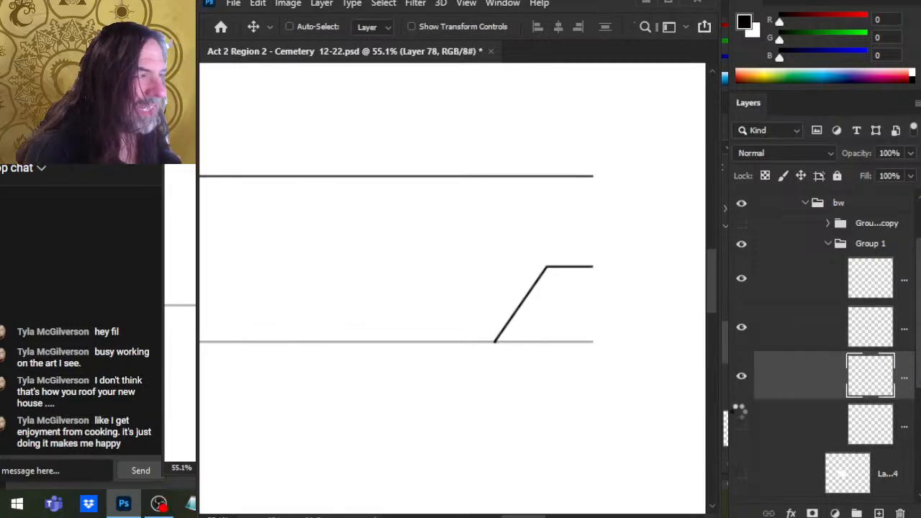
key(Down)
key(Down)
key(Down)
key(Down)
key(Down)
key(Down)
key(Down)
key(Down)
key(Down)
key(Down)
key(Down)
key(Down)
key(Down)
key(Down)
key(Down)
key(Down)
key(Down)
key(Down)
key(Down)
key(Down)
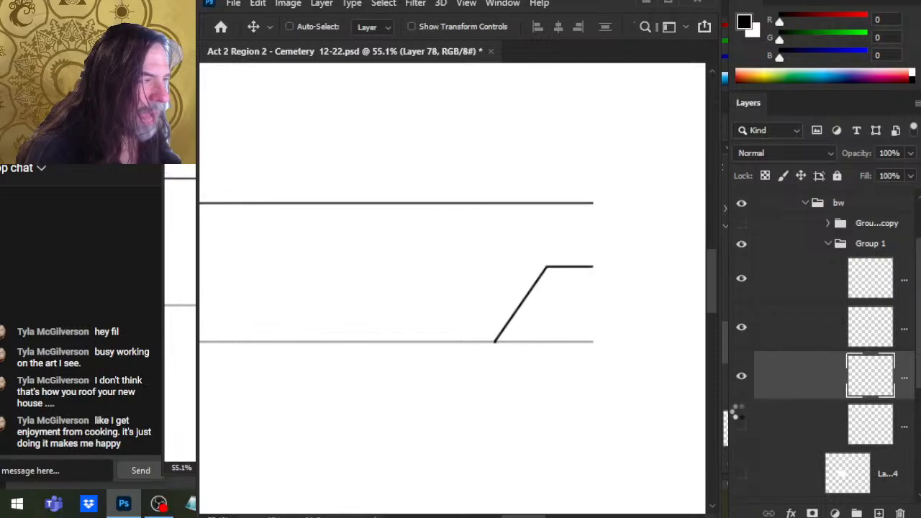
key(Down)
key(Down)
key(Down)
key(Down)
key(Down)
key(Down)
key(Down)
key(Down)
key(Down)
key(Down)
key(Down)
key(Down)
key(Down)
key(Down)
key(Down)
key(Down)
key(Down)
key(Down)
key(Down)
key(Down)
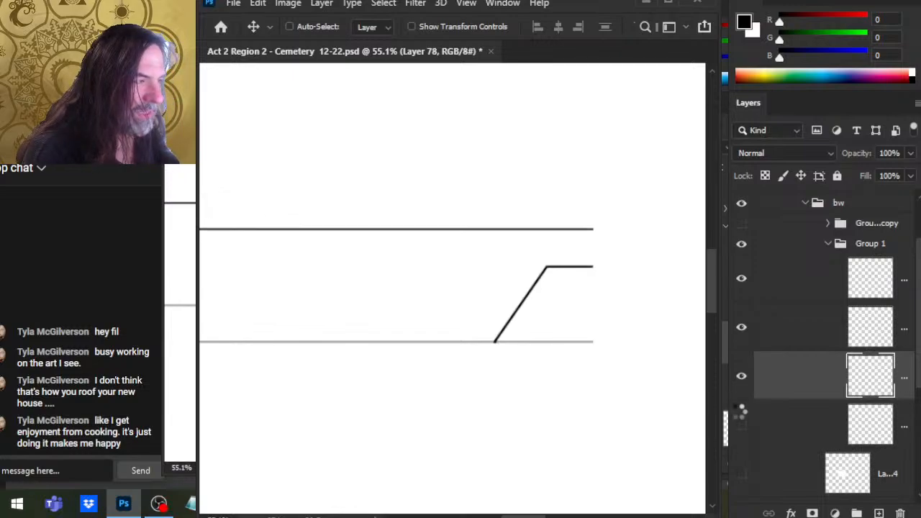
key(Down)
key(Down)
key(Down)
key(Down)
key(Down)
key(Down)
key(Down)
key(Down)
key(Down)
key(Down)
key(Down)
key(Down)
key(Down)
key(Down)
key(Down)
key(Down)
key(Down)
key(Down)
key(Down)
key(Down)
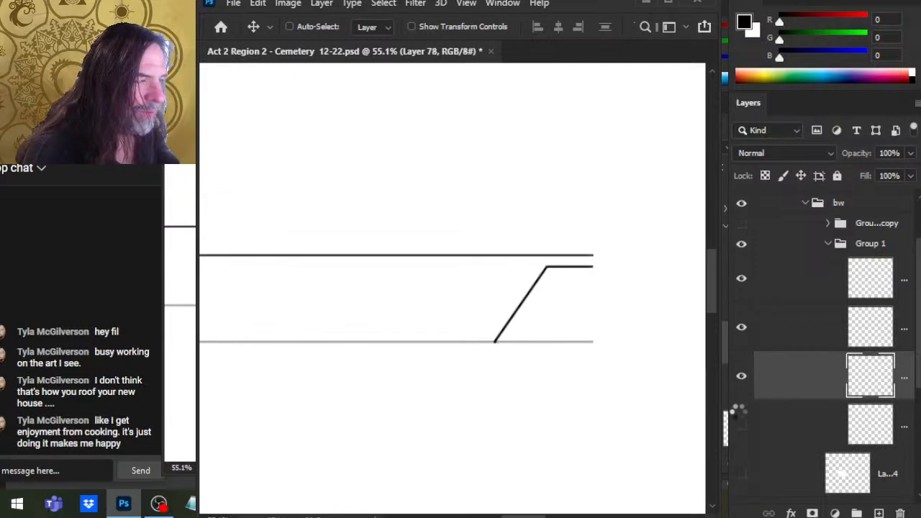
key(Down)
key(Down)
key(Down)
key(Down)
key(Down)
key(Down)
key(Down)
key(Down)
key(Down)
key(Down)
key(Down)
key(Down)
key(Down)
key(Down)
key(Down)
key(Down)
key(Down)
key(Down)
key(Down)
key(Down)
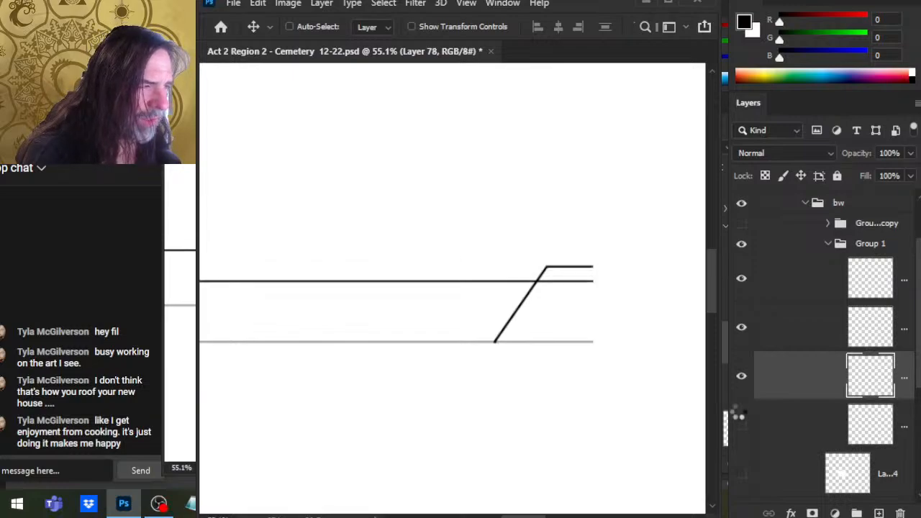
key(Down)
key(Down)
key(Down)
key(Down)
key(Down)
key(Down)
key(Down)
key(Down)
key(Down)
key(Down)
key(Down)
key(Down)
key(Down)
key(Down)
key(Down)
key(Down)
key(Down)
key(Down)
key(Down)
key(Down)
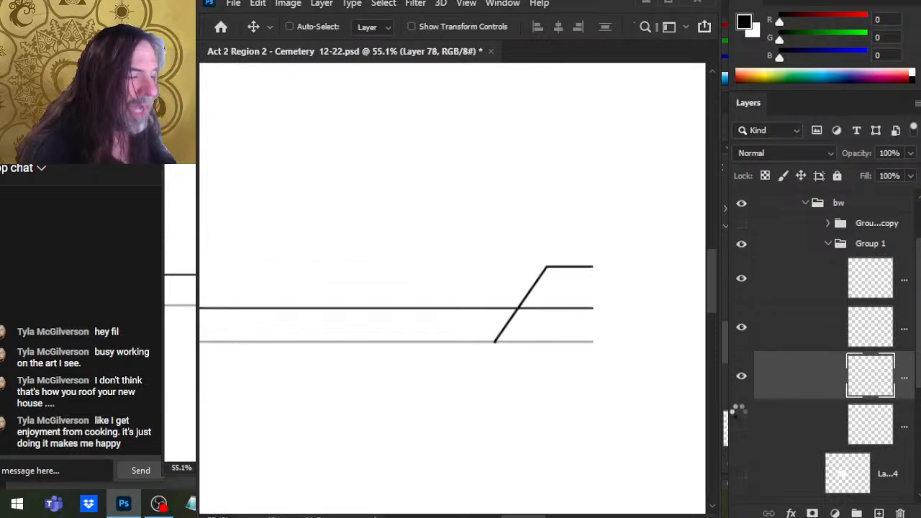
key(Down)
key(Down)
key(Down)
key(Down)
key(Down)
key(Down)
key(Down)
key(Down)
key(Down)
key(Down)
key(Down)
key(Down)
key(Down)
key(Down)
key(Down)
key(Down)
key(Down)
key(Down)
key(Down)
key(Down)
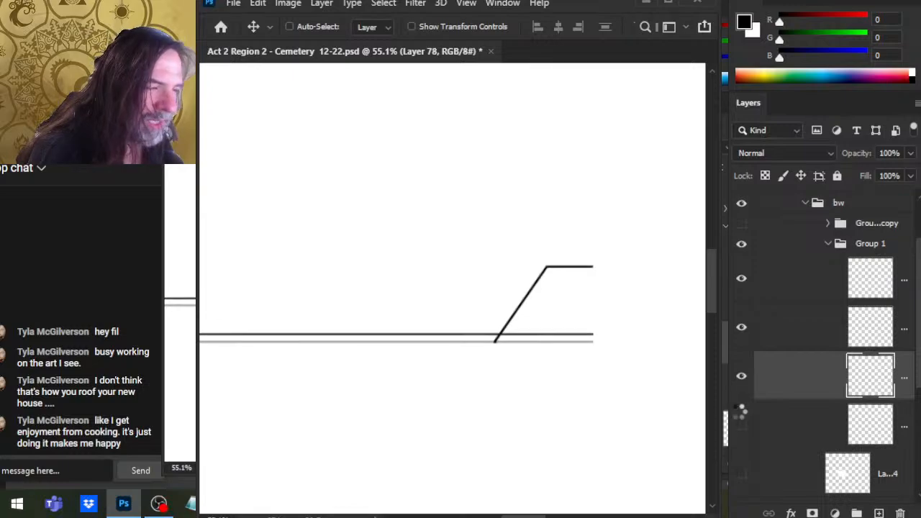
key(Down)
key(Down)
key(Down)
key(Down)
key(Down)
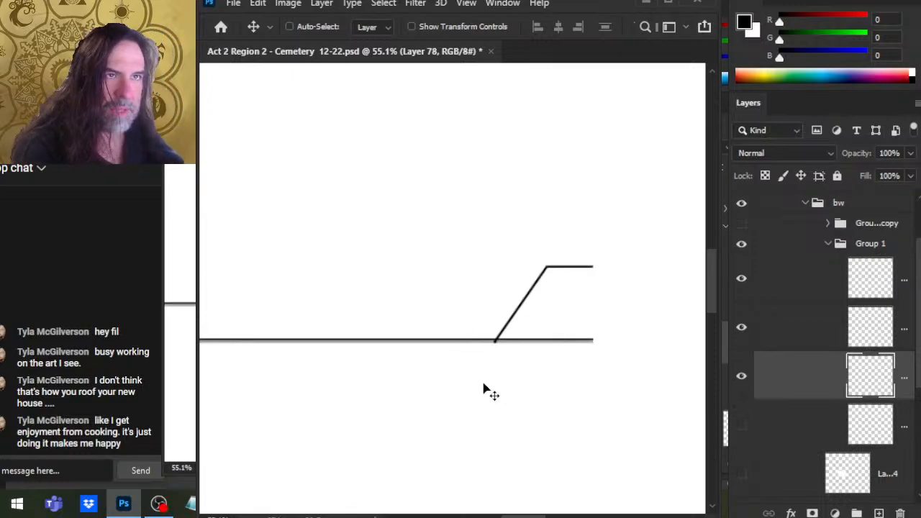
Step: Fine-tune the black horizontal line's height by single pixels against the grey guide line where the diagonal ends
key(z)
drag(560, 339, 563, 320)
key(v)
key(Down)
key(Down)
key(Down)
key(Down)
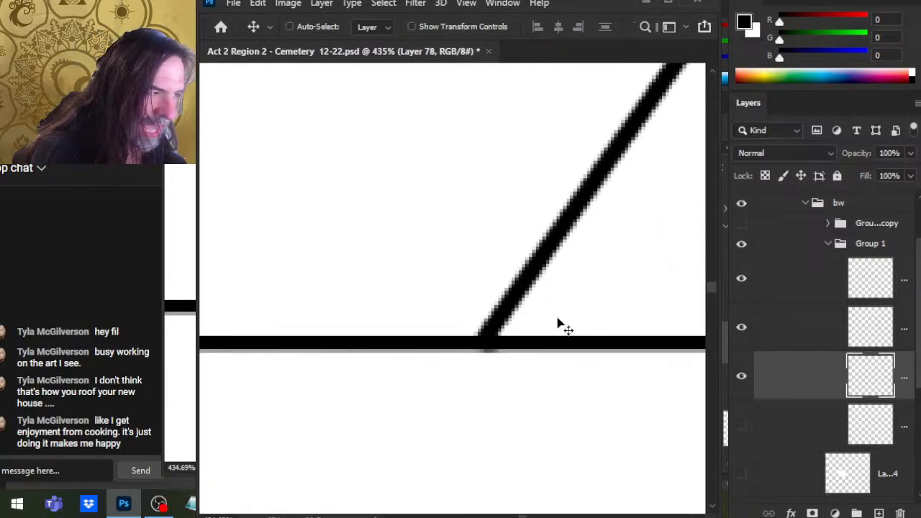
key(Up)
key(Down)
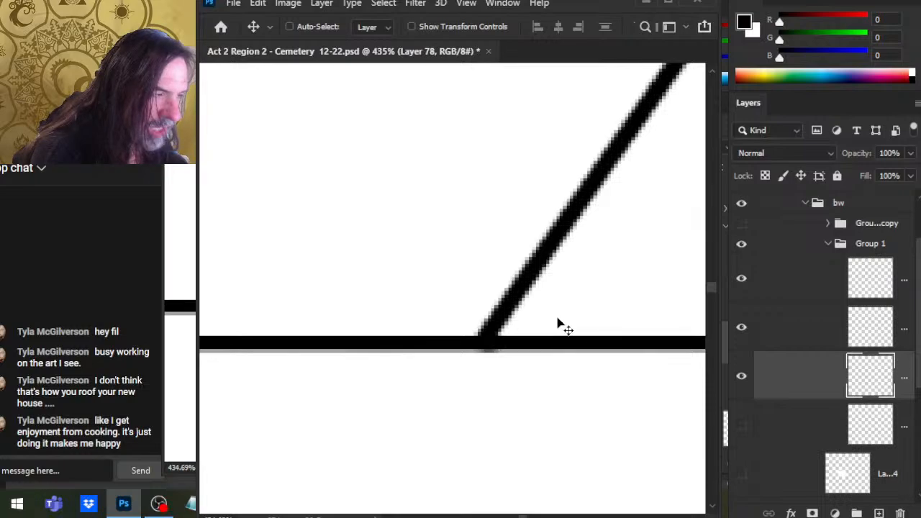
Step: Select Layer 77, which holds the diagonal, and erase its stub protruding below the horizontal line
click(740, 330)
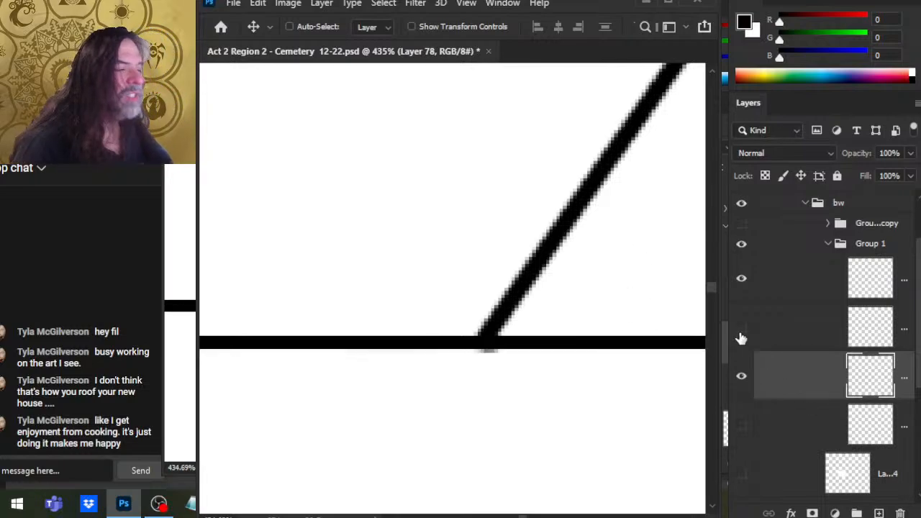
click(741, 330)
click(741, 281)
click(742, 283)
click(784, 288)
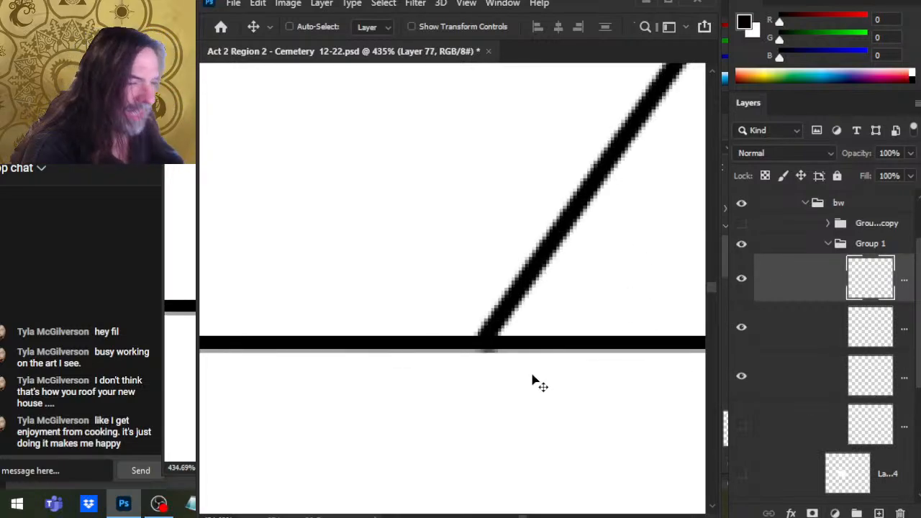
key(e)
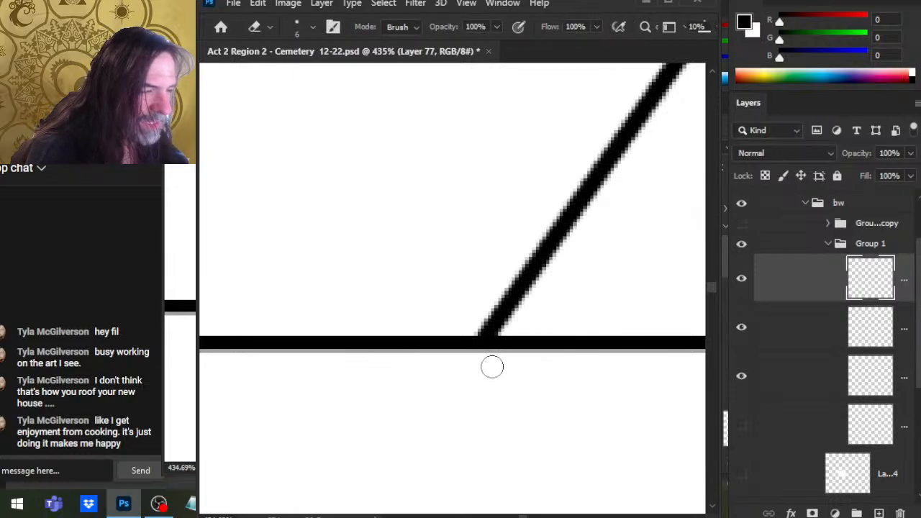
Step: Identify the 36% opacity guide line layer, Layer 76, by toggling layer visibility and delete it
key(z)
drag(609, 427, 510, 429)
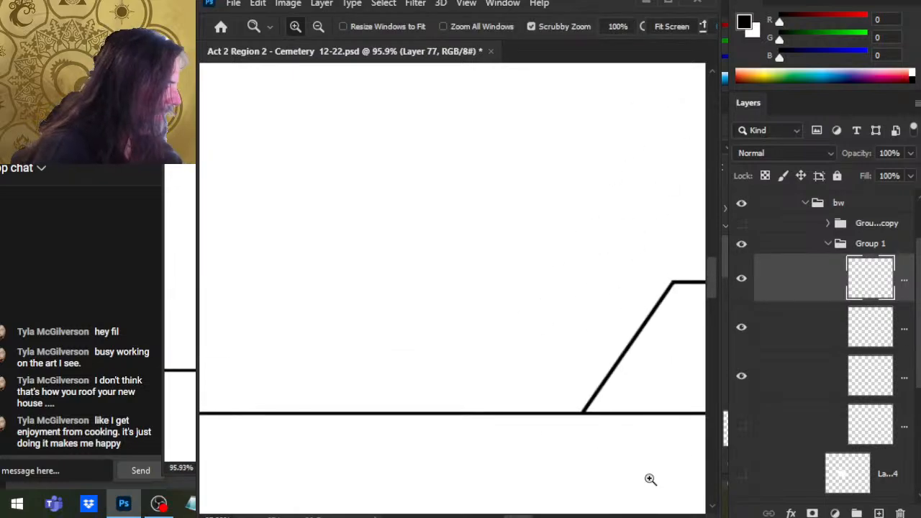
drag(650, 480, 516, 362)
click(743, 330)
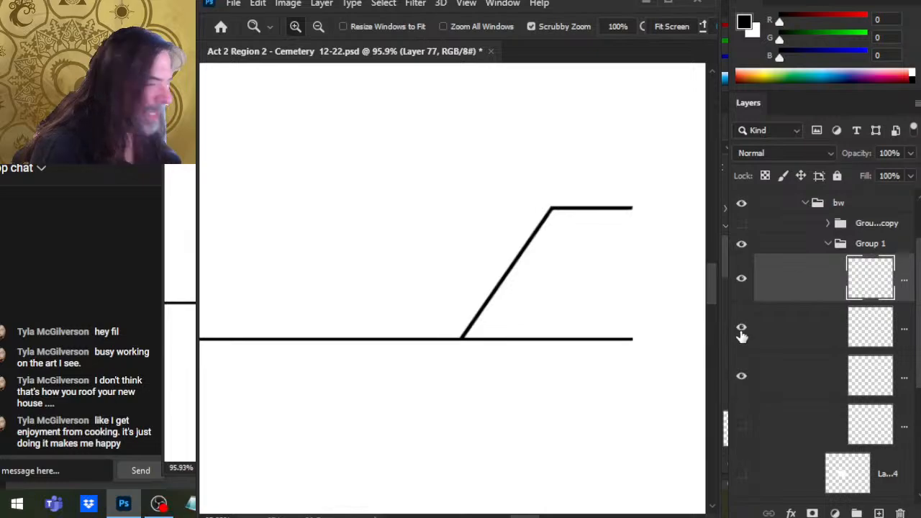
click(742, 335)
click(743, 292)
click(744, 291)
click(746, 343)
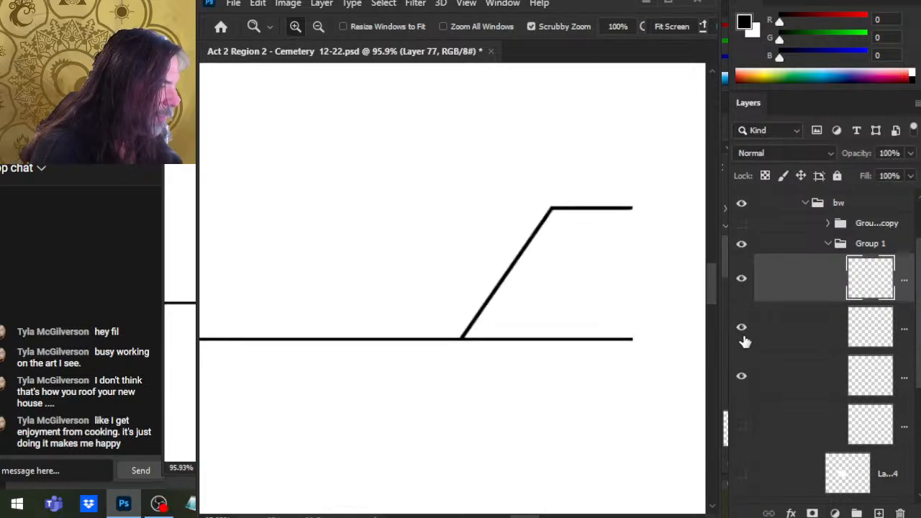
click(745, 342)
click(781, 348)
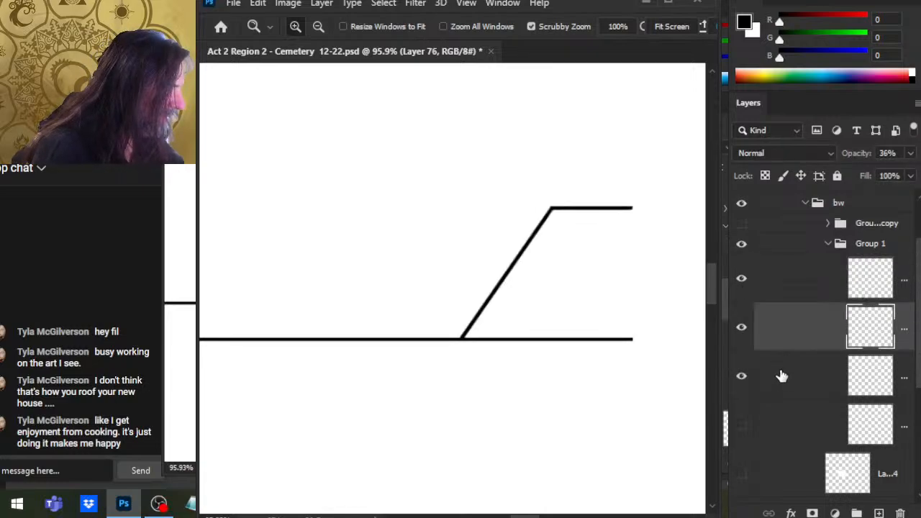
key(ctrl+e)
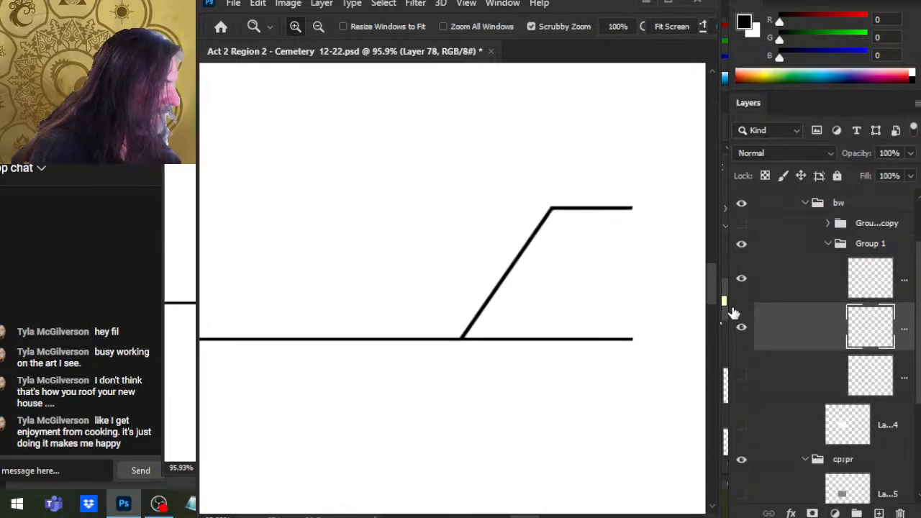
Step: Show the hidden vertical edge line layer and check the line layers in Group 1 by toggling their visibility
click(742, 378)
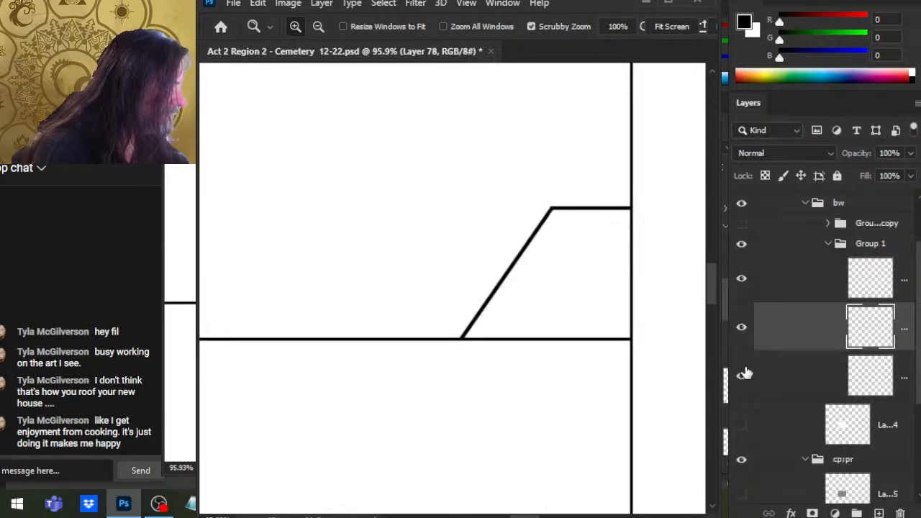
click(744, 378)
click(744, 379)
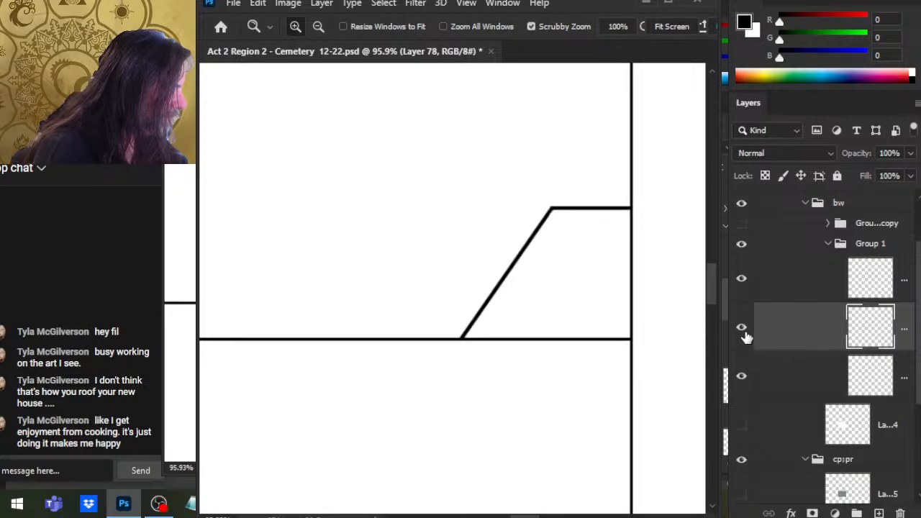
click(742, 328)
click(742, 329)
click(747, 292)
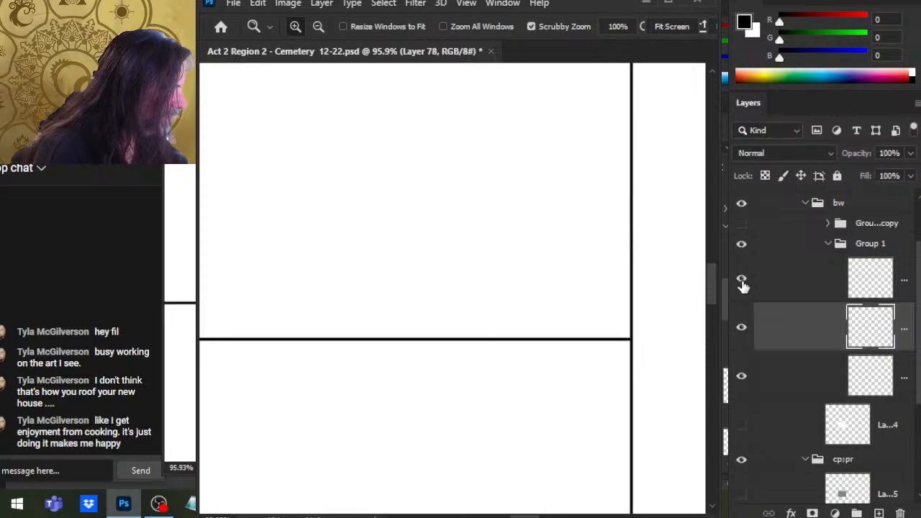
click(743, 281)
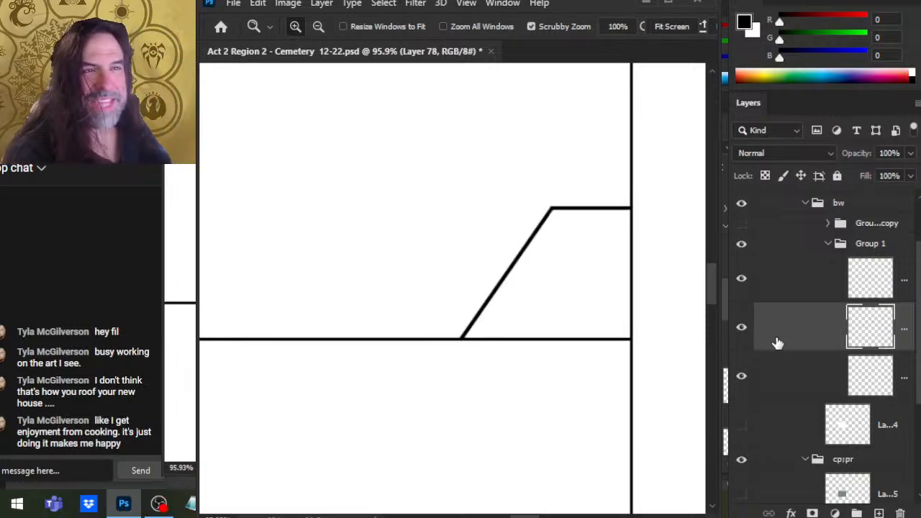
Step: Collapse and duplicate Group 1, then flip the copy vertically to mirror the angled outline below the horizontal line
click(829, 245)
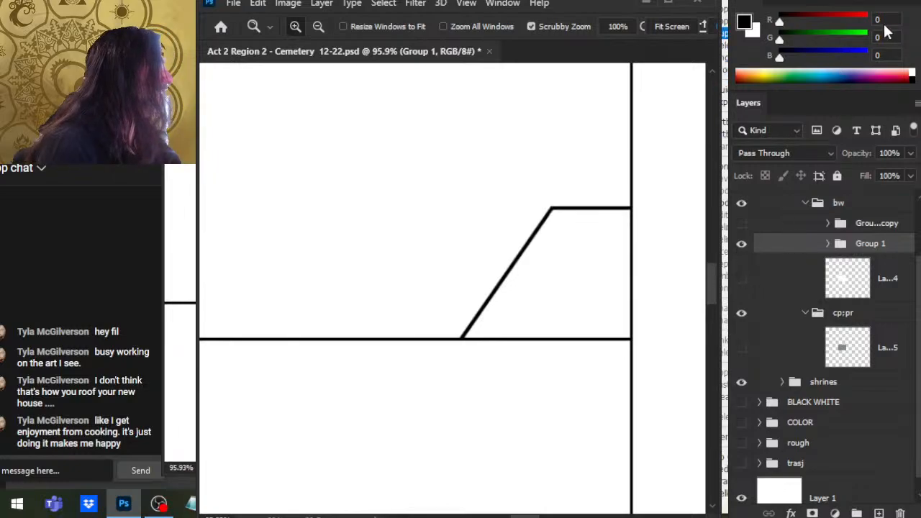
key(ctrl+j)
key(l)
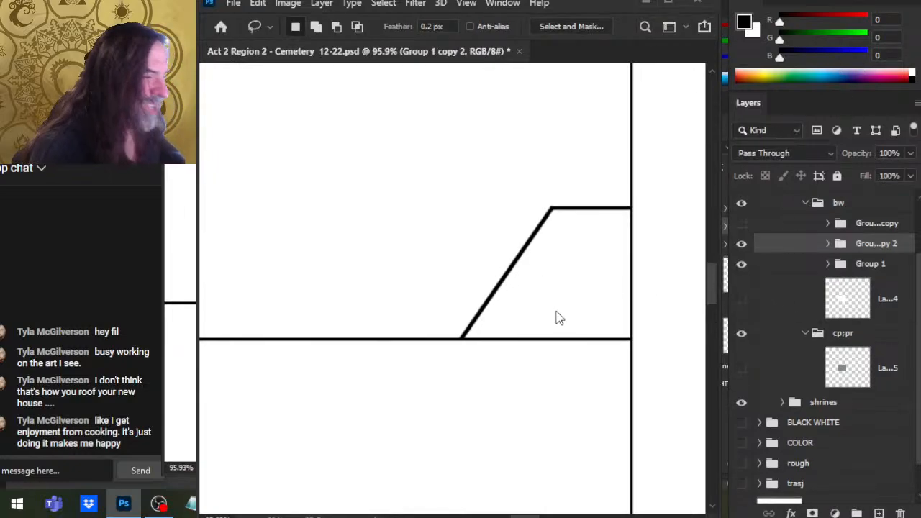
key(ctrl+t)
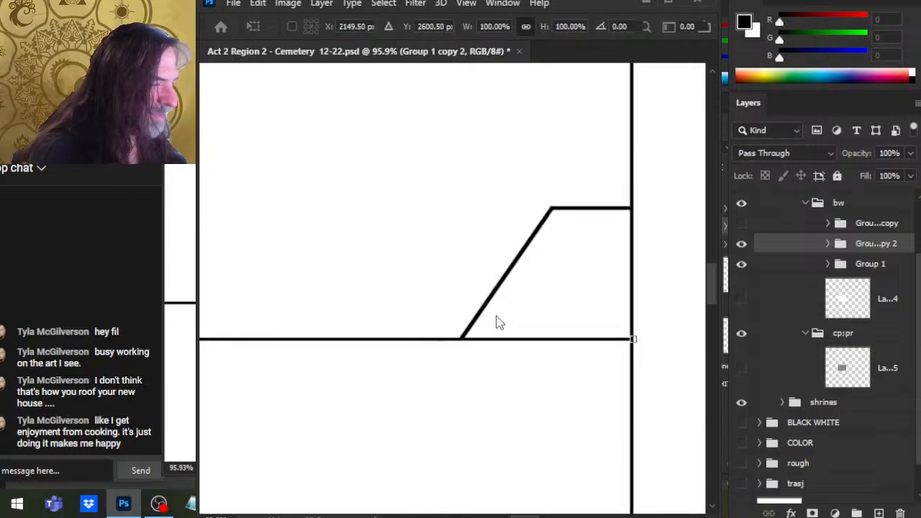
click(558, 300)
key(Return)
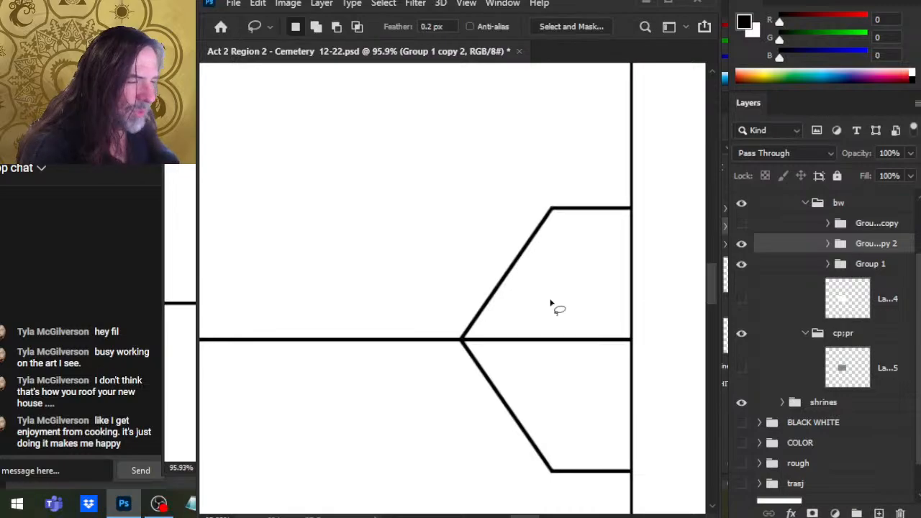
Step: Nudge the flipped group copy up one pixel so its middle line coincides with the original's
key(z)
drag(473, 349, 591, 350)
click(591, 350)
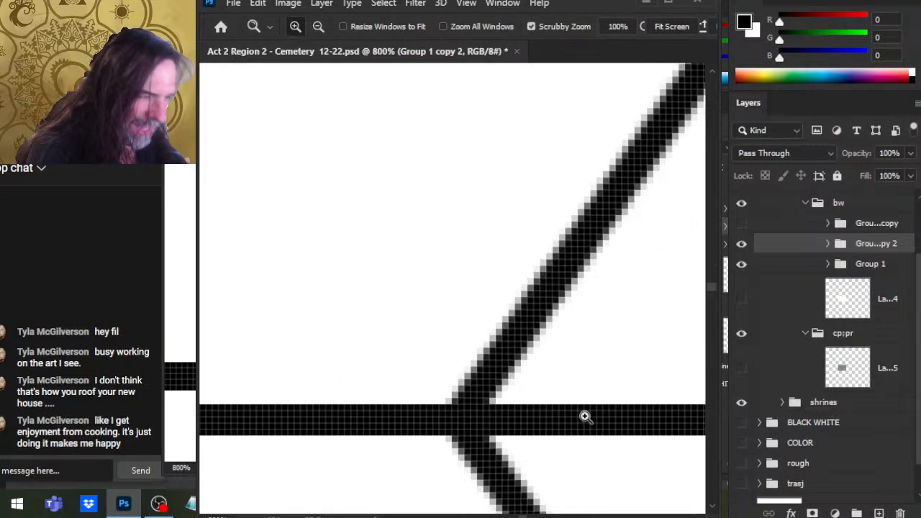
mouse_move(456, 437)
mouse_down()
mouse_move(521, 425)
mouse_move(461, 428)
mouse_up()
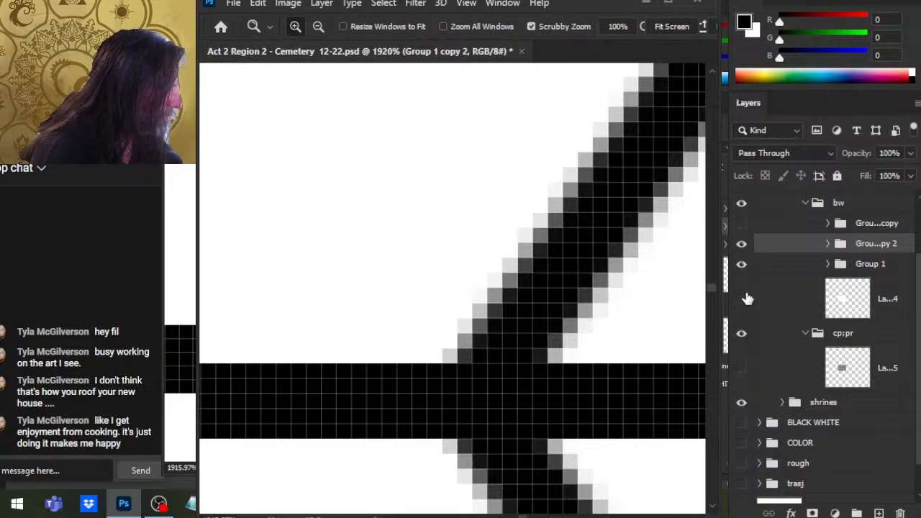
key(v)
key(Up)
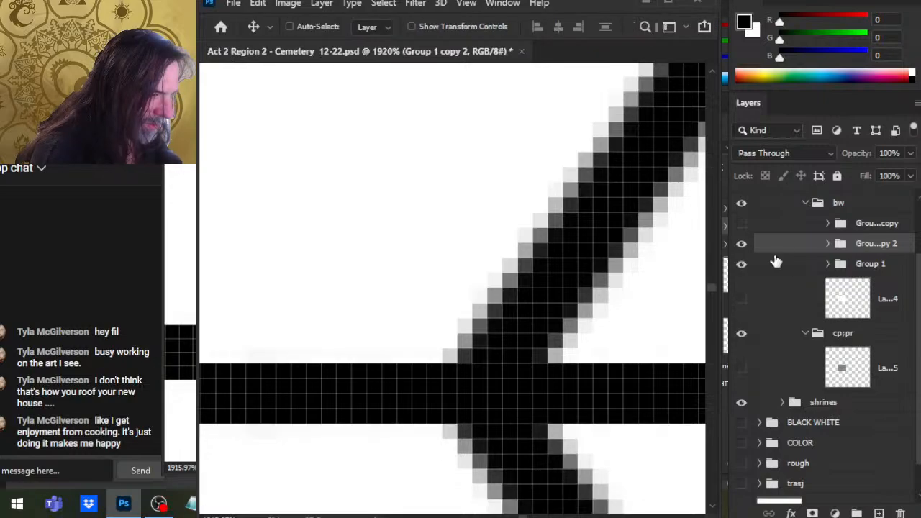
Step: Compare the outer horizontal edge lines of Group 1 and its flipped copy by toggling the groups' visibility
key(z)
drag(569, 460, 668, 295)
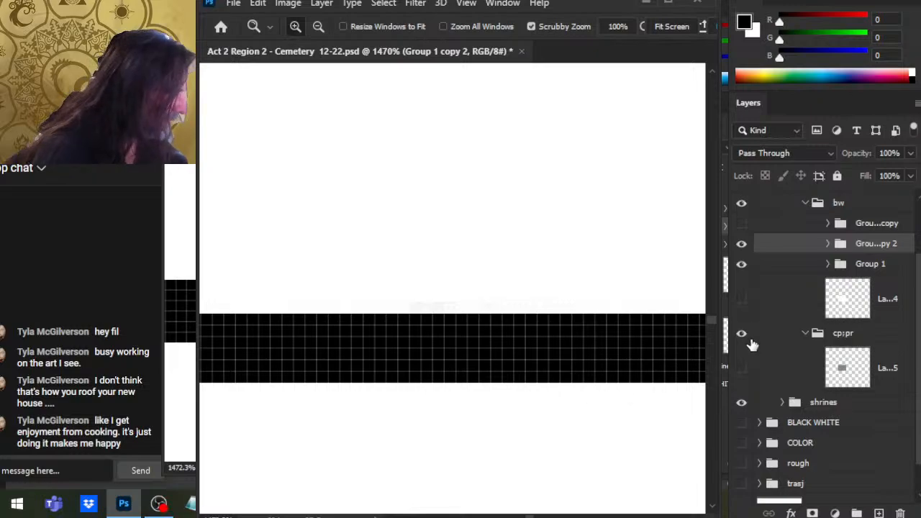
click(828, 264)
click(827, 264)
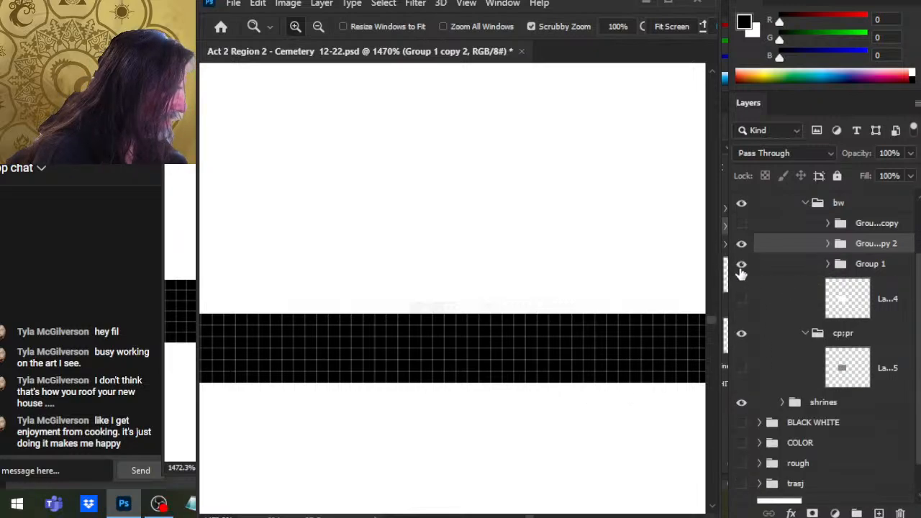
click(742, 266)
click(744, 271)
click(747, 272)
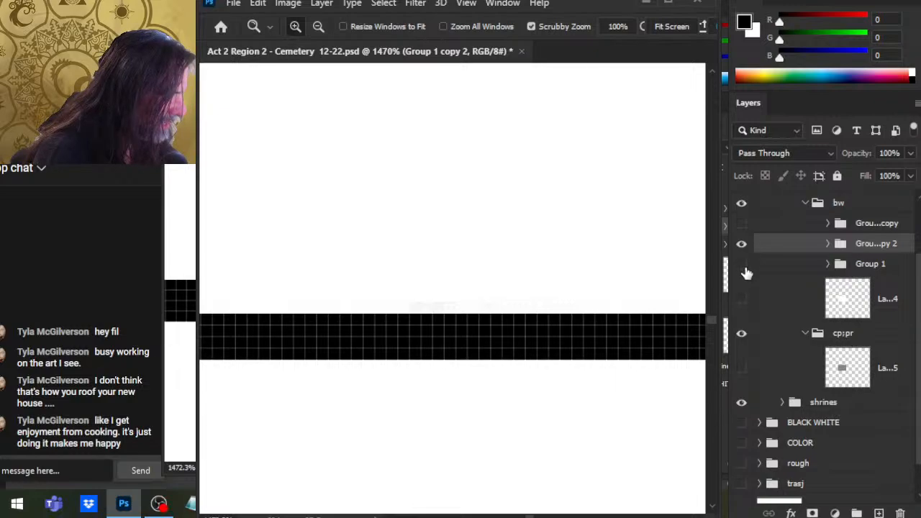
click(745, 273)
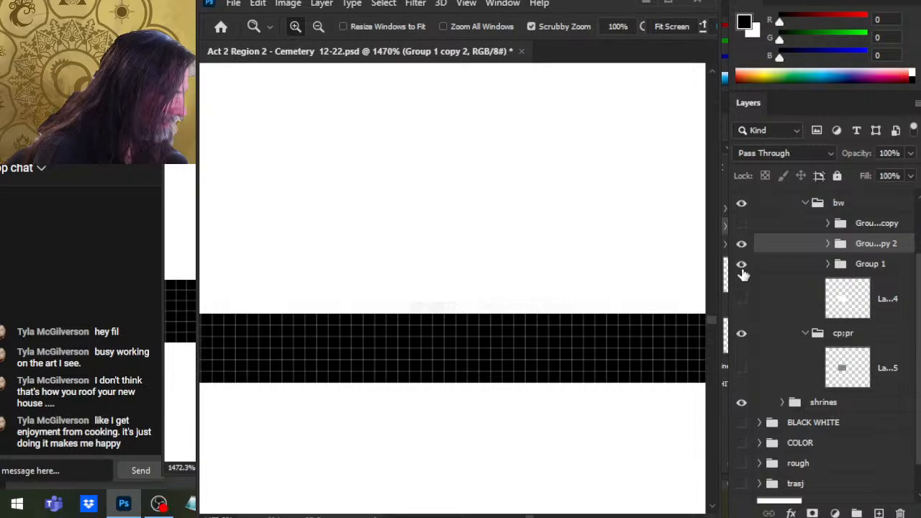
click(742, 265)
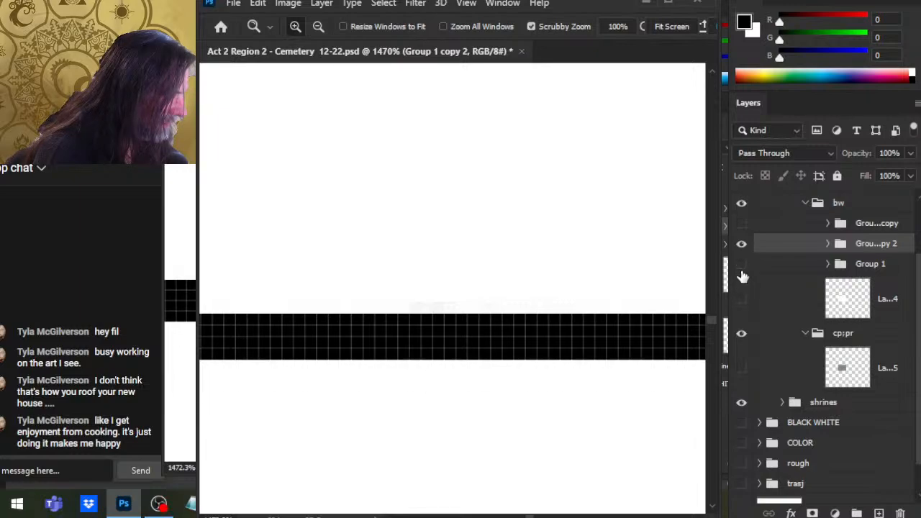
click(743, 268)
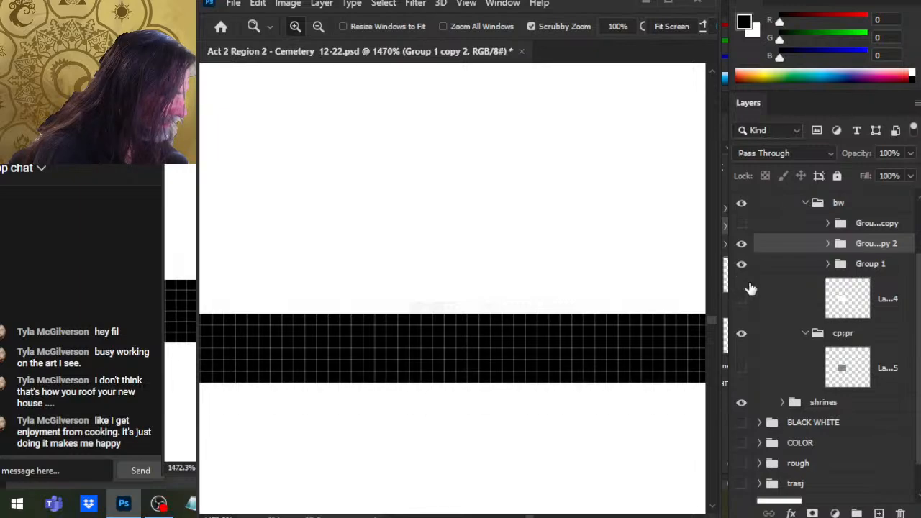
click(743, 259)
click(747, 259)
Step: Move the flipped group copy down one pixel while checking the outer horizontal edge up close
drag(625, 360, 632, 365)
key(v)
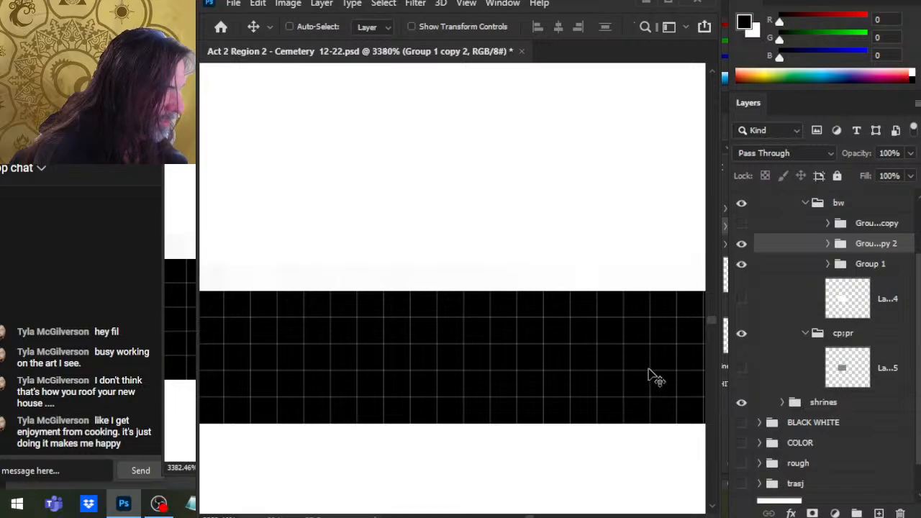
drag(641, 360, 499, 358)
Step: Save Act 2 Region 2 - Cemetery 12-22.psd and close it
drag(576, 124, 582, 451)
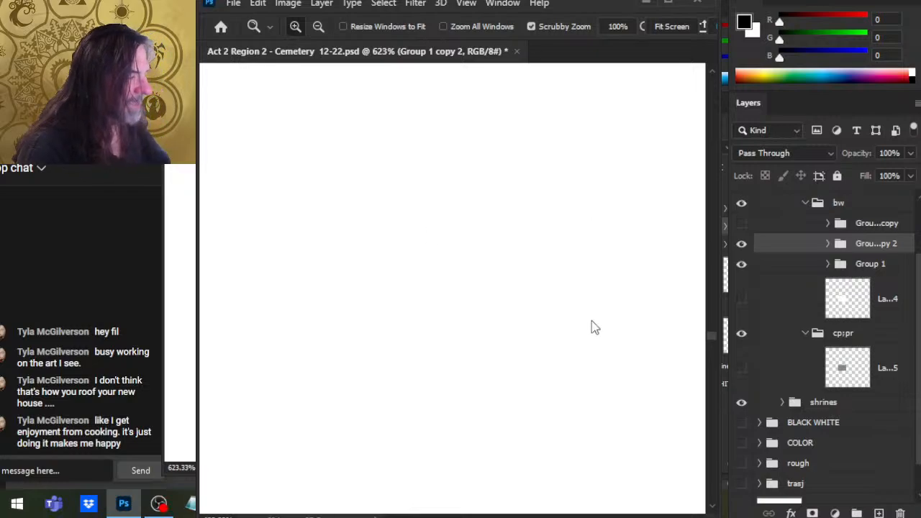
key(ctrl+s)
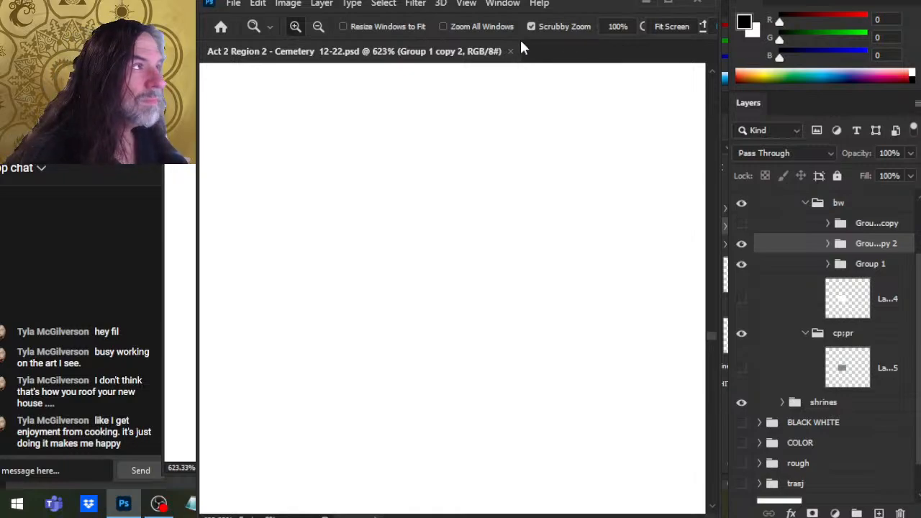
click(511, 51)
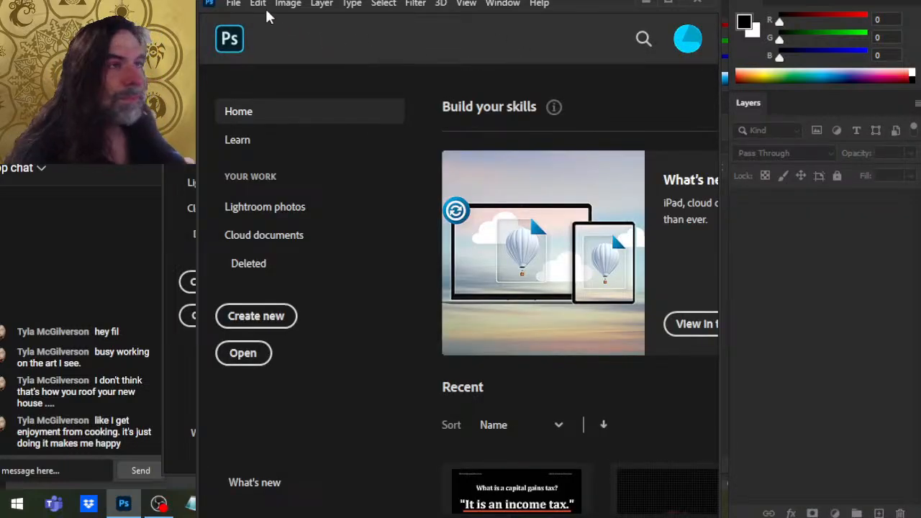
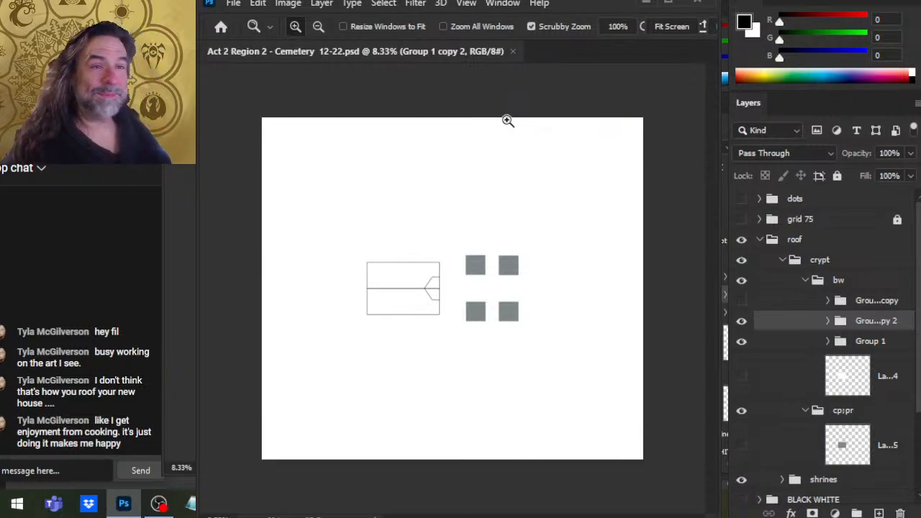
Step: Check the flipped group copy's visibility and raise it one pixel so both middle lines overlap at the diagonals' junction
click(743, 321)
click(742, 321)
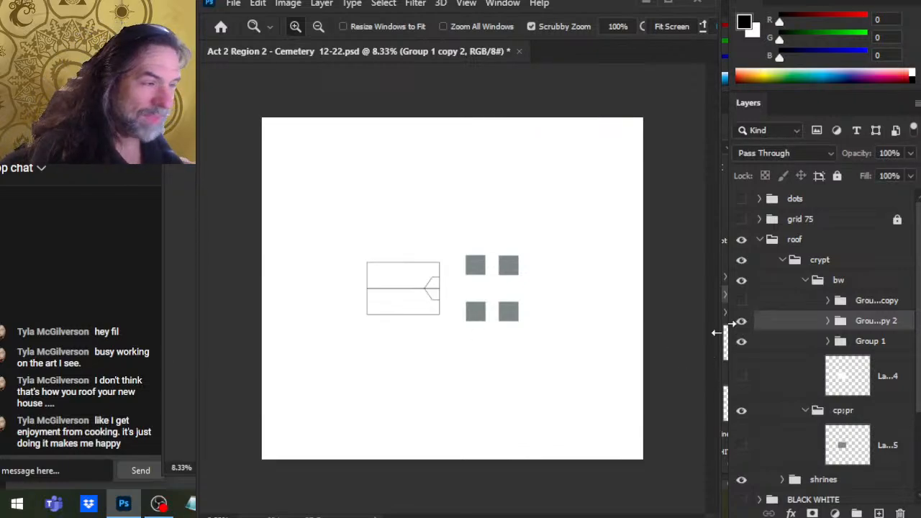
drag(424, 281, 565, 341)
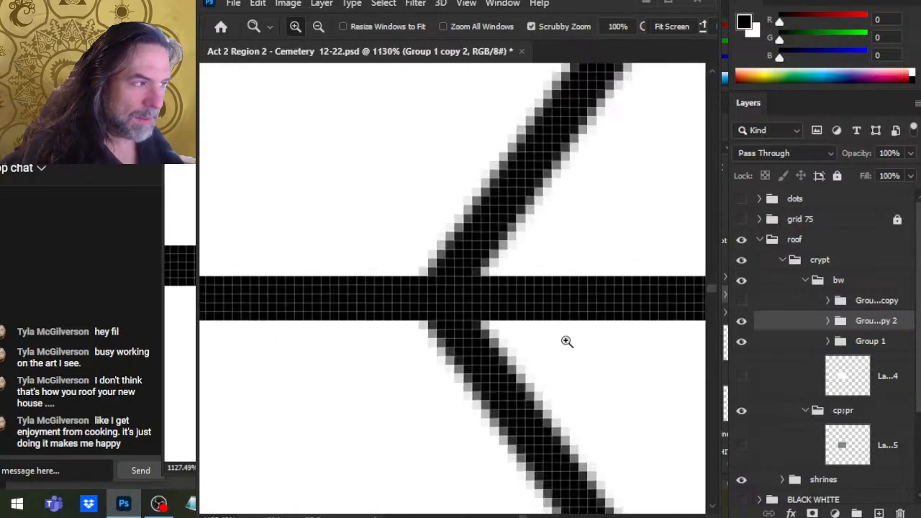
key(v)
key(Up)
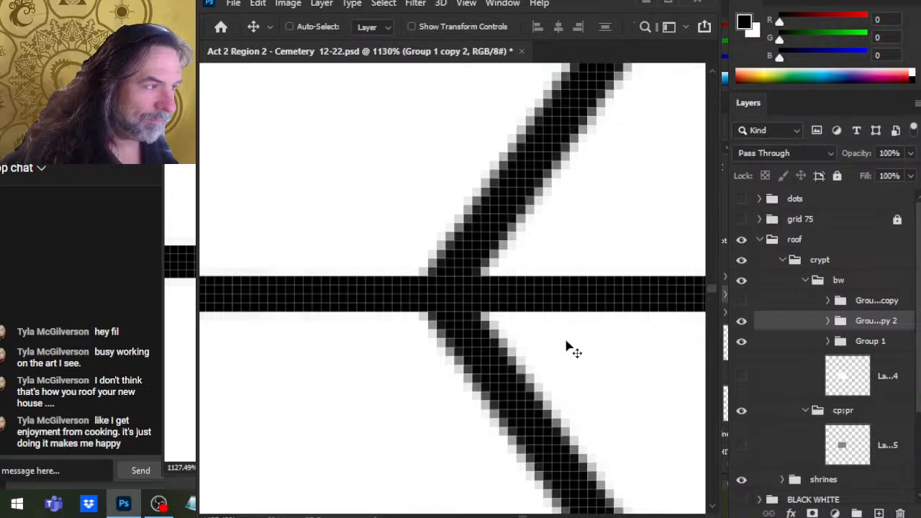
key(z)
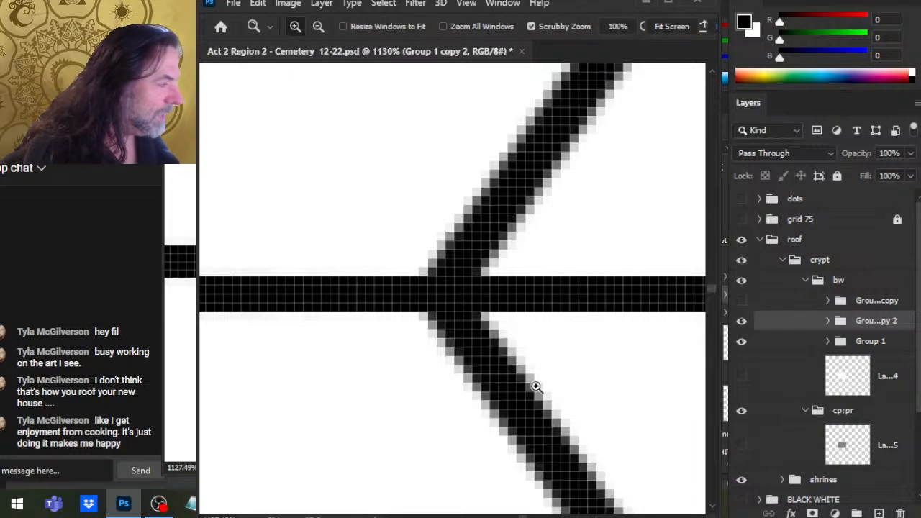
drag(535, 384, 411, 410)
scroll(514, 284, down, 6)
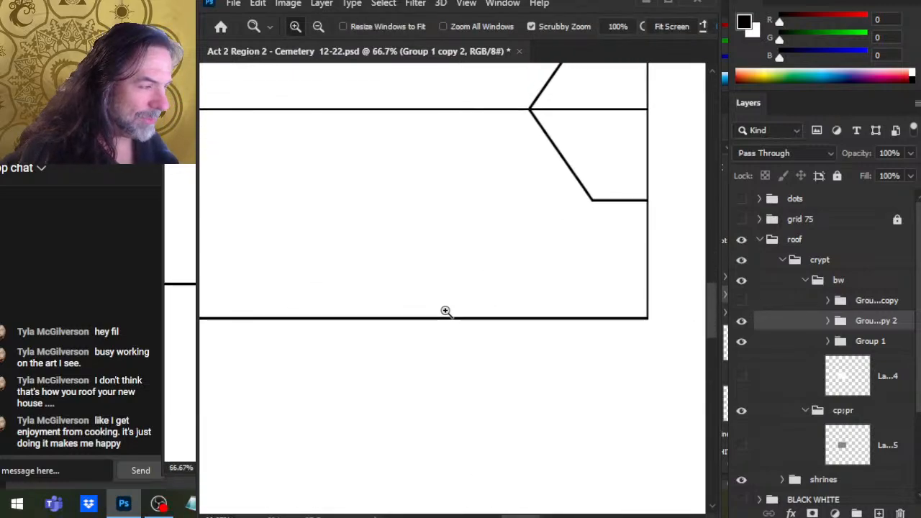
Step: Check the crypt roof's lower outer edge line up close and save the document
drag(444, 308, 578, 392)
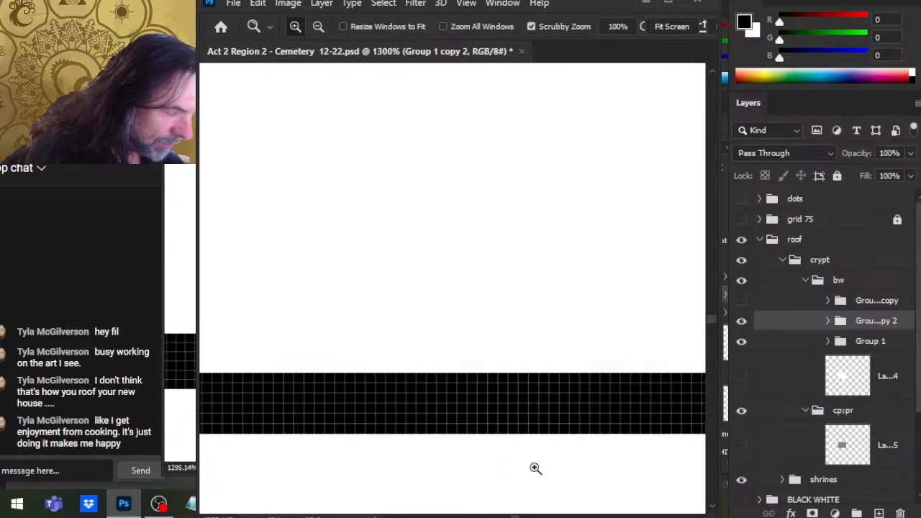
key(ctrl+s)
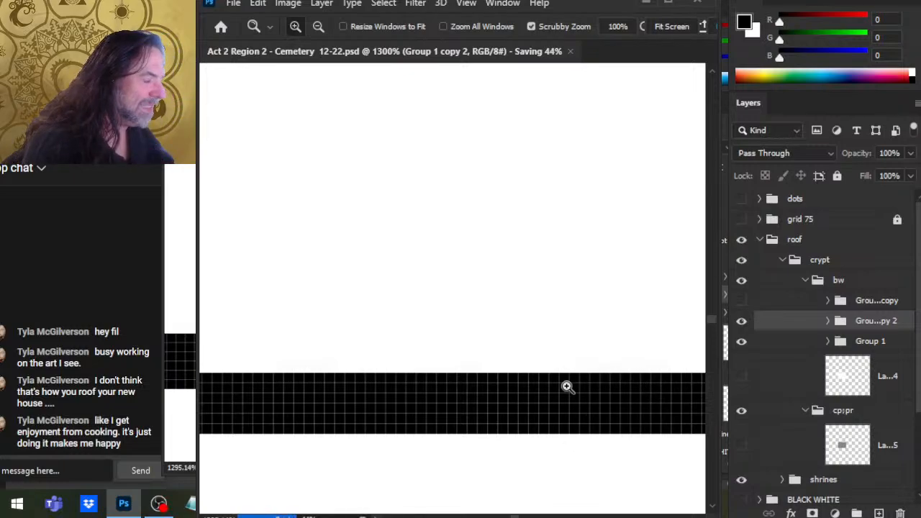
drag(624, 376, 462, 371)
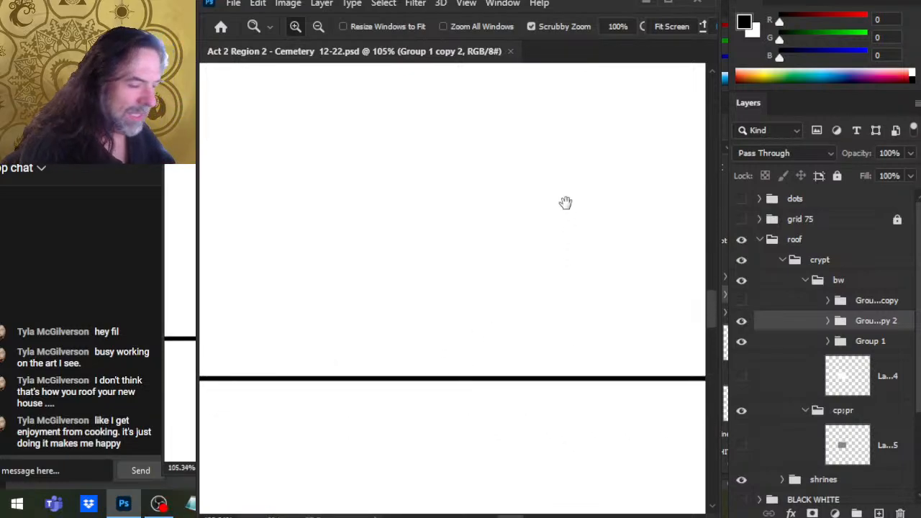
Step: Examine the upper outer edge and the middle line up close, and nudge Group 1 copy 2 down one pixel
drag(566, 202, 551, 496)
drag(566, 189, 541, 498)
drag(510, 320, 607, 339)
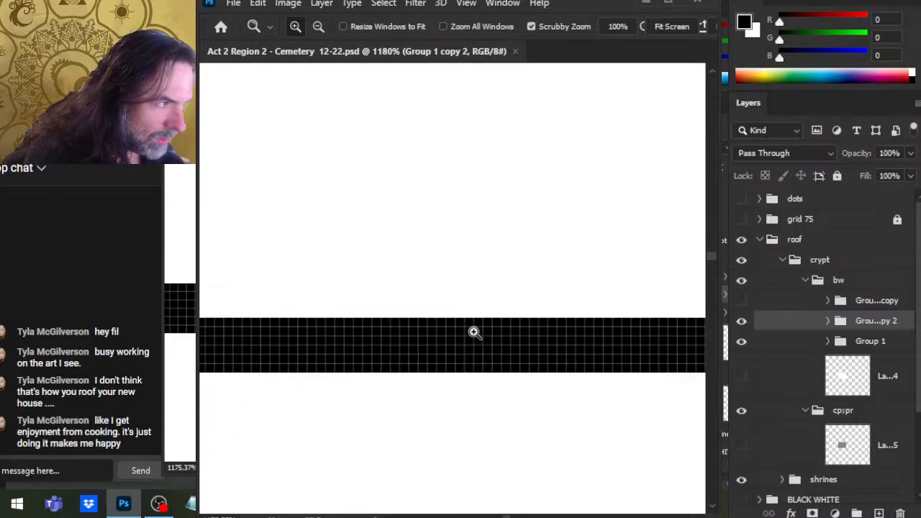
drag(574, 401, 570, 117)
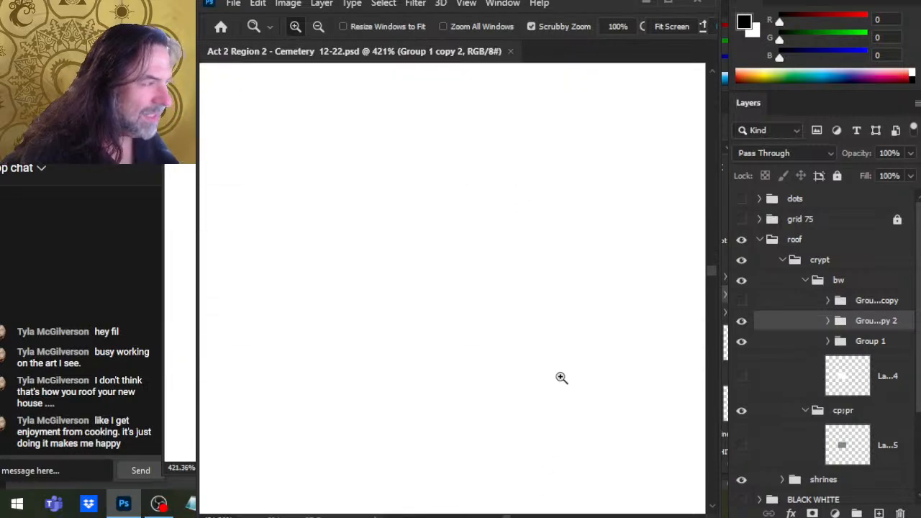
drag(559, 376, 461, 366)
drag(560, 419, 491, 245)
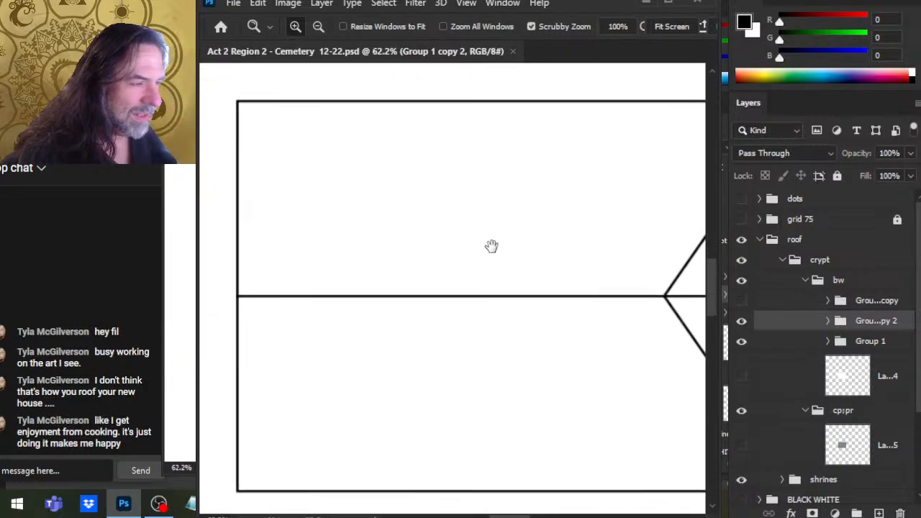
drag(413, 315, 564, 382)
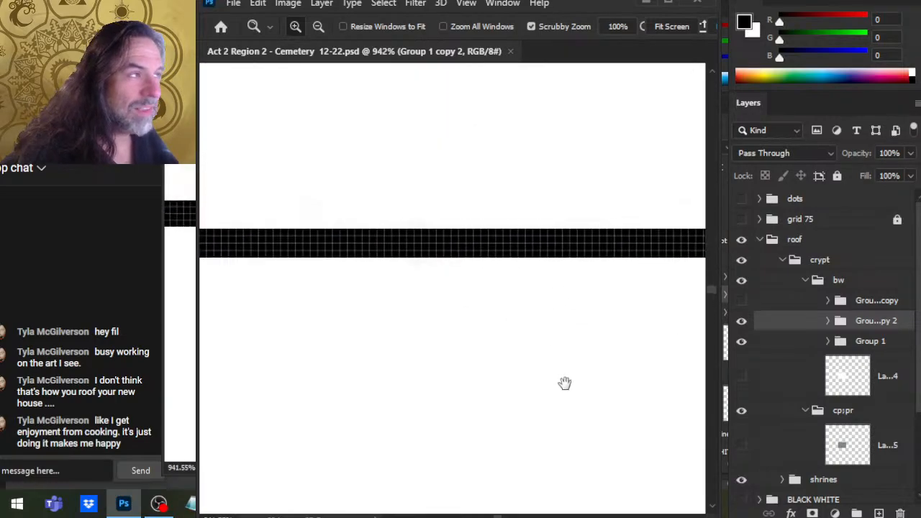
drag(488, 223, 571, 288)
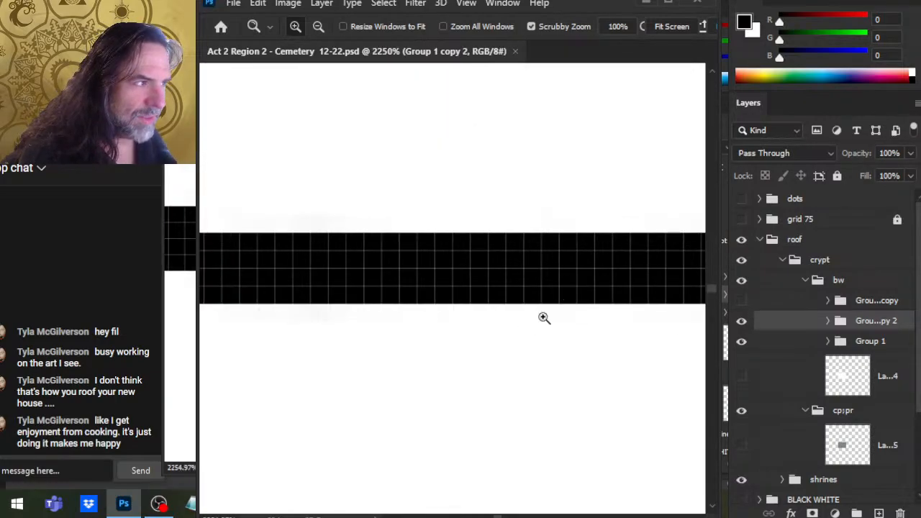
key(v)
key(Down)
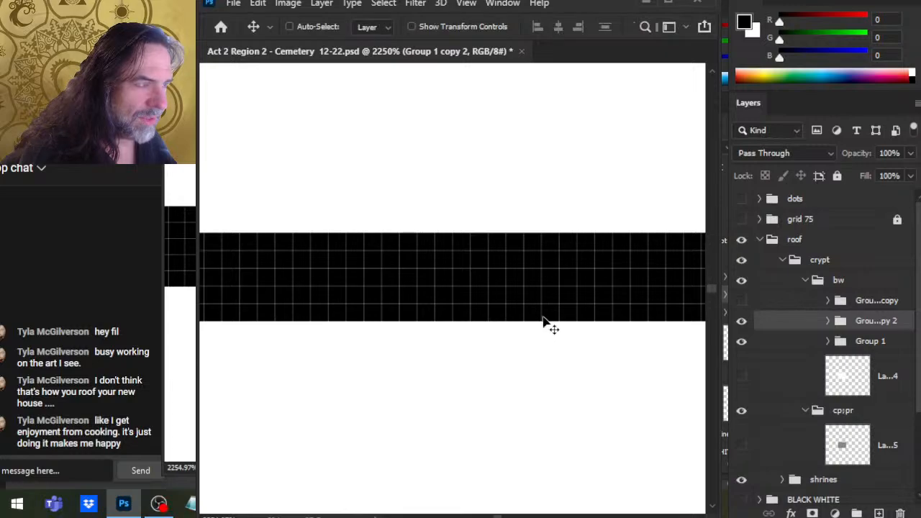
Step: Recheck the thickness of the roof's upper and lower outer edge lines up close
drag(544, 318, 367, 263)
drag(523, 162, 526, 446)
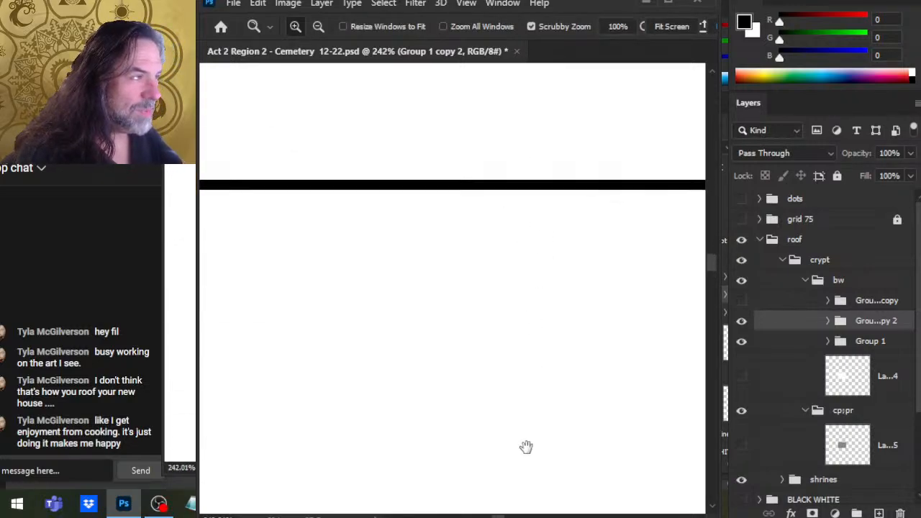
drag(489, 206, 640, 245)
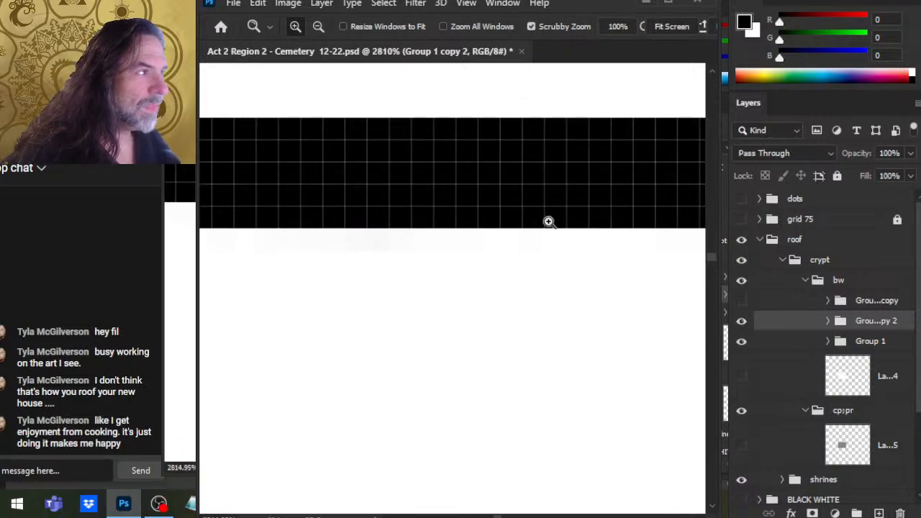
drag(606, 326, 432, 339)
drag(586, 394, 522, 458)
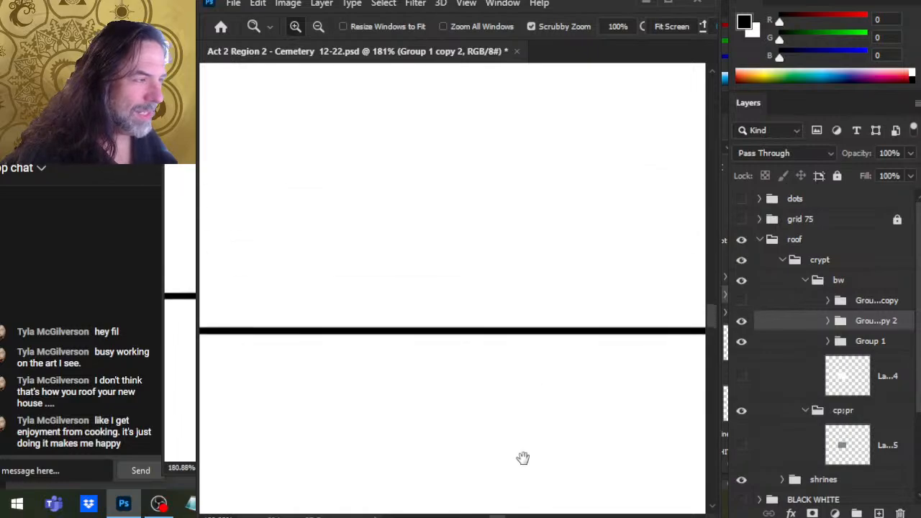
drag(506, 339, 547, 278)
drag(637, 195, 561, 458)
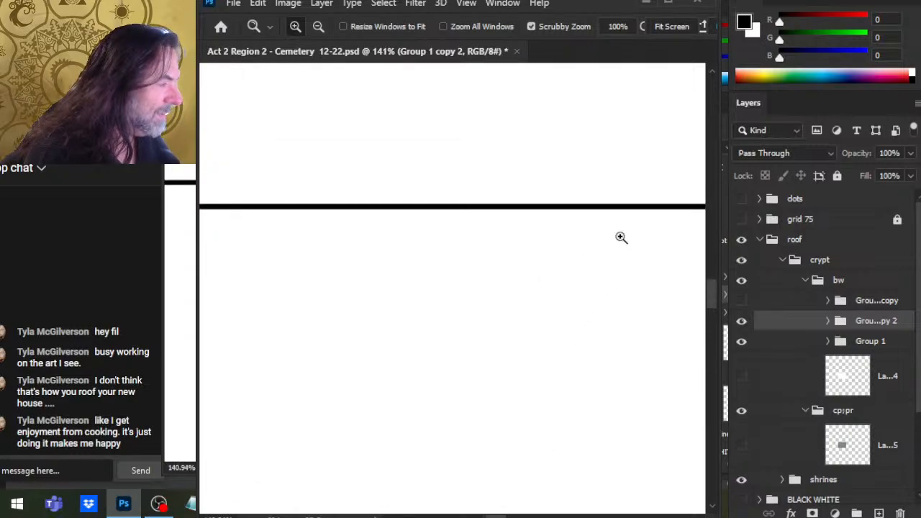
Step: Compare the middle line with Group 1 copy 2 shown and hidden
drag(602, 199, 699, 335)
click(742, 321)
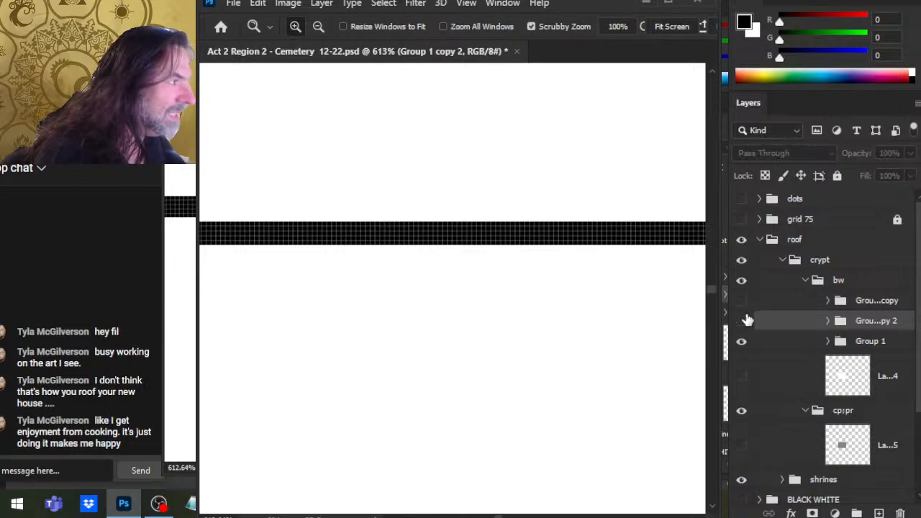
click(742, 321)
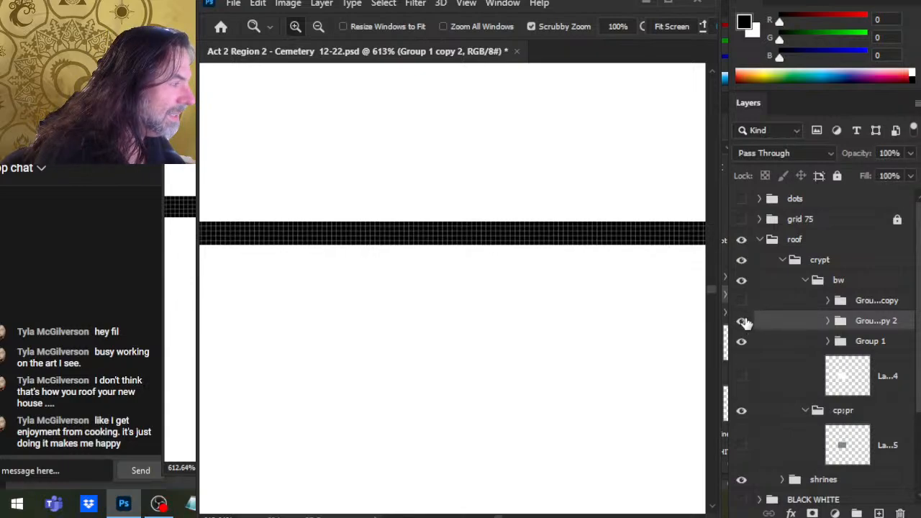
click(746, 324)
click(743, 322)
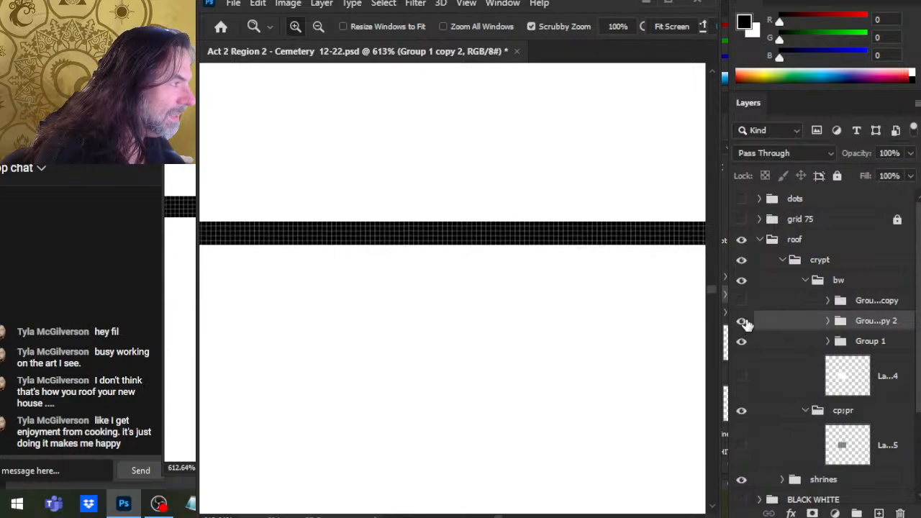
click(742, 322)
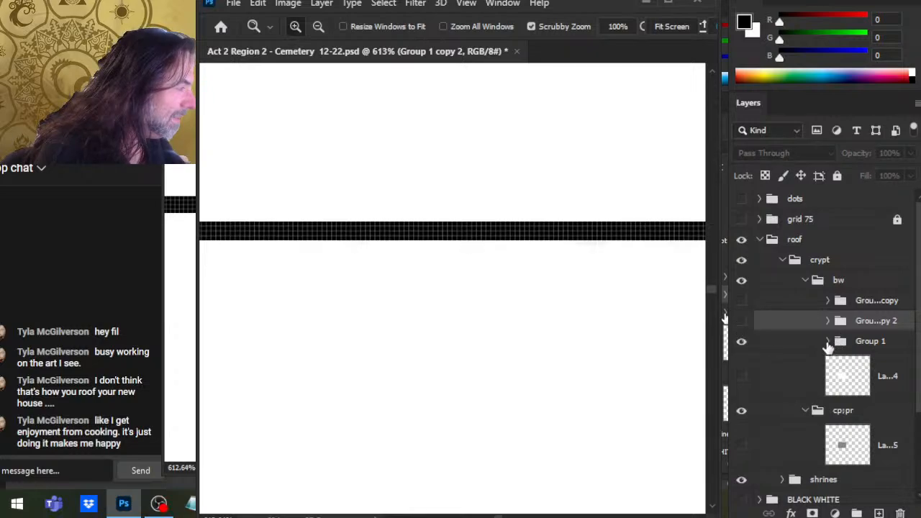
Step: Select the first two layers inside Group 1, show Group 1 copy 2, and nudge the selected layers down one pixel at the middle line
click(828, 341)
click(787, 383)
shift+click(768, 440)
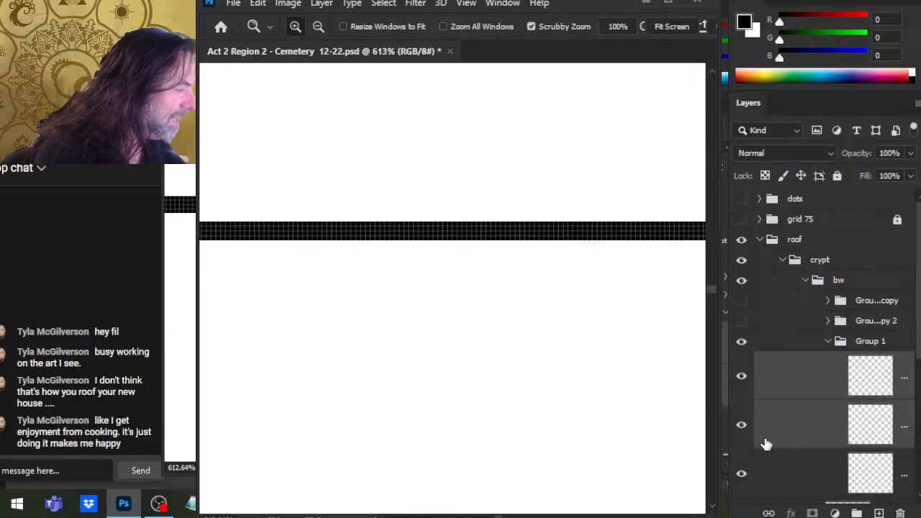
drag(623, 193, 687, 216)
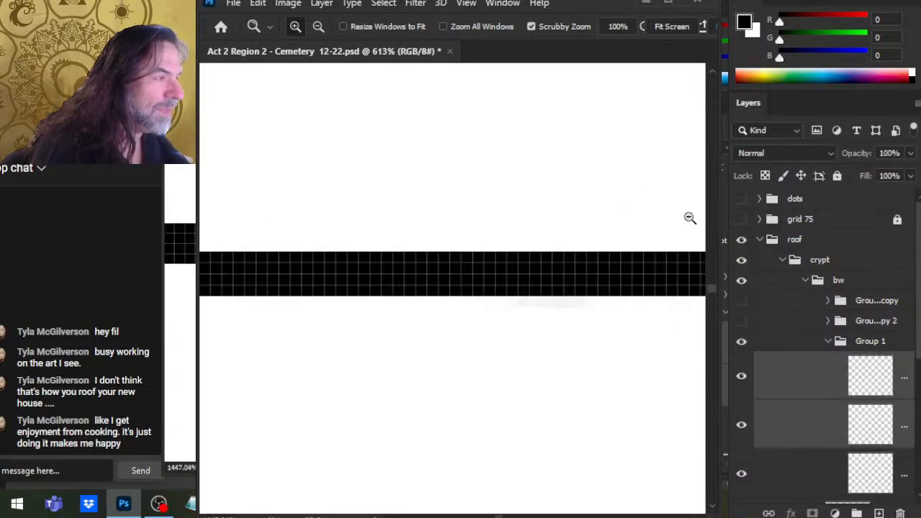
click(742, 322)
key(v)
key(Down)
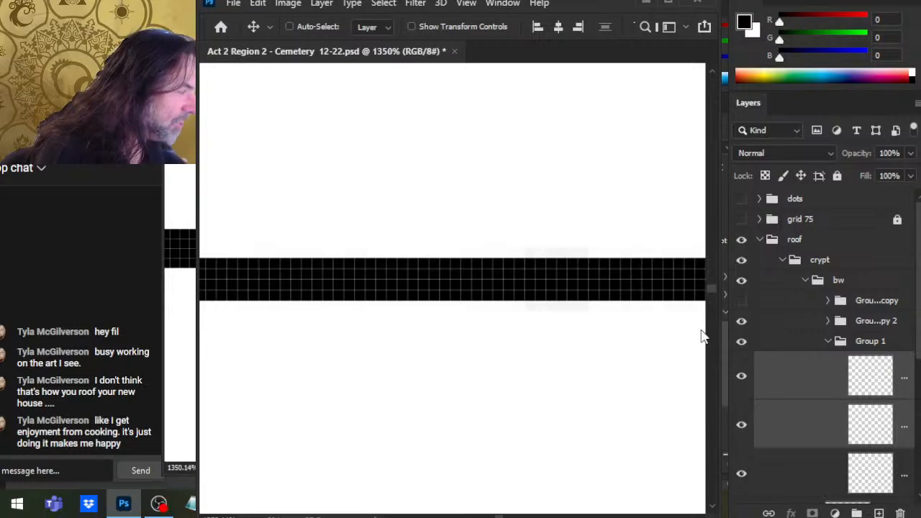
Step: Replace both existing copies of Group 1 with a single fresh duplicate of the corrected group
click(790, 305)
click(794, 323)
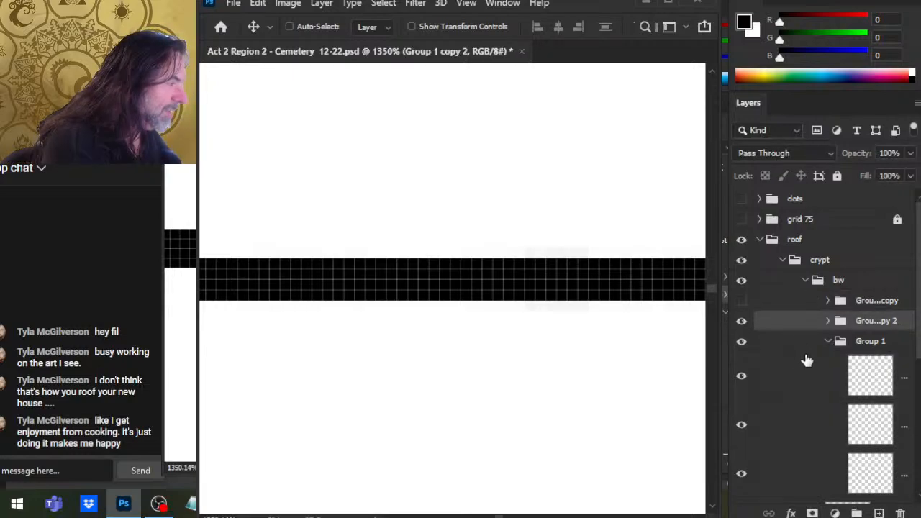
key(Delete)
click(829, 321)
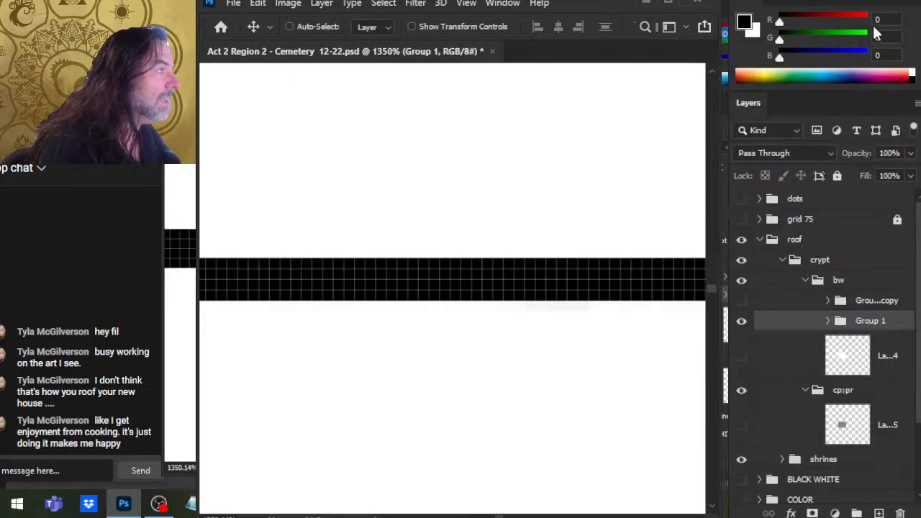
key(ctrl+j)
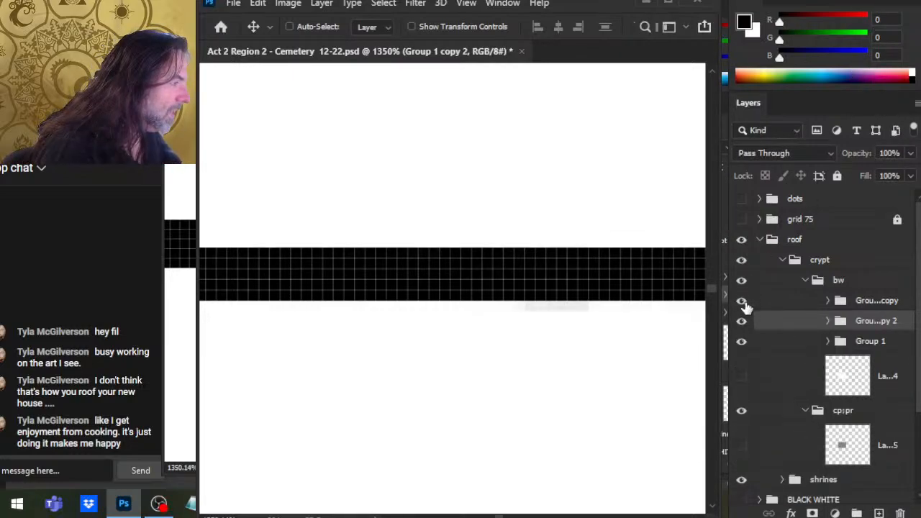
click(781, 304)
key(Delete)
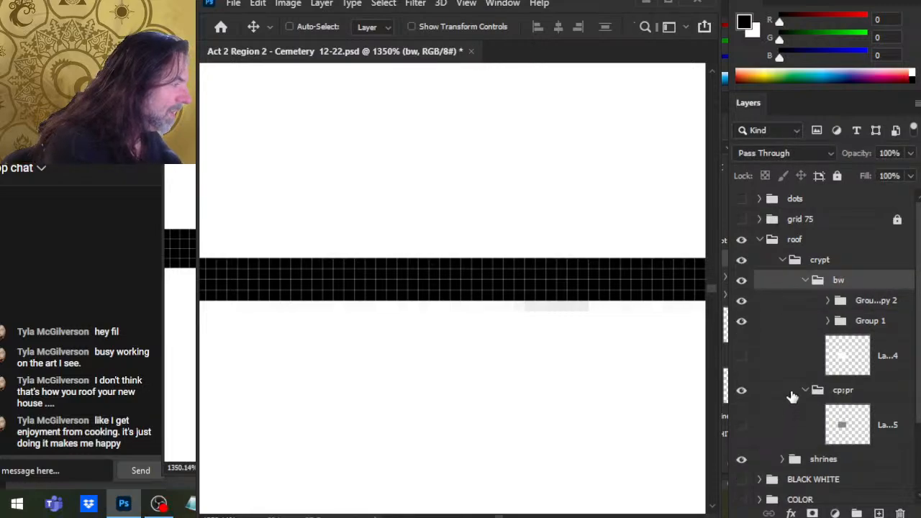
Step: Flip the new Group 1 duplicate vertically and apply the transform
click(779, 306)
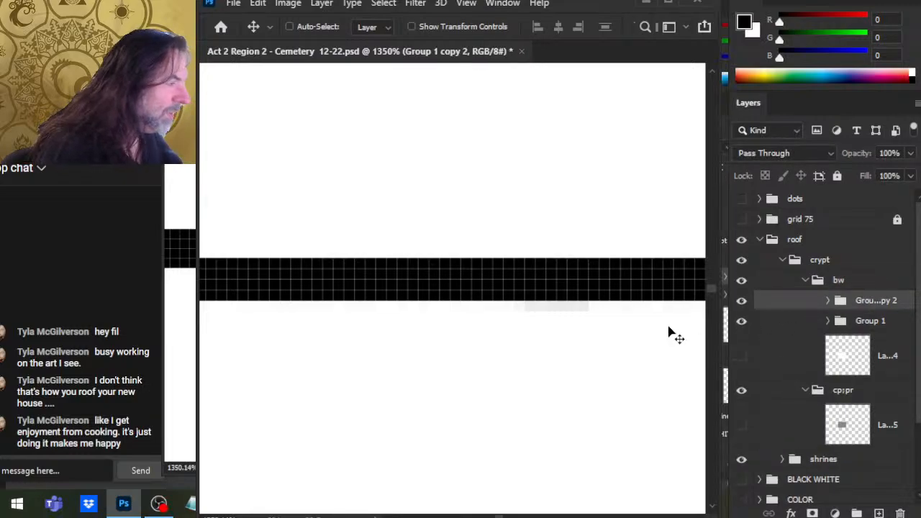
key(l)
key(ctrl+t)
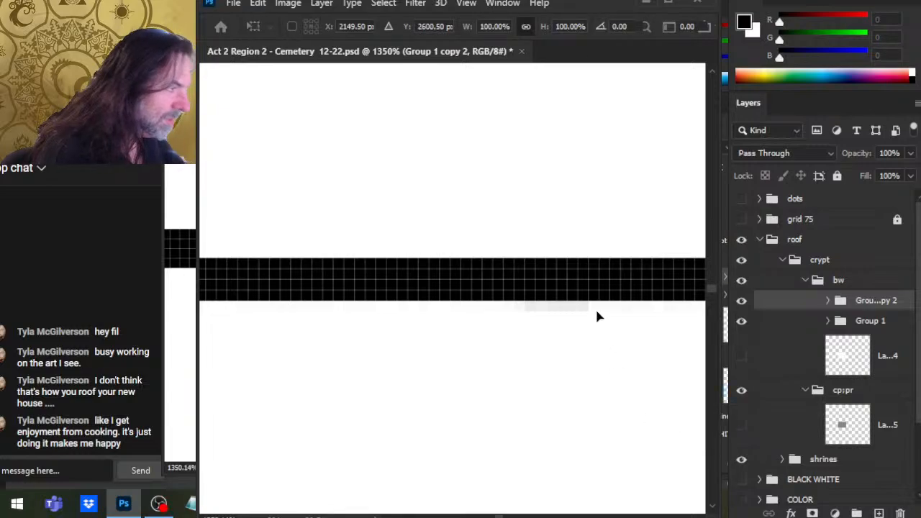
click(699, 280)
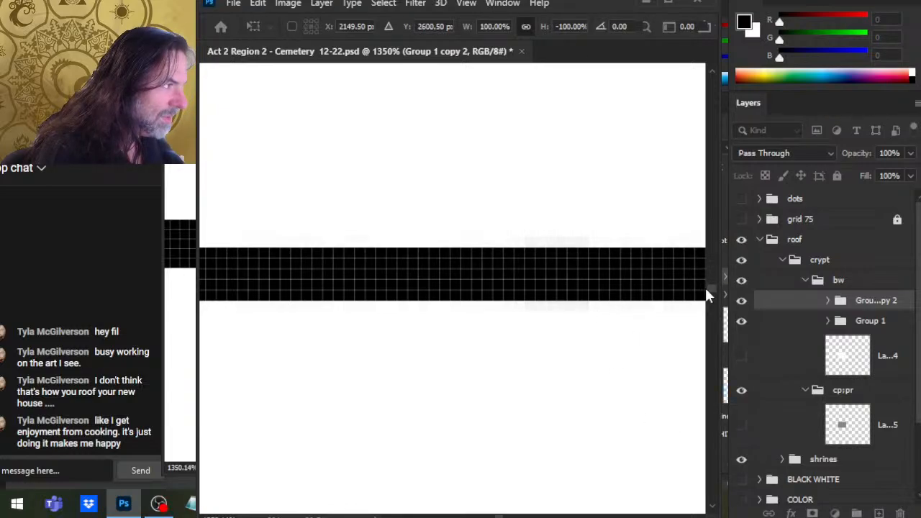
key(Return)
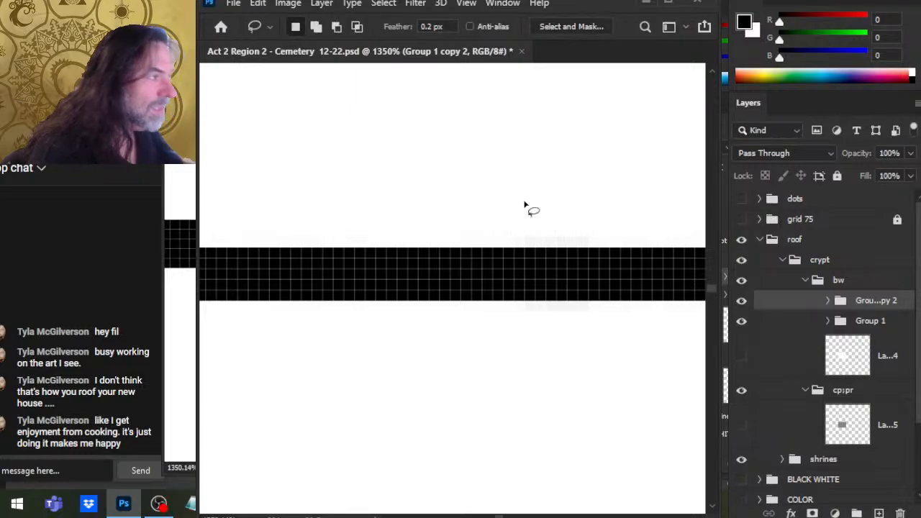
Step: Inspect the upper and lower outer edge lines up close to check how the flipped duplicate lines up with Group 1
key(z)
drag(529, 208, 459, 206)
drag(572, 180, 549, 479)
drag(568, 202, 588, 355)
key(v)
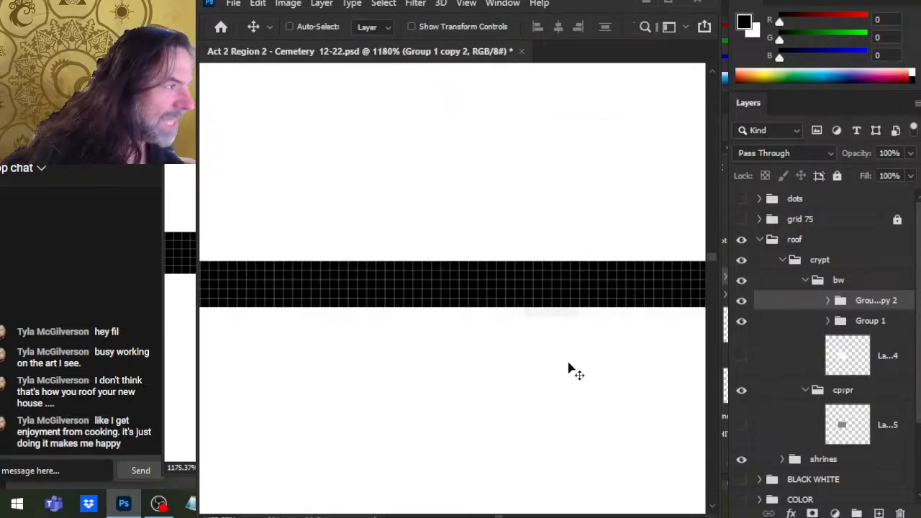
key(z)
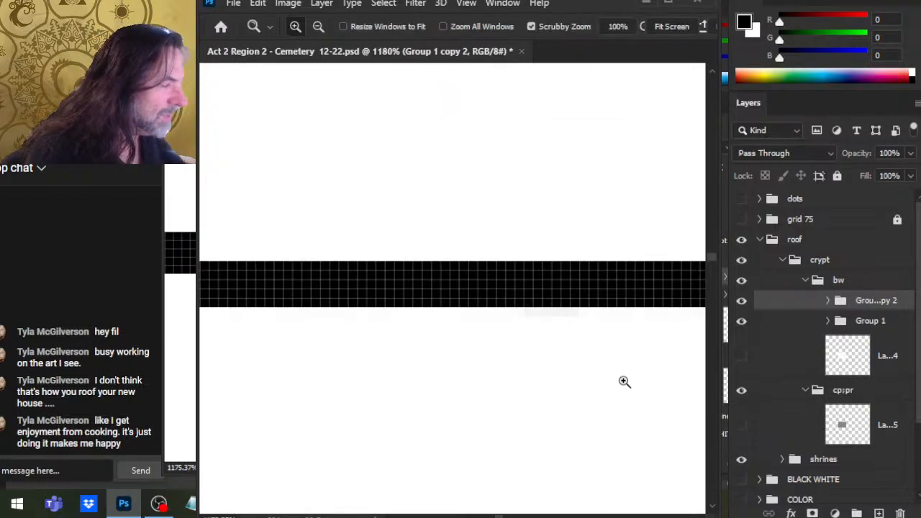
drag(623, 381, 568, 200)
drag(590, 328, 584, 253)
drag(584, 411, 620, 420)
key(v)
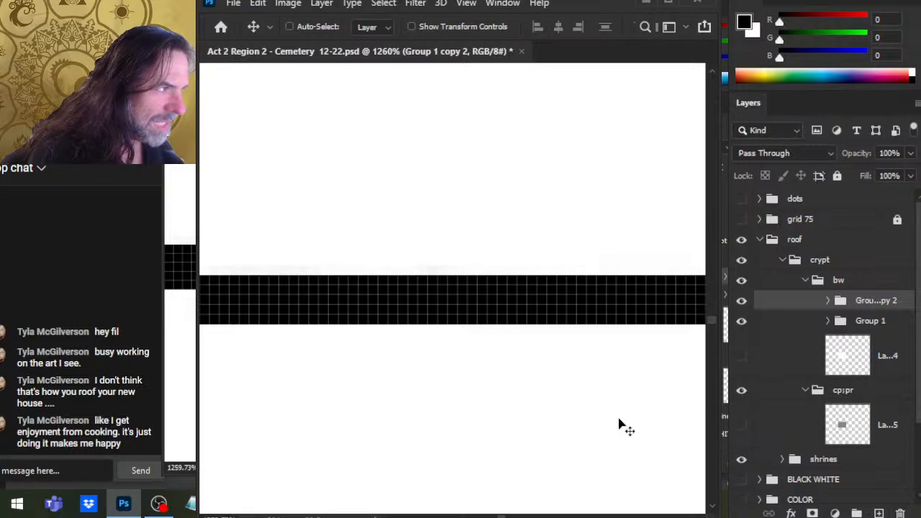
Step: Nudge the flipped Group 1 duplicate down one pixel so its middle line overlaps the original's
drag(537, 168, 540, 496)
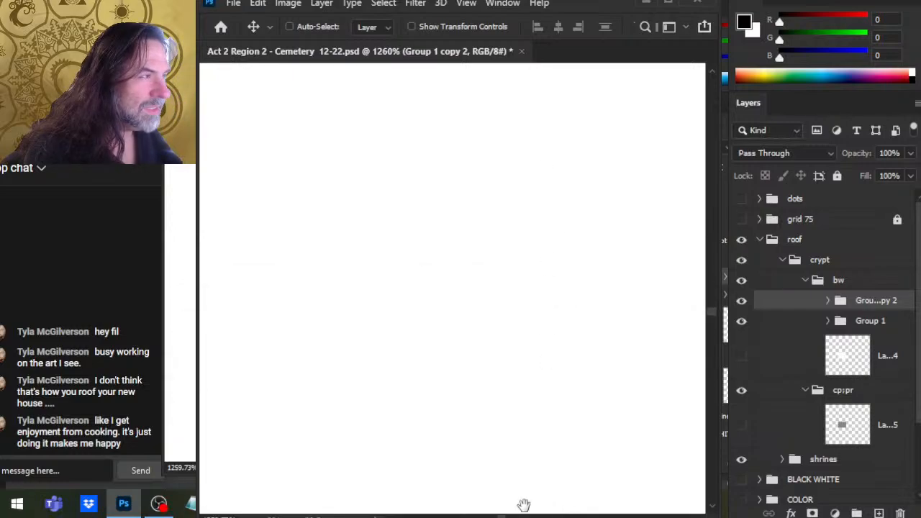
drag(539, 257, 415, 252)
drag(615, 259, 580, 248)
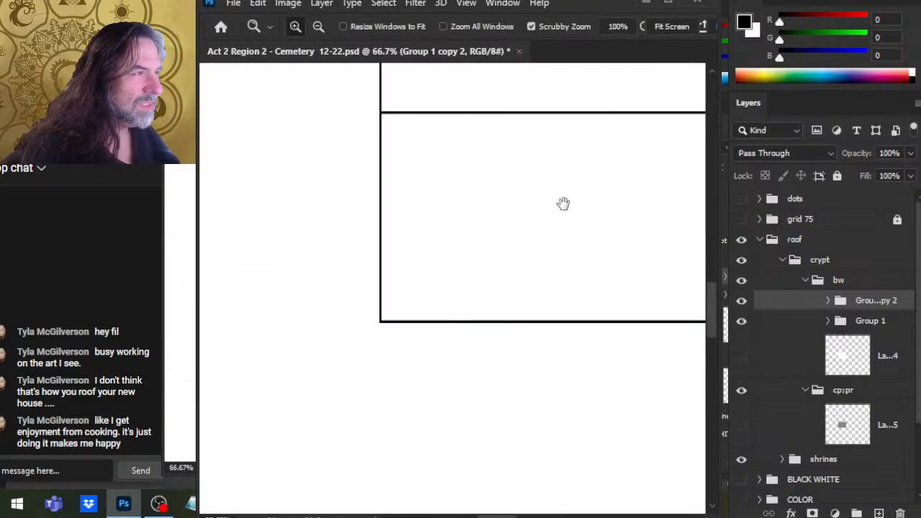
drag(562, 204, 598, 338)
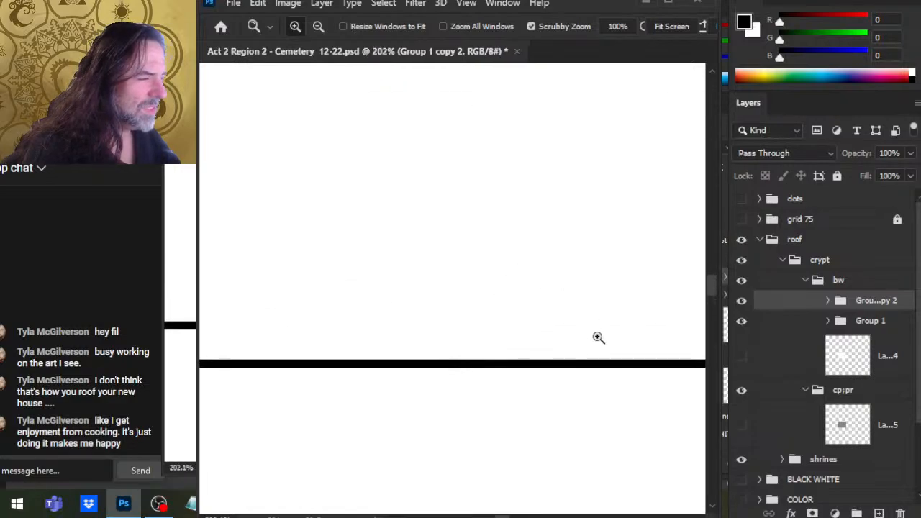
drag(635, 418, 607, 364)
drag(555, 300, 631, 350)
key(v)
key(Down)
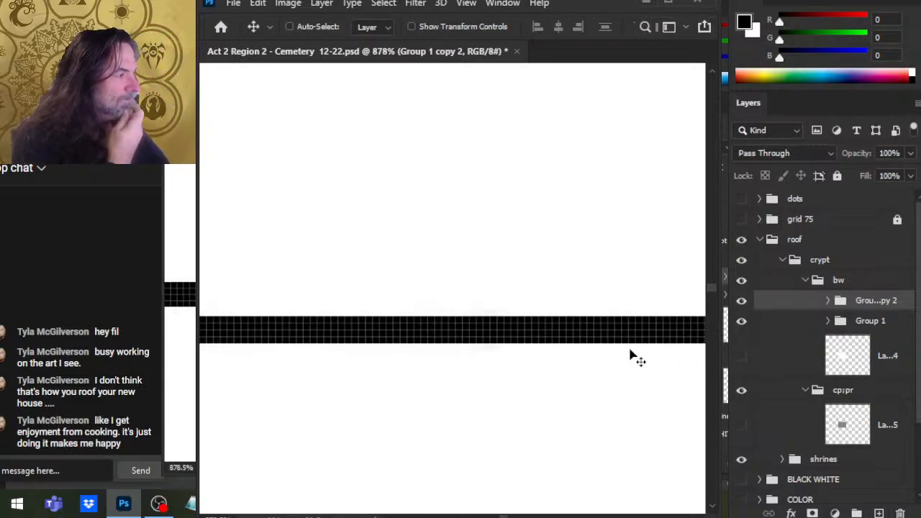
Step: Hide the cp;pr group and display the BLACK WHITE artwork beneath the mirrored crypt lines to compare their positions
key(z)
key(ctrl+1)
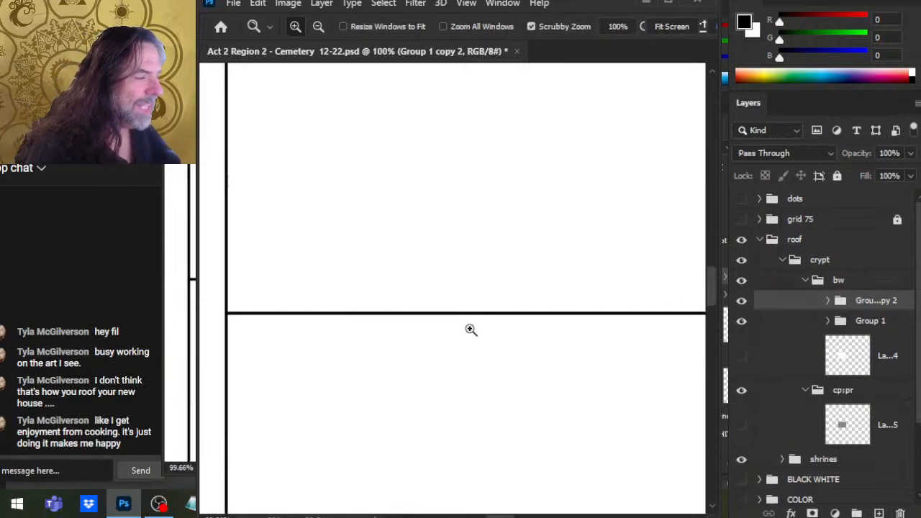
drag(583, 242, 634, 198)
drag(377, 298, 481, 322)
drag(485, 322, 526, 324)
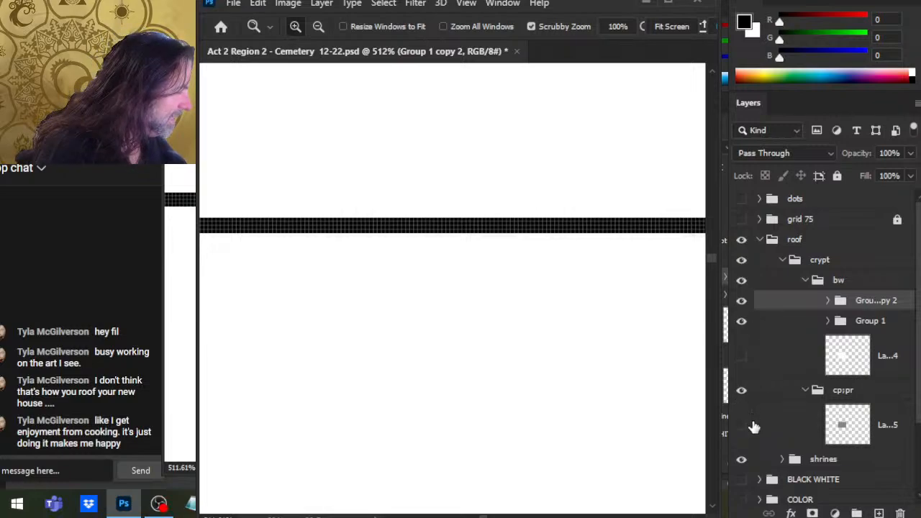
click(742, 395)
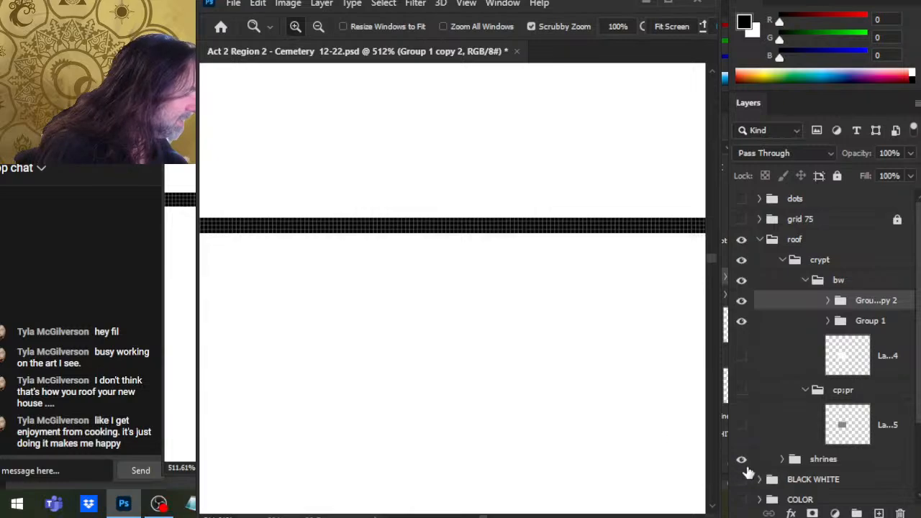
click(742, 479)
click(742, 500)
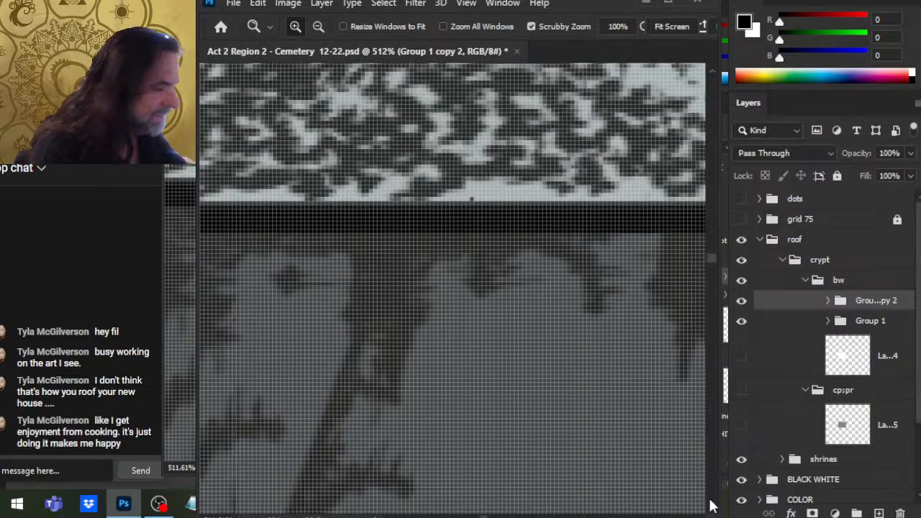
scroll(455, 422, down, 10)
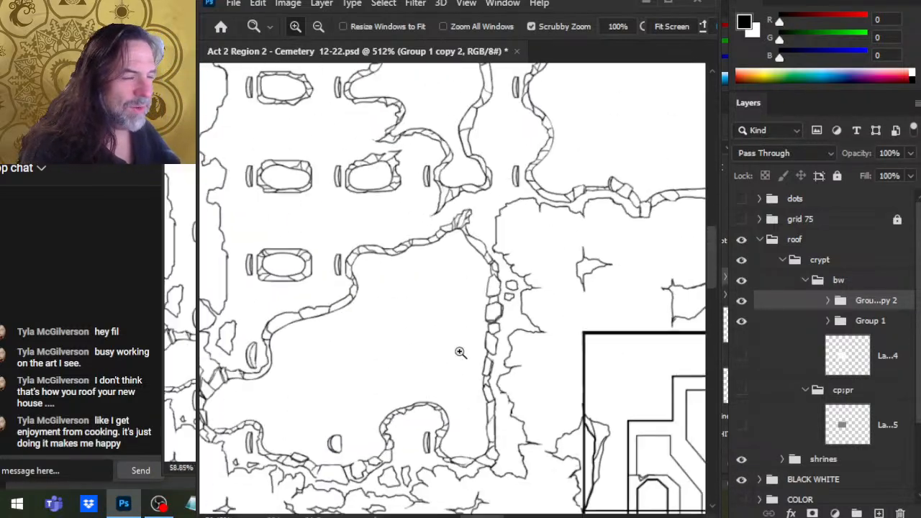
scroll(556, 360, up, 7)
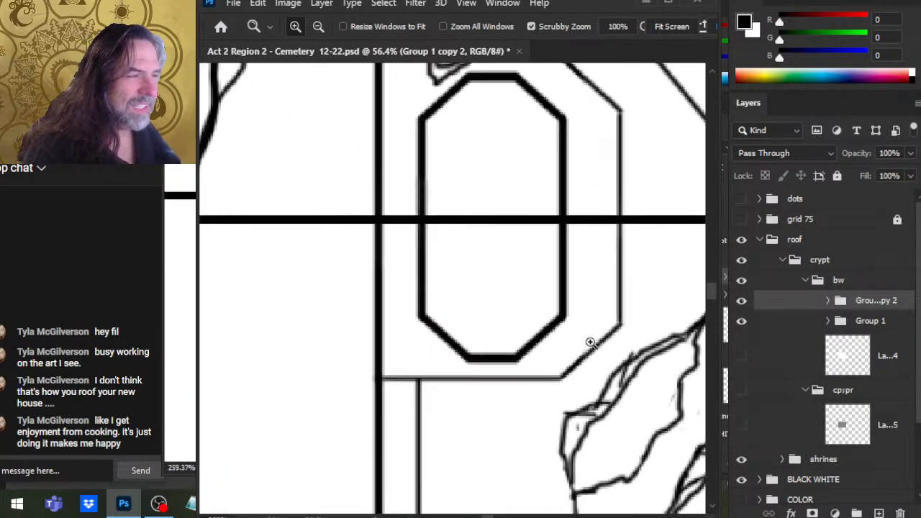
scroll(588, 272, up, 3)
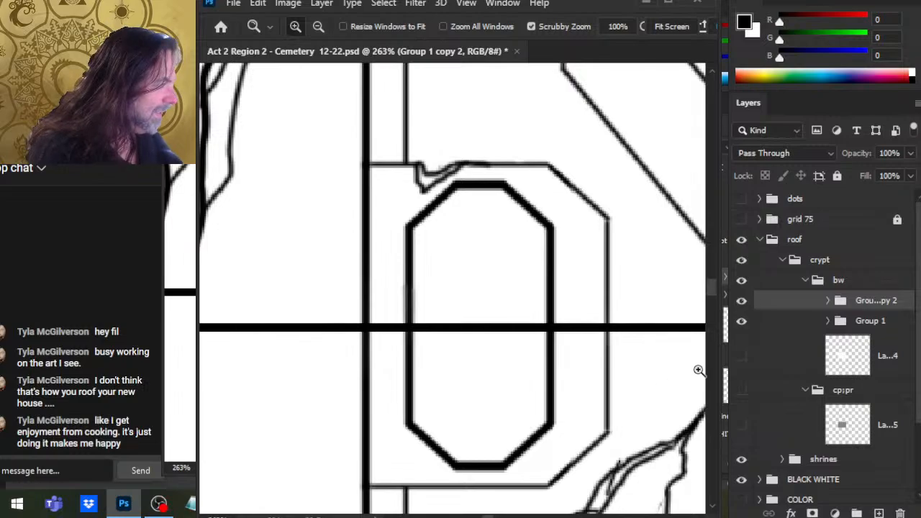
Step: Nudge Group 1 and its flipped copy up one pixel together
shift+click(807, 329)
key(v)
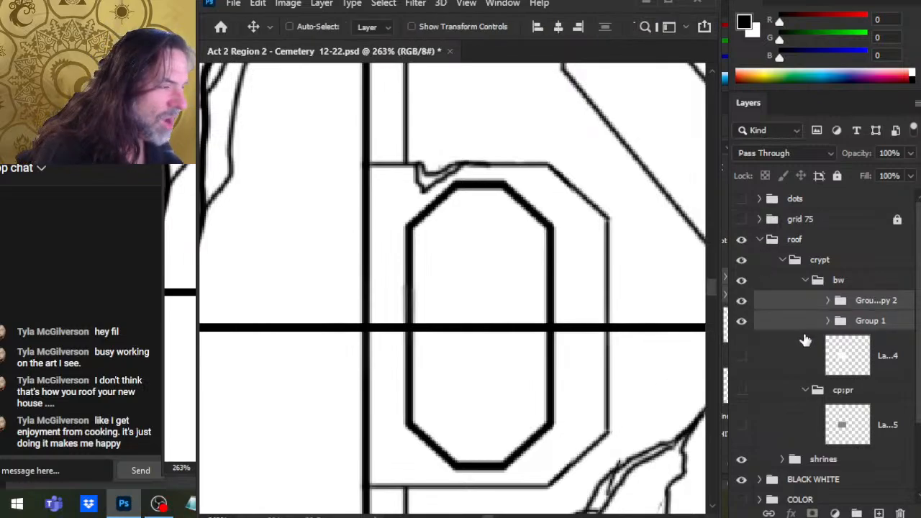
key(Up)
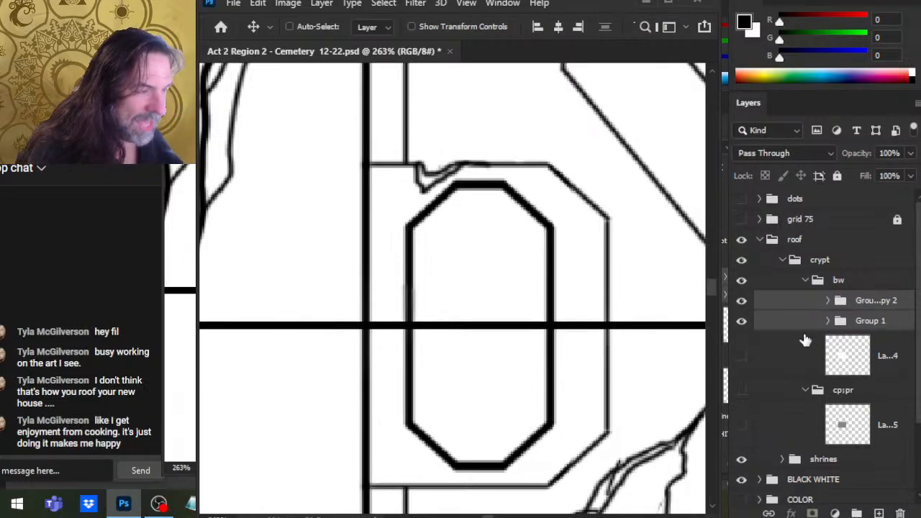
key(z)
Step: Show the grey fill layer in the cp;pr group and check its upper and lower edges against the crypt outline
drag(561, 345, 462, 316)
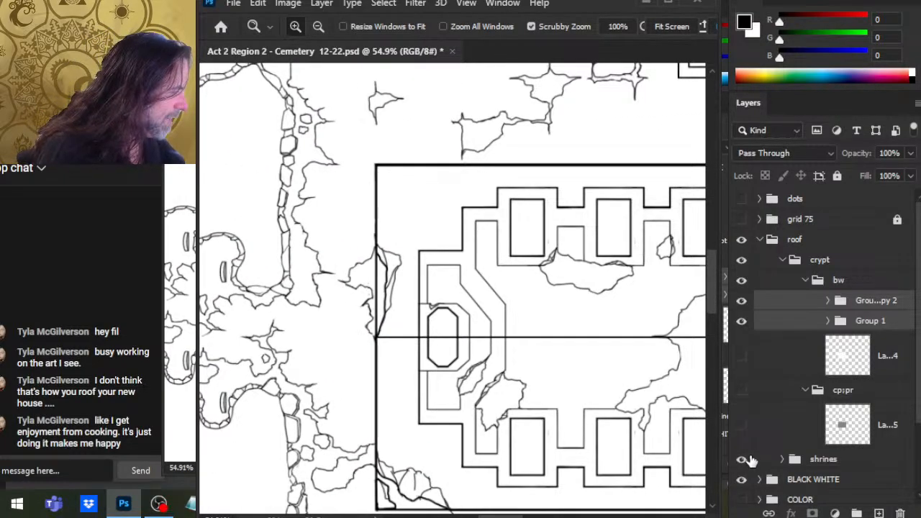
click(742, 429)
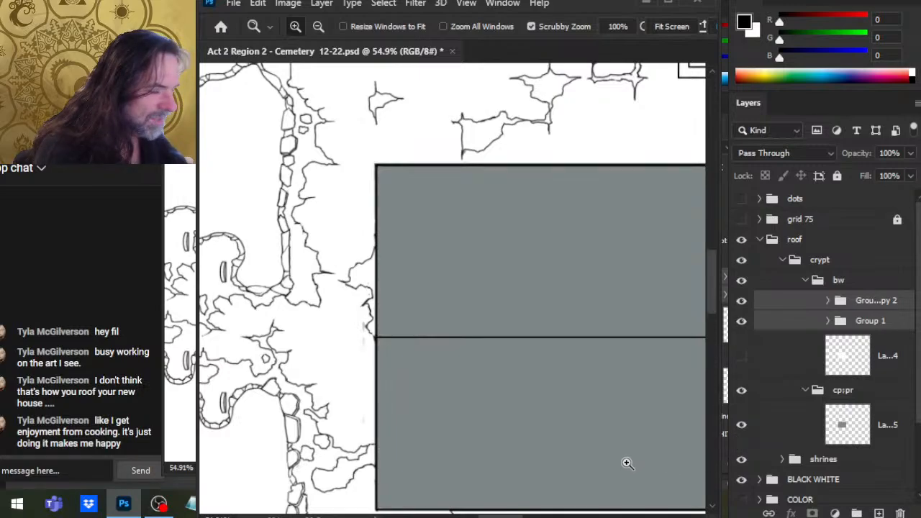
drag(543, 183, 650, 350)
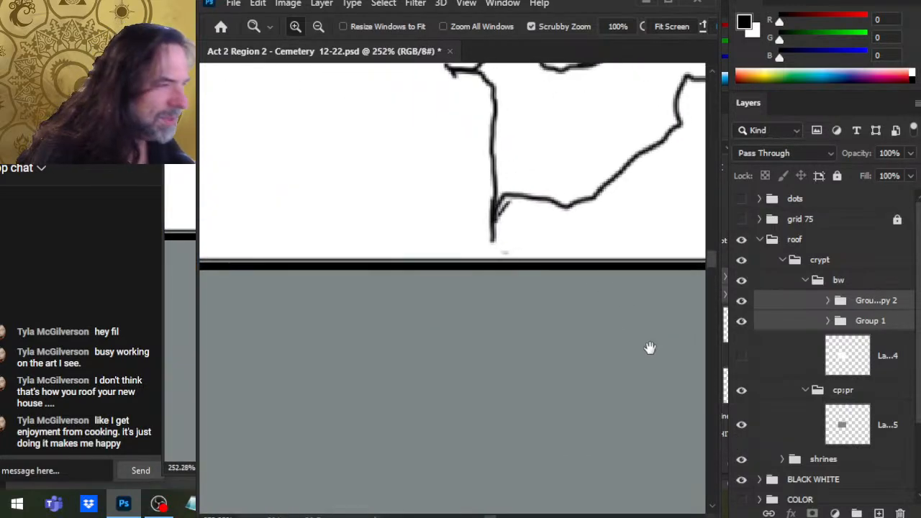
click(788, 430)
key(v)
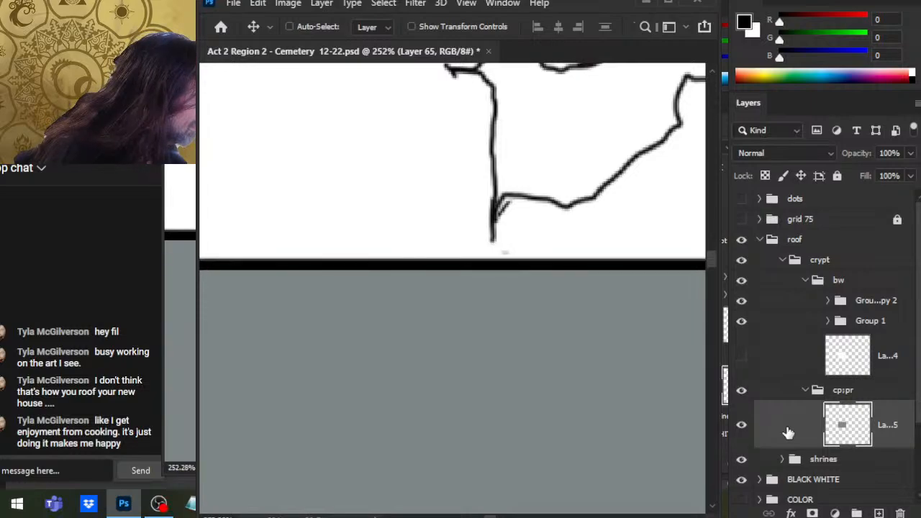
drag(582, 339, 523, 192)
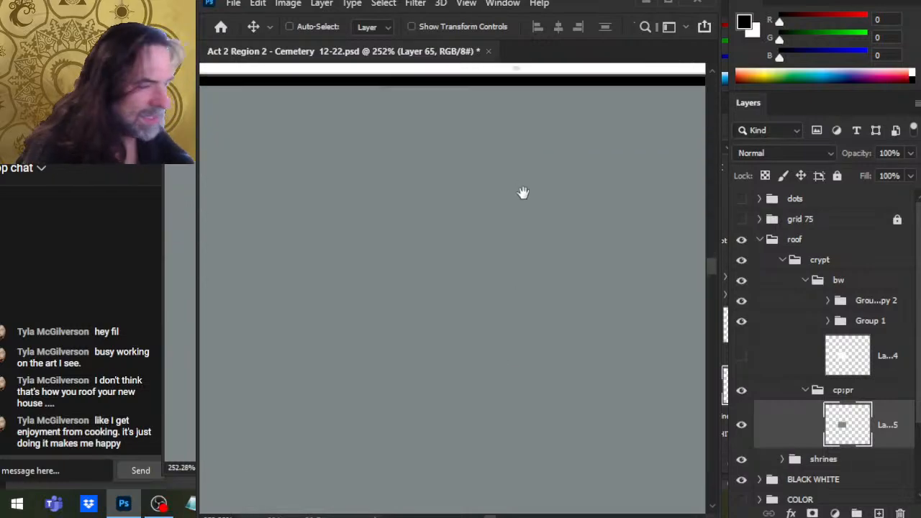
drag(499, 454, 545, 117)
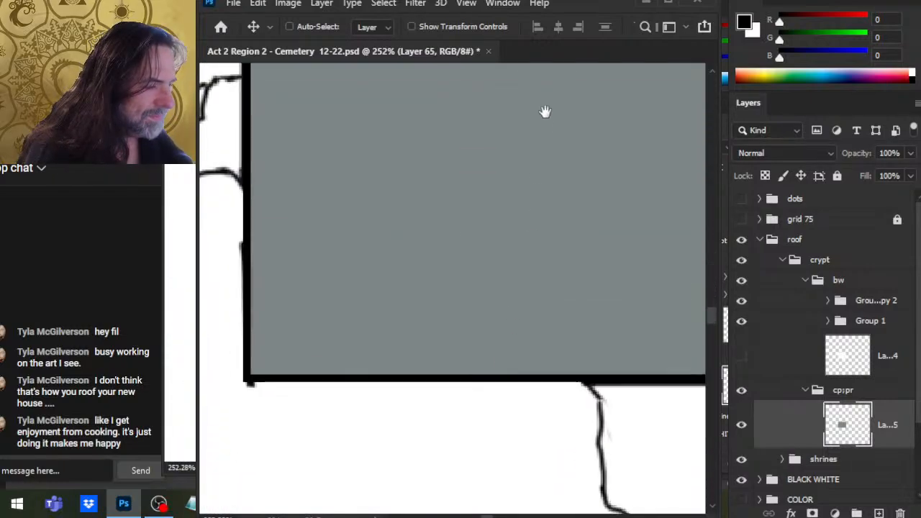
drag(449, 319, 493, 337)
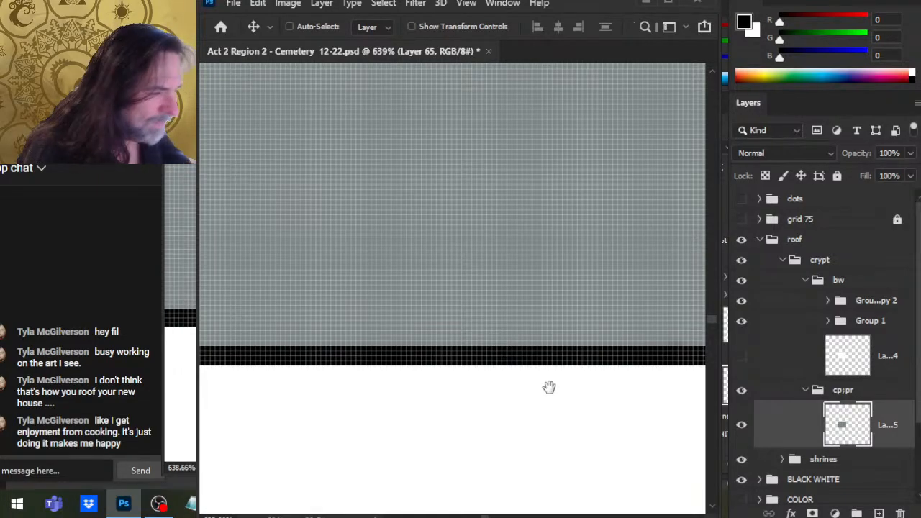
drag(669, 366, 549, 411)
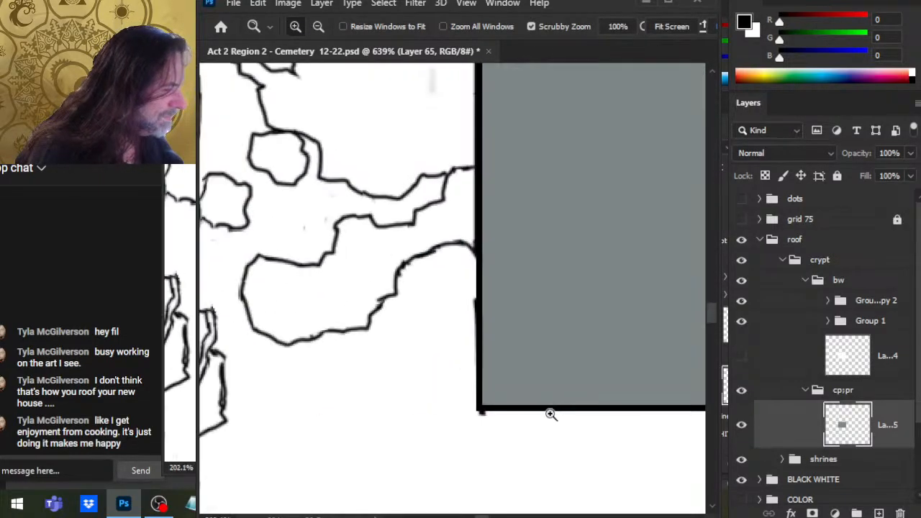
drag(631, 446, 592, 475)
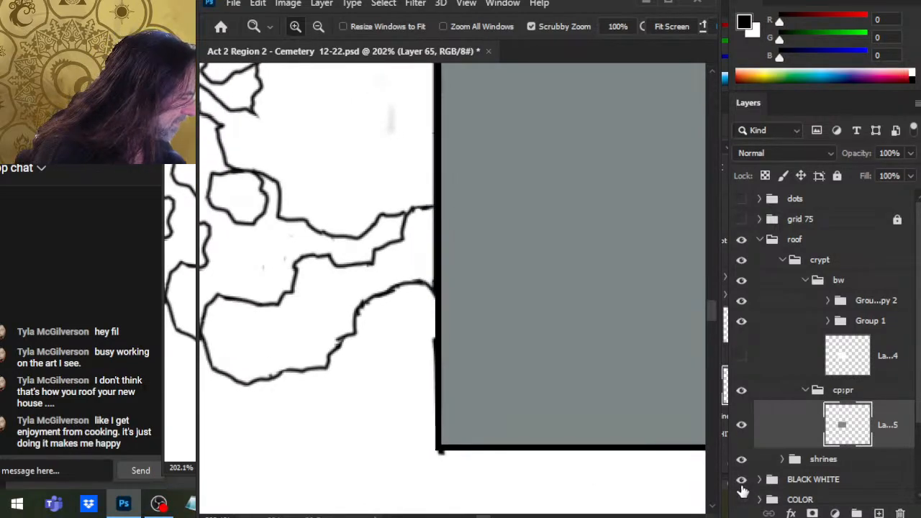
Step: Hide the BLACK WHITE artwork and show the crypt's white fill layer together with the COLOR artwork
click(742, 482)
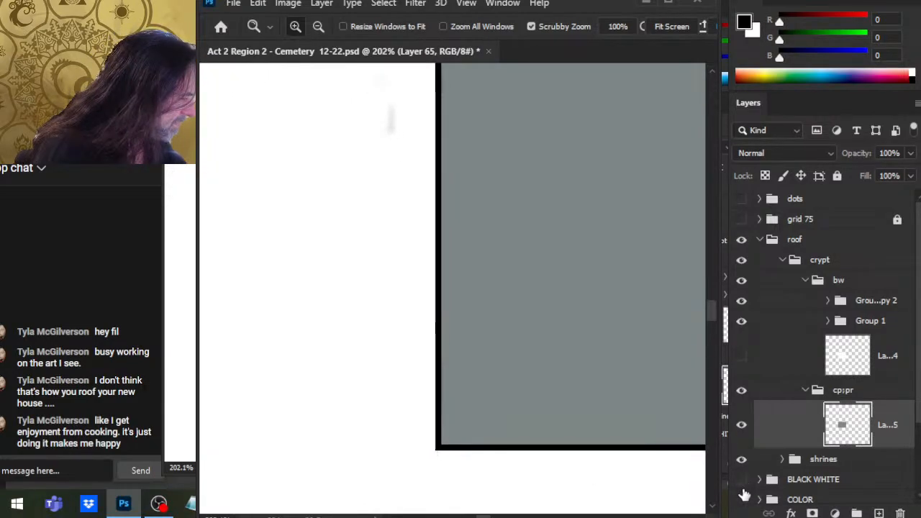
drag(681, 451, 633, 457)
click(742, 357)
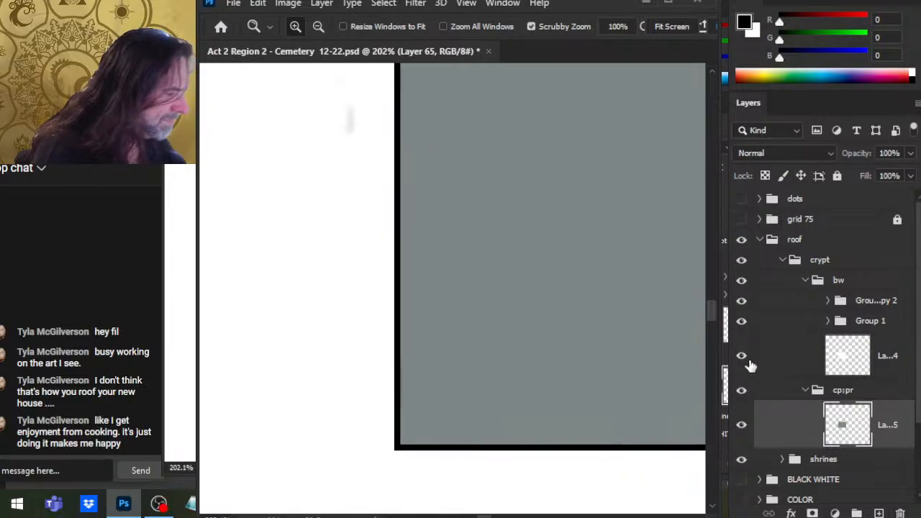
click(770, 366)
scroll(631, 311, down, 5)
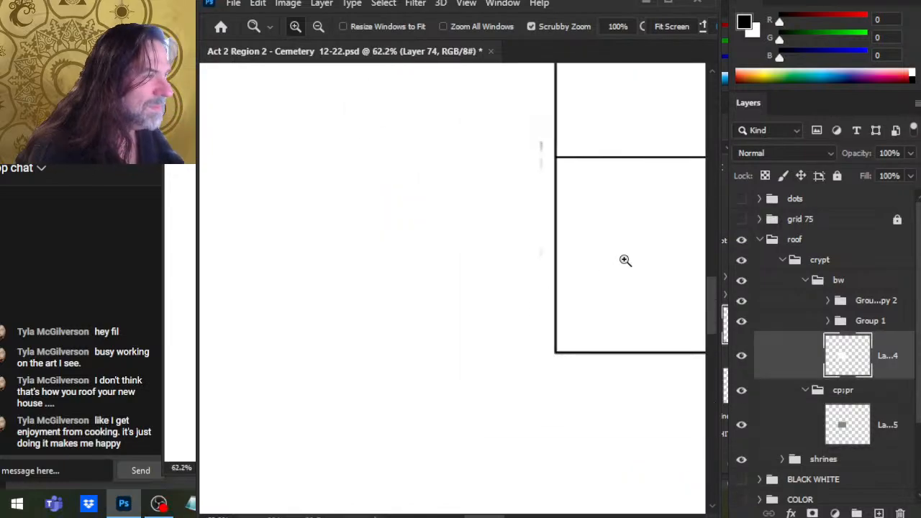
click(741, 499)
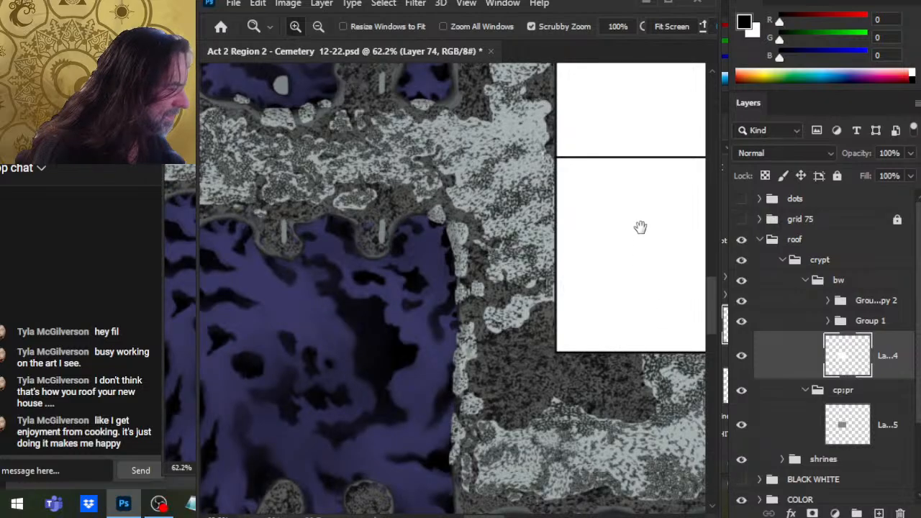
Step: Examine the crypt outline and white fill along the upper, lower and middle lines against the coloured ground artwork
drag(641, 226, 492, 511)
drag(475, 367, 566, 383)
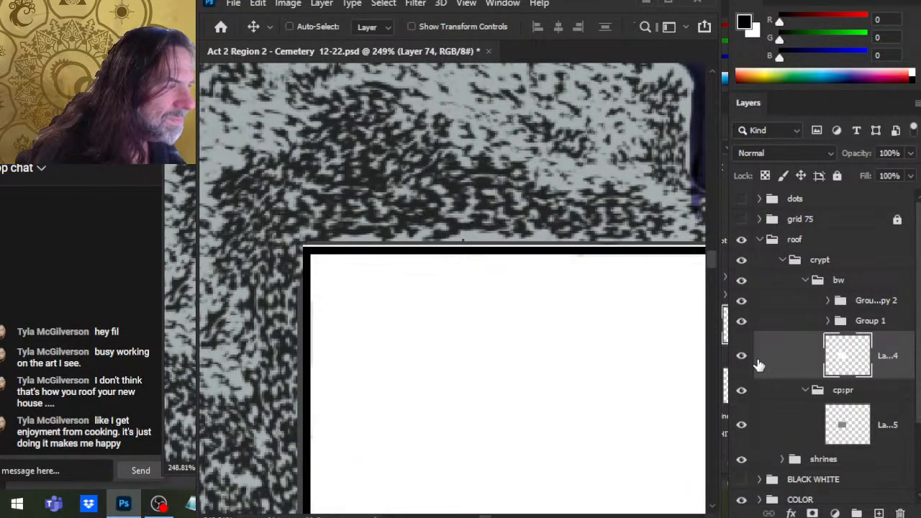
drag(553, 375, 462, 373)
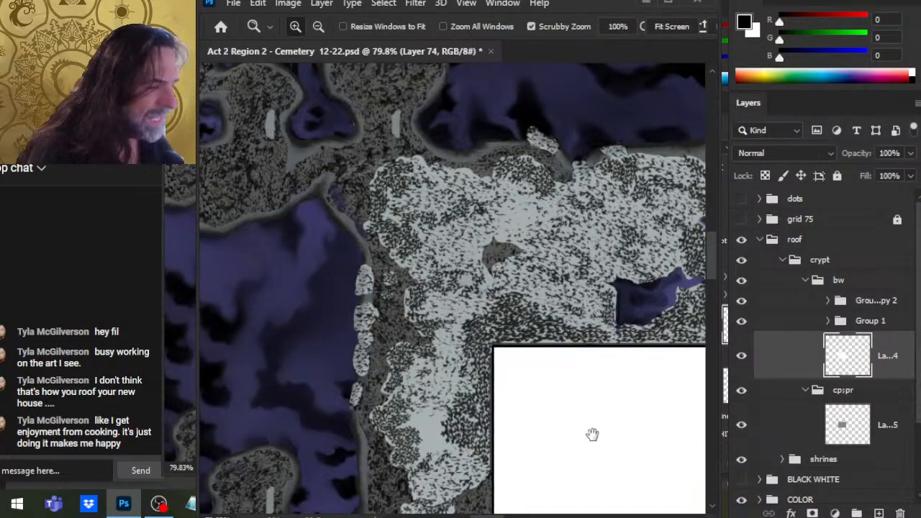
drag(592, 434, 580, 300)
drag(437, 319, 469, 335)
drag(613, 347, 560, 387)
drag(622, 367, 608, 366)
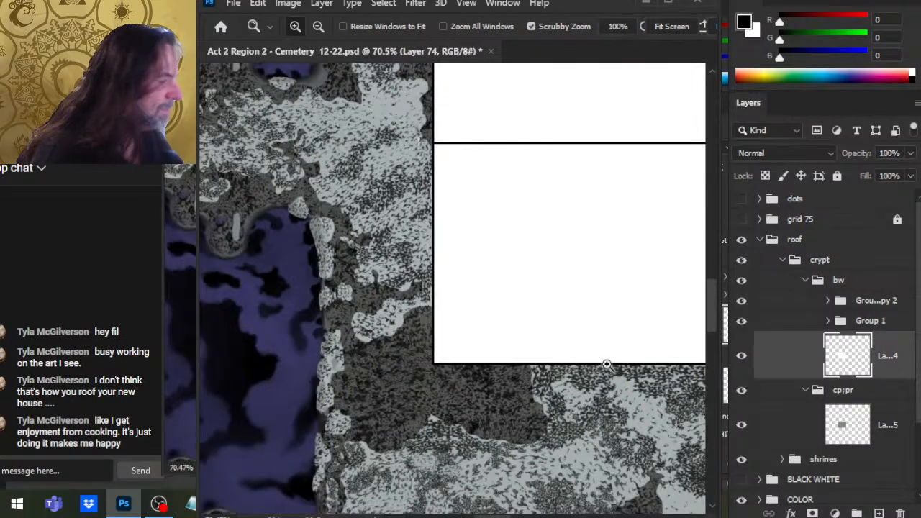
drag(619, 283, 562, 441)
drag(406, 366, 458, 379)
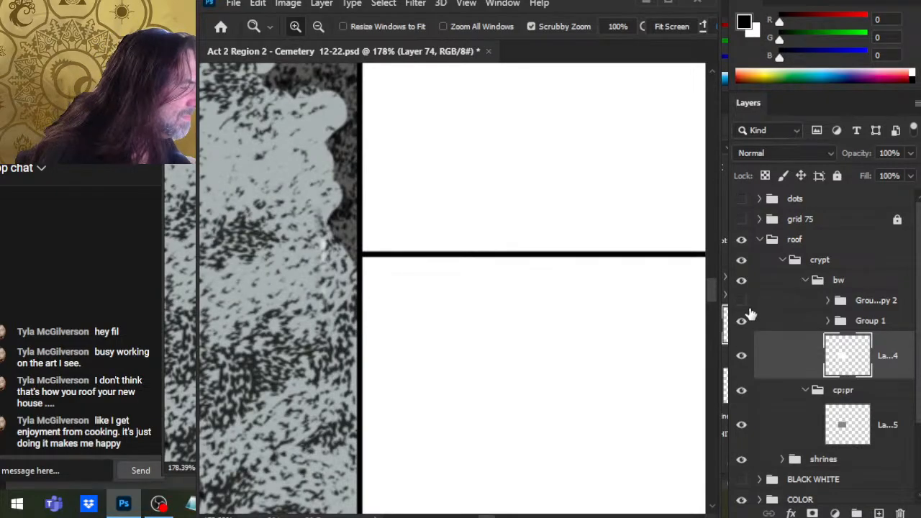
Step: Inspect the middle line's diagonal junction up close, toggling the white fill and the flipped copy to compare both halves
drag(645, 380, 281, 372)
drag(531, 331, 599, 343)
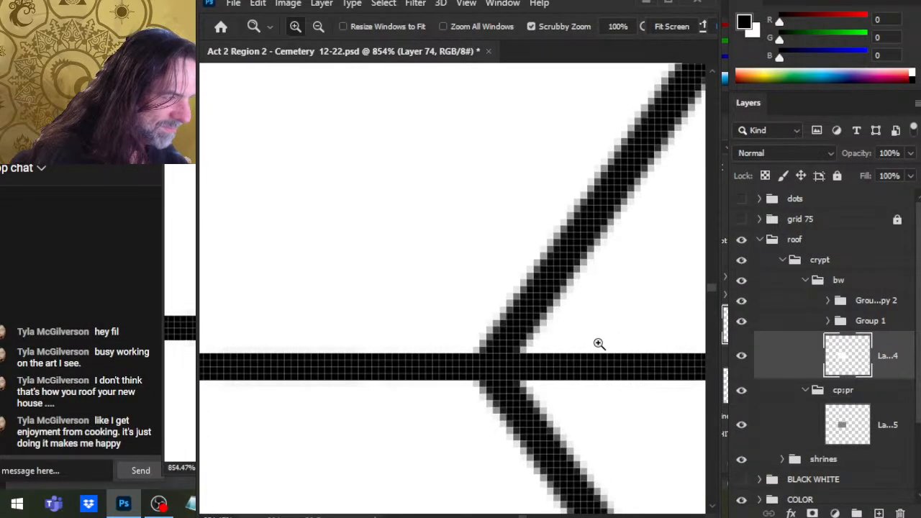
click(742, 356)
click(744, 360)
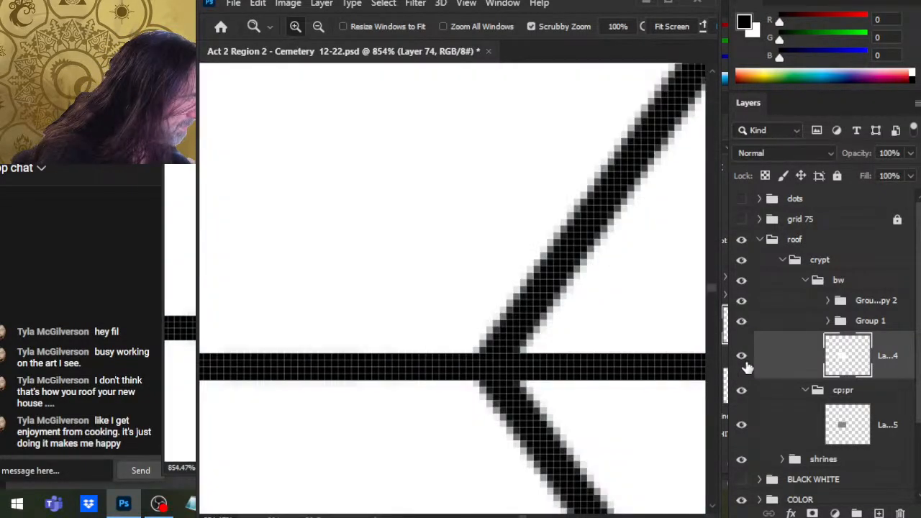
click(743, 302)
click(744, 302)
click(754, 301)
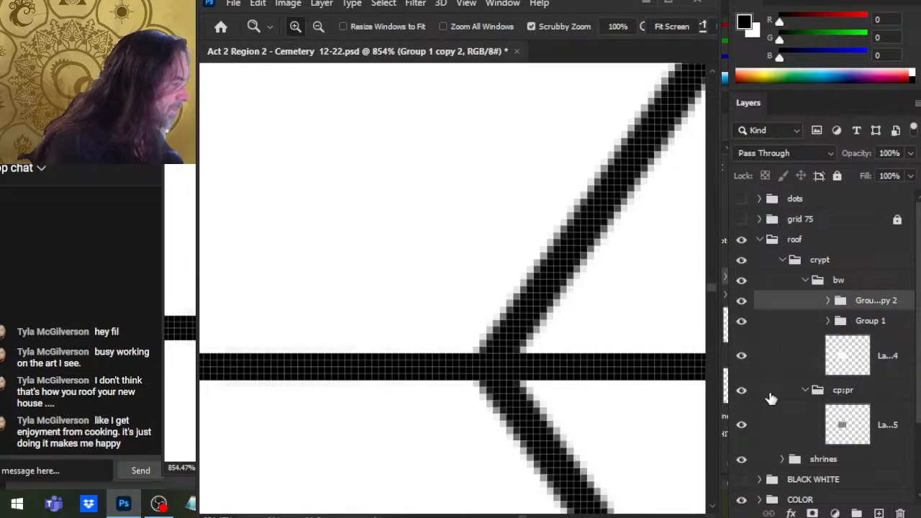
Step: Hide the flipped Group 1 copy 2 and make a new duplicate of Group 1
click(743, 302)
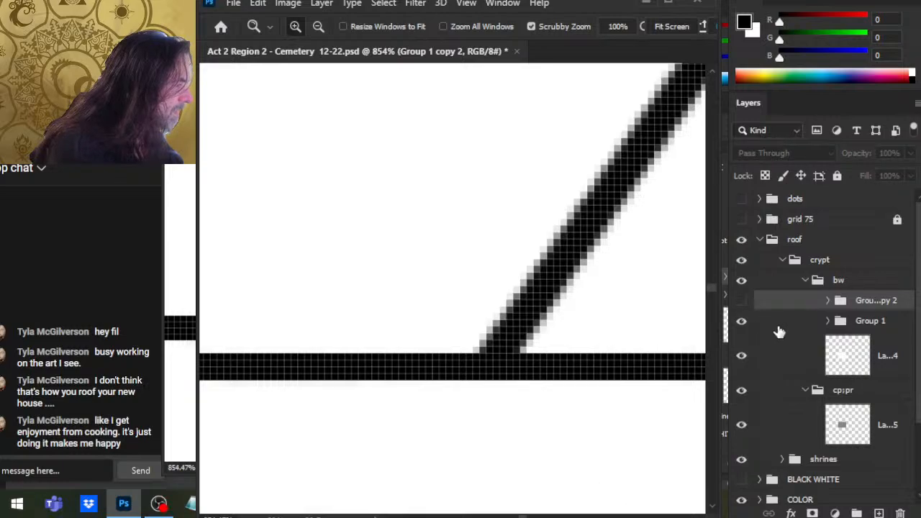
click(777, 324)
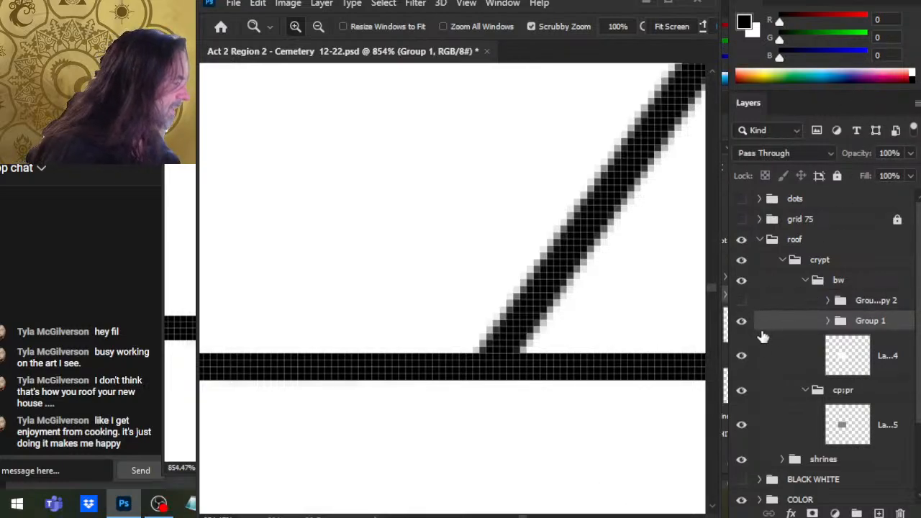
key(ctrl+j)
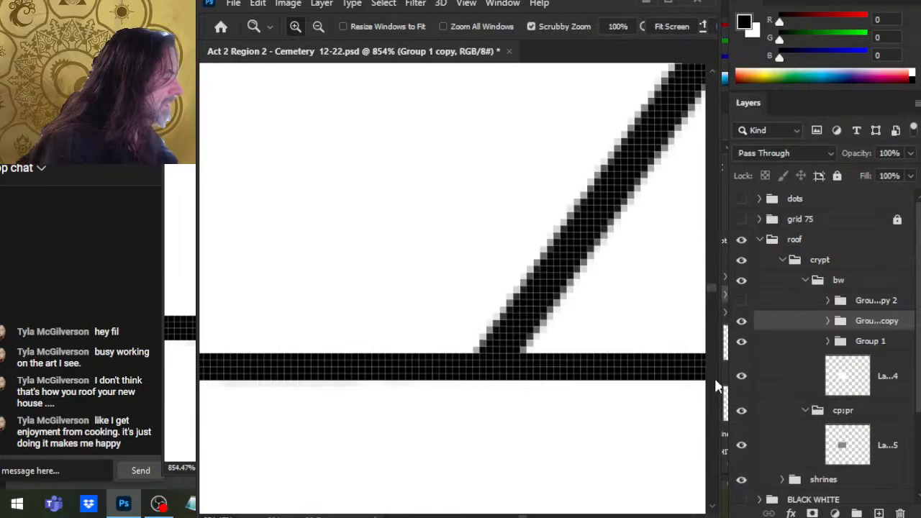
key(l)
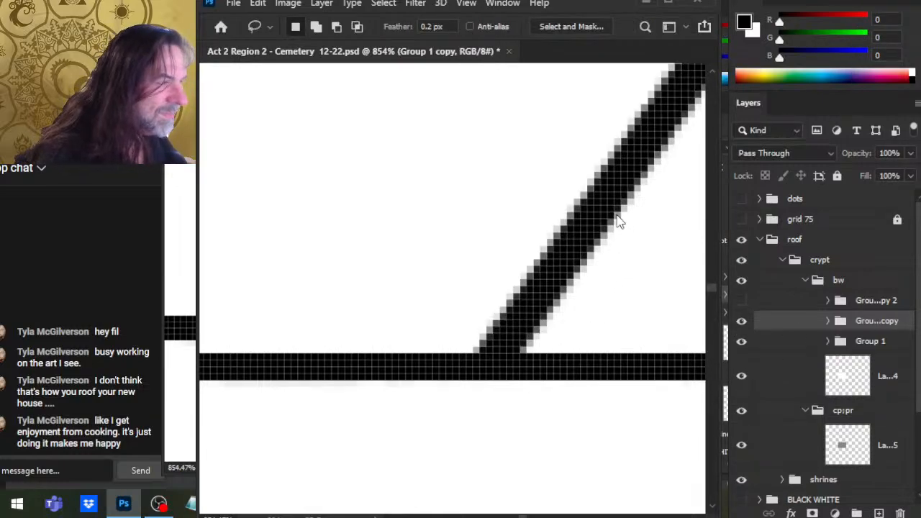
key(ctrl+t)
click(612, 262)
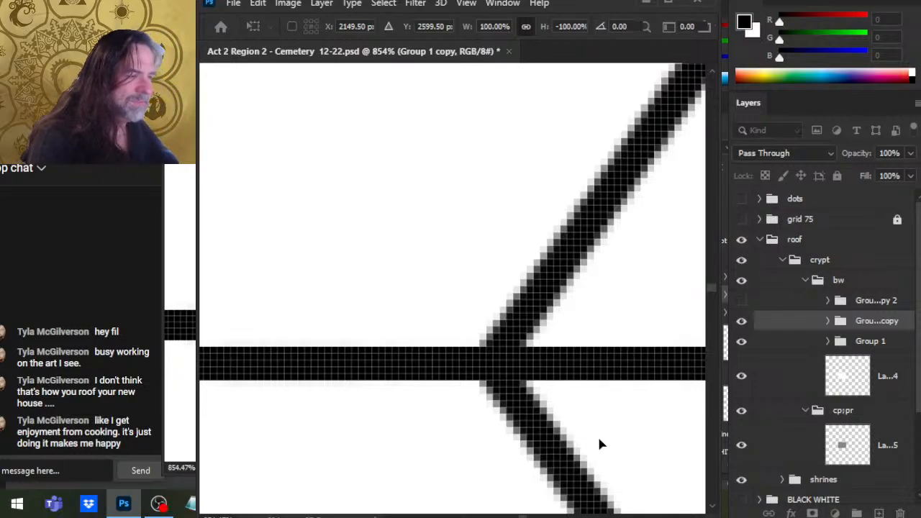
key(Escape)
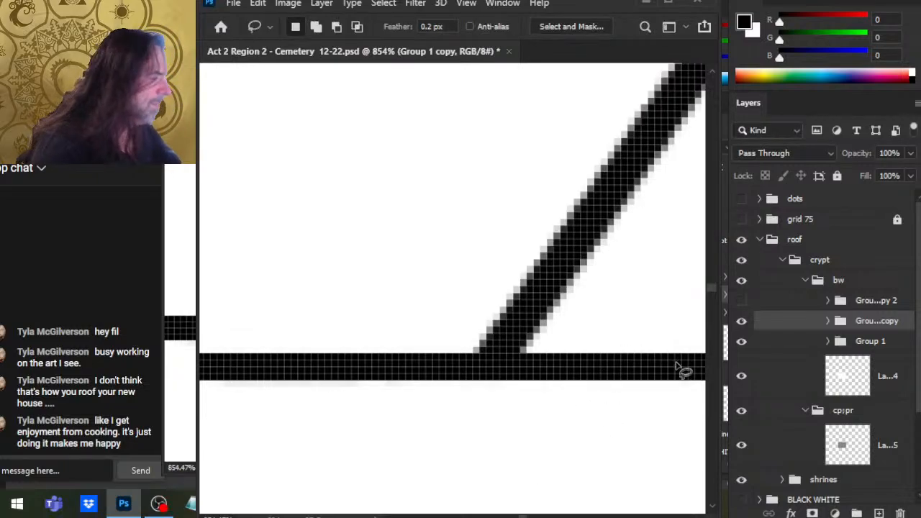
Step: Check the hidden Group 1 copy 2 by toggling its visibility and delete it from the bw group
click(741, 300)
click(742, 301)
click(774, 306)
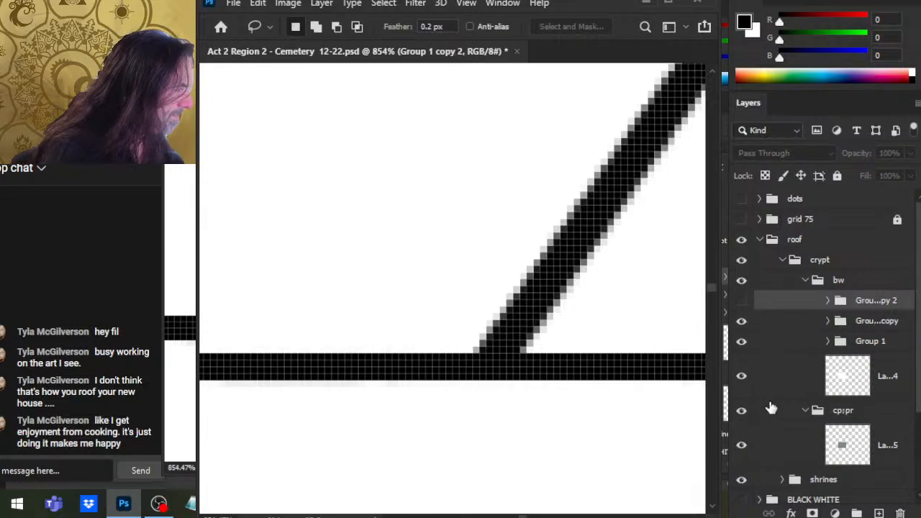
key(Delete)
Step: Inspect the middle line and the diagonal with its upper corner, toggling Group 1 to compare it with its copy
key(z)
drag(623, 389, 449, 356)
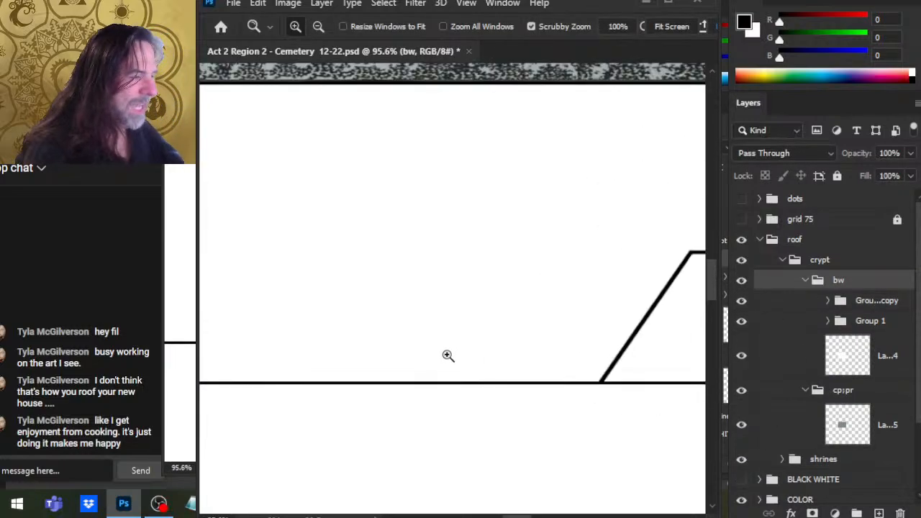
drag(595, 379, 506, 398)
drag(569, 387, 605, 413)
drag(678, 430, 648, 340)
click(828, 301)
click(827, 301)
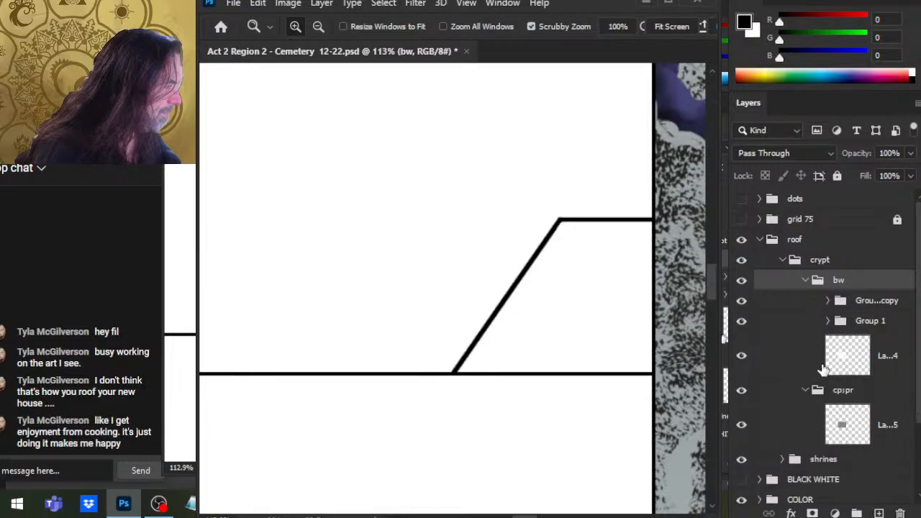
click(749, 321)
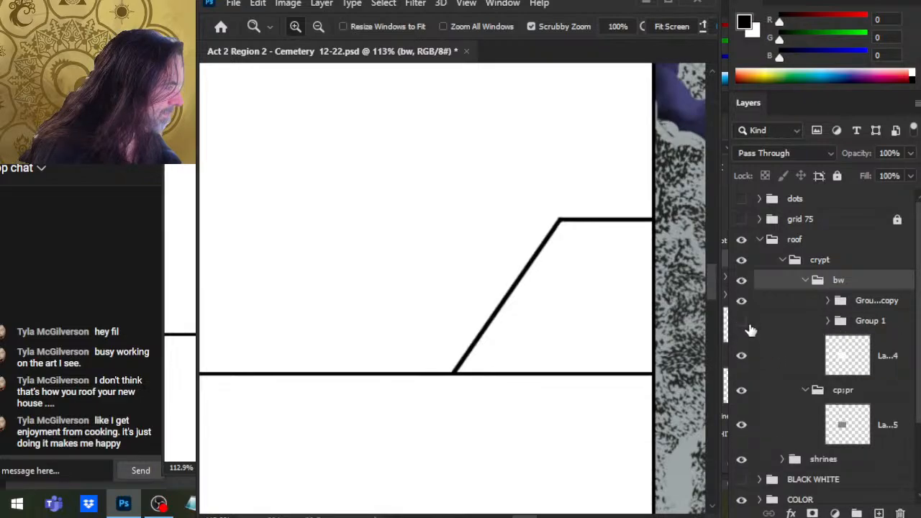
click(749, 326)
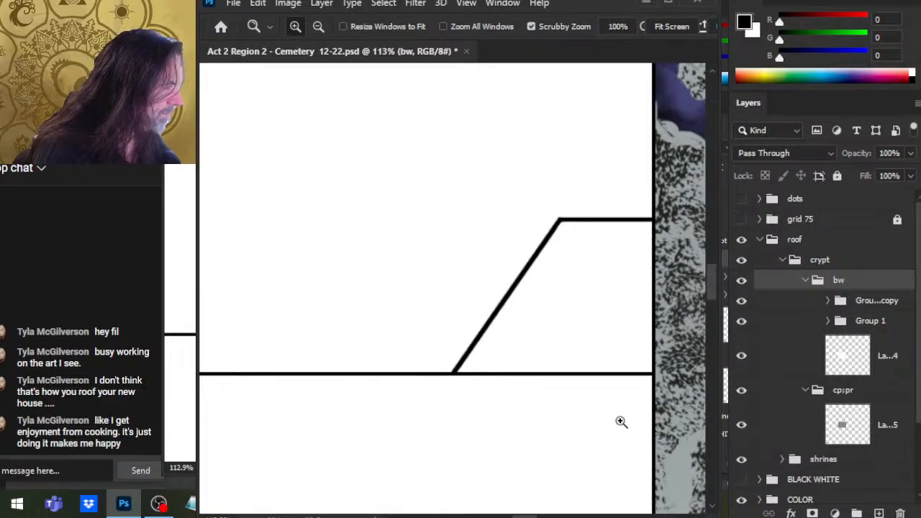
scroll(621, 420, down, 3)
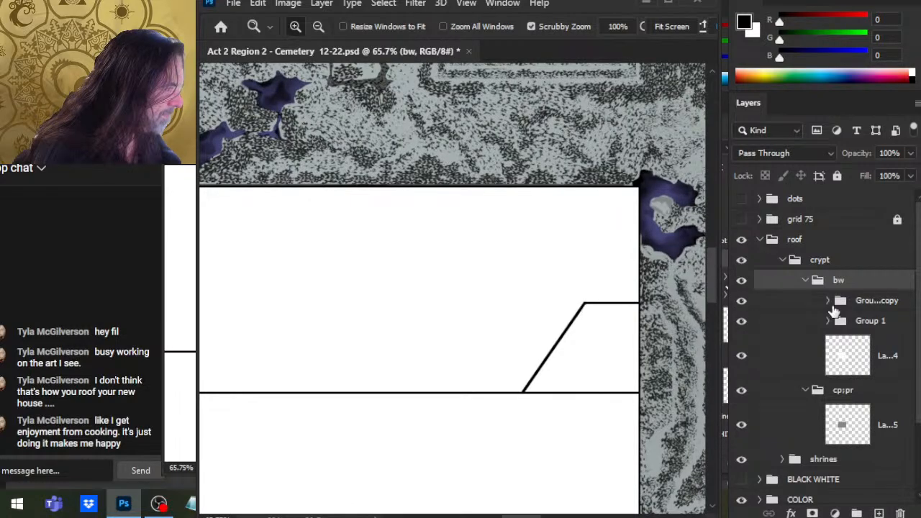
Step: Delete the remaining Group 1 copy and toggle Group 1 to check its roof lines
click(867, 301)
key(Delete)
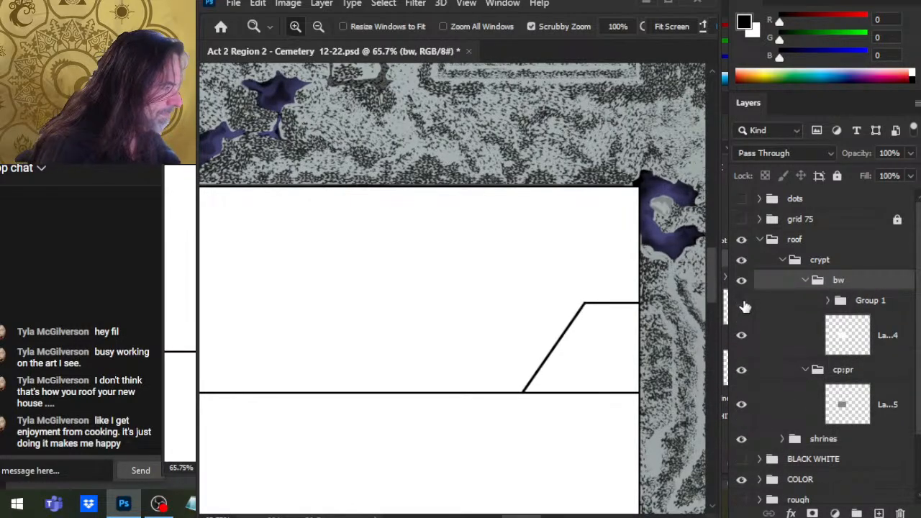
click(743, 302)
click(743, 302)
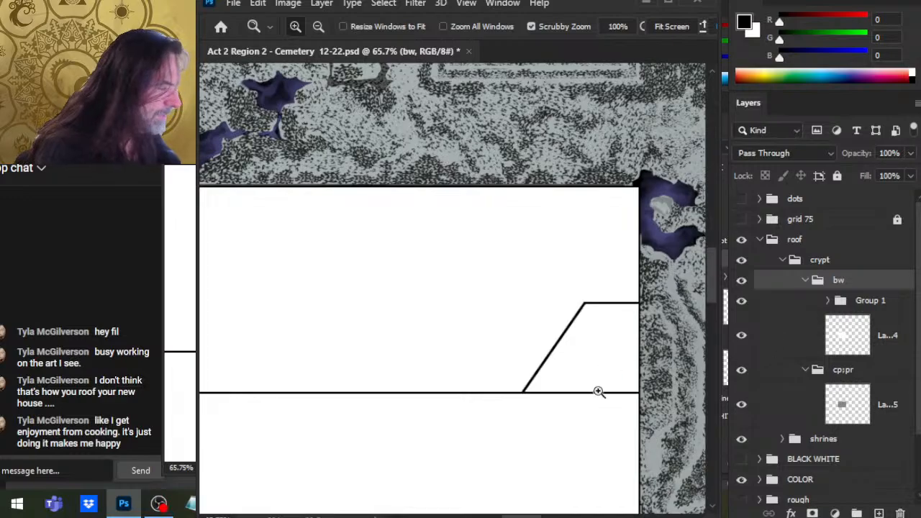
Step: Expand Group 1 and toggle its middle layer to identify the line it holds
click(827, 301)
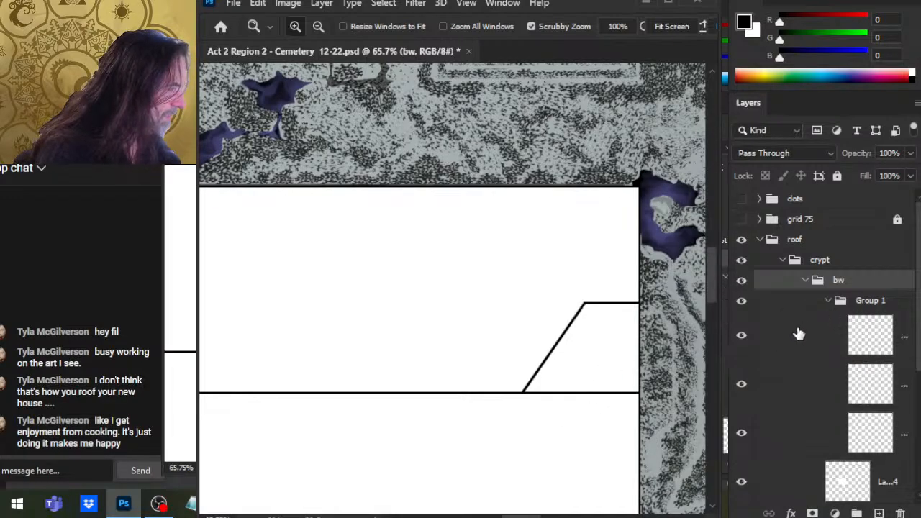
click(741, 383)
click(741, 384)
Step: Try to erase the part of the middle line that runs under the diagonal towards the crypt's edge, on Layer 78
click(763, 385)
key(e)
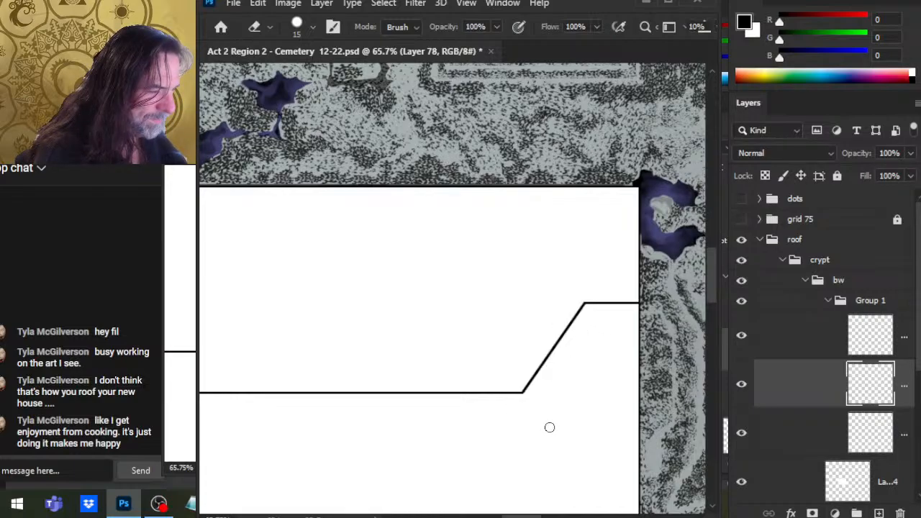
key(b)
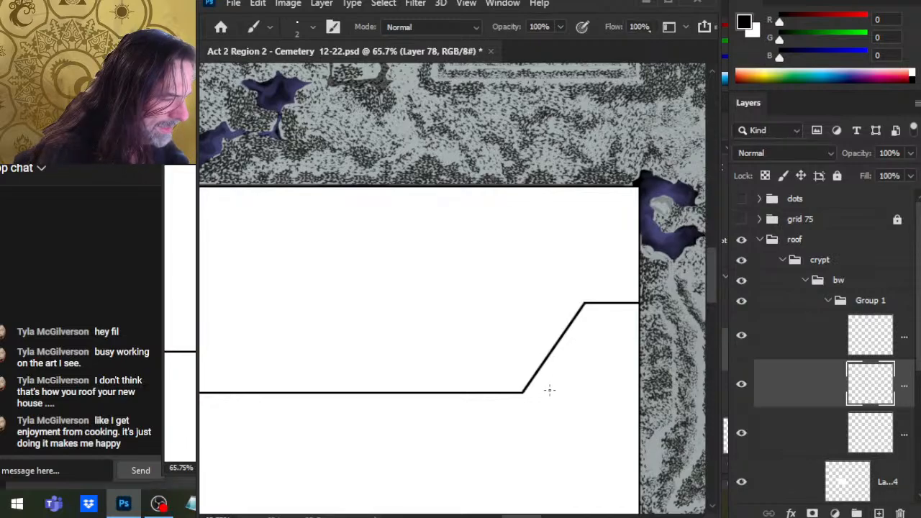
key(z)
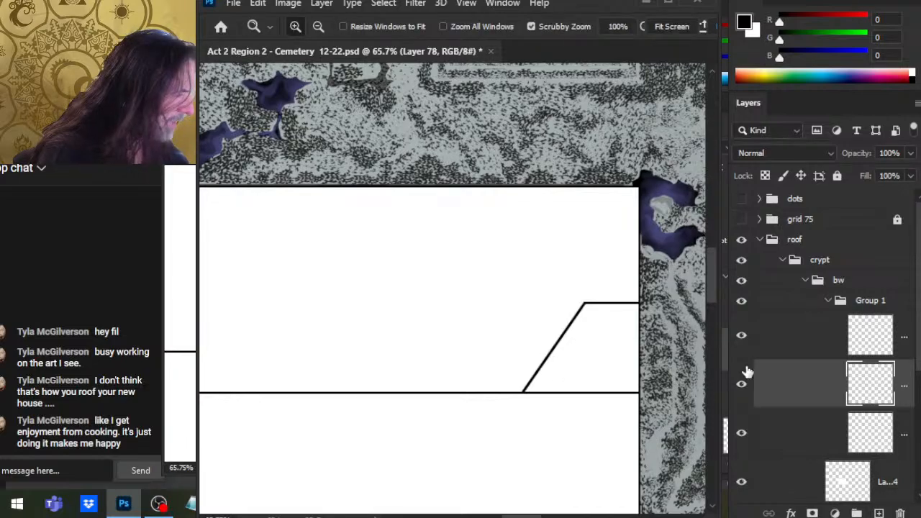
Step: Add a new layer at the top of Group 1 and ready the 2 px Brush at the diagonal's upper corner
click(793, 351)
click(879, 513)
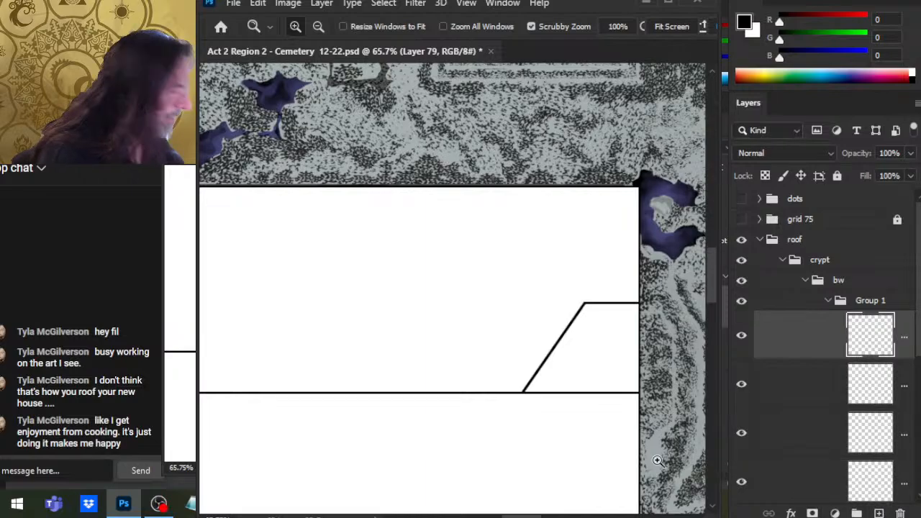
drag(568, 367, 436, 360)
drag(506, 308, 569, 323)
key(b)
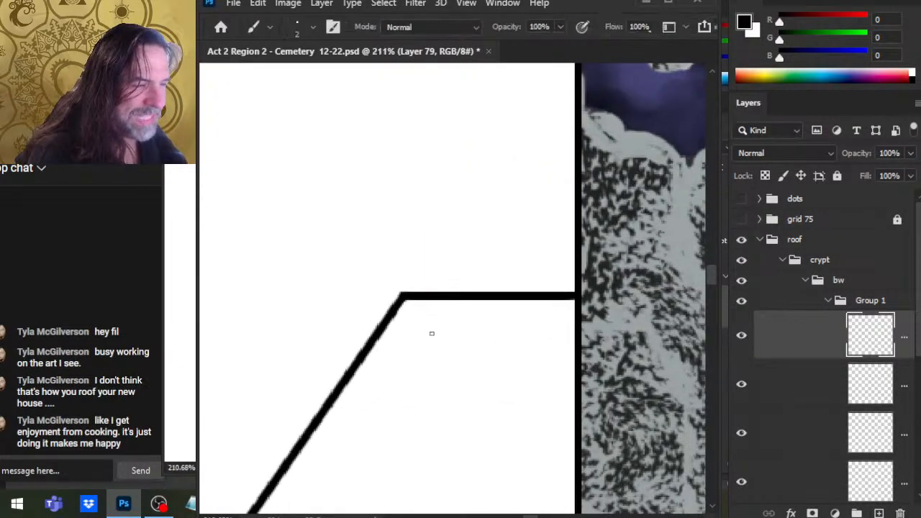
Step: Inspect the diagonal from its upper corner downwards, toggling the layer that holds it
drag(374, 356, 460, 356)
key(z)
key(e)
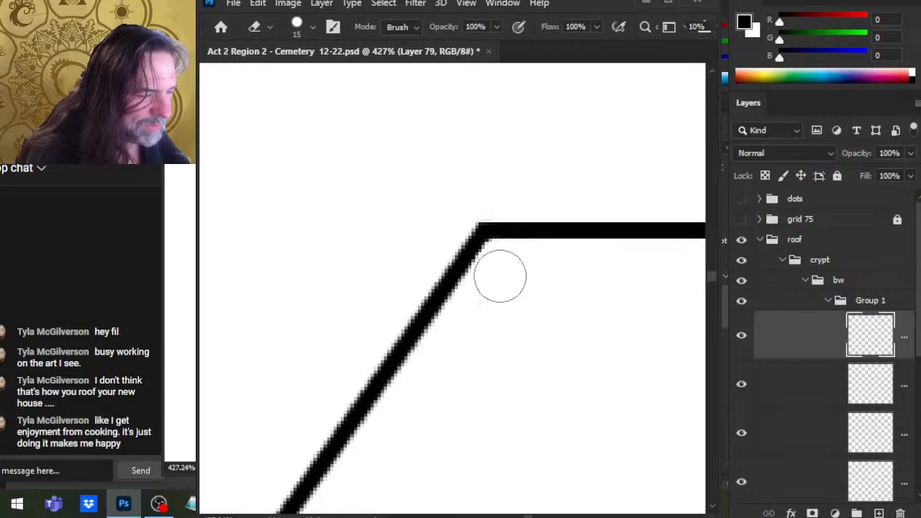
drag(465, 449, 649, 242)
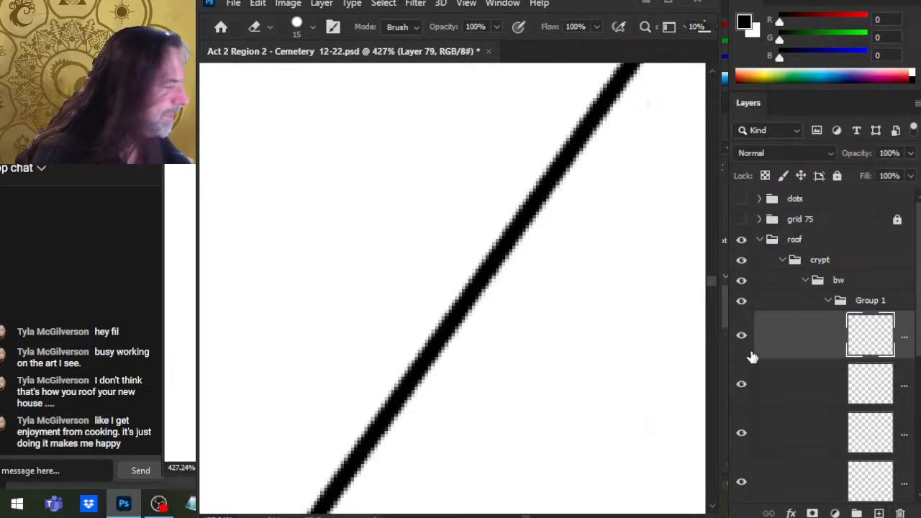
click(745, 389)
click(745, 387)
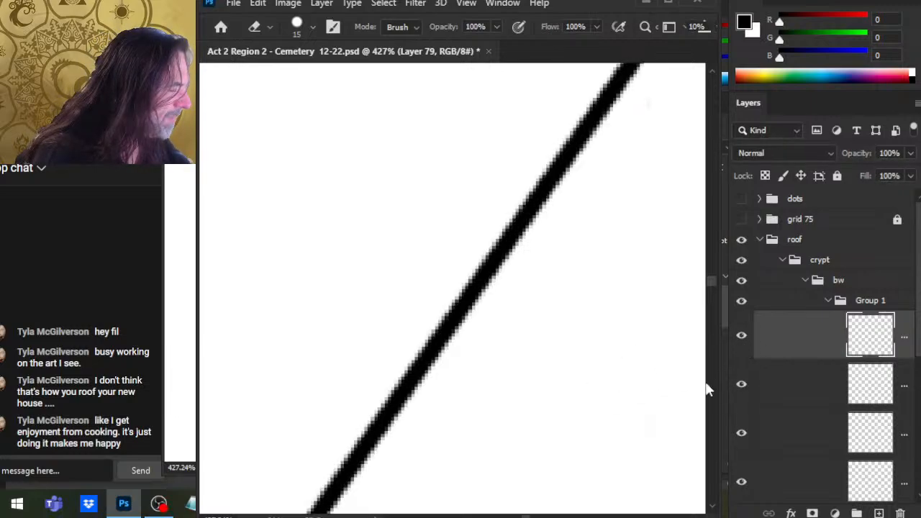
key(z)
drag(648, 367, 502, 361)
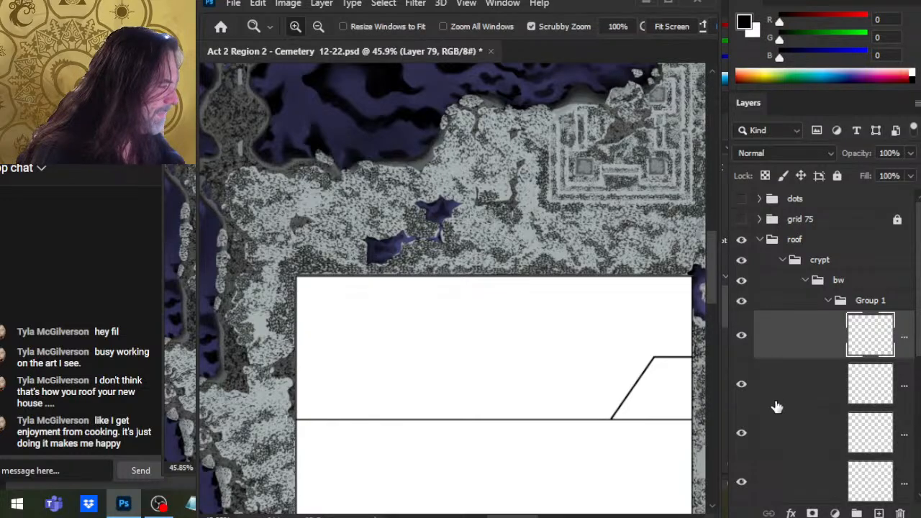
Step: Select the diagonal's layer, Layer 77, for erasing and check its upper corner by toggling the layer's visibility
click(778, 406)
drag(664, 393, 600, 255)
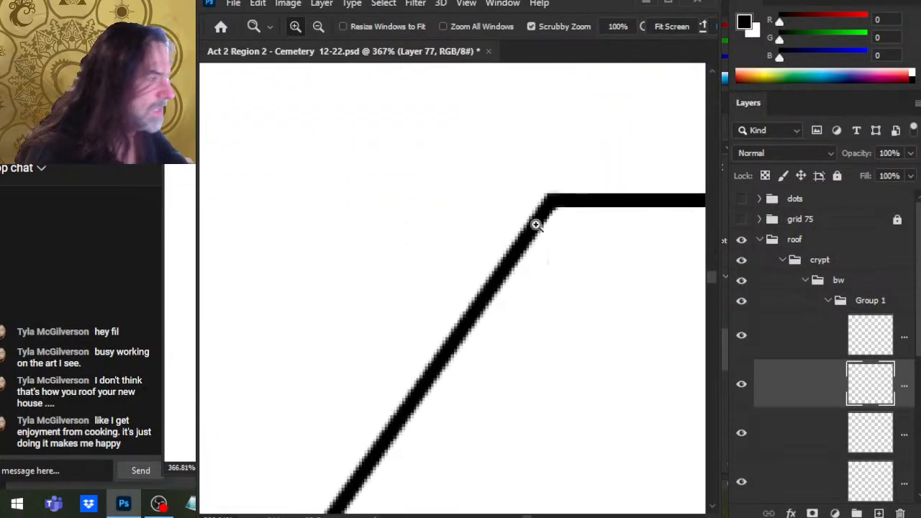
key(e)
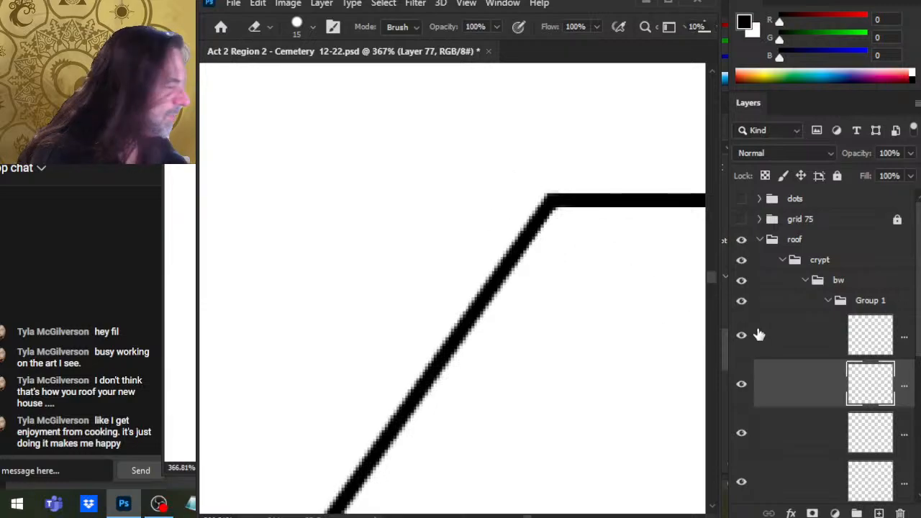
click(742, 385)
click(742, 387)
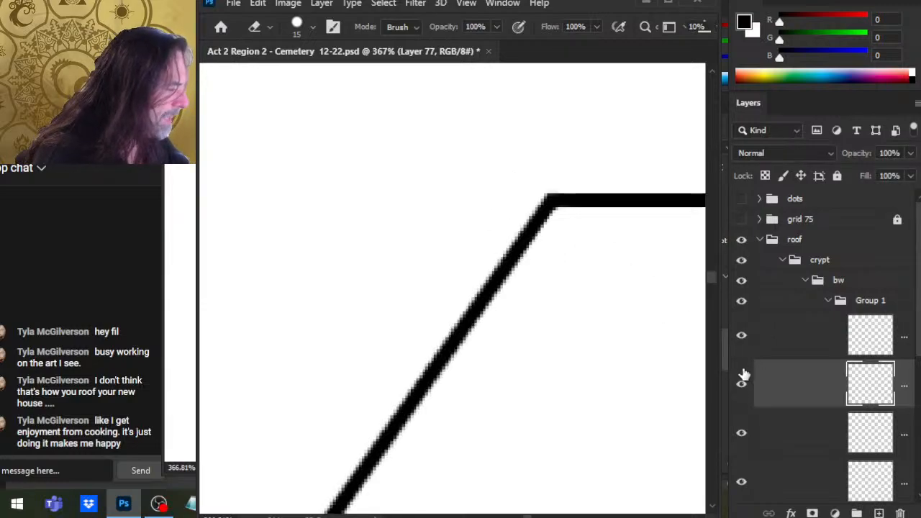
Step: Toggle the diagonal's layer and the middle line's layer to check which roof lines each one holds
key(z)
key(ctrl+0)
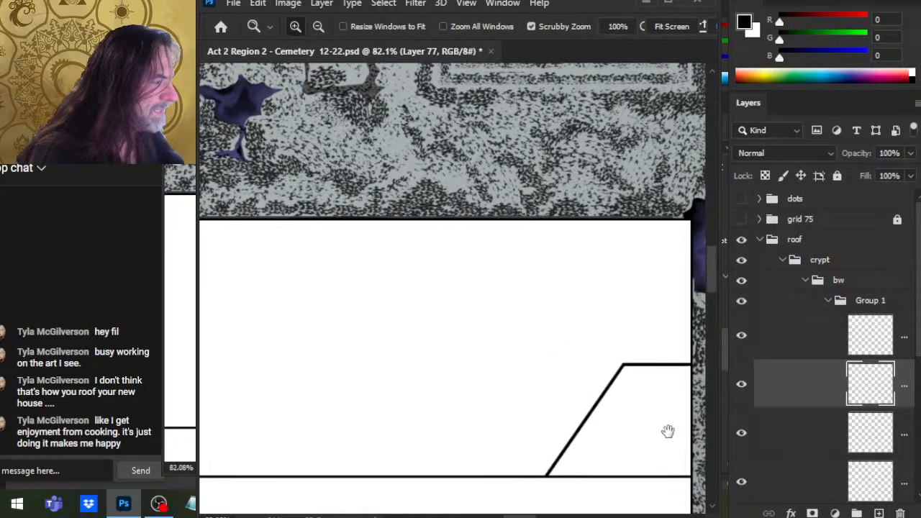
click(742, 386)
click(744, 443)
click(745, 442)
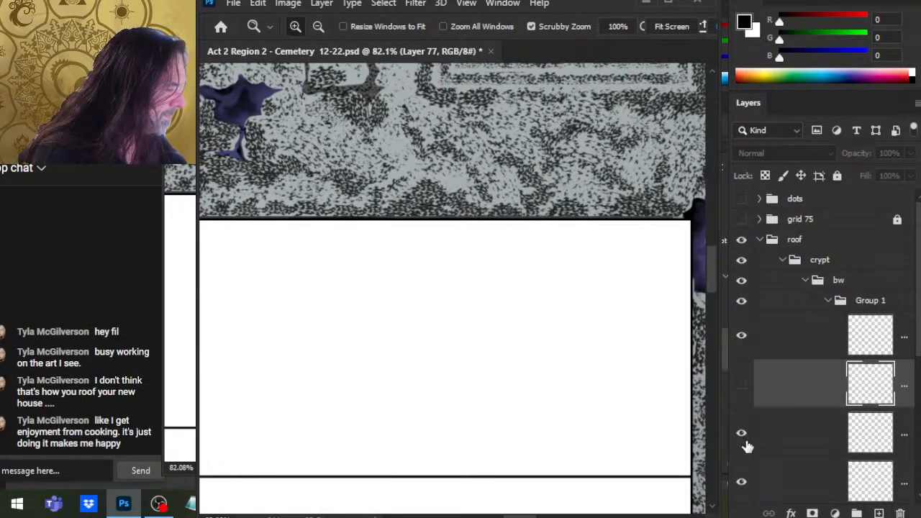
click(742, 386)
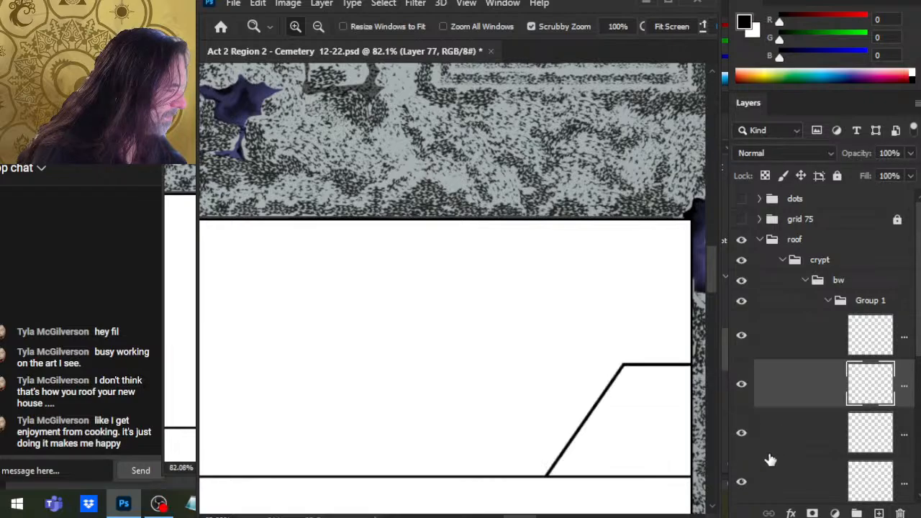
Step: Examine the diagonal's edge pixels up close between its upper corner and its junction with the middle line
drag(617, 409, 520, 358)
drag(530, 302, 575, 302)
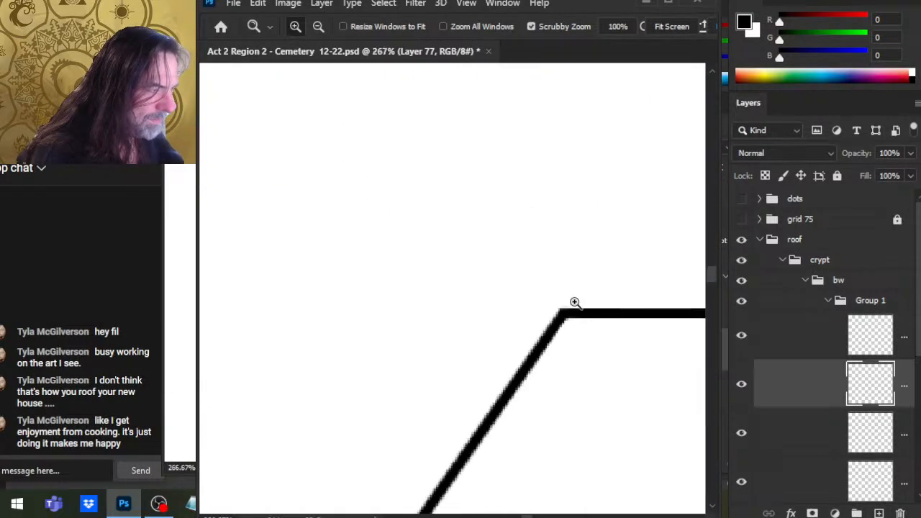
click(561, 313)
key(b)
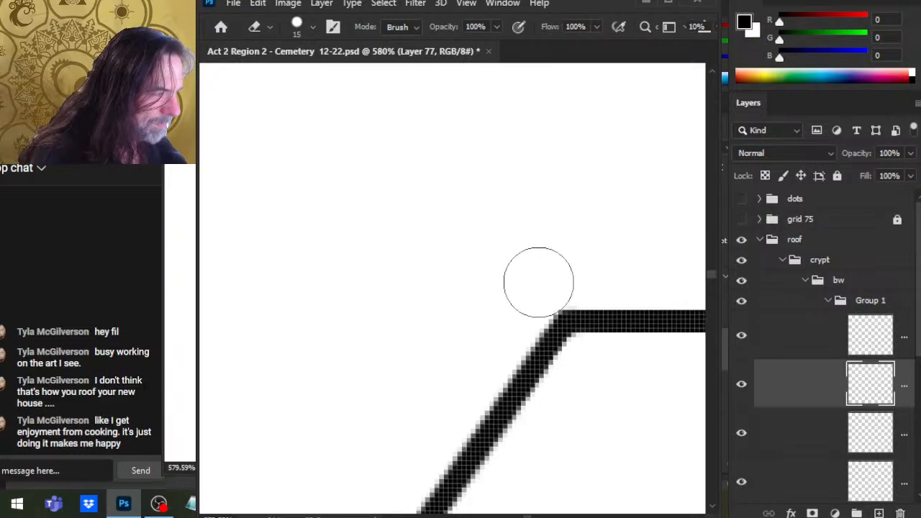
drag(531, 413, 500, 460)
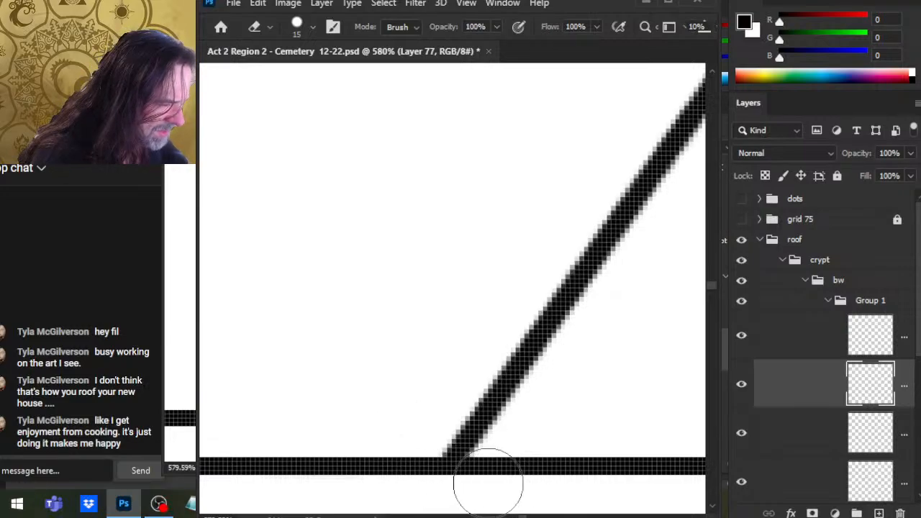
drag(667, 298, 378, 510)
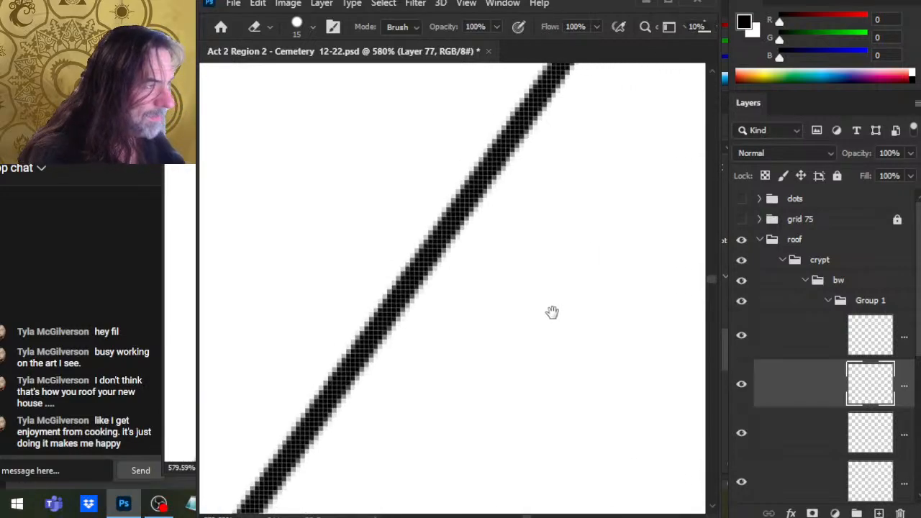
mouse_move(551, 312)
mouse_down()
mouse_move(432, 510)
mouse_move(418, 515)
mouse_up()
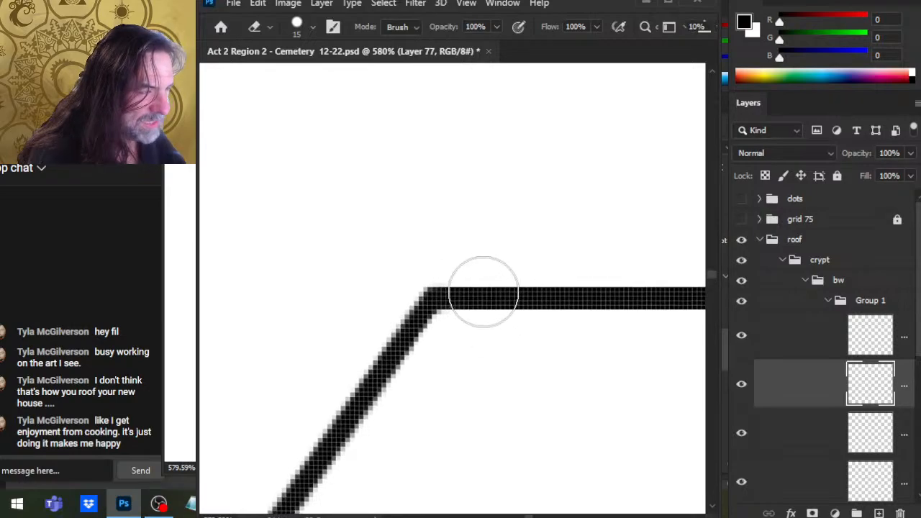
Step: Try to erase pixels along the underside of the short horizontal line beside the diagonal's upper corner
click(479, 297)
key(ctrl+z)
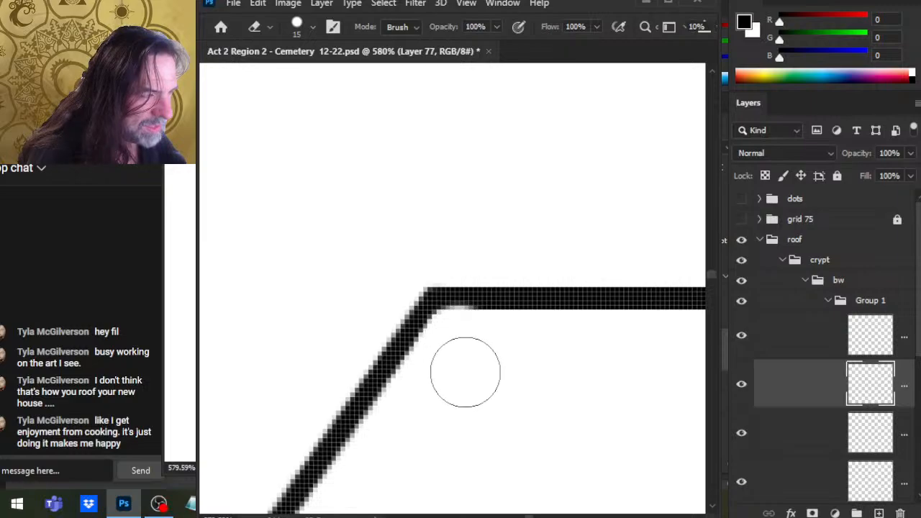
mouse_move(465, 372)
mouse_down()
mouse_move(634, 239)
mouse_move(679, 169)
mouse_up()
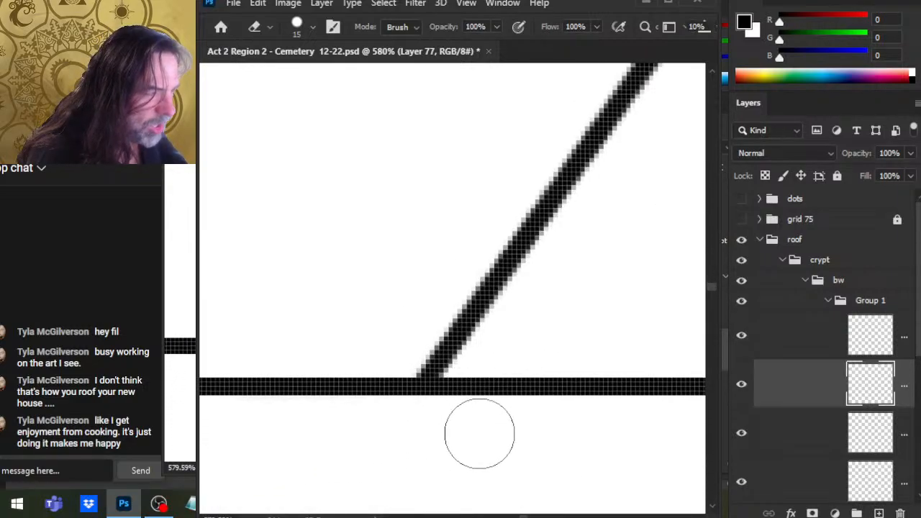
key(z)
scroll(592, 350, down, 5)
drag(604, 352, 384, 465)
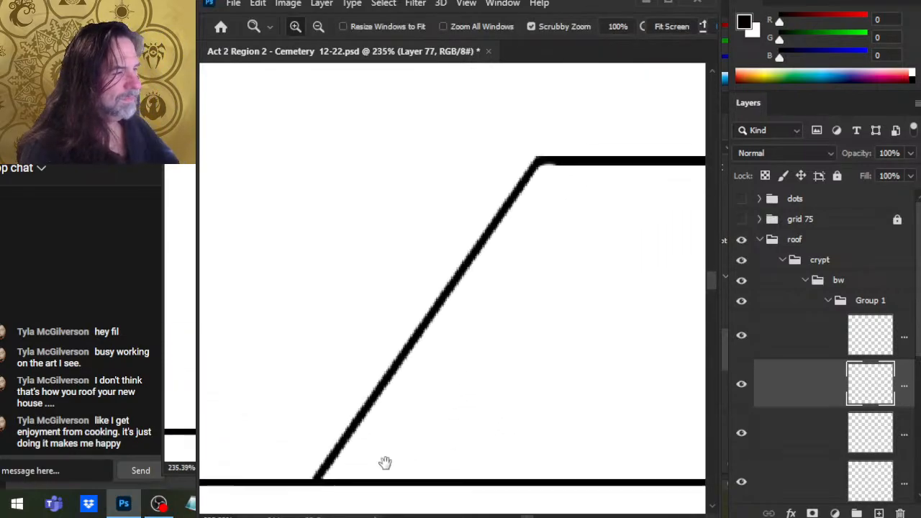
mouse_move(567, 224)
mouse_down()
mouse_move(667, 248)
mouse_move(549, 370)
mouse_move(502, 468)
mouse_up()
Step: Touch up the diagonal's upper corner and adjoining horizontal line in black on Layer 77 with the 2 px Brush
key(b)
mouse_move(501, 288)
mouse_down()
mouse_move(500, 299)
mouse_move(522, 299)
mouse_move(433, 299)
mouse_up()
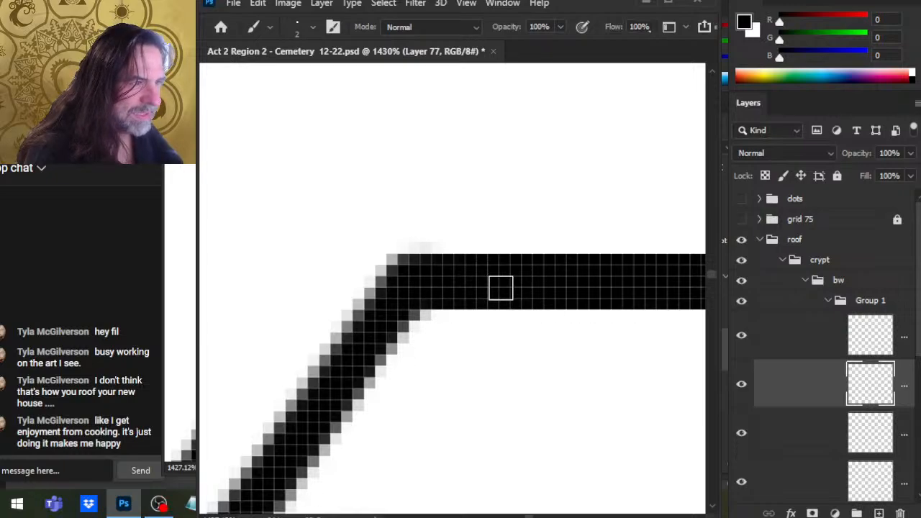
key(z)
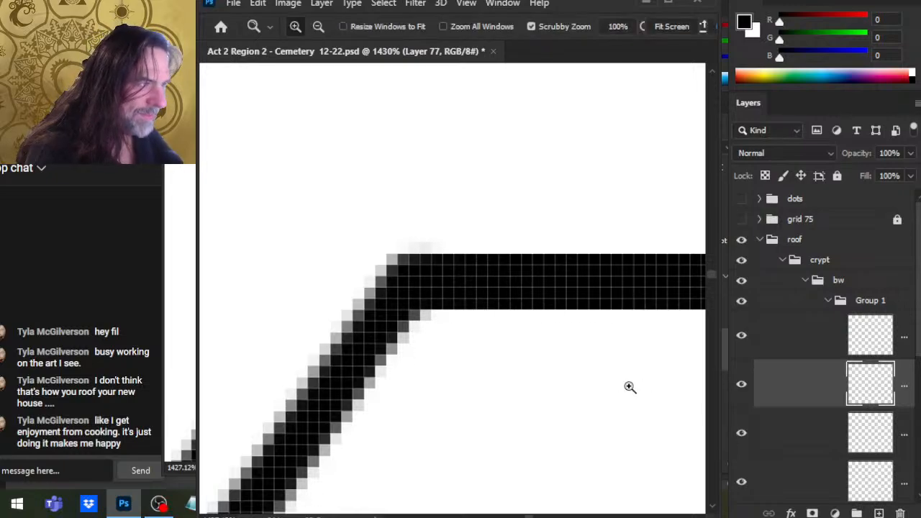
drag(629, 386, 407, 269)
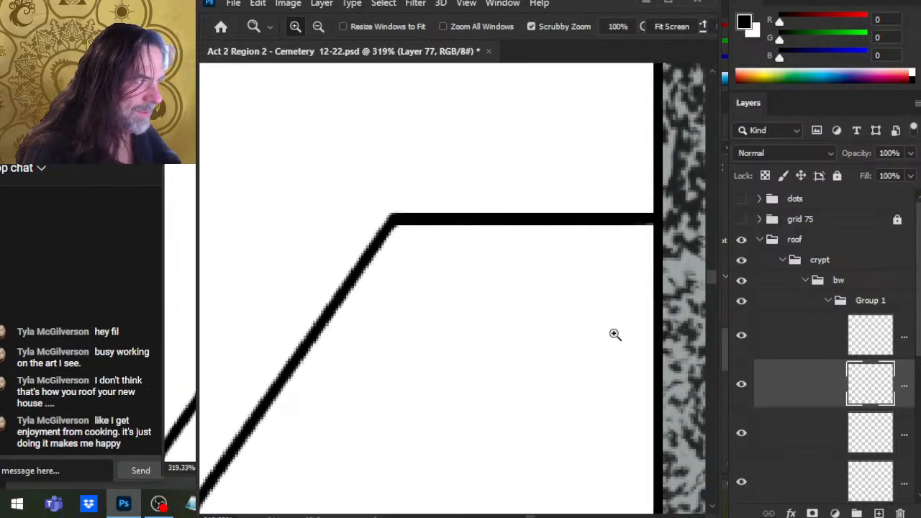
Step: Remove Layer 79 as a separate layer from Group 1, check the remaining line layers, and select the diagonal's Layer 77
drag(613, 333, 521, 300)
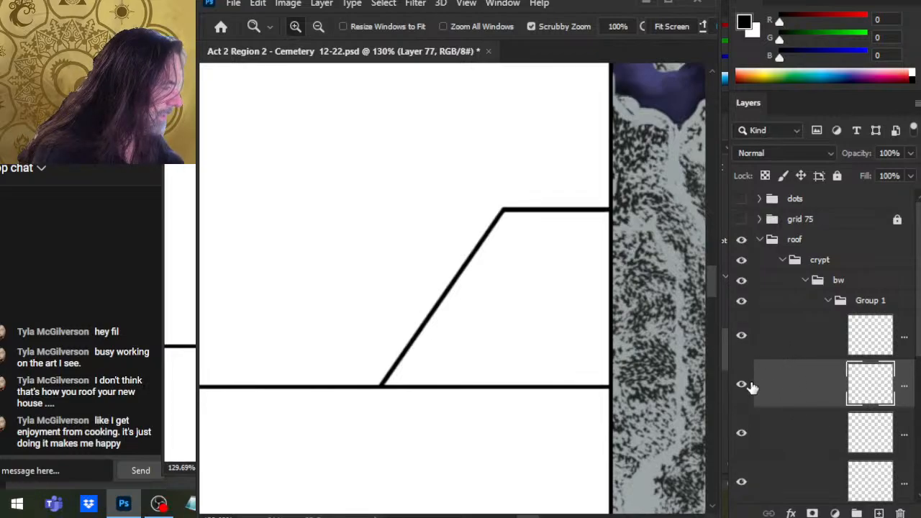
click(741, 337)
click(796, 338)
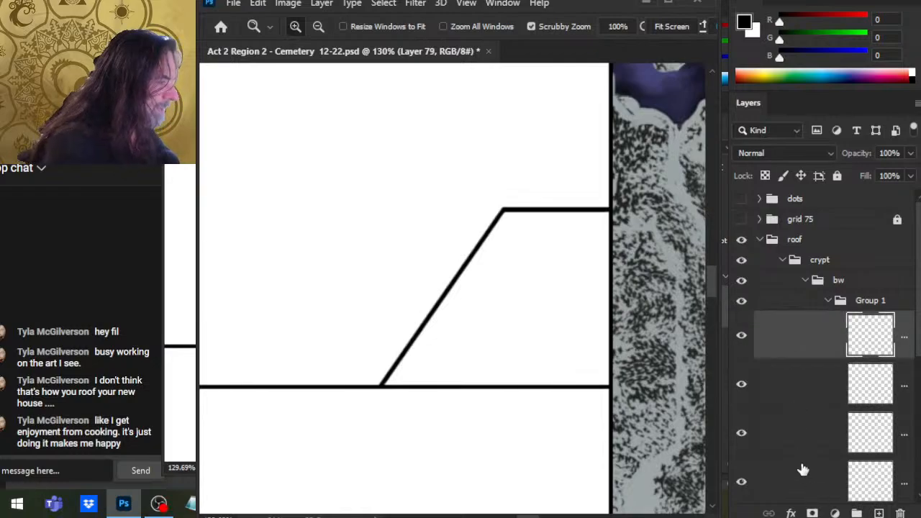
click(799, 387)
key(l)
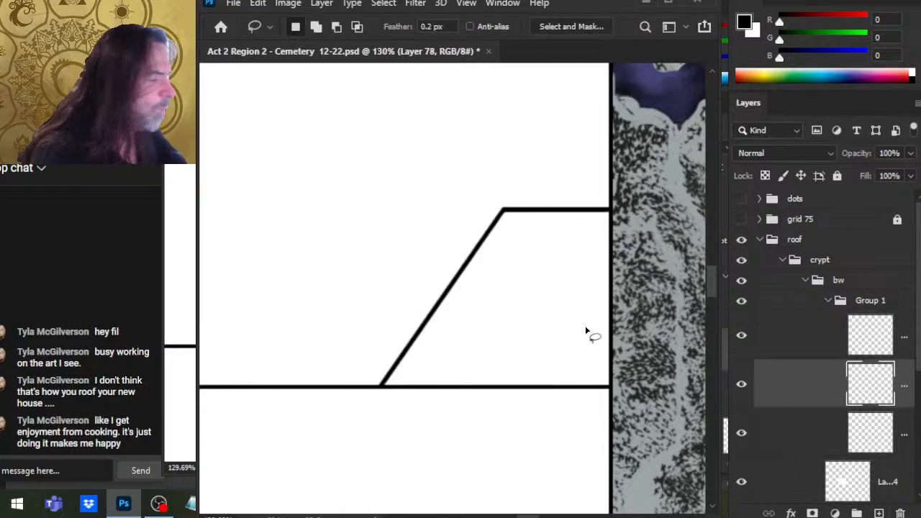
click(742, 338)
click(742, 344)
click(770, 352)
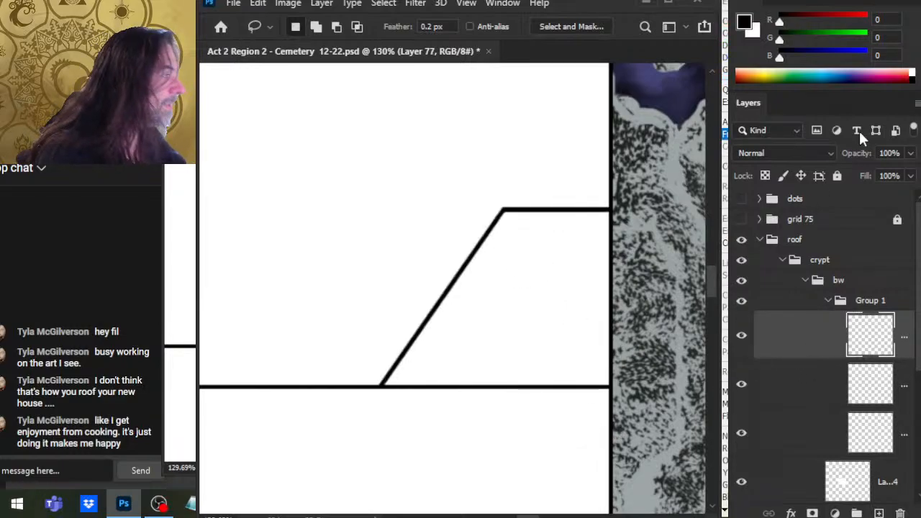
Step: Duplicate Layer 77 down and inward as a second parallel roof line, trimming its overhang at the border and middle line
key(ctrl+j)
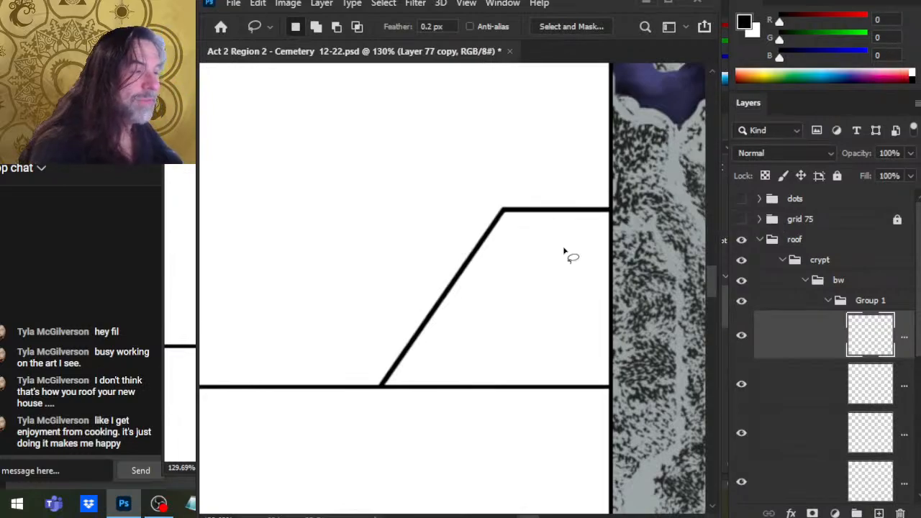
key(v)
drag(578, 349, 605, 354)
key(Down)
key(Down)
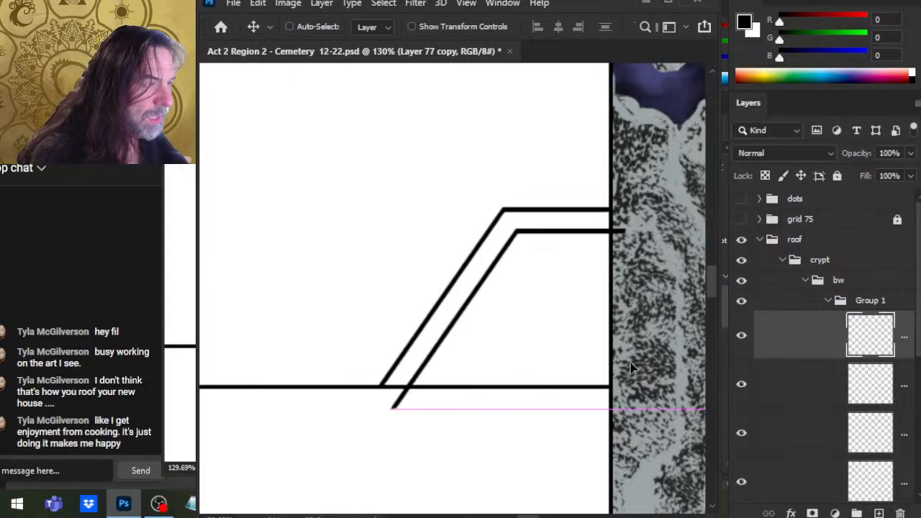
key(Up)
key(Up)
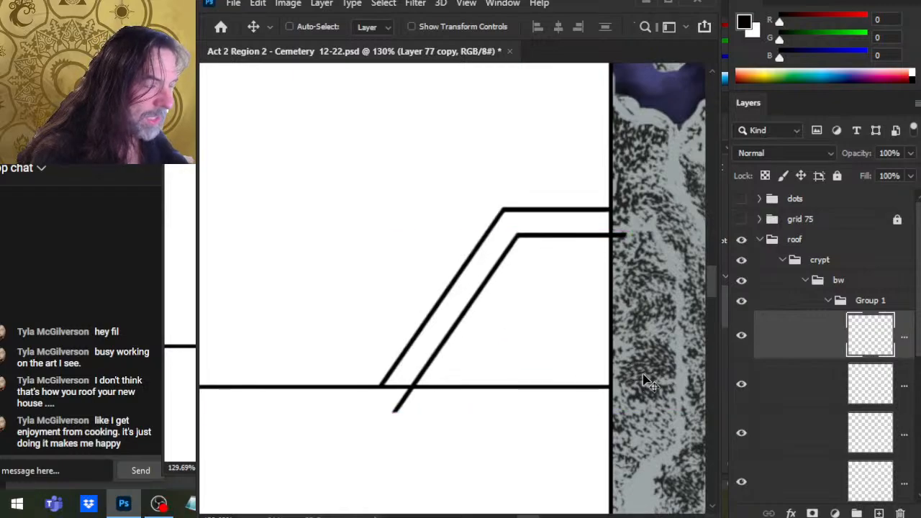
key(Up)
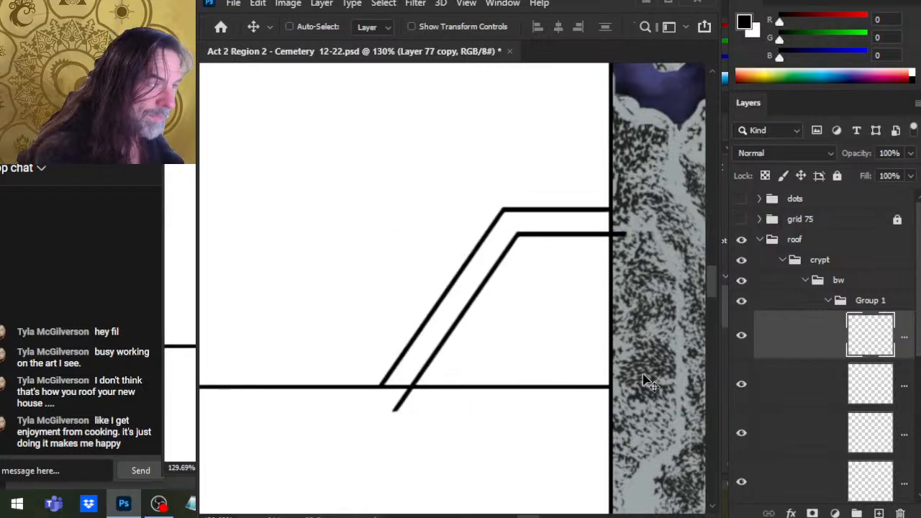
key(Left)
key(Right)
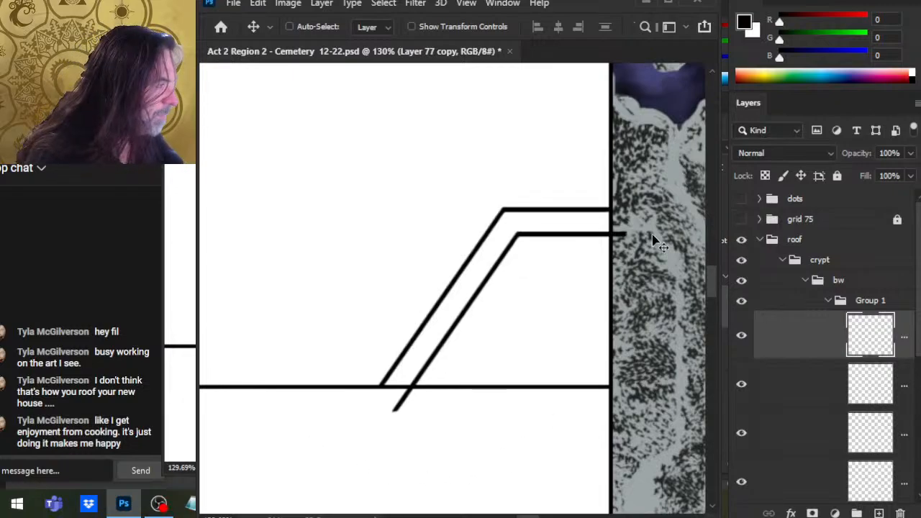
key(e)
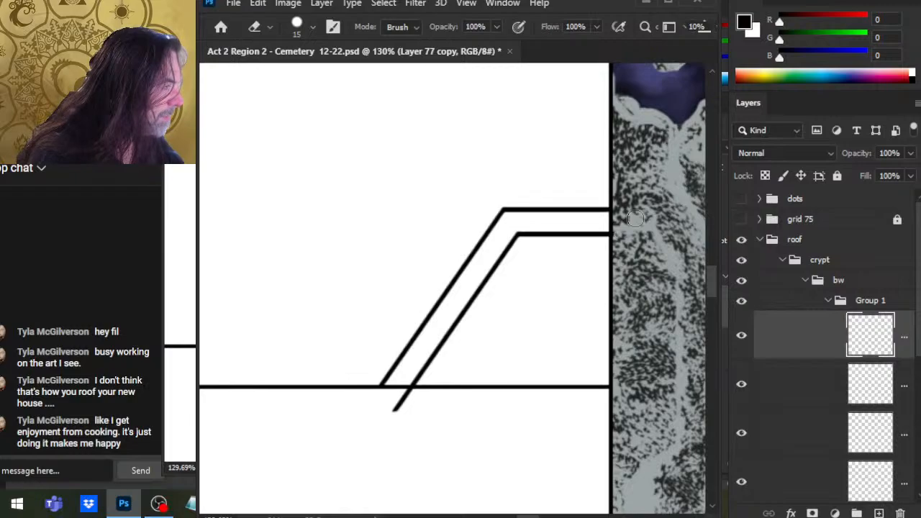
drag(396, 409, 393, 404)
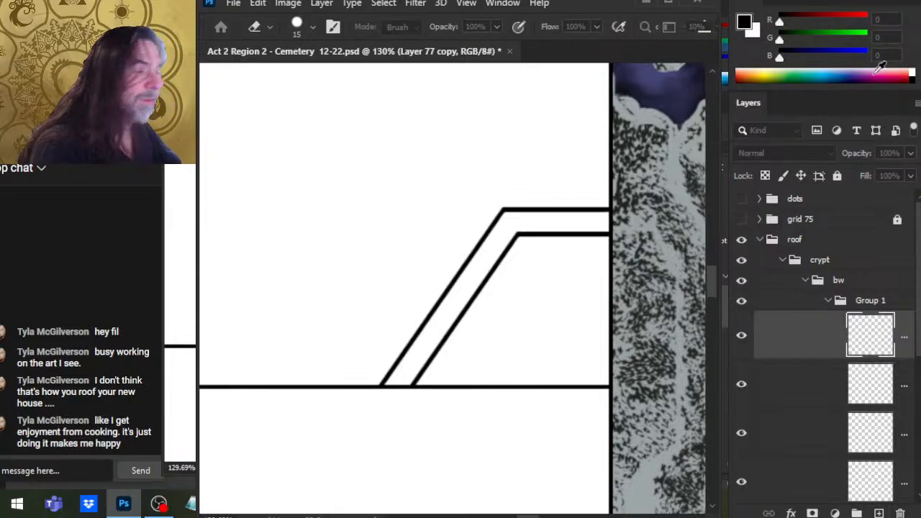
Step: Duplicate the second roof line and offset the copy down and inward at matching spacing to form a third parallel line
key(ctrl+j)
key(v)
key(Right)
key(Right)
key(Right)
key(Right)
key(Right)
key(Right)
key(Right)
key(Right)
key(Right)
key(Down)
key(Down)
key(Down)
key(Down)
key(Down)
key(Down)
key(Down)
key(Down)
key(Down)
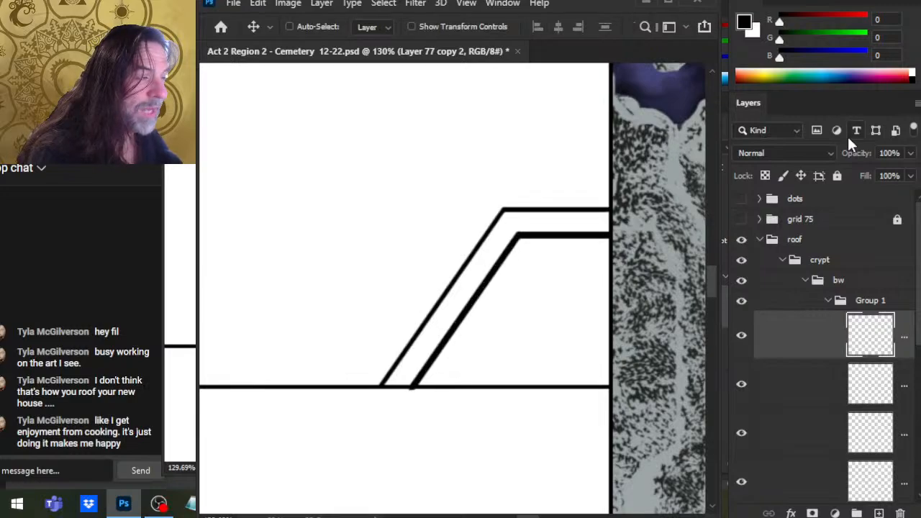
key(Right)
key(Right)
key(Right)
key(Right)
key(Right)
key(Right)
key(Down)
key(Down)
key(Down)
key(Down)
key(Down)
key(Down)
key(Down)
key(Down)
key(Down)
key(Down)
key(Down)
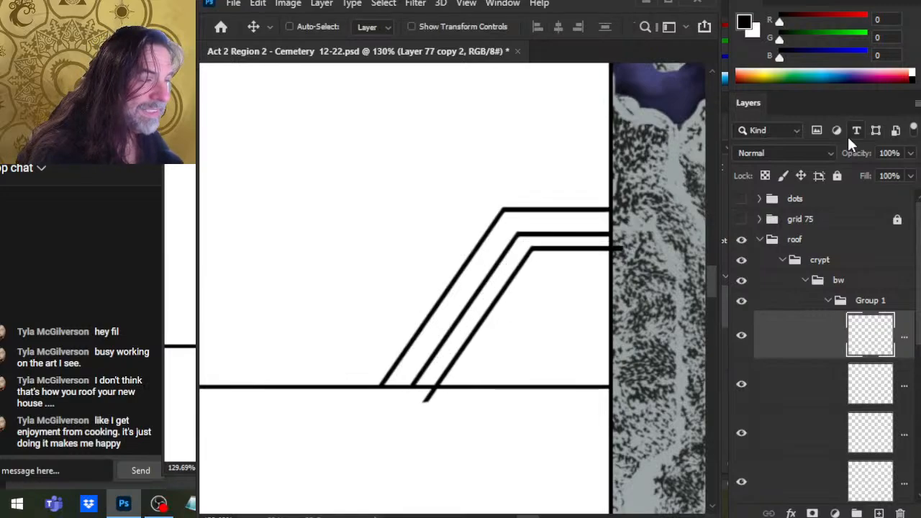
key(Down)
key(Down)
key(Down)
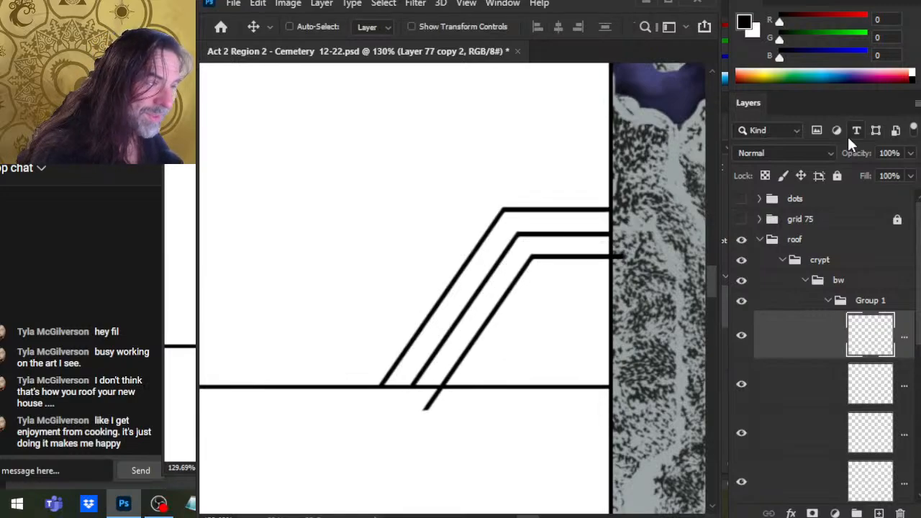
key(Down)
key(Down)
key(Down)
key(Down)
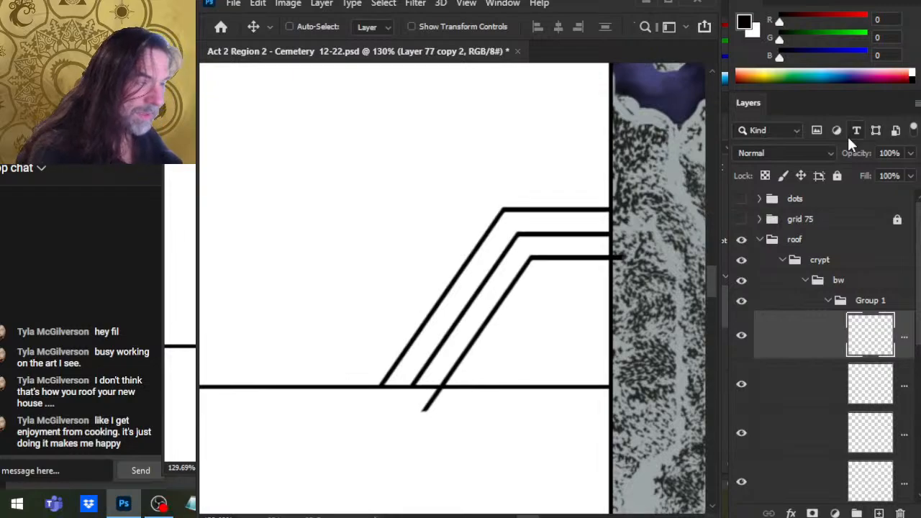
Step: Erase the third line's overhanging ends and nudge the line slightly down and inward to even out the spacing
key(e)
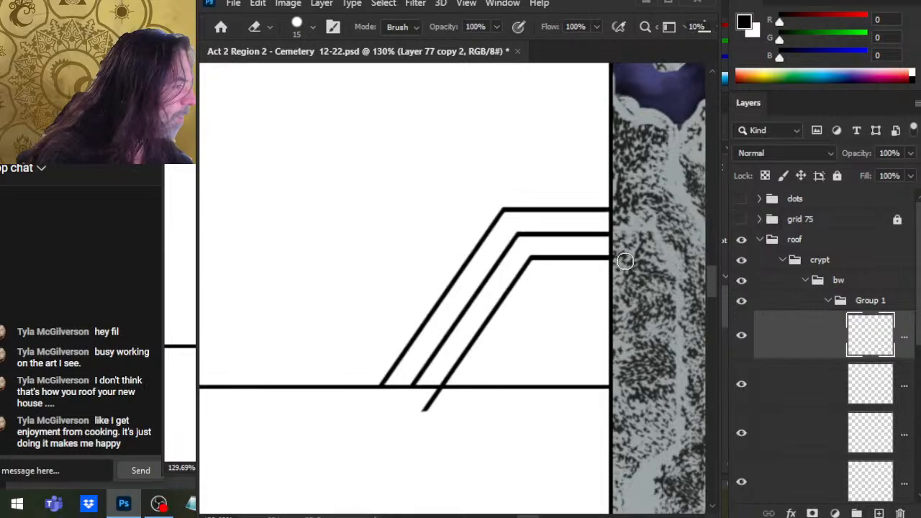
drag(427, 406, 436, 415)
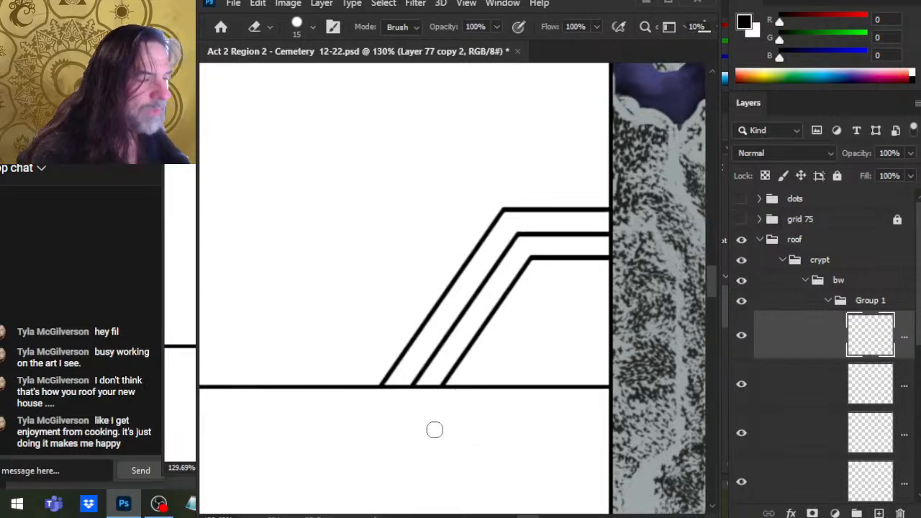
key(v)
key(Down)
key(Up)
key(Right)
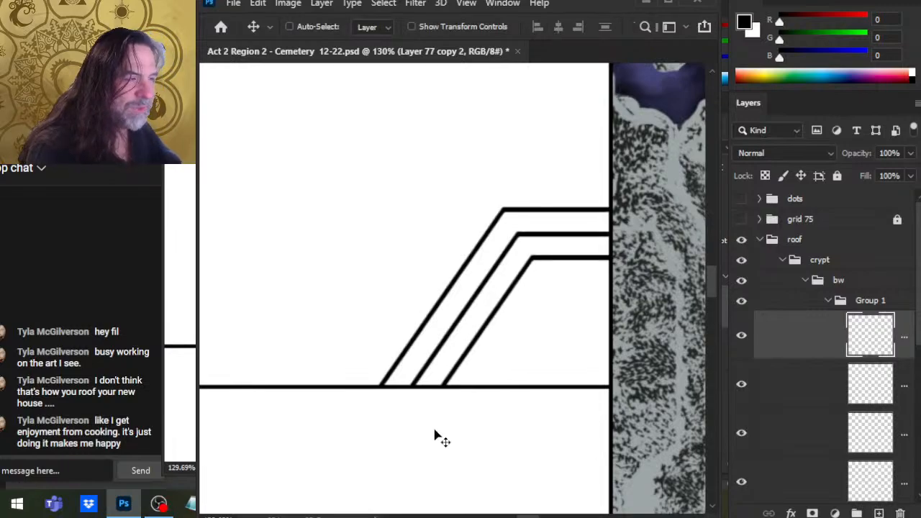
key(Down)
key(e)
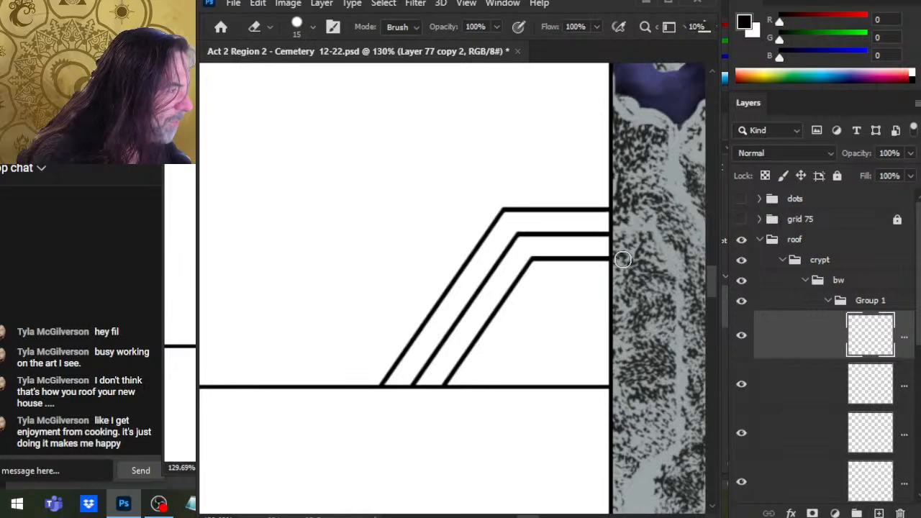
Step: Review the three nested roof lines against the crypt outline, toggling Group 1 and one of its layers
key(z)
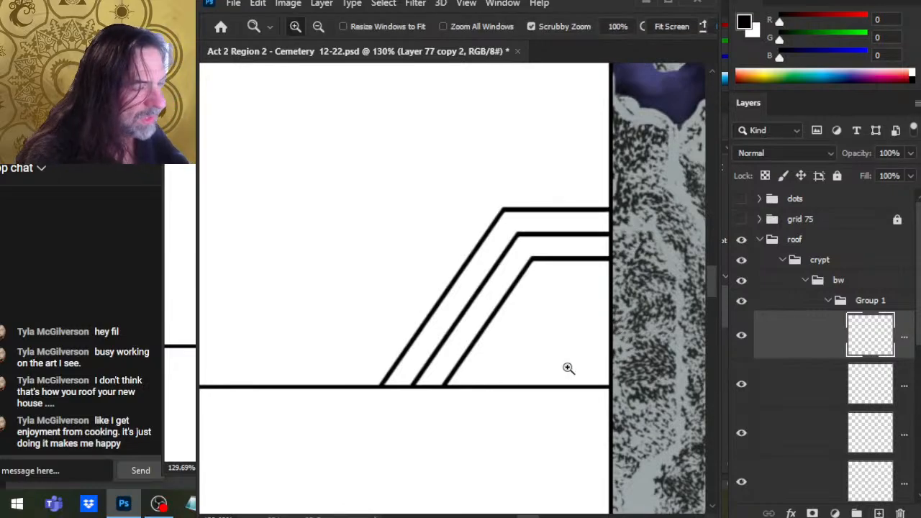
scroll(569, 368, down, 5)
drag(626, 414, 578, 386)
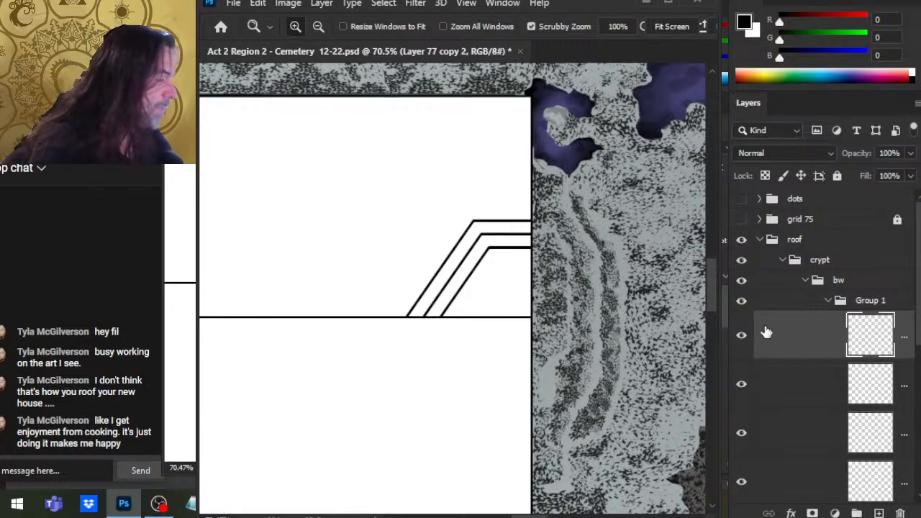
key(ctrl+z)
key(ctrl+z)
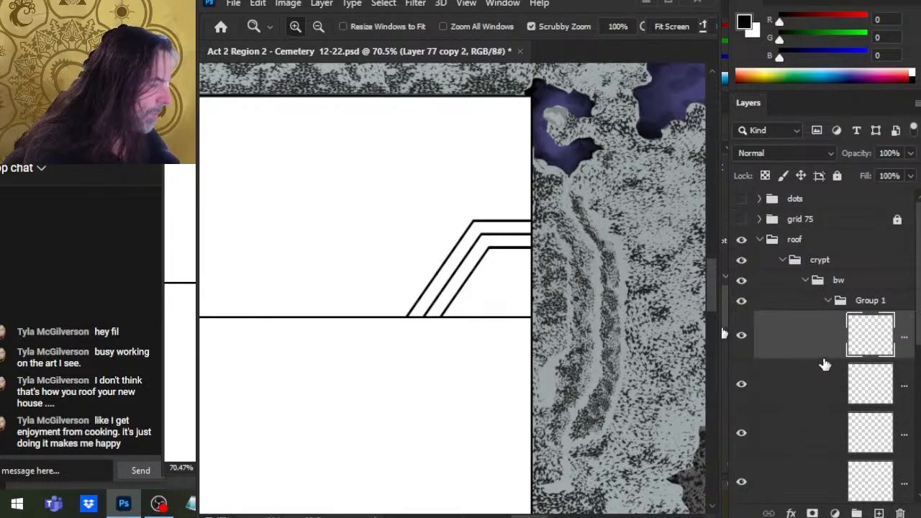
click(744, 302)
click(743, 301)
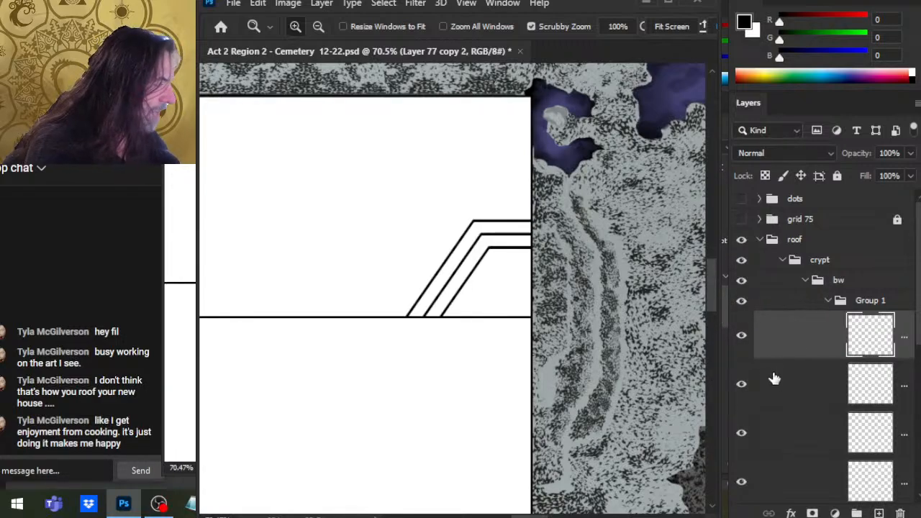
click(741, 482)
click(742, 482)
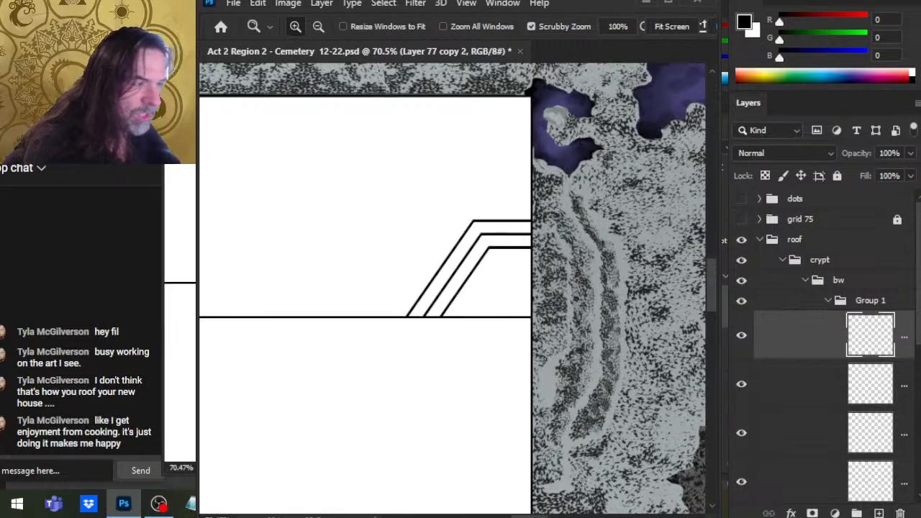
Step: Collapse Group 1 and toggle the white fill layer and the group to check what each one holds
click(830, 301)
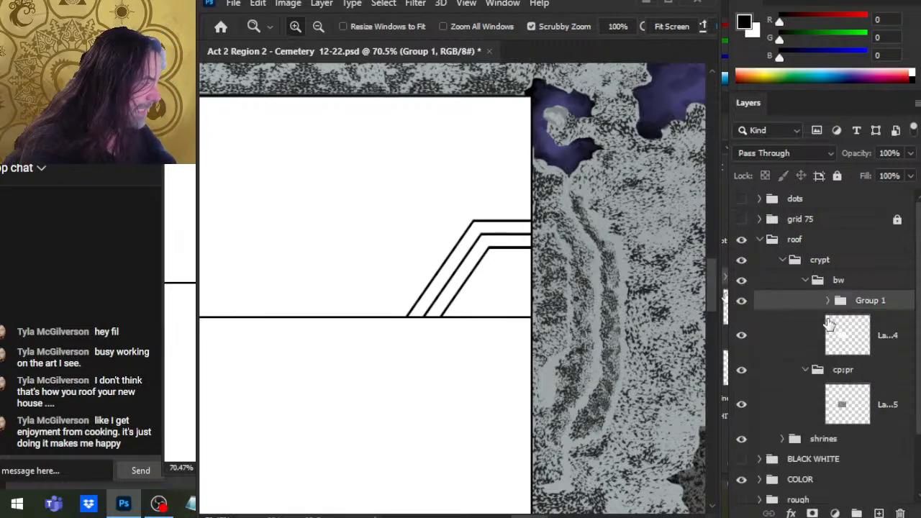
click(741, 335)
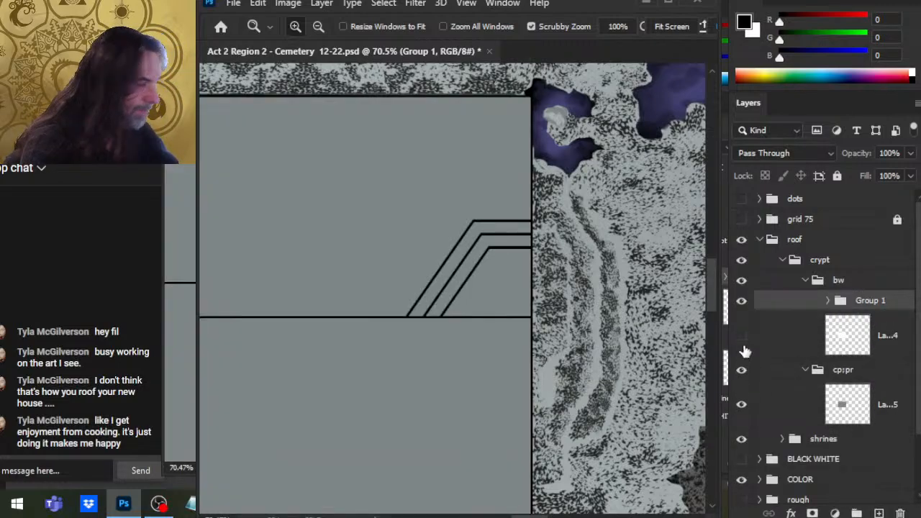
click(742, 335)
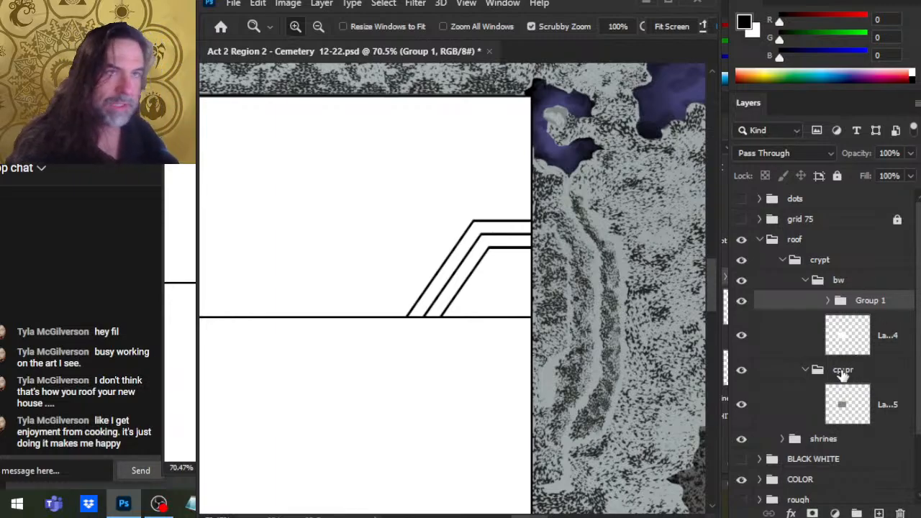
click(742, 300)
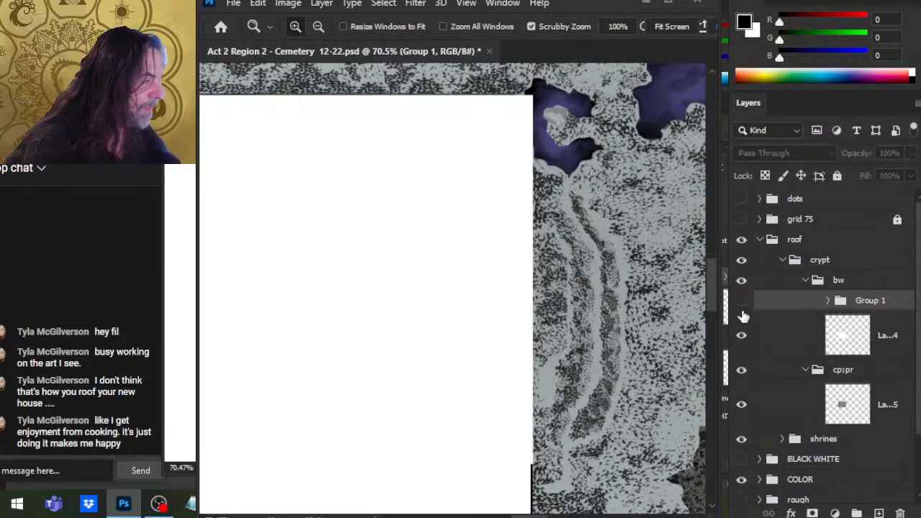
click(741, 300)
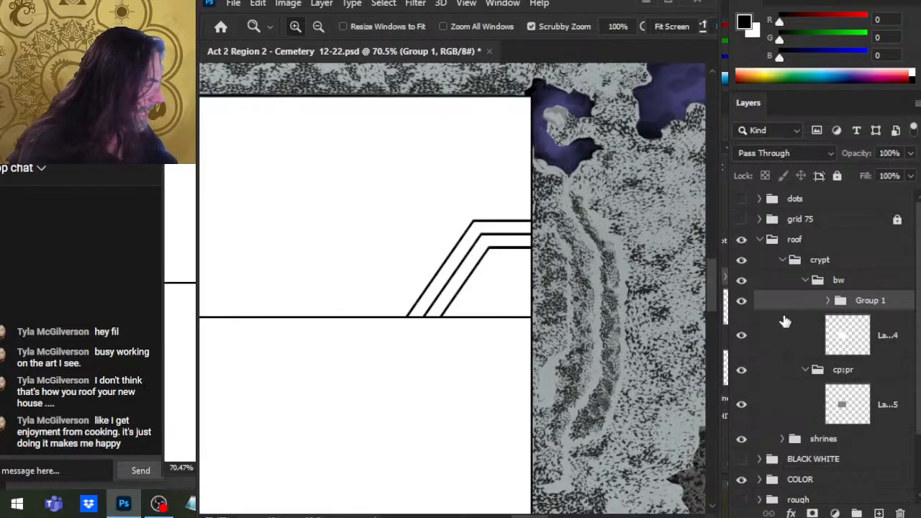
click(741, 300)
click(742, 301)
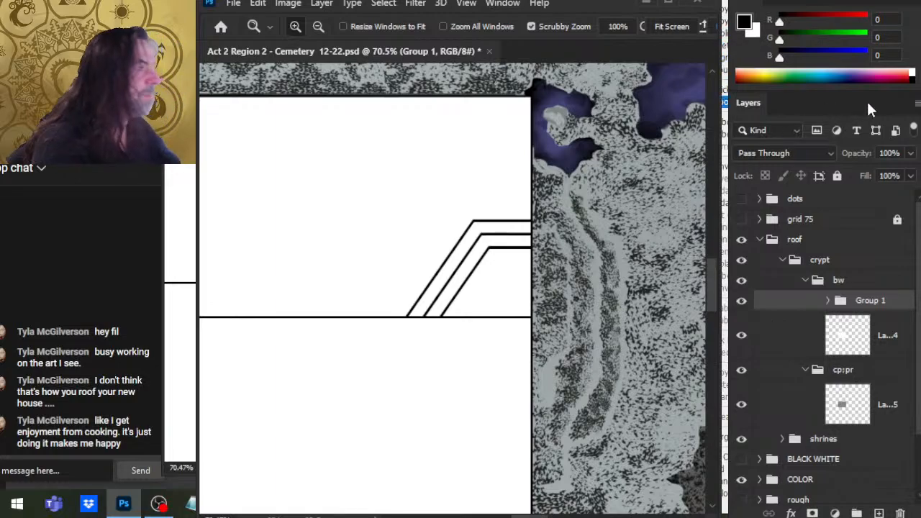
Step: Duplicate Group 1 and flip the copy vertically so its roof lines mirror below the middle line
key(ctrl+j)
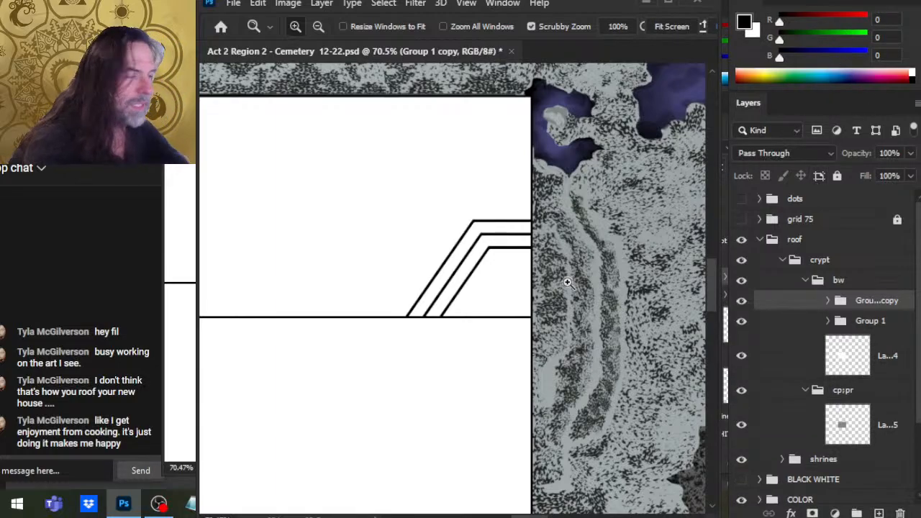
key(l)
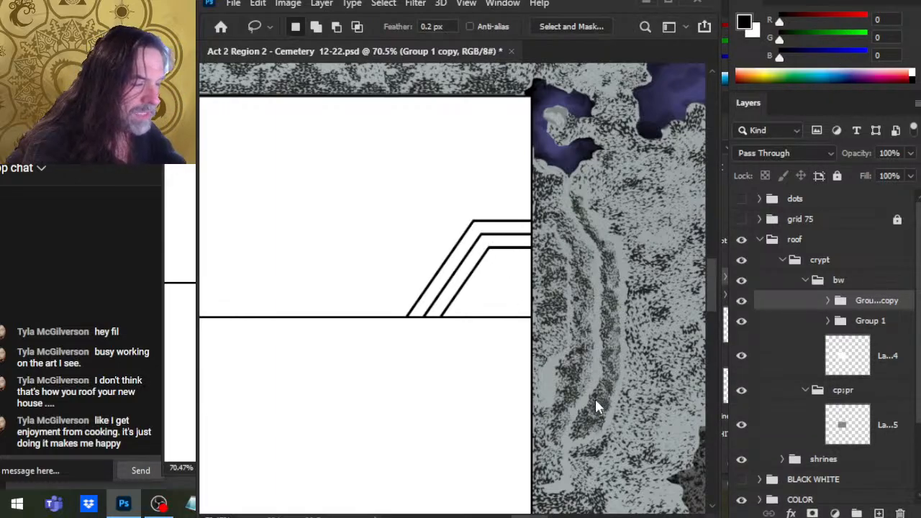
key(ctrl+t)
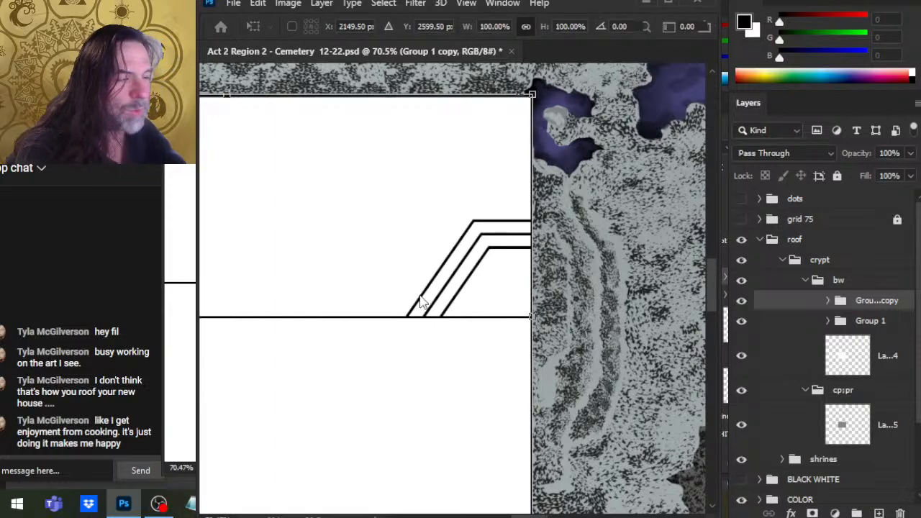
click(487, 271)
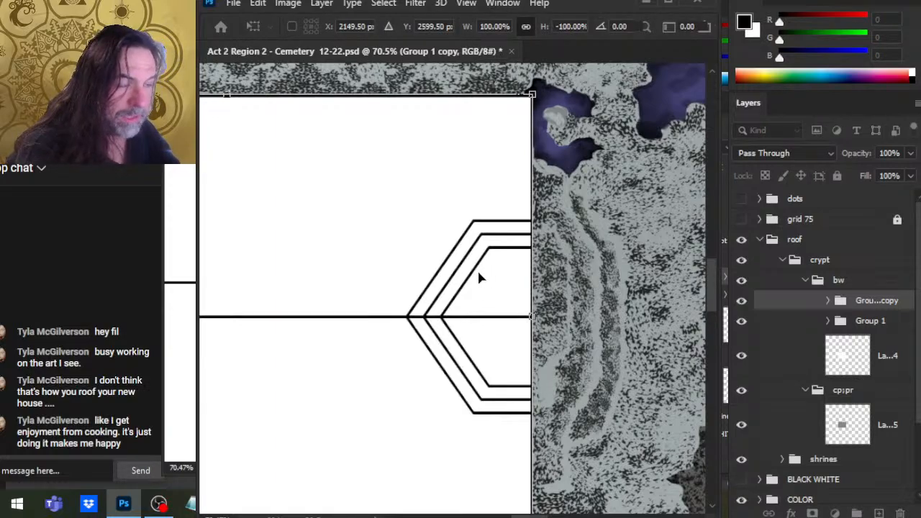
key(Return)
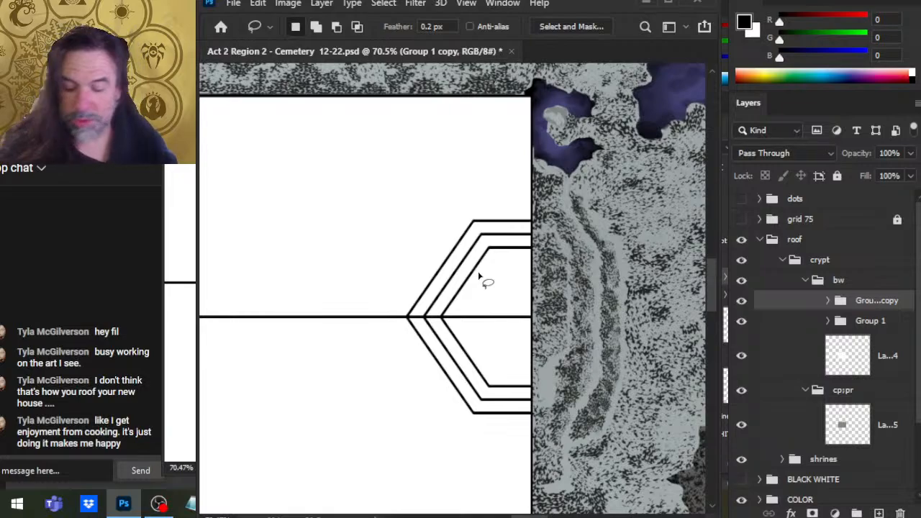
Step: Nudge the flipped Group 1 copy down slightly so its middle line overlaps the original group's middle line
key(z)
drag(391, 305, 506, 315)
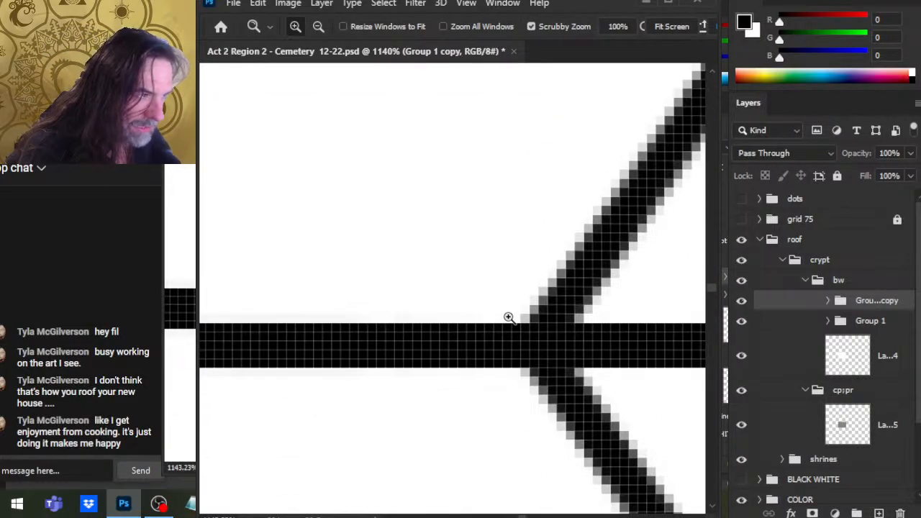
key(v)
key(Up)
key(Up)
key(Down)
key(Down)
key(Down)
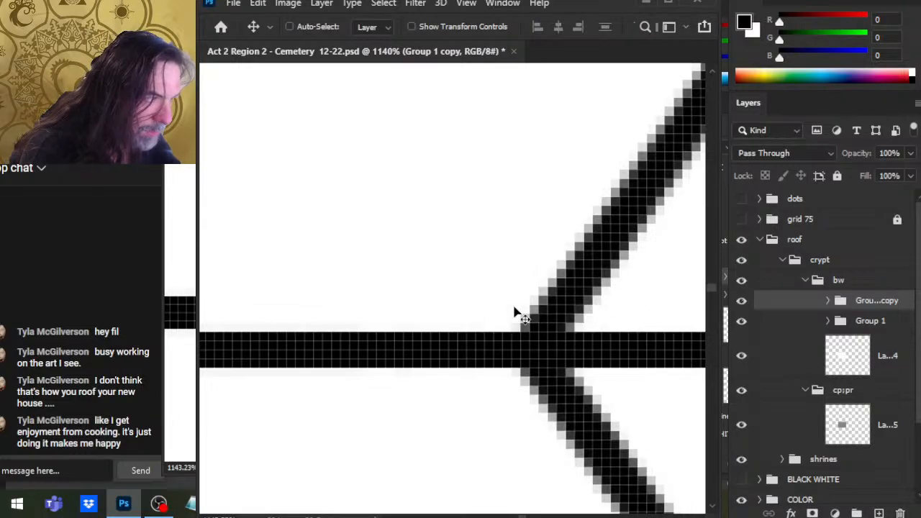
key(z)
scroll(521, 353, down, 10)
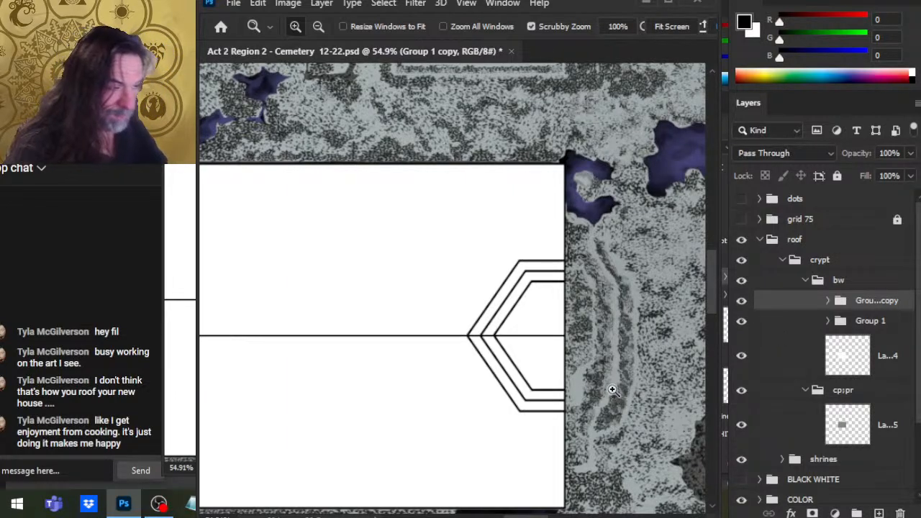
Step: Add a new layer in the bw group and sketch a wide, low triangle with thin black lines on the white roof's upper half
drag(640, 413, 561, 398)
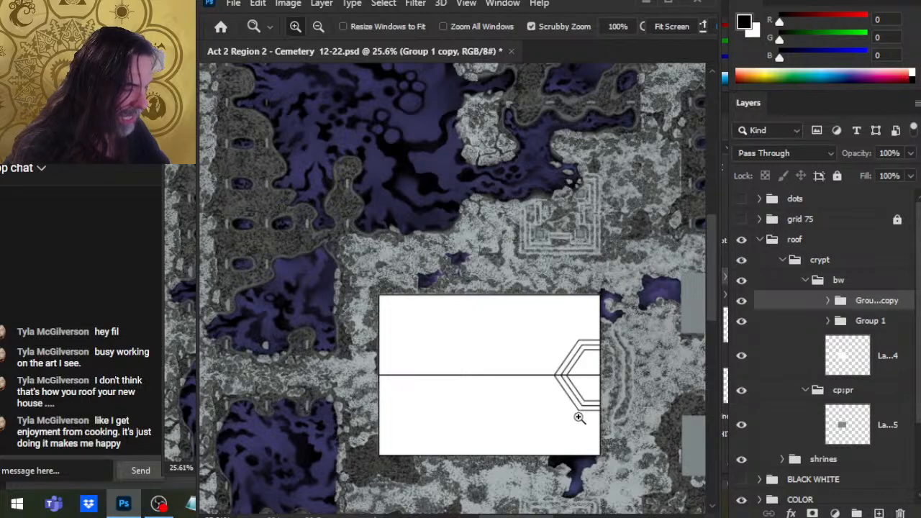
scroll(577, 425, right, 5)
scroll(577, 424, down, 1)
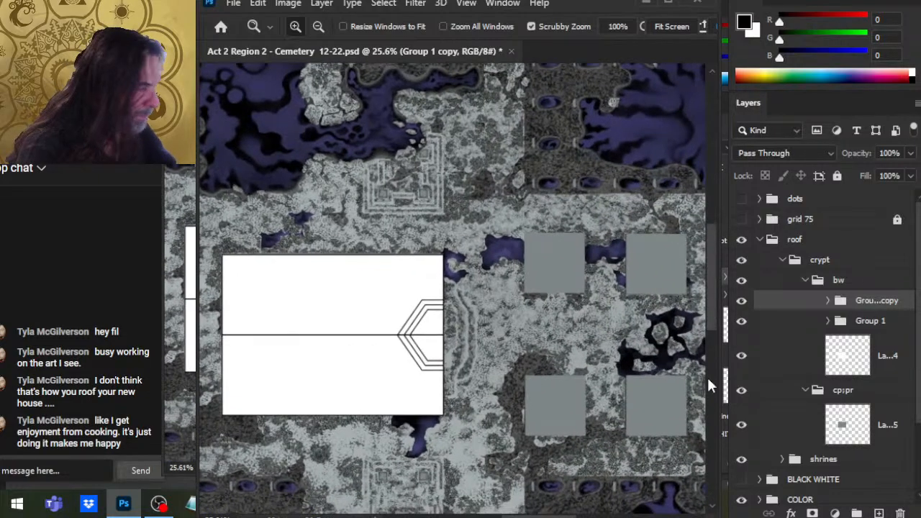
key(ctrl+shift+alt+n)
key(b)
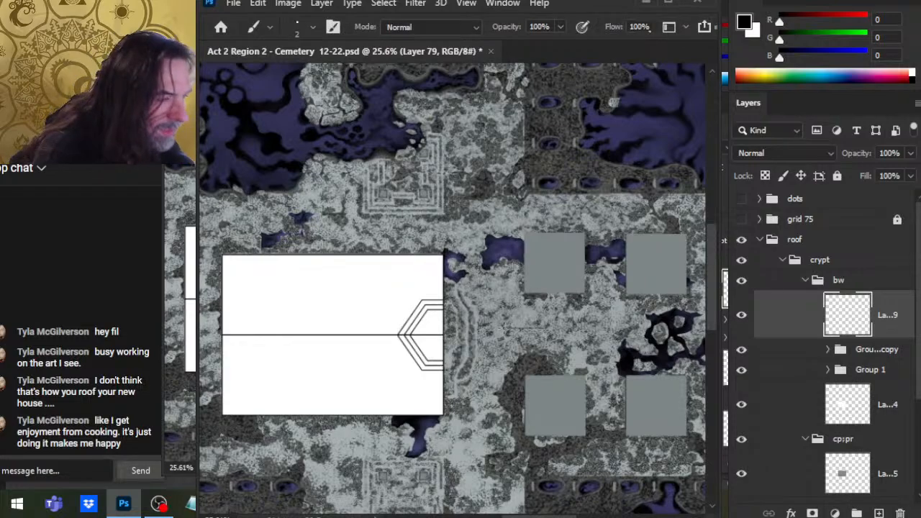
key(z)
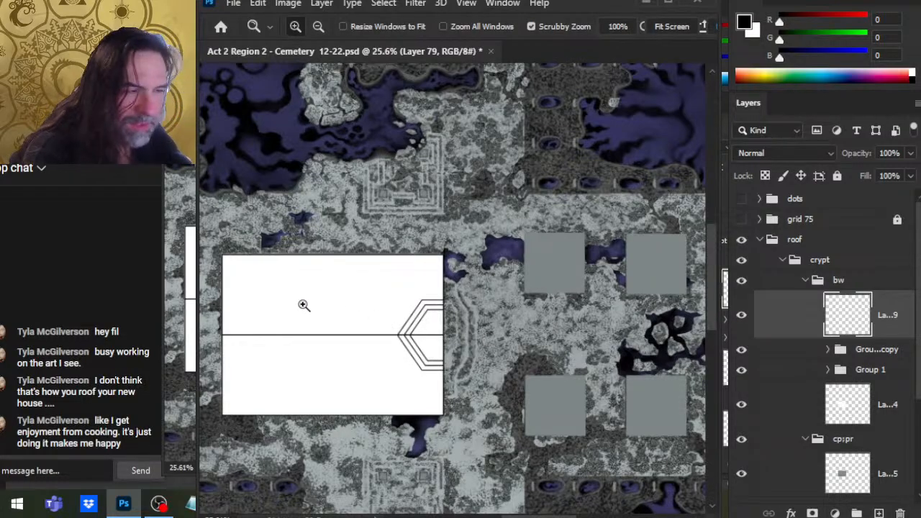
key(b)
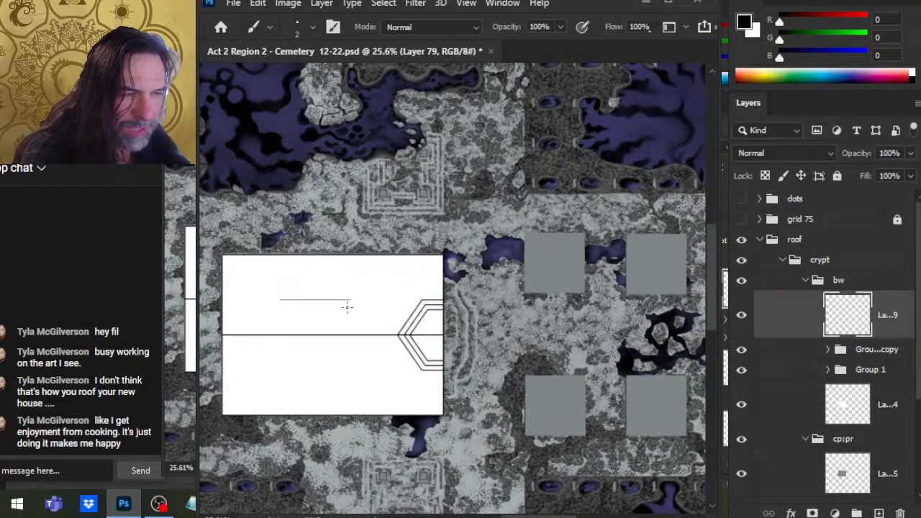
drag(306, 311, 363, 376)
drag(350, 358, 450, 354)
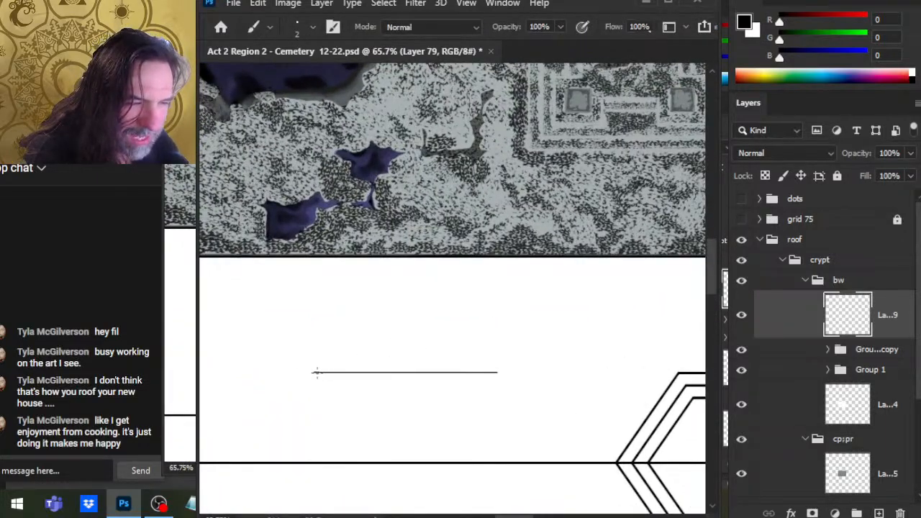
shift+click(409, 326)
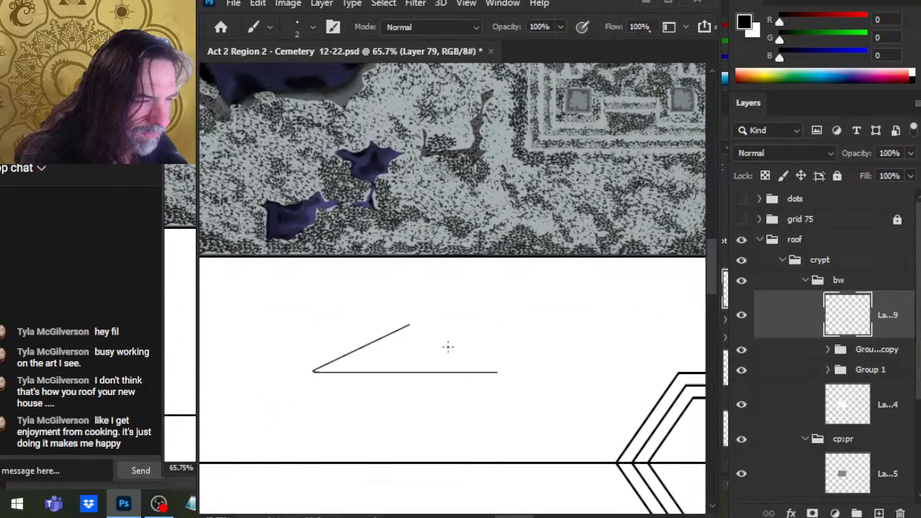
shift+click(495, 372)
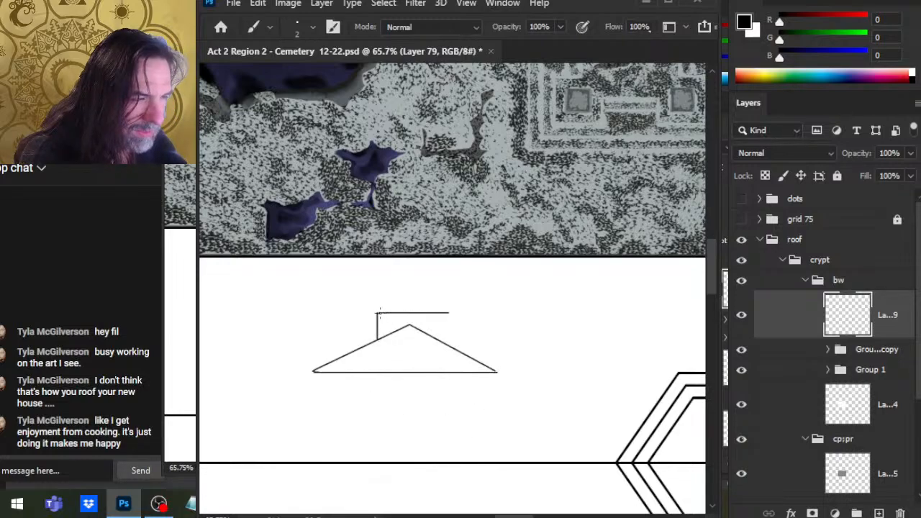
Step: Sketch nested open rectangles around the triangle's peak and trim the outer one's overhanging line end
key(ctrl+z)
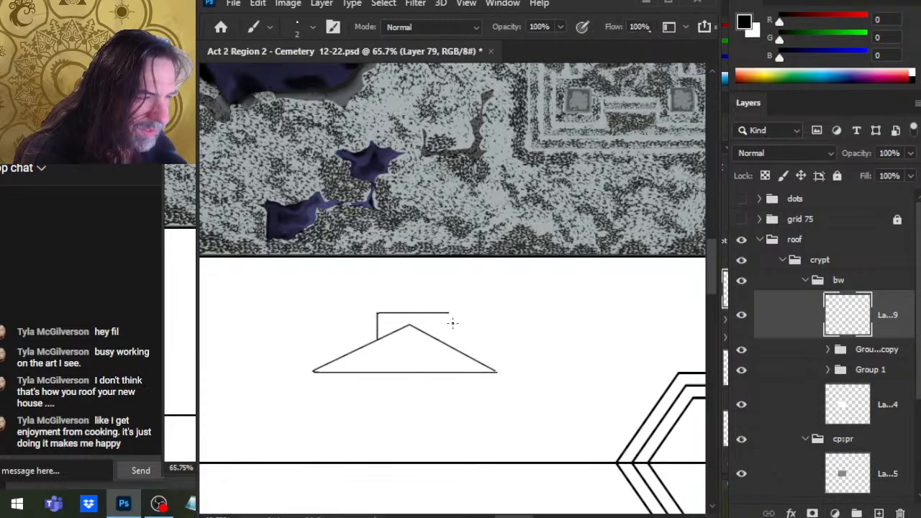
key(e)
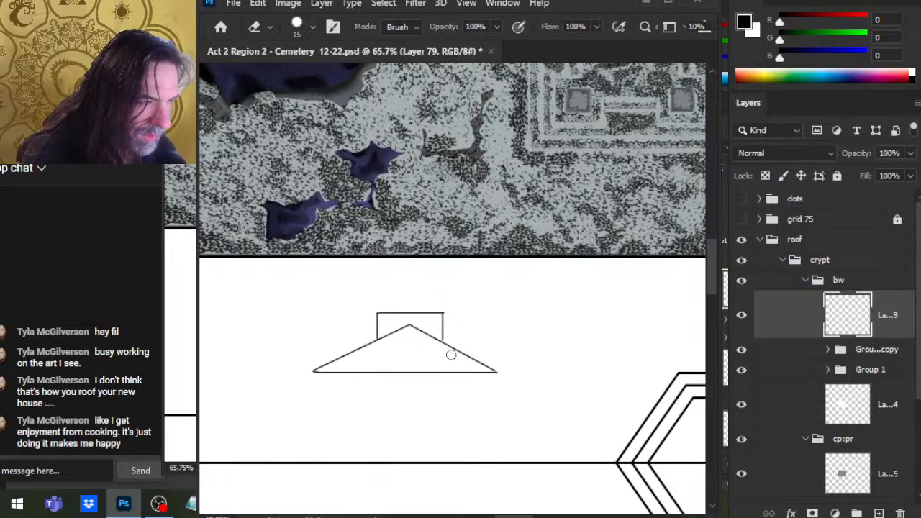
mouse_move(555, 420)
mouse_down()
mouse_move(438, 366)
mouse_move(494, 389)
mouse_move(521, 413)
mouse_up()
key(b)
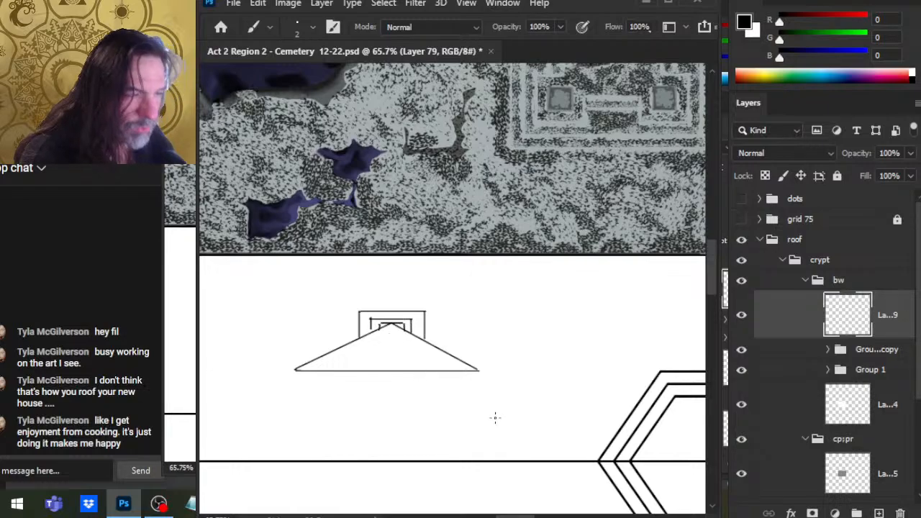
mouse_move(495, 418)
mouse_down()
mouse_move(457, 387)
mouse_move(492, 449)
mouse_up()
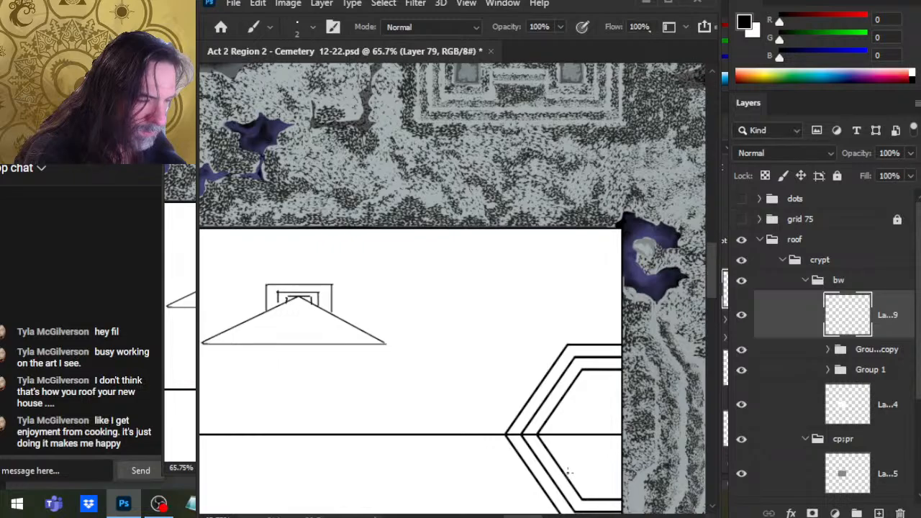
Step: Delete the flipped Group 1 copy and the sketch layer from the bw group
click(810, 351)
key(Delete)
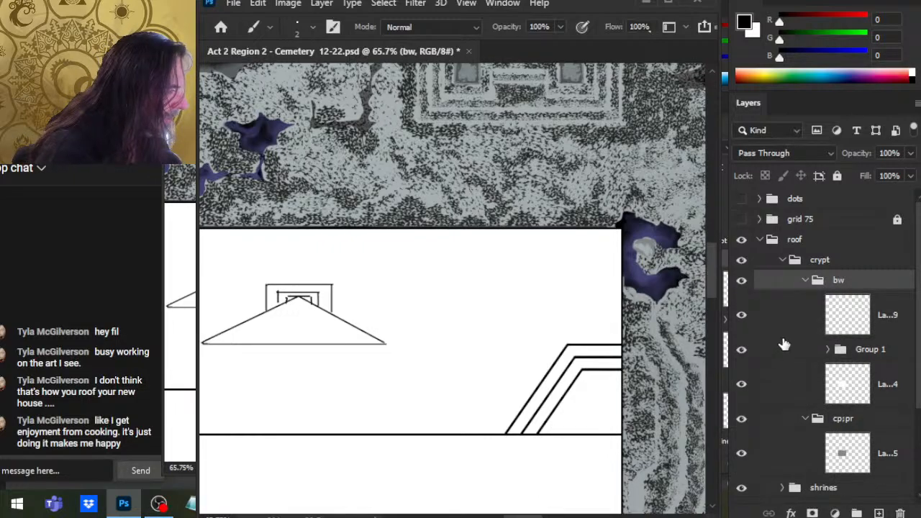
click(806, 330)
key(Delete)
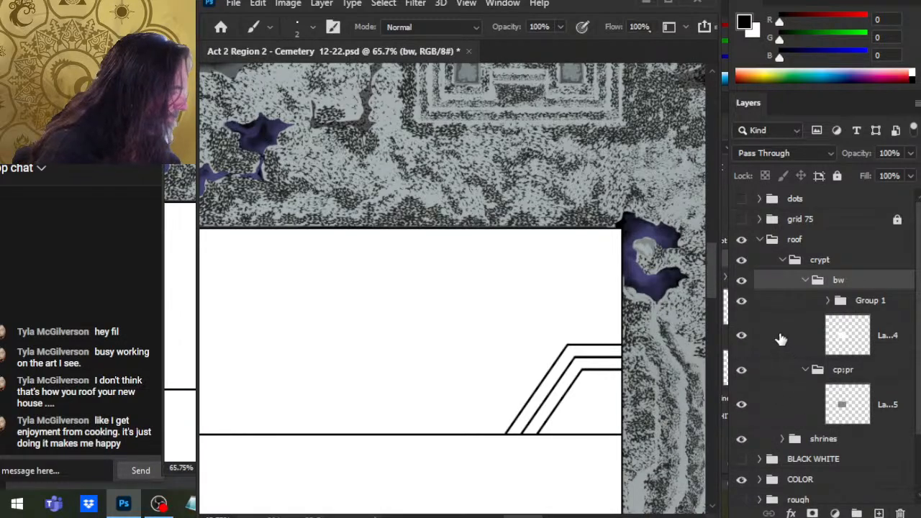
Step: Find the middle line's layer in Group 1 and erase the line's section that runs inside the angled roof lines
click(828, 300)
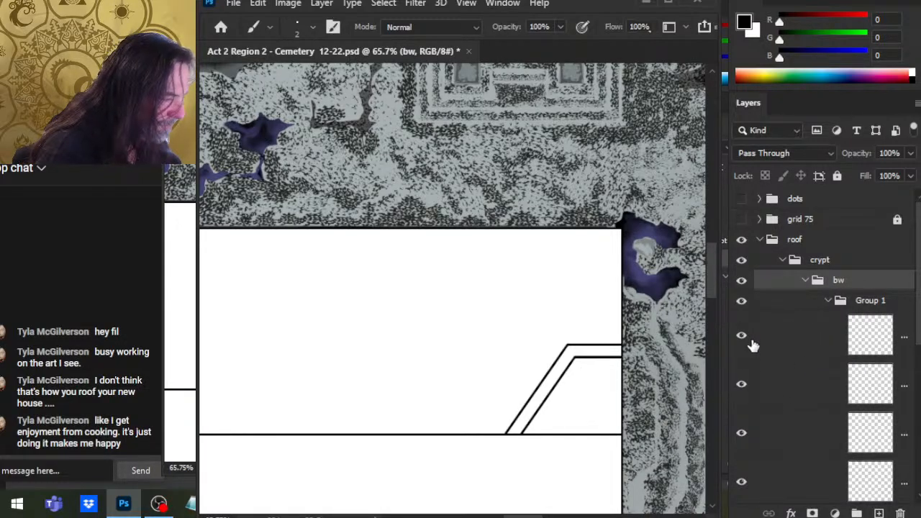
click(781, 353)
key(e)
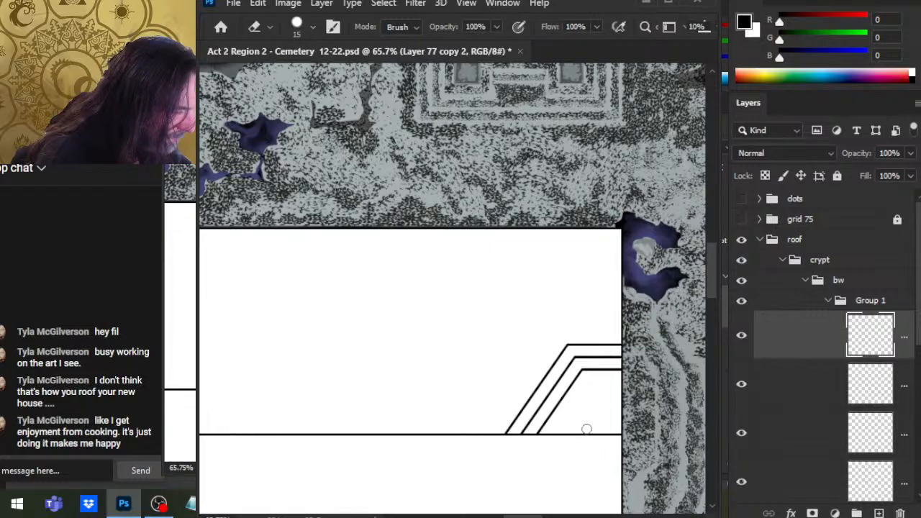
click(741, 481)
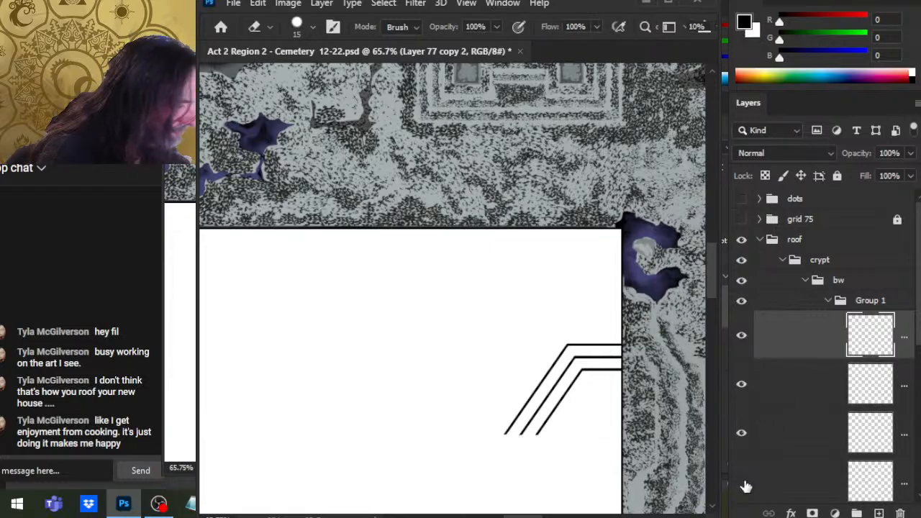
click(742, 482)
click(773, 487)
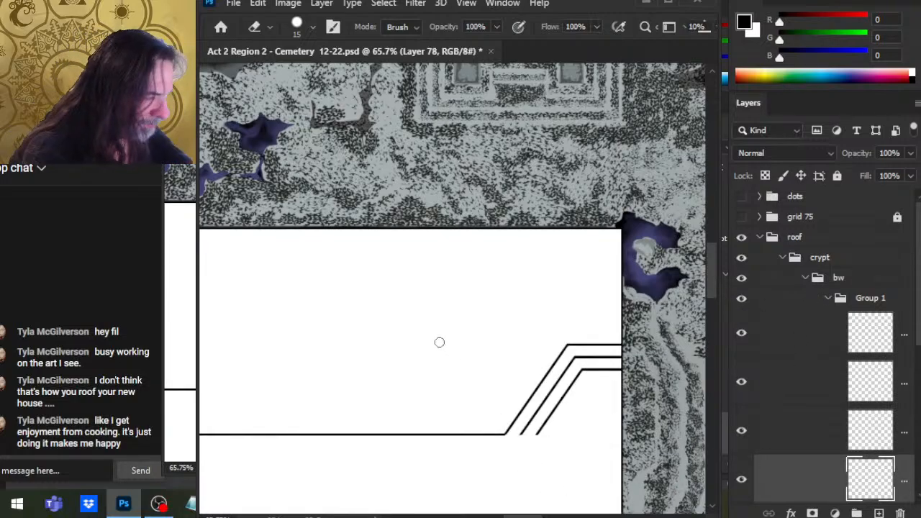
drag(552, 453, 581, 360)
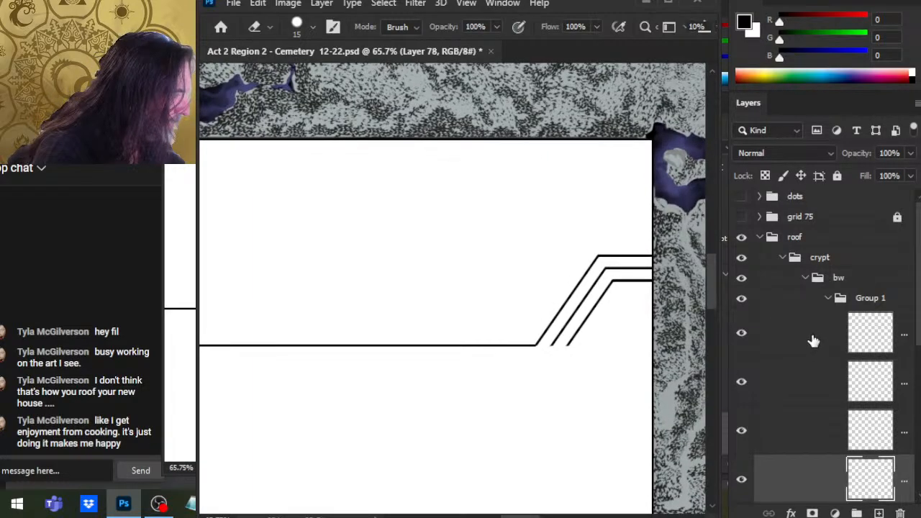
Step: Collapse Group 1, toggle the white fill layer to check it, and duplicate the group
click(828, 298)
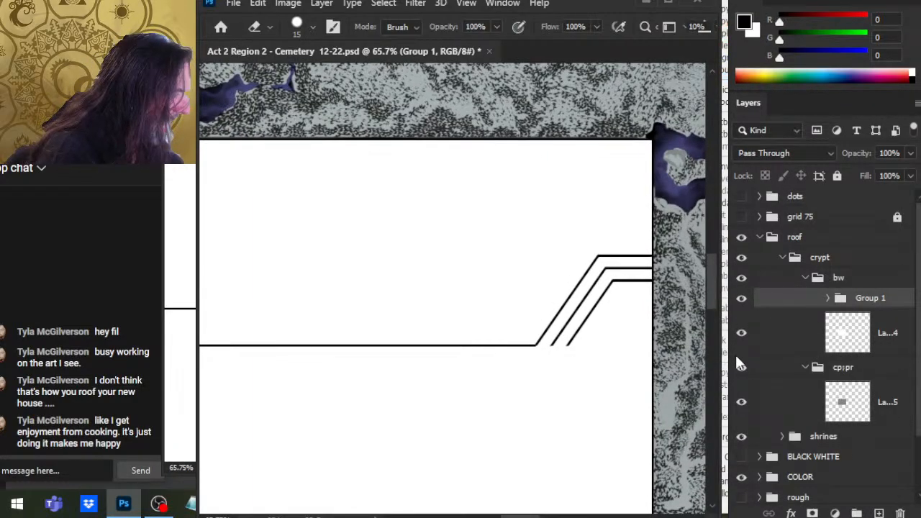
click(742, 334)
click(742, 333)
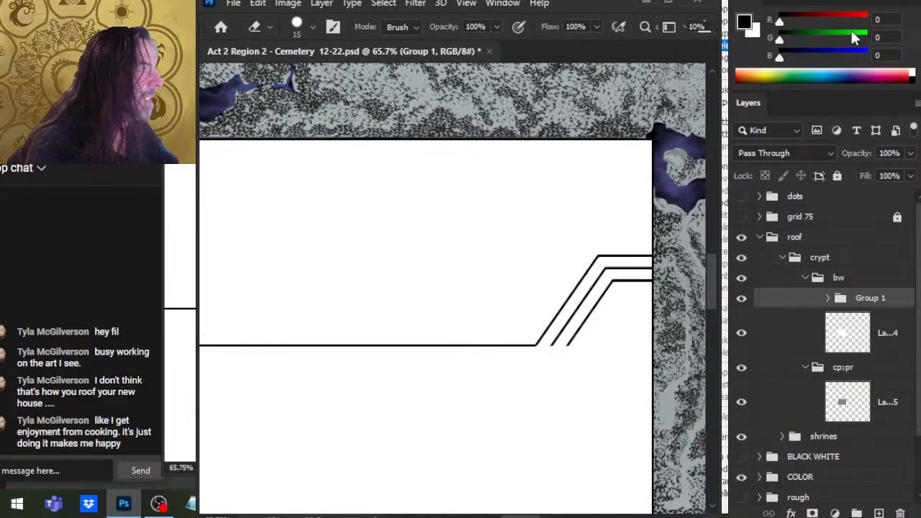
key(ctrl+j)
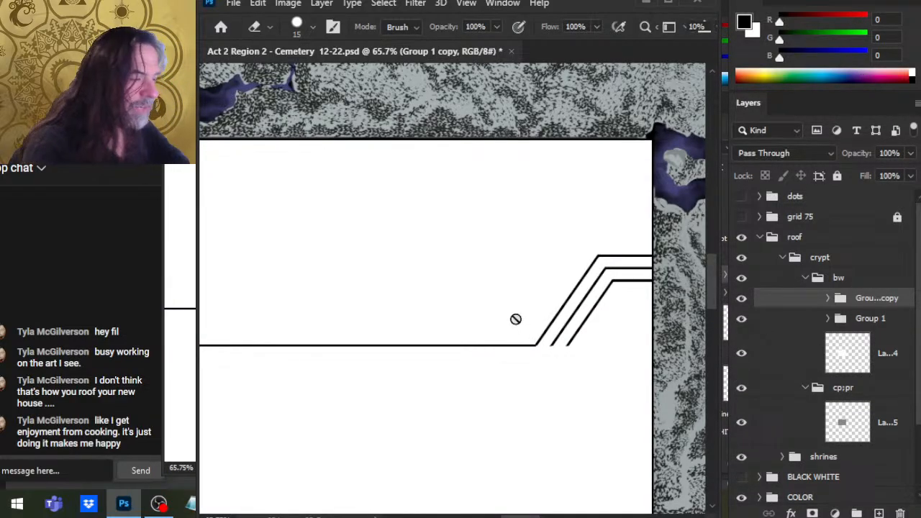
Step: Try to flip the Group 1 copy horizontally
key(l)
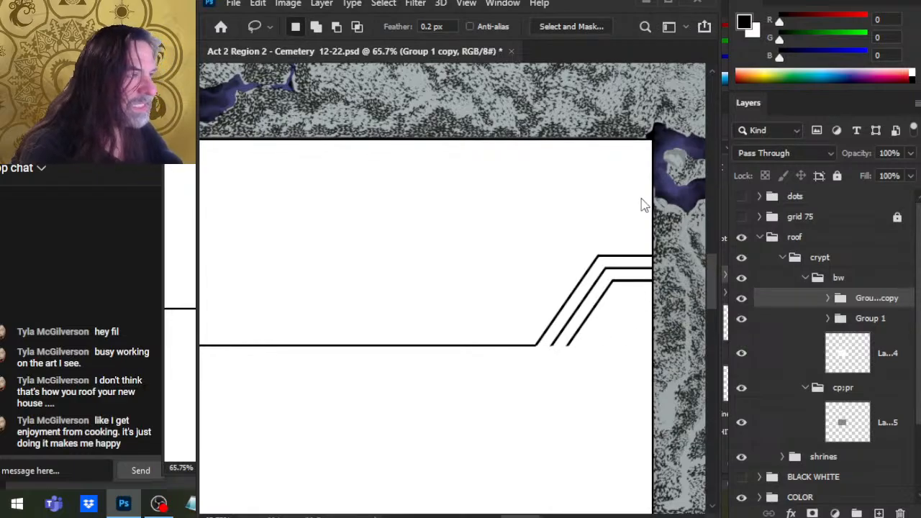
key(ctrl+t)
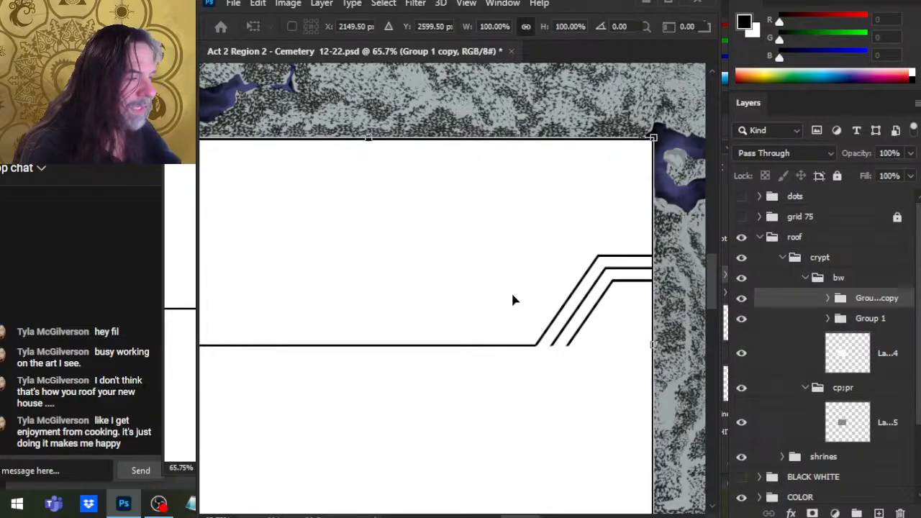
right_click(529, 305)
click(623, 260)
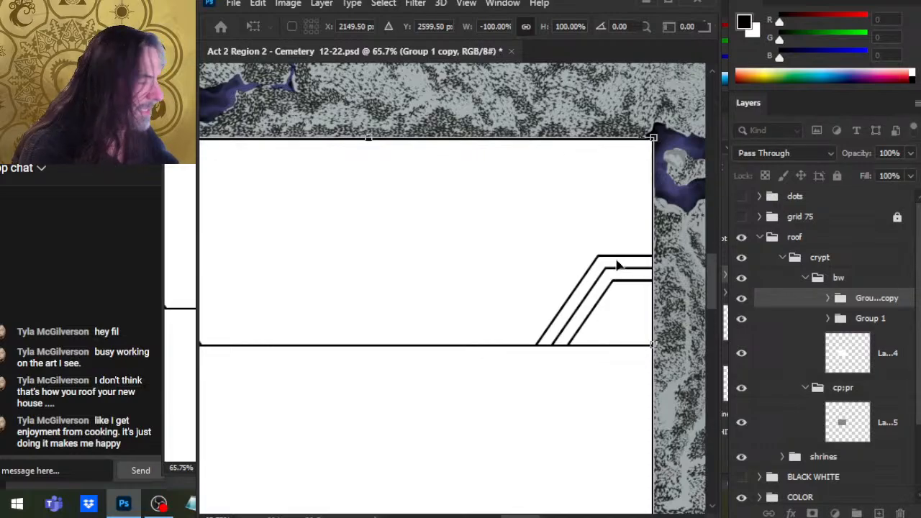
key(Return)
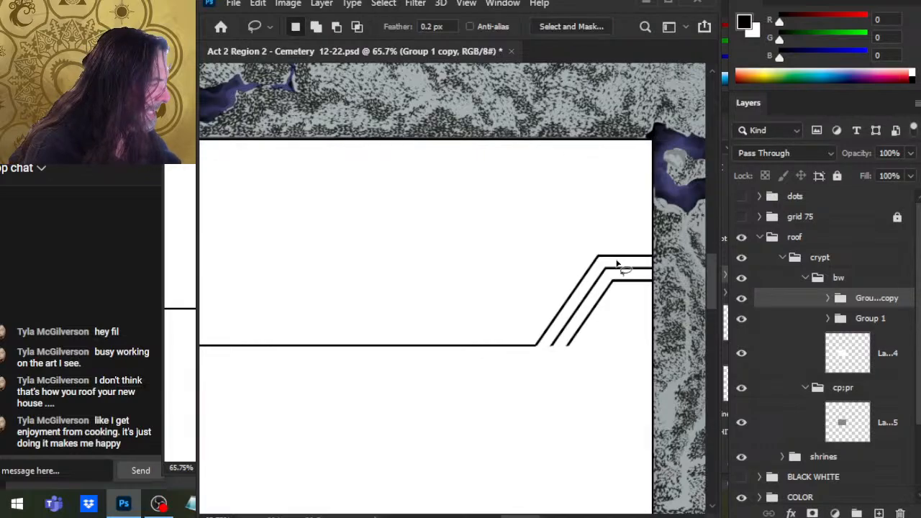
Step: Flip the Group 1 copy vertically to mirror the trimmed roof lines below the middle line, and inspect where the lines meet
click(742, 299)
click(742, 301)
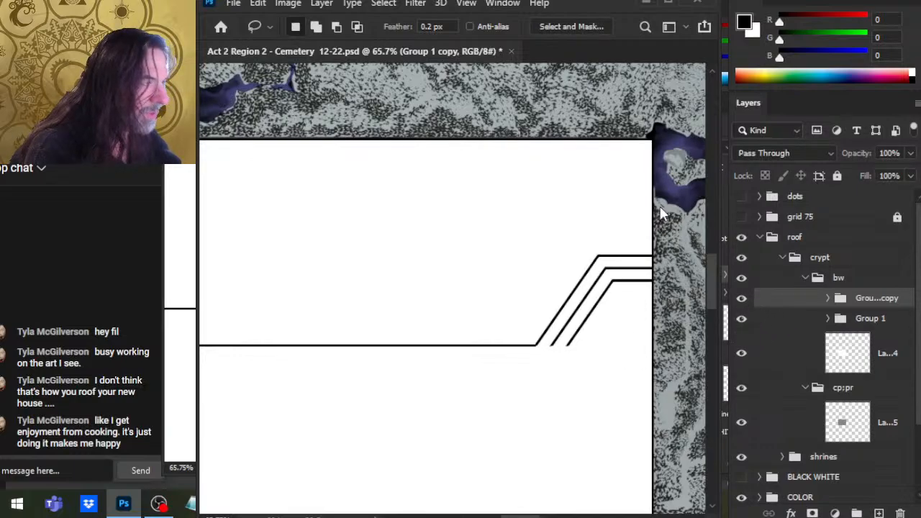
key(ctrl+t)
click(618, 295)
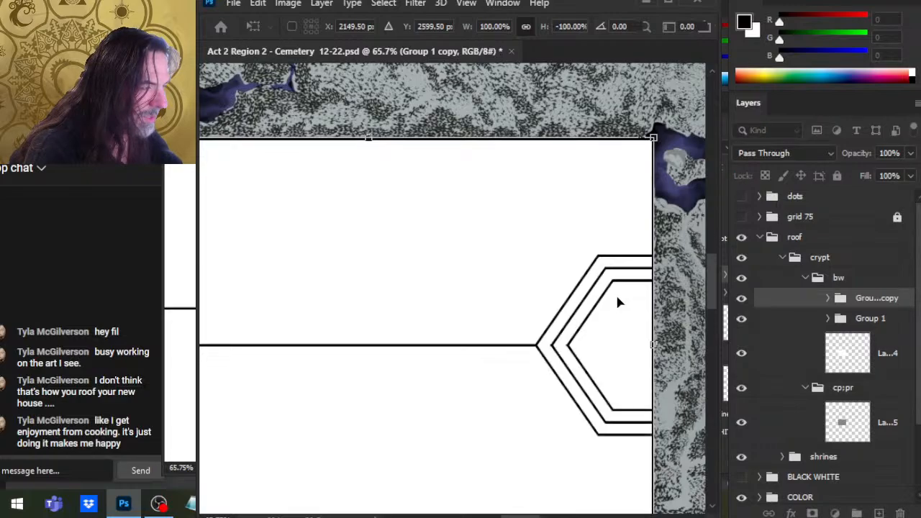
key(Return)
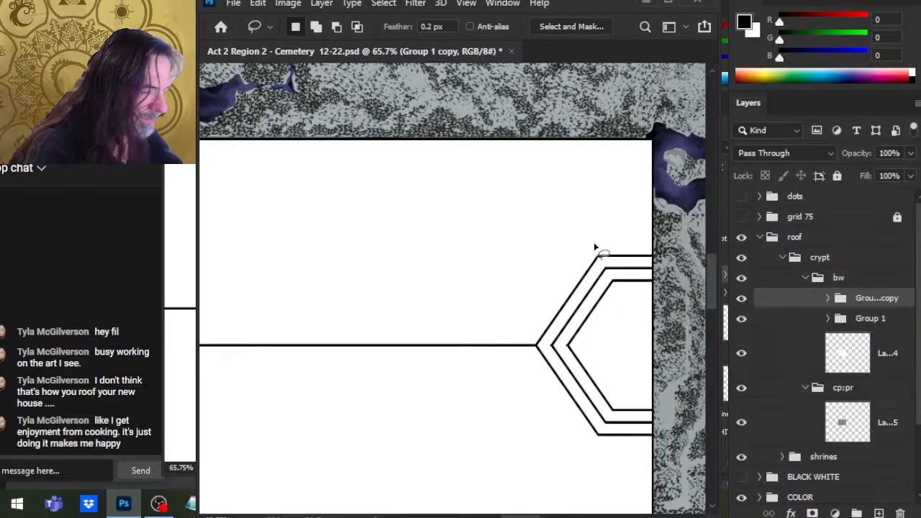
key(ctrl+space)
drag(590, 346, 679, 370)
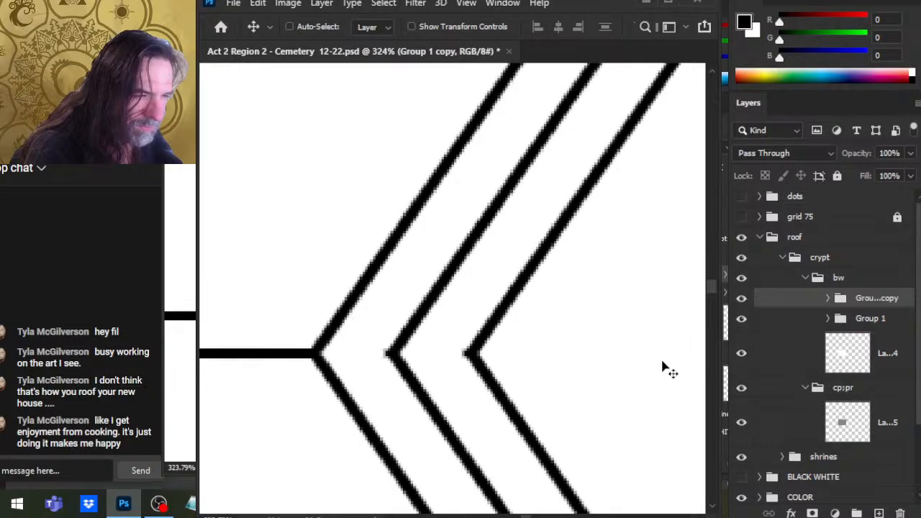
key(ctrl+space)
drag(511, 356, 559, 411)
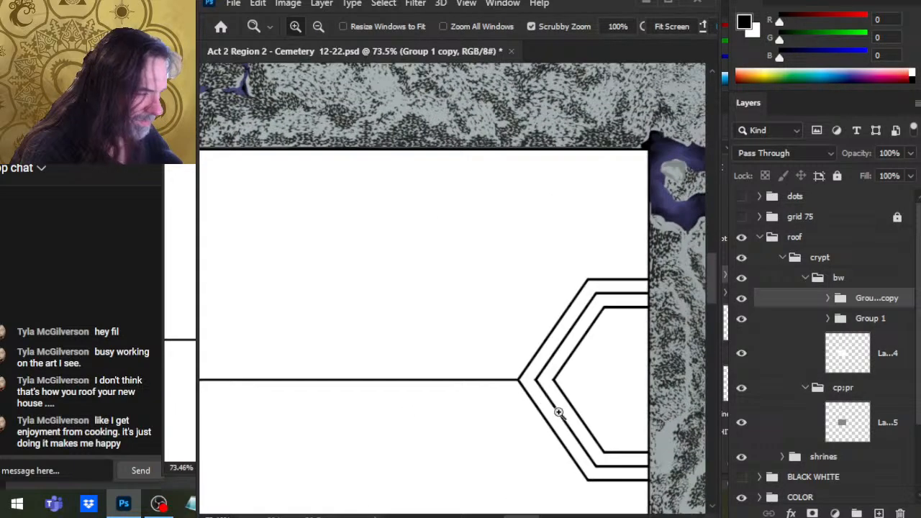
drag(615, 423, 541, 422)
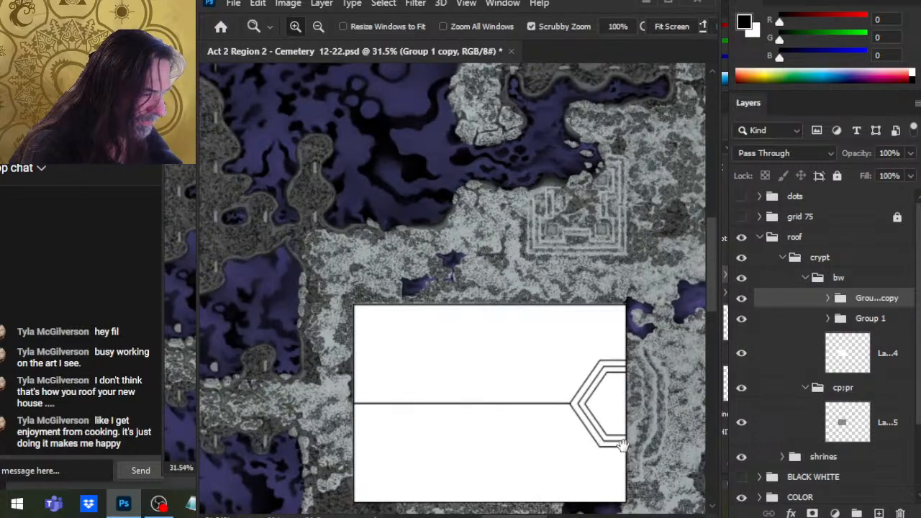
Step: Try joining the lower corners of the mirrored nested lines with short black brush strokes on a new layer
drag(623, 444, 541, 348)
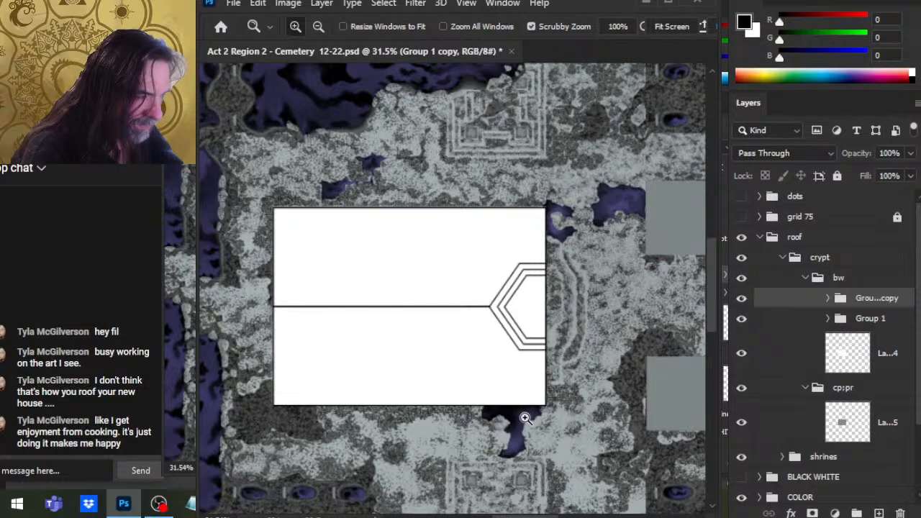
drag(542, 366, 583, 352)
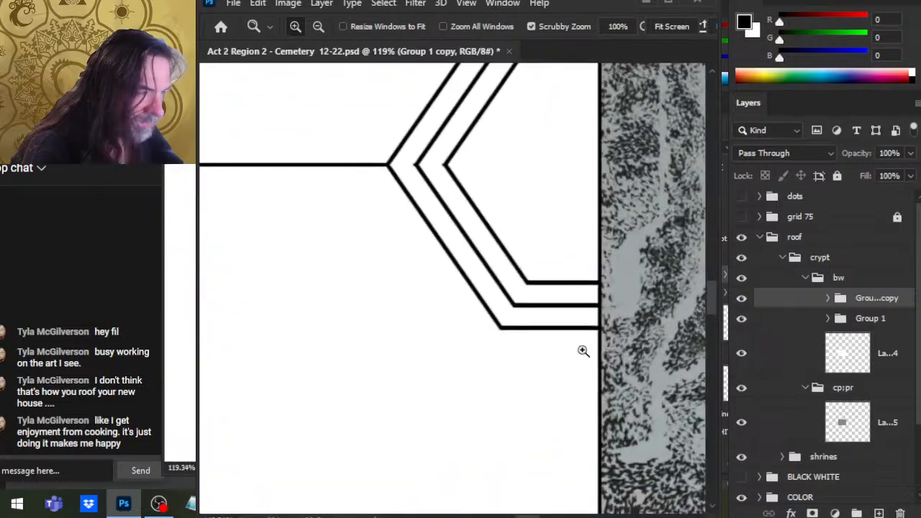
click(879, 513)
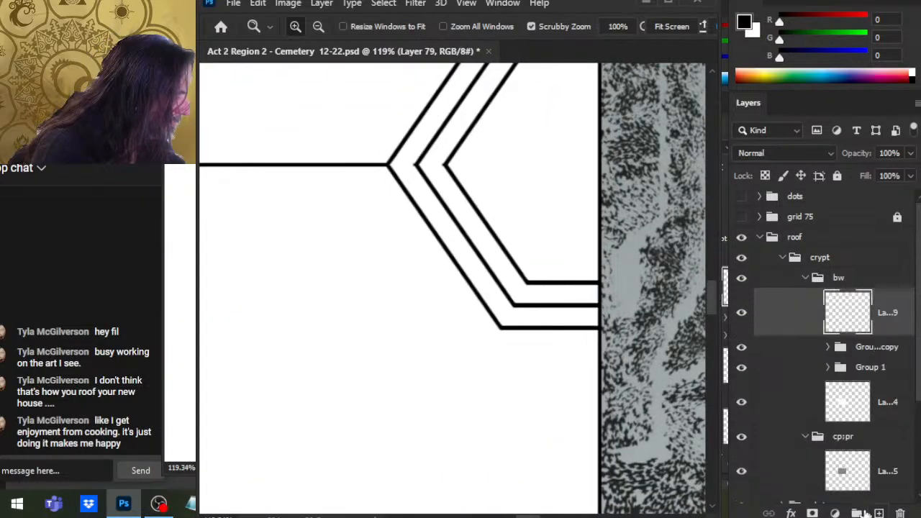
key(b)
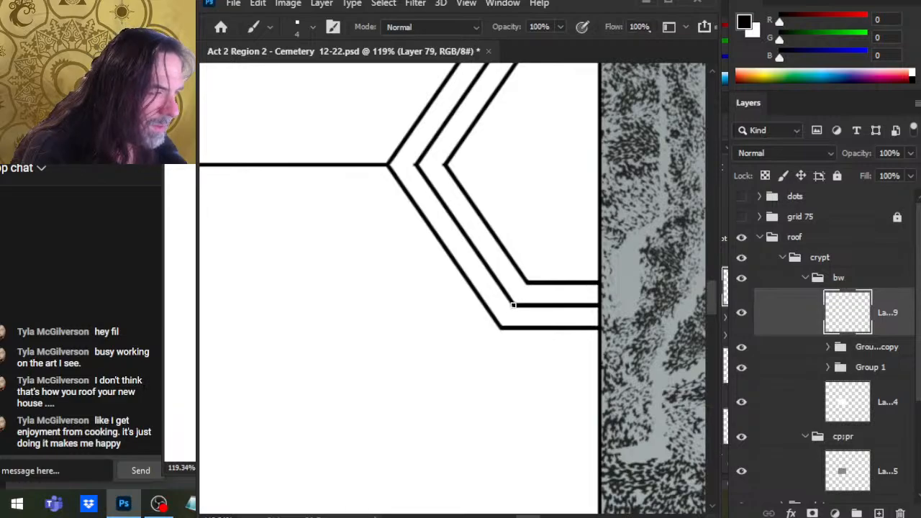
shift+click(500, 328)
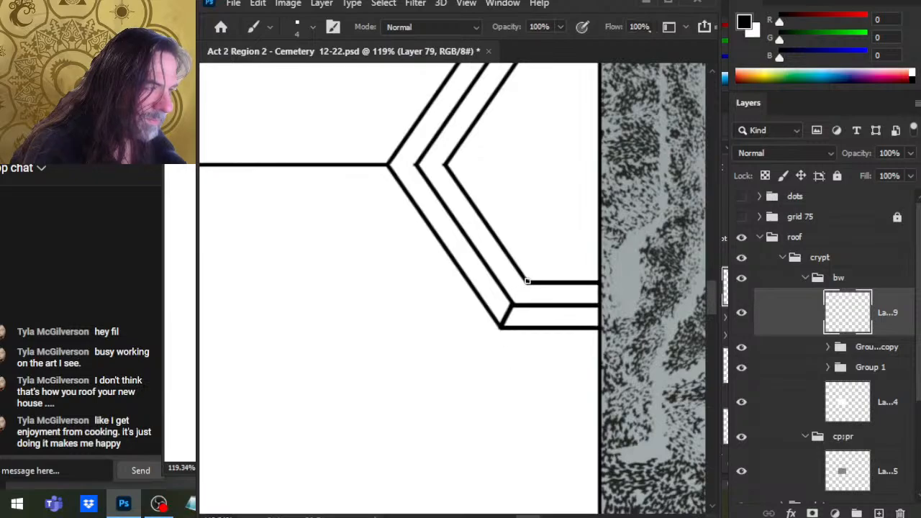
shift+click(513, 305)
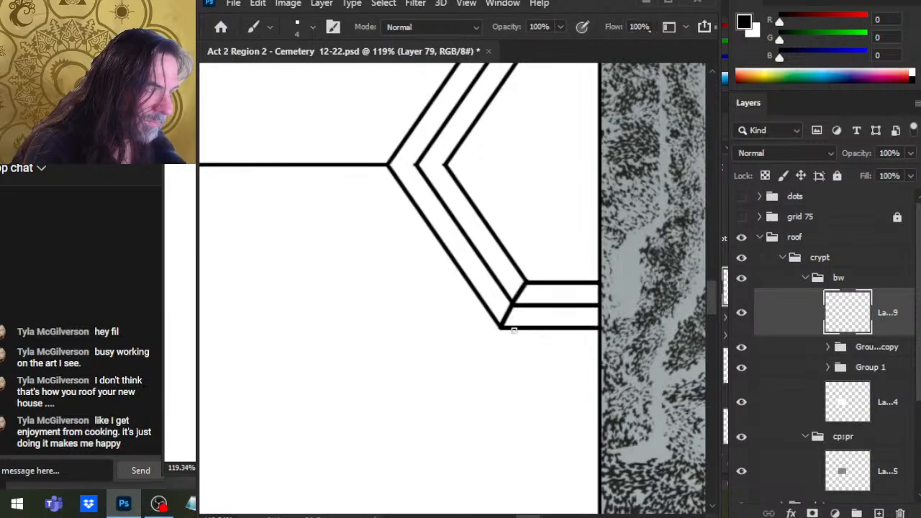
key(z)
mouse_move(522, 335)
mouse_down()
mouse_move(489, 333)
mouse_move(487, 372)
mouse_up()
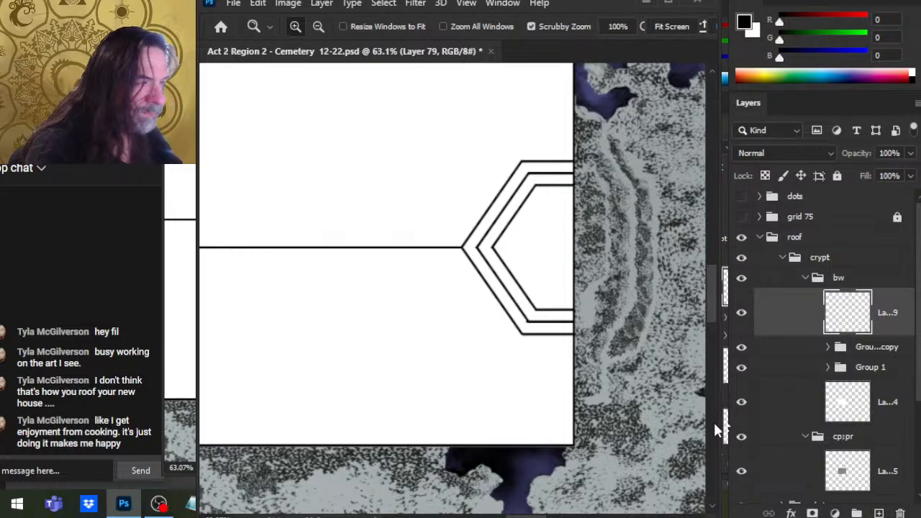
Step: Delete the new empty layer and the Group 1 copy, and toggle Group 1's visibility to check it
key(Delete)
key(Delete)
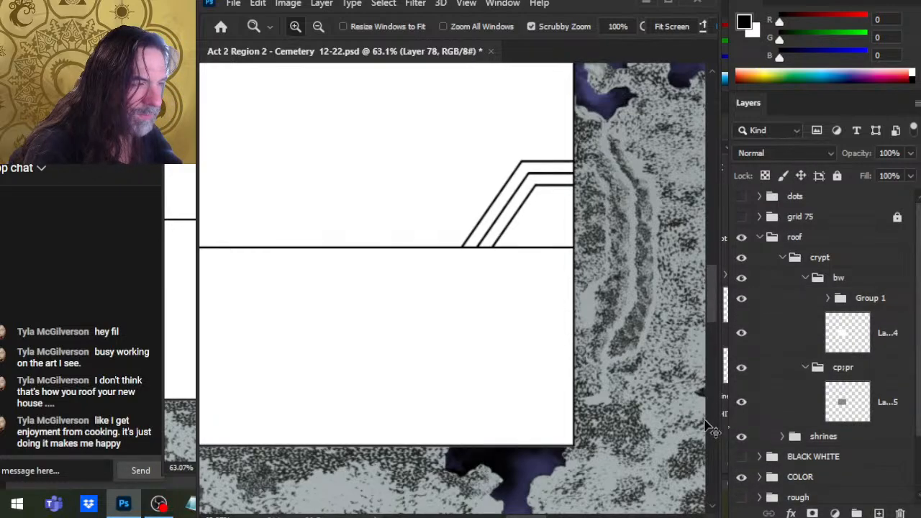
click(742, 298)
click(742, 298)
Step: Expand Group 1 and hide its three angled roof line layers, leaving only the middle line shown
click(829, 298)
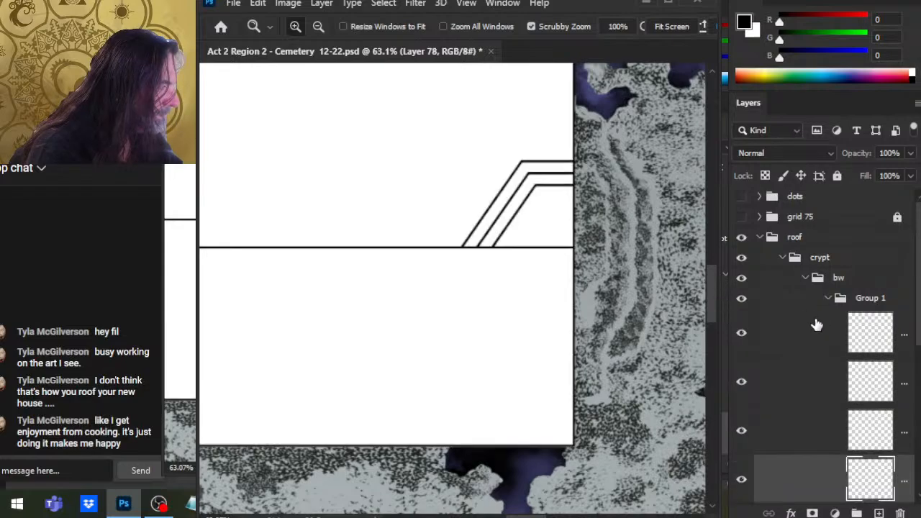
click(742, 332)
click(742, 381)
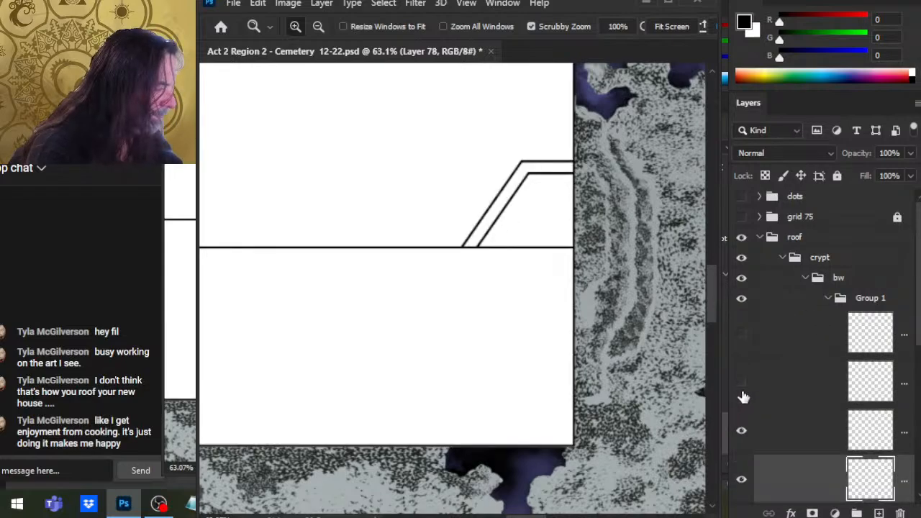
click(741, 431)
click(741, 480)
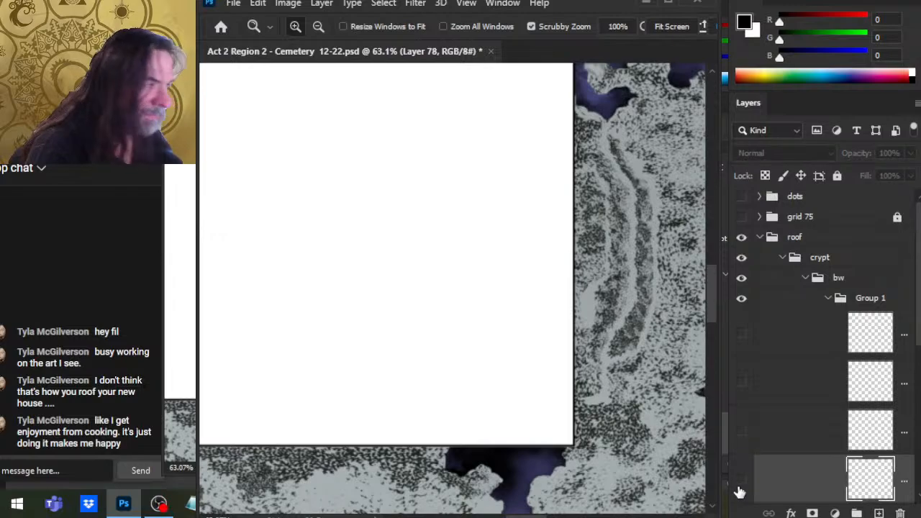
click(741, 480)
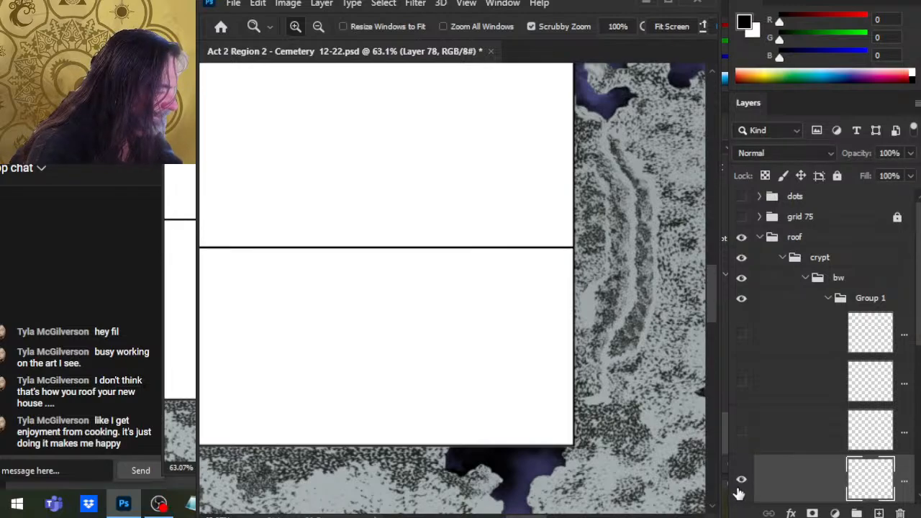
click(741, 481)
click(741, 480)
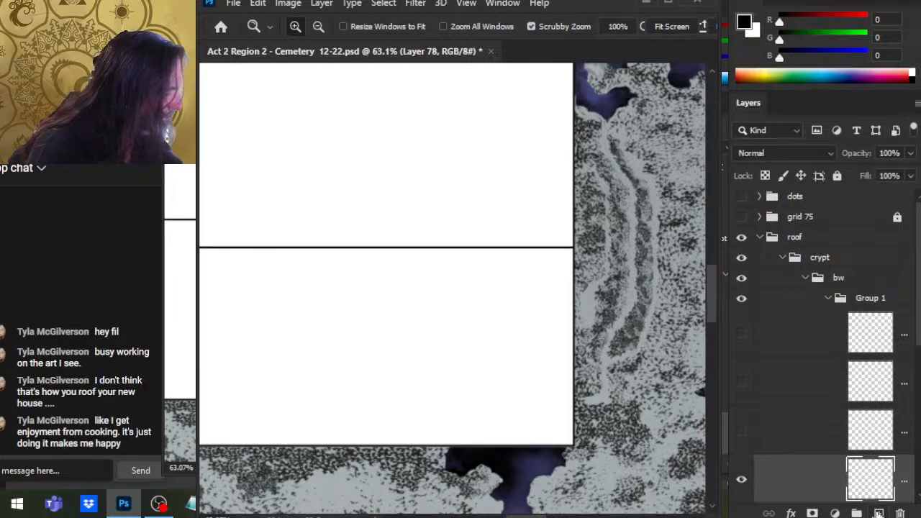
Step: Add a new layer in Group 1 and brush a three-sided black rectangle standing on the middle line near the roof's right edge
click(878, 513)
scroll(900, 345, down, 3)
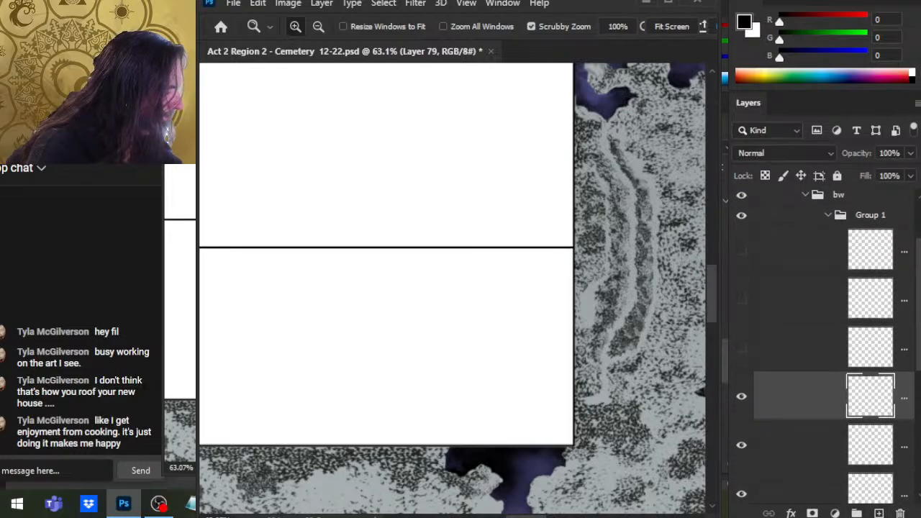
key(b)
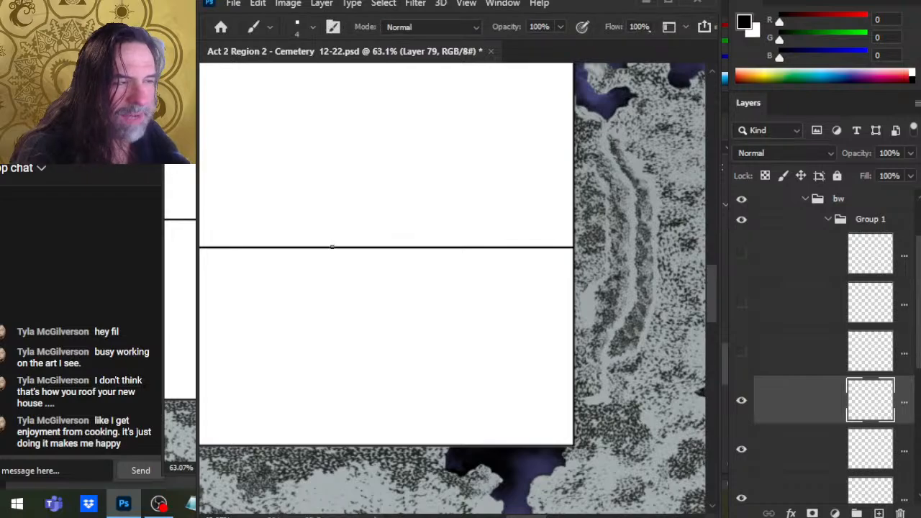
mouse_move(406, 246)
mouse_down()
mouse_move(435, 200)
mouse_move(408, 199)
mouse_move(510, 199)
mouse_up()
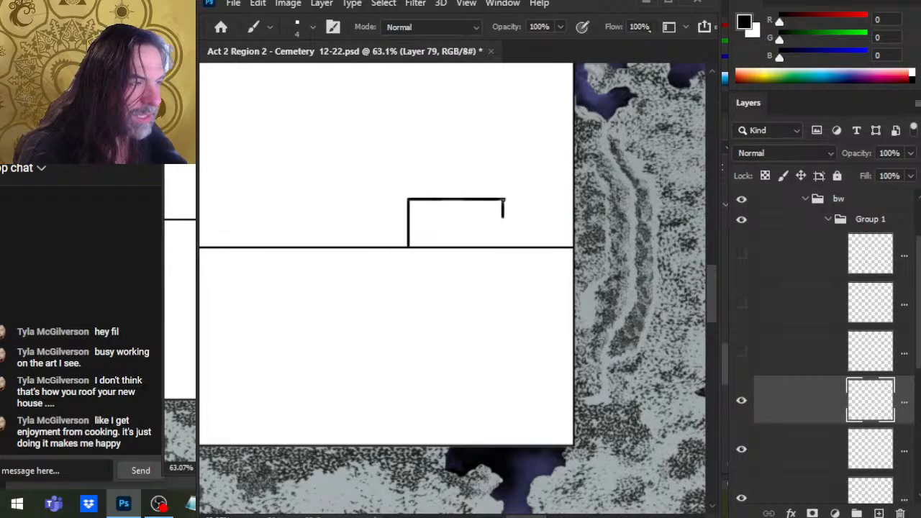
key(e)
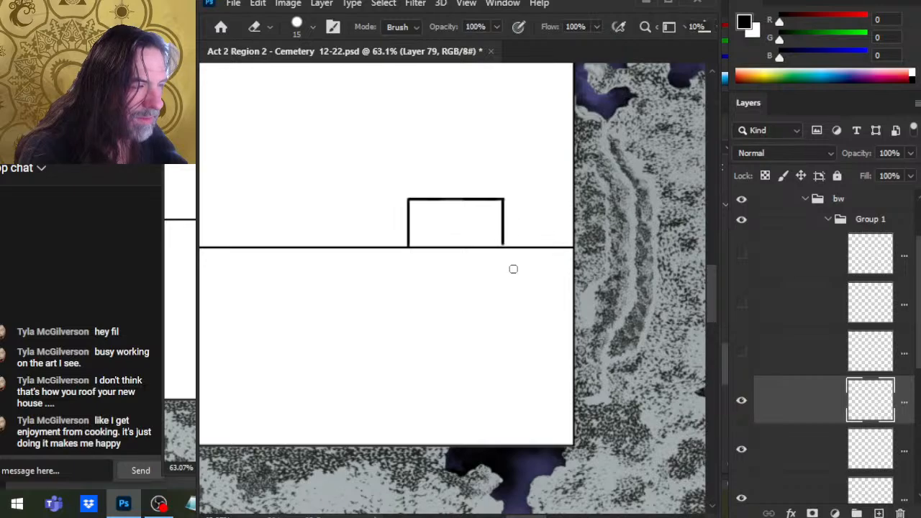
key(r)
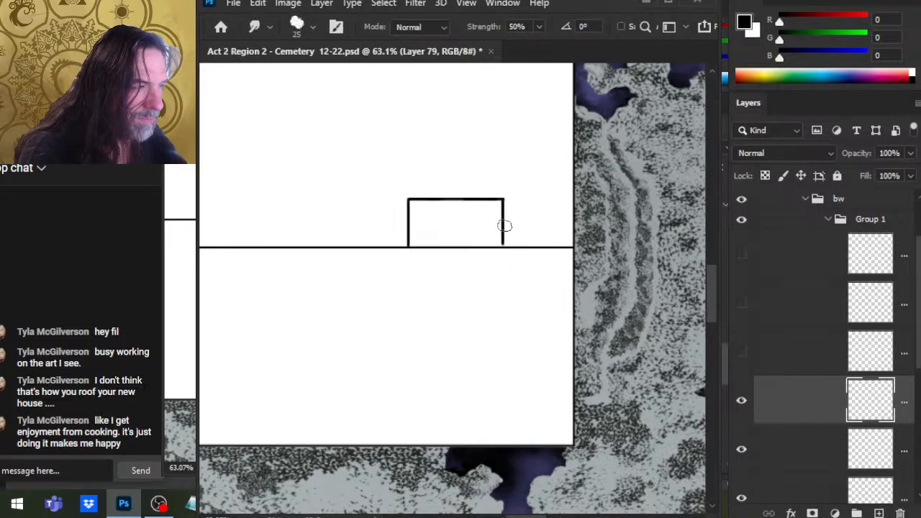
key(e)
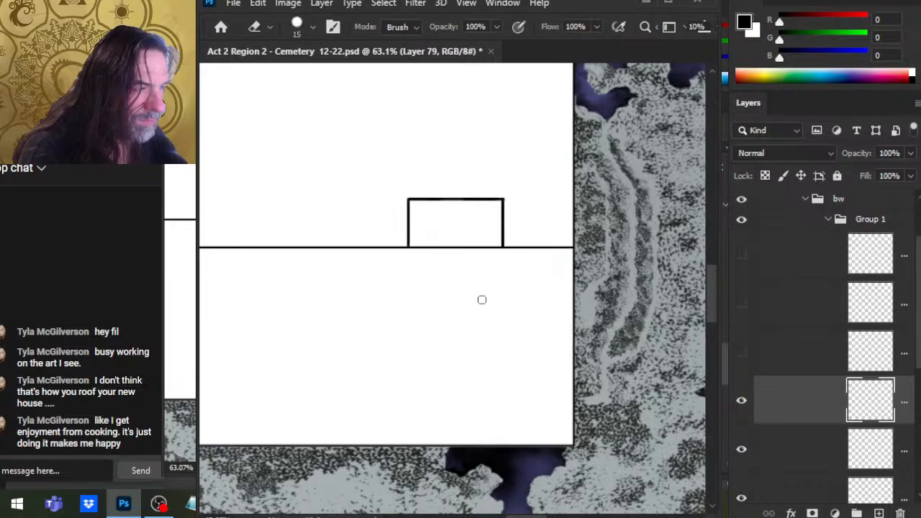
Step: Draw a diagonal line from the rectangle's upper-left corner down to the middle line and erase the rectangle's vertical left side
scroll(413, 249, up, 4)
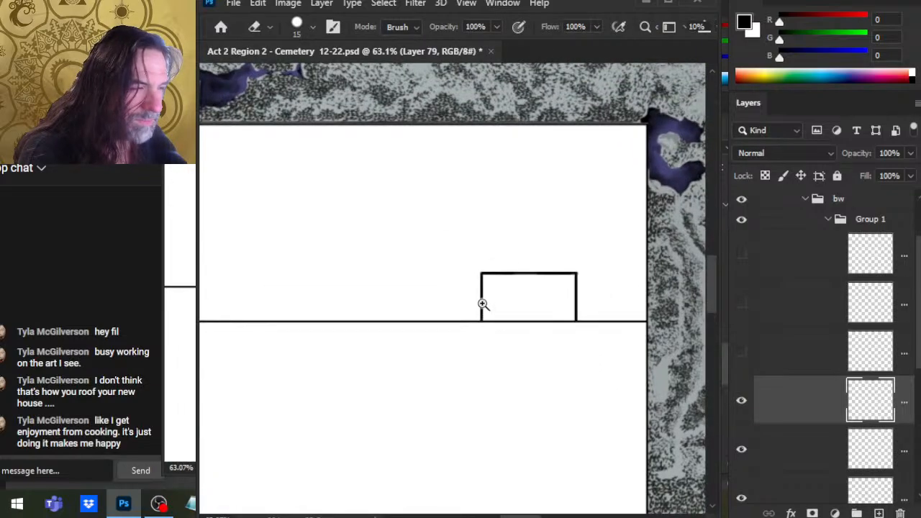
key(z)
key(b)
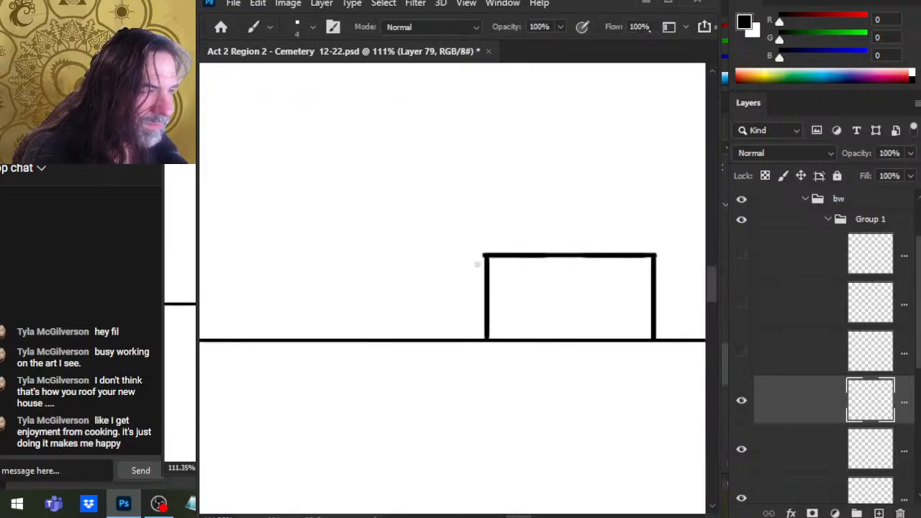
shift+click(373, 340)
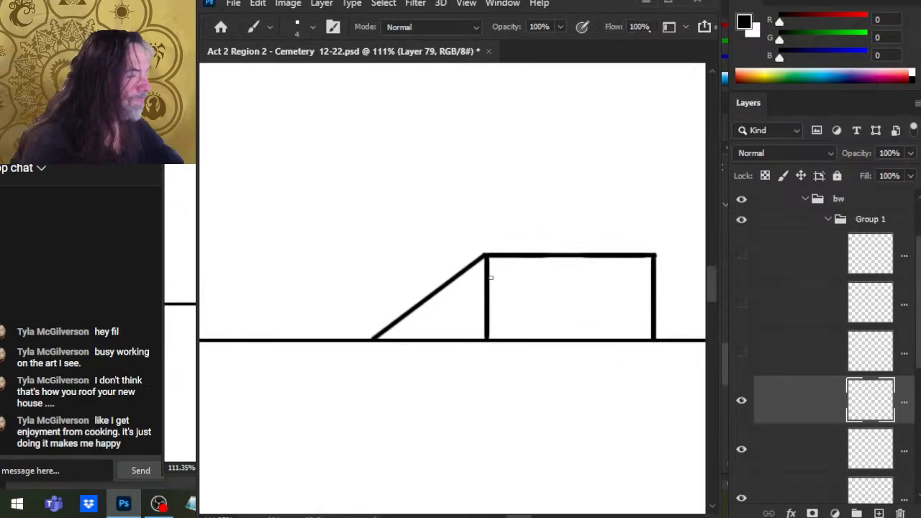
key(e)
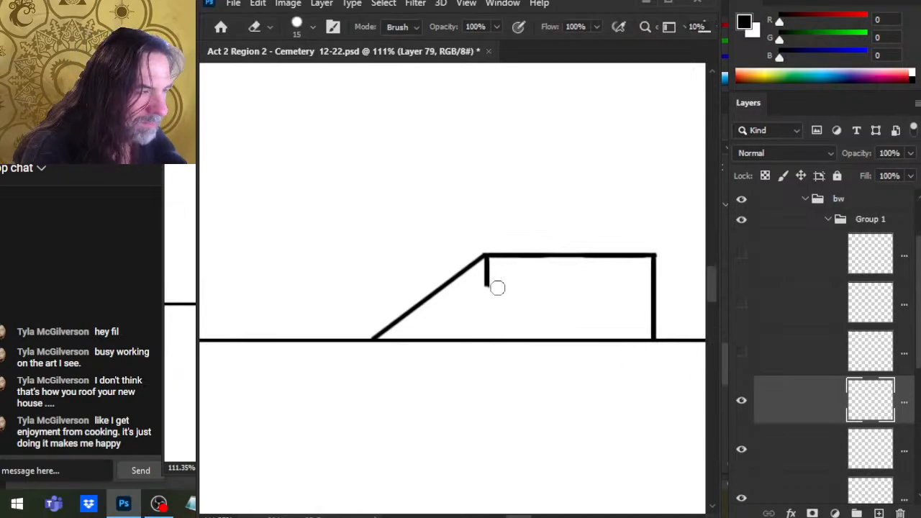
drag(497, 287, 491, 282)
key(bracketleft)
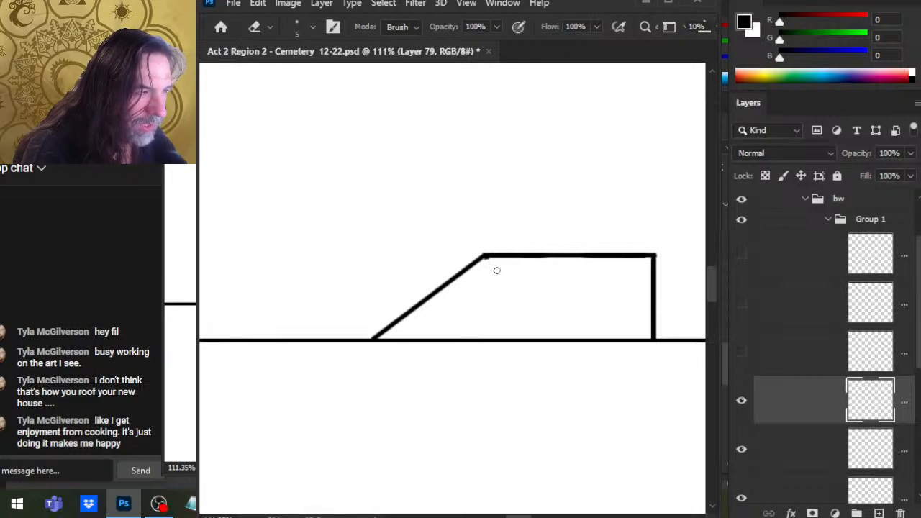
Step: Erase the leftover stub below the corner where the diagonal meets the top line, using a 2 px eraser
key(z)
drag(486, 251, 598, 309)
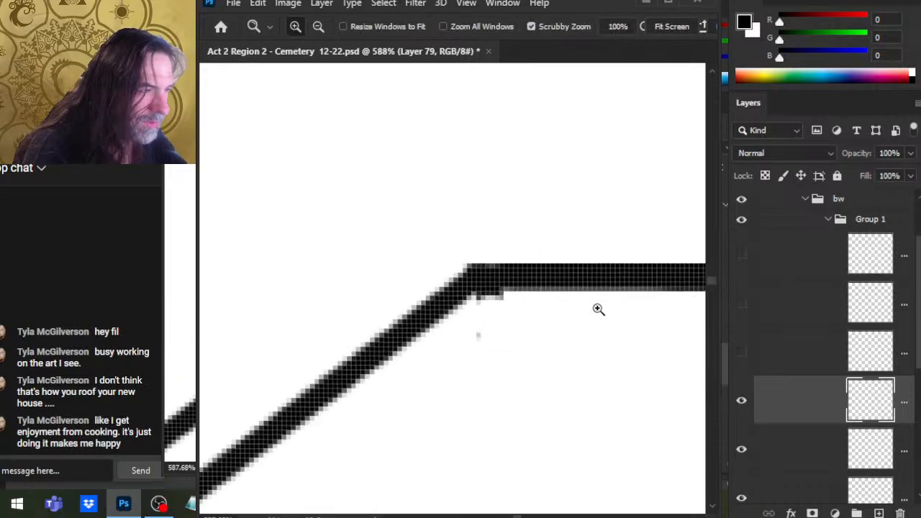
key(e)
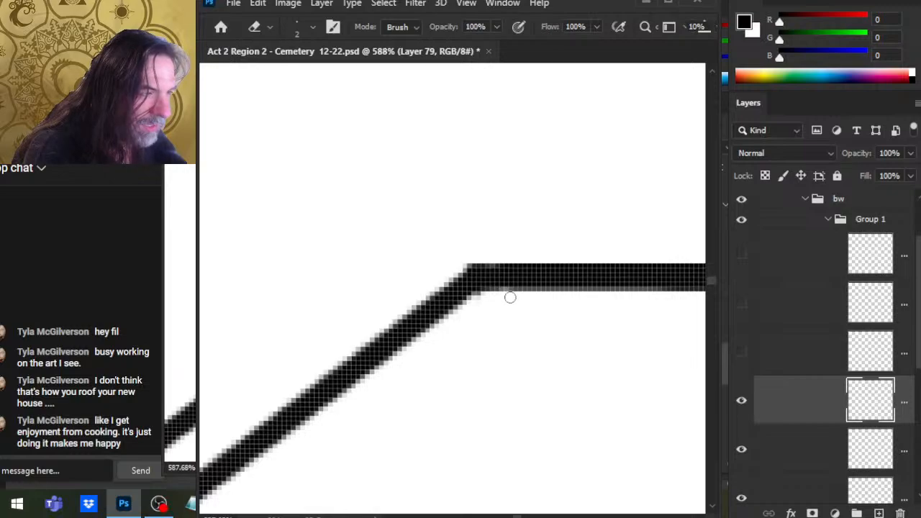
Step: Fill the faded edge pixels along the rectangle's top line with the 4 px black brush, from the diagonal's corner to the right corner
key(z)
drag(515, 293, 569, 294)
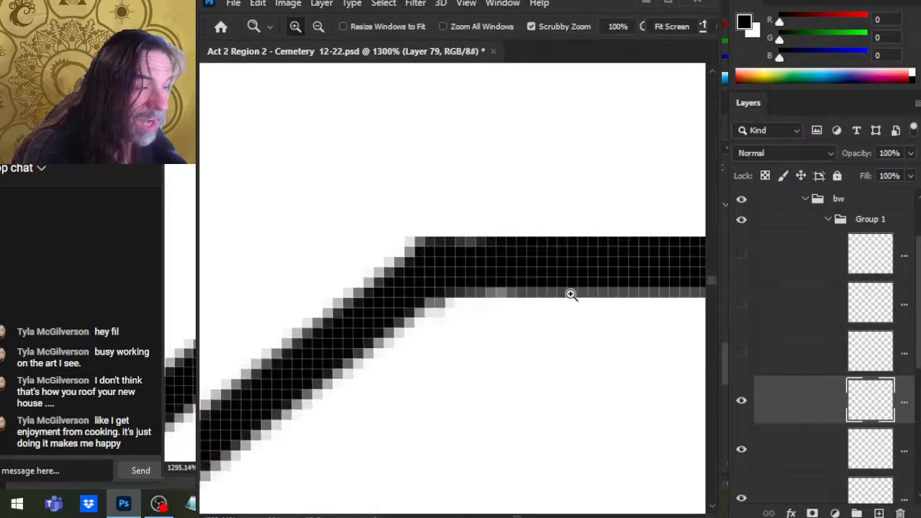
key(b)
drag(486, 266, 524, 274)
key(e)
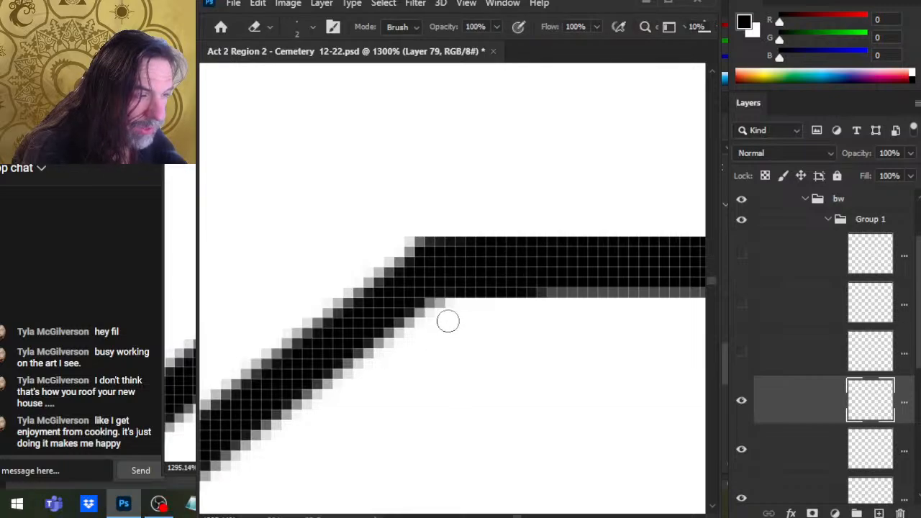
key(b)
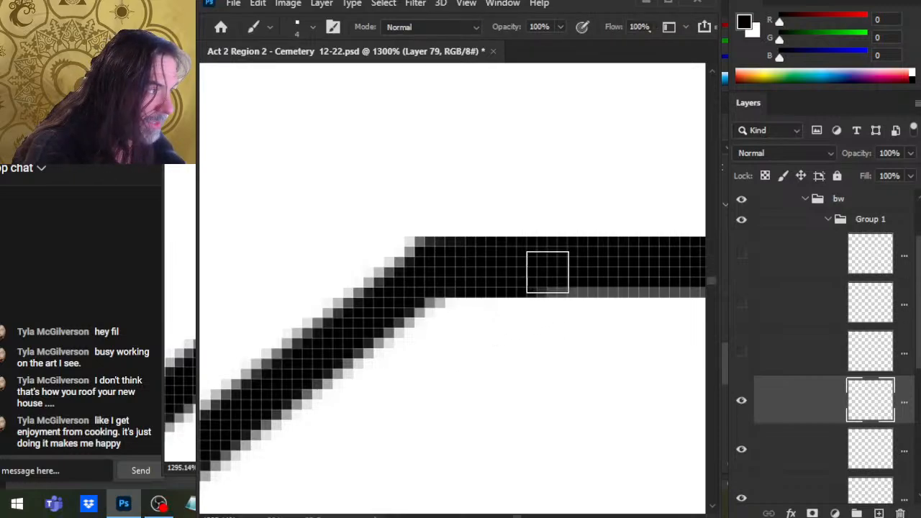
drag(545, 269, 540, 273)
scroll(541, 273, left, 8)
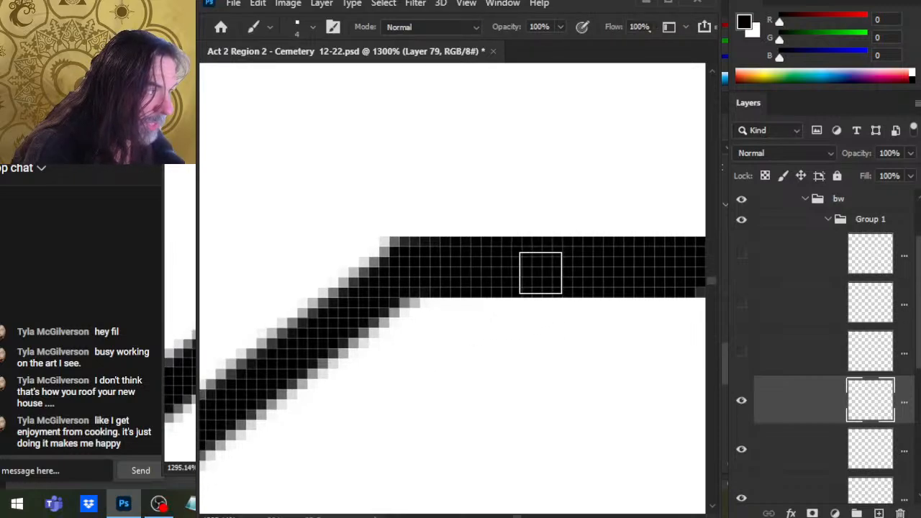
scroll(540, 273, right, 8)
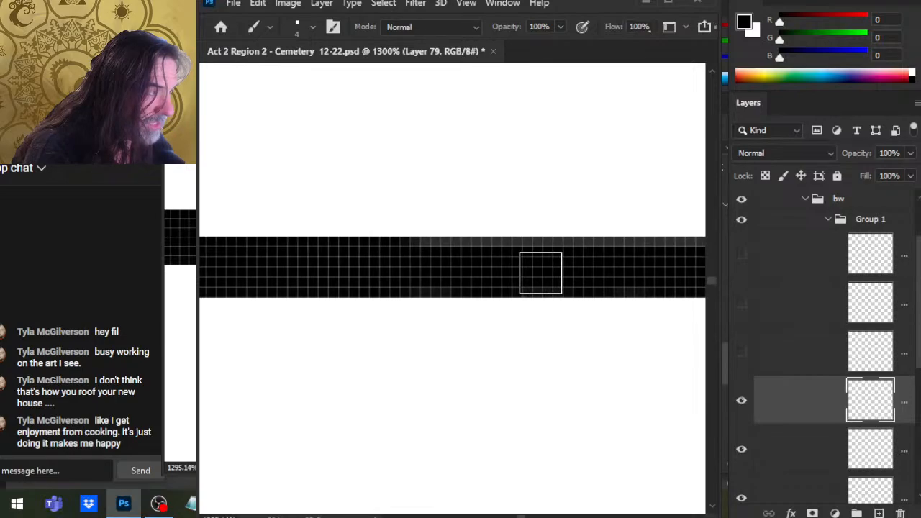
scroll(541, 273, right, 3)
scroll(540, 272, right, 10)
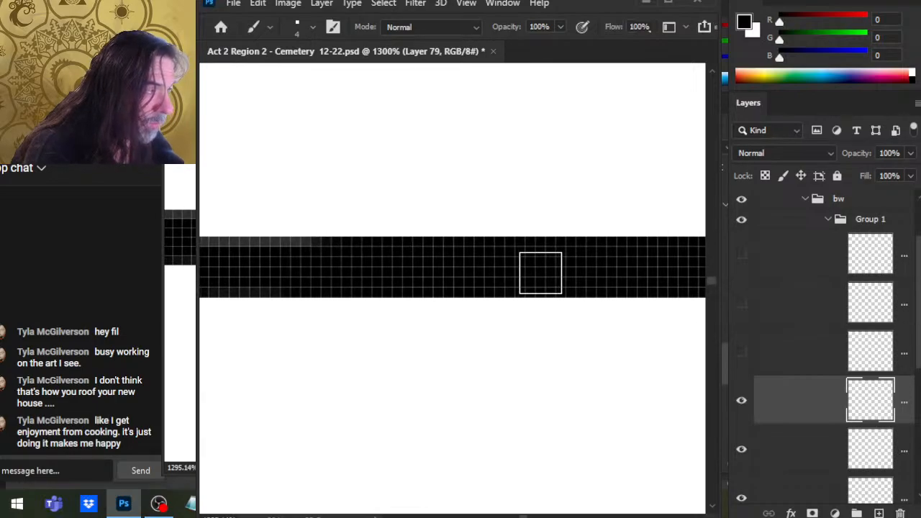
scroll(541, 273, right, 10)
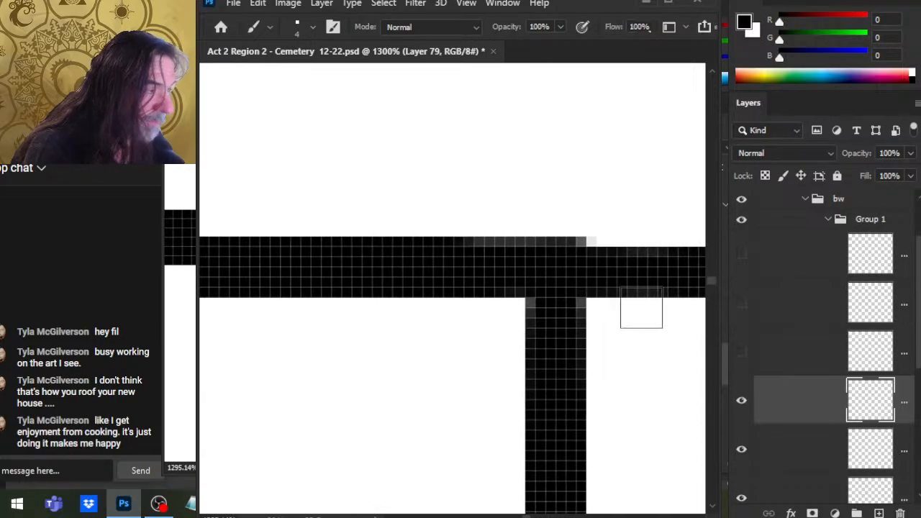
Step: Erase the top line's overhang past the right corner with a 2 px eraser and fill the corner's faded pixels with the 4 px black brush
key(e)
mouse_move(503, 275)
mouse_down()
mouse_move(464, 284)
mouse_move(597, 287)
mouse_up()
mouse_move(467, 286)
mouse_down()
mouse_move(465, 242)
mouse_move(468, 276)
mouse_up()
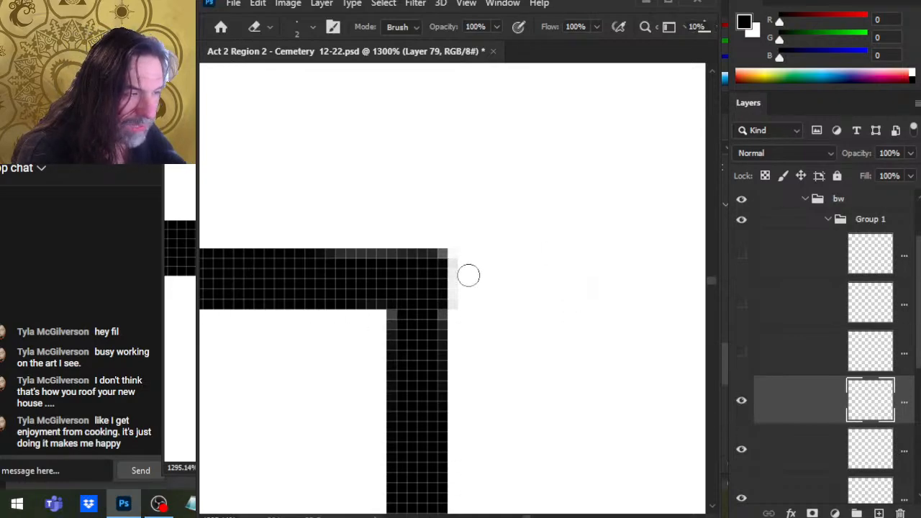
key(b)
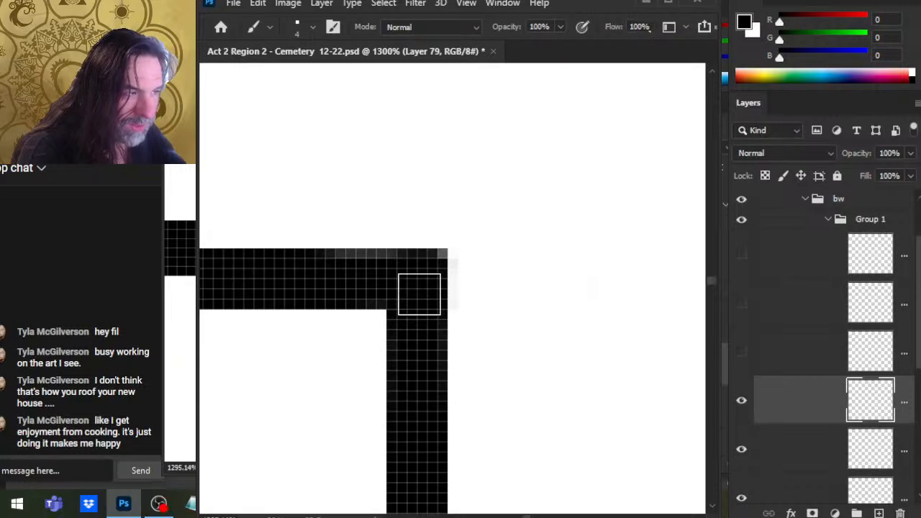
mouse_move(419, 279)
mouse_down()
mouse_move(331, 277)
mouse_move(403, 299)
mouse_move(414, 277)
mouse_move(469, 343)
mouse_move(512, 386)
mouse_up()
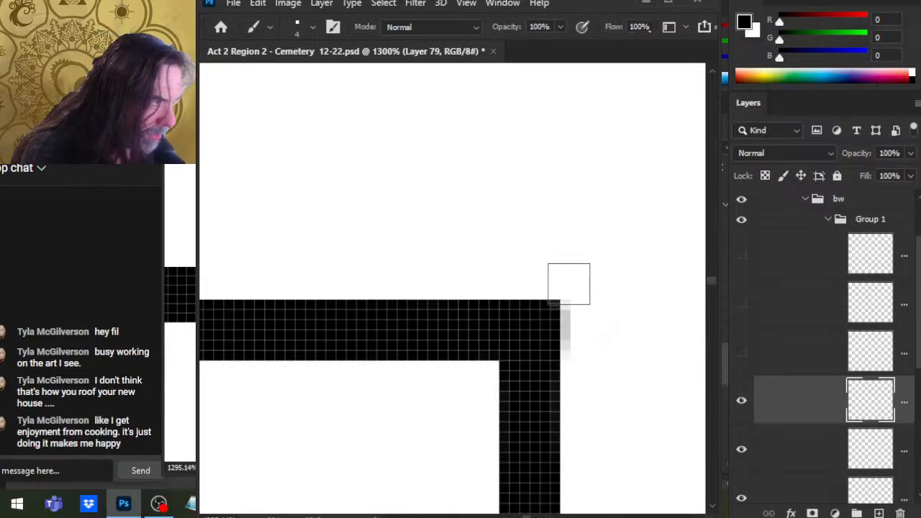
Step: Trim the upper edge of the top line with a 3 px eraser, from the right corner back to the diagonal's corner
key(e)
key(])
mouse_move(547, 308)
mouse_down()
mouse_move(574, 298)
mouse_move(202, 301)
mouse_move(331, 302)
mouse_move(234, 301)
mouse_up()
scroll(574, 298, left, 3)
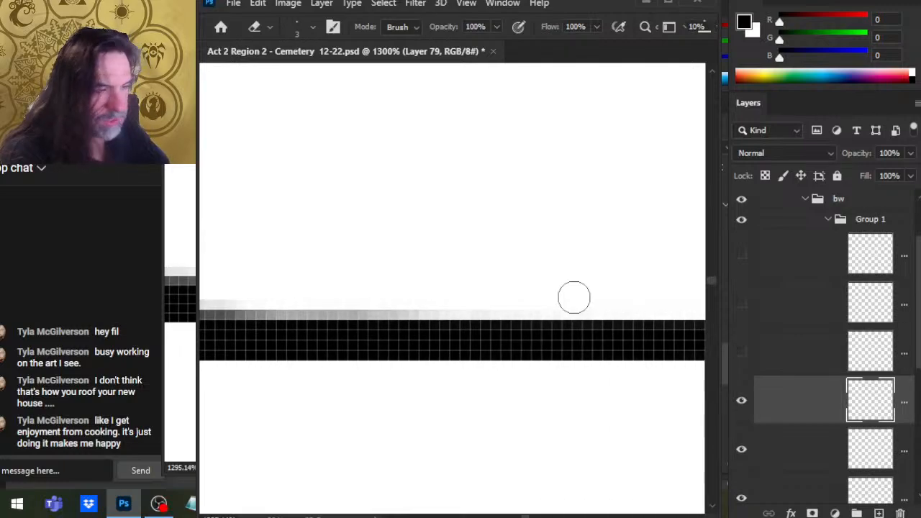
drag(317, 302, 205, 303)
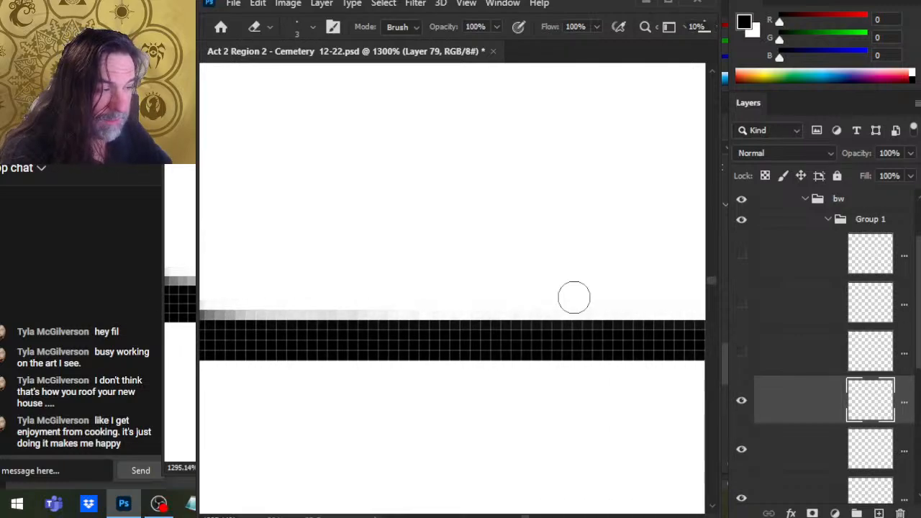
scroll(575, 298, left, 3)
drag(324, 302, 223, 303)
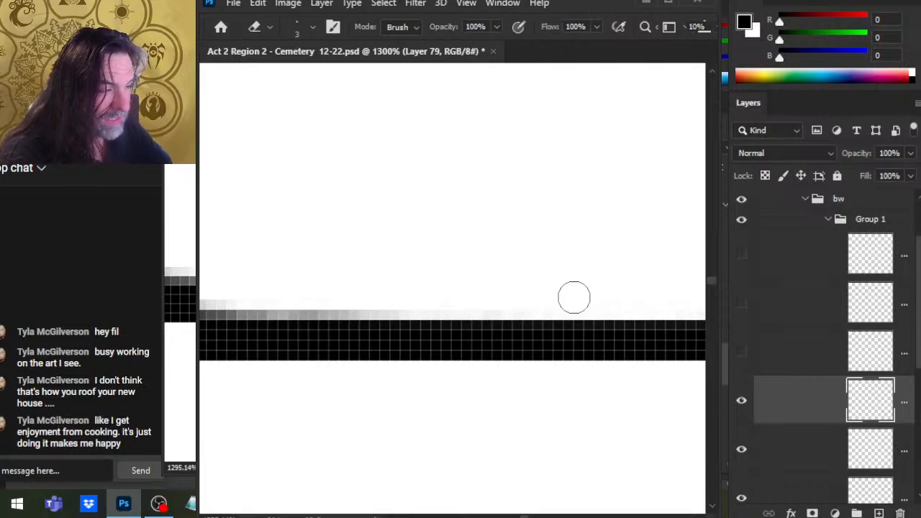
drag(310, 303, 209, 304)
drag(274, 303, 205, 304)
scroll(574, 297, left, 3)
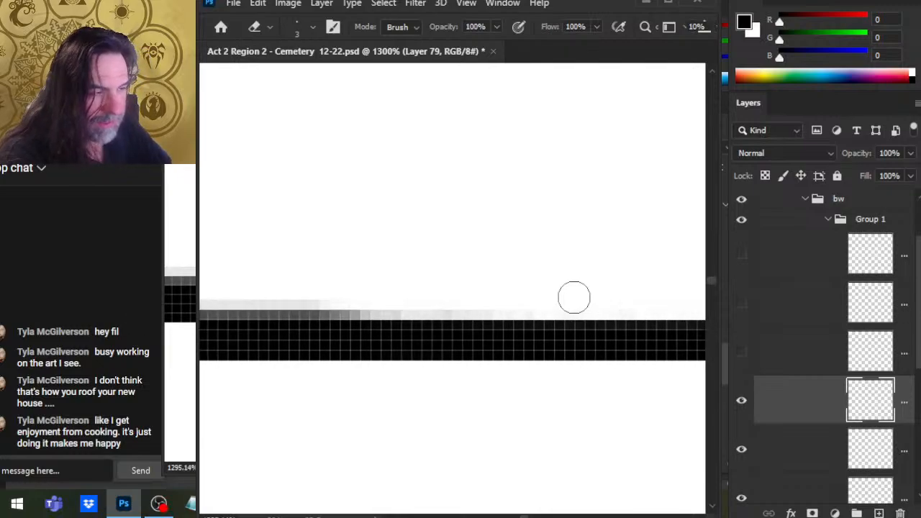
scroll(574, 297, left, 3)
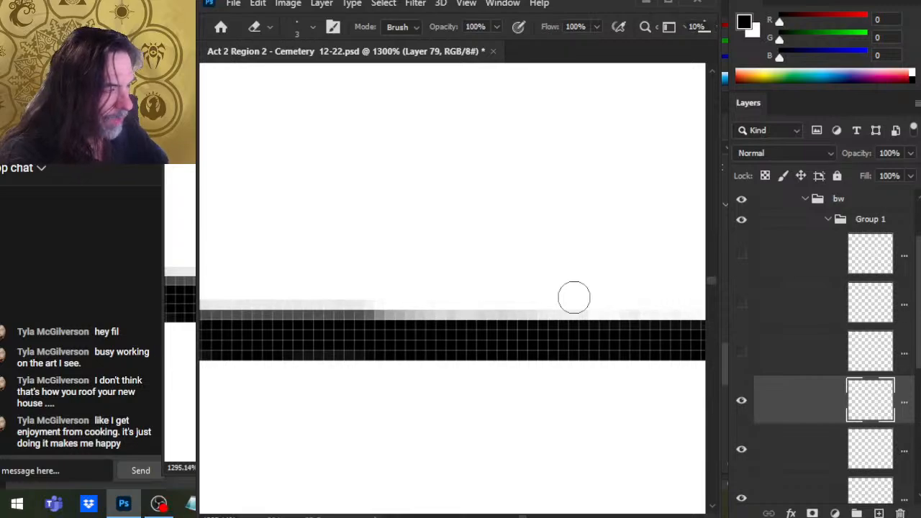
drag(231, 303, 205, 303)
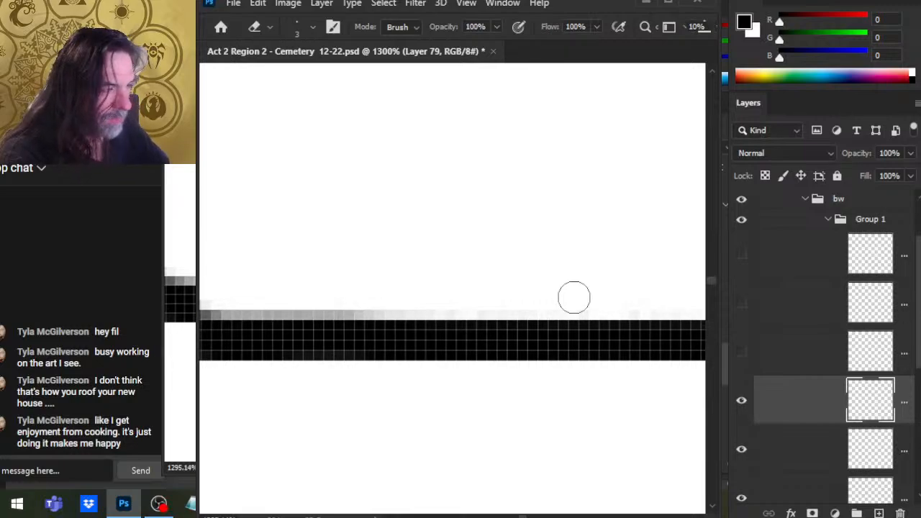
scroll(575, 298, left, 3)
drag(277, 298, 205, 297)
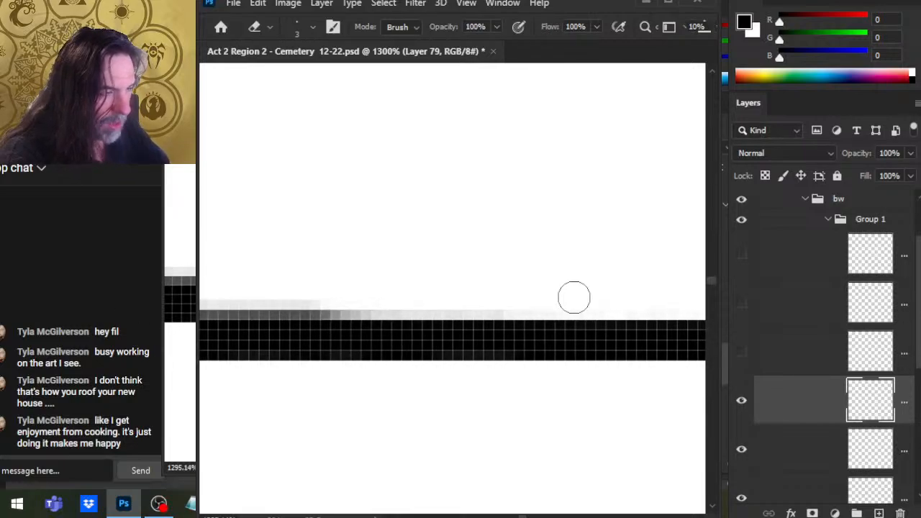
scroll(574, 298, left, 3)
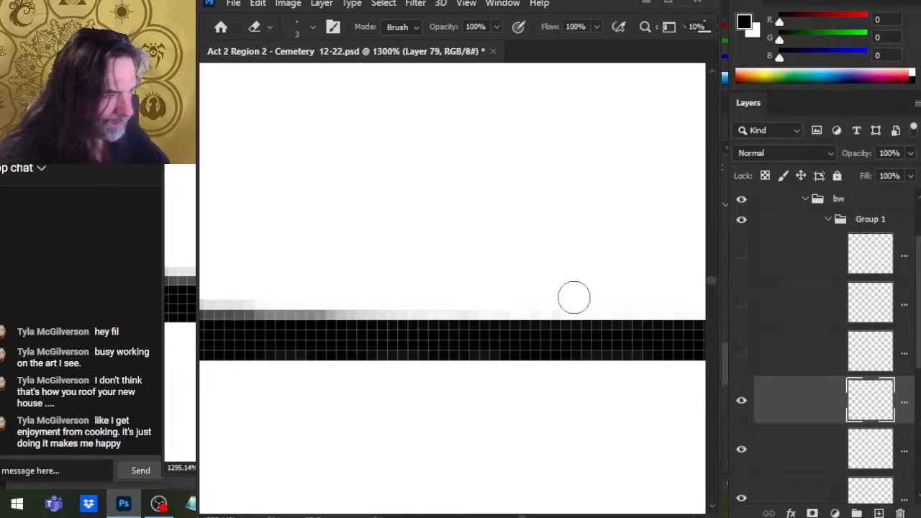
scroll(575, 297, left, 2)
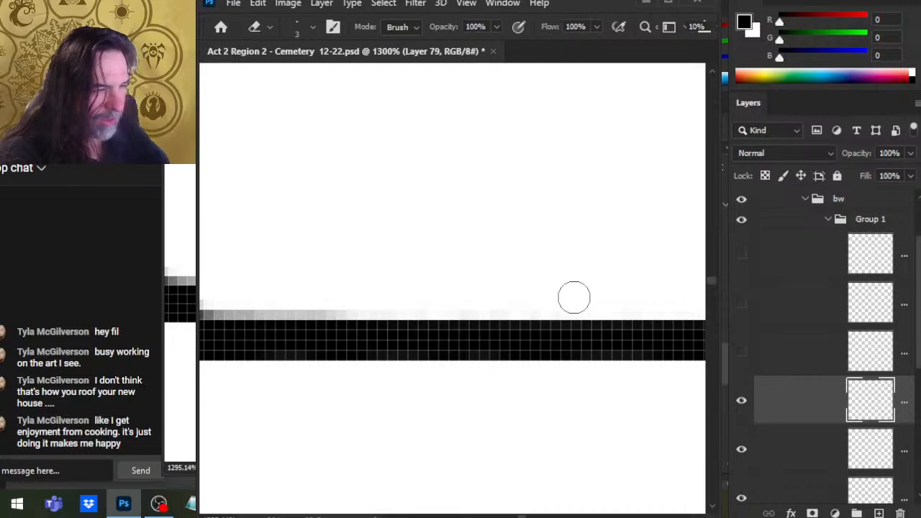
scroll(574, 297, left, 3)
scroll(574, 297, left, 3)
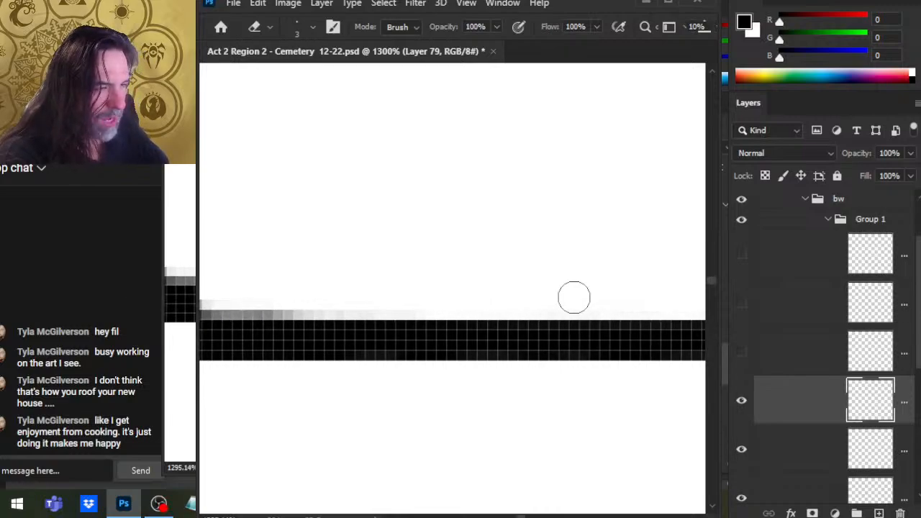
scroll(575, 297, left, 3)
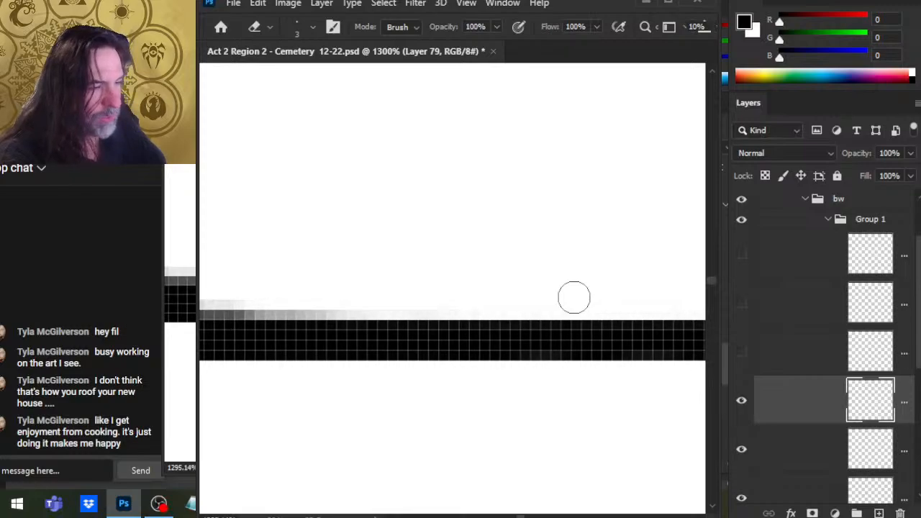
scroll(574, 298, left, 3)
scroll(574, 298, left, 4)
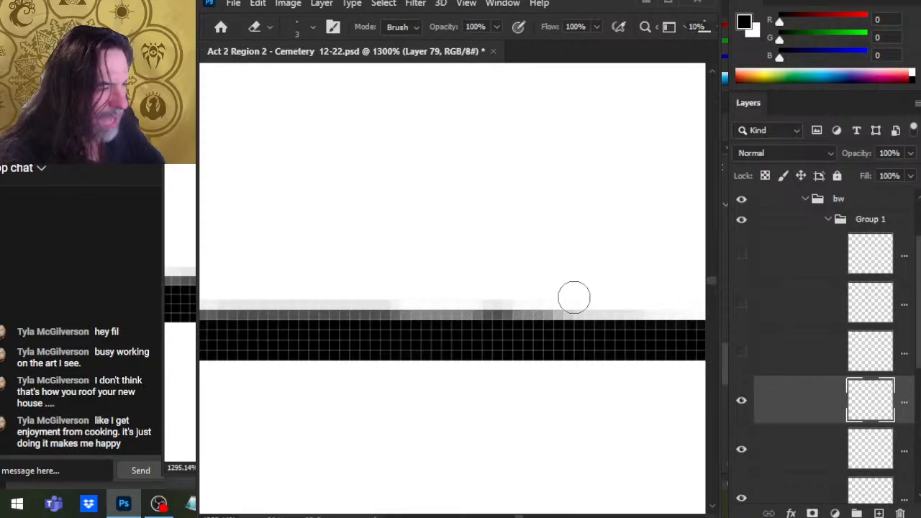
scroll(574, 297, left, 4)
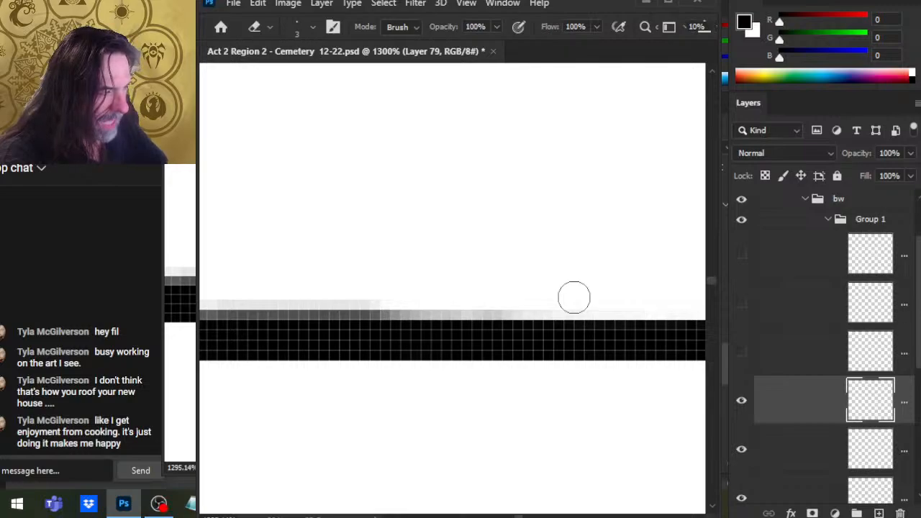
scroll(574, 298, left, 5)
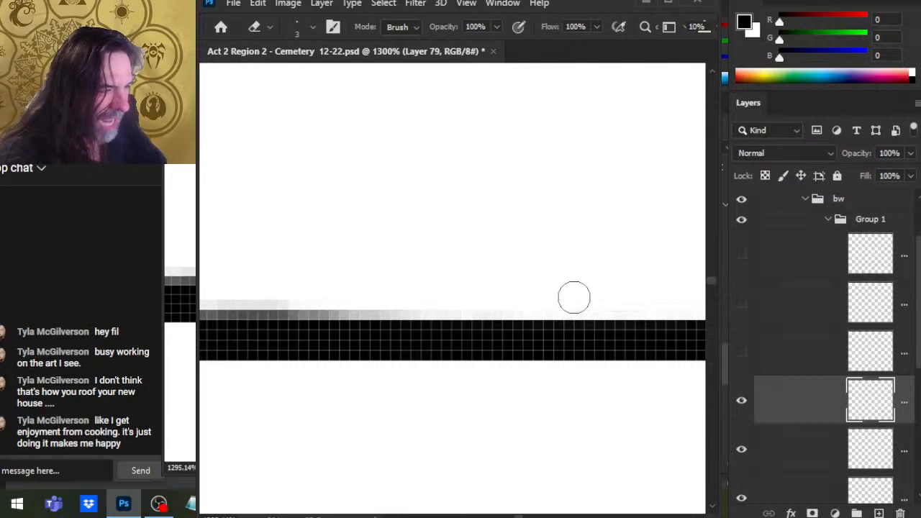
mouse_move(359, 300)
mouse_down()
mouse_move(520, 300)
mouse_move(295, 300)
mouse_move(356, 300)
mouse_up()
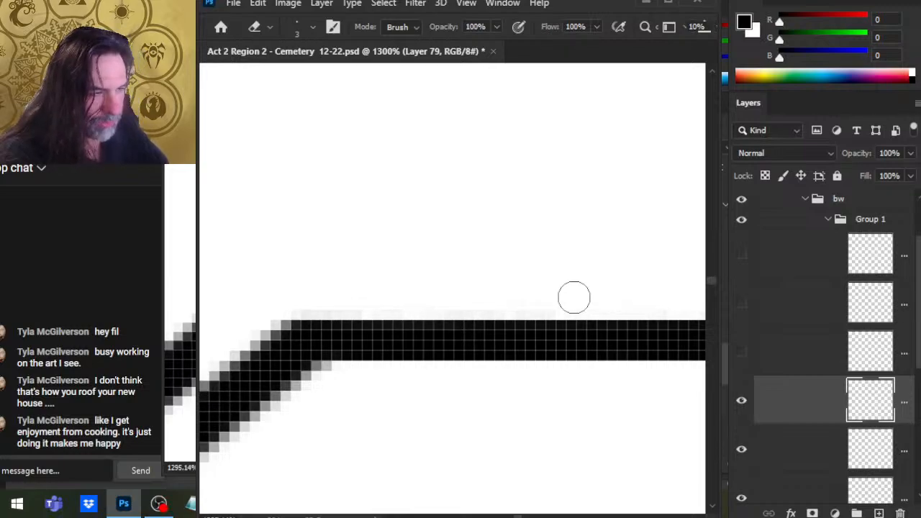
scroll(575, 297, left, 1)
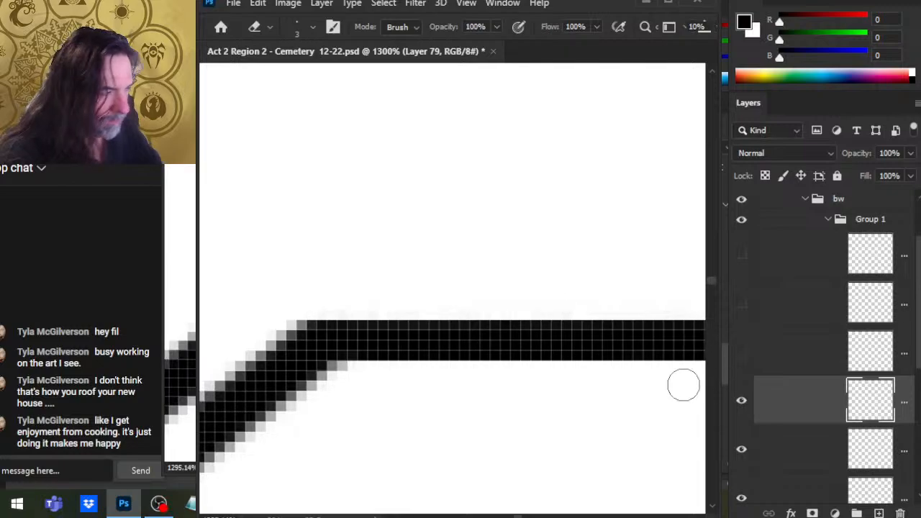
Step: Thin the vertical right side by erasing its outer edge with the 3 px eraser, from the top corner down to the middle line
drag(578, 436, 442, 241)
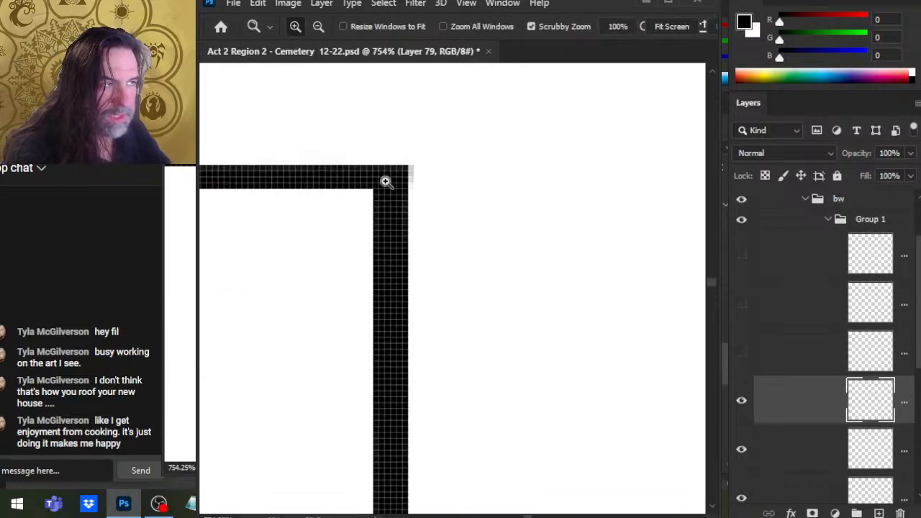
mouse_move(385, 181)
mouse_down()
mouse_move(478, 195)
mouse_move(444, 254)
mouse_up()
key(b)
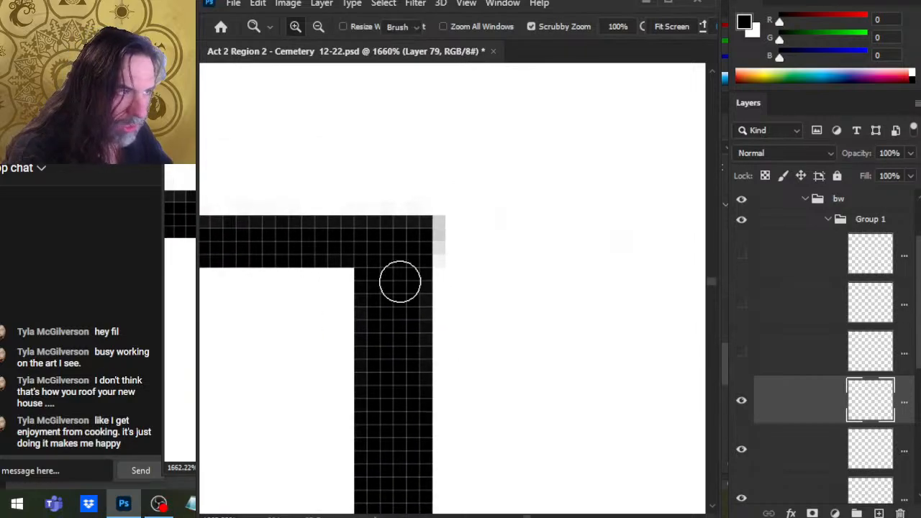
drag(438, 216, 436, 220)
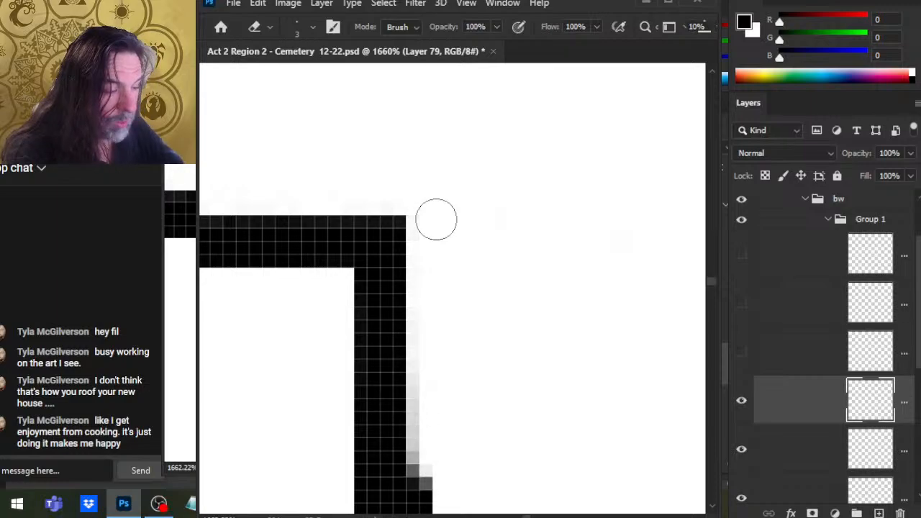
scroll(436, 219, down, 2)
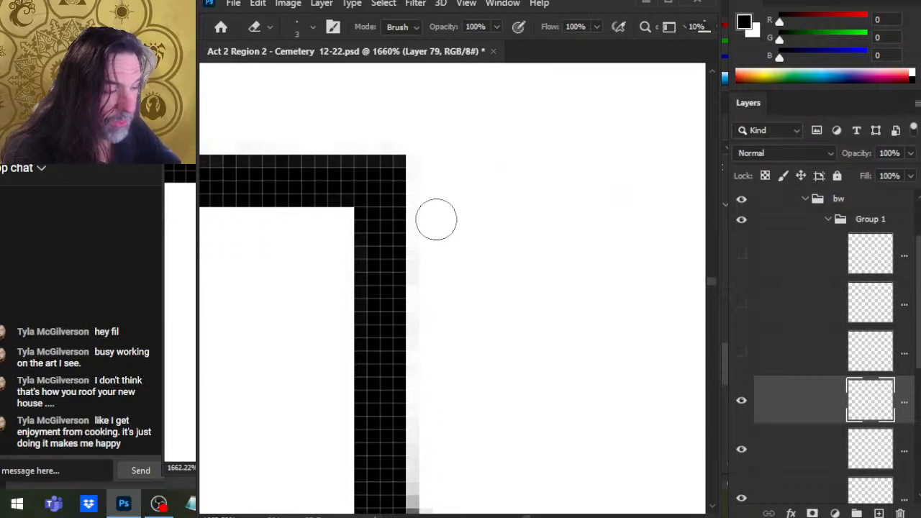
scroll(437, 220, down, 5)
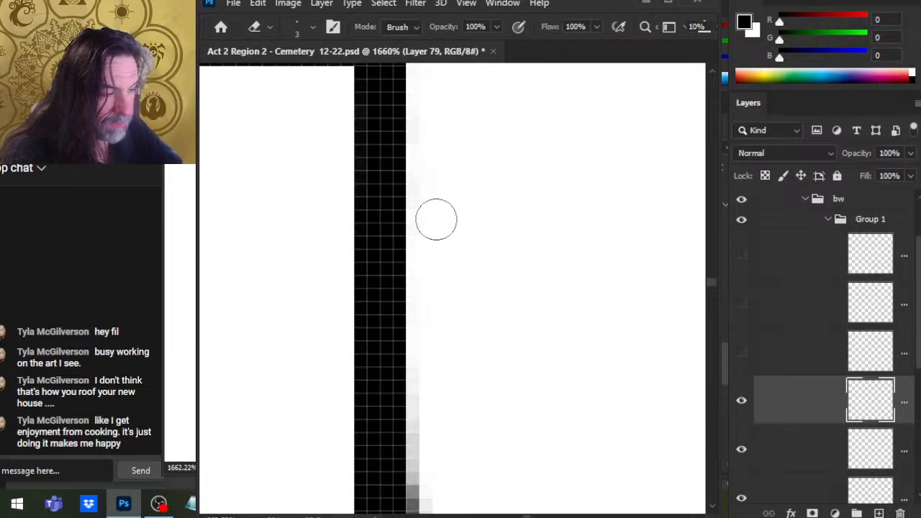
scroll(436, 220, down, 3)
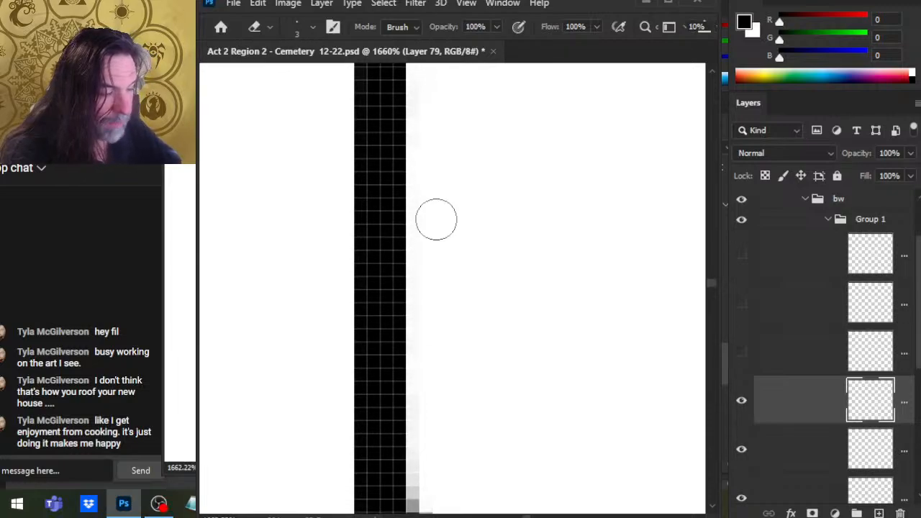
scroll(436, 219, down, 8)
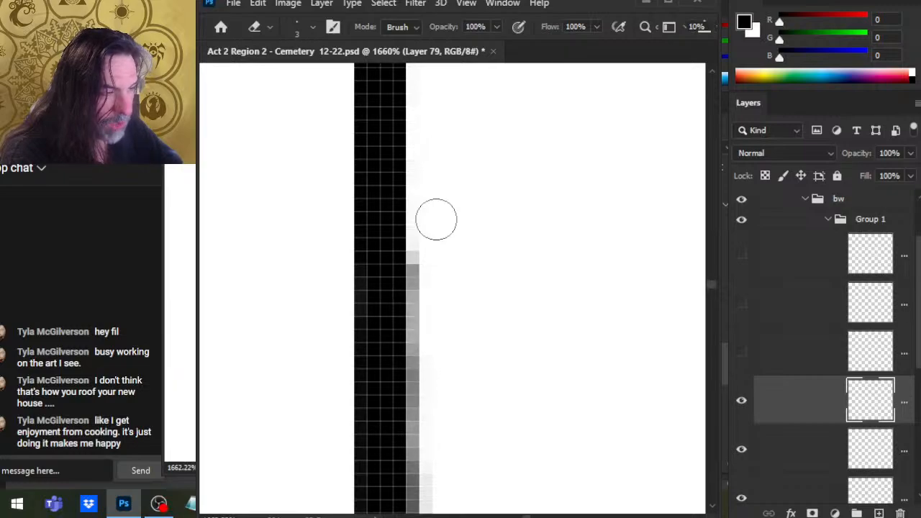
scroll(436, 220, down, 1)
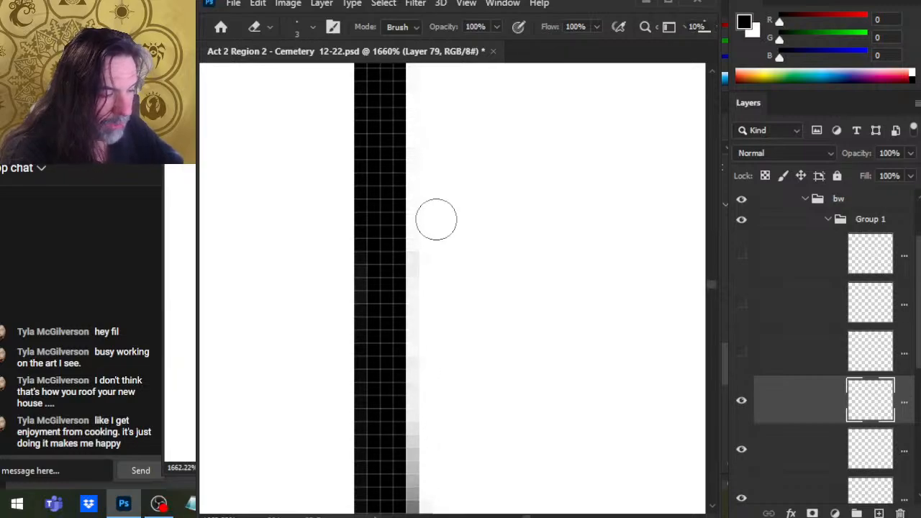
scroll(436, 219, up, 2)
scroll(436, 220, down, 5)
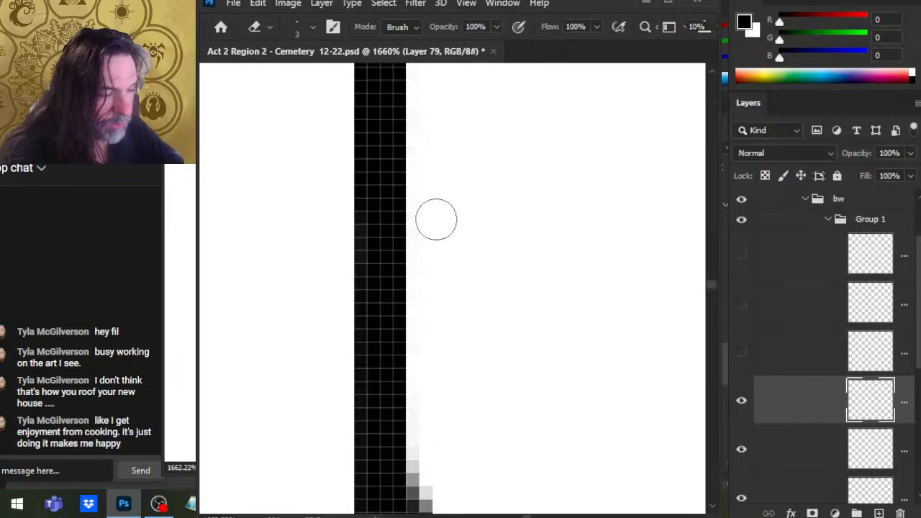
scroll(436, 220, down, 2)
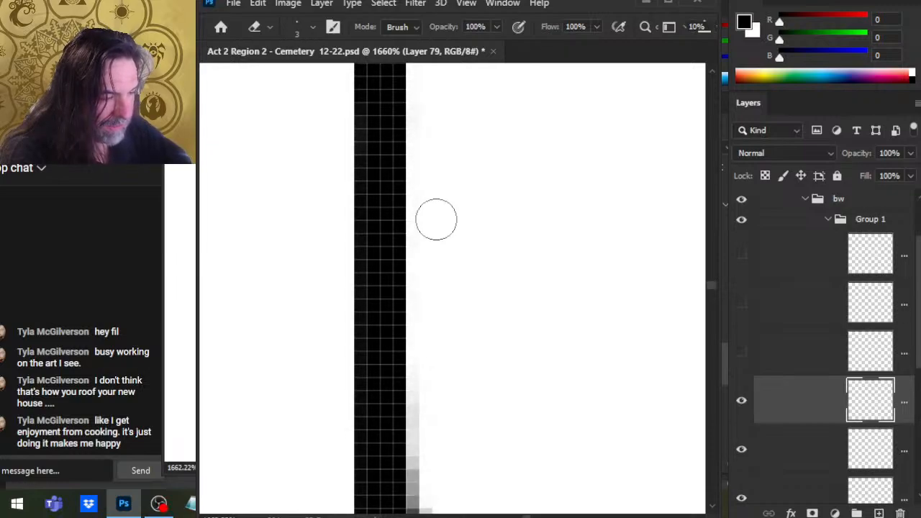
scroll(436, 219, up, 1)
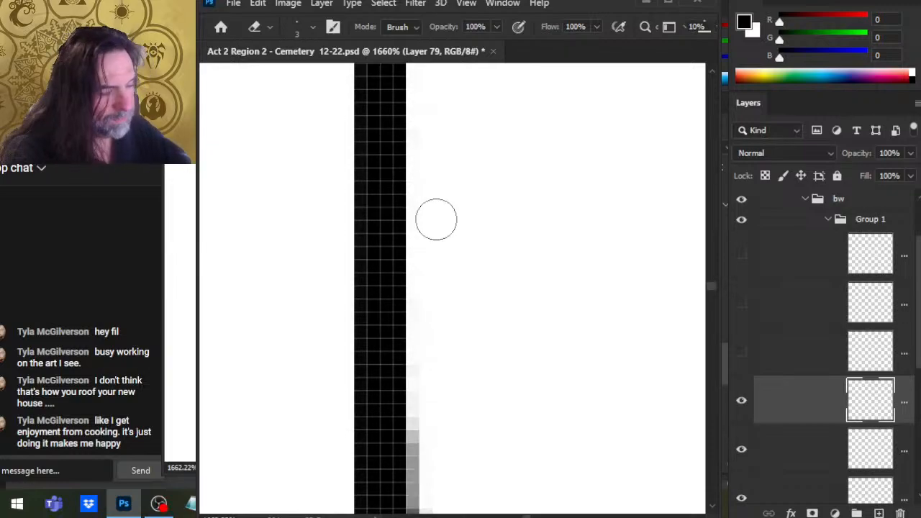
scroll(436, 220, up, 2)
scroll(436, 220, down, 4)
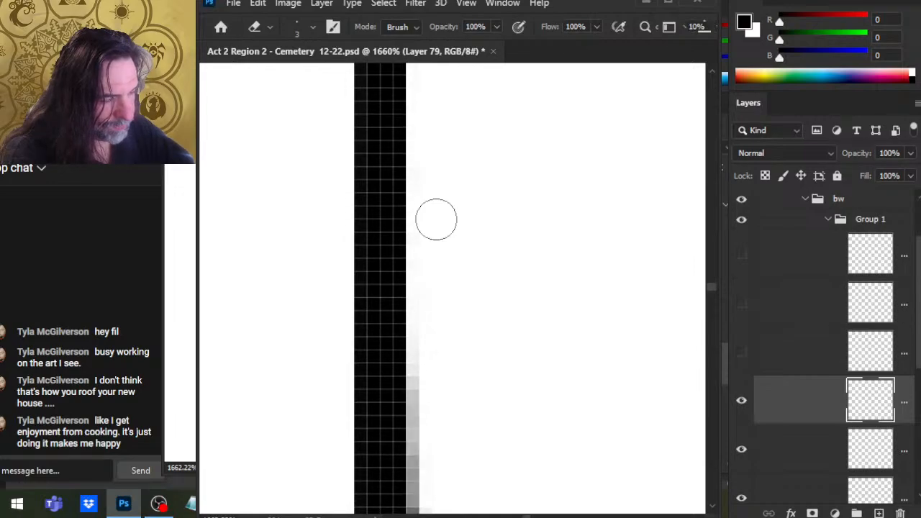
scroll(437, 220, down, 3)
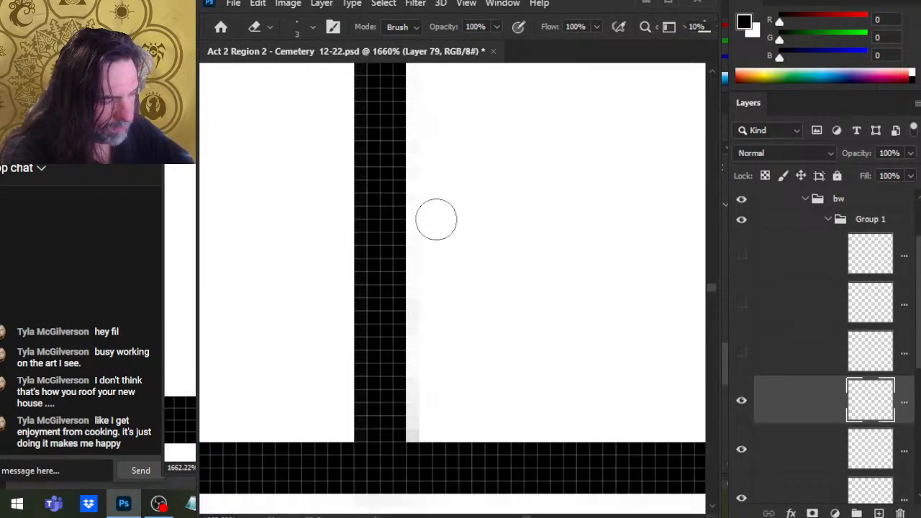
scroll(436, 220, down, 5)
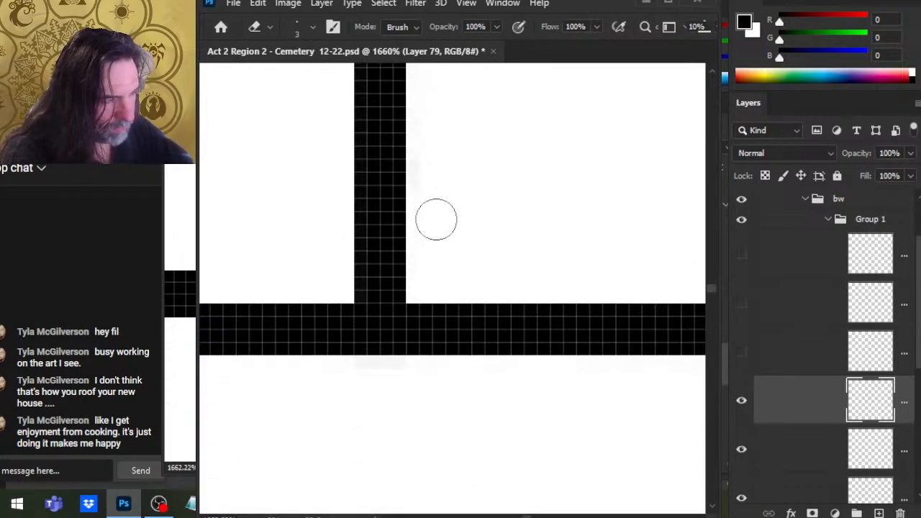
Step: Touch up the underside of the corner where the diagonal meets the top line, using the 1 px eraser and 3 px black brush
key(z)
mouse_move(542, 333)
mouse_down()
mouse_move(449, 384)
mouse_move(340, 379)
mouse_move(423, 377)
mouse_up()
click(429, 357)
drag(382, 335, 376, 341)
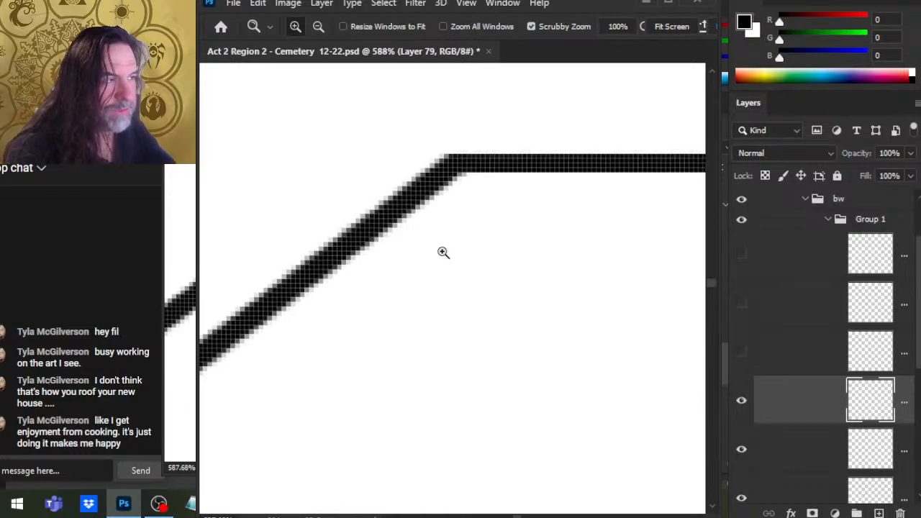
key(e)
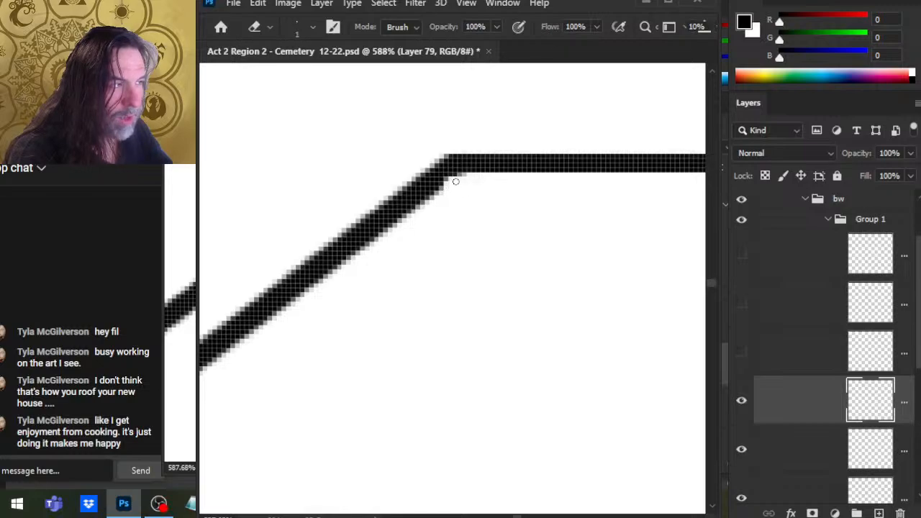
key(b)
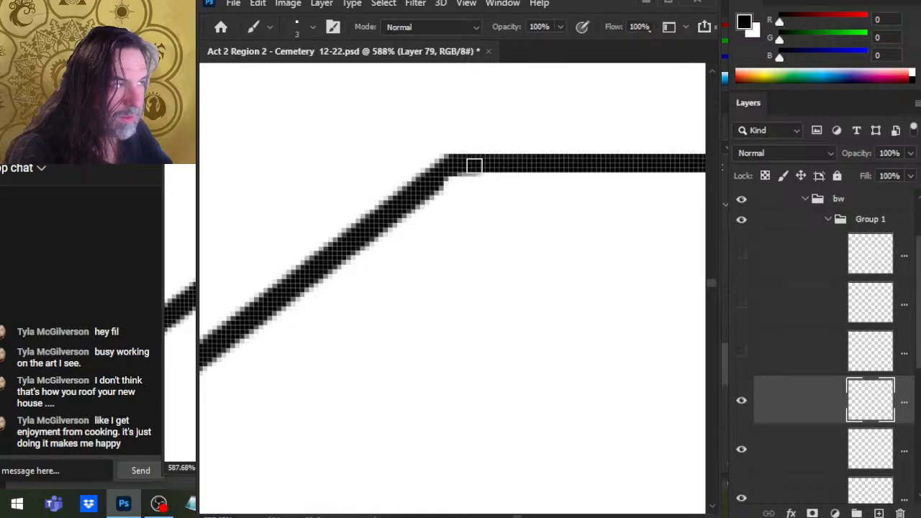
key(e)
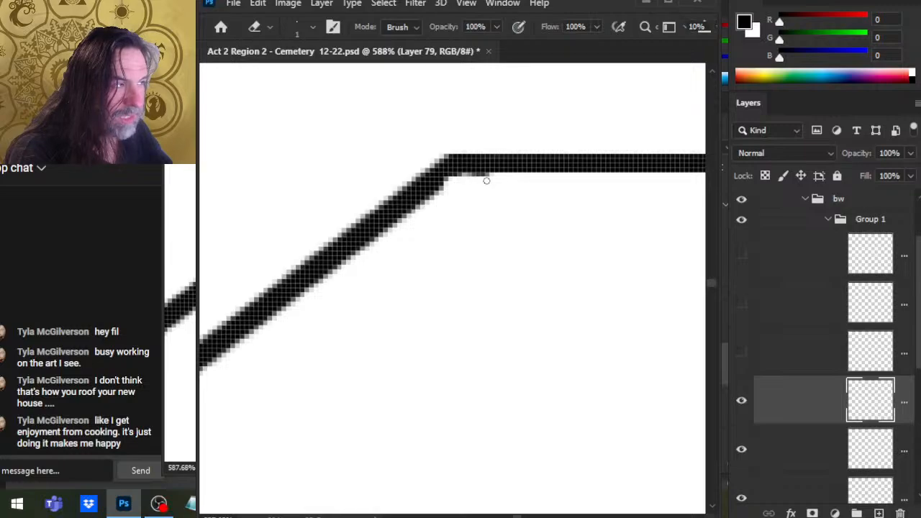
Step: Erase the stray gray pixels beneath the top line beside the diagonal's corner with the 1 px eraser
key(z)
drag(525, 185, 586, 208)
key(e)
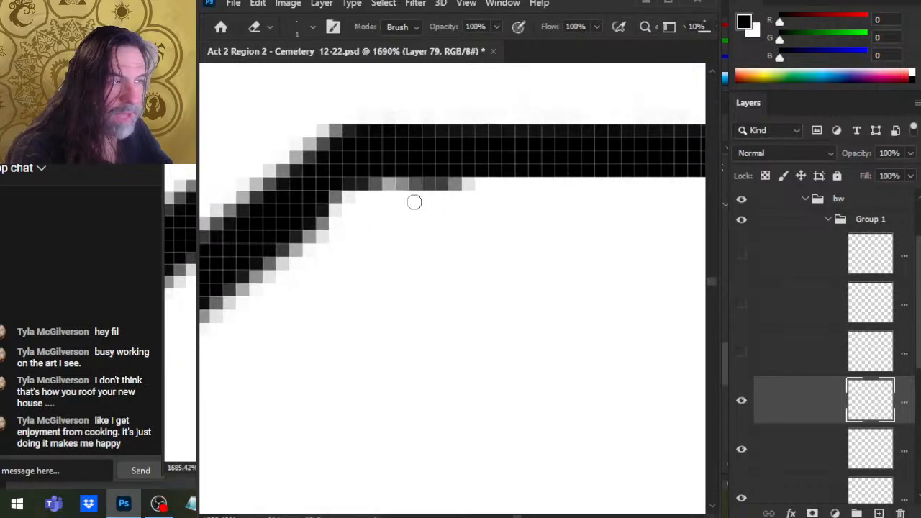
mouse_move(413, 200)
mouse_down()
mouse_move(441, 202)
mouse_move(399, 193)
mouse_move(459, 198)
mouse_move(379, 193)
mouse_up()
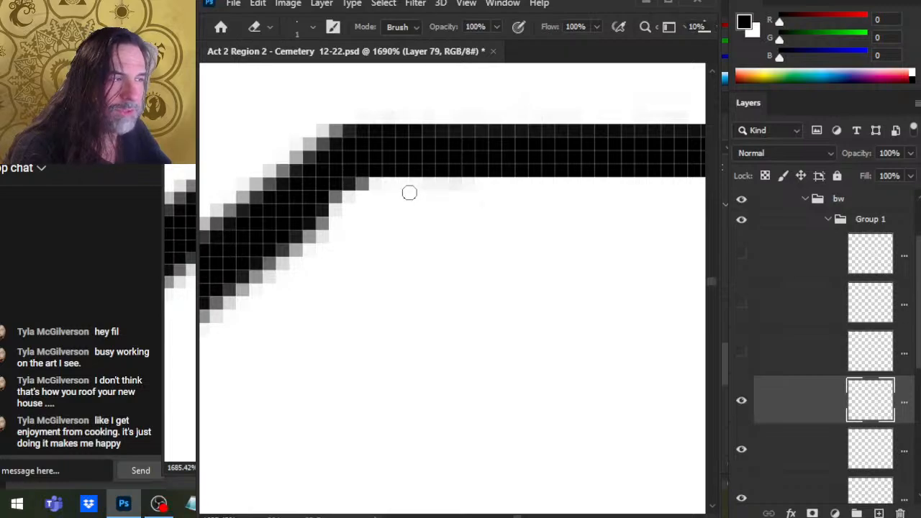
drag(380, 199, 429, 241)
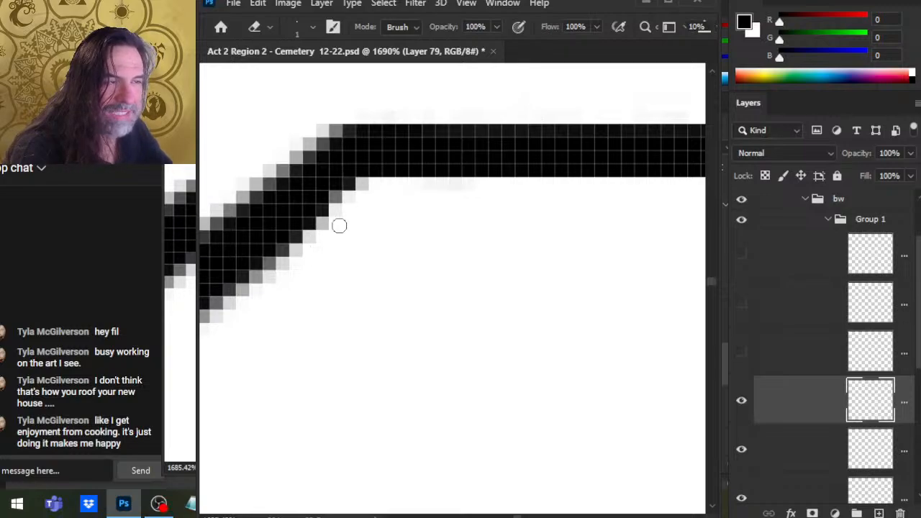
Step: Touch up the join between the diagonal's lower end and the middle line with the 3 px black brush and 1 px eraser
key(ctrl+space)
drag(339, 232, 647, 232)
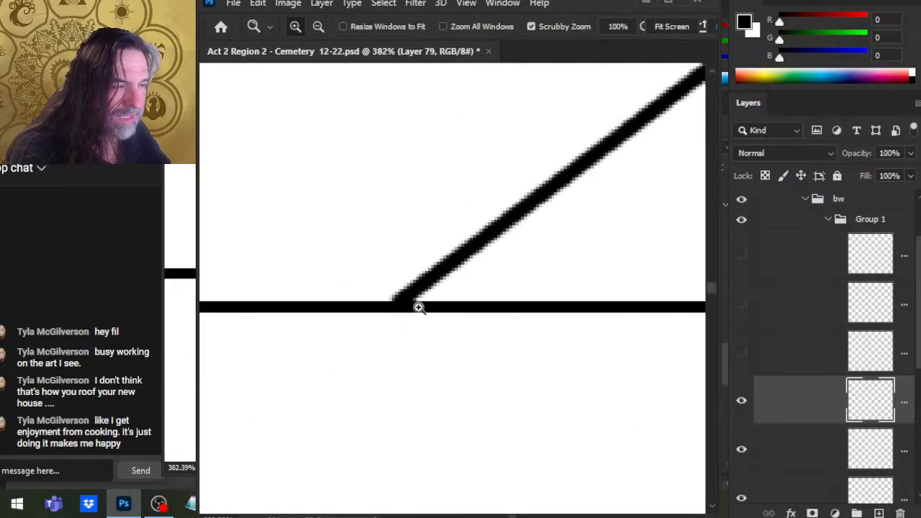
drag(413, 306, 446, 307)
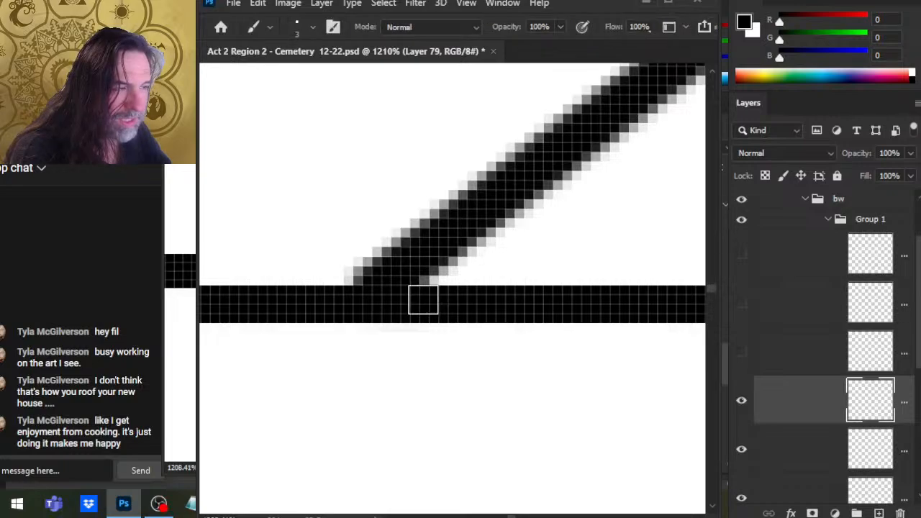
key(e)
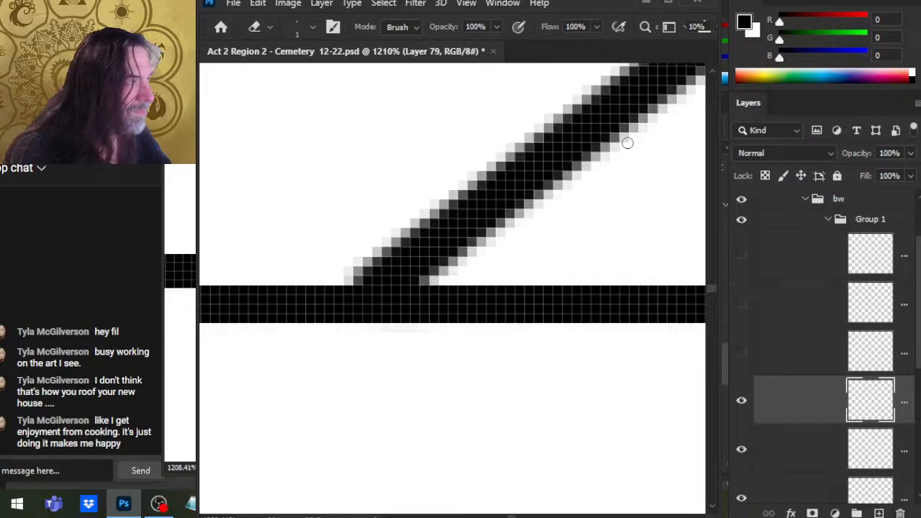
shift+click(644, 128)
drag(636, 151, 392, 385)
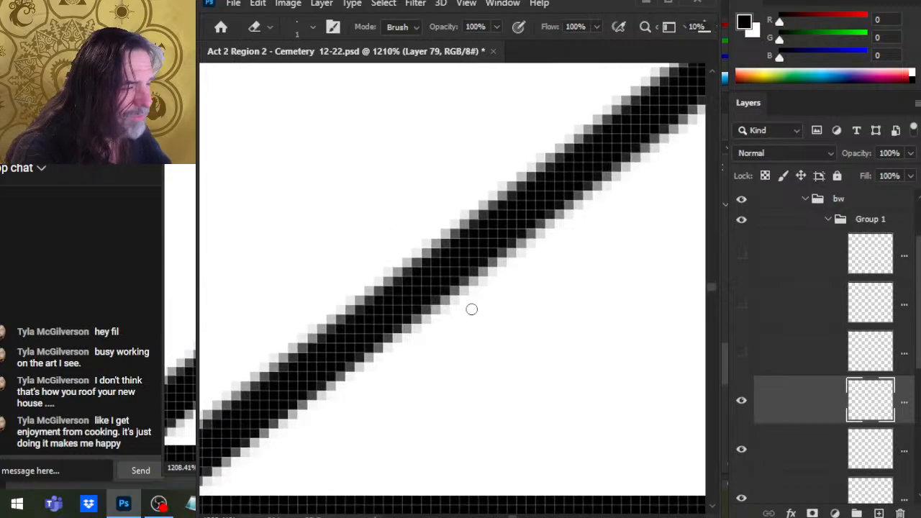
Step: Erase the faded pixels along the underside of the diagonal's upper part, up to the top line's corner, with the 1 px eraser
mouse_move(566, 216)
mouse_down()
mouse_move(555, 267)
mouse_move(427, 363)
mouse_up()
shift+click(530, 247)
mouse_move(530, 247)
mouse_down()
mouse_move(525, 305)
mouse_move(442, 349)
mouse_up()
shift+click(531, 262)
mouse_move(540, 275)
mouse_down()
mouse_move(545, 288)
mouse_move(408, 423)
mouse_up()
mouse_move(521, 321)
mouse_down()
mouse_move(437, 401)
mouse_move(473, 345)
mouse_up()
drag(576, 305, 444, 398)
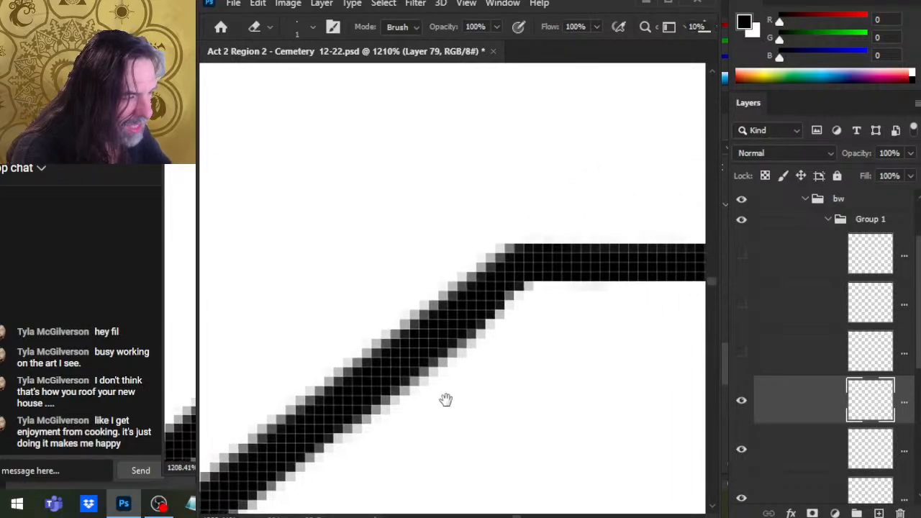
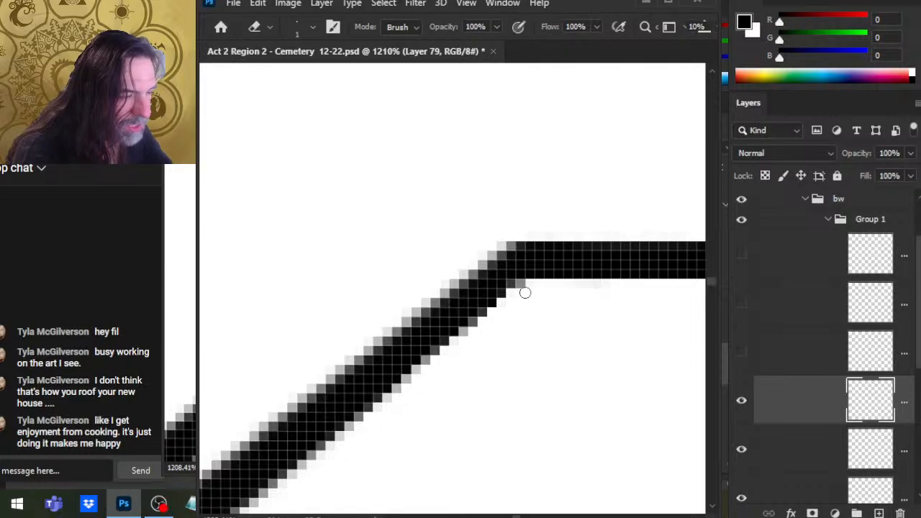
Step: Trim the faded underside pixels along the rest of the diagonal, down toward the middle line, with the 1 px eraser
drag(436, 425, 599, 245)
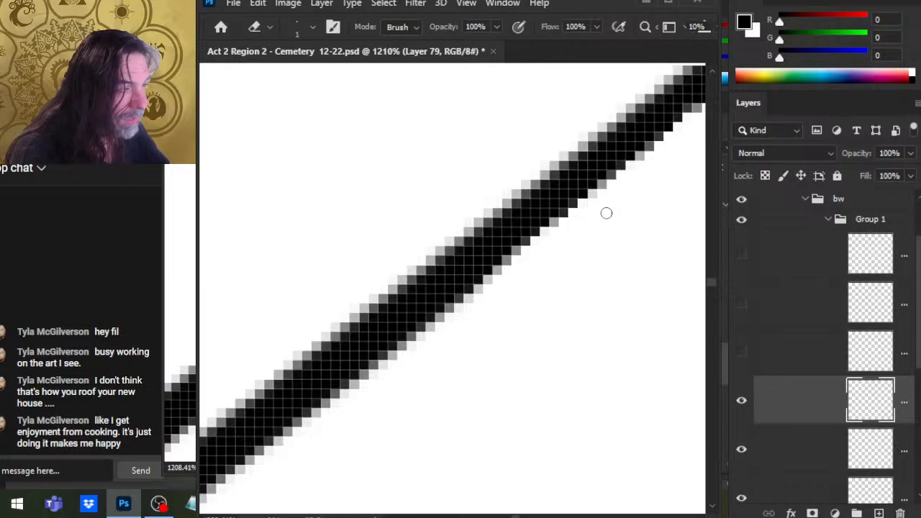
mouse_move(607, 213)
mouse_down()
mouse_move(460, 297)
mouse_move(448, 319)
mouse_up()
key(ctrl+z)
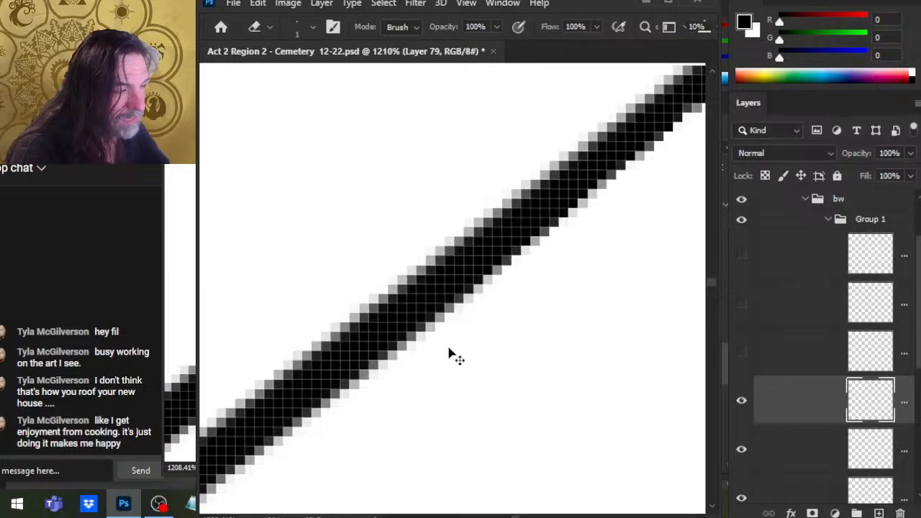
drag(511, 268, 559, 242)
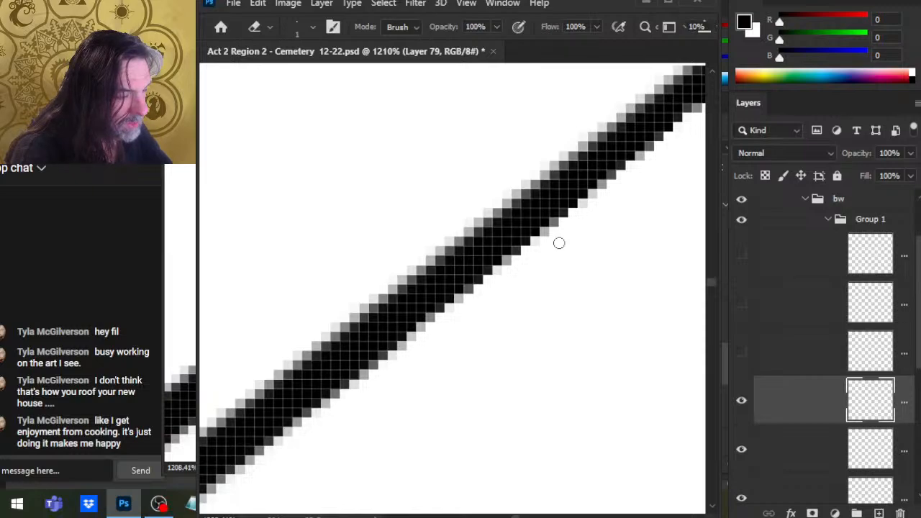
mouse_move(375, 437)
mouse_down()
mouse_move(658, 242)
mouse_move(662, 185)
mouse_up()
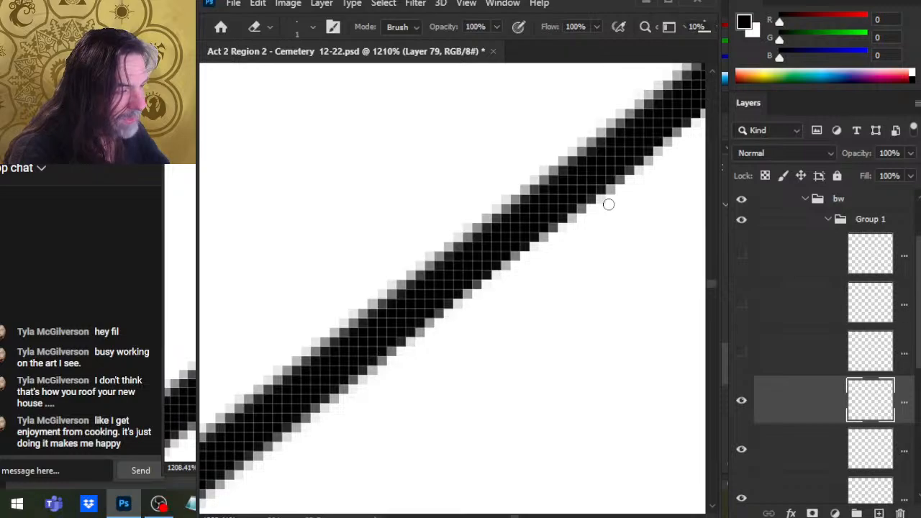
mouse_move(609, 202)
mouse_down()
mouse_move(440, 403)
mouse_move(575, 269)
mouse_up()
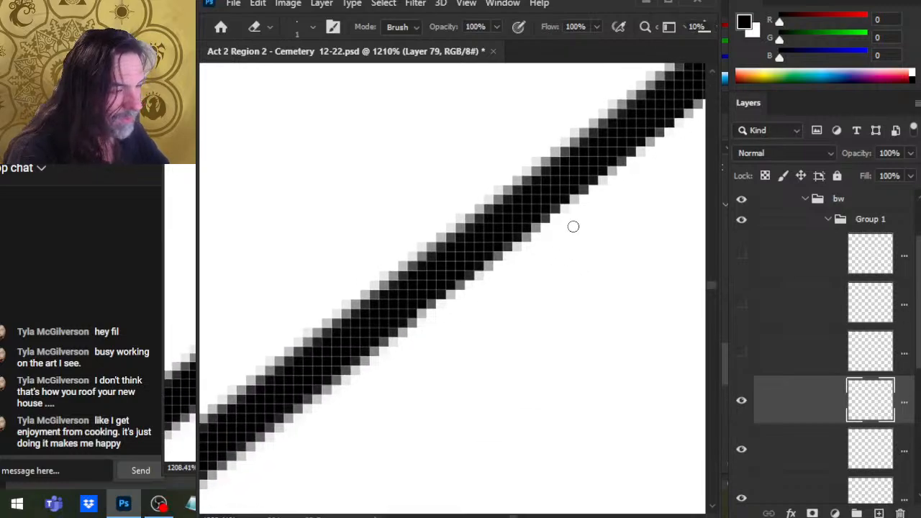
mouse_move(573, 226)
mouse_down()
mouse_move(507, 319)
mouse_move(488, 306)
mouse_up()
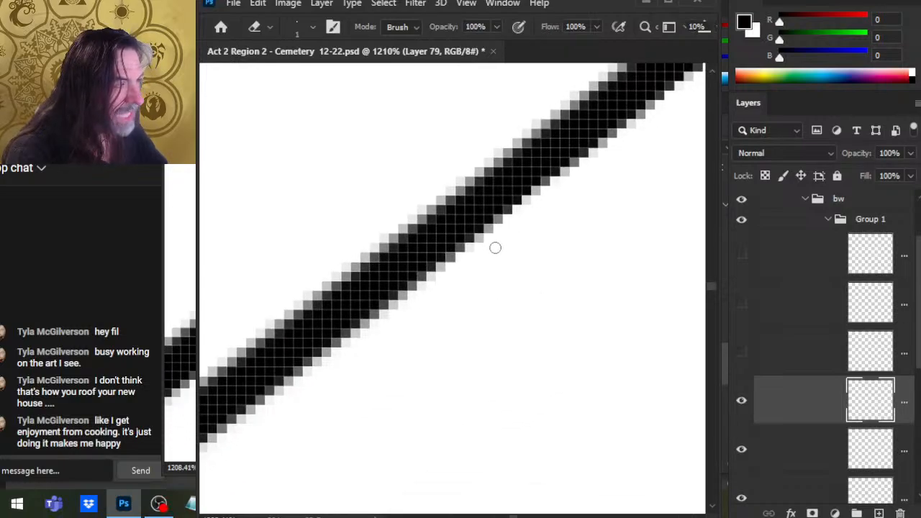
mouse_move(456, 269)
mouse_down()
mouse_move(561, 253)
mouse_move(555, 223)
mouse_up()
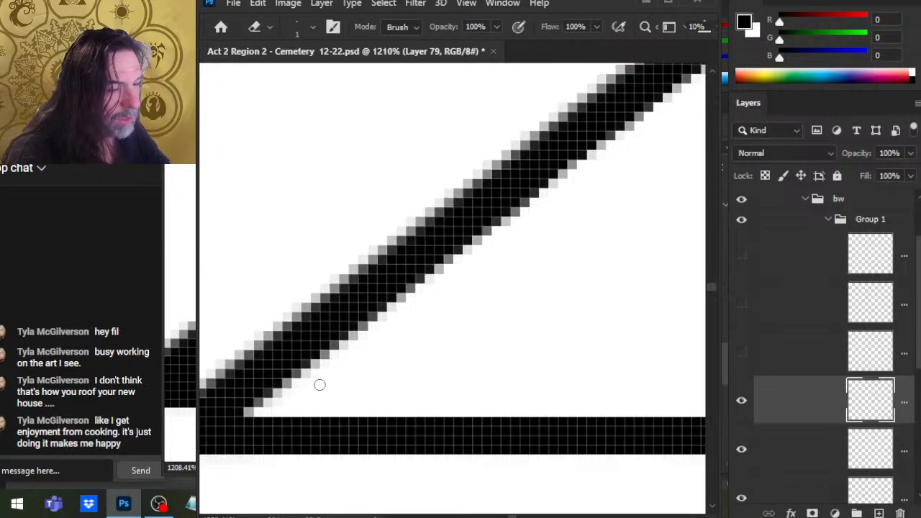
drag(506, 338, 382, 364)
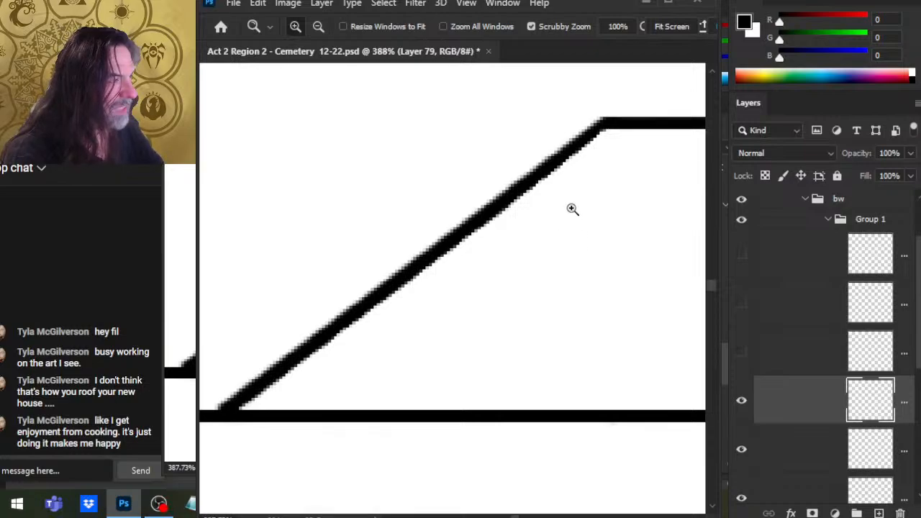
Step: Erase the whole diagonal between the top line's left end and the middle line with a 7 px eraser
key(e)
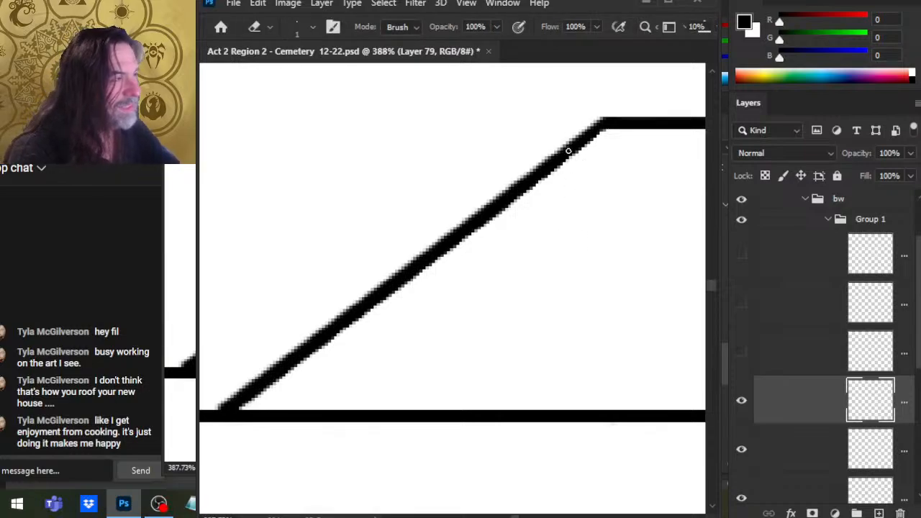
key(bracketright)
key(bracketright)
key(bracketright)
key(bracketright)
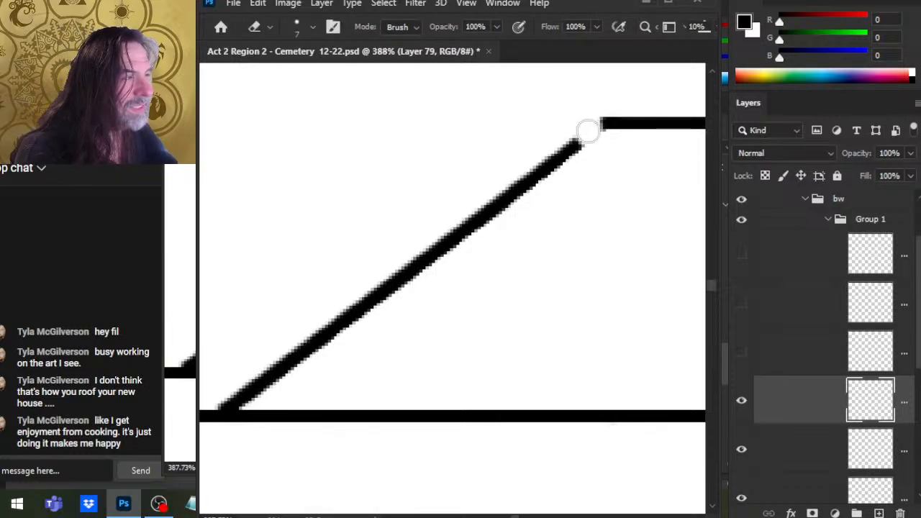
mouse_move(589, 131)
mouse_down()
mouse_move(590, 114)
mouse_move(525, 184)
mouse_move(280, 374)
mouse_move(360, 317)
mouse_move(216, 410)
mouse_up()
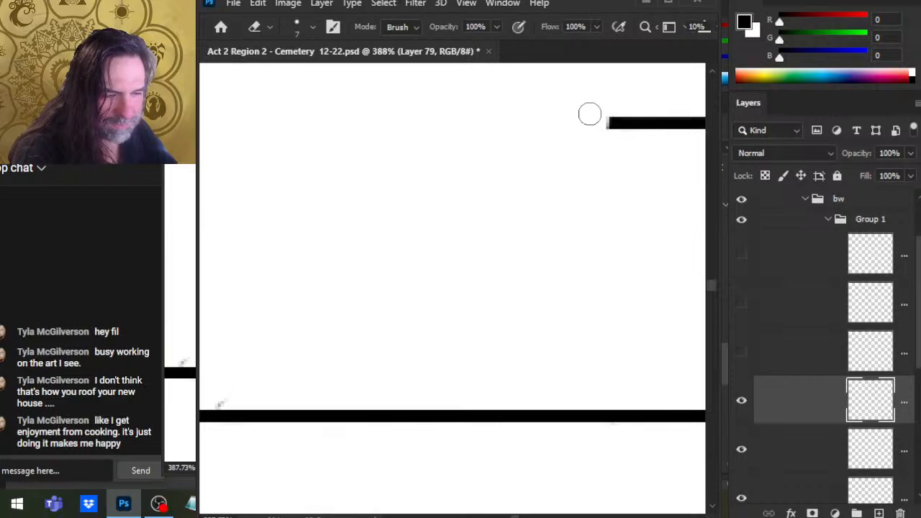
Step: Draw a steeper straight diagonal from the top line's left end down to the middle line with the 2 px black brush
drag(611, 171, 456, 300)
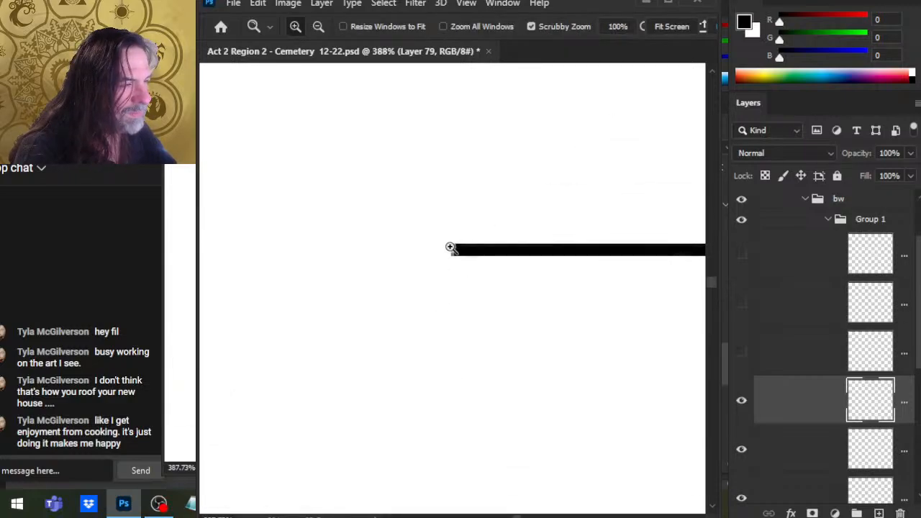
mouse_move(450, 247)
mouse_down()
mouse_move(455, 266)
mouse_move(428, 237)
mouse_up()
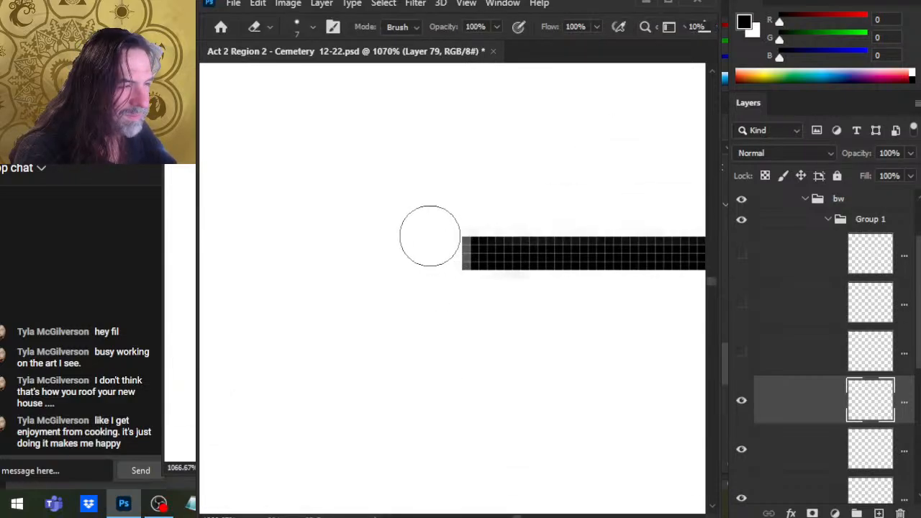
key(b)
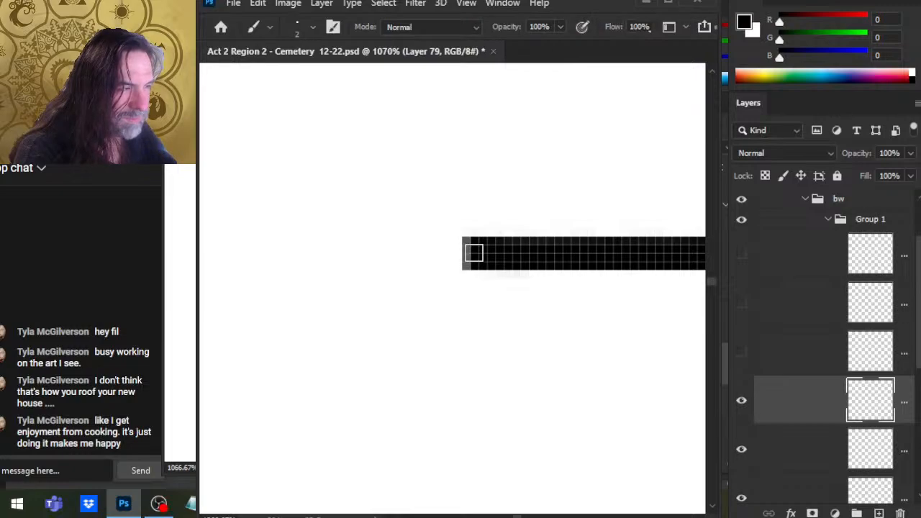
key(z)
mouse_move(501, 281)
mouse_down()
mouse_move(448, 294)
mouse_move(434, 321)
mouse_up()
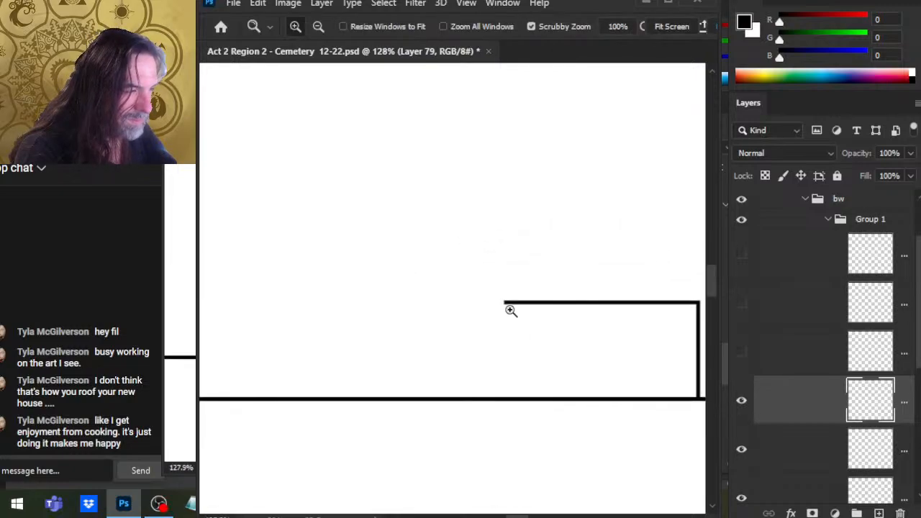
drag(510, 310, 537, 308)
key(b)
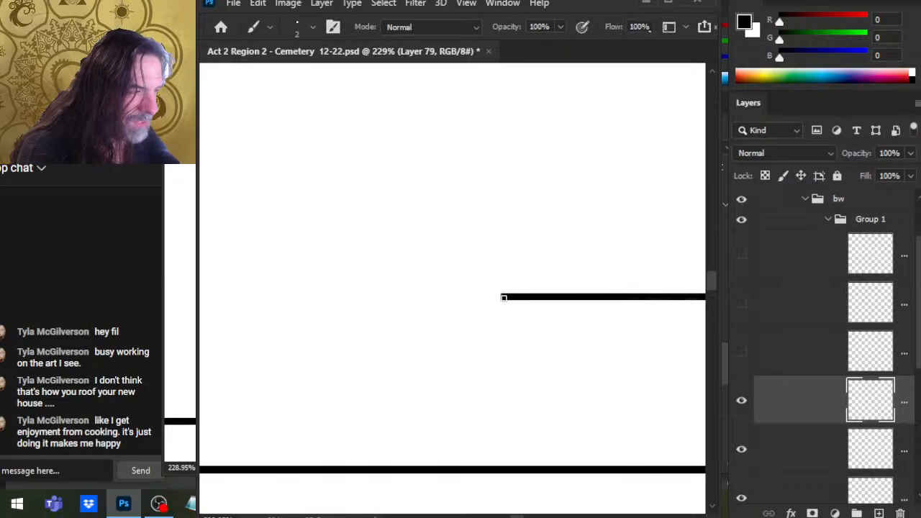
shift+click(360, 469)
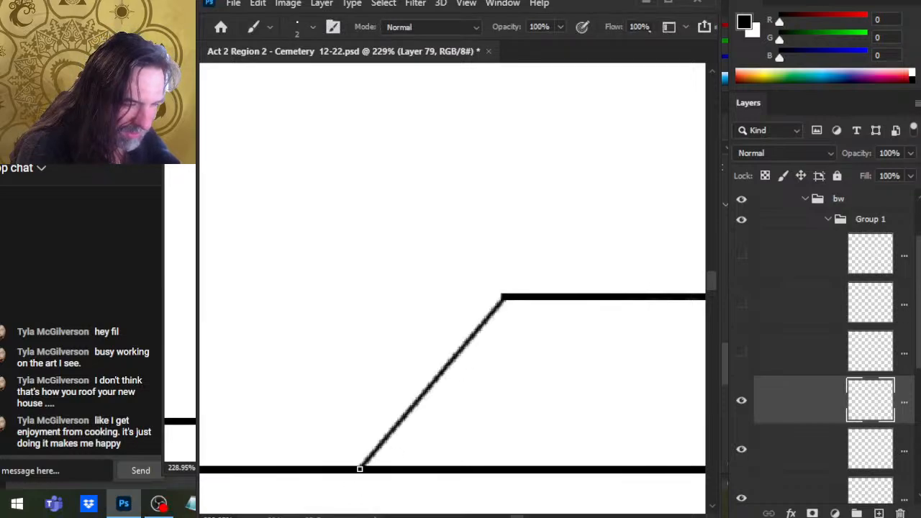
Step: Thicken the new diagonal with additional straight 2 px black strokes from the top line's left end to the middle line
key(z)
drag(514, 341, 561, 312)
key(b)
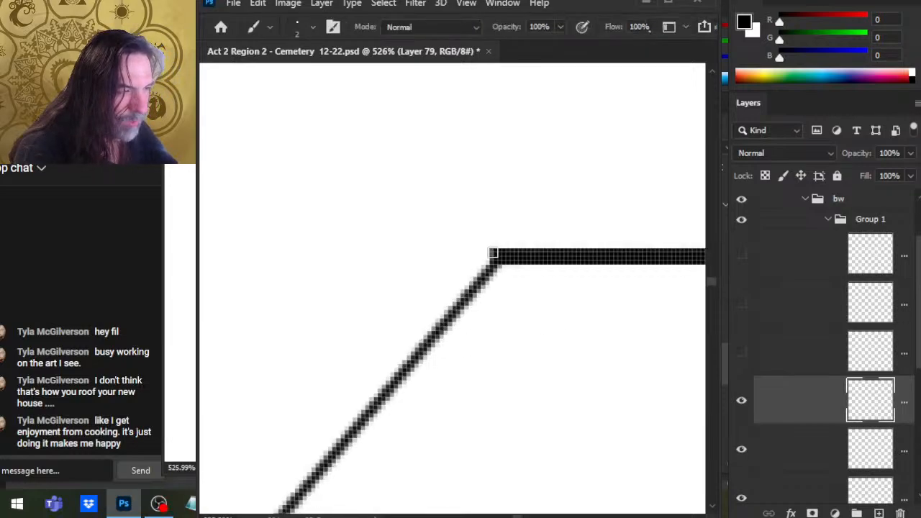
drag(473, 402, 617, 239)
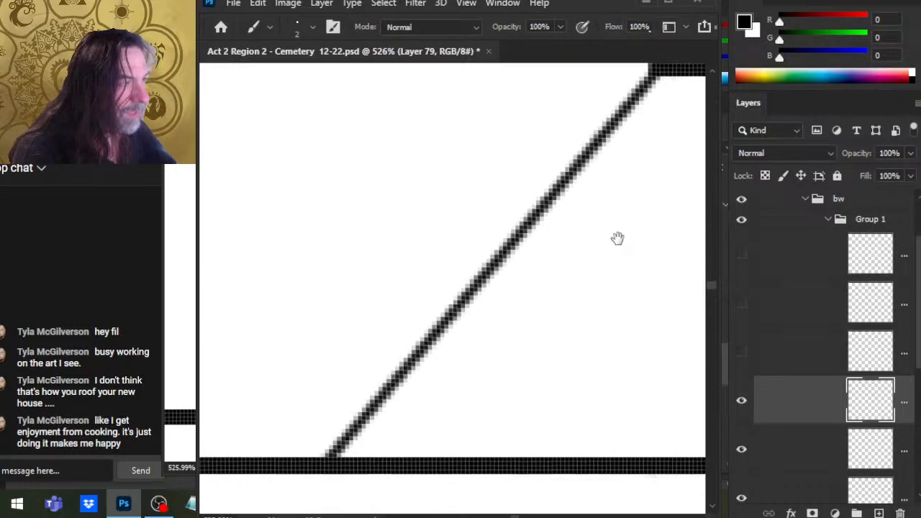
shift+click(321, 470)
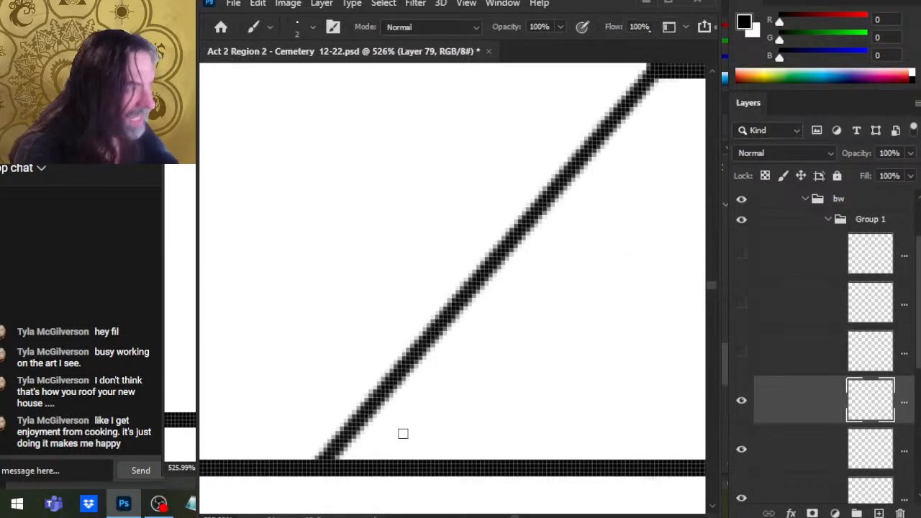
scroll(394, 442, up, 5)
scroll(393, 443, right, 5)
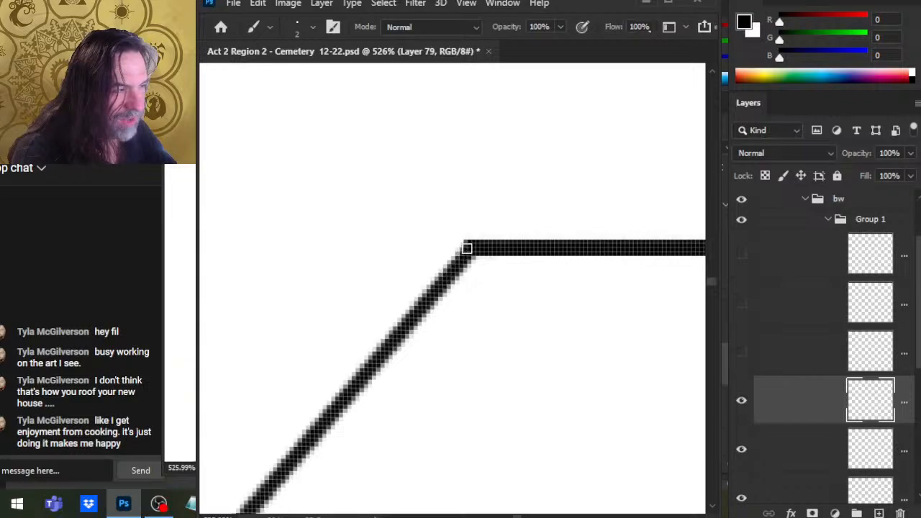
drag(446, 369, 673, 180)
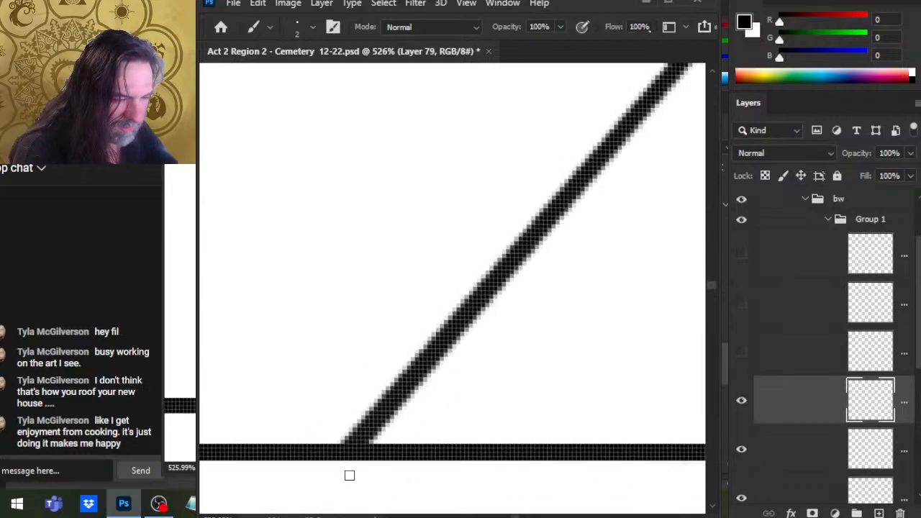
Step: Examine the whole roof outline at a wider view and check which layer holds the middle line by toggling its visibility
drag(598, 272, 393, 442)
key(z)
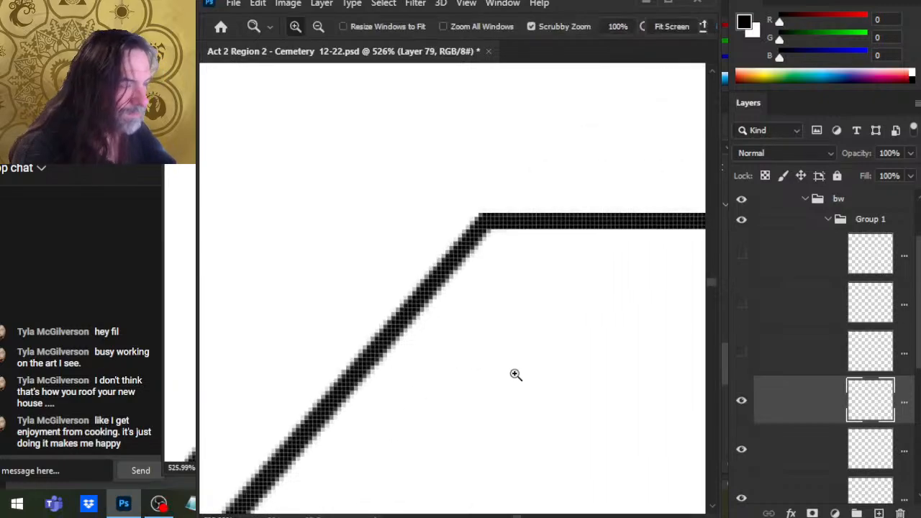
drag(516, 374, 465, 438)
drag(553, 440, 495, 323)
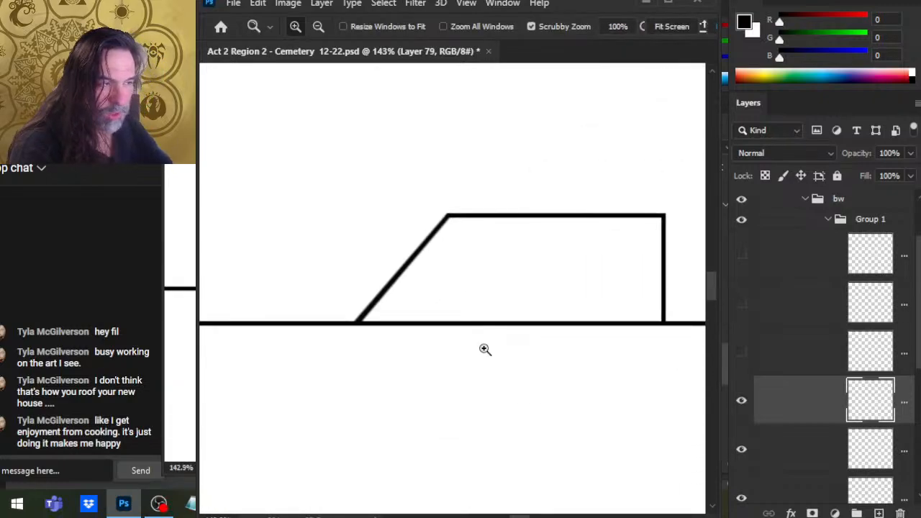
drag(562, 375, 550, 403)
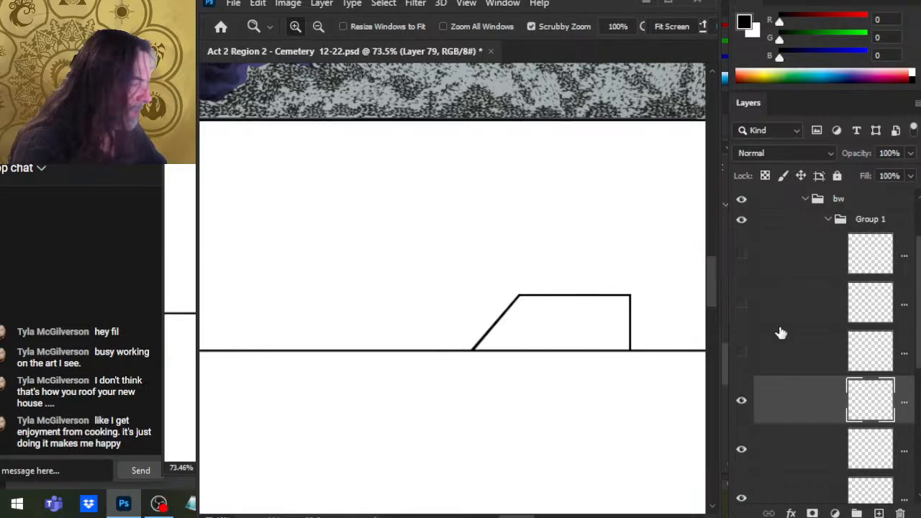
click(742, 451)
click(742, 450)
click(742, 449)
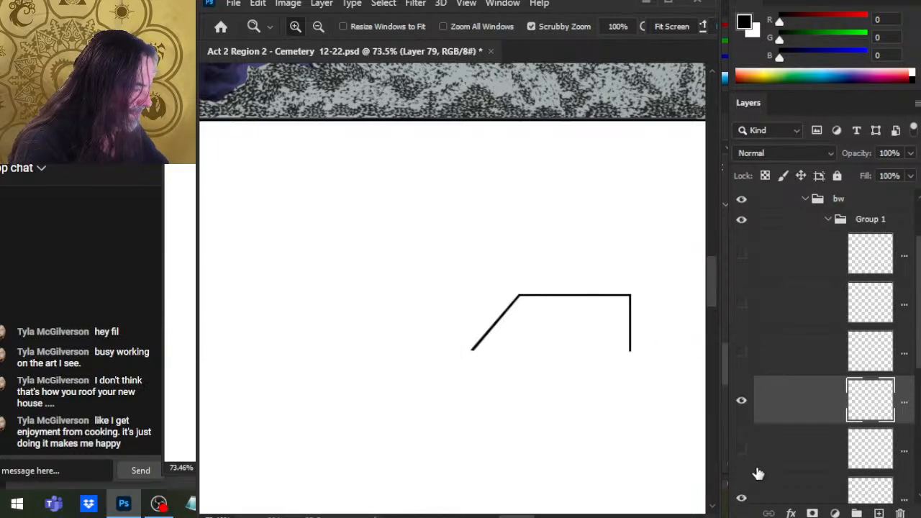
Step: On Layer 78, erase the middle line's section between the diagonal's foot and the vertical line with the 7 px eraser
click(763, 458)
click(742, 449)
drag(551, 343, 619, 346)
key(e)
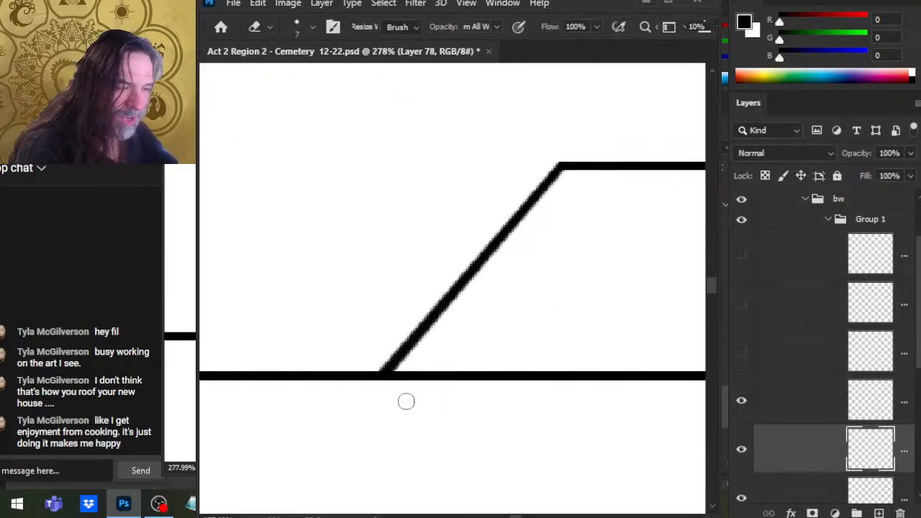
drag(422, 370, 420, 369)
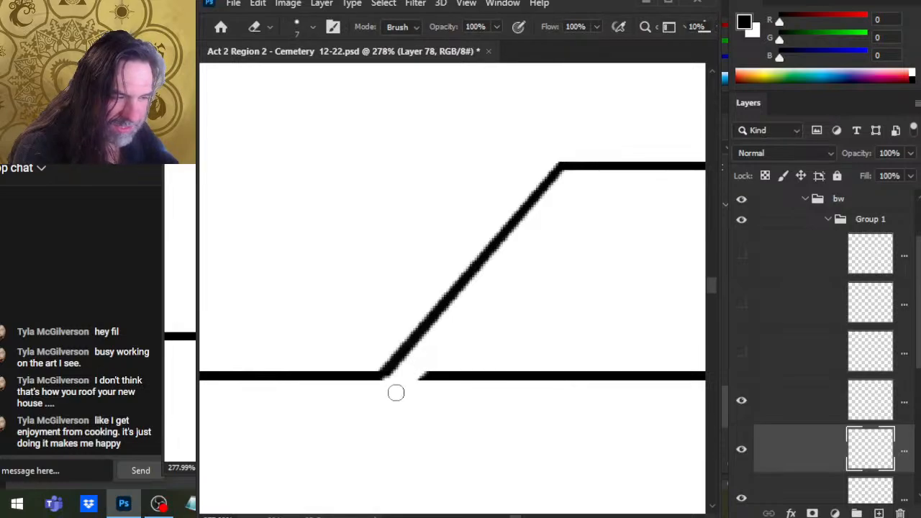
key(b)
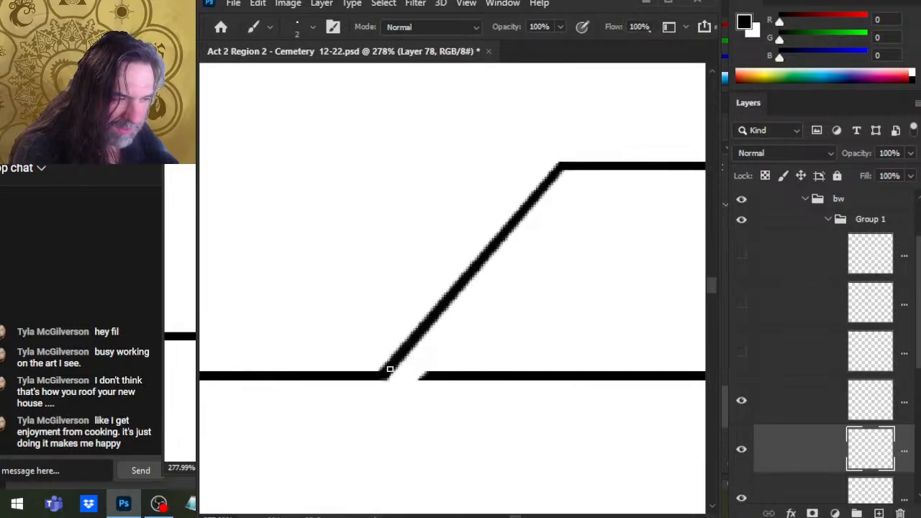
key(e)
drag(455, 375, 435, 376)
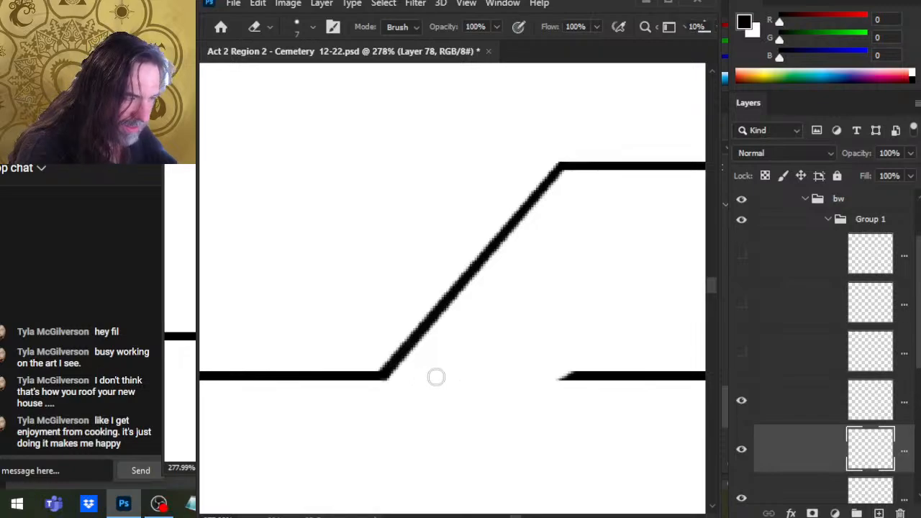
mouse_move(436, 377)
mouse_down()
mouse_move(452, 394)
mouse_move(639, 379)
mouse_move(568, 436)
mouse_move(379, 424)
mouse_up()
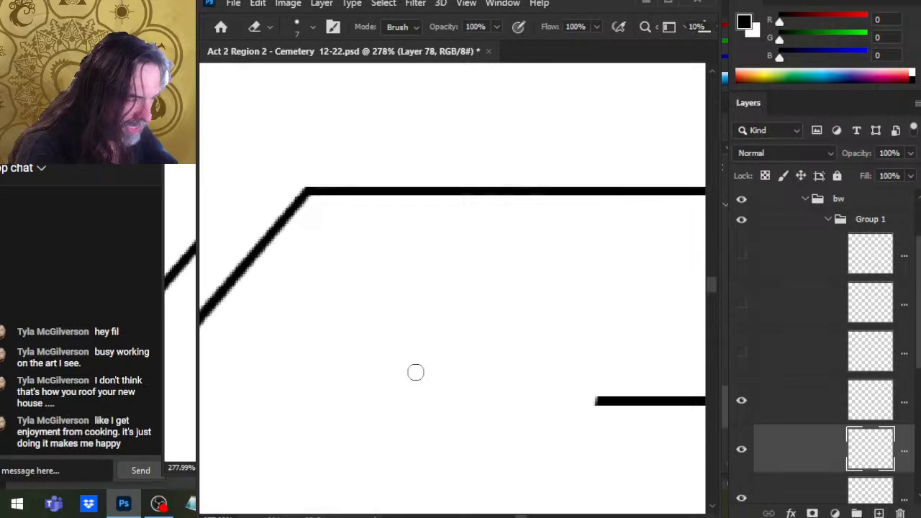
drag(621, 426, 444, 405)
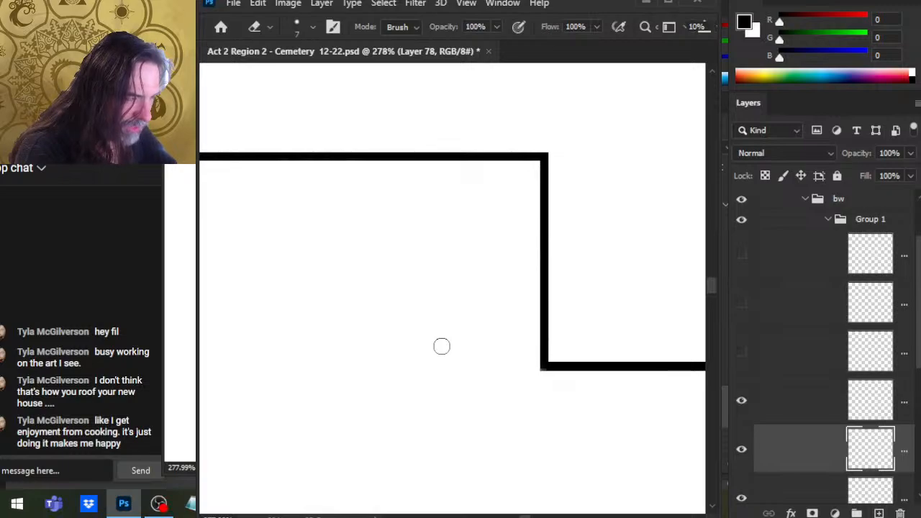
key(z)
drag(588, 425, 462, 430)
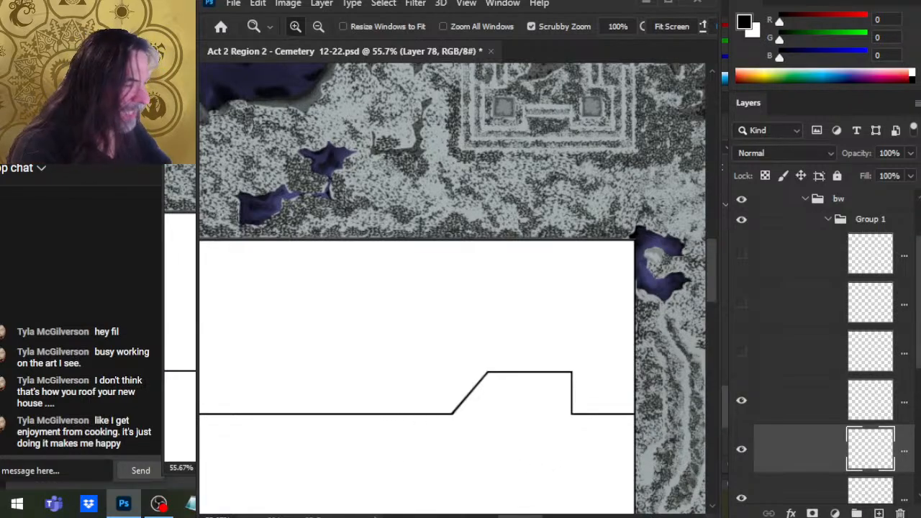
Step: Toggle the roof outline and middle line layers to check their contents, and select both layers together
click(741, 401)
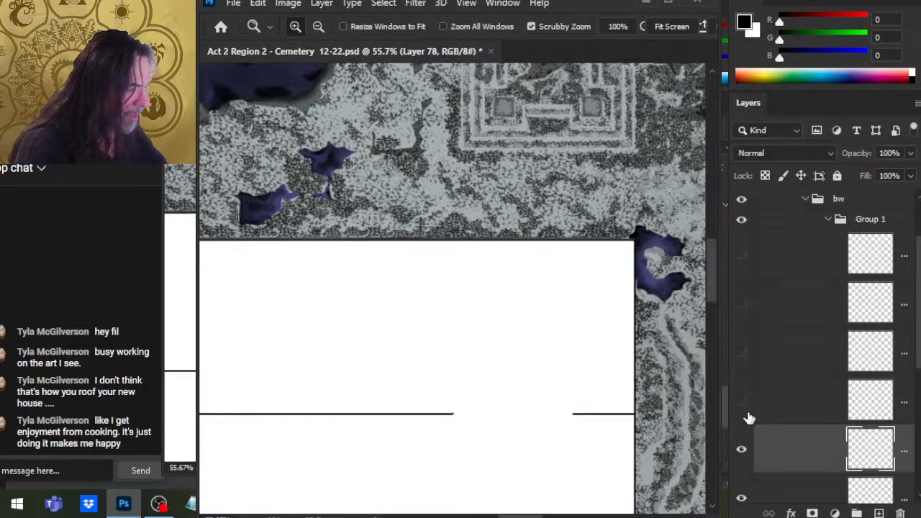
click(741, 401)
click(756, 414)
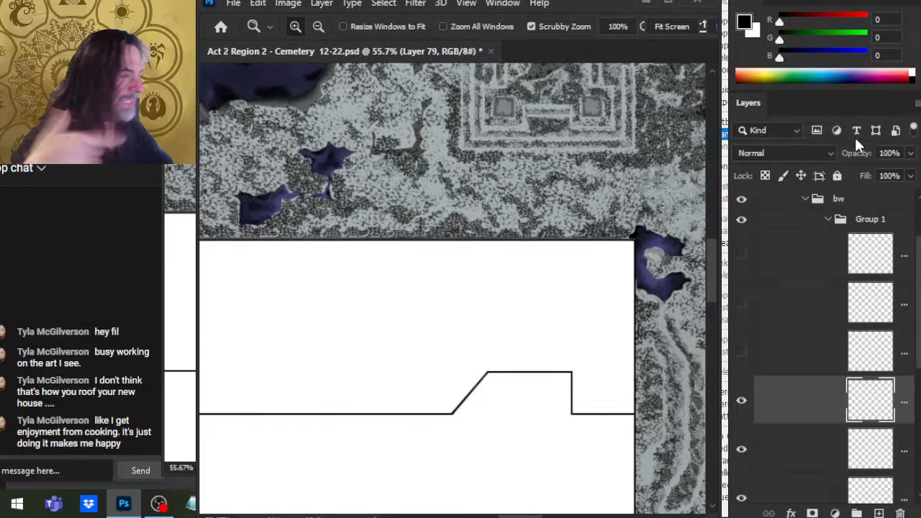
scroll(539, 463, up, 1)
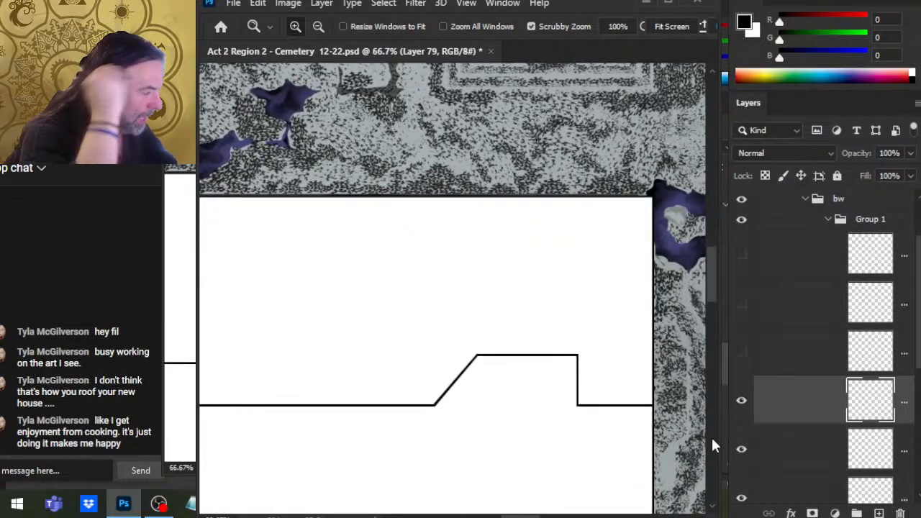
click(741, 450)
click(741, 450)
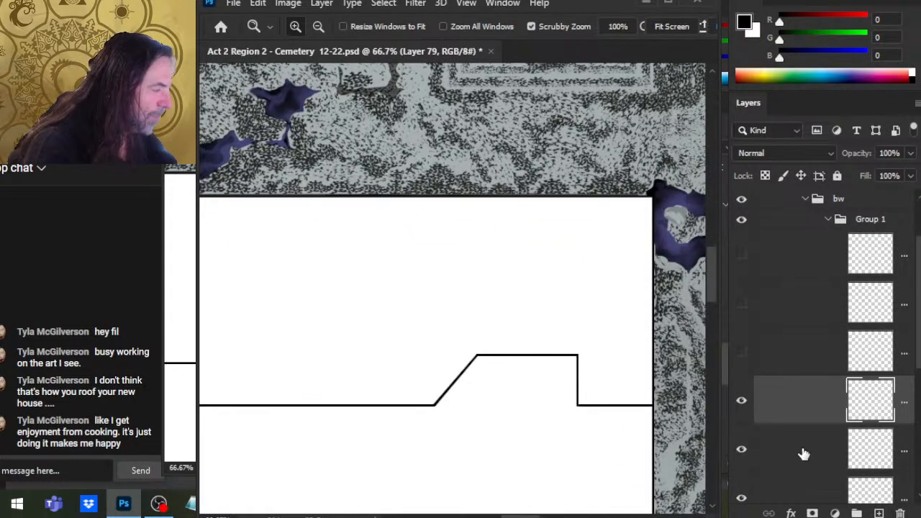
shift+click(800, 450)
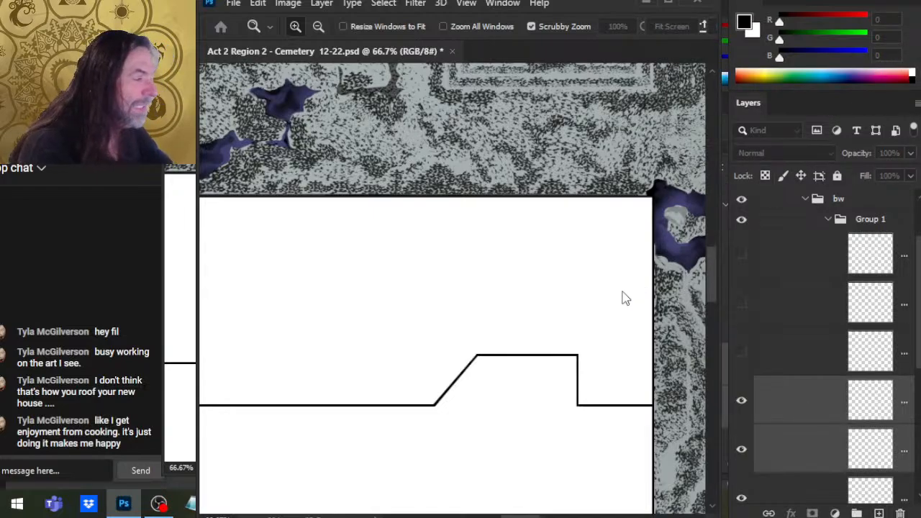
key(l)
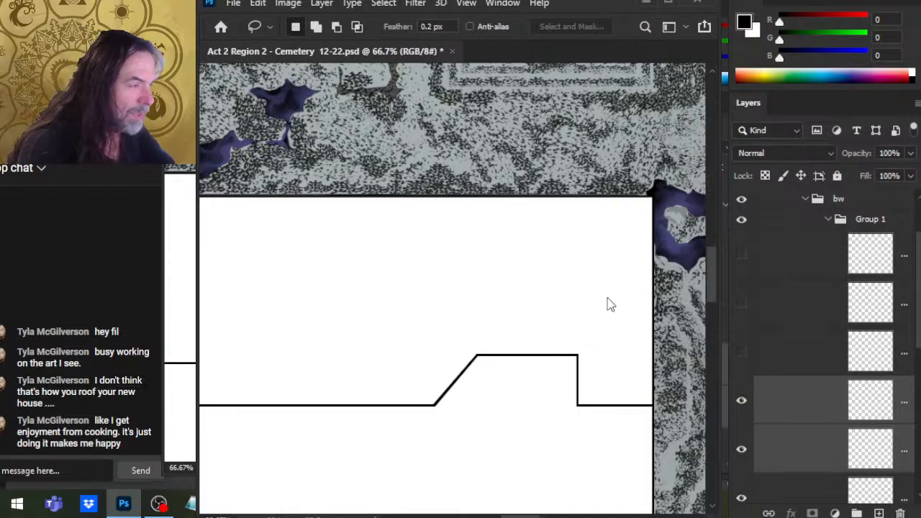
key(ctrl+t)
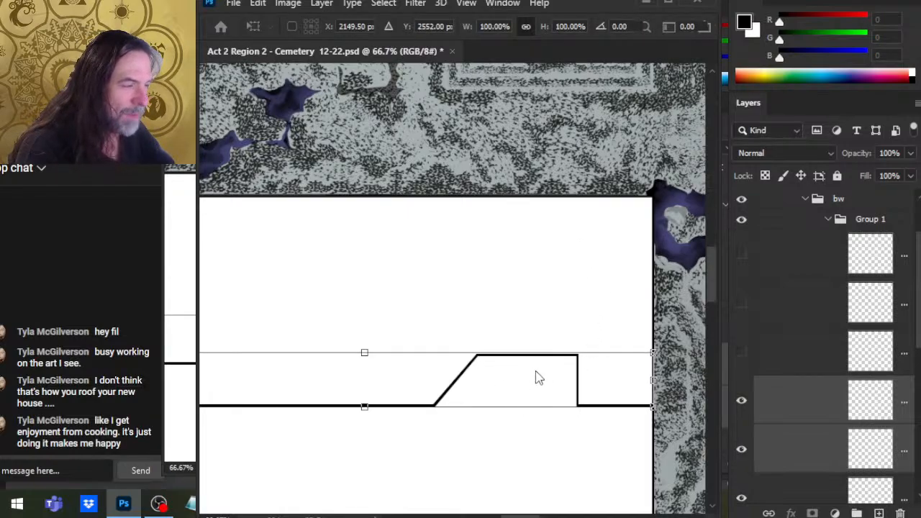
click(592, 318)
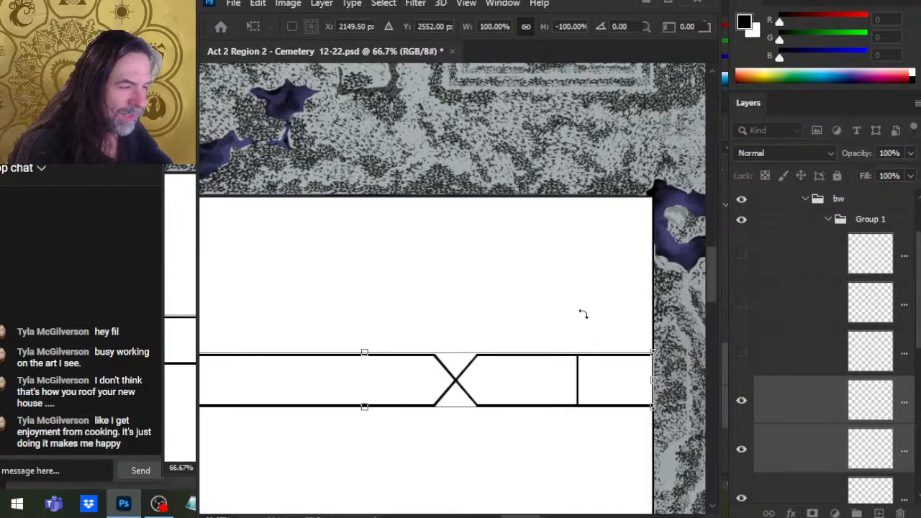
key(Return)
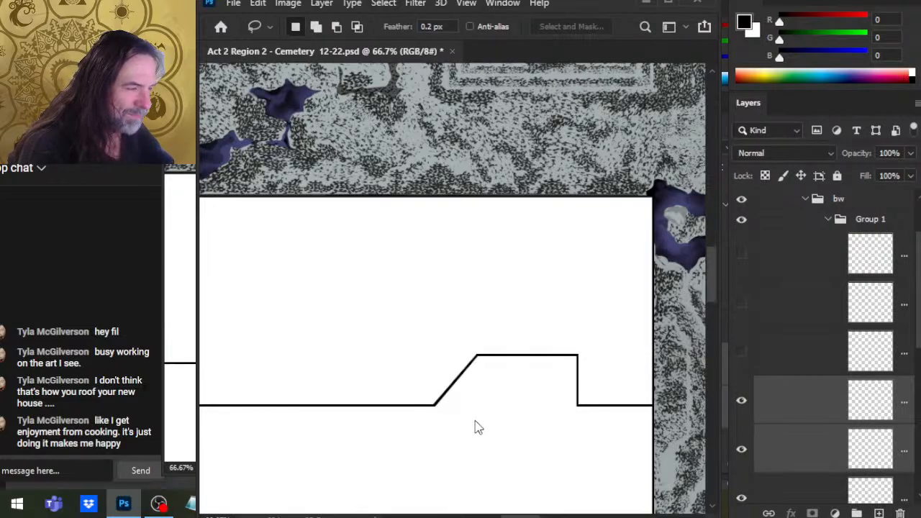
key(ctrl+t)
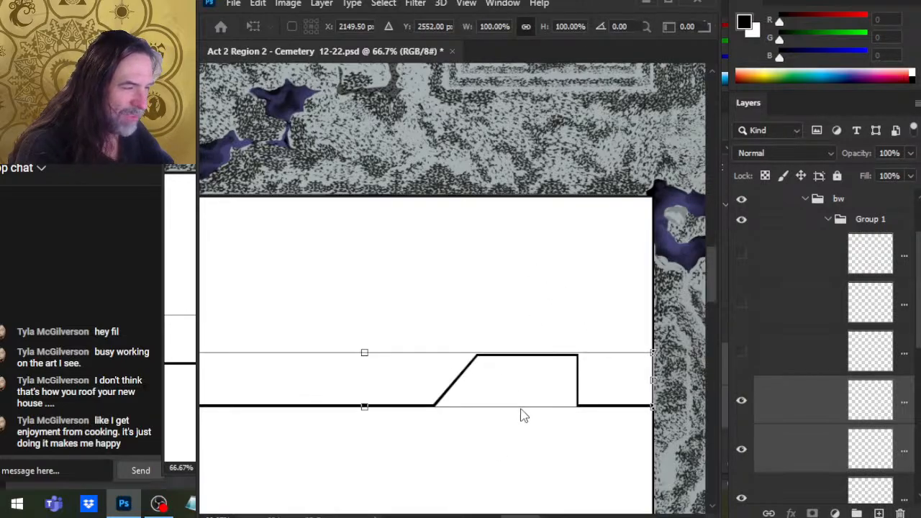
click(570, 372)
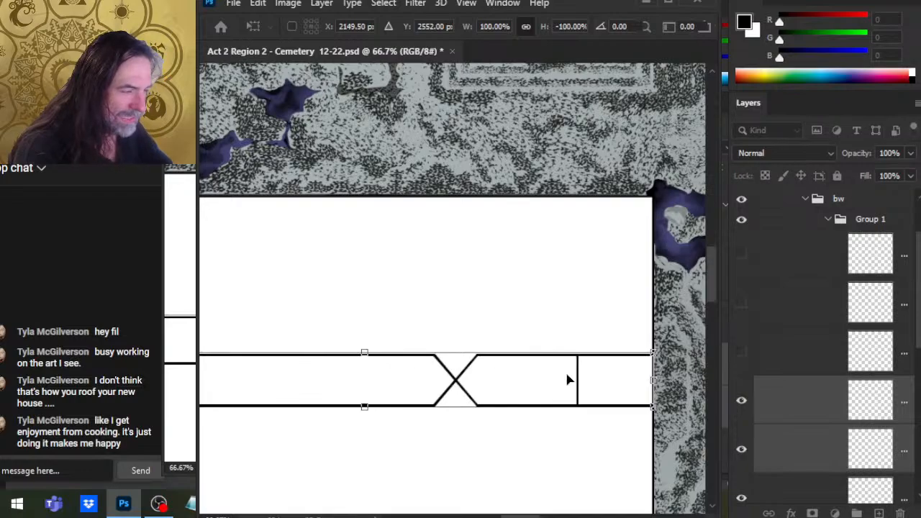
key(Return)
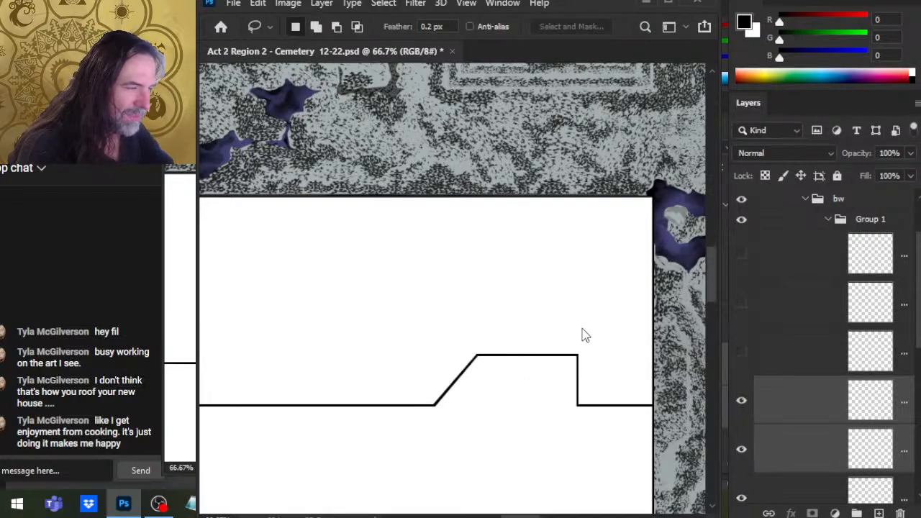
key(ctrl+t)
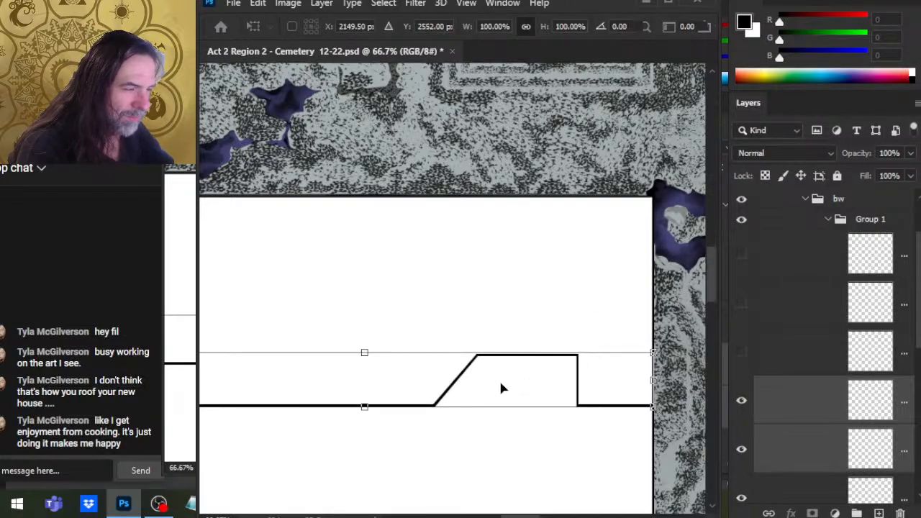
click(568, 377)
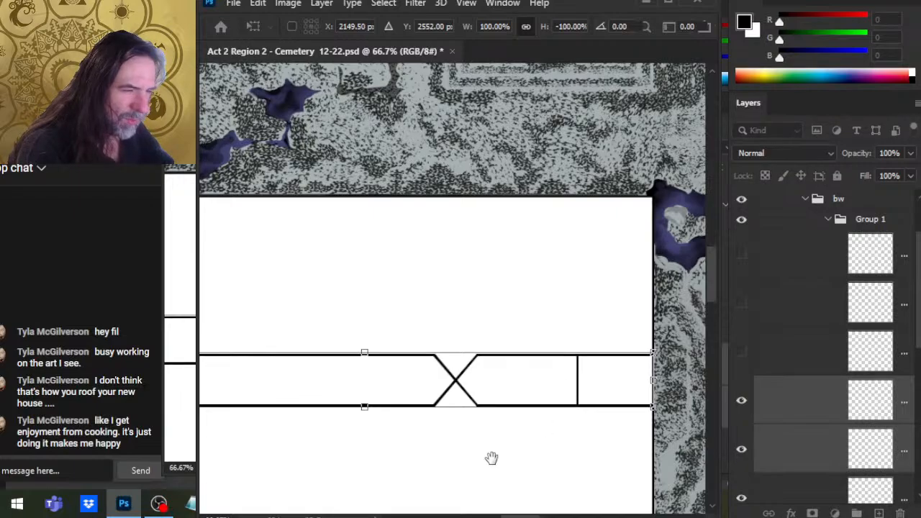
drag(491, 459, 593, 358)
mouse_move(600, 391)
mouse_down()
mouse_move(538, 396)
mouse_move(576, 370)
mouse_move(578, 381)
mouse_up()
key(Escape)
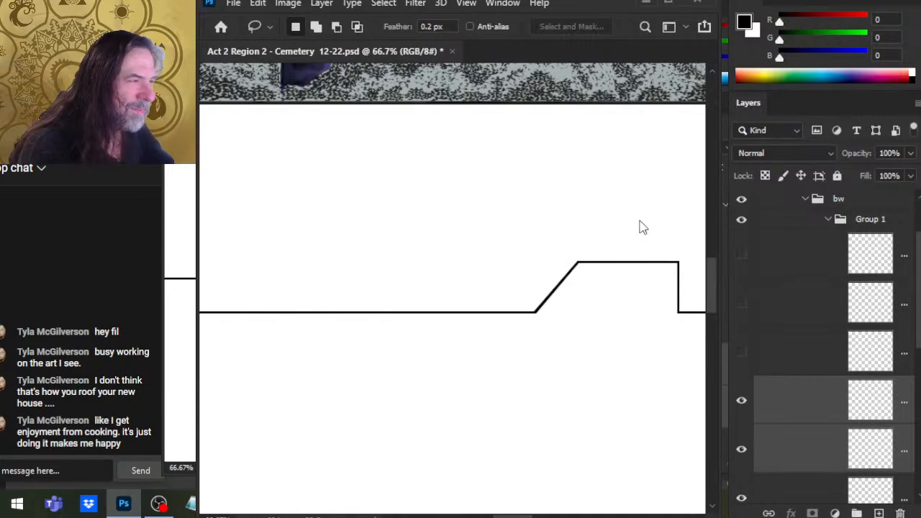
Step: Create a vertically flipped copy of the selected roof outline and middle line with a duplicating Free Transform
key(ctrl+t)
click(655, 282)
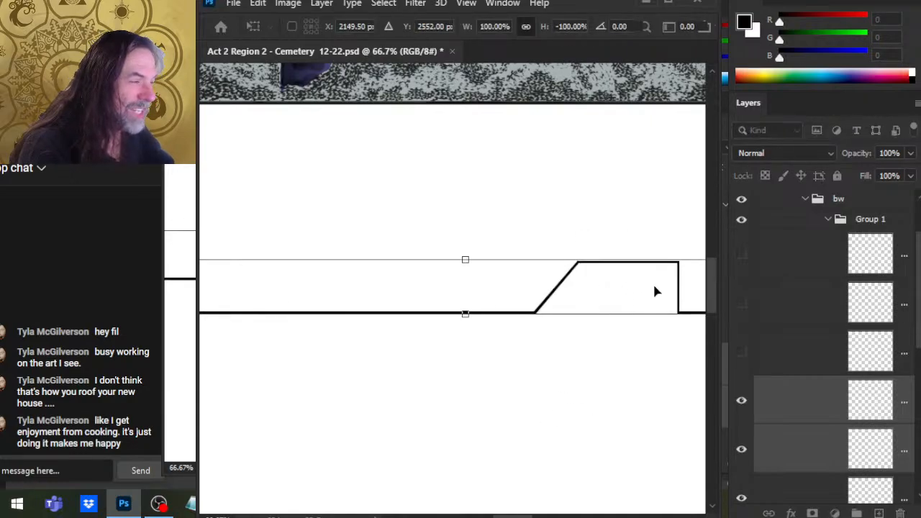
key(Return)
Step: Nudge the flipped copy straight down until its horizontal line overlaps the original middle line and both diagonals meet at one point
key(v)
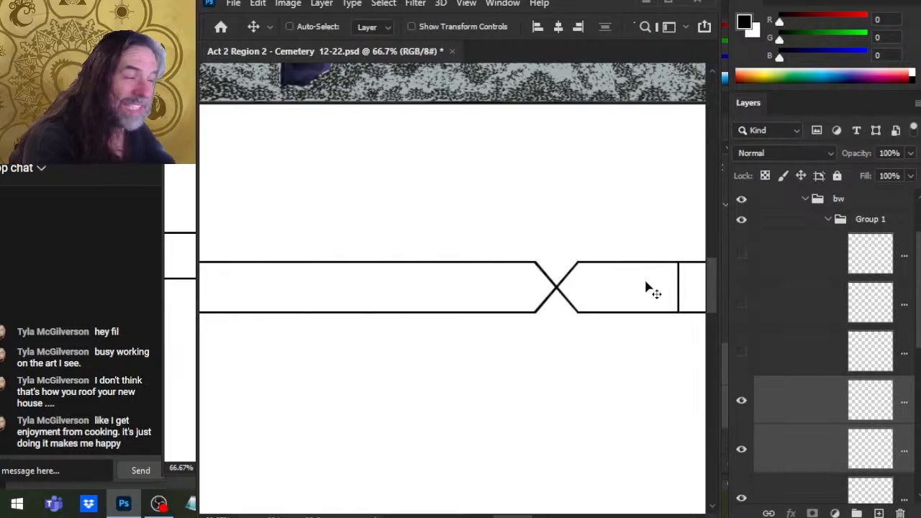
key(Down)
key(Down)
key(Down)
key(Down)
key(Down)
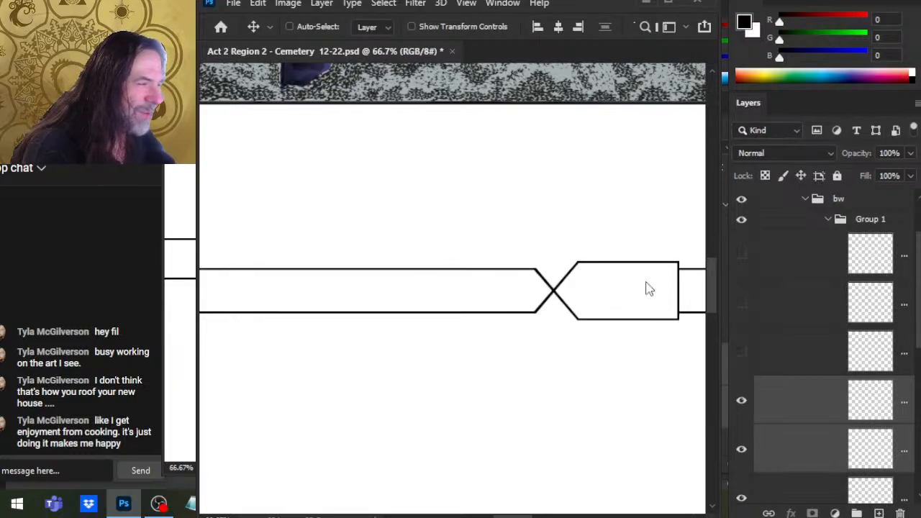
key(Down)
key(Down)
key(Down)
key(Down)
key(Down)
key(Down)
key(Down)
key(Down)
key(Down)
key(Down)
key(Down)
key(Down)
key(Down)
key(Down)
key(Down)
key(Down)
key(Down)
key(Down)
key(Down)
key(Down)
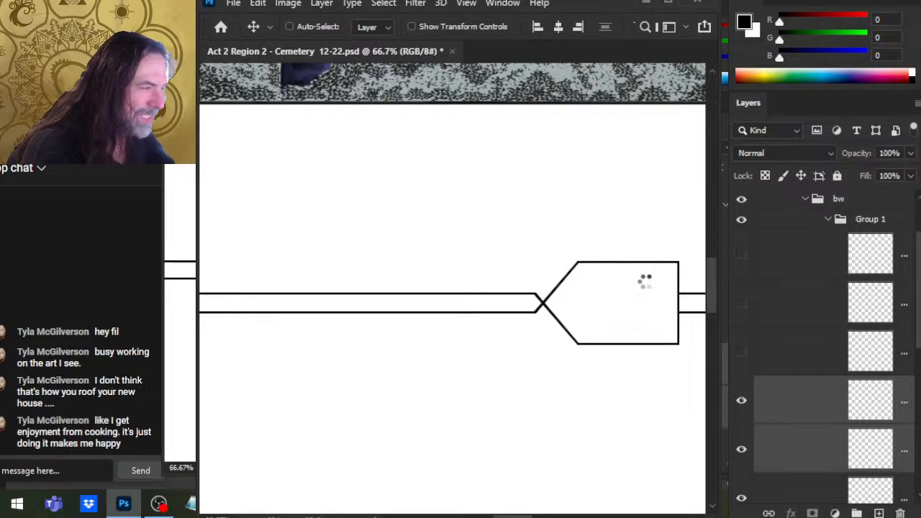
key(Down)
key(Down)
key(Down)
key(Down)
key(Down)
key(Down)
key(Down)
key(Down)
key(Down)
key(Down)
key(Down)
key(Down)
key(Down)
key(Down)
key(Down)
key(Down)
key(Down)
key(Down)
key(Down)
key(Down)
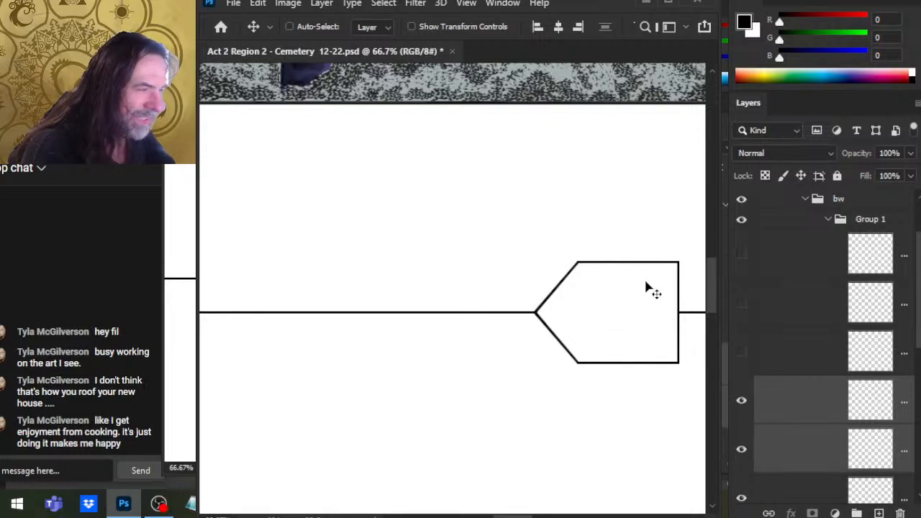
key(Up)
key(Up)
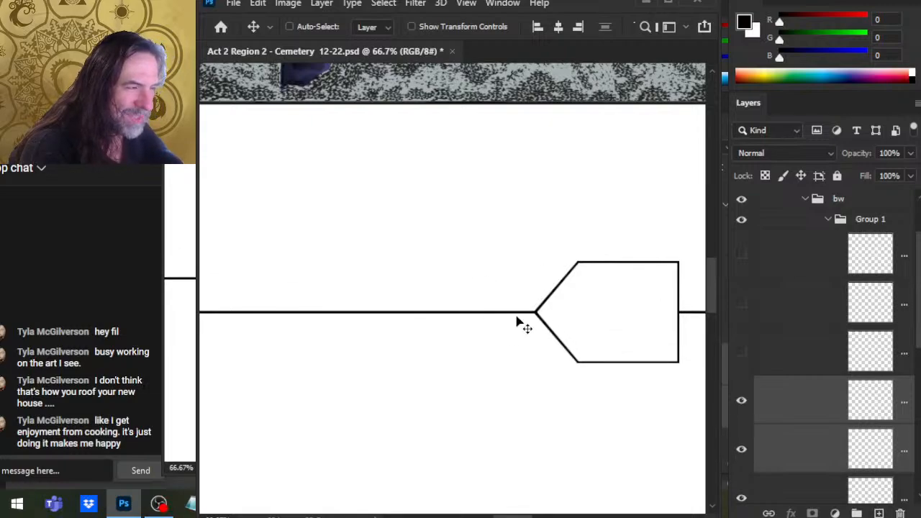
Step: Fine-tune the flipped copy's alignment where the diagonals meet the middle line by undoing and redoing its last nudge
key(z)
drag(543, 298, 571, 362)
key(ctrl+z)
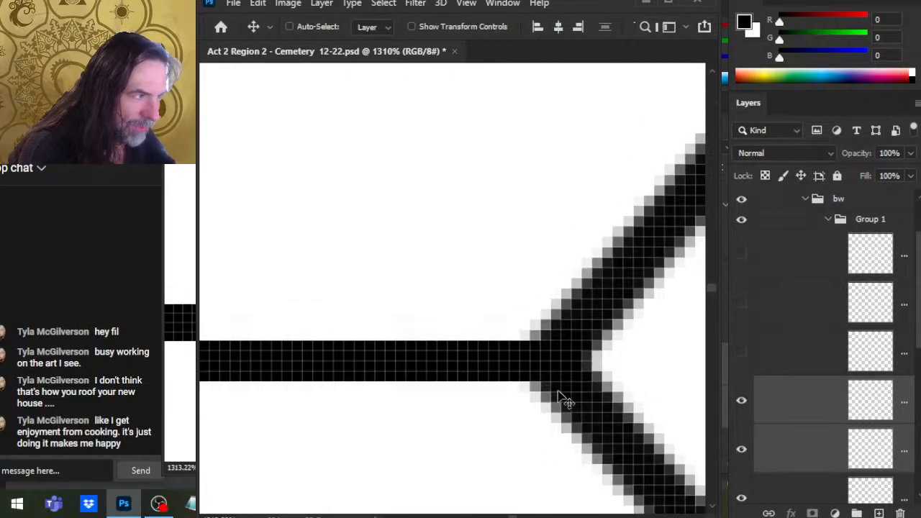
key(ctrl+shift+z)
key(ctrl+z)
key(ctrl+0)
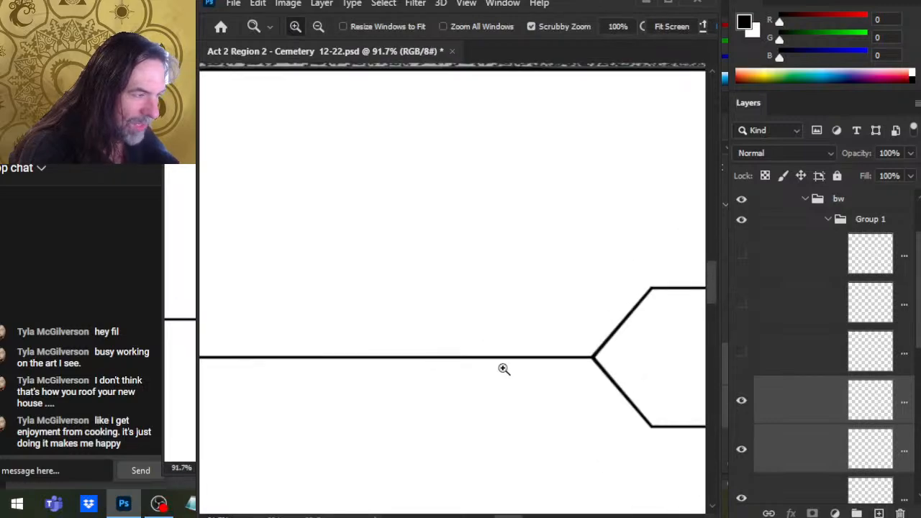
drag(599, 461, 432, 394)
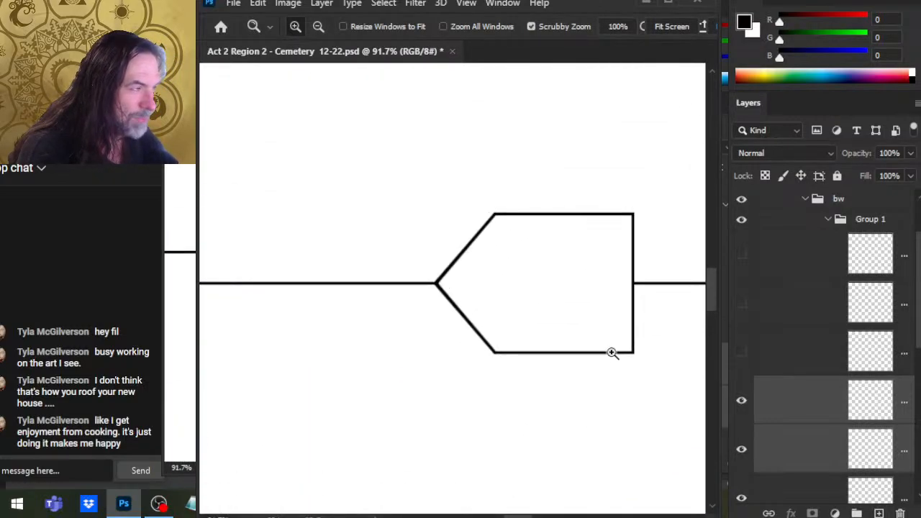
Step: Select the flipped copy's layer and toggle it and the neighbouring outline layer to check which roof half each contains
drag(612, 358, 539, 399)
drag(623, 375, 512, 353)
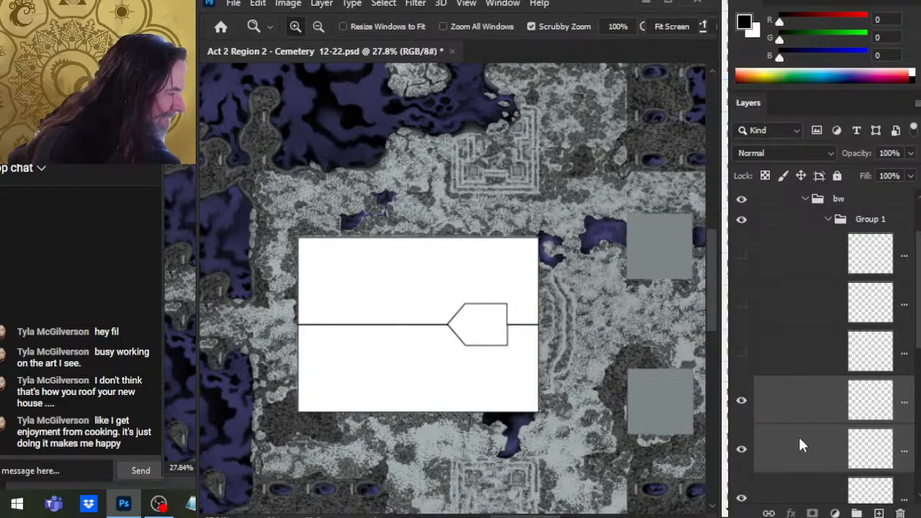
click(835, 421)
click(745, 404)
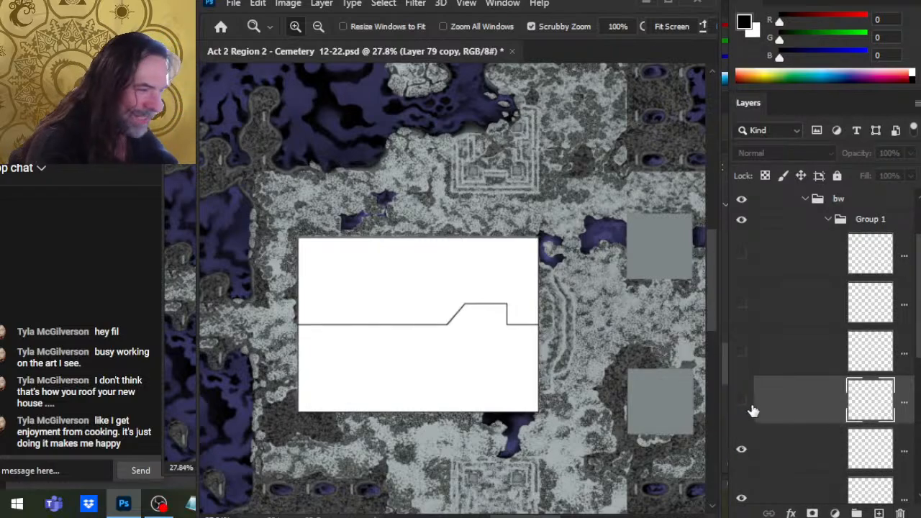
click(752, 407)
click(744, 449)
click(744, 449)
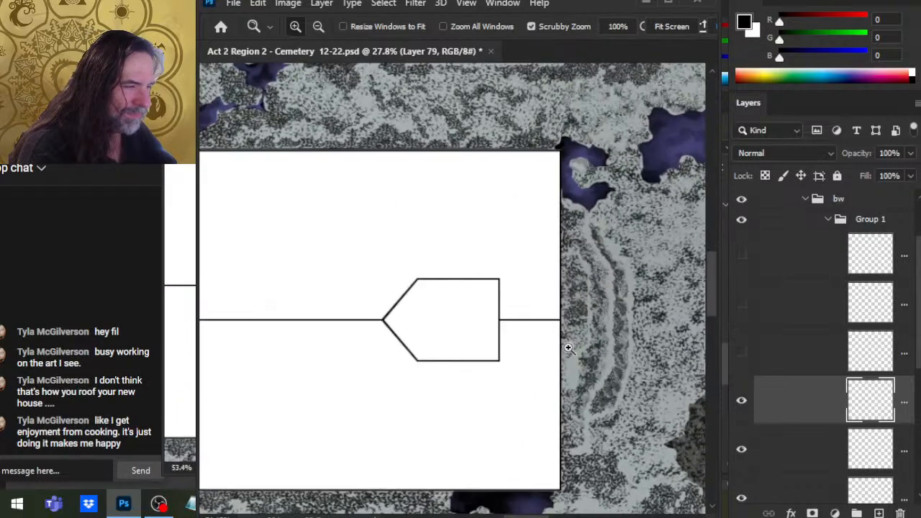
Step: Try a short vertical brush stroke just inside the roof outline near the upper end of the diagonal, and undo it
drag(517, 331, 609, 366)
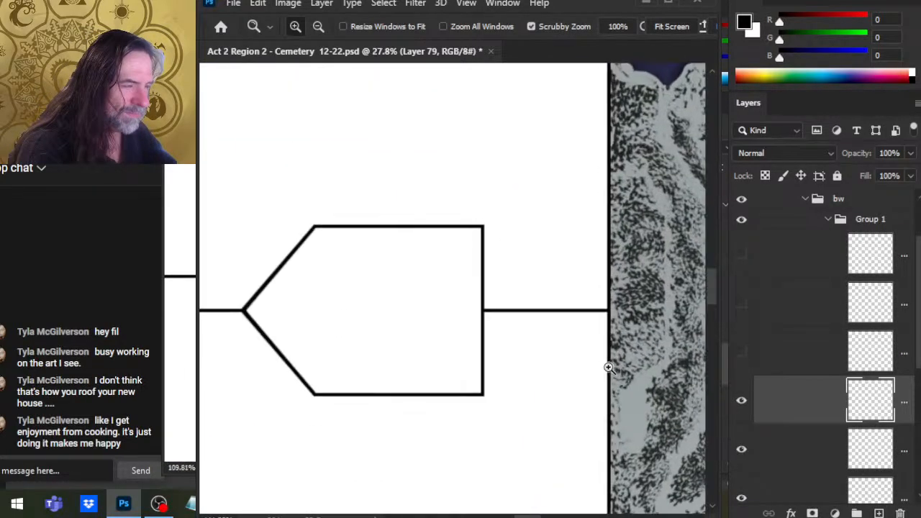
drag(456, 263, 483, 265)
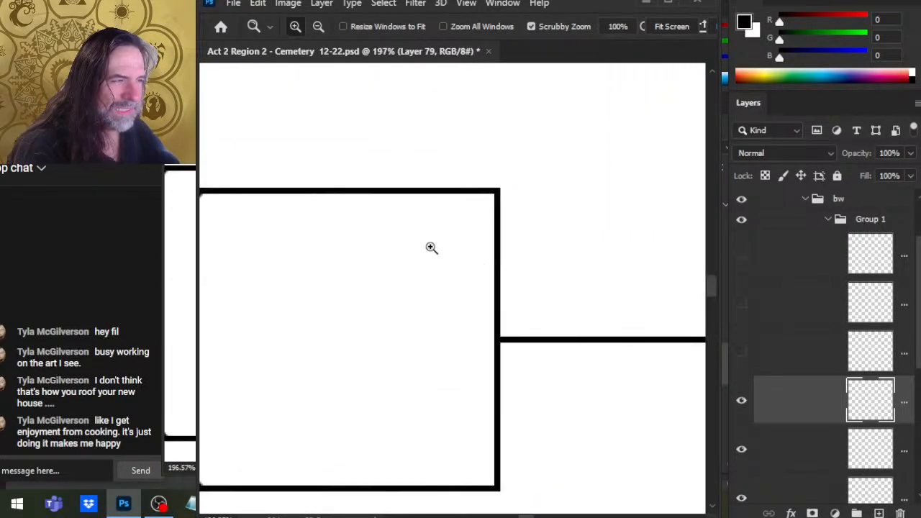
drag(575, 282, 536, 284)
key(b)
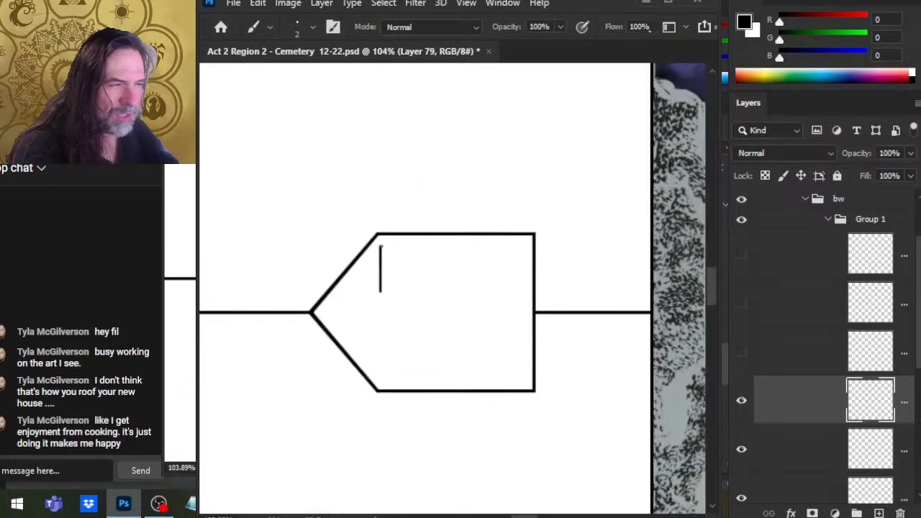
key(ctrl+z)
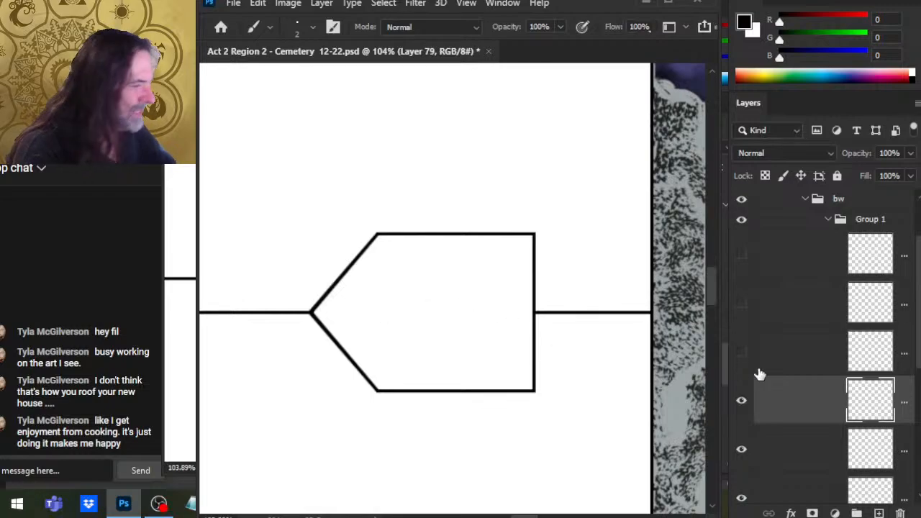
Step: Check the complete roof outline layer by toggling its visibility, and duplicate the layer
click(741, 401)
click(741, 401)
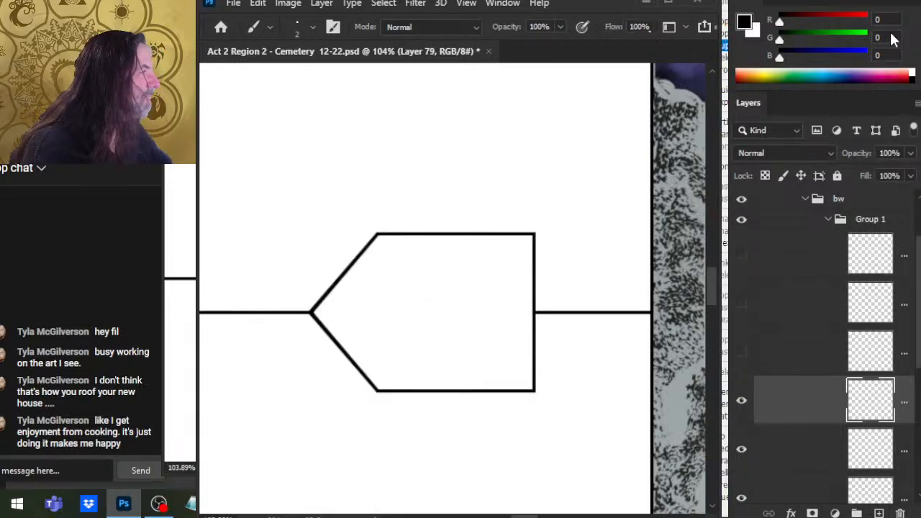
key(ctrl+j)
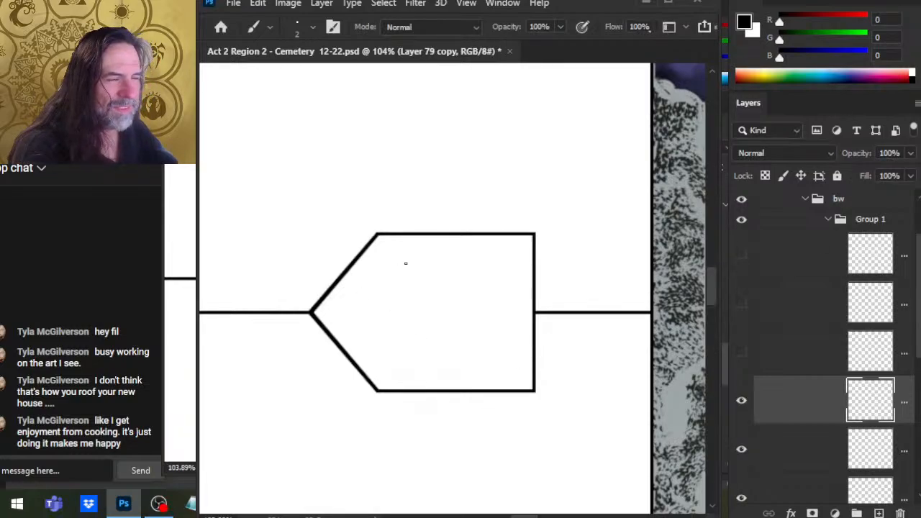
Step: Paint a straight vertical black line with a size 3 brush on the duplicate, joining the outer ends of the two diagonals
drag(406, 264, 448, 267)
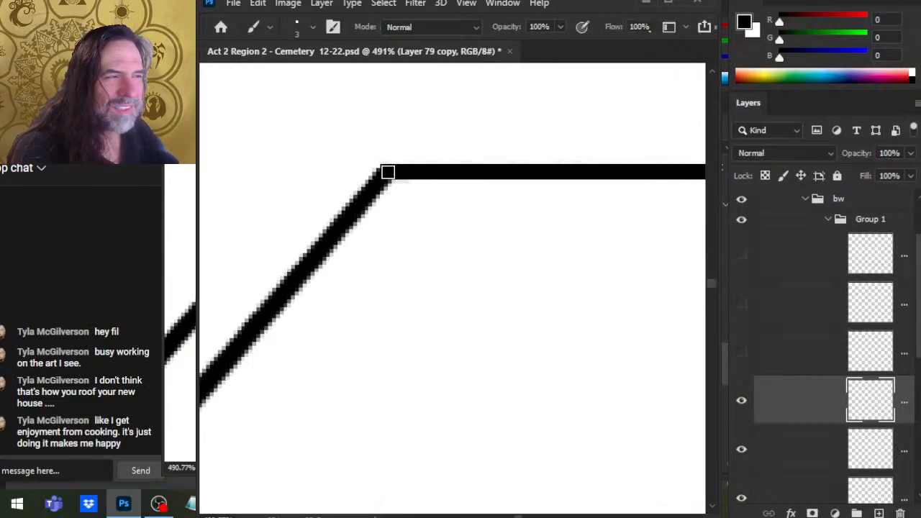
mouse_move(389, 172)
mouse_down()
mouse_move(390, 511)
mouse_move(390, 172)
mouse_up()
scroll(488, 293, down, 3)
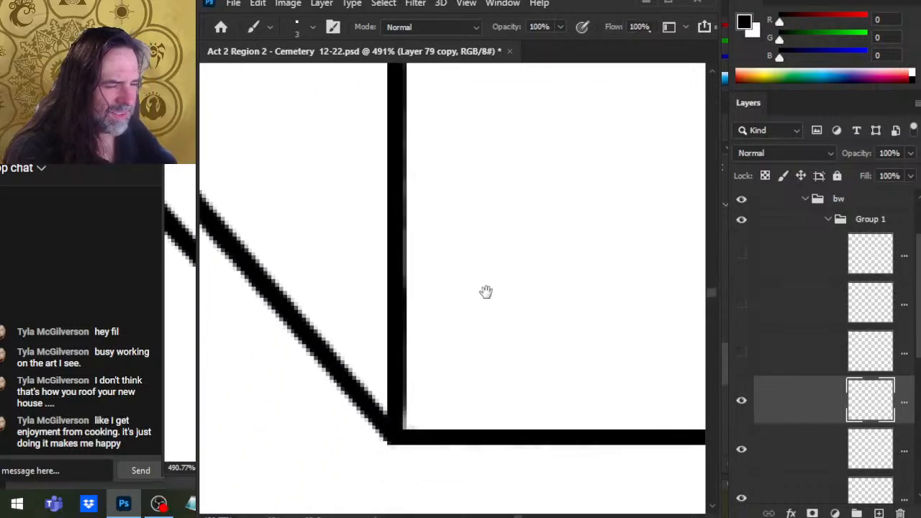
drag(488, 292, 497, 240)
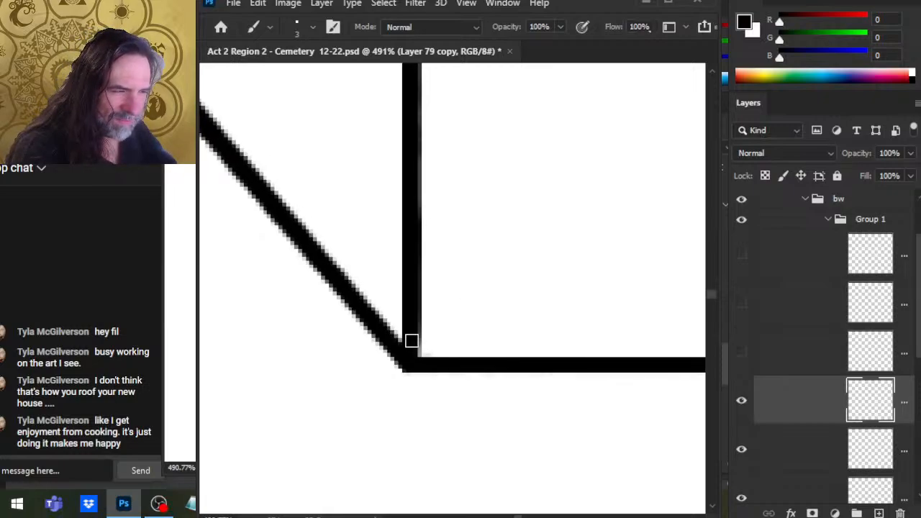
key(z)
drag(492, 413, 421, 413)
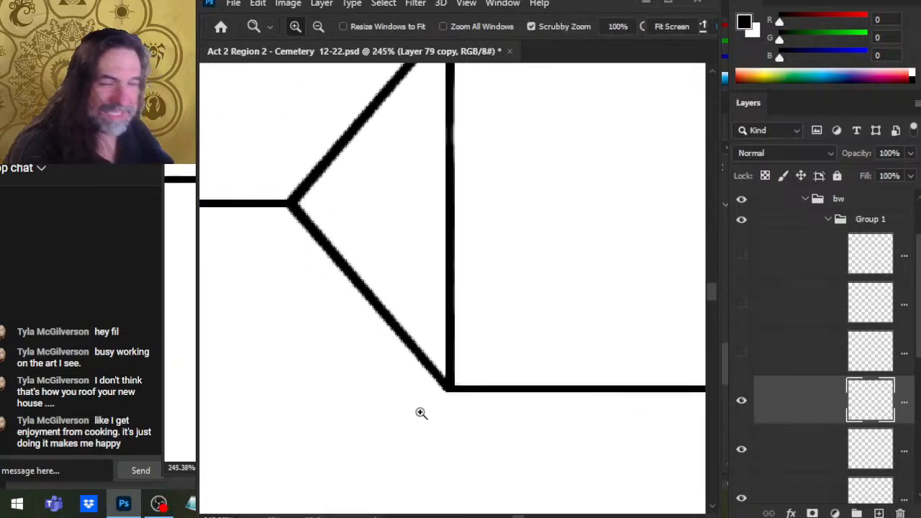
drag(609, 339, 500, 348)
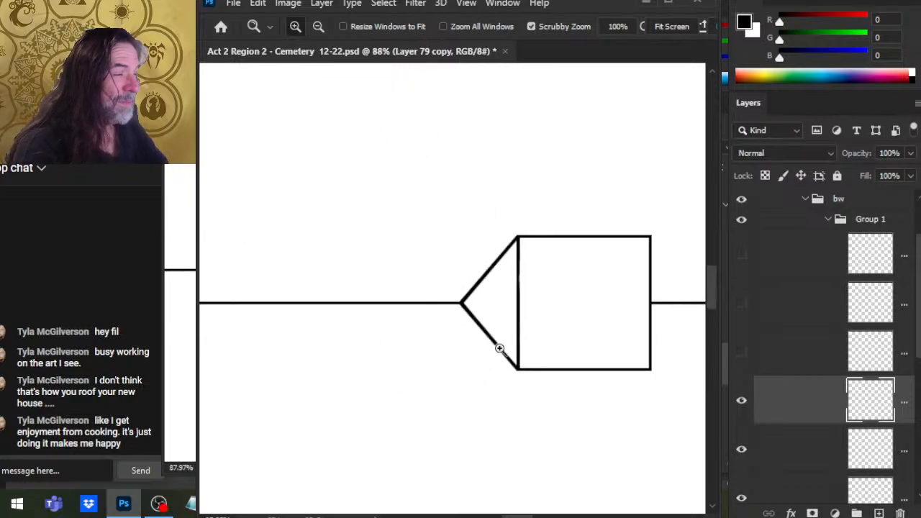
Step: Hide the original outline layer and erase both diagonals from the duplicate with a size 25 eraser, keeping only the square
click(742, 400)
click(741, 450)
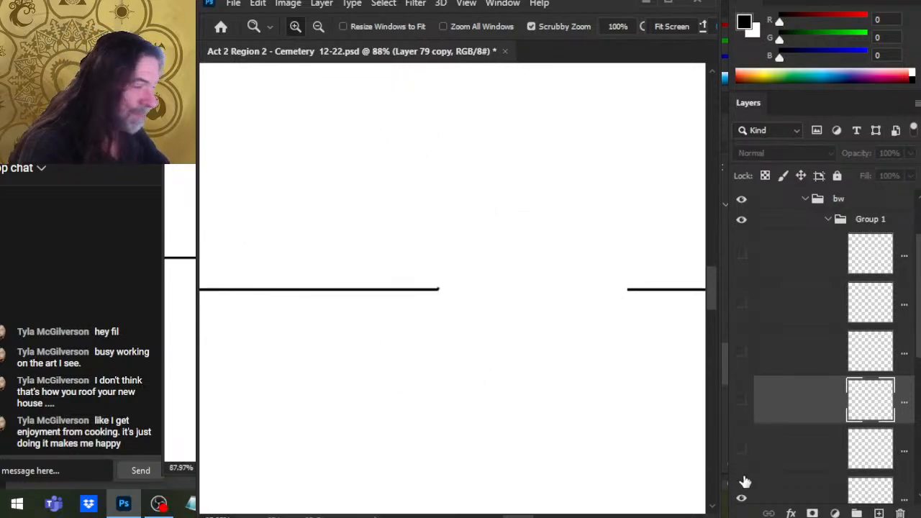
click(744, 417)
key(e)
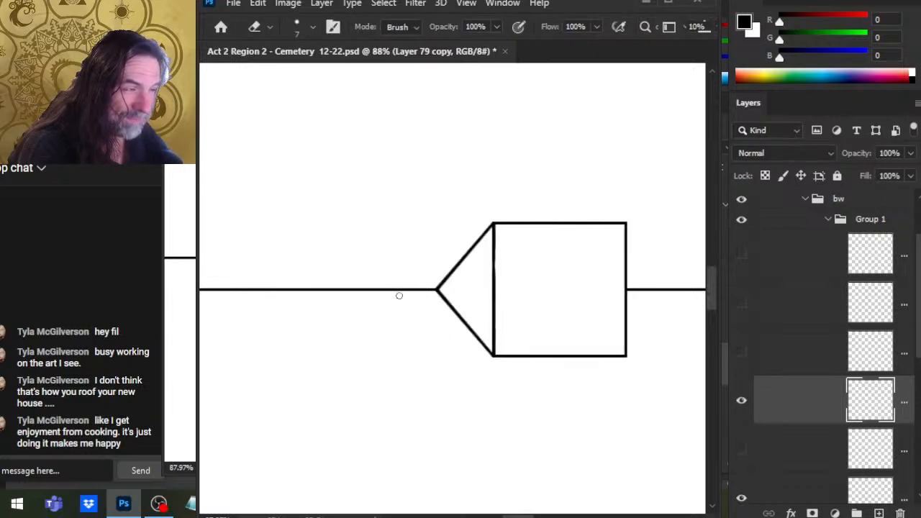
key(bracketright)
key(bracketright)
key(bracketright)
mouse_move(434, 282)
mouse_down()
mouse_move(436, 265)
mouse_move(437, 298)
mouse_move(477, 219)
mouse_move(477, 252)
mouse_up()
key(ctrl+z)
key(z)
mouse_move(456, 305)
mouse_down()
mouse_move(483, 366)
mouse_move(480, 350)
mouse_up()
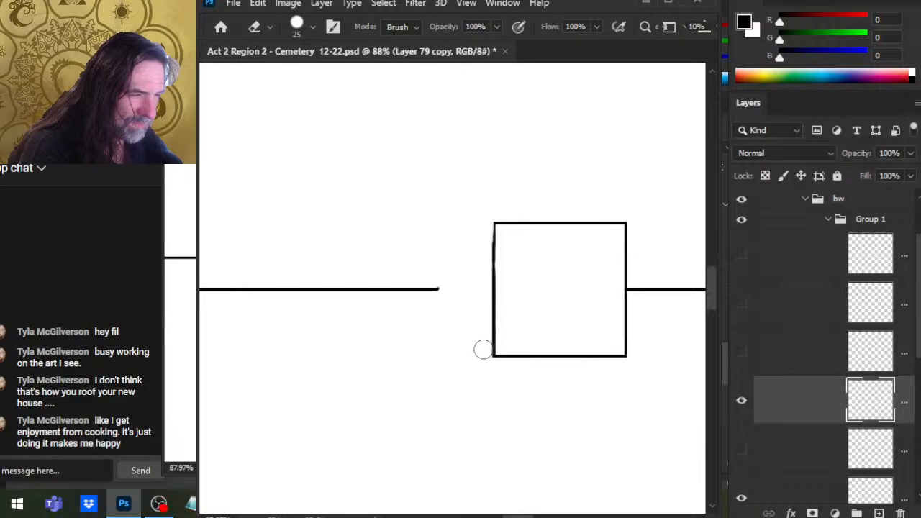
Step: Compare the erased duplicate with the original roof outline by toggling the visibility of both layers
click(742, 449)
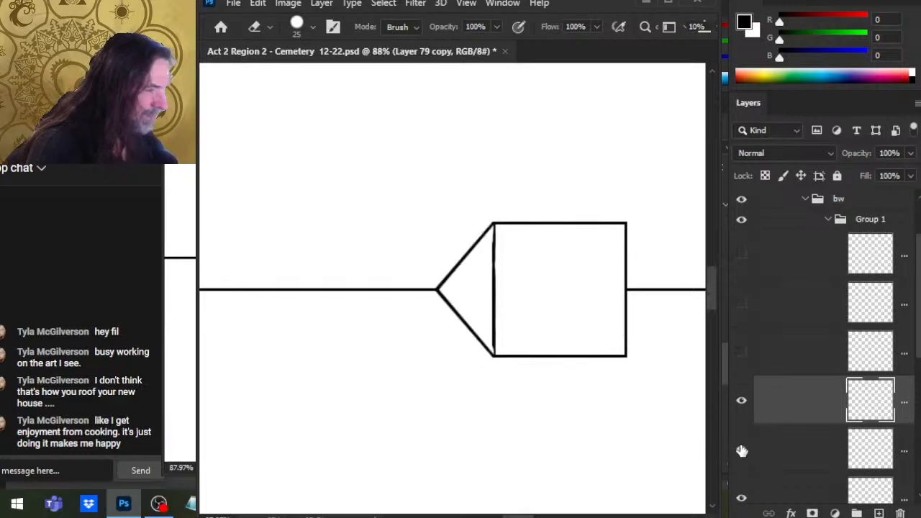
key(l)
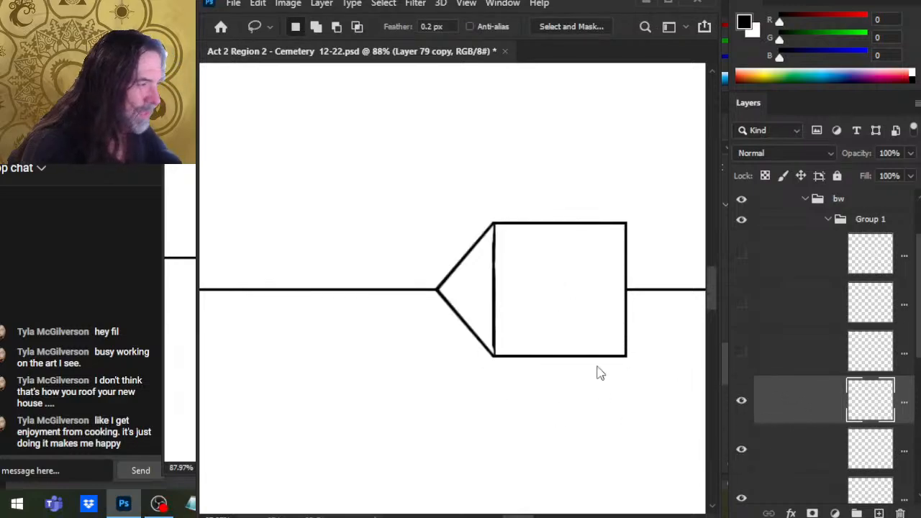
key(ctrl+t)
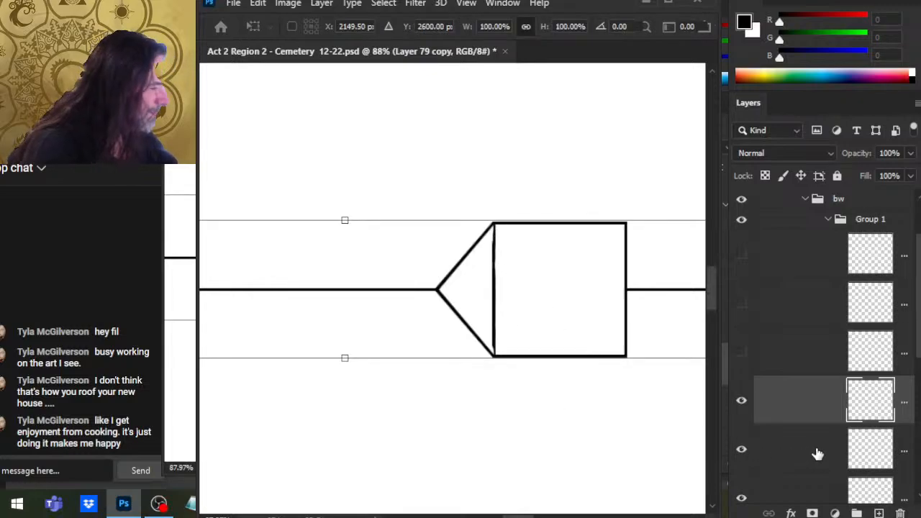
key(Escape)
click(741, 400)
click(741, 400)
click(741, 448)
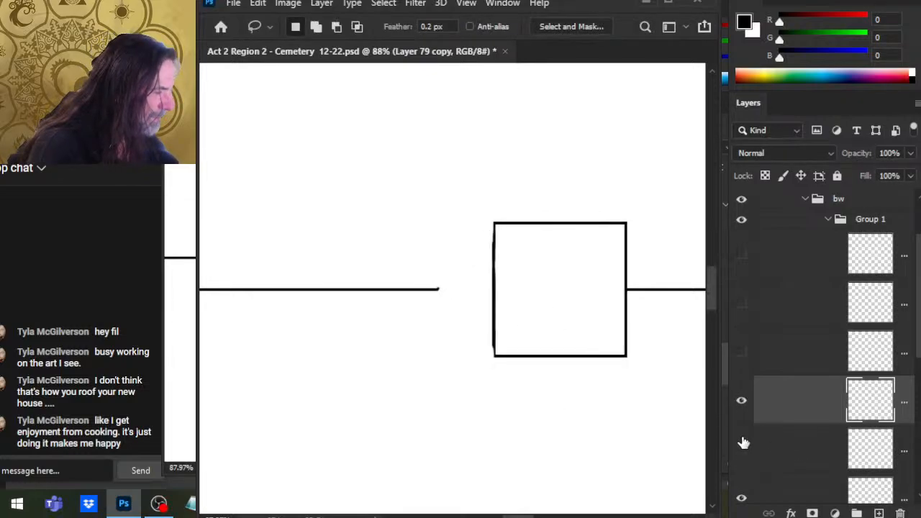
click(742, 402)
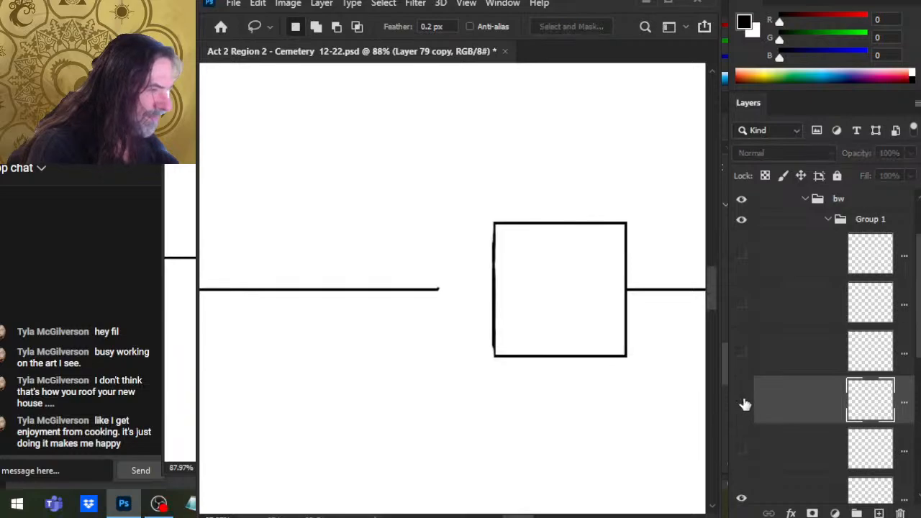
click(742, 401)
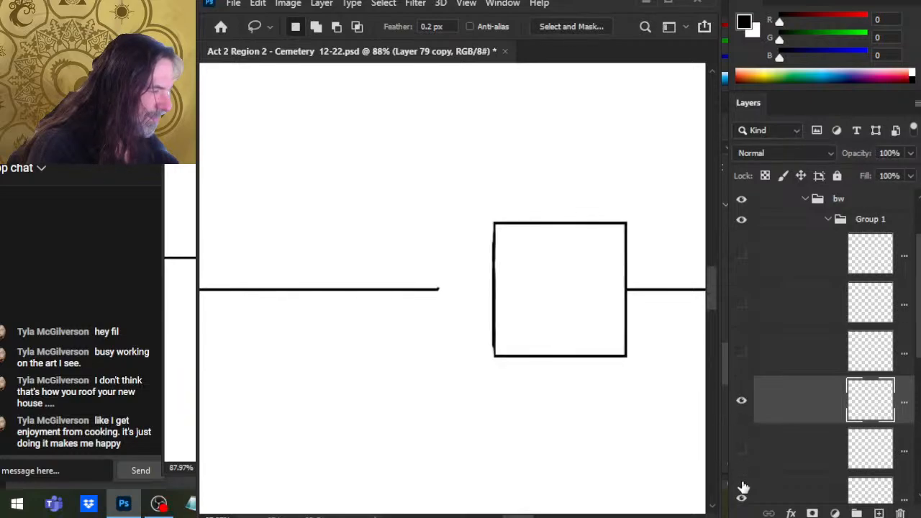
click(741, 449)
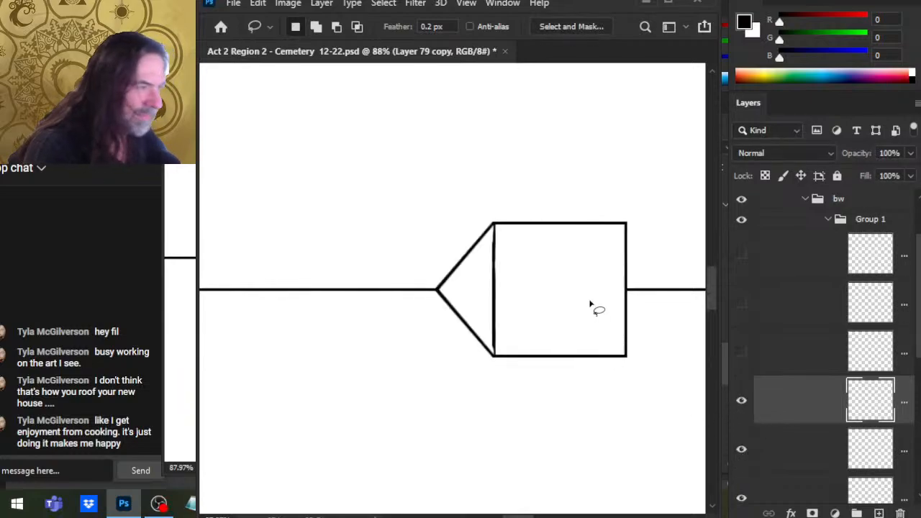
Step: Lasso the square on the duplicate outline layer and cut it out
drag(568, 273, 413, 277)
ctrl+click(377, 253)
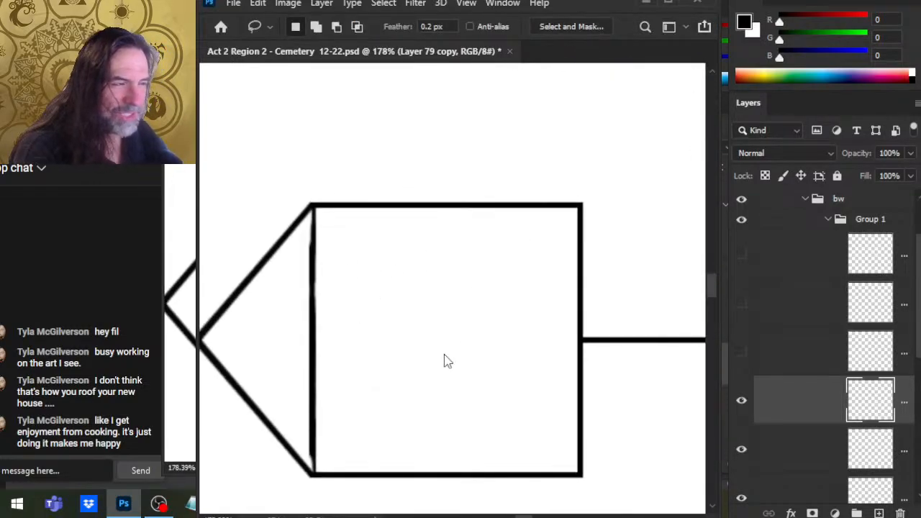
key(ctrl+t)
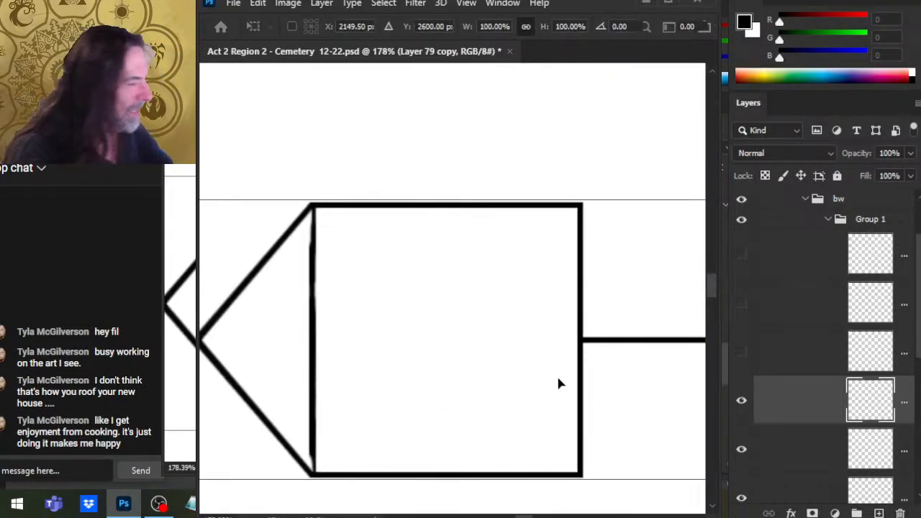
key(Return)
key(l)
click(741, 403)
click(741, 403)
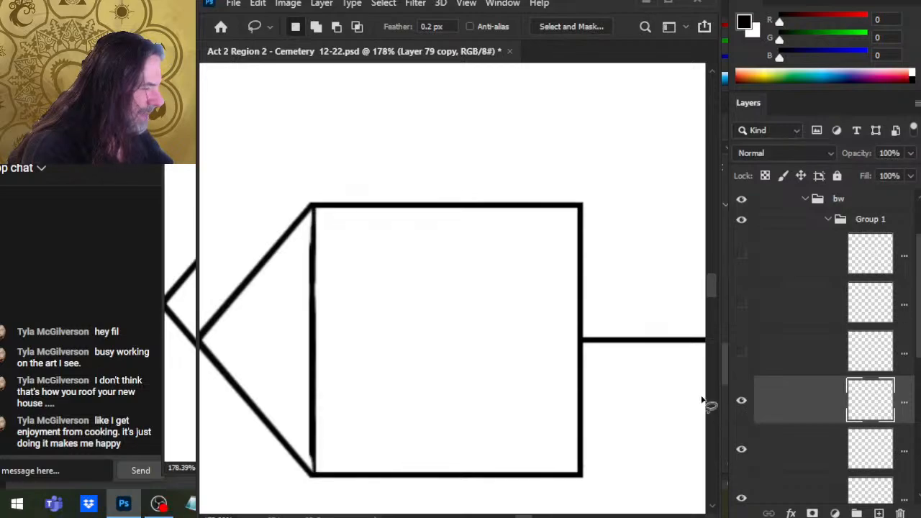
mouse_move(589, 179)
mouse_down()
mouse_move(565, 166)
mouse_move(294, 177)
mouse_move(236, 338)
mouse_move(312, 510)
mouse_move(609, 507)
mouse_move(656, 327)
mouse_move(589, 179)
mouse_up()
key(ctrl+x)
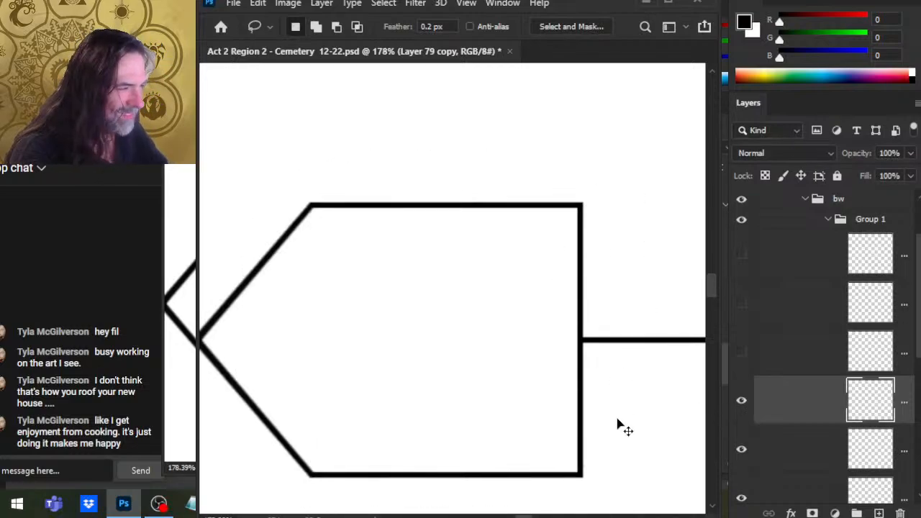
Step: Toggle the roof outline and middle line layers to check what remains on the duplicate after the cut
click(742, 451)
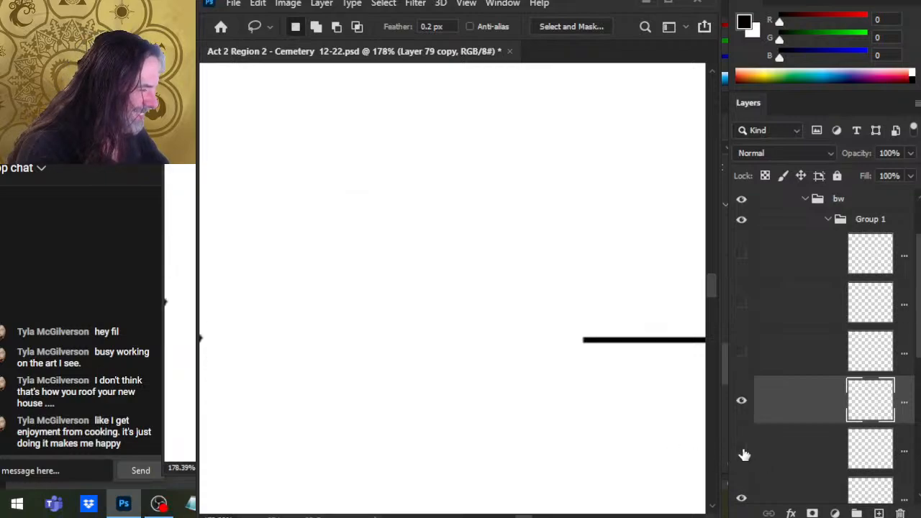
click(743, 452)
click(742, 500)
click(742, 498)
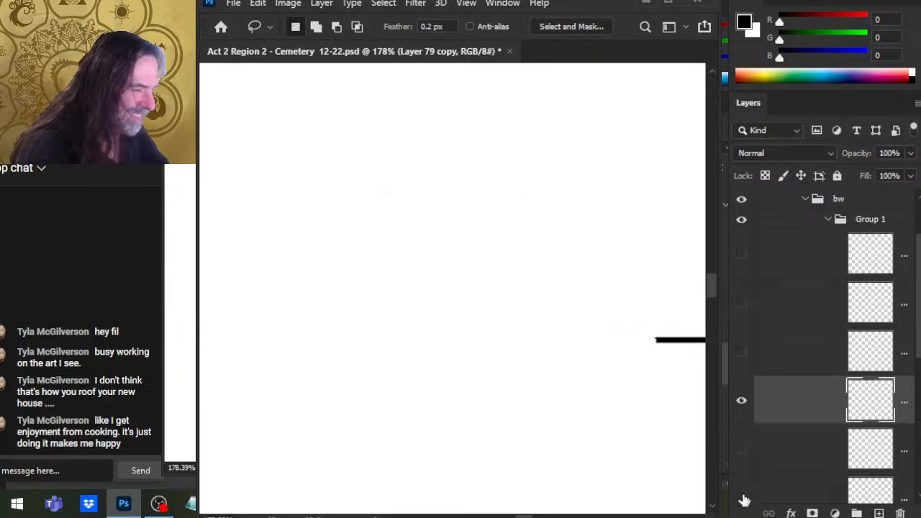
click(742, 449)
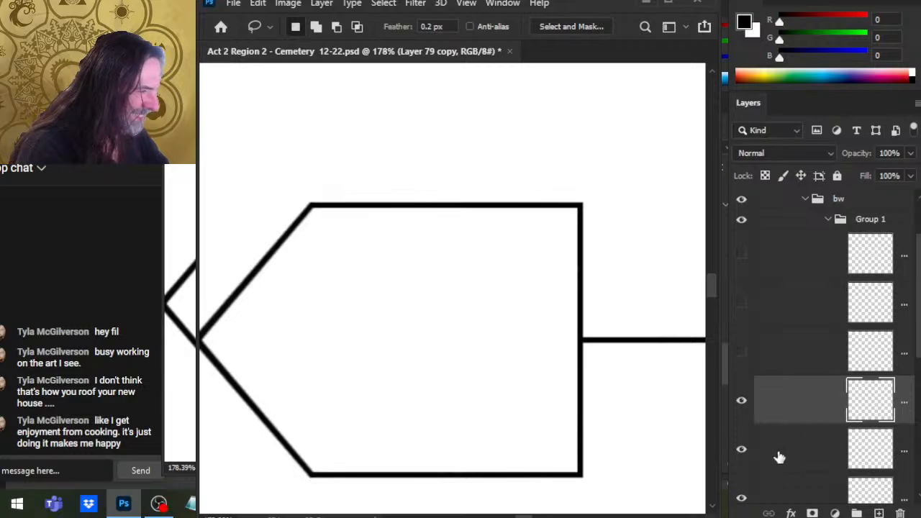
Step: Undo the last change, then scale the restored square outline to 87.29% and position it evenly inside the pointed outer shape
key(ctrl+z)
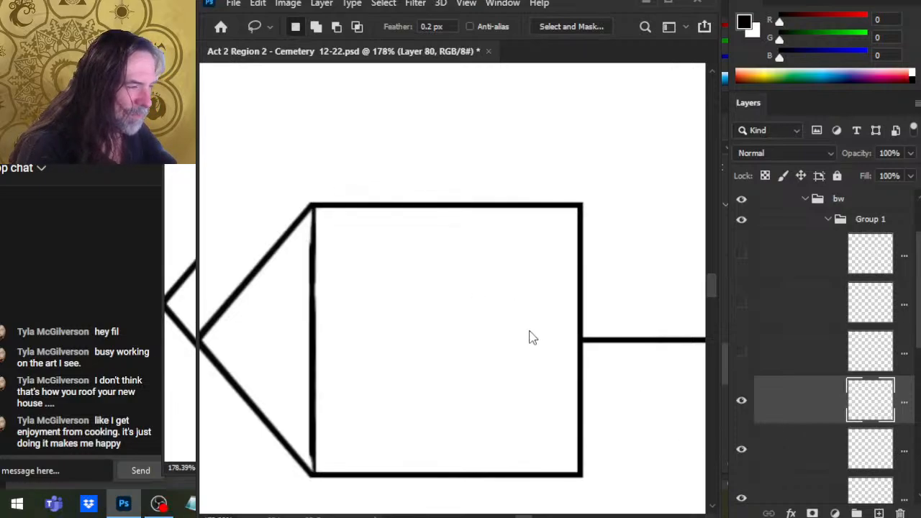
key(ctrl+t)
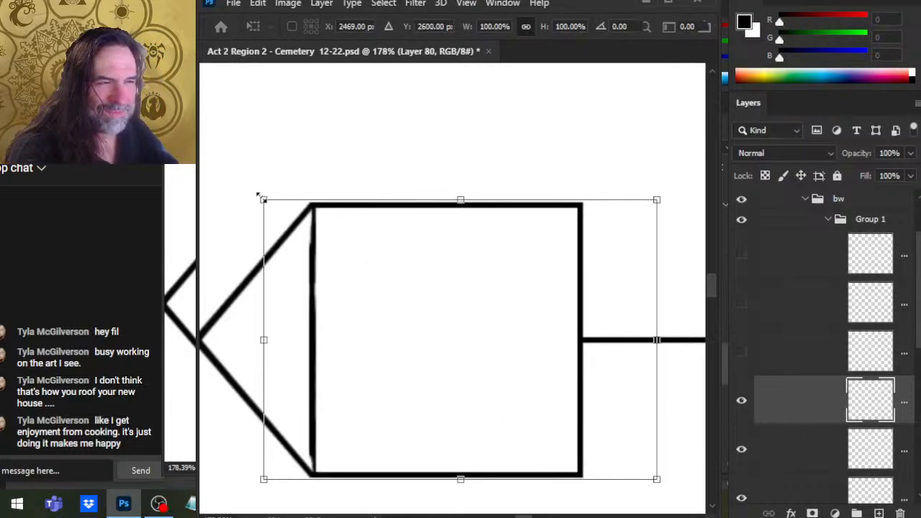
drag(262, 198, 314, 236)
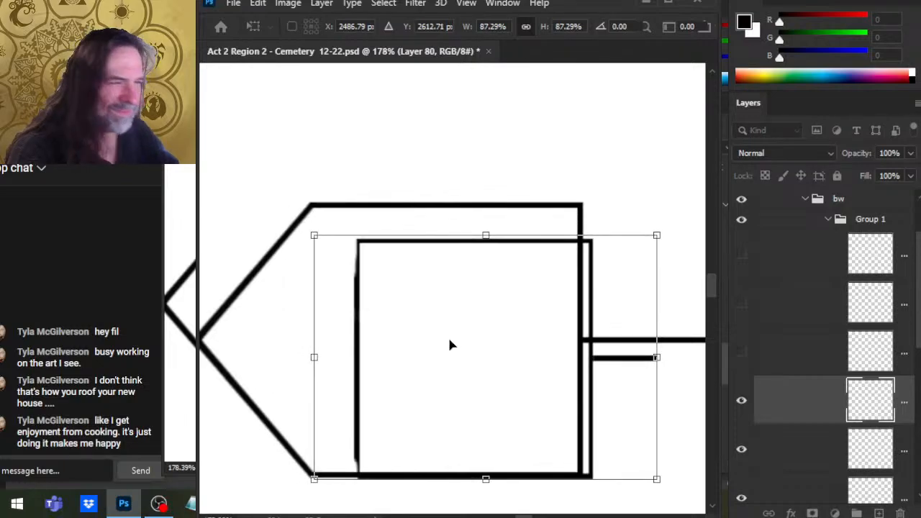
drag(449, 340, 435, 325)
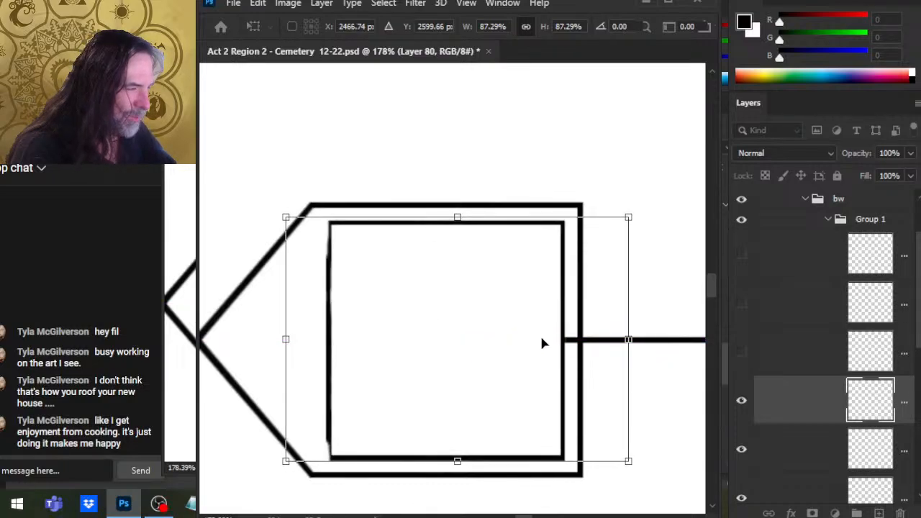
key(Return)
Step: Erase the line stub between the inner square and the outer outline, then nudge the square slightly to even its side gaps
key(e)
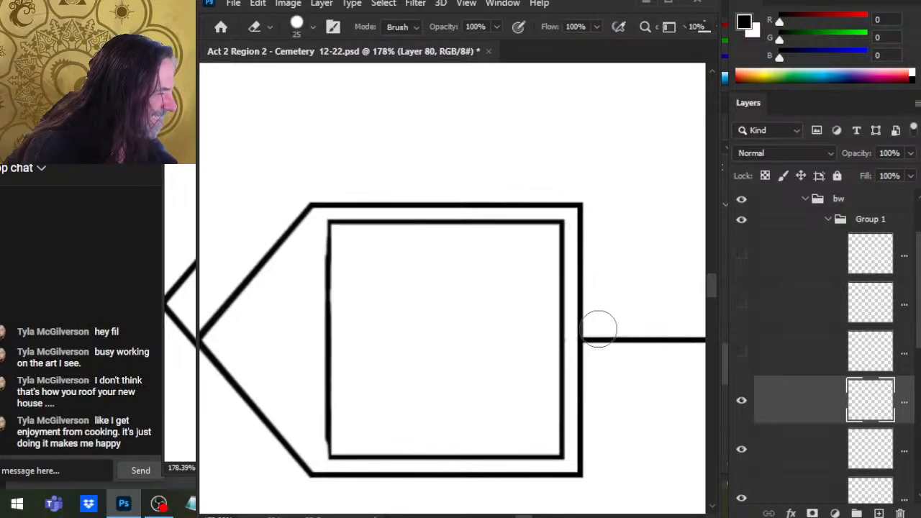
key(v)
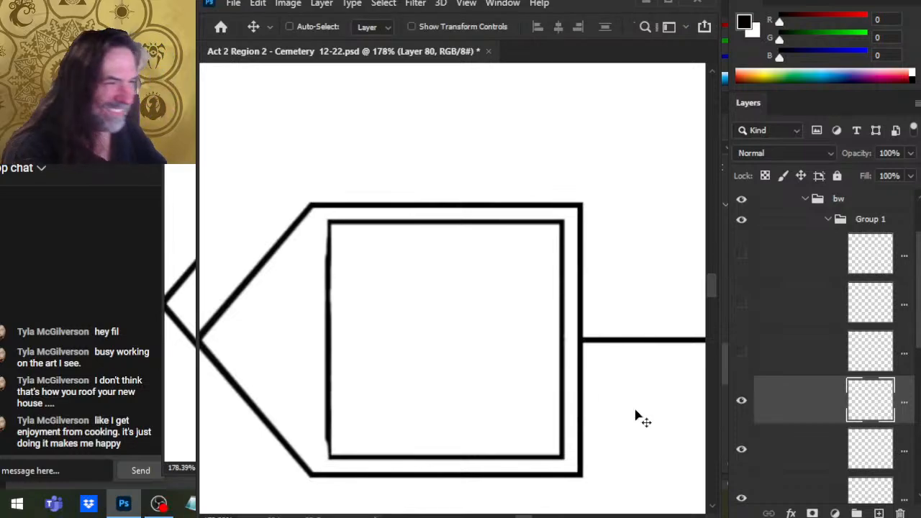
key(Right)
key(Right)
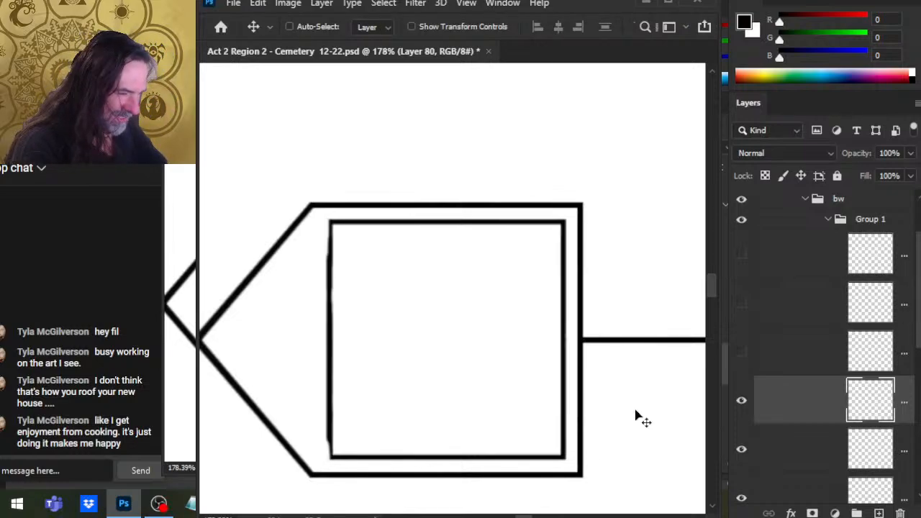
key(Left)
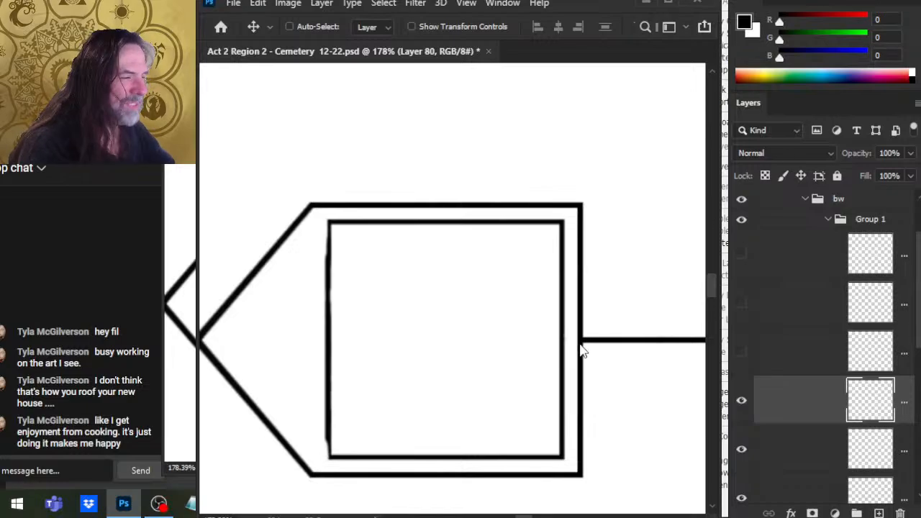
Step: Turn on the visibility of the BLACK WHITE group to bring back the map's line art
key(z)
drag(636, 350, 511, 378)
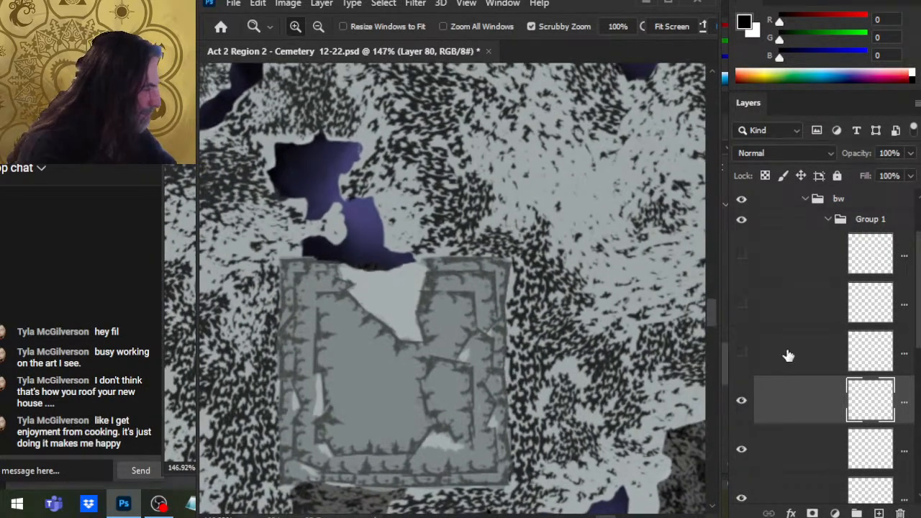
scroll(903, 389, down, 5)
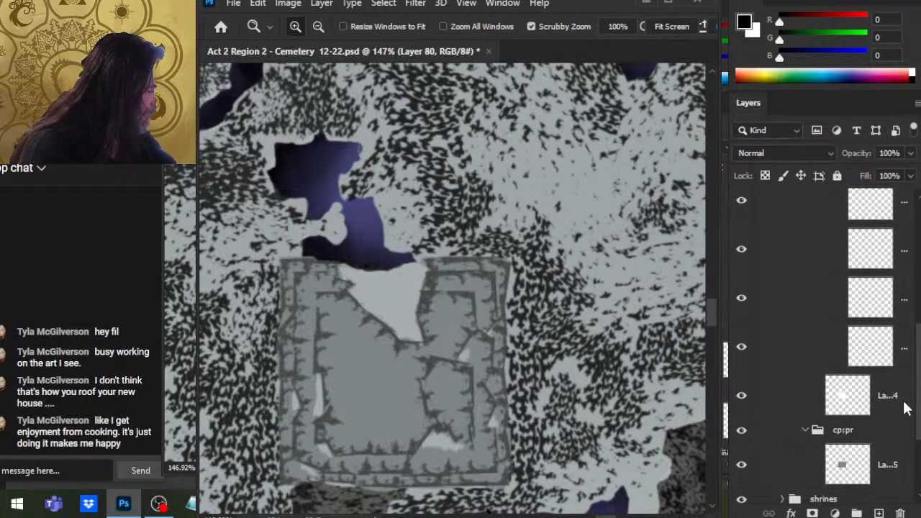
scroll(899, 434, up, 1)
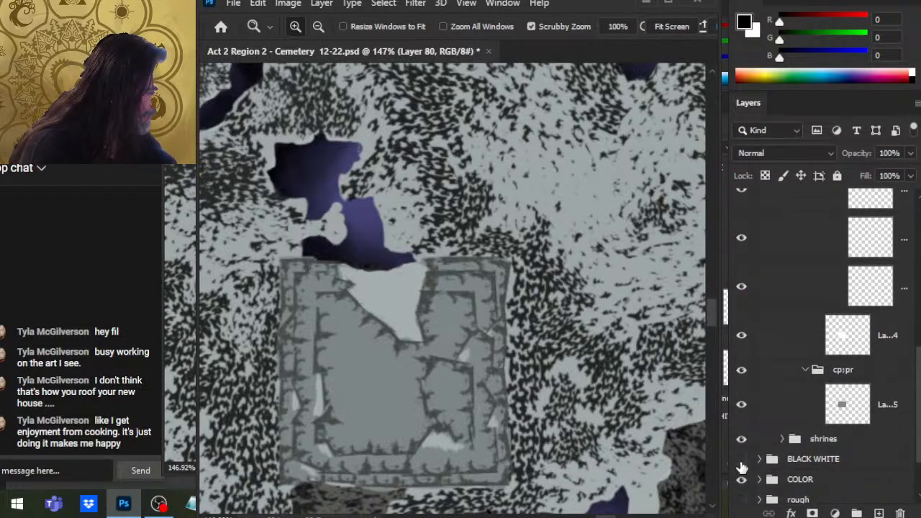
click(741, 461)
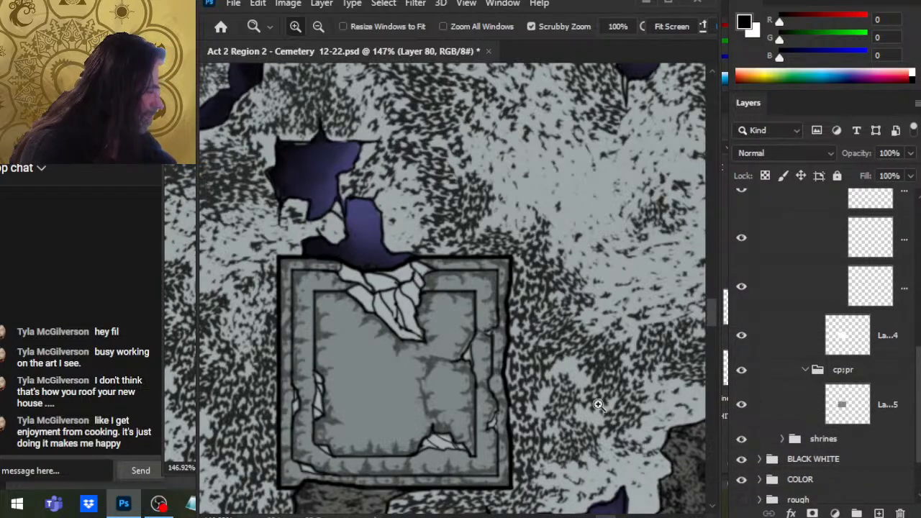
Step: Return to the pointed shape and check which lines belong to the inner square's layer by hiding and reshowing it
scroll(636, 432, down, 6)
drag(456, 472, 639, 387)
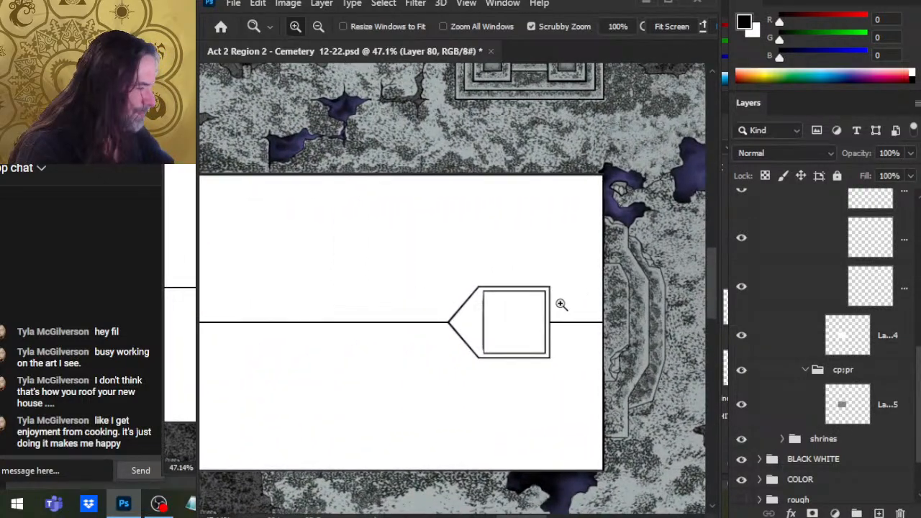
drag(561, 305, 638, 323)
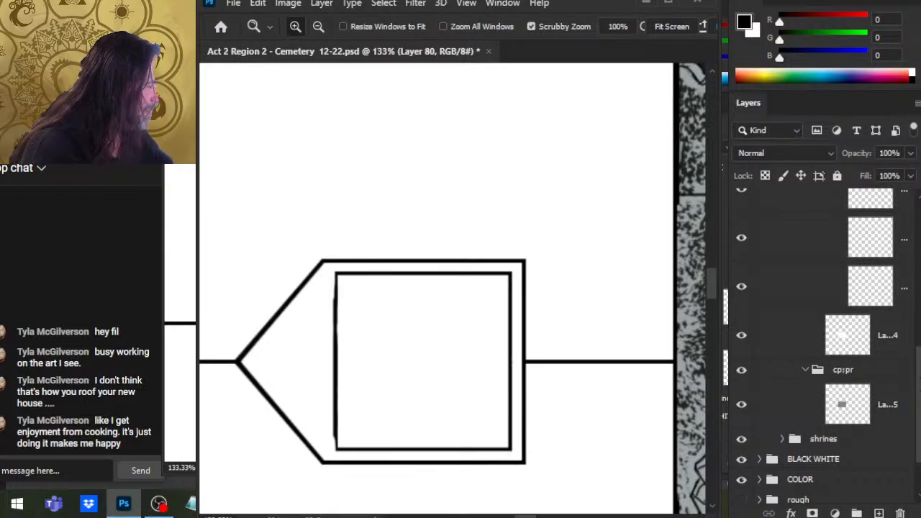
scroll(821, 324, down, 3)
click(743, 296)
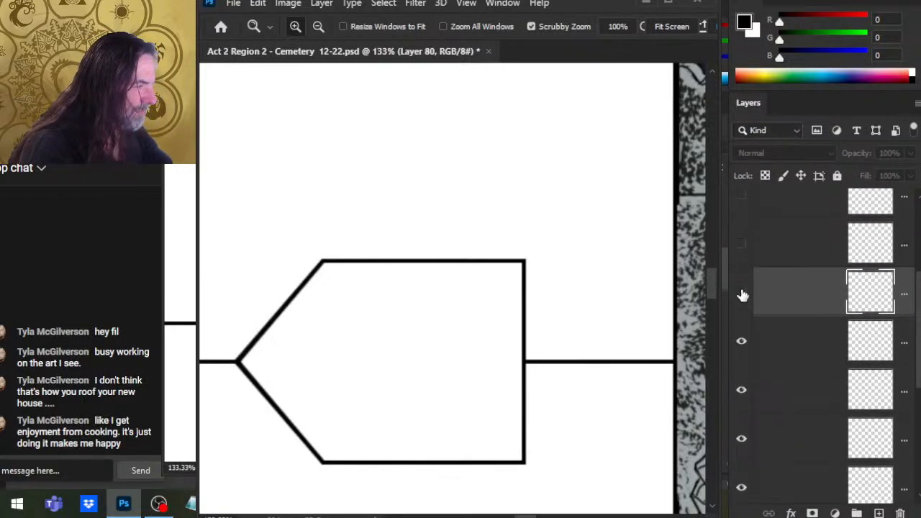
click(742, 293)
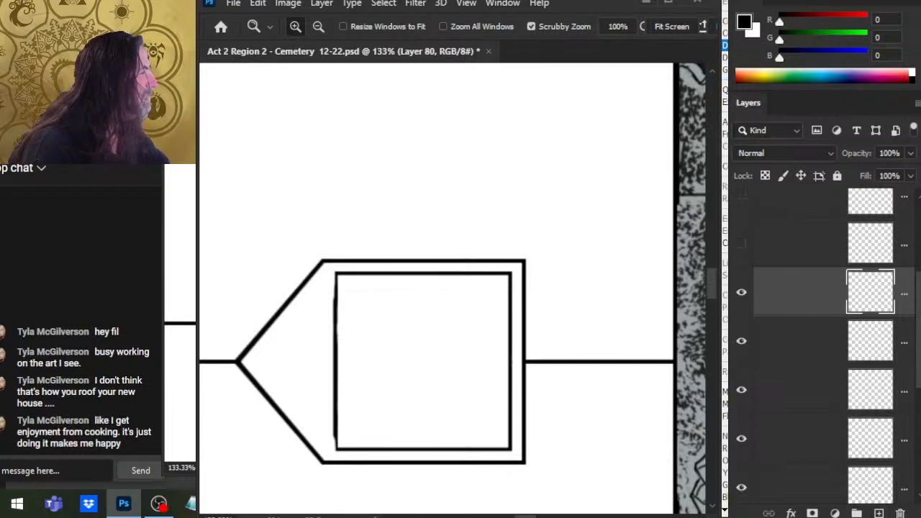
Step: Duplicate the inner square's layer and scale the copy down to form a smaller nested square
key(ctrl+j)
key(l)
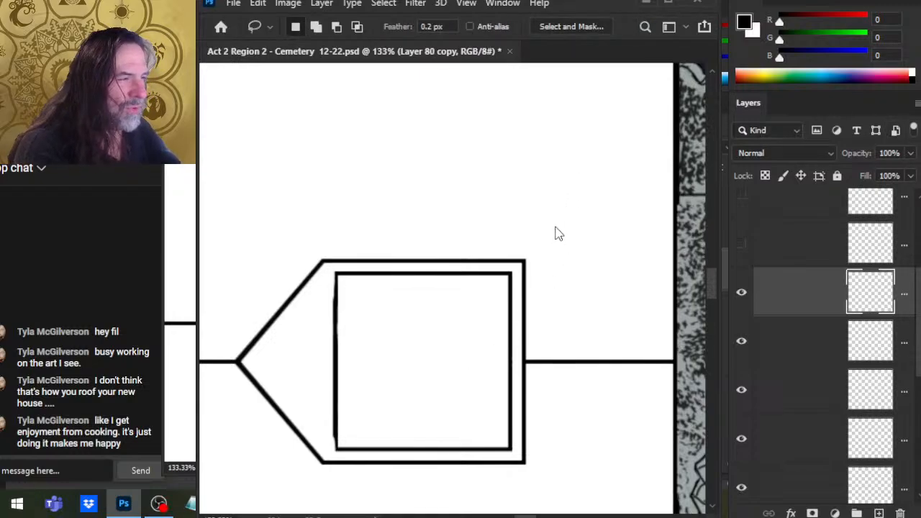
key(ctrl+t)
drag(305, 264, 331, 295)
key(Return)
Step: Nudge the smaller square copy up and left until it sits centred inside the larger inner square
key(v)
key(Up)
key(Up)
key(Up)
key(Up)
key(Up)
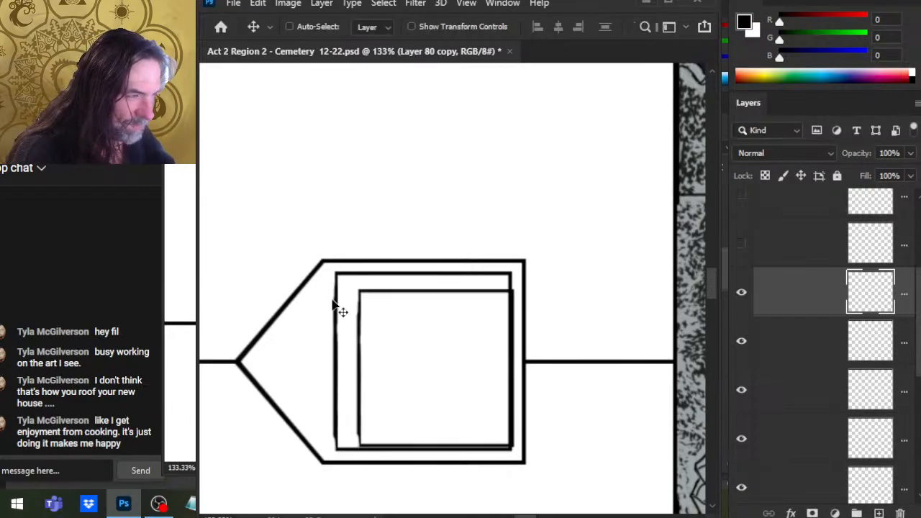
key(Left)
key(Left)
key(Left)
key(Left)
key(Left)
key(Left)
key(Left)
key(Left)
key(Left)
key(Left)
key(Left)
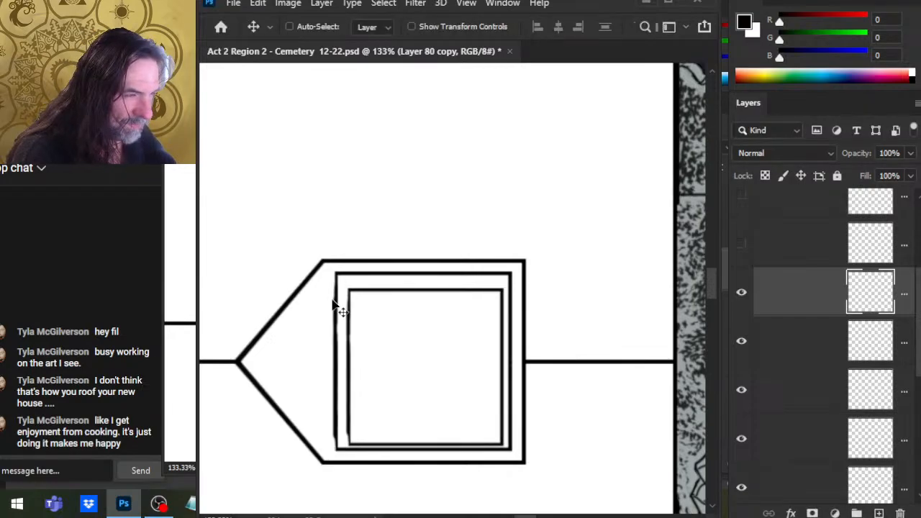
key(Up)
key(Up)
key(Up)
key(Left)
key(Left)
key(Up)
key(Up)
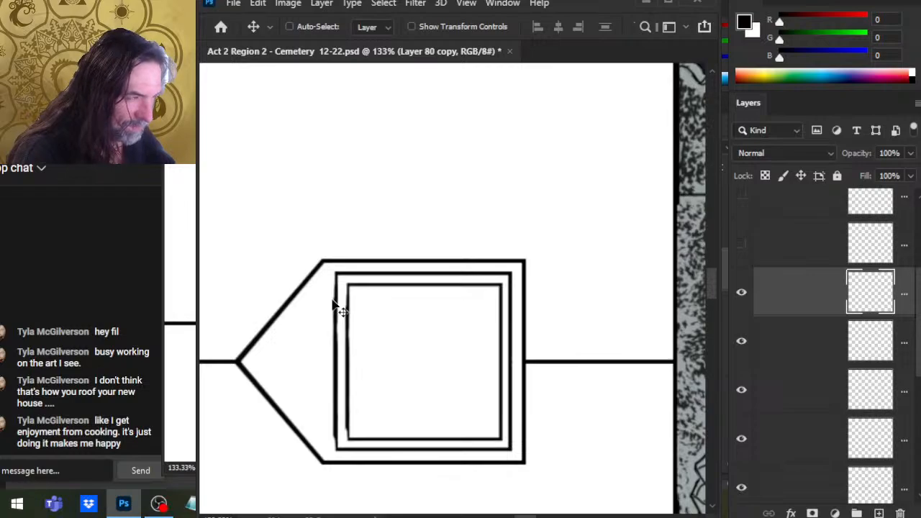
key(Left)
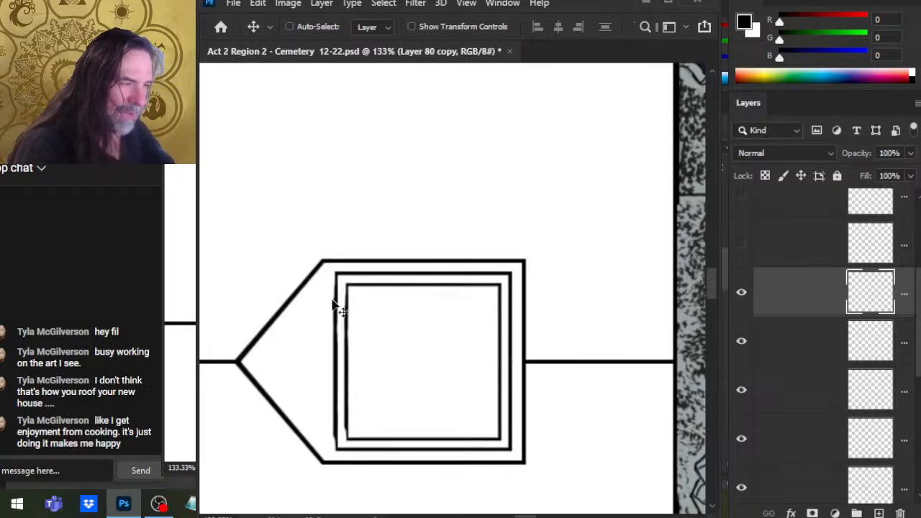
Step: Scale the innermost square down slightly more to widen the gap around it
key(l)
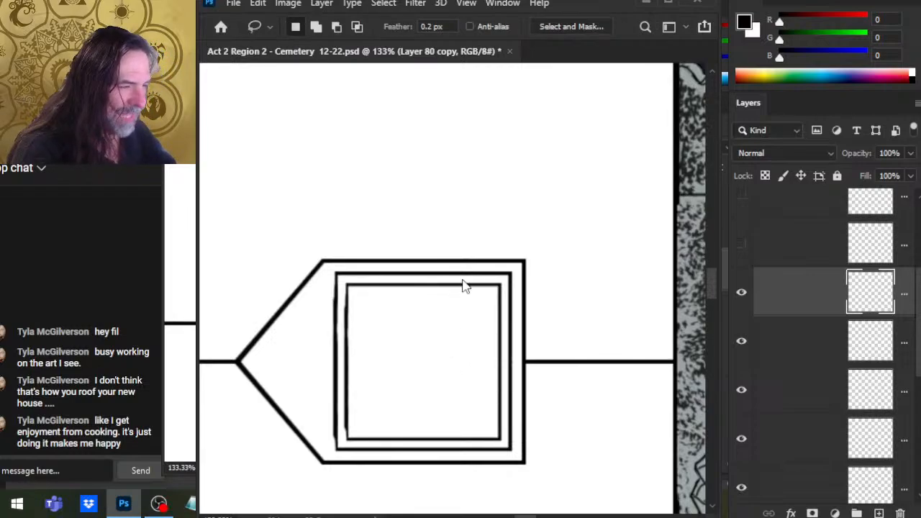
key(ctrl+t)
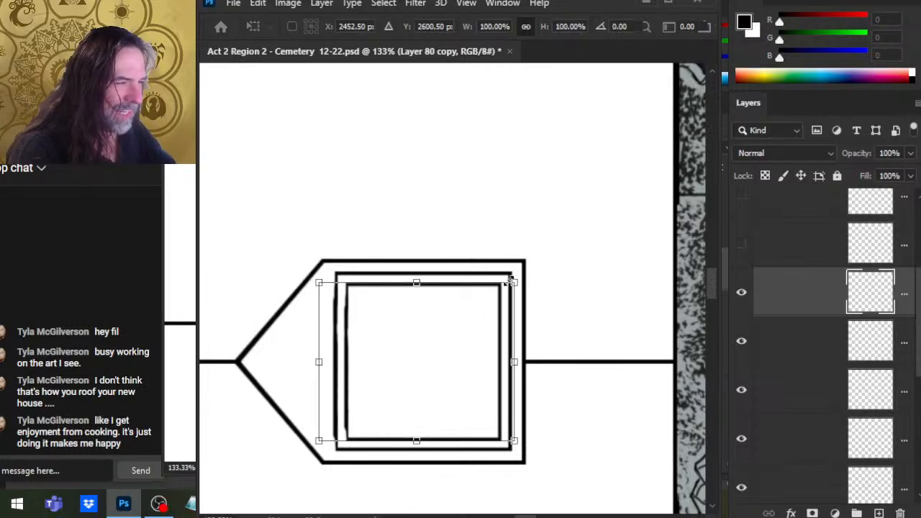
drag(511, 282, 507, 287)
key(Return)
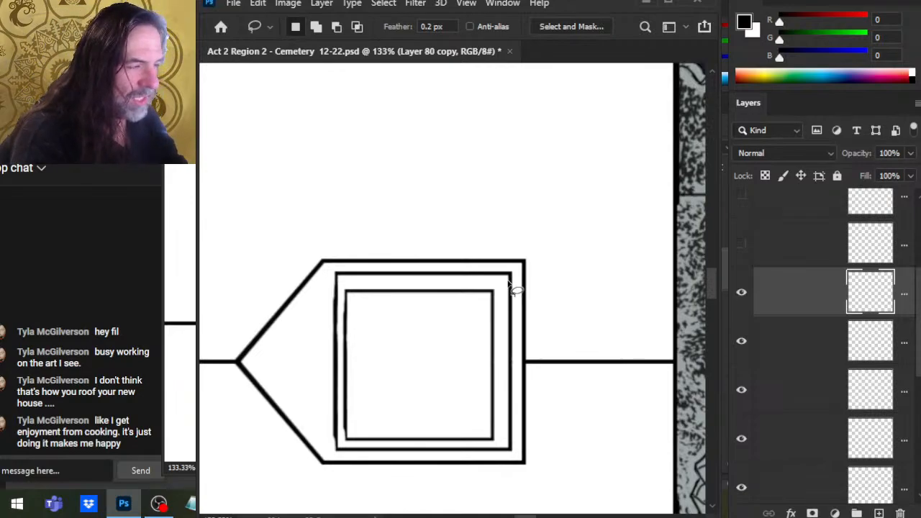
Step: Nudge the innermost square right and up to even out the gaps to the surrounding square
key(v)
key(Right)
key(Right)
key(Right)
key(Up)
key(Up)
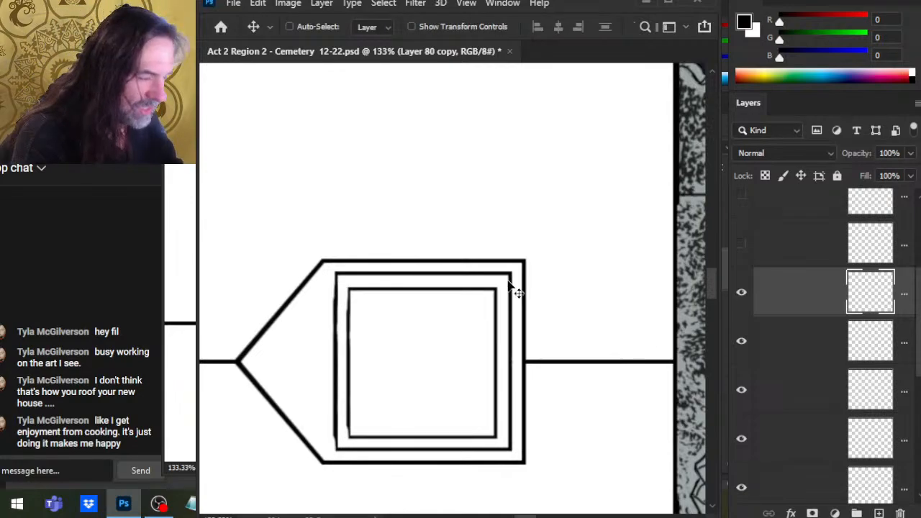
key(Up)
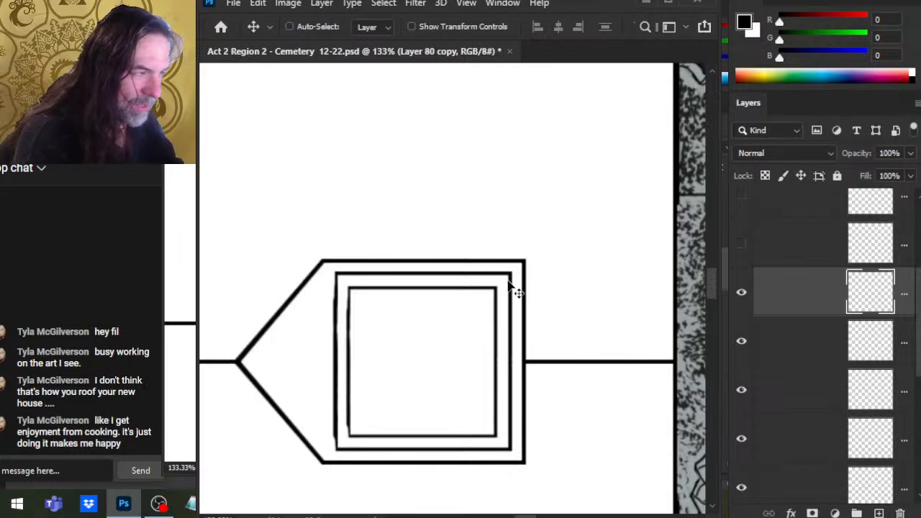
key(Right)
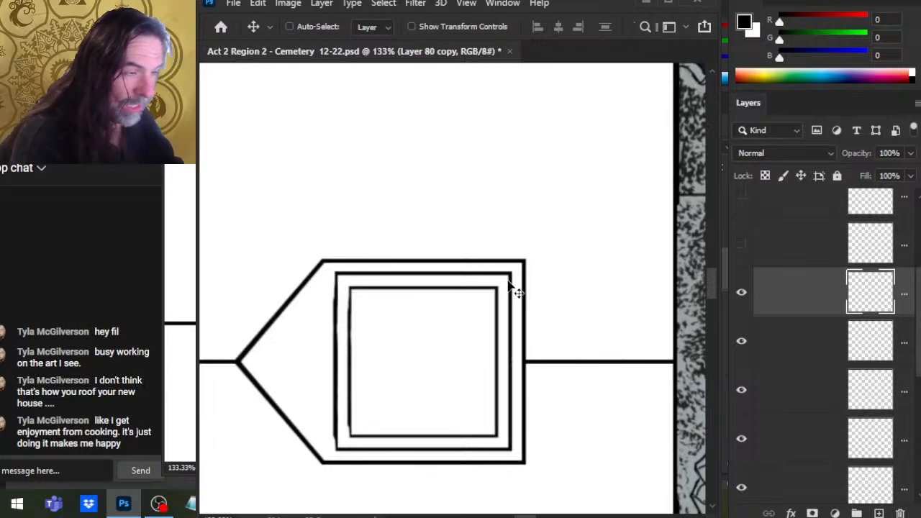
key(Up)
key(Up)
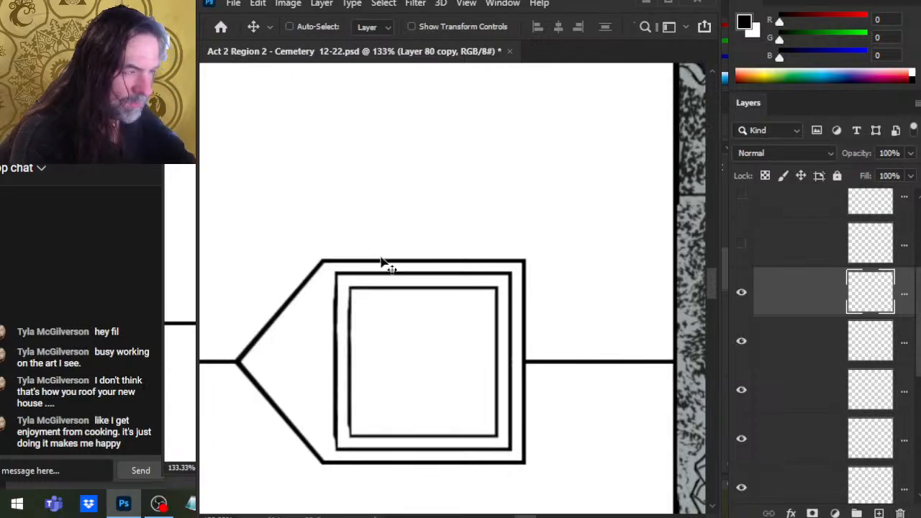
Step: Fine-tune the innermost square's vertical position at close range and compare its upper and lower gaps
key(z)
drag(461, 370, 504, 380)
drag(538, 315, 510, 165)
key(v)
key(Up)
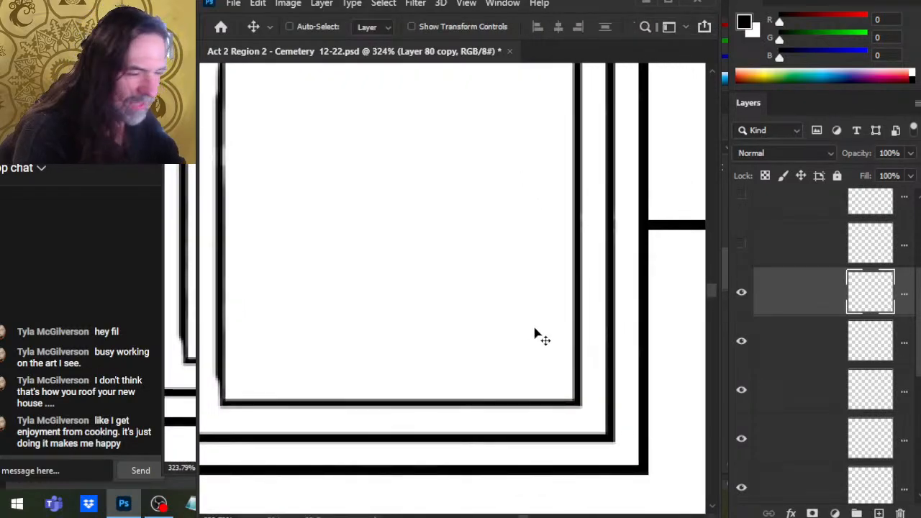
drag(499, 234, 531, 391)
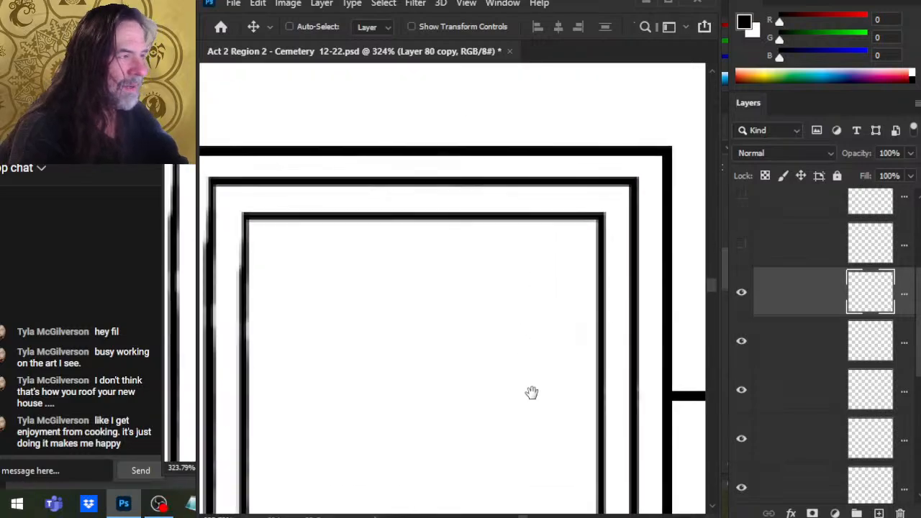
key(z)
drag(554, 303, 454, 300)
drag(629, 417, 589, 367)
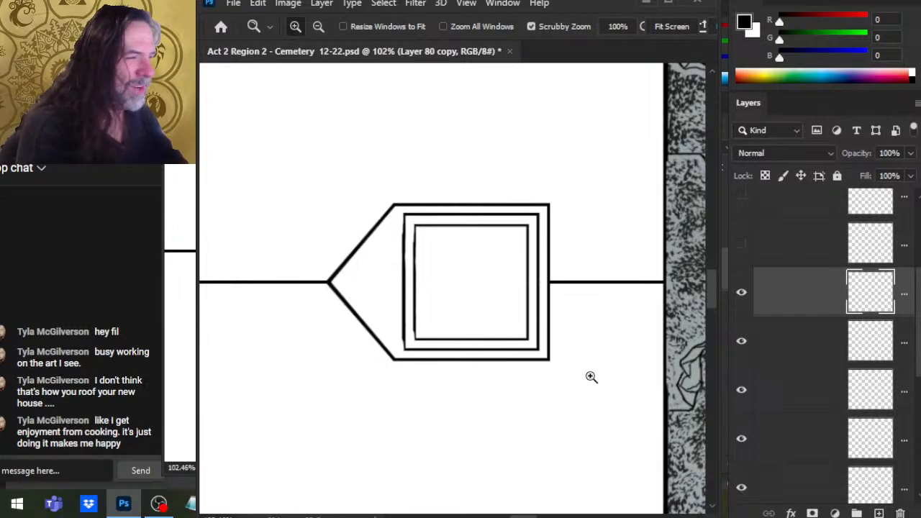
Step: Stretch the innermost square's upper edge upward to a height of 101.38%, keeping its width at 100%
key(l)
key(z)
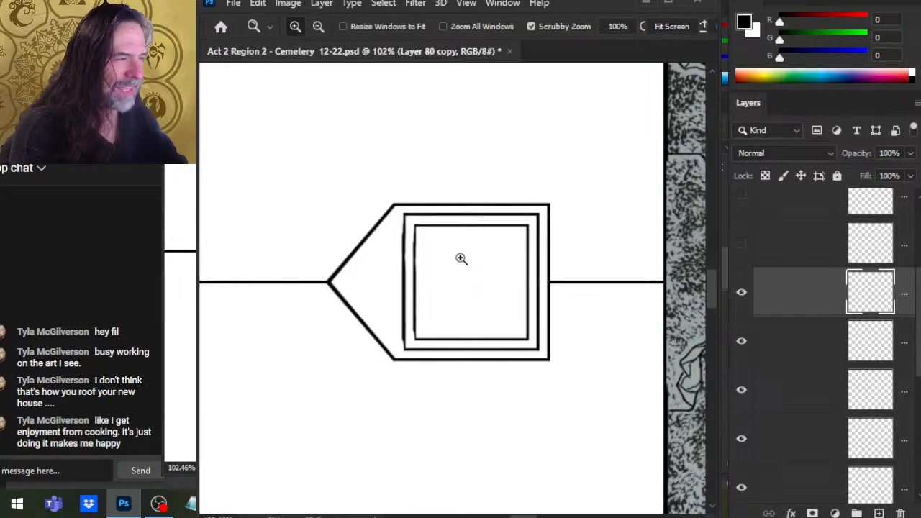
drag(460, 258, 485, 259)
key(ctrl+t)
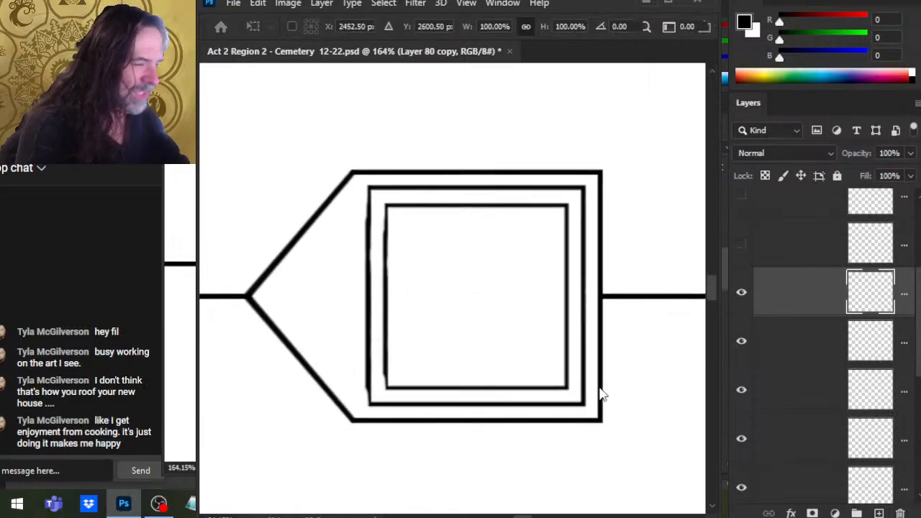
drag(469, 202, 467, 200)
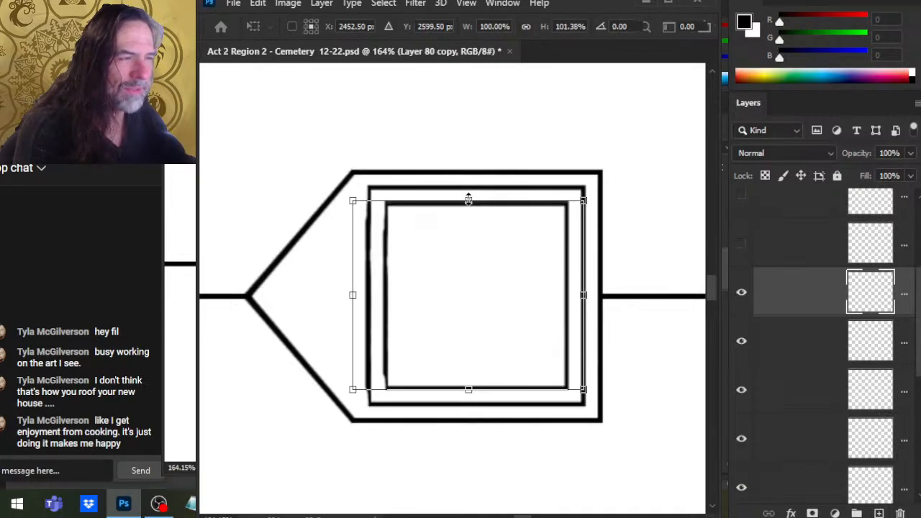
key(Return)
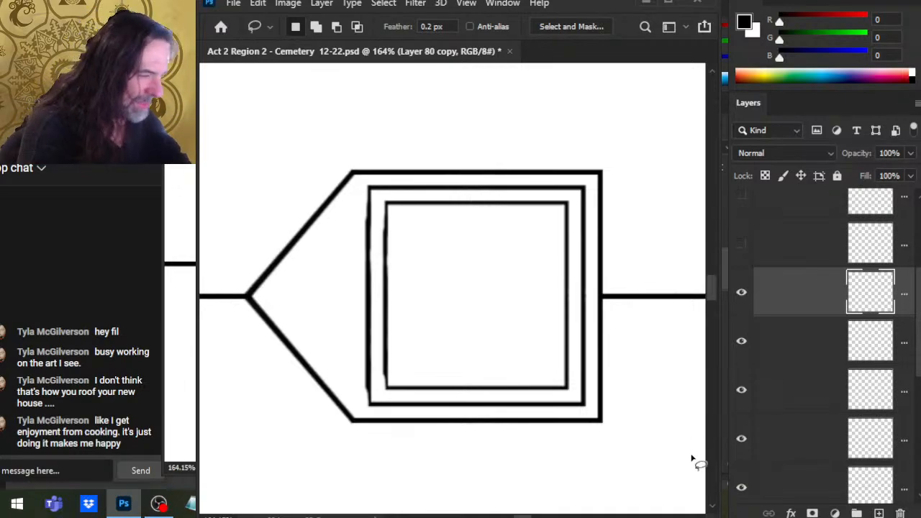
Step: Examine the gaps between the nested squares at their right-hand corners and the border line thickness in the finished artwork at pixel level
key(z)
mouse_move(617, 413)
mouse_down()
mouse_move(672, 408)
mouse_move(686, 481)
mouse_up()
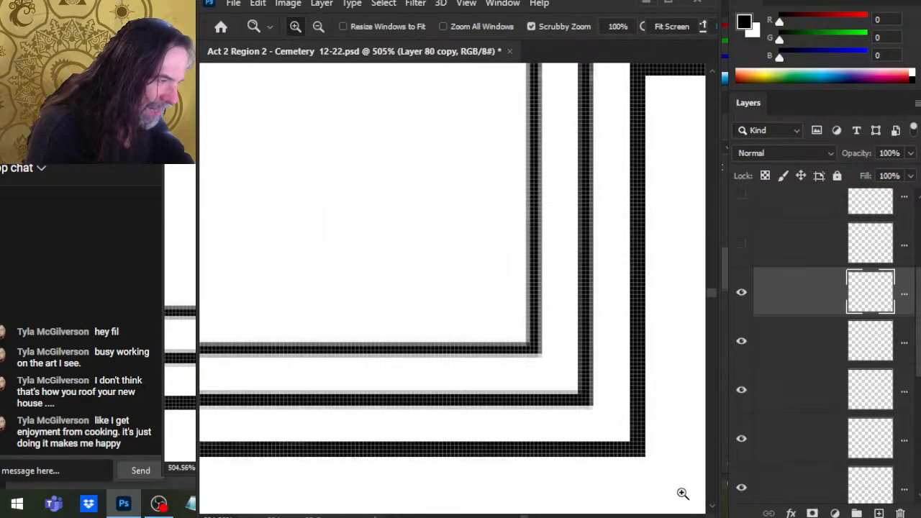
drag(603, 197, 611, 496)
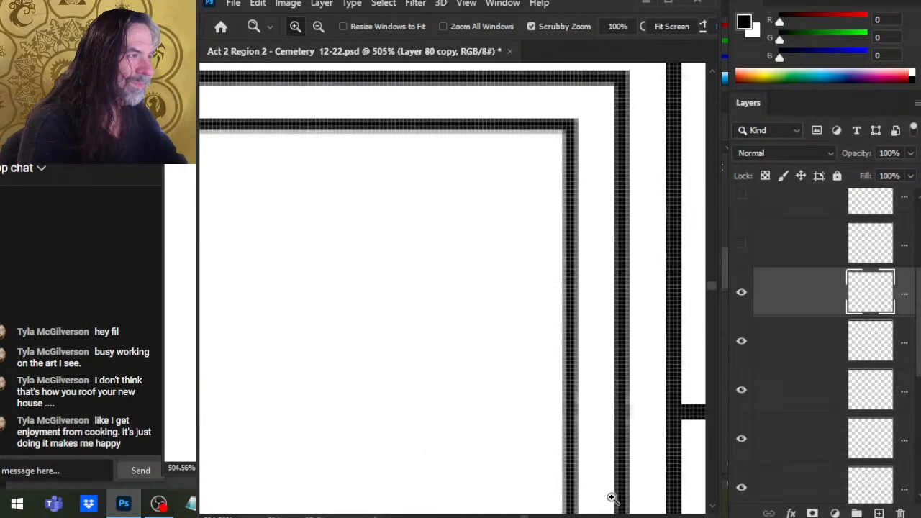
scroll(598, 395, down, 3)
drag(627, 446, 617, 366)
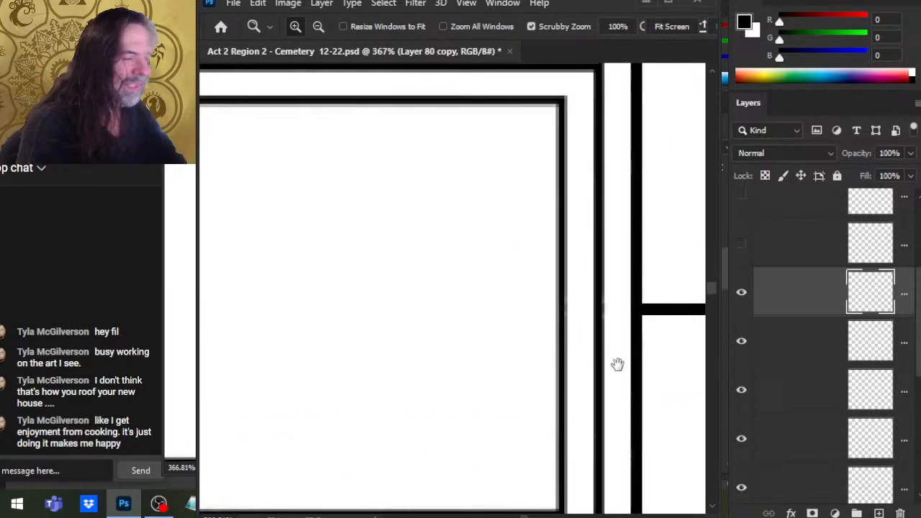
scroll(631, 428, down, 5)
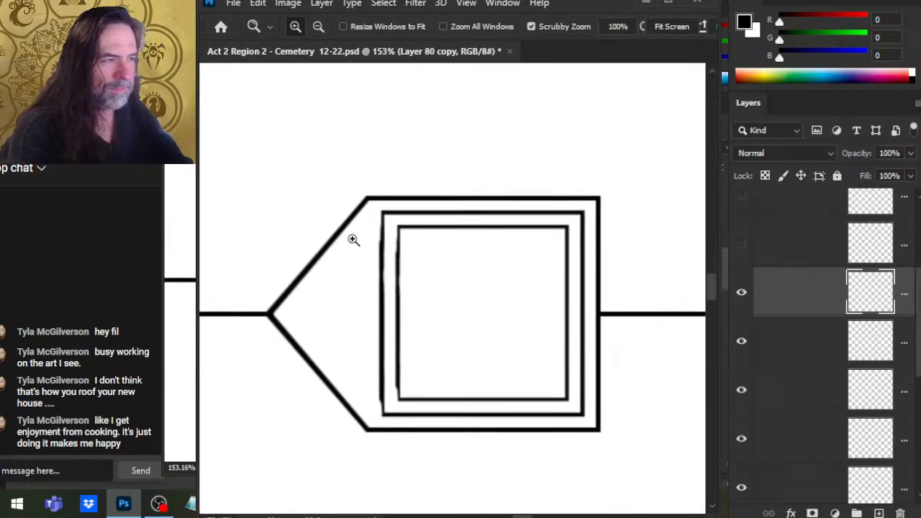
mouse_move(530, 287)
mouse_down()
mouse_move(364, 257)
mouse_move(323, 324)
mouse_move(246, 328)
mouse_move(288, 319)
mouse_move(339, 350)
mouse_move(582, 336)
mouse_move(651, 355)
mouse_up()
drag(600, 426, 610, 350)
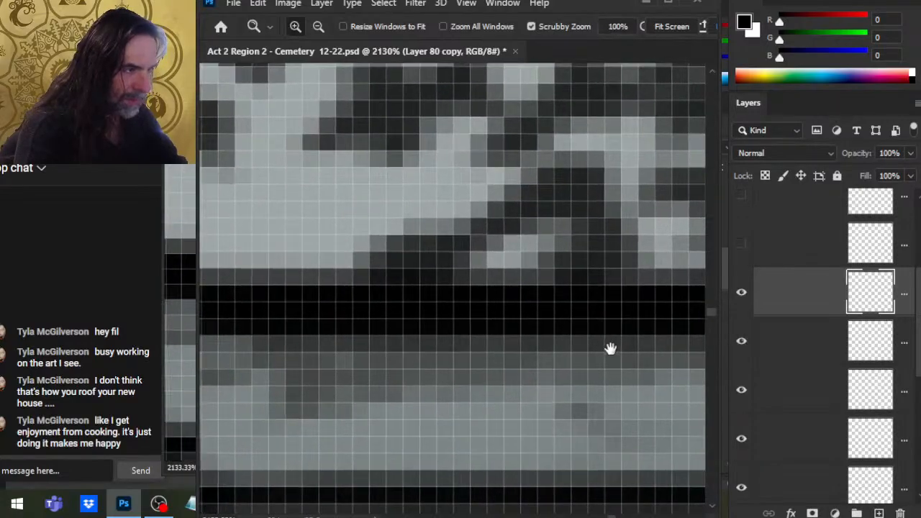
drag(621, 403, 601, 407)
drag(614, 460, 584, 322)
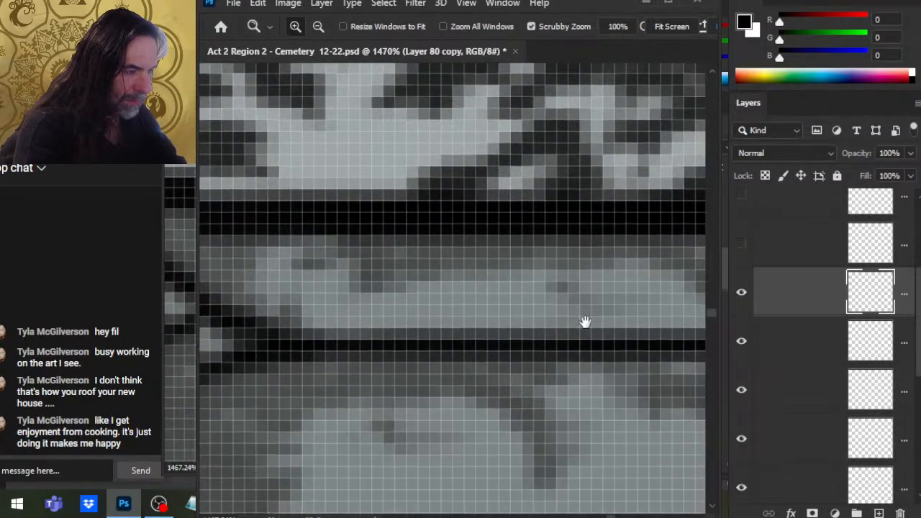
drag(624, 436, 690, 394)
drag(424, 278, 544, 380)
mouse_move(311, 294)
mouse_down()
mouse_move(418, 349)
mouse_move(428, 286)
mouse_move(353, 257)
mouse_up()
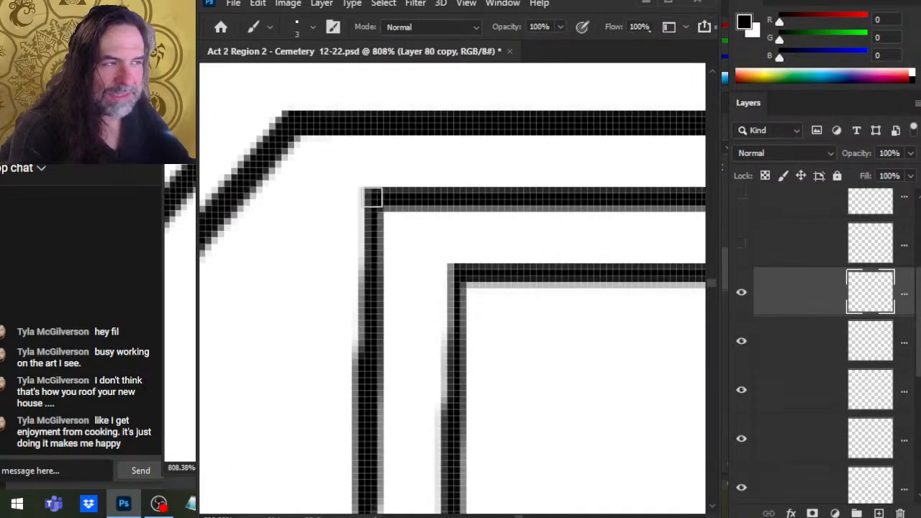
drag(372, 198, 371, 231)
key(e)
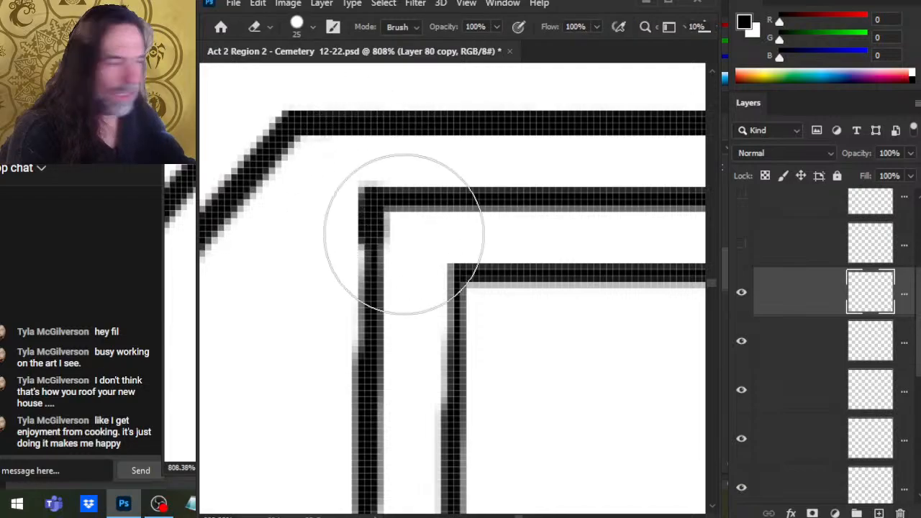
key(ctrl+z)
Step: Check which layer holds the innermost square and thicken its left edge in solid black with a 3 px brush from the upper corner downward
click(741, 294)
click(742, 296)
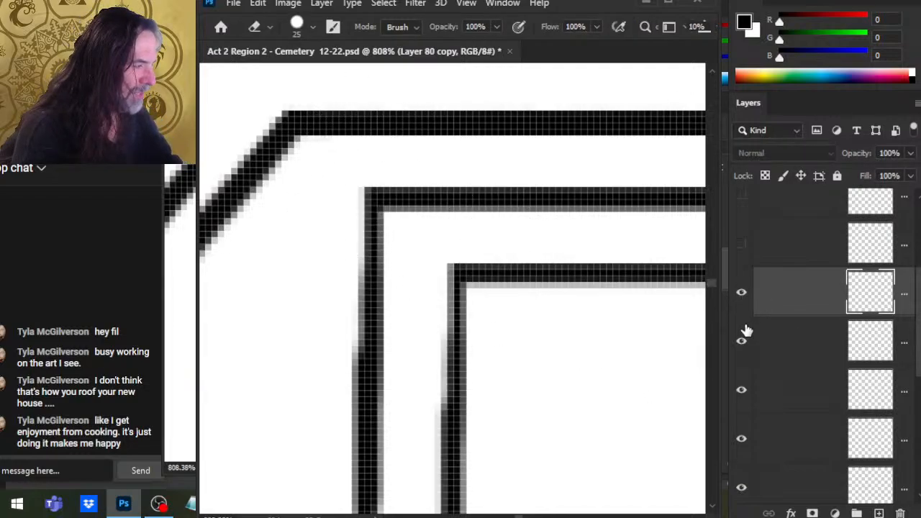
click(742, 340)
click(742, 341)
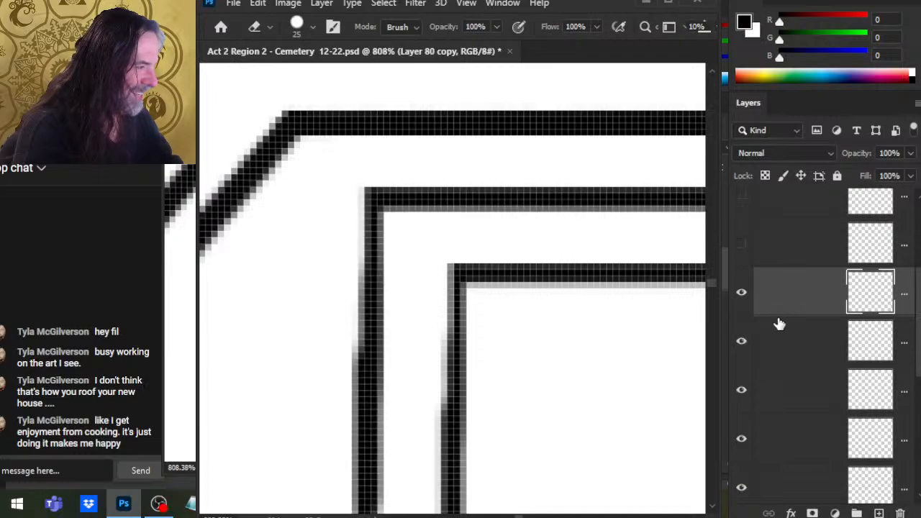
drag(609, 345, 444, 350)
key(z)
drag(270, 301, 296, 300)
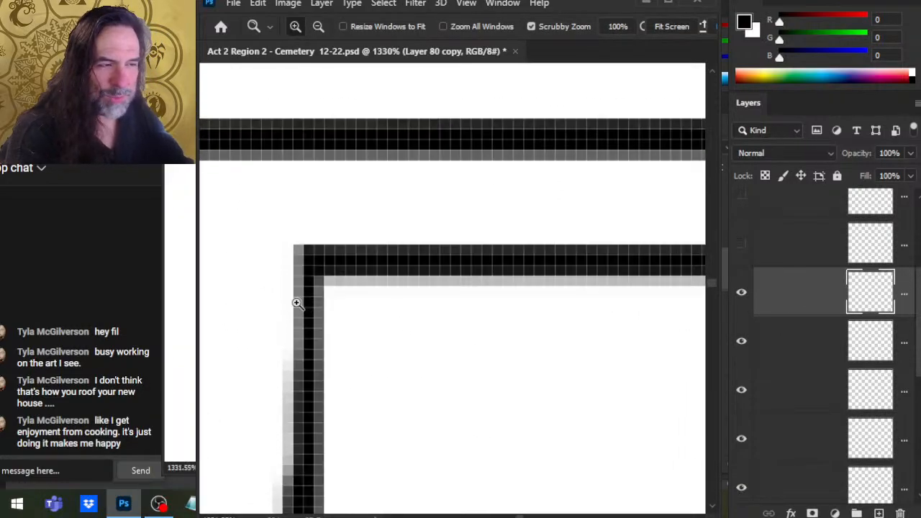
key(b)
drag(308, 264, 309, 321)
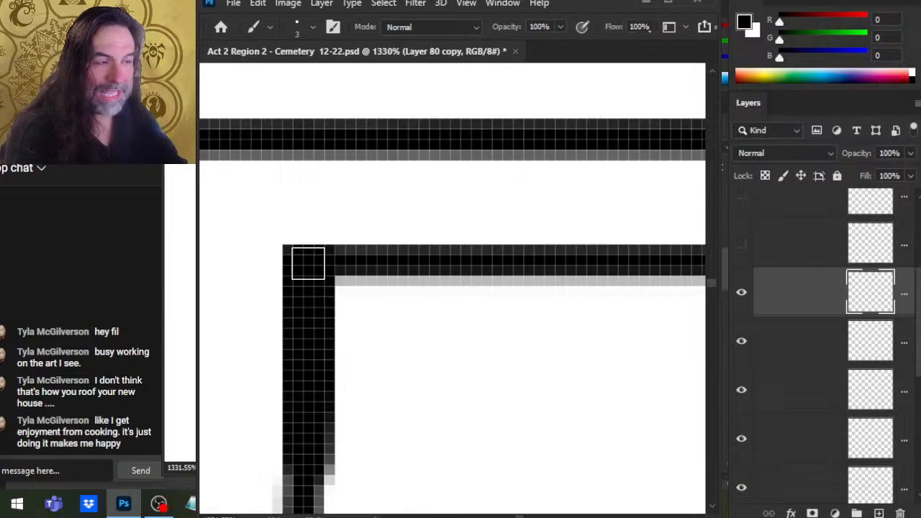
scroll(308, 263, down, 1)
scroll(308, 262, down, 1)
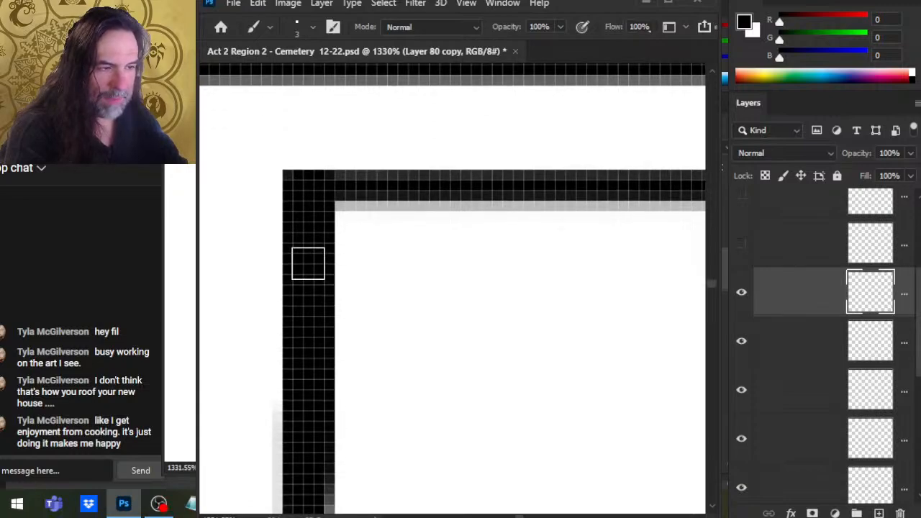
scroll(308, 263, down, 5)
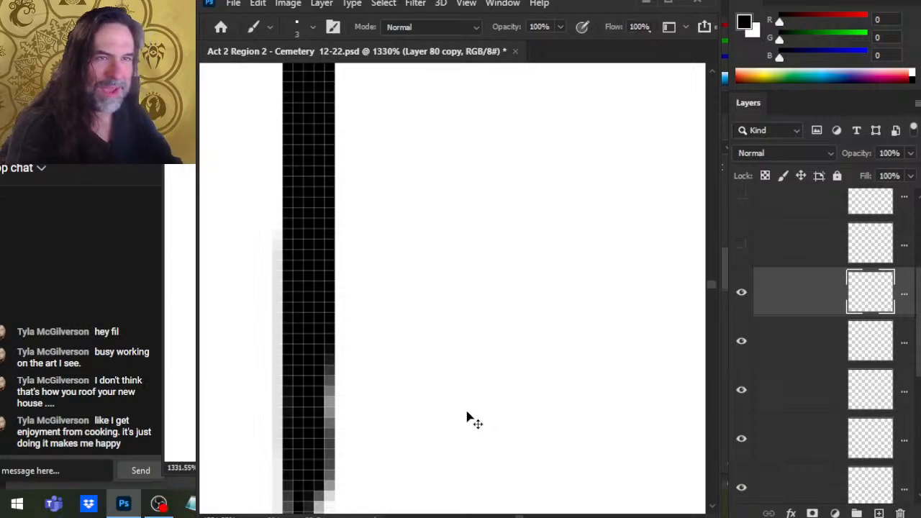
Step: Save the document and continue painting the innermost square's left edge in solid black down to its lower-left corner
key(ctrl+s)
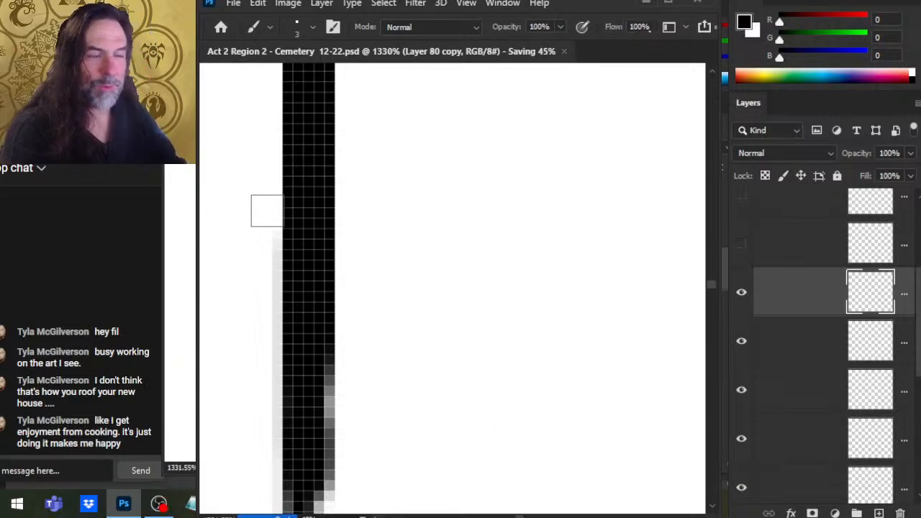
scroll(408, 313, left, 3)
drag(382, 226, 392, 283)
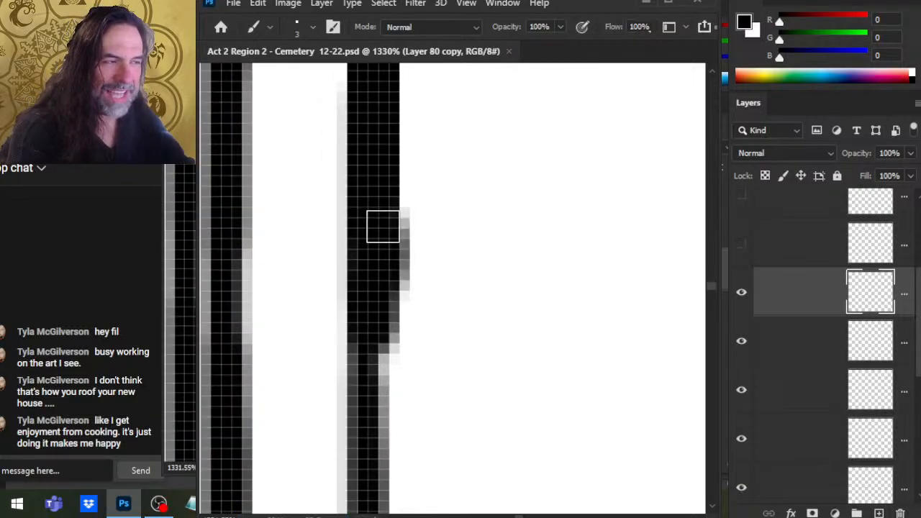
key(ctrl+z)
drag(376, 222, 381, 273)
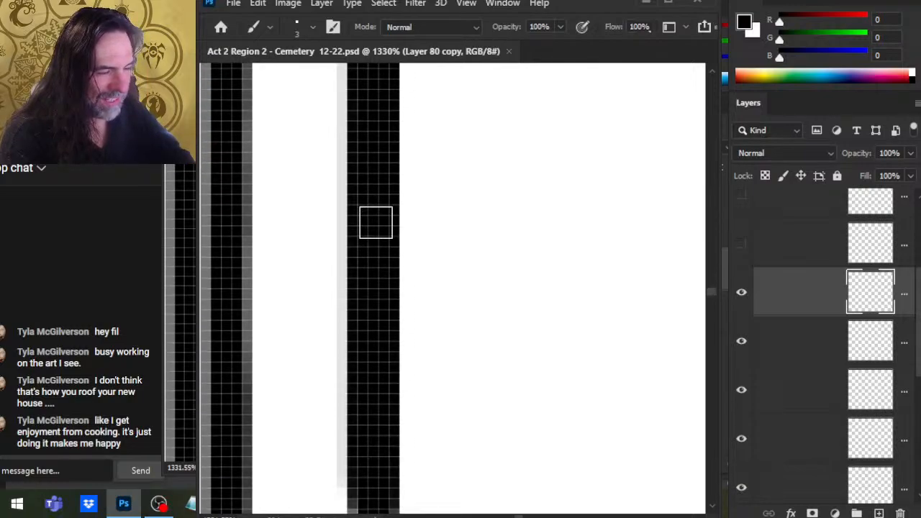
scroll(376, 223, down, 3)
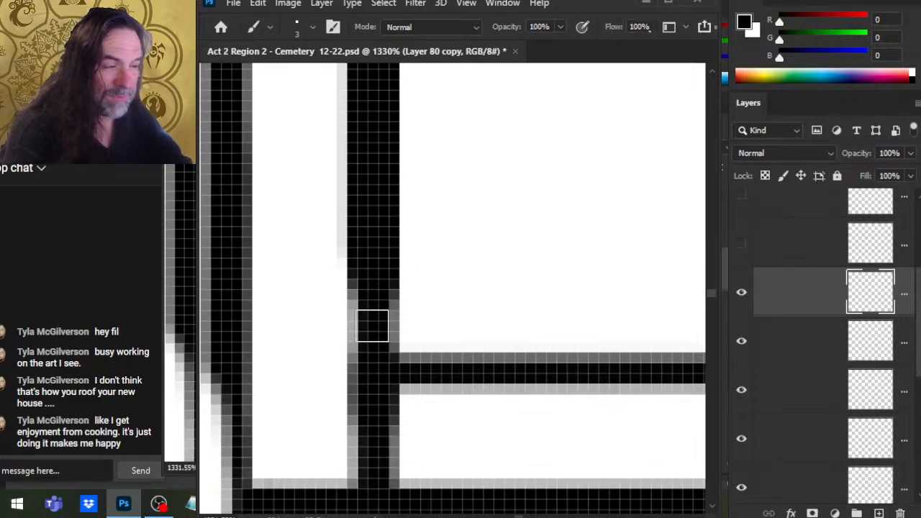
drag(374, 299, 372, 300)
Step: Erase the part of the painted left edge that extends below the innermost square's lower edge, using a smaller eraser
key(e)
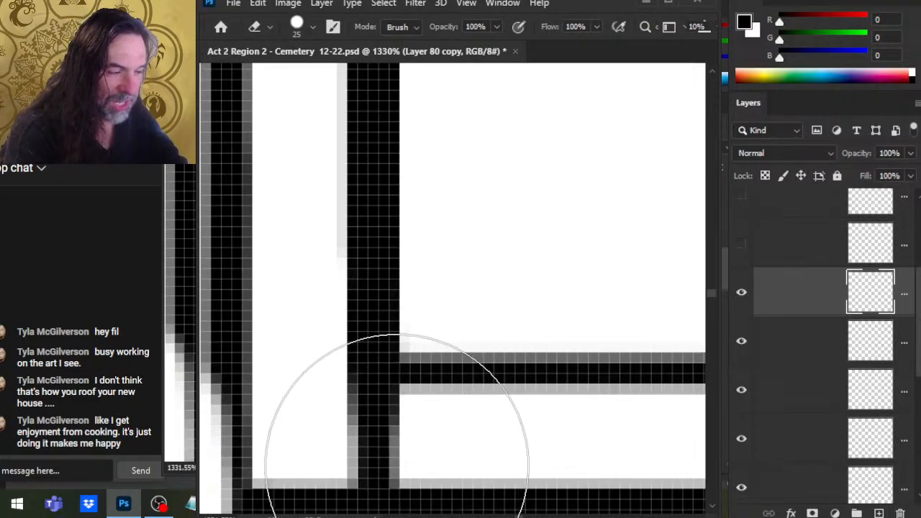
key(bracketleft)
mouse_move(370, 457)
mouse_down()
mouse_move(382, 461)
mouse_move(381, 449)
mouse_move(402, 468)
mouse_move(454, 284)
mouse_move(411, 370)
mouse_move(469, 379)
mouse_move(437, 464)
mouse_up()
Step: Erase the stray outer pixels along the innermost square's left edge from the lower corner up to the upper corner with an 8 px eraser
key(b)
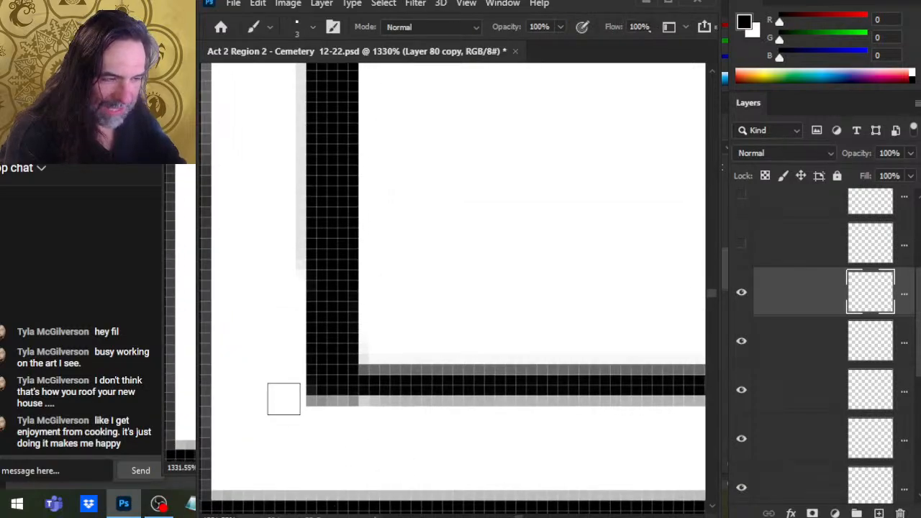
mouse_move(295, 403)
mouse_down()
mouse_move(382, 395)
mouse_move(396, 363)
mouse_move(396, 69)
mouse_up()
key(e)
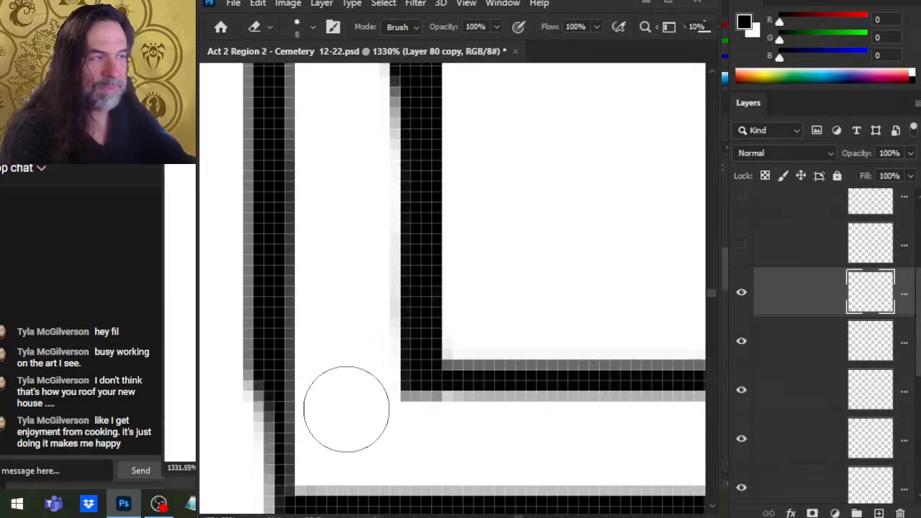
scroll(395, 72, up, 2)
scroll(346, 408, up, 5)
drag(395, 312, 396, 254)
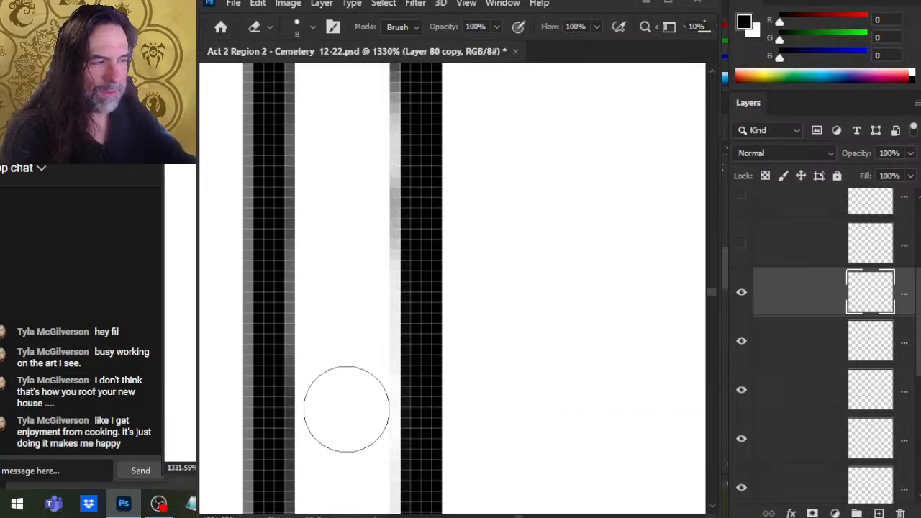
mouse_move(396, 325)
mouse_down()
mouse_move(396, 169)
mouse_move(346, 72)
mouse_up()
scroll(346, 409, up, 5)
drag(347, 284, 346, 72)
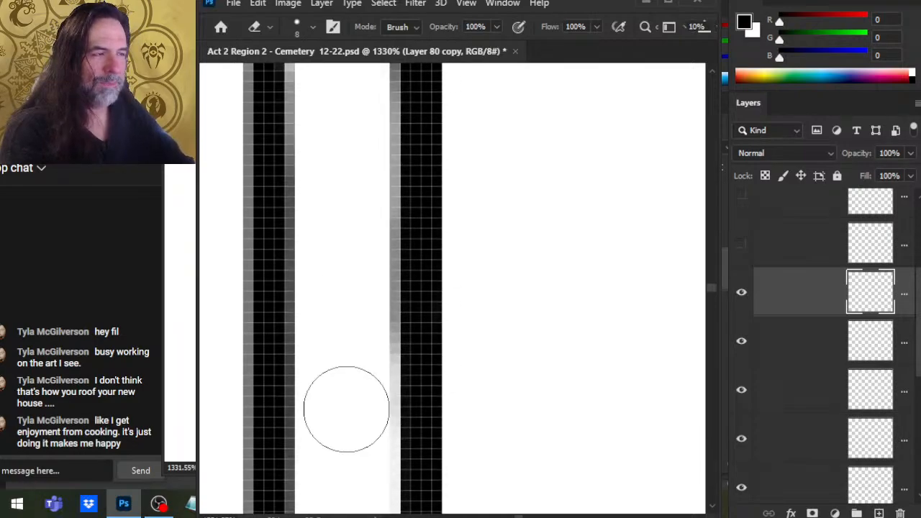
scroll(346, 408, up, 1)
mouse_move(396, 351)
mouse_down()
mouse_move(396, 265)
mouse_move(396, 370)
mouse_move(396, 65)
mouse_move(394, 308)
mouse_up()
scroll(346, 409, up, 5)
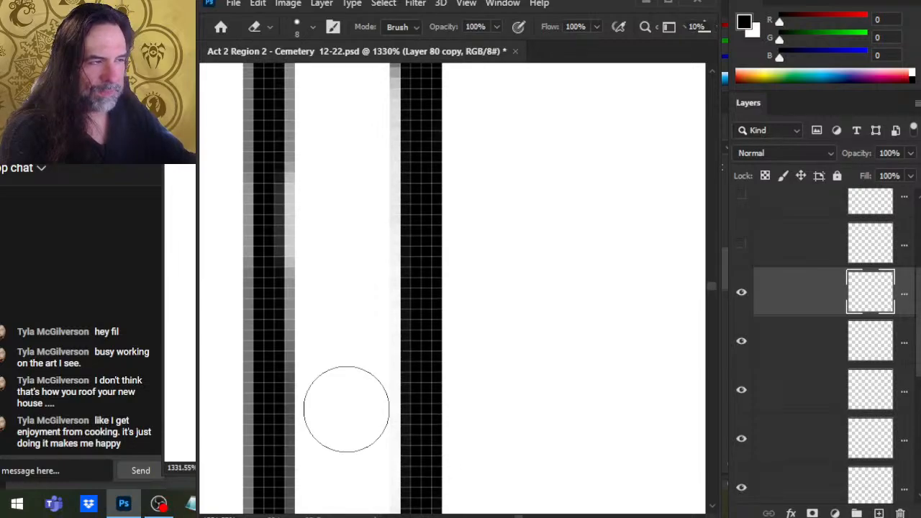
scroll(346, 409, up, 3)
scroll(346, 409, up, 1)
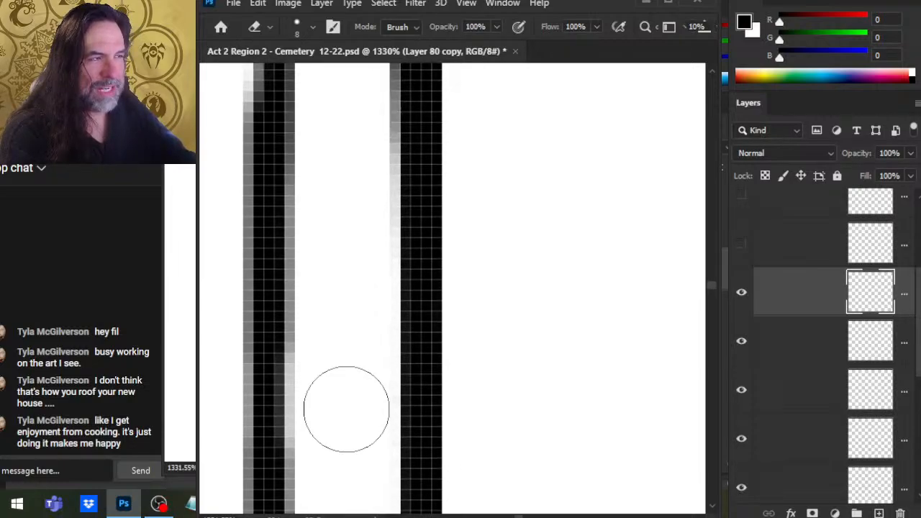
scroll(346, 409, up, 1)
scroll(346, 409, up, 3)
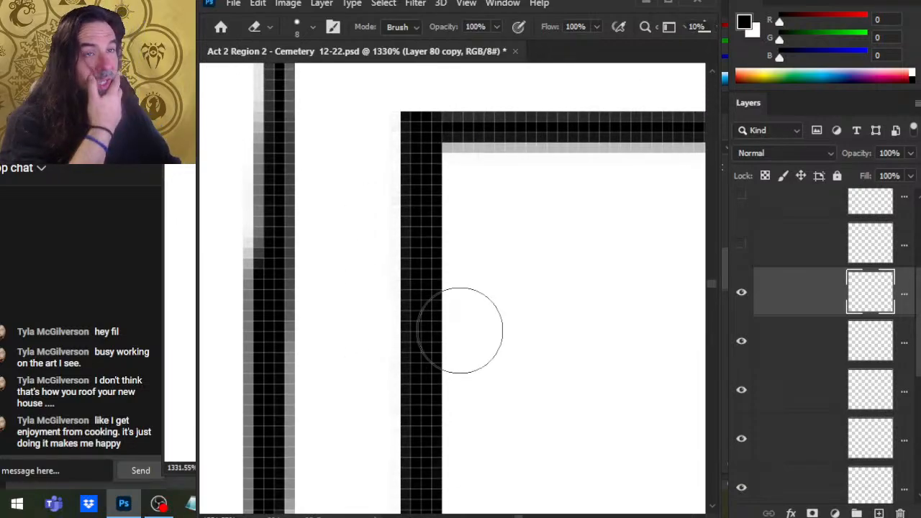
Step: Thicken the innermost square's lower edge in solid black with a 3 px brush from the lower-left corner to the right edge
drag(559, 242, 496, 379)
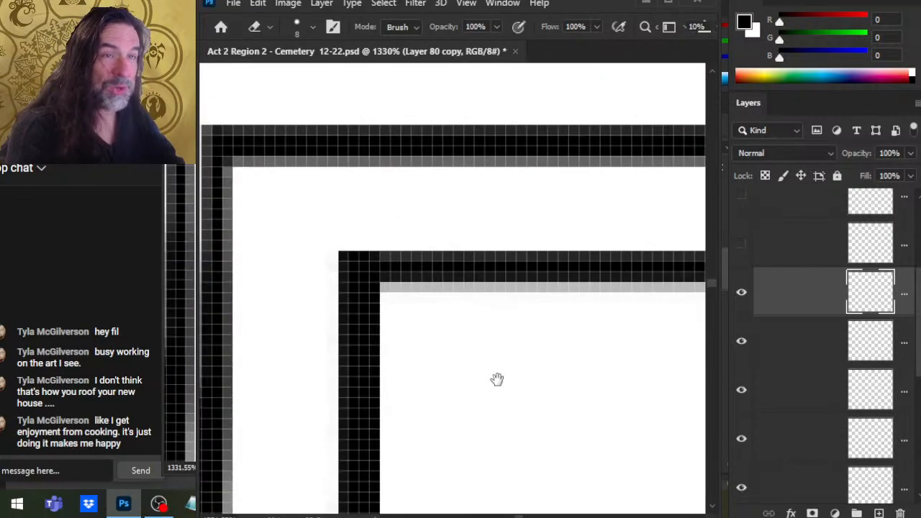
mouse_move(494, 422)
mouse_down()
mouse_move(510, 211)
mouse_move(508, 83)
mouse_up()
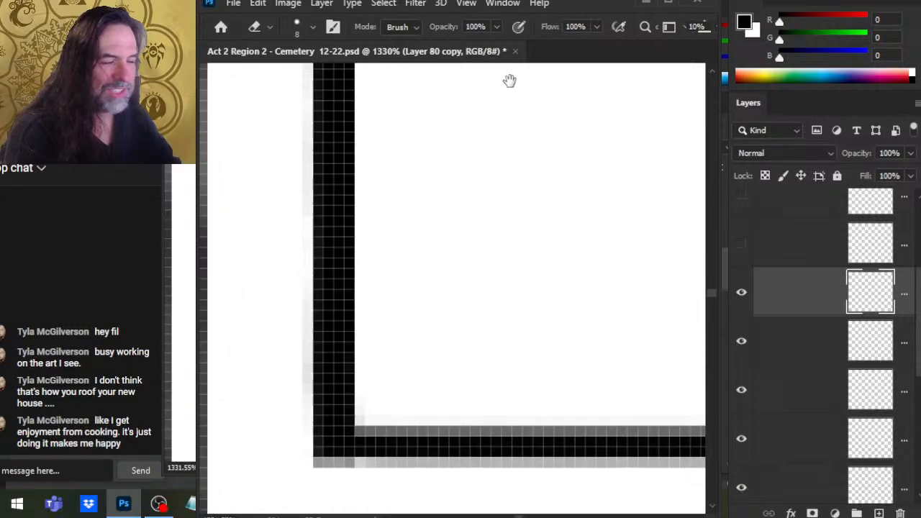
key(b)
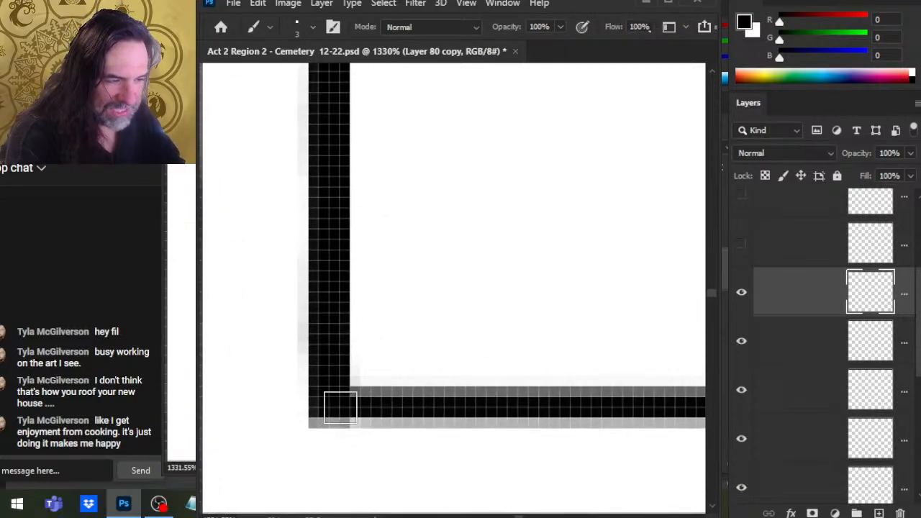
drag(339, 405, 341, 408)
scroll(341, 408, right, 8)
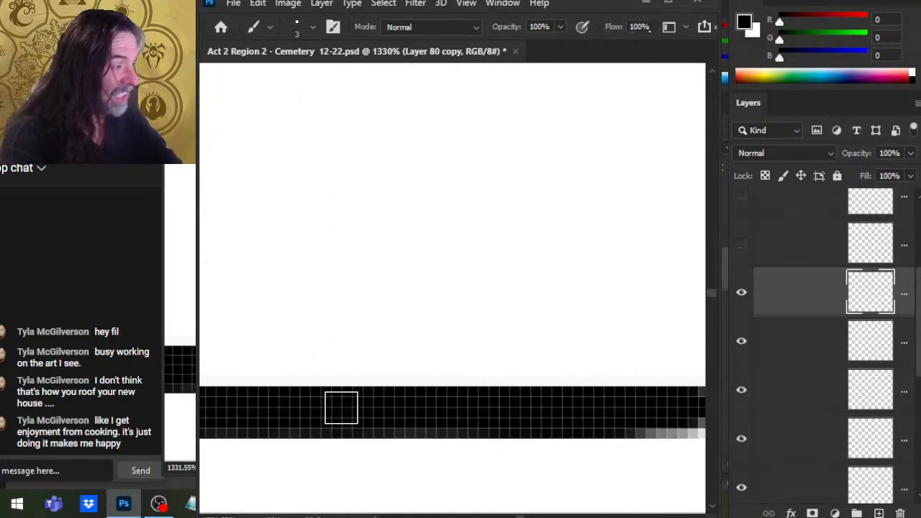
scroll(341, 408, right, 8)
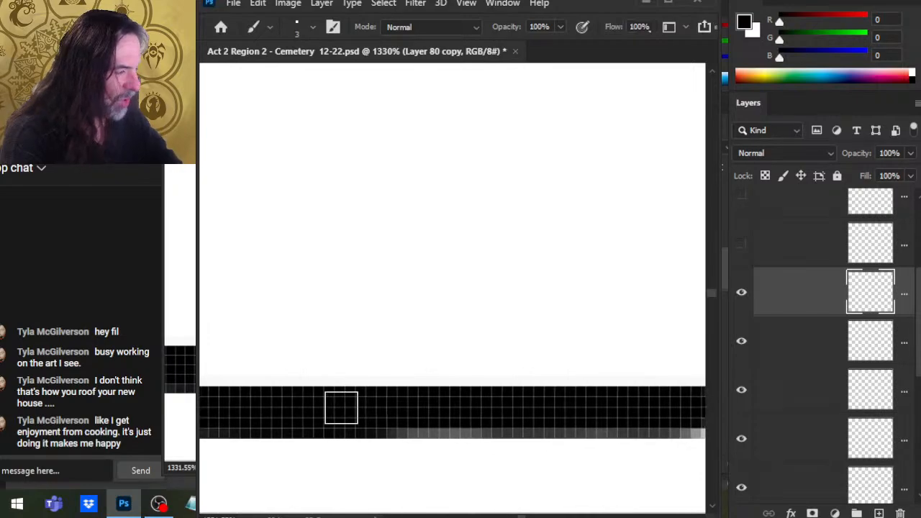
scroll(341, 408, right, 6)
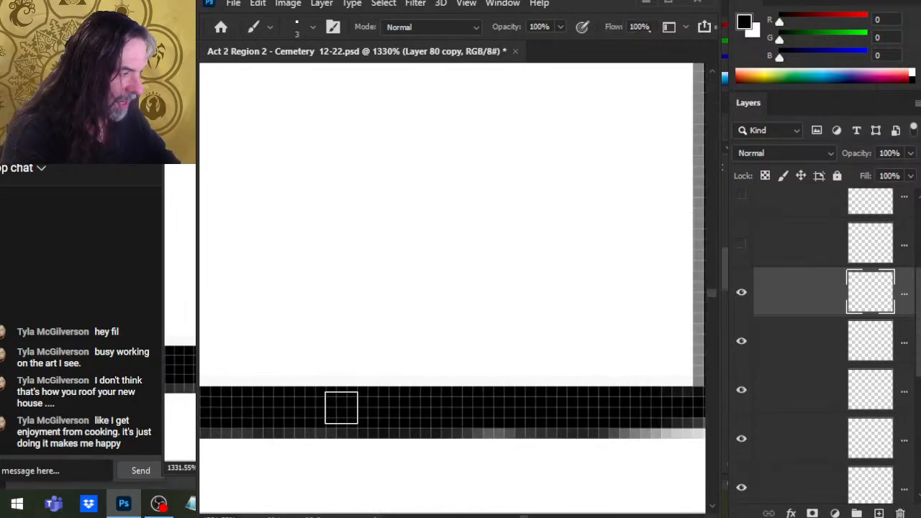
Step: Erase the end of the lower edge that sticks out past the innermost square's right edge with an 8 px eraser
drag(657, 473, 437, 454)
key(e)
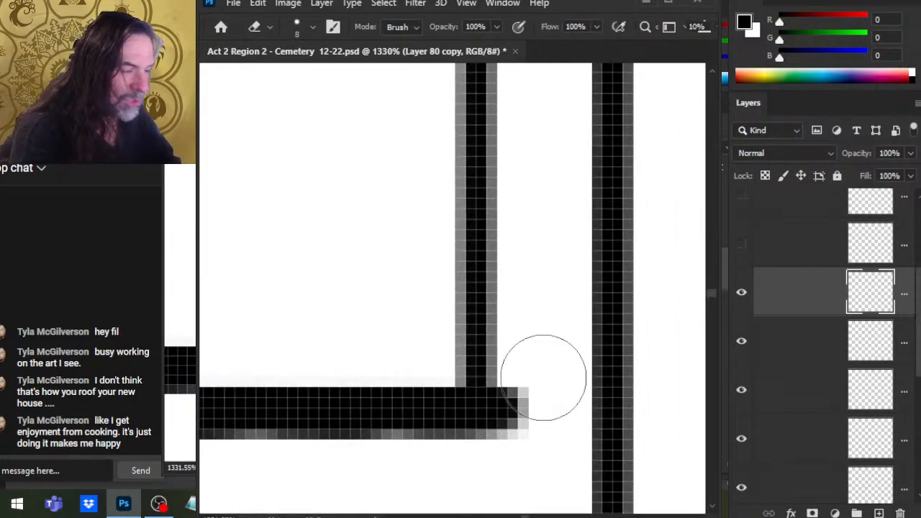
drag(551, 370, 561, 362)
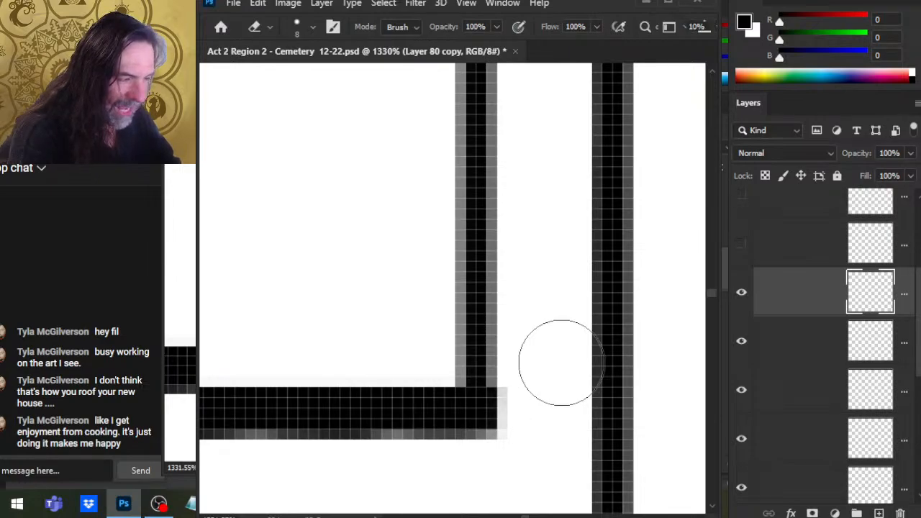
drag(554, 427, 608, 355)
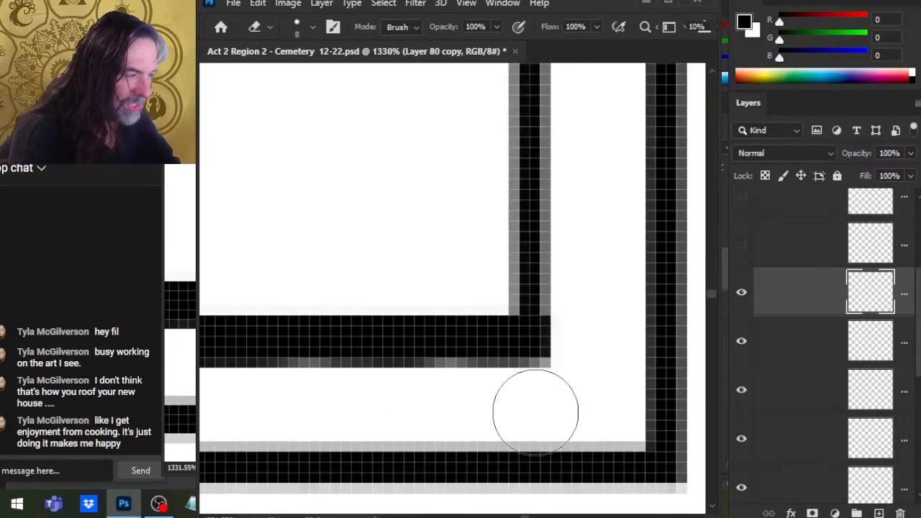
Step: Try to even out the underside of the innermost square's lower edge near the right corner with an 8 px eraser and a 3 px brush
drag(535, 403, 359, 396)
key(b)
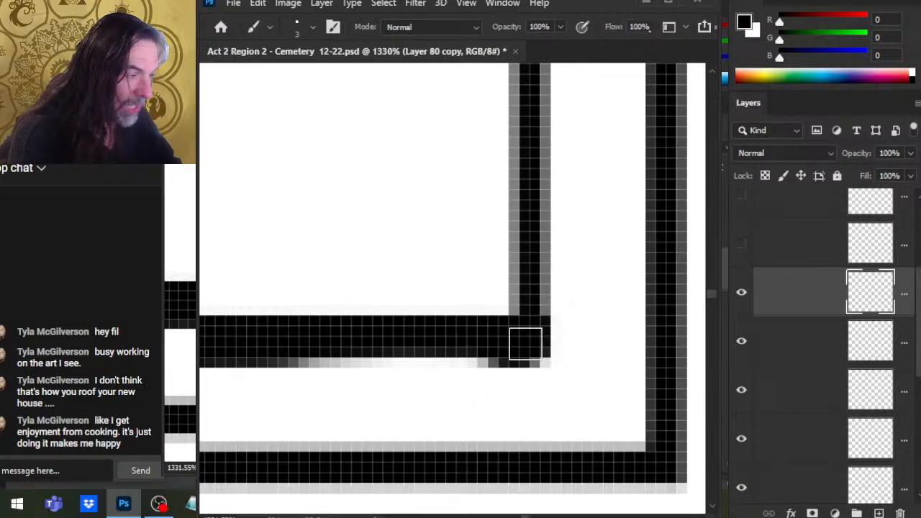
mouse_move(525, 344)
mouse_down()
mouse_move(431, 374)
mouse_move(251, 381)
mouse_up()
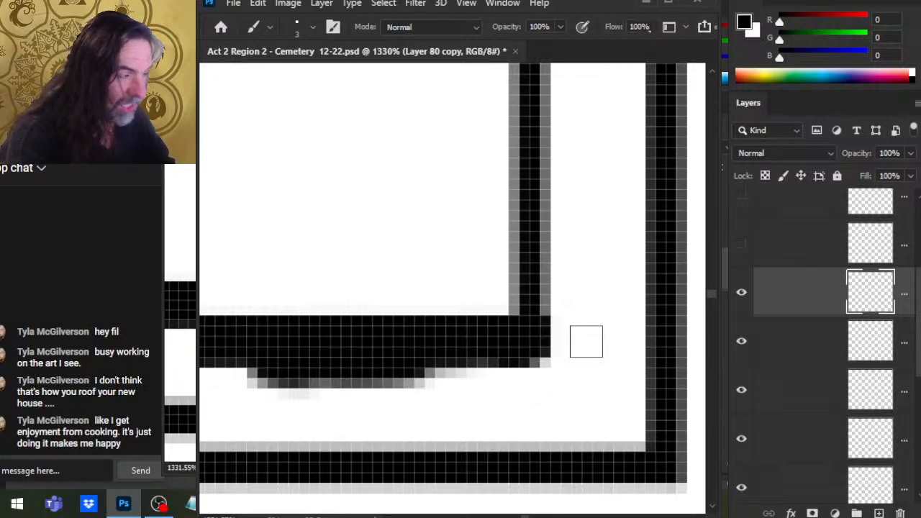
Step: Erase the excess black and grey pixels beneath the innermost square's lower edge near the lower-right corner with a 5 px eraser
key(e)
key(bracketleft)
key(bracketleft)
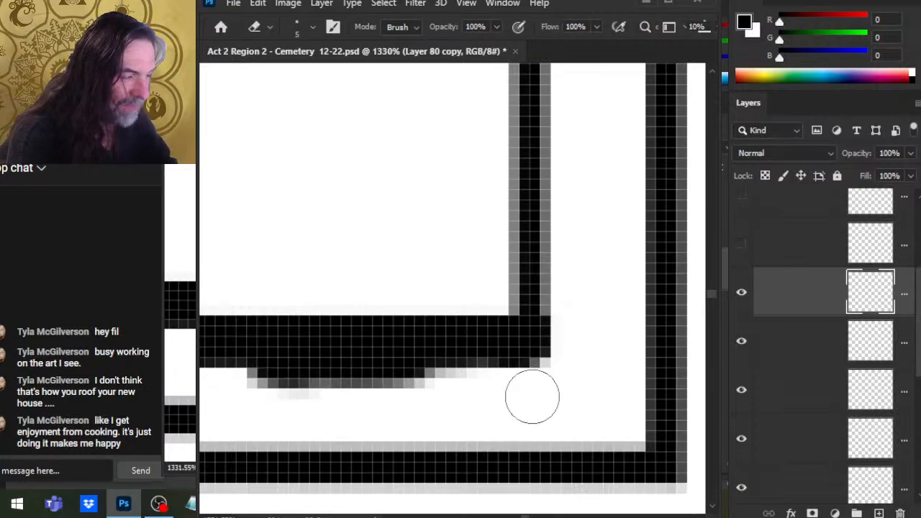
drag(530, 395, 537, 393)
key(b)
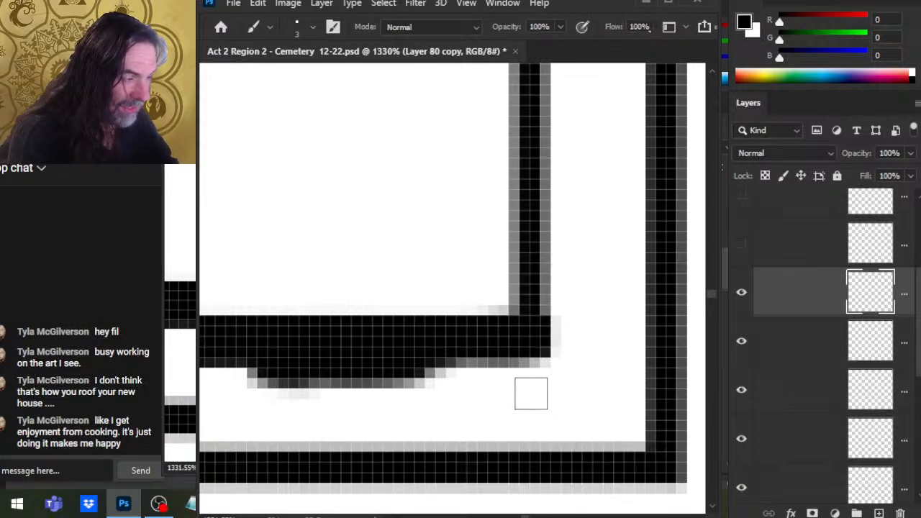
key(e)
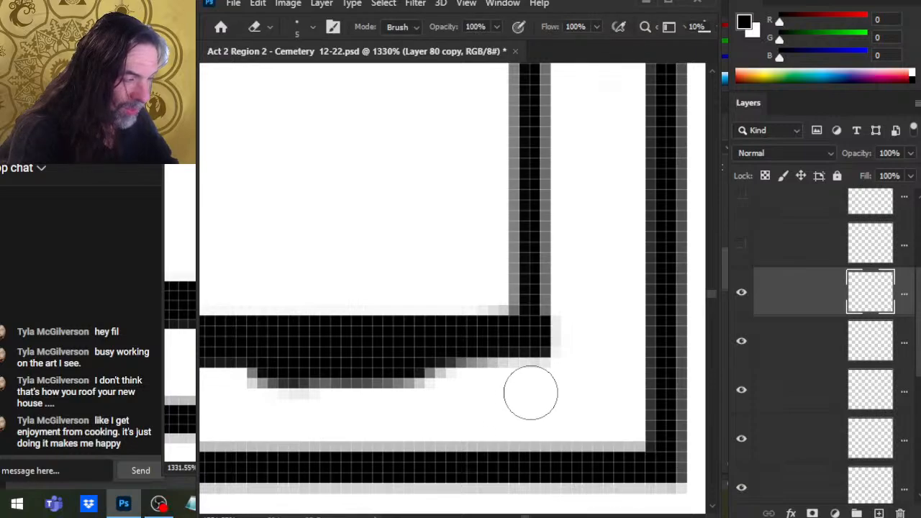
drag(531, 393, 216, 390)
Step: Trim the remaining stray pixels along the underside of the lower edge as far as the lower-left corner with the 5 px eraser
scroll(531, 392, left, 5)
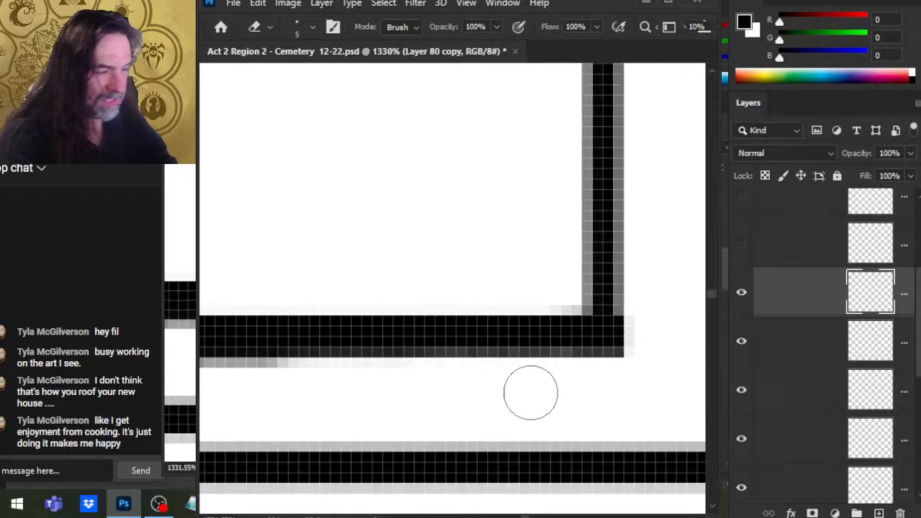
scroll(531, 393, left, 3)
mouse_move(531, 393)
mouse_down()
mouse_move(245, 389)
mouse_move(576, 389)
mouse_move(216, 389)
mouse_up()
scroll(530, 392, left, 3)
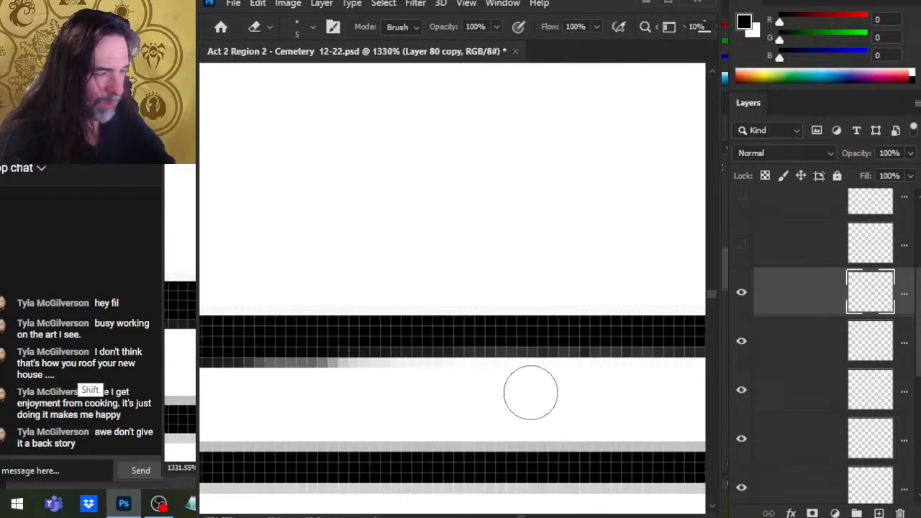
mouse_move(525, 389)
mouse_down()
mouse_move(302, 389)
mouse_move(446, 389)
mouse_up()
drag(375, 389, 216, 389)
scroll(530, 392, left, 3)
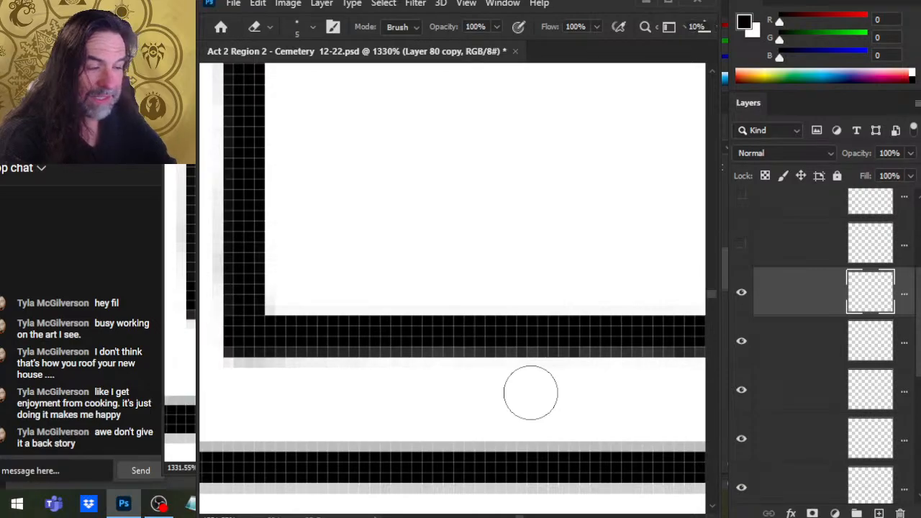
scroll(531, 392, left, 3)
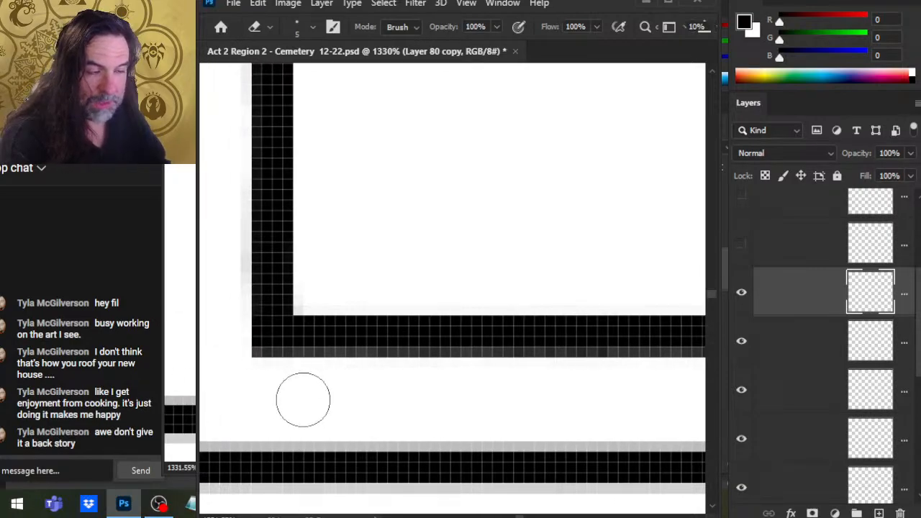
Step: Paint the faded bottom pixel row of the innermost square's lower edge solid black with a 2 px brush, from left corner to right corner
key(z)
click(277, 346)
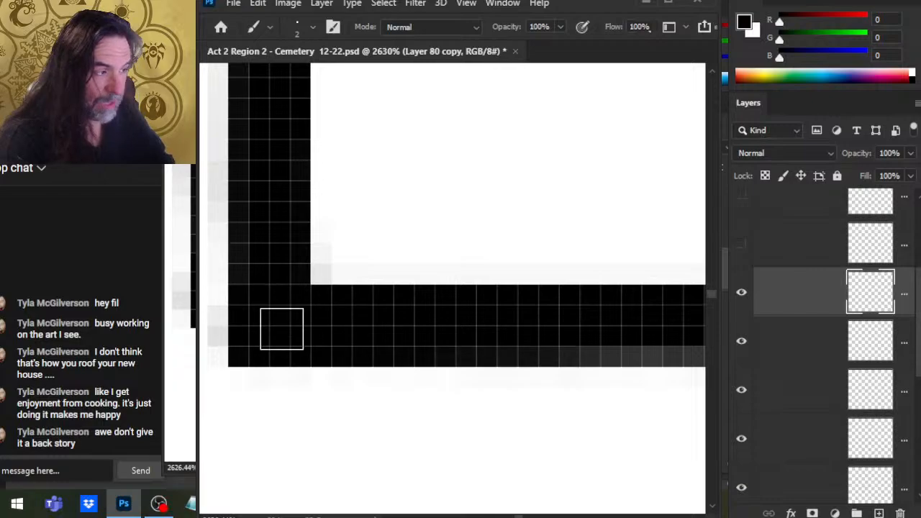
scroll(281, 329, right, 5)
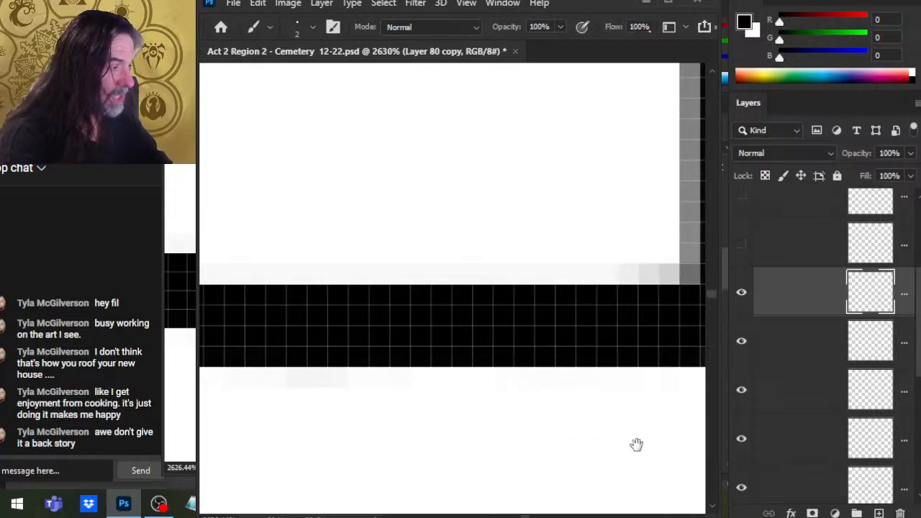
drag(637, 444, 352, 409)
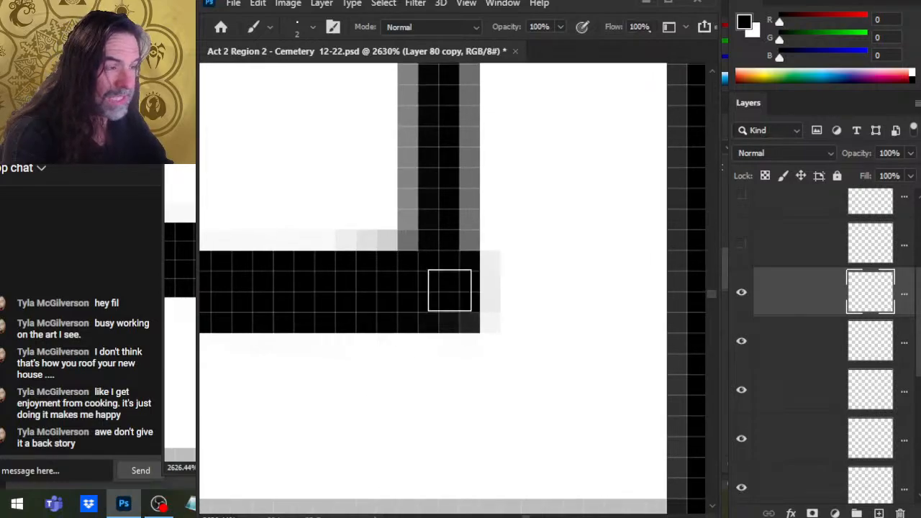
Step: Erase the faint stray pixels around the innermost square's lower-right corner, reducing the eraser from 3 px to 1 px
key(e)
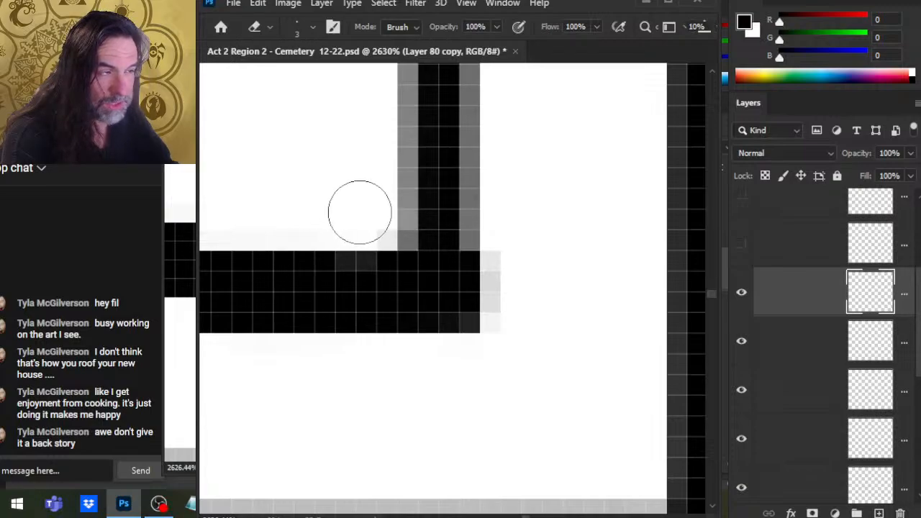
key(bracketleft)
key(bracketleft)
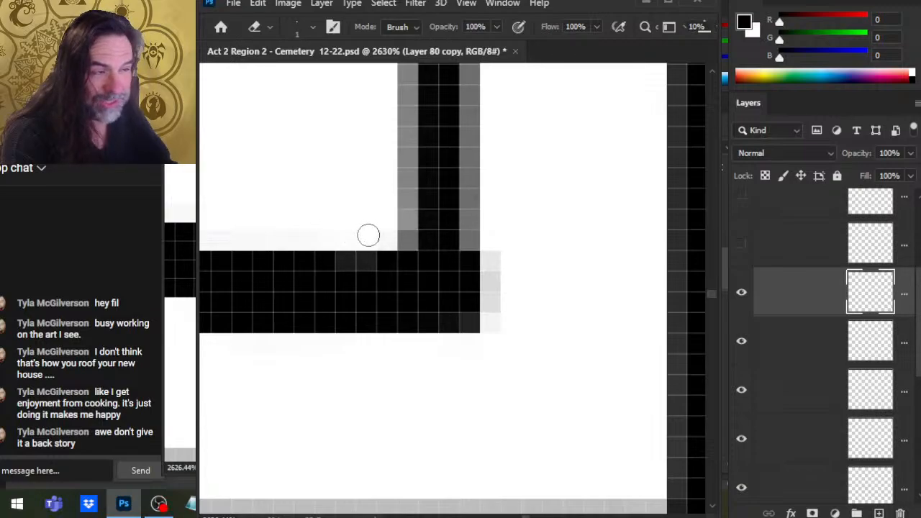
key(ctrl+space)
mouse_move(451, 312)
mouse_down()
mouse_move(377, 308)
mouse_move(526, 318)
mouse_up()
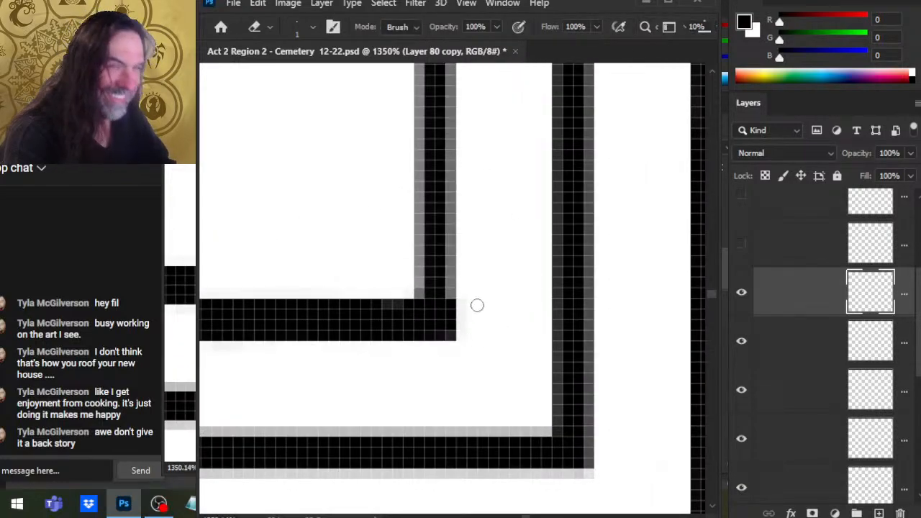
Step: Erase the faint stray pixels inside the lower-left corner and along the outer side of the innermost square's left edge with a 1 px eraser
key(ctrl+space)
drag(487, 402, 401, 364)
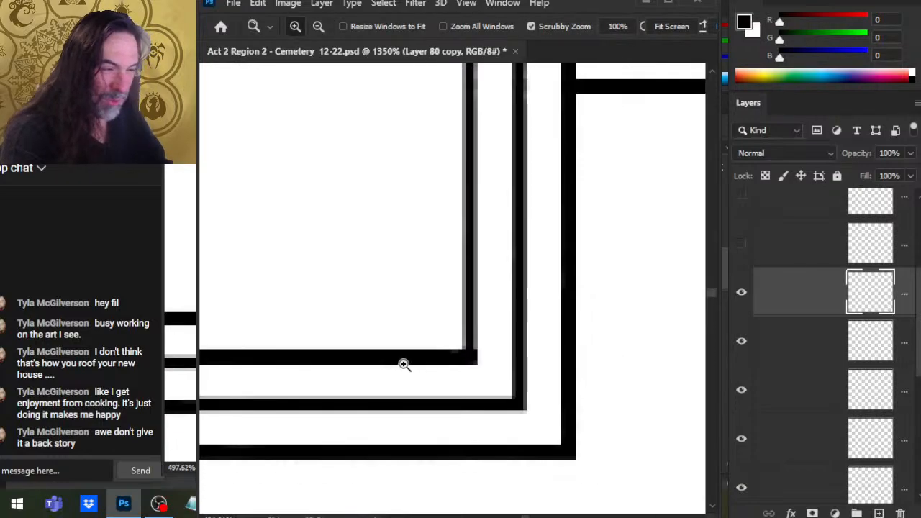
drag(325, 382, 660, 415)
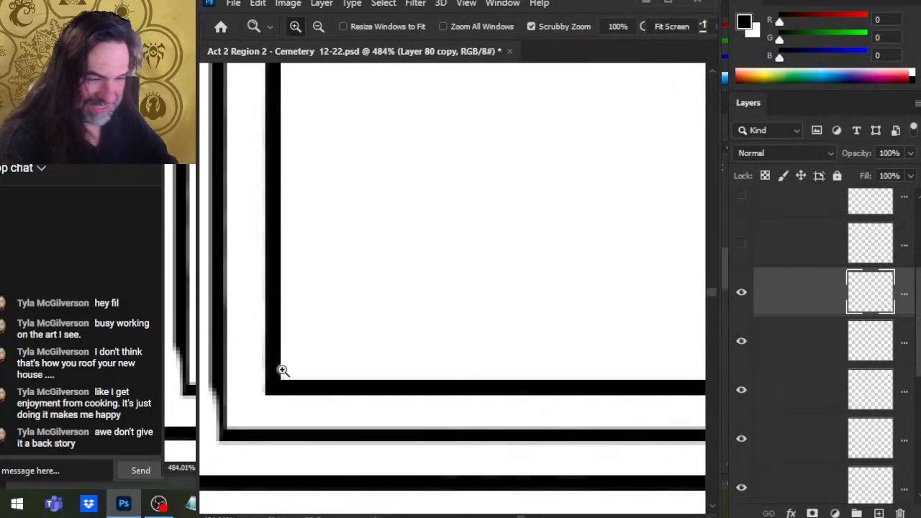
drag(282, 370, 320, 408)
mouse_move(237, 399)
mouse_down()
mouse_move(343, 446)
mouse_move(401, 431)
mouse_up()
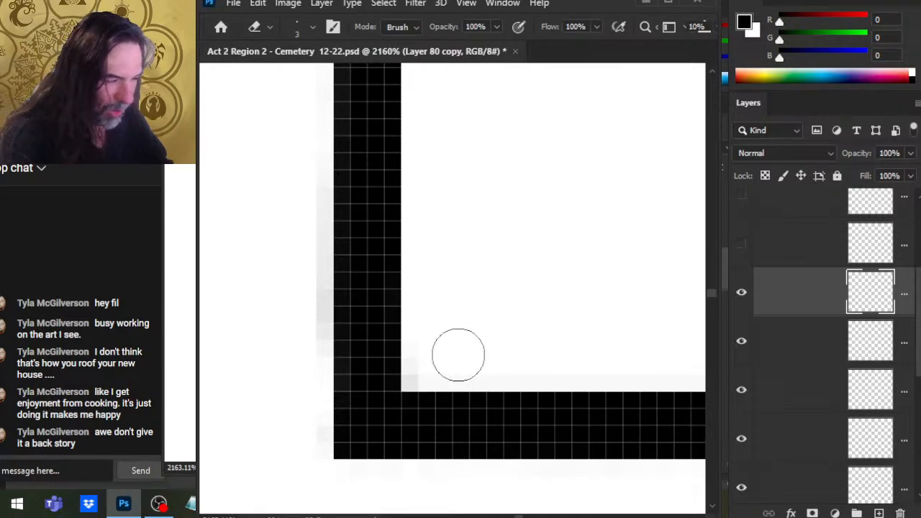
key(bracketleft)
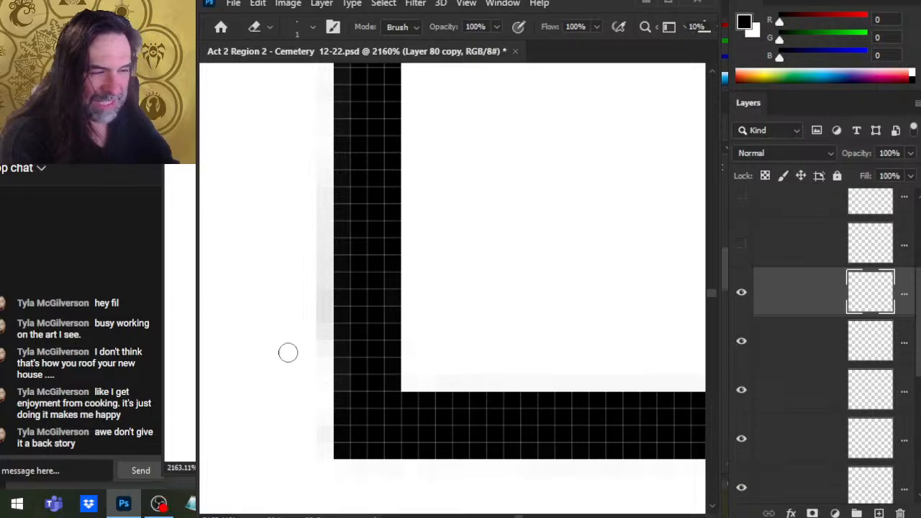
drag(309, 356, 401, 235)
key(ctrl+z)
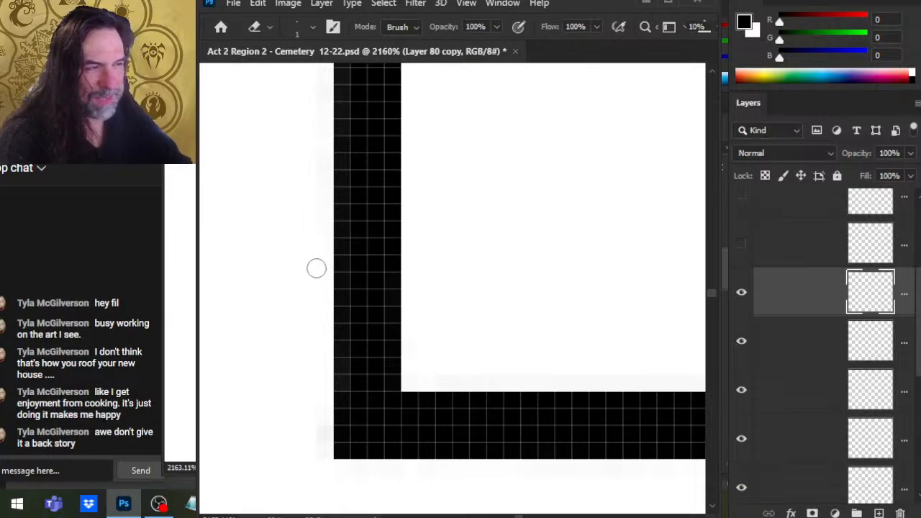
Step: Paint the innermost square's upper edge solid black with a 2 px brush, starting from the upper-left corner and covering its grey underside
scroll(316, 269, up, 8)
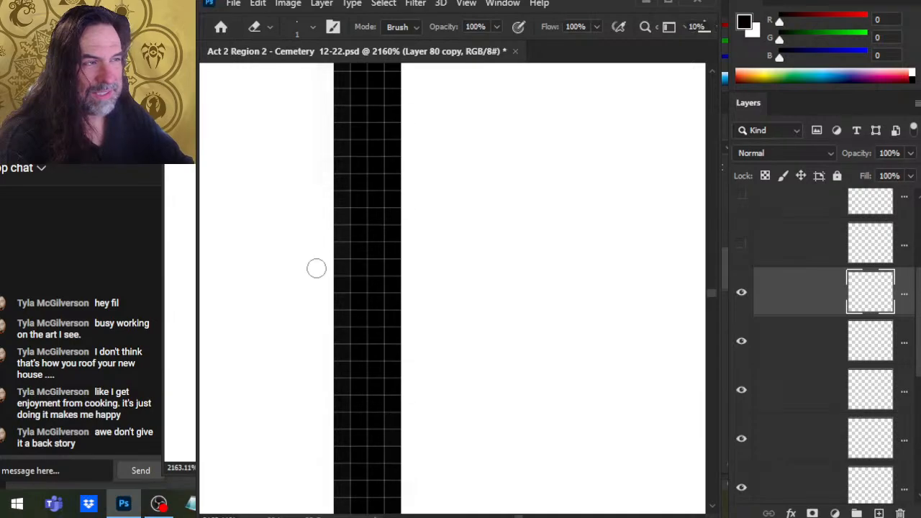
scroll(317, 268, up, 10)
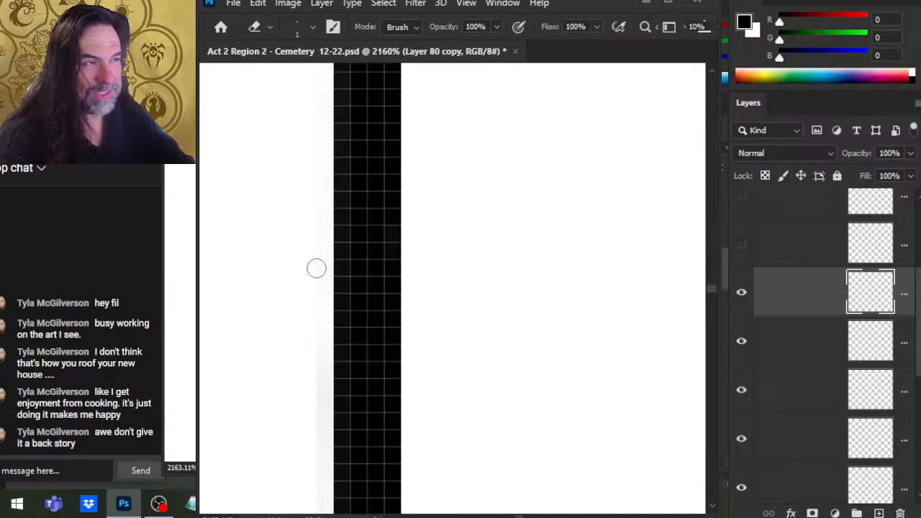
scroll(317, 269, up, 10)
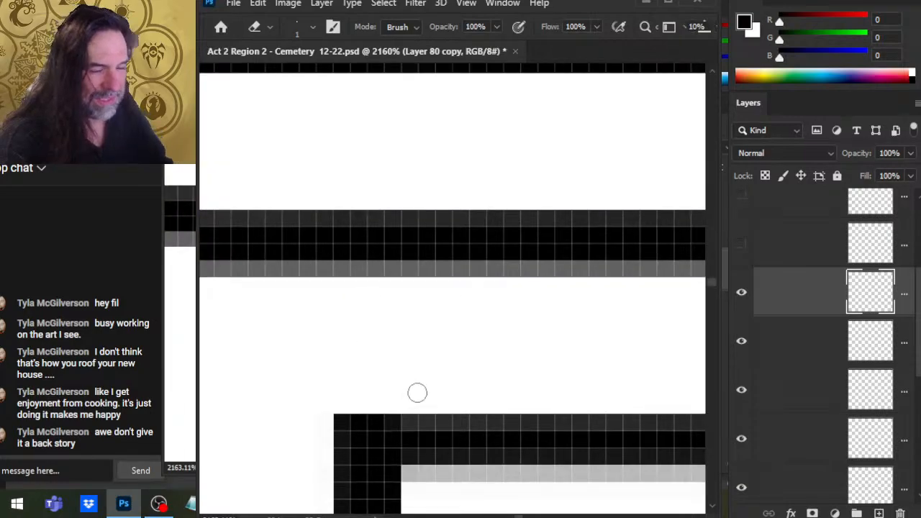
scroll(418, 392, down, 3)
scroll(391, 324, right, 3)
key(b)
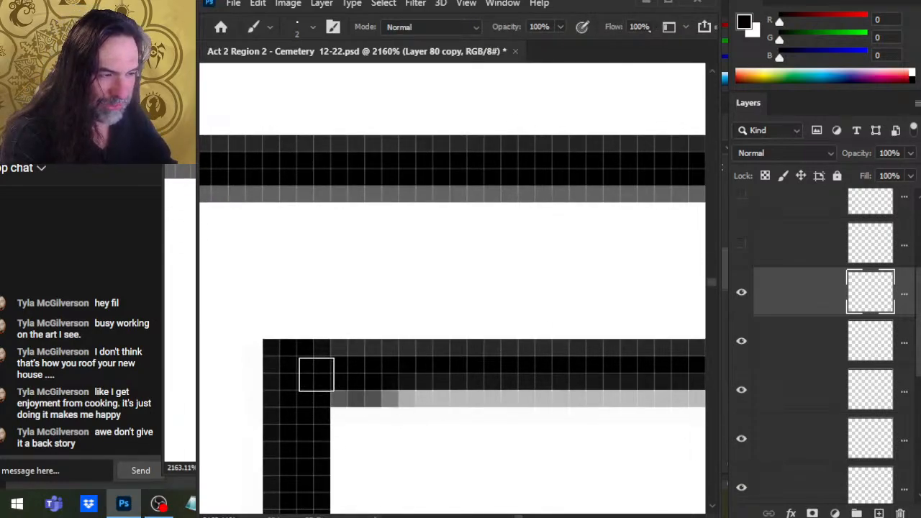
mouse_move(317, 375)
mouse_down()
mouse_move(400, 358)
mouse_move(502, 356)
mouse_up()
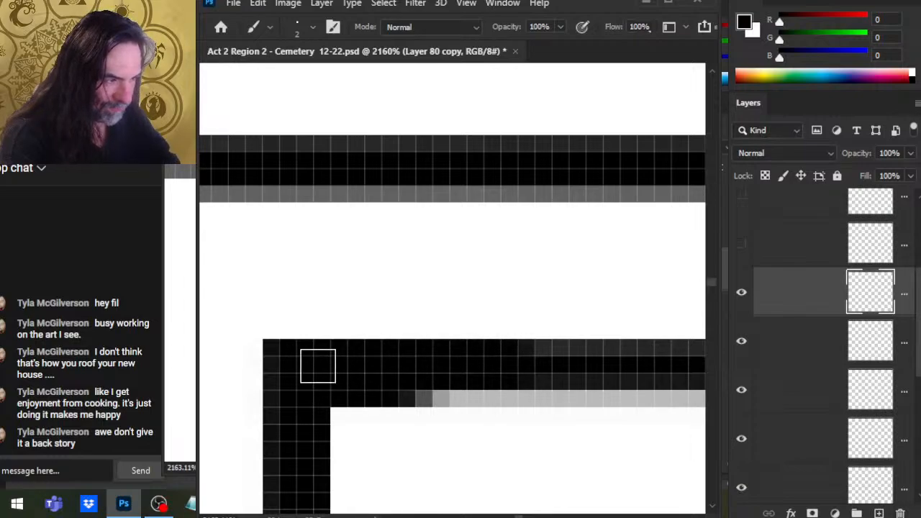
drag(318, 365, 700, 374)
Step: Continue blackening the upper edge toward the right with a 3 px brush
key(bracketright)
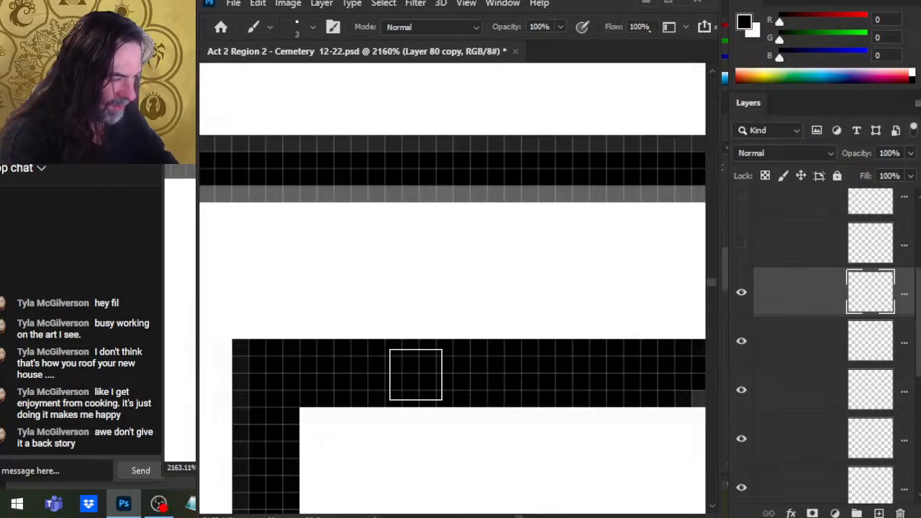
scroll(415, 374, right, 5)
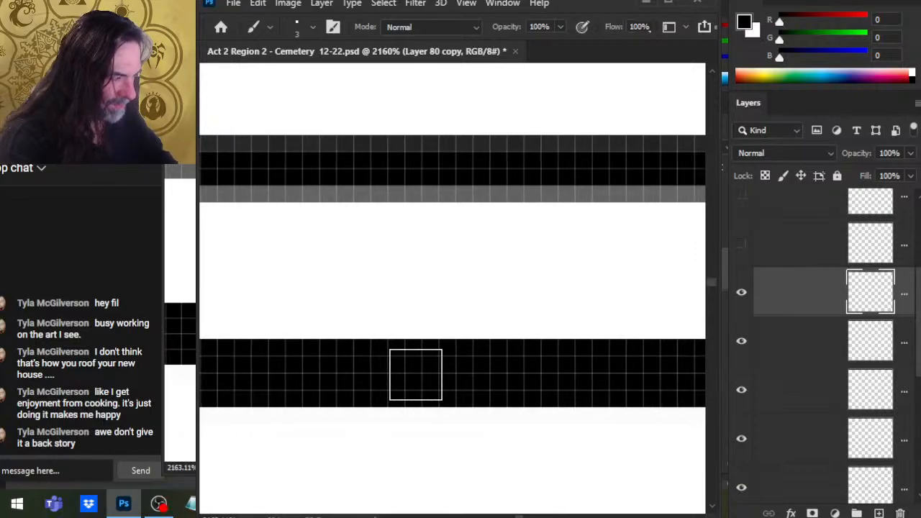
scroll(415, 375, right, 3)
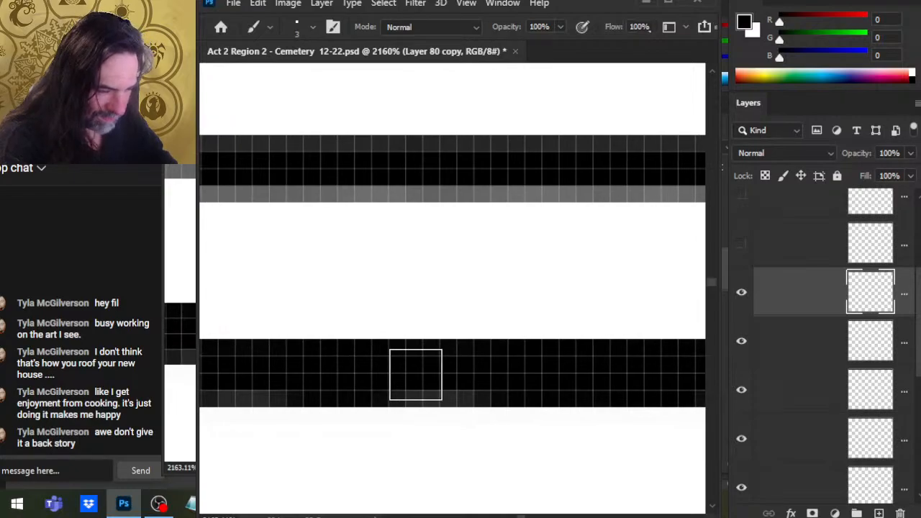
scroll(416, 374, right, 5)
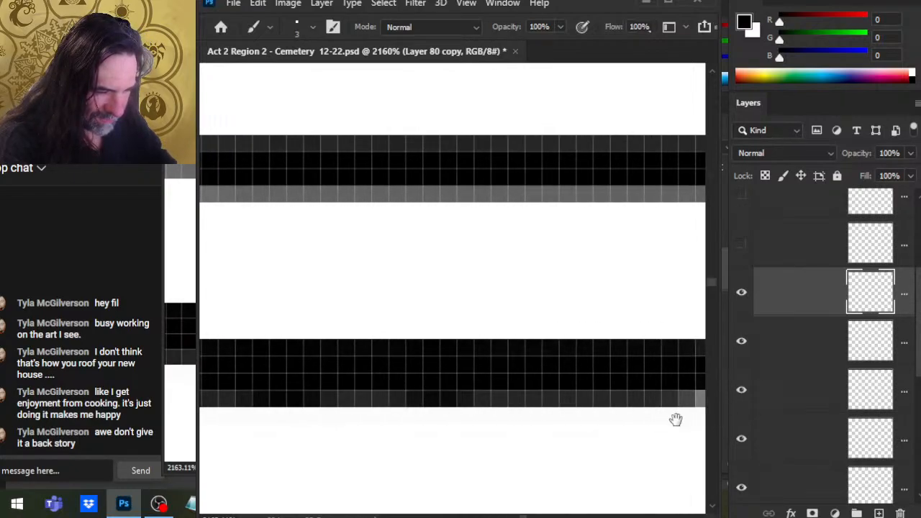
scroll(468, 376, down, 3)
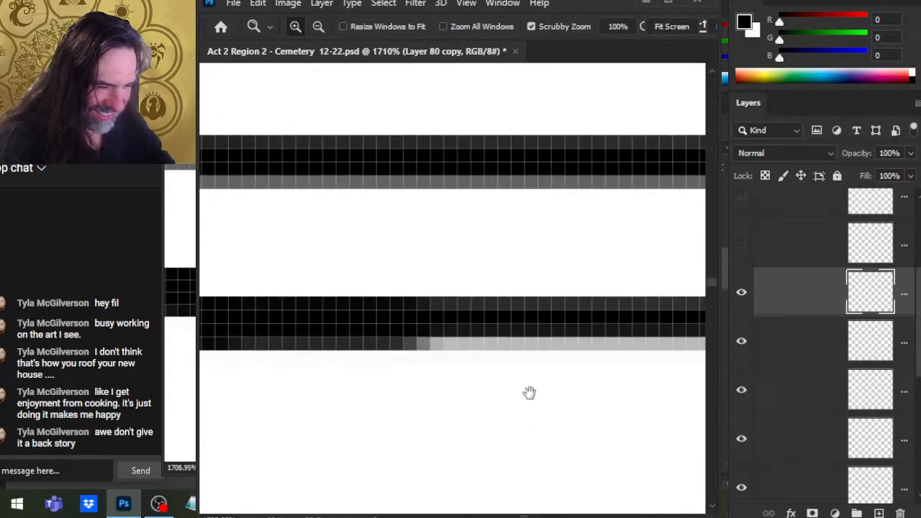
Step: Fill the innermost square's upper-right corner in black with the 3 px brush and erase the overshoot above it with a 1 px eraser
drag(529, 392, 415, 382)
drag(606, 395, 508, 388)
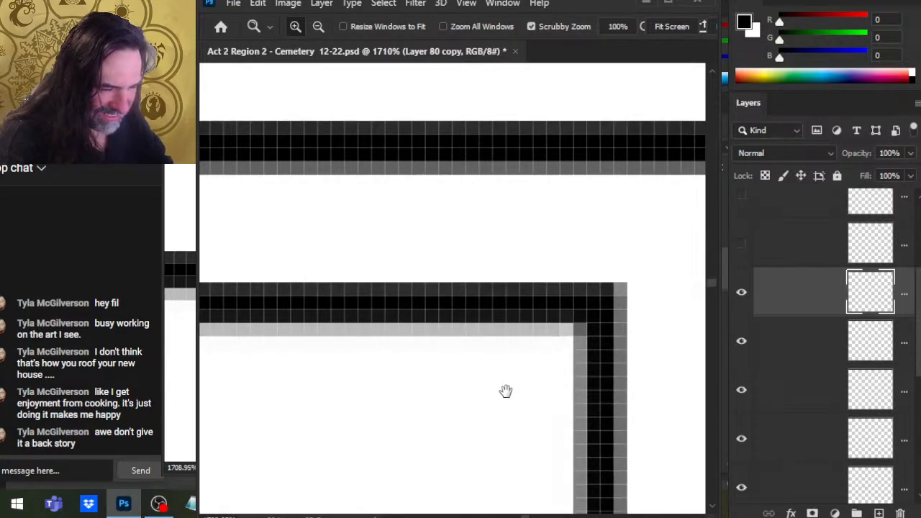
key(b)
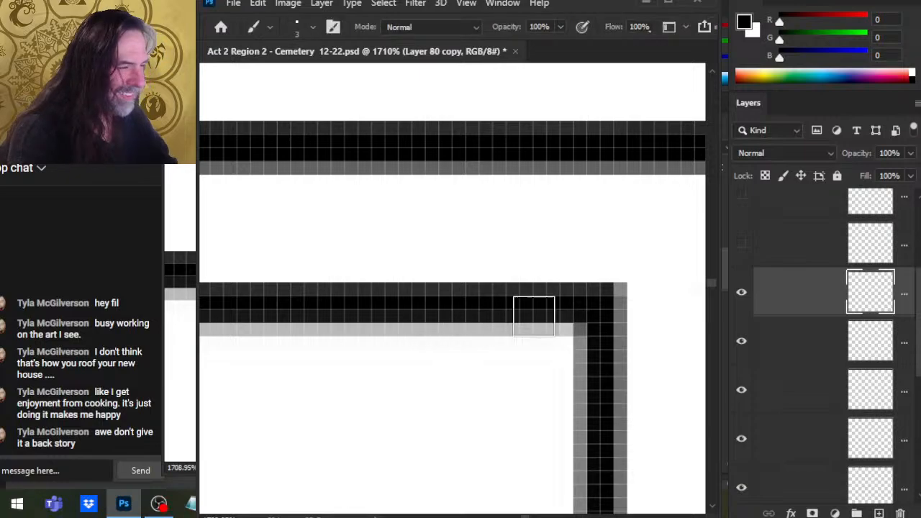
drag(602, 305, 603, 309)
key(e)
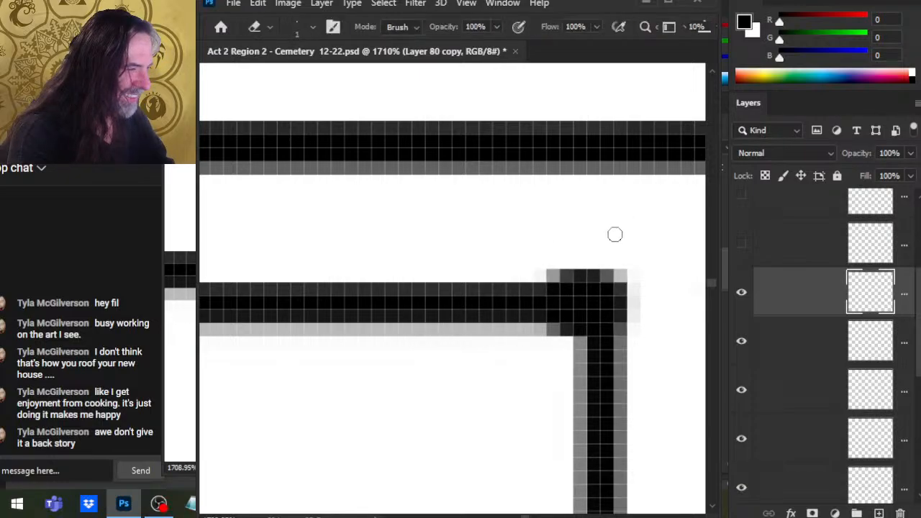
mouse_move(620, 257)
mouse_down()
mouse_move(619, 267)
mouse_move(637, 267)
mouse_up()
click(567, 257)
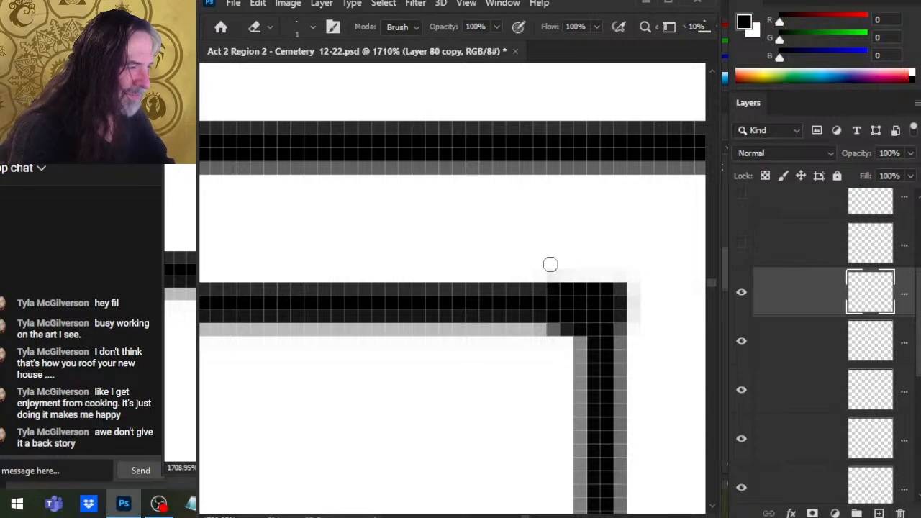
Step: Paint the innermost square's upper edge solid black with a 3 px brush from the upper-right corner toward the left
key(b)
mouse_move(593, 309)
mouse_down()
mouse_move(600, 312)
mouse_move(202, 315)
mouse_up()
key(ctrl+z)
key(ctrl+z)
key(ctrl+z)
key(ctrl+z)
key(ctrl+z)
key(ctrl+z)
key(ctrl+z)
key(ctrl+z)
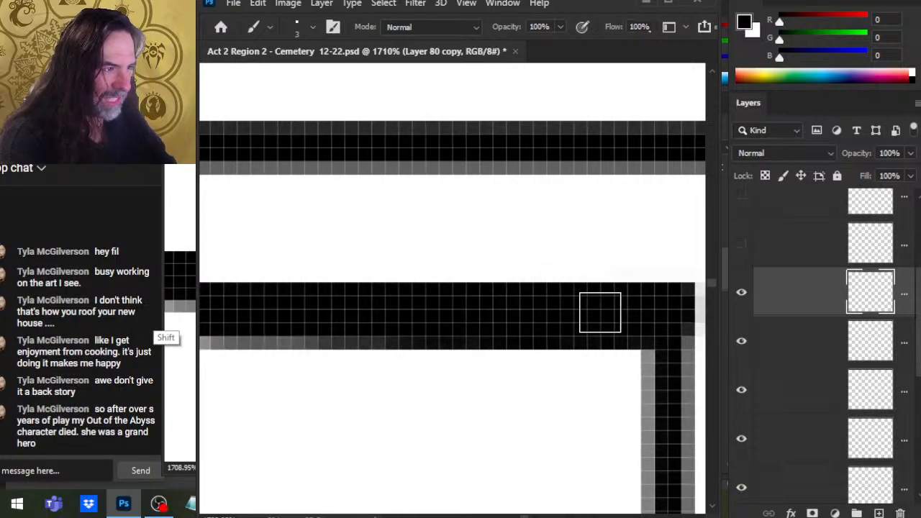
Step: Continue blackening the grey underside of the innermost square's upper edge toward the left with the 3 px brush
key(ctrl+z)
key(ctrl+z)
key(ctrl+z)
key(ctrl+z)
key(ctrl+z)
key(ctrl+z)
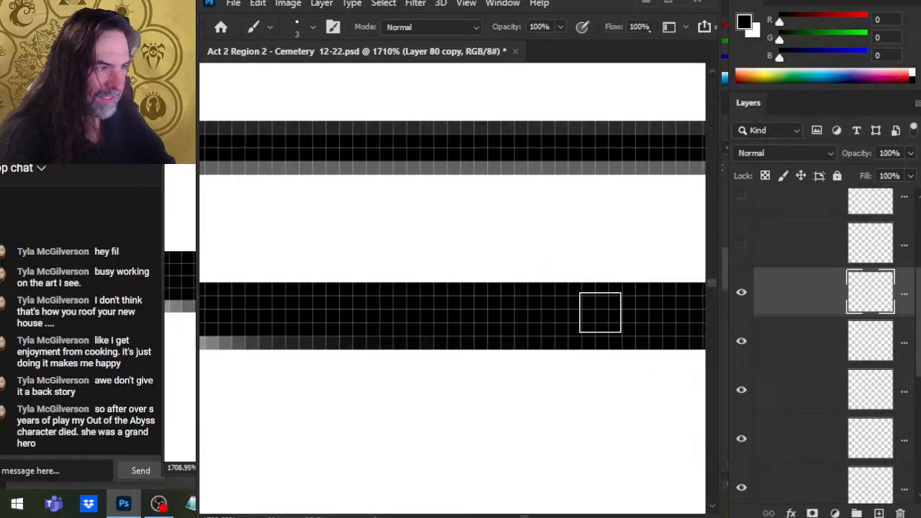
key(ctrl+z)
key(ctrl+z)
key(ctrl+z)
key(ctrl+z)
key(ctrl+z)
key(ctrl+z)
key(ctrl+z)
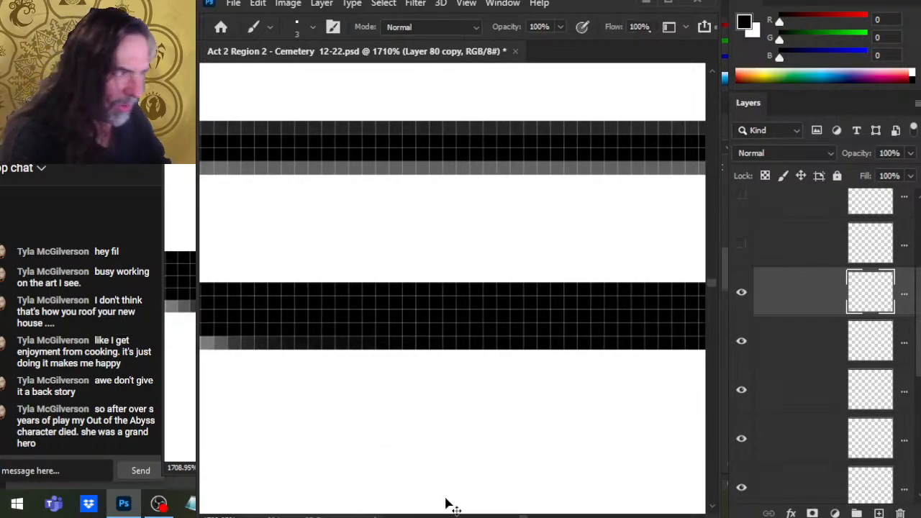
key(ctrl+z)
Step: Cover the remaining dark grey patches along the upper edge's underside in solid black up to the upper-left corner
drag(389, 449, 715, 440)
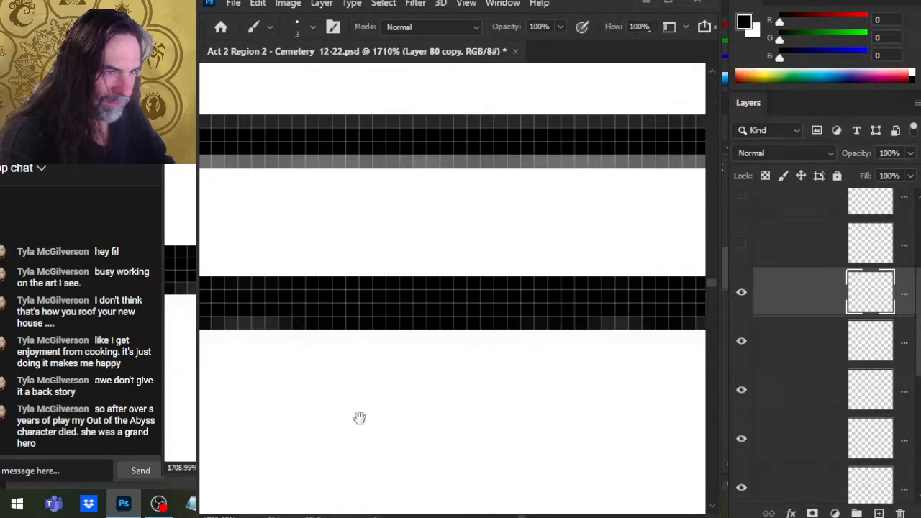
drag(359, 419, 522, 451)
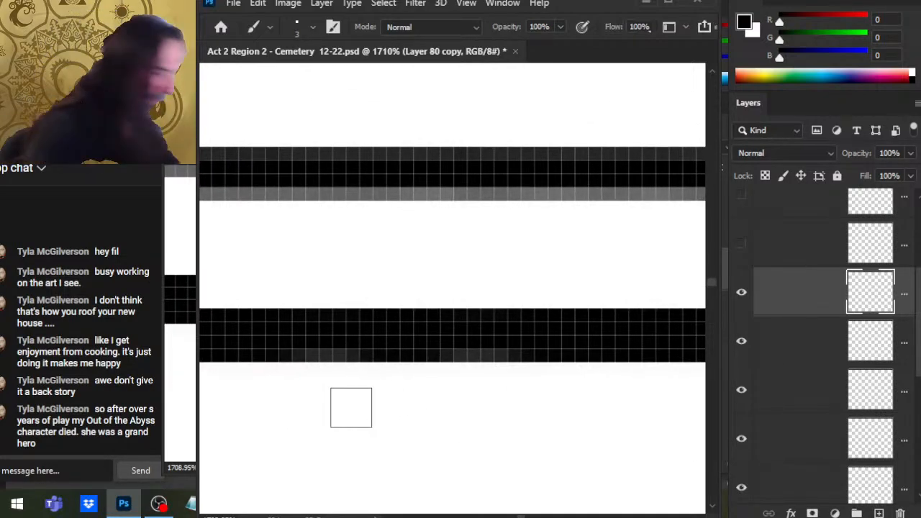
mouse_move(514, 333)
mouse_down()
mouse_move(471, 324)
mouse_move(408, 341)
mouse_move(398, 324)
mouse_move(411, 331)
mouse_move(248, 335)
mouse_up()
drag(294, 355, 606, 359)
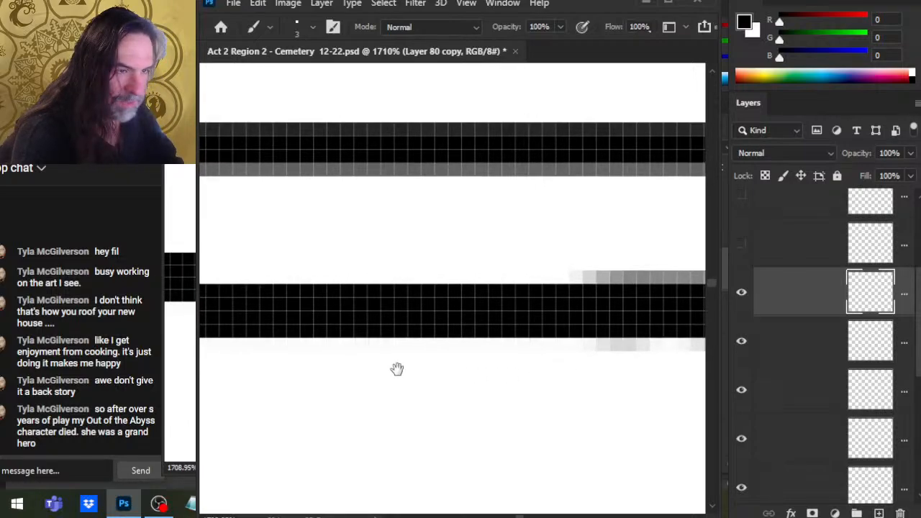
drag(397, 370, 551, 365)
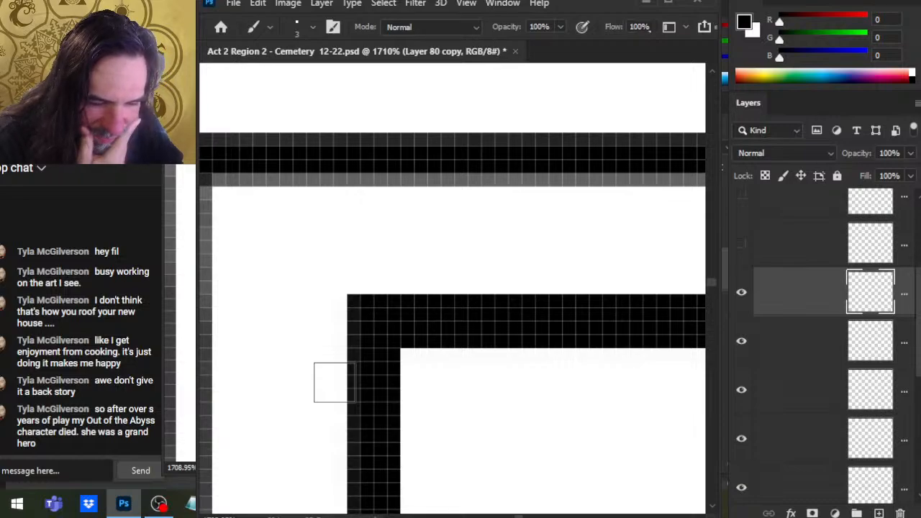
Step: Erase the grey outer pixel column of the innermost square's left edge with a 2 px eraser, from the upper-left corner downward
key(e)
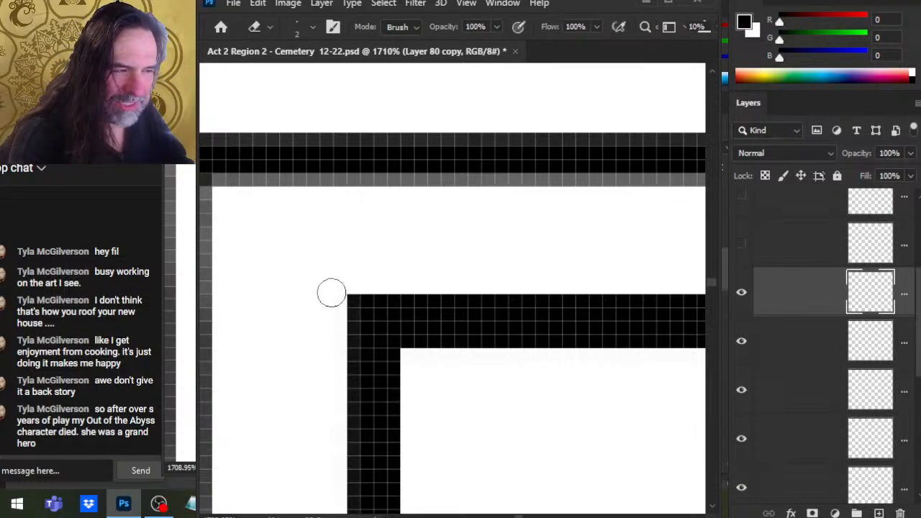
mouse_move(330, 288)
mouse_down()
mouse_move(334, 300)
mouse_move(337, 285)
mouse_up()
scroll(337, 285, down, 3)
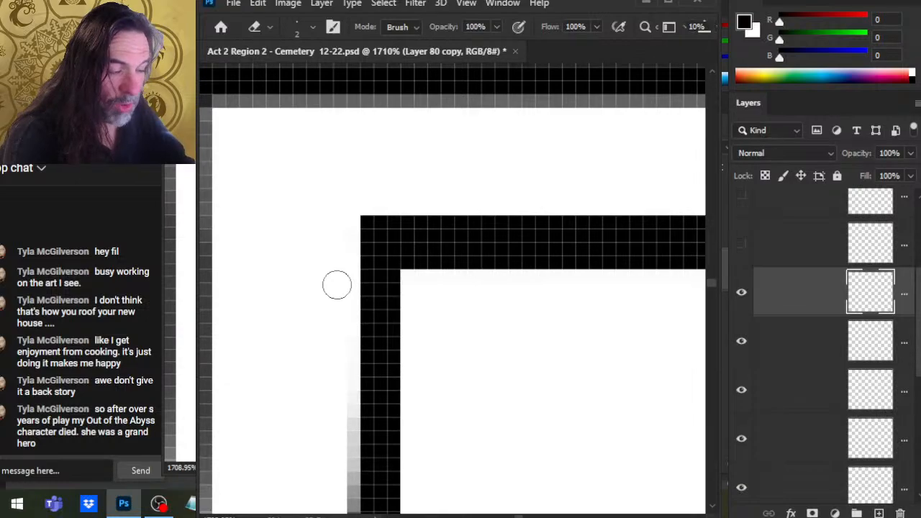
scroll(336, 285, down, 1)
scroll(337, 285, down, 1)
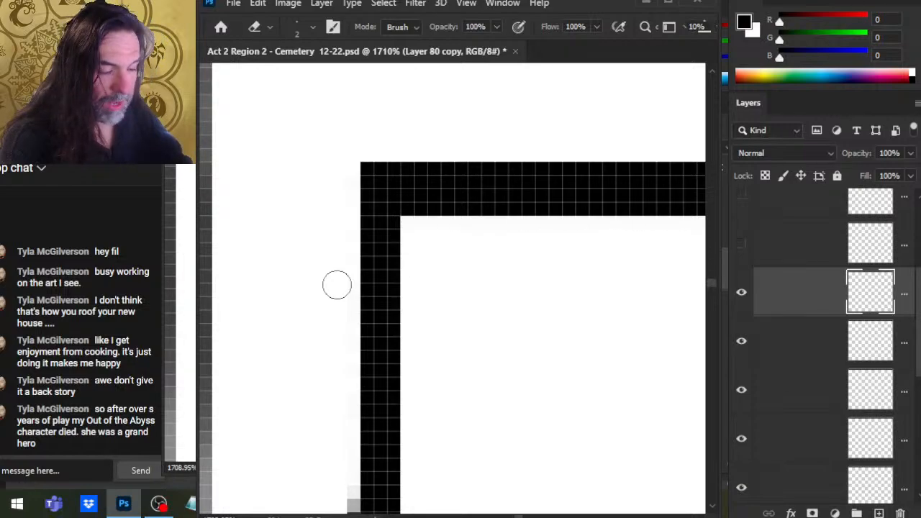
scroll(336, 285, down, 6)
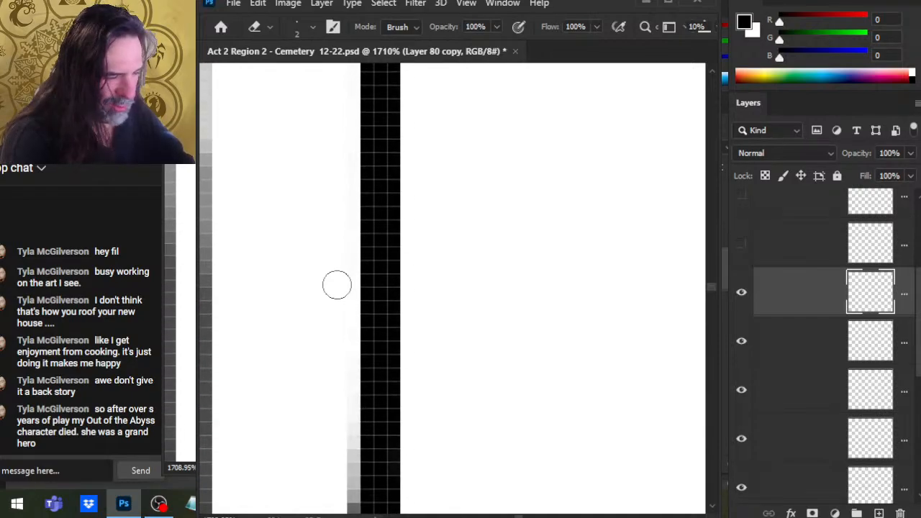
scroll(337, 285, down, 1)
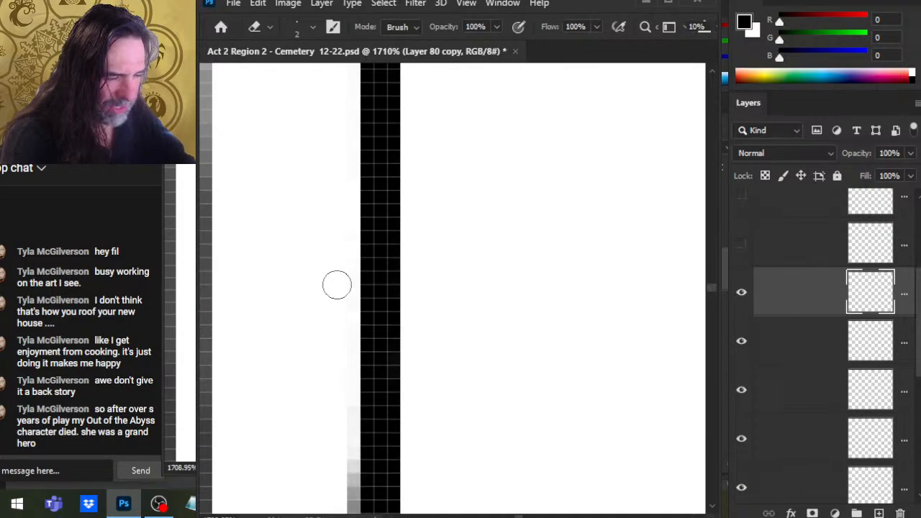
scroll(337, 285, down, 2)
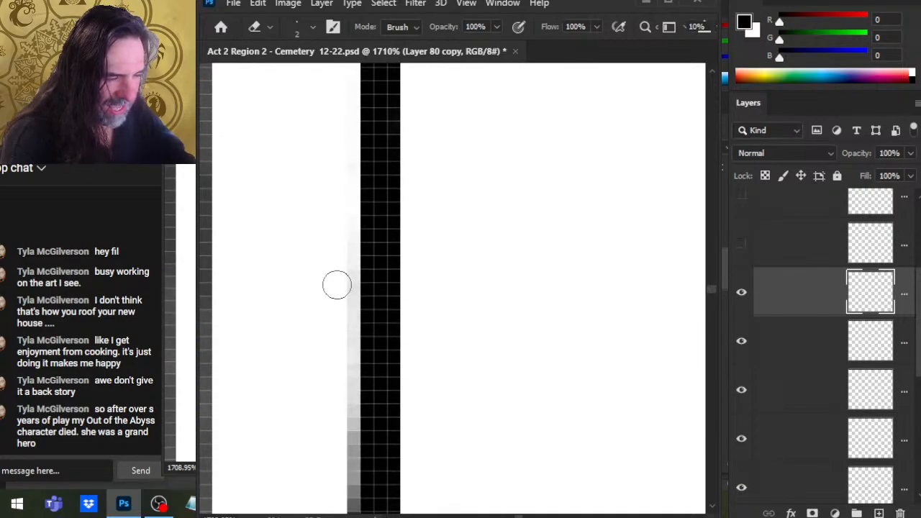
scroll(336, 285, up, 3)
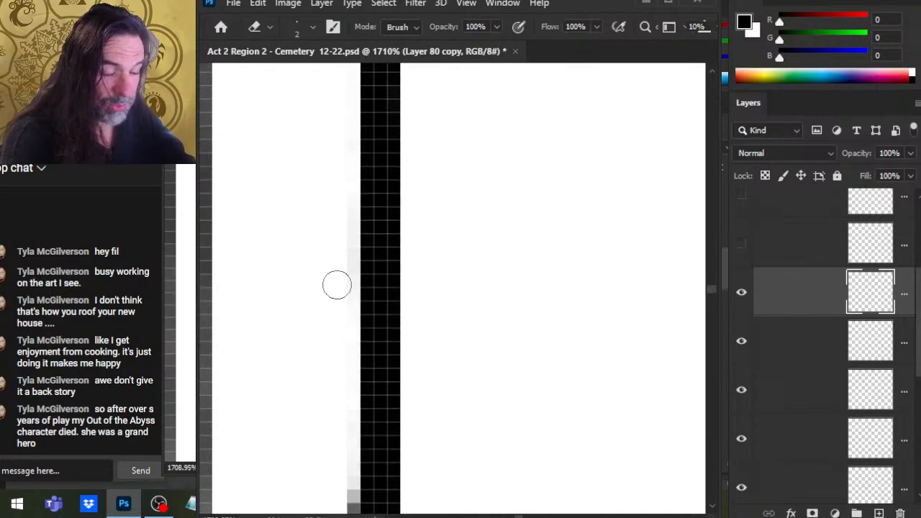
scroll(337, 285, up, 1)
scroll(336, 285, down, 2)
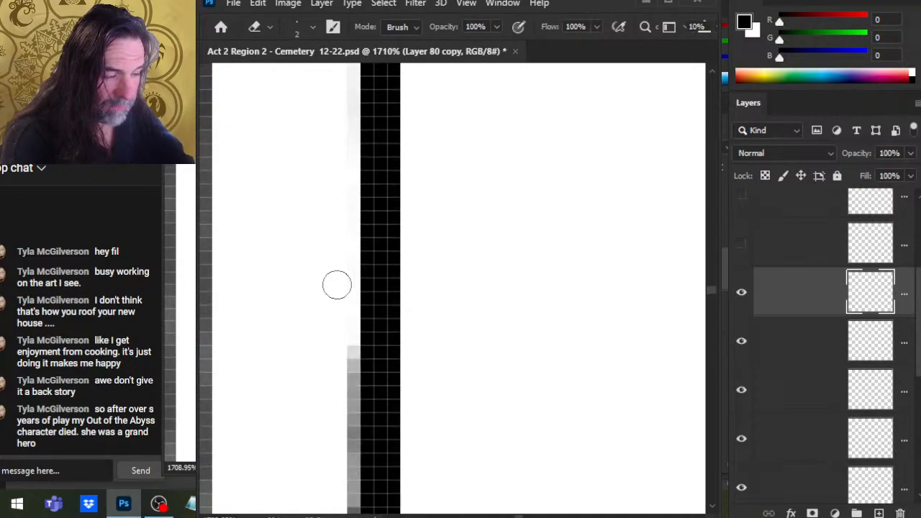
scroll(337, 285, down, 1)
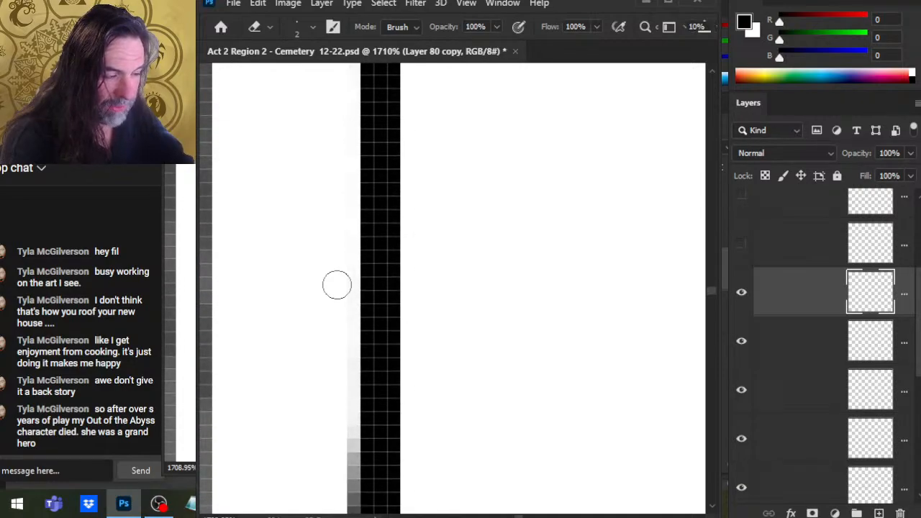
scroll(336, 285, down, 2)
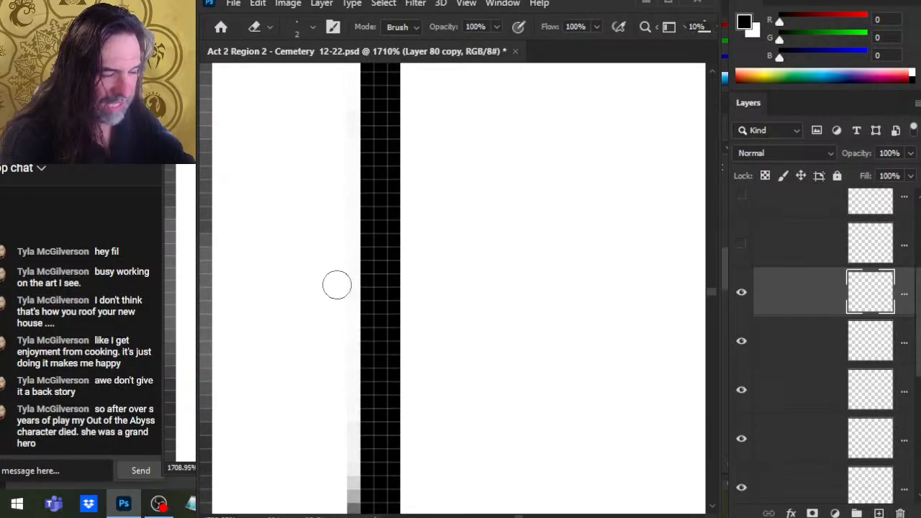
scroll(337, 285, down, 3)
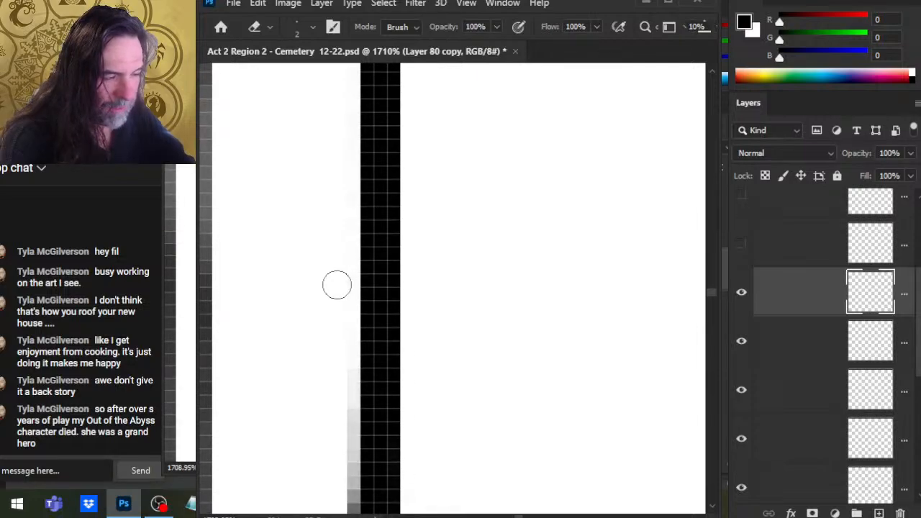
scroll(337, 285, down, 5)
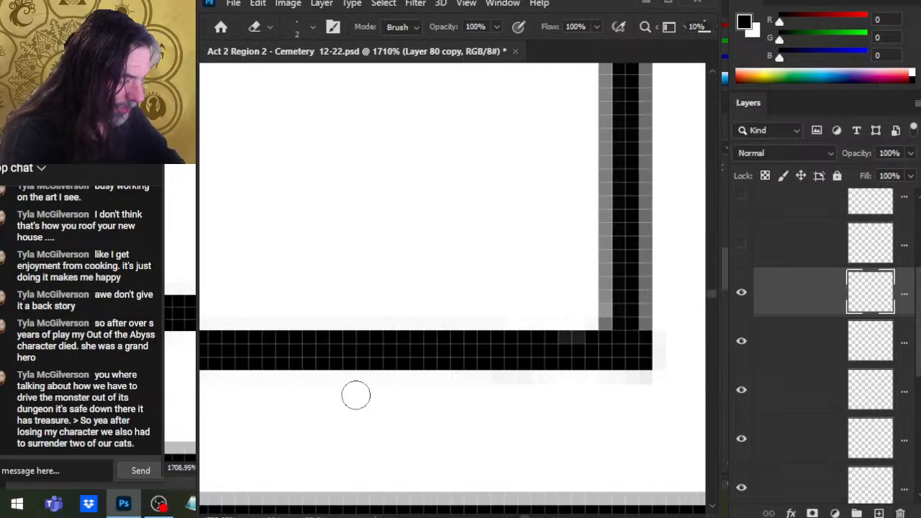
Step: Blacken the innermost square's lower-right corner with a 3 px brush and erase the overshoot around it with a 2 px eraser
drag(598, 380, 488, 453)
key(b)
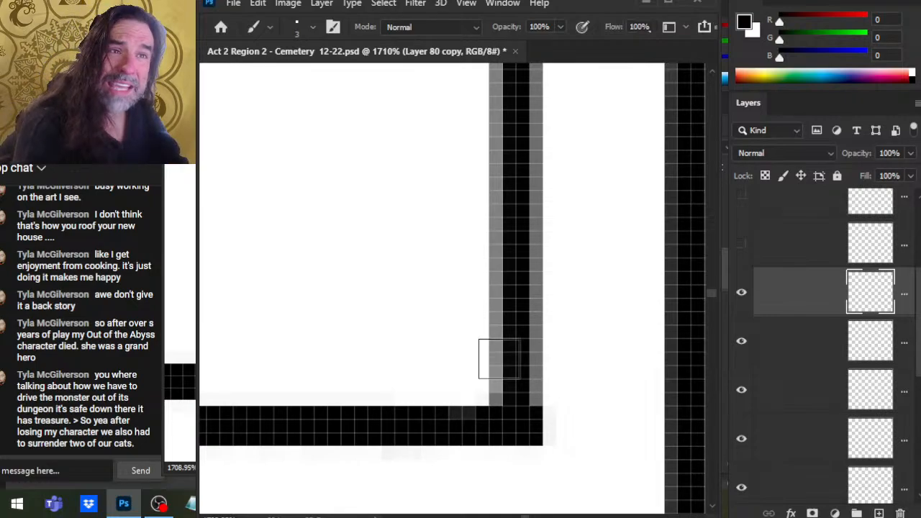
drag(530, 370, 520, 408)
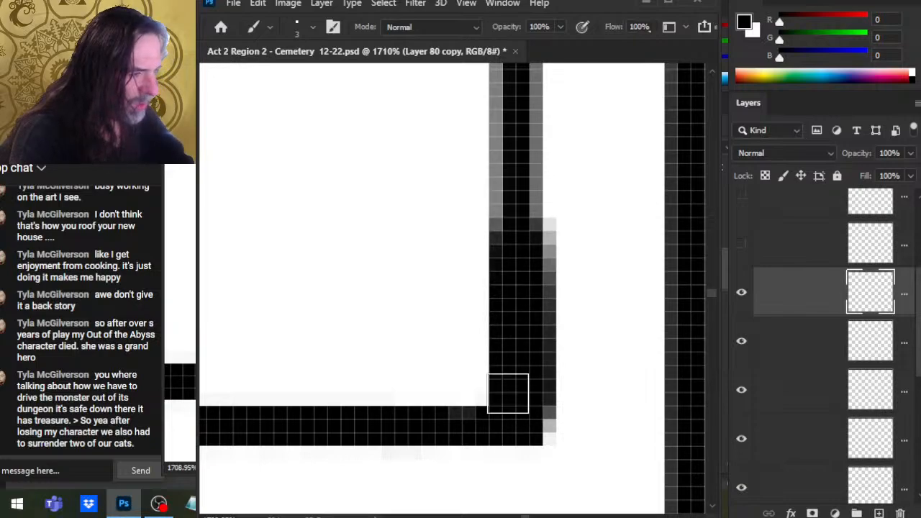
drag(511, 393, 462, 434)
key(e)
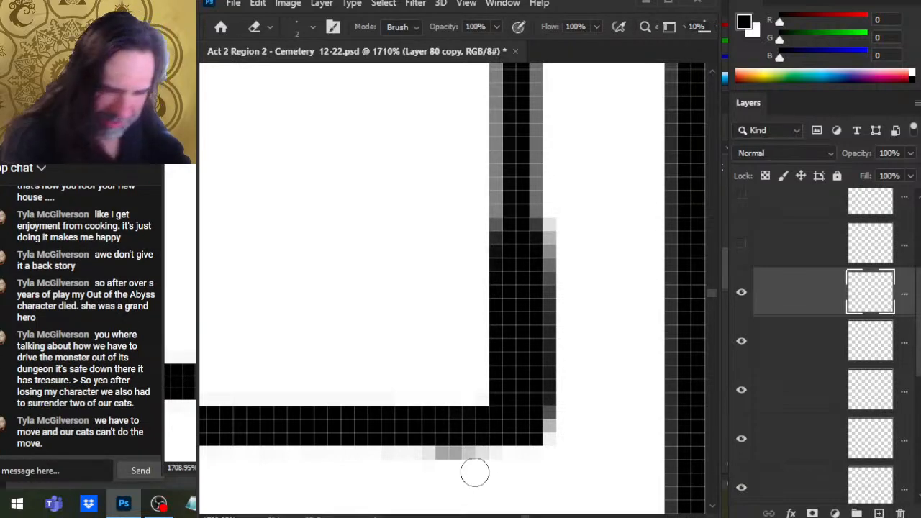
mouse_move(475, 473)
mouse_down()
mouse_move(463, 477)
mouse_move(485, 473)
mouse_move(474, 478)
mouse_up()
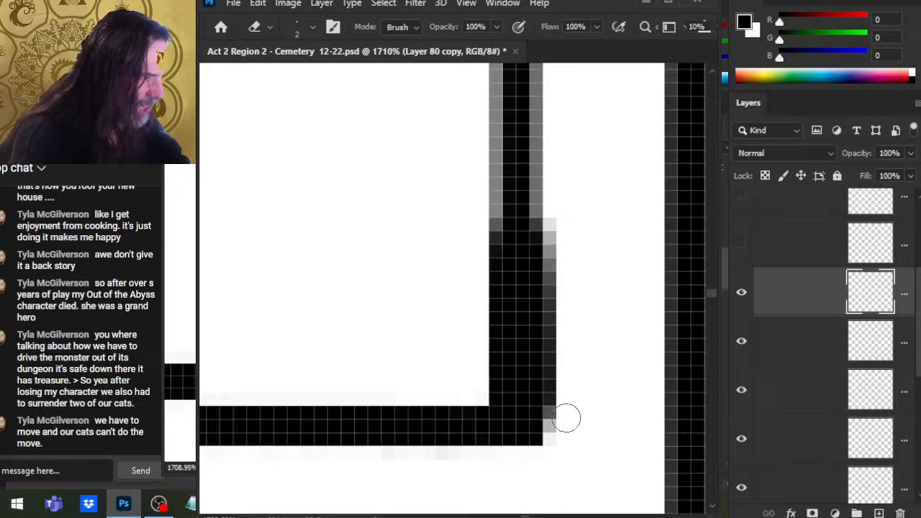
mouse_move(551, 436)
mouse_down()
mouse_move(552, 444)
mouse_move(559, 438)
mouse_move(525, 362)
mouse_move(516, 393)
mouse_up()
key(ctrl+z)
Step: Paint the innermost square's right edge solid black with the 3 px brush, from the lower-right corner up to the upper-right corner
key(b)
shift+click(502, 369)
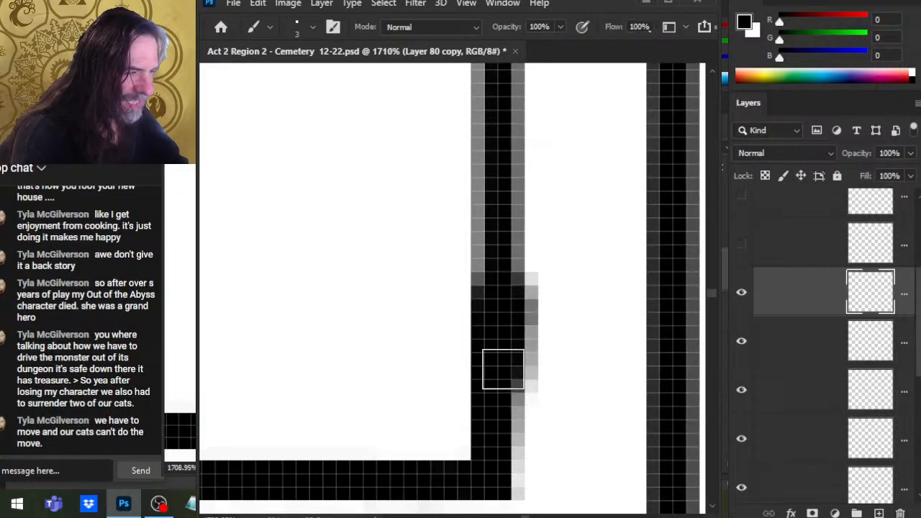
scroll(503, 369, up, 5)
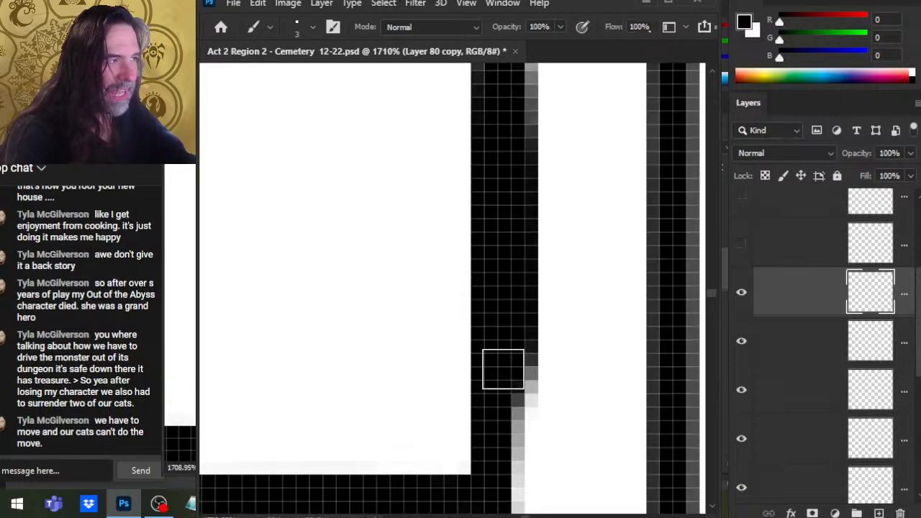
scroll(503, 369, up, 5)
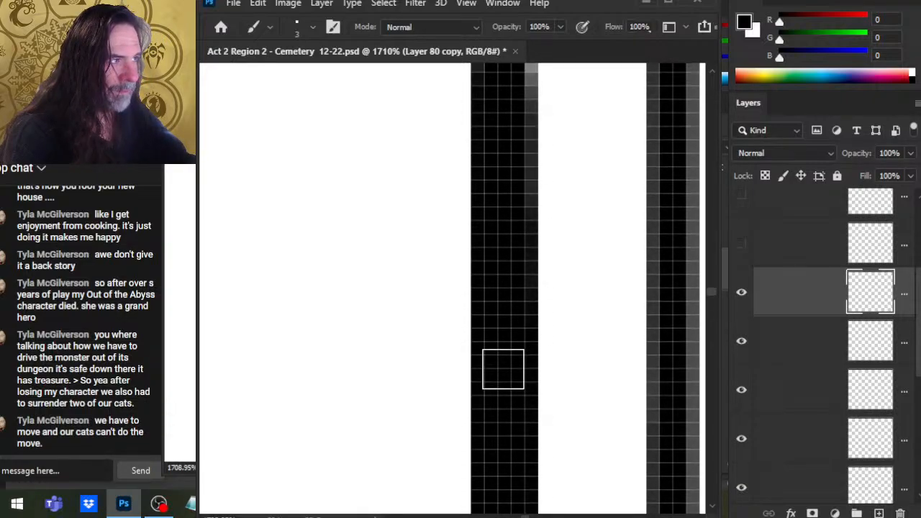
scroll(503, 369, up, 5)
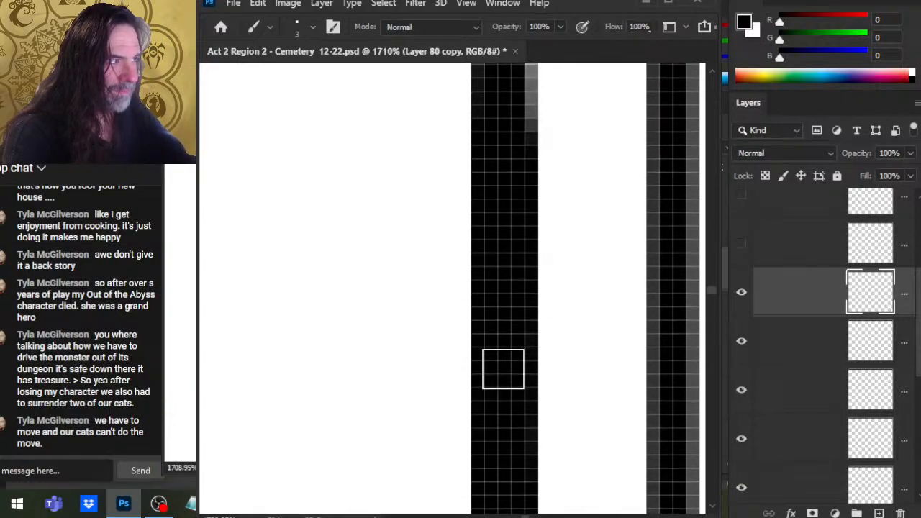
scroll(503, 369, up, 2)
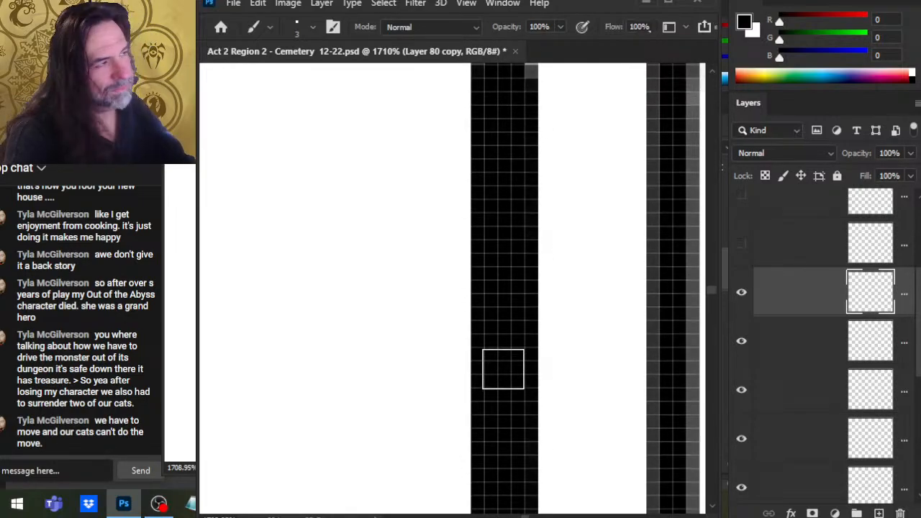
scroll(504, 369, up, 3)
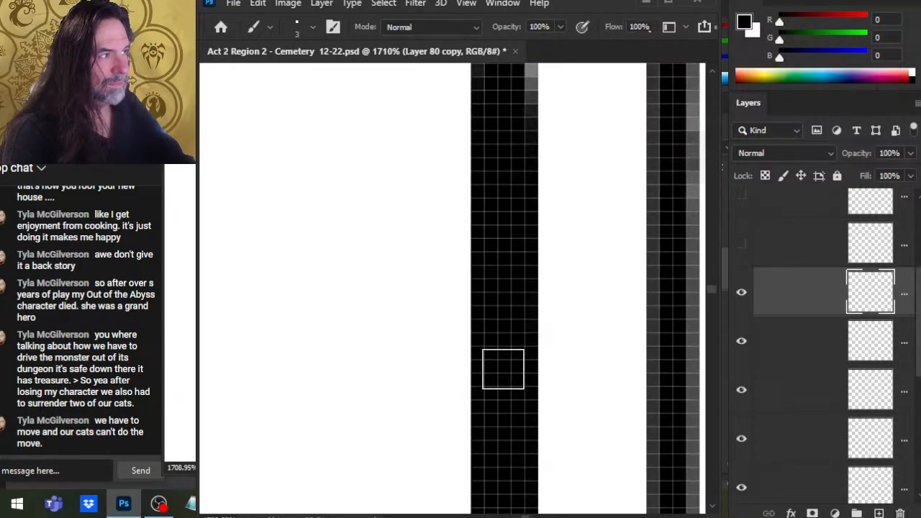
scroll(503, 369, up, 3)
scroll(503, 369, up, 3)
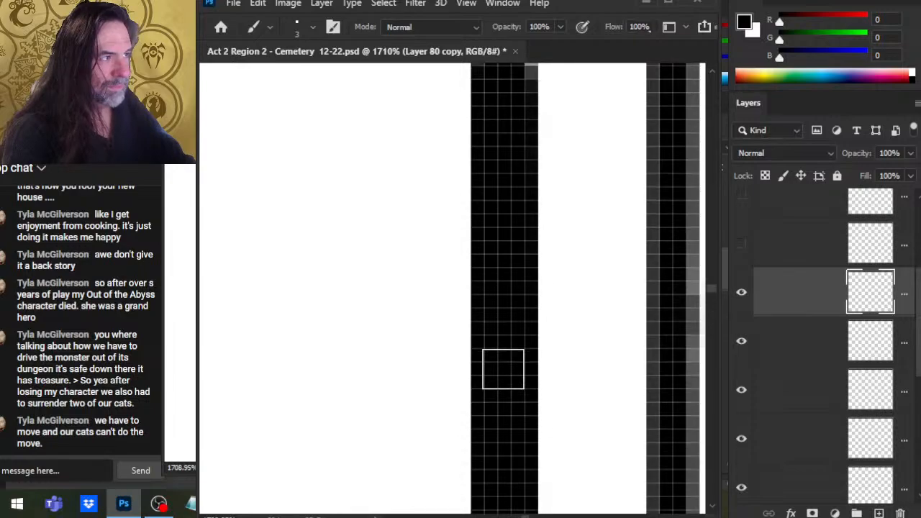
scroll(503, 369, up, 5)
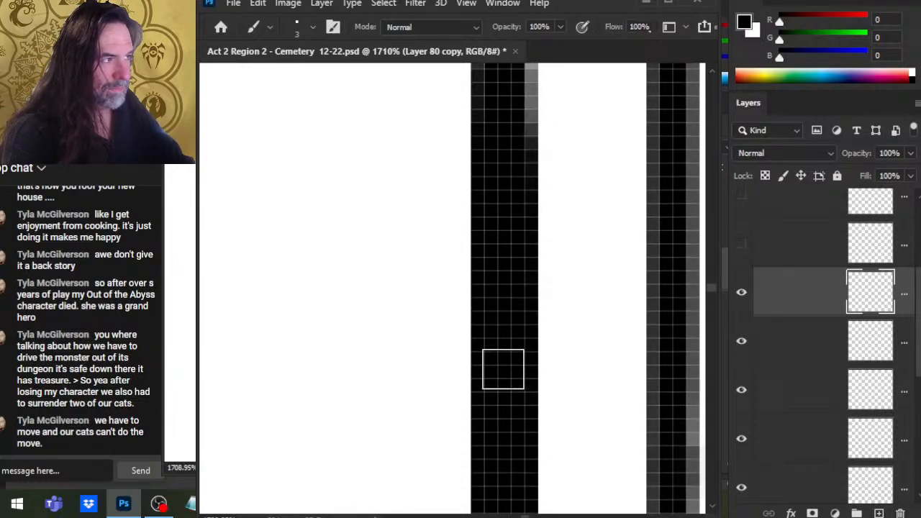
scroll(503, 369, up, 5)
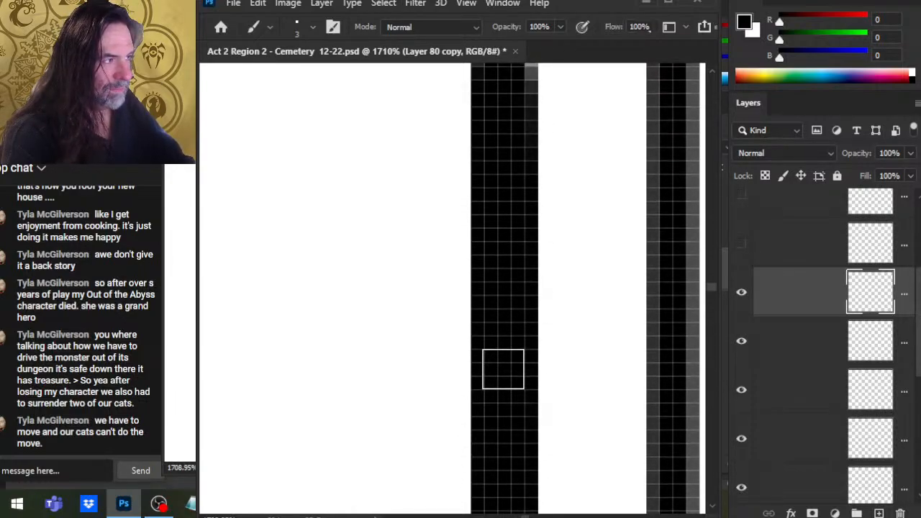
scroll(503, 369, up, 5)
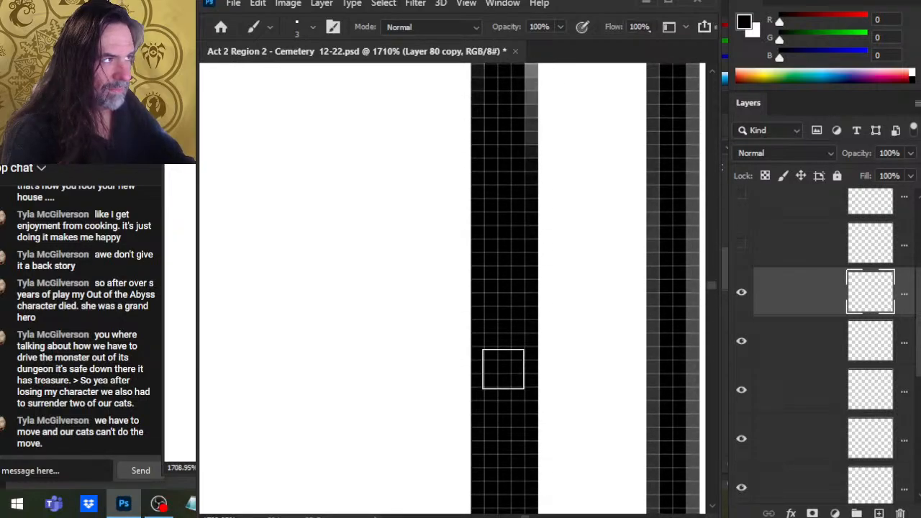
scroll(503, 369, up, 5)
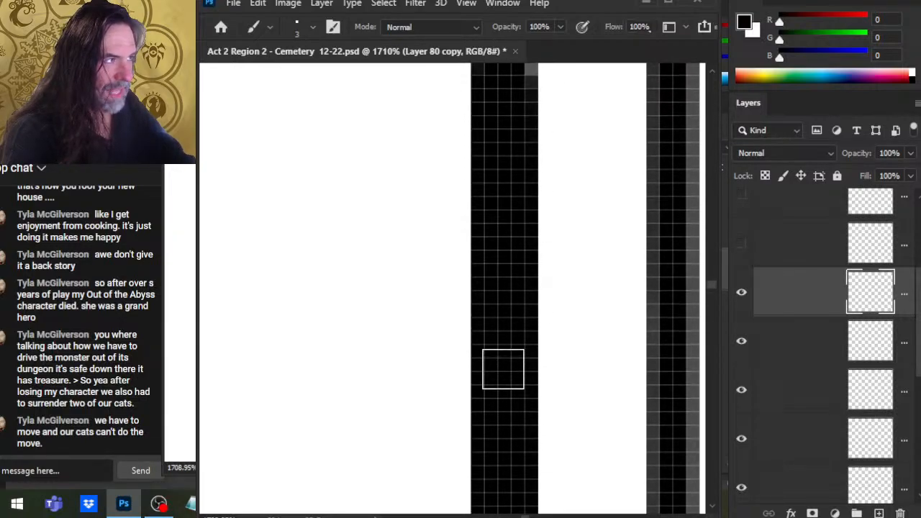
scroll(503, 369, up, 5)
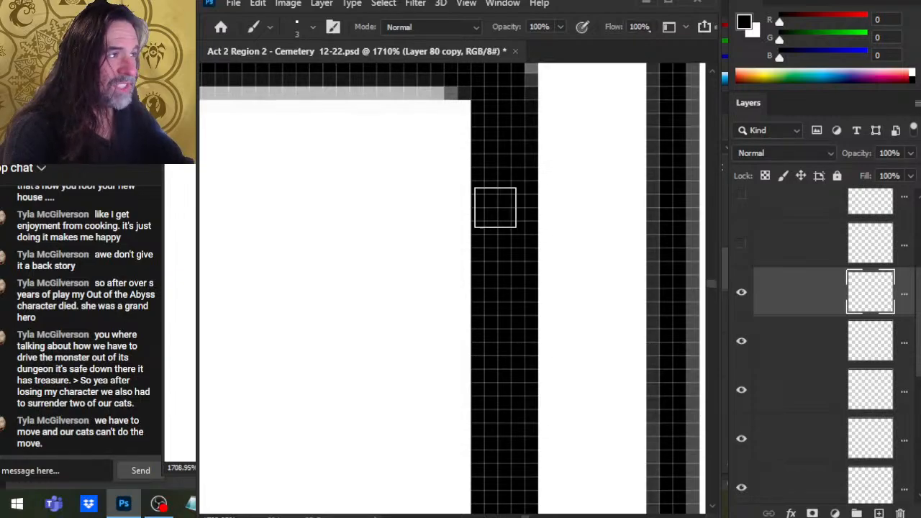
Step: Erase the grey overshoot above the innermost square's upper-right corner with a 2 px eraser
drag(494, 206, 518, 327)
scroll(518, 327, up, 3)
key(e)
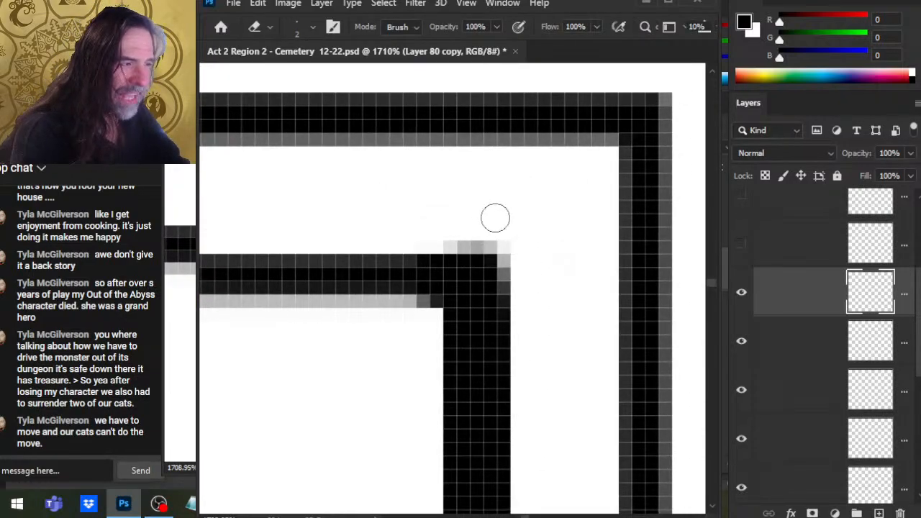
drag(495, 218, 456, 227)
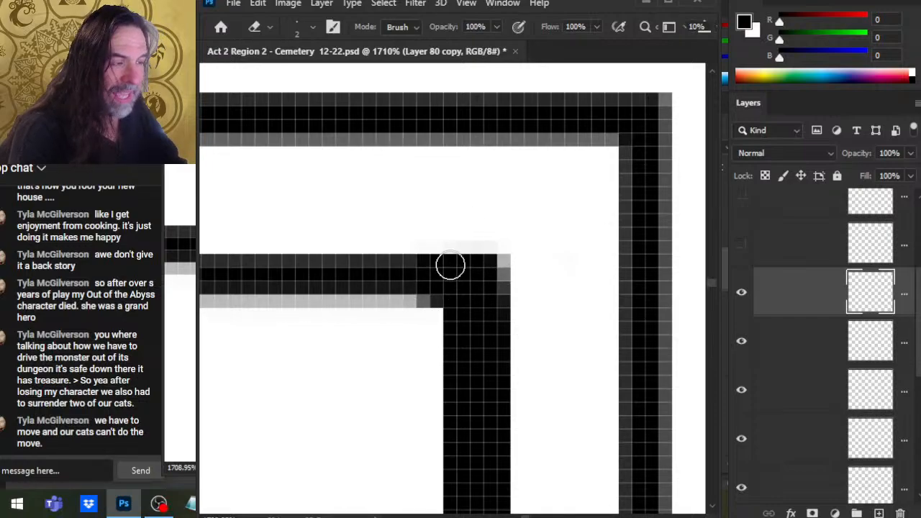
Step: Paint the innermost square's upper edge solid black with the 3 px brush, from the upper-right corner leftward
key(b)
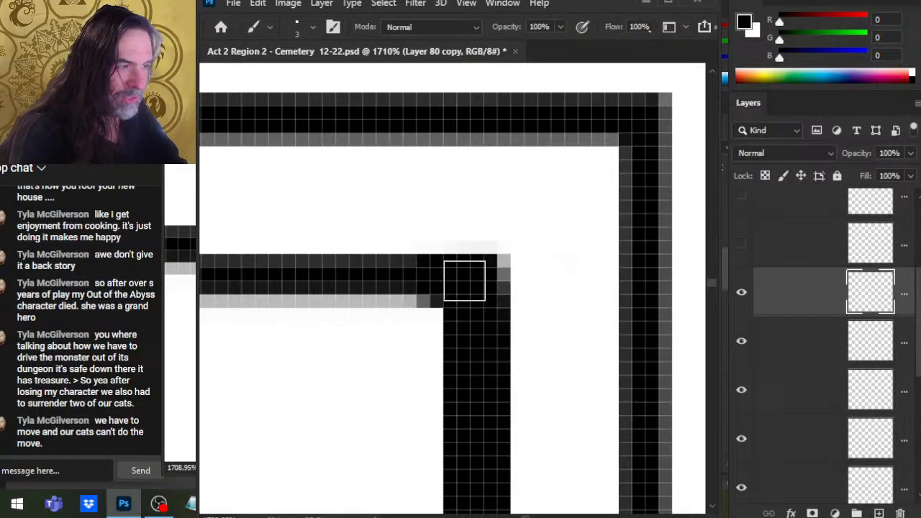
shift+click(463, 279)
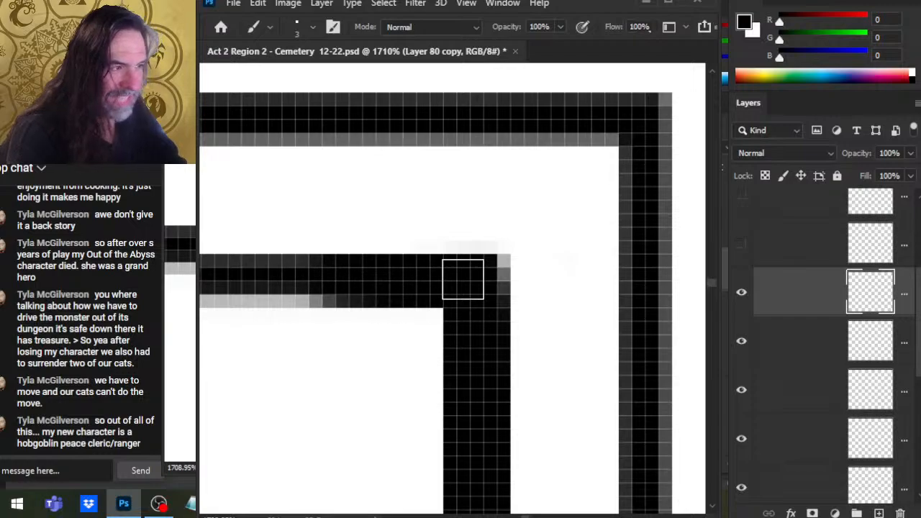
scroll(463, 280, left, 5)
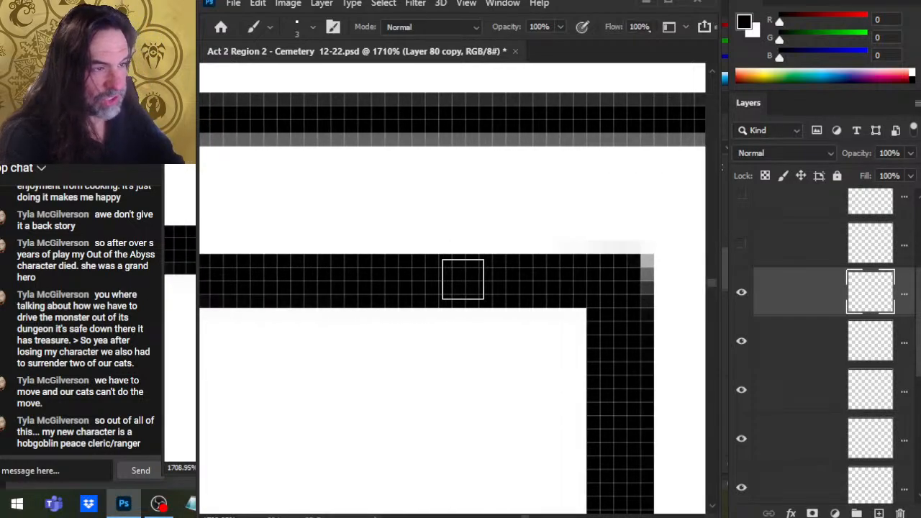
scroll(463, 280, left, 3)
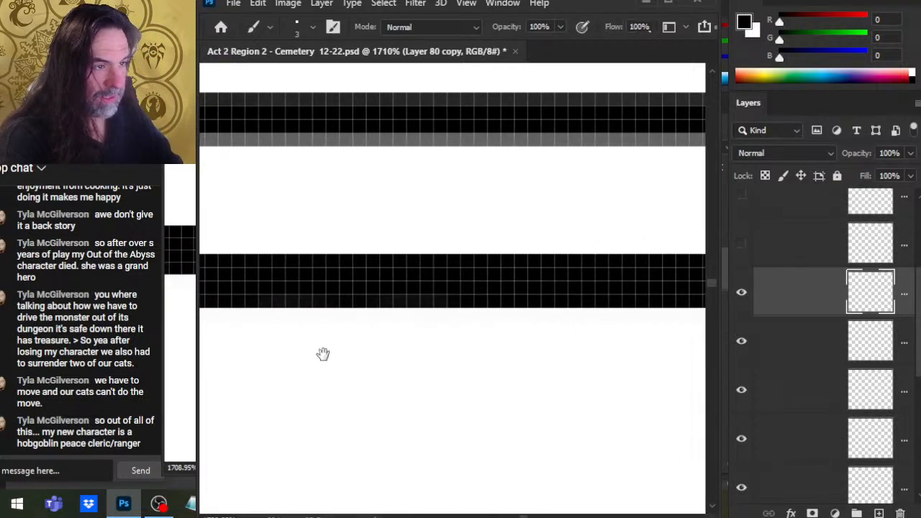
drag(456, 357, 462, 372)
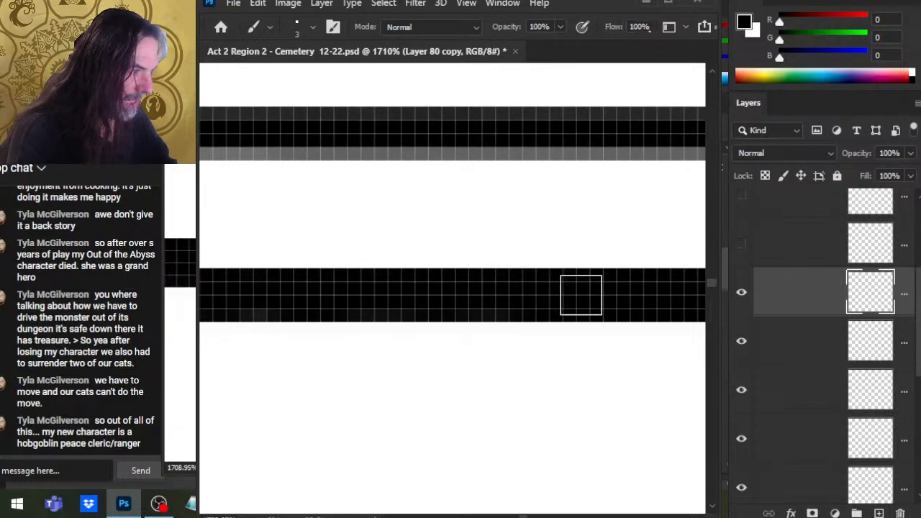
scroll(581, 295, left, 4)
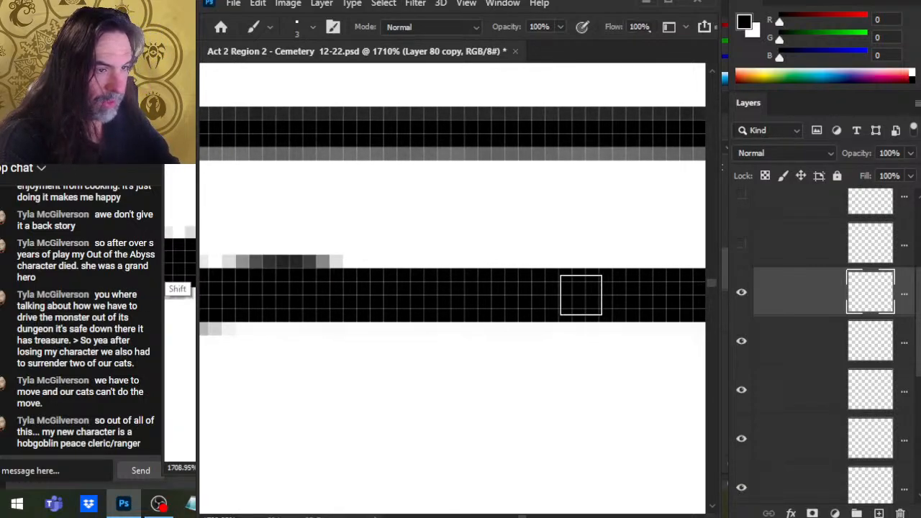
Step: Erase the grey brush overshoot above and below the innermost square's upper edge with the 2 px eraser
mouse_move(381, 377)
mouse_down()
mouse_move(702, 414)
mouse_move(629, 415)
mouse_move(386, 370)
mouse_up()
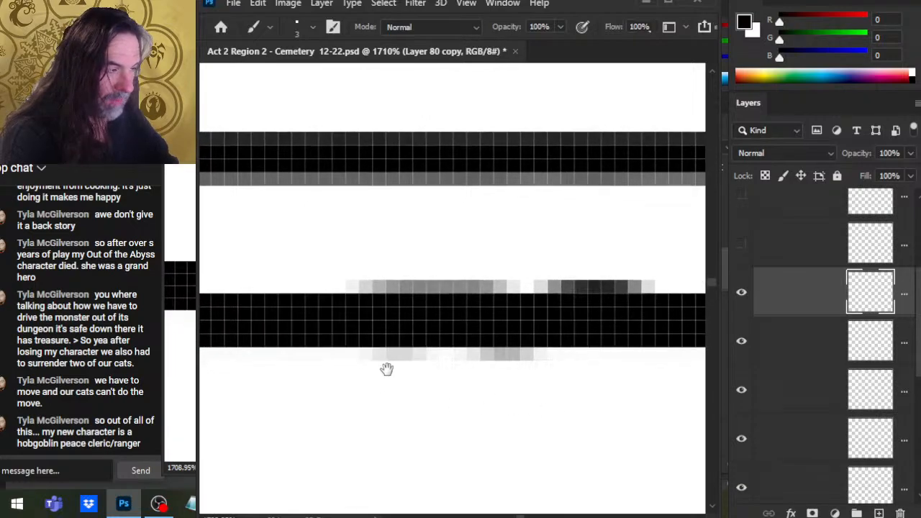
key(e)
drag(513, 354, 486, 355)
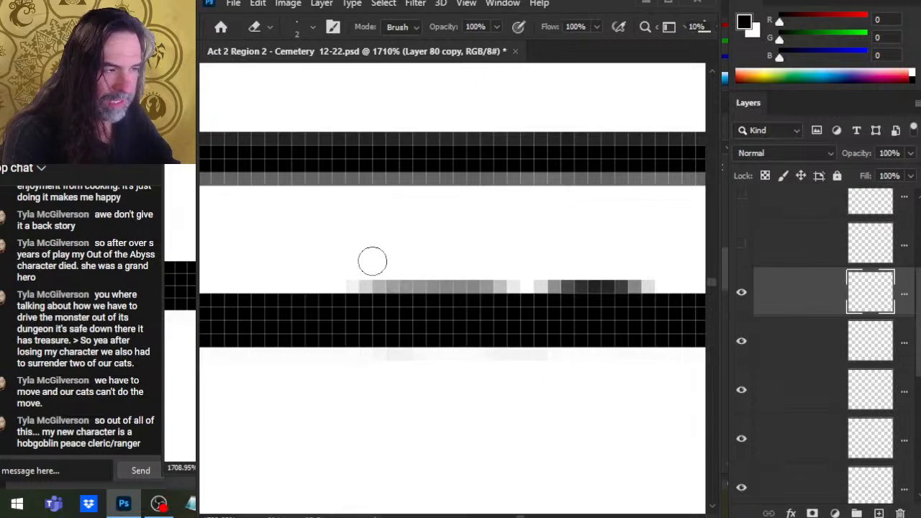
mouse_move(361, 267)
mouse_down()
mouse_move(571, 263)
mouse_move(558, 267)
mouse_up()
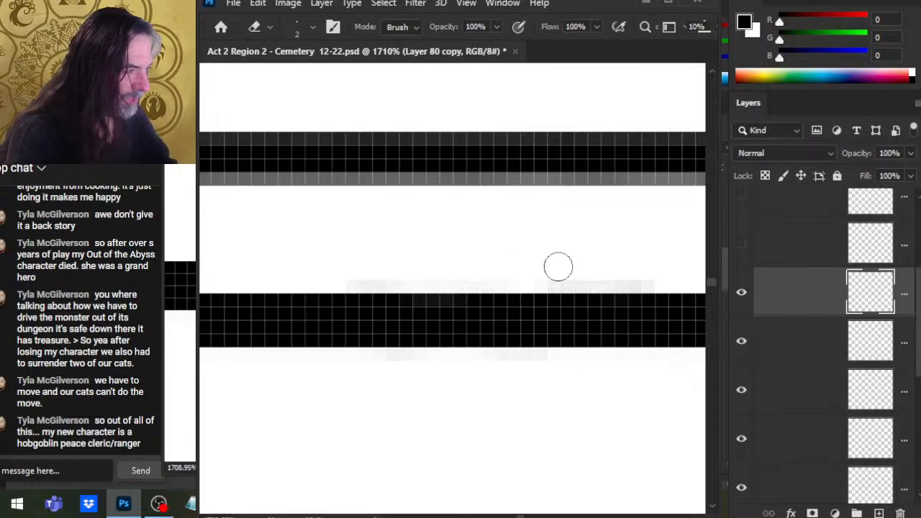
mouse_move(642, 332)
mouse_down()
mouse_move(247, 379)
mouse_move(569, 370)
mouse_move(247, 376)
mouse_move(408, 398)
mouse_move(238, 382)
mouse_move(368, 370)
mouse_move(335, 285)
mouse_up()
drag(403, 307, 399, 497)
key(ctrl+z)
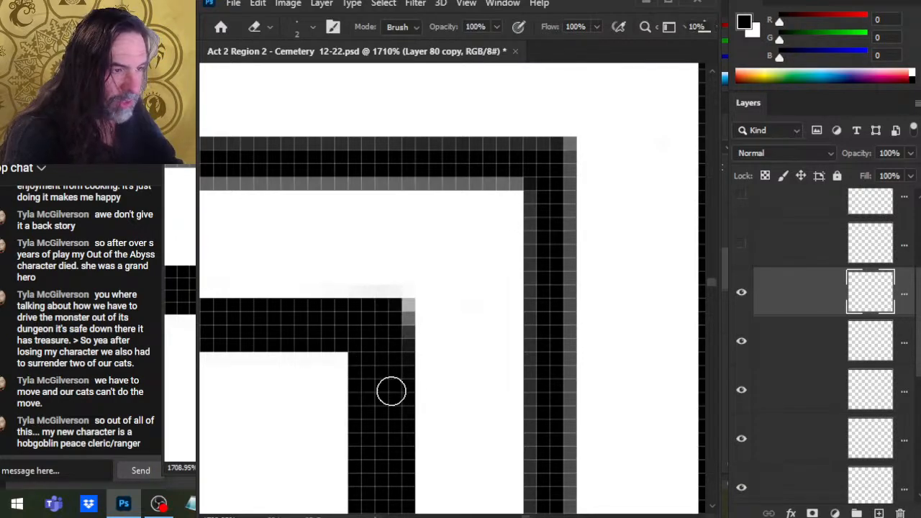
Step: Erase the outer pixel row of the innermost square's upper edge with the 2 px eraser, from the upper-right to the upper-left corner
drag(394, 376, 427, 404)
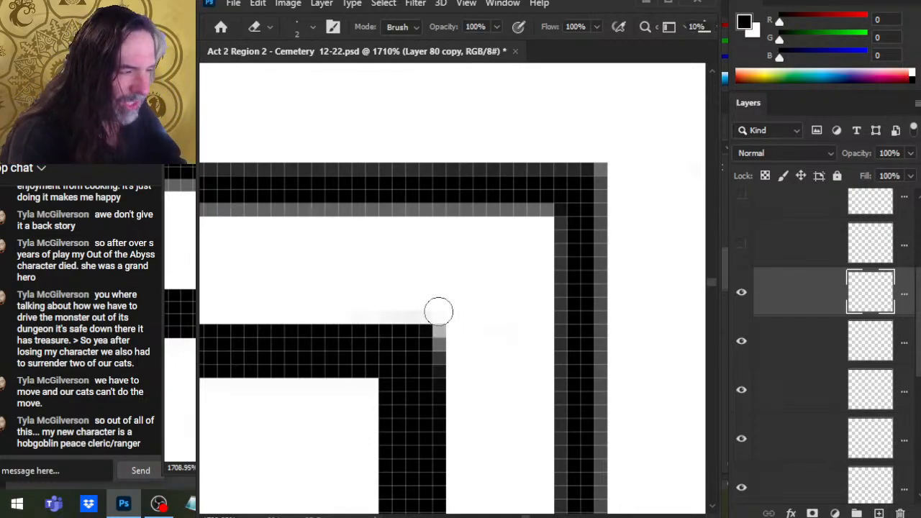
drag(447, 313, 446, 313)
shift+click(446, 314)
shift+click(446, 313)
shift+click(446, 313)
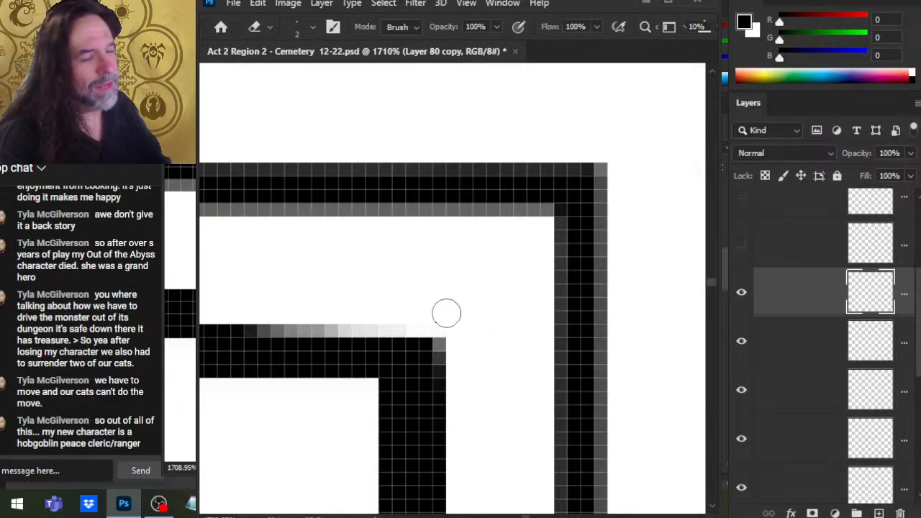
shift+click(446, 313)
shift+click(446, 313)
scroll(446, 313, left, 1)
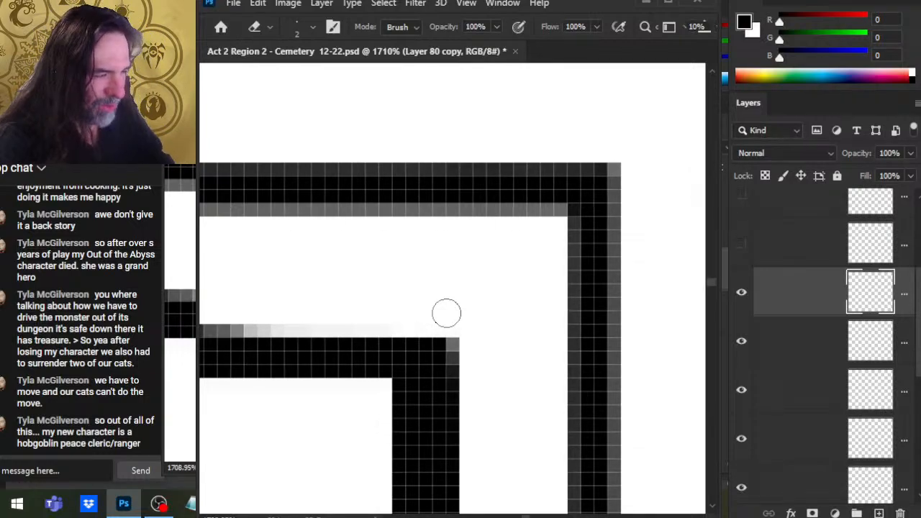
scroll(447, 313, left, 5)
shift+click(447, 313)
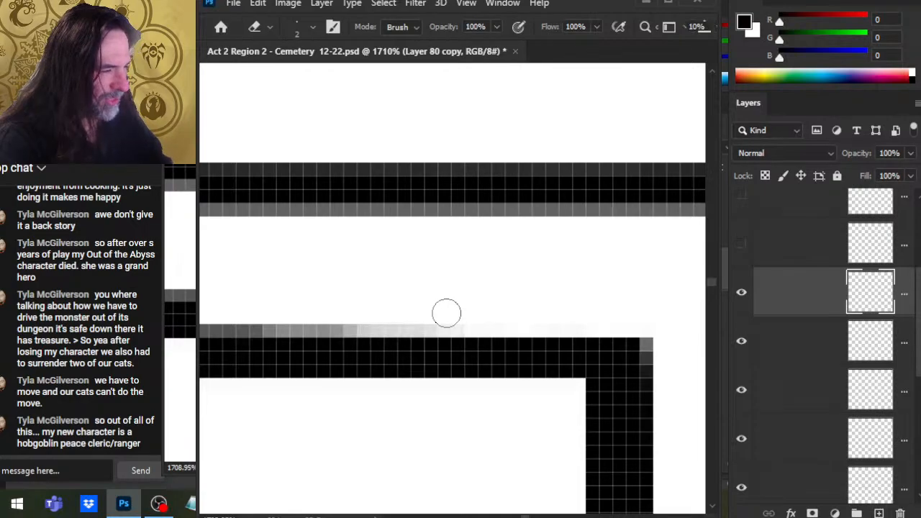
scroll(446, 313, left, 2)
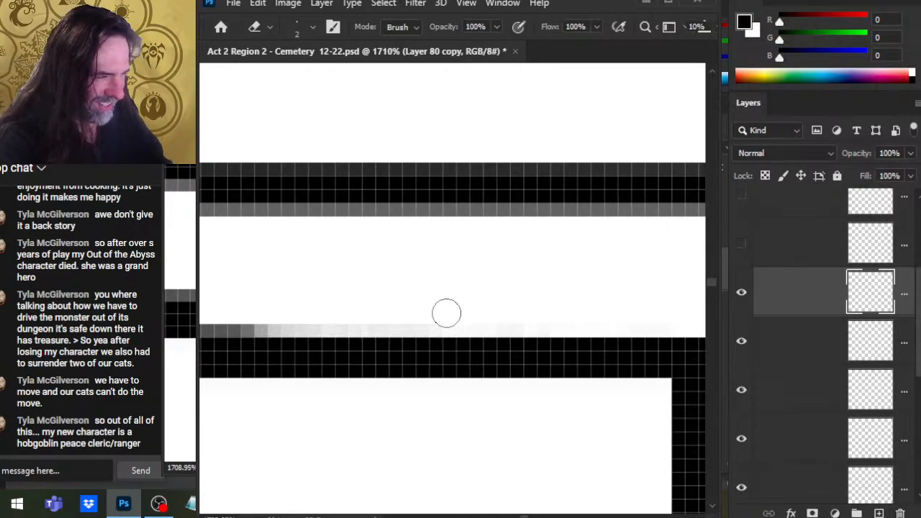
scroll(446, 313, left, 2)
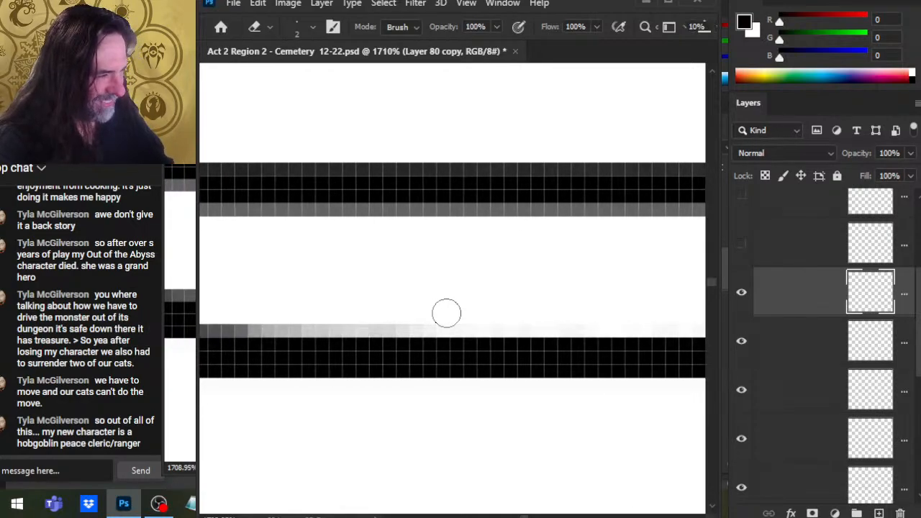
scroll(446, 313, left, 2)
scroll(447, 313, left, 1)
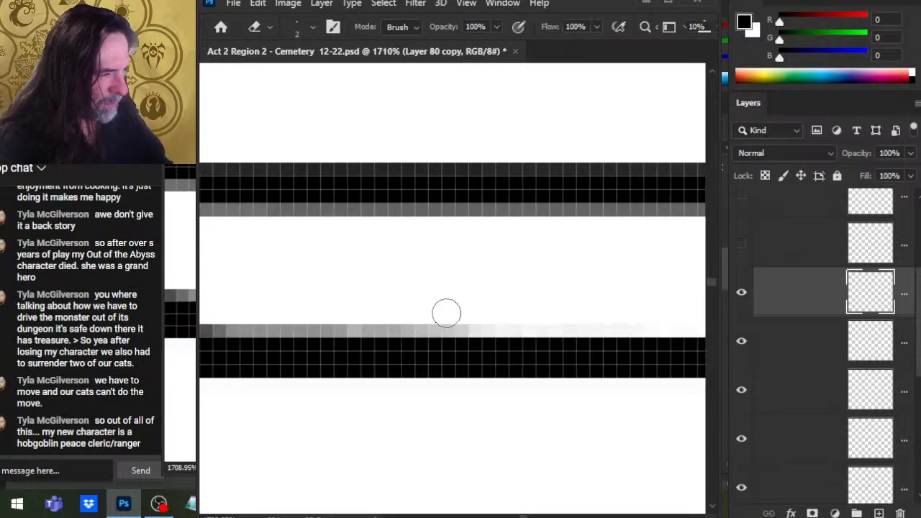
scroll(447, 313, right, 4)
scroll(446, 313, left, 2)
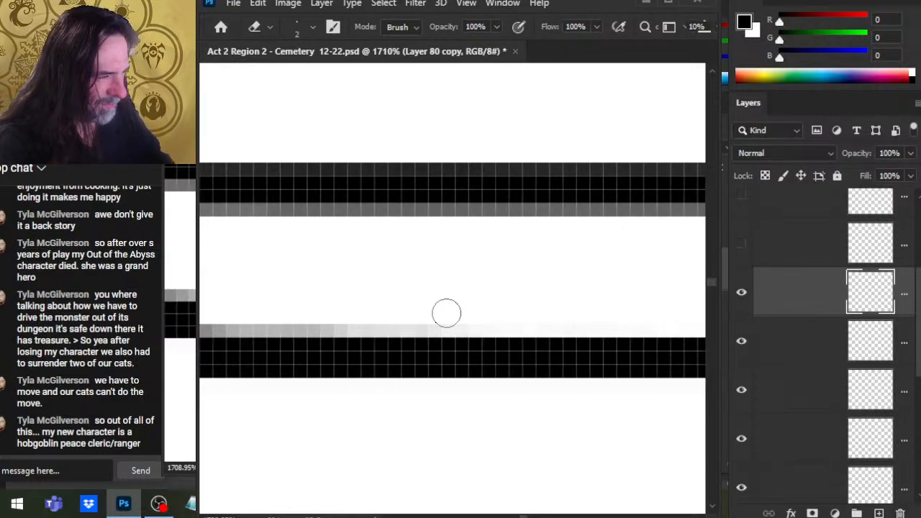
scroll(446, 313, left, 2)
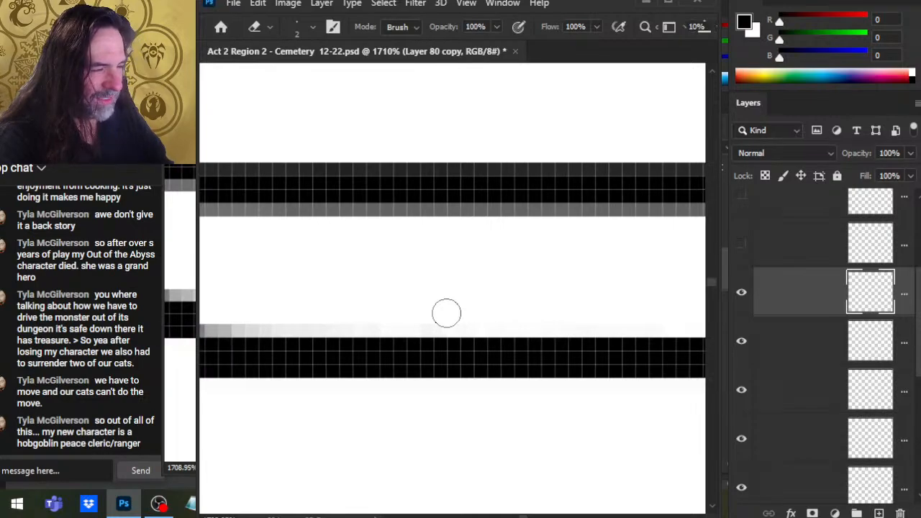
scroll(446, 313, right, 3)
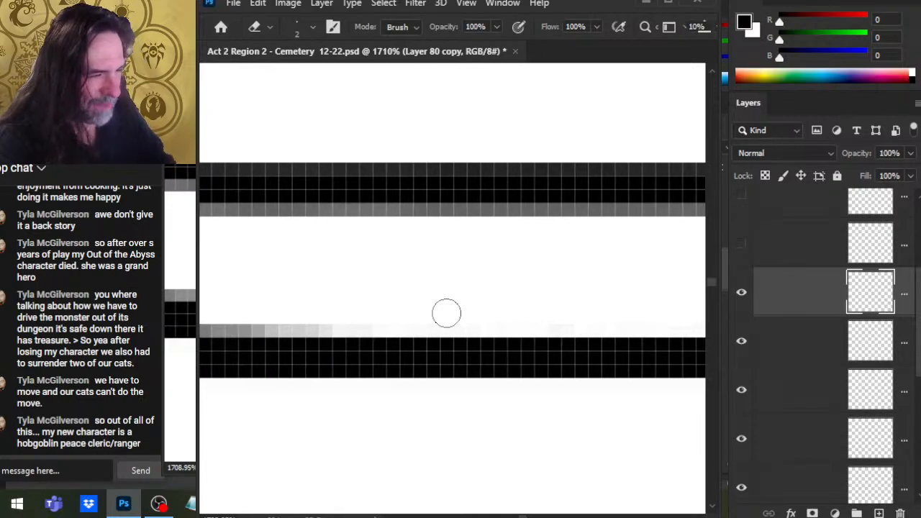
scroll(446, 313, left, 2)
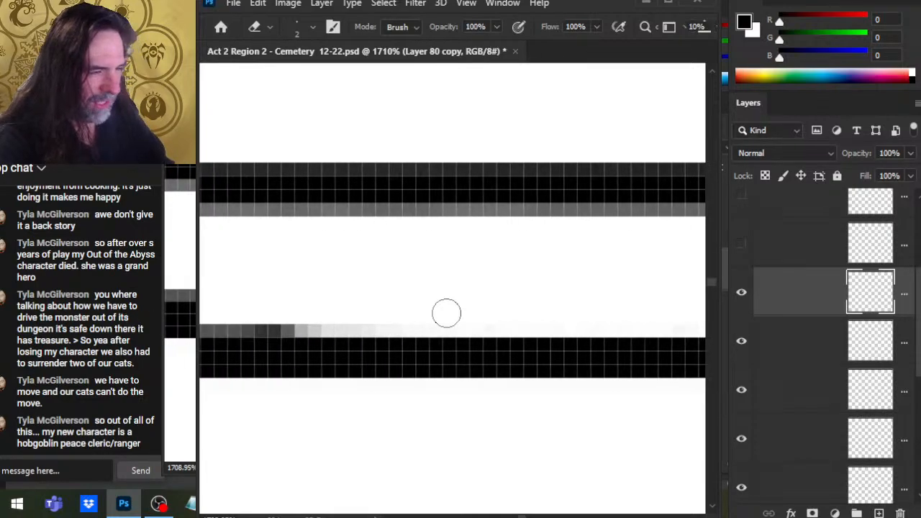
scroll(446, 313, left, 3)
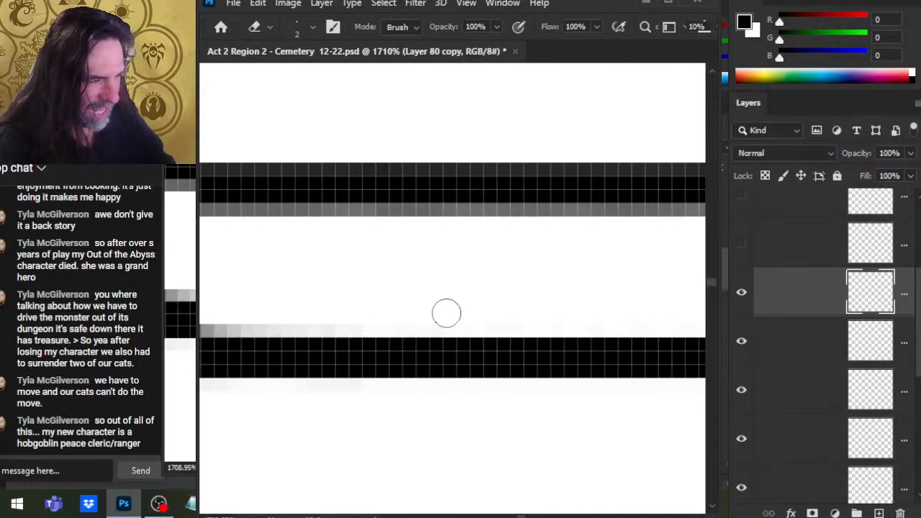
scroll(446, 313, left, 3)
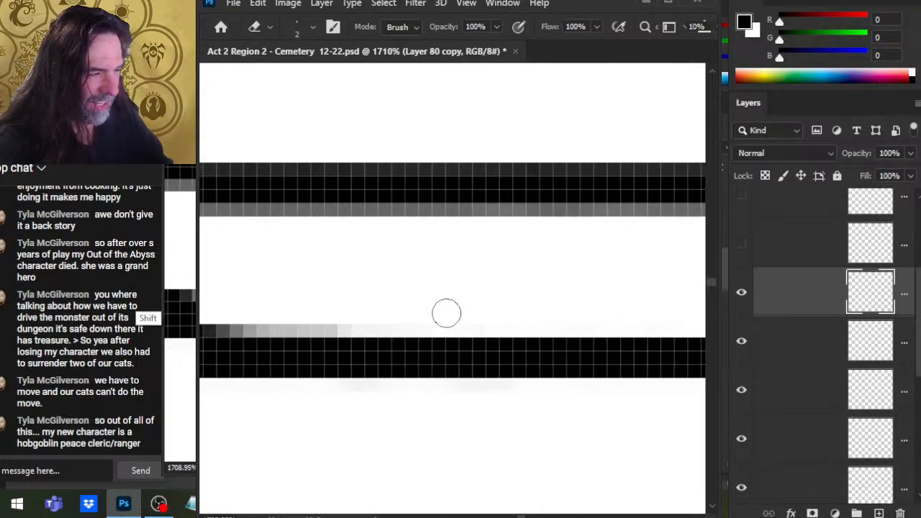
scroll(446, 313, left, 3)
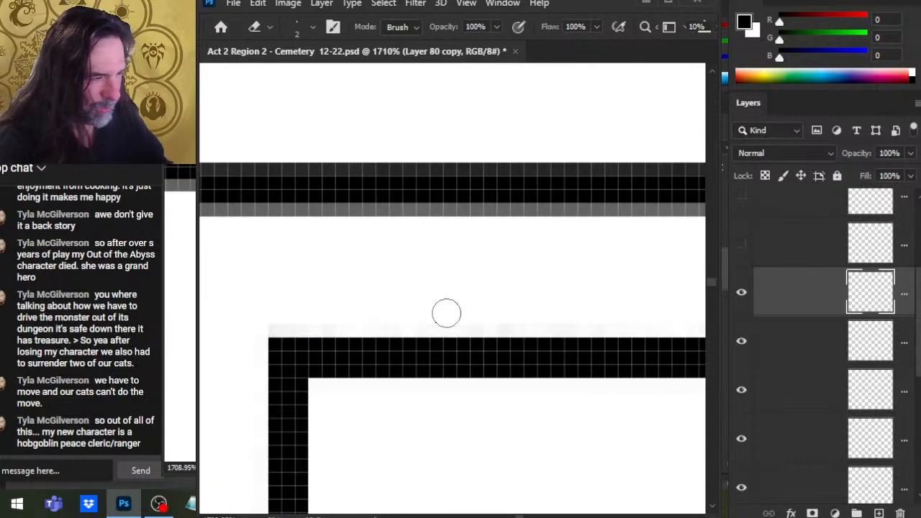
Step: Erase the outer pixel columns of the innermost square's right edge down to the lower-right corner, leaving a line 3 px wide
mouse_move(490, 438)
mouse_down()
mouse_move(495, 428)
mouse_move(201, 403)
mouse_move(438, 432)
mouse_move(278, 430)
mouse_move(309, 398)
mouse_move(293, 395)
mouse_up()
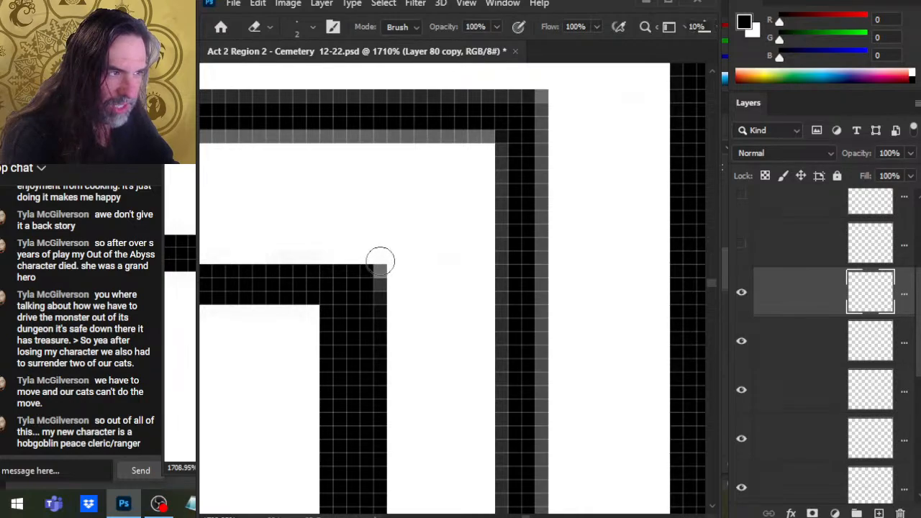
drag(380, 261, 376, 513)
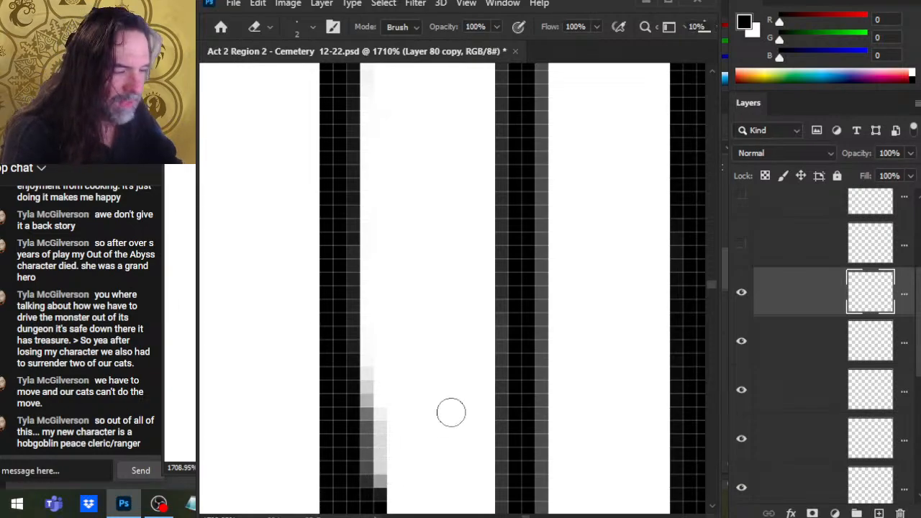
drag(451, 413, 442, 350)
drag(379, 336, 379, 324)
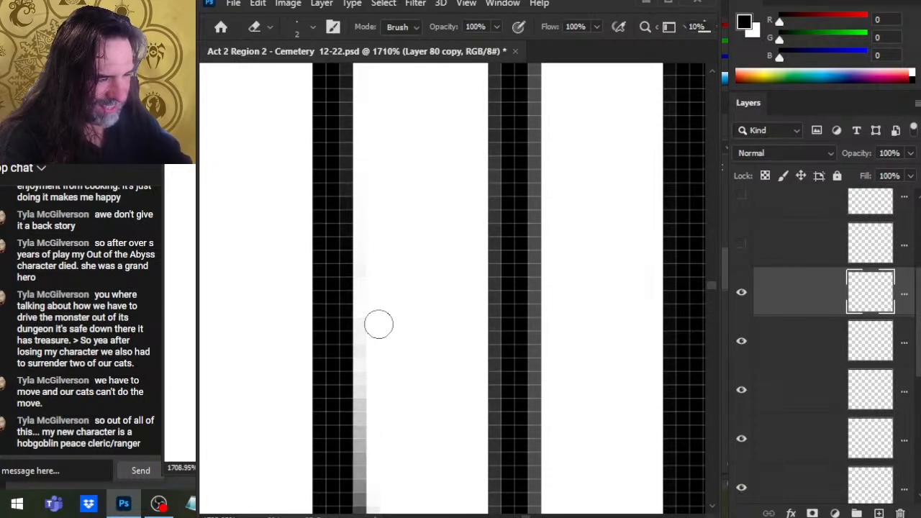
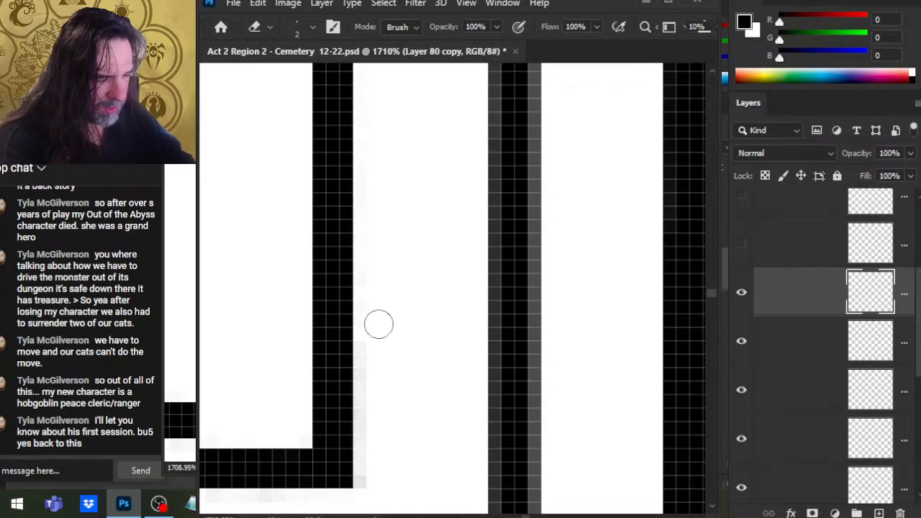
Step: Paint the grey gap in the innermost square's left edge, just above the lower-left corner, solid black with the 3 px brush
key(z)
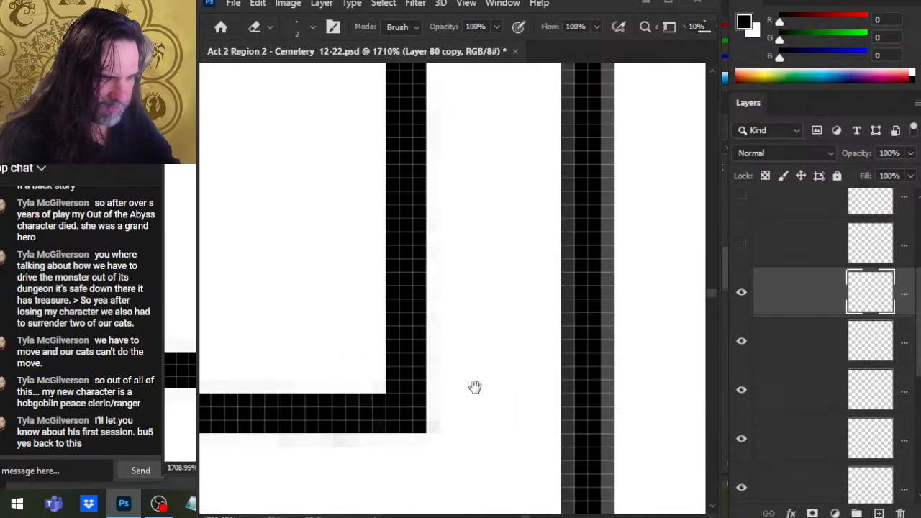
drag(456, 384, 386, 368)
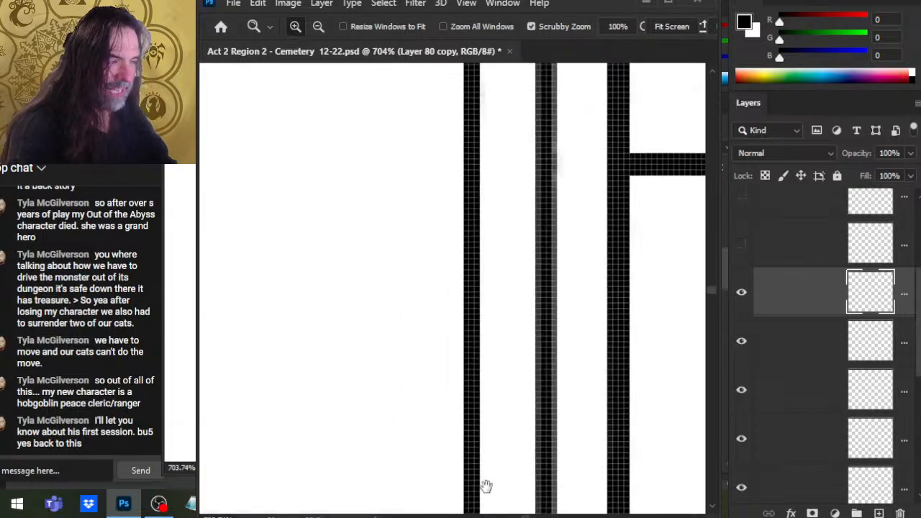
drag(431, 437, 471, 420)
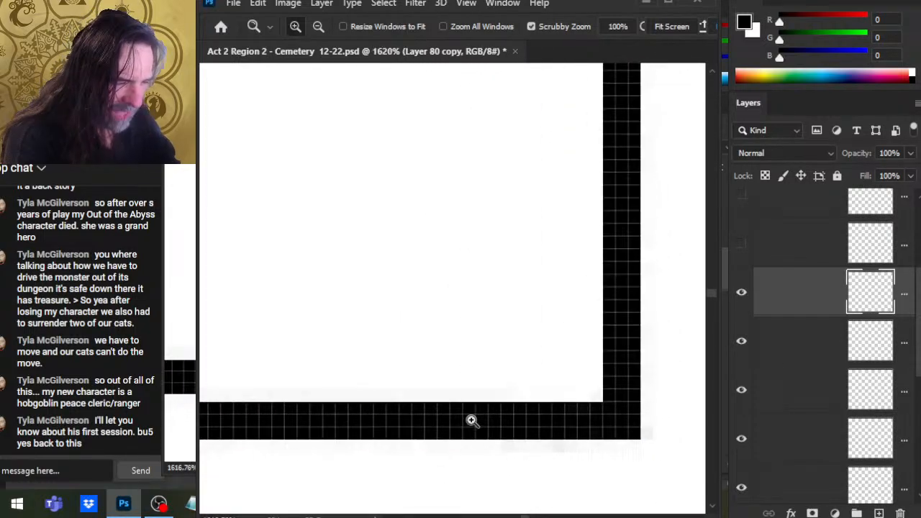
key(e)
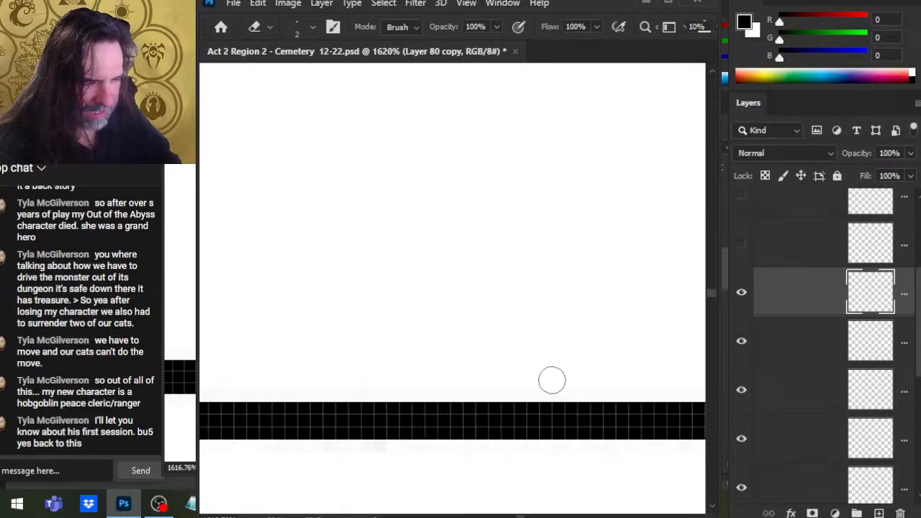
scroll(551, 380, left, 5)
key(b)
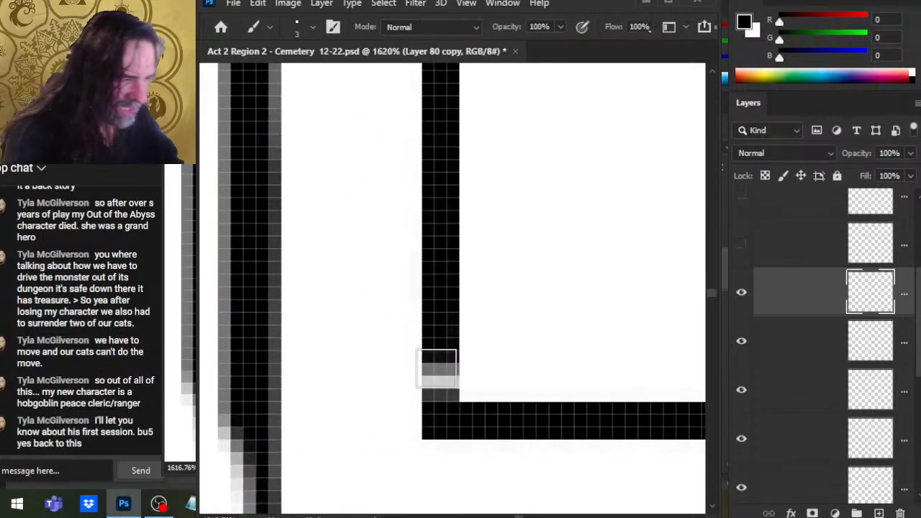
drag(432, 396, 444, 338)
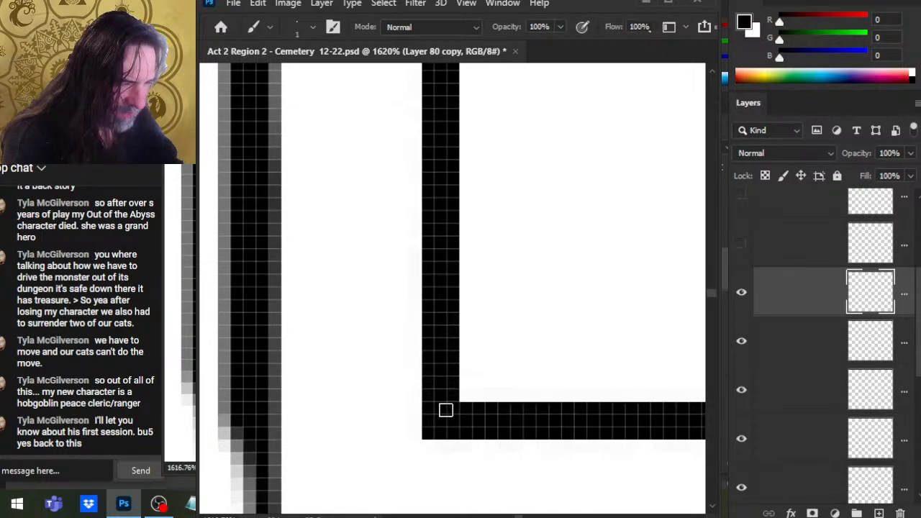
Step: Paint the innermost square's right edge solid black with the 1 px brush, from the upper-right corner down to the lower-right corner
key(z)
drag(508, 436, 281, 380)
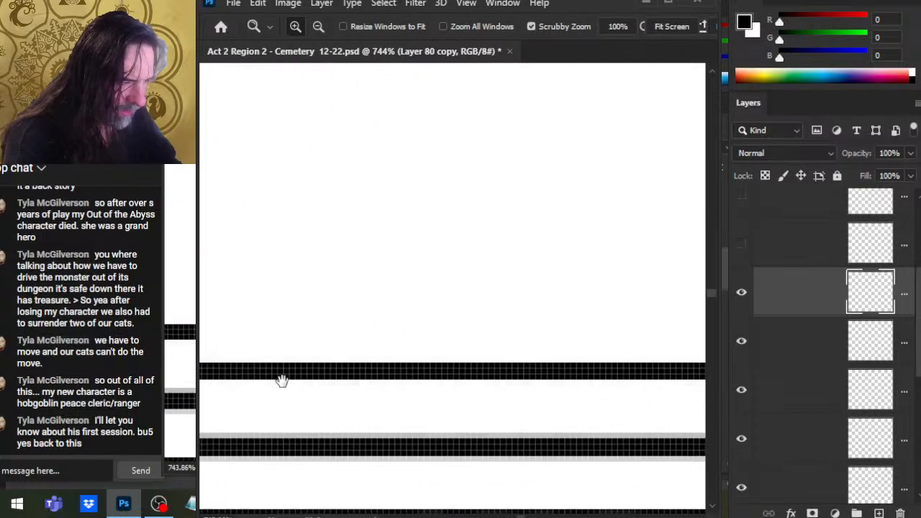
drag(368, 408, 410, 382)
mouse_move(364, 357)
mouse_down()
mouse_move(432, 364)
mouse_move(267, 406)
mouse_move(304, 385)
mouse_move(463, 405)
mouse_move(355, 427)
mouse_move(403, 489)
mouse_move(445, 504)
mouse_move(430, 475)
mouse_move(439, 392)
mouse_move(489, 442)
mouse_move(464, 370)
mouse_up()
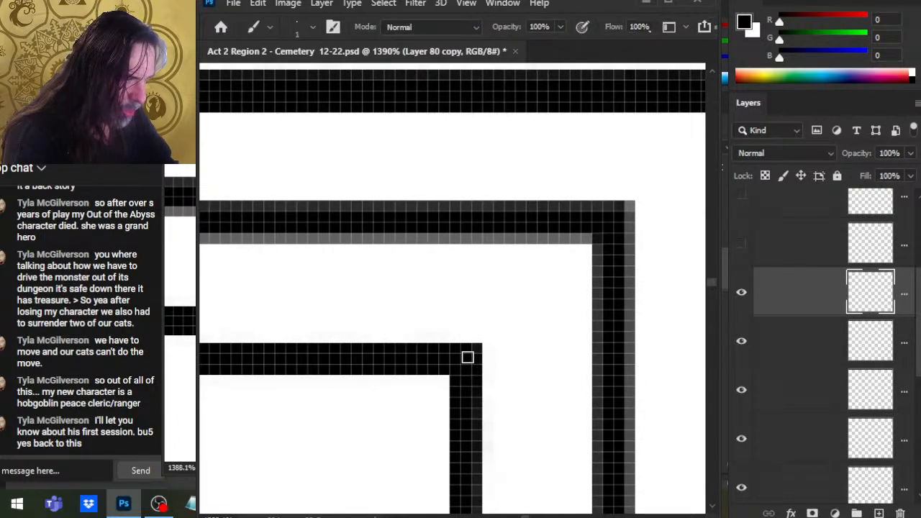
scroll(468, 357, down, 3)
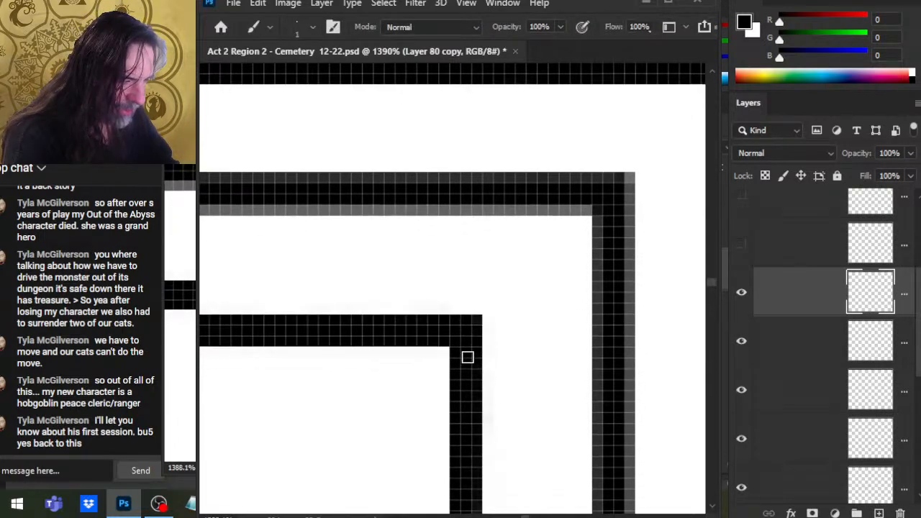
scroll(467, 357, down, 4)
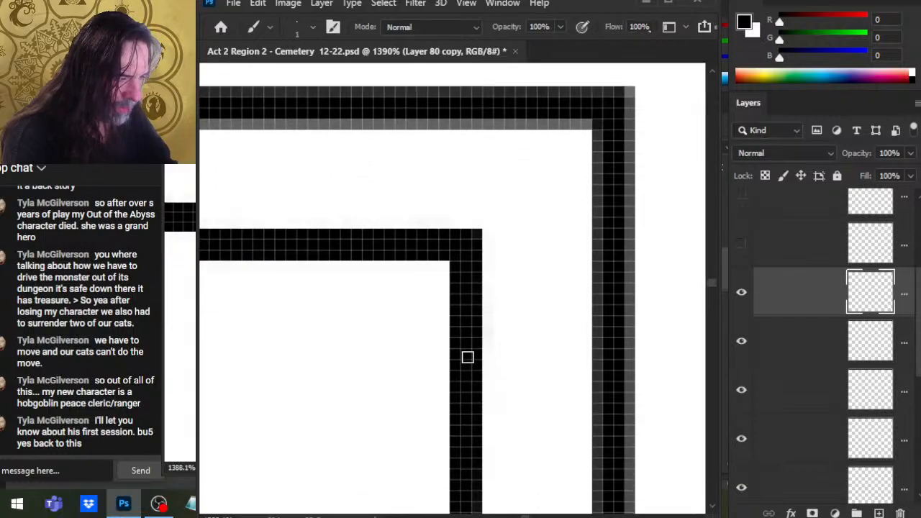
scroll(468, 357, down, 1)
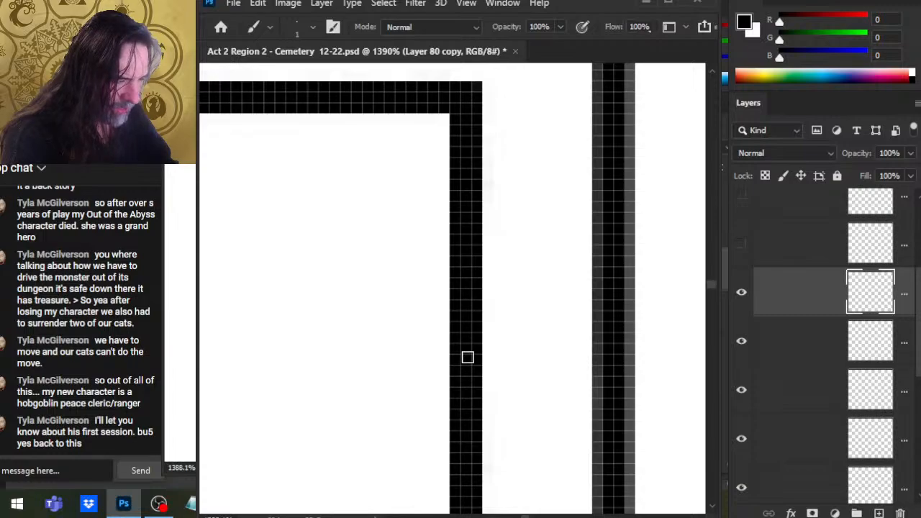
scroll(468, 357, down, 2)
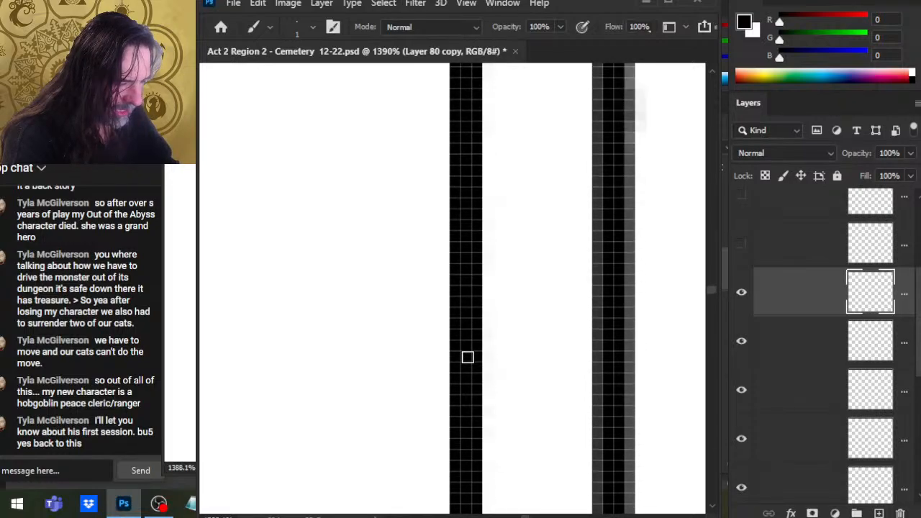
scroll(468, 357, down, 10)
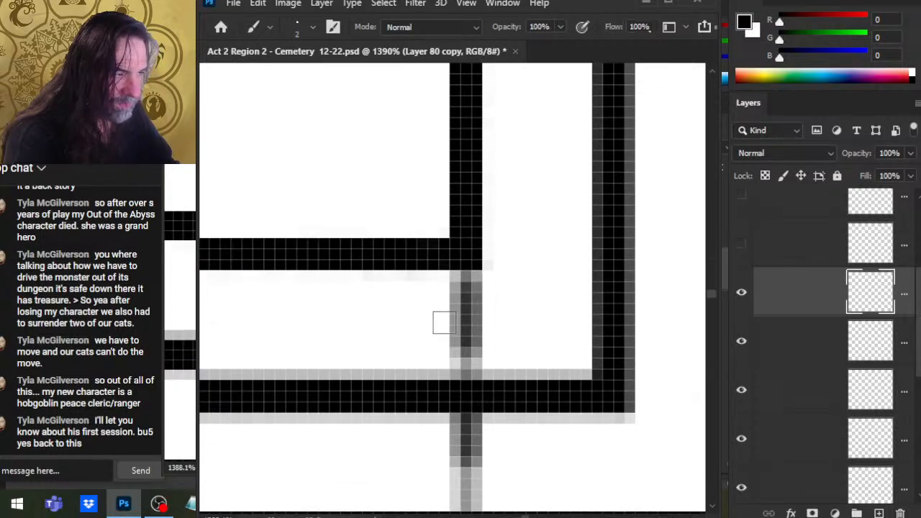
Step: Erase the brush overshoot that runs below the innermost square's lower-right corner and across the middle square's lower edge
key(e)
mouse_move(444, 294)
mouse_down()
mouse_move(480, 289)
mouse_move(453, 289)
mouse_move(511, 266)
mouse_move(484, 298)
mouse_move(471, 291)
mouse_move(463, 348)
mouse_move(473, 371)
mouse_move(523, 367)
mouse_move(545, 267)
mouse_move(440, 357)
mouse_up()
scroll(524, 366, down, 3)
Step: Try nudging the innermost square one pixel down to compare its spacing inside the middle square
key(z)
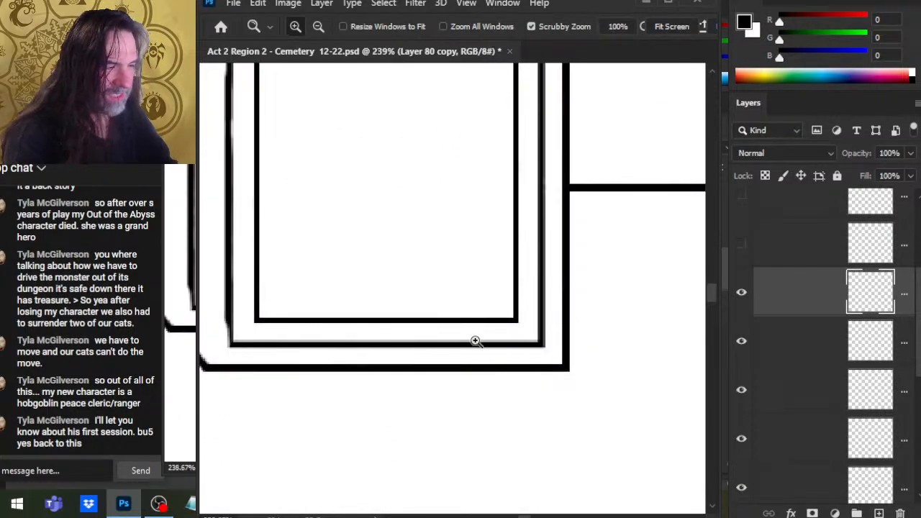
drag(463, 222, 487, 352)
key(v)
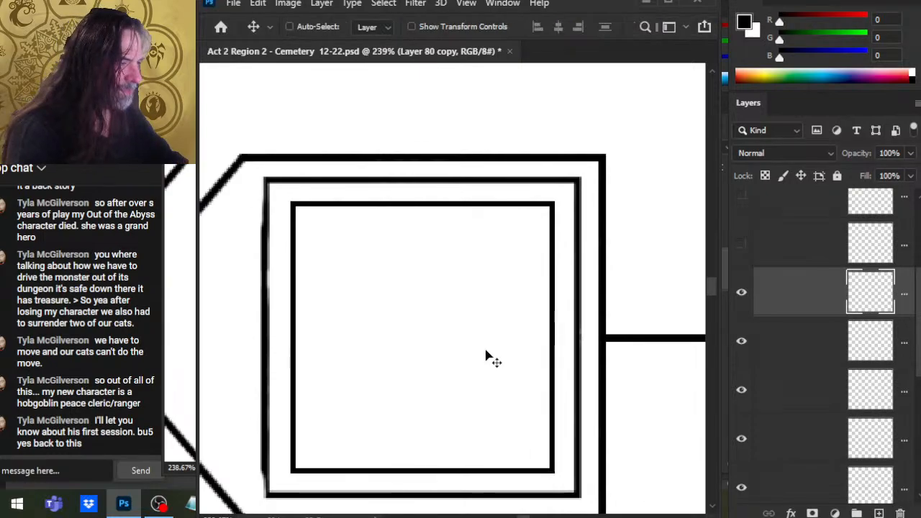
key(Down)
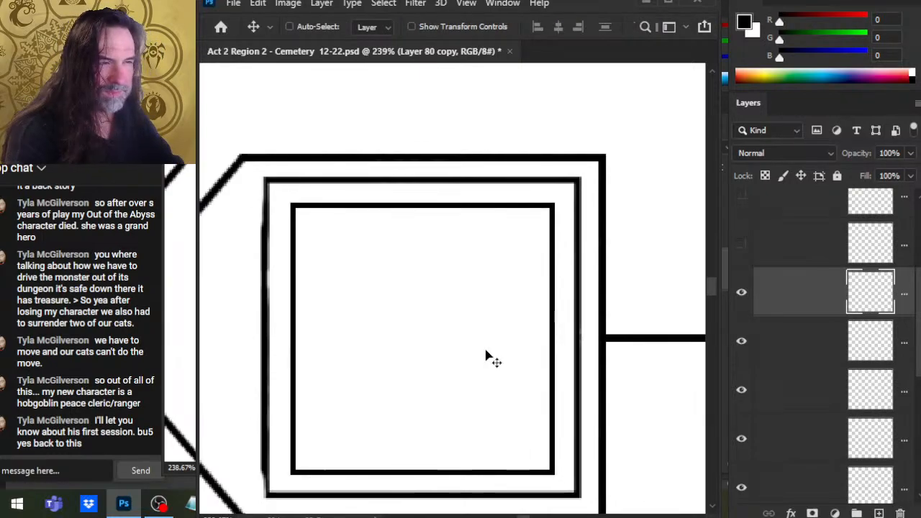
key(Up)
key(Down)
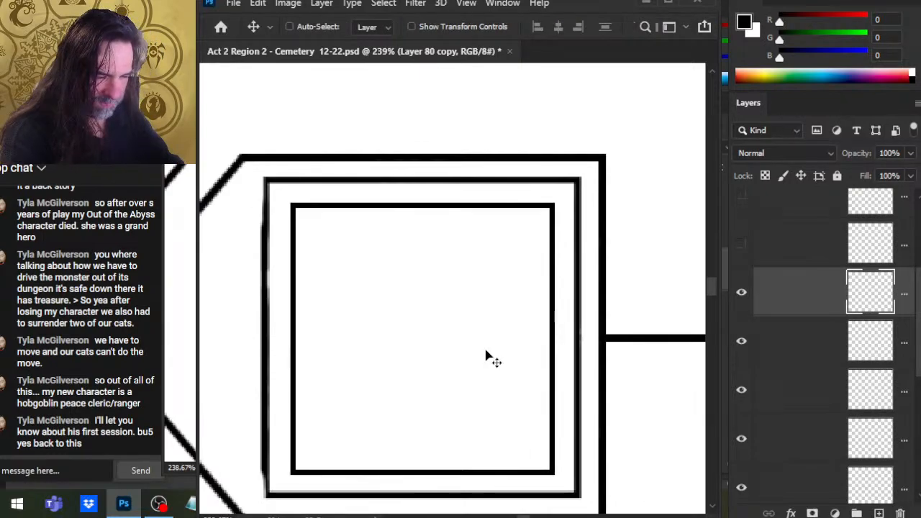
key(Up)
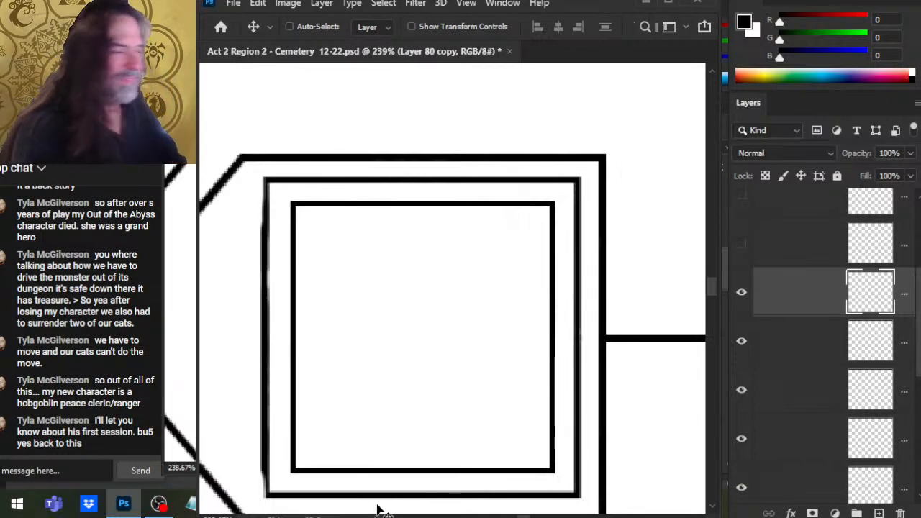
Step: Select Layer 80, toggling layer visibility to check which outline it holds
click(742, 342)
click(742, 341)
click(763, 351)
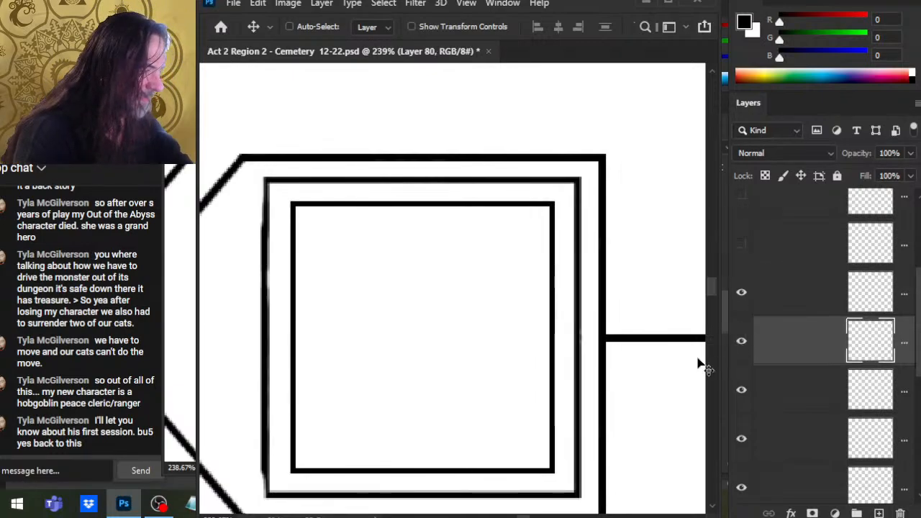
click(742, 389)
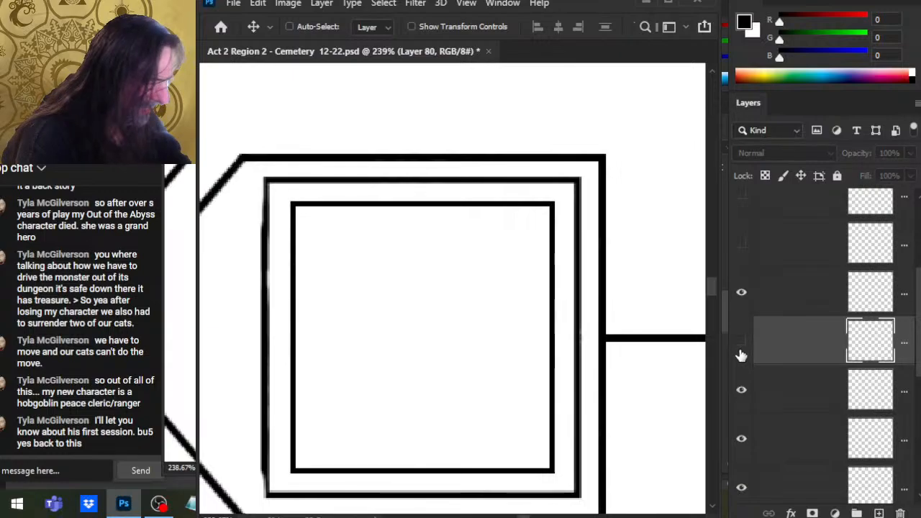
click(742, 353)
click(742, 352)
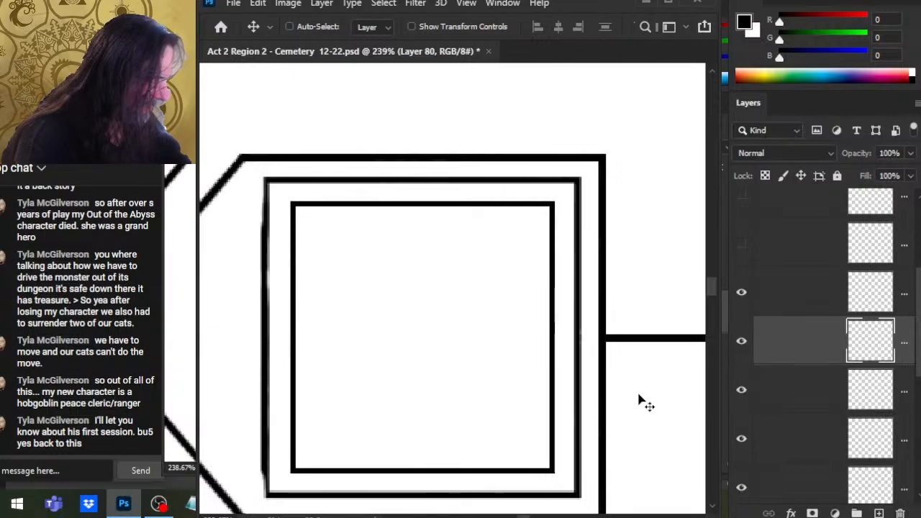
Step: Straighten the lower end of the middle square's left edge in solid black with the 2 px brush and trim the overshoot below the corner
scroll(560, 331, down, 2)
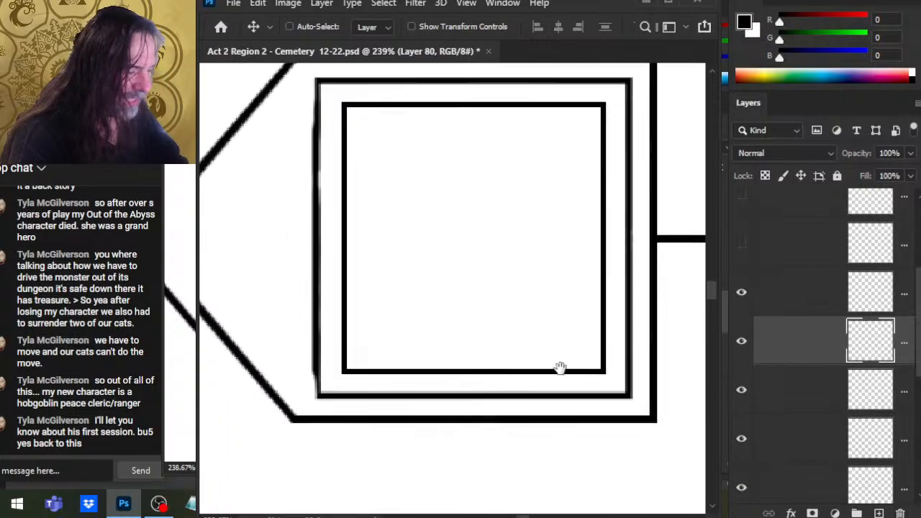
key(z)
click(369, 407)
key(b)
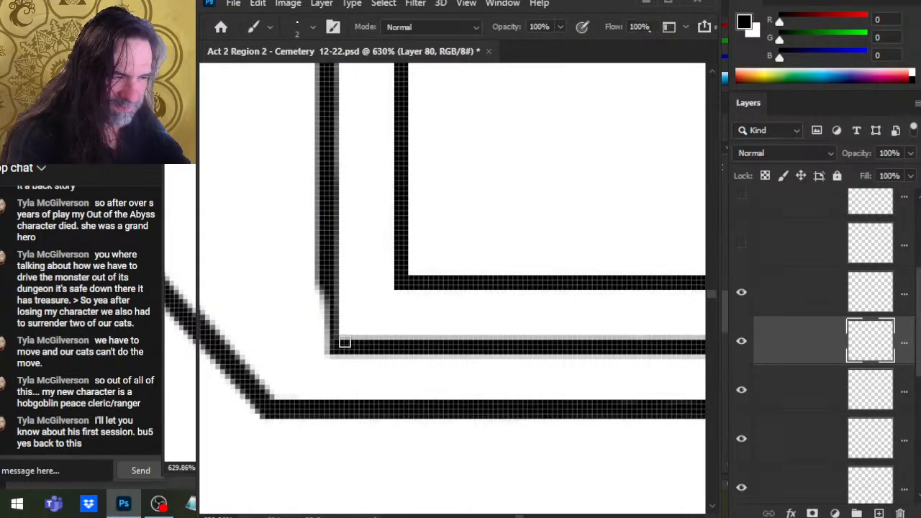
drag(327, 276, 324, 367)
key(e)
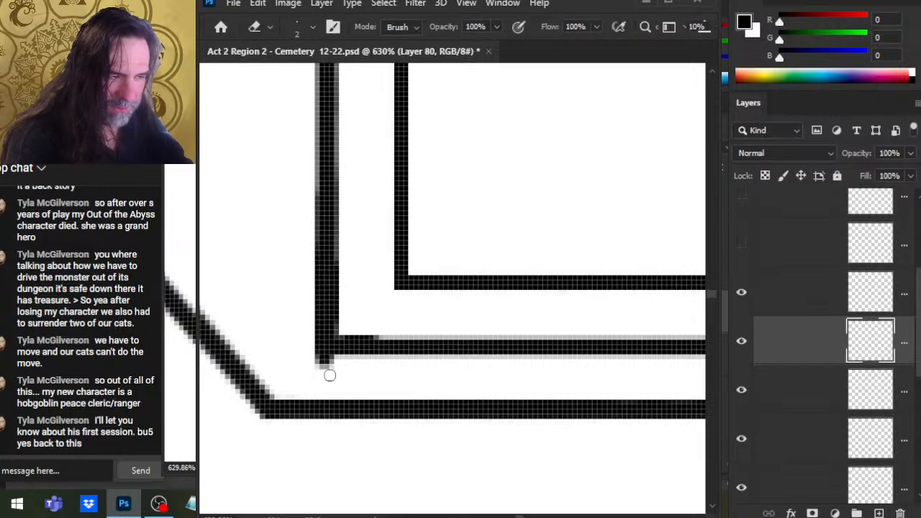
Step: Paint the grey upper pixel row of the middle square's lower edge black with the 2 px brush, from the lower-left corner rightward
key(b)
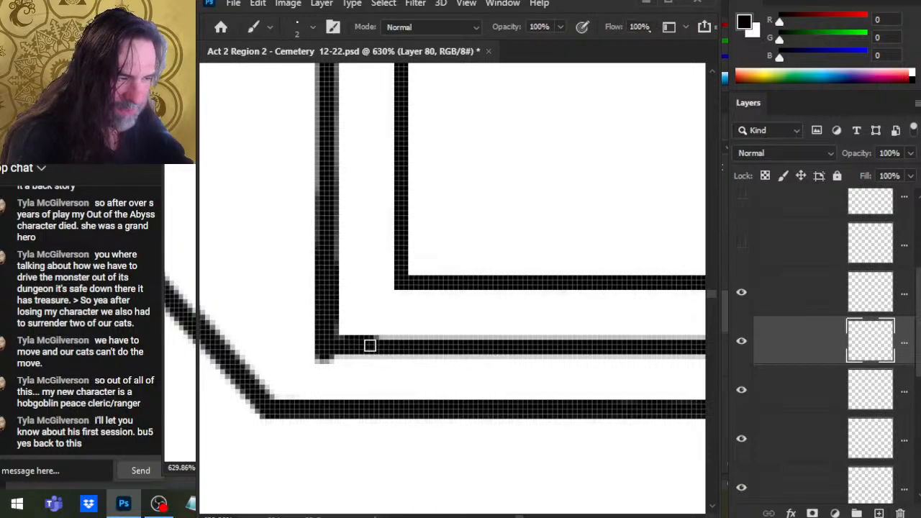
drag(371, 338, 702, 338)
scroll(371, 342, right, 3)
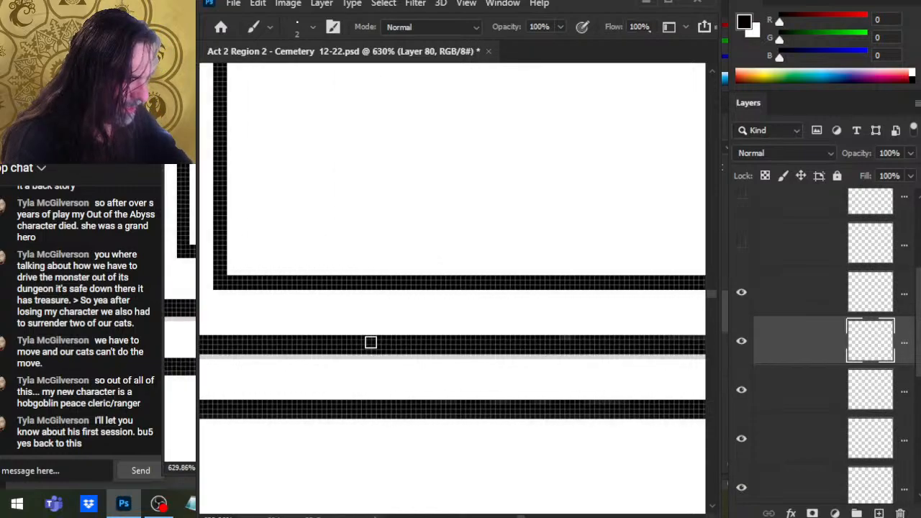
scroll(371, 342, right, 1)
scroll(371, 343, right, 5)
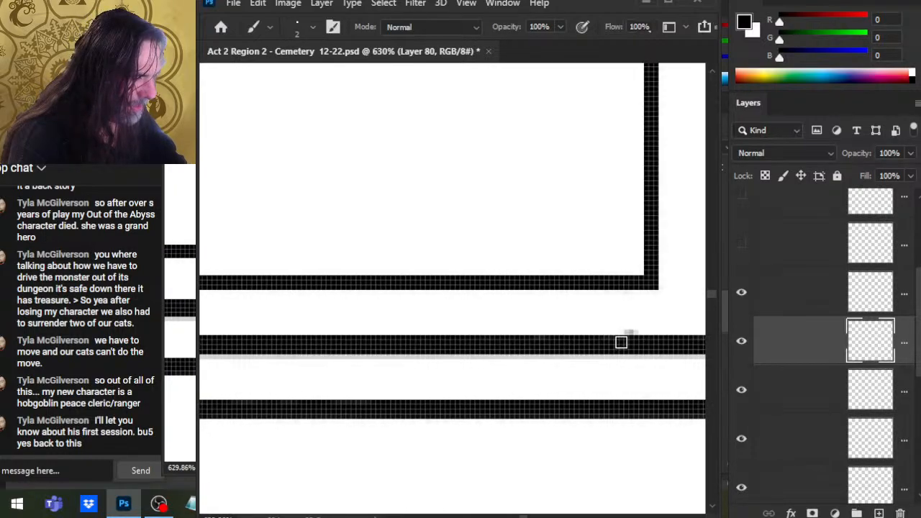
Step: Erase the grey brush smudge above the middle square's lower edge near its right end with the 2 px eraser
key(e)
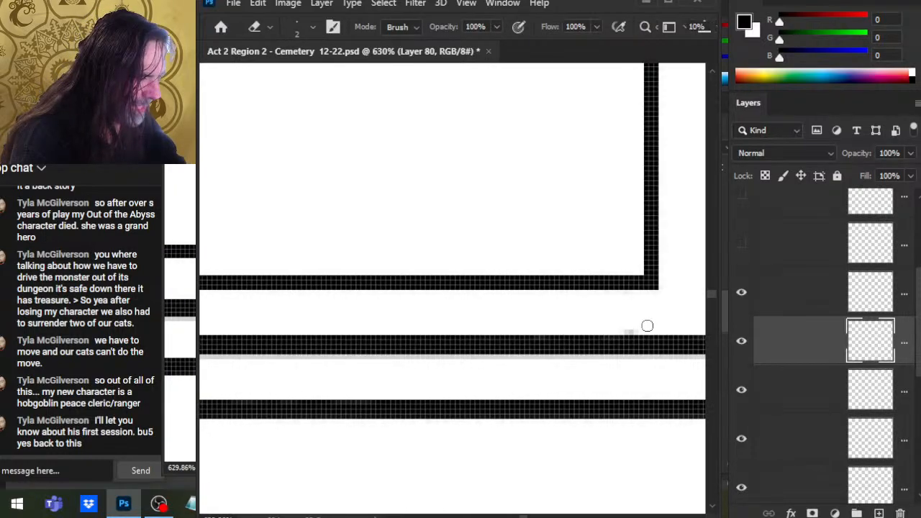
drag(622, 354, 452, 383)
key(b)
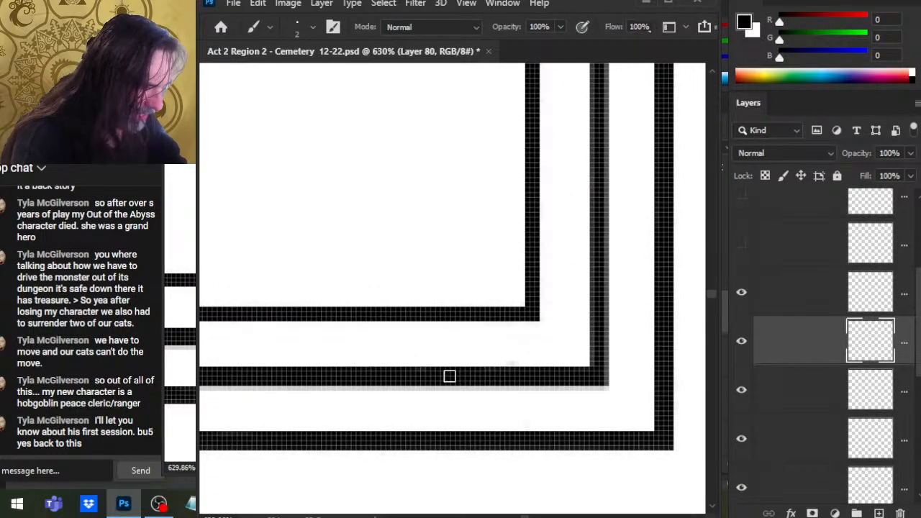
Step: Paint the middle square's right edge solid black with the 2 px brush, from the lower-right corner up to the upper-right corner
key(z)
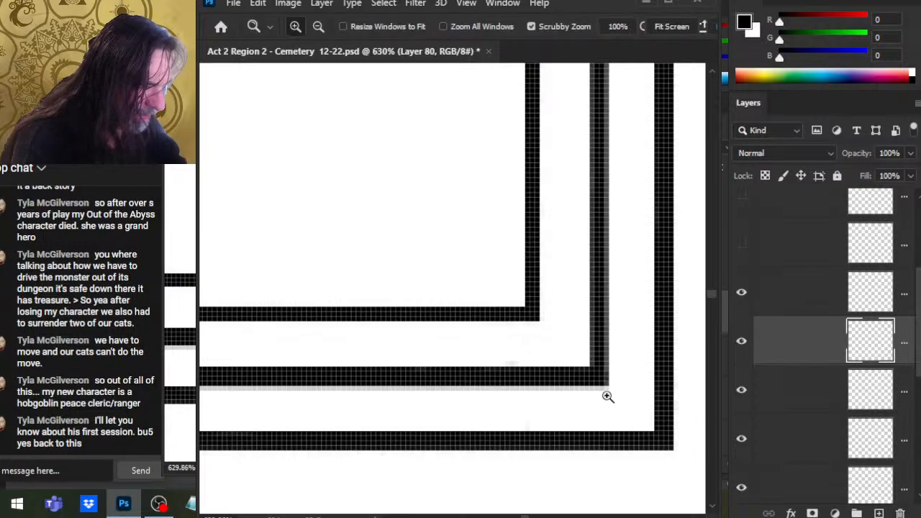
click(606, 398)
key(b)
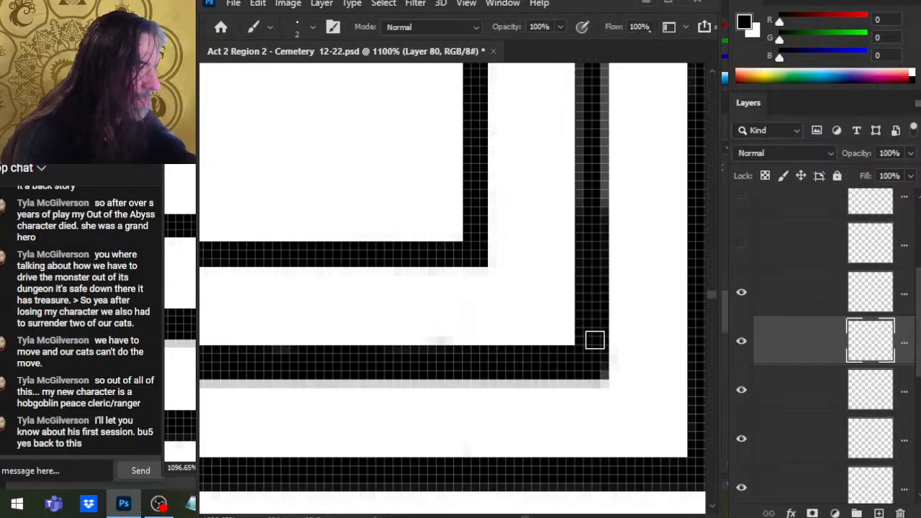
scroll(594, 339, up, 3)
scroll(595, 340, up, 3)
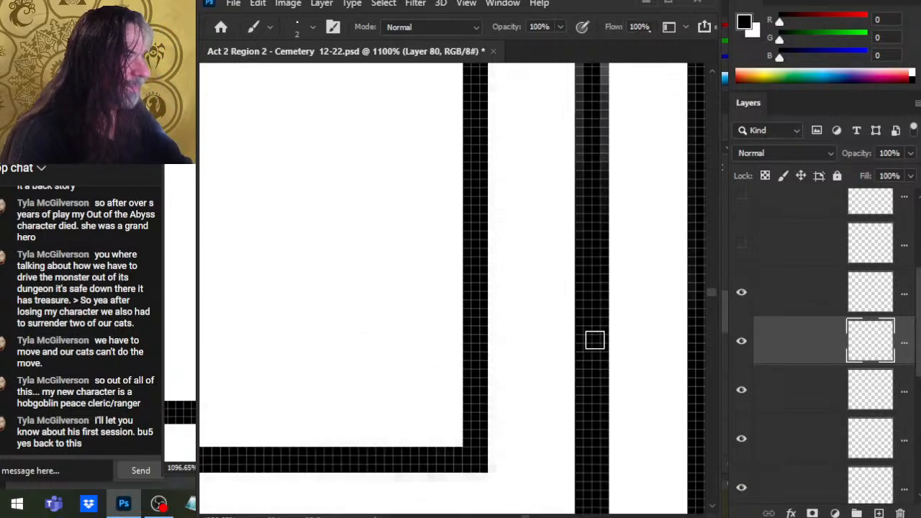
scroll(595, 340, up, 3)
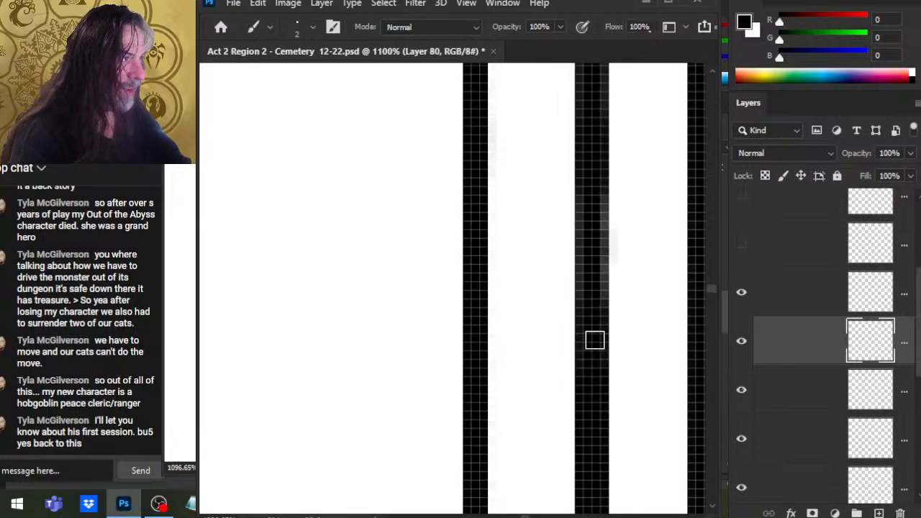
scroll(595, 340, down, 5)
drag(598, 185, 566, 328)
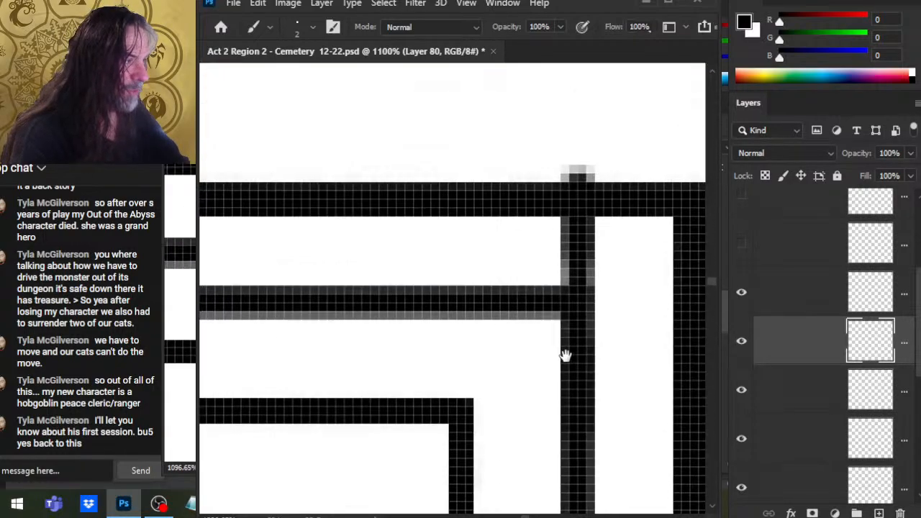
Step: Paint the grey lower pixel row of the middle square's upper edge black with the 2 px brush, from the upper-right corner to the upper-left corner
key(e)
key(b)
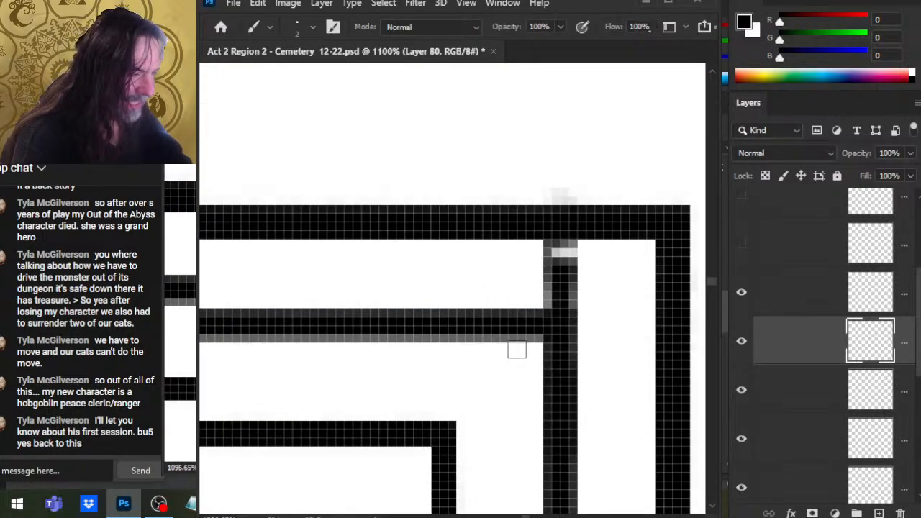
drag(550, 328, 558, 329)
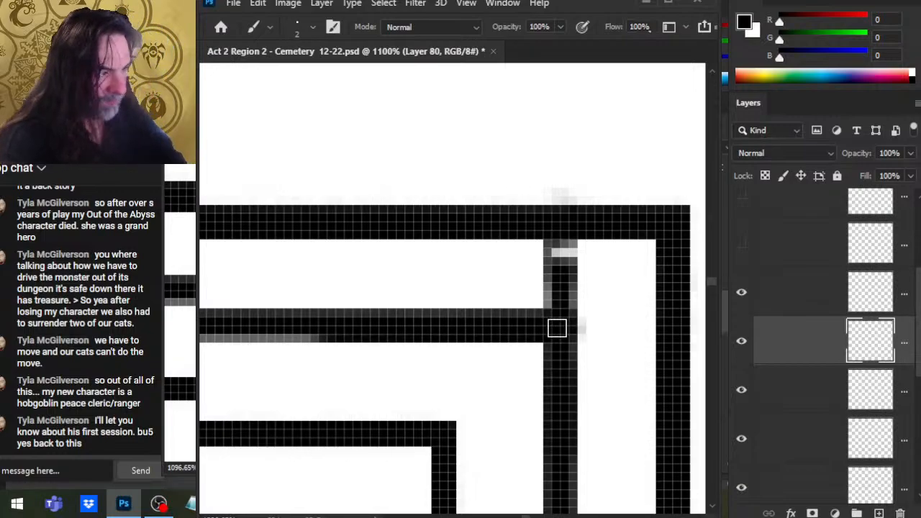
scroll(557, 328, left, 1)
scroll(557, 328, left, 2)
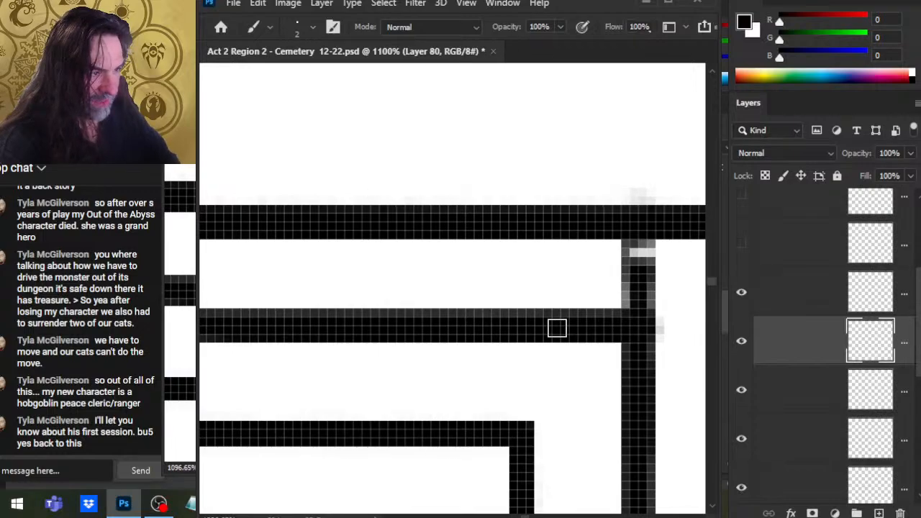
scroll(557, 328, left, 1)
scroll(557, 329, left, 6)
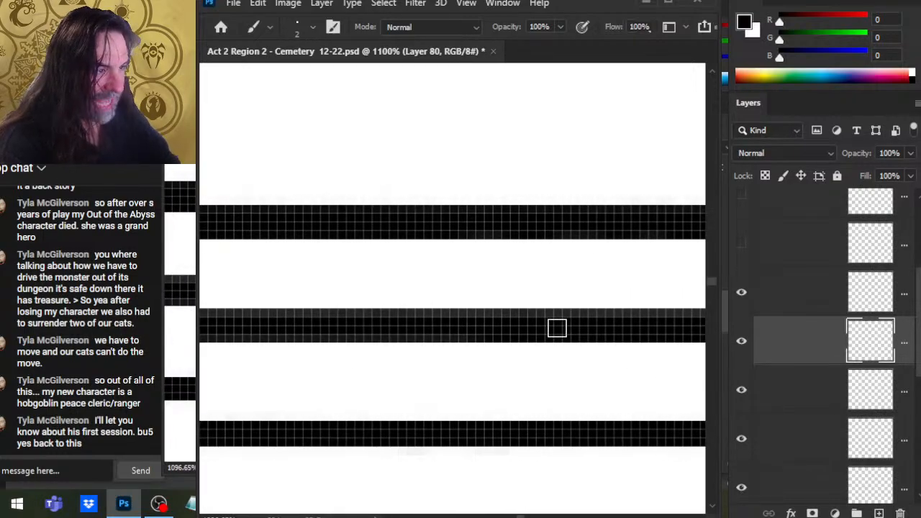
scroll(557, 328, left, 5)
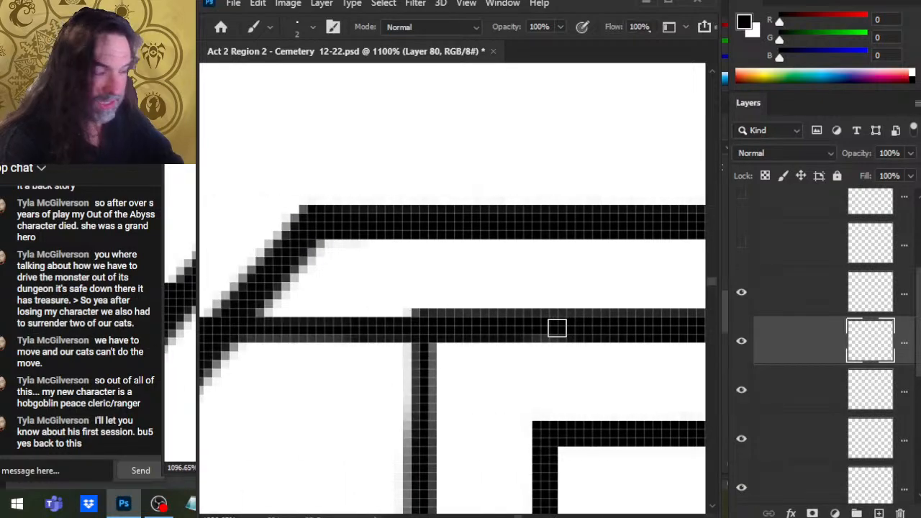
Step: Erase the upper edge's overshoot beyond the middle square's upper-left corner with the 6 px eraser
drag(257, 370, 352, 386)
key(e)
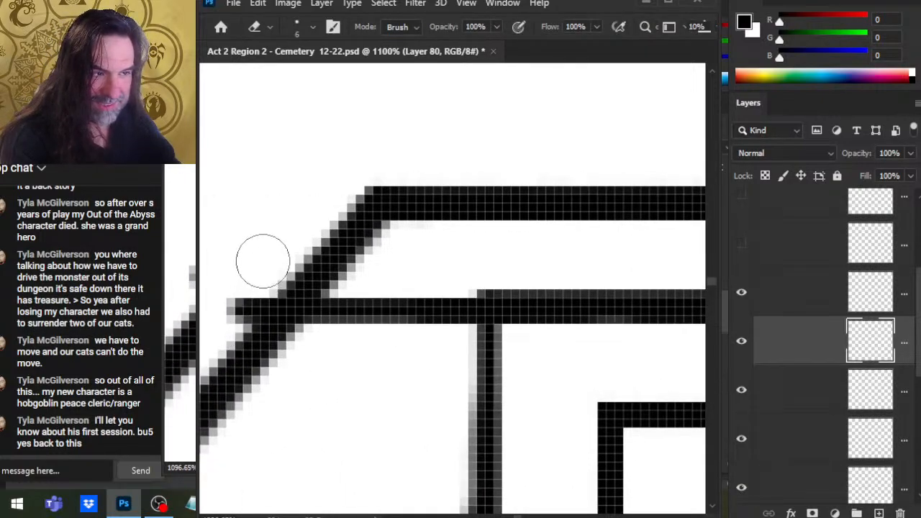
mouse_move(245, 311)
mouse_down()
mouse_move(363, 311)
mouse_move(383, 281)
mouse_move(432, 308)
mouse_move(436, 301)
mouse_up()
drag(536, 424, 514, 215)
Step: Paint the inner side of the middle square's left edge black with the 2 px brush, from the upper-left corner down to the lower-left corner
key(b)
drag(457, 369, 458, 359)
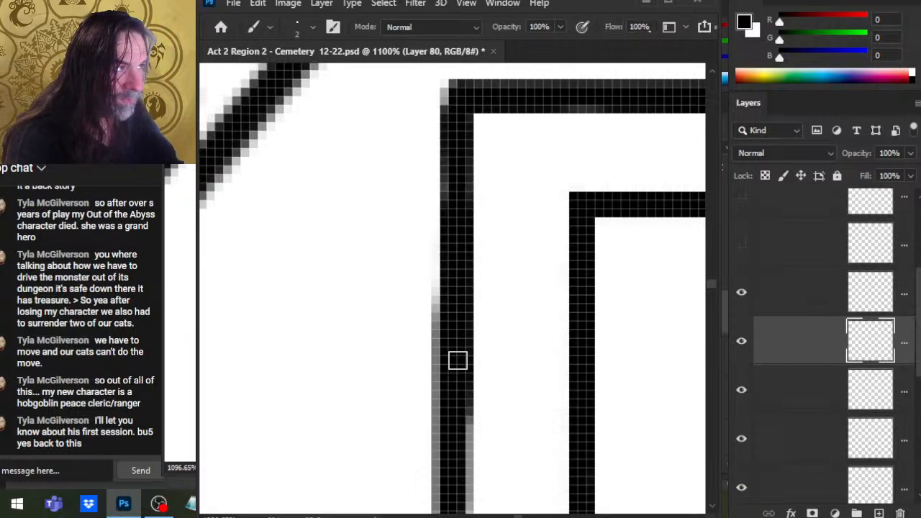
scroll(458, 360, down, 1)
scroll(457, 359, down, 5)
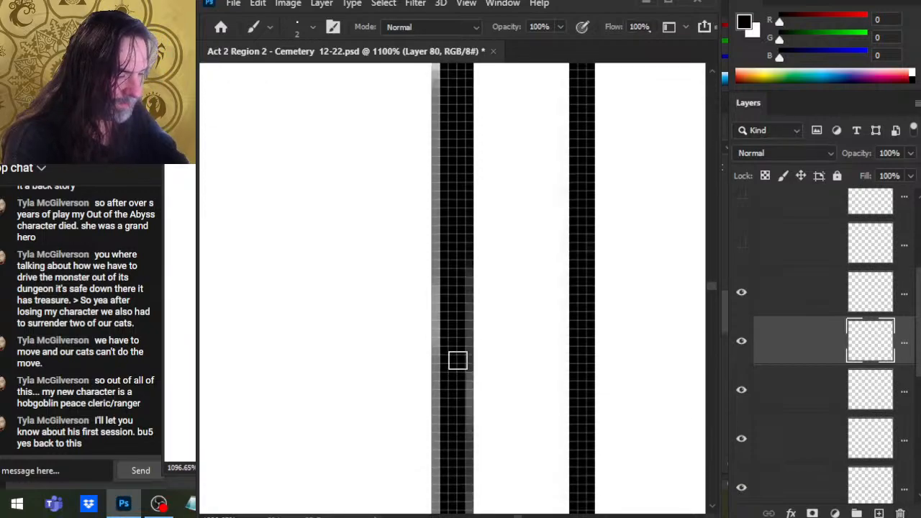
scroll(458, 360, down, 8)
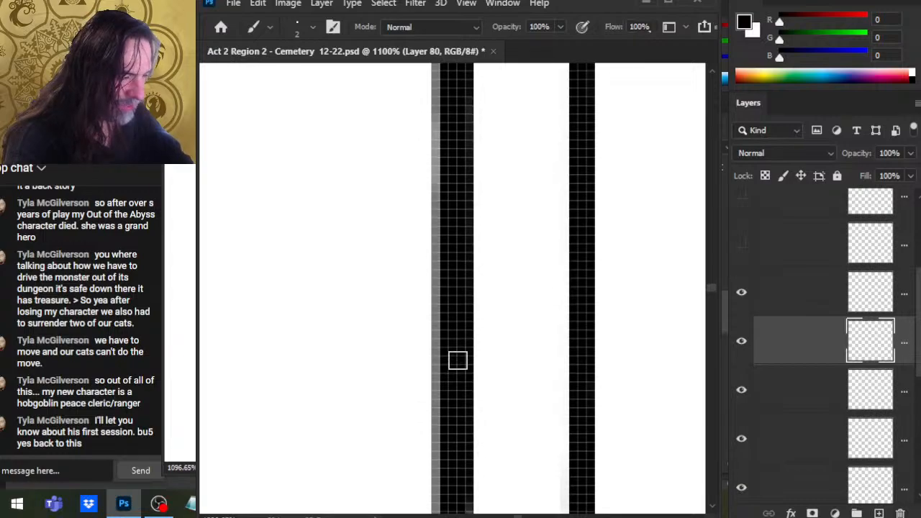
scroll(458, 360, down, 8)
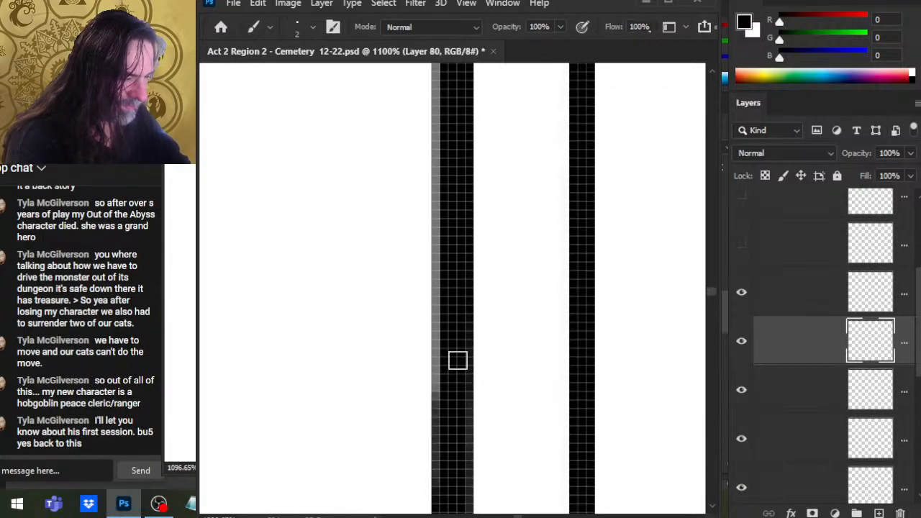
scroll(457, 359, down, 4)
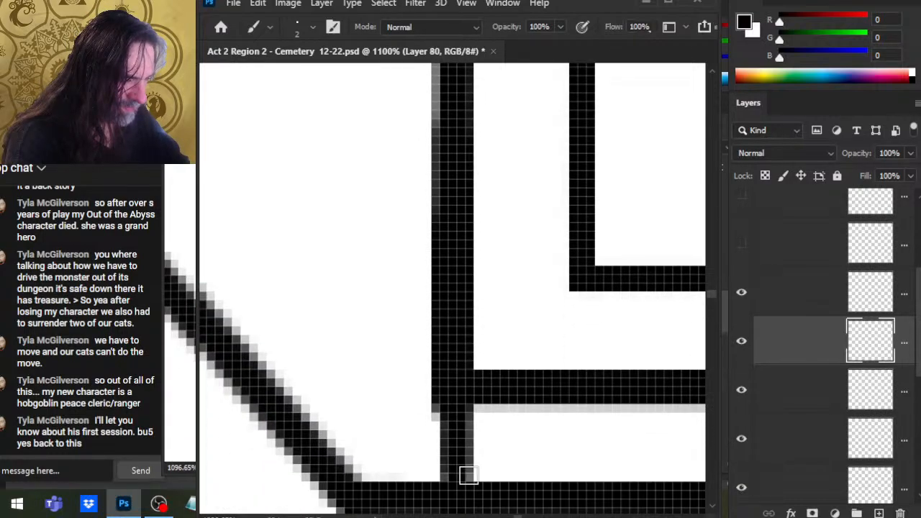
Step: Erase the leftover line below the middle square's lower-left corner and trim the corner's outer side with the 6 px eraser
key(e)
key(b)
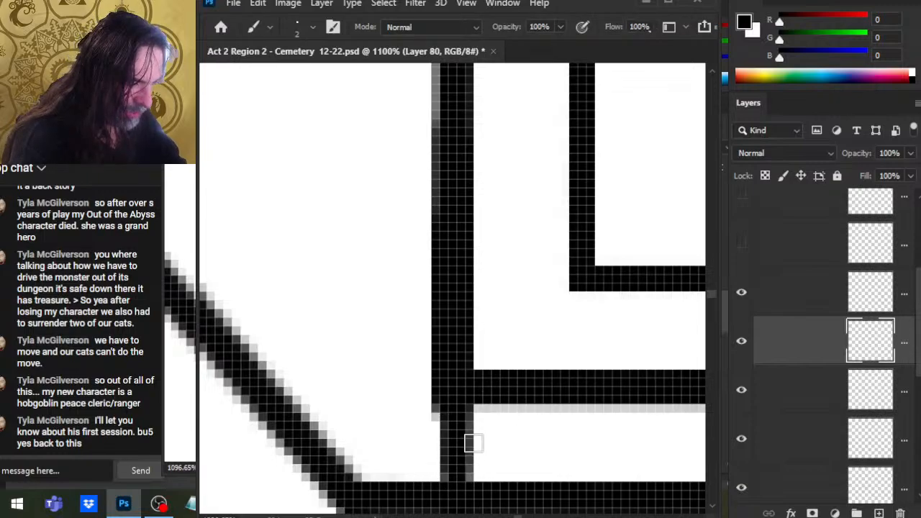
key(e)
mouse_move(468, 448)
mouse_down()
mouse_move(438, 450)
mouse_move(444, 441)
mouse_up()
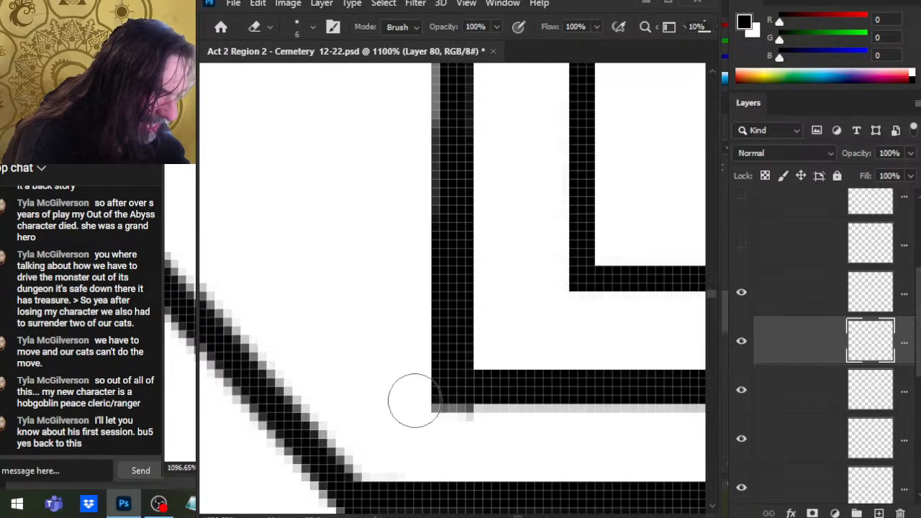
drag(414, 401, 420, 424)
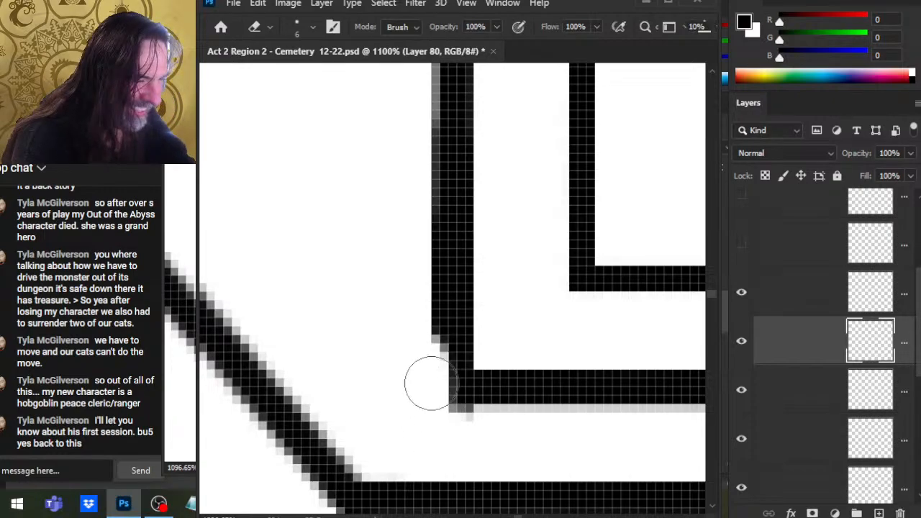
Step: Erase the surplus outer pixels along the middle square's left edge with the 3 px eraser, from the lower-left corner up to the upper-left corner
key(z)
click(486, 355)
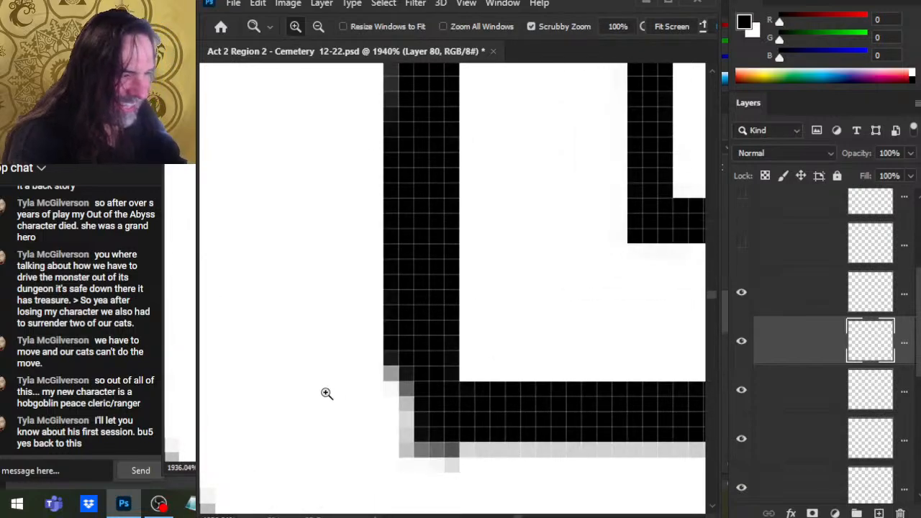
key(e)
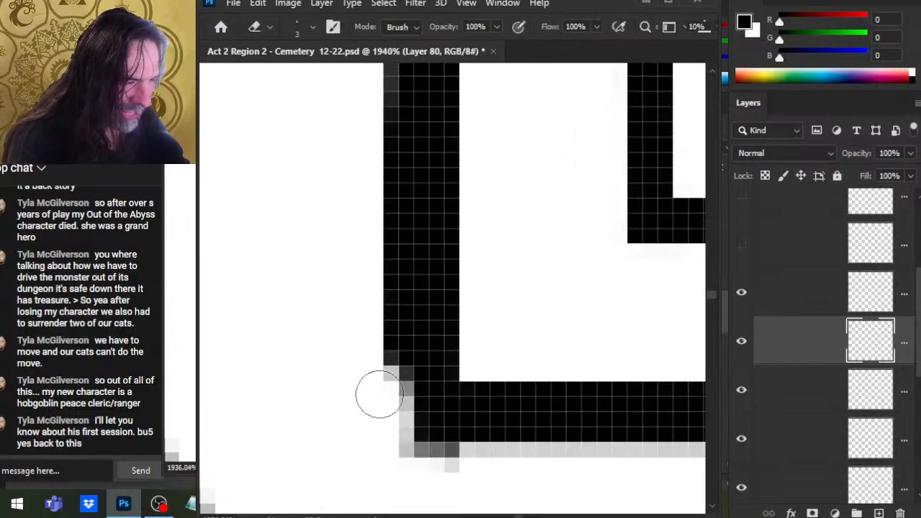
mouse_move(380, 394)
mouse_down()
mouse_move(395, 309)
mouse_move(394, 403)
mouse_move(394, 231)
mouse_move(380, 394)
mouse_move(395, 187)
mouse_up()
mouse_move(379, 394)
mouse_down()
mouse_move(394, 65)
mouse_move(395, 288)
mouse_move(400, 187)
mouse_move(404, 353)
mouse_move(405, 187)
mouse_up()
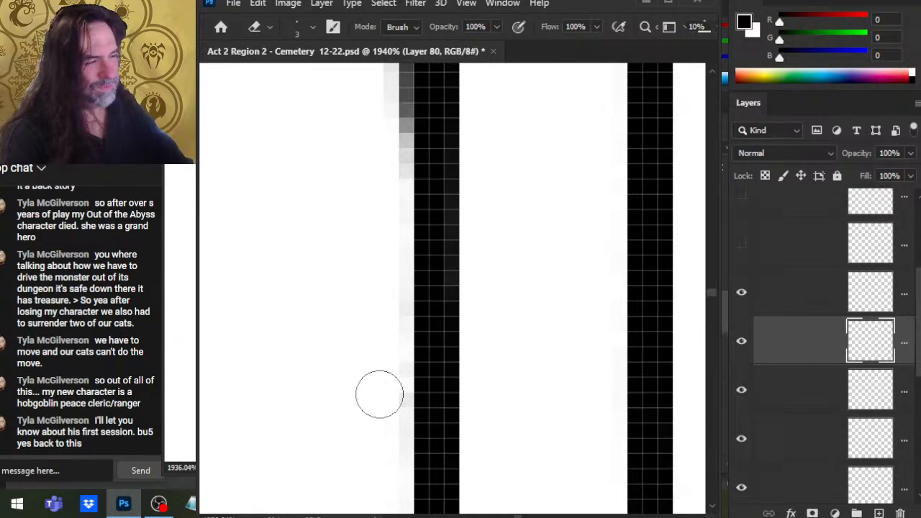
key(ctrl+z)
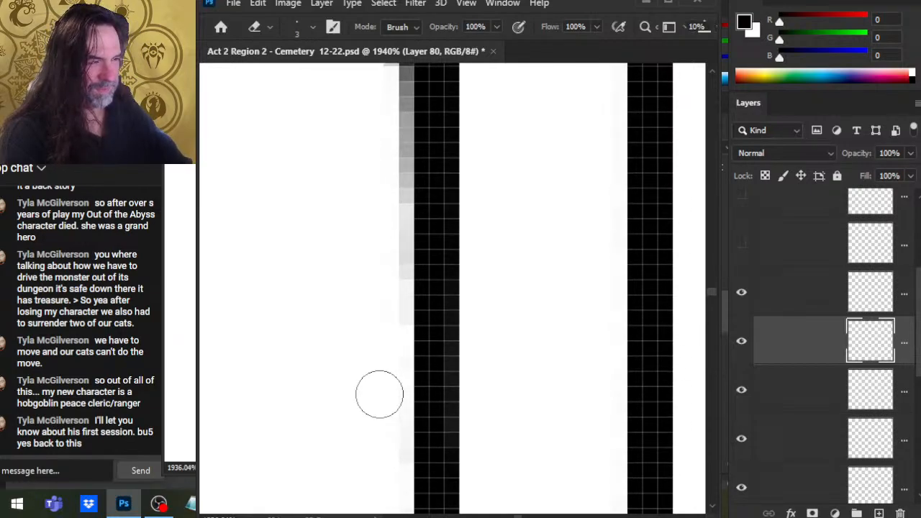
key(ctrl+z)
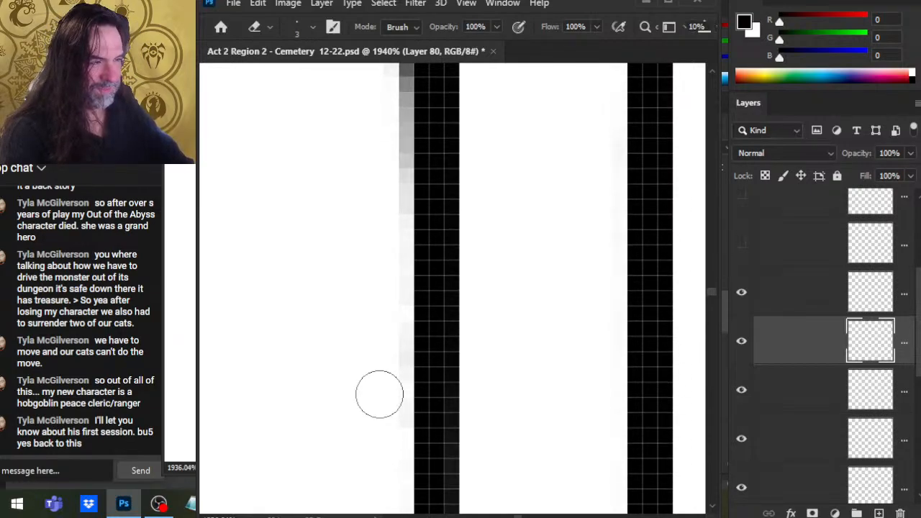
key(ctrl+z)
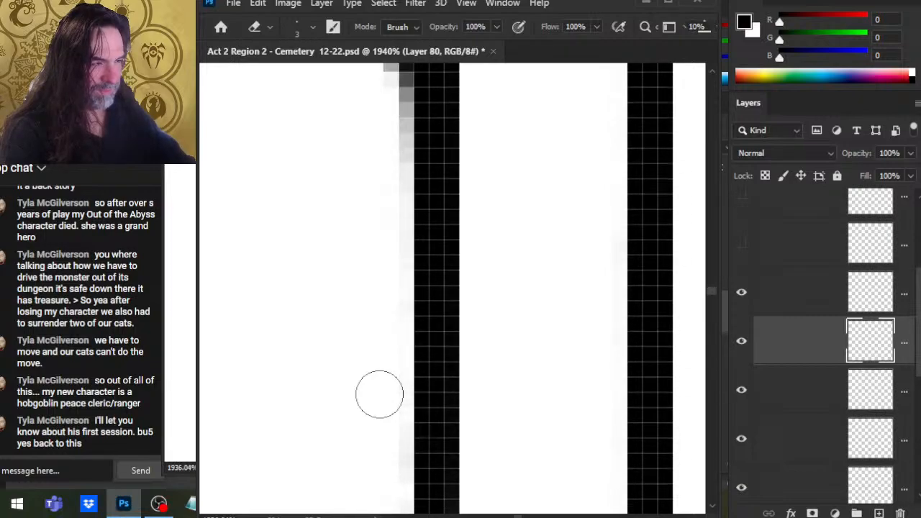
key(ctrl+z)
key(ctrl+z)
key(ctrl+z)
key(ctrl+z)
key(ctrl+z)
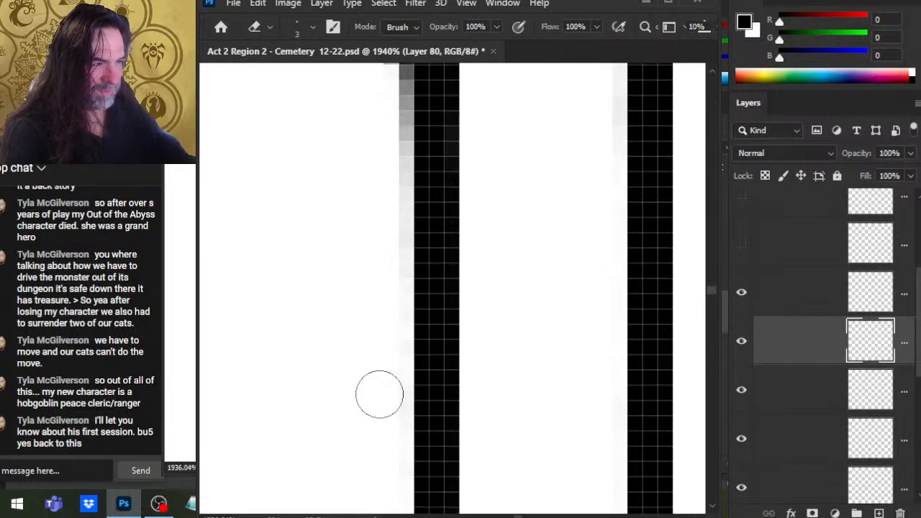
key(ctrl+z)
key(ctrl+z)
key(ctrl+z)
key(ctrl+z)
key(ctrl+z)
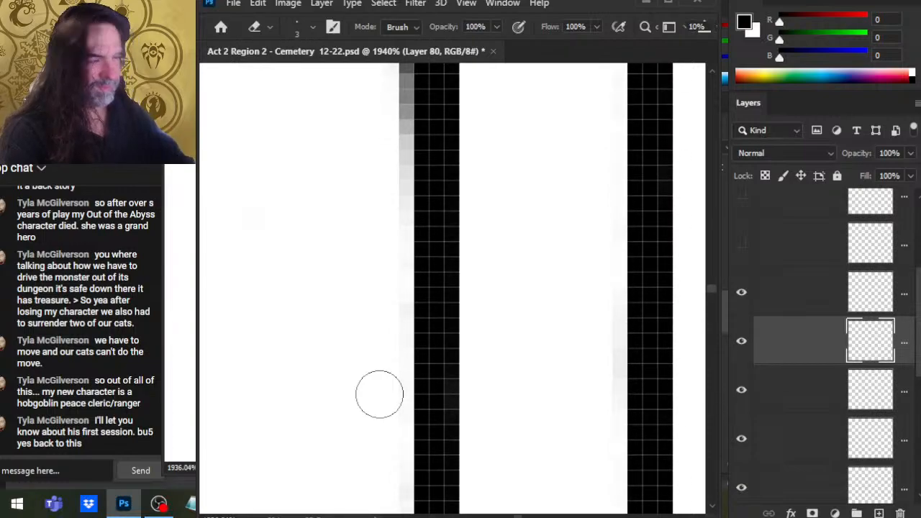
key(ctrl+z)
scroll(379, 395, down, 3)
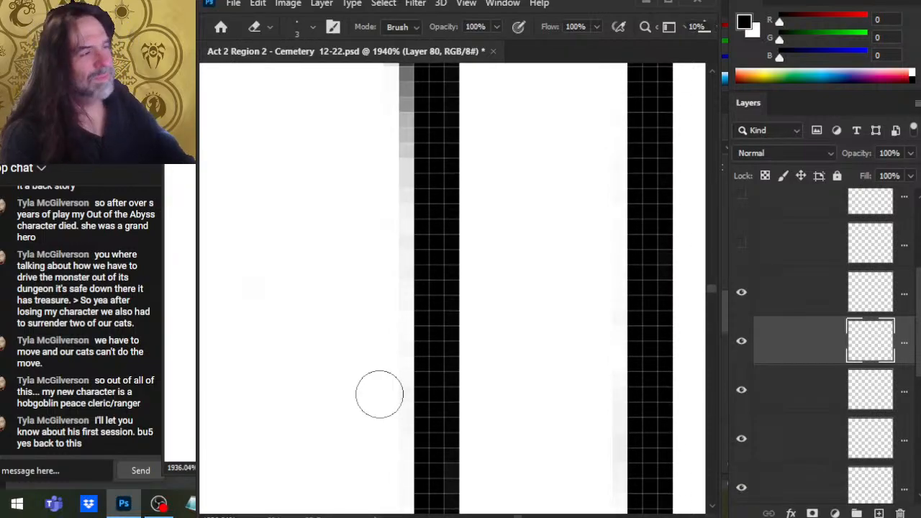
scroll(379, 394, up, 2)
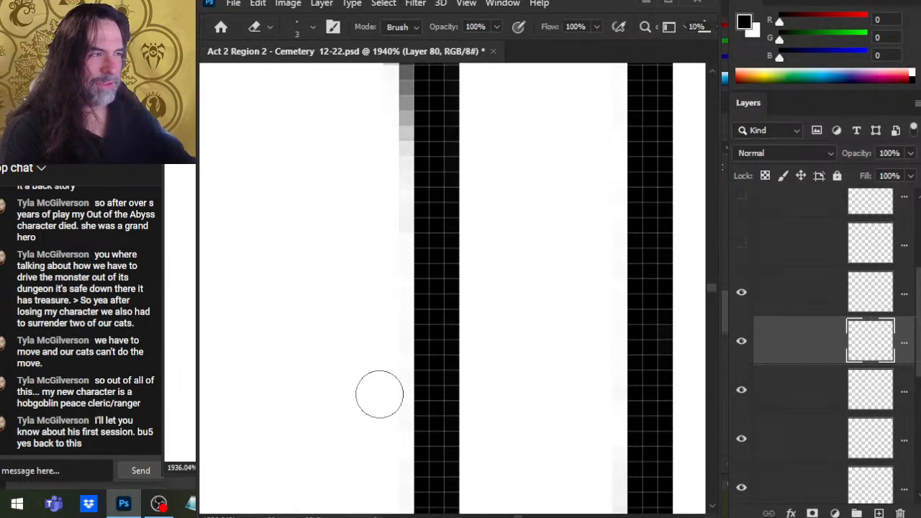
scroll(379, 394, up, 3)
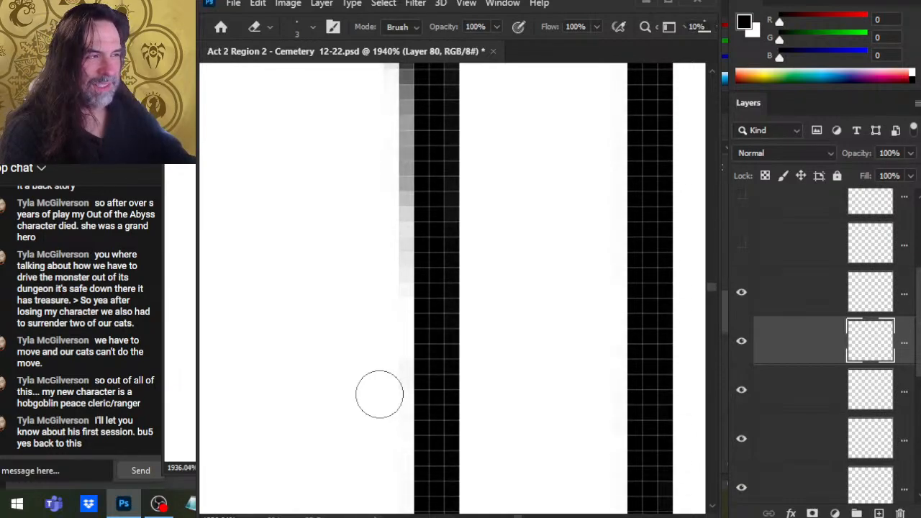
scroll(379, 394, up, 3)
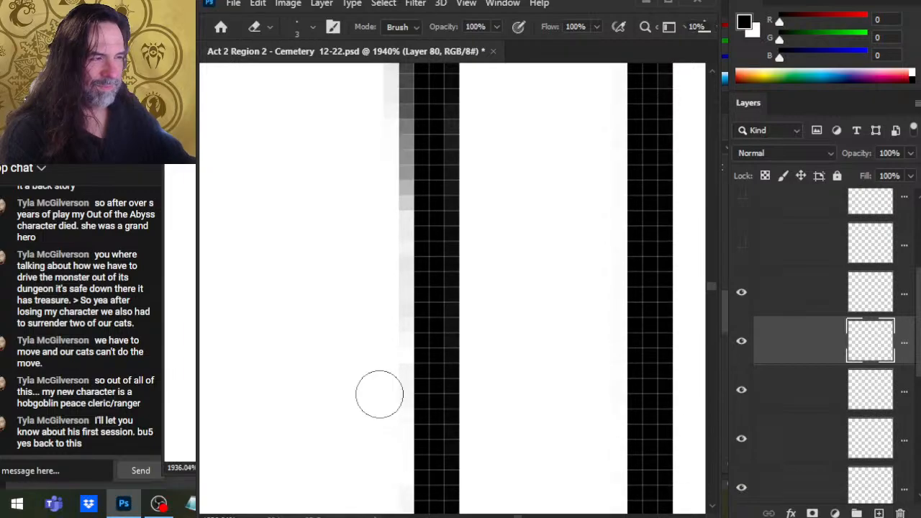
scroll(379, 395, up, 3)
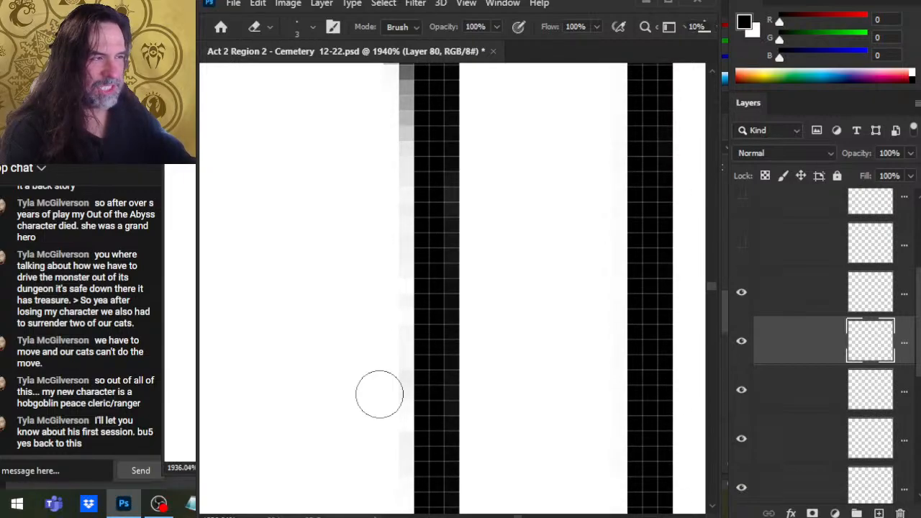
scroll(380, 394, up, 3)
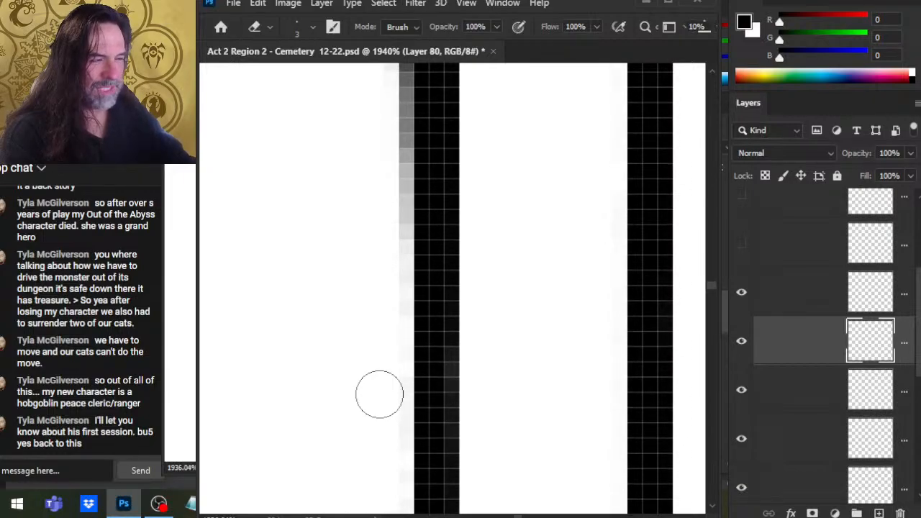
scroll(379, 394, up, 3)
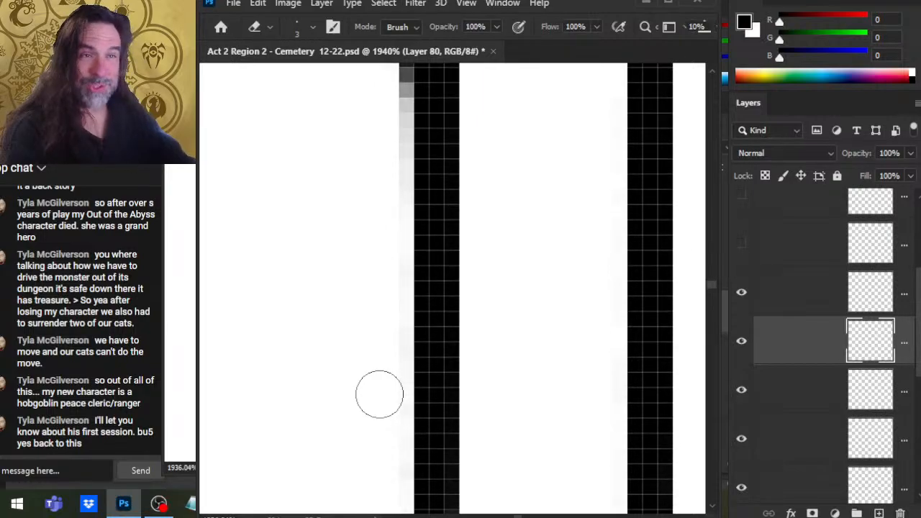
scroll(380, 394, up, 3)
scroll(379, 394, up, 2)
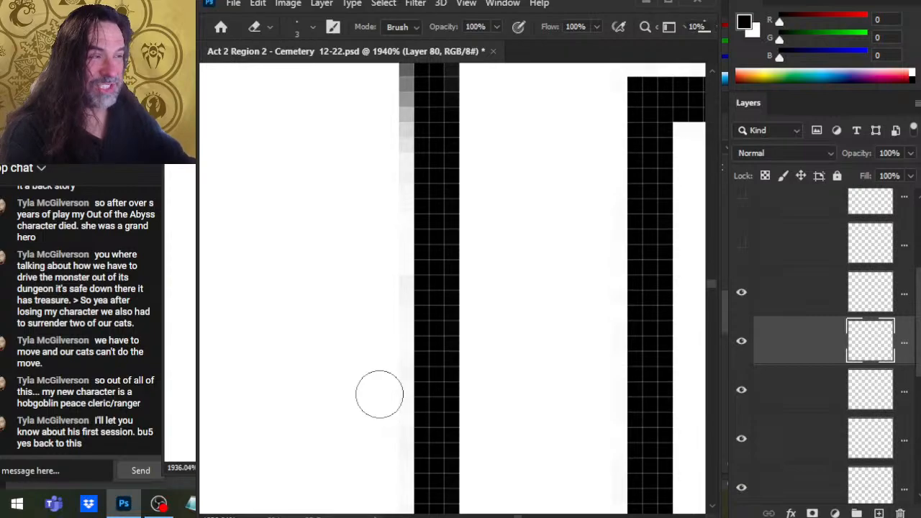
scroll(380, 395, up, 1)
scroll(380, 395, up, 3)
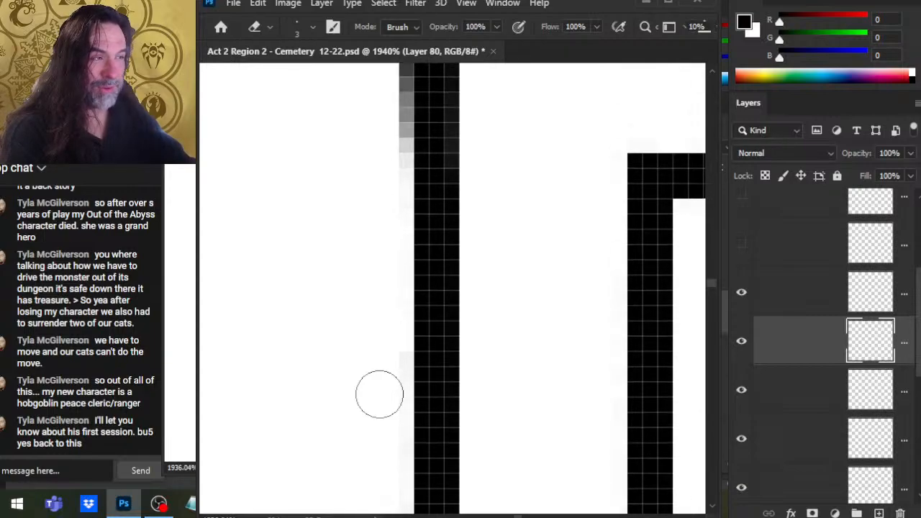
scroll(380, 394, up, 2)
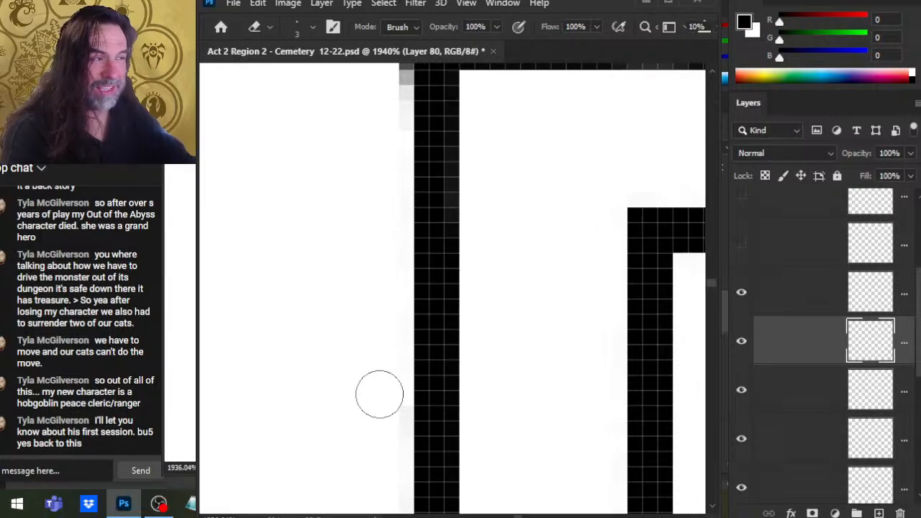
scroll(379, 394, up, 2)
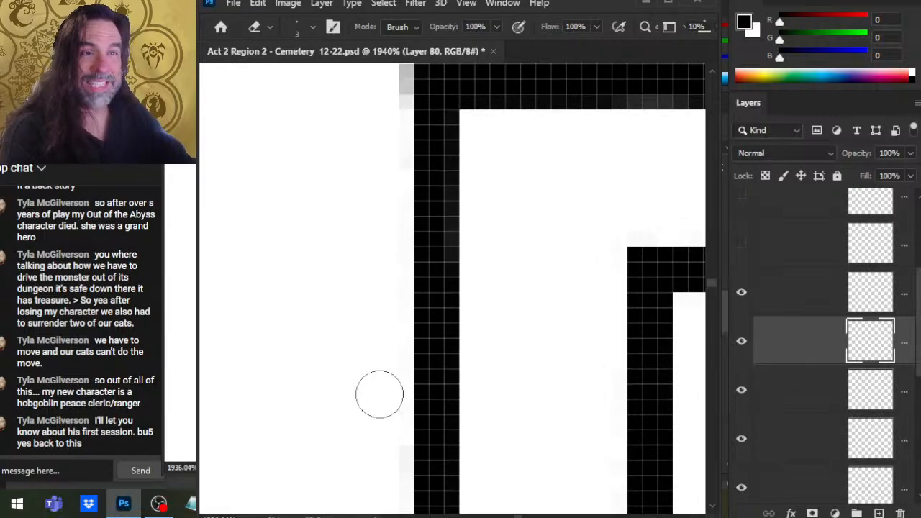
scroll(379, 395, up, 2)
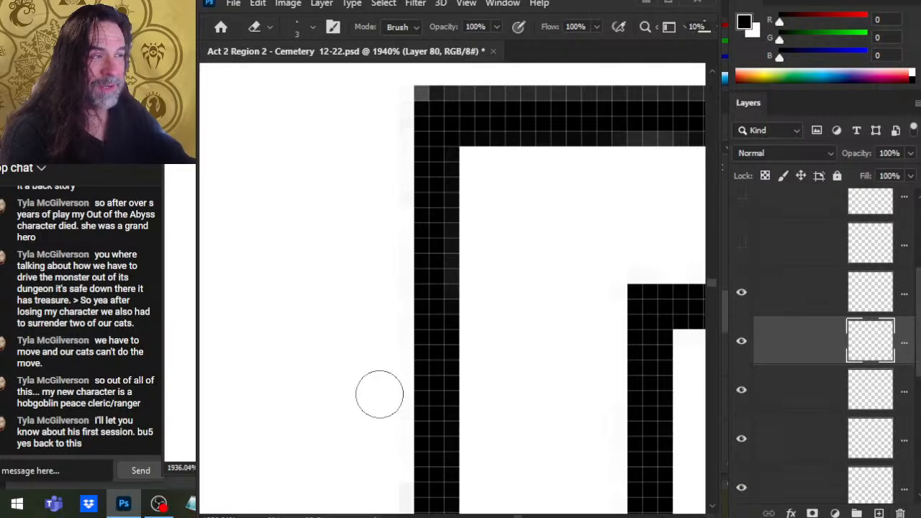
scroll(380, 395, up, 2)
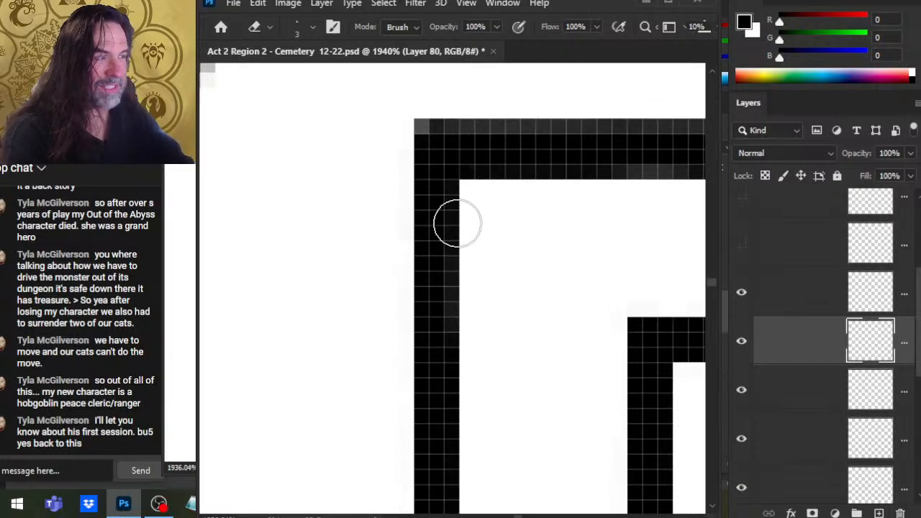
Step: Erase the surplus outer pixels along the middle square's upper edge with the 3 px eraser, from the upper-left to the upper-right corner
drag(477, 226, 439, 380)
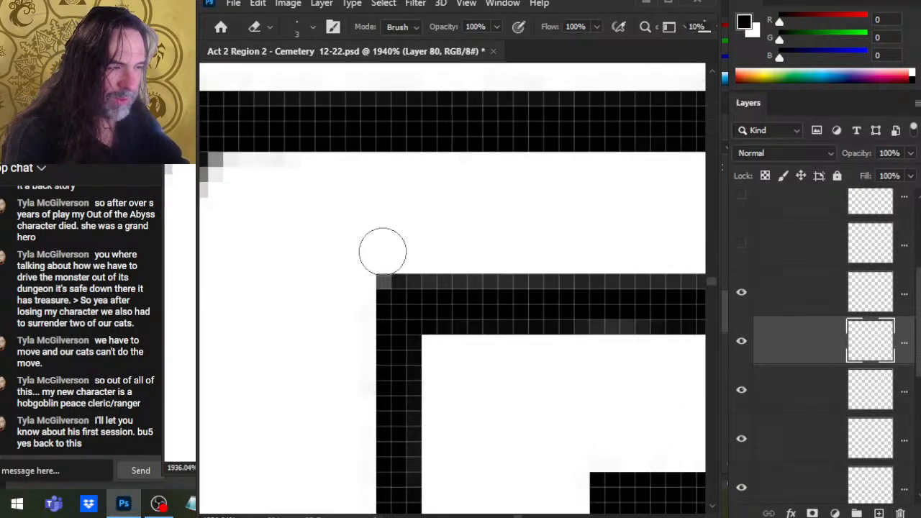
mouse_move(384, 250)
mouse_down()
mouse_move(413, 249)
mouse_move(421, 260)
mouse_move(381, 253)
mouse_up()
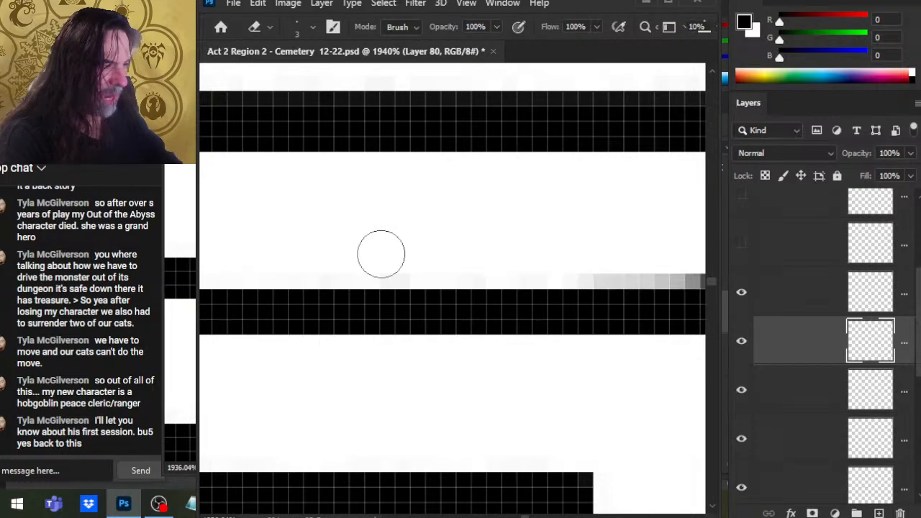
scroll(380, 253, right, 3)
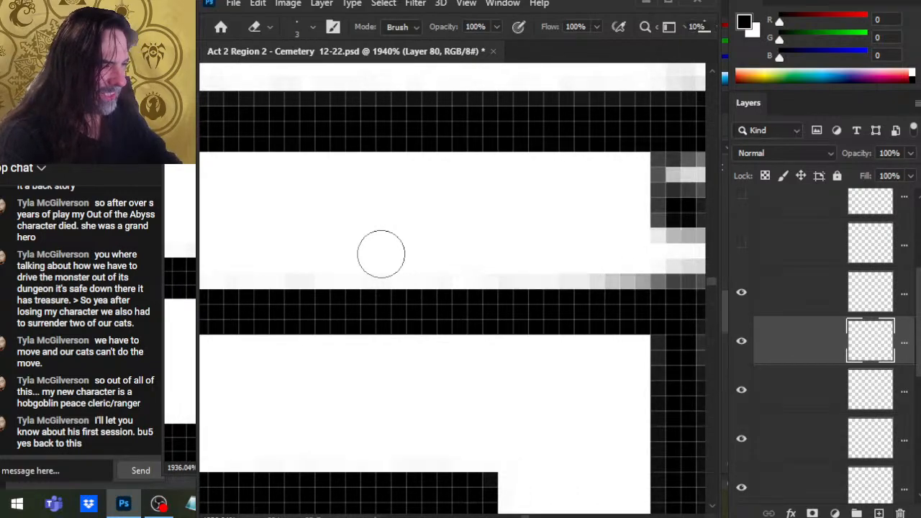
scroll(381, 253, right, 4)
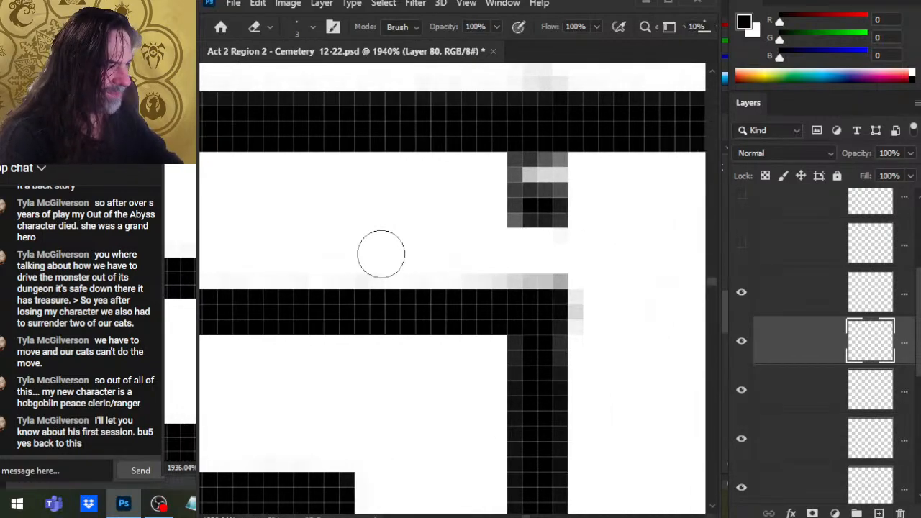
scroll(381, 254, right, 1)
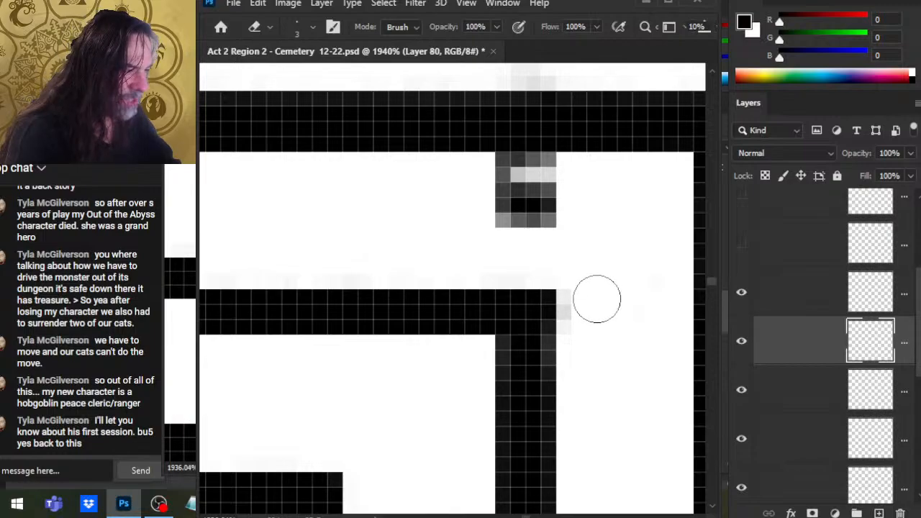
Step: Enlarge the eraser to 5 px and erase the leftover line stub above the middle square's upper-right corner
scroll(595, 268, up, 3)
key(bracketright)
key(bracketright)
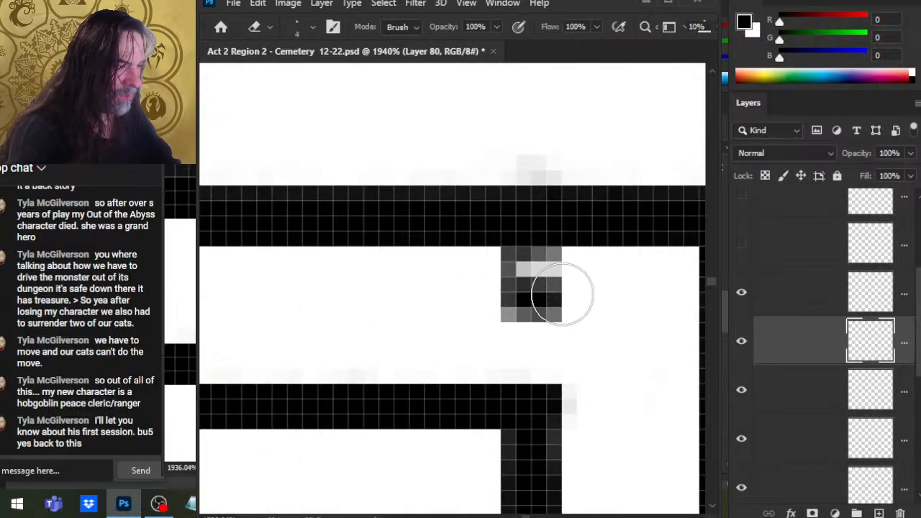
drag(555, 295, 568, 302)
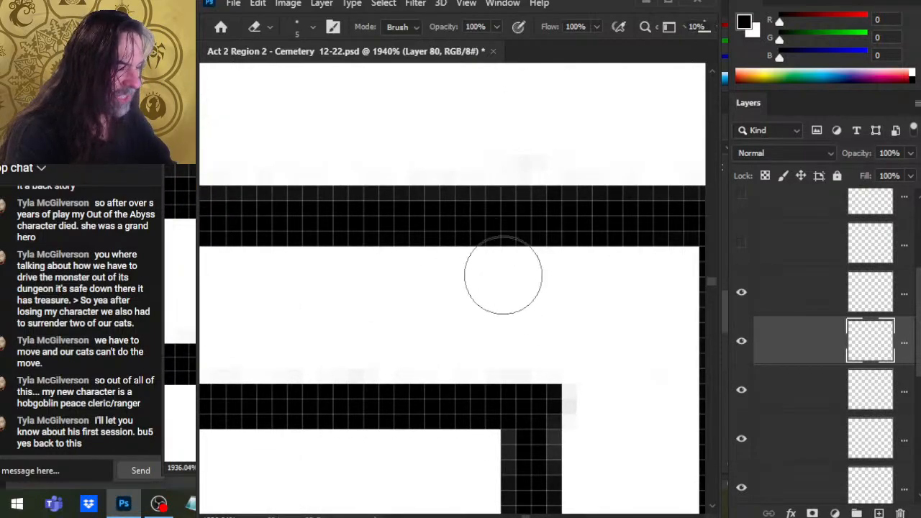
mouse_move(615, 408)
mouse_down()
mouse_move(539, 300)
mouse_move(483, 282)
mouse_up()
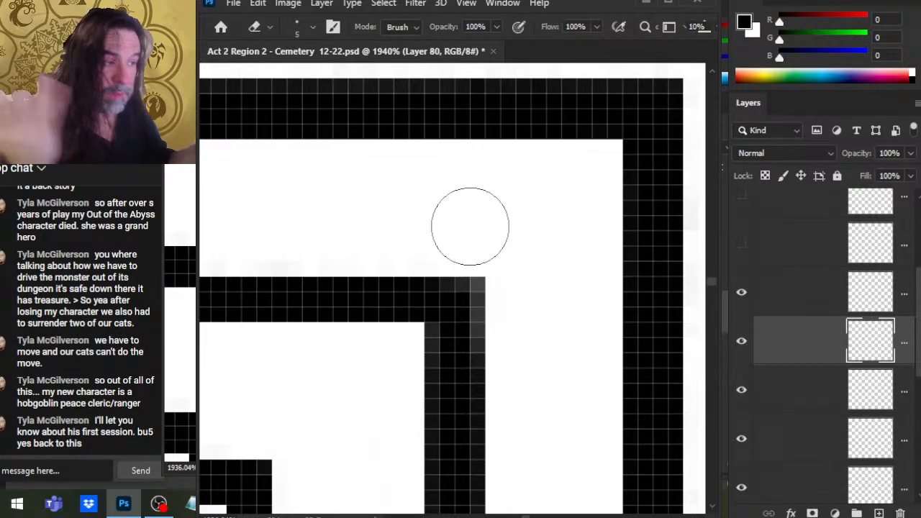
Step: Trim the outer side of the middle square's upper-right corner with the 5 px eraser and repaint the corner black with the 2 px brush
key(b)
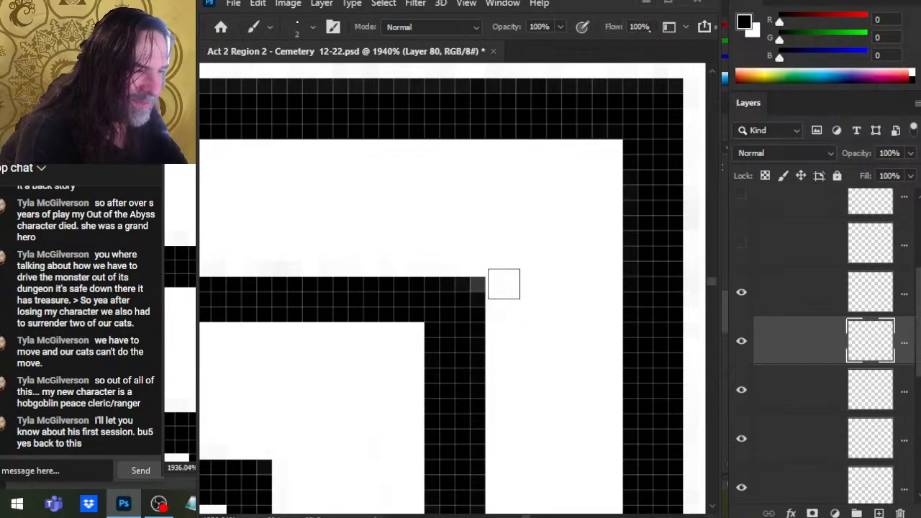
drag(504, 284, 524, 339)
key(ctrl+z)
key(e)
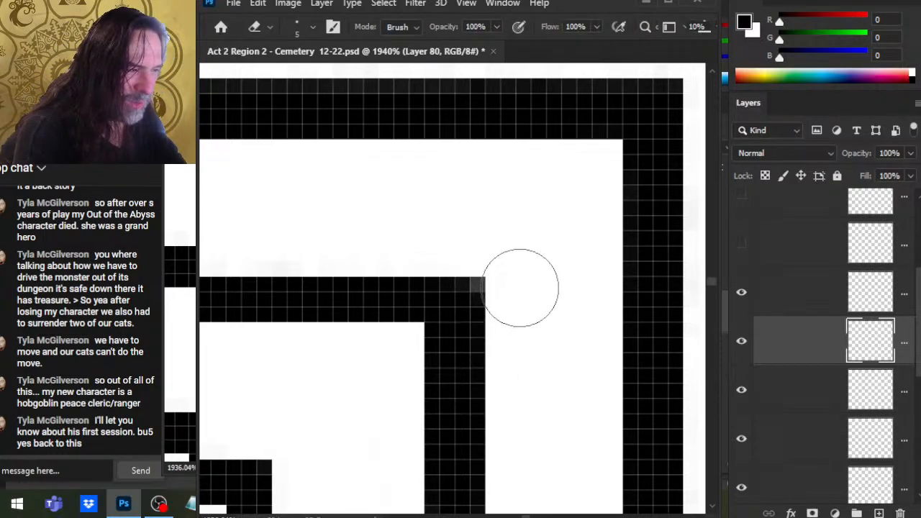
mouse_move(519, 288)
mouse_down()
mouse_move(520, 277)
mouse_move(530, 318)
mouse_up()
key(b)
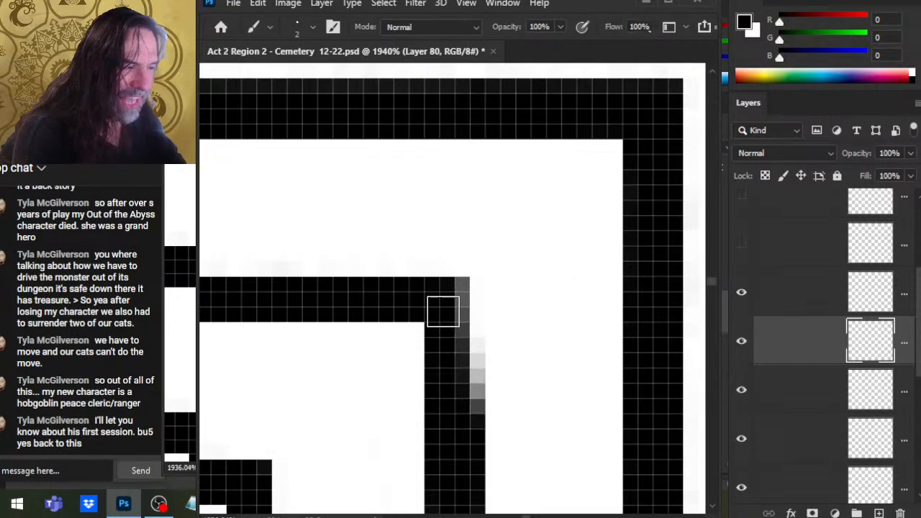
drag(443, 311, 450, 301)
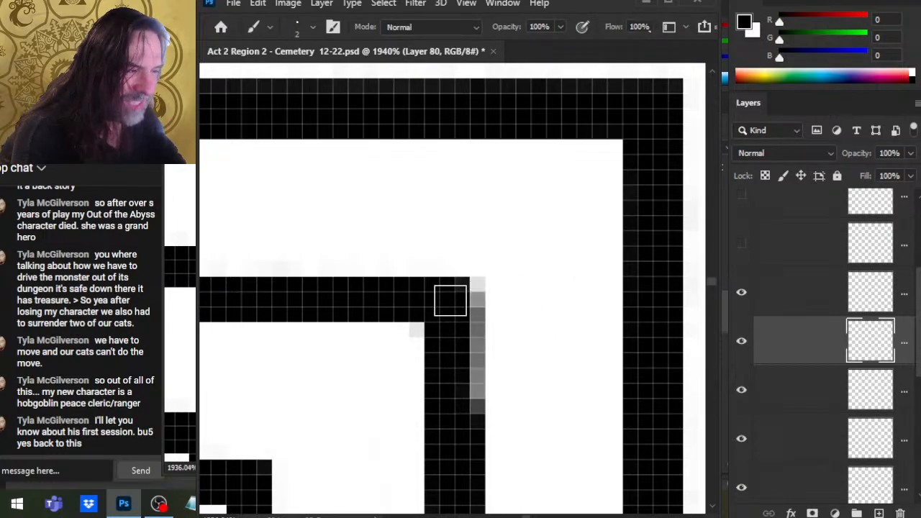
key(ctrl+z)
key(e)
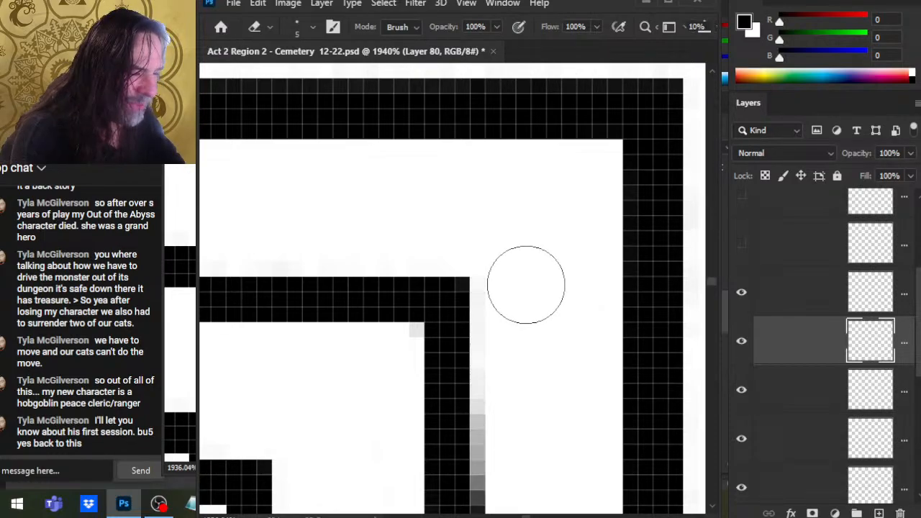
Step: Repair the inner side of the middle square's right edge below the upper-right corner, alternating black brush strokes and the 5 px eraser
scroll(526, 285, down, 3)
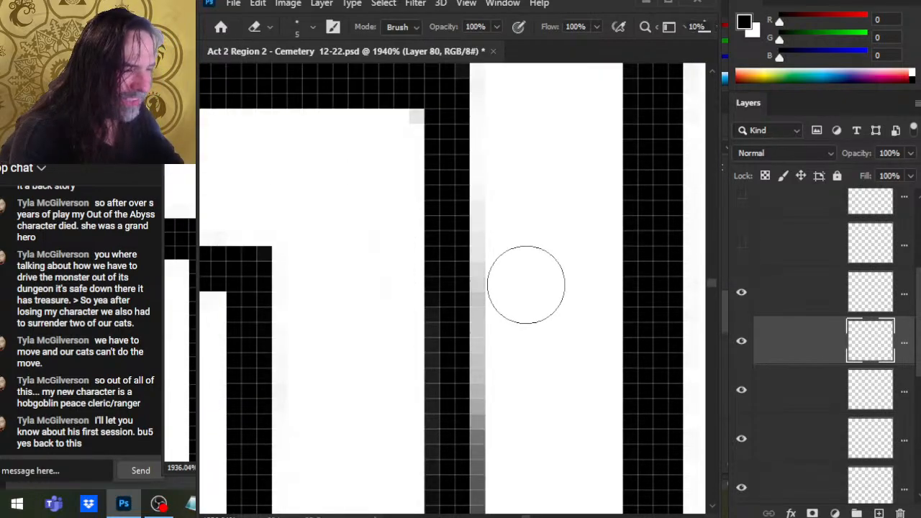
scroll(526, 285, down, 1)
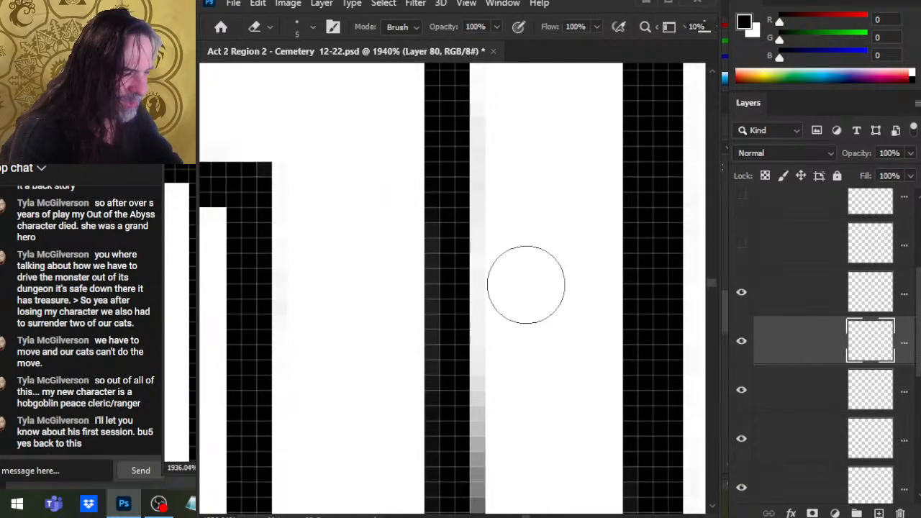
key(b)
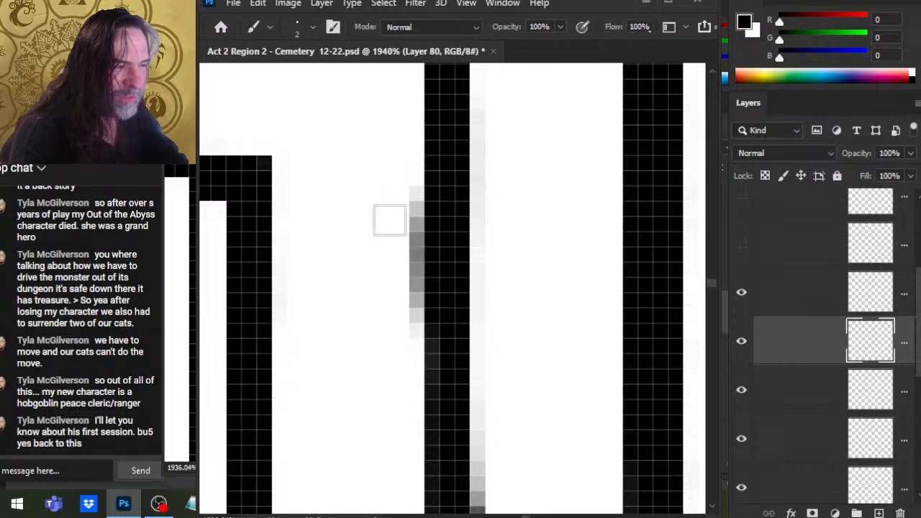
key(e)
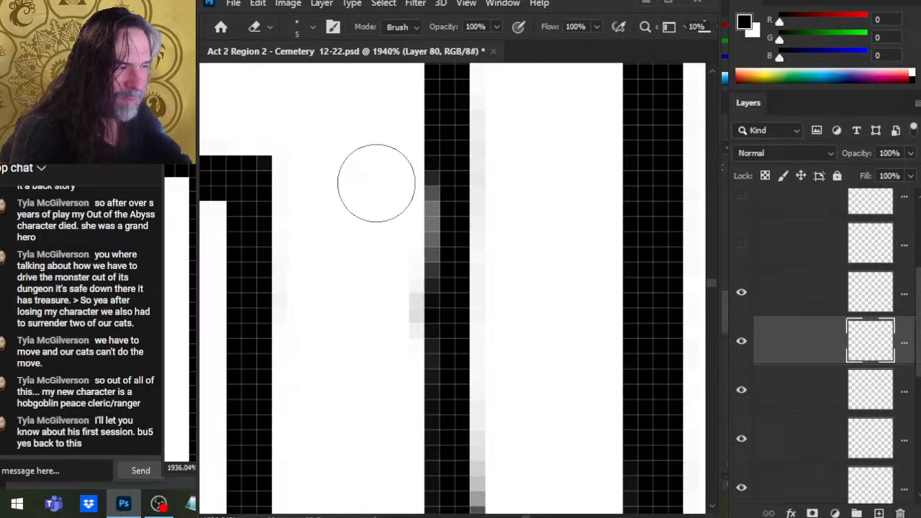
key(b)
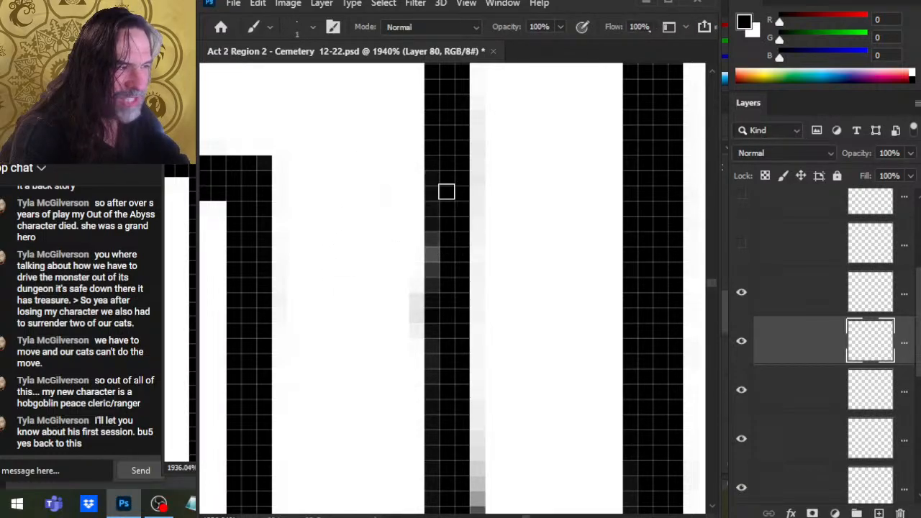
key(e)
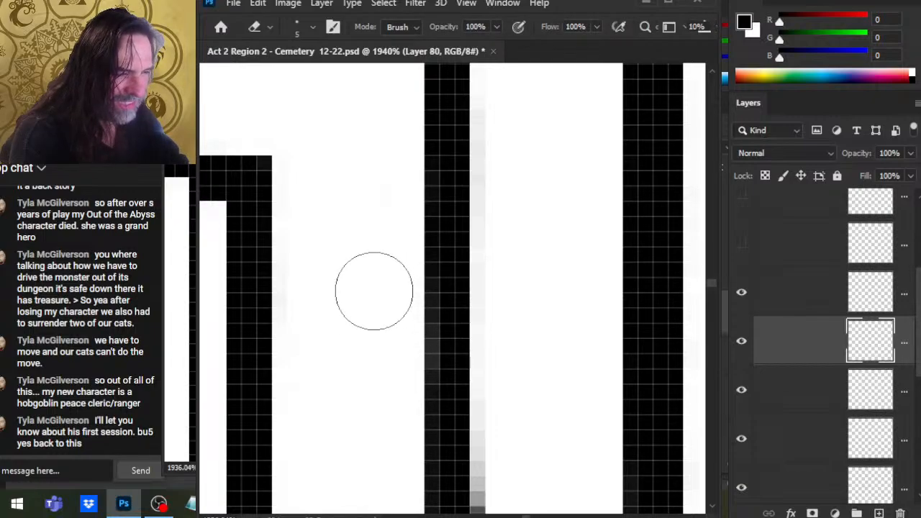
key(b)
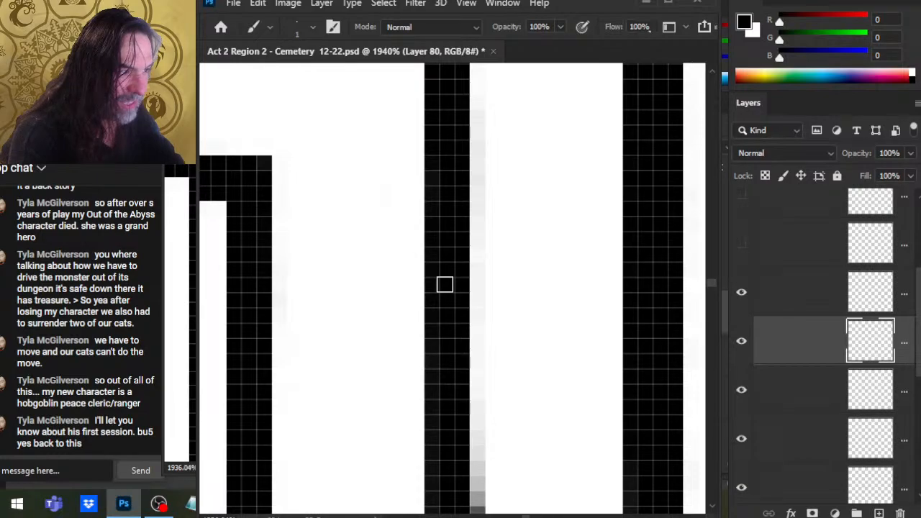
Step: Erase the surplus outer pixels farther down the middle square's right edge with the 5 px eraser
scroll(533, 290, down, 2)
scroll(492, 345, right, 1)
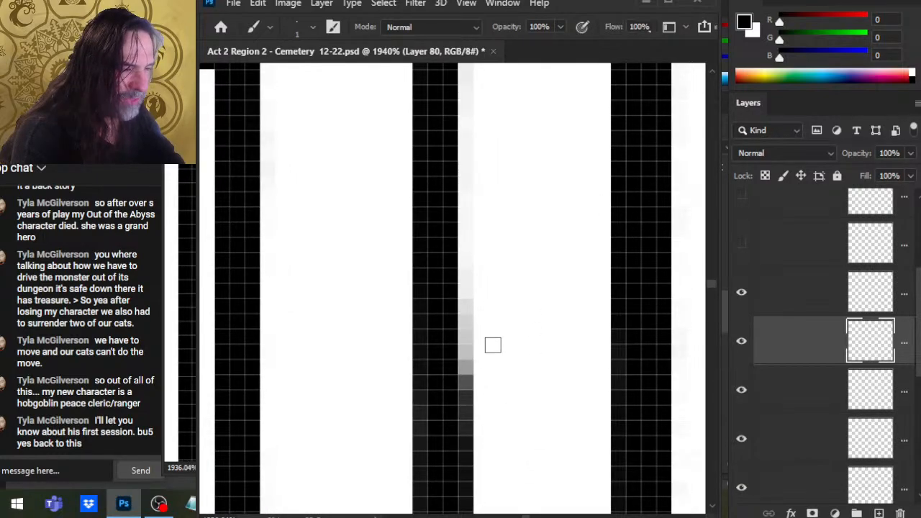
key(e)
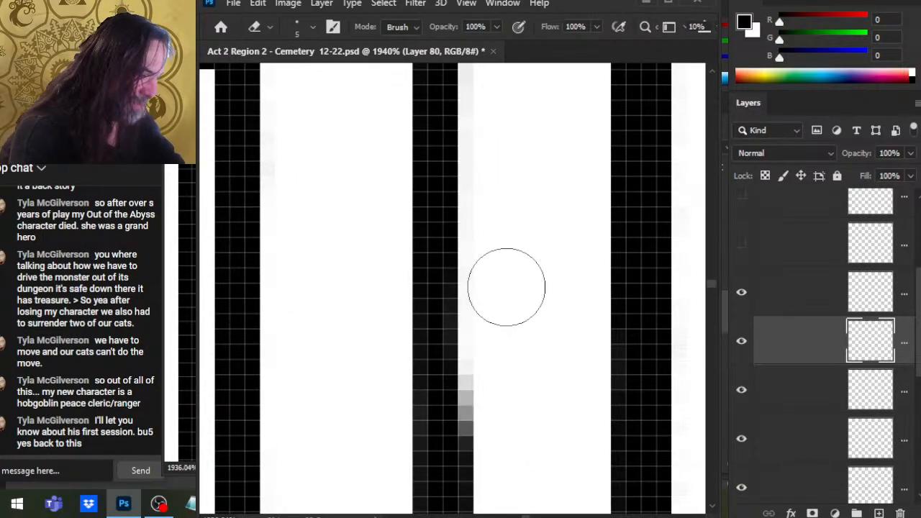
drag(527, 208, 545, 405)
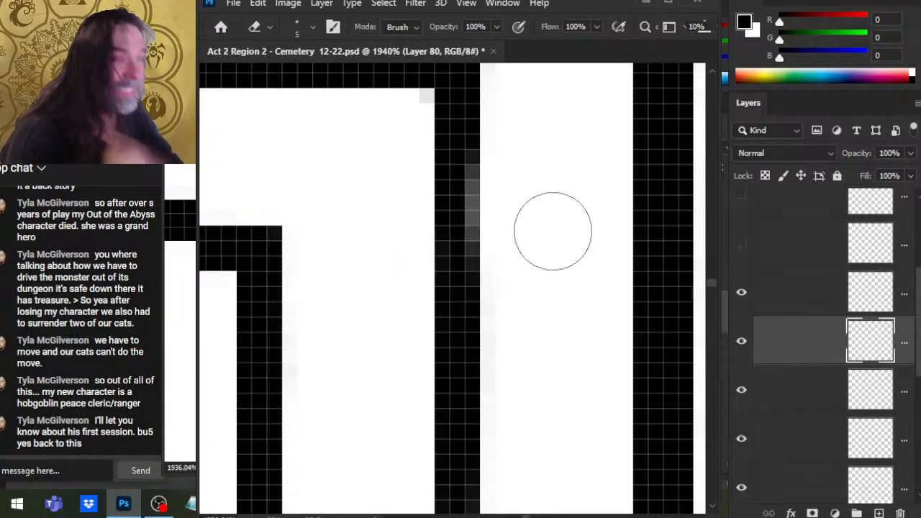
Step: Paint the faded outer pixels of the middle square's right edge near the upper-right corner black with the 1 px brush
key(b)
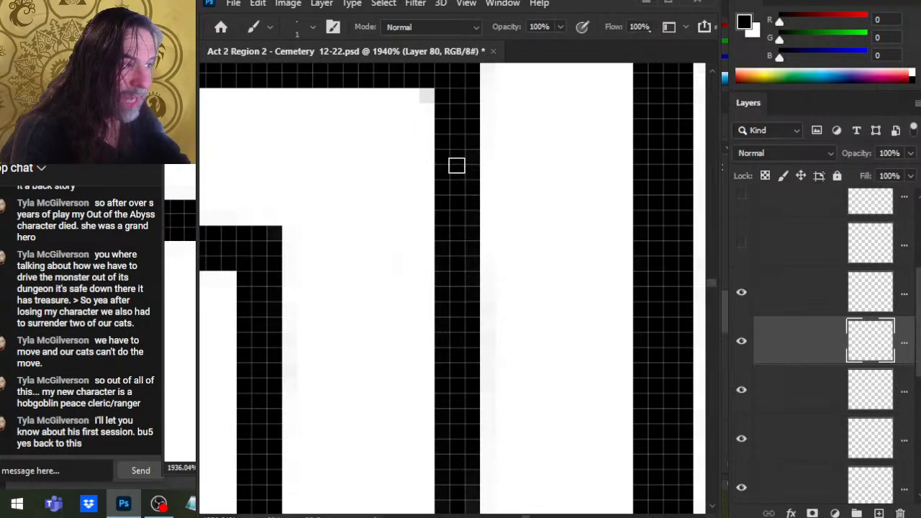
mouse_move(456, 165)
mouse_down()
mouse_move(504, 346)
mouse_move(488, 335)
mouse_up()
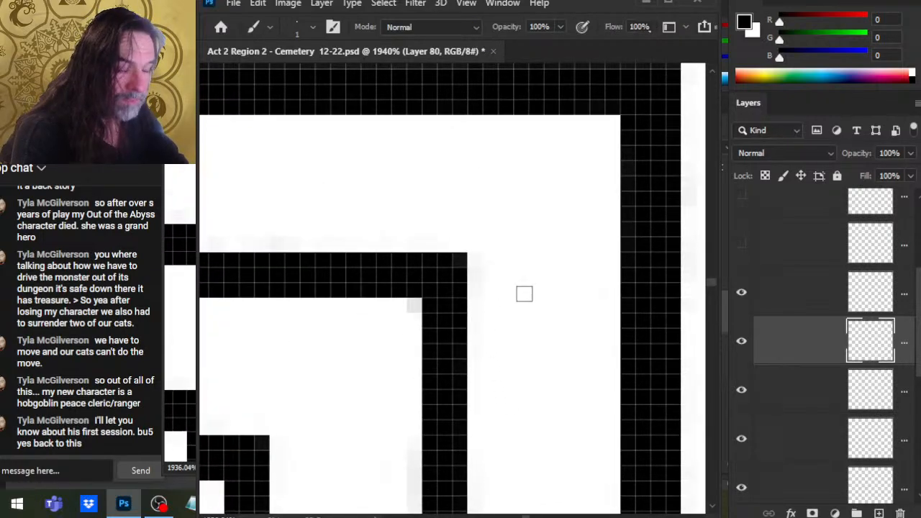
mouse_move(524, 293)
mouse_down()
mouse_move(547, 294)
mouse_move(551, 319)
mouse_up()
Step: Reduce the eraser to 1 px and erase the stray gray pixel inside the middle square's upper-right corner
key(e)
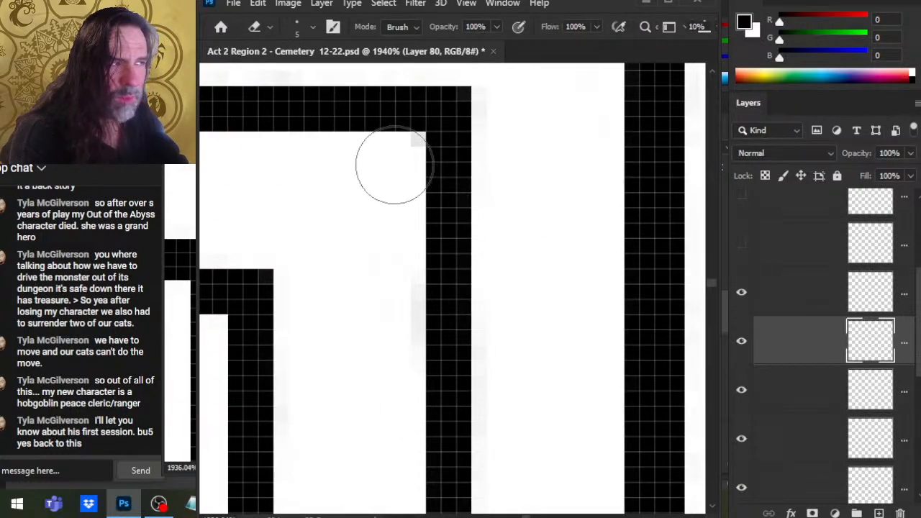
key(bracketleft)
key(bracketleft)
key(bracketleft)
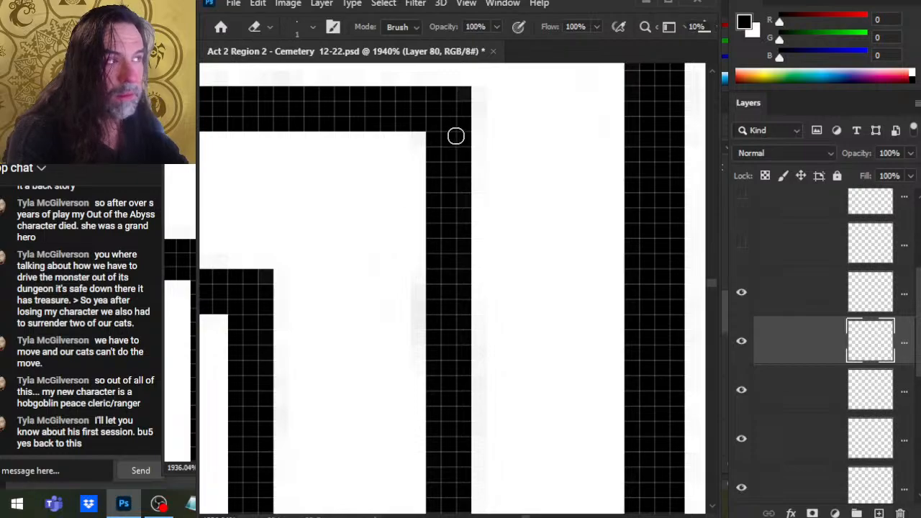
Step: Paint the faded pixels of the middle square's right edge solid black down its upper part, enlarging the brush from 1 px to 2 px
key(b)
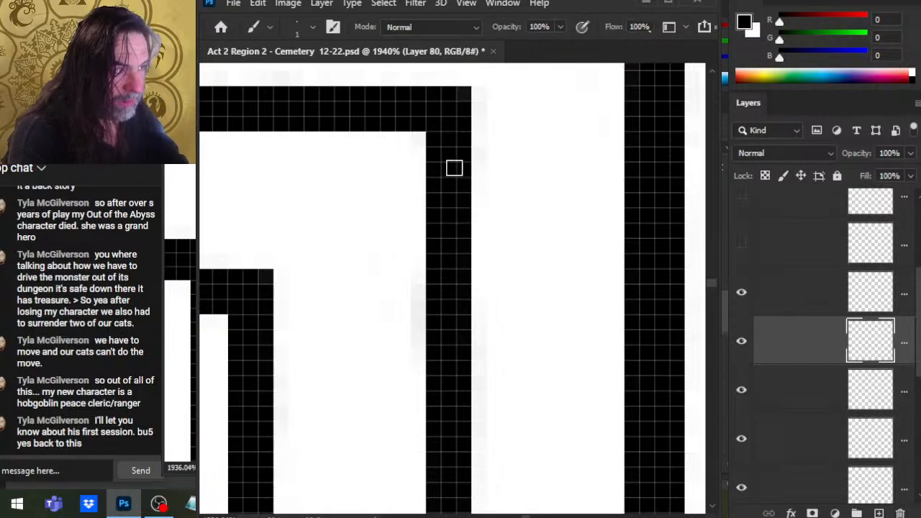
scroll(454, 168, down, 5)
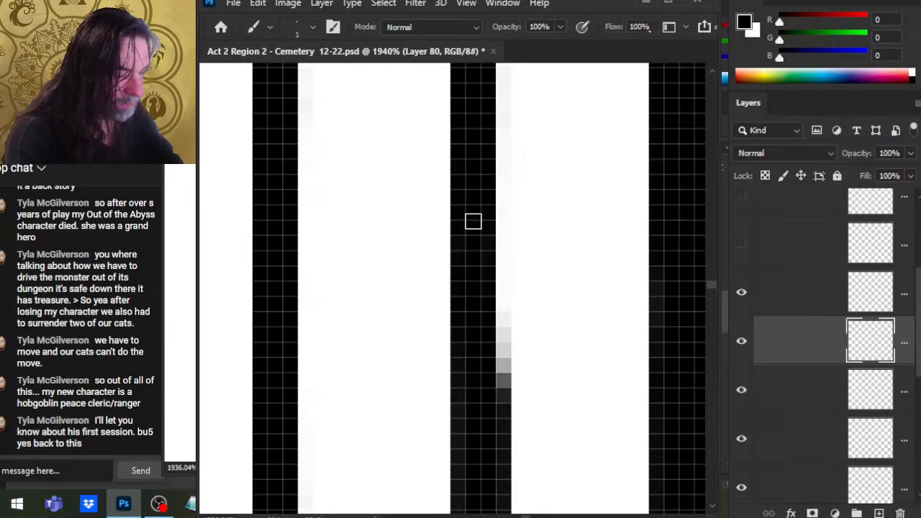
scroll(472, 220, down, 5)
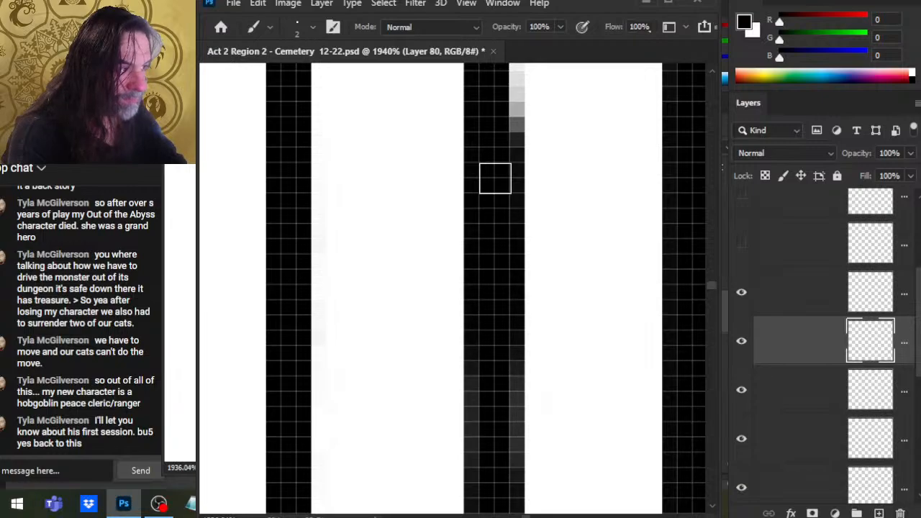
scroll(549, 257, right, 1)
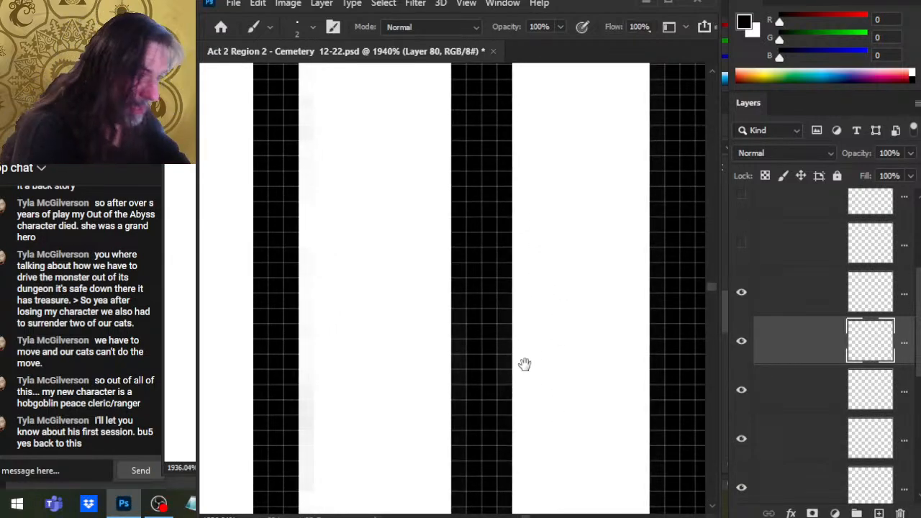
scroll(525, 365, left, 2)
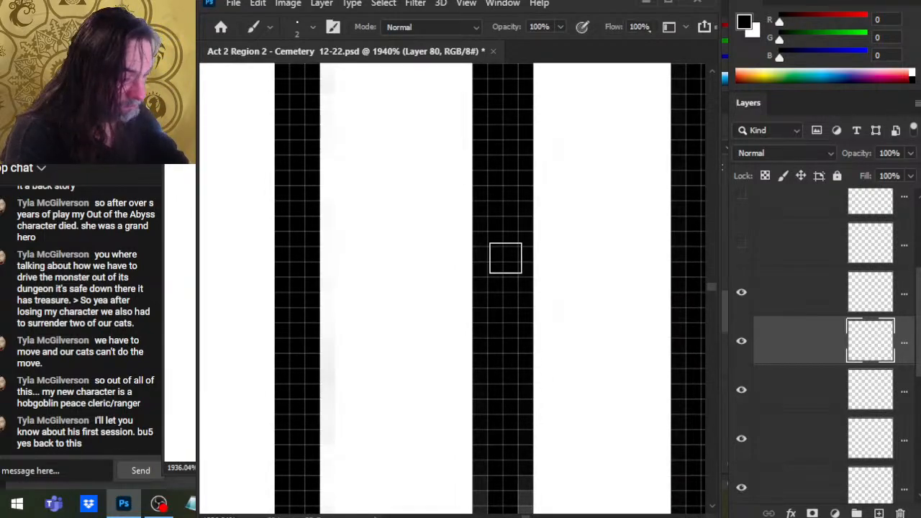
scroll(549, 249, left, 1)
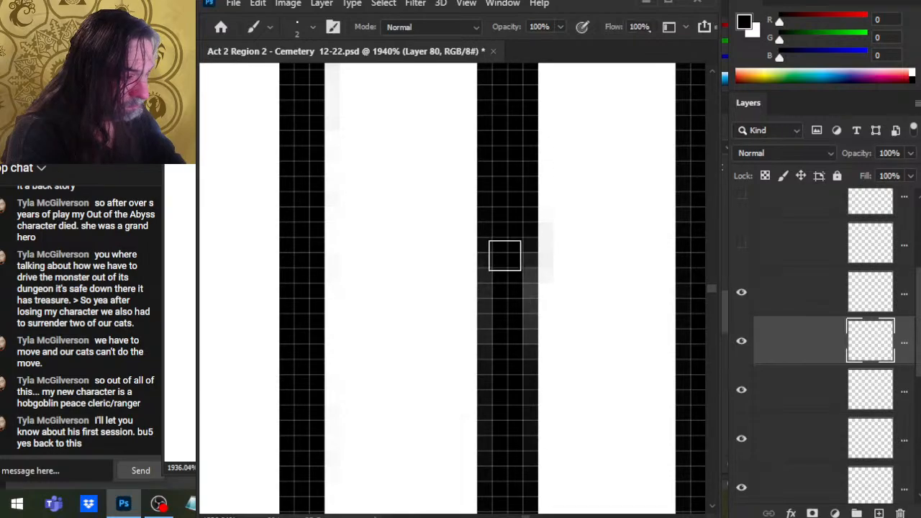
Step: Continue blackening the faded pixels of the middle square's right edge down toward its lower-right corner with the 2 px brush
scroll(504, 256, down, 5)
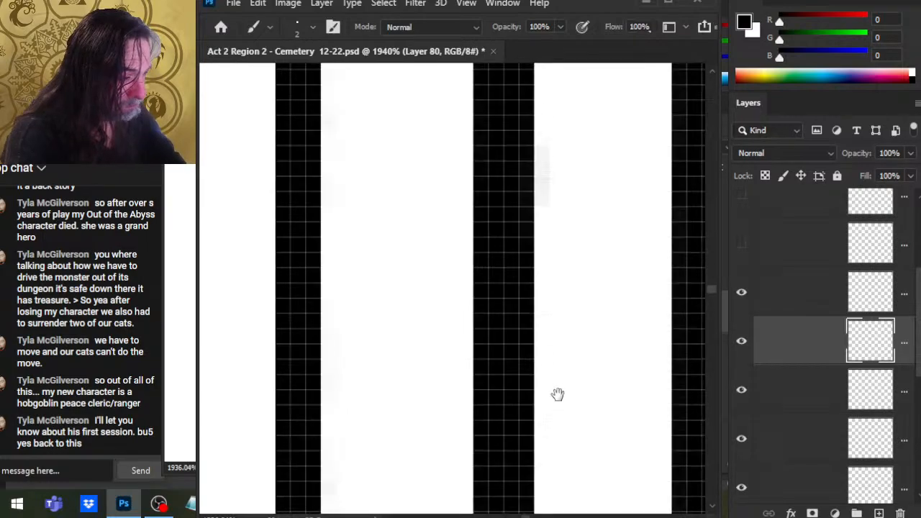
mouse_move(543, 286)
mouse_down()
mouse_move(517, 300)
mouse_move(544, 468)
mouse_up()
scroll(555, 382, down, 10)
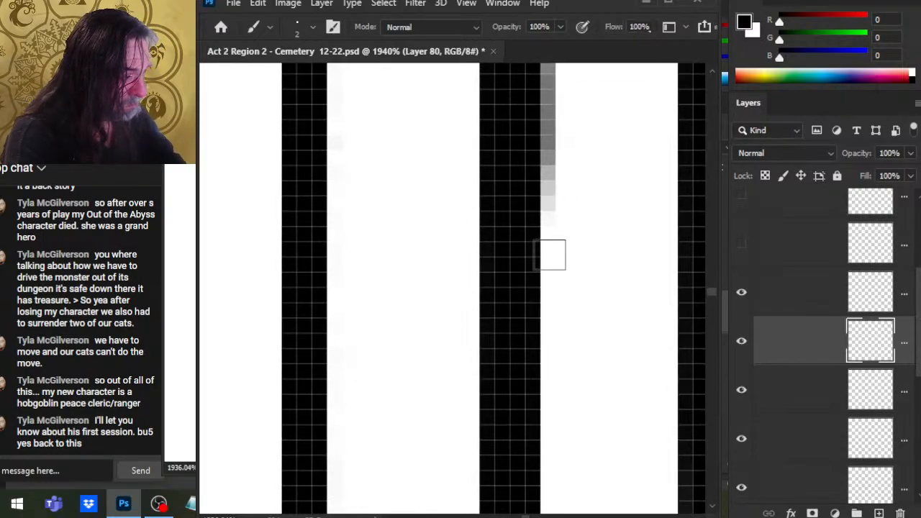
key(ctrl+z)
scroll(547, 292, left, 1)
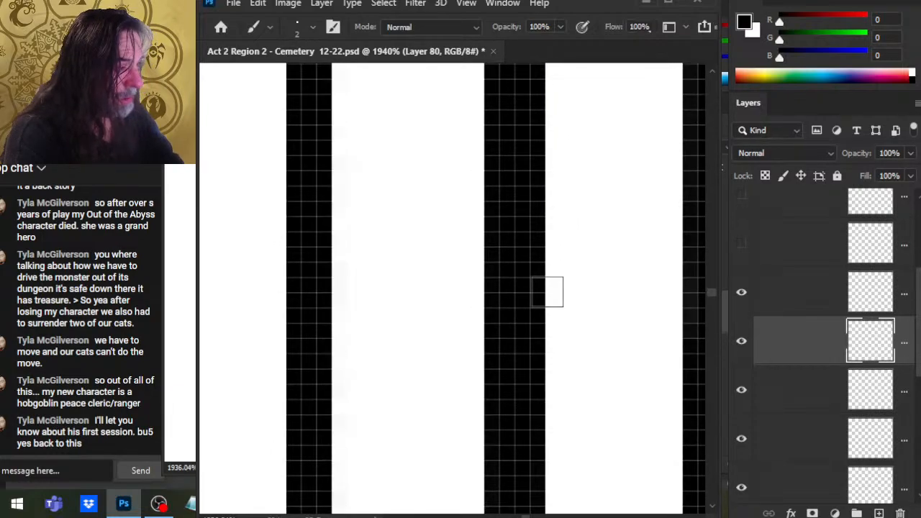
scroll(547, 288, down, 10)
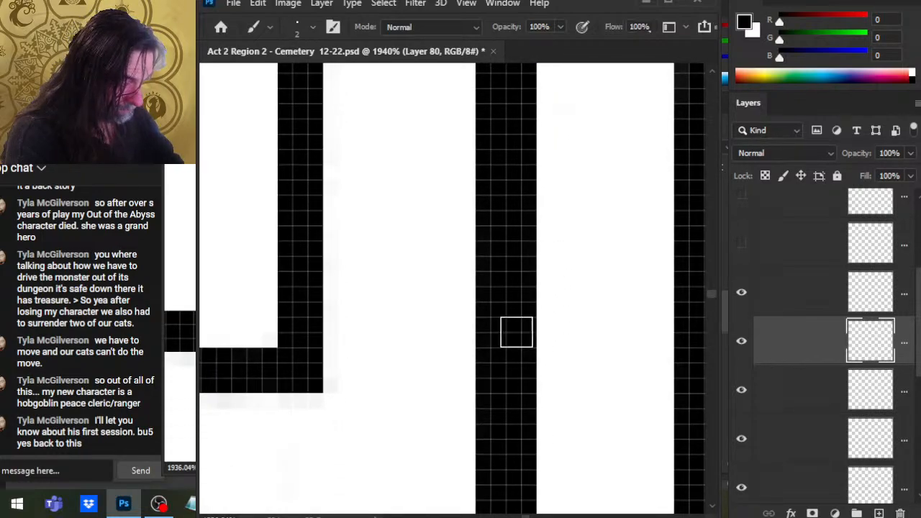
drag(544, 320, 544, 440)
scroll(515, 332, down, 10)
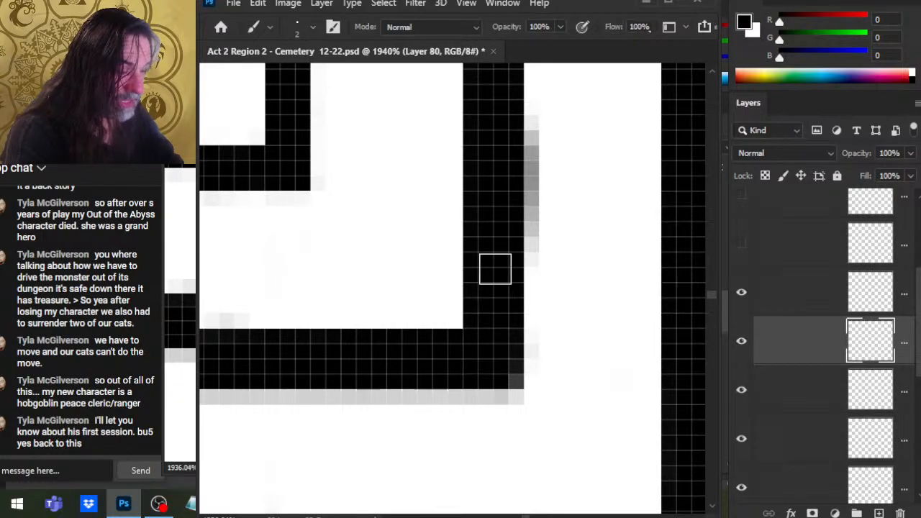
Step: Blacken the middle square's lower-right corner with the 2 px brush and erase the overshoot below it with a 4 px eraser
drag(495, 269, 497, 405)
mouse_move(505, 303)
mouse_down()
mouse_move(543, 417)
mouse_move(508, 436)
mouse_up()
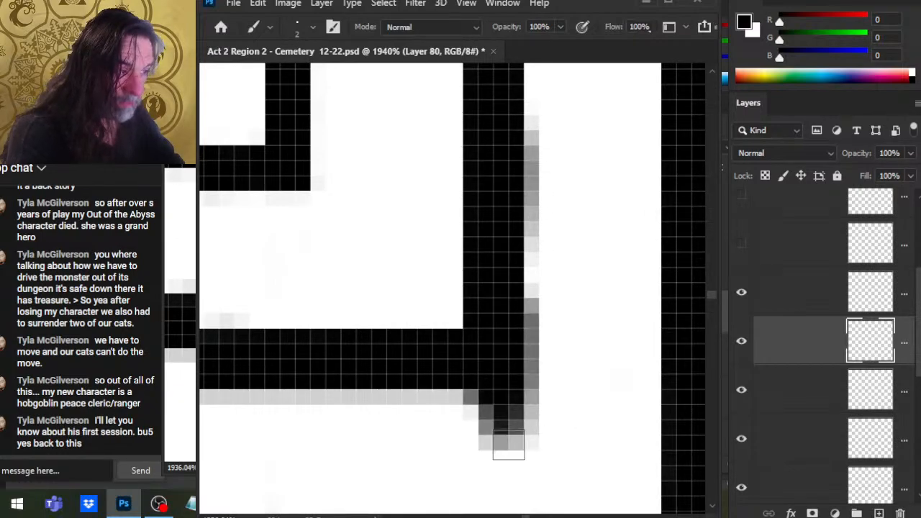
key(e)
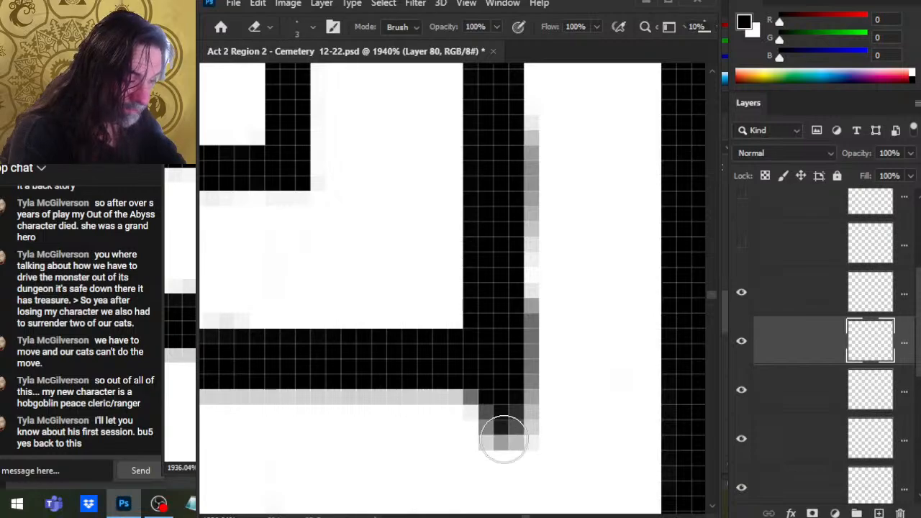
key(bracketright)
drag(504, 439, 529, 446)
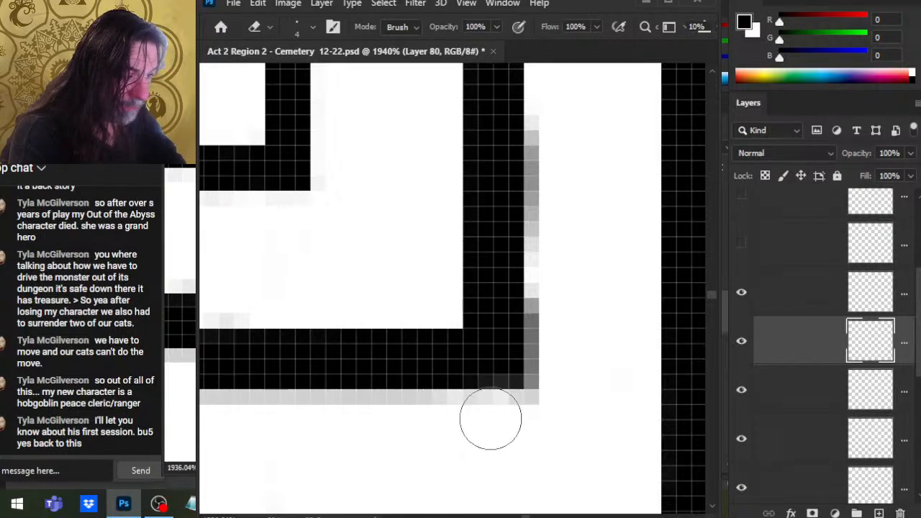
Step: Erase the surplus pixel row beneath the middle square's bottom edge from the lower-right to the lower-left corner with a 3 px eraser
key(bracketleft)
mouse_move(514, 409)
mouse_down()
mouse_move(532, 405)
mouse_move(223, 408)
mouse_up()
drag(224, 408, 367, 408)
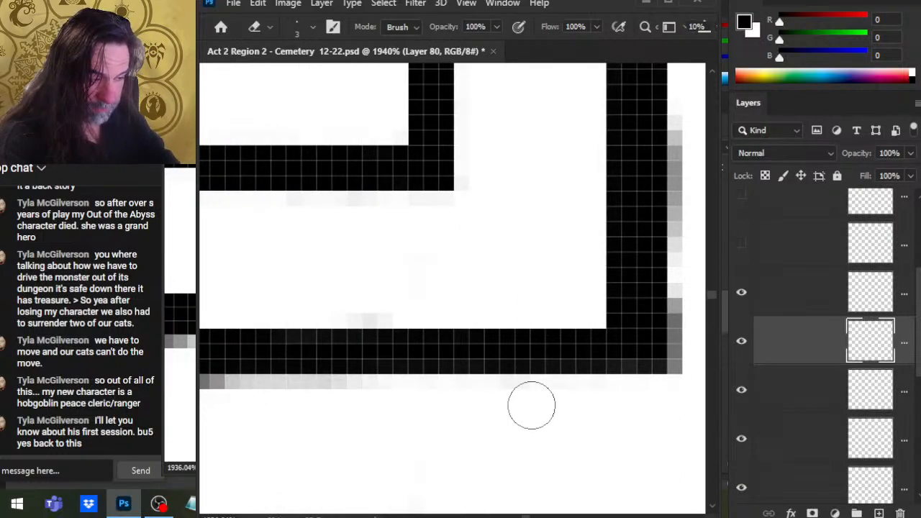
scroll(531, 405, left, 1)
scroll(531, 405, left, 2)
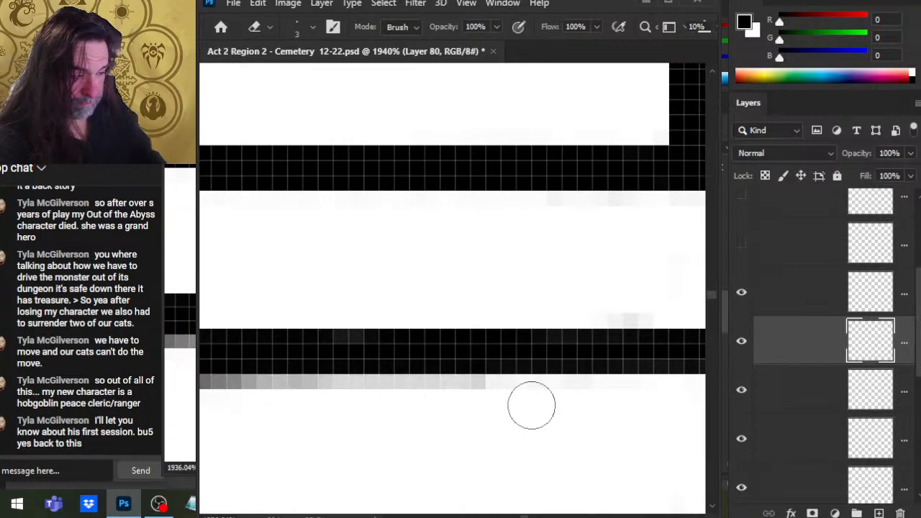
scroll(532, 405, left, 1)
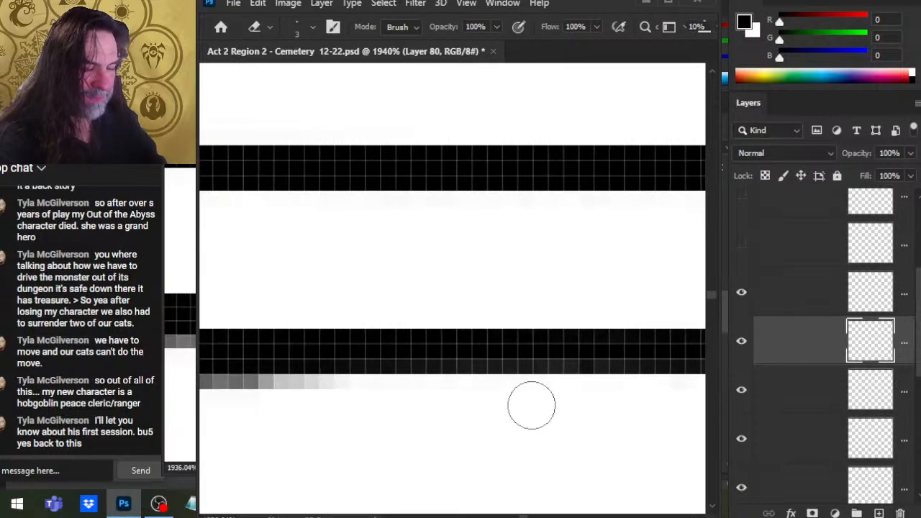
scroll(597, 323, down, 2)
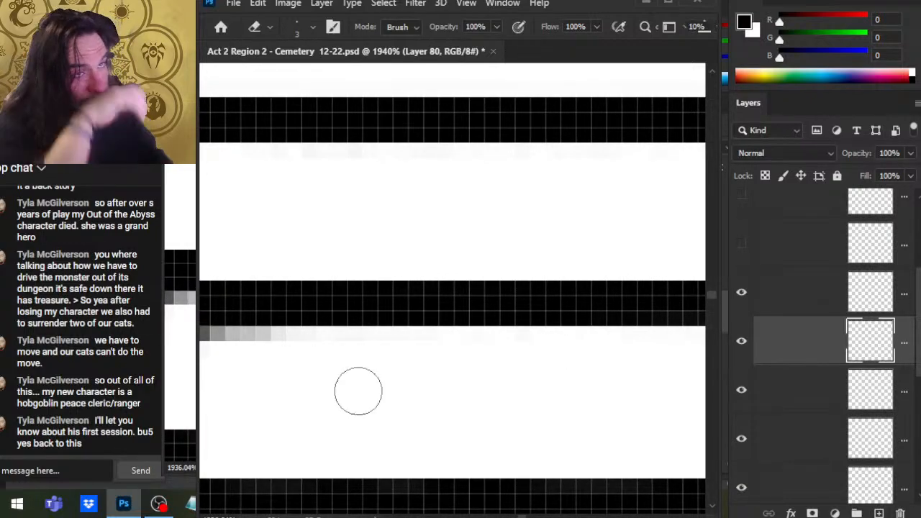
drag(327, 363, 515, 379)
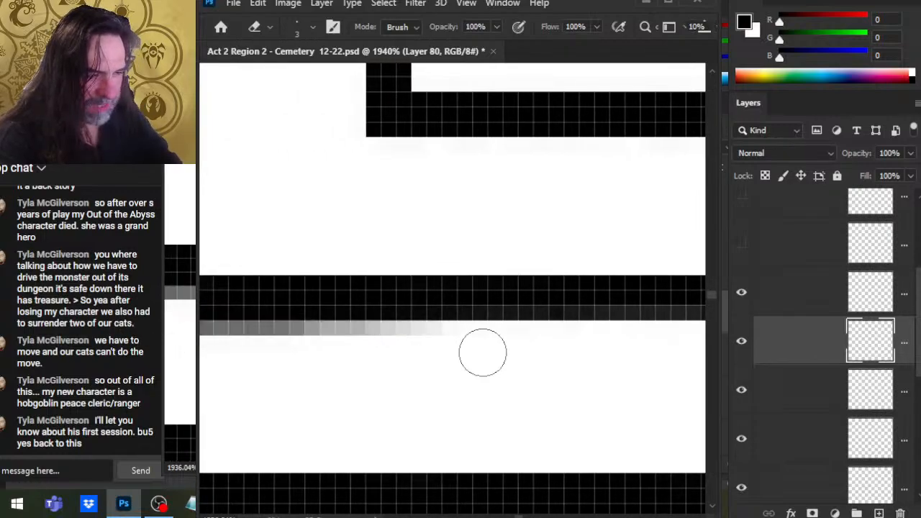
scroll(482, 352, left, 5)
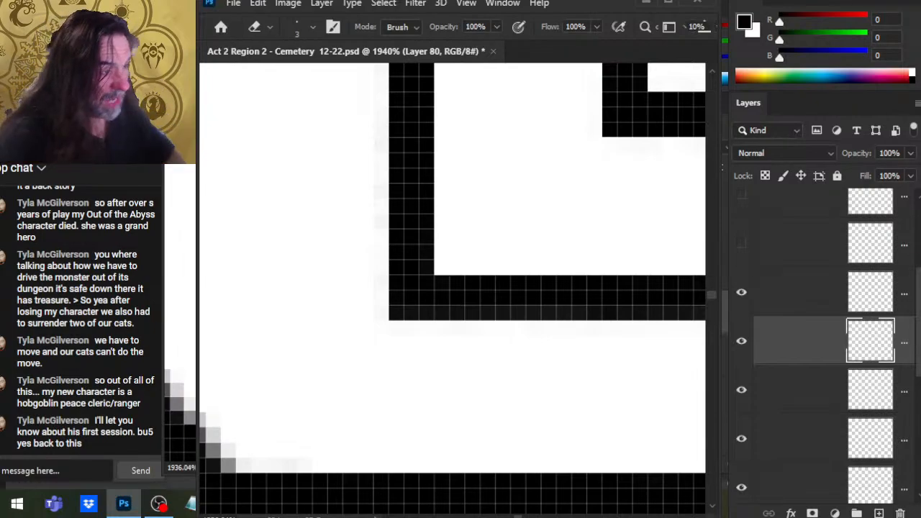
Step: Paint the faded lowest pixel row of the middle square's bottom edge black from the lower-left to the lower-right corner with a 1 px brush
key(b)
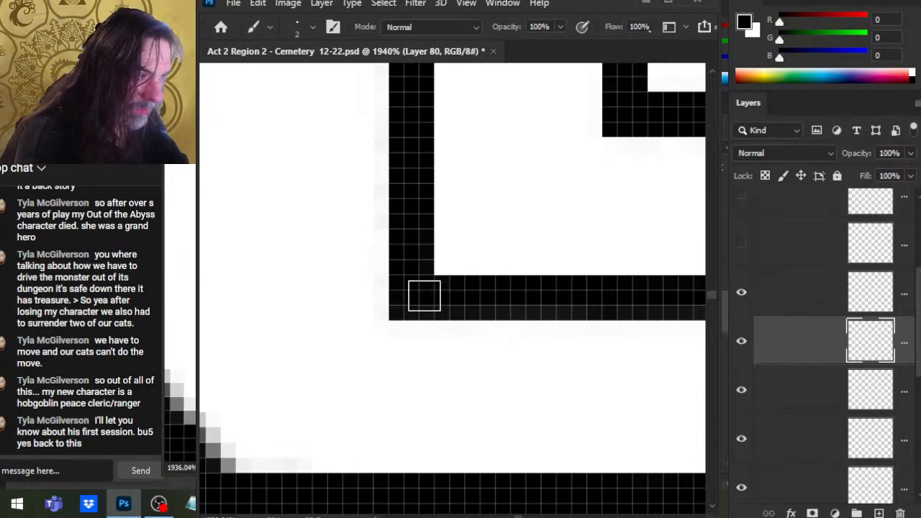
key(bracketleft)
scroll(421, 296, right, 1)
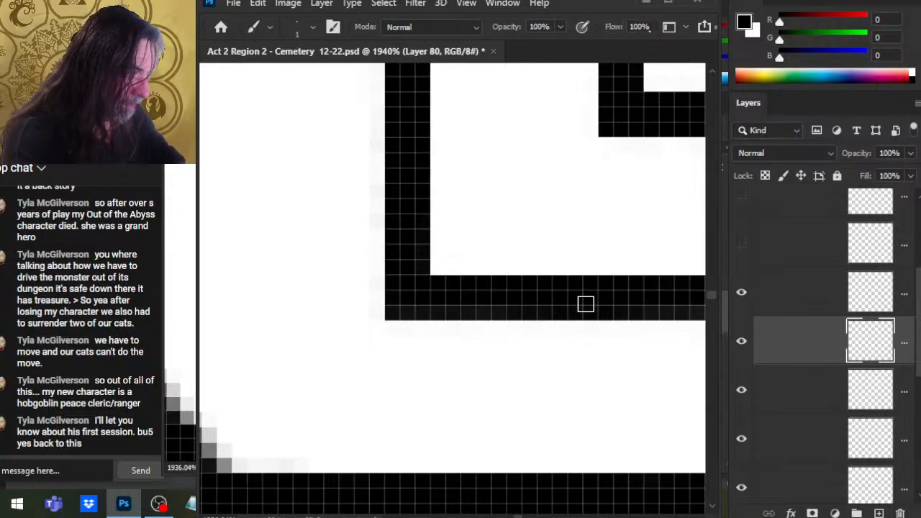
scroll(586, 303, right, 10)
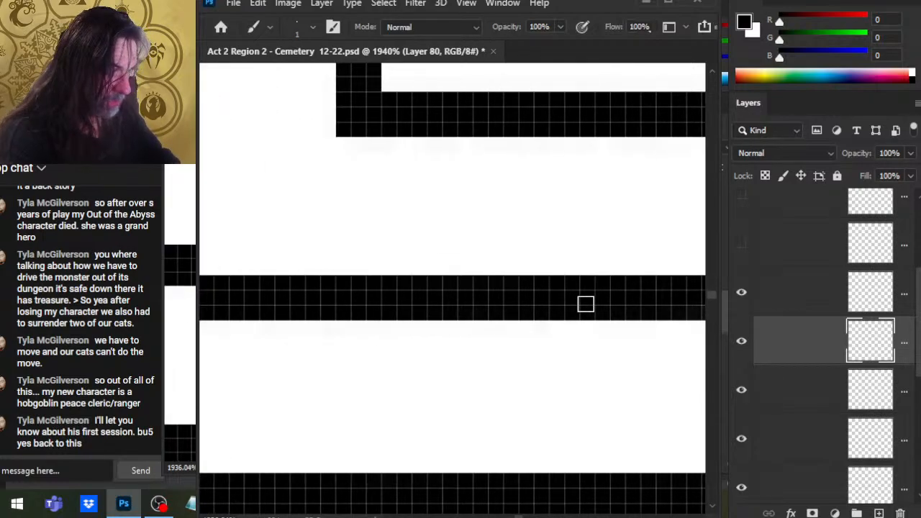
scroll(585, 304, right, 6)
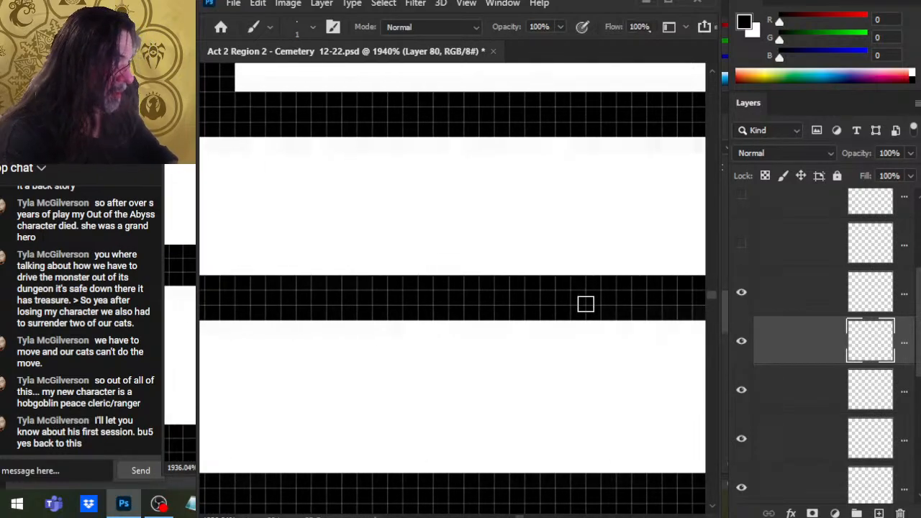
scroll(585, 304, right, 1)
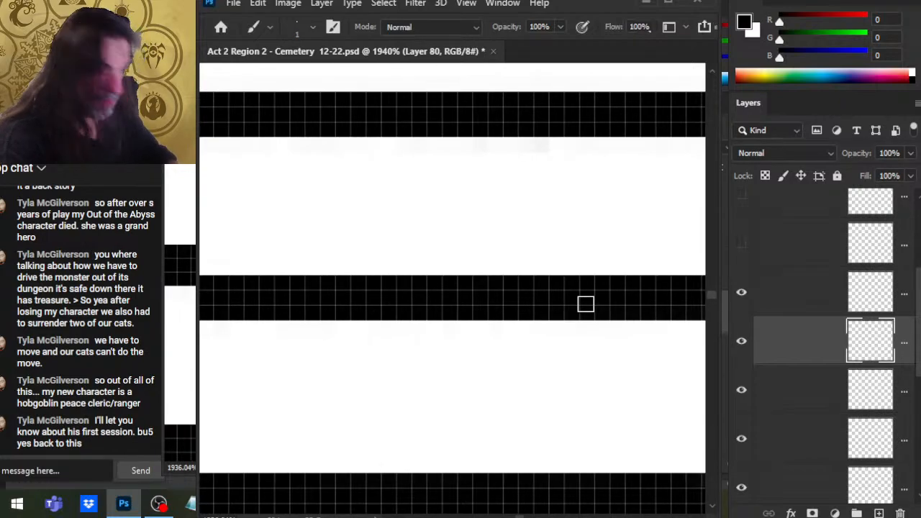
scroll(585, 303, right, 5)
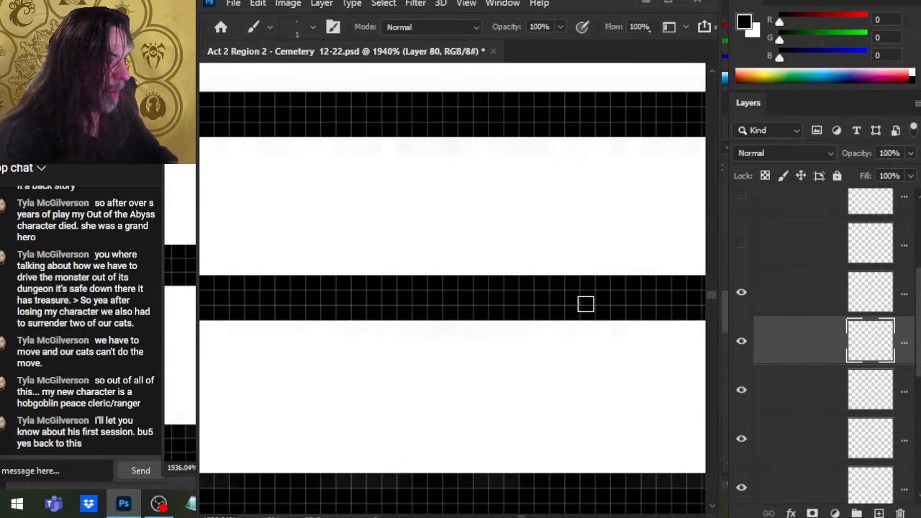
scroll(585, 304, right, 3)
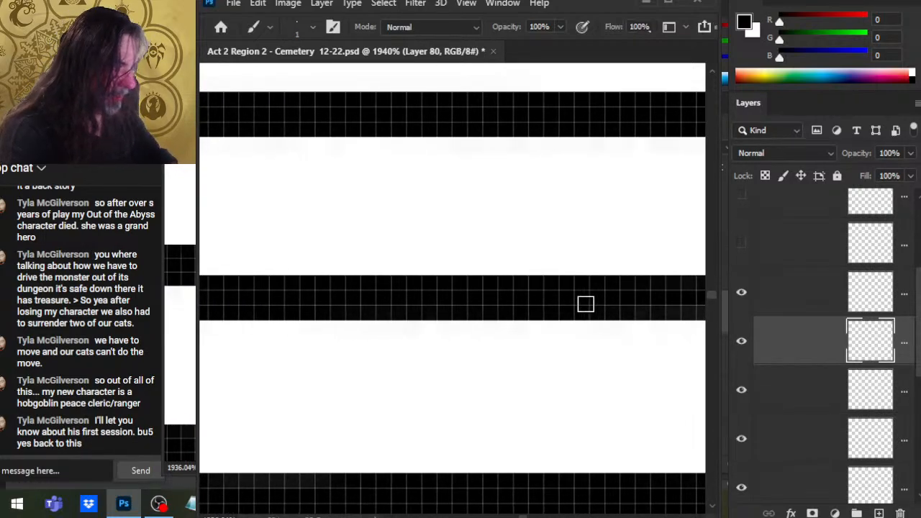
scroll(585, 303, right, 4)
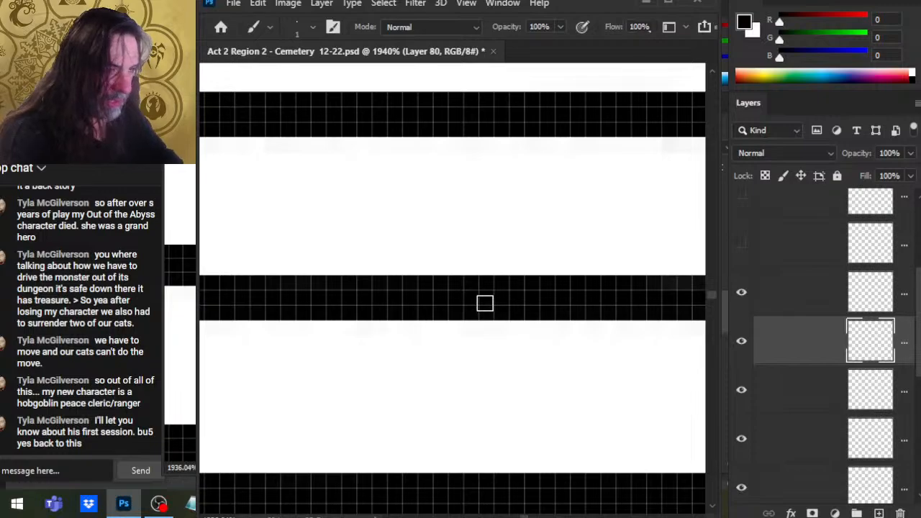
scroll(485, 303, right, 4)
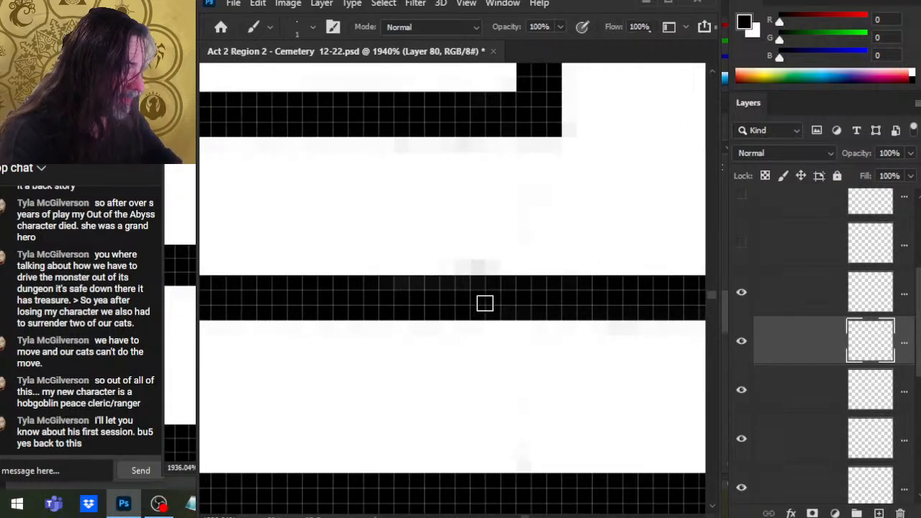
scroll(485, 303, right, 4)
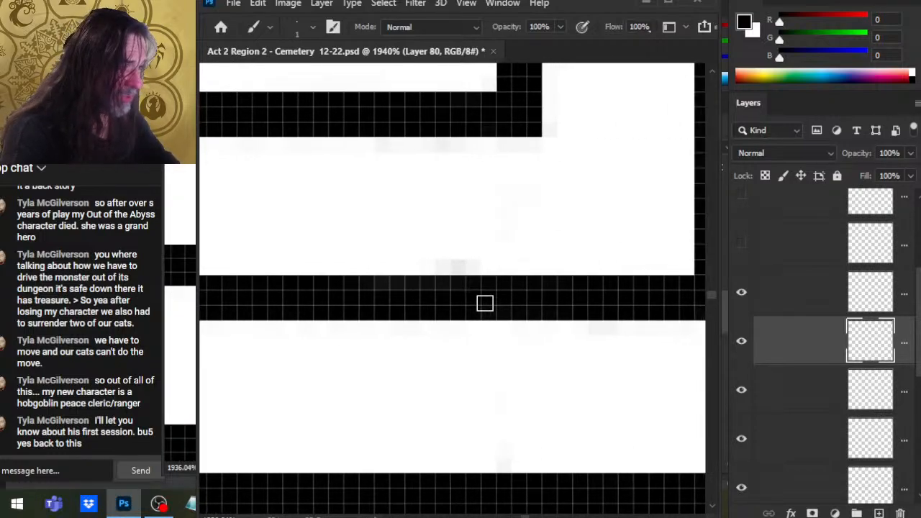
scroll(485, 303, right, 1)
scroll(637, 308, right, 4)
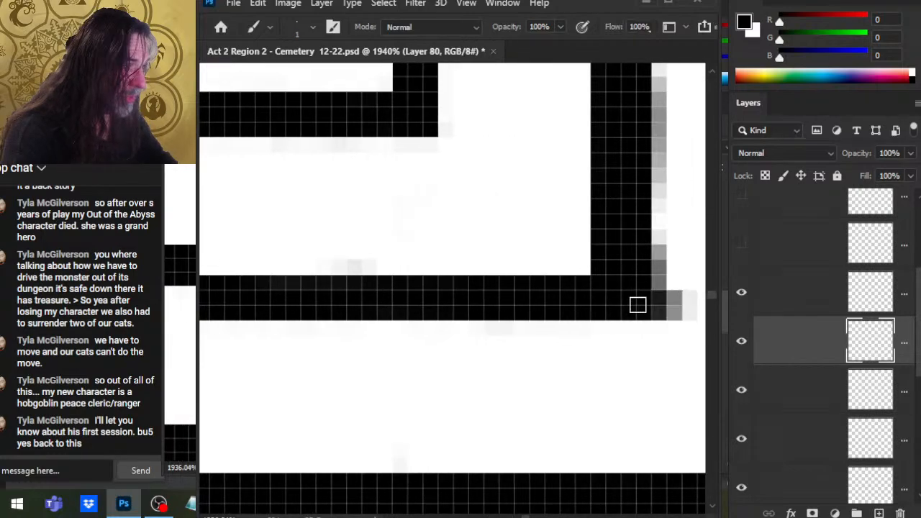
scroll(632, 369, right, 5)
Step: Erase the overshoot past the middle square's lower-right corner with the 3 px eraser and reduce the eraser to 2 px
key(e)
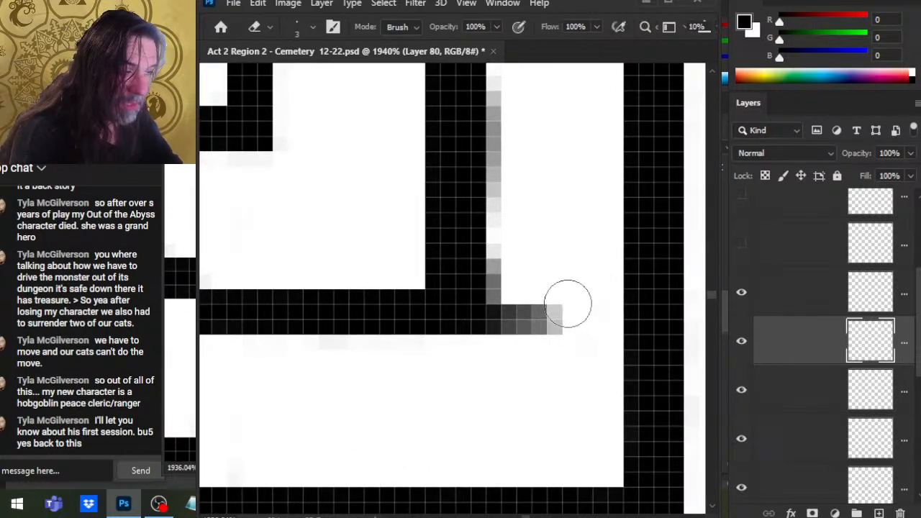
mouse_move(545, 281)
mouse_down()
mouse_move(546, 310)
mouse_move(529, 257)
mouse_move(528, 269)
mouse_move(517, 258)
mouse_move(519, 300)
mouse_move(518, 291)
mouse_move(510, 301)
mouse_move(525, 304)
mouse_move(508, 331)
mouse_move(519, 312)
mouse_move(499, 329)
mouse_move(503, 285)
mouse_up()
key(bracketleft)
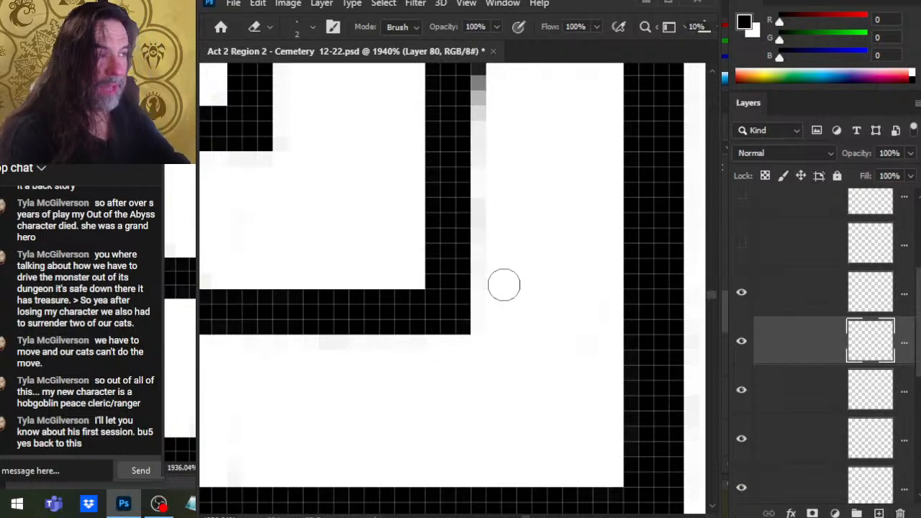
Step: Erase the surplus pixel column along the outer side of the middle square's right edge up to its upper-right corner with the 2 px eraser
scroll(504, 285, up, 1)
scroll(504, 285, up, 5)
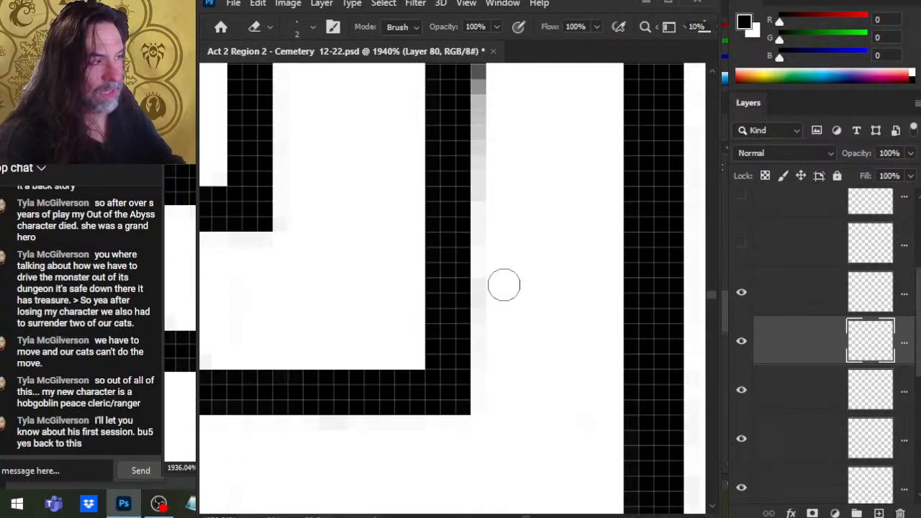
scroll(504, 285, up, 3)
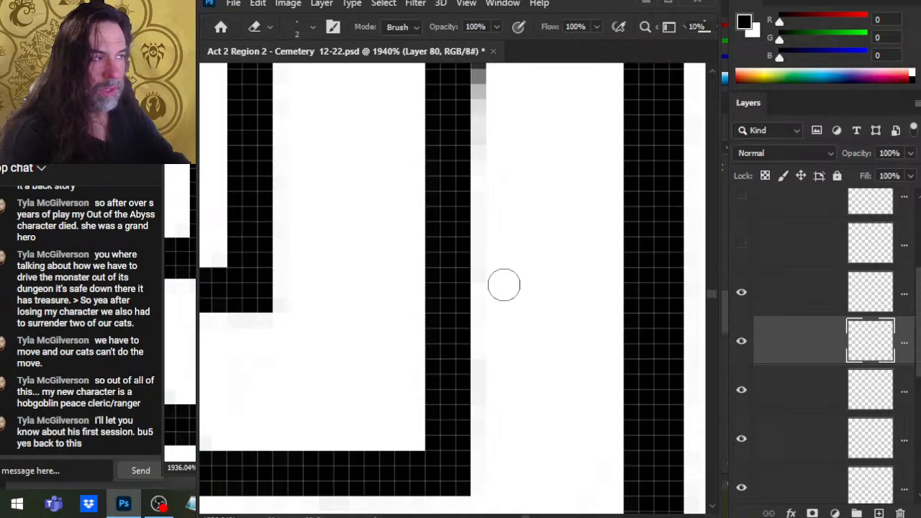
scroll(504, 285, up, 4)
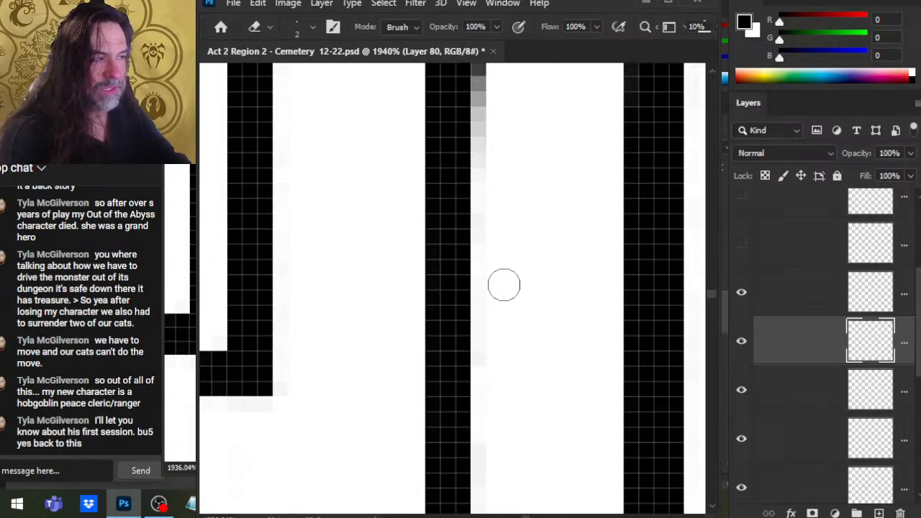
scroll(503, 285, up, 2)
scroll(504, 285, up, 4)
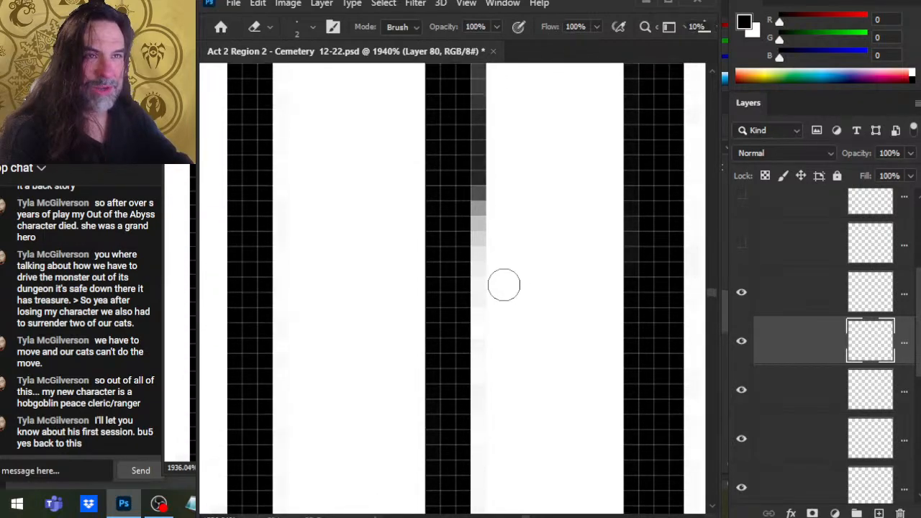
scroll(503, 285, up, 4)
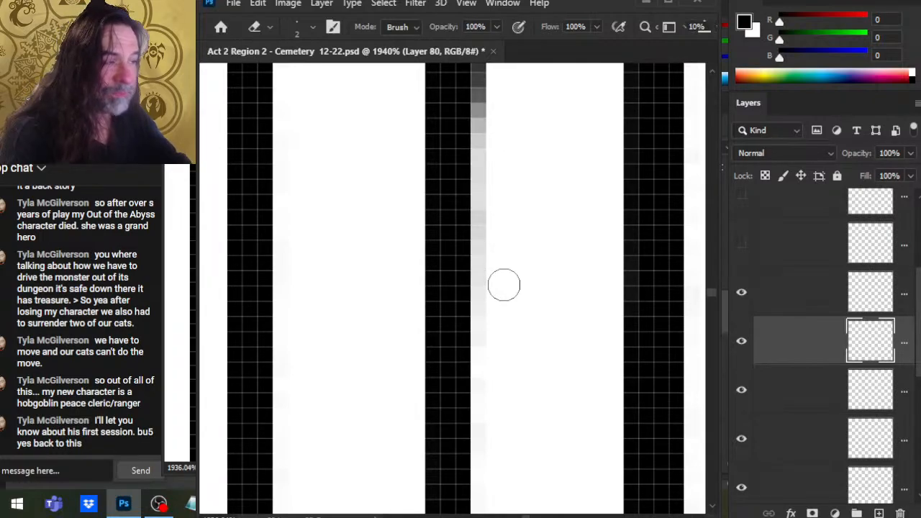
scroll(504, 285, up, 2)
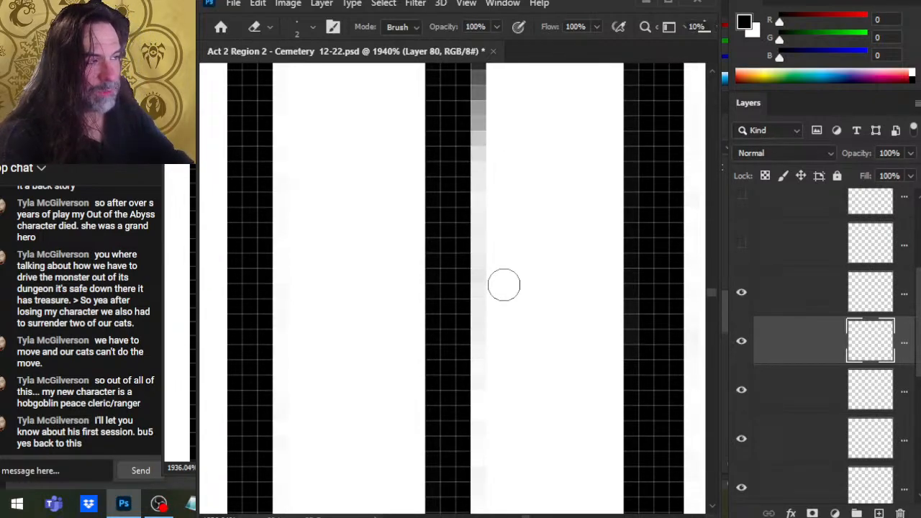
scroll(504, 285, up, 5)
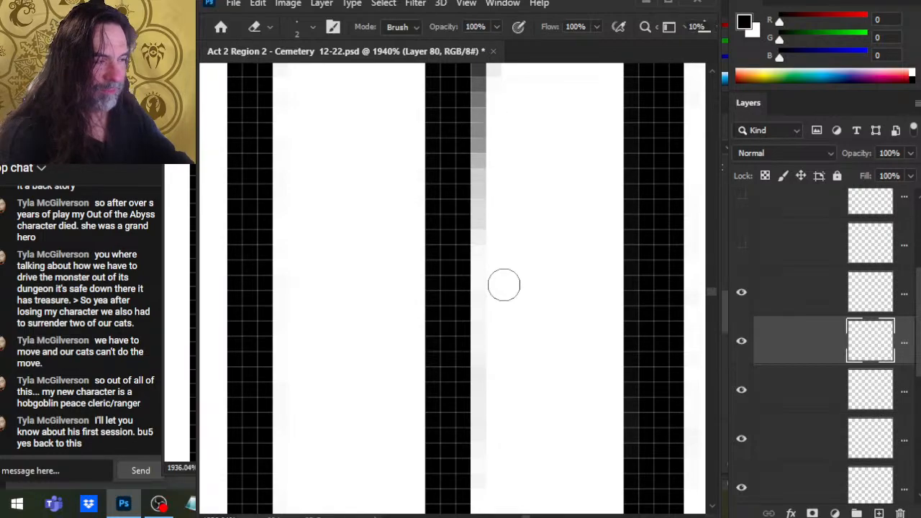
scroll(504, 285, up, 3)
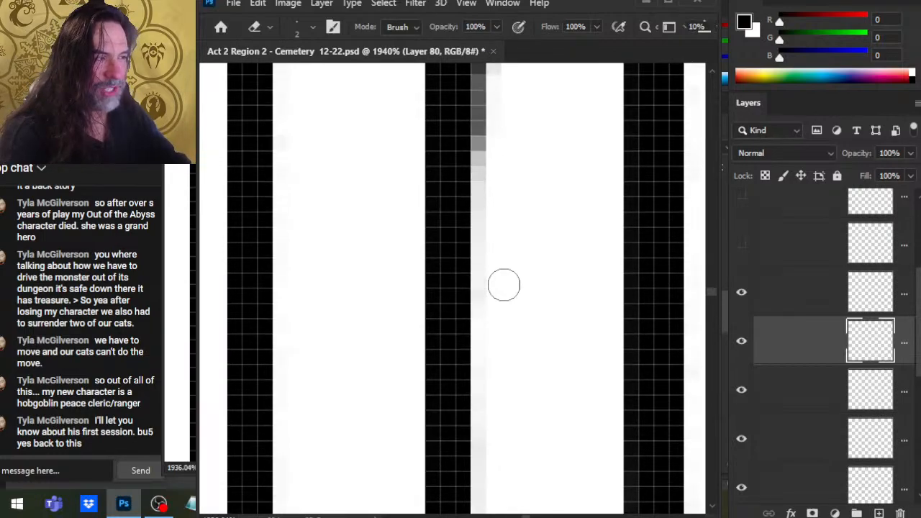
scroll(504, 285, up, 4)
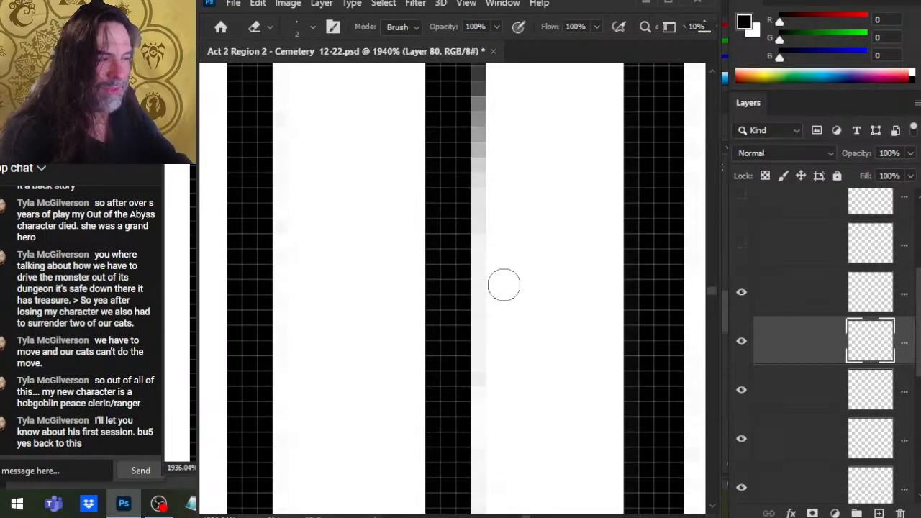
scroll(504, 285, up, 2)
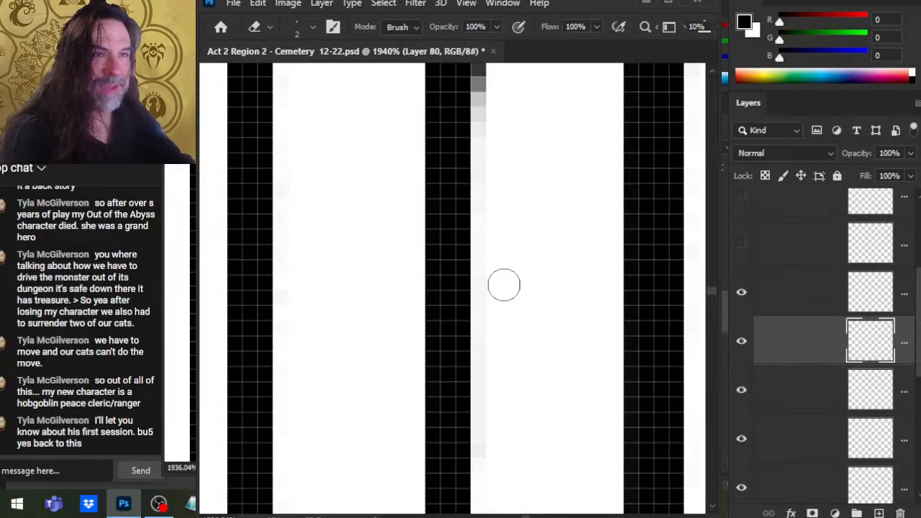
scroll(504, 285, up, 4)
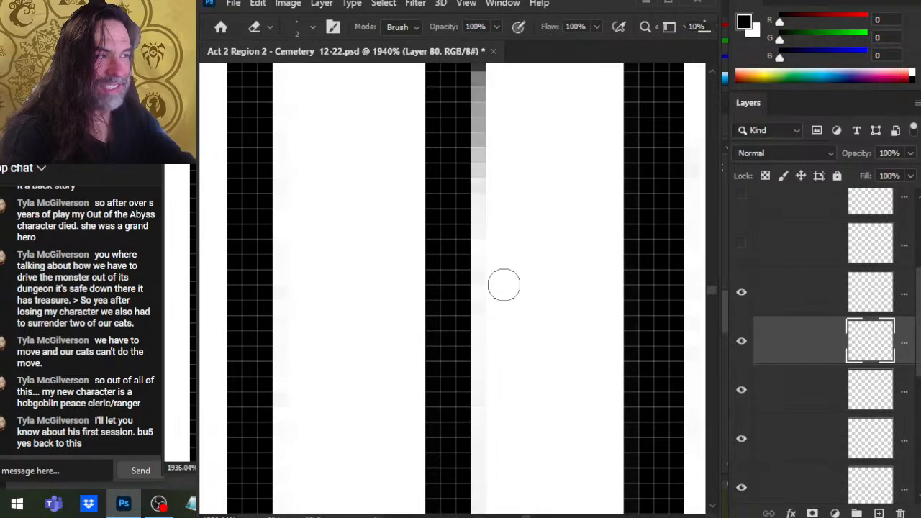
scroll(504, 285, up, 2)
scroll(503, 285, up, 5)
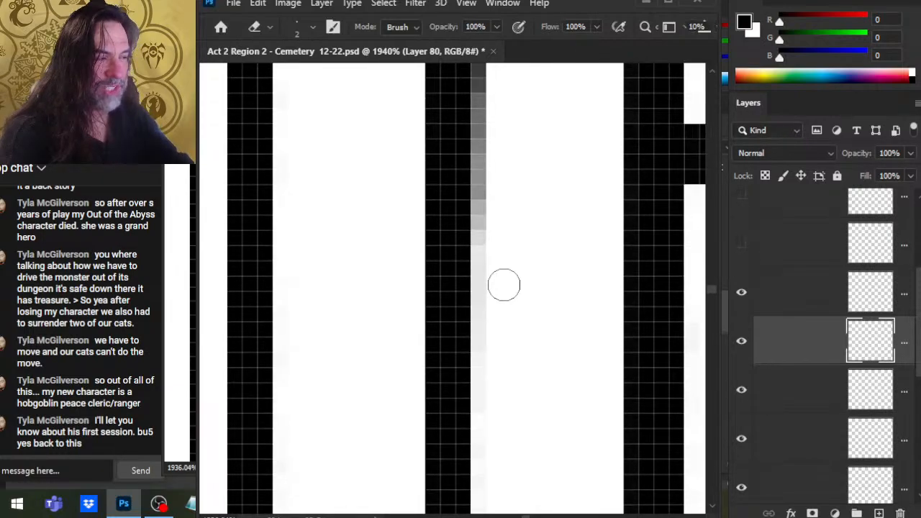
scroll(503, 285, up, 4)
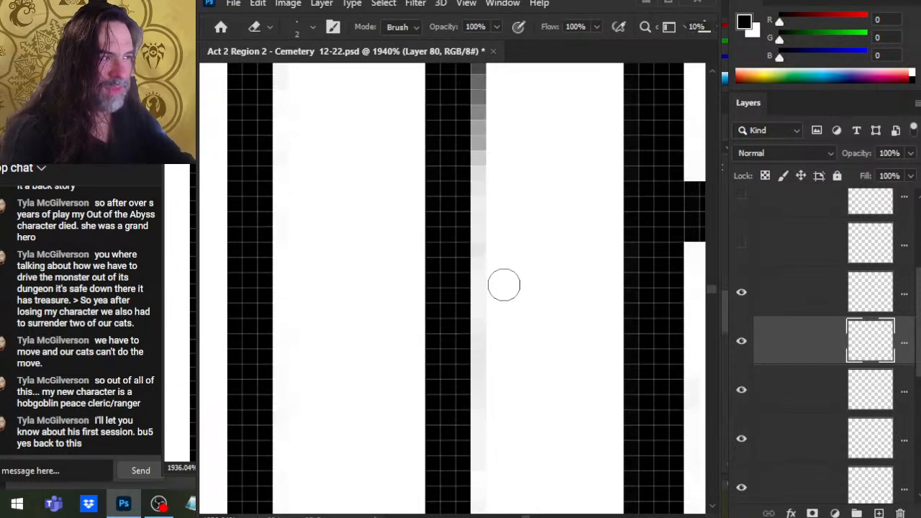
scroll(504, 285, up, 5)
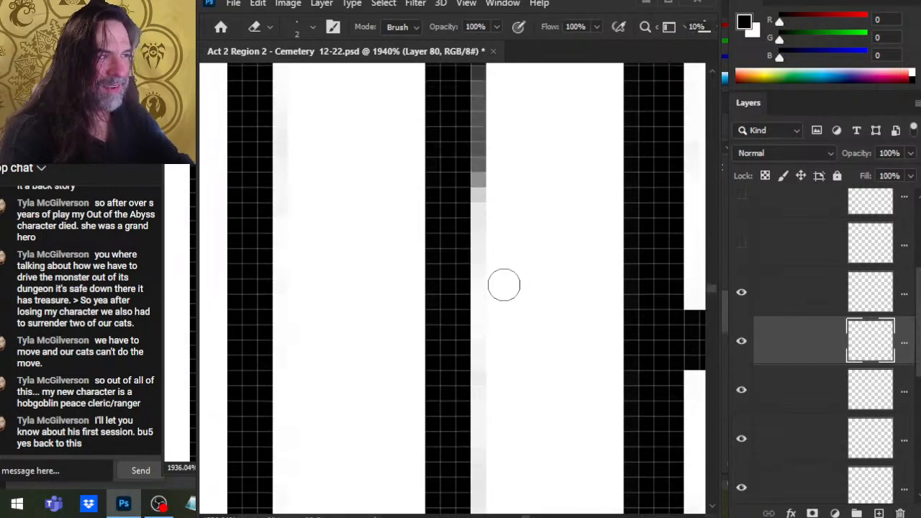
scroll(504, 285, up, 1)
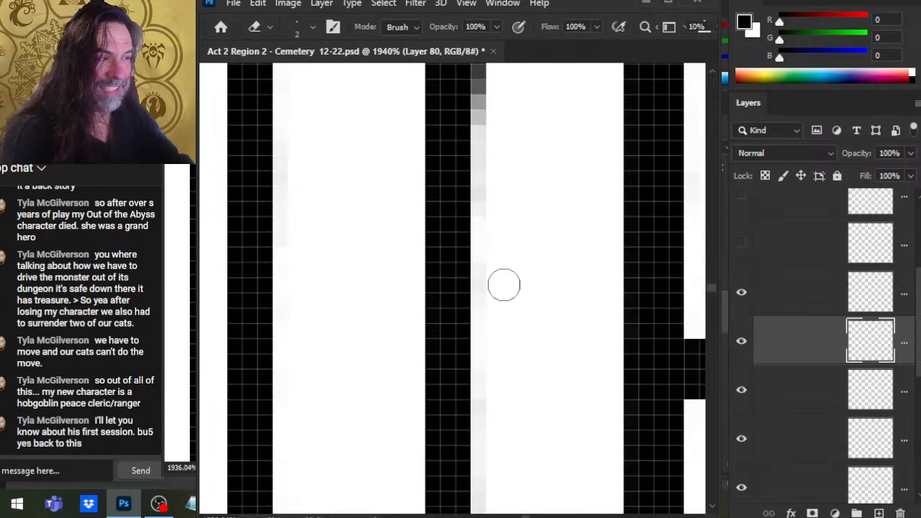
scroll(504, 285, up, 2)
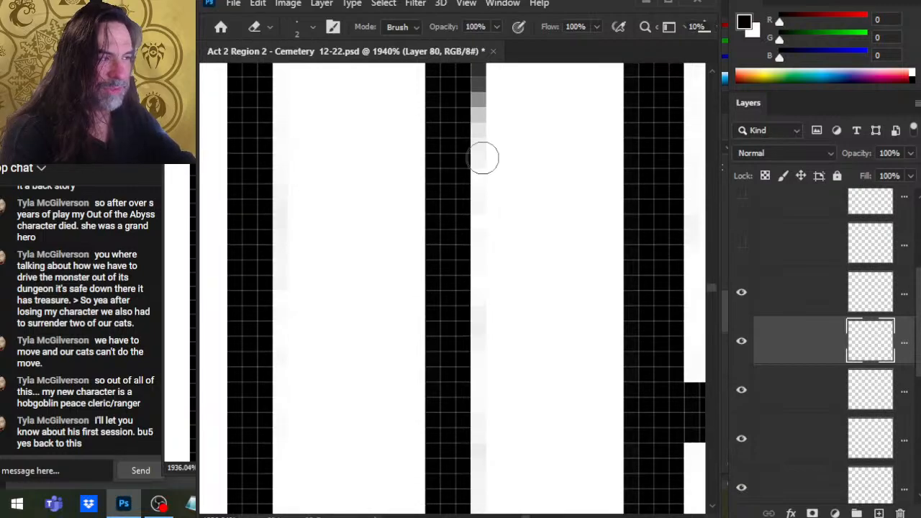
drag(520, 177, 540, 337)
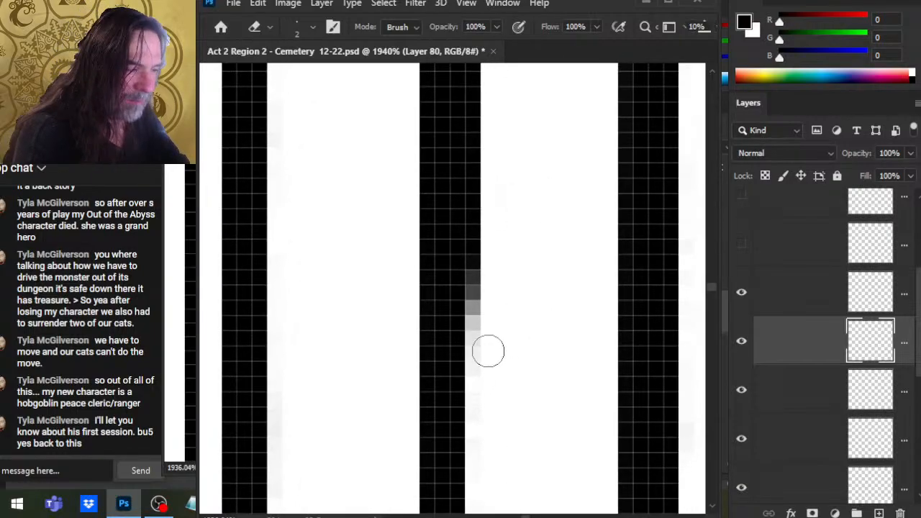
drag(488, 352, 488, 225)
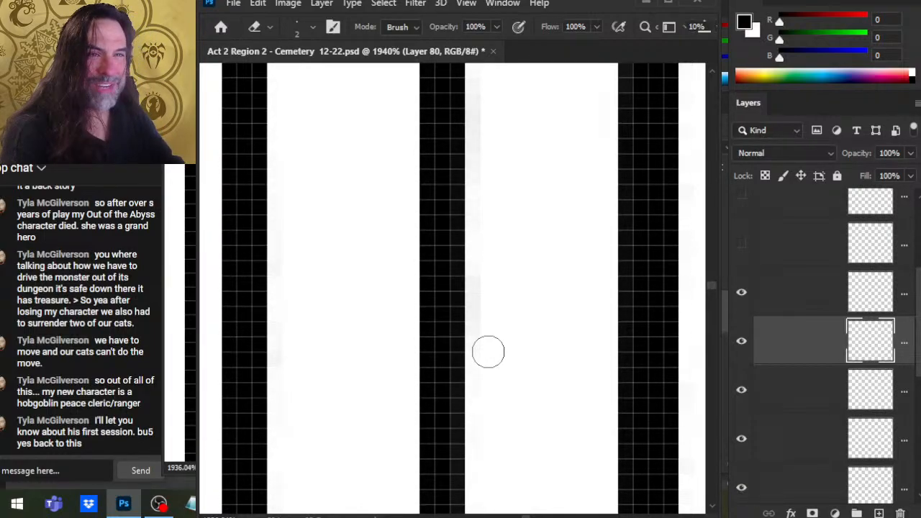
scroll(488, 352, up, 5)
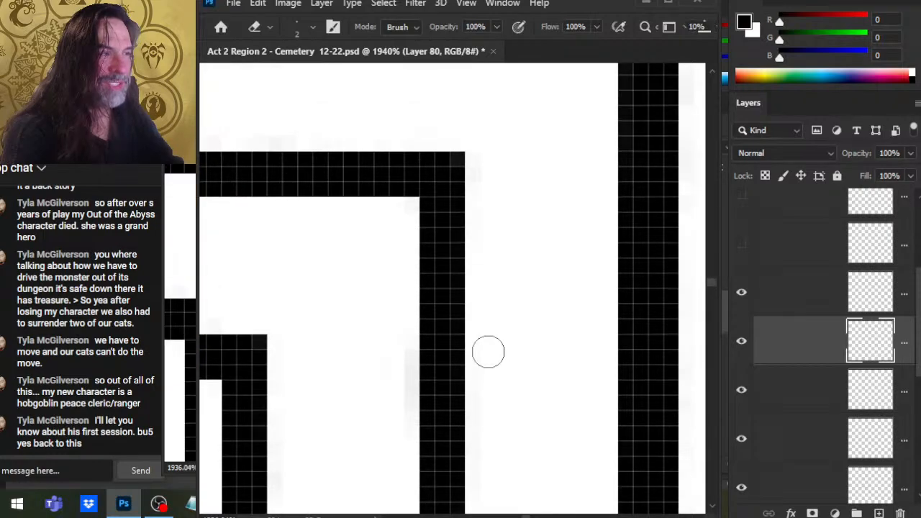
Step: Test the nested squares' spacing by nudging Layer 80 left and back, and down and back
key(z)
scroll(531, 338, down, 10)
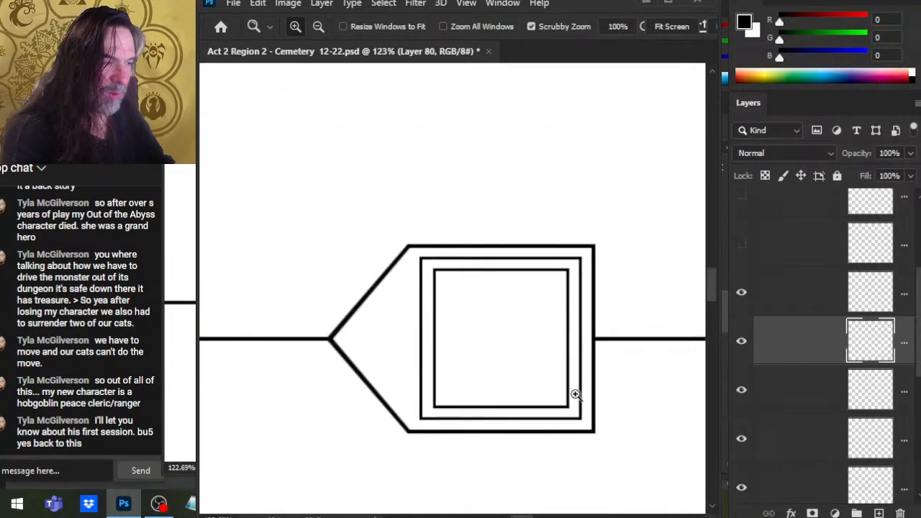
drag(574, 312, 624, 357)
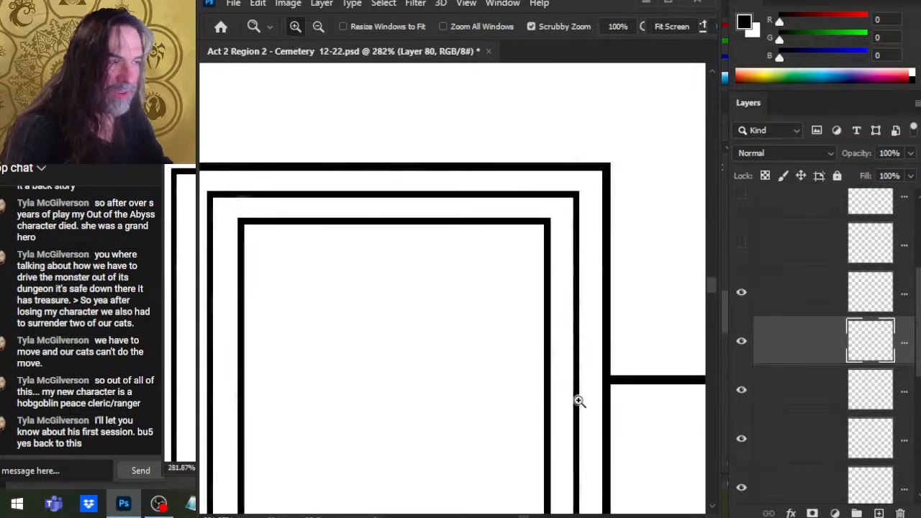
key(v)
key(Left)
key(Right)
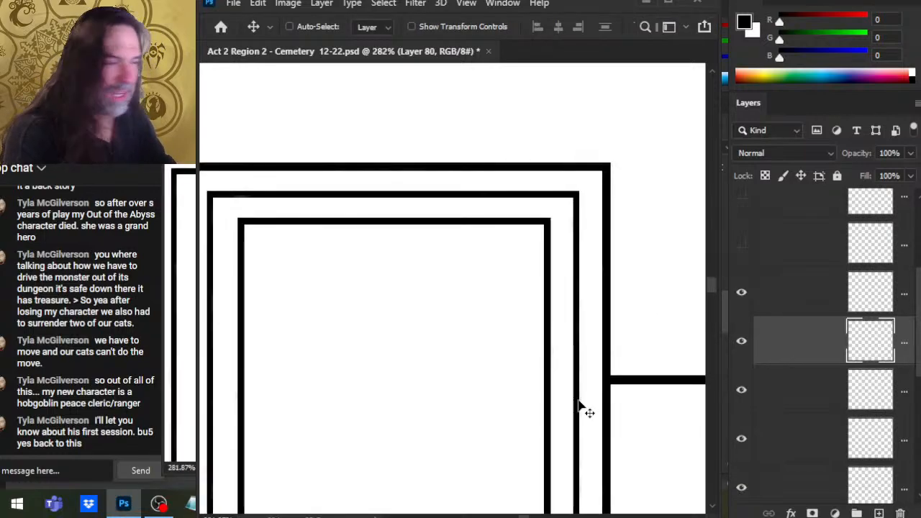
scroll(522, 194, down, 5)
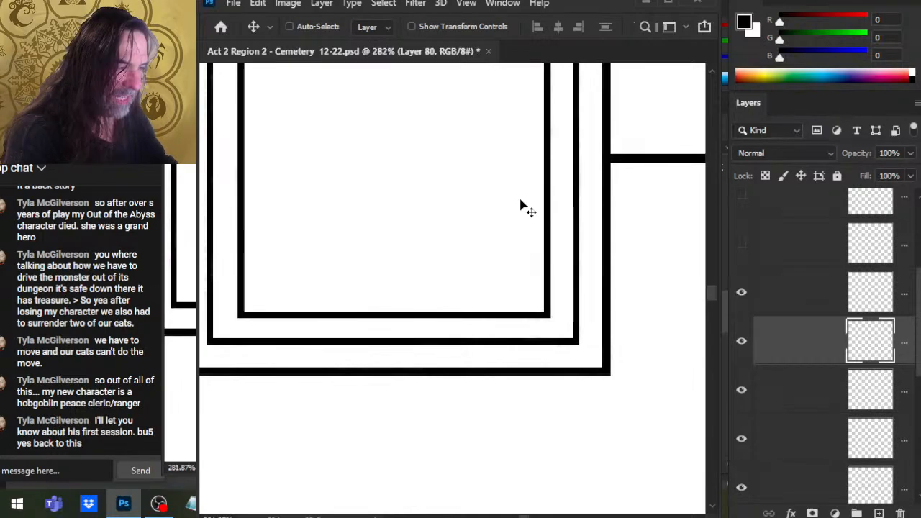
key(Down)
key(Up)
Step: Examine the nested squares as a whole and their lower-right corners up close for even spacing and line thickness
drag(508, 255, 545, 456)
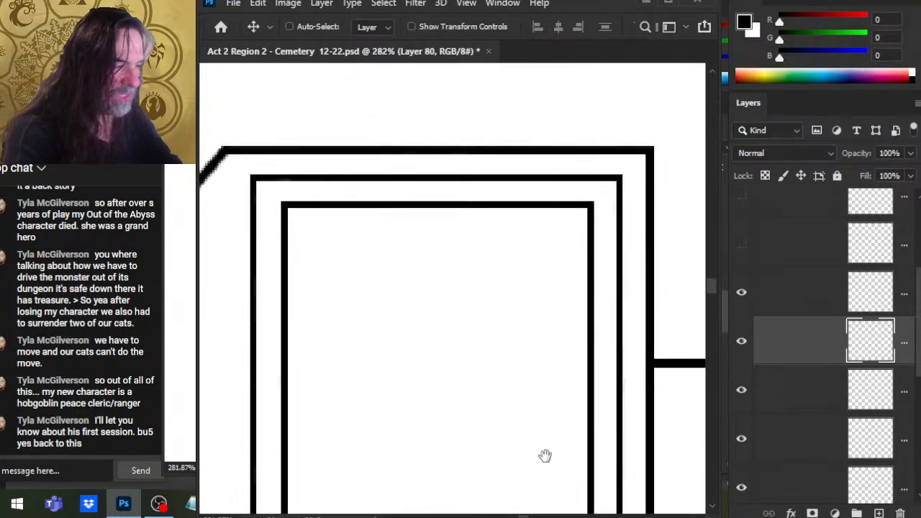
scroll(545, 455, down, 4)
key(z)
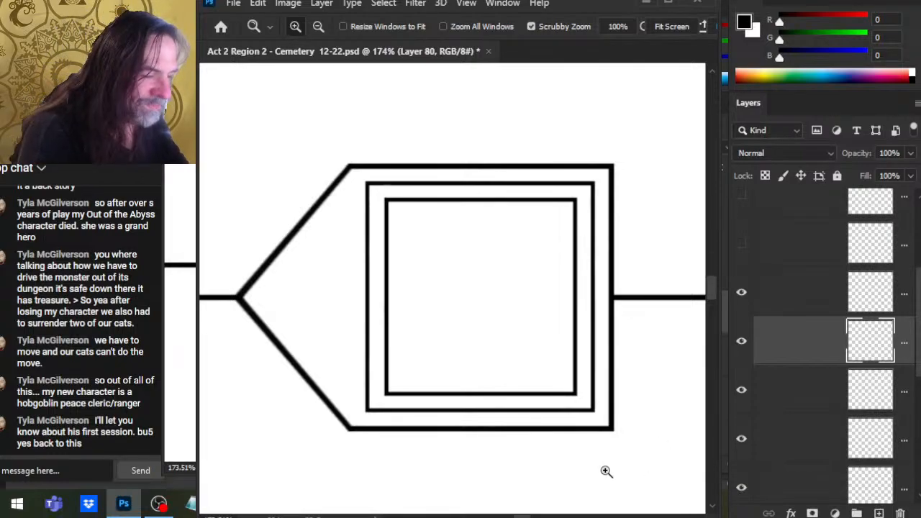
mouse_move(572, 401)
mouse_down()
mouse_move(665, 423)
mouse_move(667, 463)
mouse_move(605, 442)
mouse_move(562, 405)
mouse_move(602, 422)
mouse_up()
key(b)
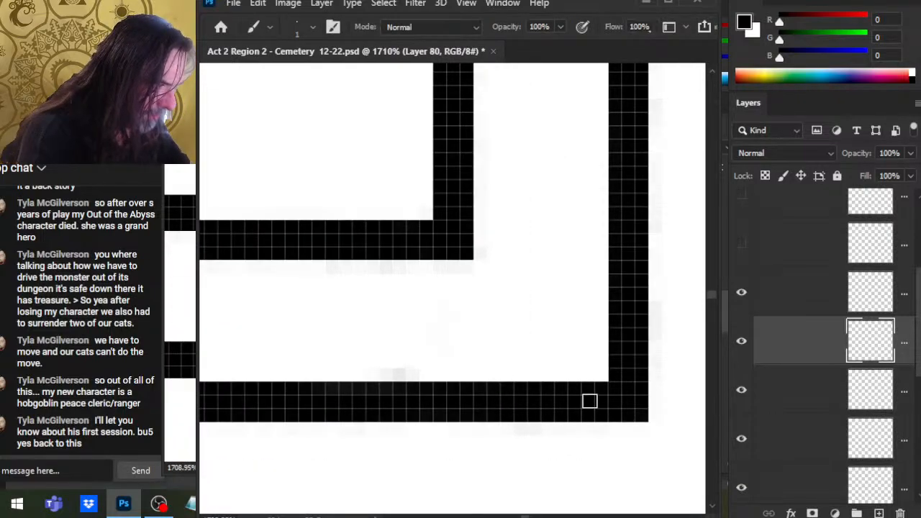
key(z)
drag(613, 456, 461, 397)
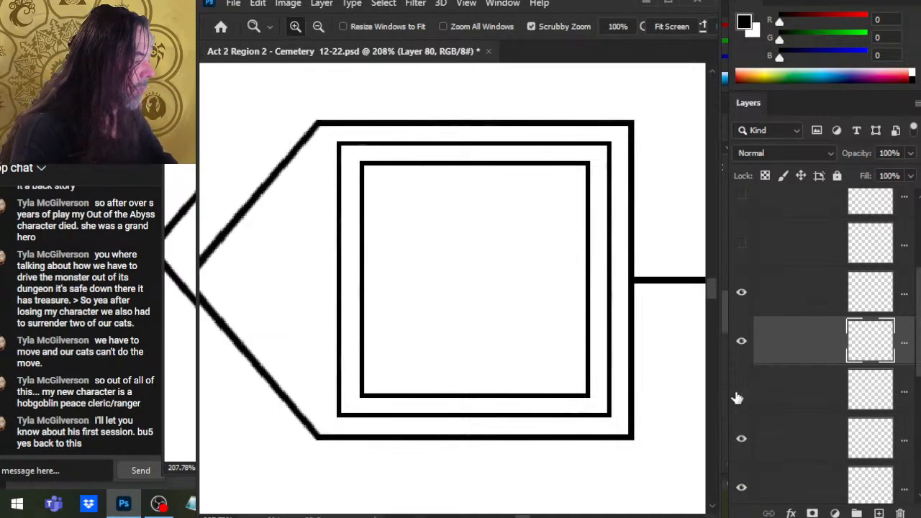
Step: Check the layers beneath Layer 80 by toggling visibility, and delete Layer 79 copy
click(744, 436)
click(746, 436)
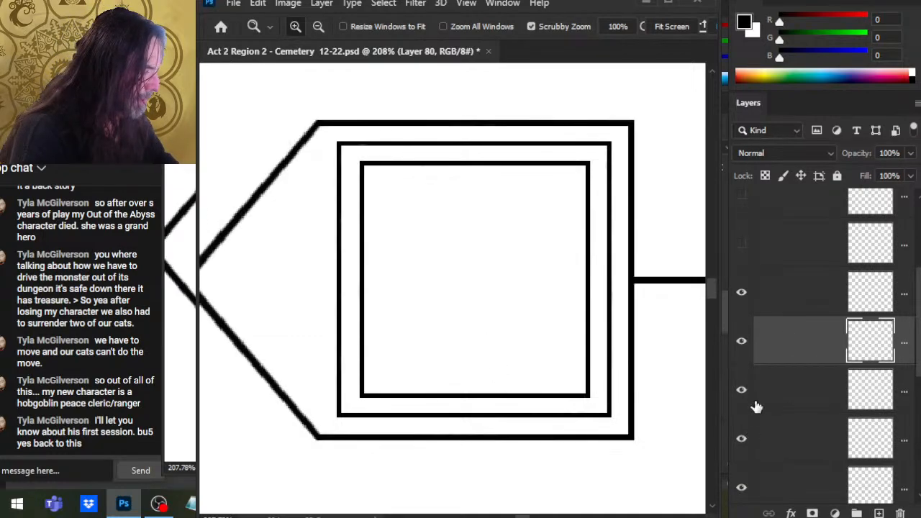
click(786, 405)
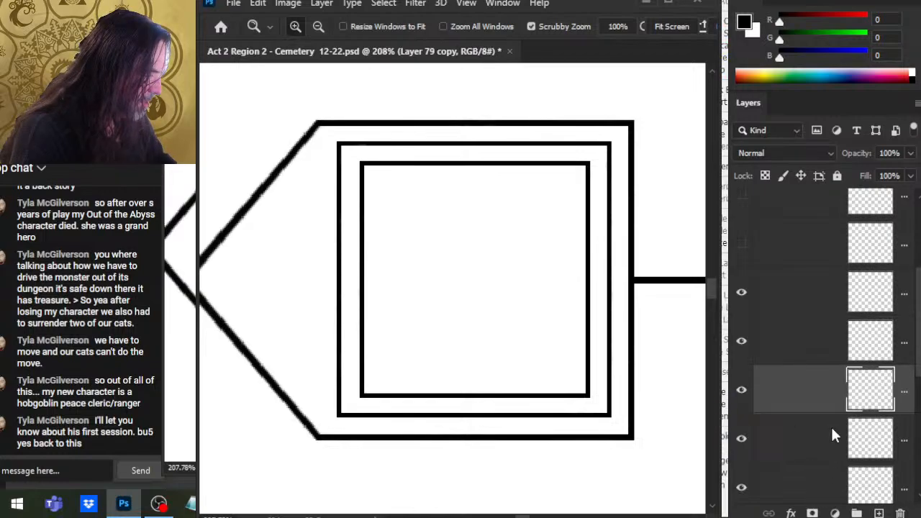
key(Delete)
Step: Toggle Layer 79's visibility off and on to identify which outline it contains
click(742, 389)
click(742, 393)
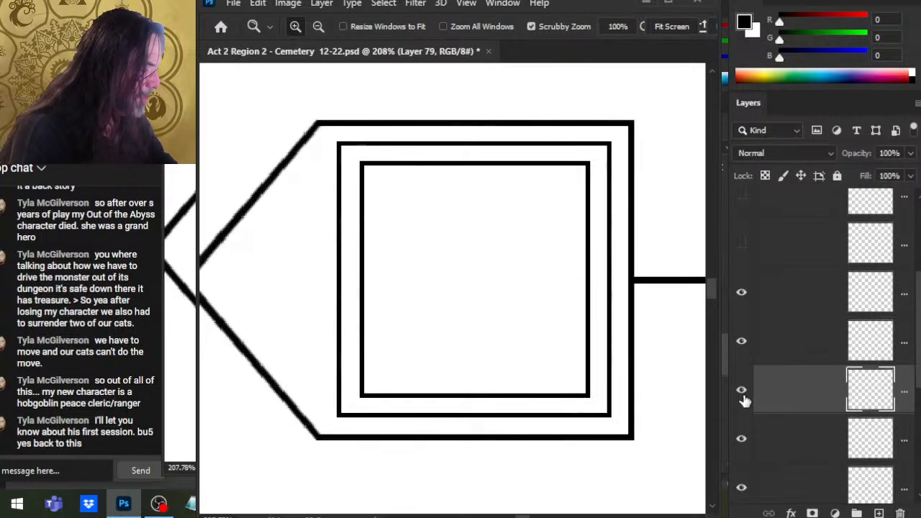
click(742, 401)
click(745, 413)
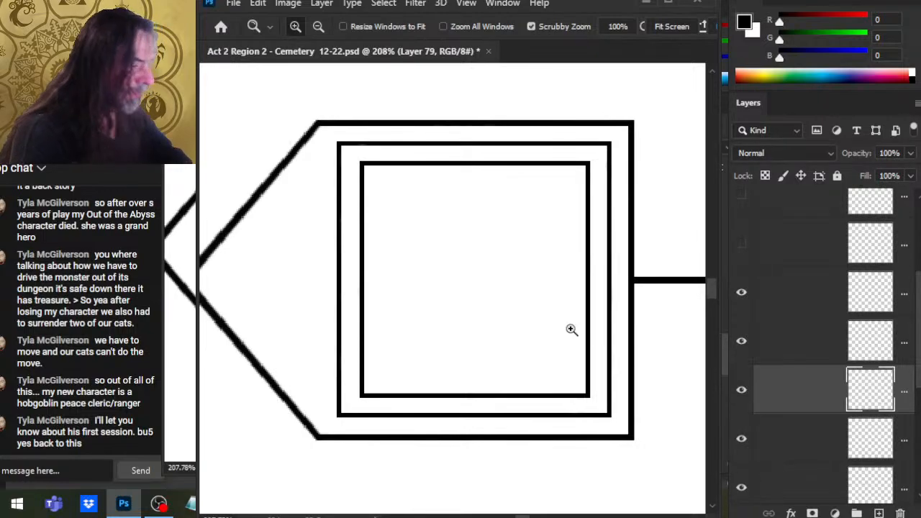
Step: Toggle the visibility of the second layer below Layer 79 to check what it contributes to the whole map
scroll(572, 330, down, 5)
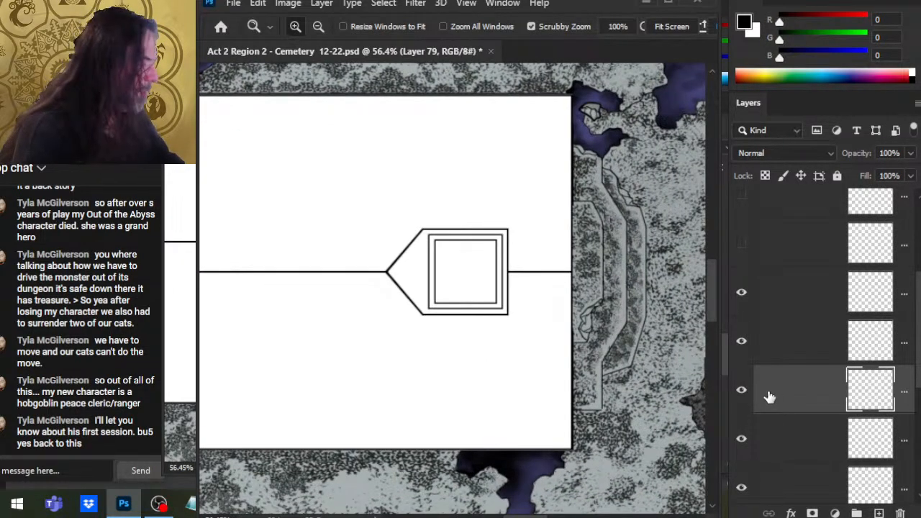
click(744, 490)
click(744, 490)
click(743, 490)
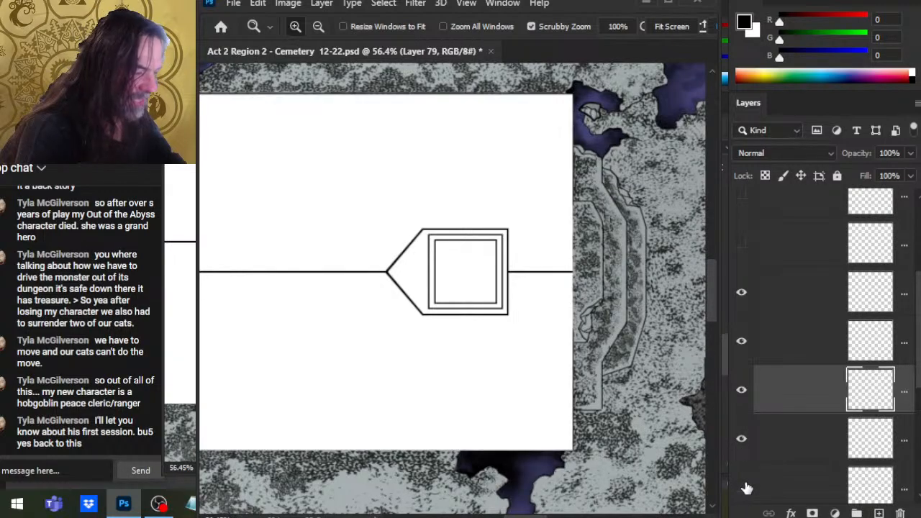
Step: Examine the white rectangle's edge up close and toggle the border layer two below Layer 79 off and on
scroll(638, 390, up, 3)
scroll(679, 381, up, 3)
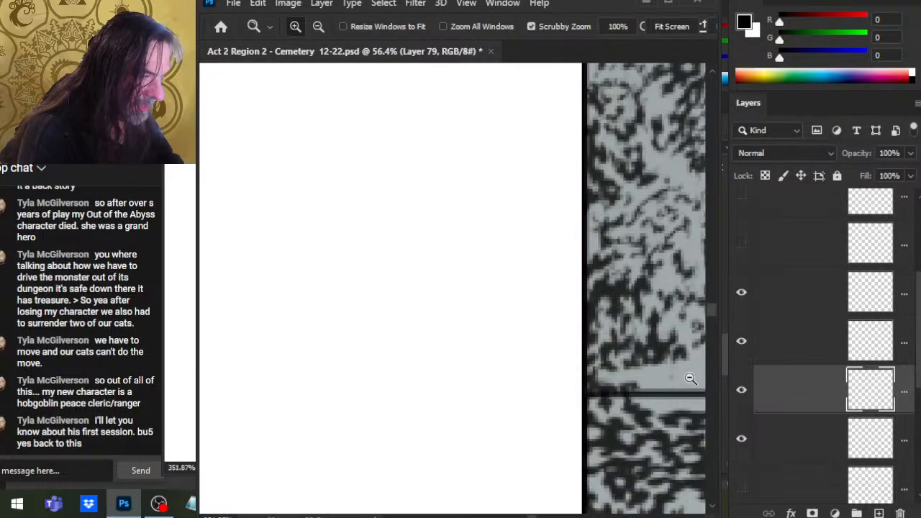
scroll(688, 418, down, 5)
click(742, 490)
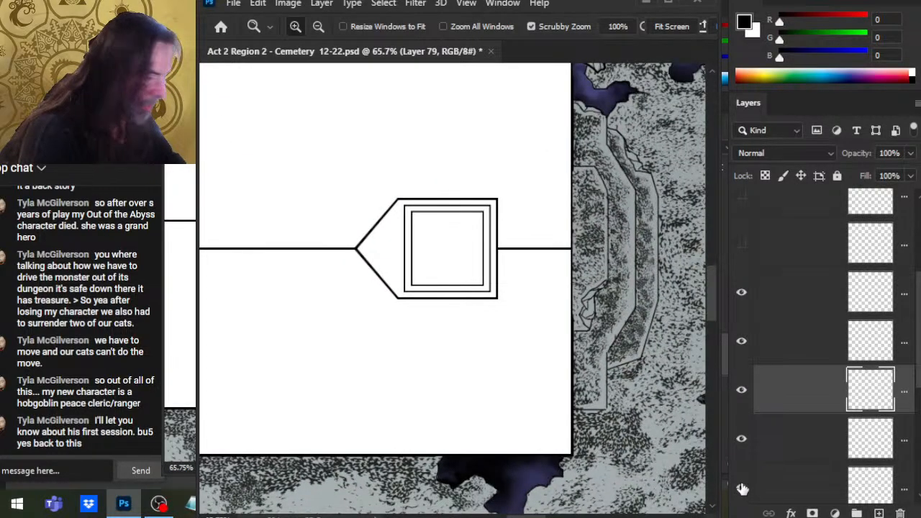
click(742, 489)
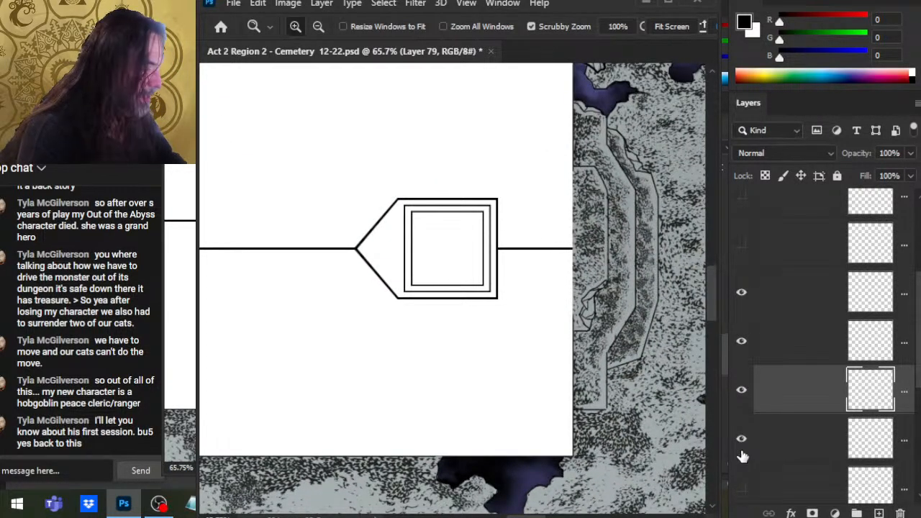
Step: Toggle Layer 79 and the layer directly beneath it to identify which lines each one contains
click(741, 391)
click(742, 440)
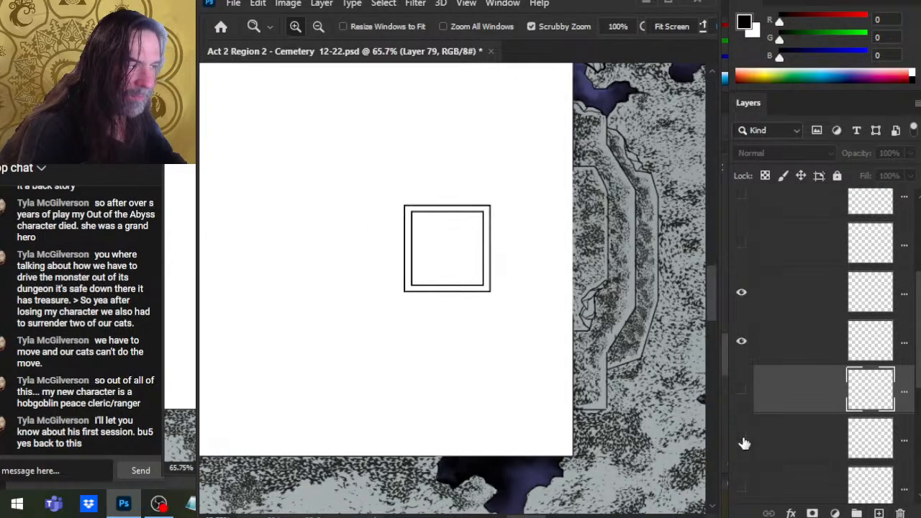
click(742, 441)
click(741, 393)
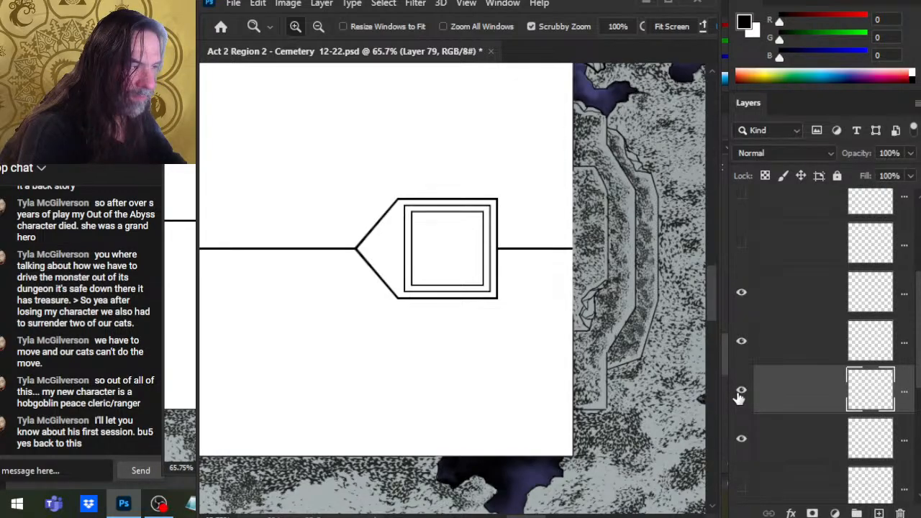
click(741, 392)
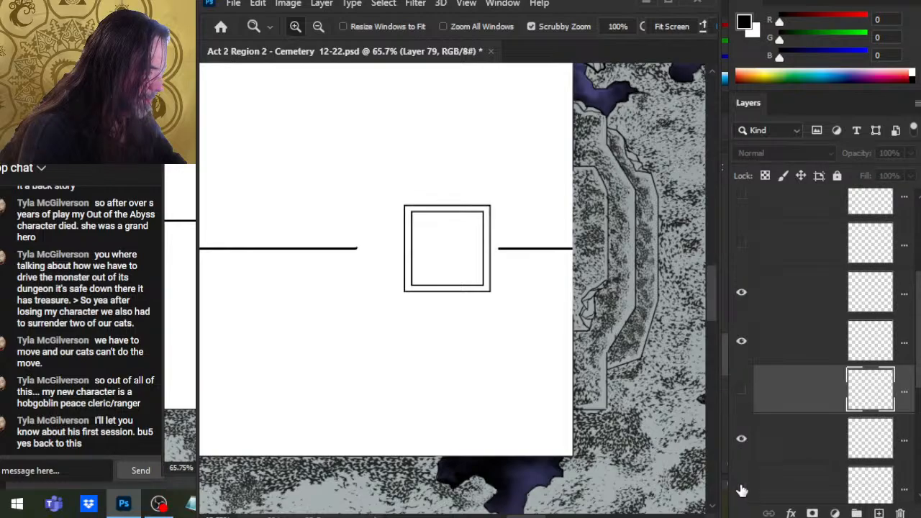
Step: Toggle the border, horizontal line and two inner square layers individually to identify the content of each
scroll(743, 421, down, 2)
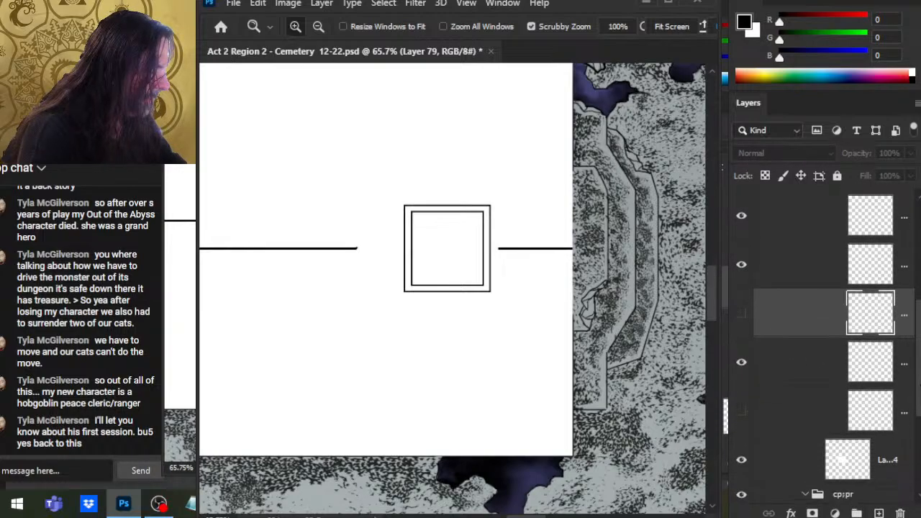
click(743, 412)
click(742, 363)
click(742, 364)
click(742, 266)
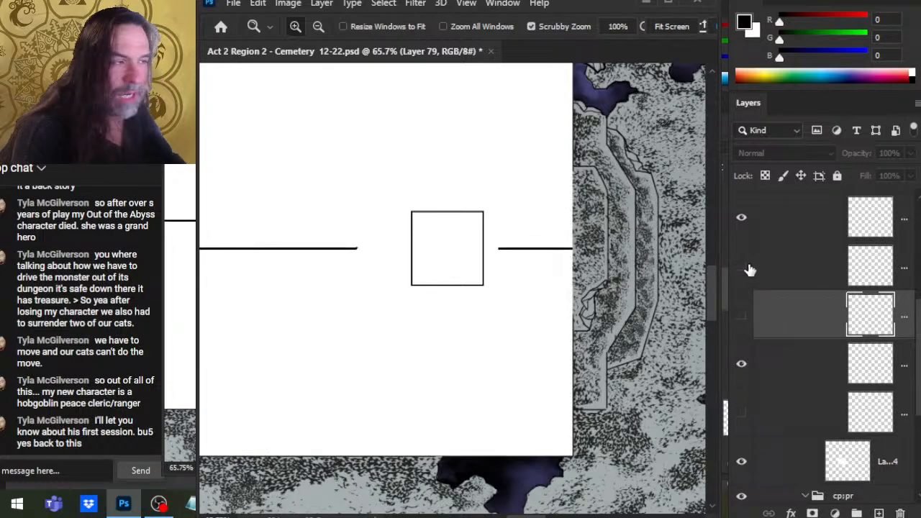
click(750, 268)
click(747, 224)
click(747, 224)
Step: Compare Layer 79's pointed outline with the rectangle border by toggling the visibility of both layers
click(740, 329)
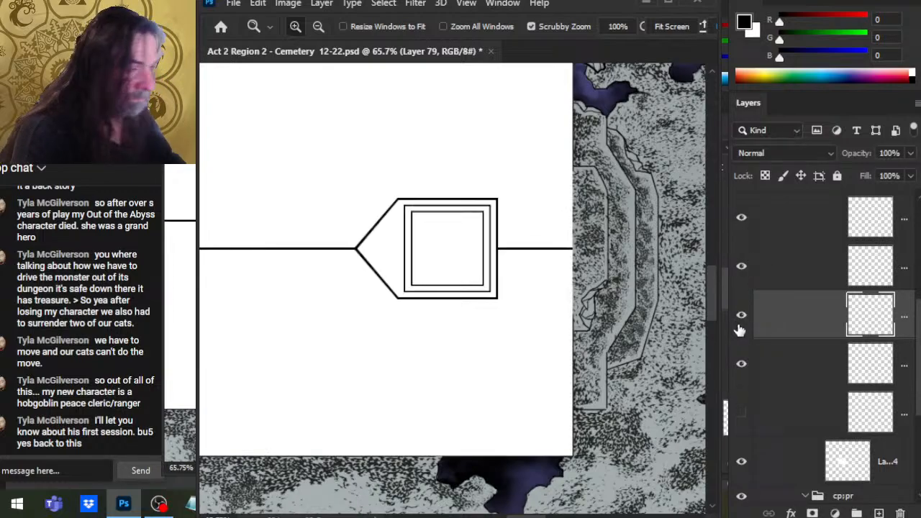
click(741, 330)
click(744, 336)
click(743, 413)
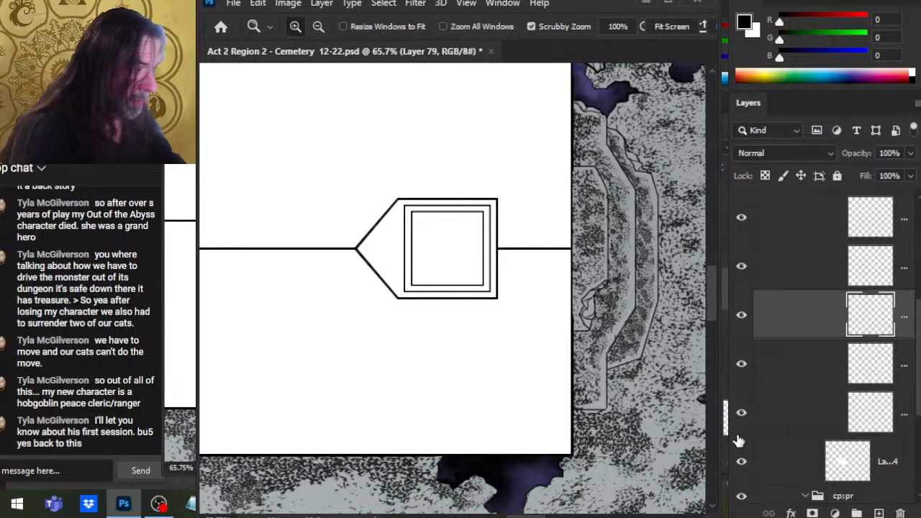
click(744, 324)
click(746, 325)
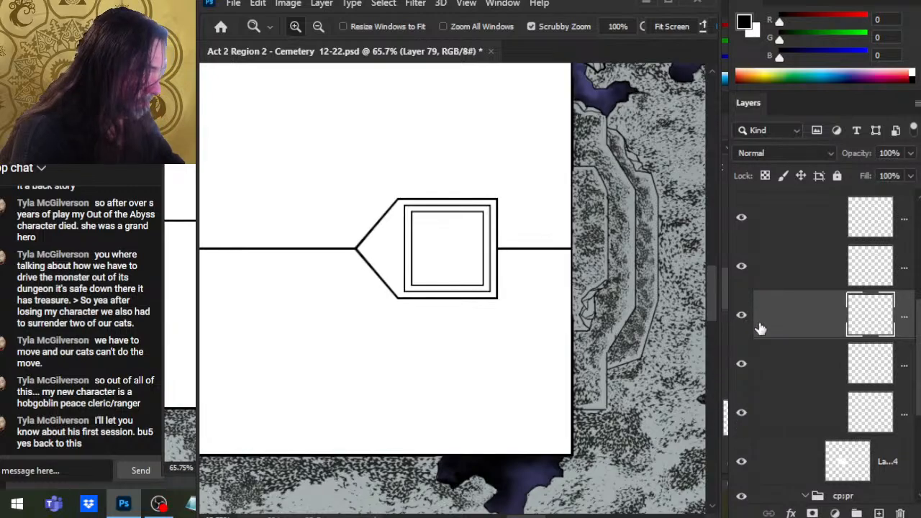
Step: Check the horizontal line layer by toggling visibility and loading its pixels as a selection, and clear that selection
click(743, 412)
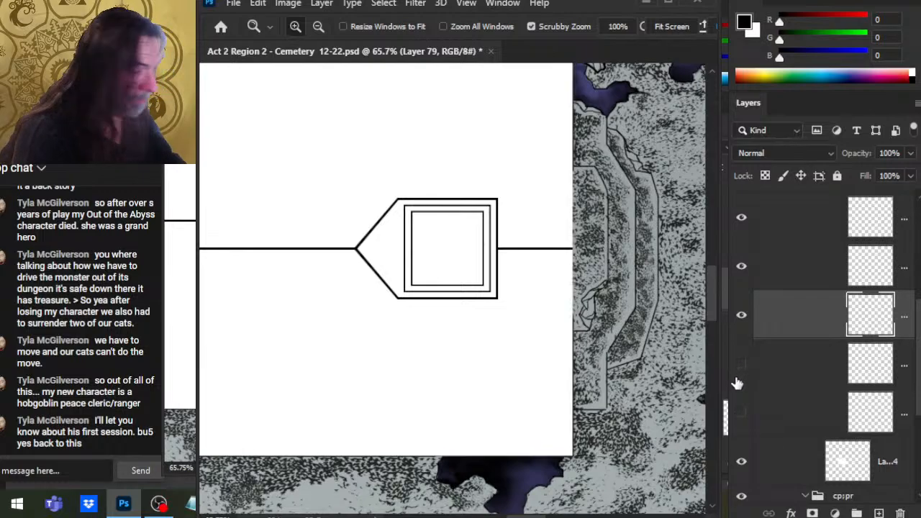
click(742, 363)
ctrl+click(869, 371)
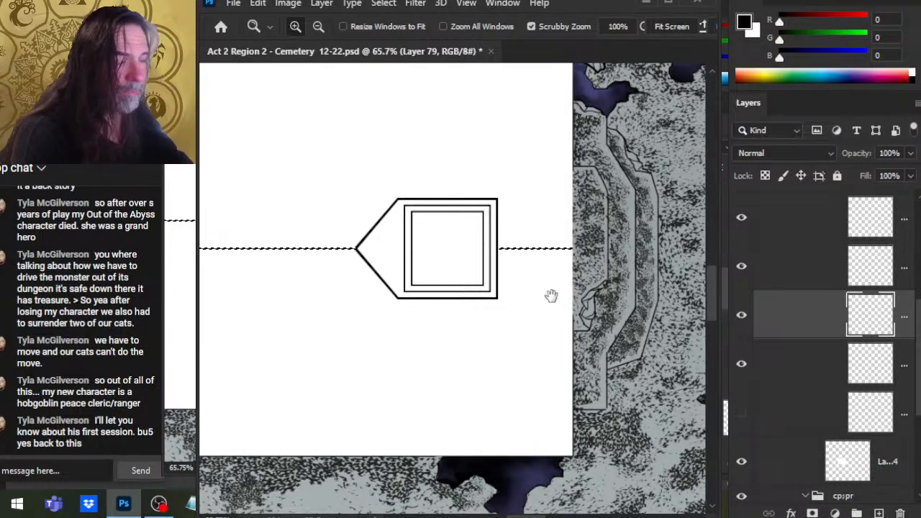
key(l)
key(ctrl+d)
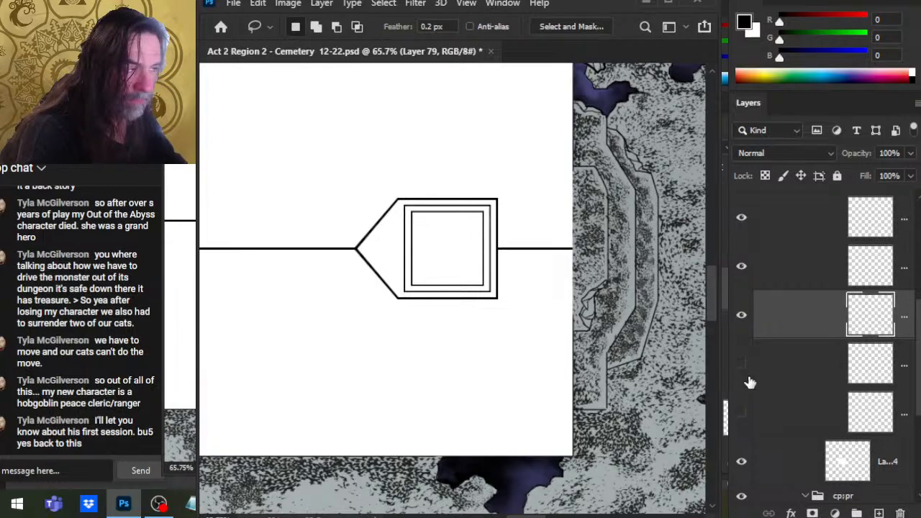
click(742, 316)
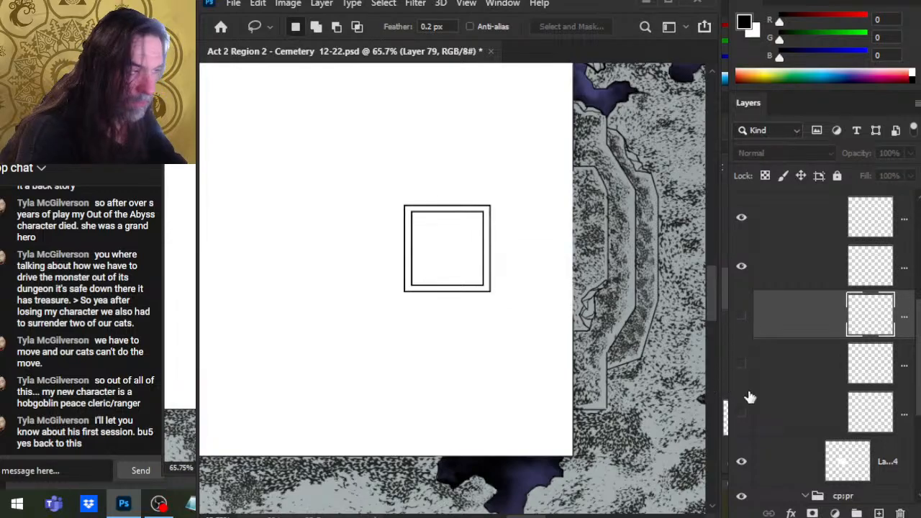
Step: Show Layer 79 and the horizontal line layer, merge them, and select the border layer, Layer 75
click(744, 364)
click(742, 317)
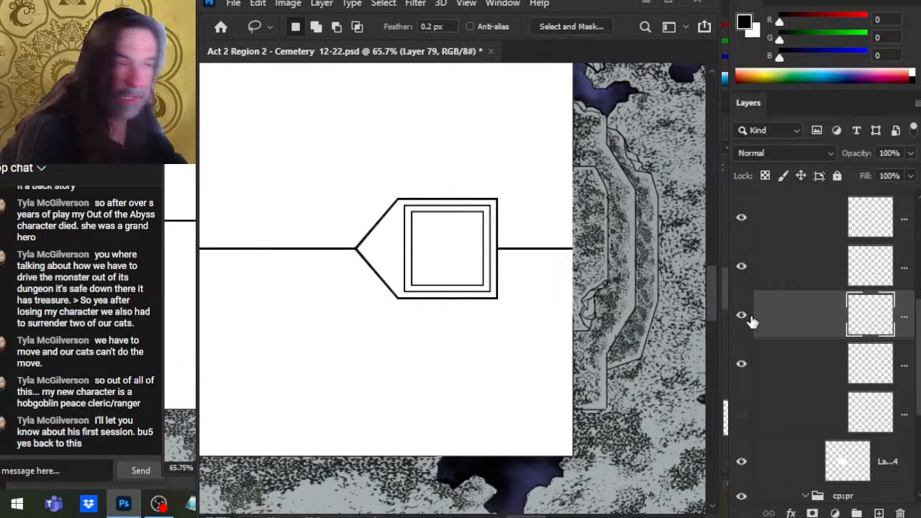
click(796, 365)
key(ctrl+e)
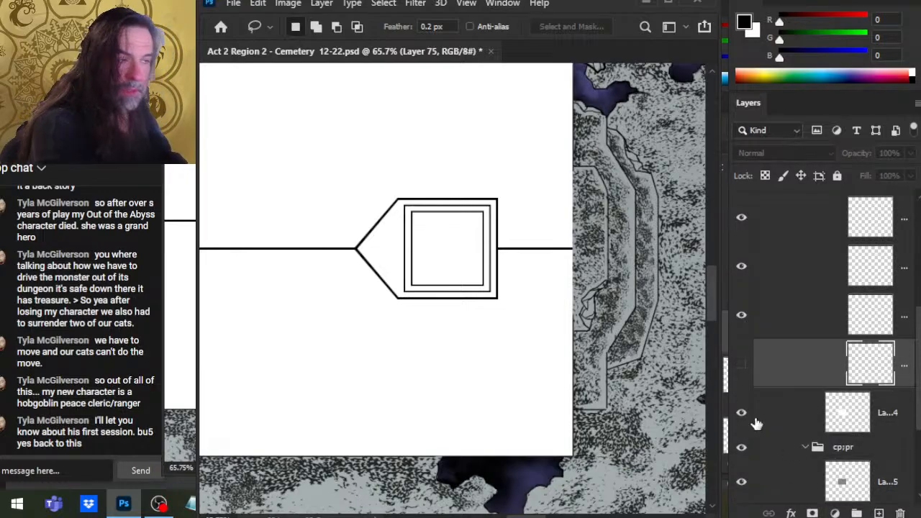
Step: Examine the whole roof outline and the nested squares' upper and lower sides for even spacing
key(z)
drag(492, 326, 421, 324)
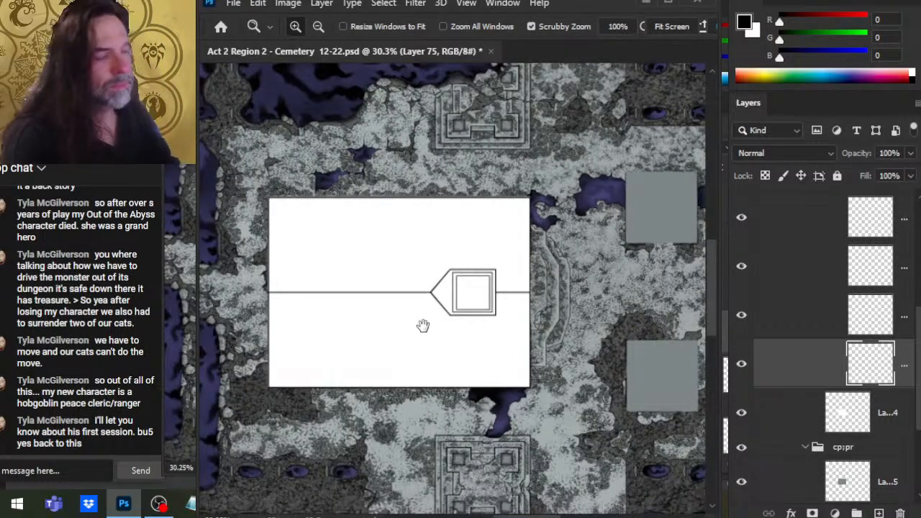
drag(471, 286, 502, 357)
drag(521, 299, 550, 382)
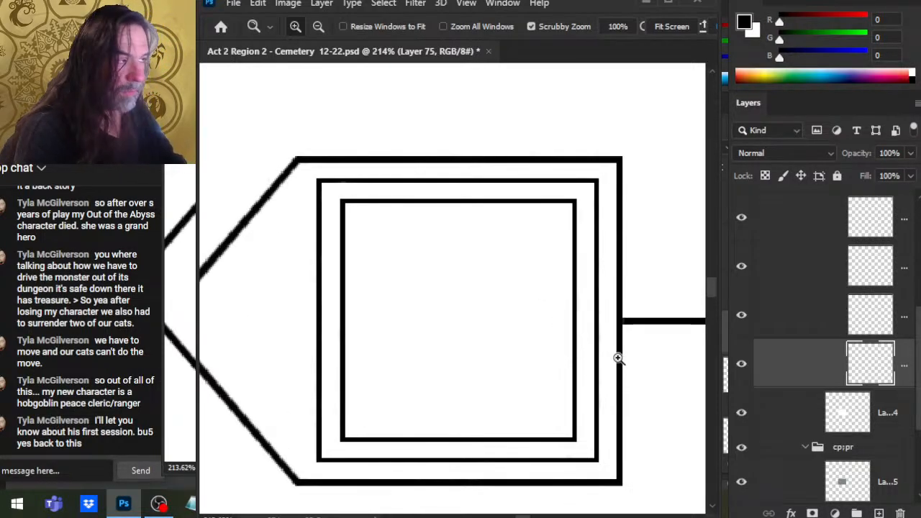
drag(633, 424, 617, 325)
drag(617, 403, 572, 430)
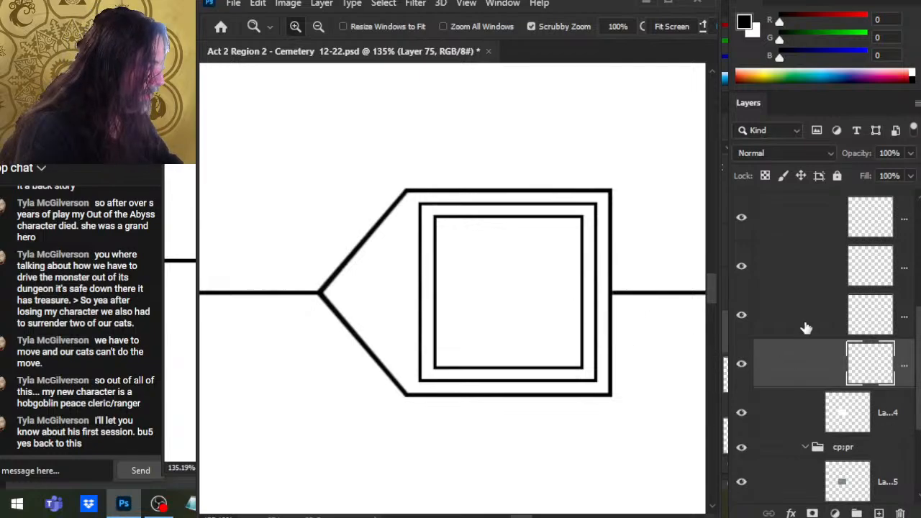
drag(526, 214, 574, 245)
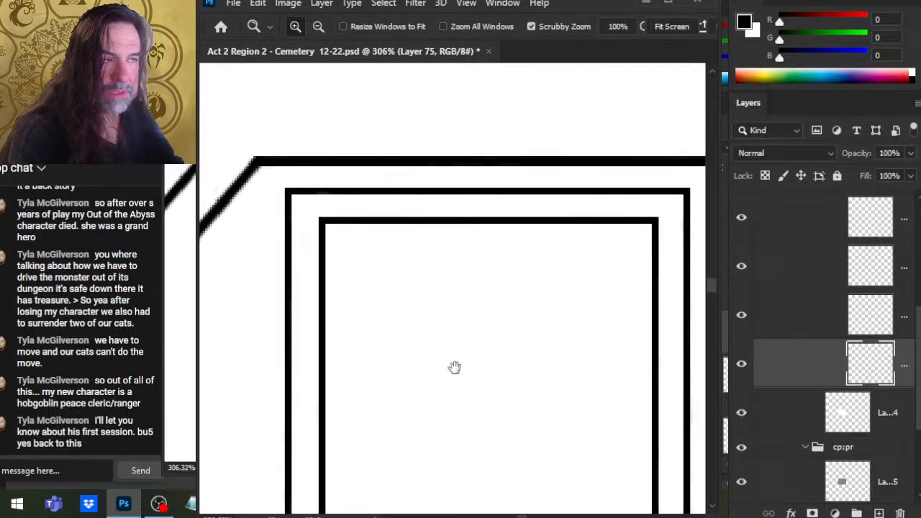
drag(454, 367, 577, 196)
drag(547, 200, 452, 187)
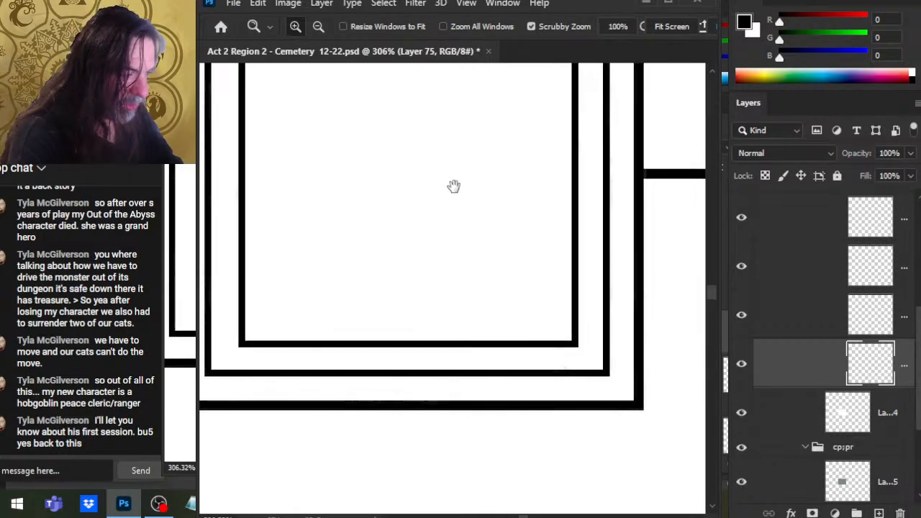
Step: Examine the nested squares' lower-right corners at pixel level and compare the thickness of the three outlines
drag(629, 376, 488, 357)
scroll(545, 384, up, 5)
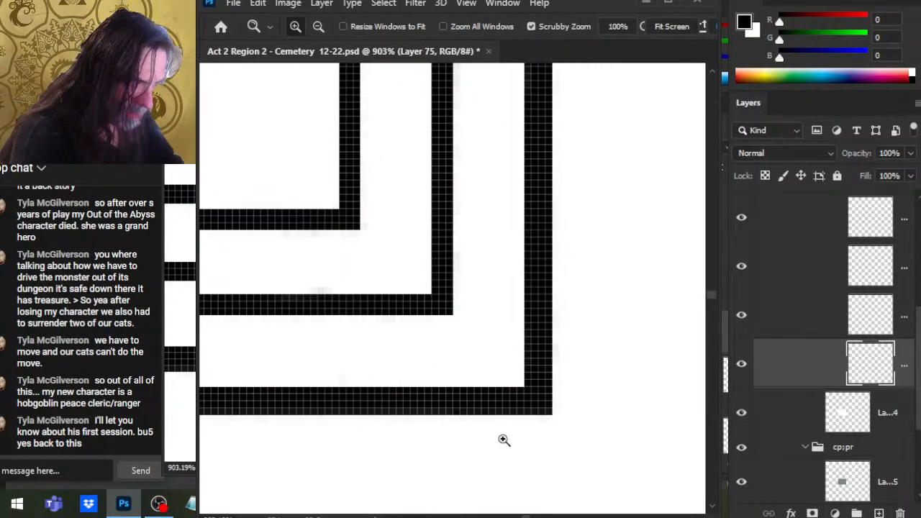
scroll(513, 411, up, 2)
key(b)
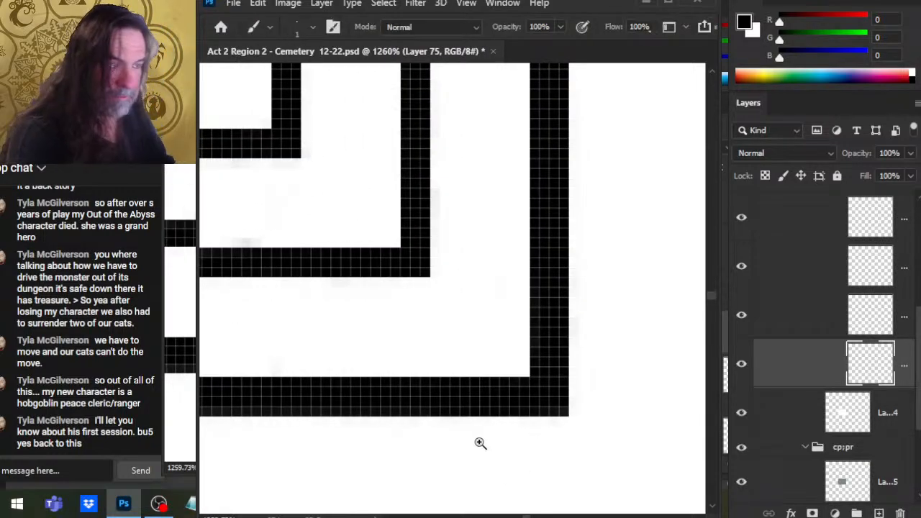
key(z)
Step: Check the horizontal line's thickness where it meets the outermost outline's right edge, and review the surrounding map
scroll(497, 425, down, 4)
drag(623, 350, 575, 343)
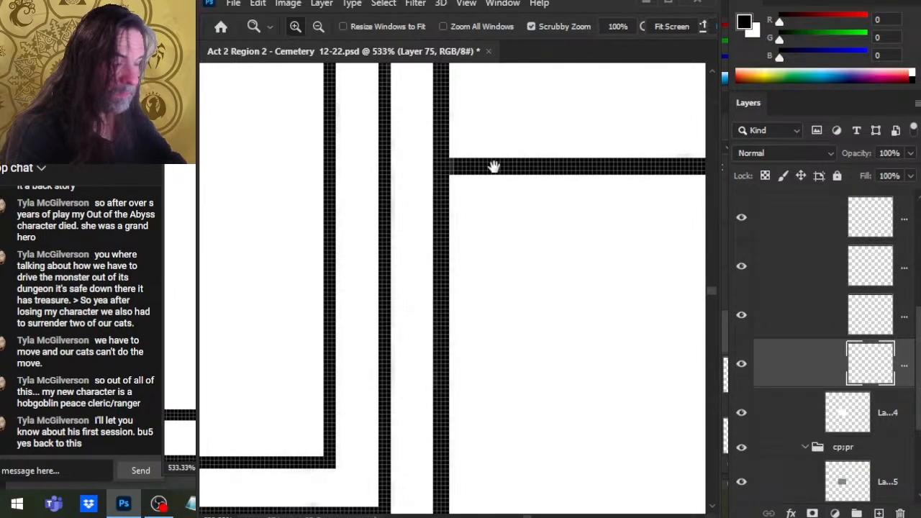
drag(494, 165, 513, 359)
scroll(513, 358, up, 3)
key(b)
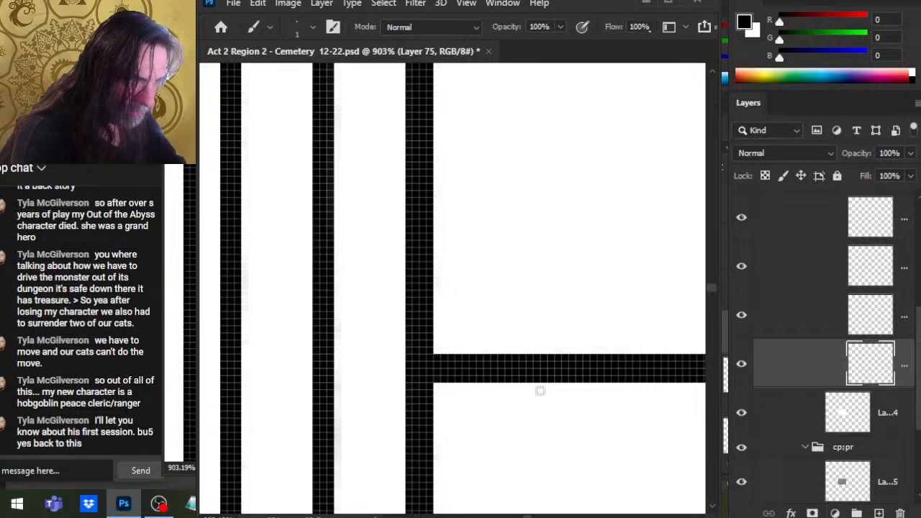
key(z)
scroll(503, 403, down, 6)
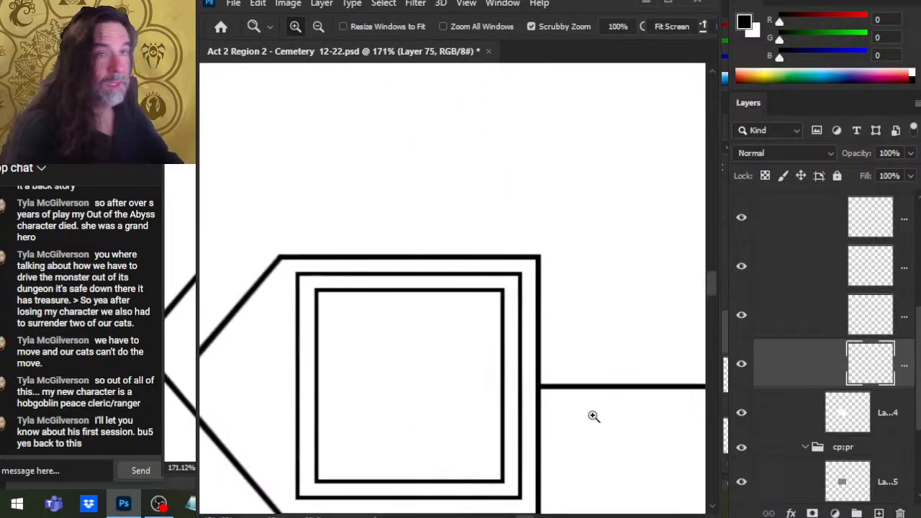
scroll(626, 389, down, 5)
mouse_move(518, 370)
mouse_down()
mouse_move(501, 356)
mouse_move(438, 382)
mouse_move(528, 372)
mouse_move(502, 372)
mouse_up()
drag(570, 366, 469, 335)
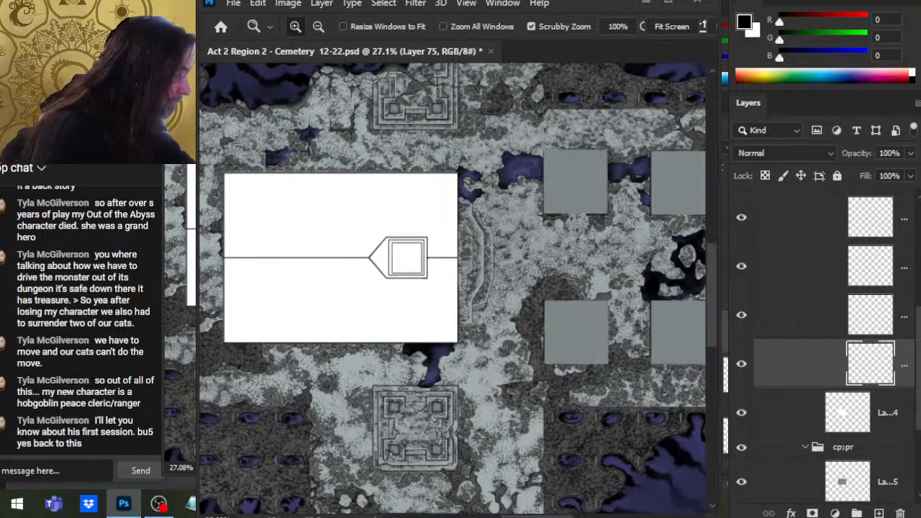
Step: Toggle the visibility of Layer 74 and Layer 65 to compare the fills beneath the roof lines
scroll(919, 371, down, 3)
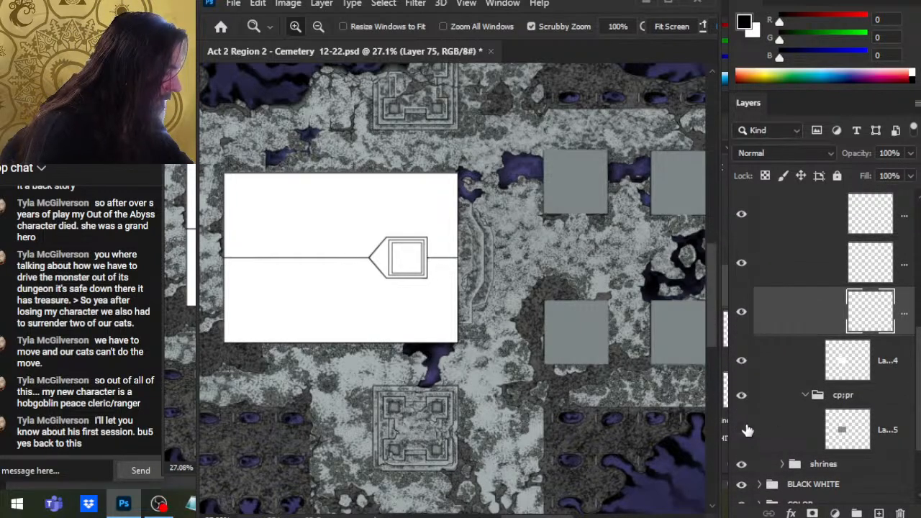
click(742, 360)
click(742, 360)
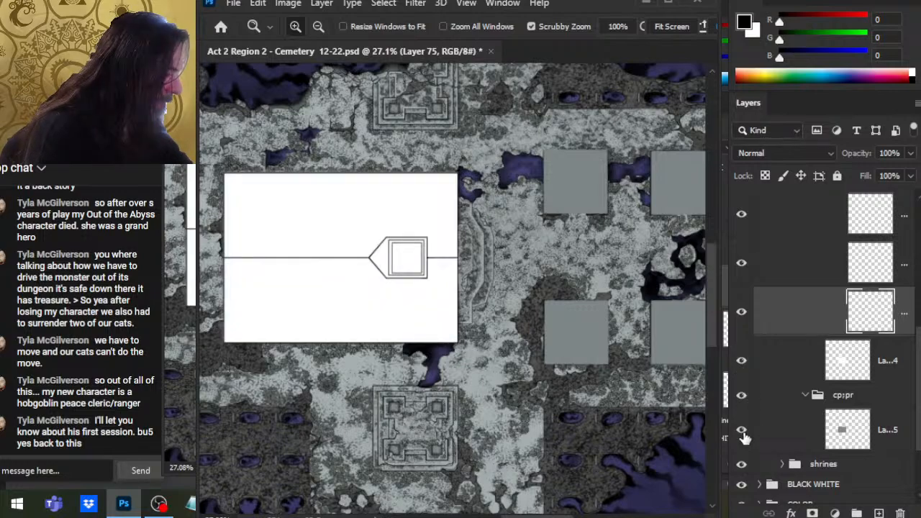
click(742, 431)
click(742, 360)
click(742, 362)
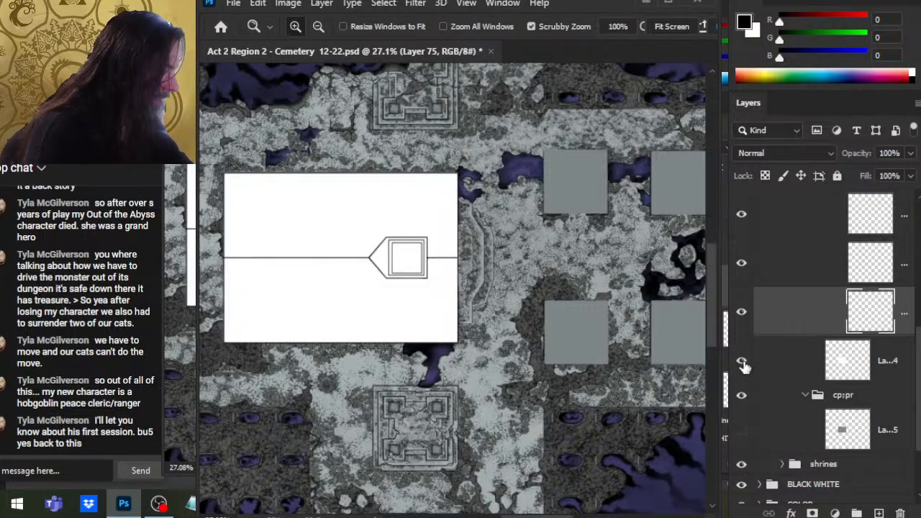
Step: Hide Layer 74's white fill, show Layer 65's gray fill under the roof lines, and select Layer 65
click(741, 362)
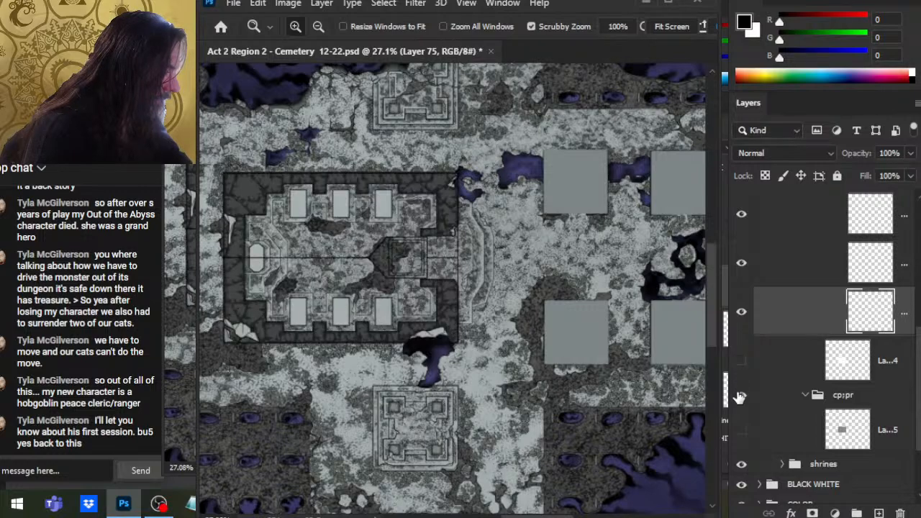
click(744, 431)
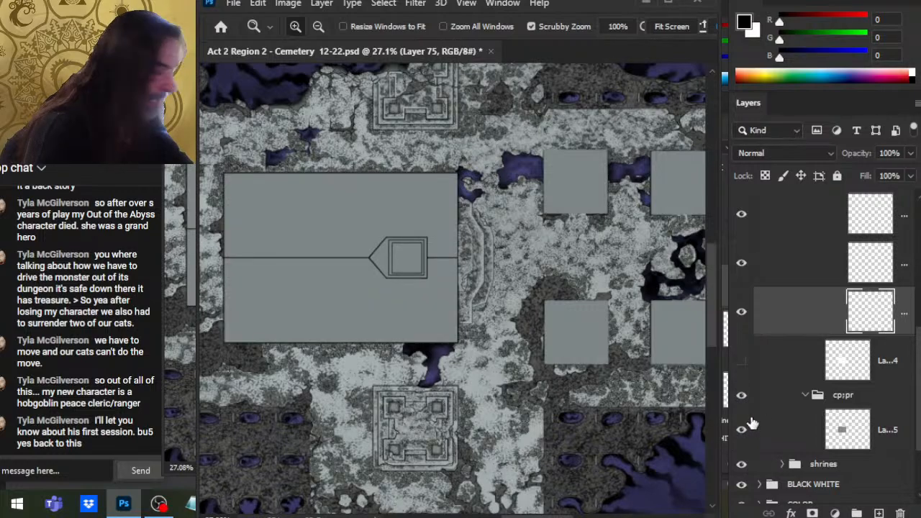
click(781, 375)
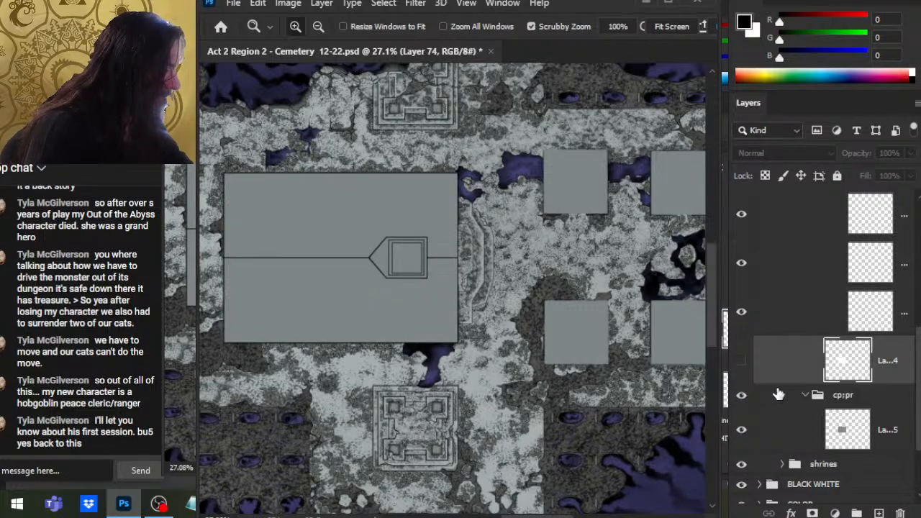
click(780, 447)
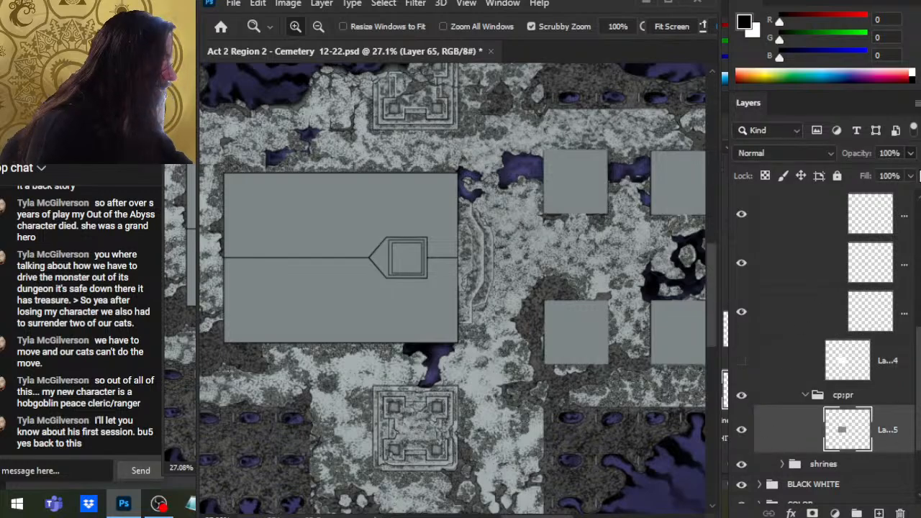
Step: Set Layer 65's opacity to 70% and erase the gray over the broken rubble's left end at the building's lower edge
key(7)
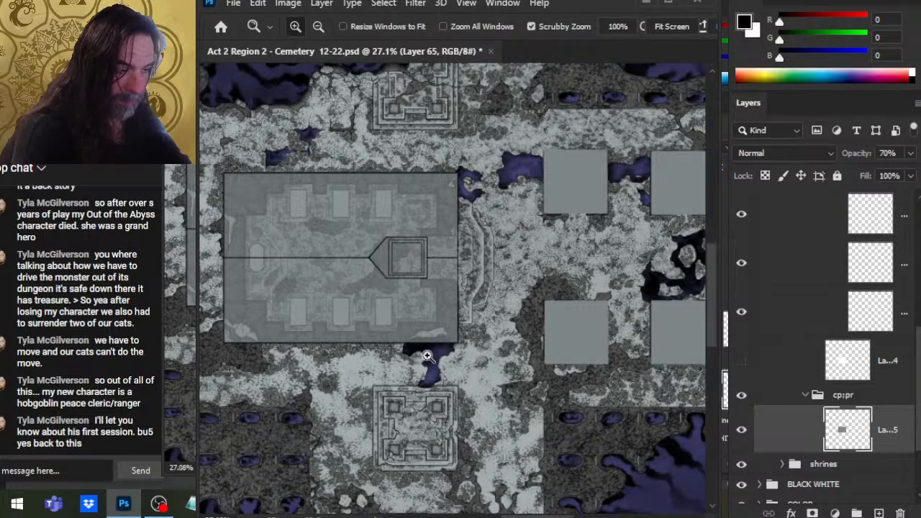
drag(429, 357, 507, 348)
mouse_move(403, 329)
mouse_down()
mouse_move(439, 325)
mouse_move(416, 294)
mouse_move(432, 255)
mouse_move(405, 249)
mouse_move(424, 271)
mouse_up()
key(bracketright)
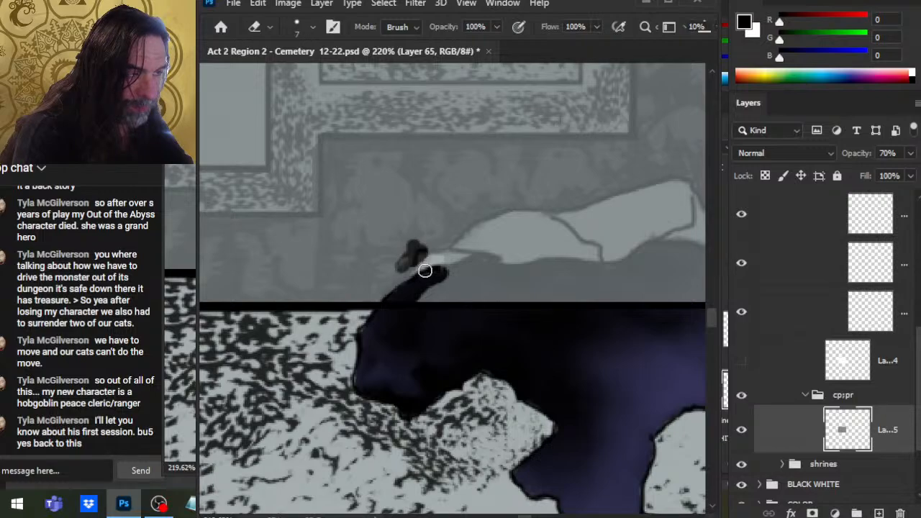
Step: Undo the last erase, restore Layer 65's opacity to 100%, and sample the building's gray (126, 135, 136) for brush touch-ups
key(ctrl+z)
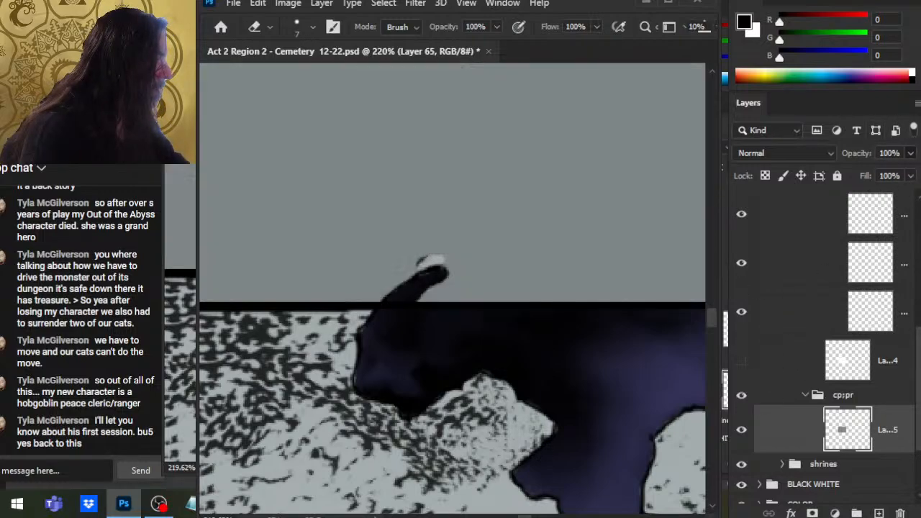
drag(911, 153, 920, 173)
key(b)
alt+click(372, 227)
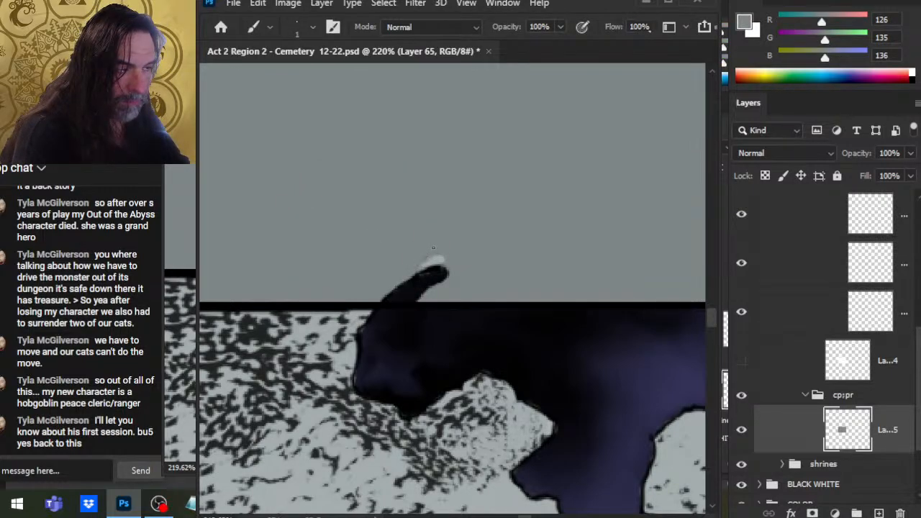
Step: Erase Layer 65's gray along the rubble's upper outline, rising rightward from its left end, with a 7 px eraser
key(e)
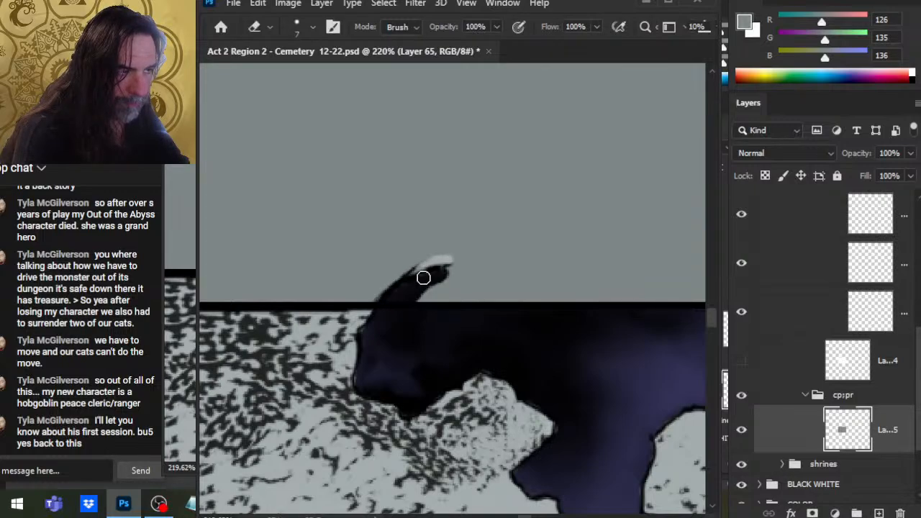
drag(423, 277, 423, 277)
mouse_move(493, 230)
mouse_down()
mouse_move(509, 216)
mouse_move(452, 272)
mouse_up()
drag(461, 226, 581, 189)
drag(533, 209, 625, 186)
drag(536, 220, 617, 210)
mouse_move(566, 225)
mouse_down()
mouse_move(628, 209)
mouse_move(661, 172)
mouse_up()
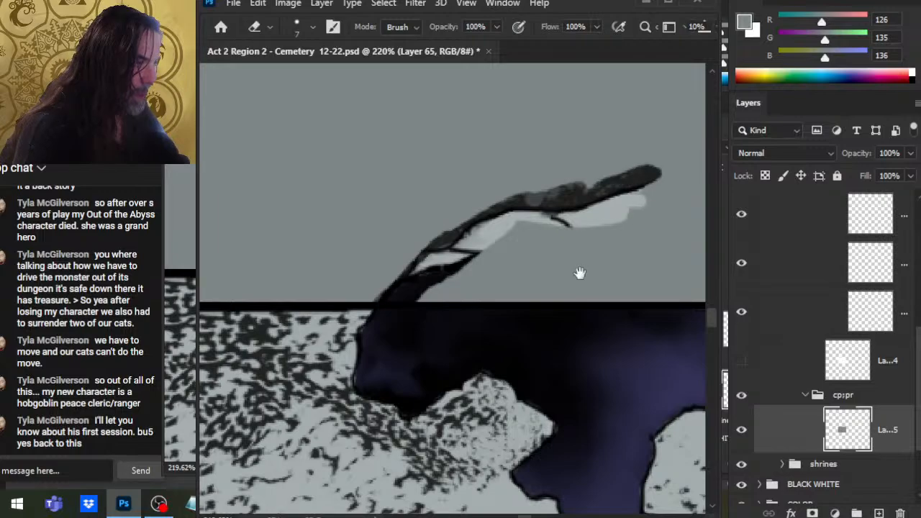
Step: Erase the gray over the rubble's peak and down its right slope to the building's lower edge
drag(578, 271, 418, 322)
mouse_move(460, 238)
mouse_down()
mouse_move(522, 238)
mouse_move(551, 256)
mouse_move(544, 268)
mouse_up()
mouse_move(508, 223)
mouse_down()
mouse_move(529, 278)
mouse_move(522, 297)
mouse_move(551, 313)
mouse_up()
mouse_move(547, 265)
mouse_down()
mouse_move(572, 331)
mouse_move(536, 338)
mouse_up()
mouse_move(529, 307)
mouse_down()
mouse_move(551, 356)
mouse_move(572, 361)
mouse_move(508, 302)
mouse_up()
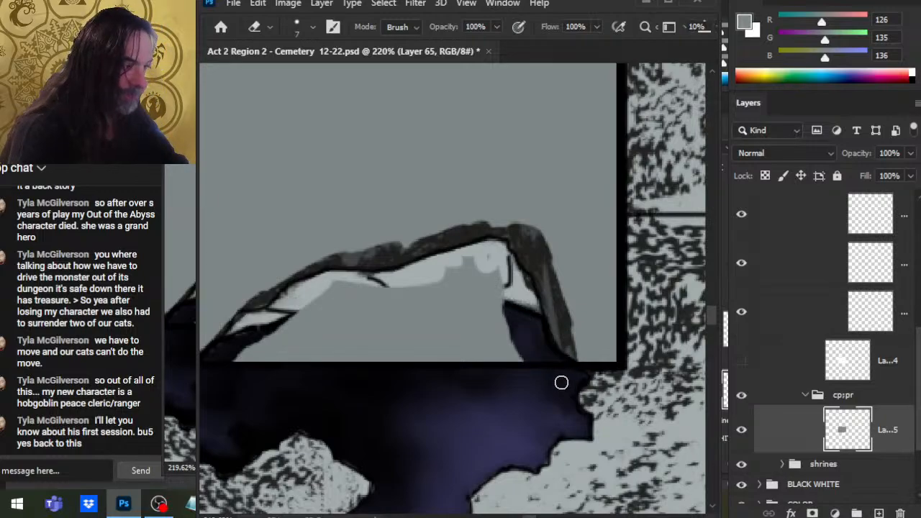
Step: Erase the remaining gray inside the breach to expose the pale stones and the dark chasm below them
mouse_move(503, 268)
mouse_down()
mouse_move(492, 291)
mouse_move(425, 277)
mouse_move(331, 299)
mouse_move(239, 359)
mouse_move(328, 310)
mouse_move(280, 353)
mouse_move(399, 299)
mouse_move(273, 359)
mouse_up()
mouse_move(436, 292)
mouse_down()
mouse_move(317, 353)
mouse_move(443, 295)
mouse_move(339, 353)
mouse_move(490, 285)
mouse_move(437, 288)
mouse_up()
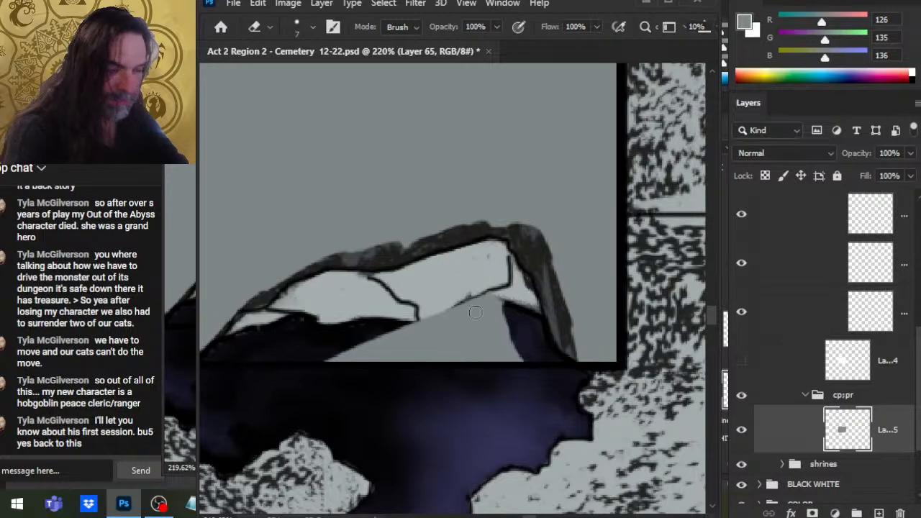
mouse_move(475, 312)
mouse_down()
mouse_move(418, 334)
mouse_move(410, 323)
mouse_move(339, 356)
mouse_move(431, 351)
mouse_move(505, 311)
mouse_move(518, 358)
mouse_up()
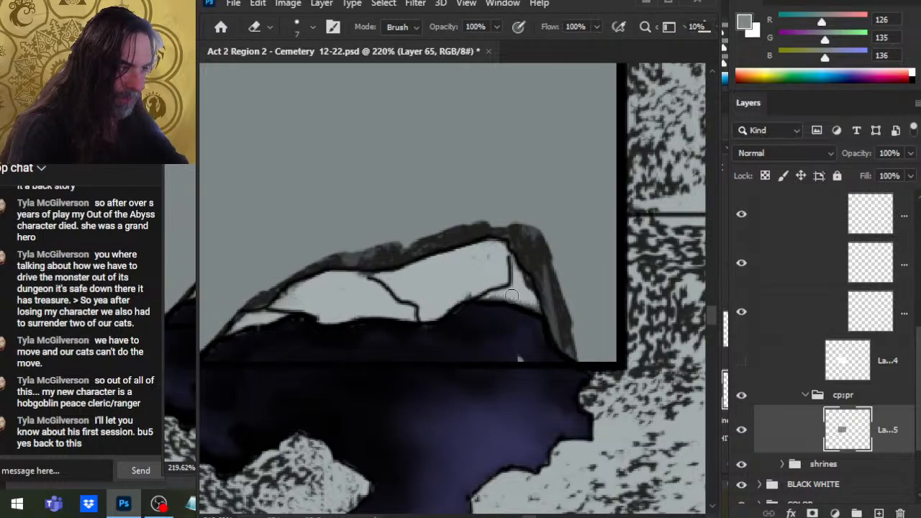
Step: Paint gray over the dark excess just right of the rubble's peak with brushes of 7 px and 6 px
key(b)
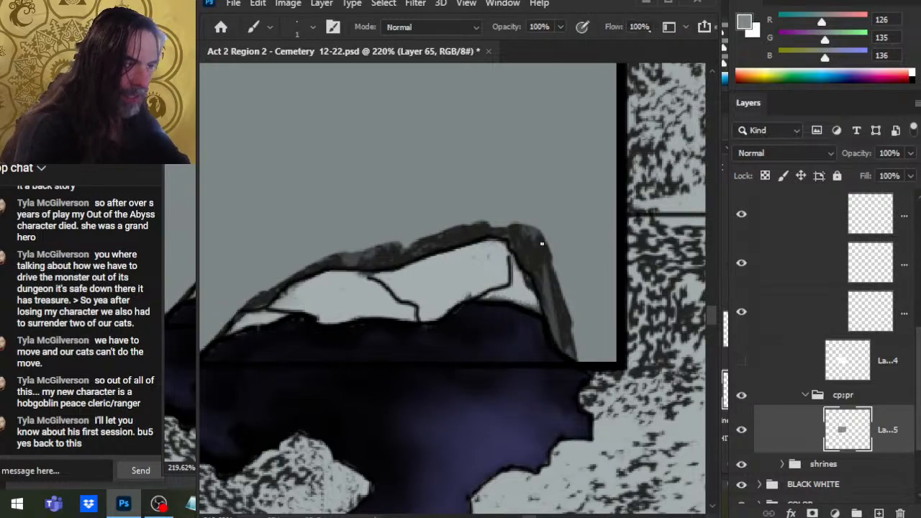
key(bracketright)
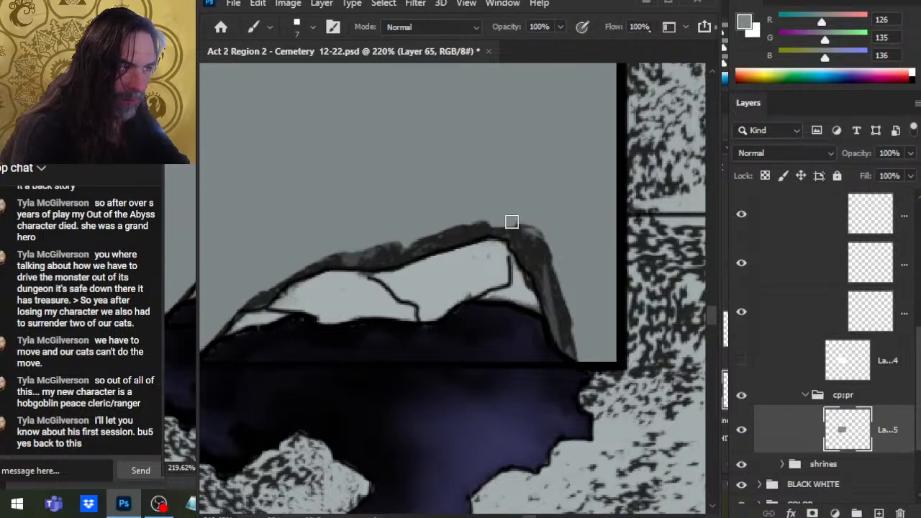
drag(512, 220, 511, 222)
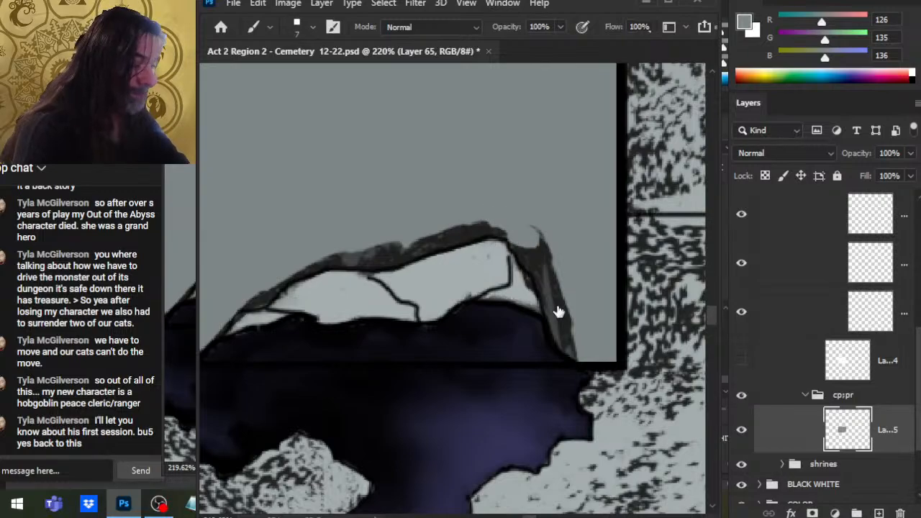
key(bracketleft)
key(bracketleft)
key(bracketleft)
key(bracketleft)
key(bracketleft)
key(bracketleft)
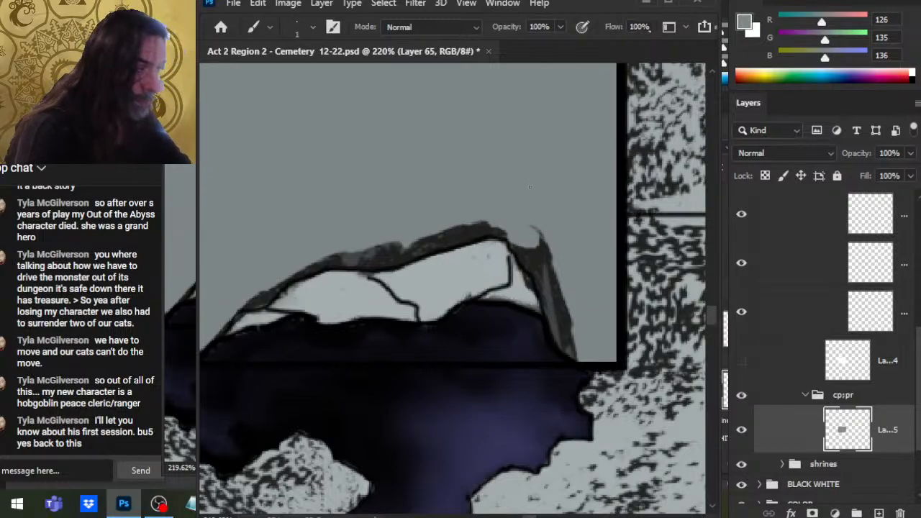
key(bracketright)
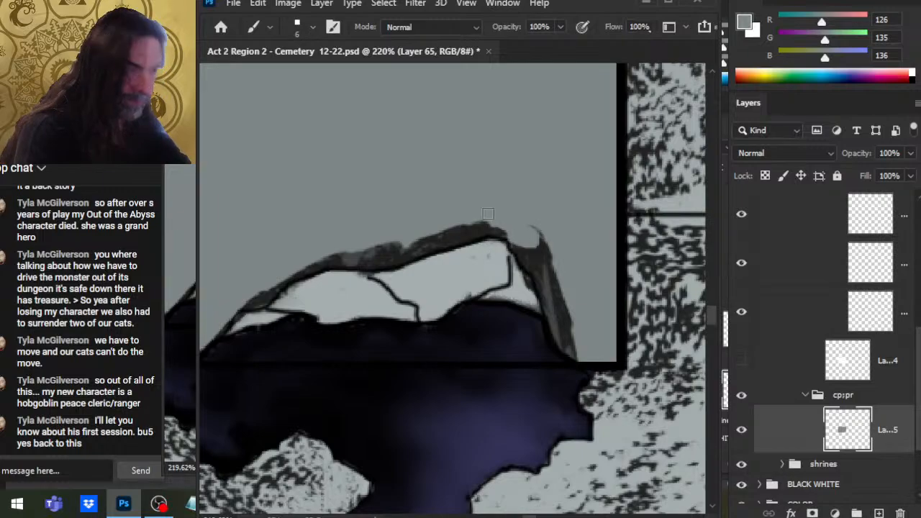
mouse_move(540, 252)
mouse_down()
mouse_move(555, 228)
mouse_move(530, 270)
mouse_move(547, 259)
mouse_up()
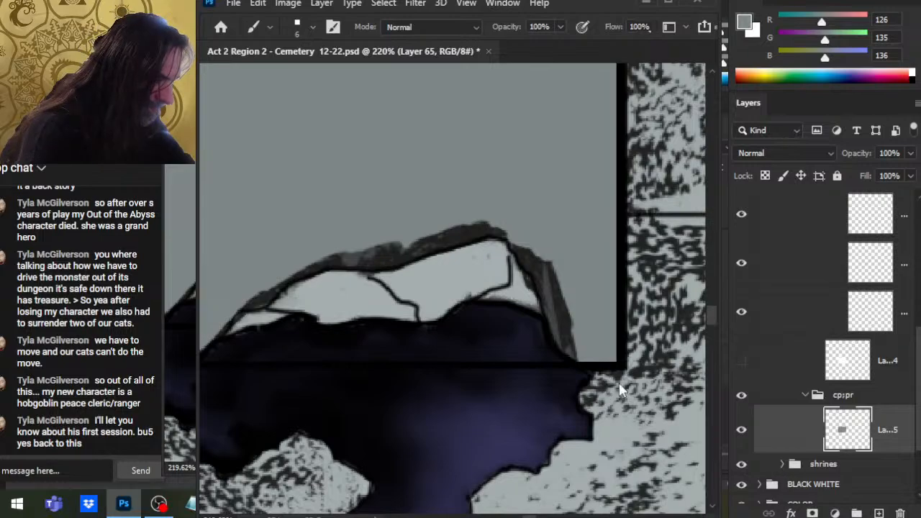
Step: Cover the dark band outside the rubble's right slope with gray, using a 3 px brush along the outline and 7 px beyond
key(bracketleft)
key(bracketleft)
key(bracketleft)
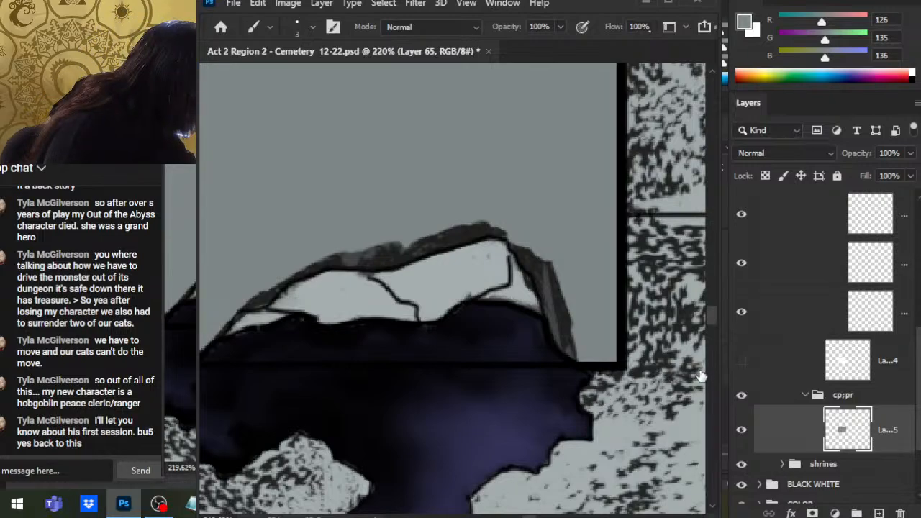
click(737, 358)
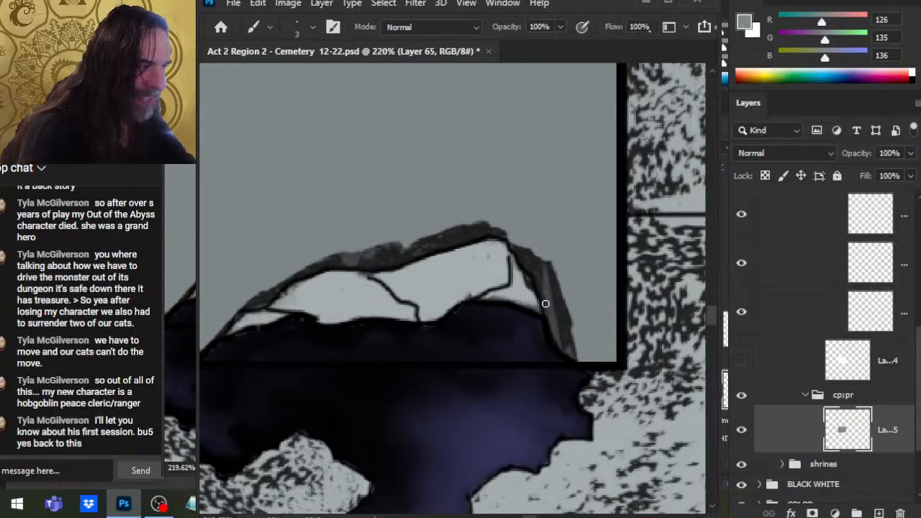
mouse_move(546, 303)
mouse_down()
mouse_move(552, 267)
mouse_move(534, 259)
mouse_move(524, 237)
mouse_up()
key(bracketright)
key(bracketright)
key(bracketright)
key(bracketright)
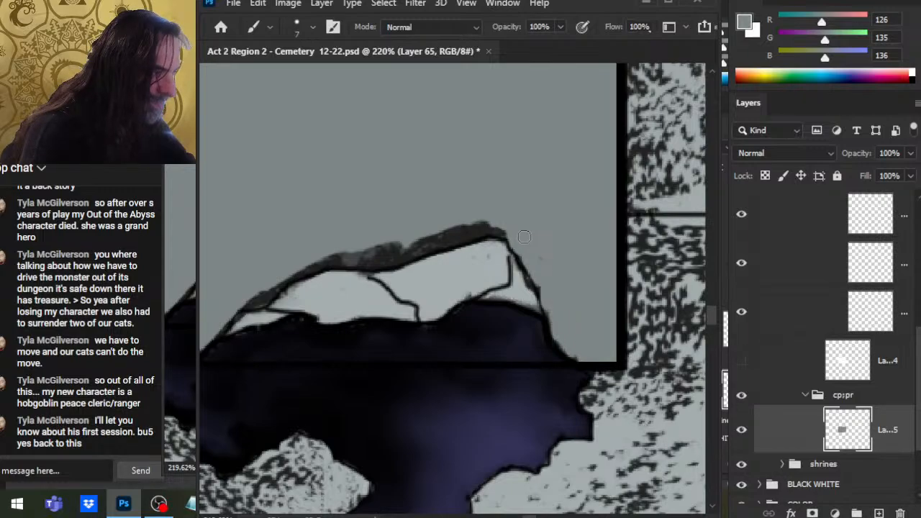
drag(569, 347, 566, 346)
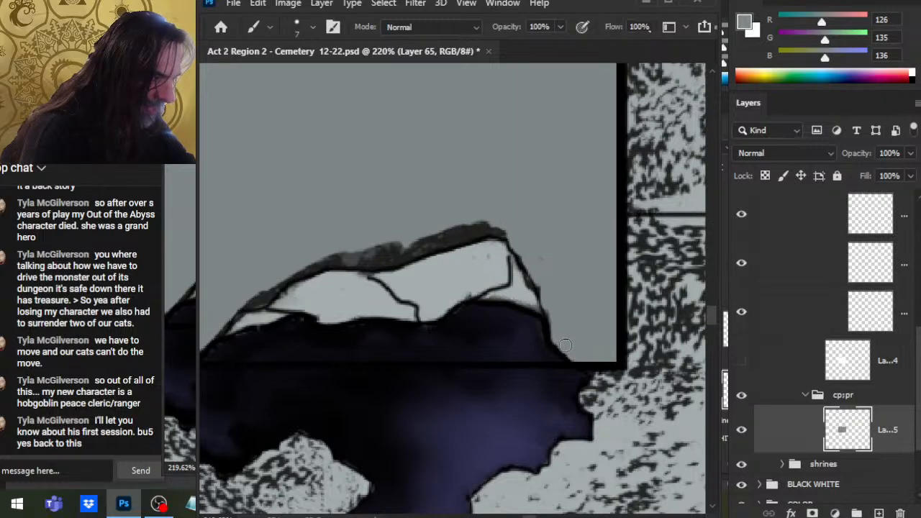
Step: Refine the edge around the rubble's peak and right slope, alternating gray brush strokes and erasing at 7 px
drag(476, 211, 501, 214)
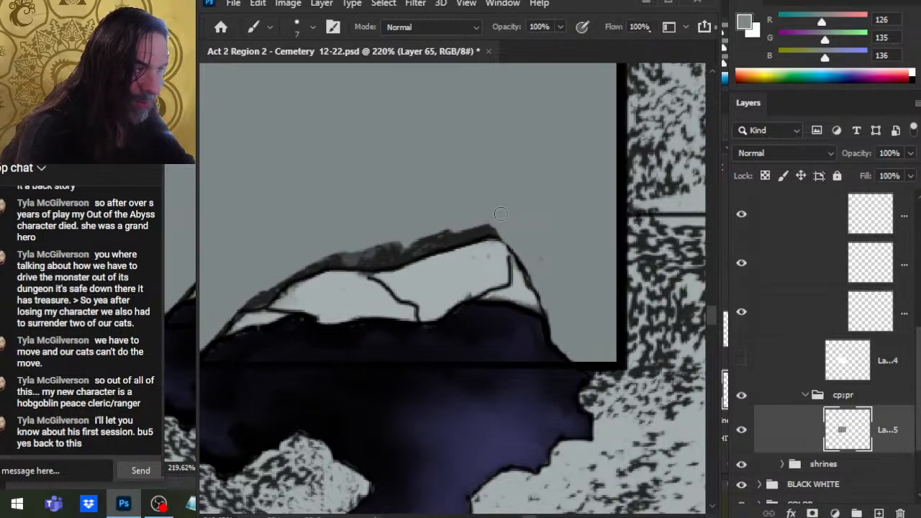
key(e)
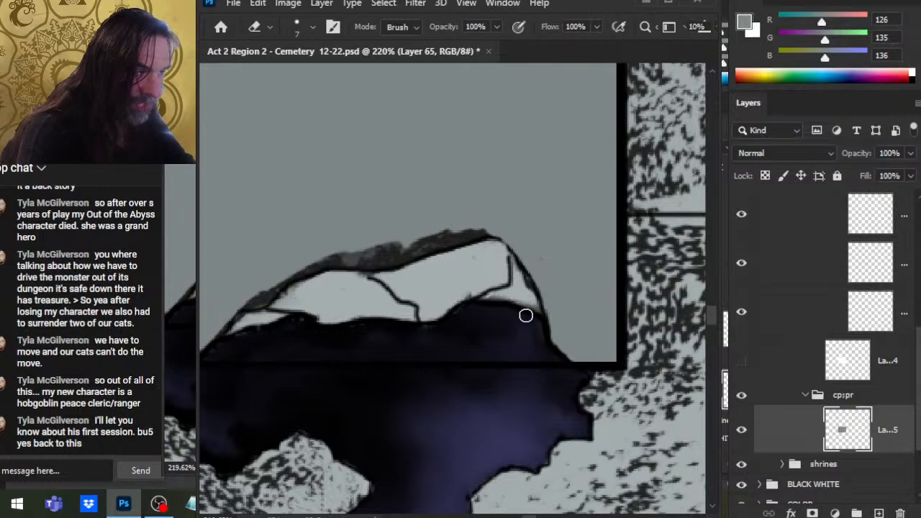
key(b)
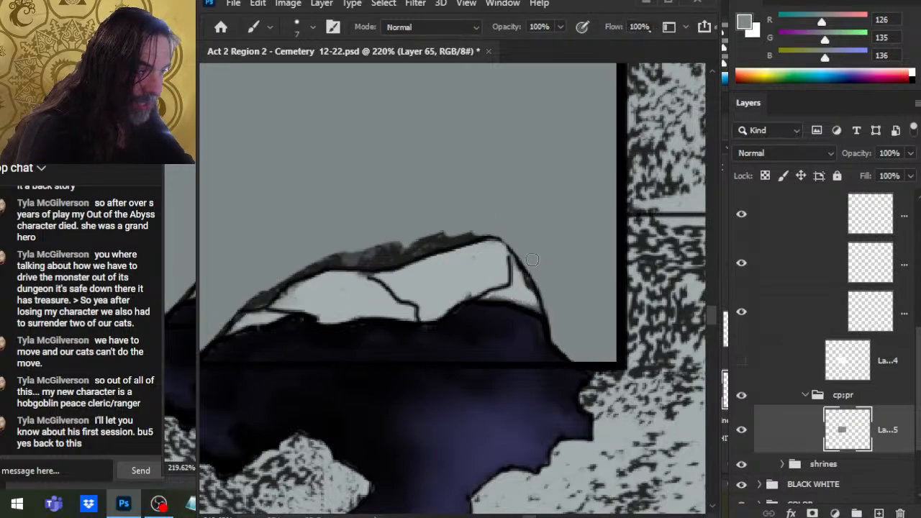
key(e)
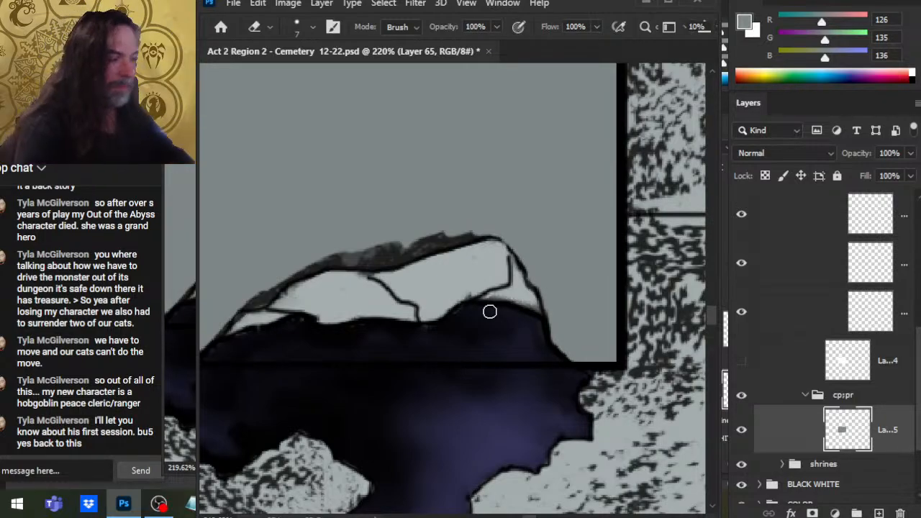
key(b)
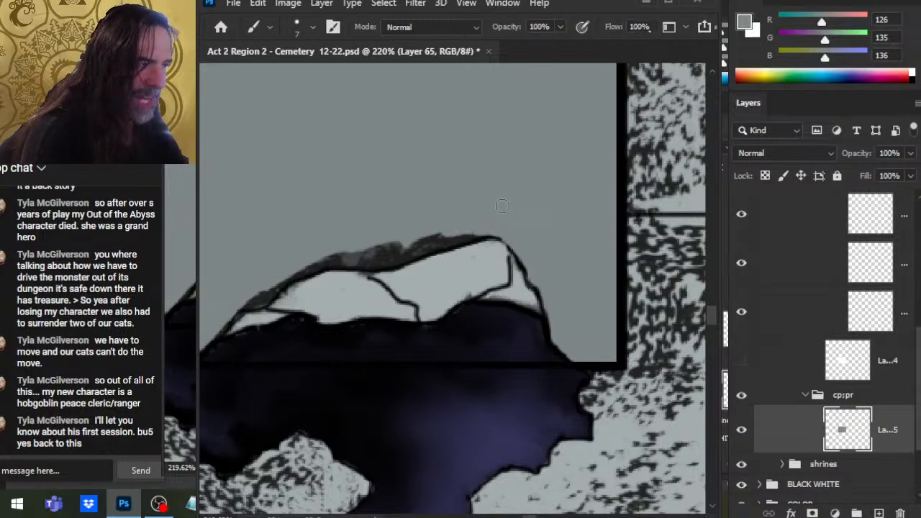
Step: Paint gray over the dark strip along the rubble's upper-left outline and clean up the edge down to its left end
mouse_move(434, 228)
mouse_down()
mouse_move(428, 242)
mouse_move(482, 234)
mouse_move(378, 252)
mouse_move(403, 263)
mouse_move(324, 260)
mouse_up()
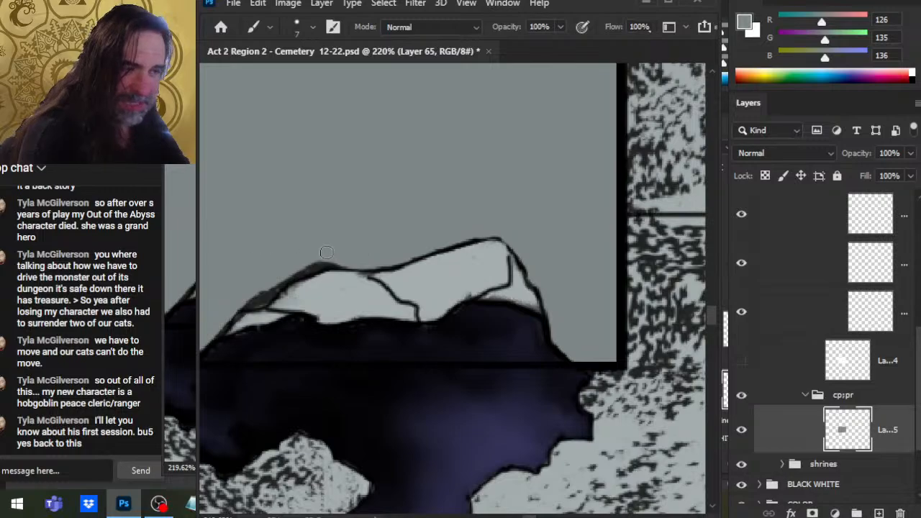
key(e)
mouse_move(353, 312)
mouse_down()
mouse_move(496, 302)
mouse_move(484, 228)
mouse_move(493, 239)
mouse_up()
key(b)
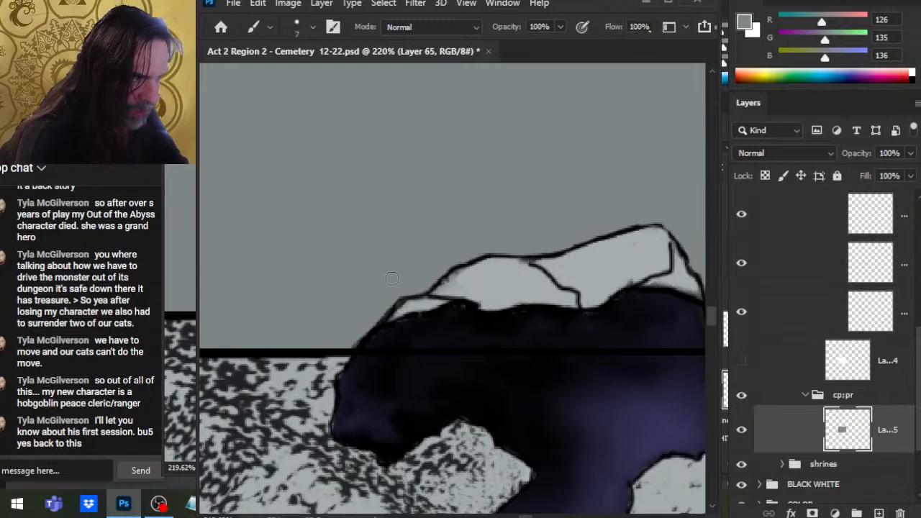
Step: Toggle the visibility of Layer 65 and the layer above it to compare the grey cover with the map art beneath
key(e)
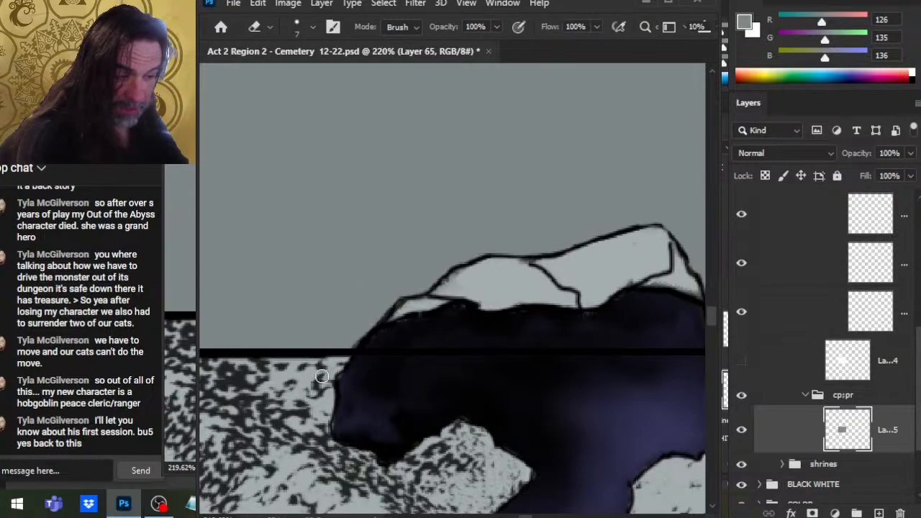
key(z)
mouse_move(504, 446)
mouse_down()
mouse_move(469, 421)
mouse_move(432, 425)
mouse_up()
drag(522, 308, 525, 356)
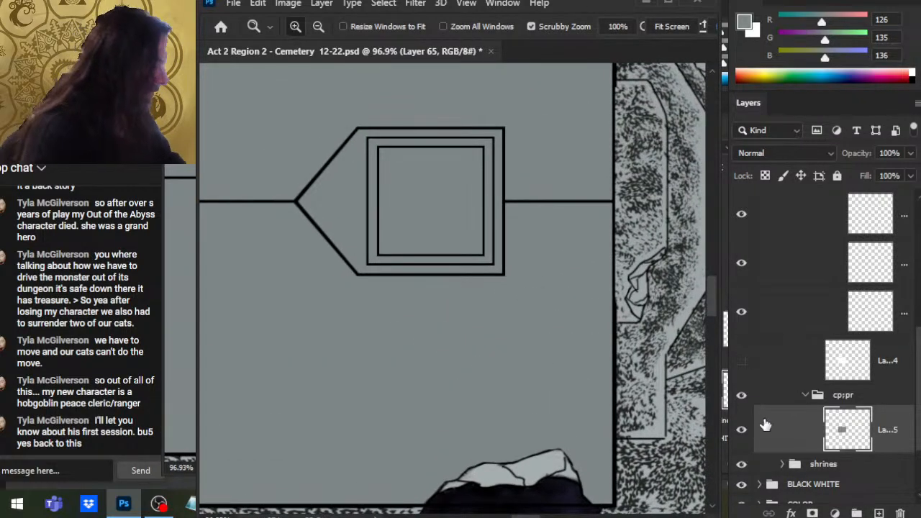
click(741, 429)
drag(522, 257, 489, 374)
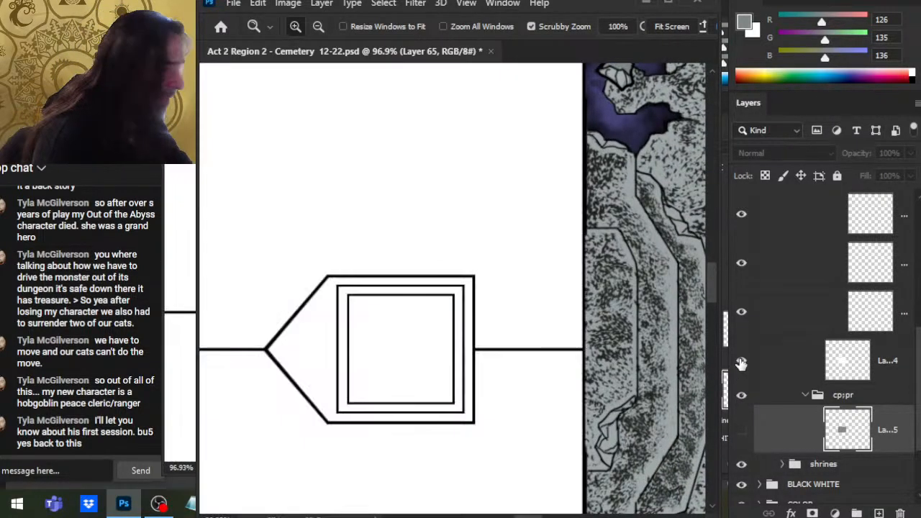
click(742, 362)
click(742, 363)
click(742, 434)
click(742, 433)
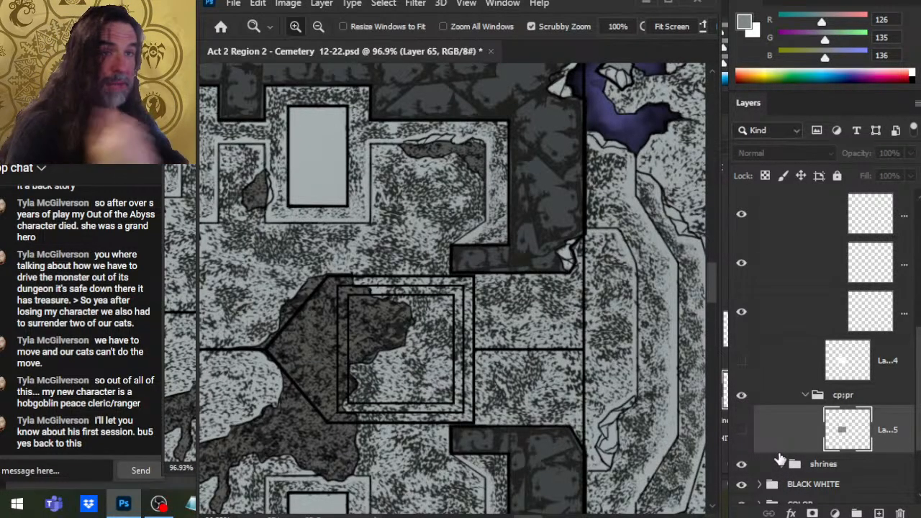
click(740, 435)
click(742, 434)
click(745, 432)
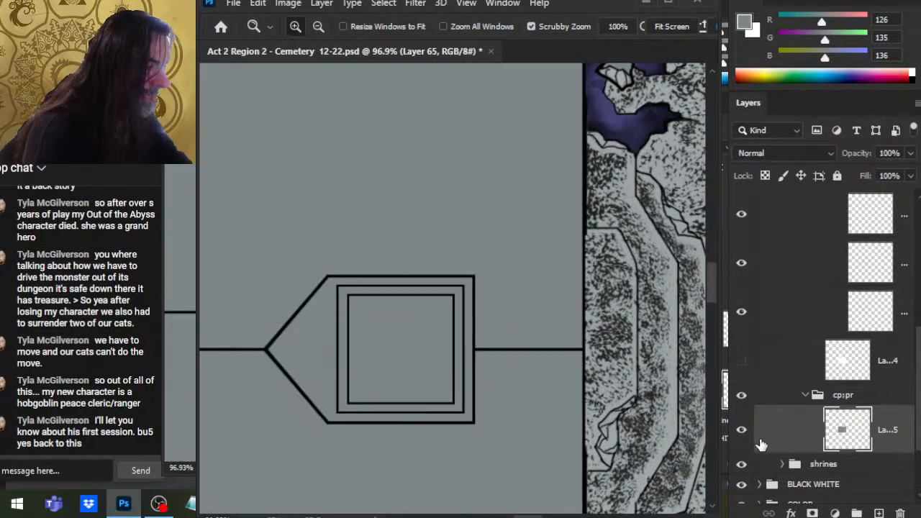
click(748, 440)
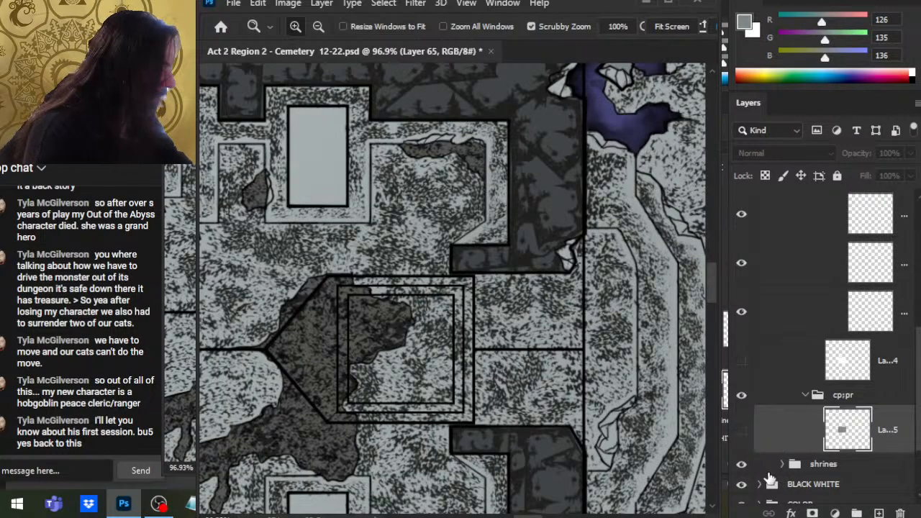
click(744, 432)
click(750, 436)
click(743, 430)
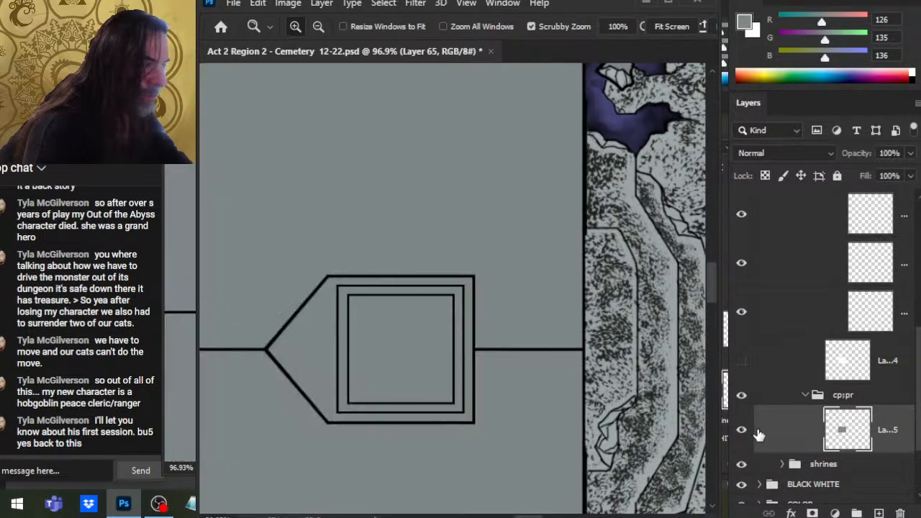
Step: Erase the grey cover over the small broken rock beside the long vertical wall line and repaint grey around its outer outline
key(e)
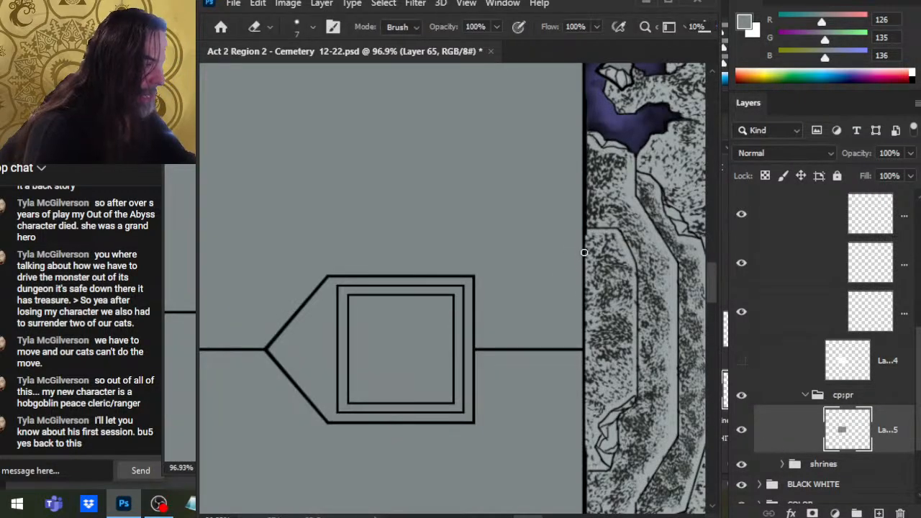
drag(587, 249, 583, 250)
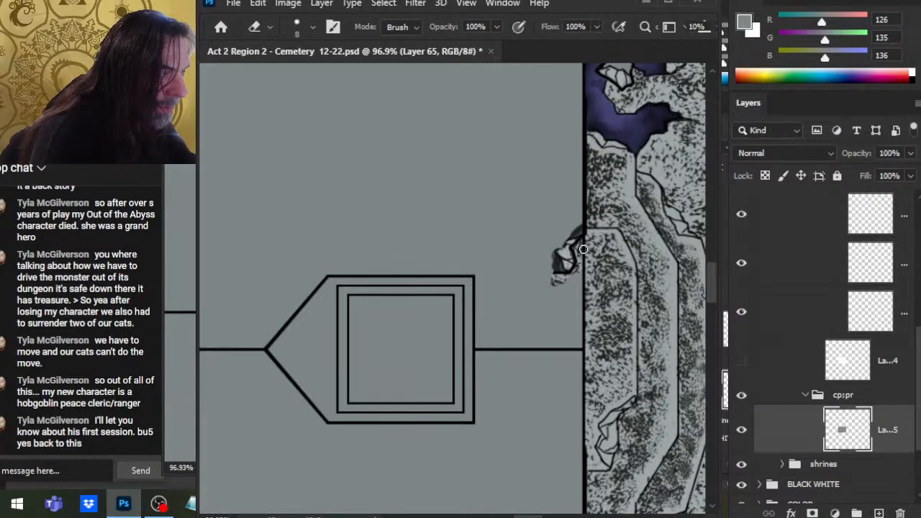
key(z)
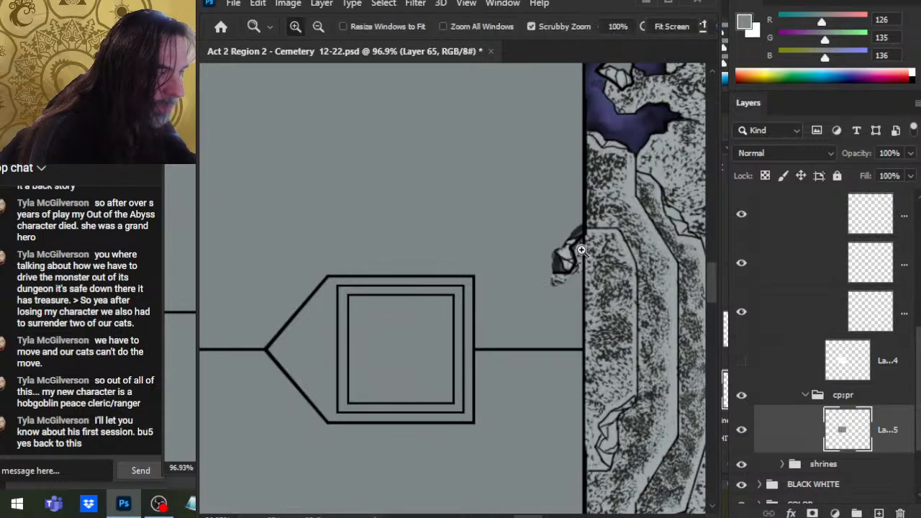
drag(563, 264, 623, 292)
key(b)
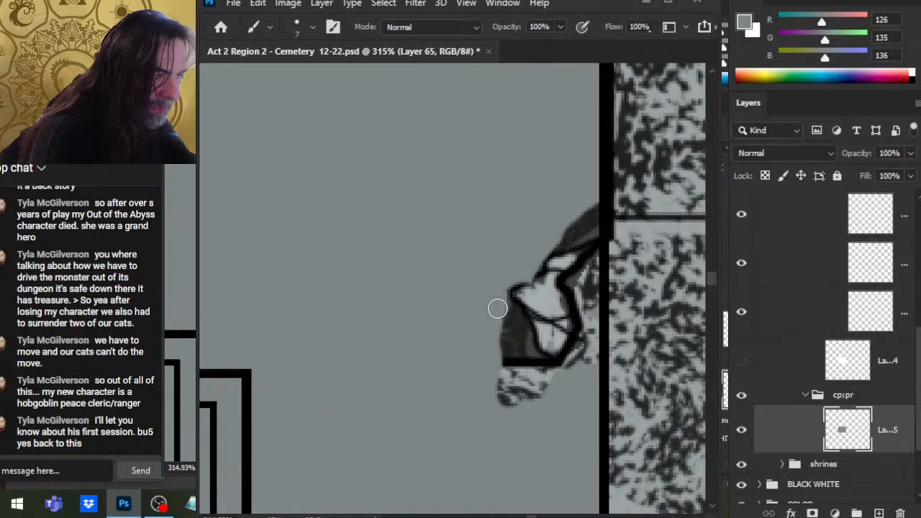
mouse_move(498, 309)
mouse_down()
mouse_move(529, 339)
mouse_move(504, 356)
mouse_up()
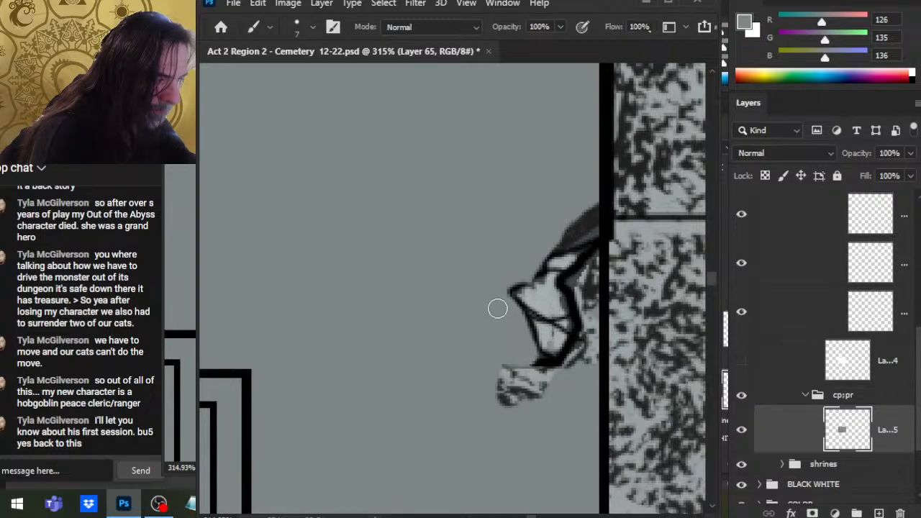
drag(523, 348, 543, 362)
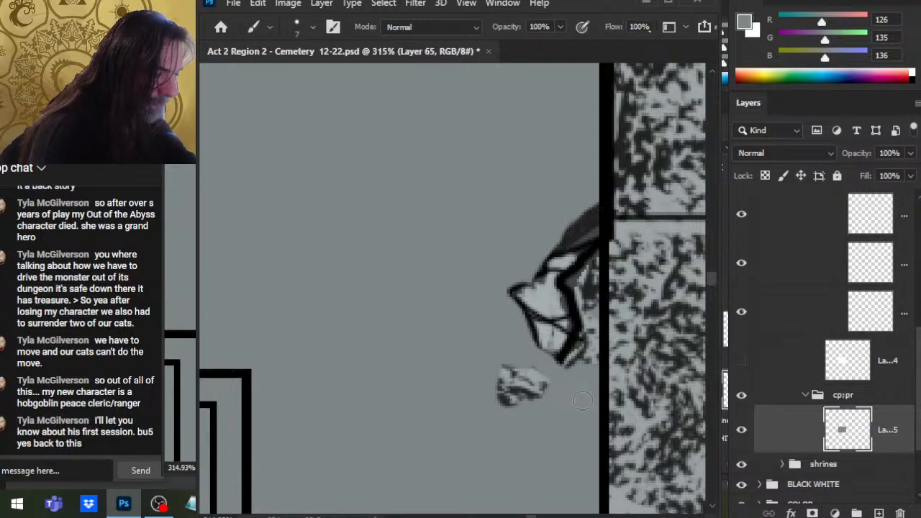
Step: Erase the grey cover from the speckled floor below the small rock, up to the vertical wall line
key(e)
mouse_move(584, 381)
mouse_down()
mouse_move(577, 351)
mouse_move(587, 403)
mouse_move(576, 353)
mouse_move(566, 336)
mouse_move(555, 338)
mouse_up()
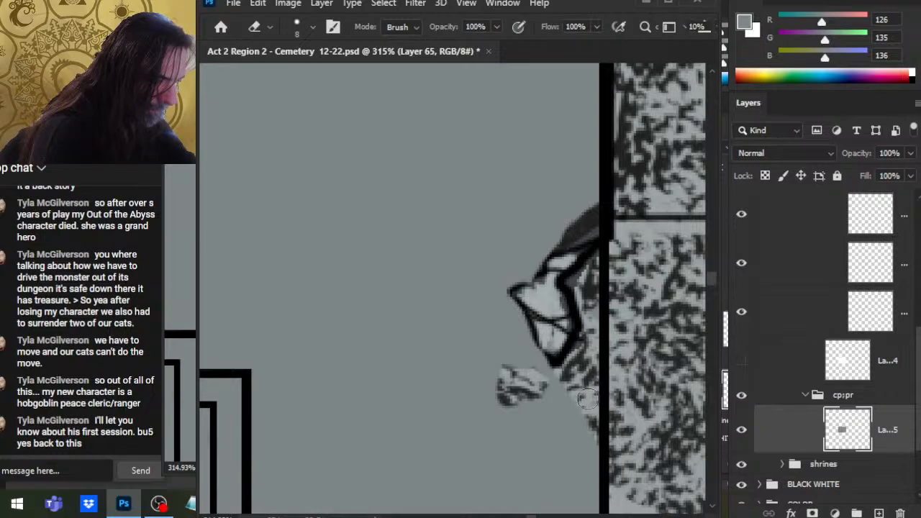
scroll(580, 272, down, 3)
mouse_move(579, 271)
mouse_down()
mouse_move(587, 346)
mouse_move(550, 260)
mouse_move(525, 253)
mouse_move(518, 265)
mouse_move(523, 255)
mouse_move(562, 262)
mouse_move(507, 305)
mouse_move(502, 352)
mouse_move(544, 305)
mouse_move(530, 377)
mouse_move(583, 338)
mouse_move(591, 359)
mouse_move(569, 409)
mouse_move(561, 263)
mouse_up()
key(b)
key(e)
mouse_move(619, 142)
mouse_down()
mouse_move(558, 347)
mouse_move(543, 364)
mouse_up()
Step: Repaint grey over the dark stone above the small rock and erase the cover along its black outline
key(b)
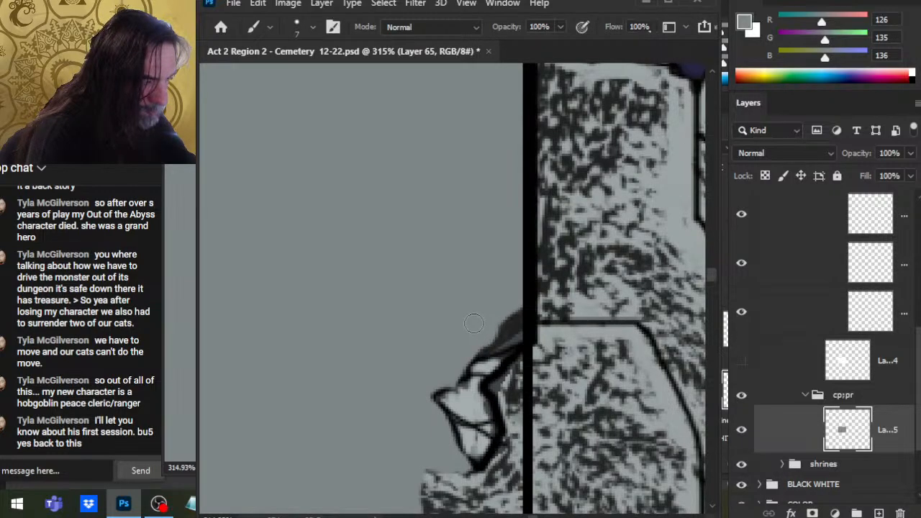
mouse_move(474, 323)
mouse_down()
mouse_move(512, 327)
mouse_move(517, 338)
mouse_up()
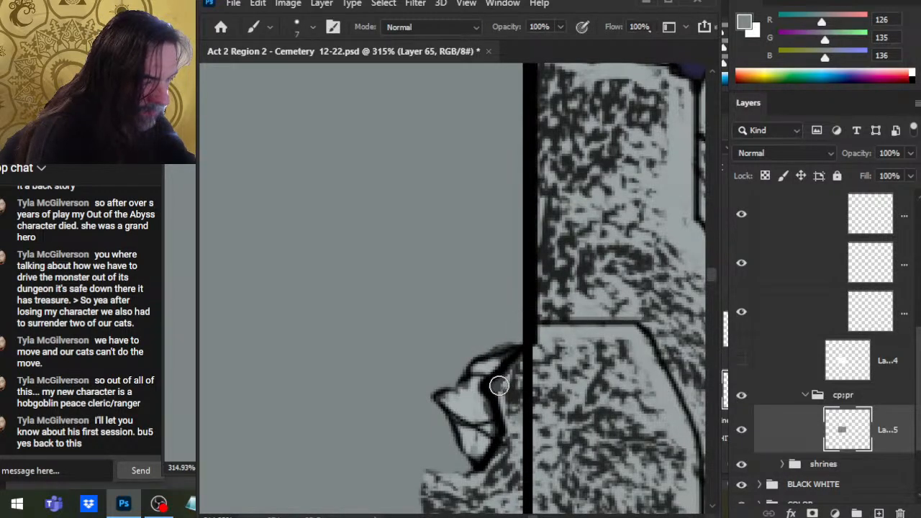
key(e)
mouse_move(484, 374)
mouse_down()
mouse_move(457, 396)
mouse_move(467, 389)
mouse_move(473, 416)
mouse_move(457, 453)
mouse_move(504, 364)
mouse_move(546, 379)
mouse_up()
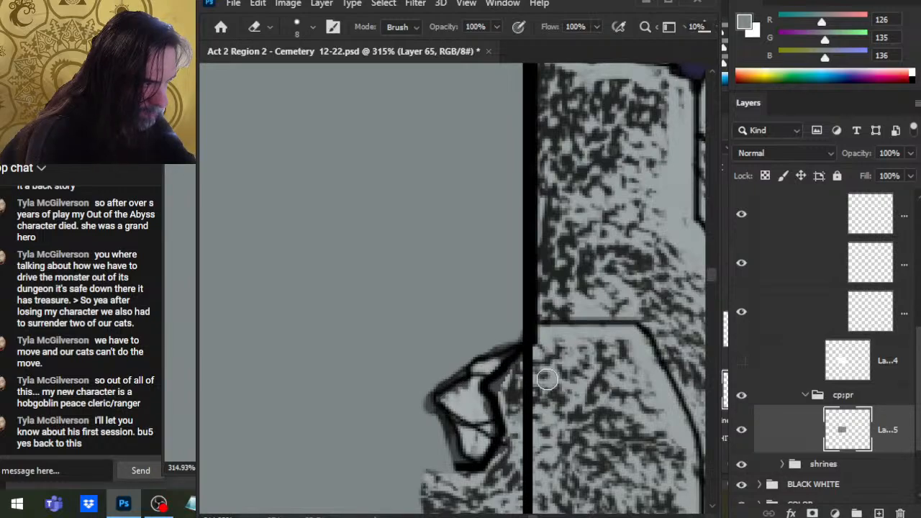
Step: Erase the grey cover over the broken wall piece beside the purple chasm, checking its shape with Layer 65 hidden
click(743, 430)
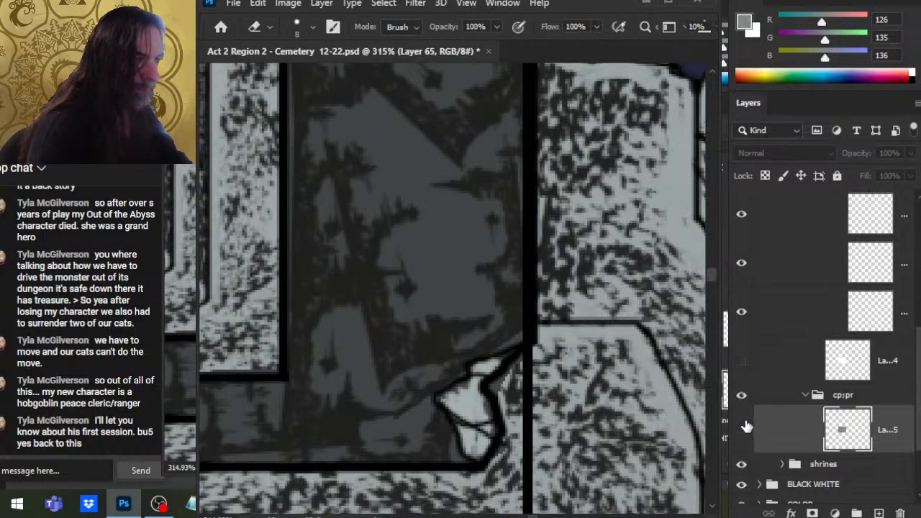
scroll(552, 345, up, 10)
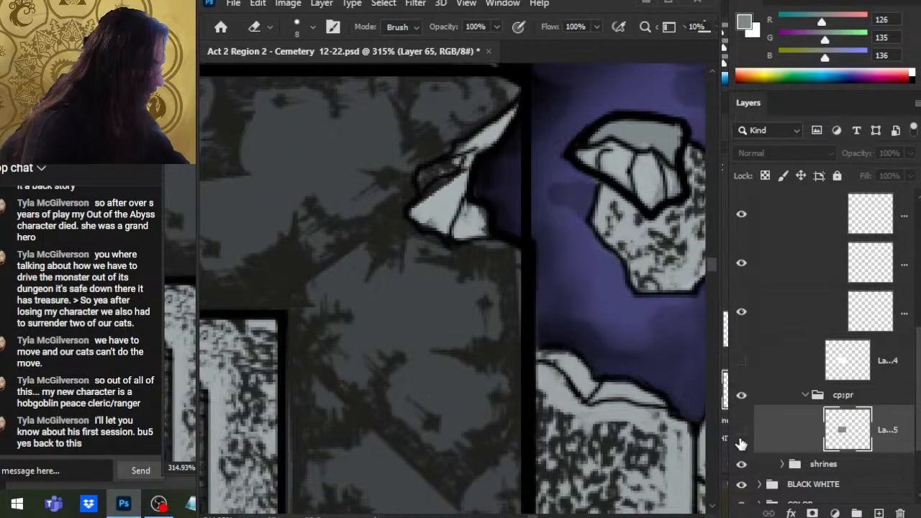
click(742, 430)
mouse_move(468, 195)
mouse_down()
mouse_move(460, 216)
mouse_move(508, 176)
mouse_move(515, 216)
mouse_move(466, 203)
mouse_move(508, 255)
mouse_move(479, 243)
mouse_move(466, 203)
mouse_move(508, 90)
mouse_move(466, 202)
mouse_up()
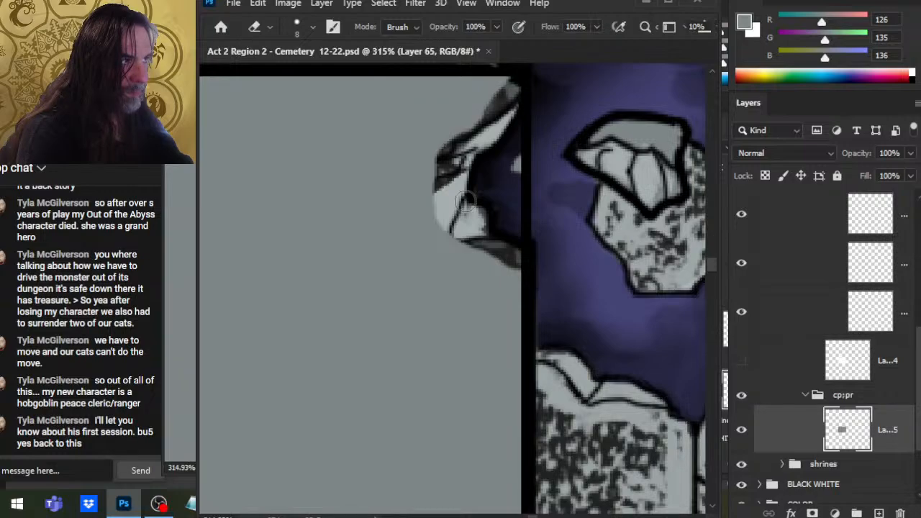
scroll(521, 273, up, 5)
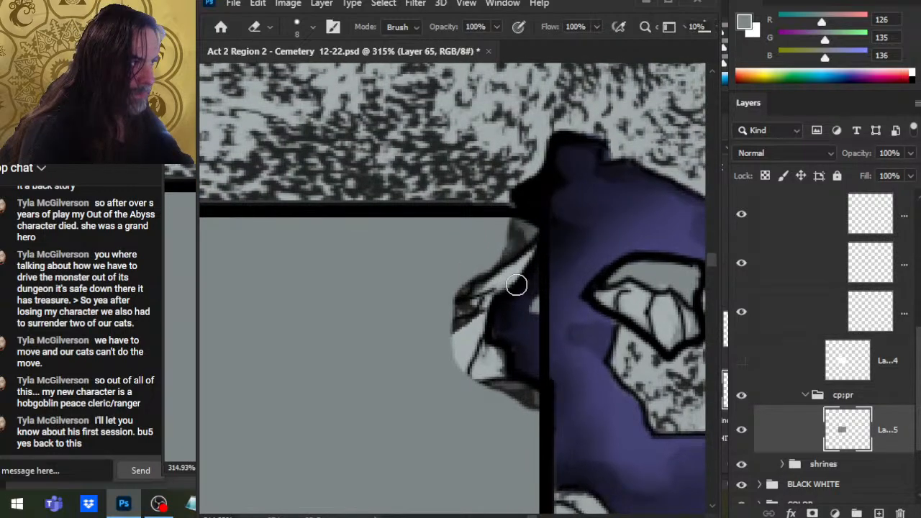
click(748, 434)
click(747, 436)
Step: Paint grey over the exposed dark stone between the broken wall piece and the horizontal wall line
key(b)
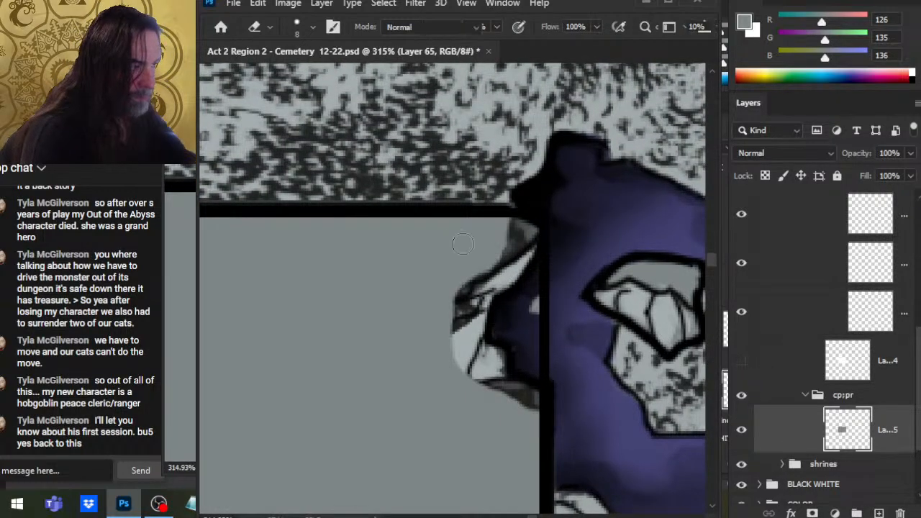
drag(498, 230, 521, 229)
key(e)
key(b)
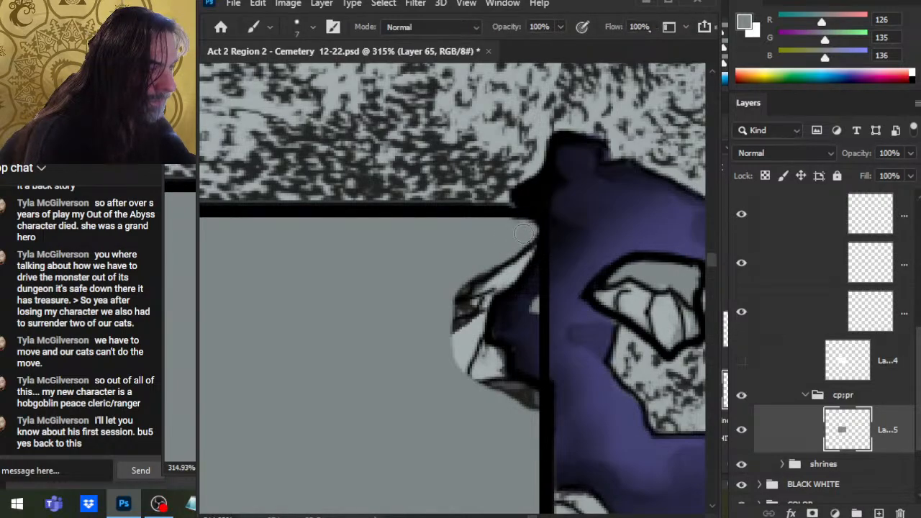
Step: Uncover the pointed tip of the broken wall piece with the Eraser and paint grey back over the surrounding dark stone
key(e)
mouse_move(447, 329)
mouse_down()
mouse_move(447, 364)
mouse_move(450, 309)
mouse_move(464, 407)
mouse_move(475, 315)
mouse_move(496, 432)
mouse_move(406, 374)
mouse_up()
key(b)
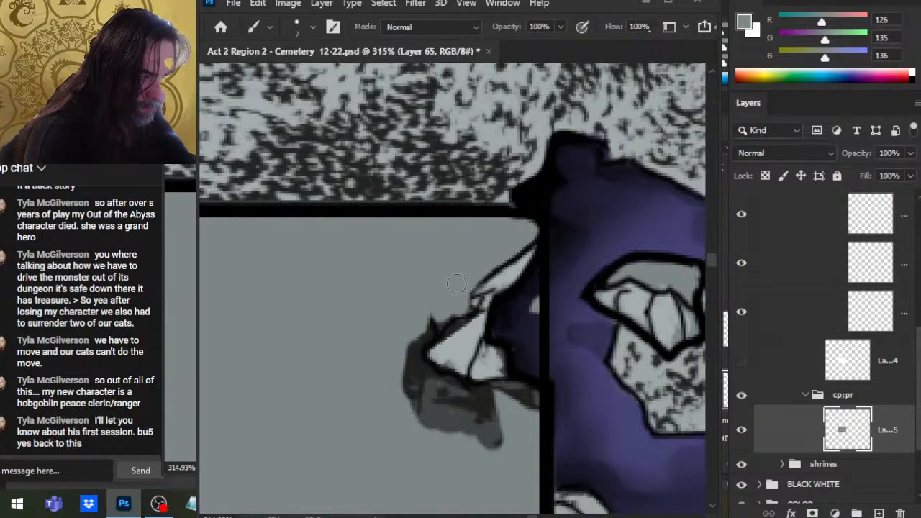
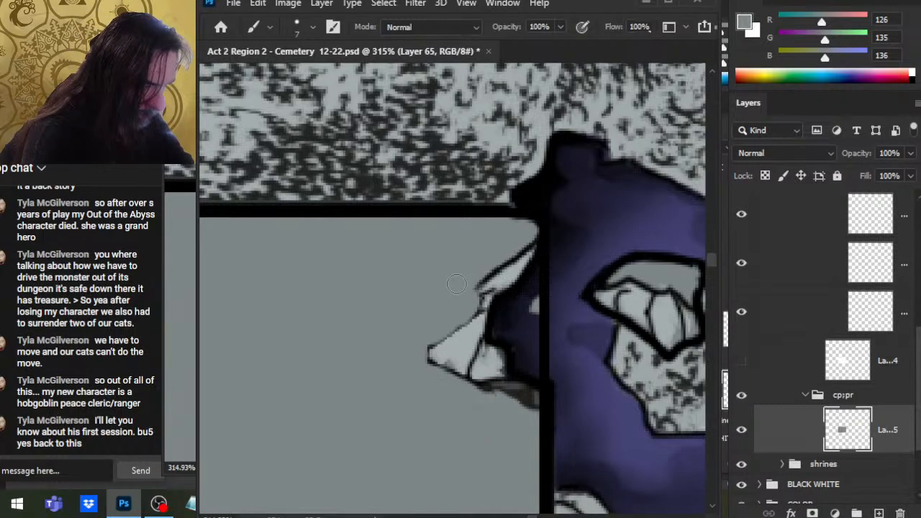
mouse_move(504, 395)
mouse_down()
mouse_move(514, 396)
mouse_move(496, 370)
mouse_move(472, 399)
mouse_move(536, 404)
mouse_up()
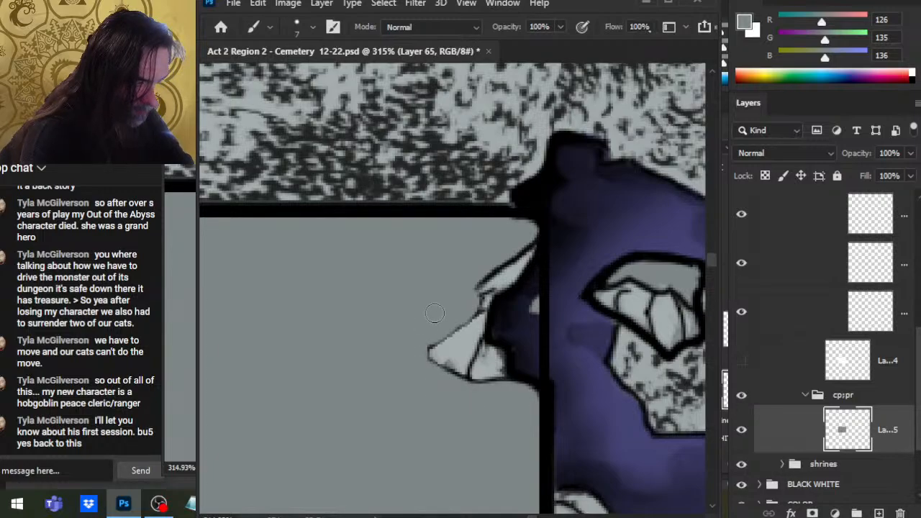
key(e)
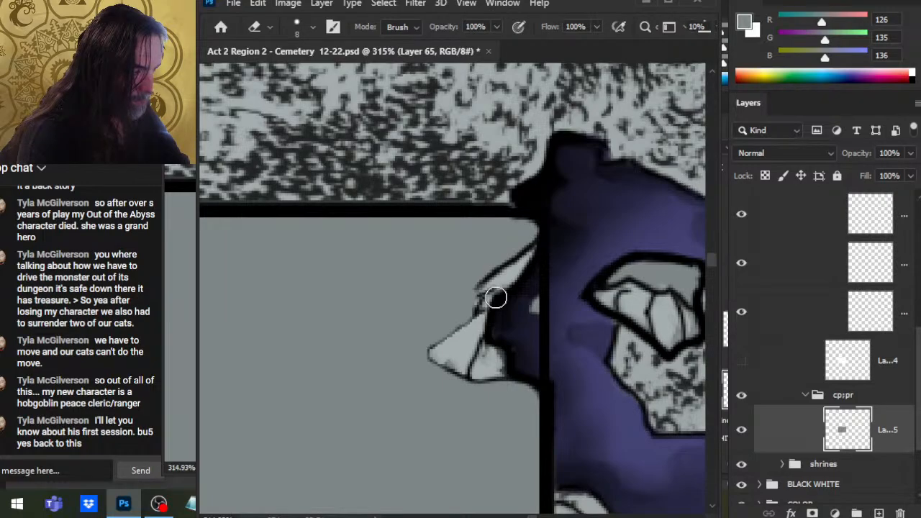
drag(496, 297, 478, 351)
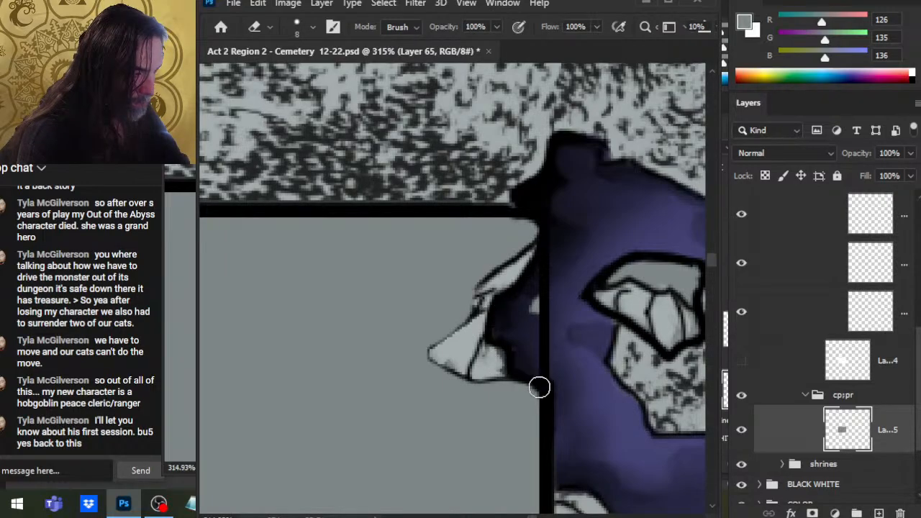
Step: Erase the grey cover over the slanted wall corner below the doorway, checking its location with Layer 65 hidden
key(z)
drag(569, 400, 497, 376)
drag(547, 464, 538, 189)
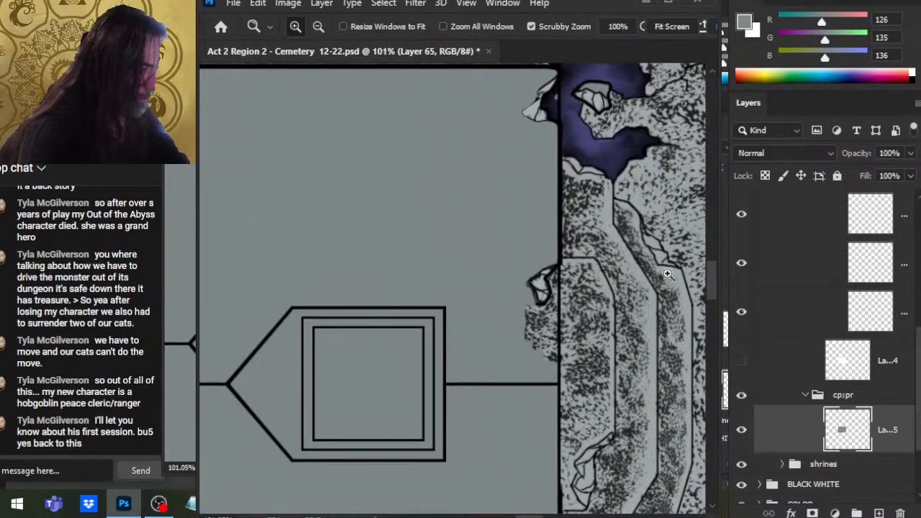
click(744, 434)
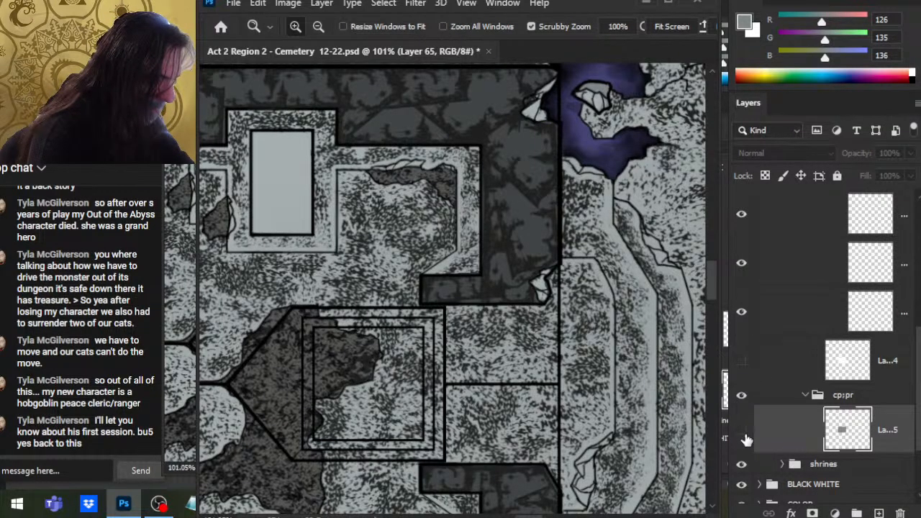
drag(635, 494, 640, 398)
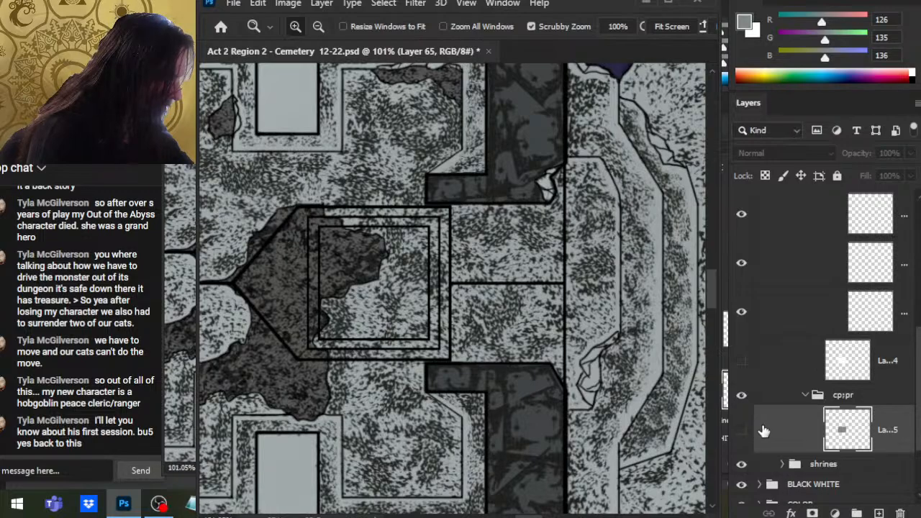
click(743, 431)
key(e)
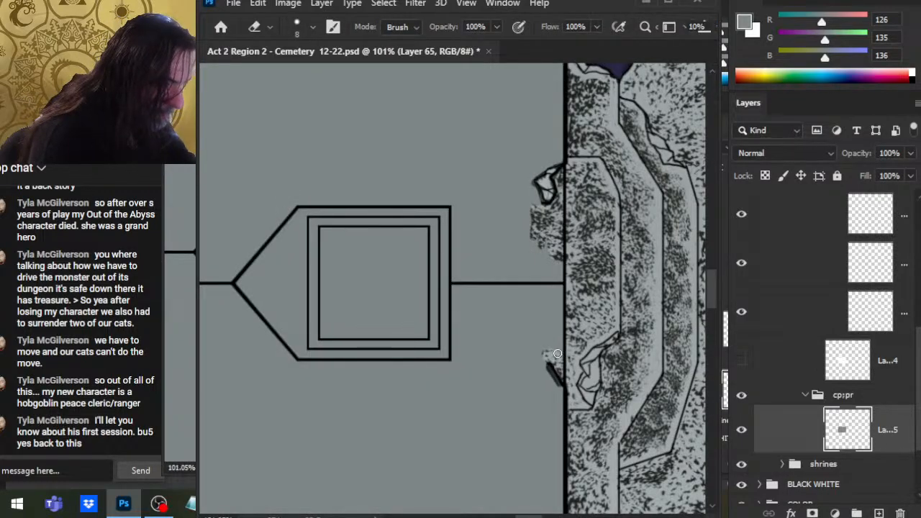
Step: Paint grey over the excess dark stone along the outer side of the slanted wall corner
key(z)
click(552, 360)
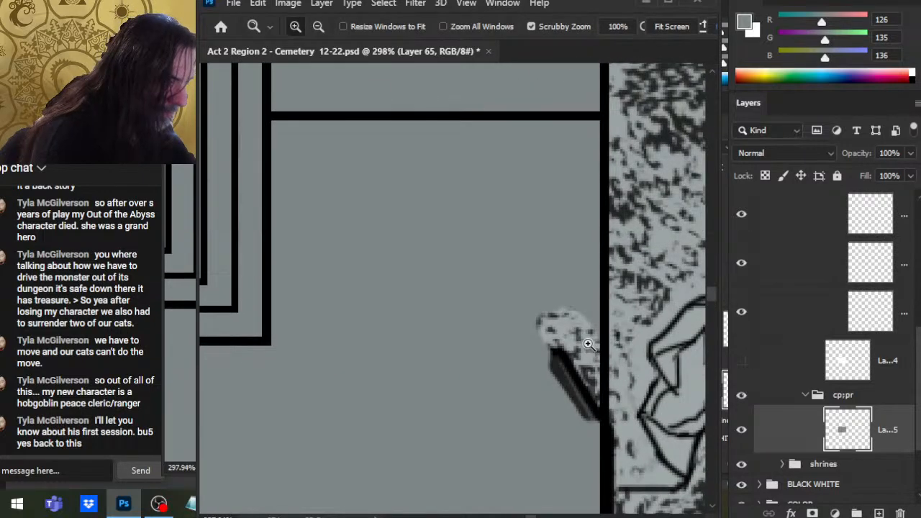
key(b)
drag(550, 364, 595, 422)
Step: Erase a straight vertical strip of the grey cover from the slanted wall corner up towards the broken wall piece
key(e)
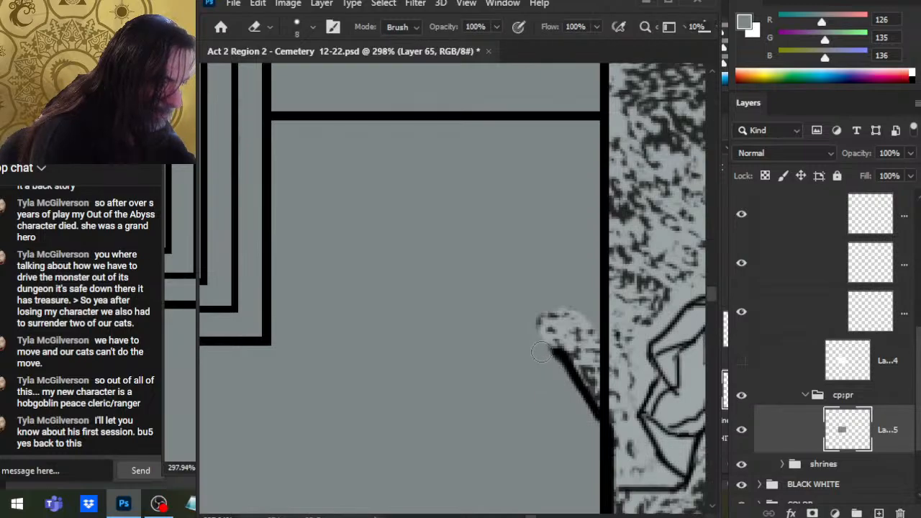
drag(540, 364, 540, 68)
scroll(540, 354, up, 8)
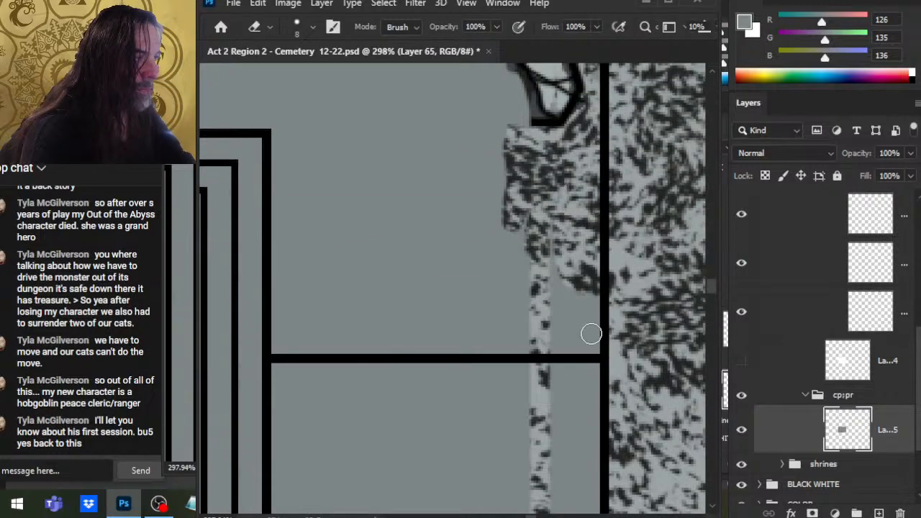
key(b)
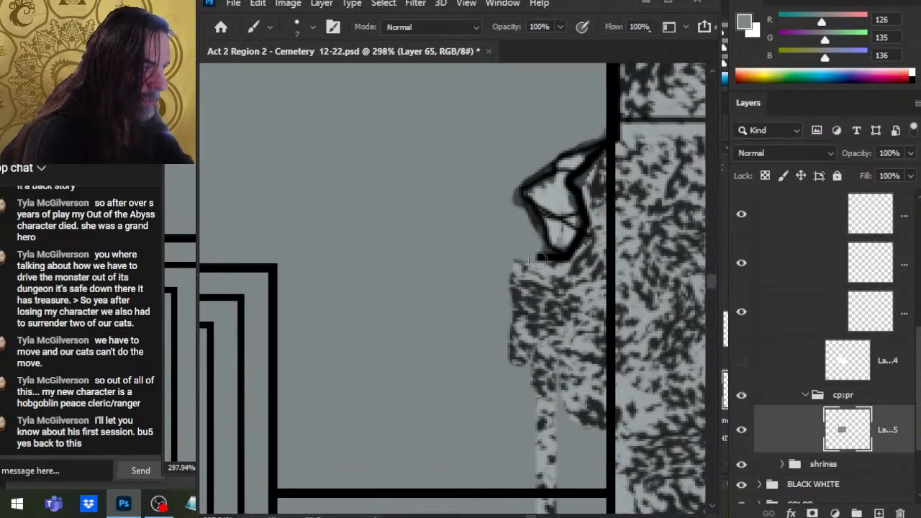
drag(566, 407, 539, 269)
Step: Clear more grey cover from the floor below the broken wall piece and straighten the floor's outer edge with grey paint
key(e)
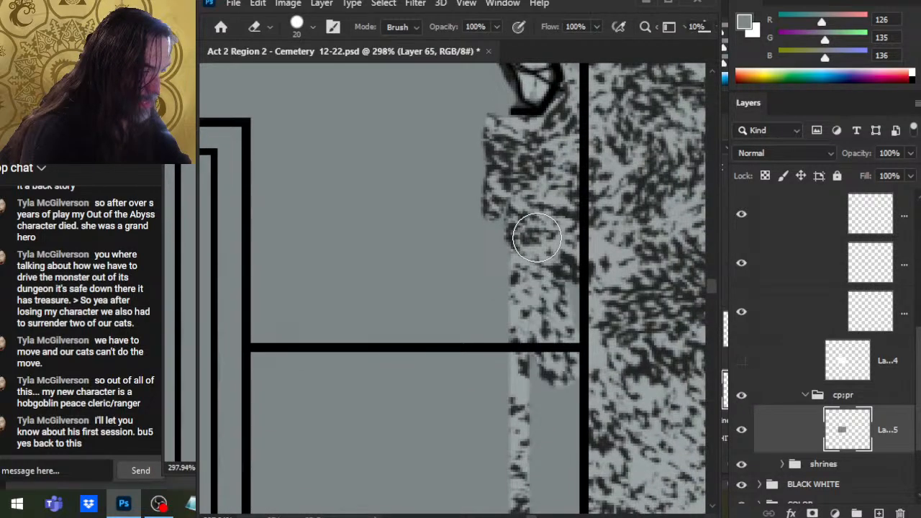
scroll(531, 231, up, 3)
key(b)
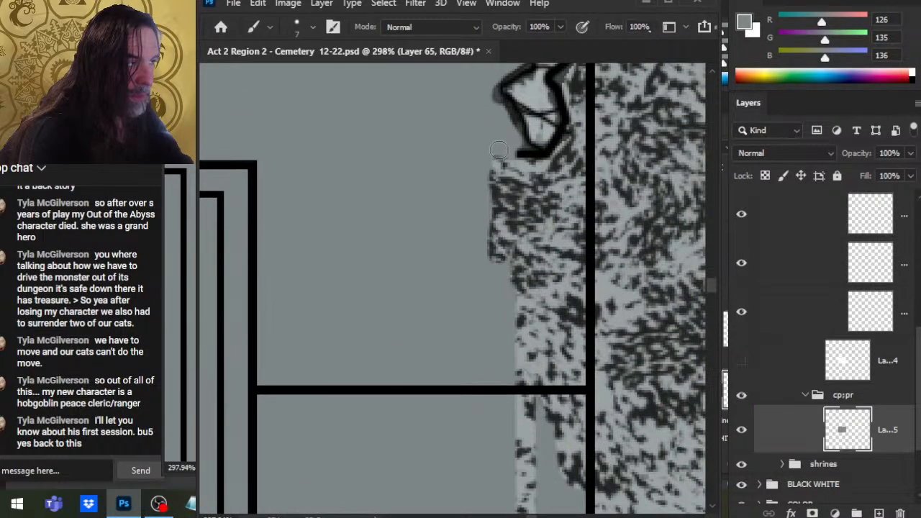
mouse_move(499, 150)
mouse_down()
mouse_move(495, 144)
mouse_move(510, 245)
mouse_move(503, 146)
mouse_up()
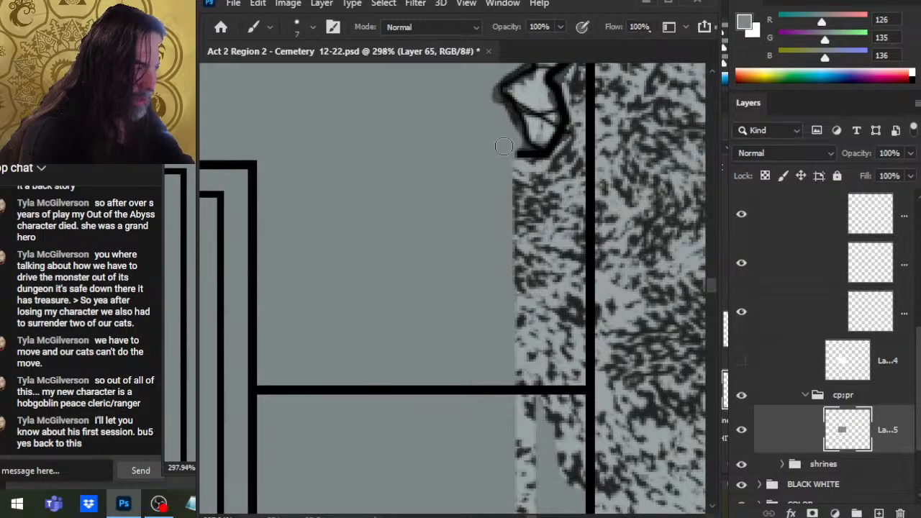
Step: Erase the remaining grey between the floor strip and the vertical wall line, and paint grey over the excess stone at the slanted corner
scroll(533, 216, down, 10)
key(e)
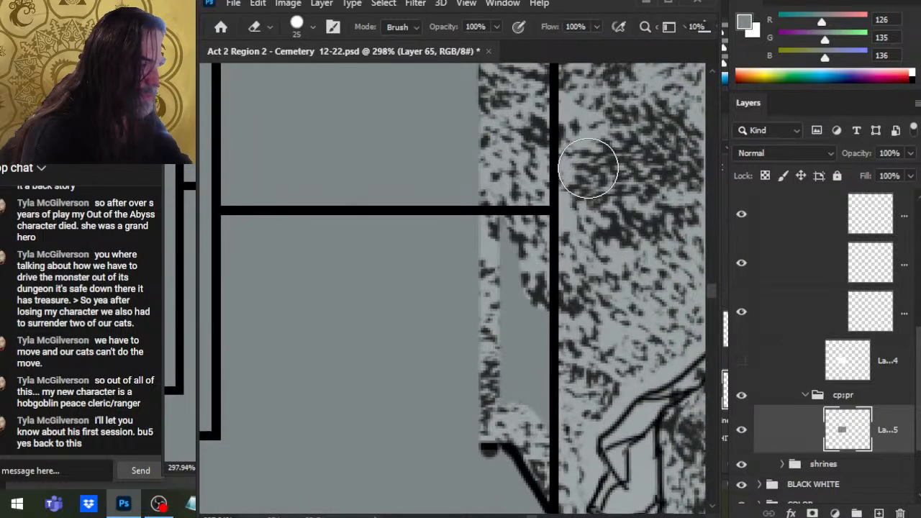
mouse_move(526, 245)
mouse_down()
mouse_move(526, 345)
mouse_move(506, 360)
mouse_up()
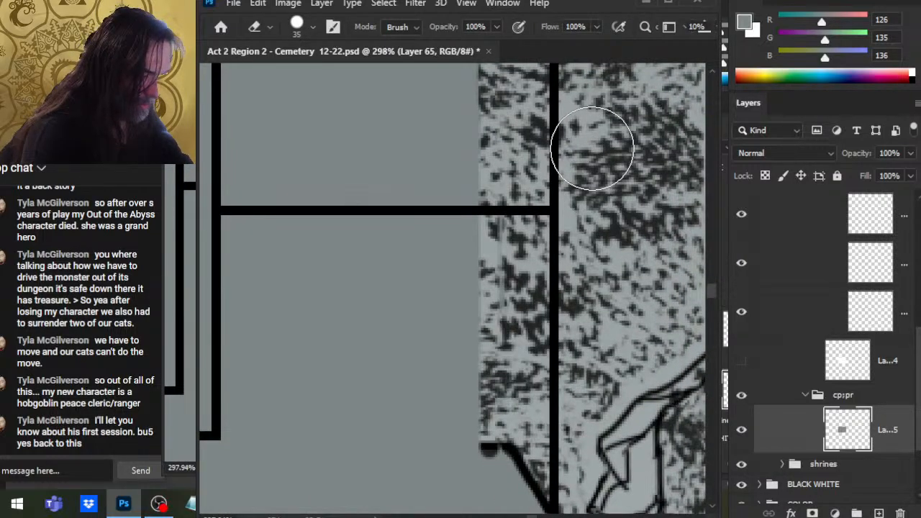
scroll(592, 149, down, 8)
key(b)
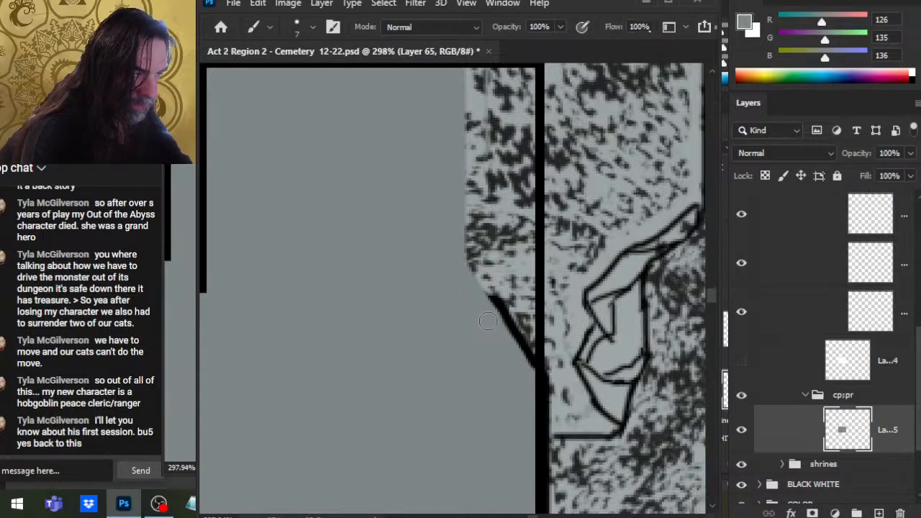
Step: Erase the grey cover over the tall broken stone on the building's west wall, locating it with Layer 65 hidden
key(z)
mouse_move(532, 387)
mouse_down()
mouse_move(513, 379)
mouse_move(490, 389)
mouse_up()
drag(574, 215, 603, 370)
click(741, 430)
drag(605, 331, 698, 288)
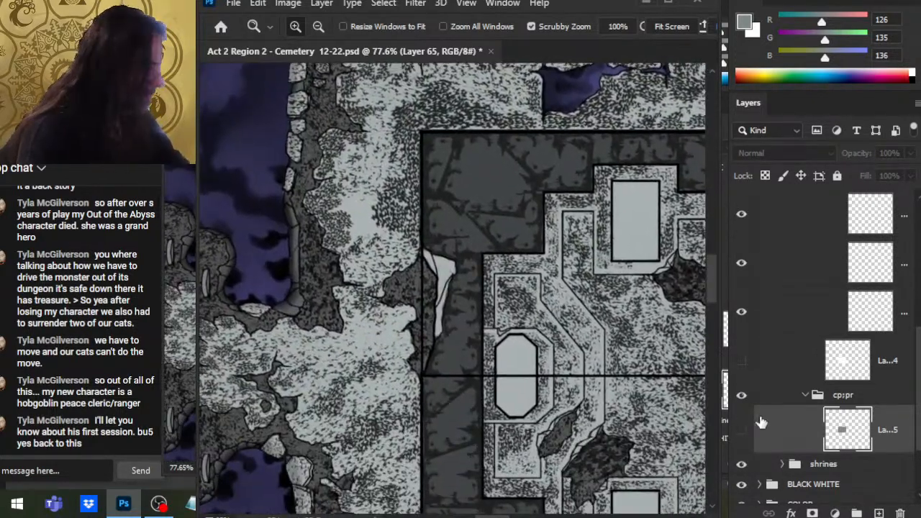
click(741, 430)
key(e)
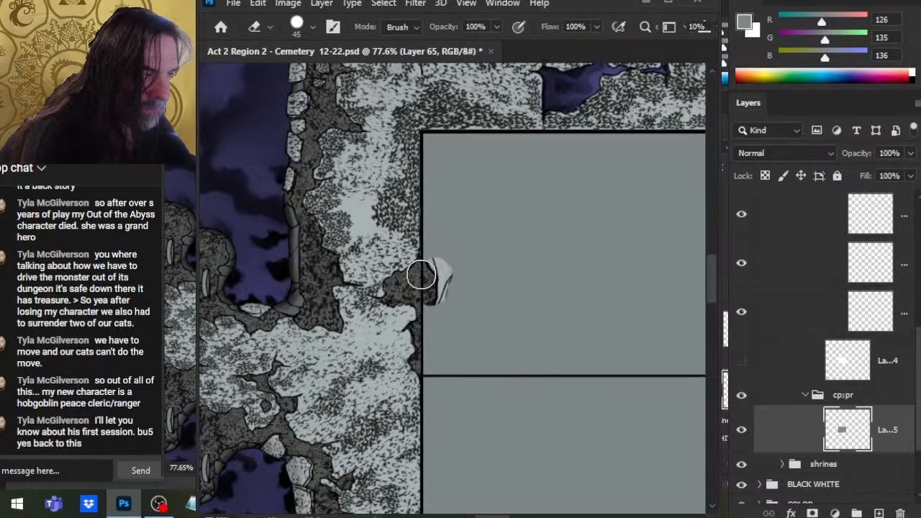
mouse_move(421, 275)
mouse_down()
mouse_move(440, 309)
mouse_move(430, 360)
mouse_move(447, 324)
mouse_up()
key(z)
click(468, 315)
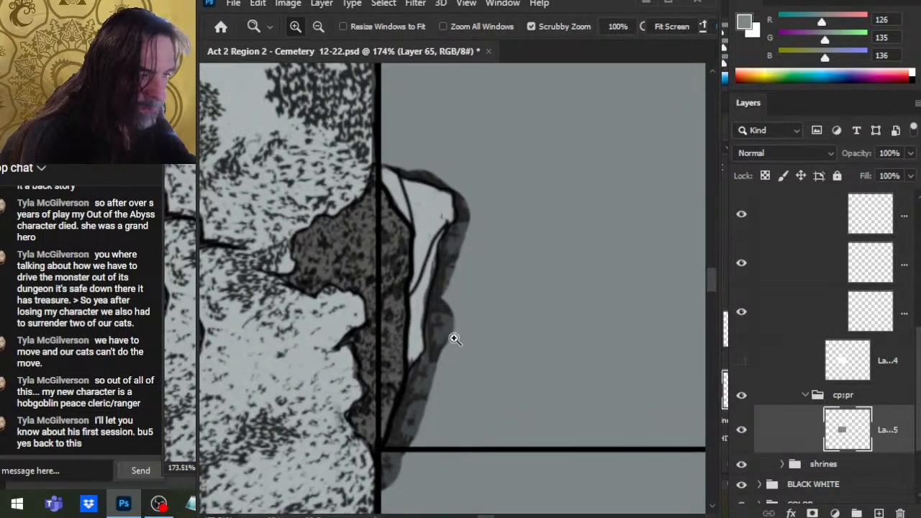
Step: Paint grey over the exposed dark stone along the lower outer edge of the west wall's broken stone
key(b)
mouse_move(436, 437)
mouse_down()
mouse_move(468, 338)
mouse_move(430, 337)
mouse_move(450, 302)
mouse_move(430, 320)
mouse_move(467, 271)
mouse_move(474, 281)
mouse_move(481, 133)
mouse_up()
key(bracketright)
key(bracketright)
key(bracketright)
key(bracketright)
key(e)
key(bracketleft)
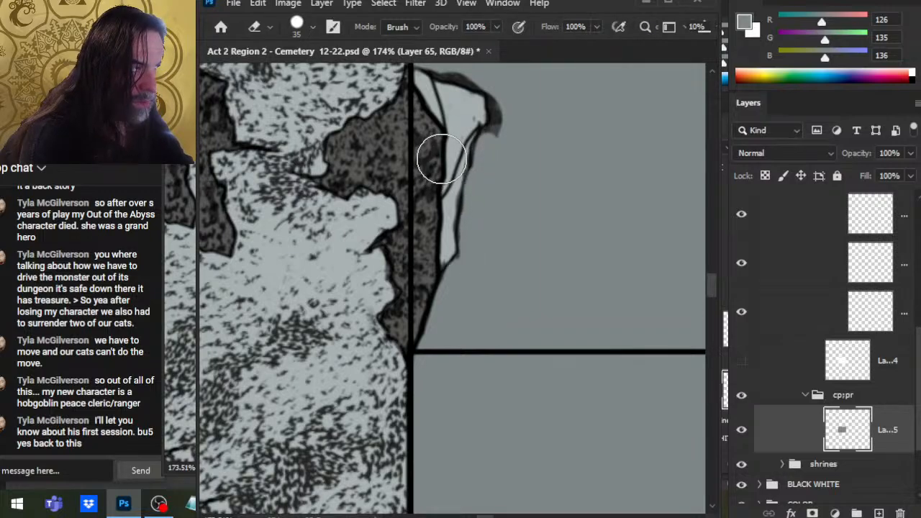
key(b)
drag(486, 207, 497, 294)
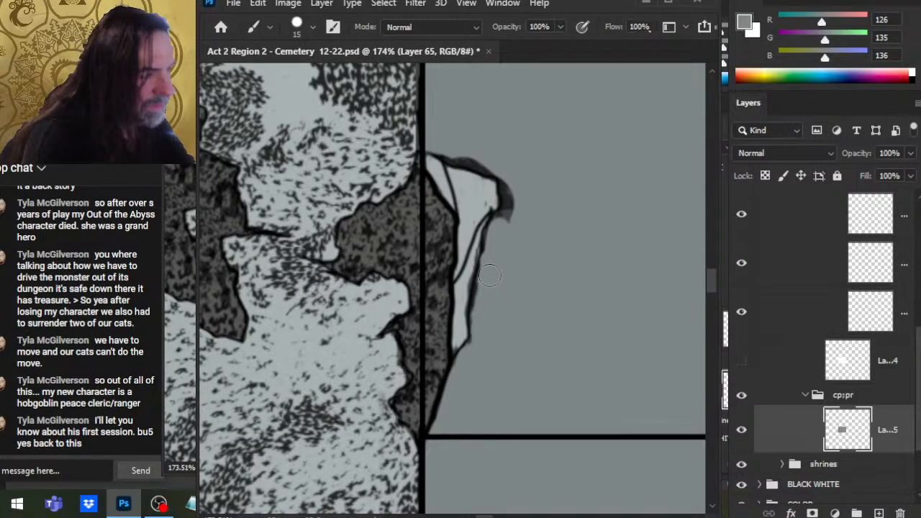
Step: Paint grey over the dark stone around the upper outer corner of the west wall's broken stone
key(e)
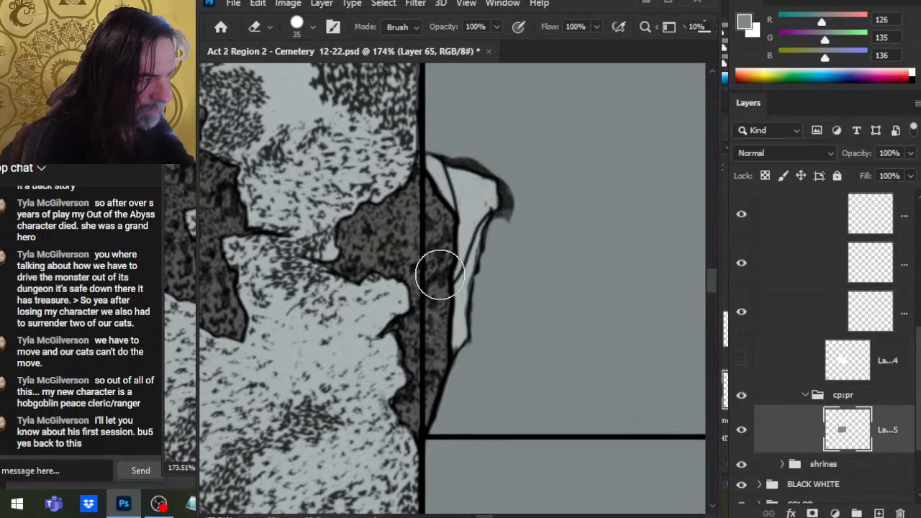
drag(511, 271, 505, 347)
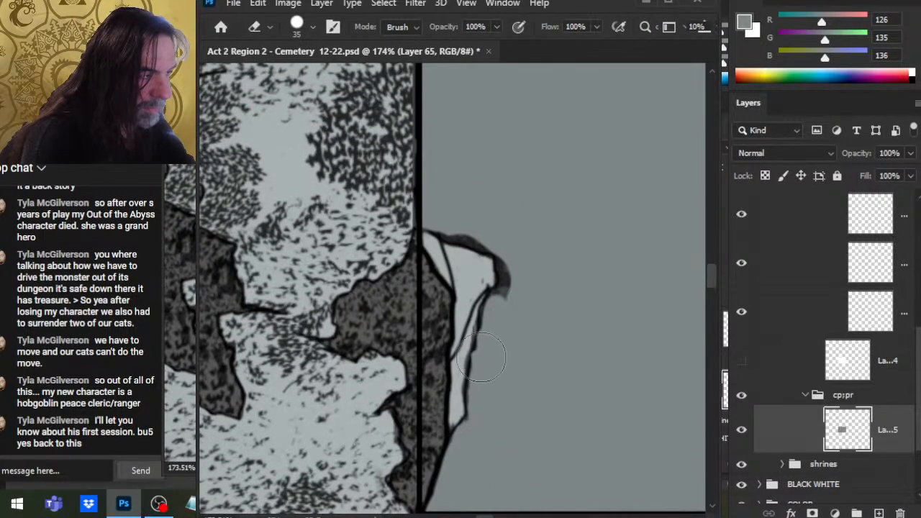
key(b)
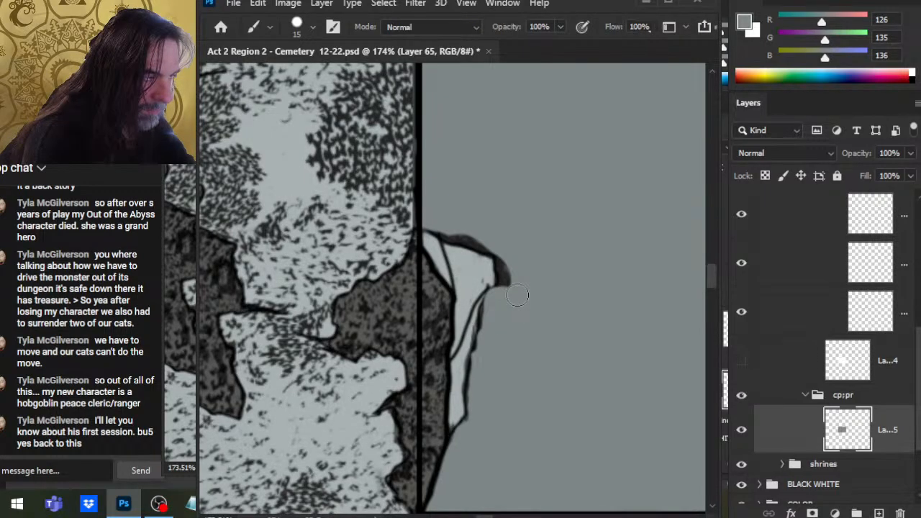
drag(504, 277, 516, 295)
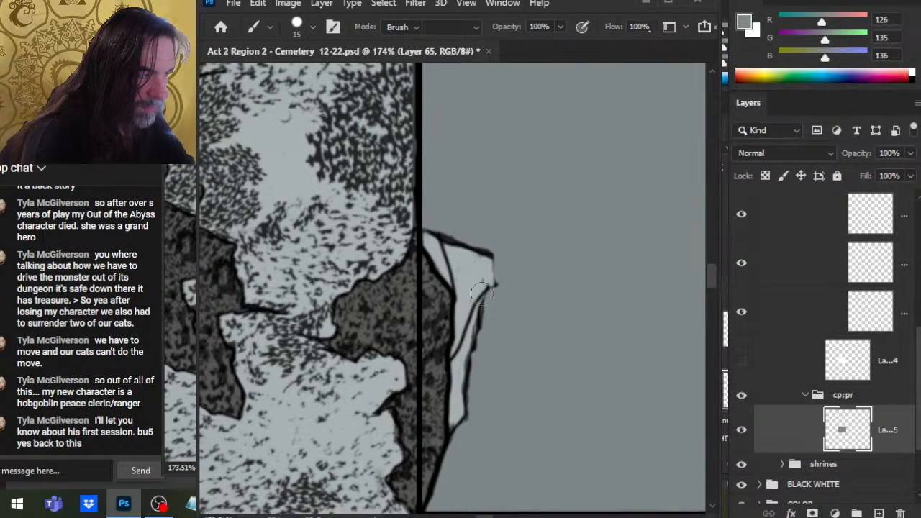
Step: Uncover the clipped black outline at the broken stone's upper corner with the Eraser and paint grey back around it
key(e)
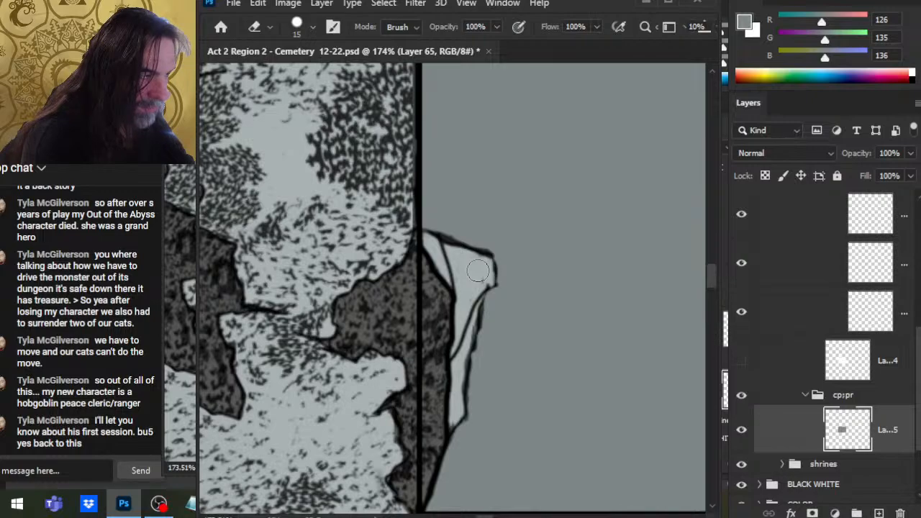
drag(478, 271, 484, 281)
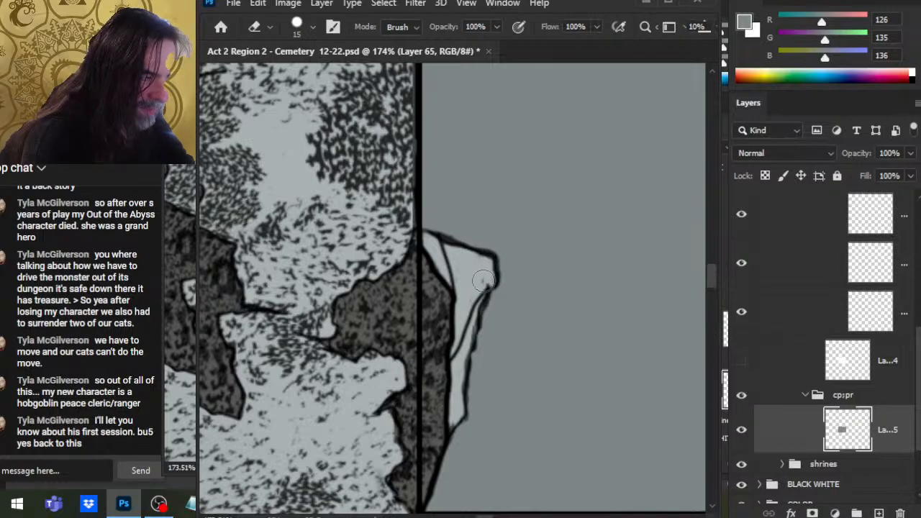
key(b)
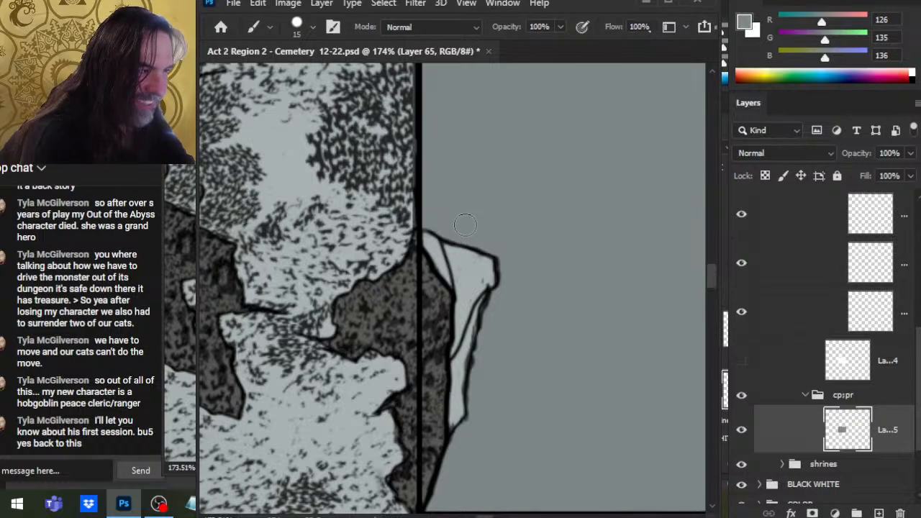
drag(513, 254, 514, 292)
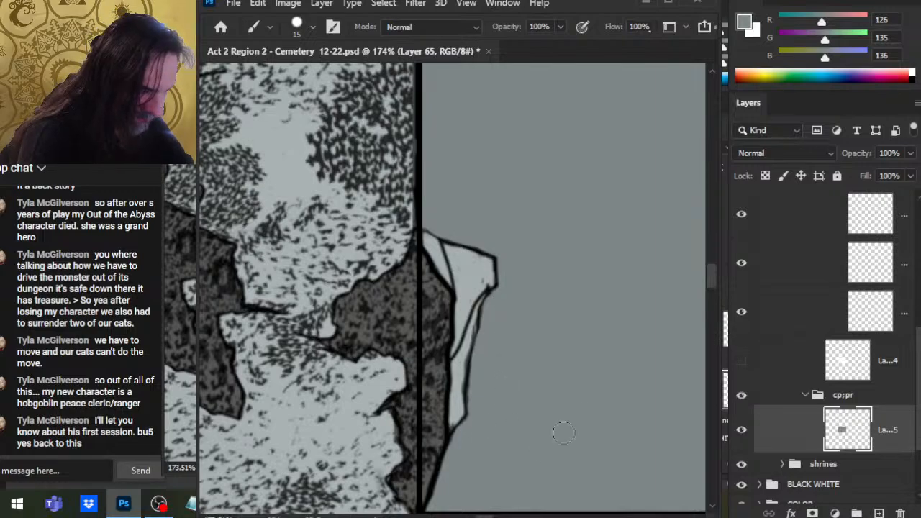
Step: Erase the grey cover over the broken rocks in the building's southwest corner, checking their location with Layer 65 hidden
key(z)
drag(592, 403, 575, 390)
drag(530, 352, 467, 304)
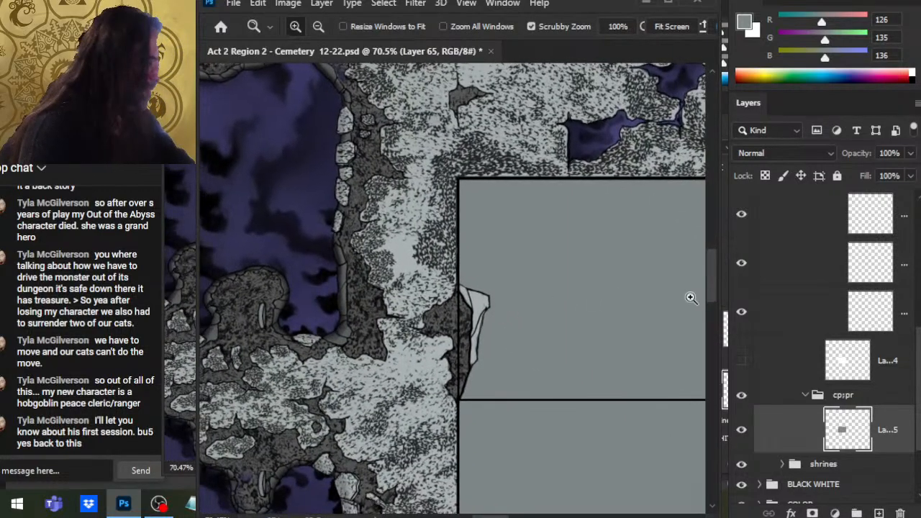
click(741, 429)
drag(593, 399, 580, 277)
drag(483, 201, 478, 231)
click(742, 429)
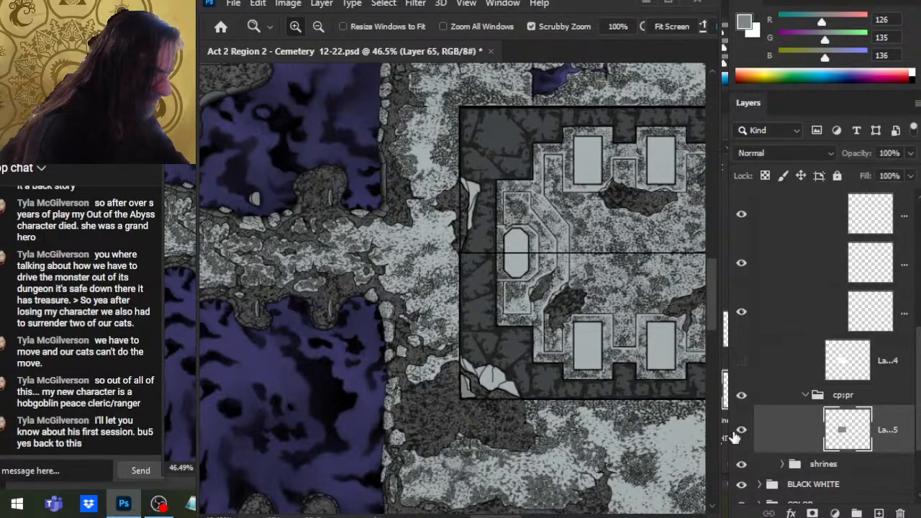
key(e)
mouse_move(465, 373)
mouse_down()
mouse_move(478, 387)
mouse_move(462, 373)
mouse_up()
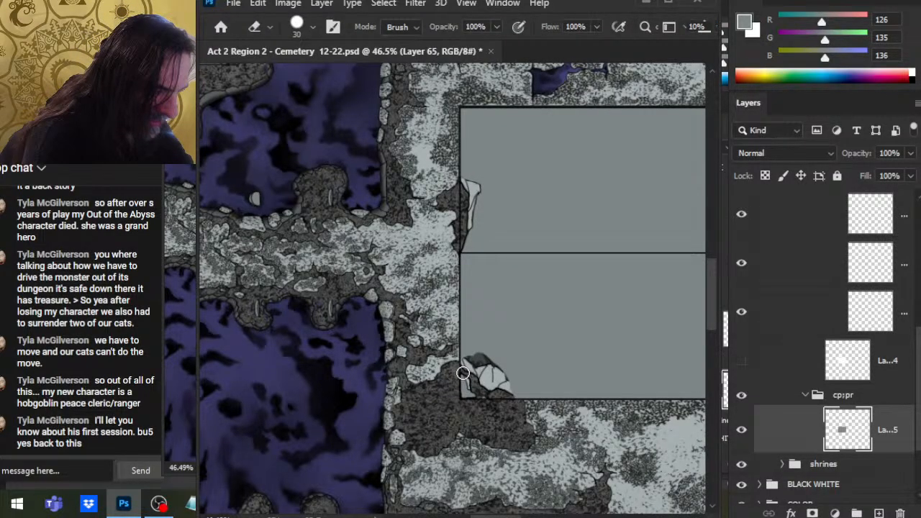
Step: Erase the rest of the grey over the lower end of the southwest corner rocks, down to the bottom wall line
key(z)
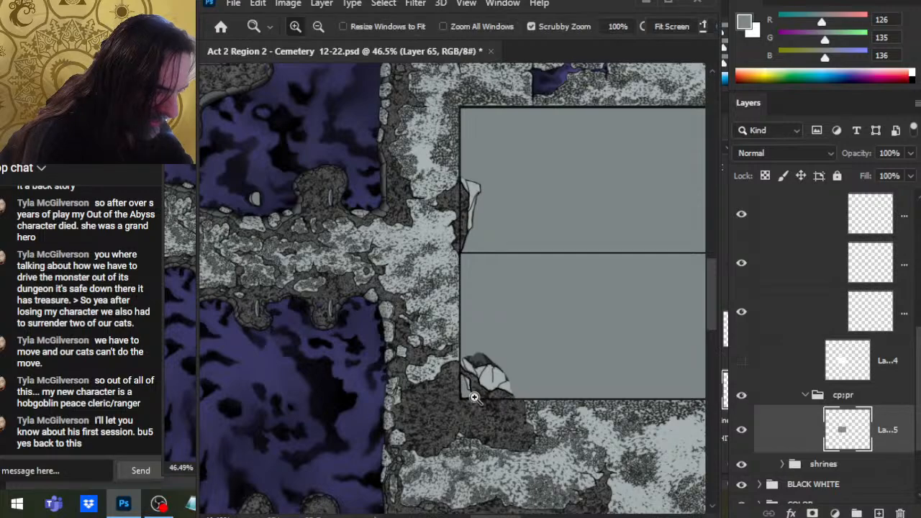
drag(463, 385, 507, 385)
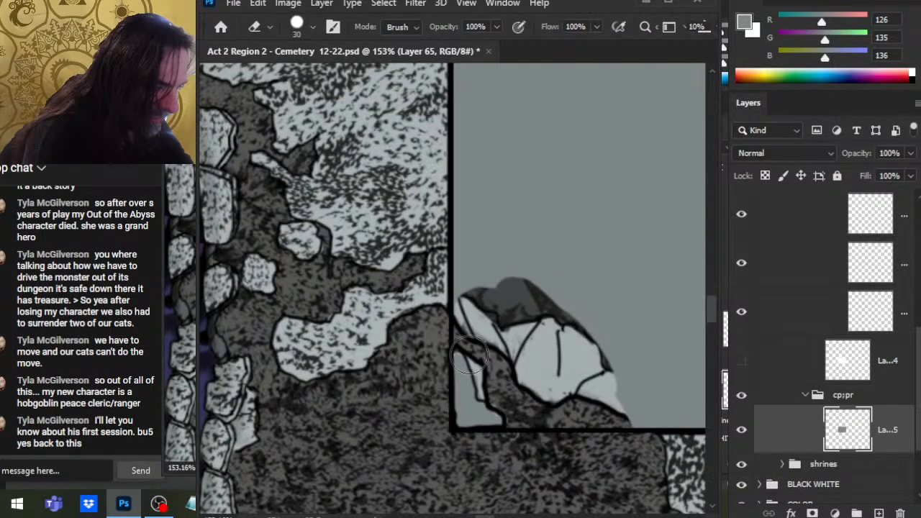
click(743, 432)
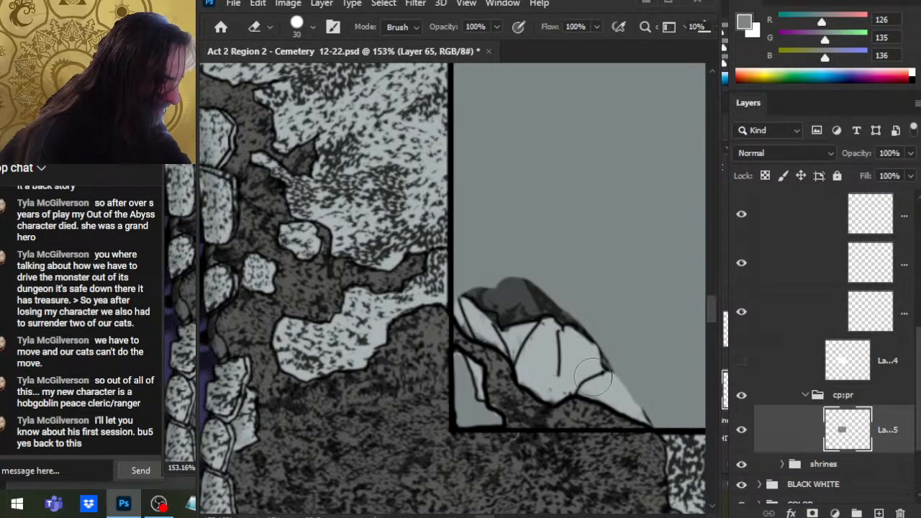
mouse_move(593, 379)
mouse_down()
mouse_move(658, 421)
mouse_move(590, 378)
mouse_up()
drag(636, 451, 531, 442)
Step: Paint grey over the exposed dark stone along the outer slope of the southwest corner rocks, restoring clipped outline with the Eraser
key(b)
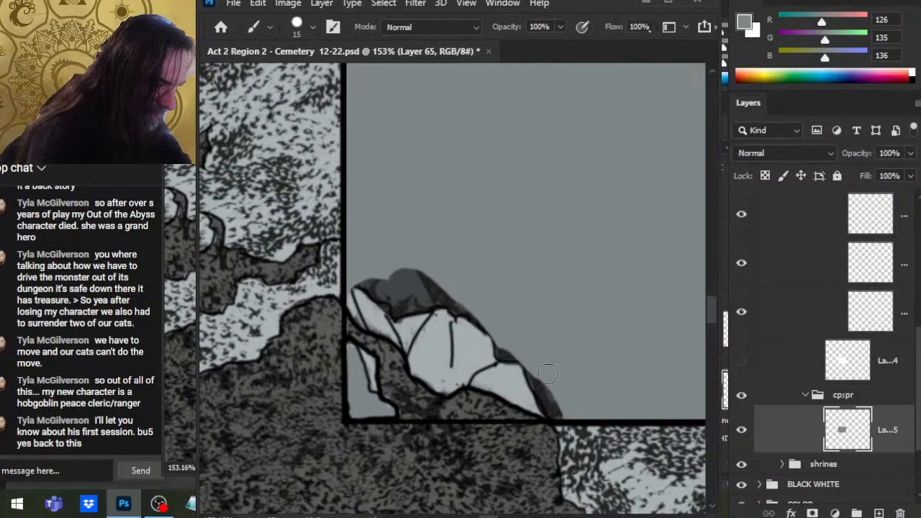
drag(548, 374, 536, 363)
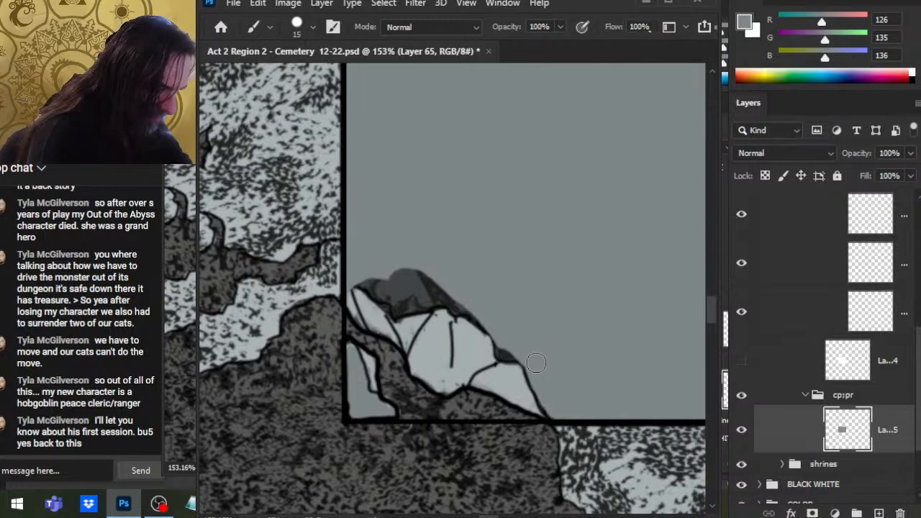
key(e)
drag(496, 364, 477, 372)
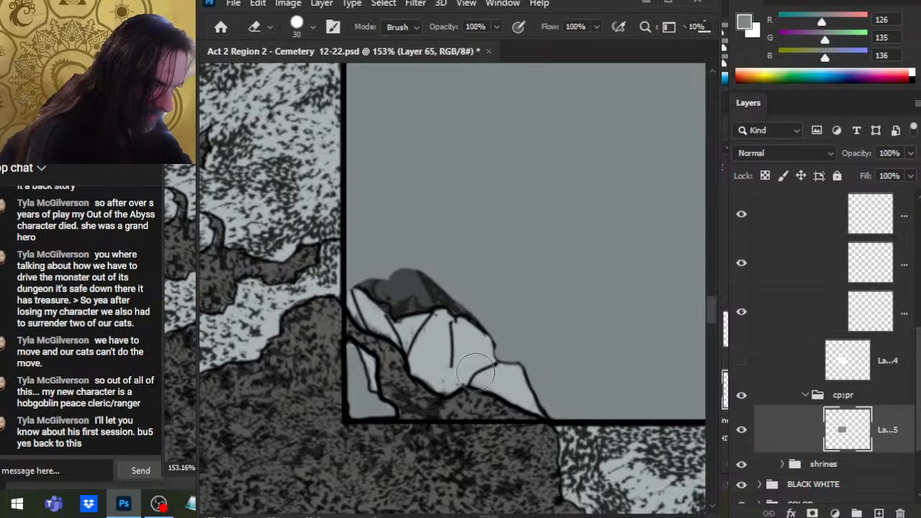
key(b)
mouse_move(485, 304)
mouse_down()
mouse_move(440, 272)
mouse_move(405, 287)
mouse_up()
mouse_move(405, 288)
mouse_down()
mouse_move(451, 291)
mouse_move(518, 331)
mouse_up()
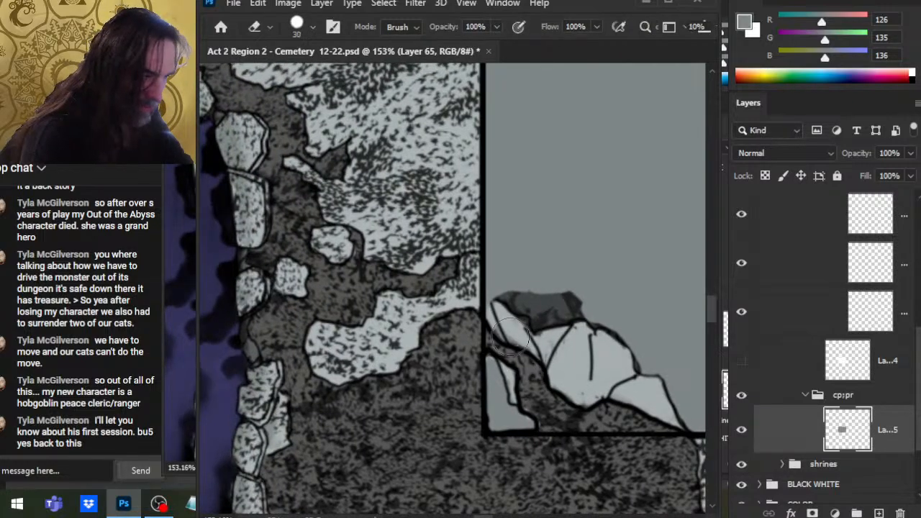
Step: Uncover the rock tip beside the west wall line and paint grey over the remaining dark stone above the southwest corner rocks
key(e)
key(b)
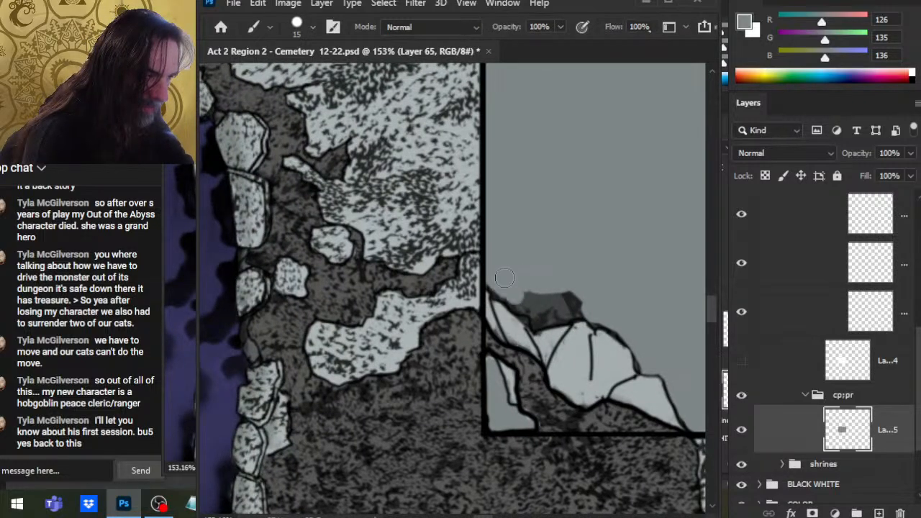
mouse_move(532, 316)
mouse_down()
mouse_move(579, 309)
mouse_move(533, 294)
mouse_up()
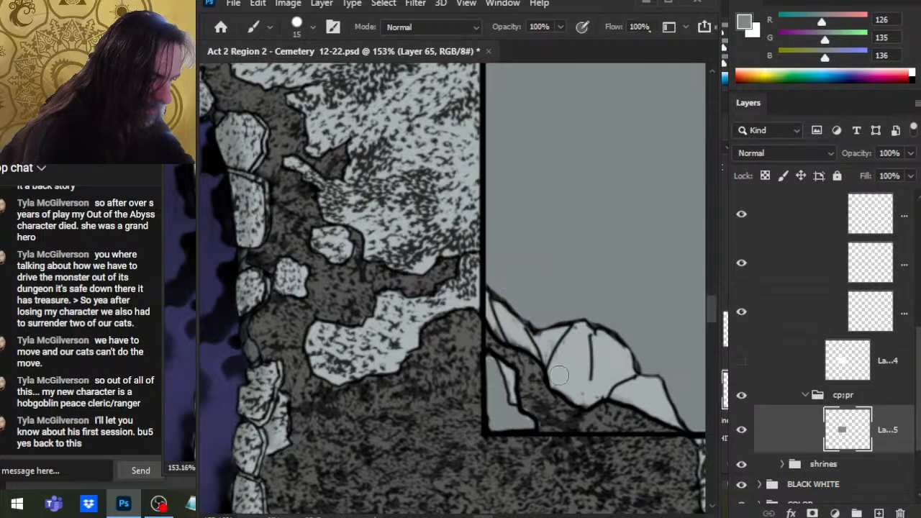
key(z)
mouse_move(586, 422)
mouse_down()
mouse_move(477, 353)
mouse_move(432, 346)
mouse_move(621, 378)
mouse_move(408, 334)
mouse_up()
drag(554, 353, 410, 342)
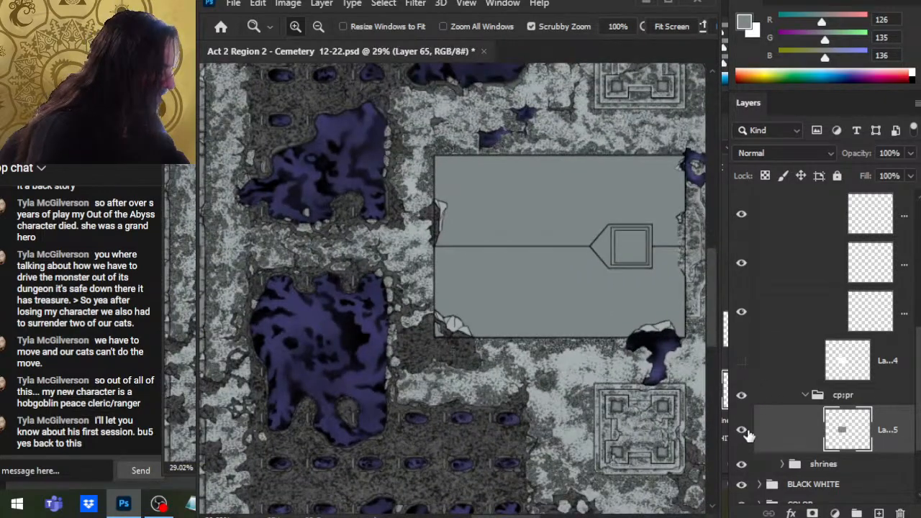
Step: Erase the black wall lines on Layer 75 where they cross the dark stone at the building's southwest corner
click(744, 431)
click(743, 430)
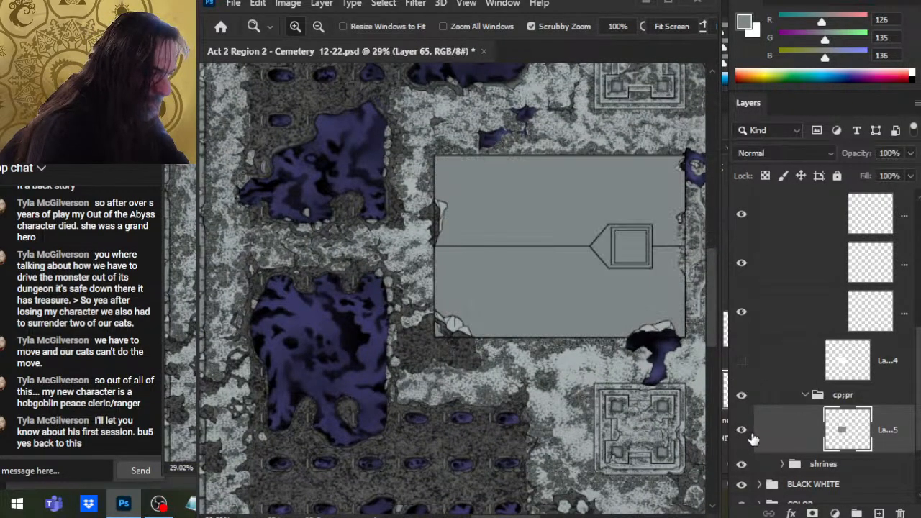
click(742, 312)
click(742, 314)
click(781, 327)
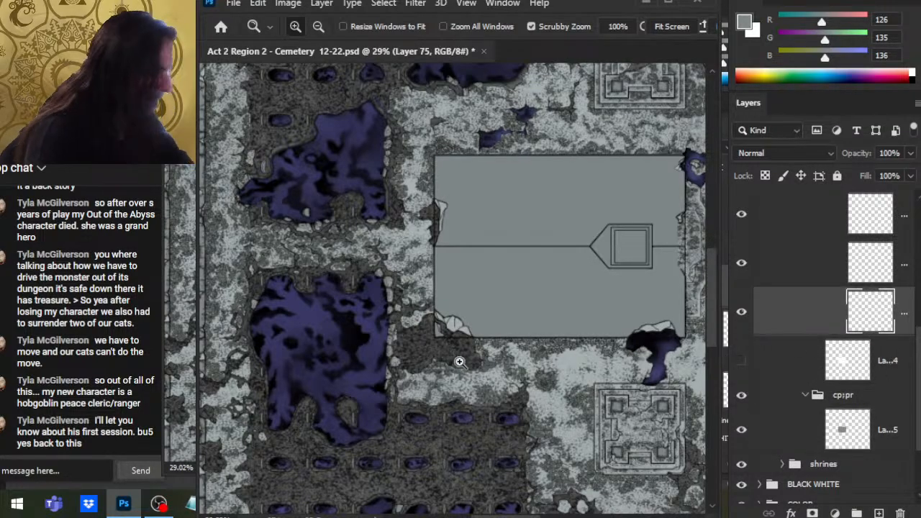
drag(460, 362, 447, 338)
key(e)
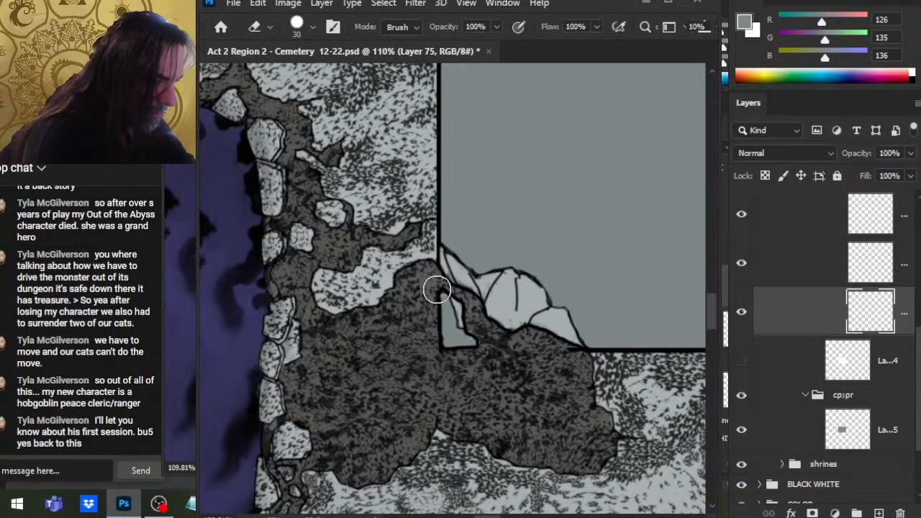
Step: Erase the bottom wall line on Layer 75 where it crosses the chasm near the building's southeast corner
drag(619, 416, 253, 420)
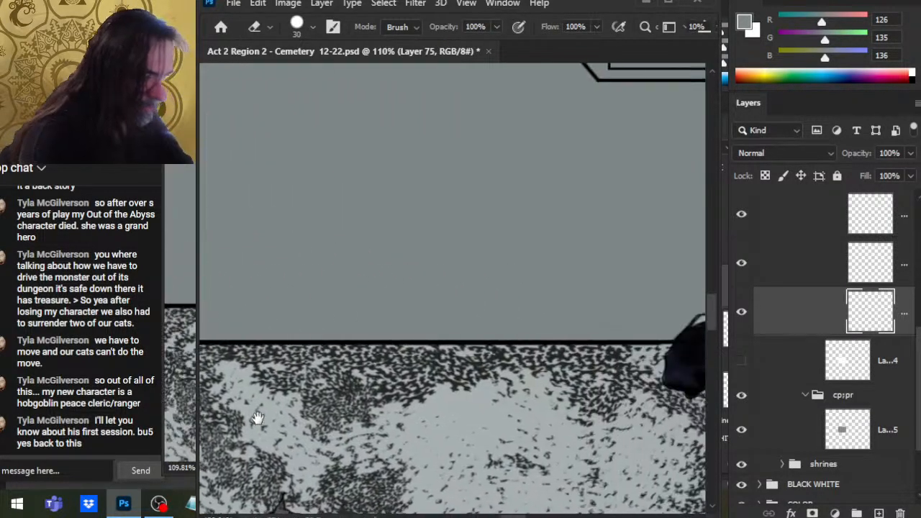
mouse_move(683, 319)
mouse_down()
mouse_move(617, 317)
mouse_move(456, 490)
mouse_move(506, 343)
mouse_move(485, 356)
mouse_up()
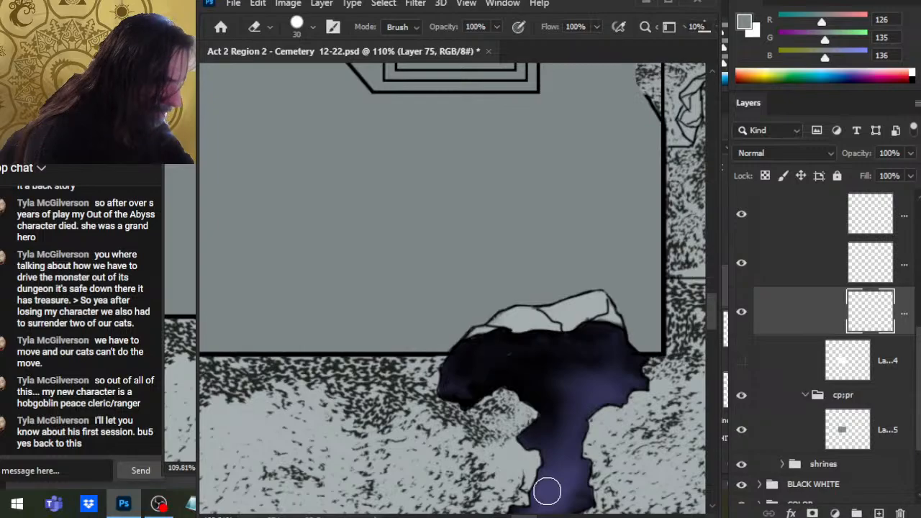
click(797, 436)
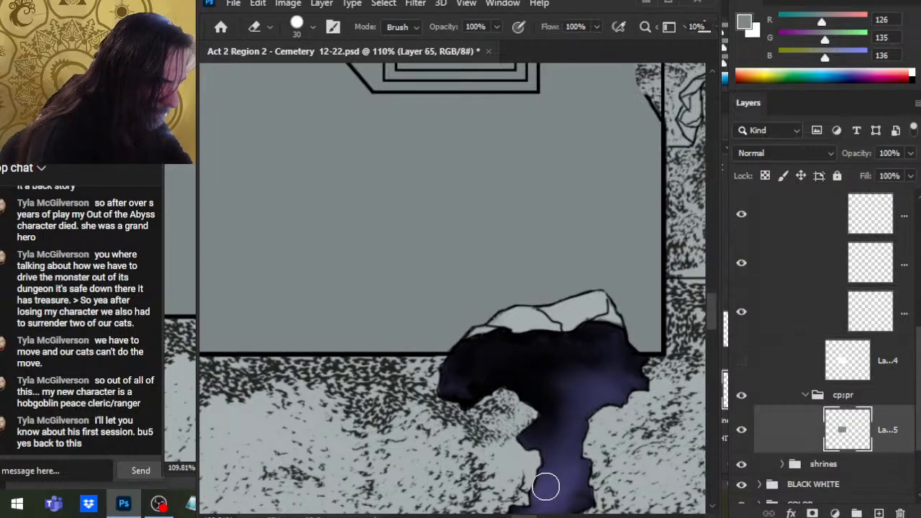
click(782, 312)
Step: Erase the east wall line on Layer 75 across the doorway opening, between the broken rock and the lower door jamb
drag(648, 108, 554, 381)
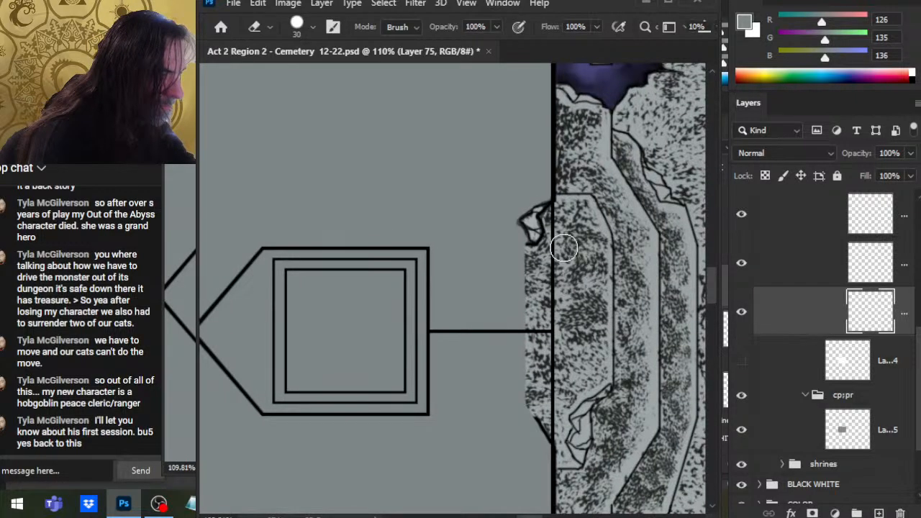
drag(558, 260, 559, 237)
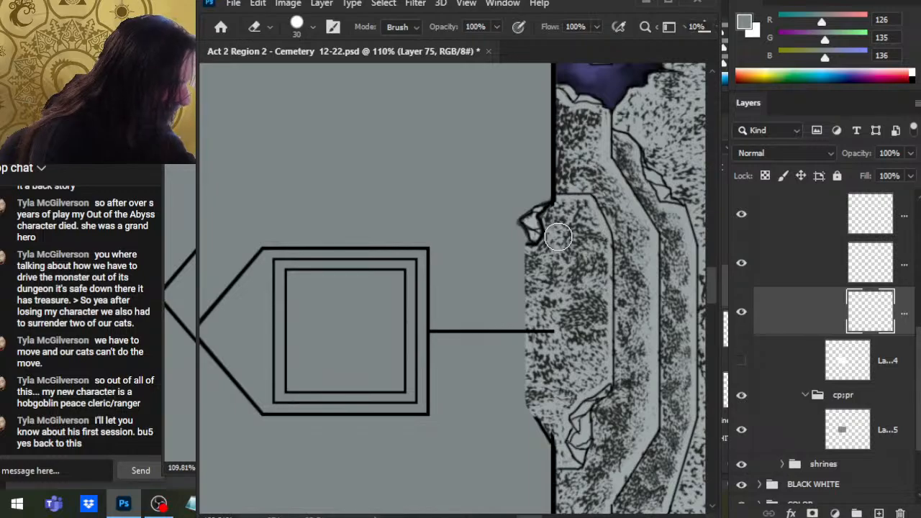
click(799, 273)
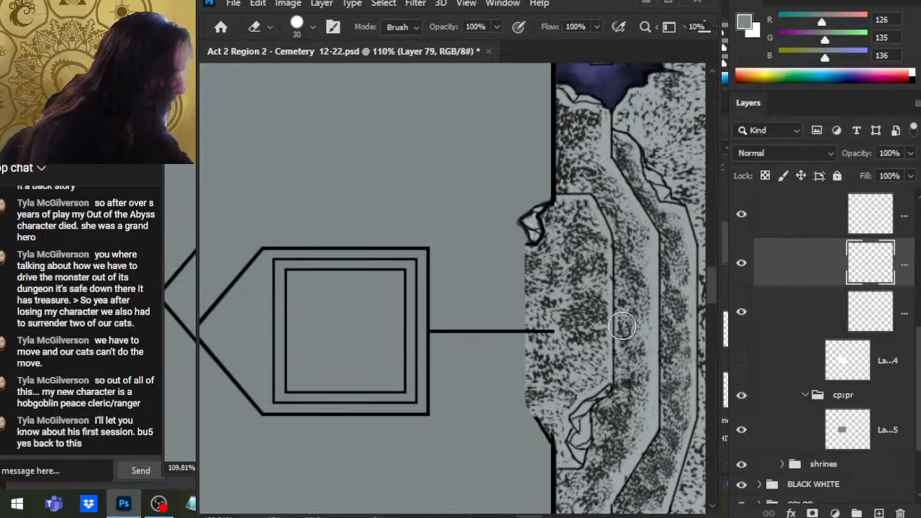
click(807, 315)
Step: Clear the wall lines across the northeast corner chasm and check the rocks there with Layer 65 hidden and shown again
scroll(580, 274, up, 5)
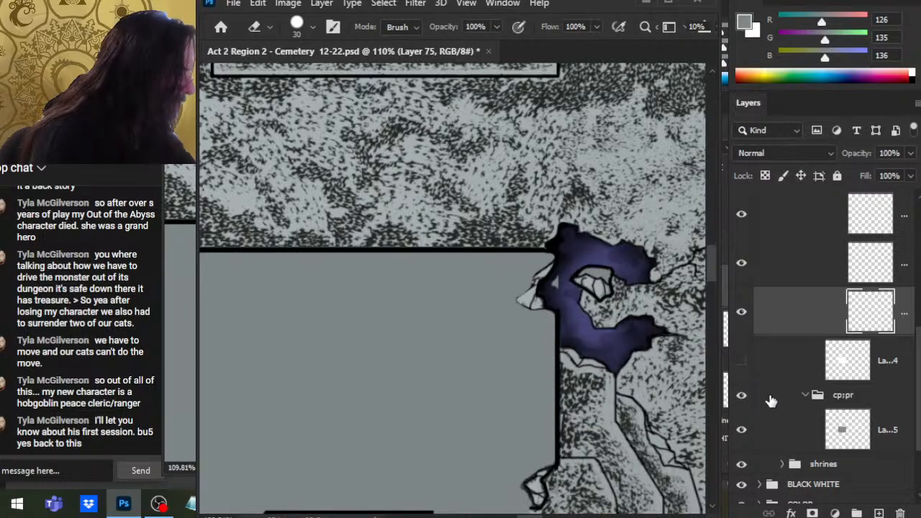
click(793, 432)
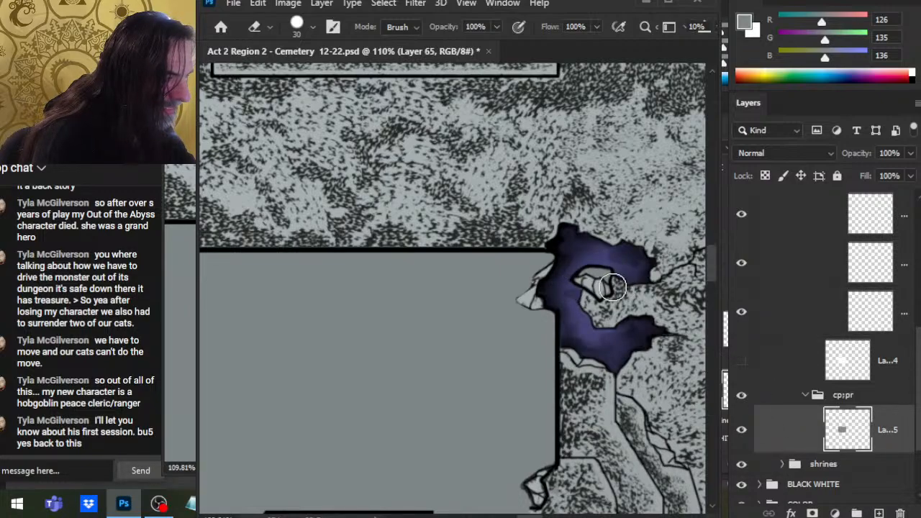
key(z)
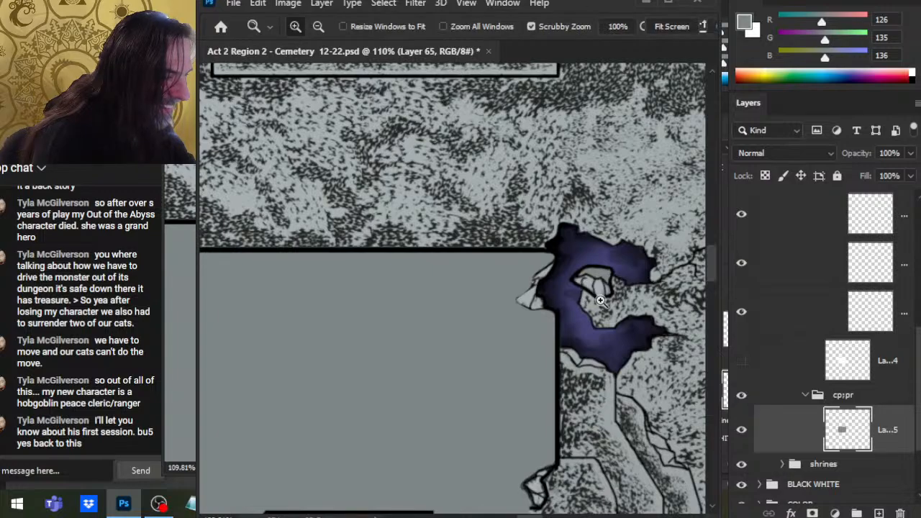
click(603, 288)
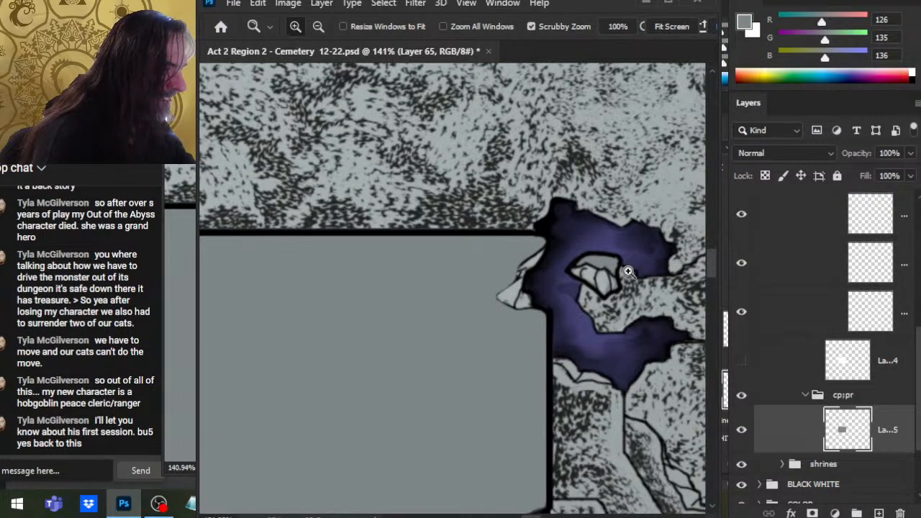
click(598, 272)
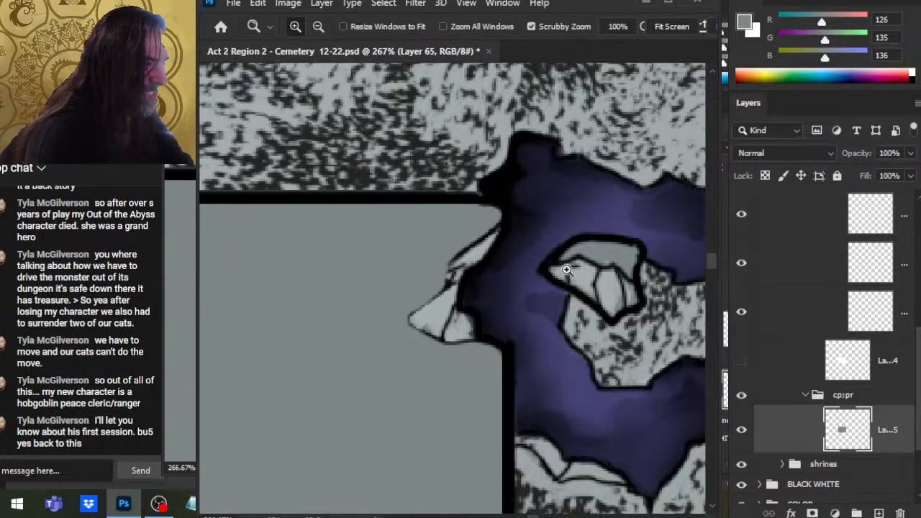
drag(597, 304, 550, 314)
click(742, 431)
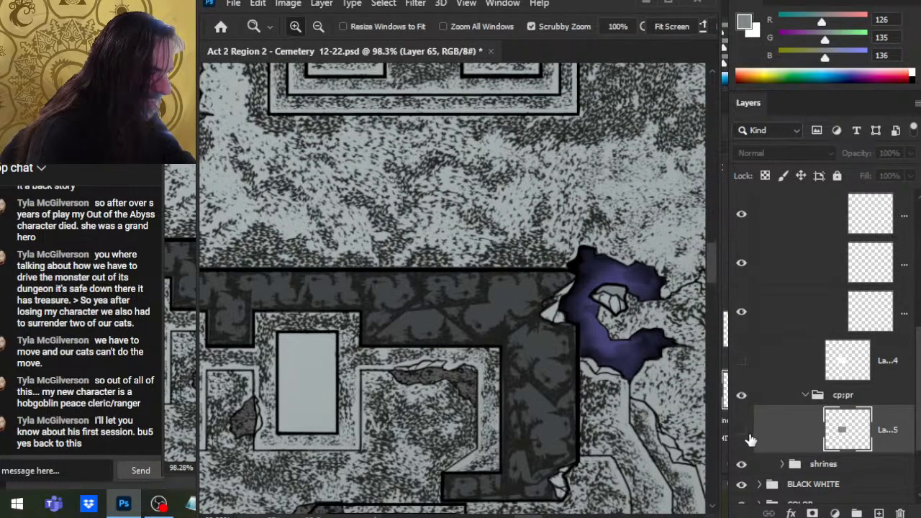
click(742, 431)
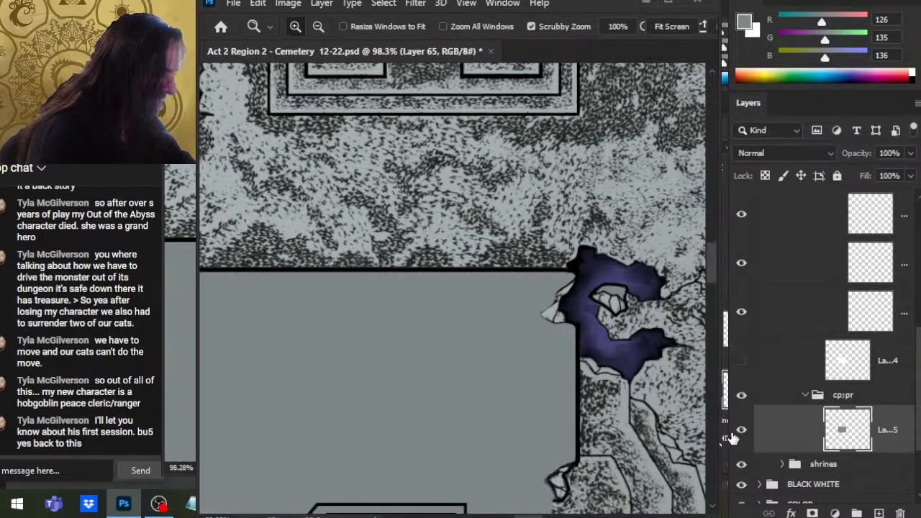
Step: Erase the west wall line on Layer 75 where it crosses the dark stone beside the broken west wall rocks
drag(485, 387, 717, 411)
drag(372, 410, 617, 367)
drag(403, 381, 511, 383)
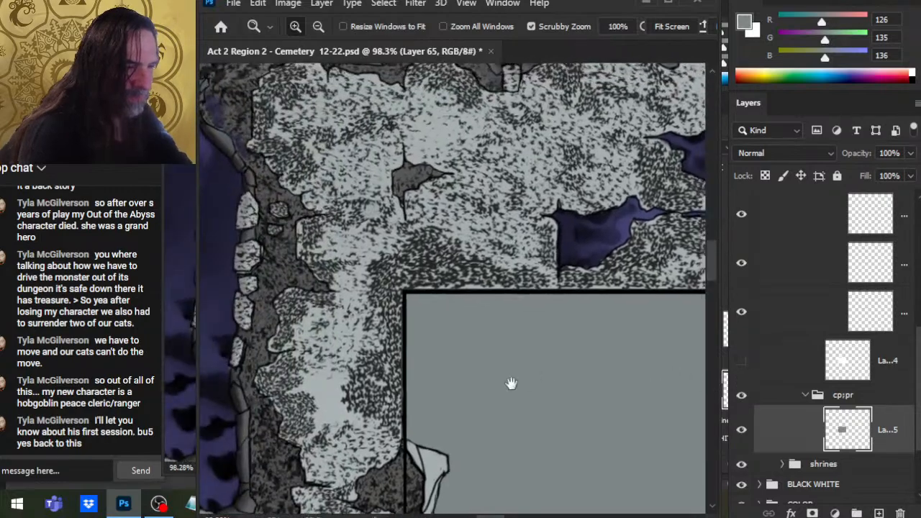
drag(506, 471, 552, 307)
key(e)
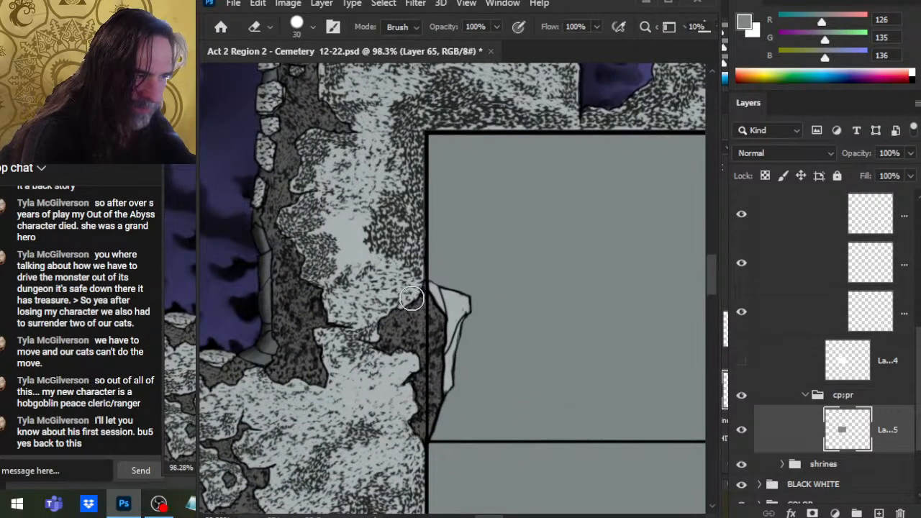
click(764, 320)
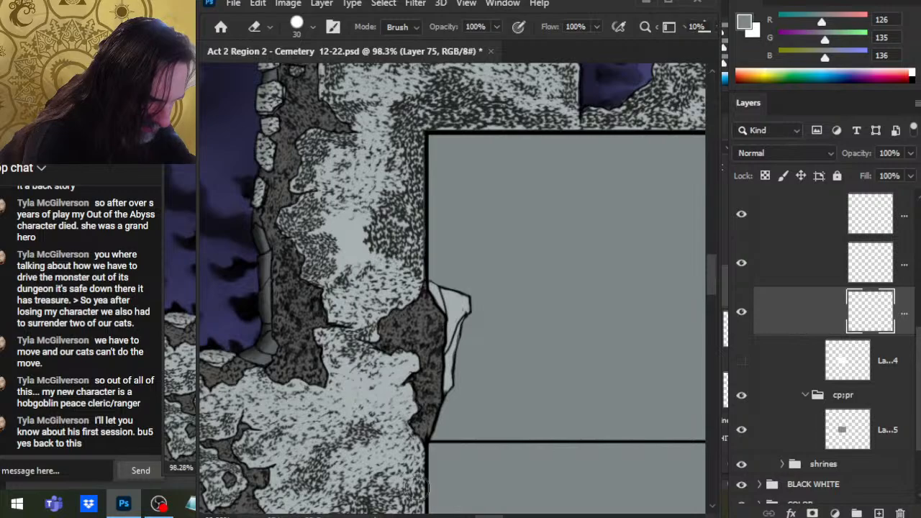
Step: Paint a heavier outline along the upper edge of the southwest corner rocks on Layer 75, using the wall's sampled black and brush size 6
drag(543, 399, 578, 173)
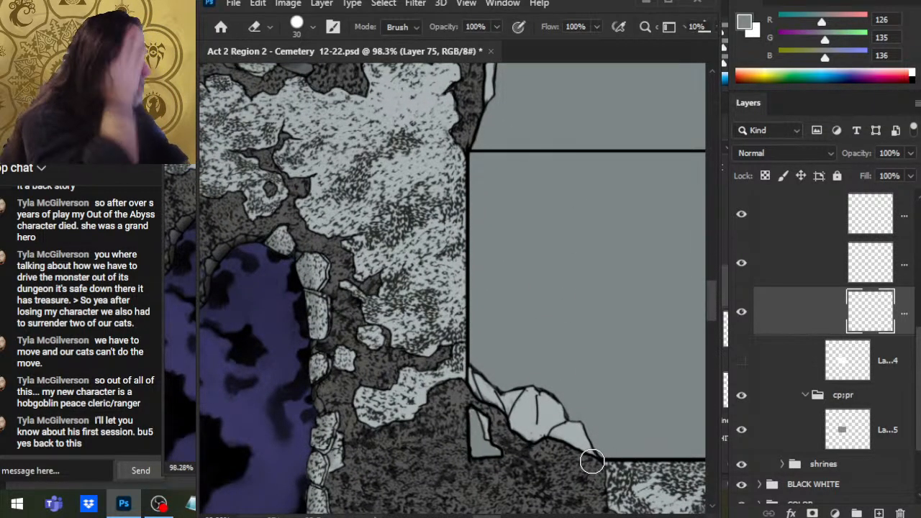
click(809, 273)
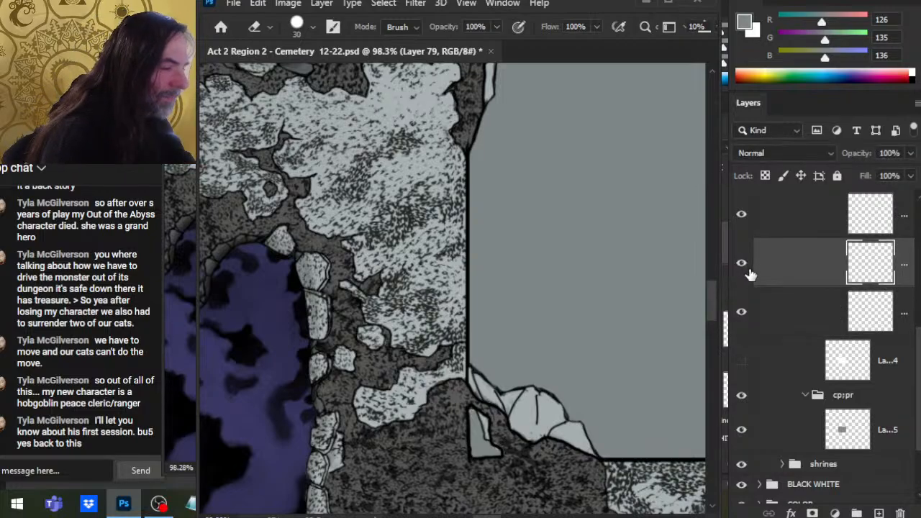
click(750, 318)
key(z)
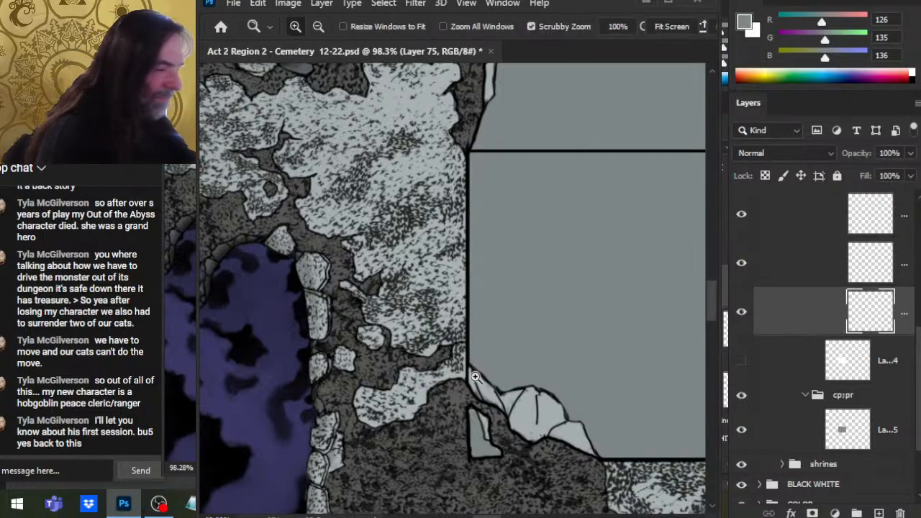
drag(475, 376, 590, 367)
key(b)
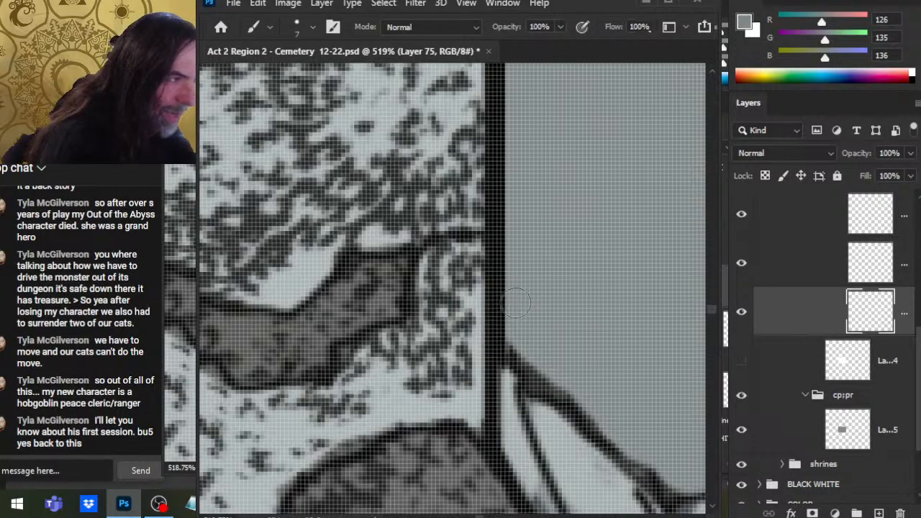
key(z)
mouse_move(516, 303)
mouse_down()
mouse_move(617, 326)
mouse_move(549, 324)
mouse_move(516, 334)
mouse_up()
drag(582, 321, 526, 223)
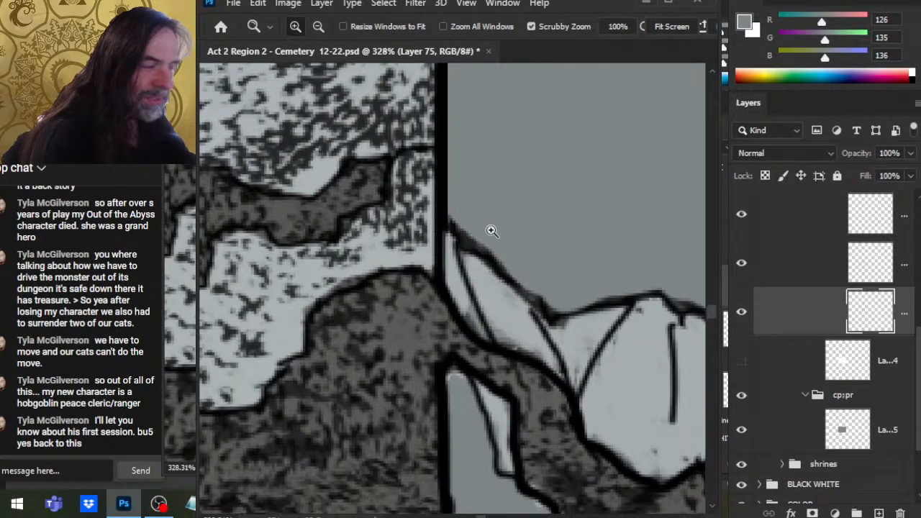
key(b)
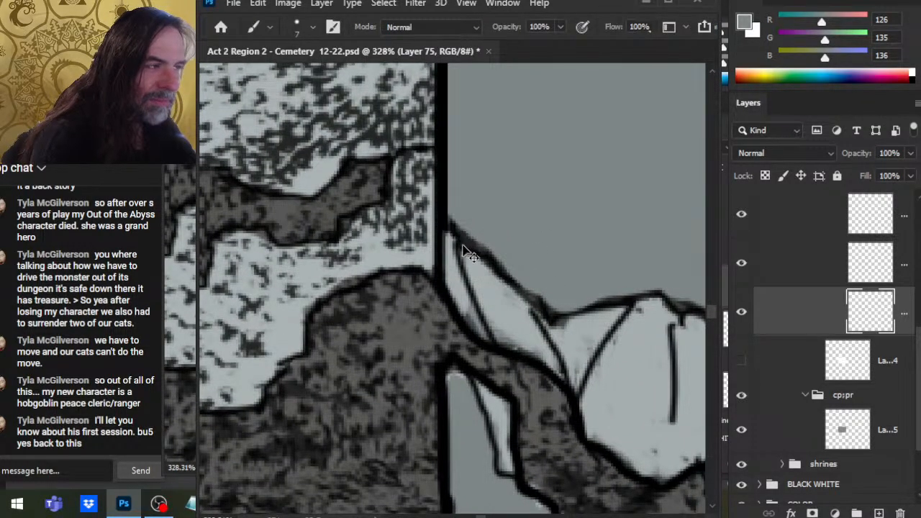
key(x)
key(x)
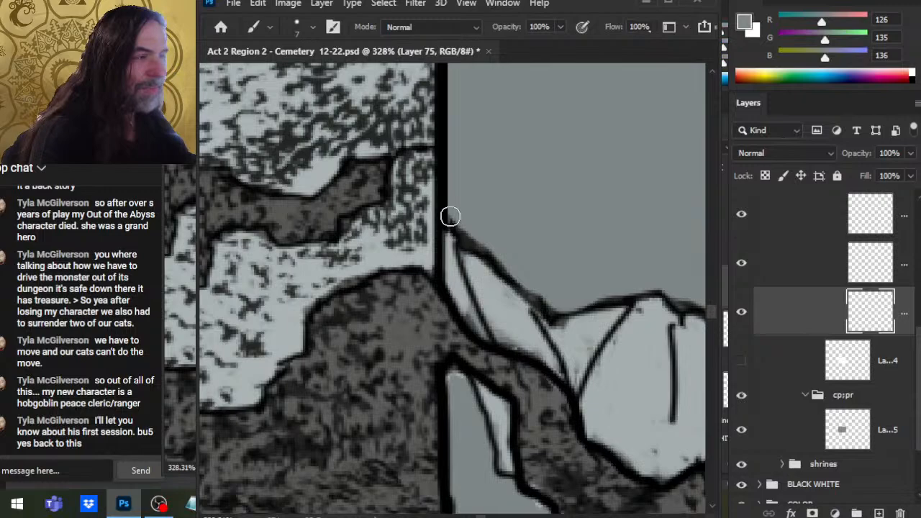
alt+click(441, 179)
key(bracketleft)
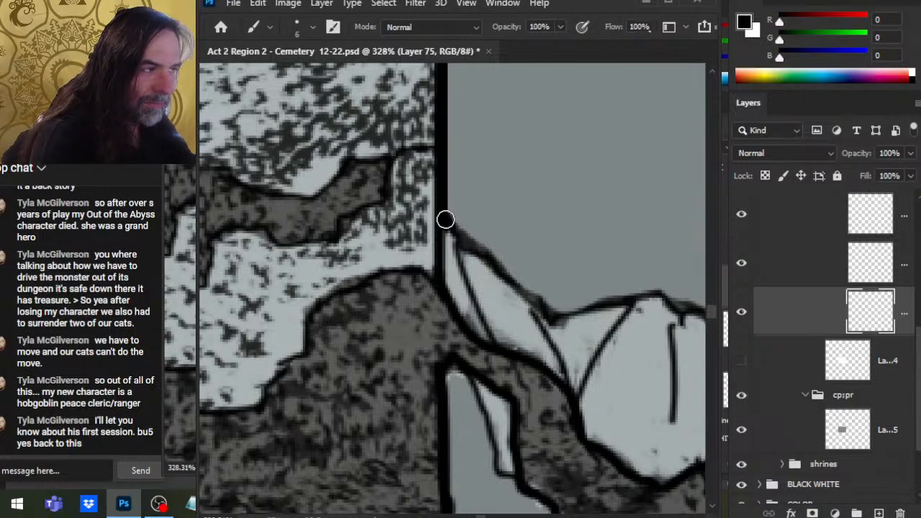
mouse_move(448, 223)
mouse_down()
mouse_move(555, 309)
mouse_move(594, 310)
mouse_move(645, 291)
mouse_move(681, 310)
mouse_up()
drag(597, 382, 351, 345)
mouse_move(424, 264)
mouse_down()
mouse_move(478, 283)
mouse_move(524, 343)
mouse_move(526, 369)
mouse_move(582, 390)
mouse_move(618, 479)
mouse_move(565, 369)
mouse_move(421, 270)
mouse_up()
Step: Thicken the black outline over the southeast chasm rocks, from the bottom wall line up along their western and upper edge
mouse_move(621, 448)
mouse_down()
mouse_move(316, 465)
mouse_move(302, 512)
mouse_move(289, 395)
mouse_move(483, 390)
mouse_move(293, 385)
mouse_move(533, 407)
mouse_up()
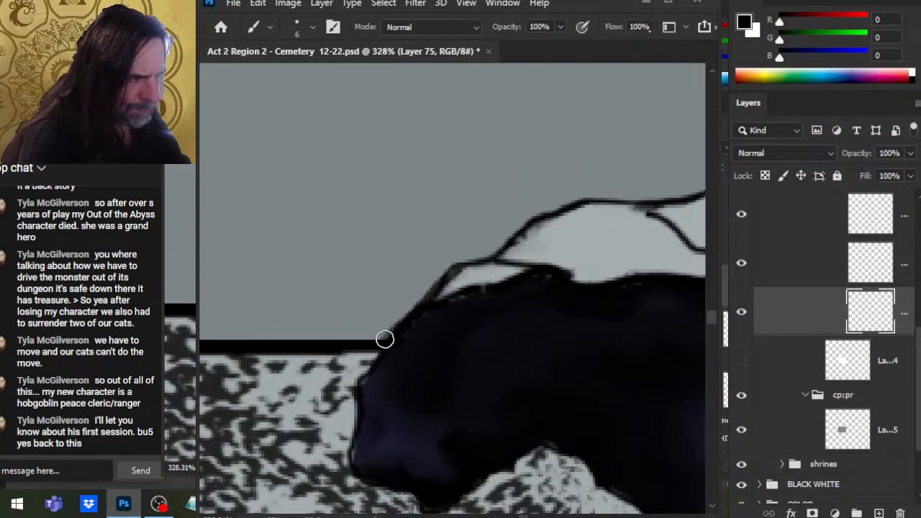
mouse_move(340, 337)
mouse_down()
mouse_move(409, 308)
mouse_move(461, 257)
mouse_move(496, 246)
mouse_move(537, 210)
mouse_move(525, 178)
mouse_move(548, 158)
mouse_up()
key(e)
key(b)
key(space)
drag(541, 267, 428, 377)
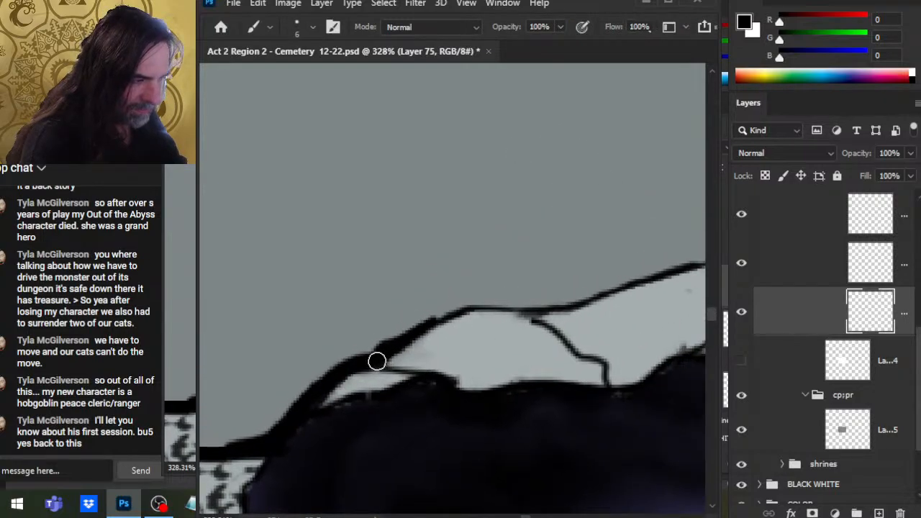
mouse_move(376, 361)
mouse_down()
mouse_move(429, 319)
mouse_move(507, 301)
mouse_move(561, 303)
mouse_move(688, 258)
mouse_up()
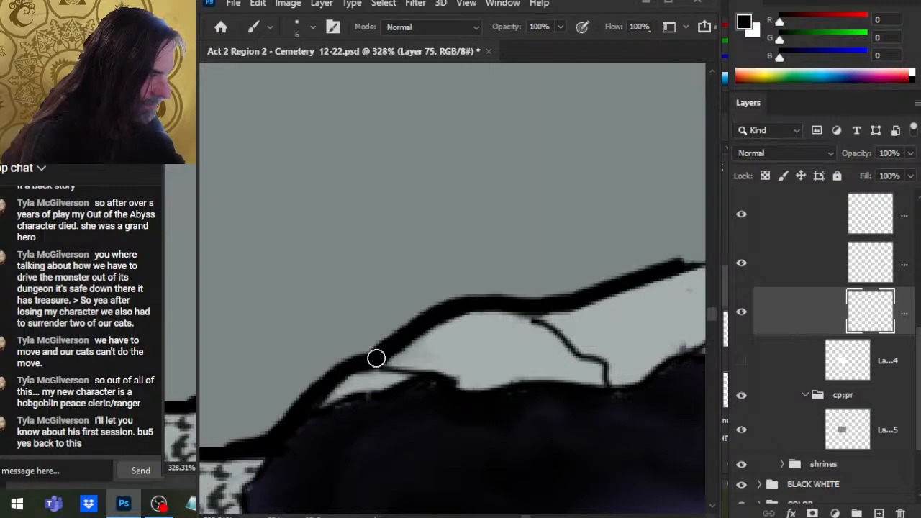
Step: Try to thicken the black outline over the peak of the southeast chasm rocks and down their east slope to the bottom wall line
key(space)
mouse_move(583, 354)
mouse_down()
mouse_move(384, 380)
mouse_move(298, 379)
mouse_up()
mouse_move(400, 292)
mouse_down()
mouse_move(445, 282)
mouse_move(466, 298)
mouse_move(513, 366)
mouse_move(527, 438)
mouse_move(562, 477)
mouse_up()
key(e)
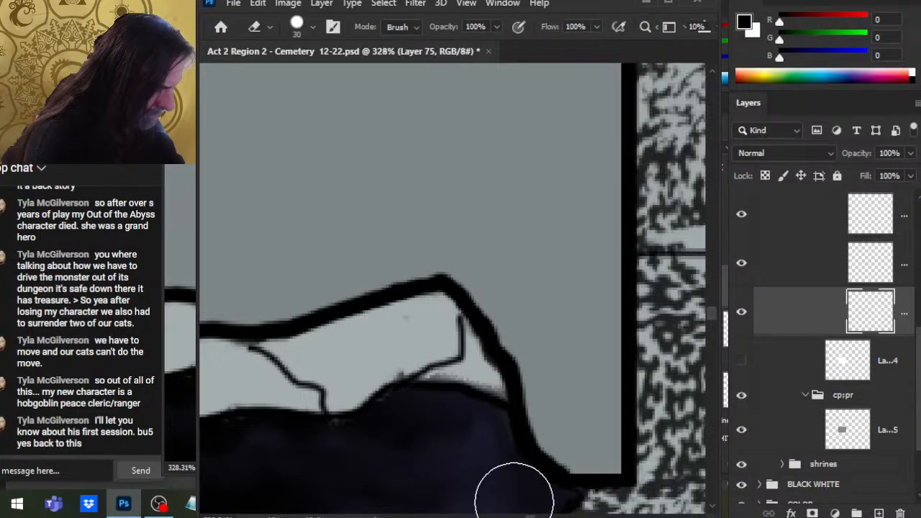
drag(597, 413, 535, 366)
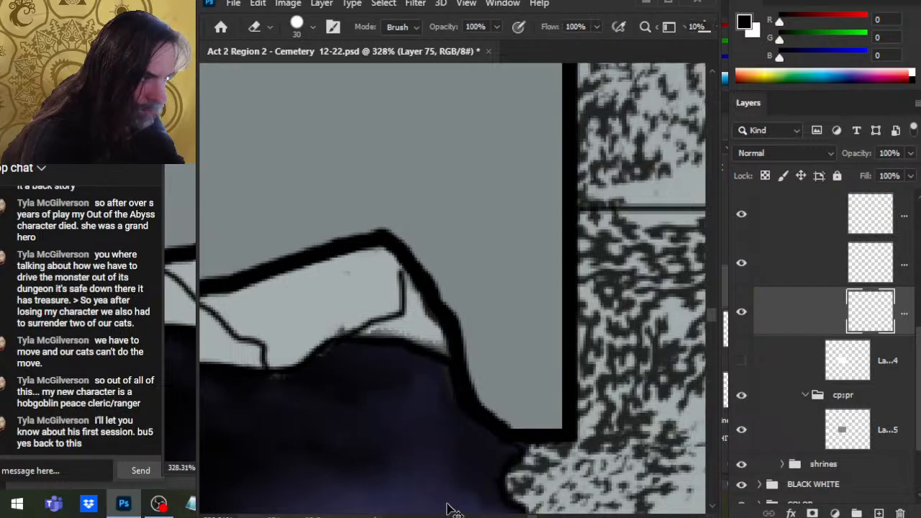
key(b)
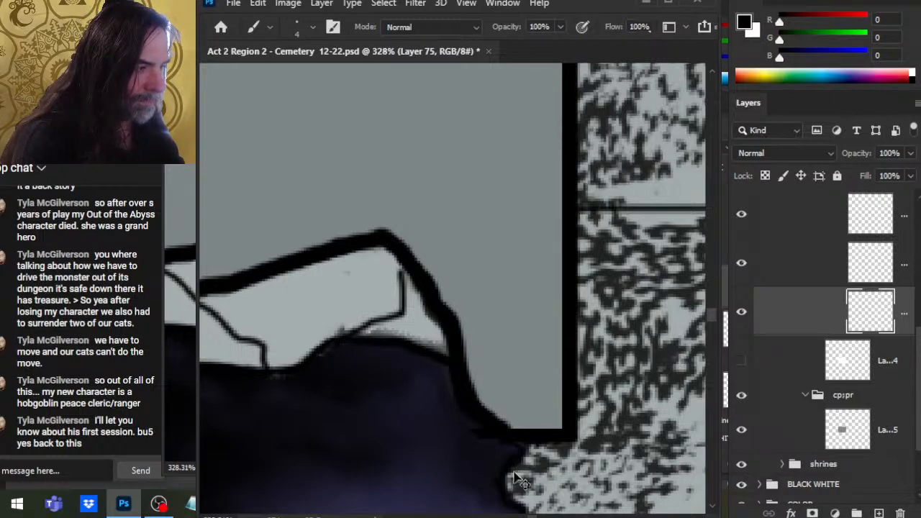
key(ctrl+z)
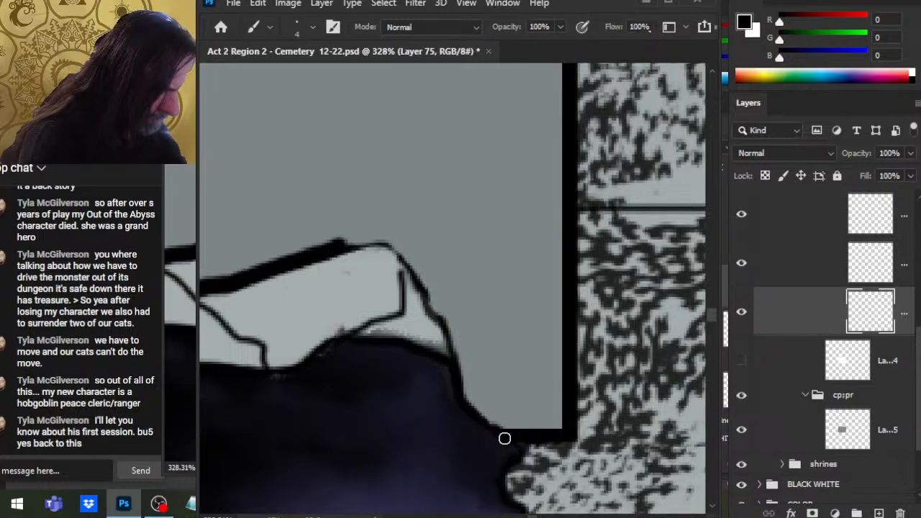
key(ctrl+z)
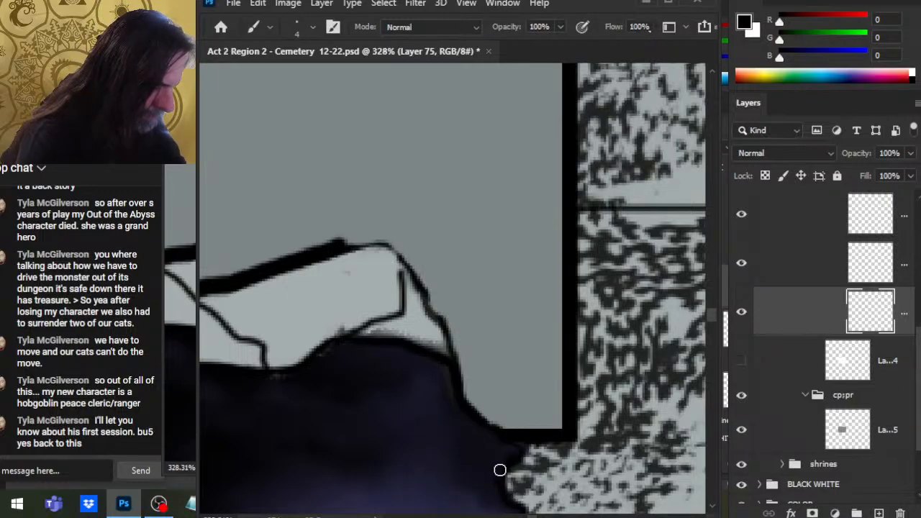
Step: Thicken the black outline over the peak and down the east slope of the southeast chasm rocks on Layer 75, using brush size 5
drag(466, 393, 506, 435)
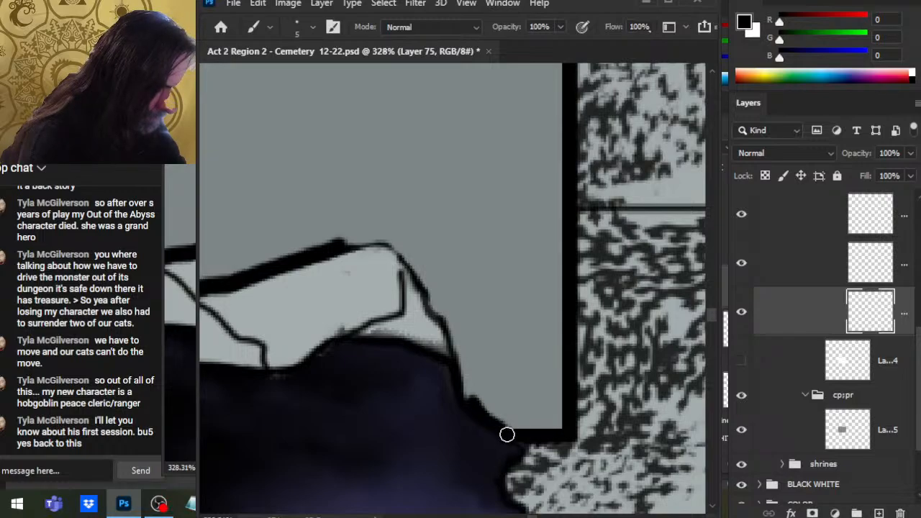
mouse_move(468, 372)
mouse_down()
mouse_move(405, 266)
mouse_move(368, 236)
mouse_move(344, 242)
mouse_up()
drag(267, 314, 434, 372)
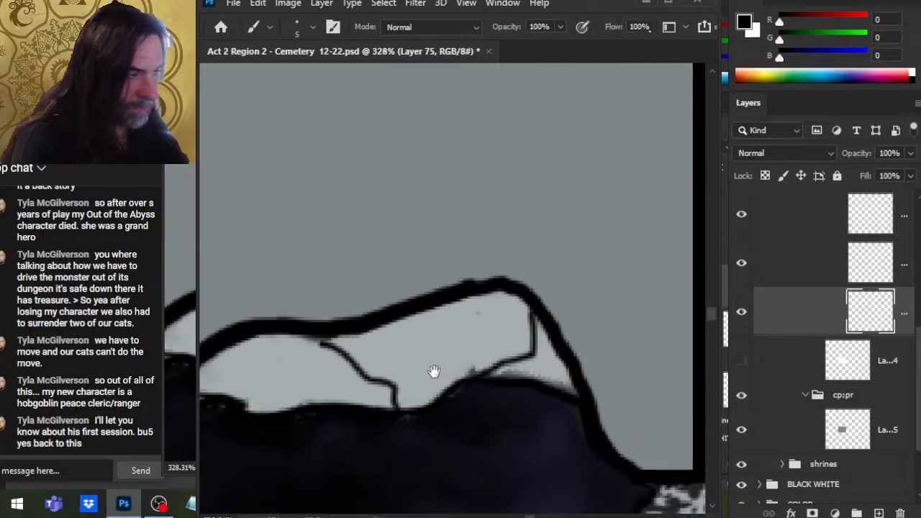
key(e)
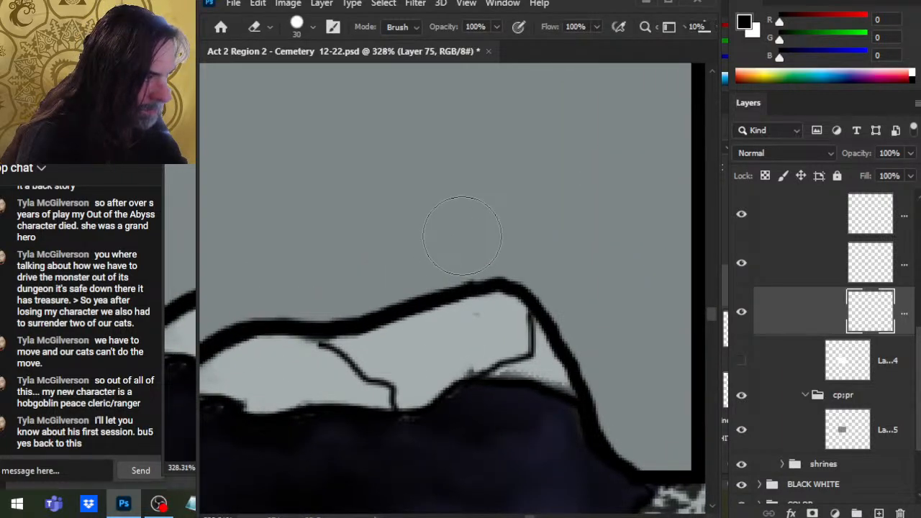
Step: Trim the outer edge of the heavy outline over the southwest corner rocks on Layer 75 with the eraser at size 10
key(z)
drag(523, 273, 465, 323)
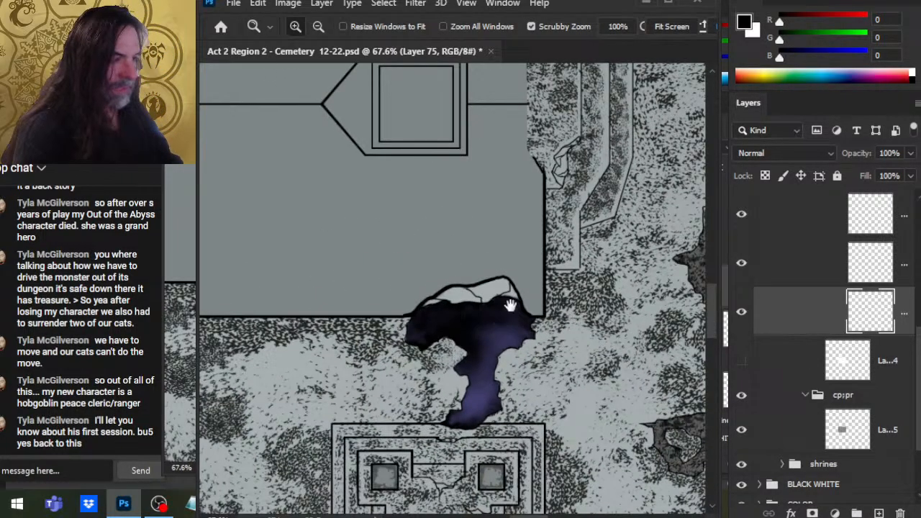
drag(509, 304, 676, 300)
scroll(676, 301, up, 5)
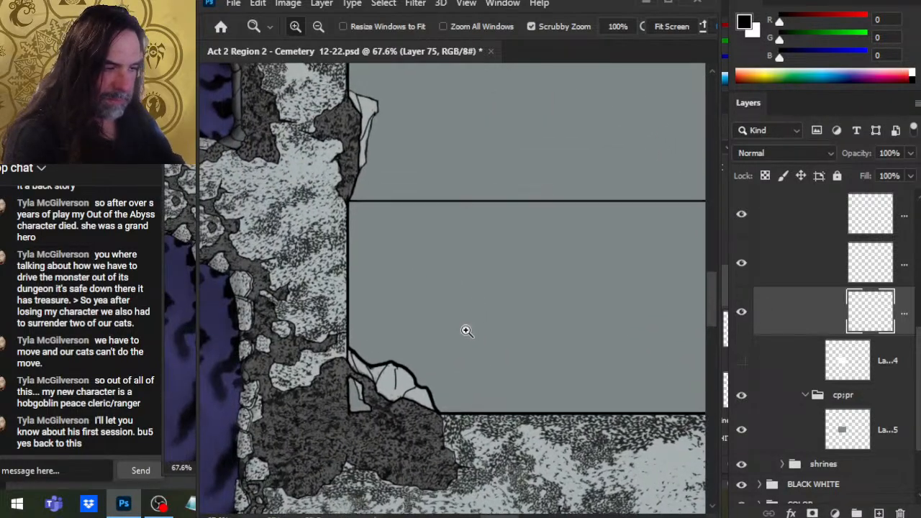
key(e)
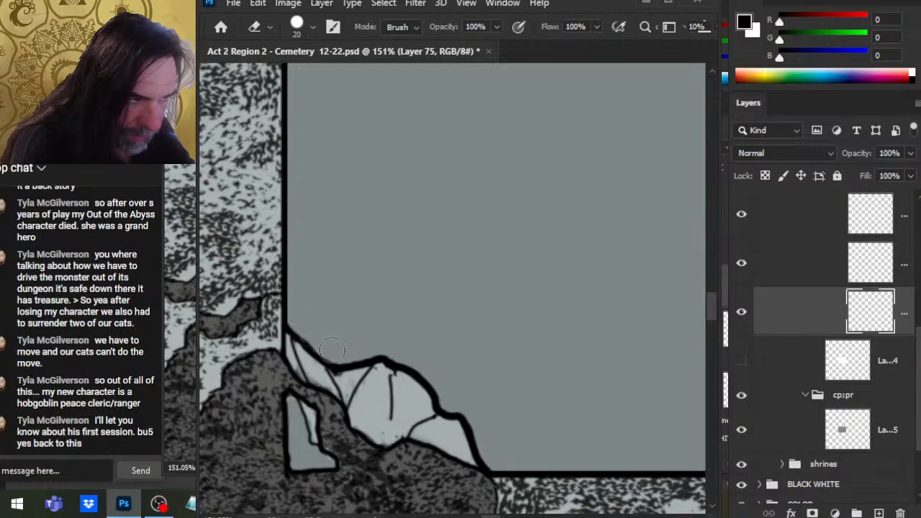
key(bracketleft)
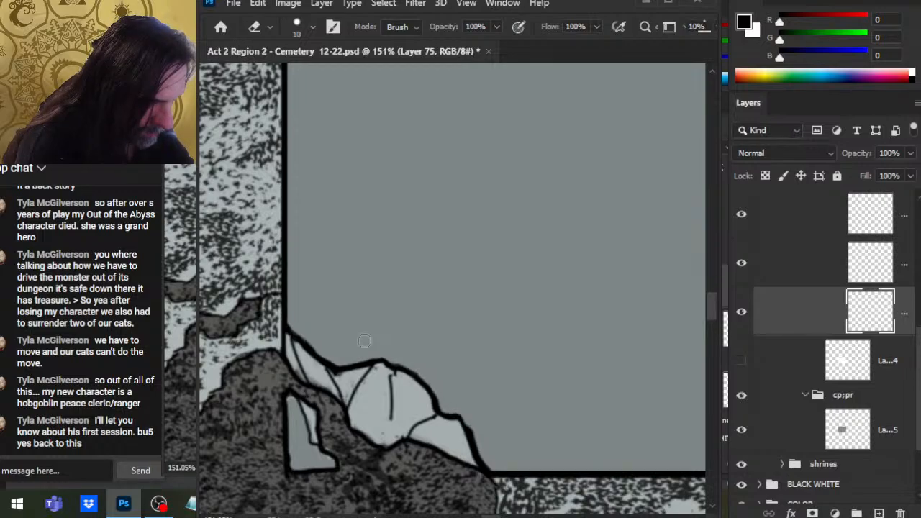
key(b)
key(e)
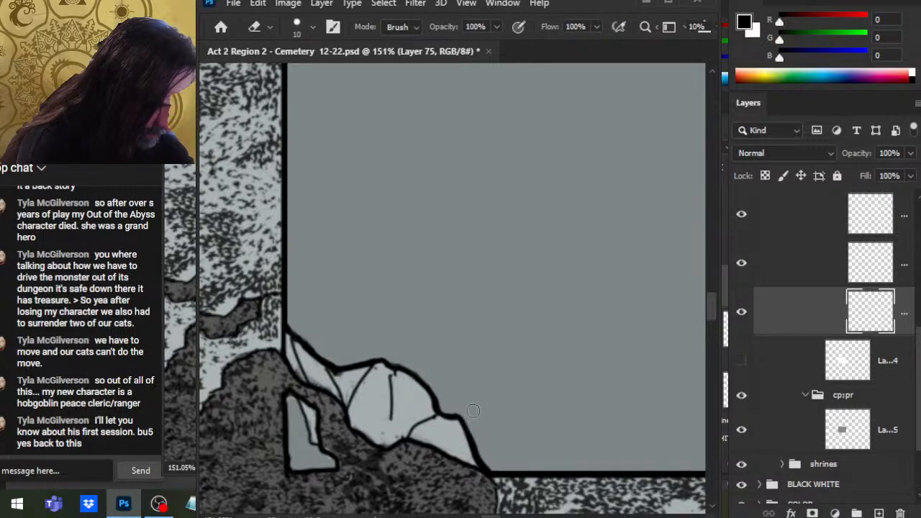
Step: Thicken the lower east outline of the broken west wall rocks down to the horizontal wall line with brush size 4, trimming with the eraser
key(z)
drag(522, 438, 462, 344)
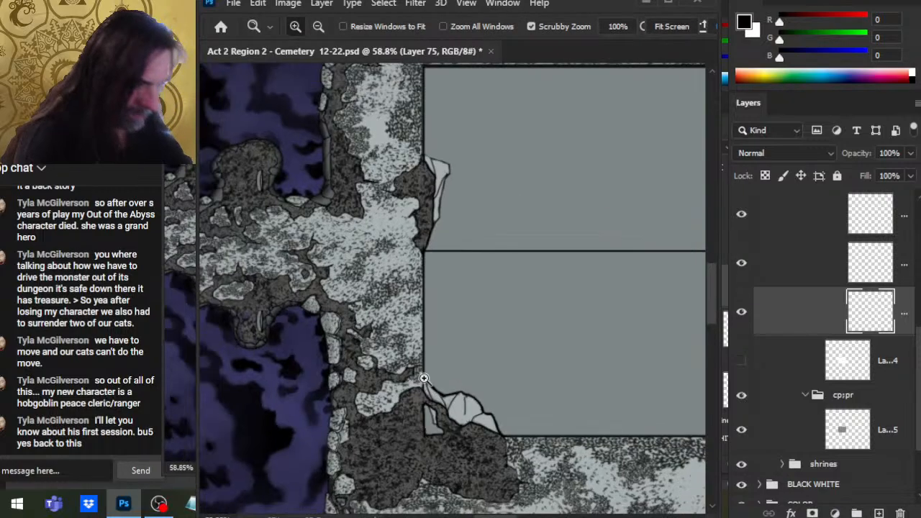
scroll(407, 350, up, 2)
drag(407, 350, 438, 277)
key(b)
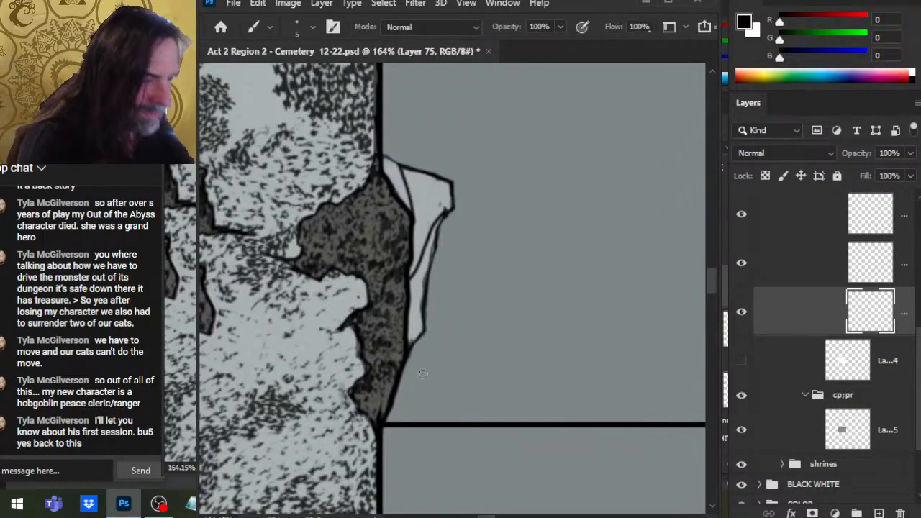
key(e)
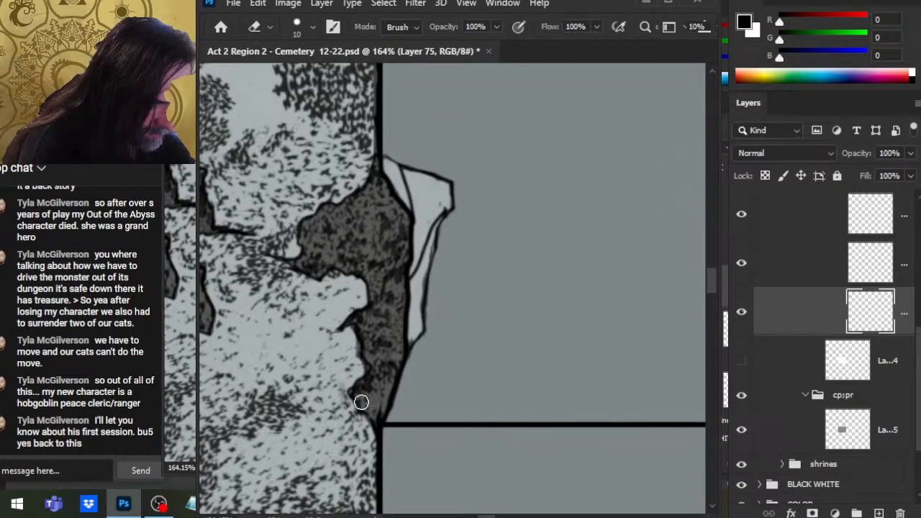
key(b)
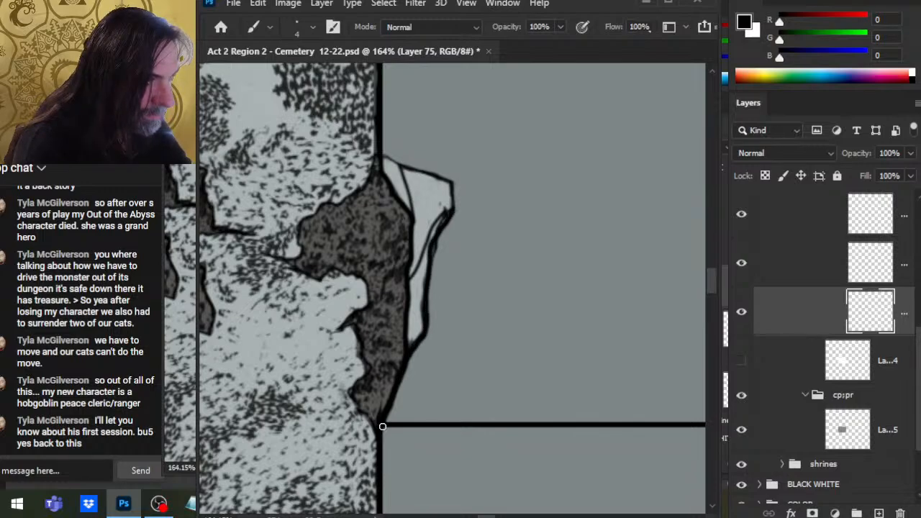
key(e)
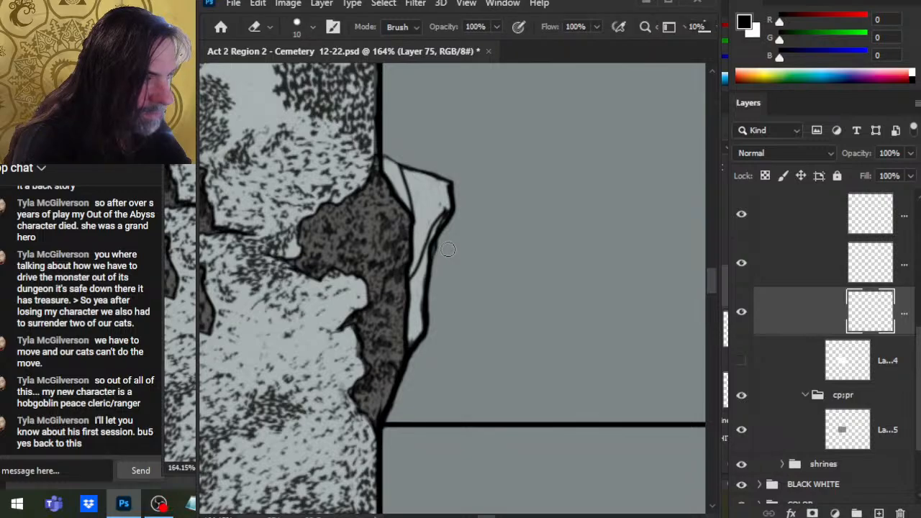
mouse_move(449, 272)
mouse_down()
mouse_move(432, 240)
mouse_move(446, 242)
mouse_move(448, 269)
mouse_up()
Step: Thicken the outline along the upper edge and east tip of the west wall rocks, and trim it with eraser size 10
key(z)
key(b)
mouse_move(436, 211)
mouse_down()
mouse_move(406, 370)
mouse_move(549, 130)
mouse_move(504, 430)
mouse_move(498, 503)
mouse_up()
mouse_move(395, 165)
mouse_down()
mouse_move(438, 213)
mouse_move(506, 240)
mouse_move(528, 270)
mouse_up()
key(e)
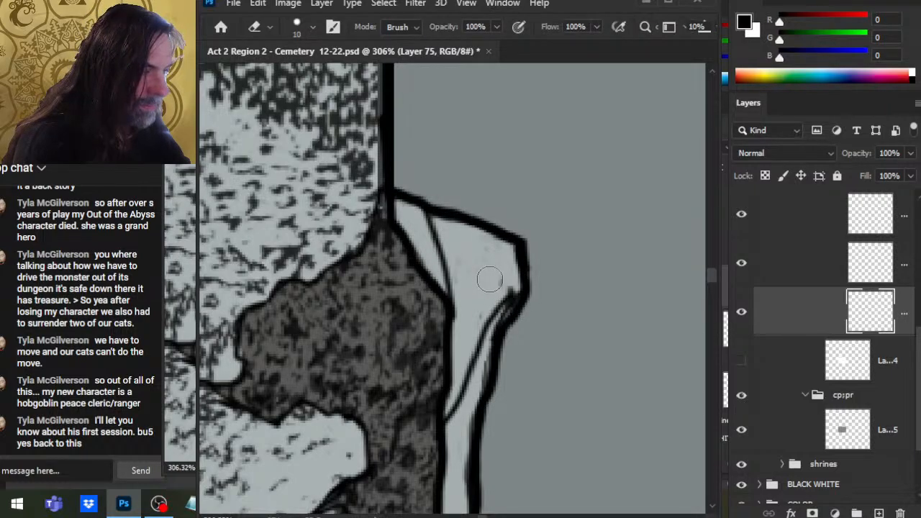
drag(552, 231, 498, 262)
Step: Outline the rocks at the northeast chasm in heavier black on Layer 75, using brush size 4, and compare the result with the layer hidden
mouse_move(528, 291)
mouse_down()
mouse_move(608, 285)
mouse_move(535, 307)
mouse_move(461, 396)
mouse_move(458, 411)
mouse_move(533, 432)
mouse_up()
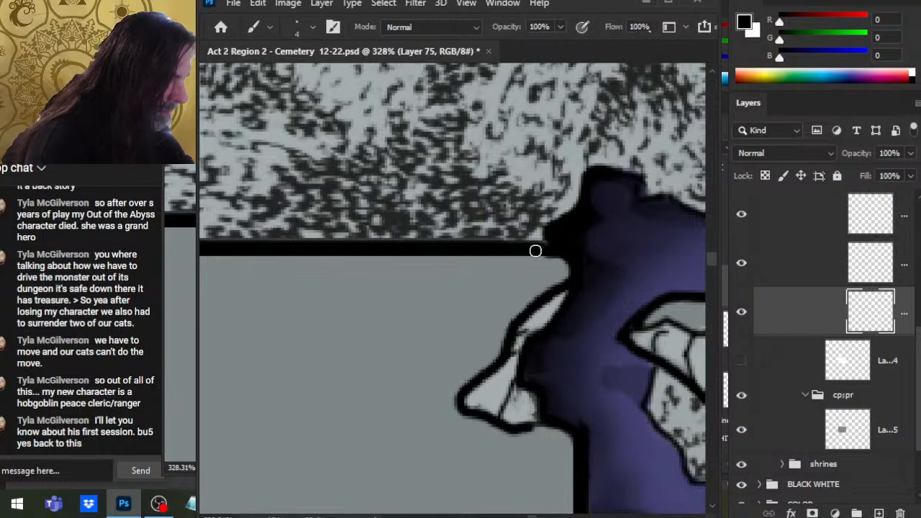
key(e)
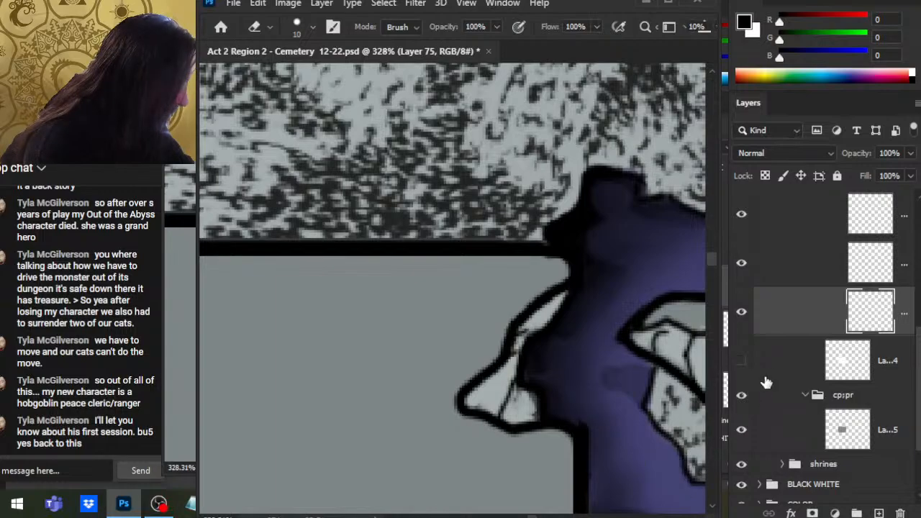
click(743, 272)
click(742, 268)
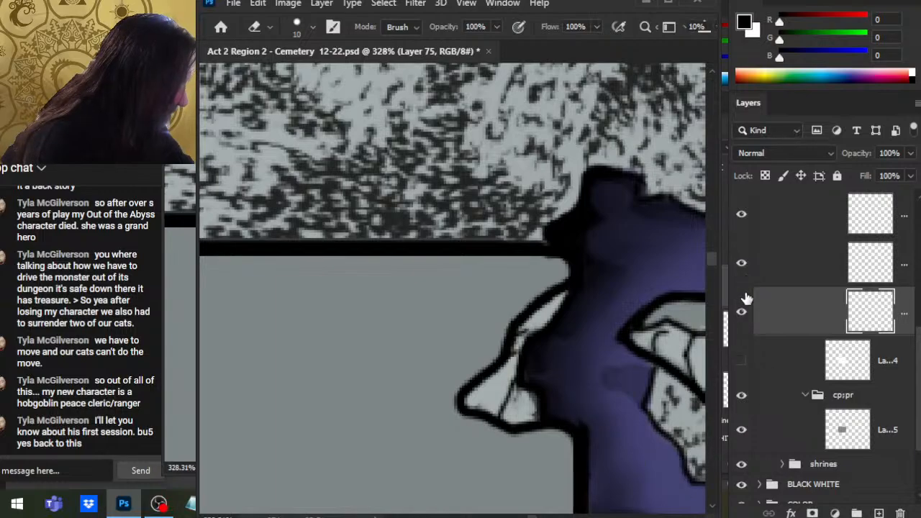
click(741, 398)
click(744, 400)
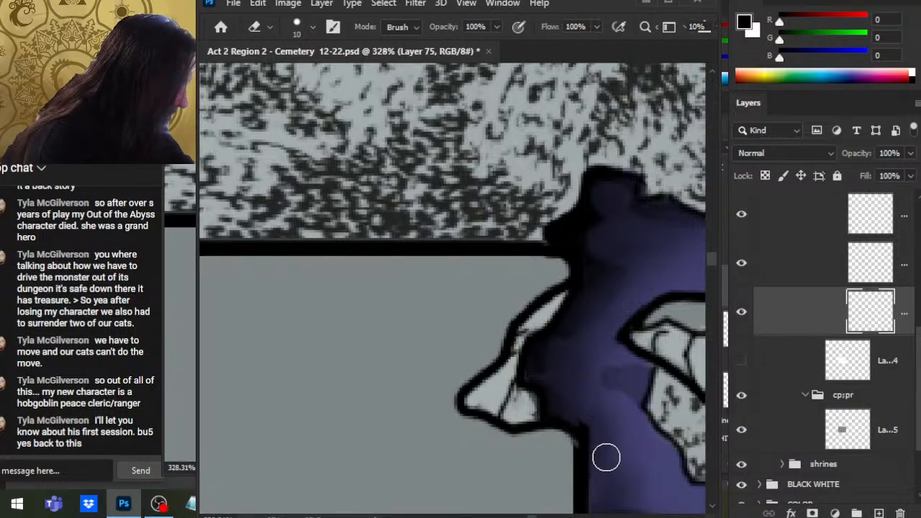
key(b)
click(740, 313)
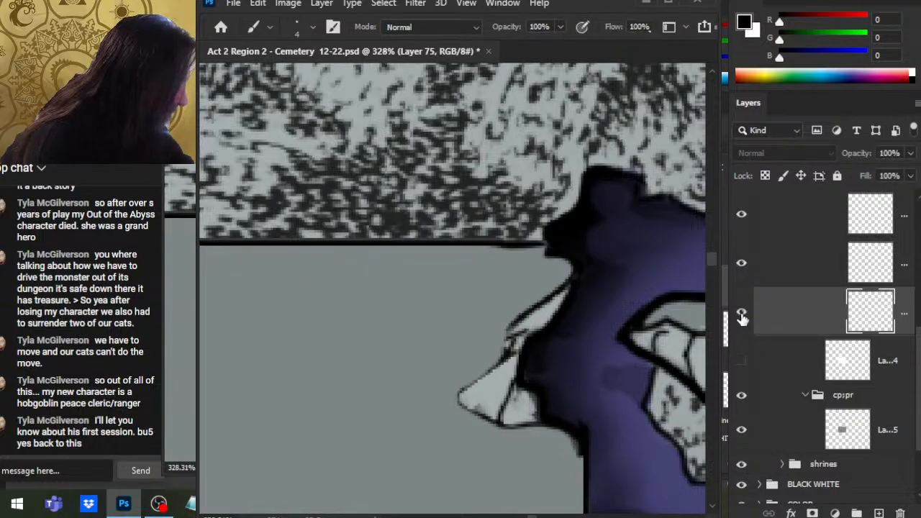
click(740, 312)
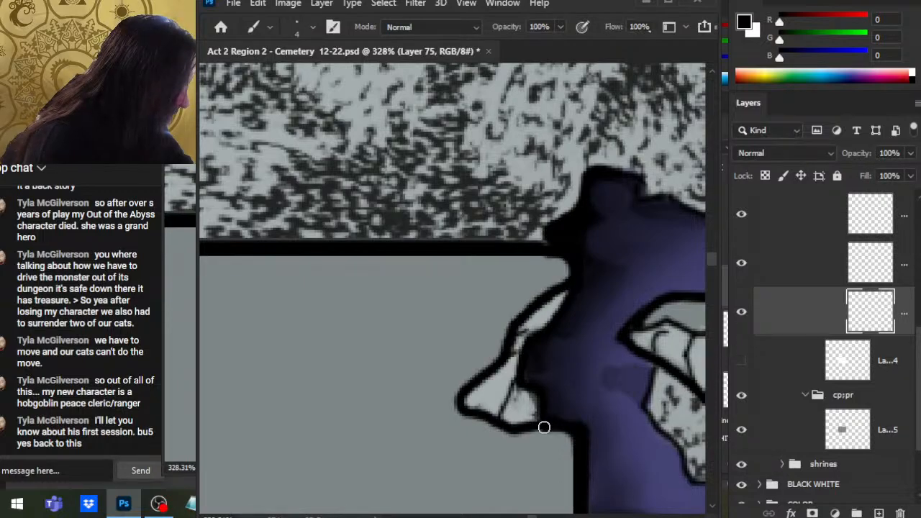
key(e)
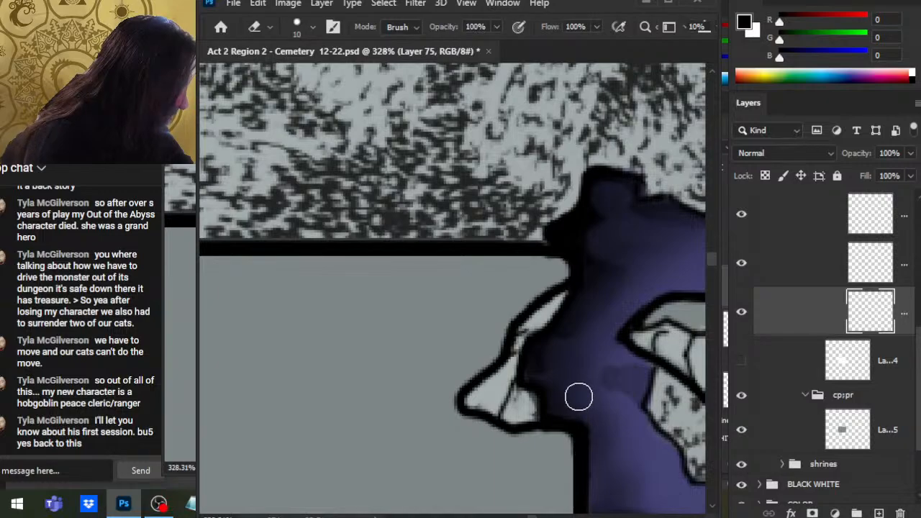
Step: Smudge Layer 65's grey fill under the east wall line beside the northeast chasm and erase its spill over the chasm with eraser size 10
click(798, 429)
key(r)
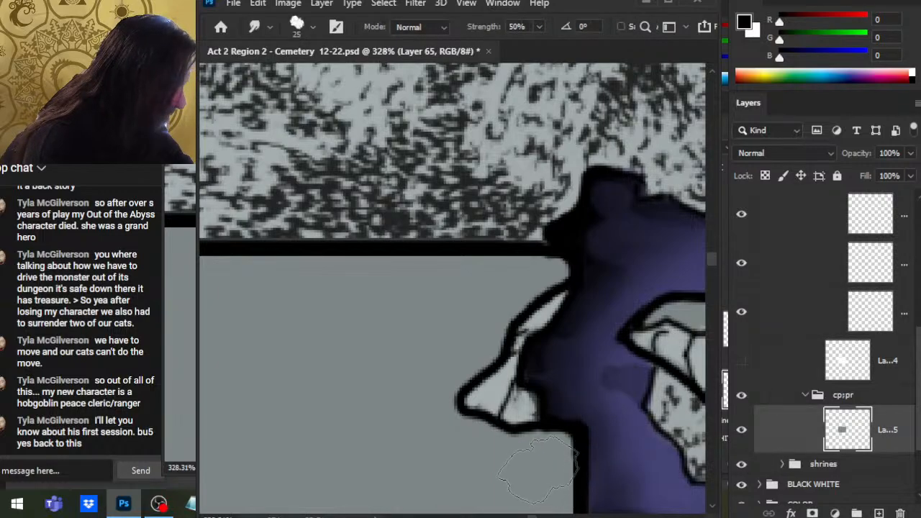
key(e)
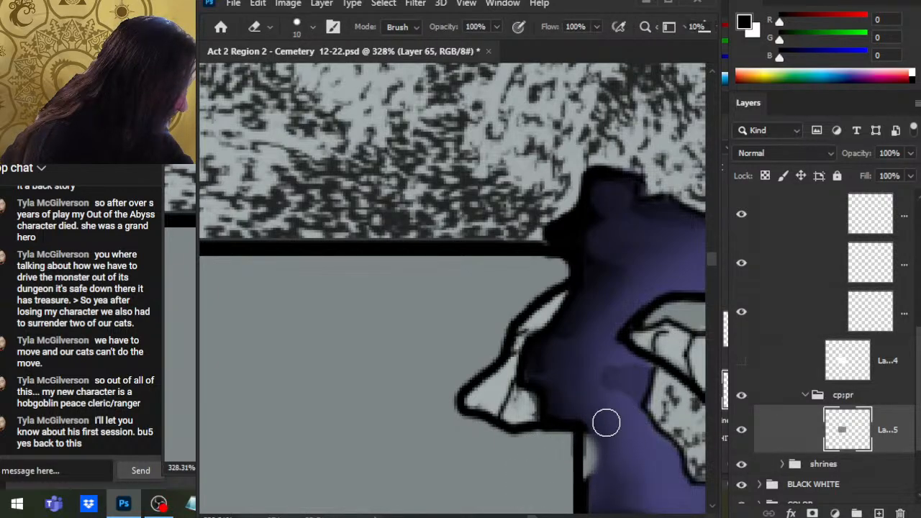
mouse_move(607, 422)
mouse_down()
mouse_move(583, 425)
mouse_move(555, 239)
mouse_up()
key(z)
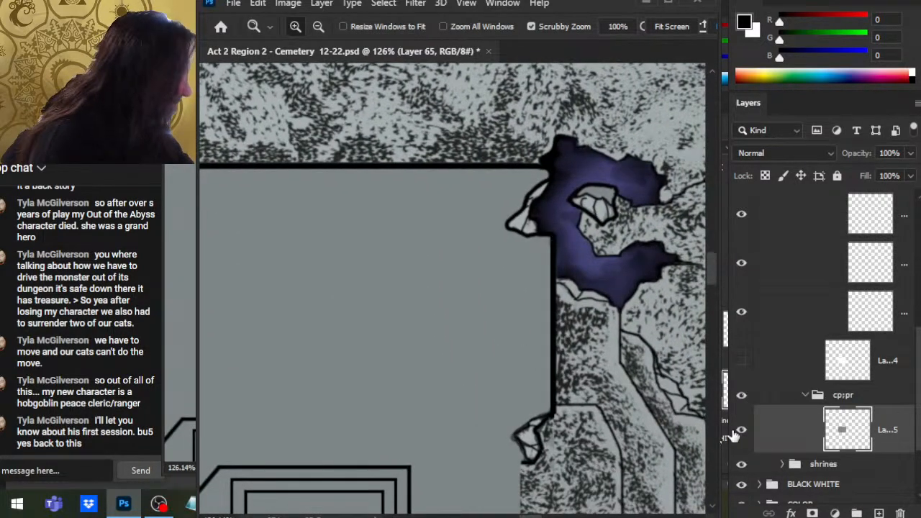
click(747, 434)
click(747, 435)
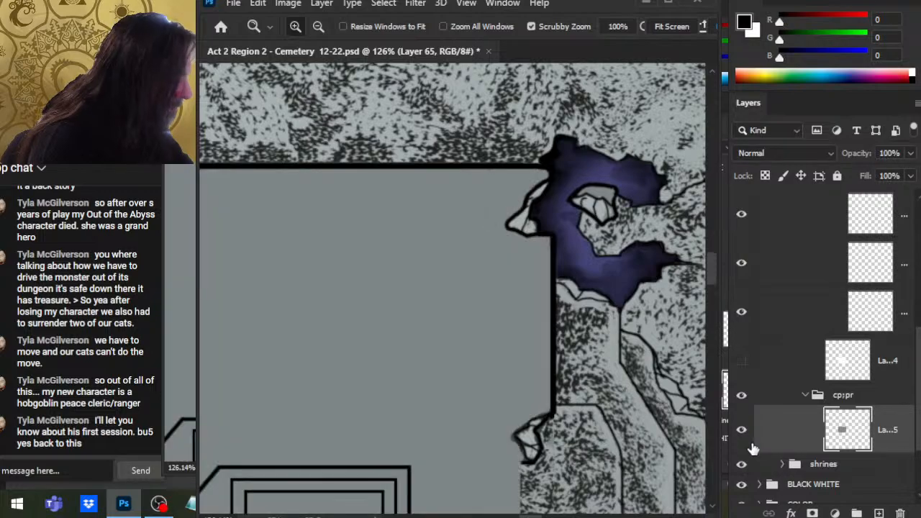
Step: Hide the COLOR group, the BLACK WHITE group and Layer 65 to isolate the building's wall outline on Layer 75
click(744, 504)
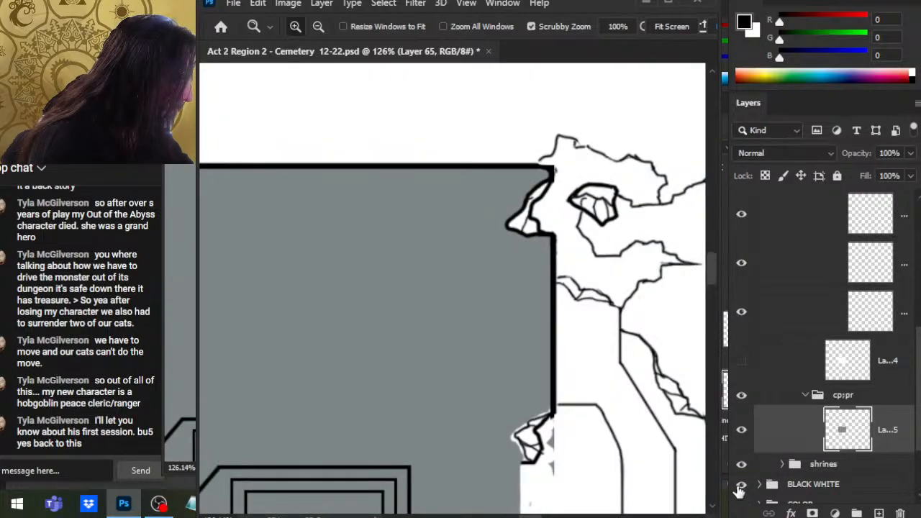
click(740, 487)
click(742, 432)
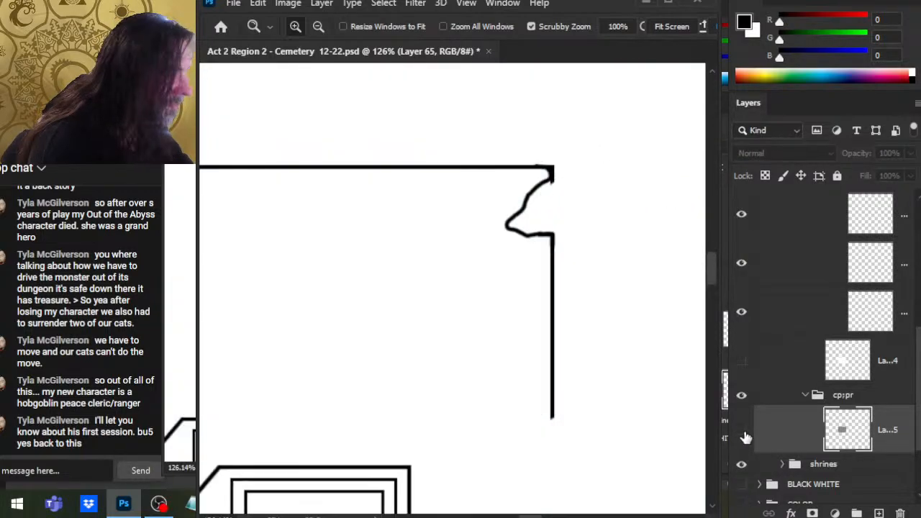
click(743, 312)
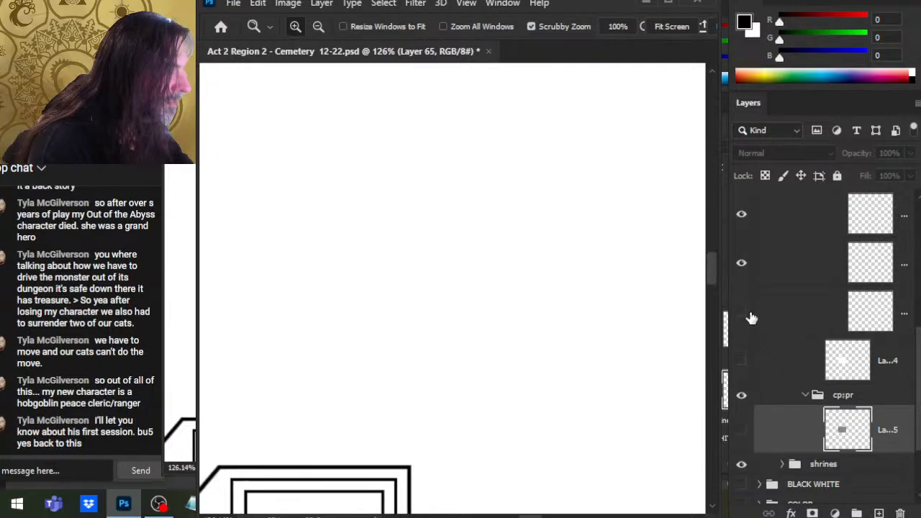
click(745, 314)
Step: Erase the stub hanging below the northeast wall corner and fade the stray smudge above the wall line on Layer 75, using eraser size 10
drag(561, 189, 626, 195)
scroll(557, 349, up, 2)
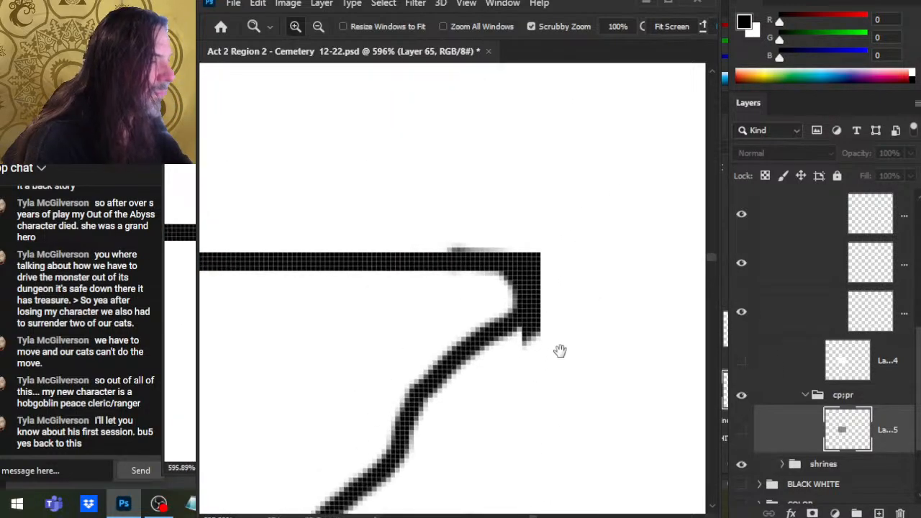
key(e)
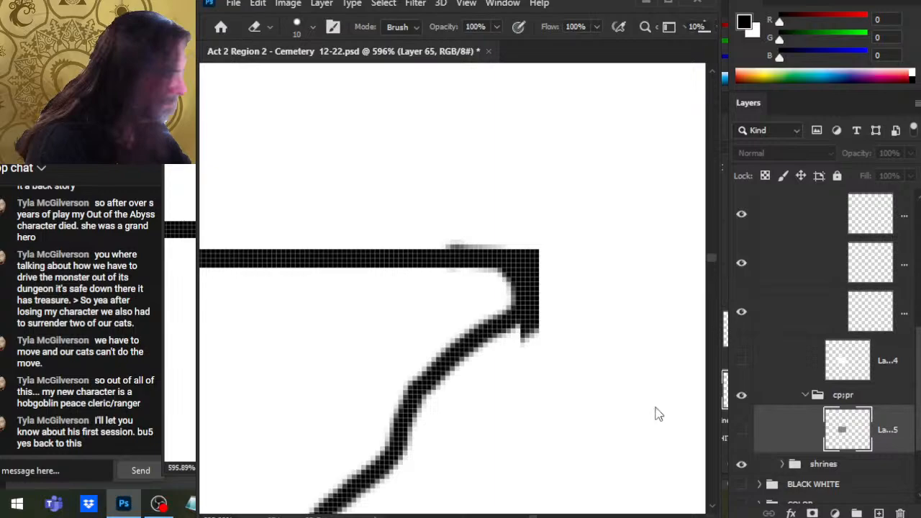
click(770, 327)
mouse_move(540, 339)
mouse_down()
mouse_move(529, 362)
mouse_move(562, 305)
mouse_up()
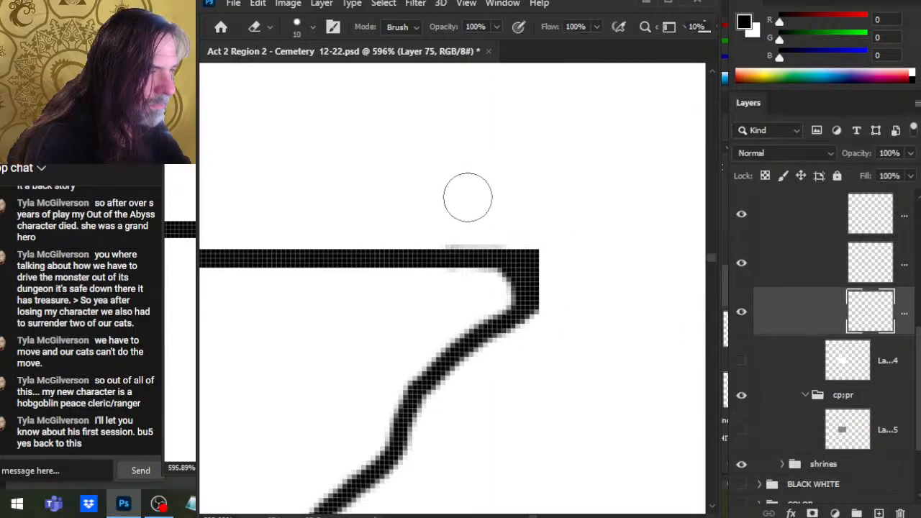
Step: Round off the building outline's northeast corner on Layer 75 with eraser size 10, and reduce the eraser size to 7
click(742, 505)
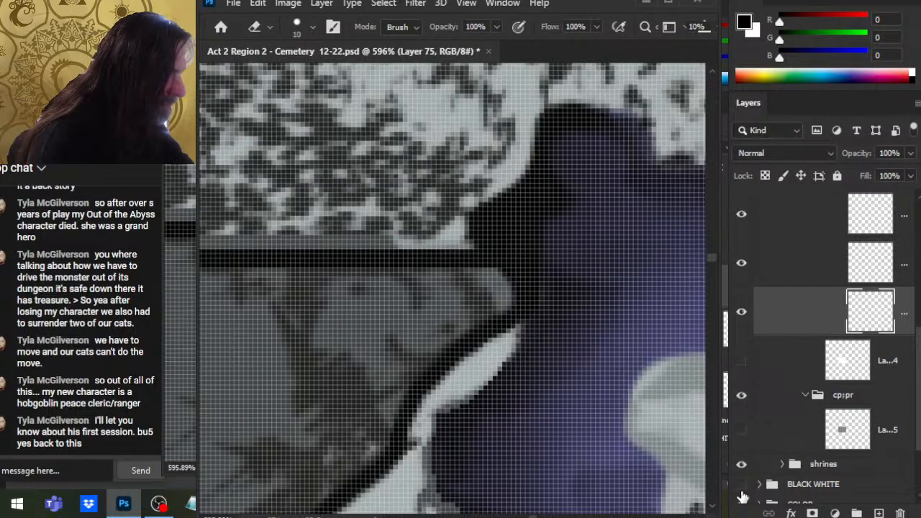
click(741, 506)
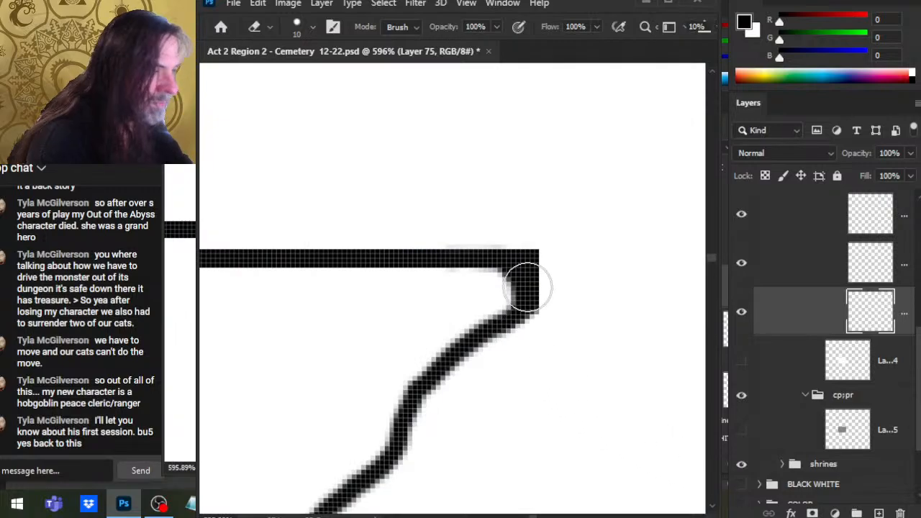
mouse_move(531, 231)
mouse_down()
mouse_move(558, 294)
mouse_move(555, 279)
mouse_up()
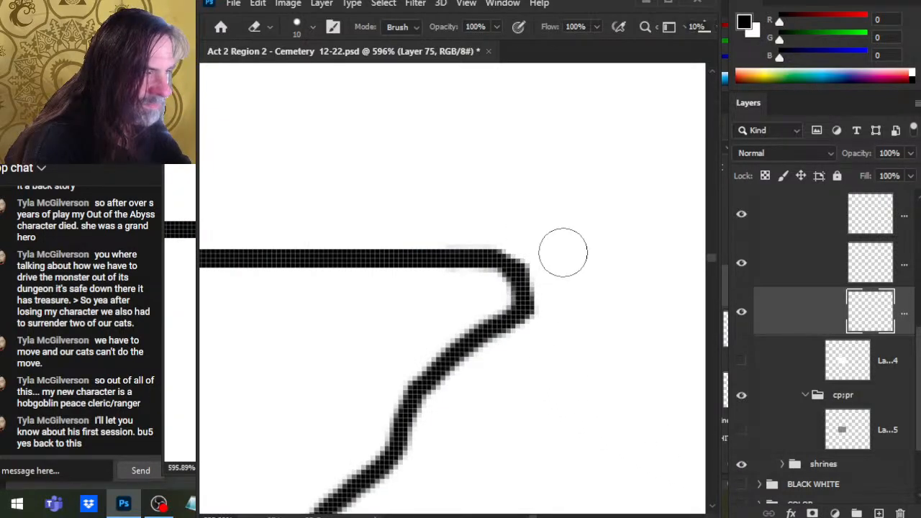
key(bracketleft)
key(bracketleft)
key(bracketleft)
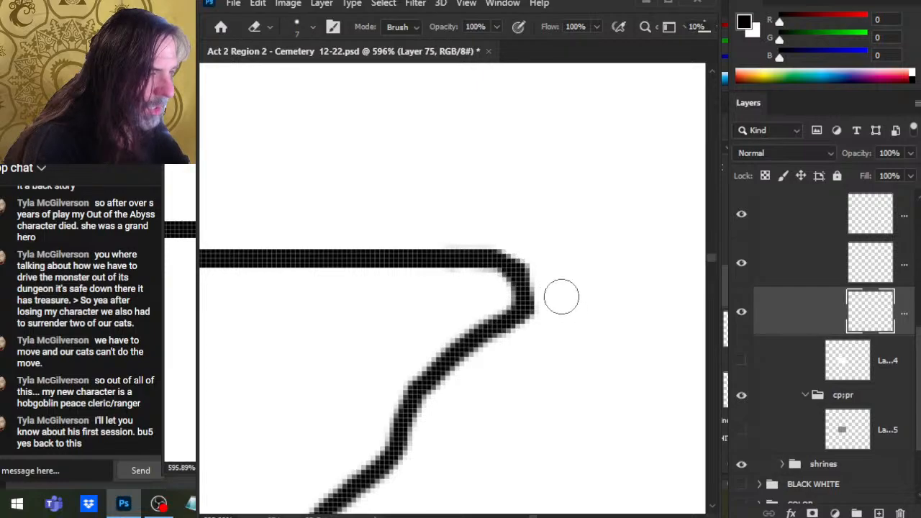
Step: Show the BLACK WHITE group, the COLOR group and Layer 65 again for work around the southeast broken rock
key(z)
mouse_move(600, 357)
mouse_down()
mouse_move(555, 349)
mouse_move(555, 292)
mouse_move(528, 195)
mouse_move(528, 315)
mouse_up()
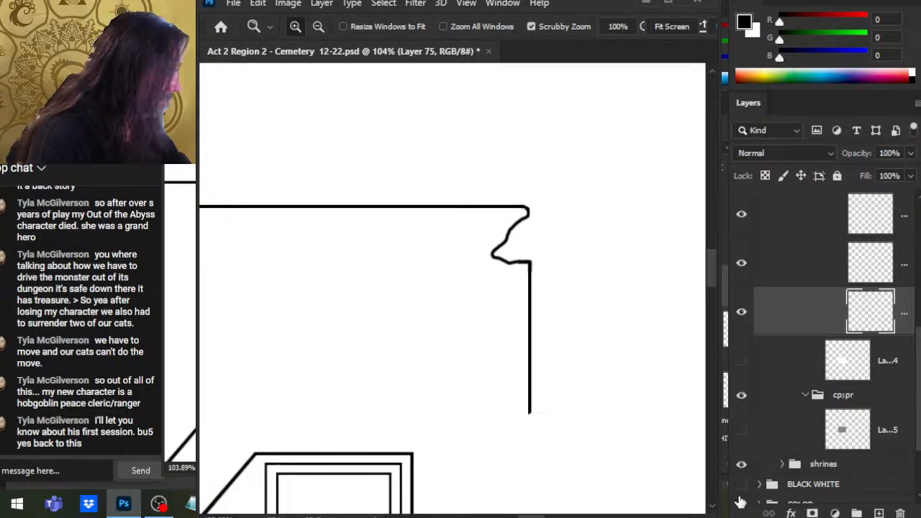
click(742, 486)
click(742, 502)
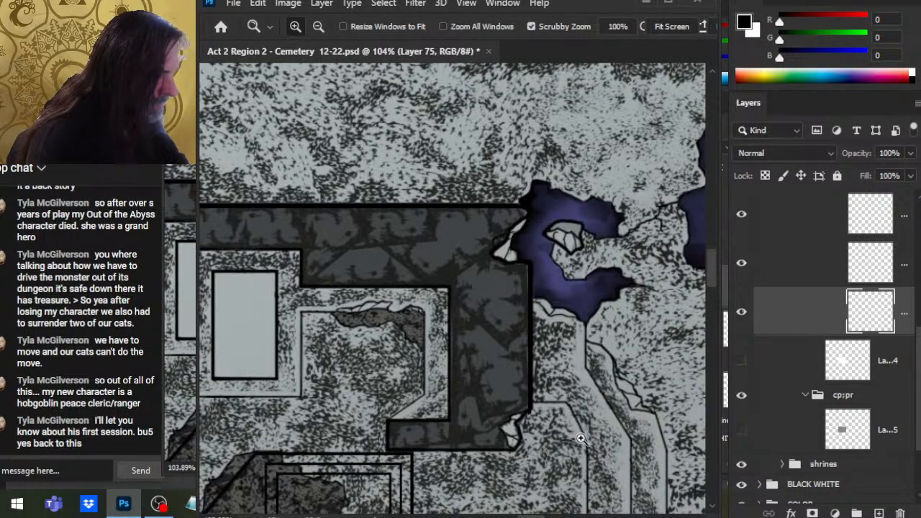
drag(541, 434, 569, 445)
drag(594, 403, 611, 340)
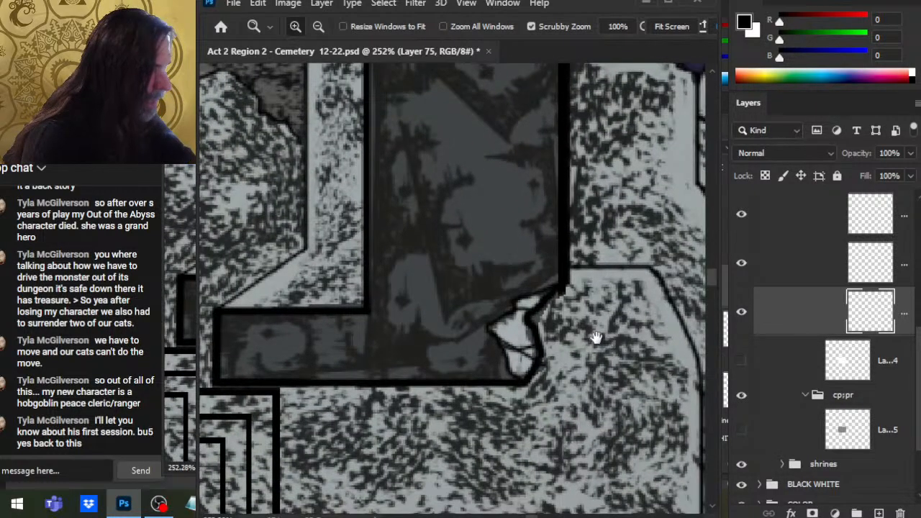
click(742, 430)
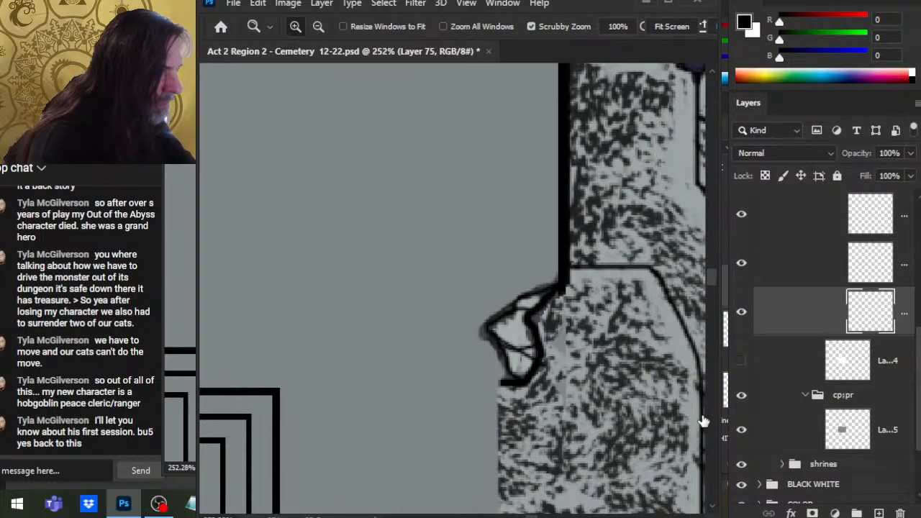
Step: Compare Layers 74, 65 and 75 around the southeast rock by switching their visibility, finishing with Layer 75 active
key(b)
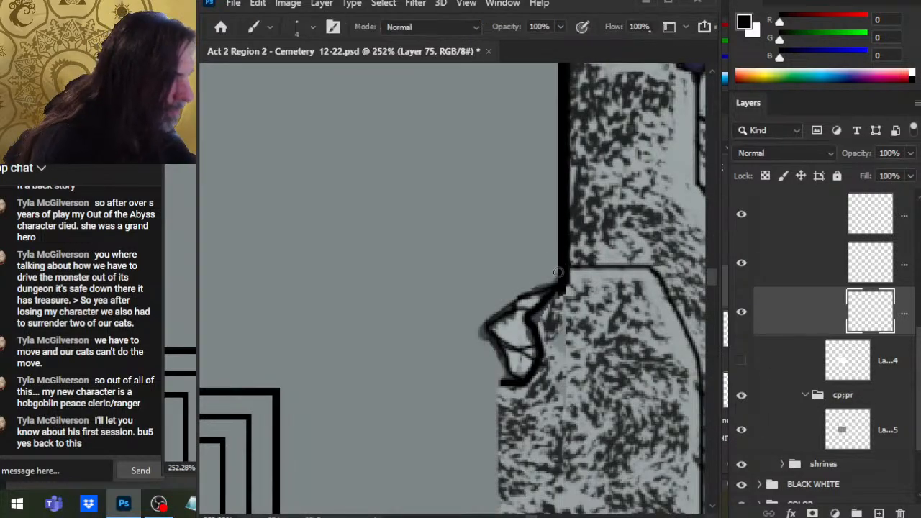
click(788, 423)
key(e)
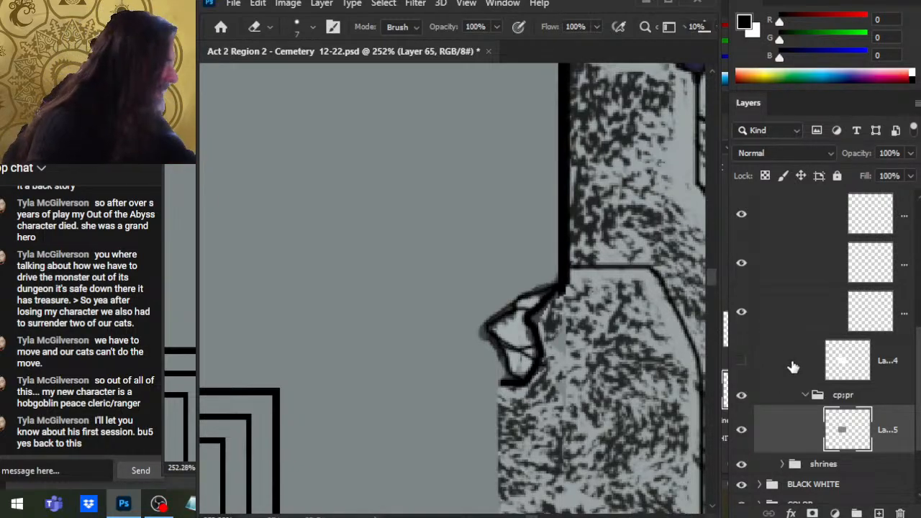
click(741, 360)
click(741, 360)
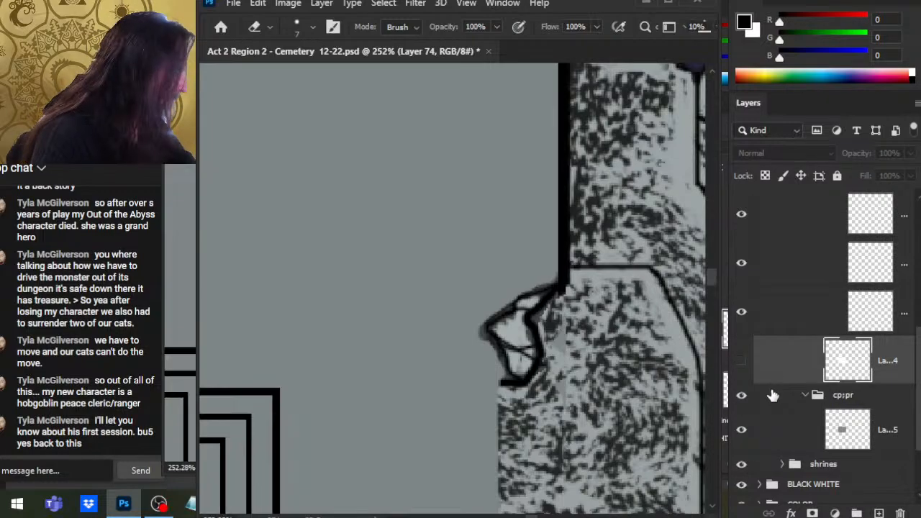
click(741, 361)
click(741, 360)
click(741, 429)
click(742, 430)
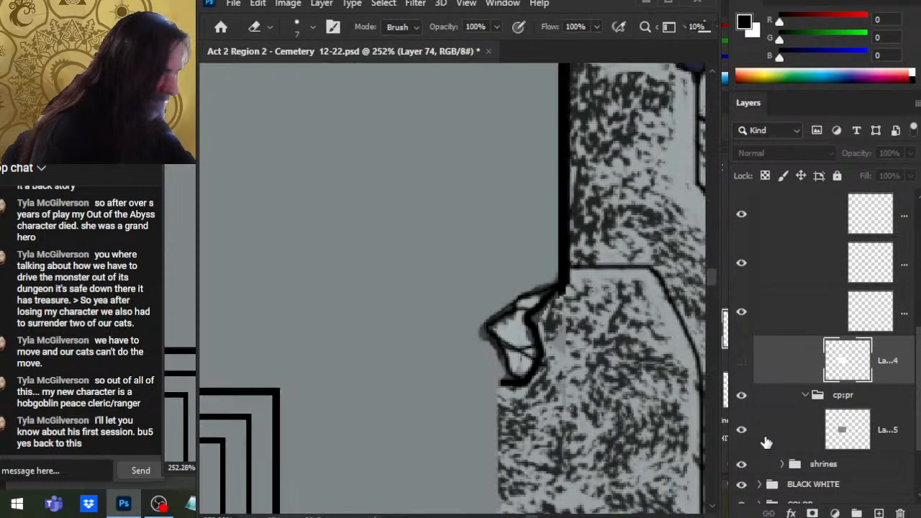
click(765, 437)
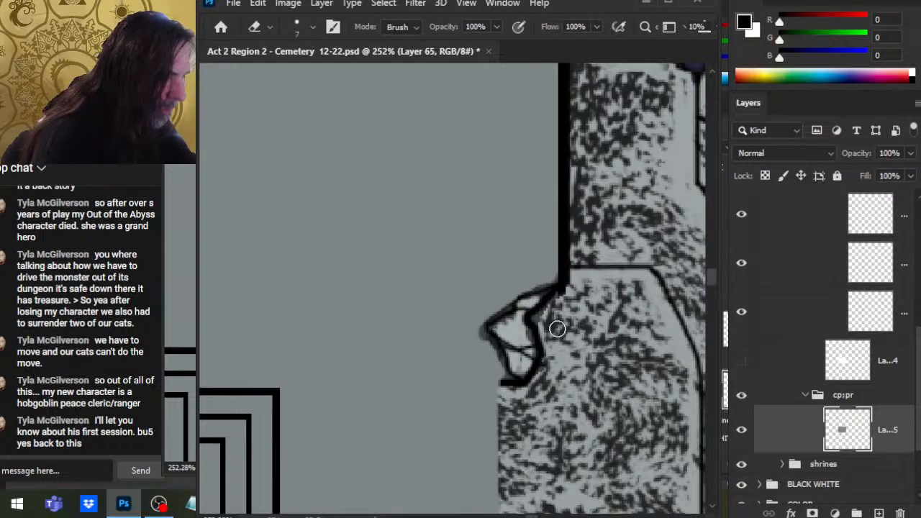
click(788, 328)
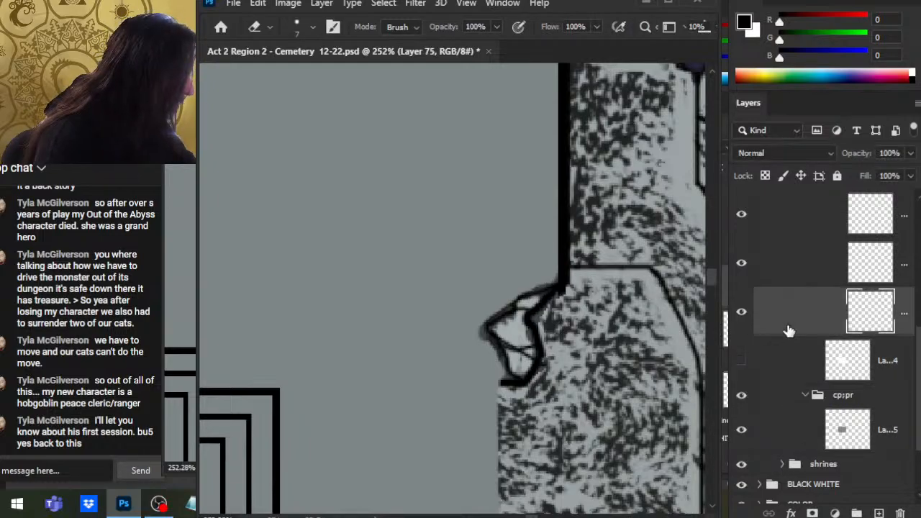
click(743, 325)
click(743, 325)
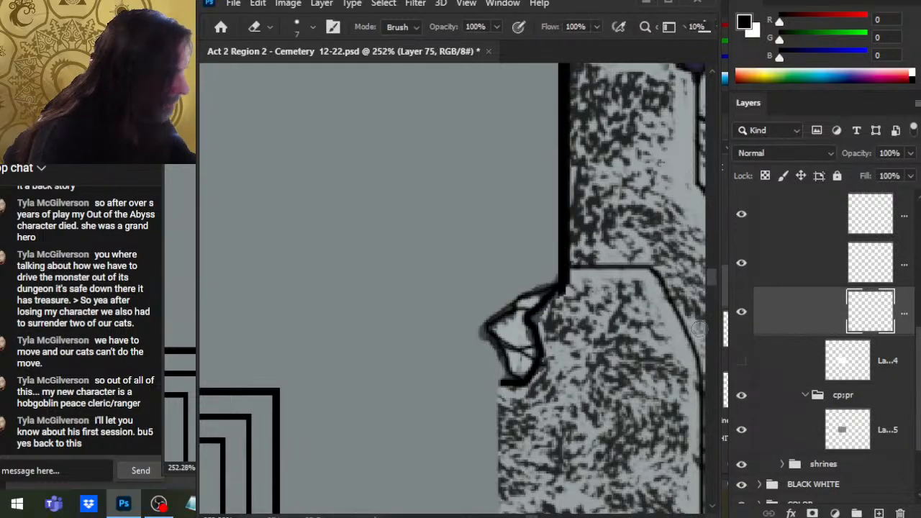
Step: Outline the southeast rock's upper edge in black on Layer 75 with brush size 4 and extend a wall line straight down from the rock
key(b)
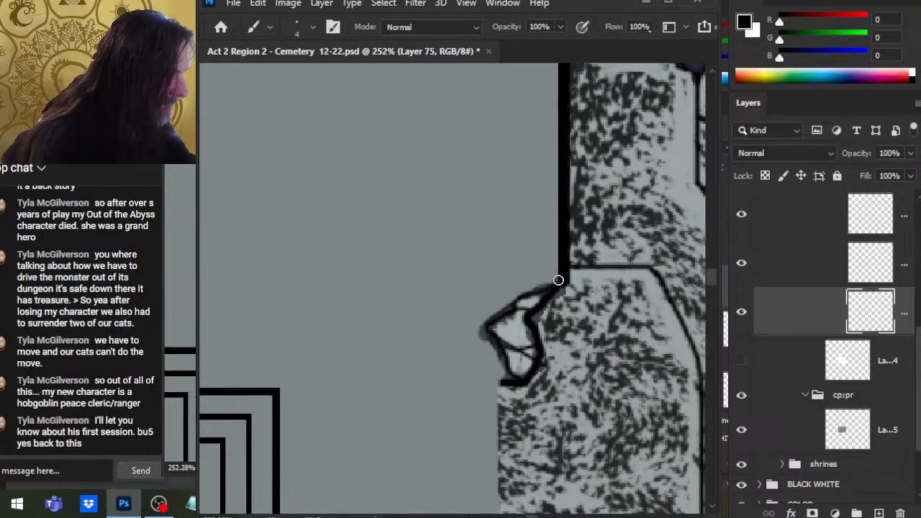
drag(557, 280, 522, 292)
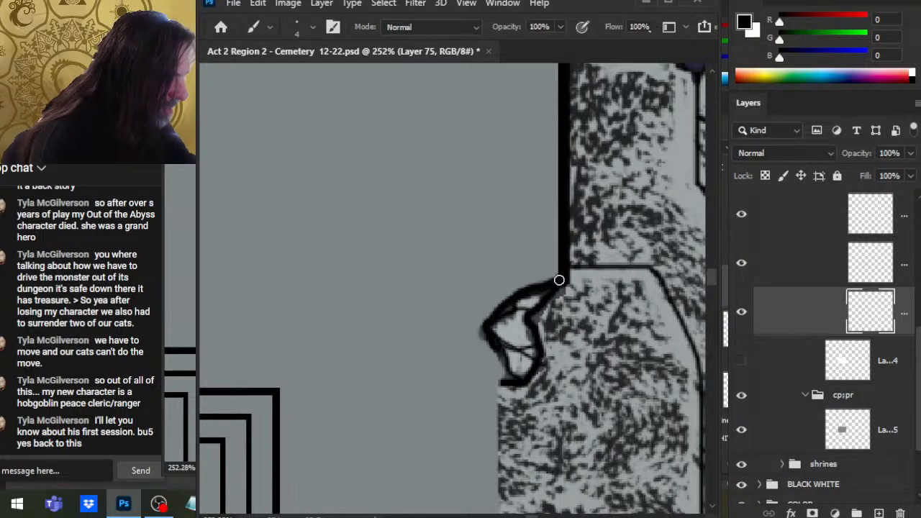
drag(560, 440, 618, 214)
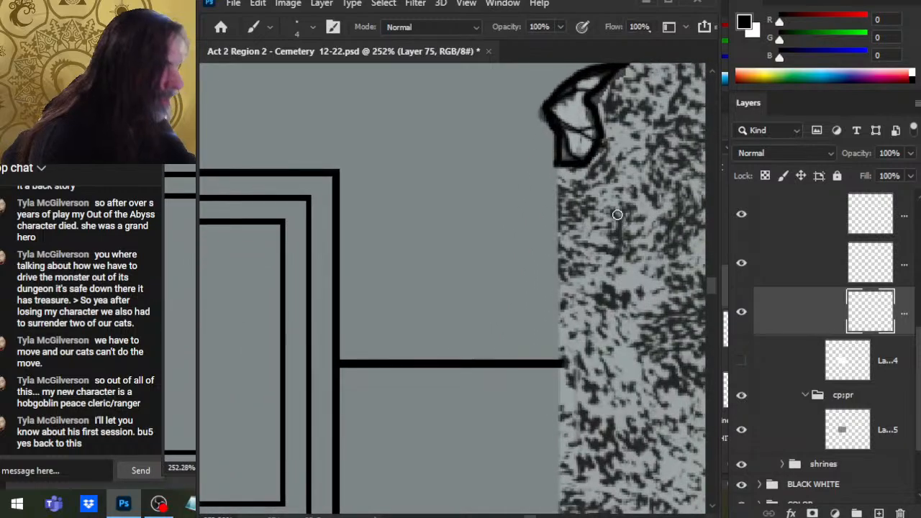
drag(557, 167, 558, 490)
Step: Try to draw over the diagonal wall segment beside the new line's lower end on Layer 75, and undo the strokes
mouse_move(583, 450)
mouse_down()
mouse_move(580, 313)
mouse_move(563, 320)
mouse_move(587, 357)
mouse_move(637, 351)
mouse_up()
key(ctrl+z)
key(ctrl+z)
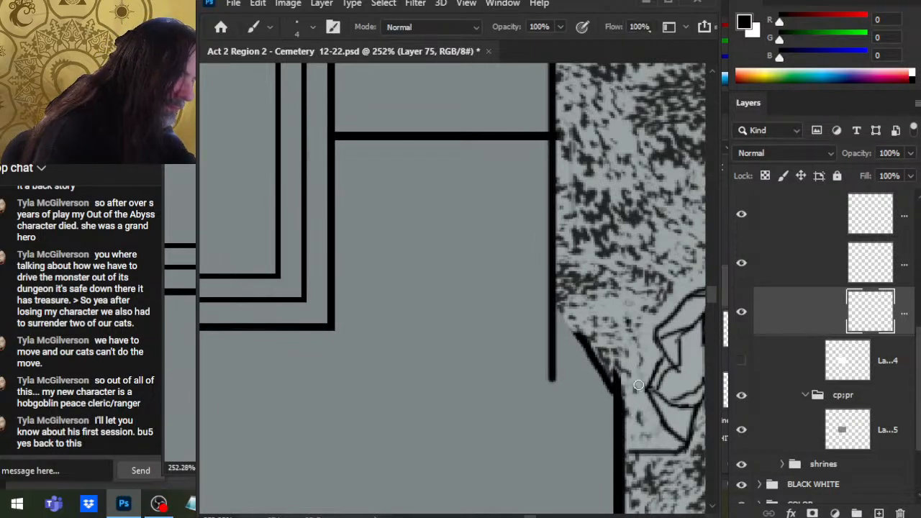
key(e)
key(z)
click(625, 389)
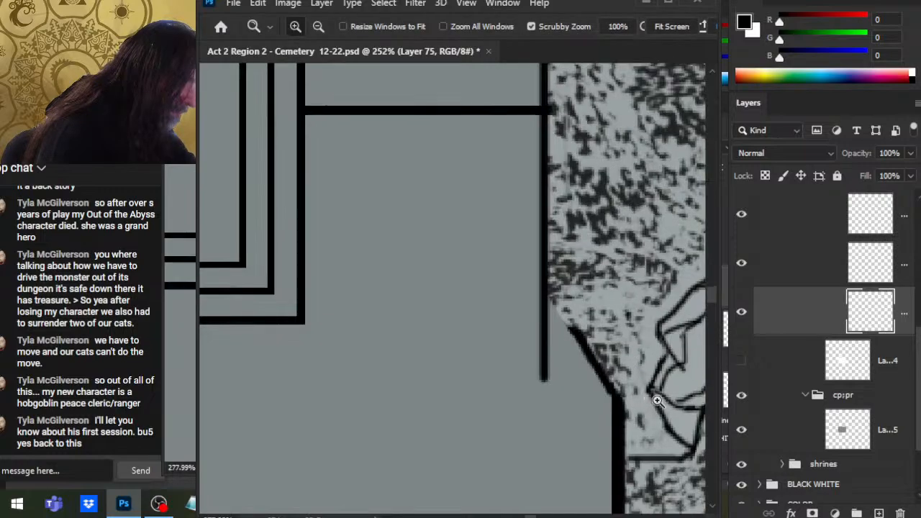
key(b)
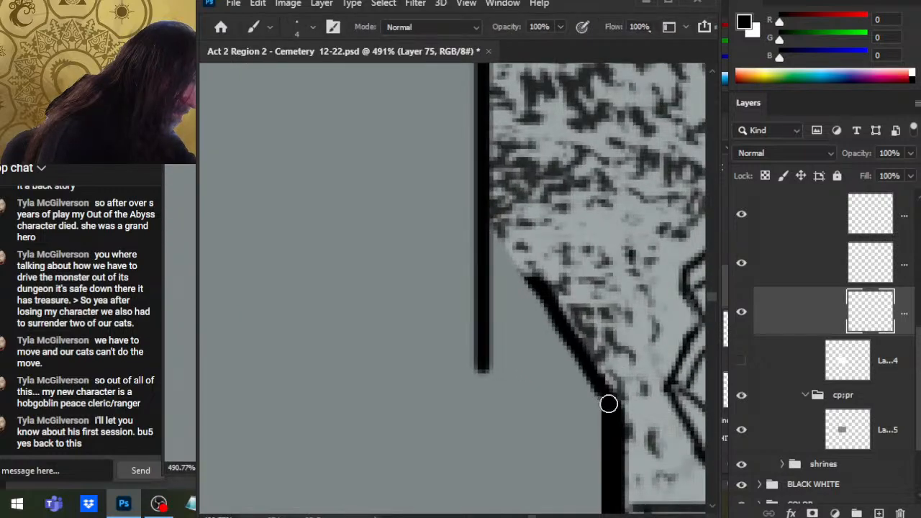
drag(611, 405, 593, 363)
key(ctrl+z)
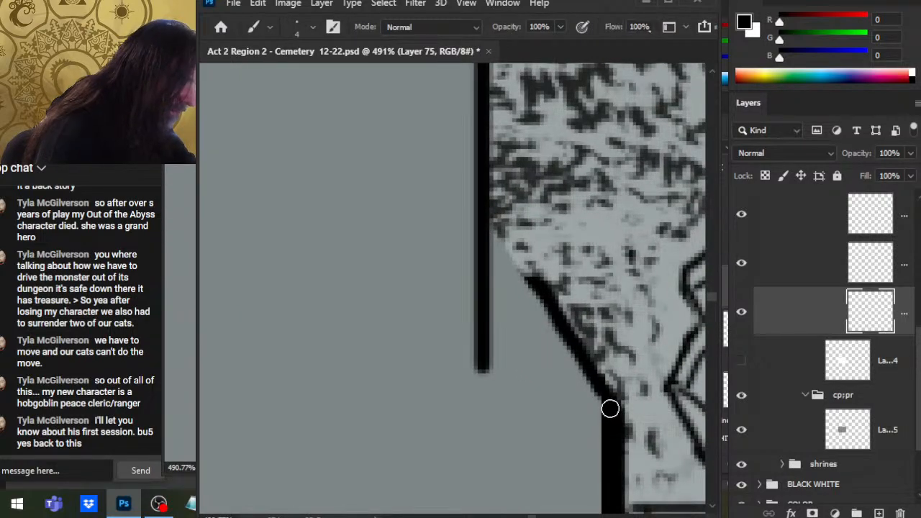
Step: Try a diagonal stroke from the vertical wall line to the lower wall, compare it with Layer 75 hidden, and erase its upper part
drag(487, 231, 529, 279)
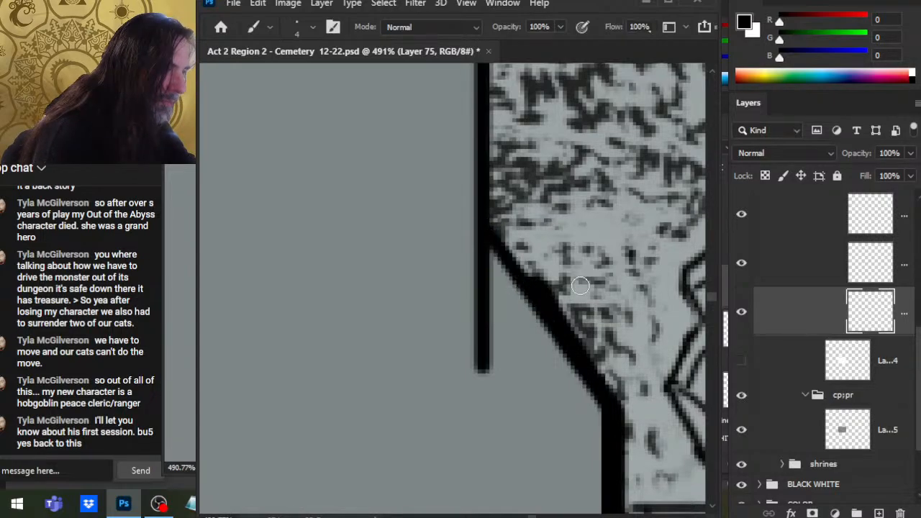
key(e)
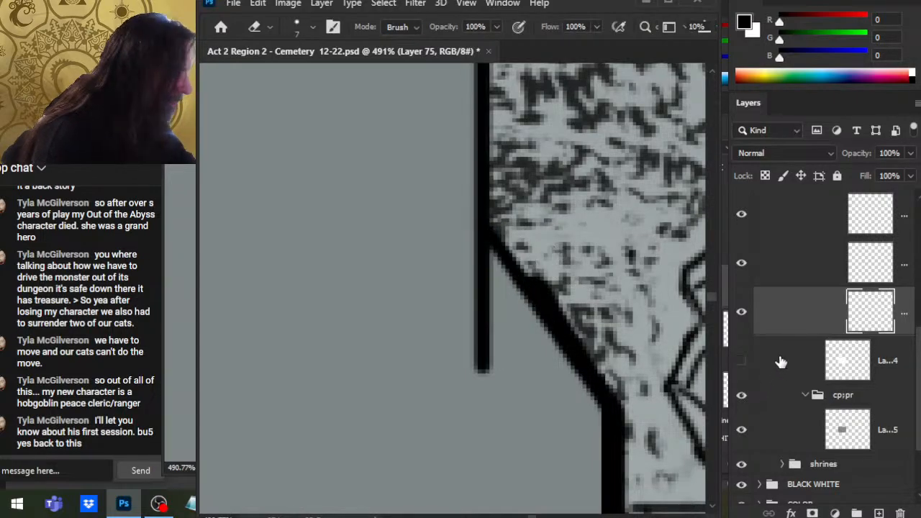
click(741, 312)
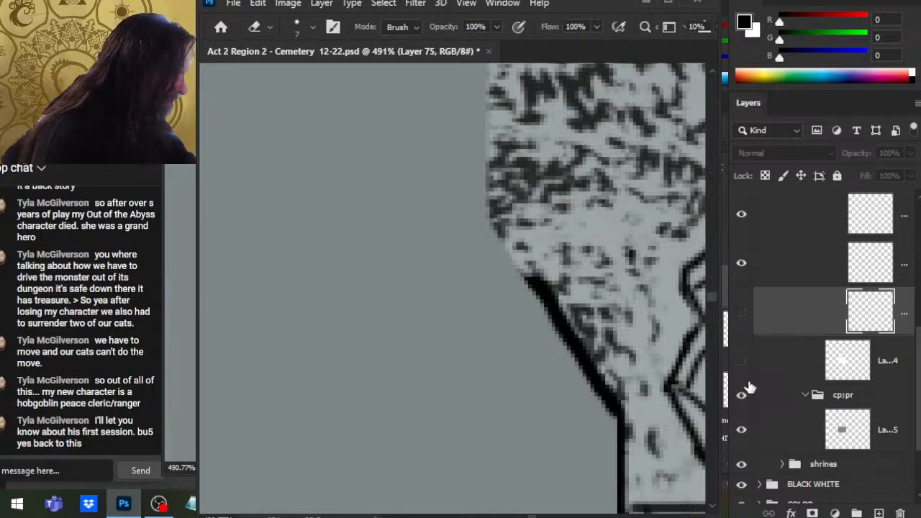
click(741, 312)
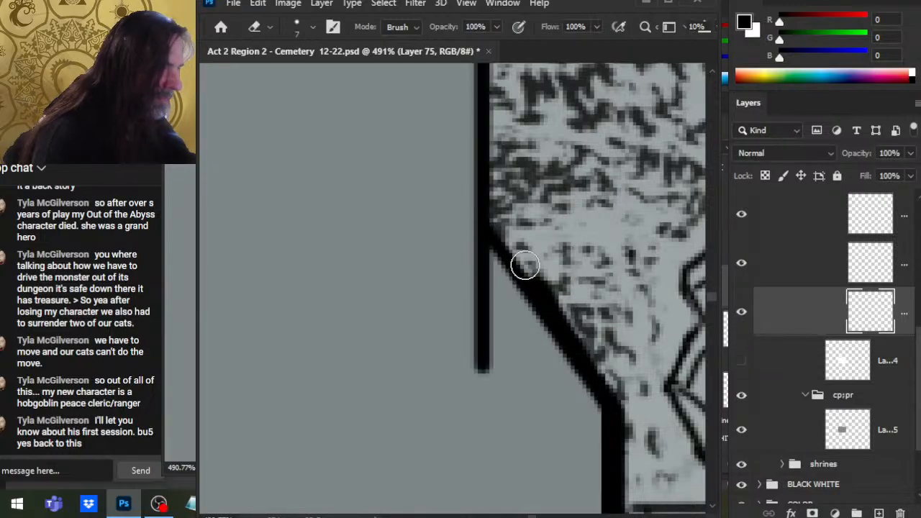
drag(523, 264, 506, 214)
Step: Draw a straight black diagonal from the vertical wall line to the lower wall corner on Layer 75 and erase the leftover vertical stub
key(b)
click(487, 188)
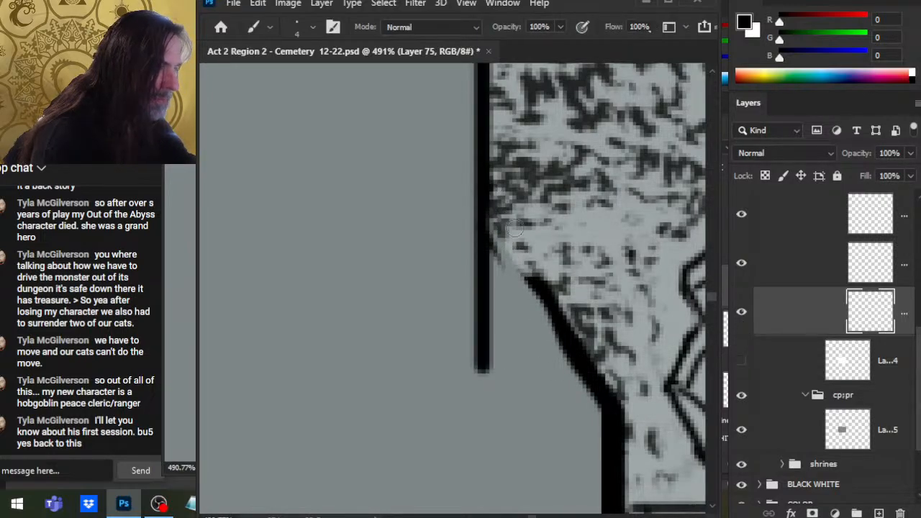
shift+click(613, 407)
key(e)
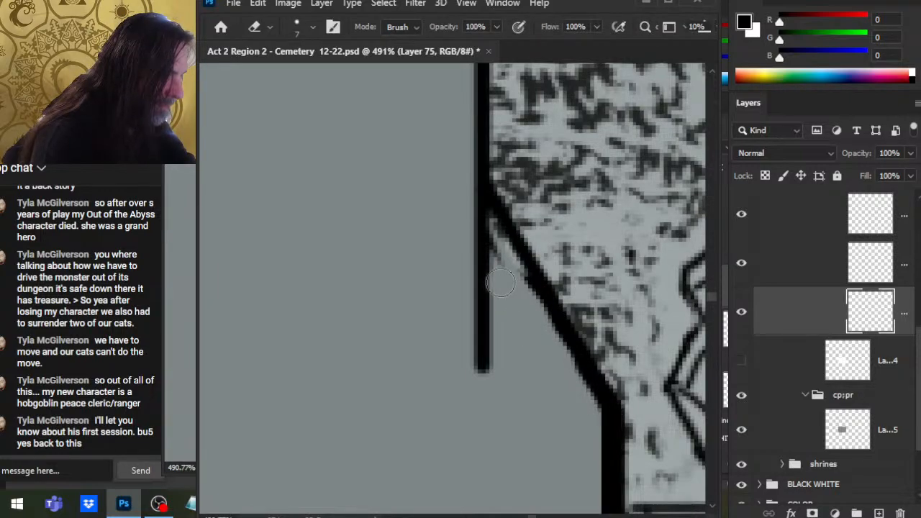
mouse_move(500, 283)
mouse_down()
mouse_move(464, 226)
mouse_move(486, 230)
mouse_move(468, 223)
mouse_up()
drag(482, 371, 468, 223)
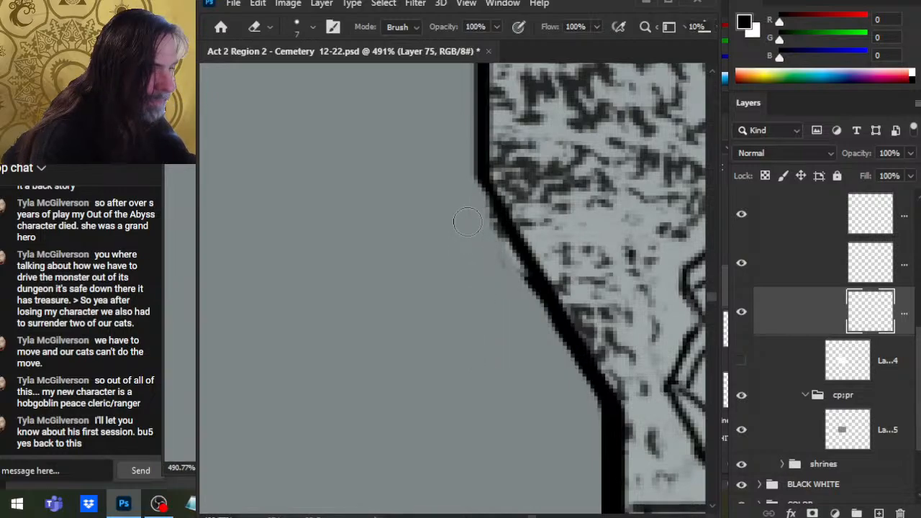
Step: Check the reshaped east wall line against the map with Layer 65's grey fill hidden and shown
key(z)
mouse_move(586, 287)
mouse_down()
mouse_move(555, 312)
mouse_move(570, 286)
mouse_up()
scroll(558, 315, up, 5)
click(745, 434)
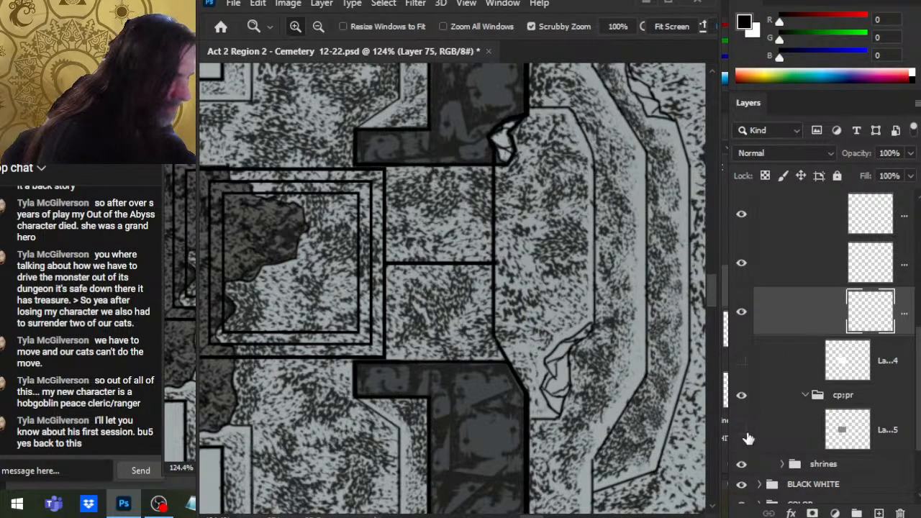
mouse_move(560, 389)
mouse_down()
mouse_move(617, 380)
mouse_move(570, 381)
mouse_up()
click(742, 430)
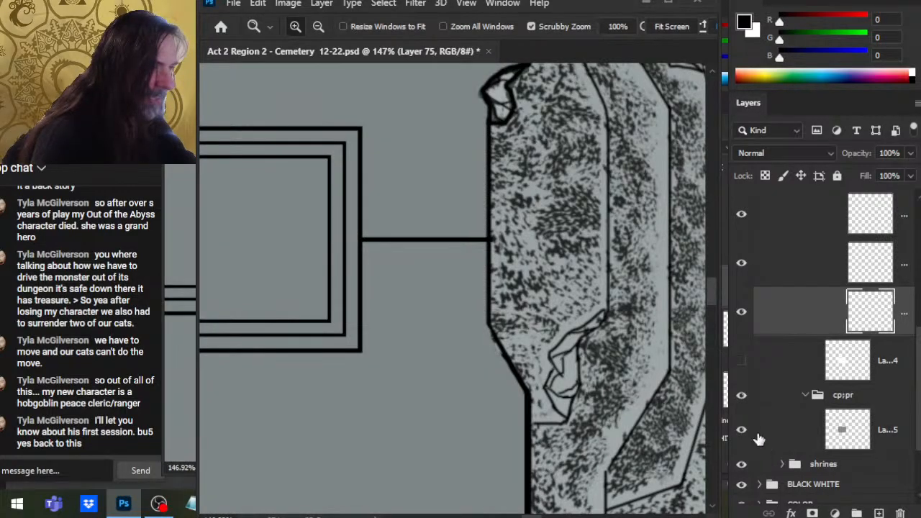
click(799, 265)
key(e)
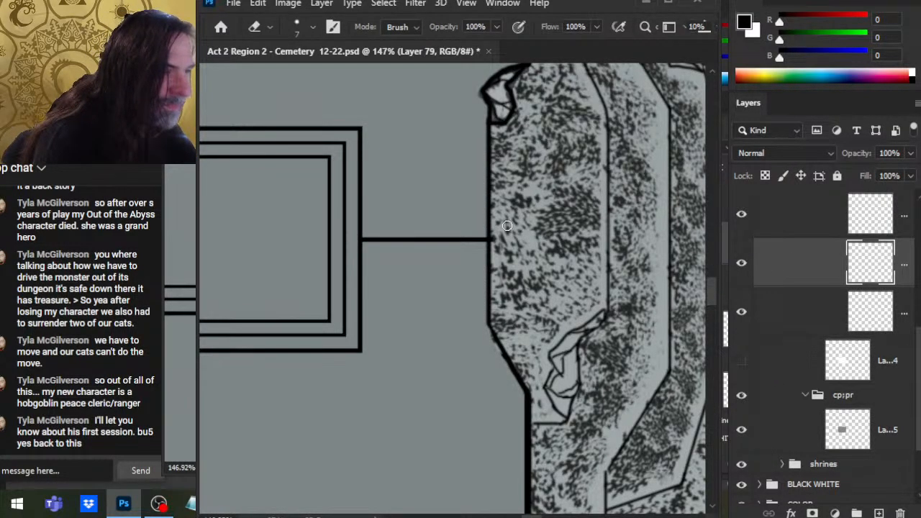
key(z)
mouse_move(504, 254)
mouse_down()
mouse_move(564, 251)
mouse_move(613, 282)
mouse_move(545, 284)
mouse_move(554, 285)
mouse_up()
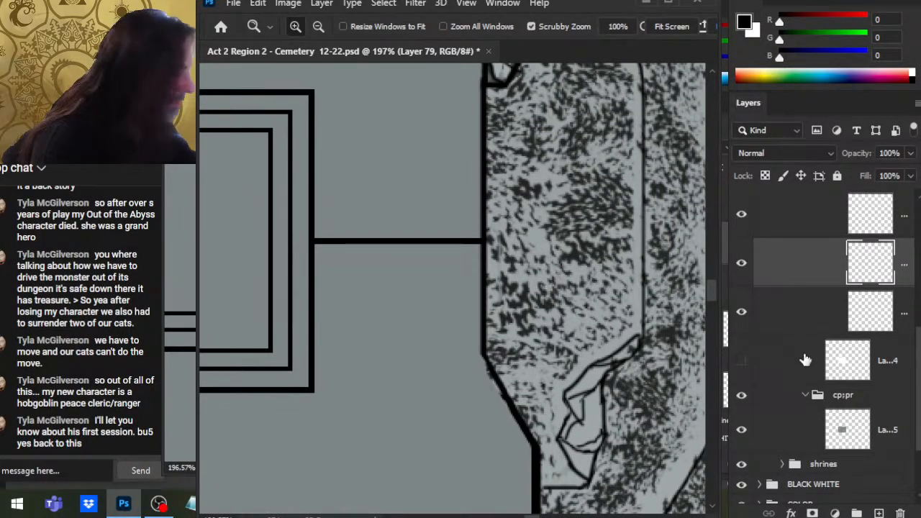
click(781, 432)
key(b)
alt+click(456, 392)
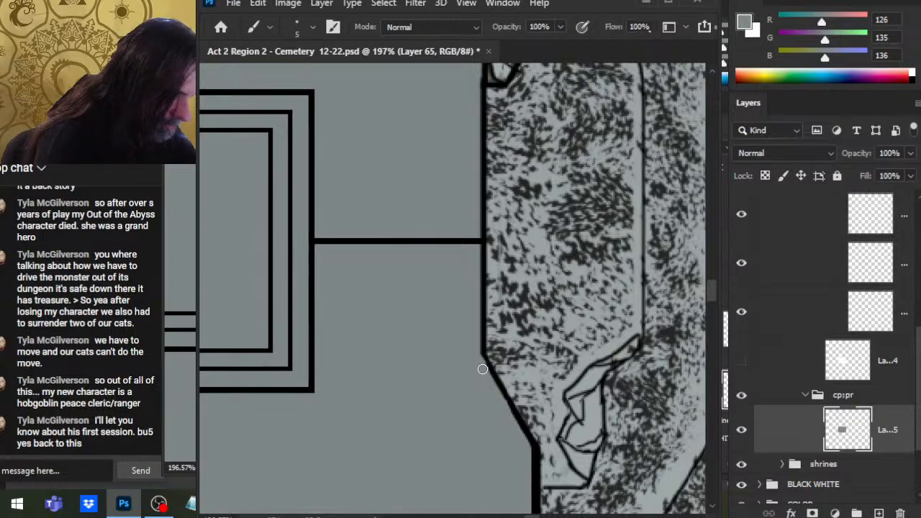
Step: Thicken the diagonal wall segment on Layer 75 with a straight black brush line from the lower wall corner to the vertical wall line
key(ctrl+space)
drag(530, 430, 598, 360)
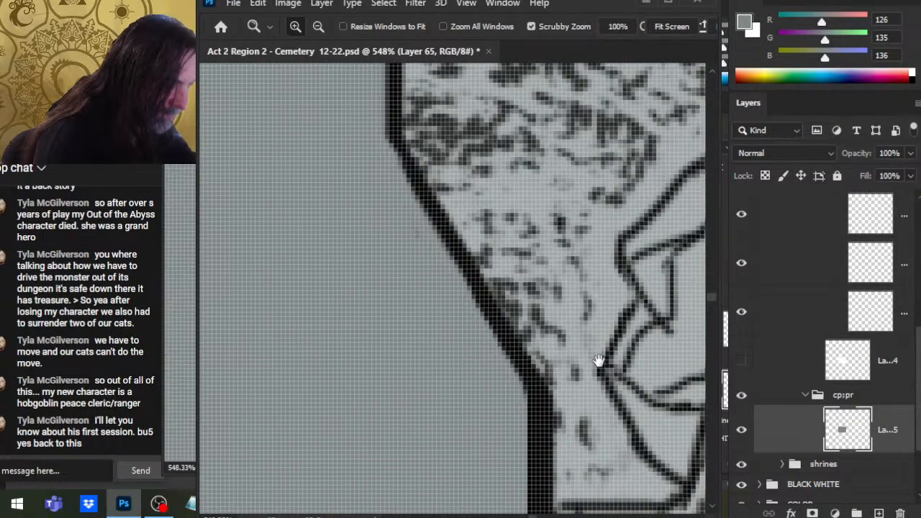
click(792, 321)
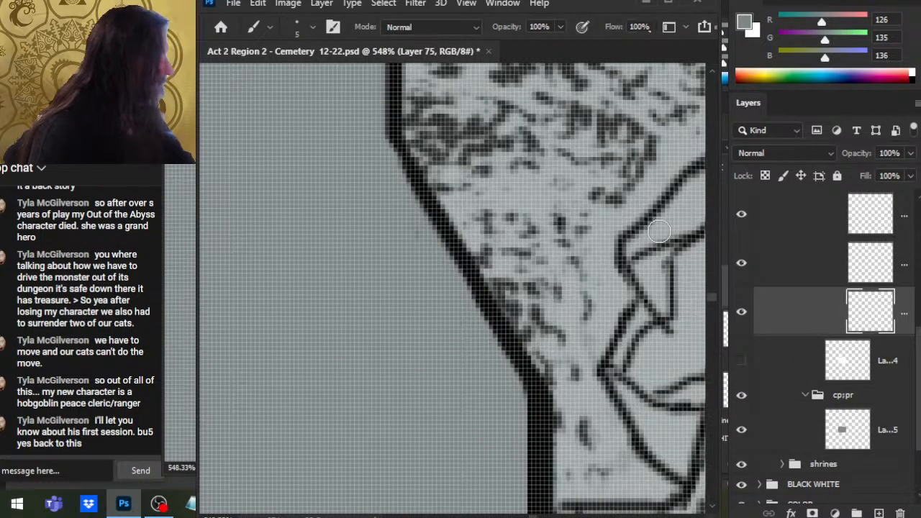
drag(802, 62, 779, 20)
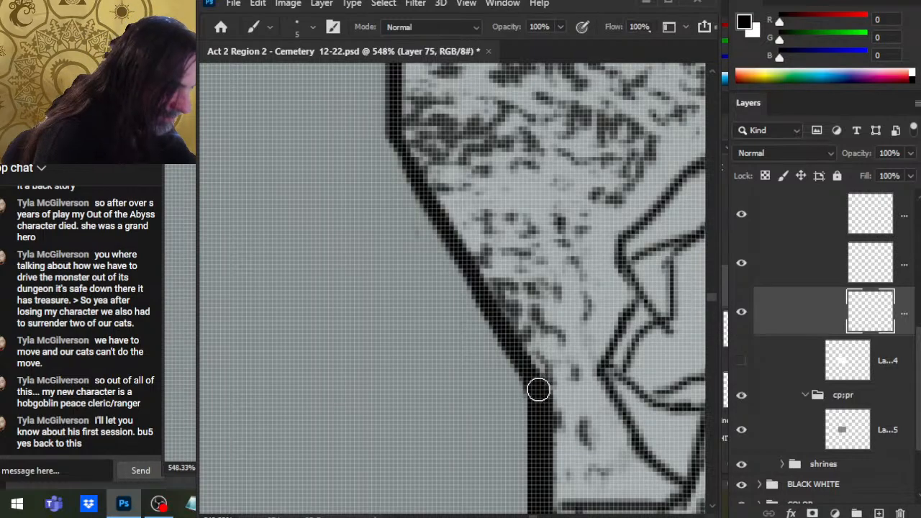
shift+click(393, 141)
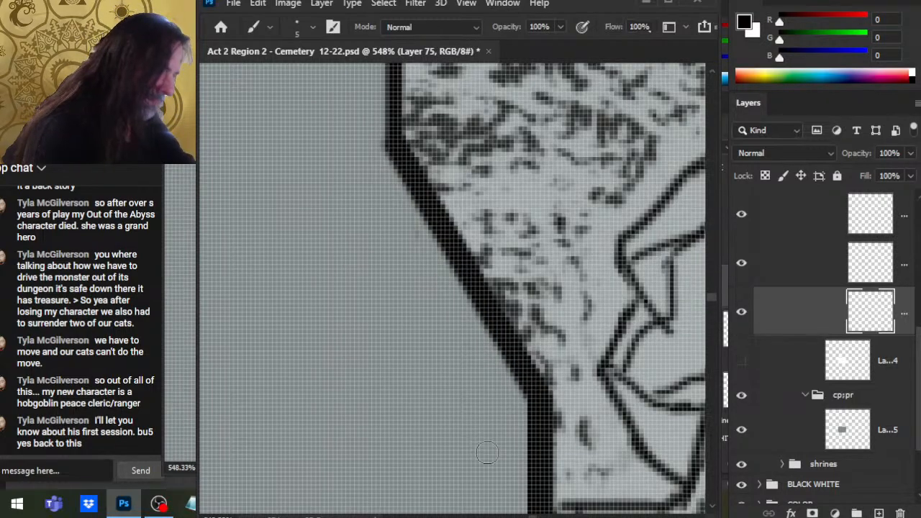
Step: Continue the heavier black line on Layer 75 straight up the vertical wall, past the ridge line, to the broken rock above
scroll(475, 403, up, 5)
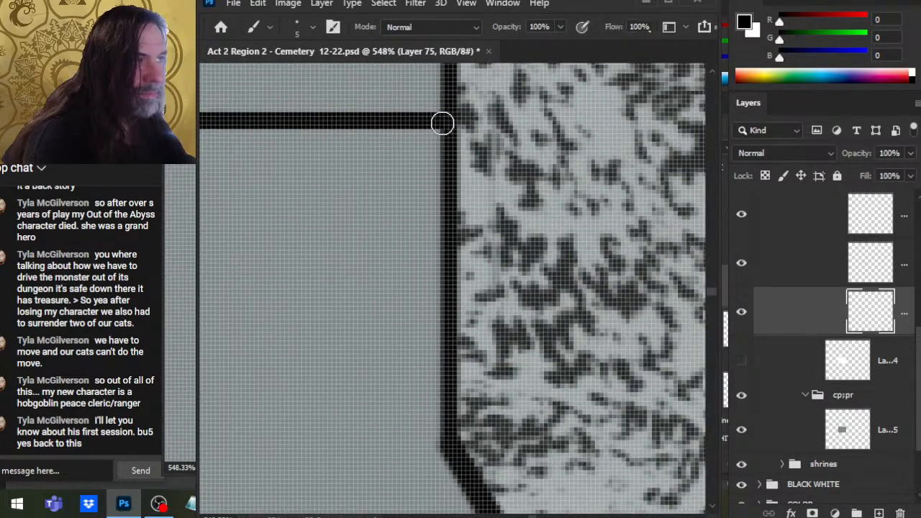
shift+click(443, 126)
scroll(456, 214, up, 10)
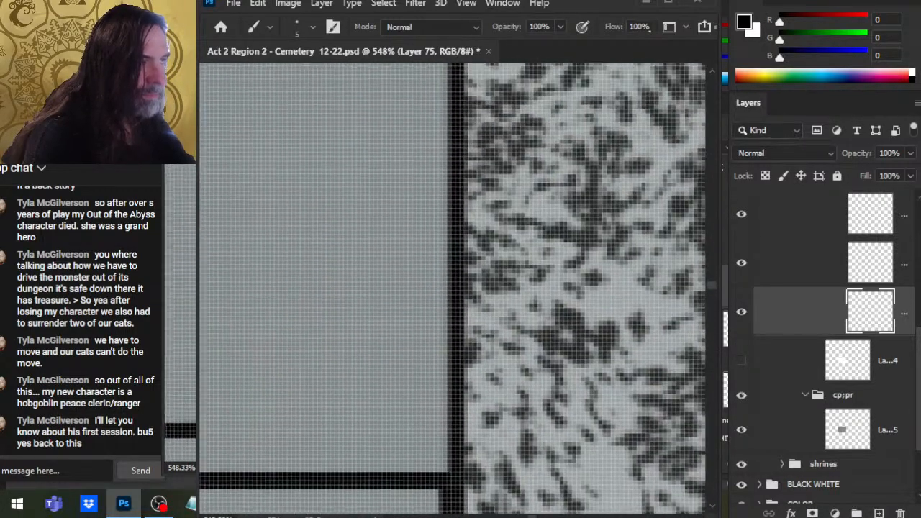
shift+click(450, 133)
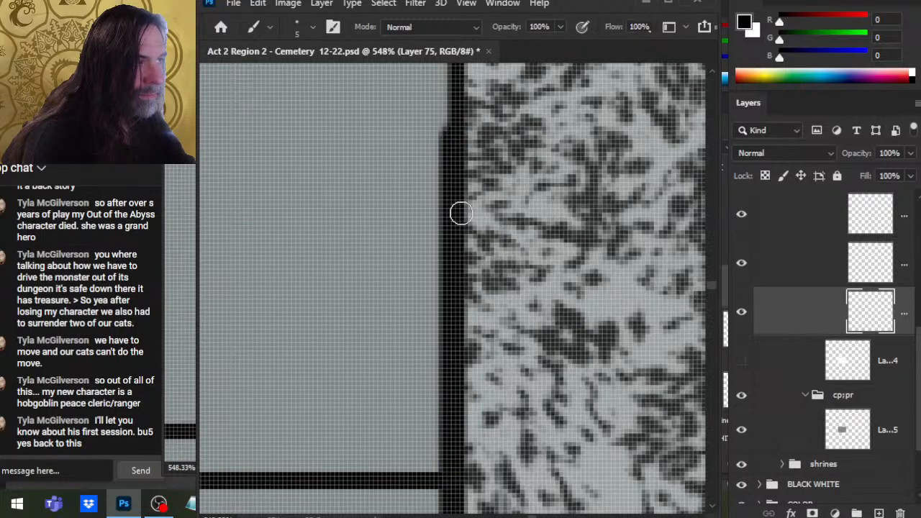
key(z)
mouse_move(525, 281)
mouse_down()
mouse_move(552, 286)
mouse_move(517, 288)
mouse_move(508, 247)
mouse_up()
scroll(514, 485, up, 6)
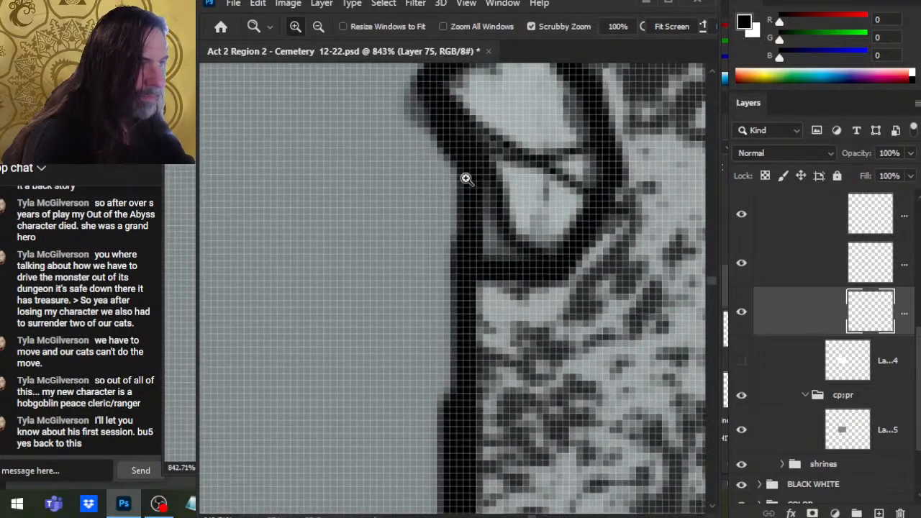
key(b)
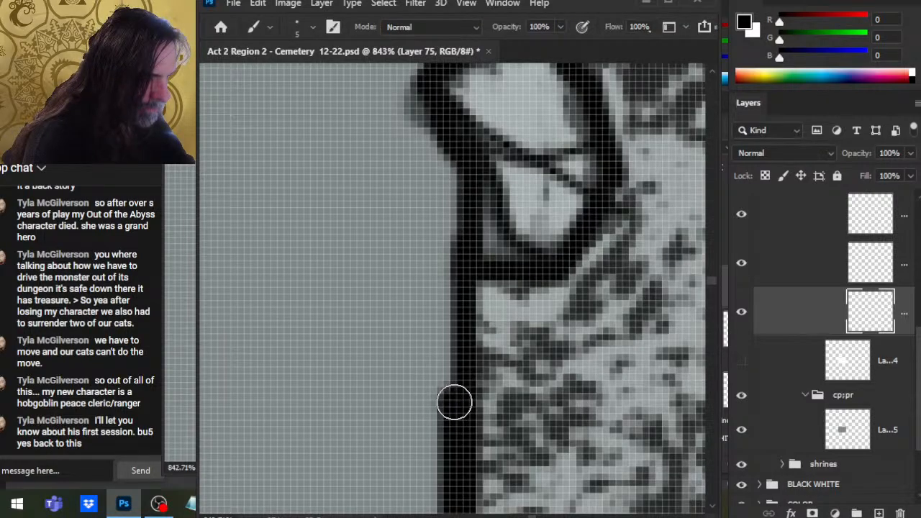
drag(463, 158, 445, 403)
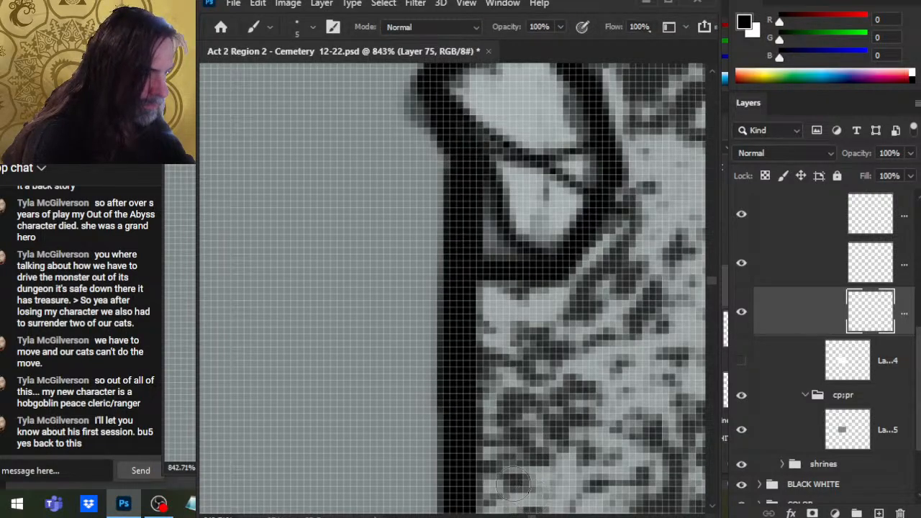
Step: Erase the excess black along the outer left edge of the vertical wall line on Layer 75 below the rock
key(e)
mouse_move(430, 186)
mouse_down()
mouse_move(433, 238)
mouse_move(430, 171)
mouse_move(432, 460)
mouse_up()
scroll(423, 171, down, 5)
scroll(422, 171, down, 5)
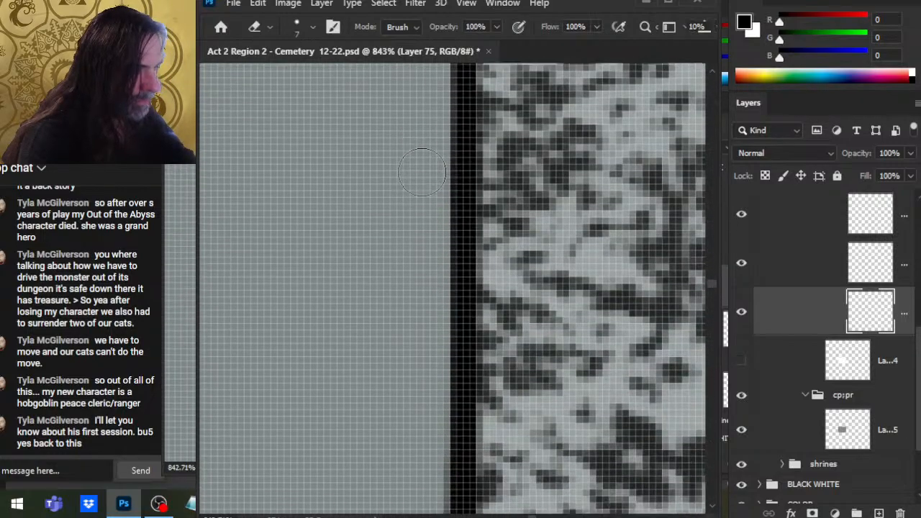
scroll(423, 171, down, 10)
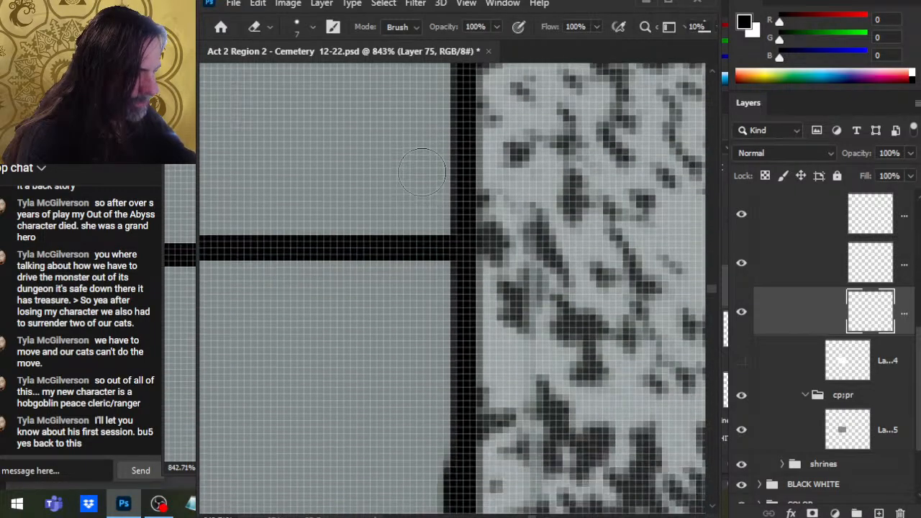
scroll(423, 171, down, 5)
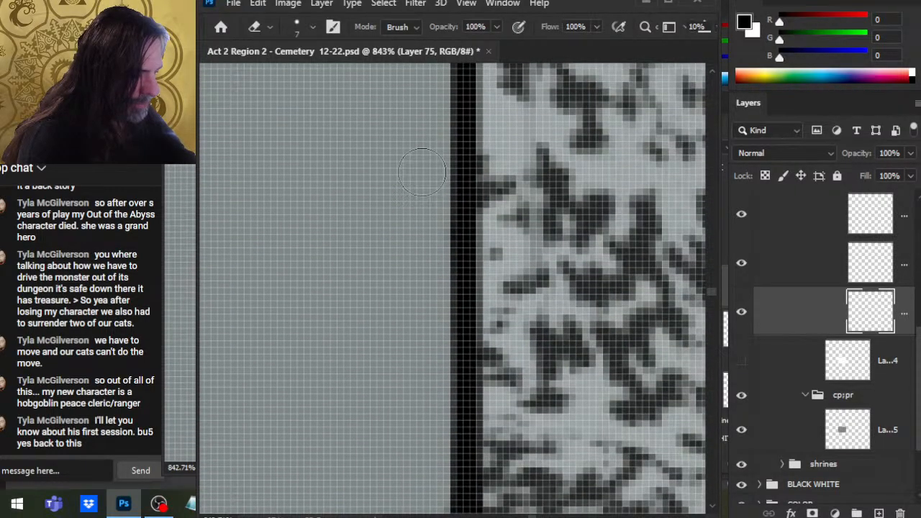
scroll(422, 172, down, 5)
Step: Trim the left edge of the diagonal wall segment on Layer 75 with a straight eraser pass down to the lower wall corner
key(z)
drag(605, 377, 545, 430)
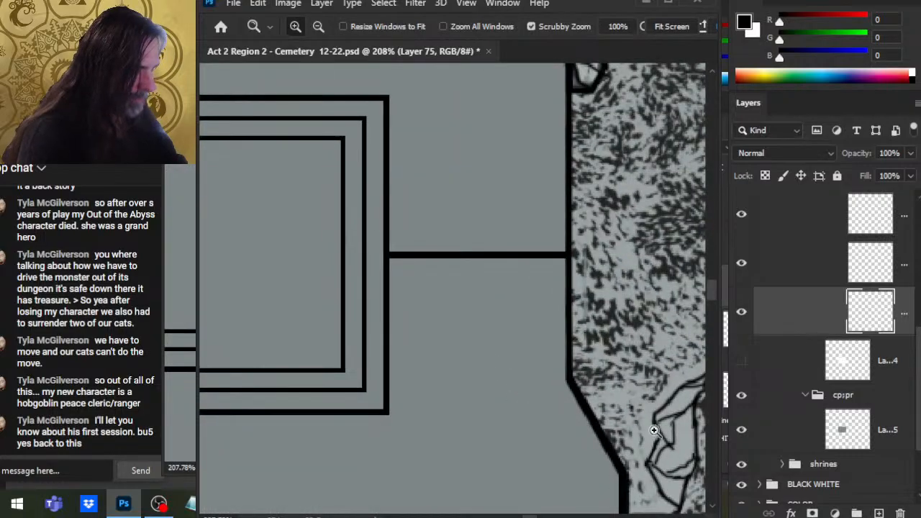
drag(654, 430, 514, 368)
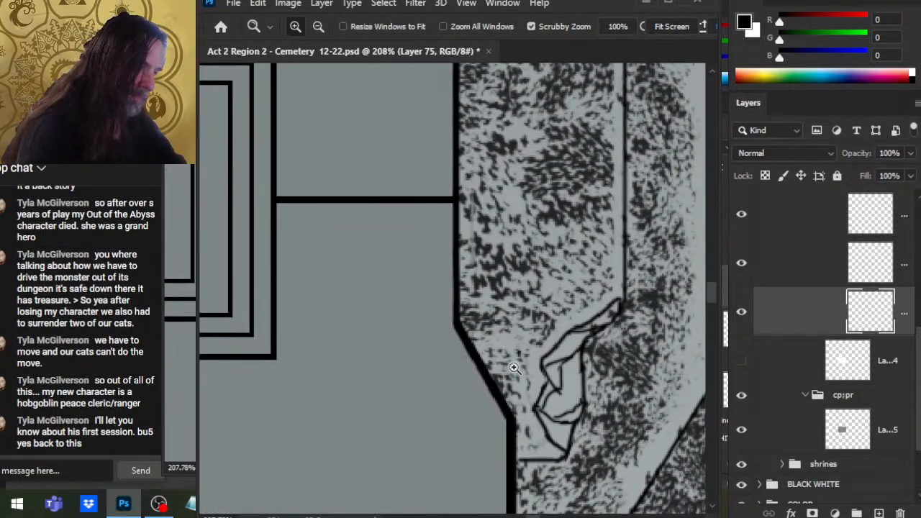
click(514, 368)
key(e)
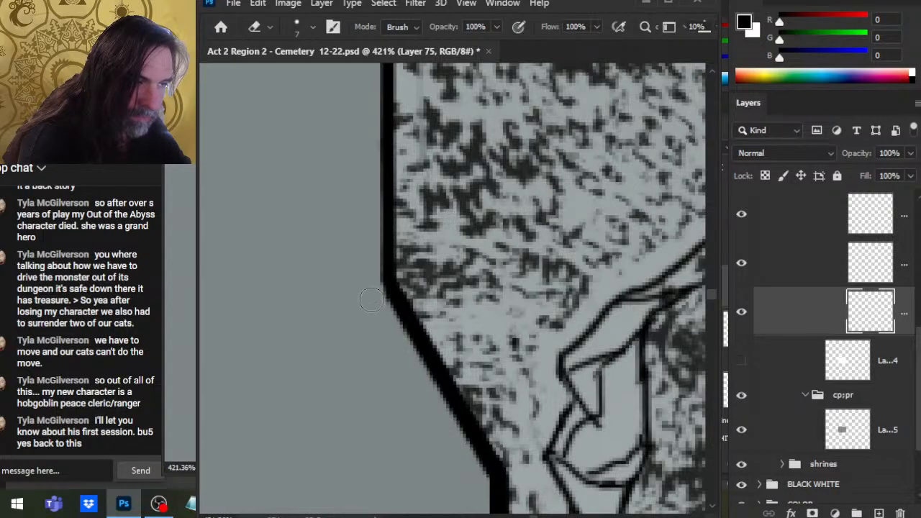
shift+click(476, 482)
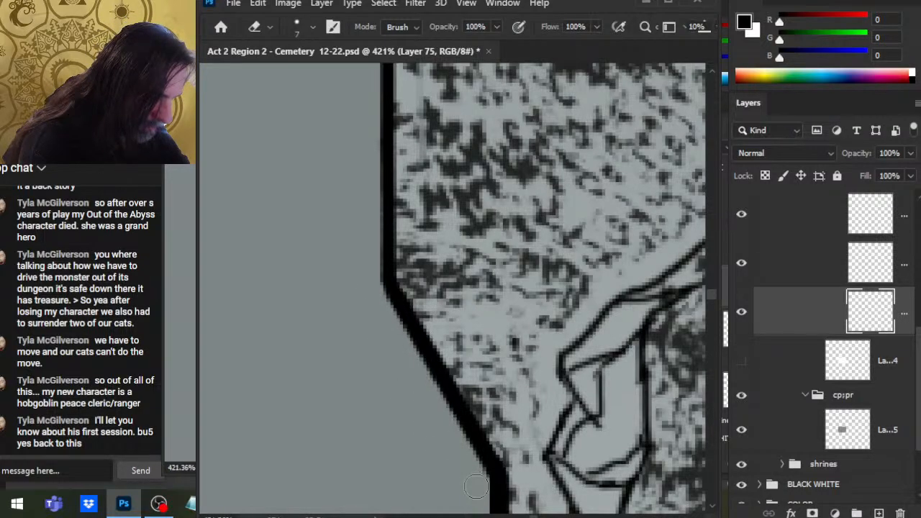
key(z)
drag(540, 430, 509, 403)
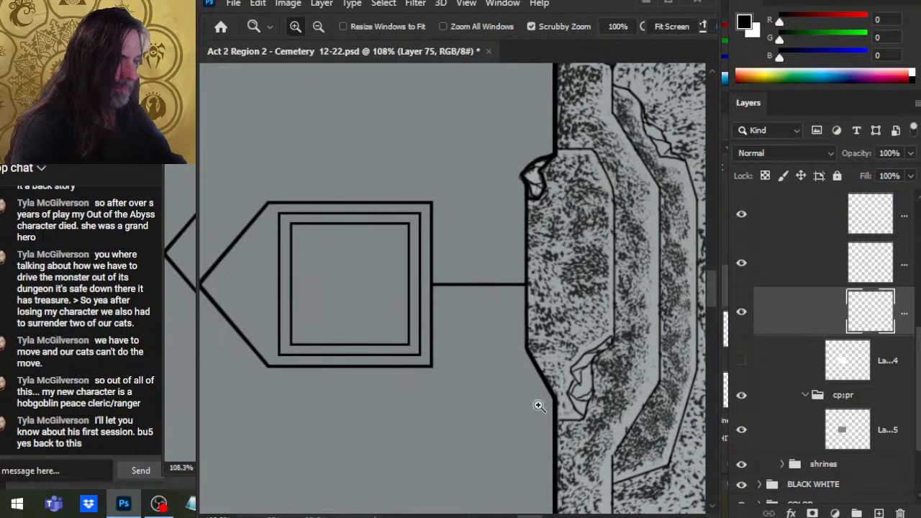
scroll(567, 395, up, 5)
drag(567, 395, 592, 232)
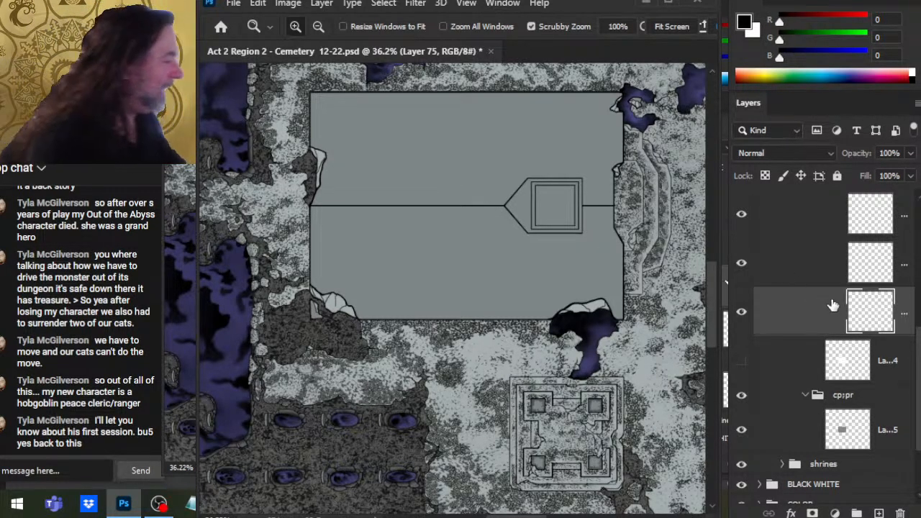
Step: Merge the four visible line layers in Group 1, from Layer 75 upward, into a single layer
scroll(918, 291, up, 3)
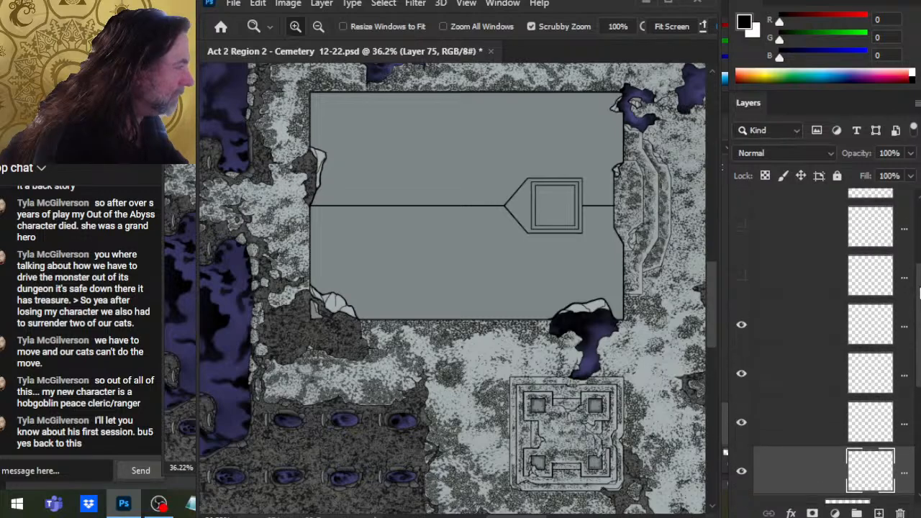
shift+click(824, 328)
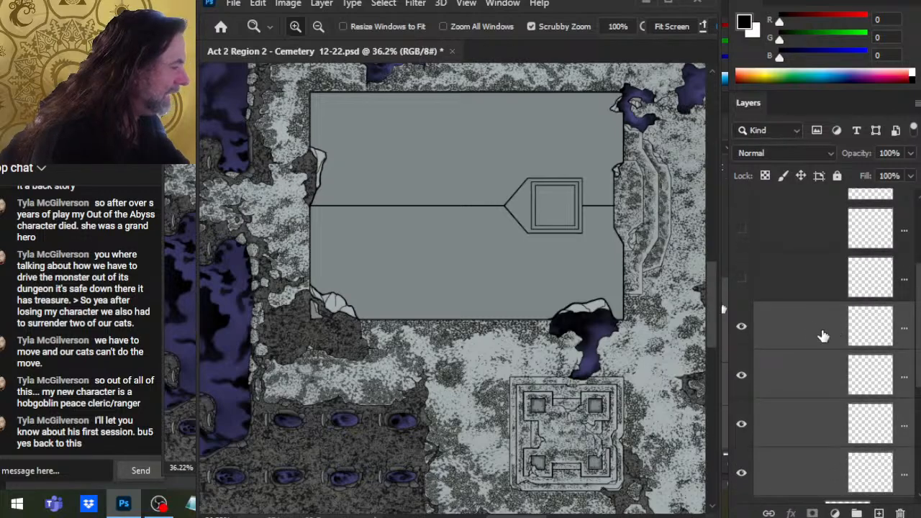
key(ctrl+e)
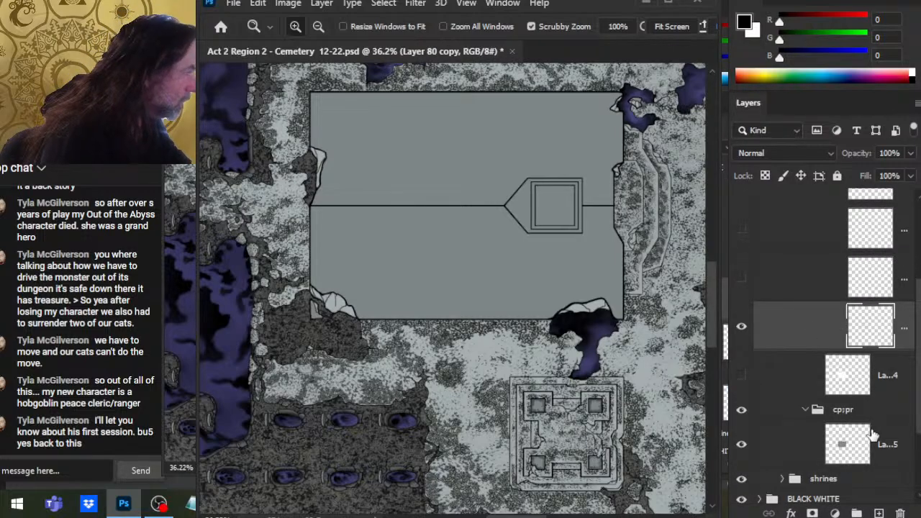
Step: Delete the hidden Layer 77 and its copies above the merged line layer in Group 1
drag(860, 283, 830, 389)
key(ctrl+z)
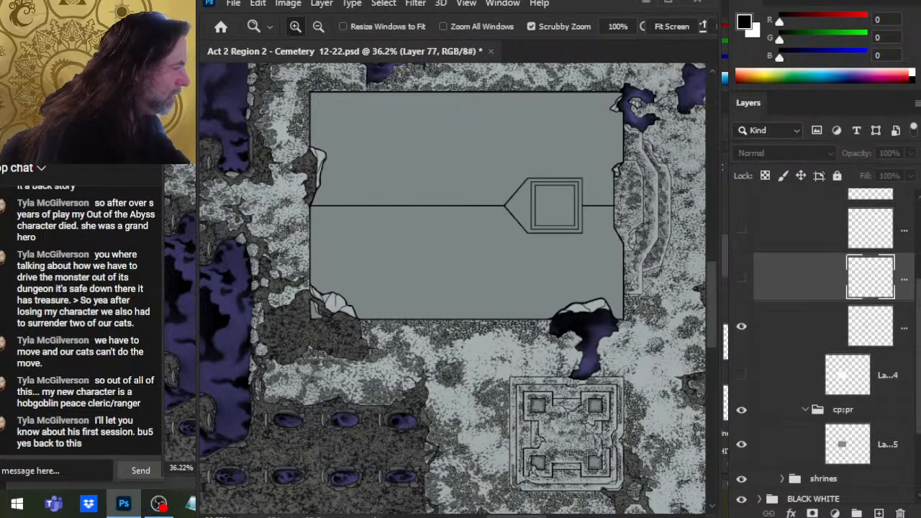
key(ctrl+j)
scroll(819, 294, up, 4)
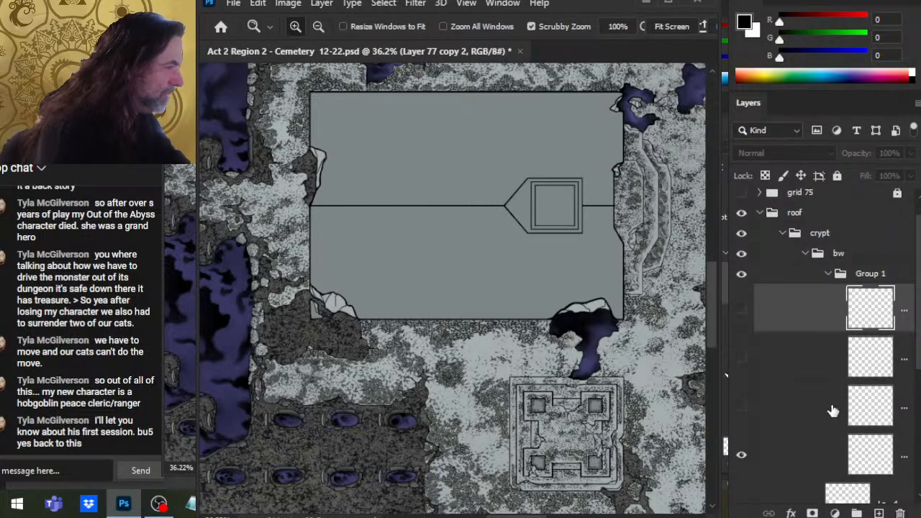
key(Delete)
key(Delete)
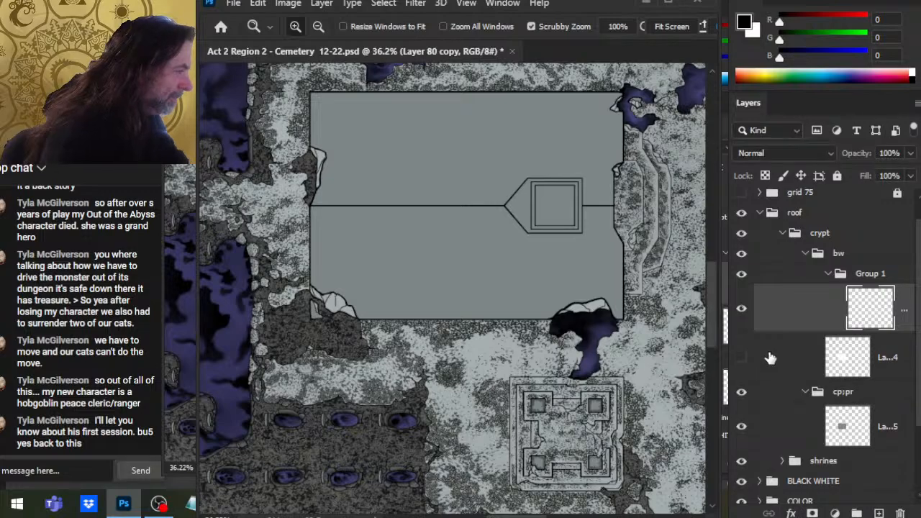
Step: Show Layer 74 and clear its white fill outside the building outline, using a Magic Wand selection made on the merged line layer
click(741, 357)
click(741, 356)
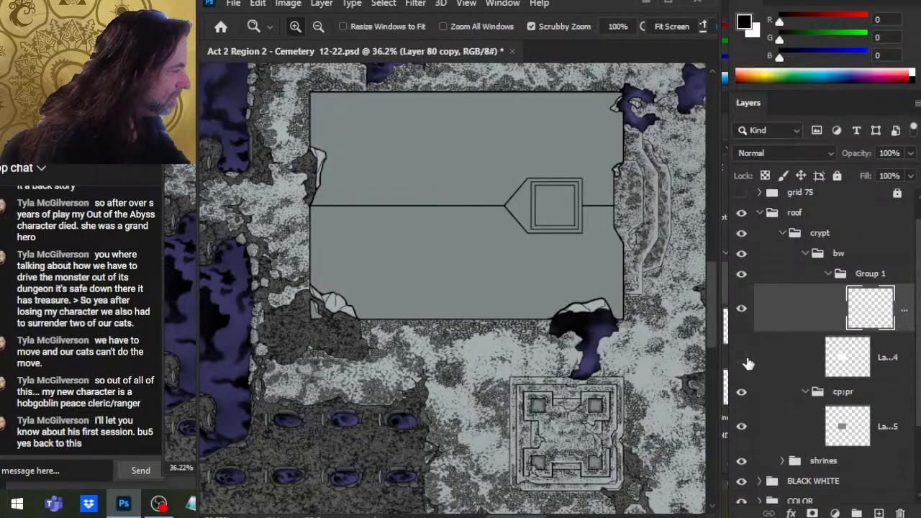
click(742, 358)
click(781, 366)
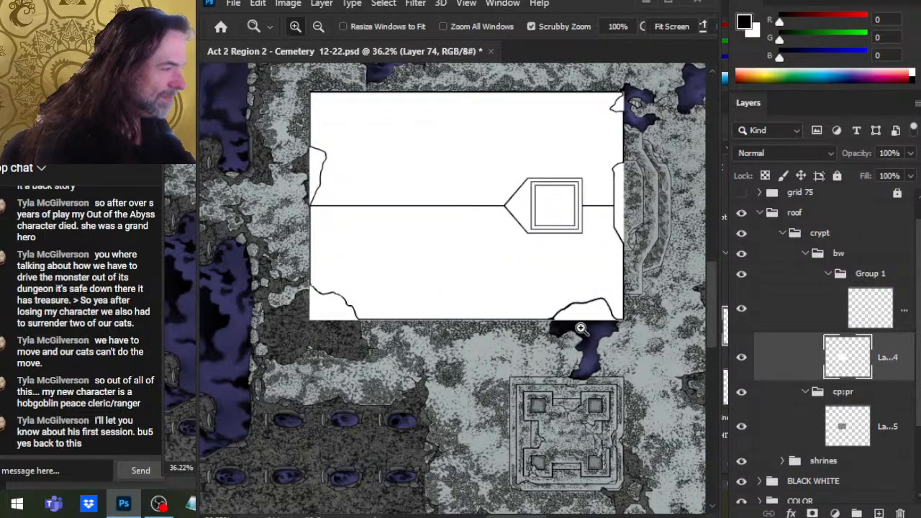
click(812, 323)
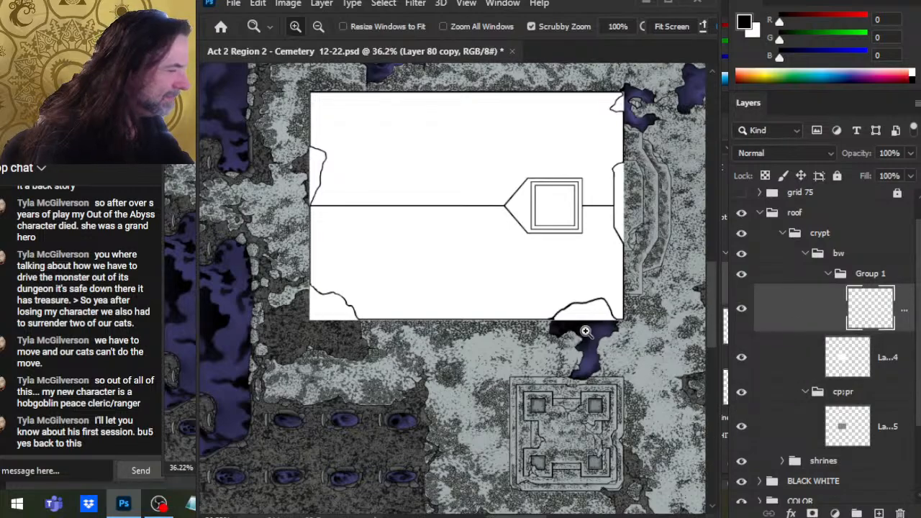
key(w)
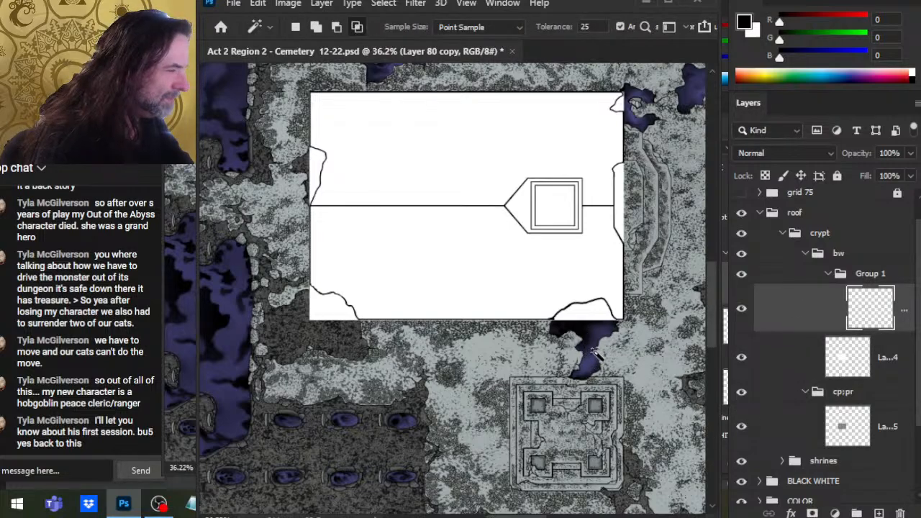
ctrl+click(806, 361)
click(806, 365)
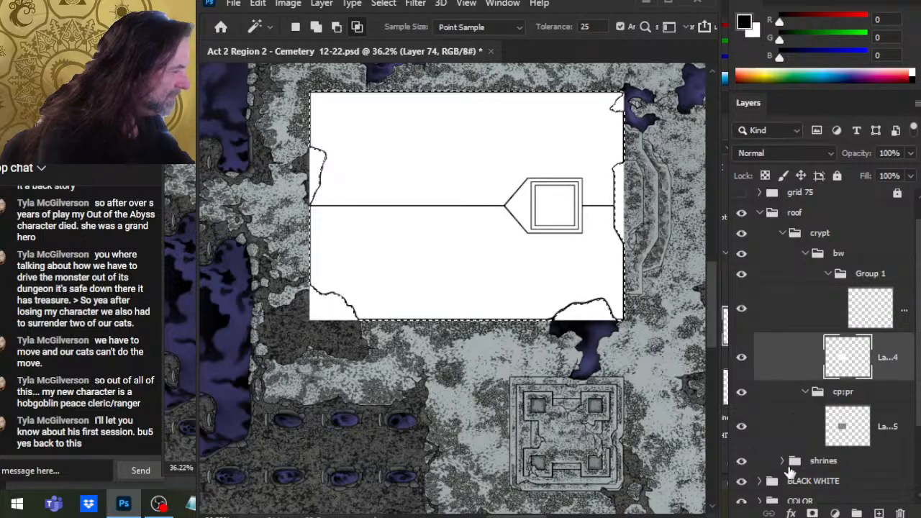
key(l)
key(z)
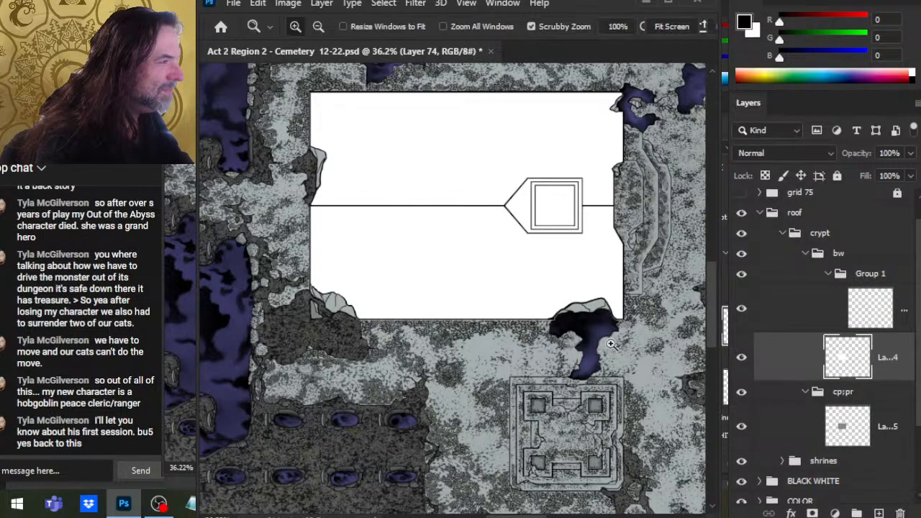
Step: Examine the white fill's edge along the lower-right rubble and up the right wall, toggling Layer 74's visibility off and on
drag(596, 320, 551, 335)
key(e)
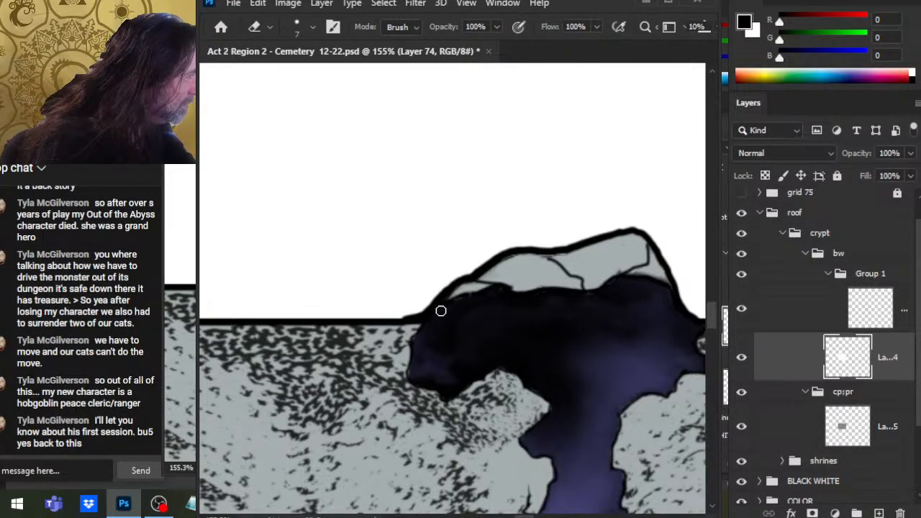
key(r)
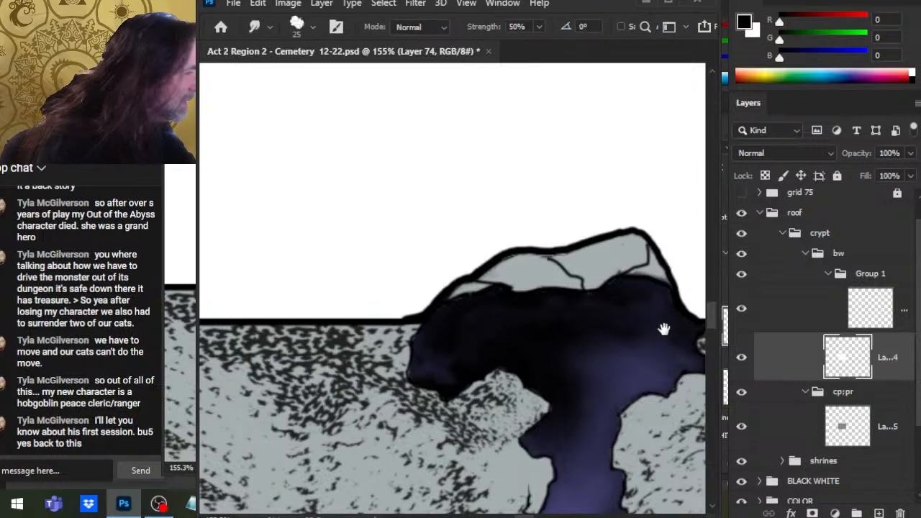
key(space)
drag(662, 324, 476, 303)
key(e)
key(space)
drag(537, 296, 542, 371)
scroll(542, 391, up, 10)
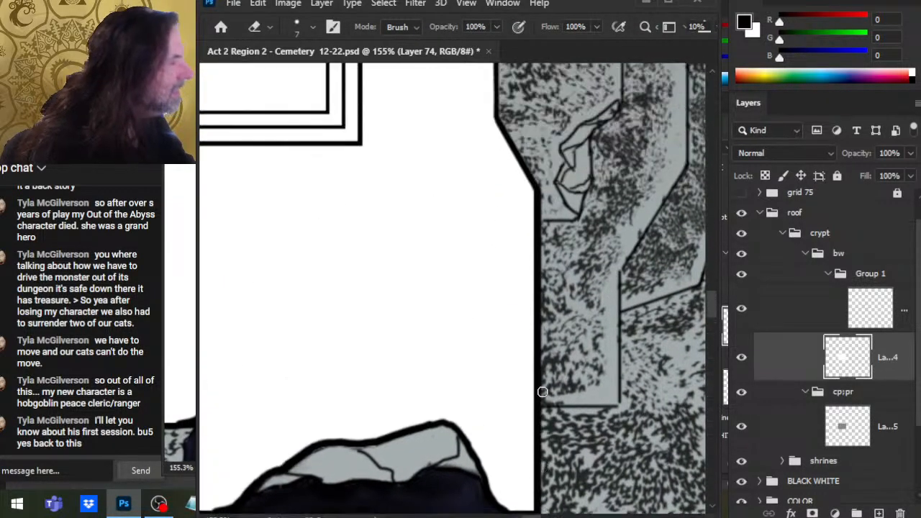
key(space)
drag(535, 456, 567, 310)
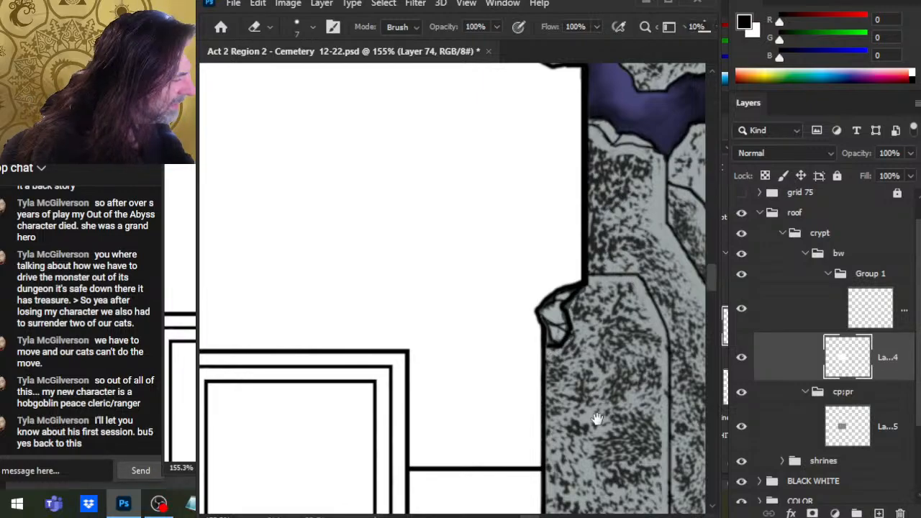
drag(678, 390, 666, 346)
click(742, 368)
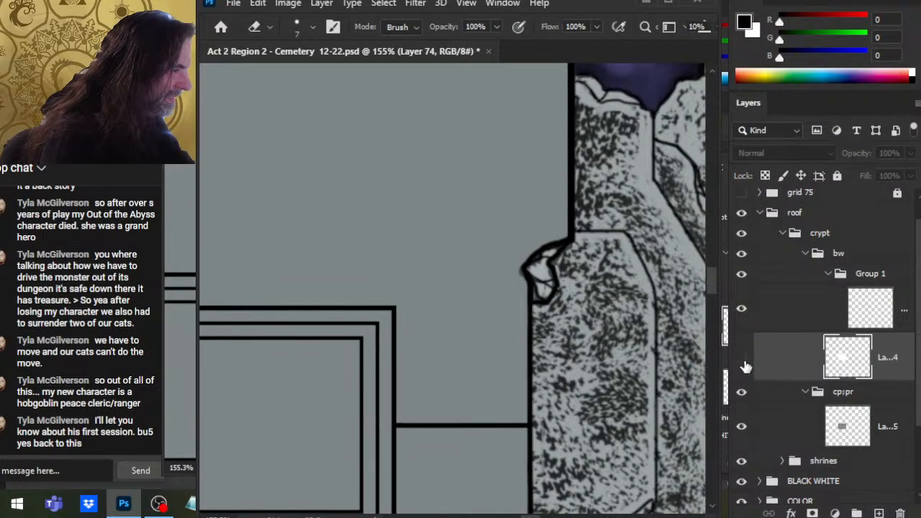
click(743, 367)
Step: Thicken the right wall's inner edge with black brush strokes on the merged line layer, from the rock notch down to the diagonal segment
click(788, 317)
key(b)
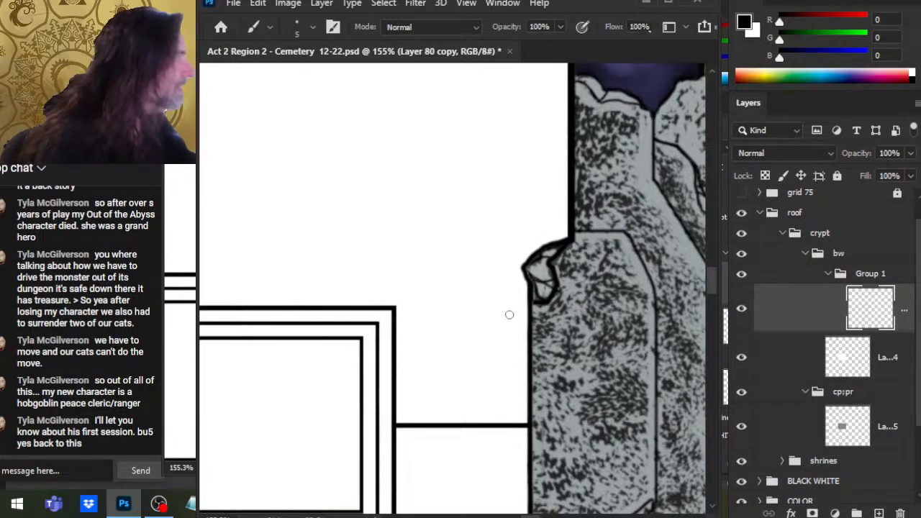
key(z)
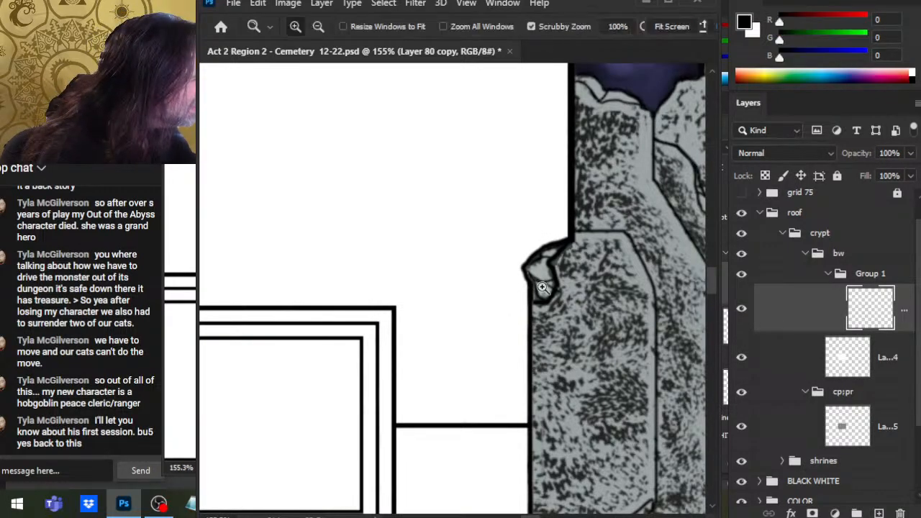
drag(521, 293, 584, 303)
mouse_move(522, 280)
mouse_down()
mouse_move(511, 255)
mouse_move(526, 300)
mouse_move(521, 276)
mouse_up()
scroll(582, 482, down, 10)
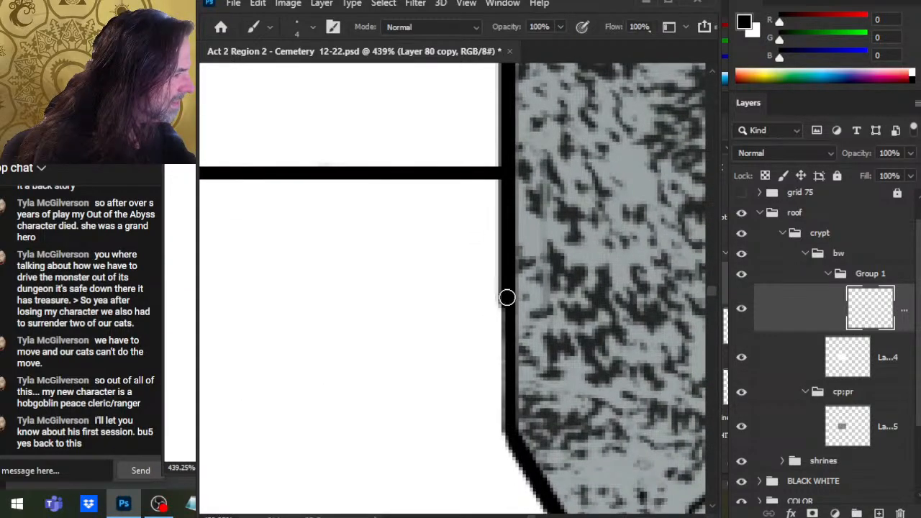
drag(506, 295, 501, 432)
Step: Examine the right wall outline and the Layer 74 fill up to the broken upper-right corner
key(z)
drag(625, 373, 566, 377)
drag(620, 389, 525, 220)
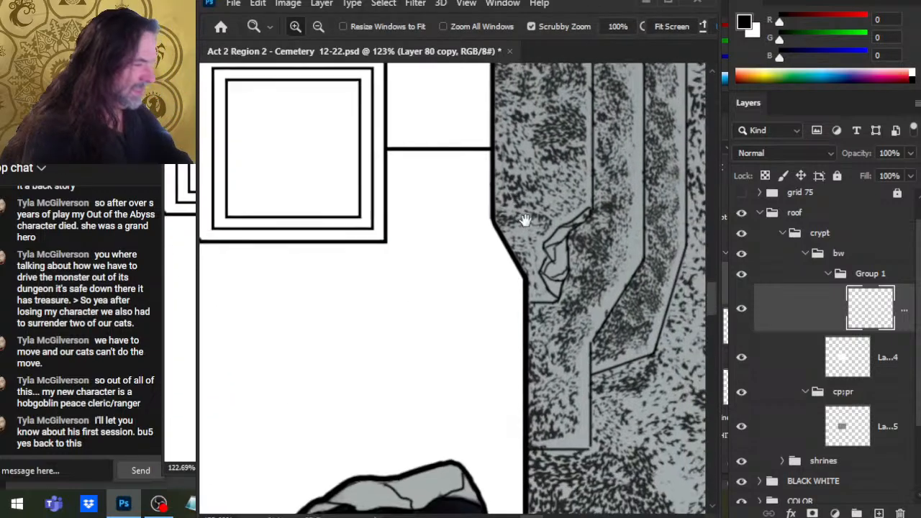
drag(535, 275, 550, 477)
drag(530, 406, 538, 512)
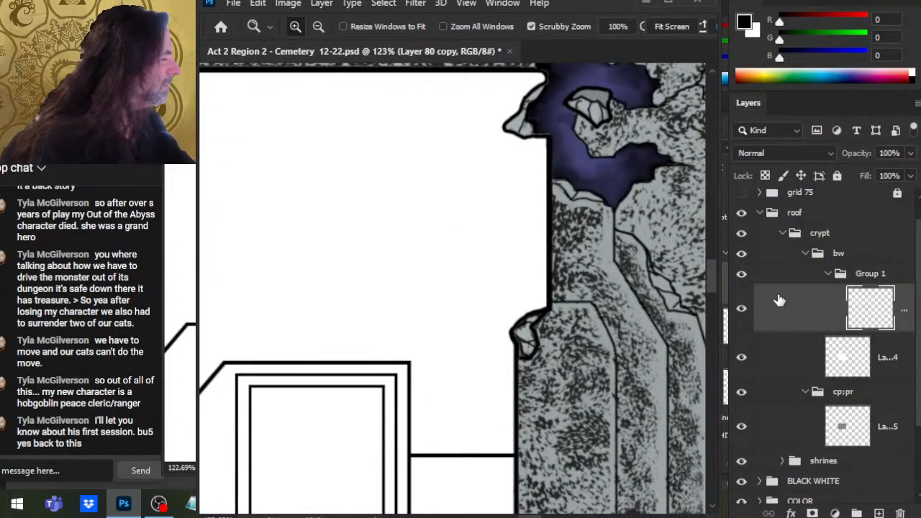
click(791, 352)
scroll(603, 384, up, 3)
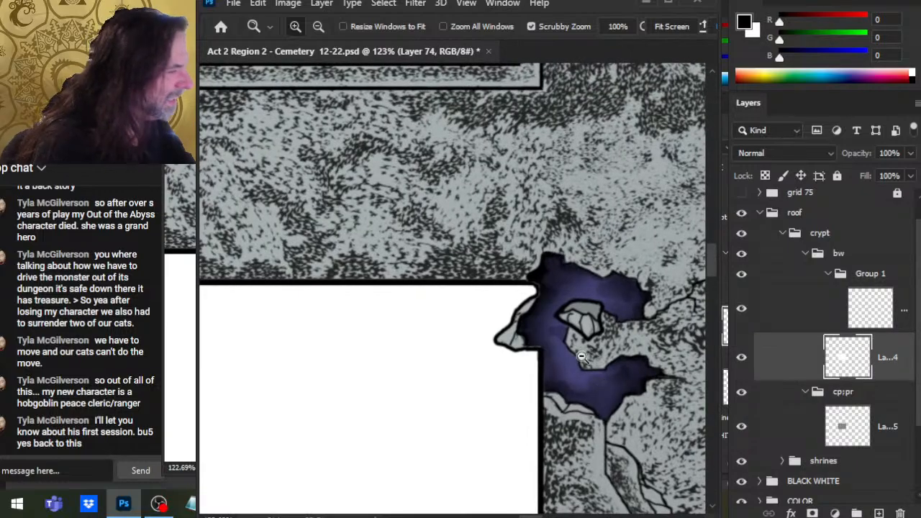
click(594, 377)
key(b)
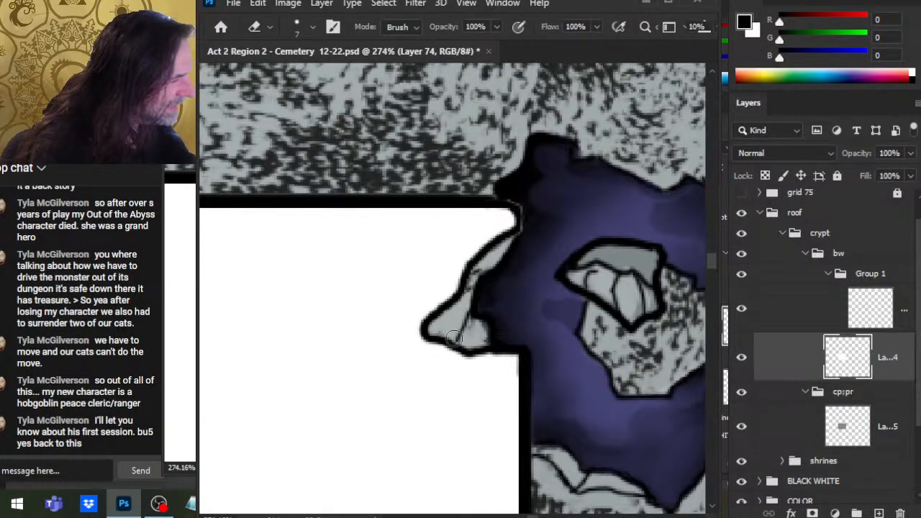
click(806, 317)
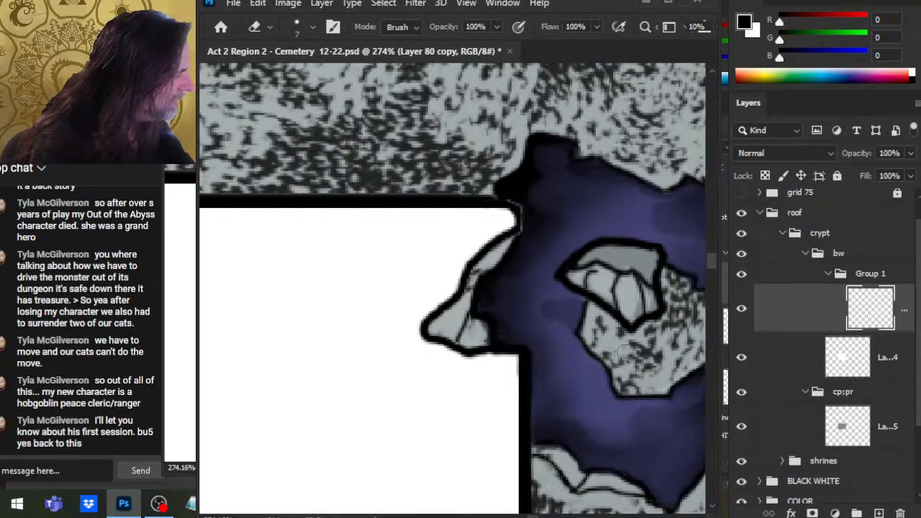
key(b)
key(x)
drag(470, 355, 489, 352)
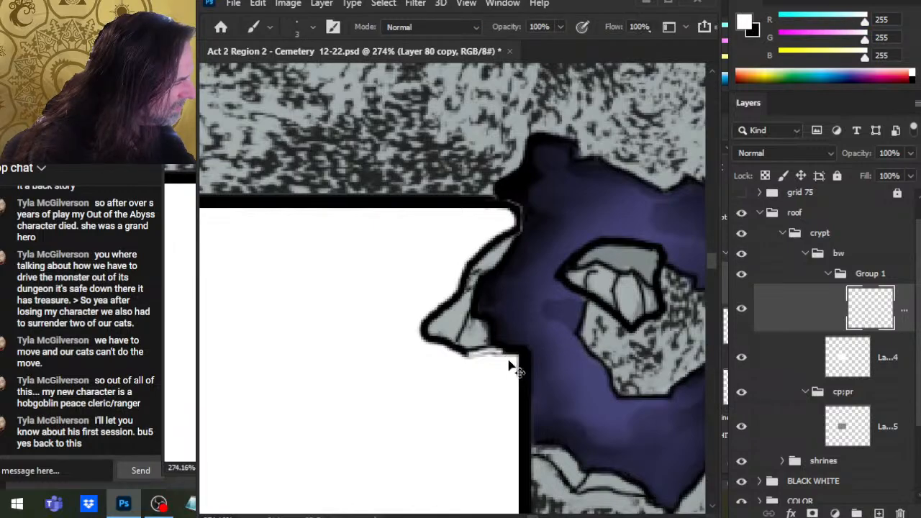
key(ctrl+z)
key(x)
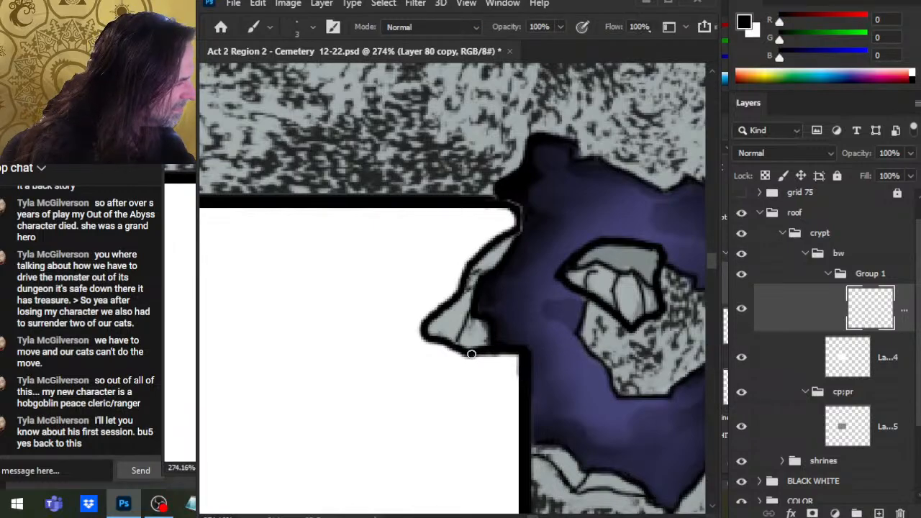
Step: Erase the white fringe on Layer 74 outside the broken upper-right corner and along the top wall's outer edge
click(795, 364)
key(e)
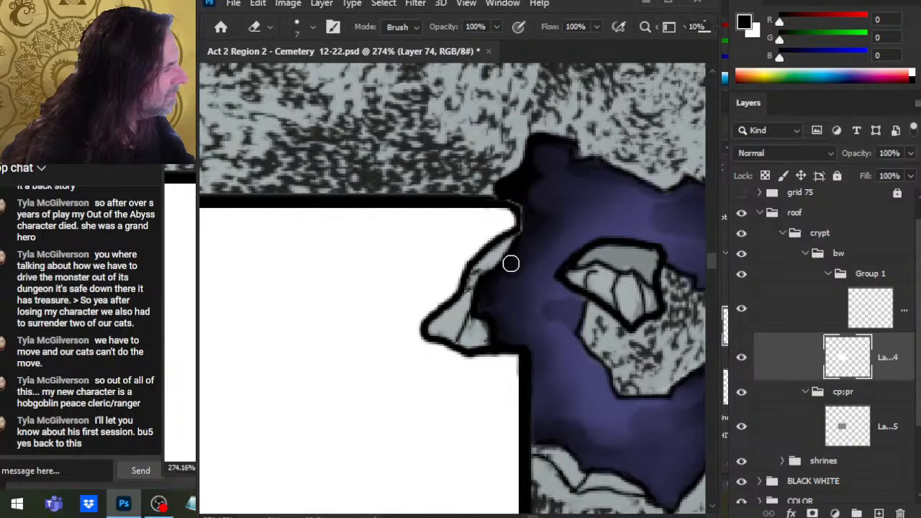
drag(530, 198, 601, 235)
scroll(605, 246, left, 10)
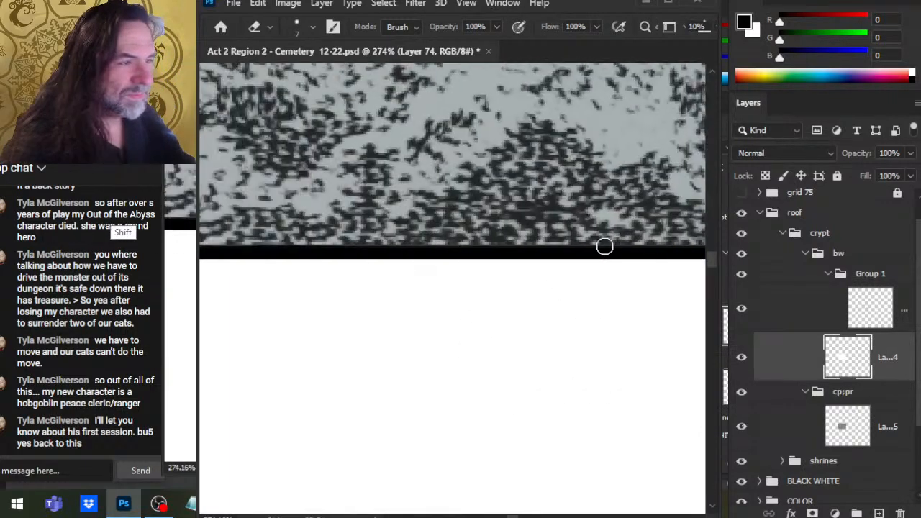
scroll(290, 317, down, 5)
scroll(289, 317, right, 2)
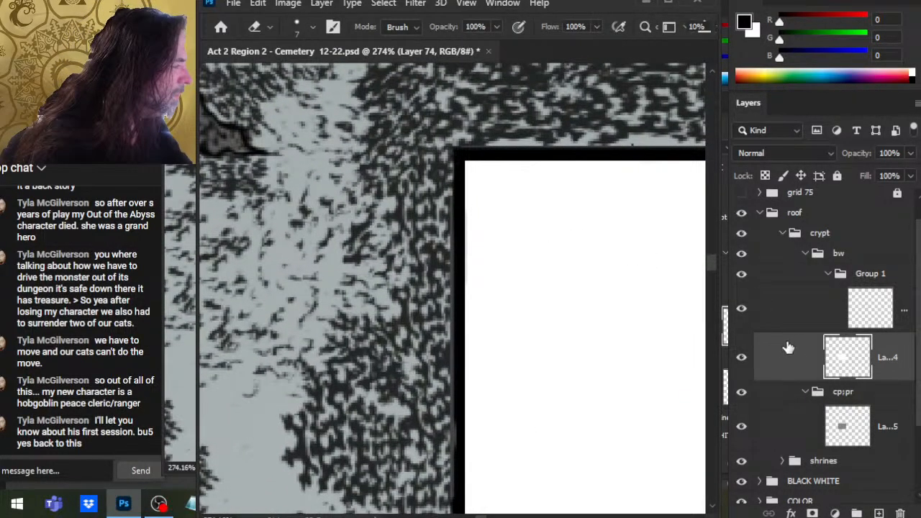
Step: Thicken the left wall's inner edge on the merged line layer with a straight black brush line down from the upper-left corner
click(795, 317)
key(b)
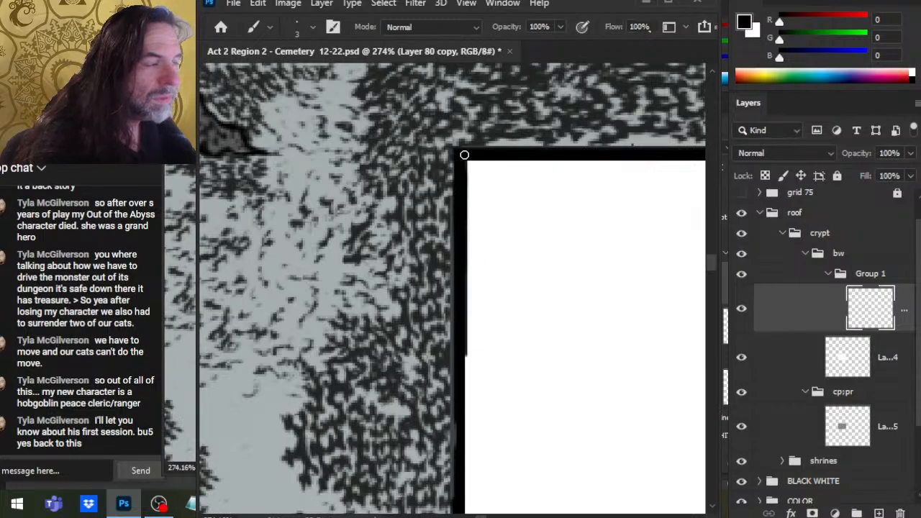
scroll(465, 155, down, 6)
scroll(464, 155, down, 10)
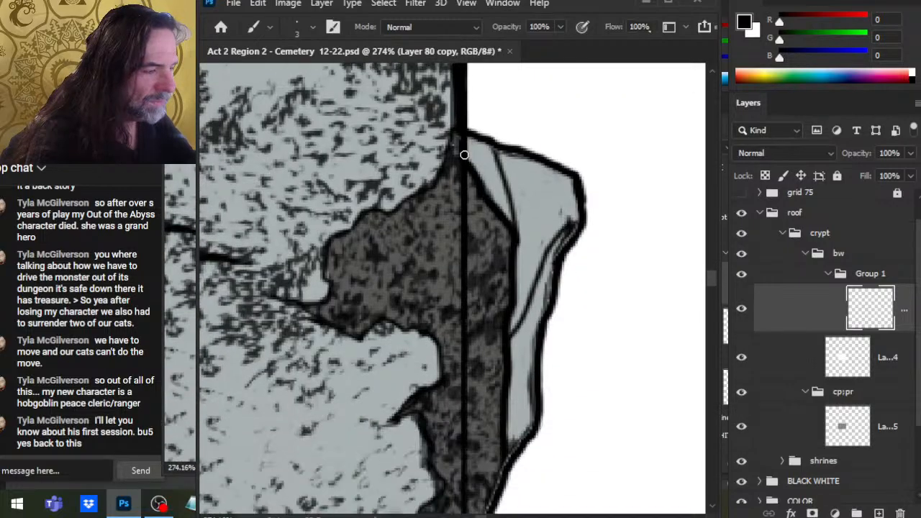
scroll(464, 155, down, 10)
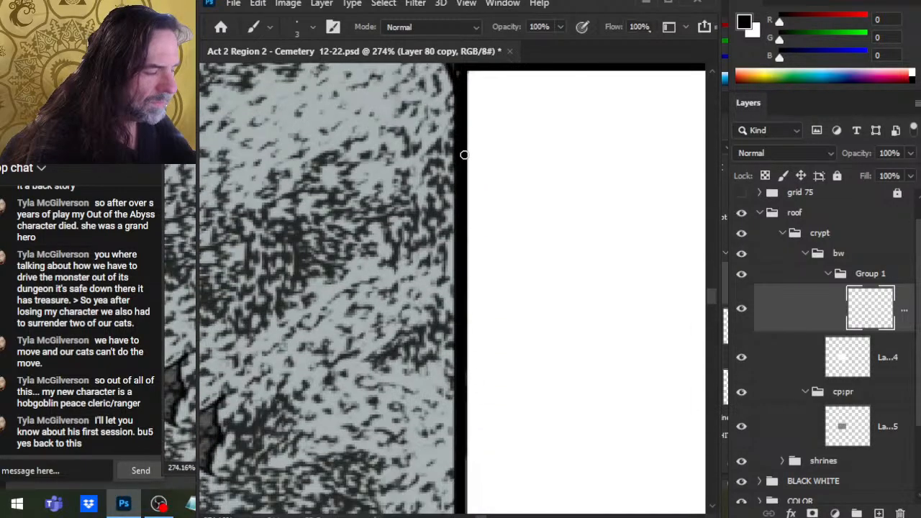
Step: Erase the straight line where it crosses the lower-left rubble and the gap around the small stone
key(e)
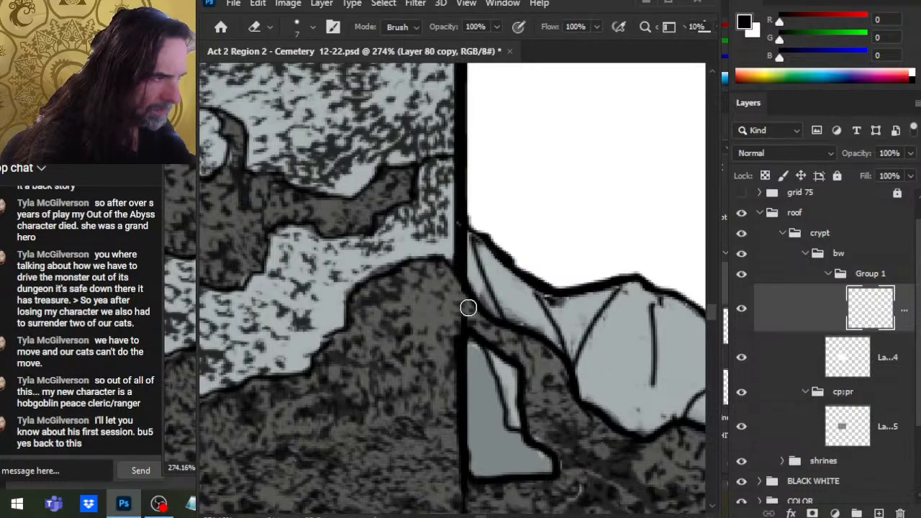
drag(465, 244, 467, 279)
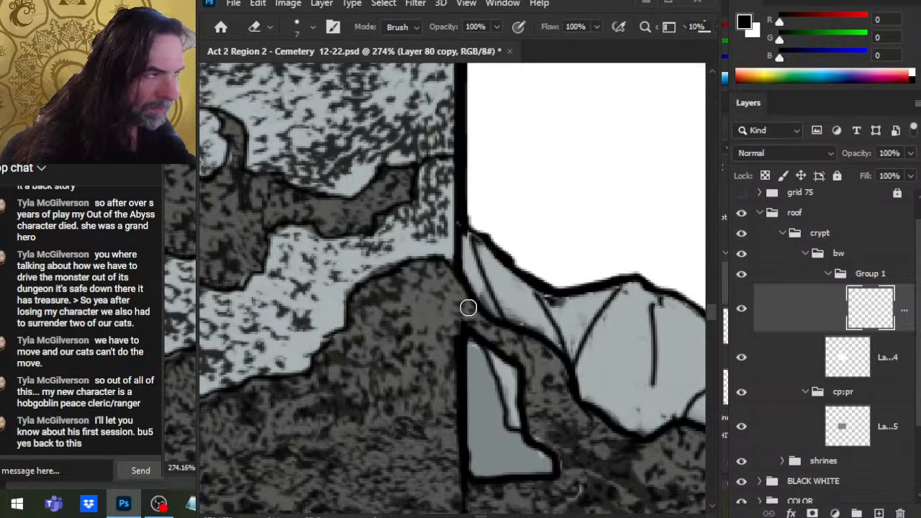
scroll(496, 396, down, 6)
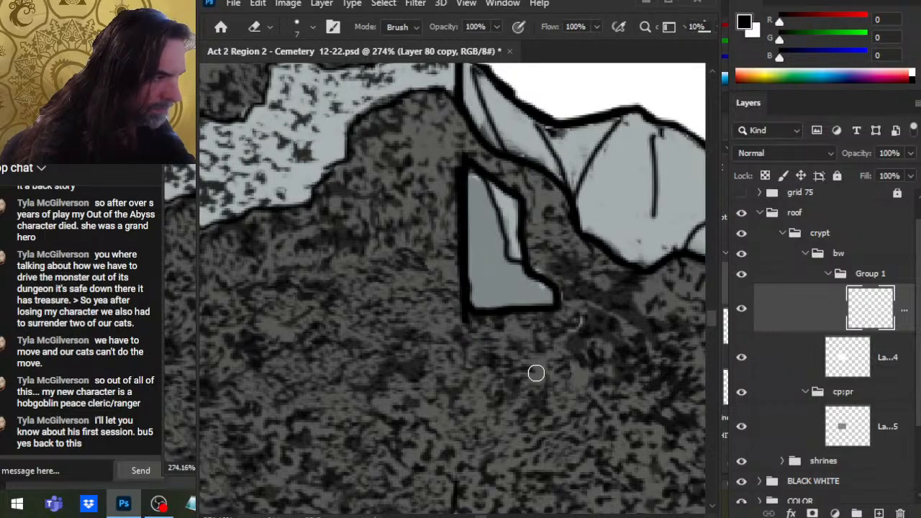
Step: Try to erase the stray light mark beside the small lower-left stone, using Layer 65, Layer 74 and the merged line layer
click(788, 432)
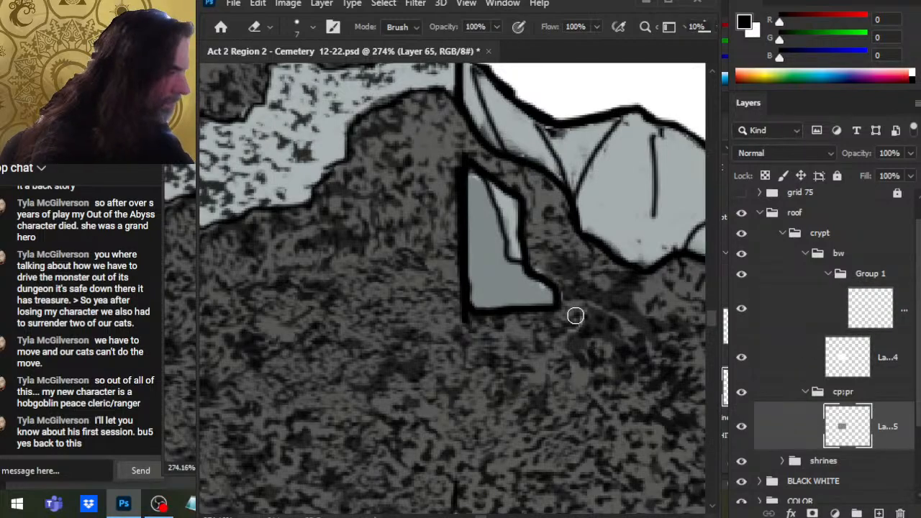
click(790, 357)
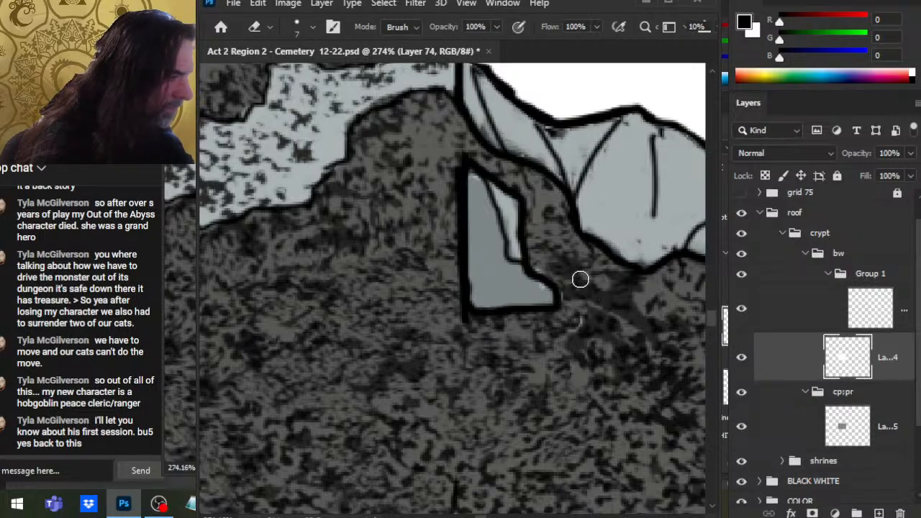
click(801, 311)
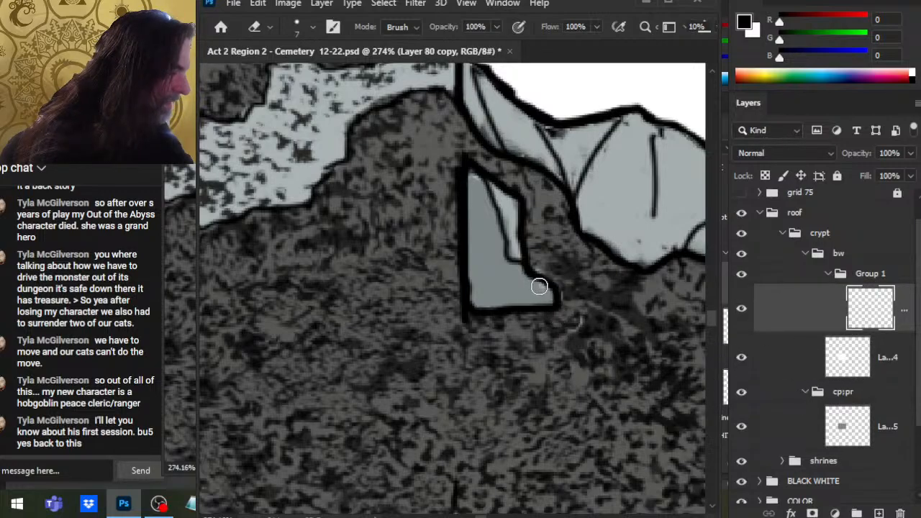
click(765, 364)
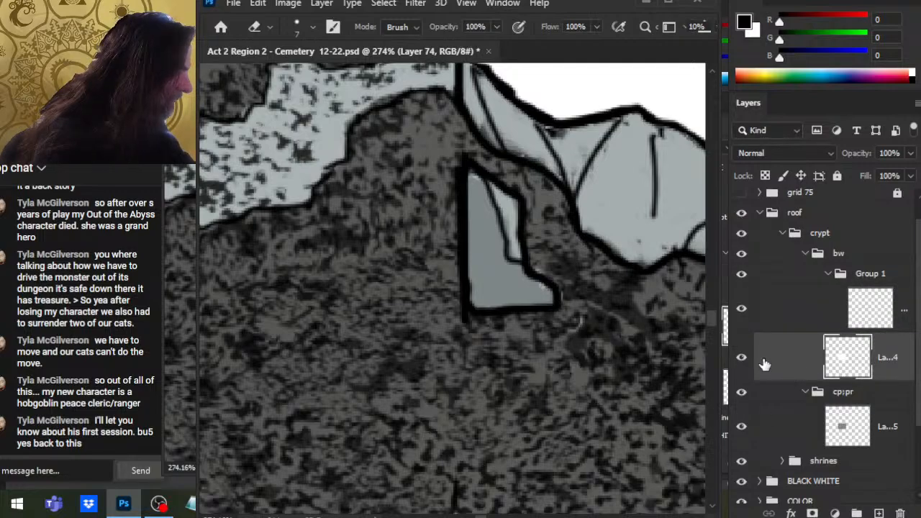
Step: Erase the lower end of the straight line crossing the rubble gap in the left wall, on Layer 80 copy
scroll(673, 354, up, 5)
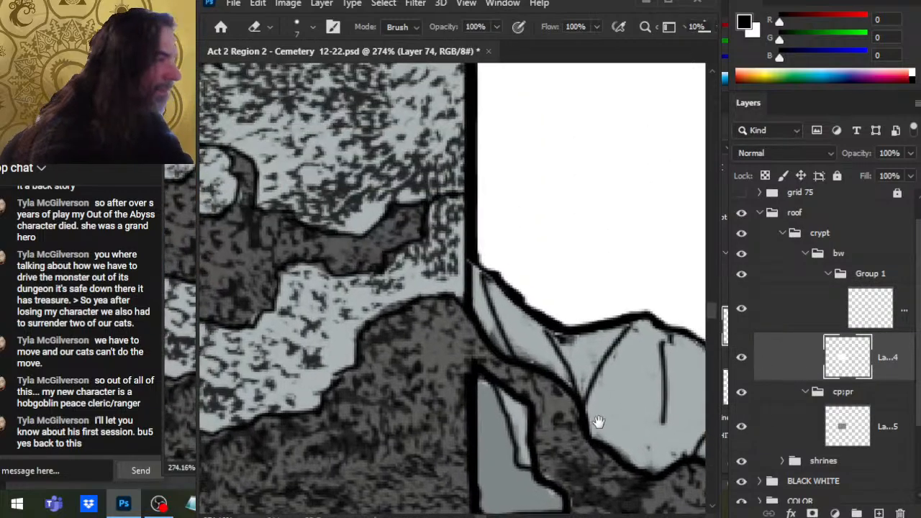
click(803, 323)
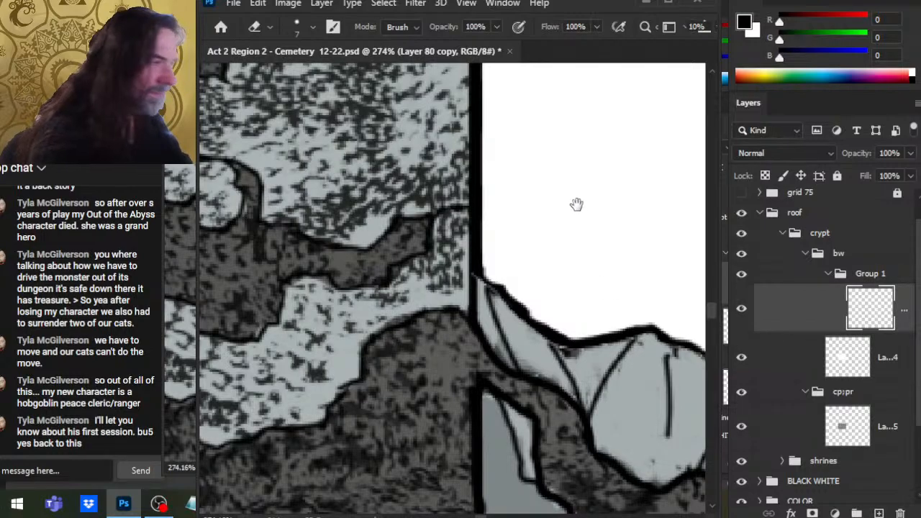
scroll(576, 204, up, 3)
click(797, 430)
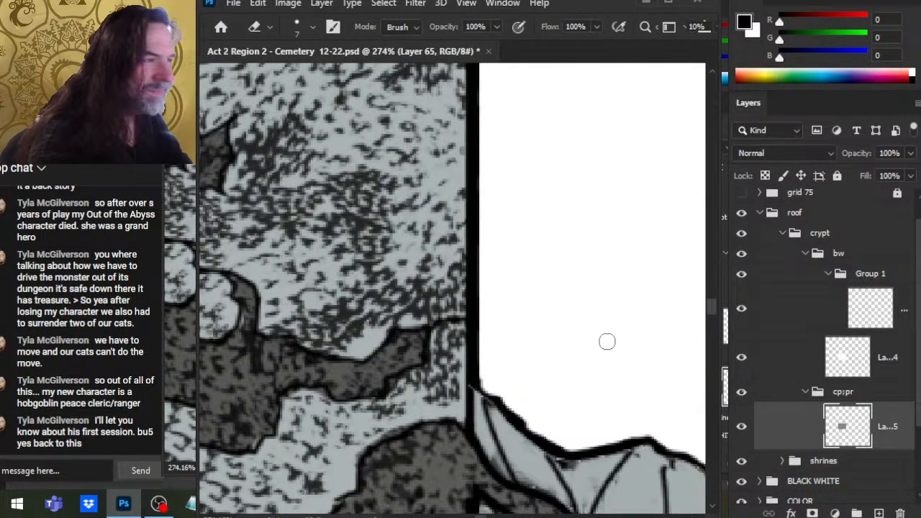
scroll(607, 342, up, 15)
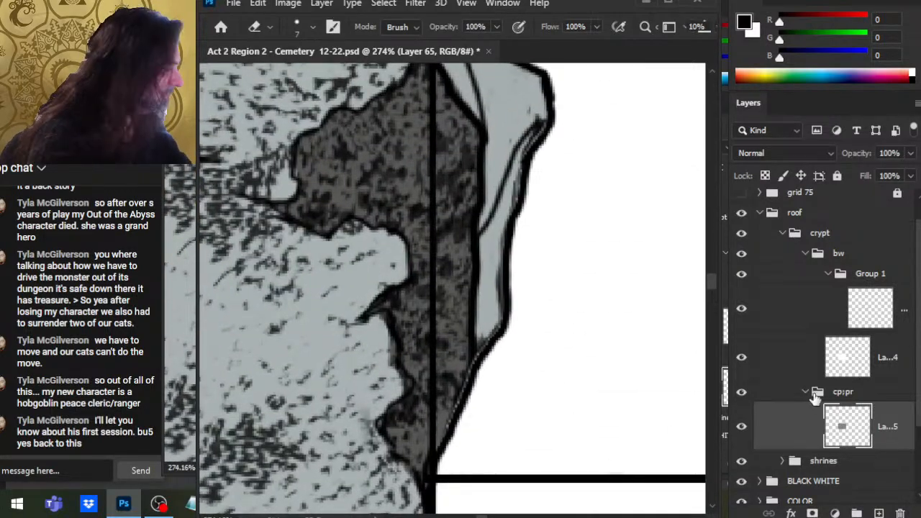
click(798, 327)
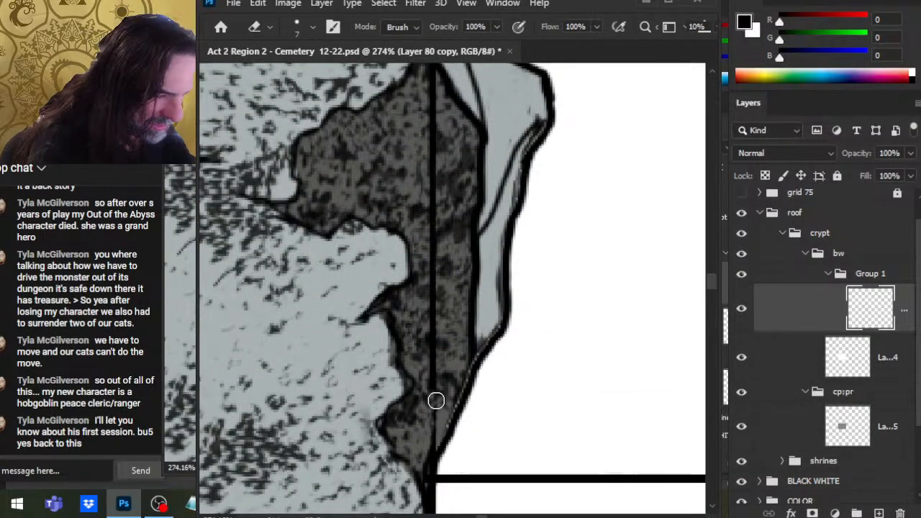
drag(436, 401, 431, 436)
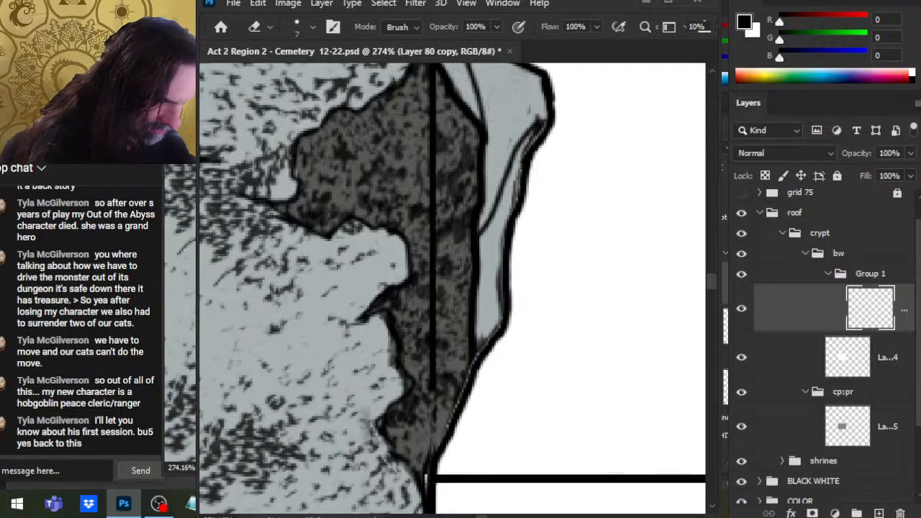
scroll(414, 314, down, 5)
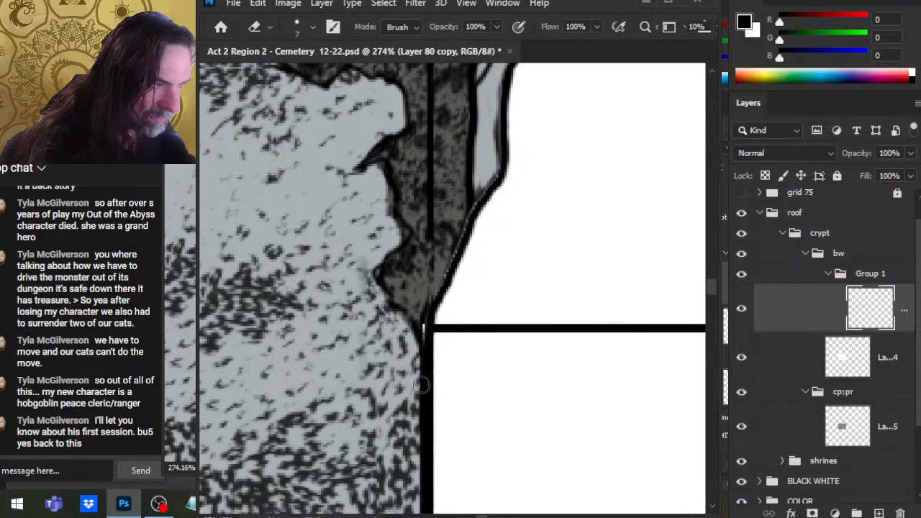
Step: Thicken the rubble gap's slanted outer outline in black, from the wall junction up along the protruding stone
key(b)
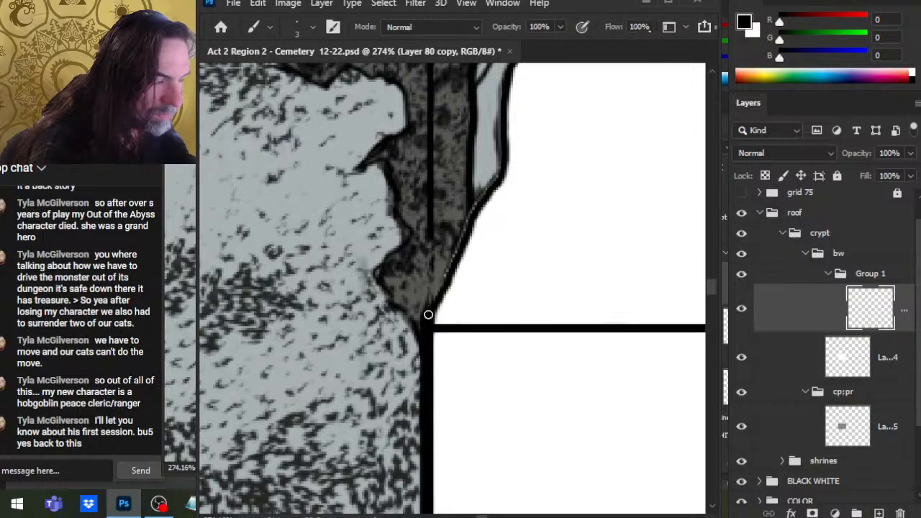
drag(428, 319, 460, 235)
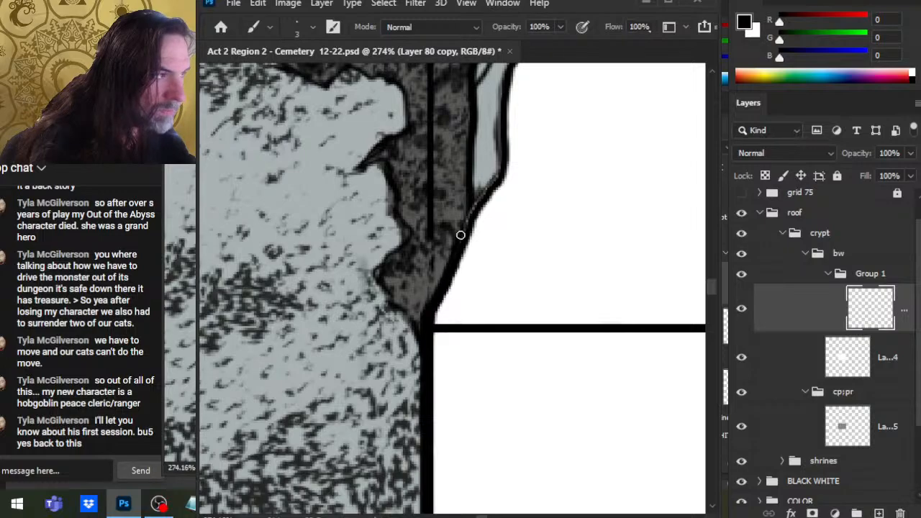
drag(446, 272, 468, 209)
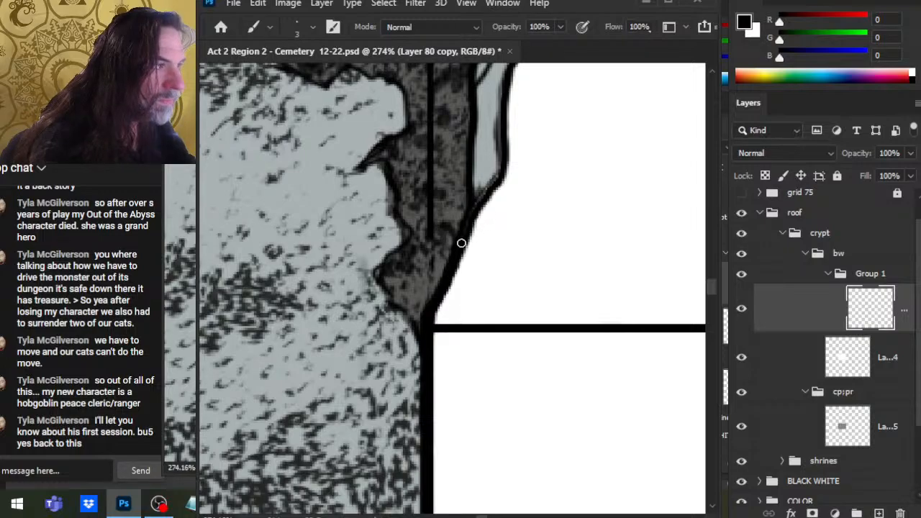
drag(461, 243, 475, 210)
drag(502, 165, 460, 356)
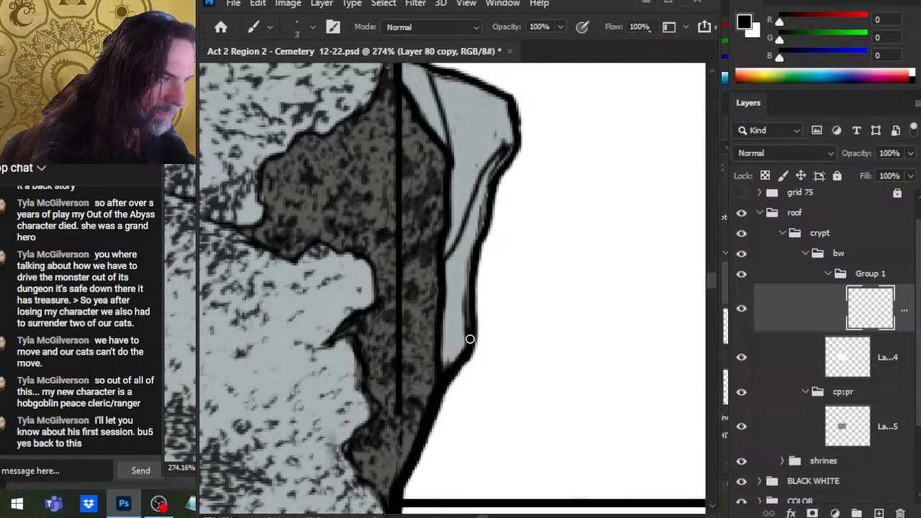
drag(464, 294, 470, 339)
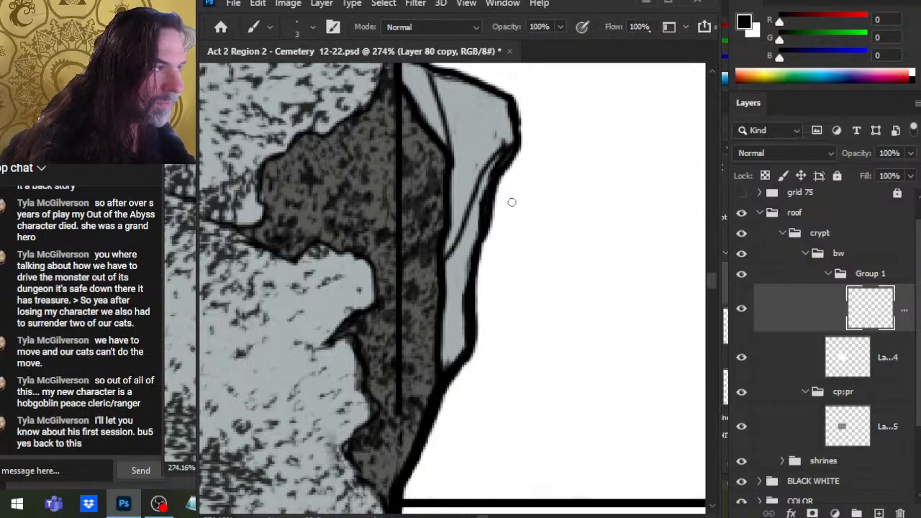
Step: Thicken the black outline around the protruding stone's upper outer corner
key(e)
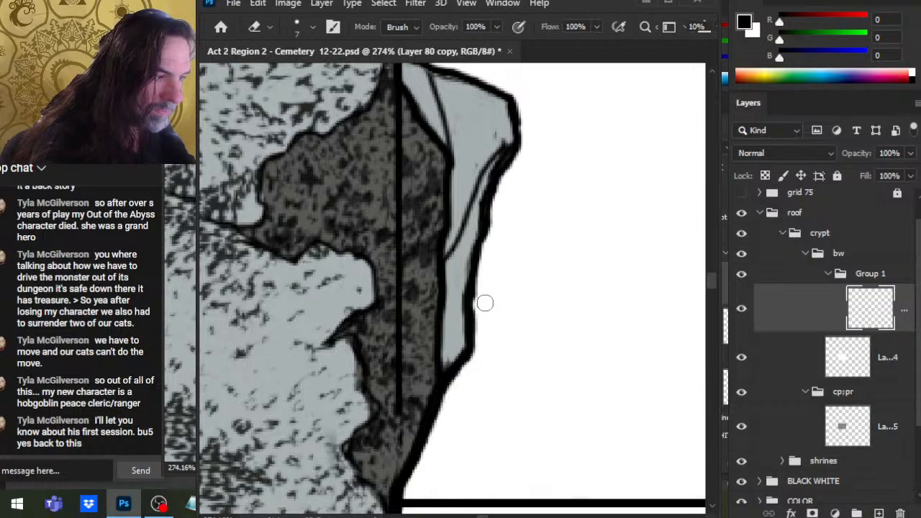
drag(555, 303, 508, 512)
key(b)
key(e)
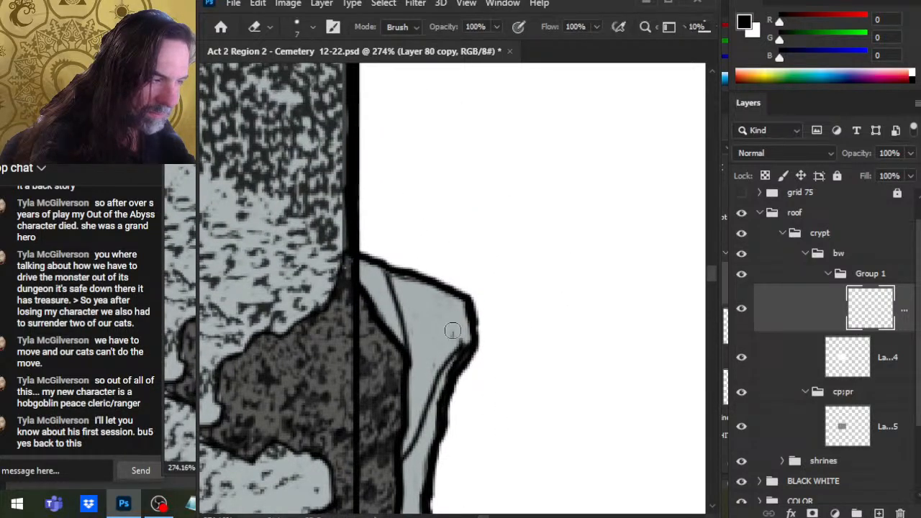
key(b)
shift+click(474, 343)
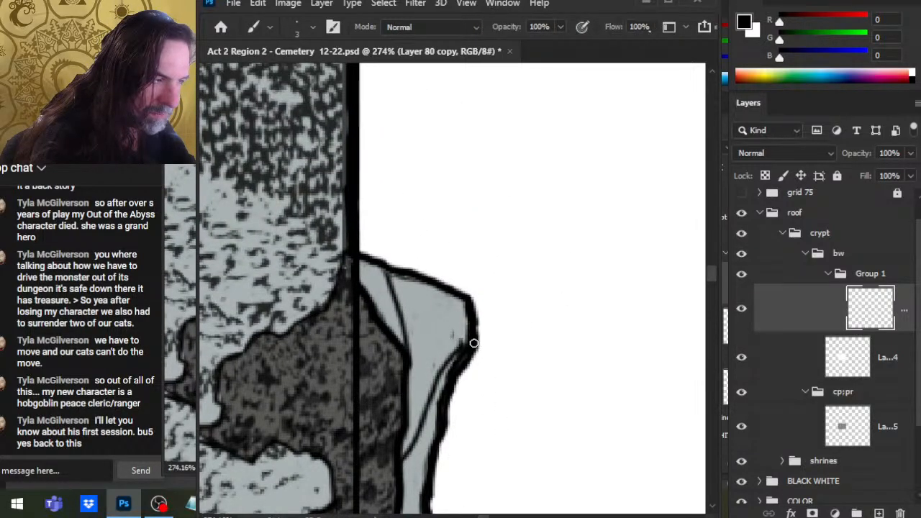
mouse_move(473, 343)
mouse_down()
mouse_move(471, 318)
mouse_move(447, 299)
mouse_move(468, 303)
mouse_up()
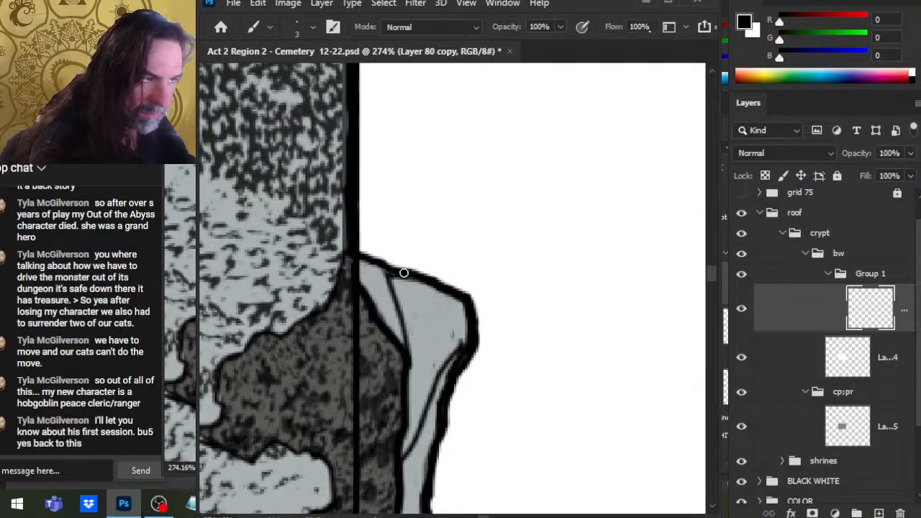
Step: Erase the rest of the straight line through the rubble gap and tidy the joint where the stone meets the wall
key(e)
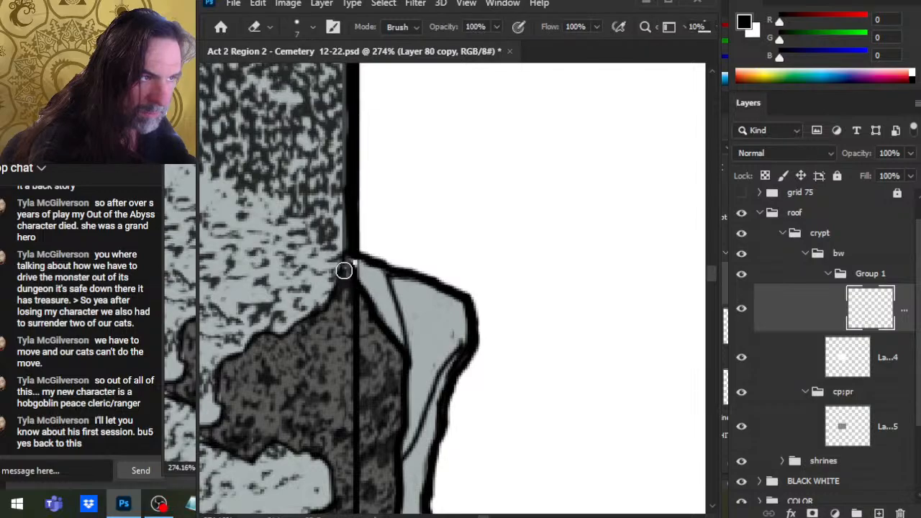
key(b)
mouse_move(368, 264)
mouse_down()
mouse_move(349, 258)
mouse_move(355, 489)
mouse_up()
key(e)
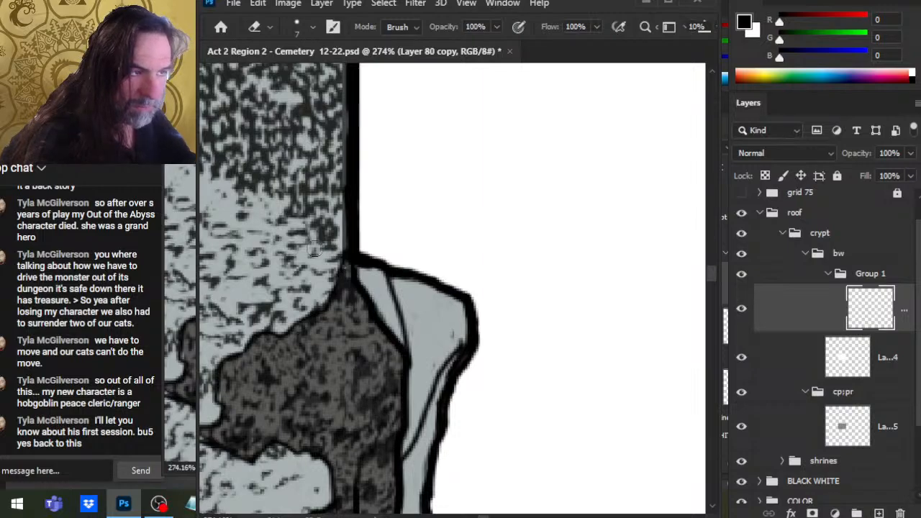
drag(347, 237, 347, 261)
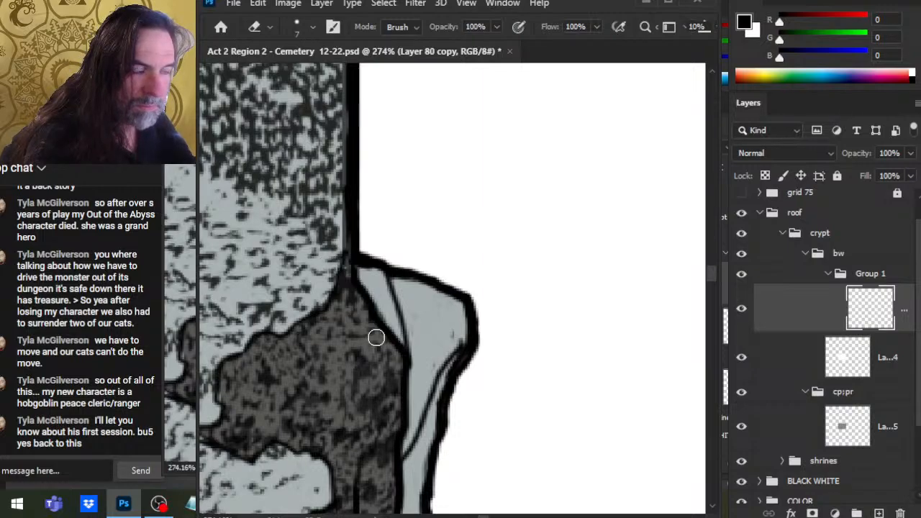
mouse_move(349, 450)
mouse_down()
mouse_move(381, 273)
mouse_move(387, 429)
mouse_move(425, 284)
mouse_up()
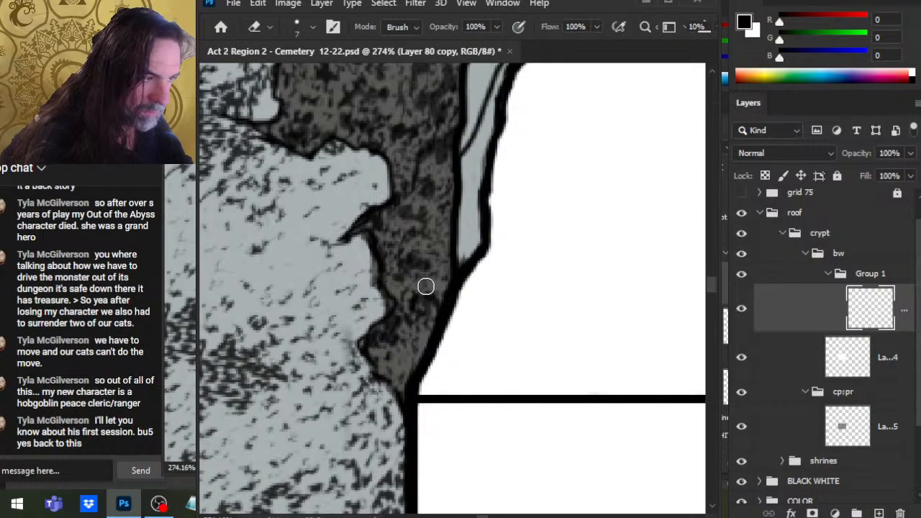
Step: Hide the white fill on Layer 74 across the whole crypt roof and check the merged line layer
drag(550, 303, 462, 306)
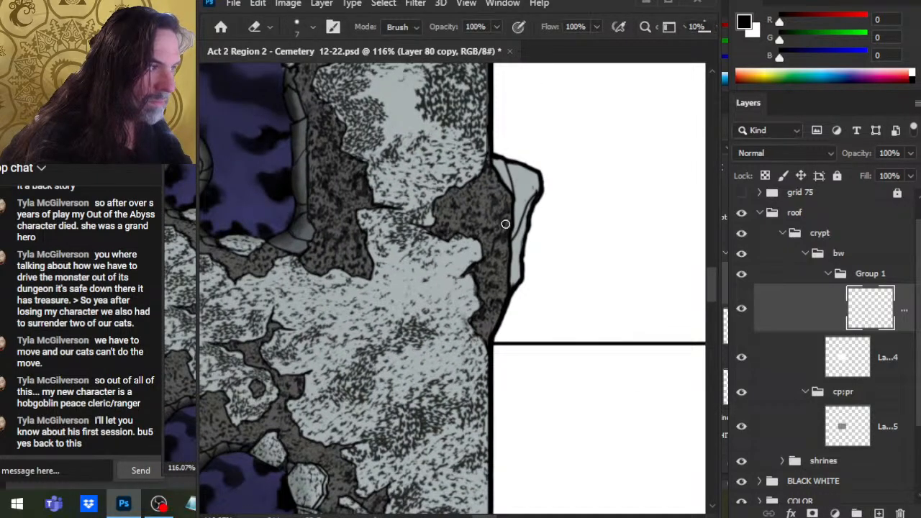
drag(589, 275, 568, 273)
drag(607, 241, 403, 283)
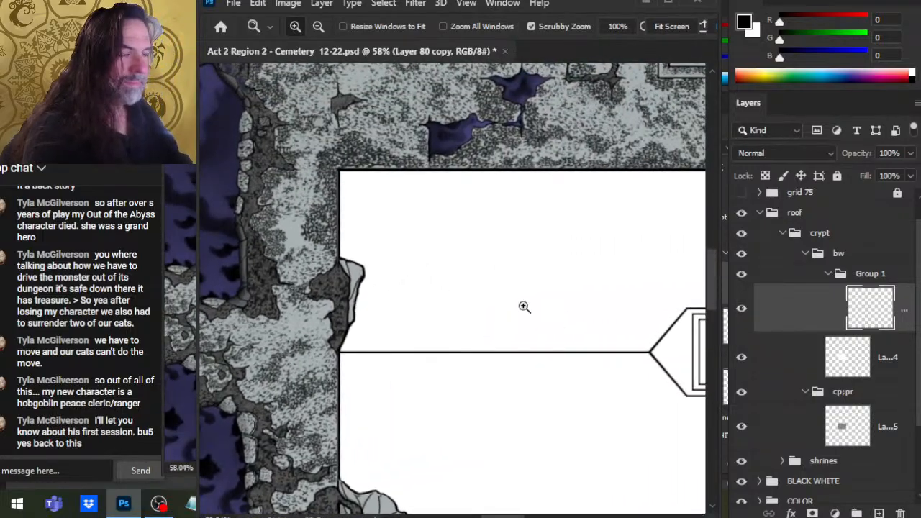
drag(523, 307, 473, 254)
drag(435, 203, 432, 238)
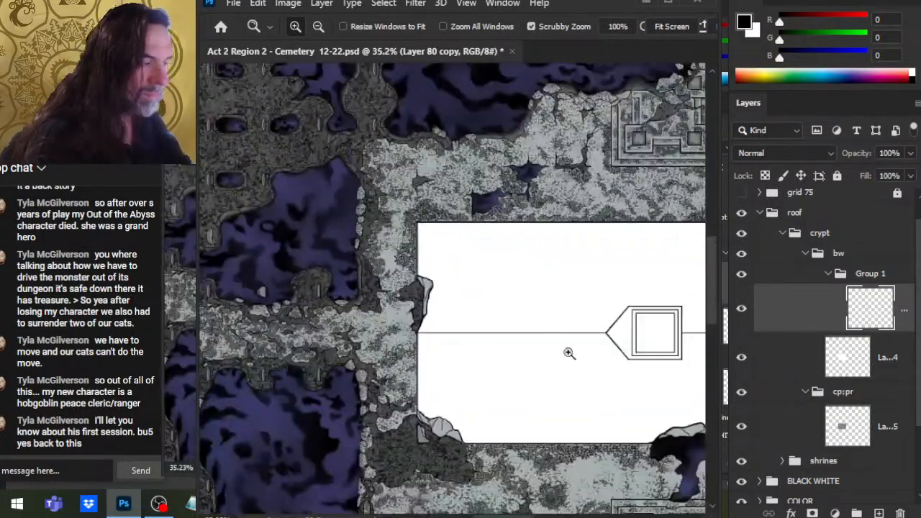
drag(603, 353, 489, 248)
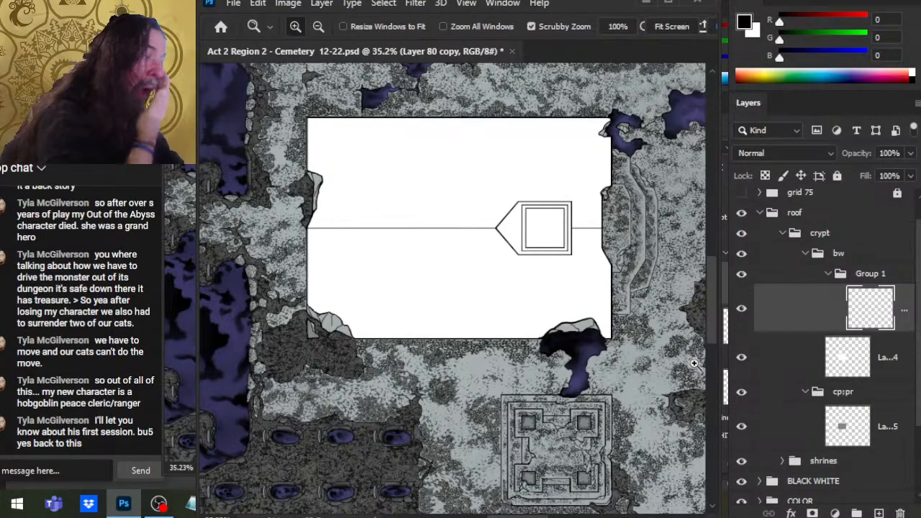
click(741, 357)
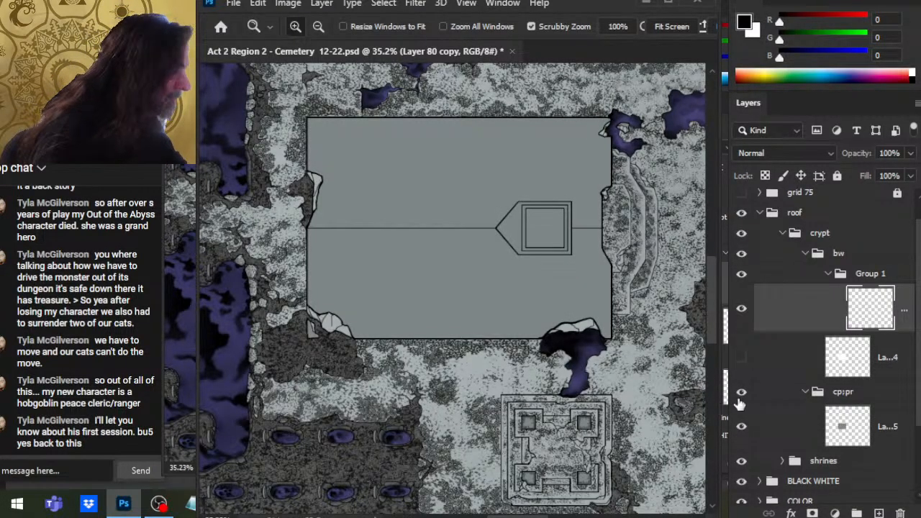
click(742, 312)
click(743, 312)
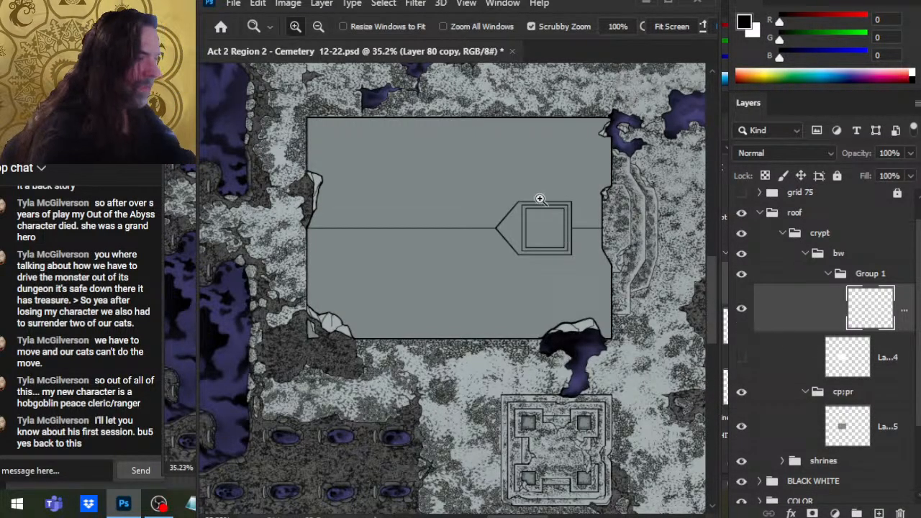
Step: Draw a jagged break across the missing lower-left corner of the square roof structure's outer frame and erase the leftover line end
scroll(460, 249, up, 5)
mouse_move(468, 259)
mouse_down()
mouse_move(448, 307)
mouse_move(466, 338)
mouse_up()
scroll(522, 279, up, 5)
key(b)
key(b)
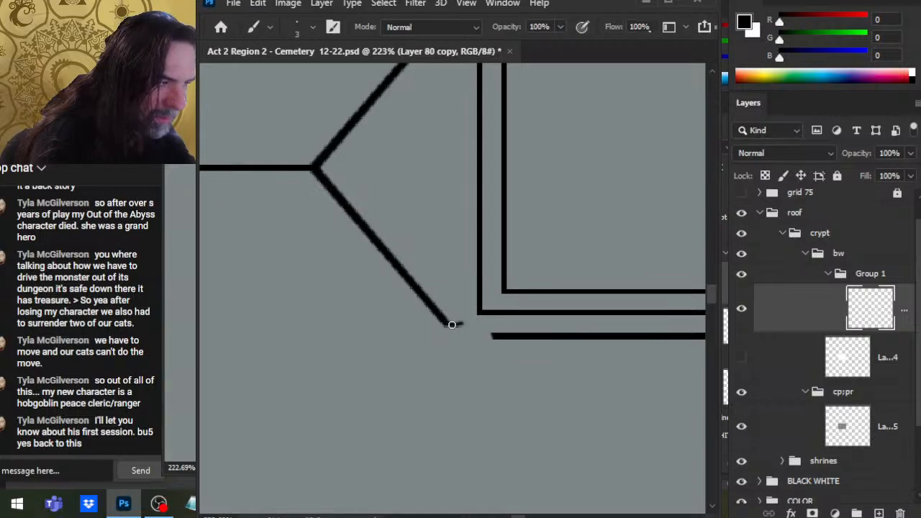
mouse_move(452, 325)
mouse_down()
mouse_move(504, 315)
mouse_move(553, 334)
mouse_up()
key(e)
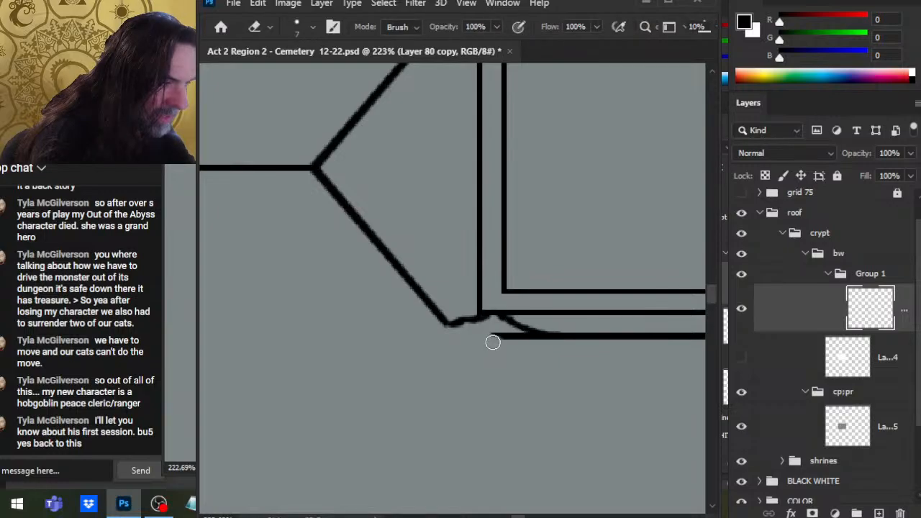
drag(494, 339, 493, 343)
key(b)
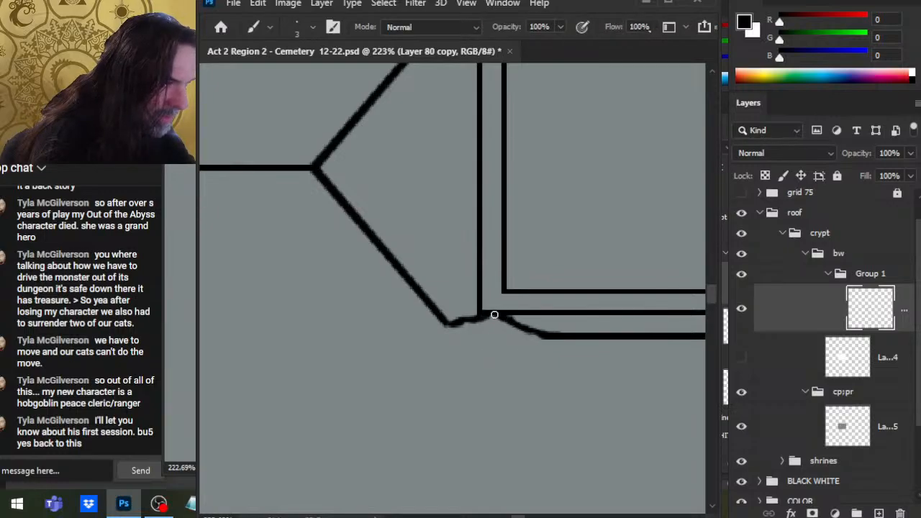
Step: Erase the lower-left corners of the two inner square frames, reducing the eraser size to 4
key(e)
mouse_move(490, 314)
mouse_down()
mouse_move(513, 292)
mouse_move(534, 291)
mouse_move(481, 308)
mouse_up()
key(b)
key(e)
key(bracketleft)
key(bracketleft)
key(bracketleft)
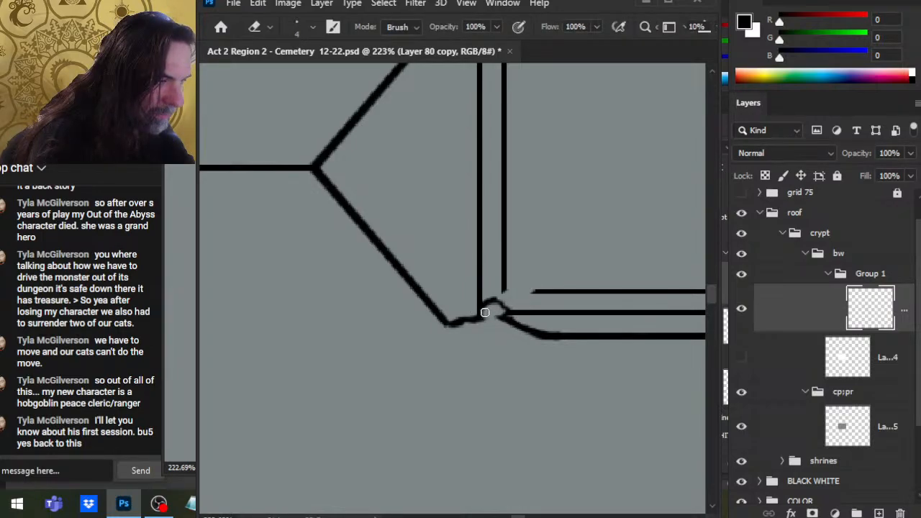
Step: Draw a deeper jagged break through the inner frames' lower-left corners, rejoining the outer frame's bottom line
key(b)
mouse_move(486, 305)
mouse_down()
mouse_move(472, 320)
mouse_move(504, 292)
mouse_up()
key(e)
key(b)
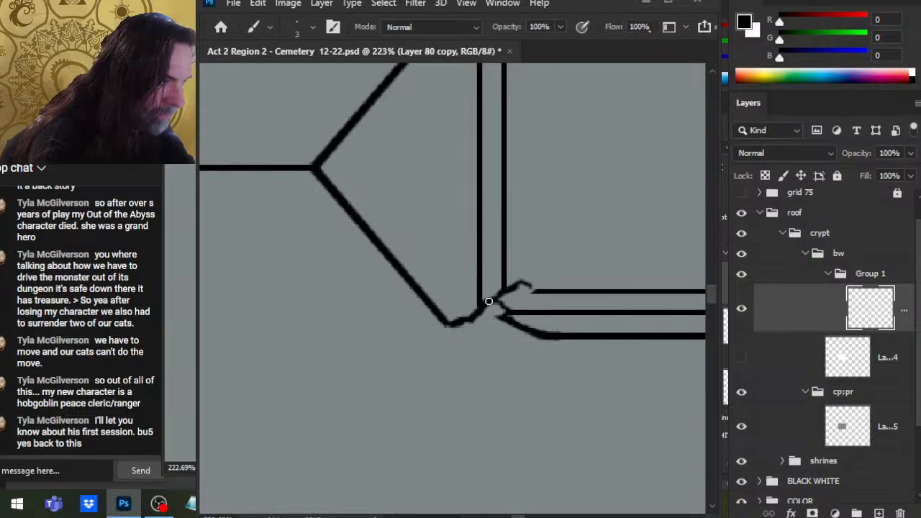
drag(534, 288, 556, 320)
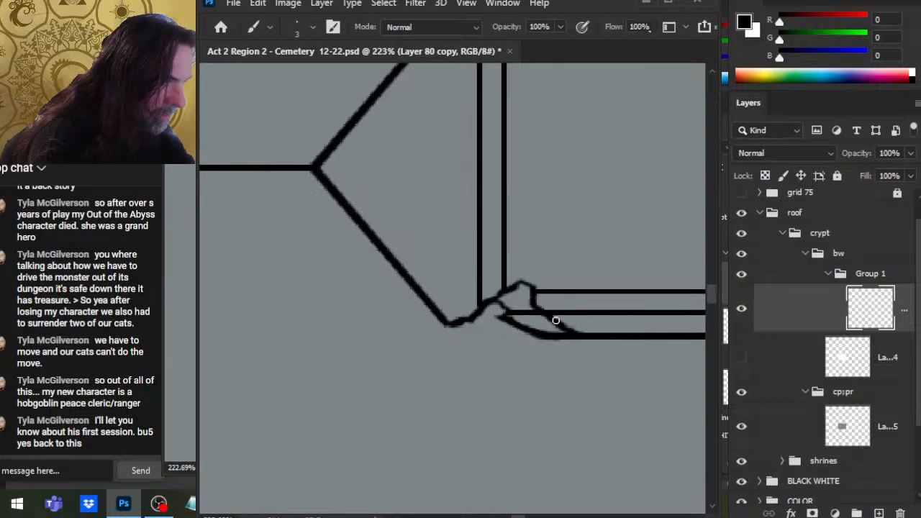
Step: Erase the old break outline and the frame line stubs left outside the deeper break
key(e)
mouse_move(498, 331)
mouse_down()
mouse_move(515, 317)
mouse_move(496, 322)
mouse_up()
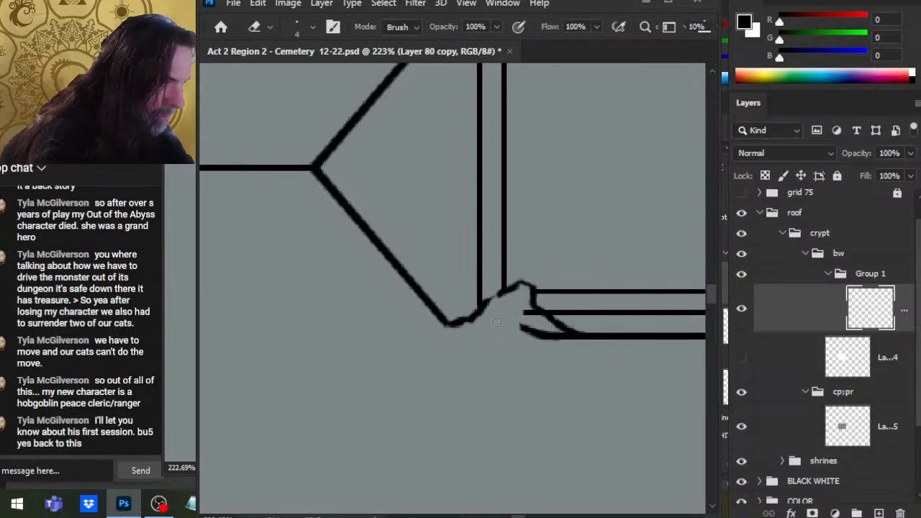
mouse_move(532, 313)
mouse_down()
mouse_move(546, 335)
mouse_move(535, 337)
mouse_move(571, 337)
mouse_up()
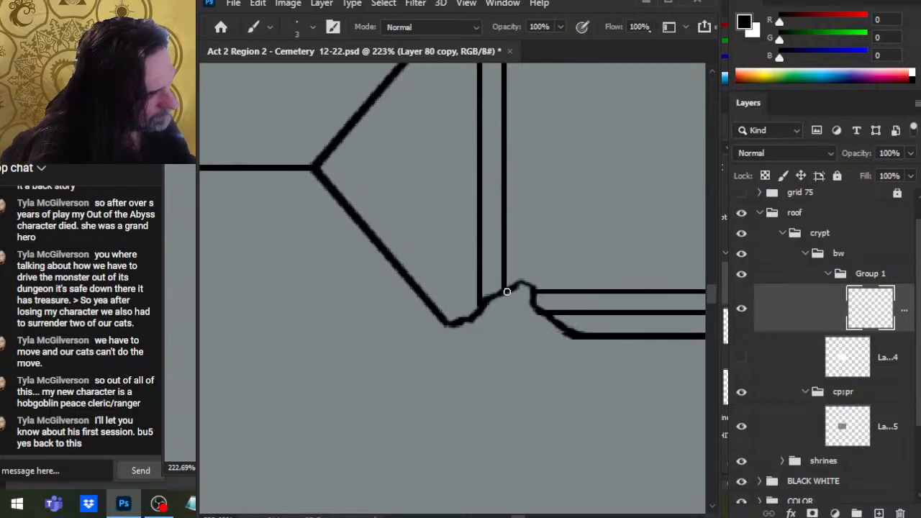
Step: Extend the lower-left break into a pointed crack inside the innermost square frame and erase the old outline beneath its peak
key(b)
drag(508, 290, 541, 251)
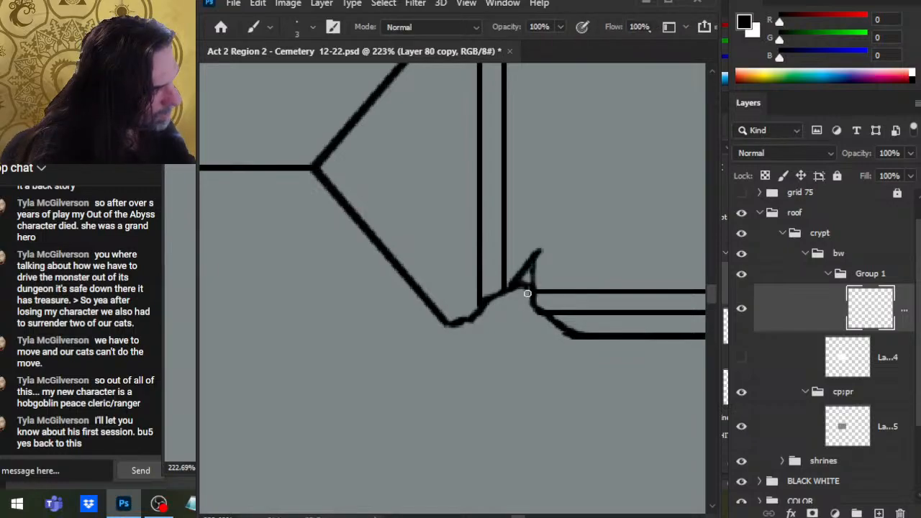
key(e)
mouse_move(520, 286)
mouse_down()
mouse_move(538, 267)
mouse_move(531, 261)
mouse_move(560, 252)
mouse_move(527, 275)
mouse_move(534, 251)
mouse_up()
key(b)
key(e)
mouse_move(531, 299)
mouse_down()
mouse_move(531, 277)
mouse_move(542, 297)
mouse_move(546, 265)
mouse_move(534, 290)
mouse_up()
key(b)
key(e)
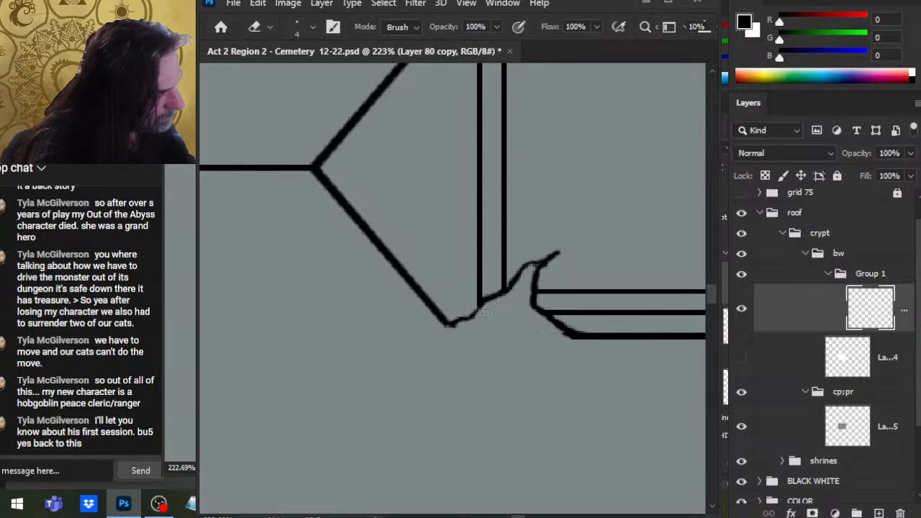
Step: Thicken the break outline between the outer frame's lower-left corner and the inner frames
key(b)
drag(451, 326, 484, 305)
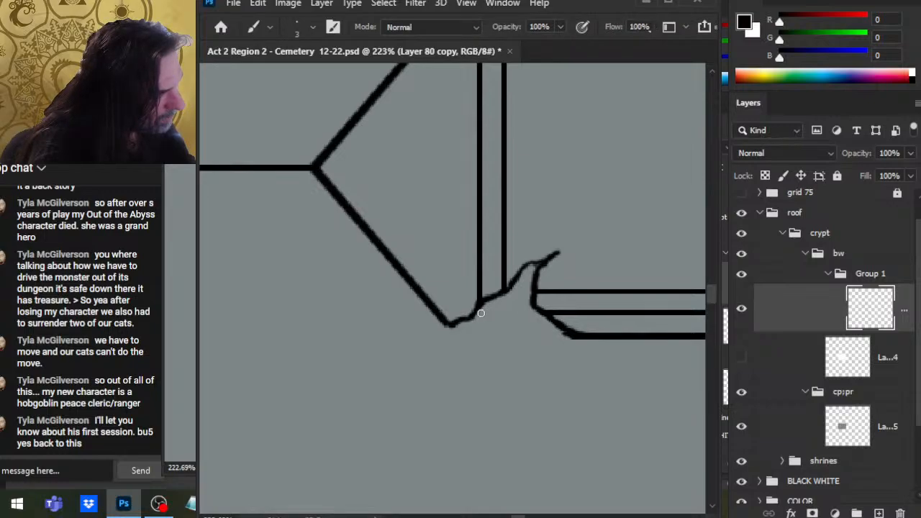
key(e)
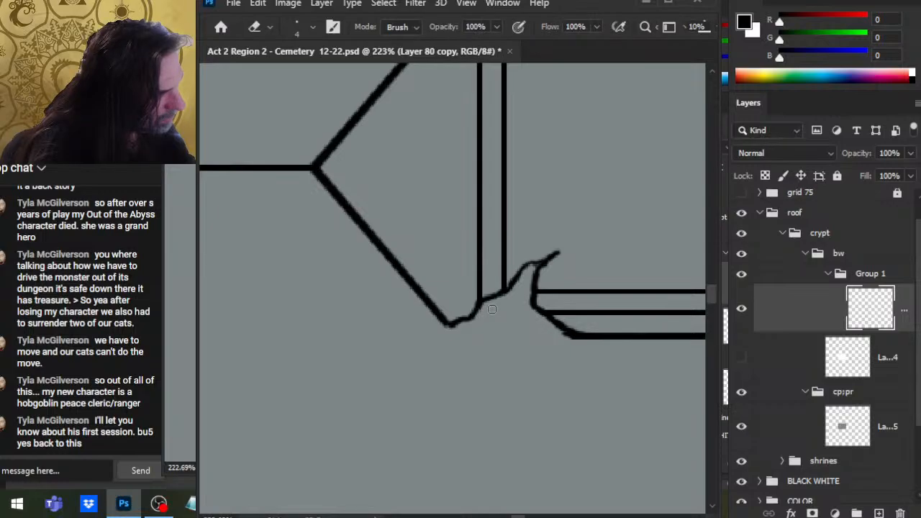
Step: Draw a second, lower jagged edge across the lower-left break down to the outer frame's bottom line, trimming it with the eraser
key(z)
drag(529, 362, 487, 390)
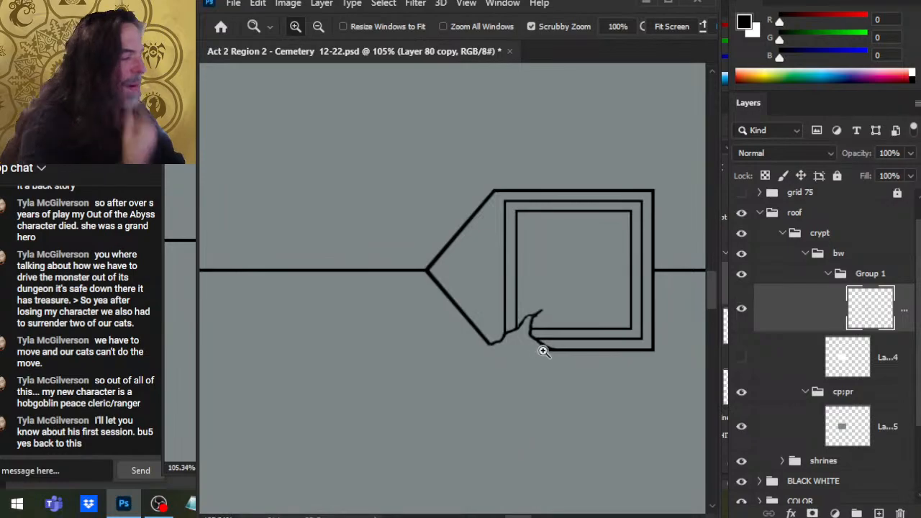
key(b)
key(z)
drag(514, 335, 545, 362)
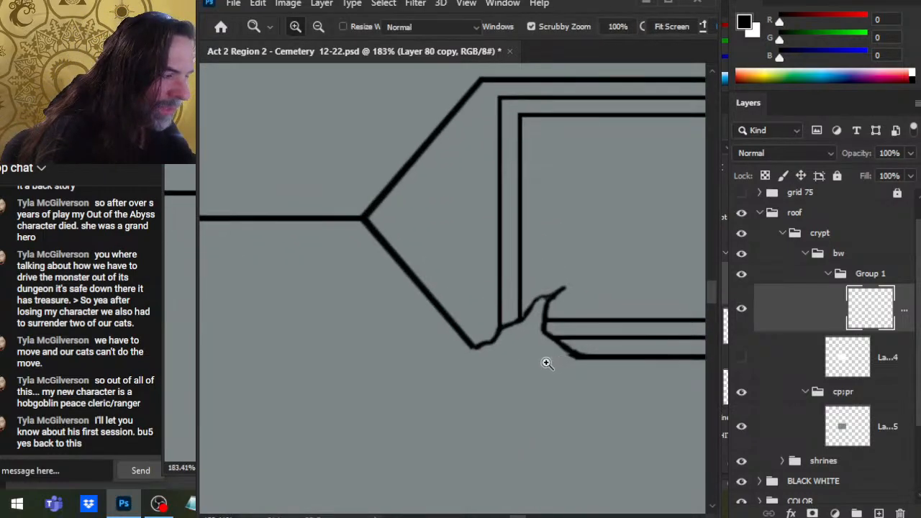
key(b)
drag(501, 330, 496, 339)
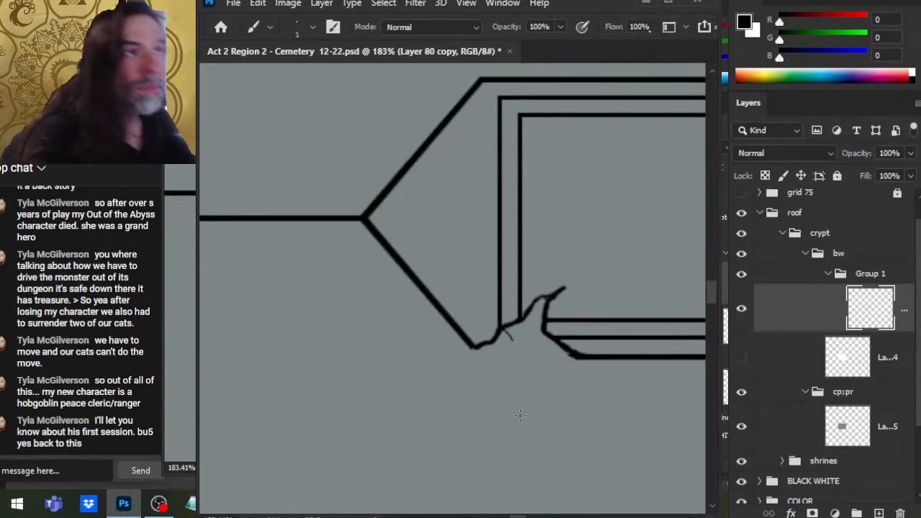
key(bracketright)
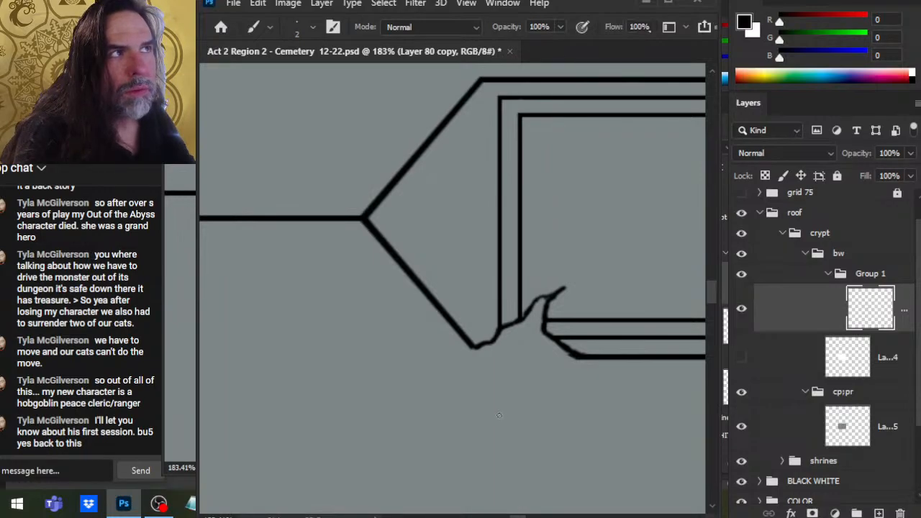
key(bracketleft)
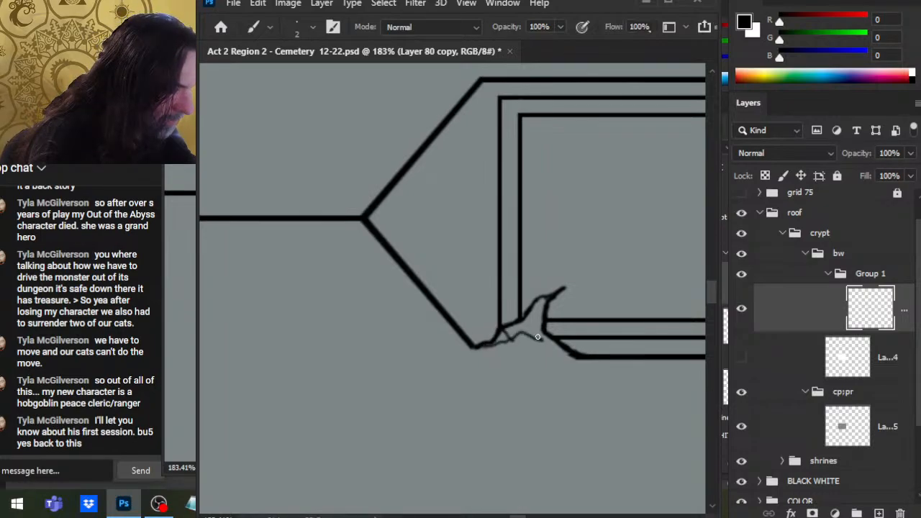
key(e)
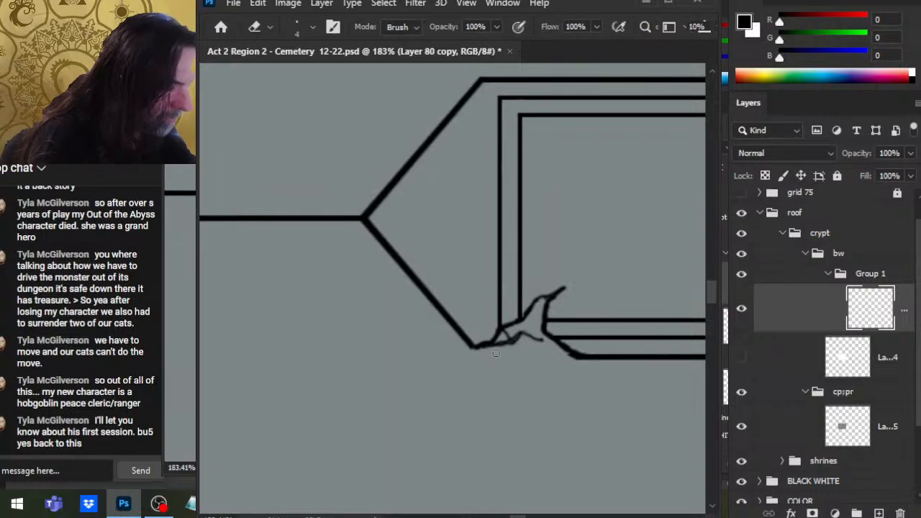
key(b)
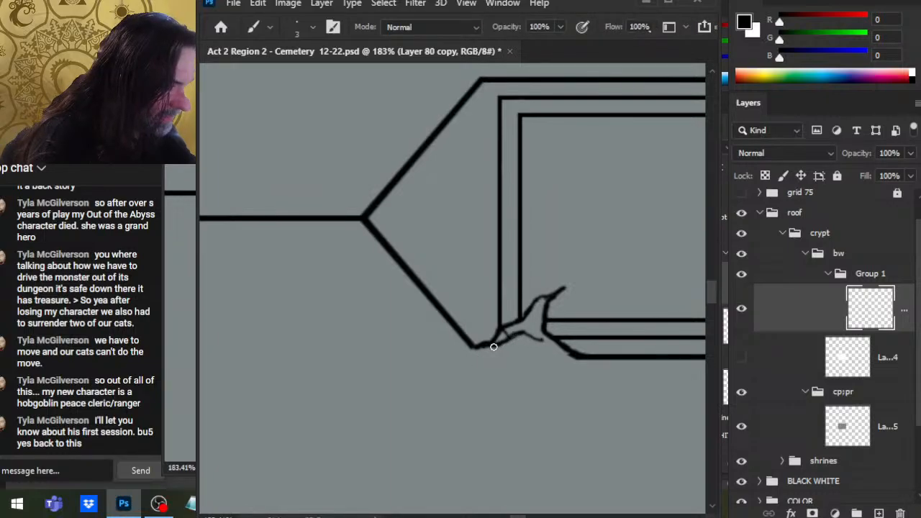
key(e)
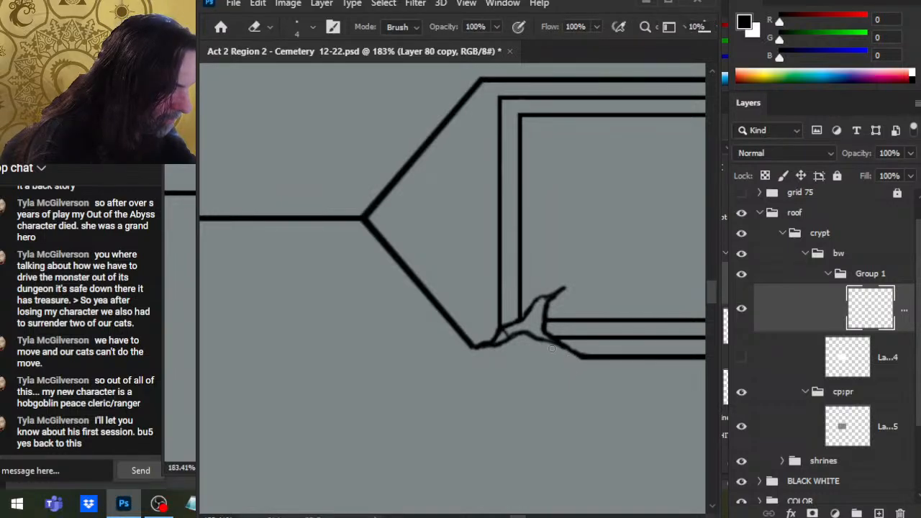
Step: Add short facet lines inside the lower-left break with a size 2 brush and thin its edge near the outer corner
key(b)
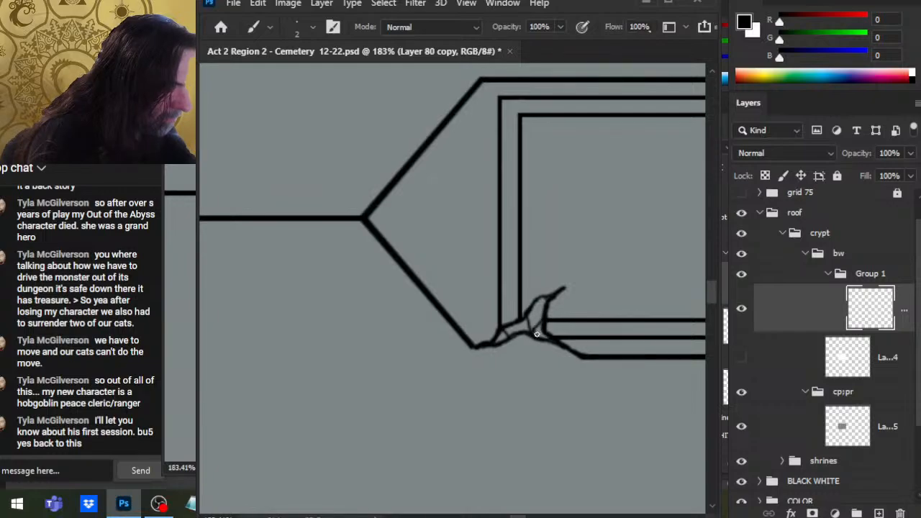
mouse_move(540, 305)
mouse_down()
mouse_move(537, 327)
mouse_move(546, 299)
mouse_up()
key(ctrl+space)
mouse_move(575, 373)
mouse_down()
mouse_move(534, 358)
mouse_move(501, 359)
mouse_move(593, 370)
mouse_up()
key(ctrl+space)
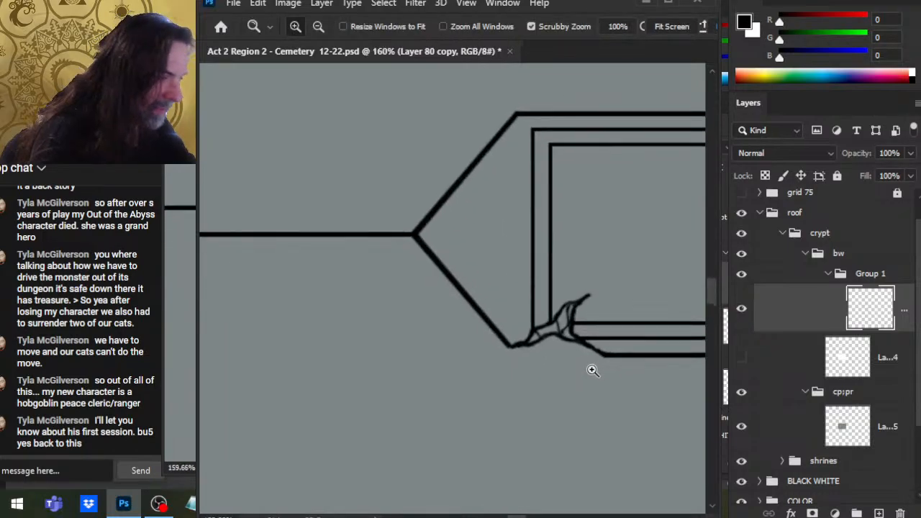
key(e)
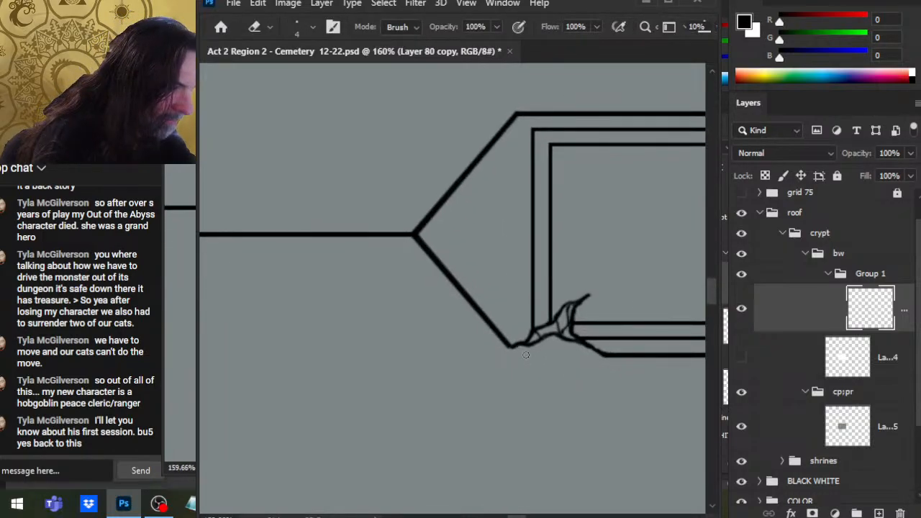
Step: Erase a gap in the top lines of both inner square frames, near their upper-left corners
key(ctrl+space)
mouse_move(564, 382)
mouse_down()
mouse_move(512, 372)
mouse_move(456, 323)
mouse_move(529, 287)
mouse_up()
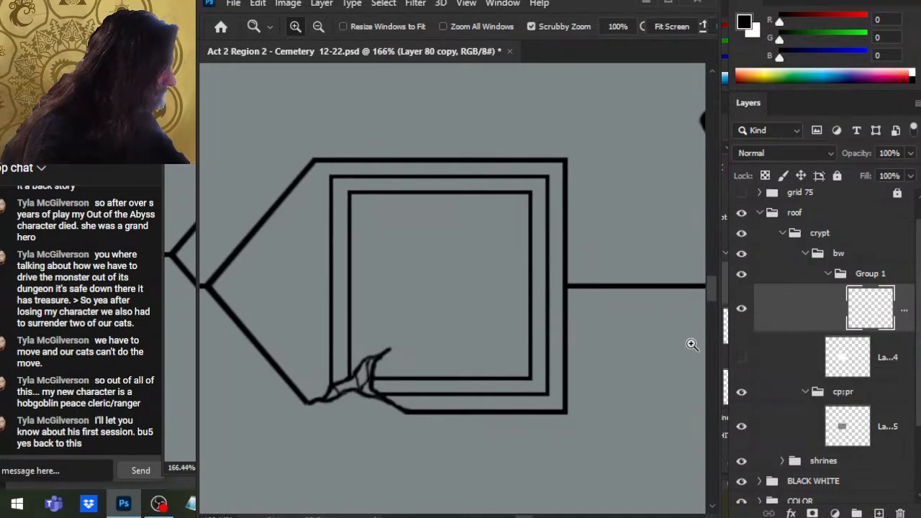
key(e)
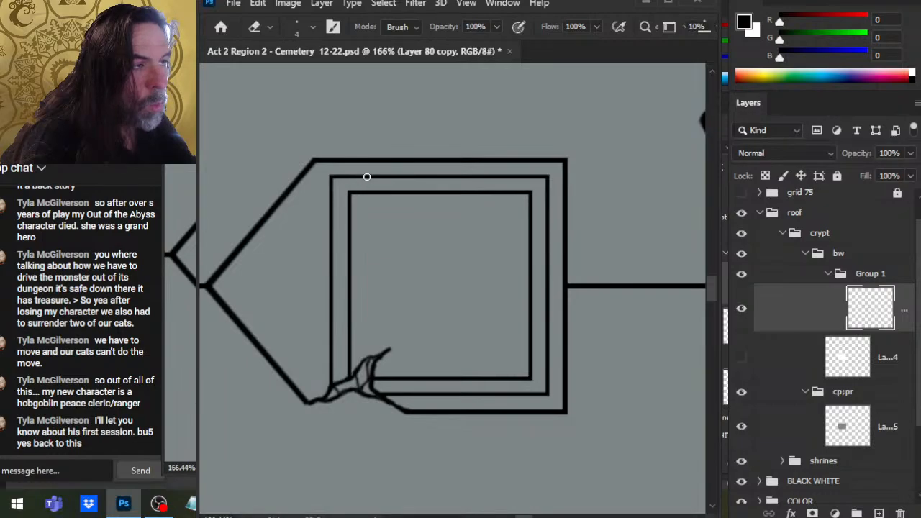
mouse_move(367, 176)
mouse_down()
mouse_move(432, 208)
mouse_move(417, 189)
mouse_up()
key(z)
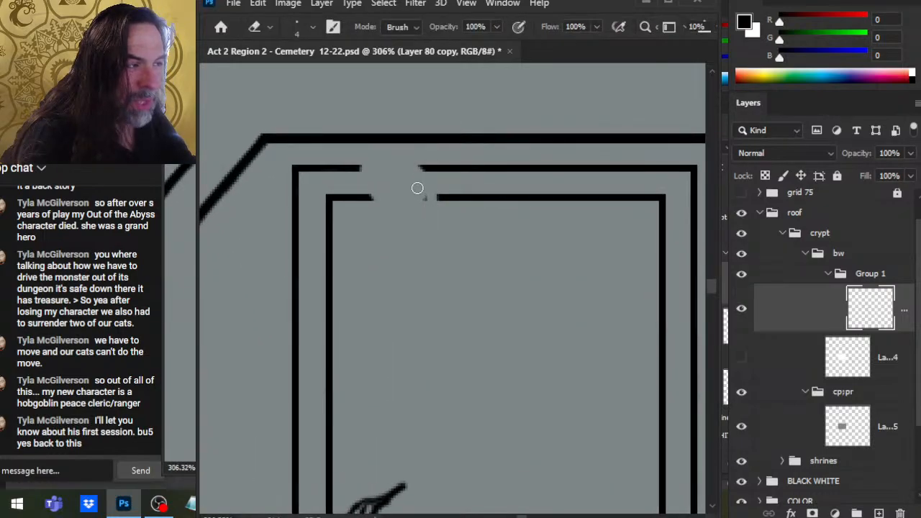
Step: Draw a jagged V-shaped notch across the gap in the top frame lines with a size 3 brush
key(b)
mouse_move(357, 170)
mouse_down()
mouse_move(365, 189)
mouse_move(423, 239)
mouse_move(418, 234)
mouse_move(441, 203)
mouse_move(421, 169)
mouse_up()
key(])
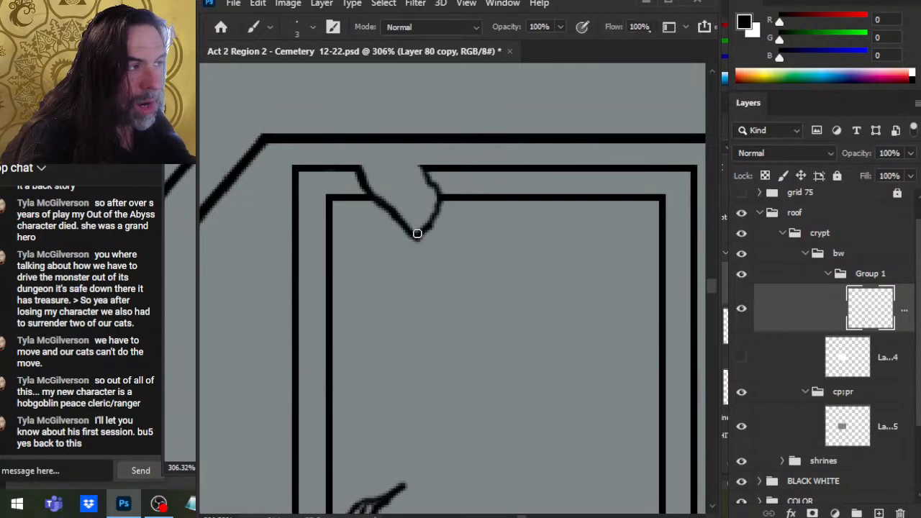
drag(413, 231, 419, 239)
key(e)
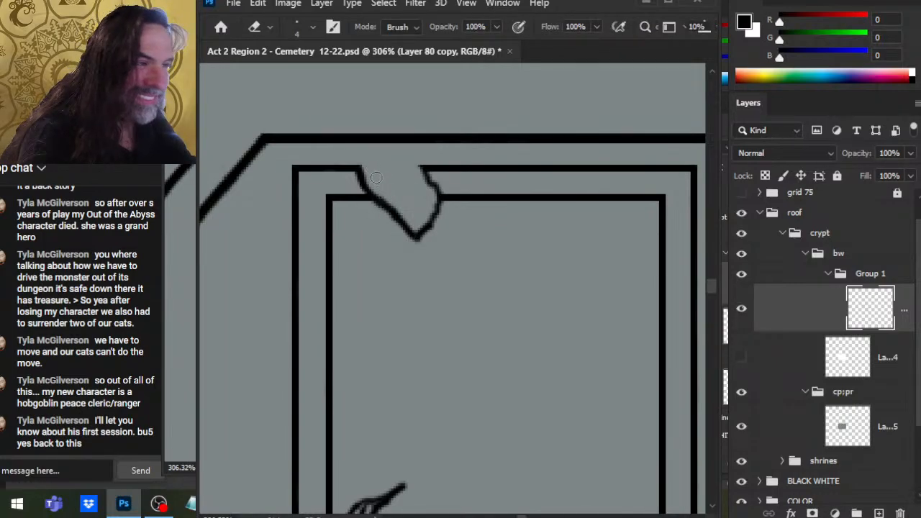
Step: Draw an inner broken edge and facet lines inside the notch in the top frame lines
key(b)
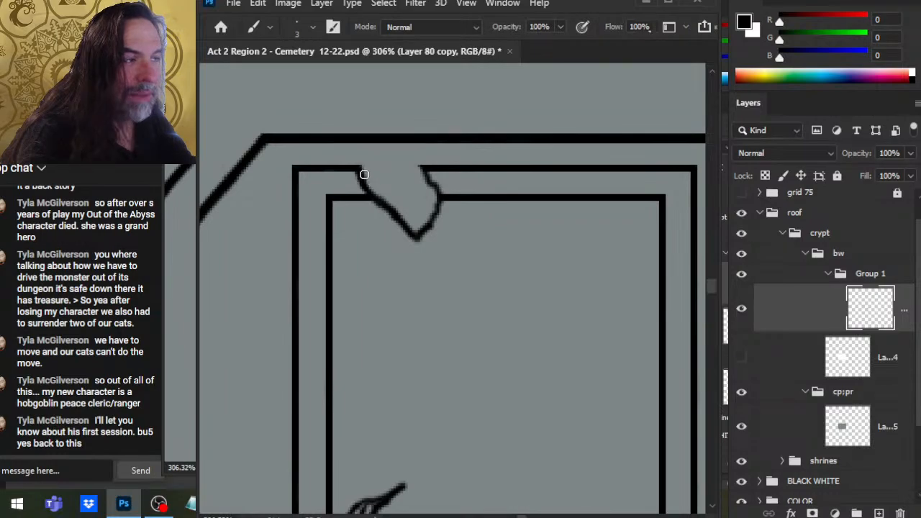
mouse_move(364, 174)
mouse_down()
mouse_move(413, 195)
mouse_move(424, 177)
mouse_move(401, 195)
mouse_move(434, 200)
mouse_move(436, 210)
mouse_move(405, 209)
mouse_move(430, 220)
mouse_up()
key(e)
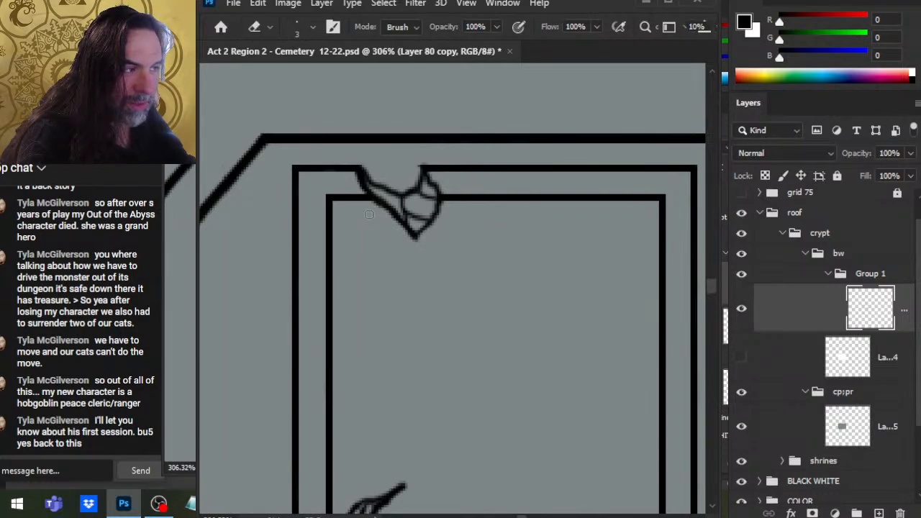
Step: Erase a gap in the right-hand lines of both inner square frames with a size 5 eraser
key(z)
drag(514, 271, 418, 251)
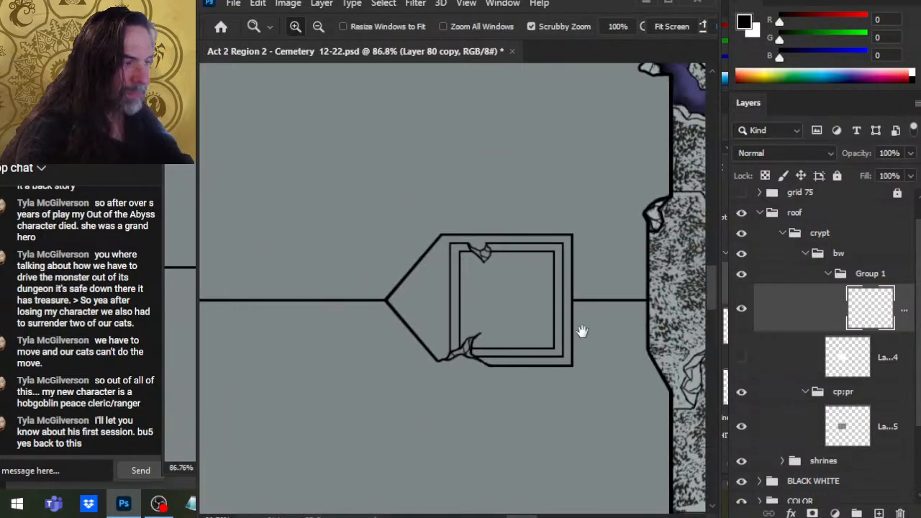
mouse_move(573, 328)
mouse_down()
mouse_move(500, 289)
mouse_move(557, 268)
mouse_up()
key(e)
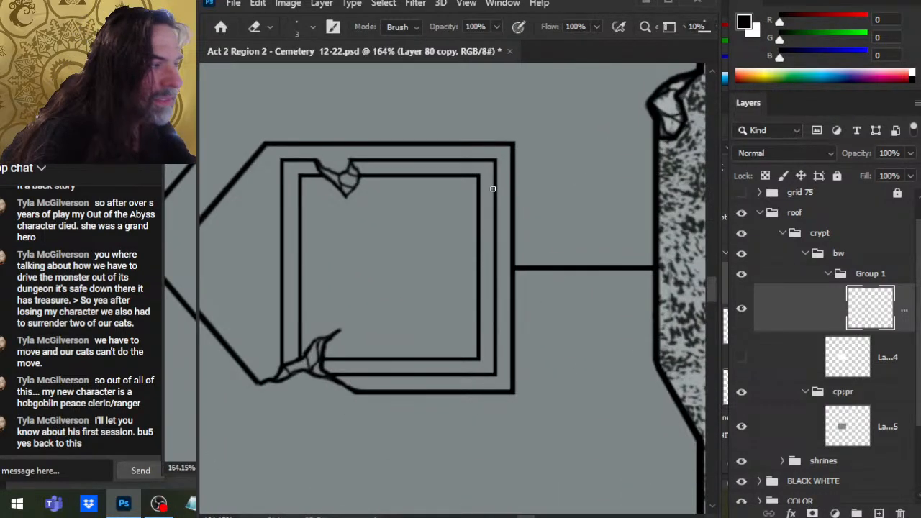
drag(478, 202, 478, 217)
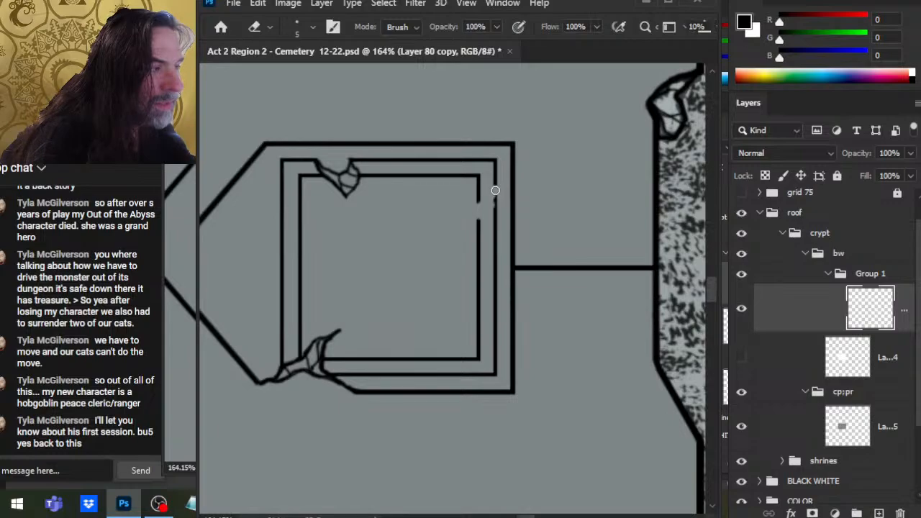
Step: Draw a long jagged crack from the right-hand gap into the innermost square, trimming the frame line below to meet it
key(b)
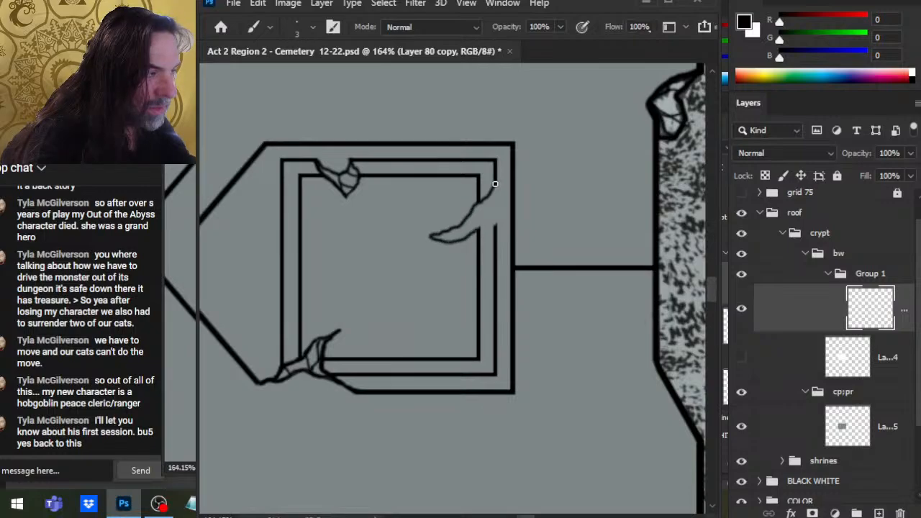
key(e)
drag(497, 240, 496, 225)
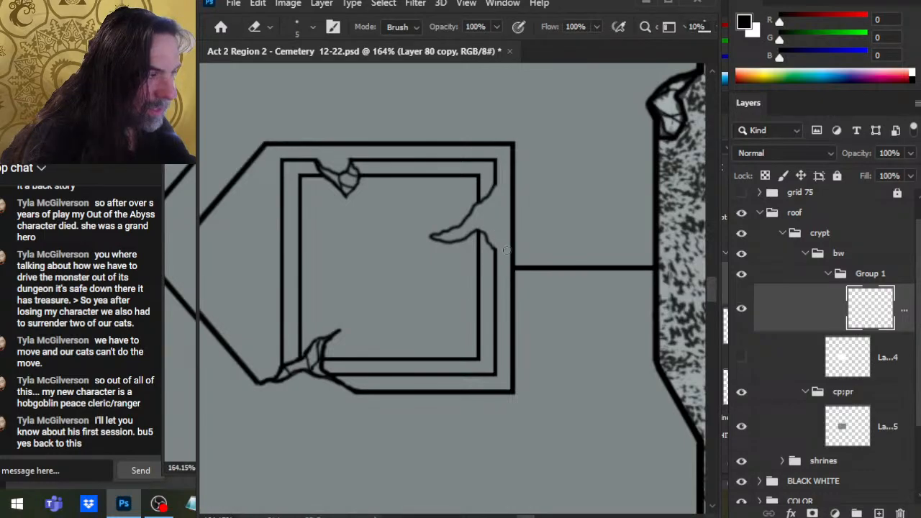
key(b)
drag(488, 241, 494, 261)
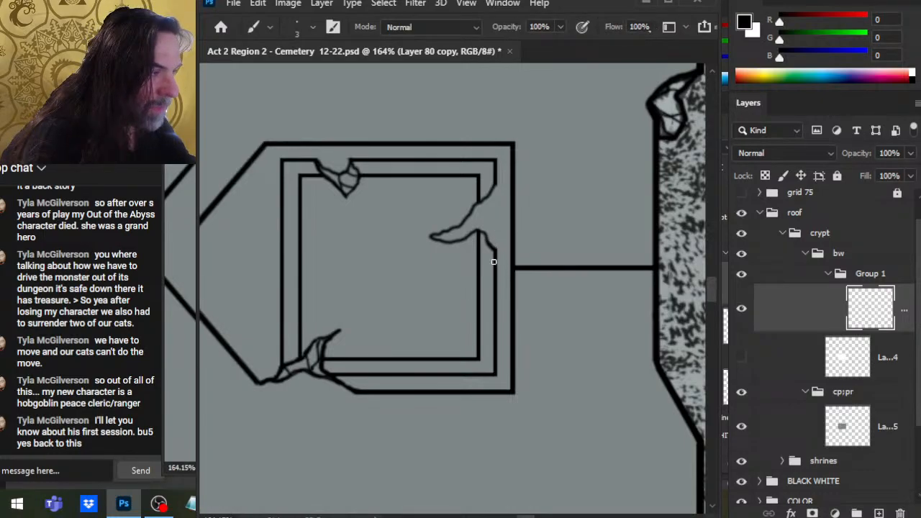
key(e)
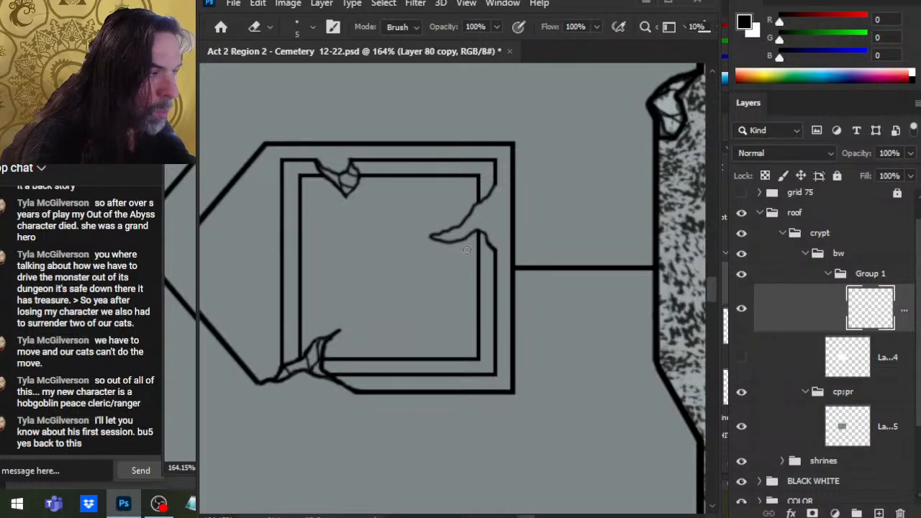
Step: Draw an edge closing the mouth of the right-hand crack and facet lines along its inside, reducing the brush size to 2
key(z)
click(497, 241)
key(b)
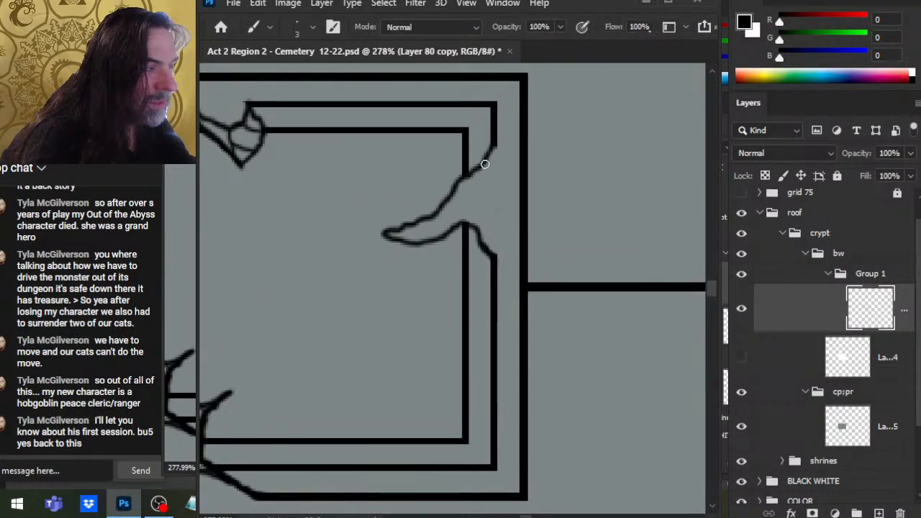
drag(484, 166, 469, 182)
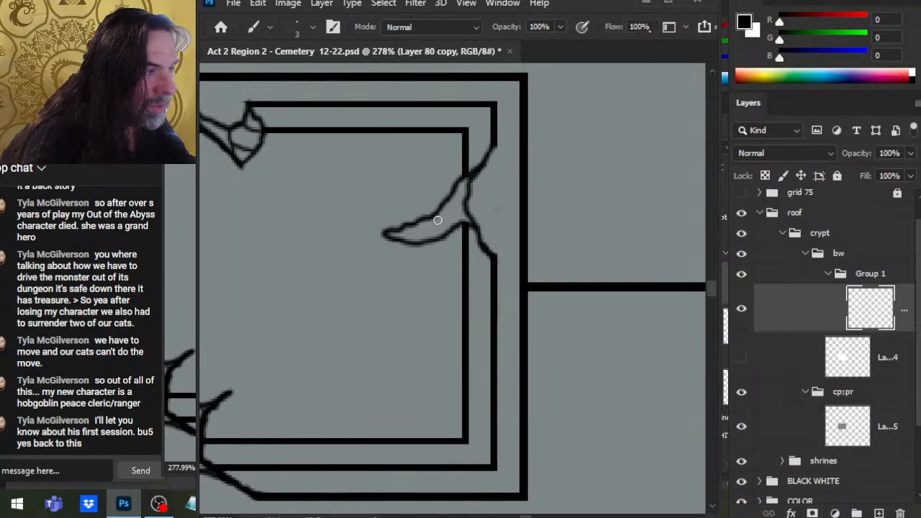
mouse_move(430, 219)
mouse_down()
mouse_move(458, 211)
mouse_move(423, 238)
mouse_move(428, 232)
mouse_move(391, 234)
mouse_up()
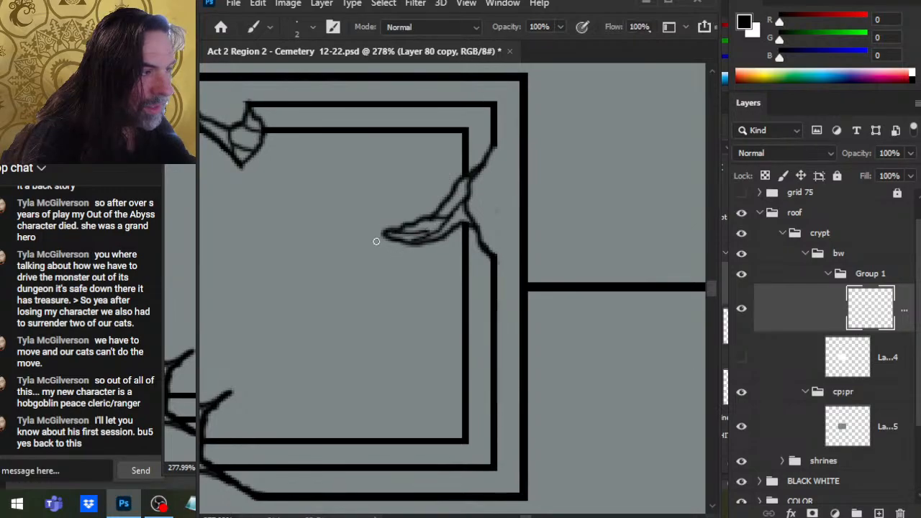
Step: Add short facet strokes near the mouth of the right-hand crack and clean up its edges with a size 4 eraser
key(e)
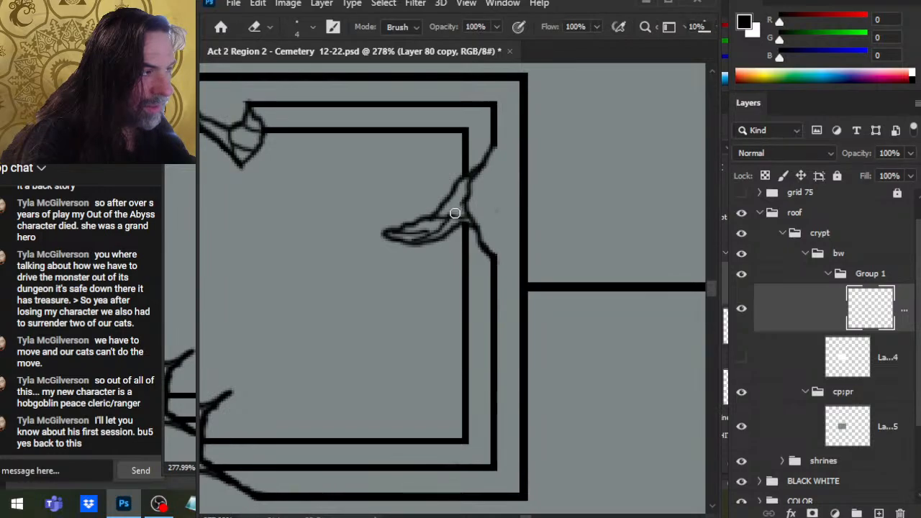
key(b)
key(e)
key(b)
mouse_move(461, 191)
mouse_down()
mouse_move(455, 196)
mouse_move(488, 158)
mouse_up()
key(e)
key(b)
key(e)
key(b)
key(e)
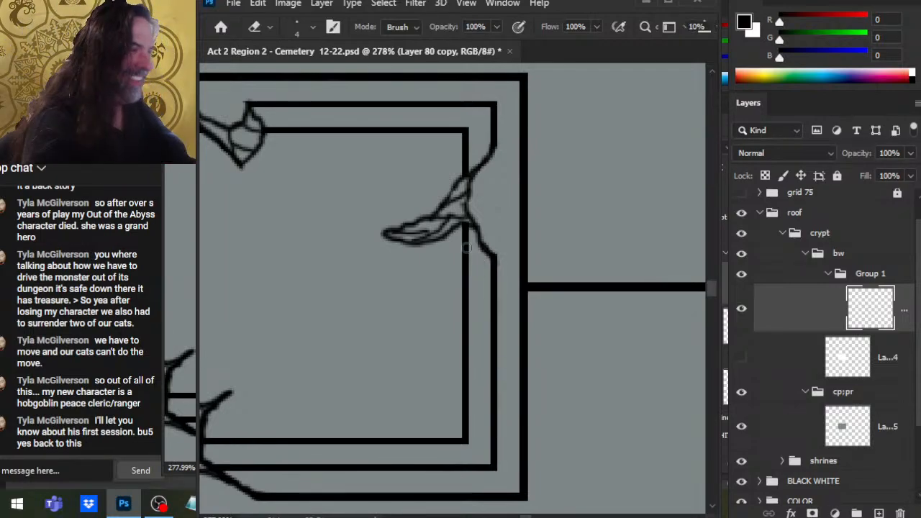
key(b)
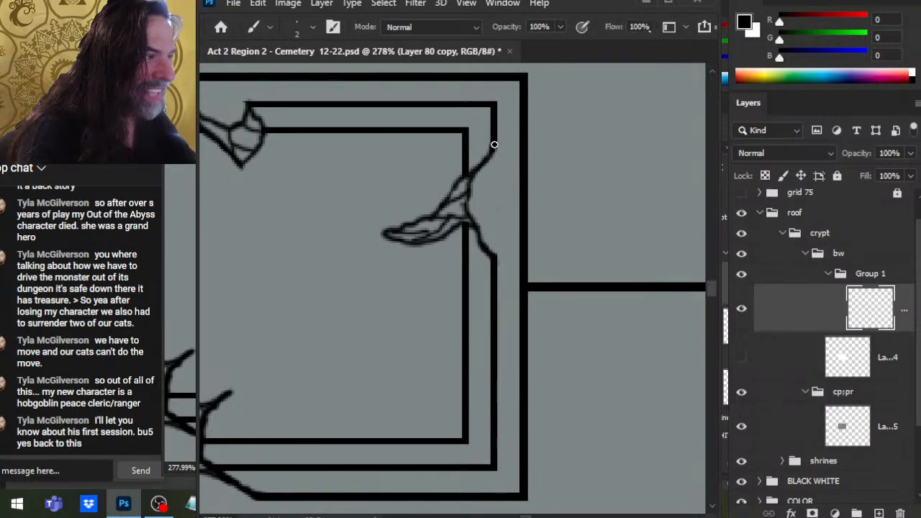
Step: Refine the lower edge of the right-hand crack with a size 1 brush and clean its lines with the eraser, reducing it to size 2
key(e)
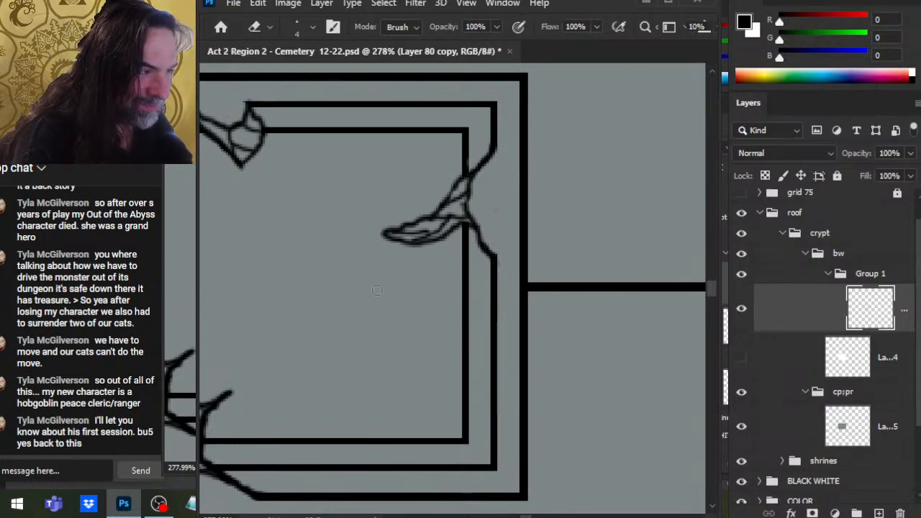
key(b)
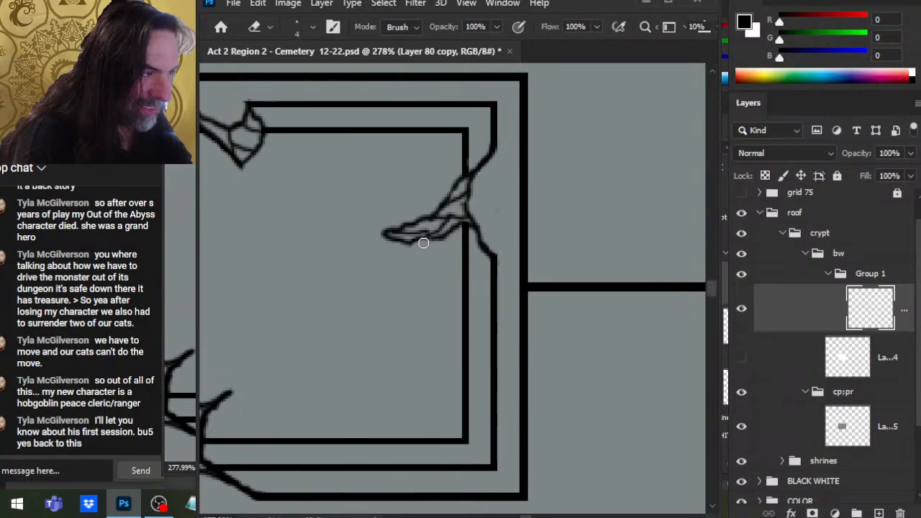
mouse_move(421, 252)
mouse_down()
mouse_move(425, 245)
mouse_move(411, 240)
mouse_move(434, 240)
mouse_move(410, 242)
mouse_up()
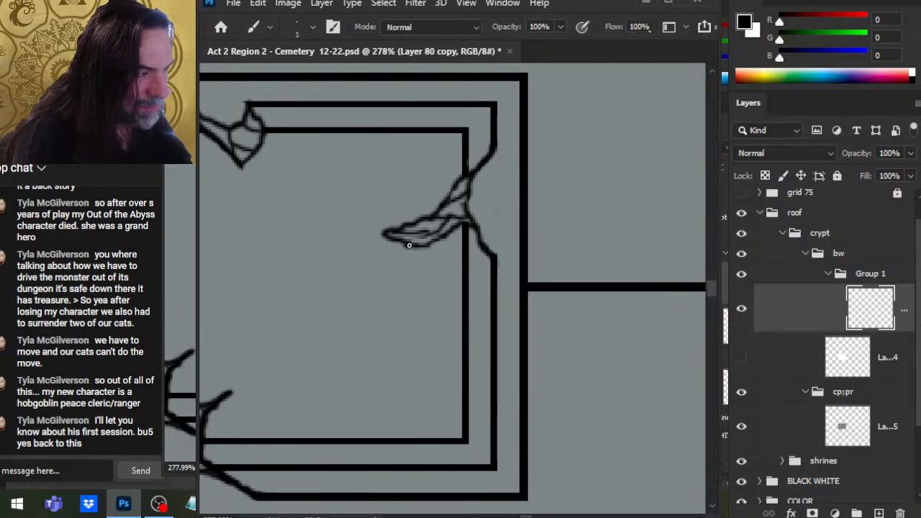
key(e)
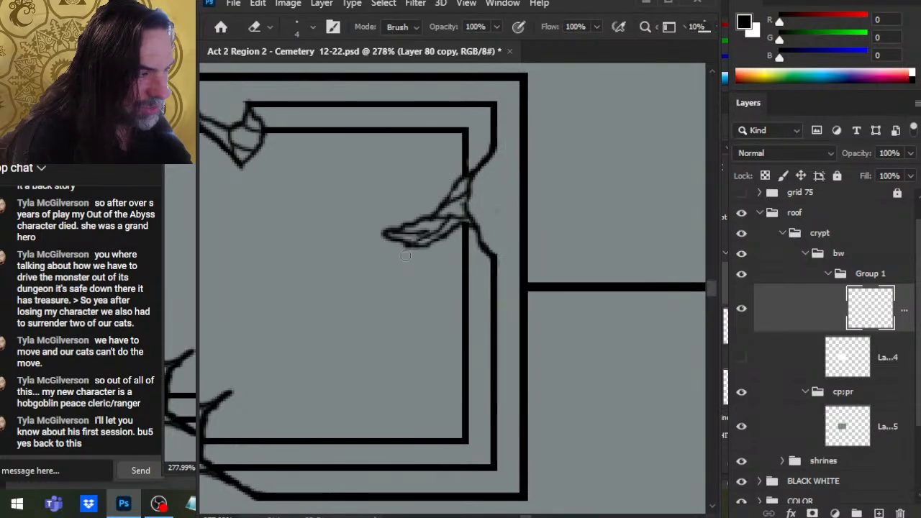
drag(421, 237, 429, 231)
key(bracketleft)
key(bracketleft)
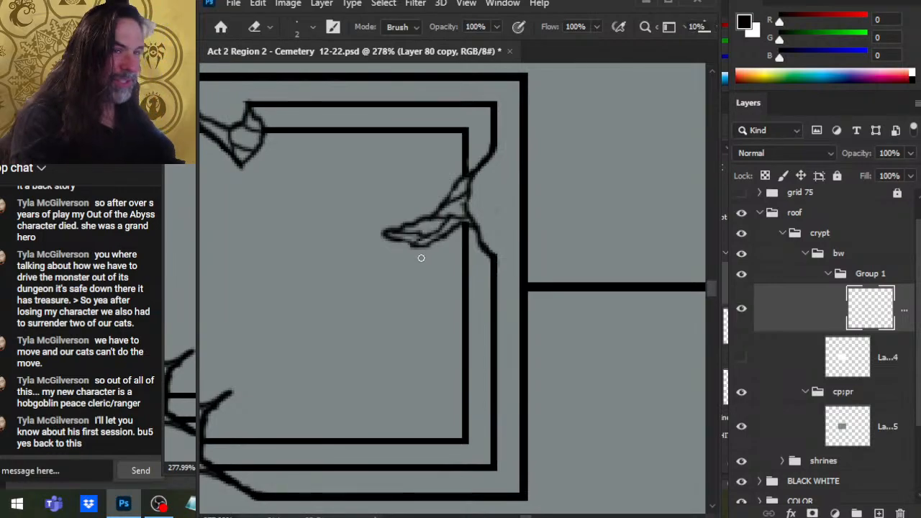
key(b)
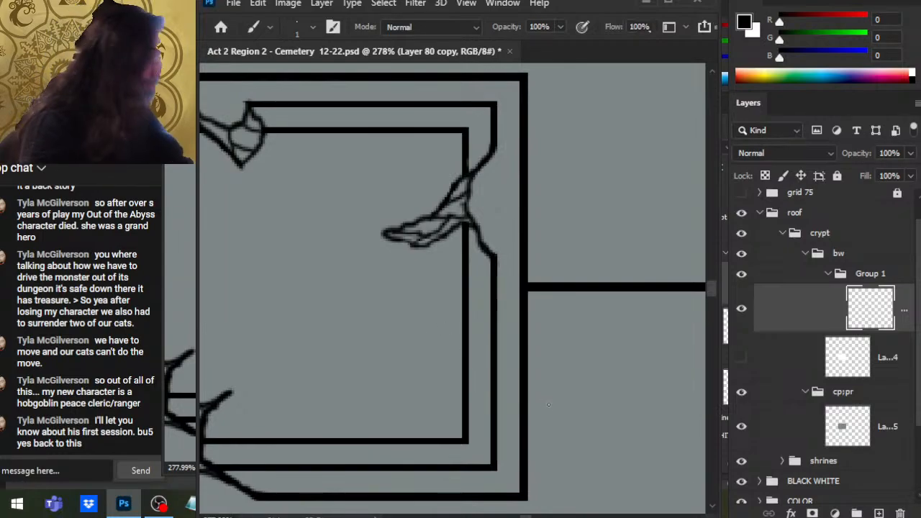
Step: Hide the grey roof fill layer in the cp;pr group and compare the linework with the floor plan beneath
key(ctrl+space)
drag(546, 372, 450, 336)
drag(536, 439, 548, 423)
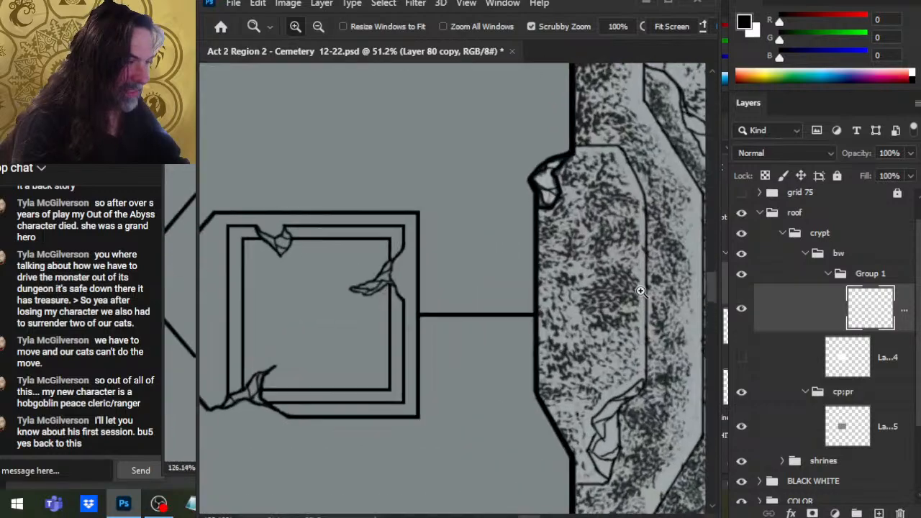
drag(606, 313, 633, 310)
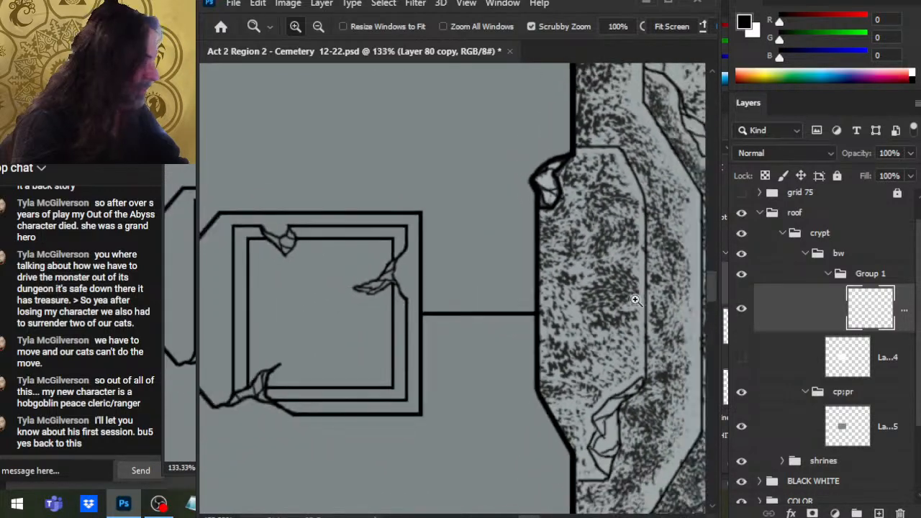
click(741, 428)
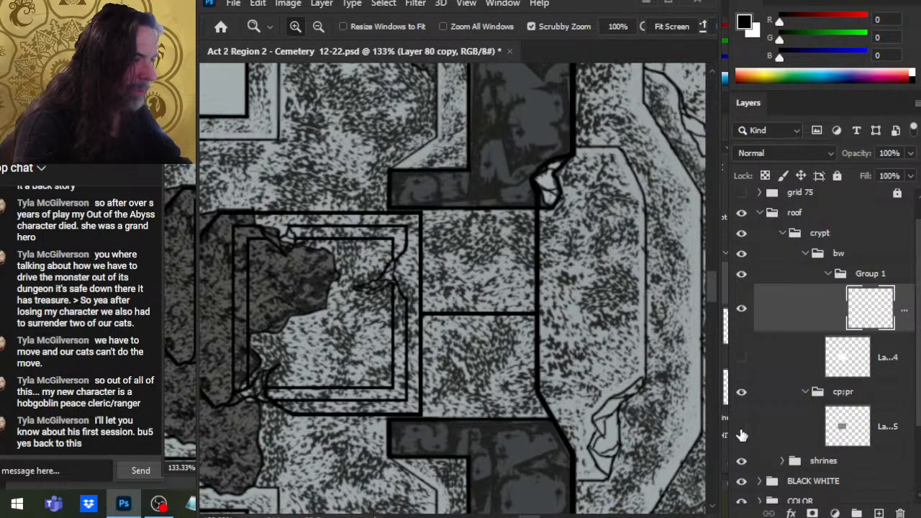
click(742, 432)
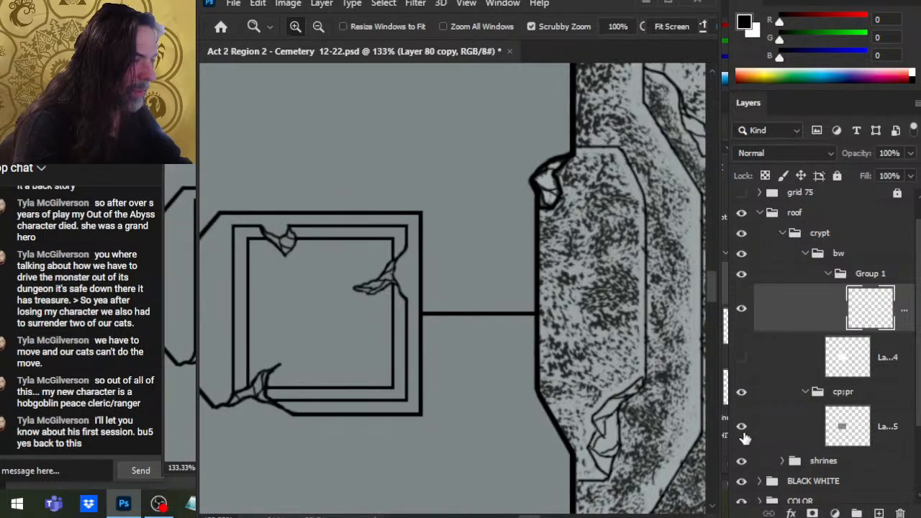
click(742, 434)
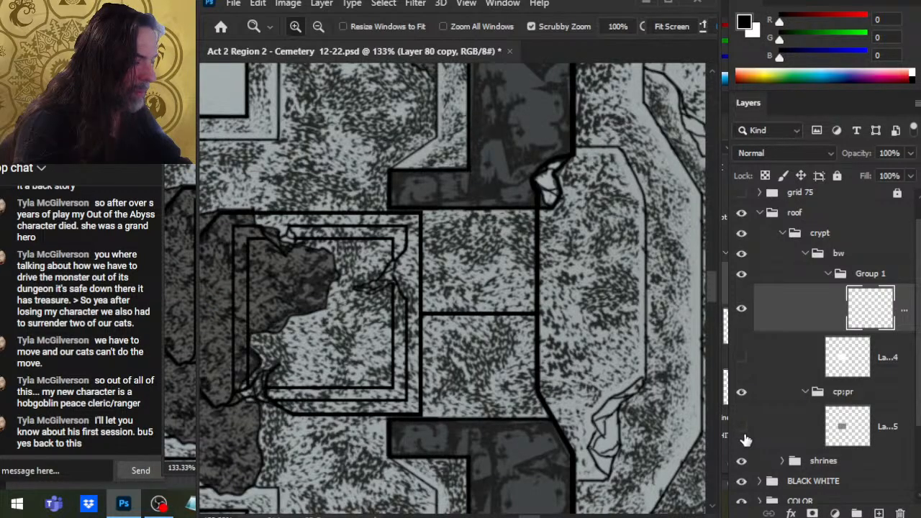
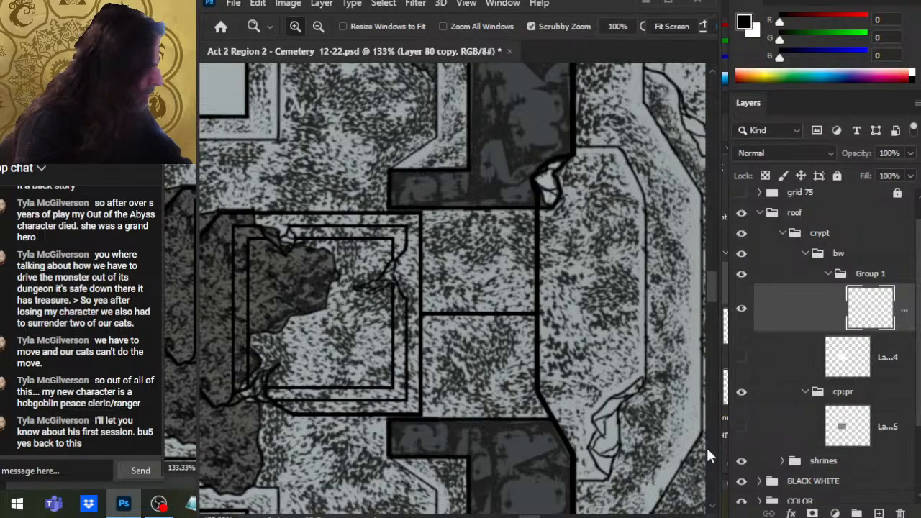
click(745, 320)
click(745, 320)
Step: Lasso the lower diagonal corner of the thick wall outline, copy it to a new layer and flip it vertically
key(l)
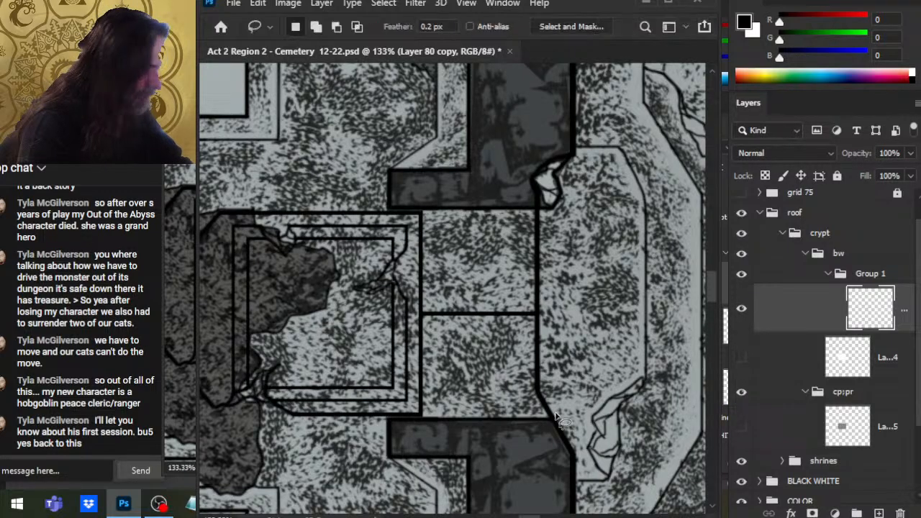
mouse_move(536, 469)
mouse_down()
mouse_move(552, 364)
mouse_move(591, 461)
mouse_move(538, 470)
mouse_up()
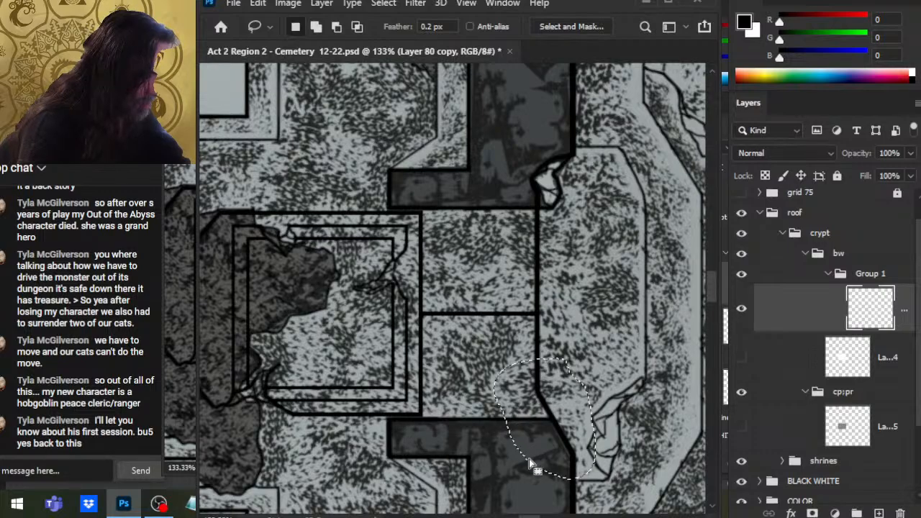
key(ctrl+j)
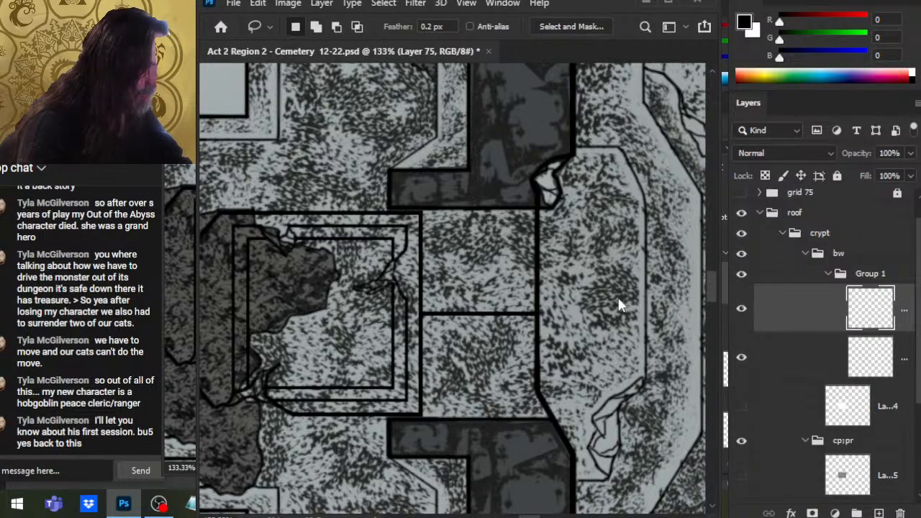
key(ctrl+t)
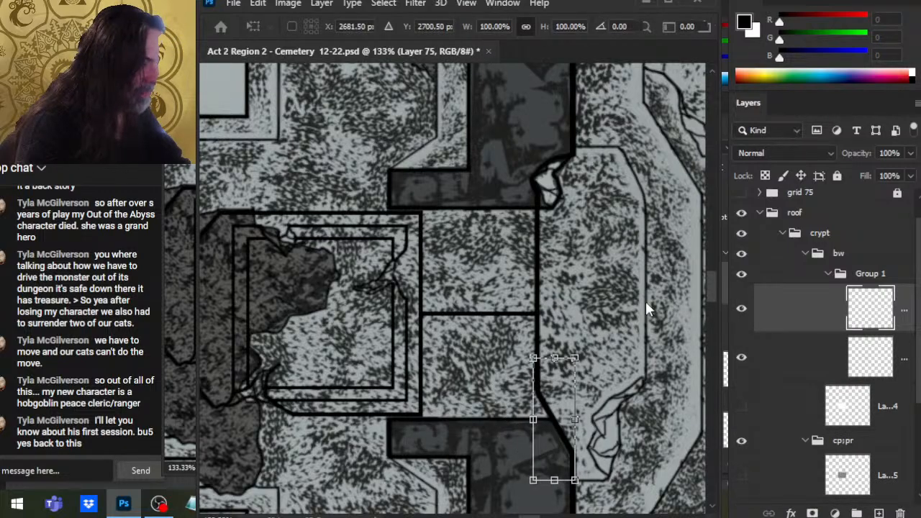
click(661, 515)
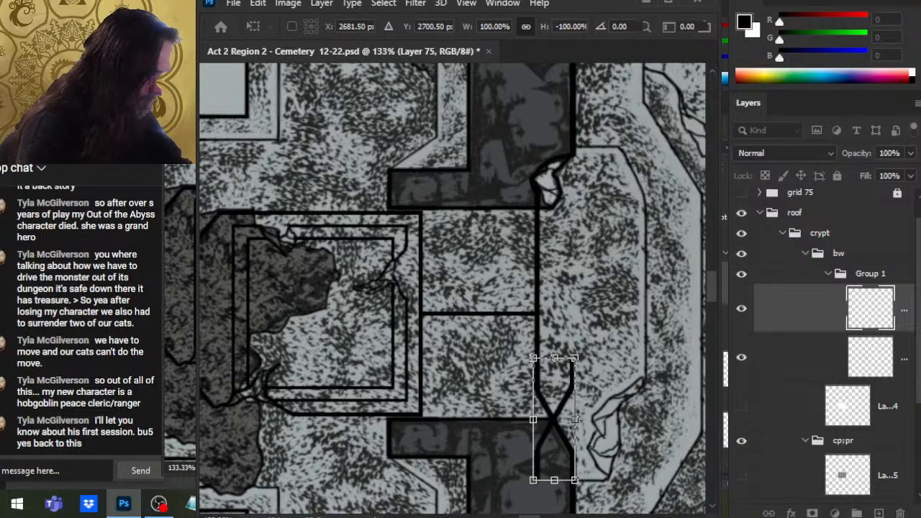
key(Return)
Step: Move the flipped diagonal straight up until it meets the wall outline at the upper broken corner
key(v)
key(Up)
key(Up)
key(Up)
key(Up)
key(Up)
key(Up)
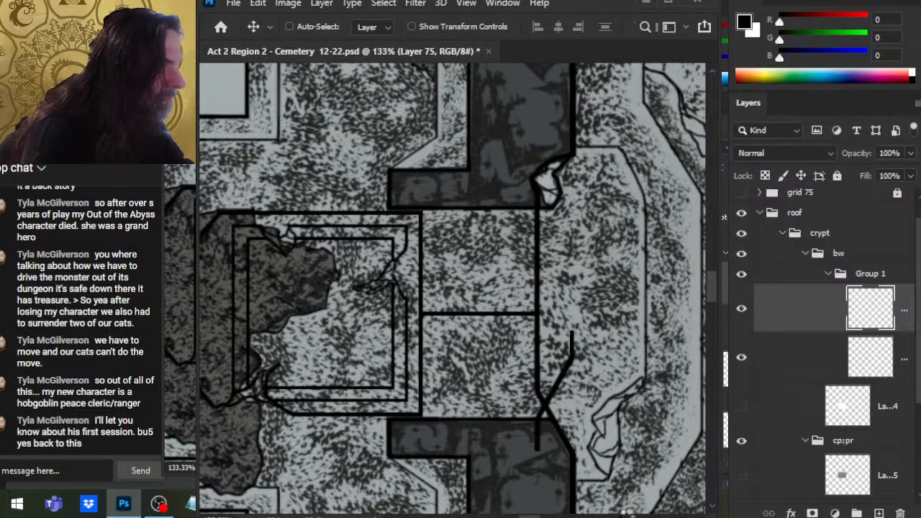
key(Up)
key(Up)
key(Up)
key(Up)
key(Up)
key(Up)
key(Up)
key(Up)
key(Up)
key(Up)
key(Up)
key(Up)
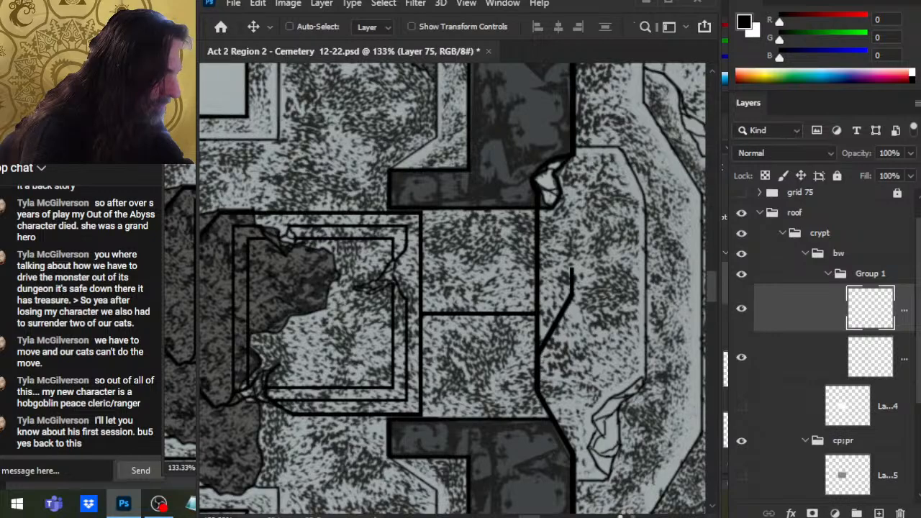
key(Up)
key(Up)
key(Up)
key(Up)
key(Up)
key(Up)
key(Up)
key(Up)
key(Up)
key(Up)
key(Up)
key(Up)
key(Up)
key(Up)
key(Up)
key(Up)
key(Up)
key(Up)
key(Up)
key(Up)
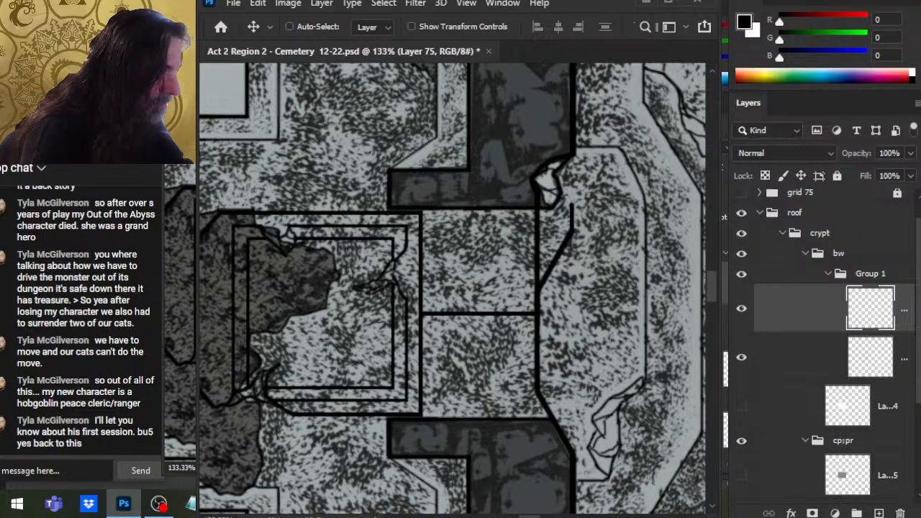
key(Up)
key(Up)
key(Up)
key(Up)
key(Up)
key(Up)
key(Up)
key(Up)
key(Up)
key(Up)
key(Up)
key(Up)
key(Up)
key(Up)
key(Up)
key(Up)
key(Up)
key(Up)
key(Up)
key(Up)
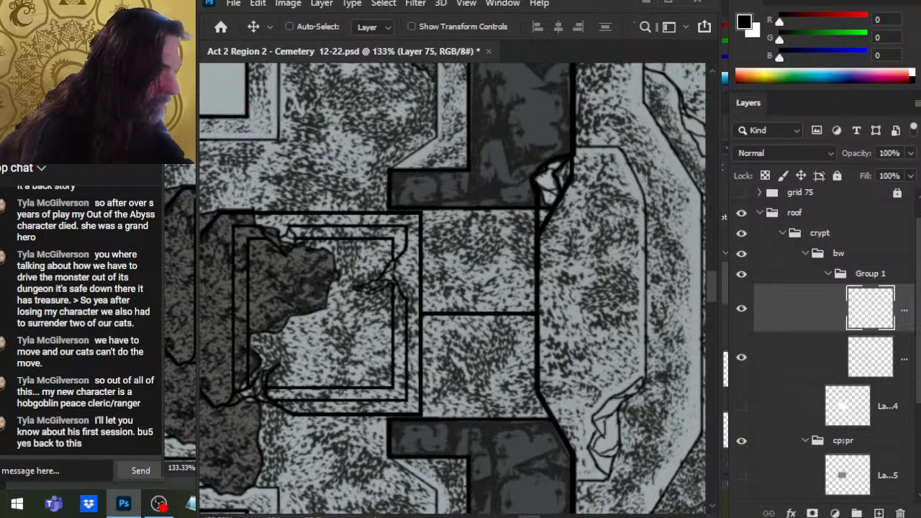
Step: Show the grey roof fill again and erase the leftover vertical wall line beside the flipped diagonal on Layer 80 copy
key(z)
mouse_move(577, 223)
mouse_down()
mouse_move(617, 222)
mouse_move(645, 243)
mouse_move(587, 219)
mouse_up()
key(v)
key(z)
drag(591, 402, 563, 327)
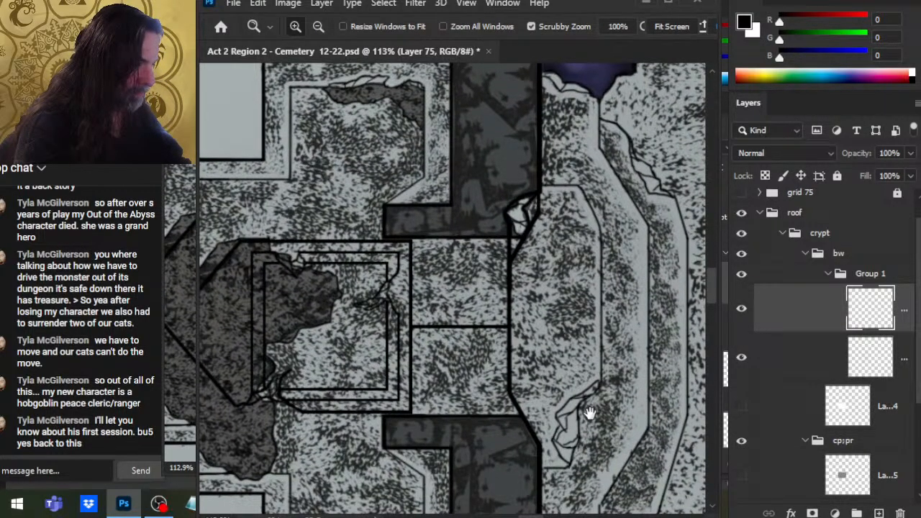
mouse_move(566, 385)
mouse_down()
mouse_move(583, 376)
mouse_move(574, 371)
mouse_up()
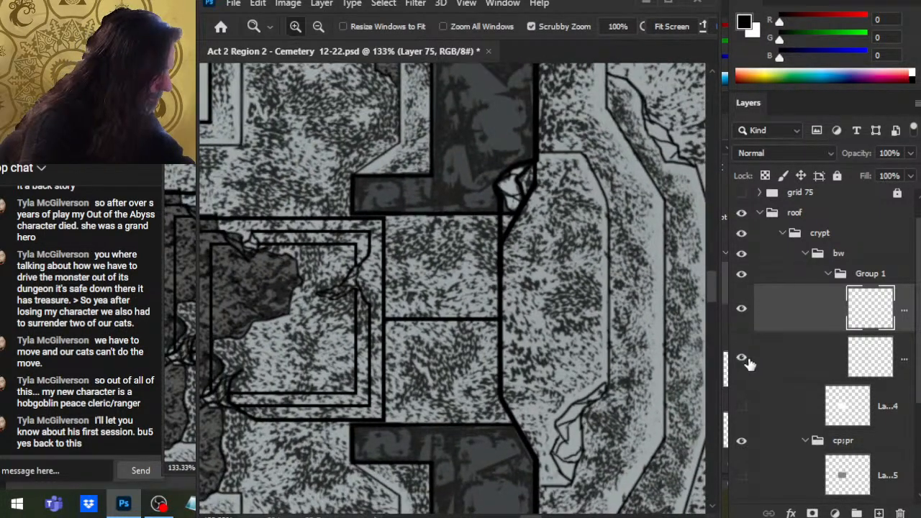
click(797, 359)
drag(555, 229, 579, 219)
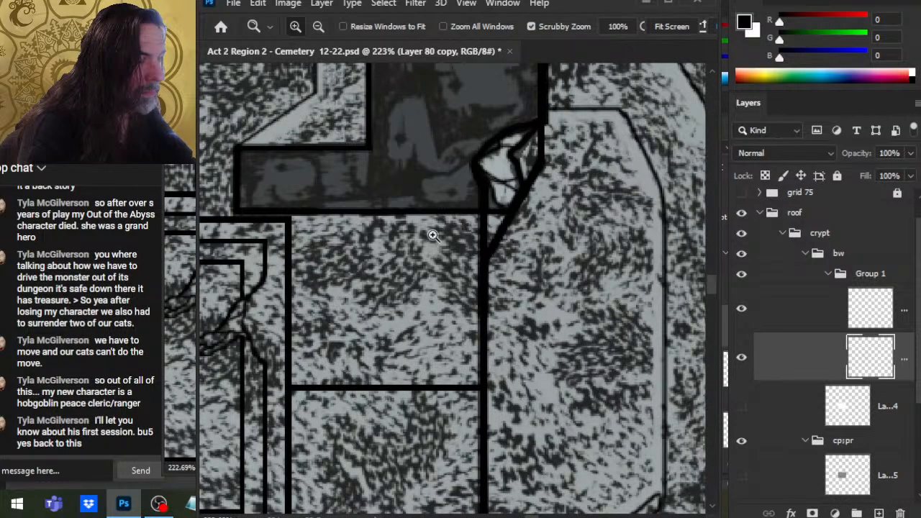
key(e)
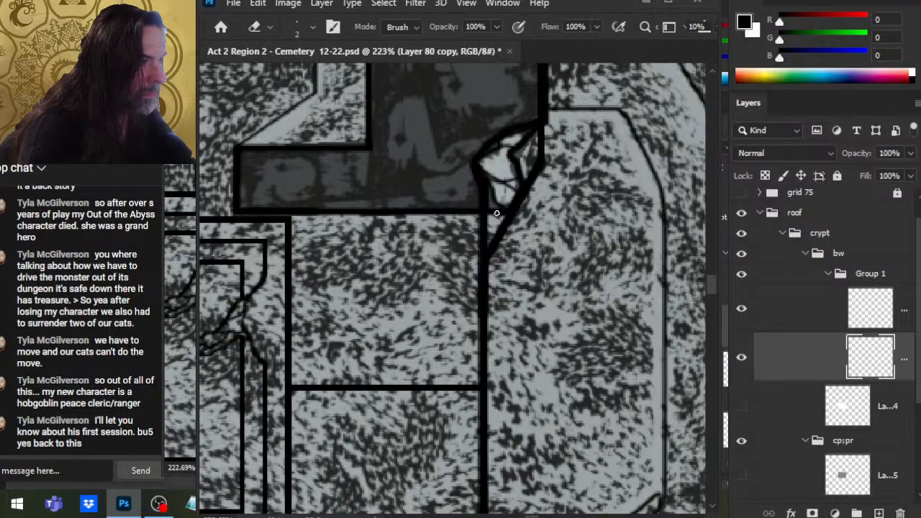
click(770, 475)
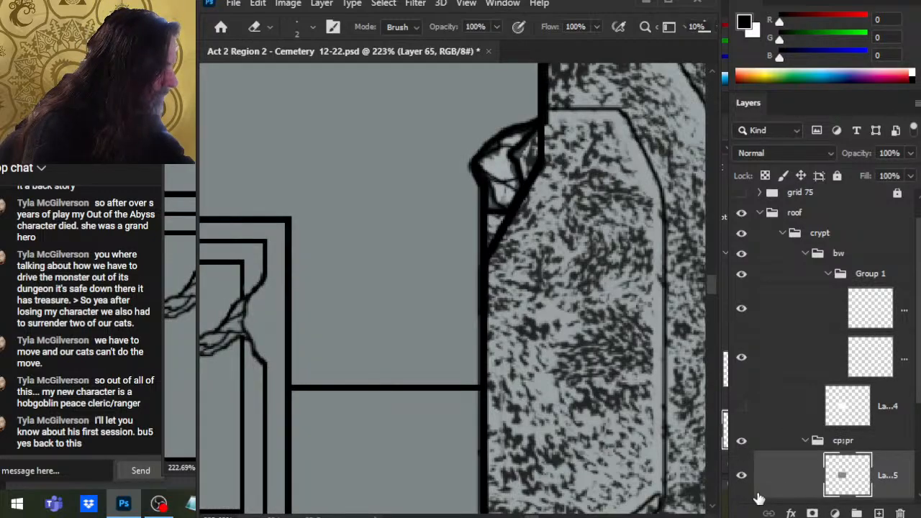
click(741, 357)
click(742, 358)
click(771, 357)
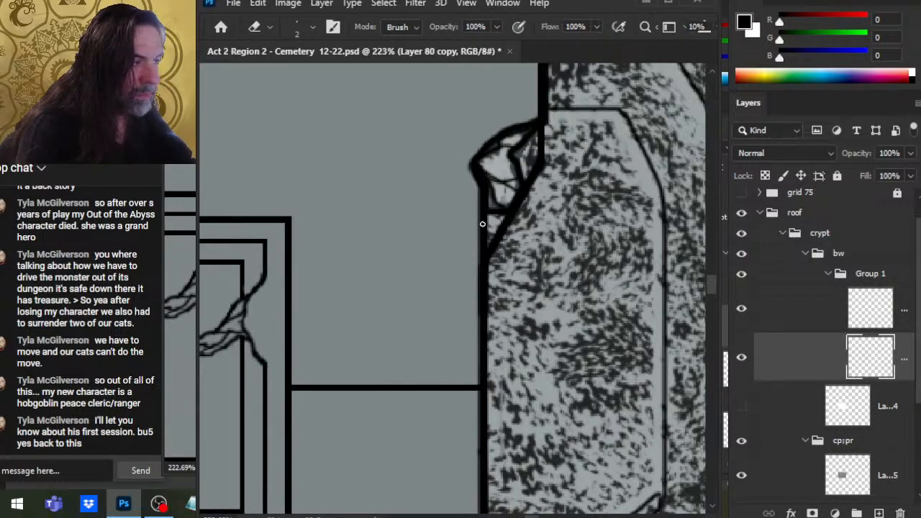
mouse_move(487, 200)
mouse_down()
mouse_move(482, 238)
mouse_move(484, 193)
mouse_up()
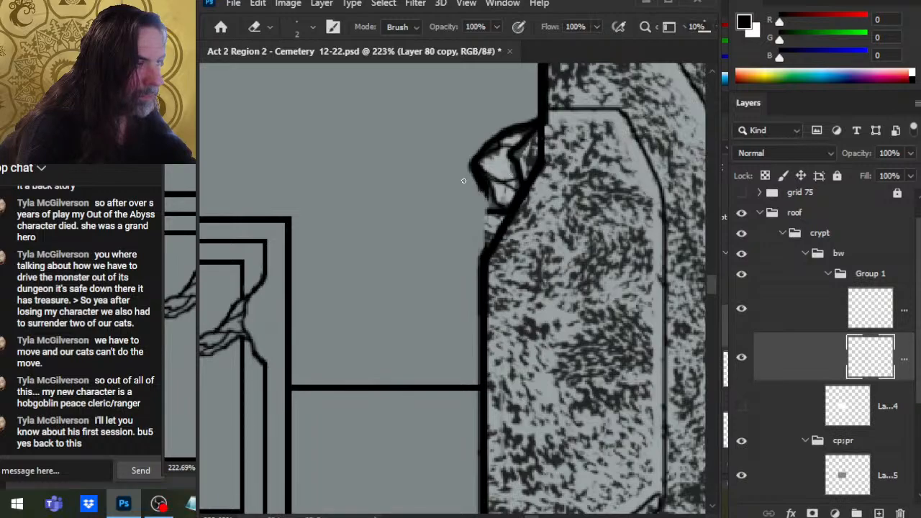
Step: Erase the upper part of the flipped diagonal on Layer 75 so the outline follows the broken stone at the corner
key(b)
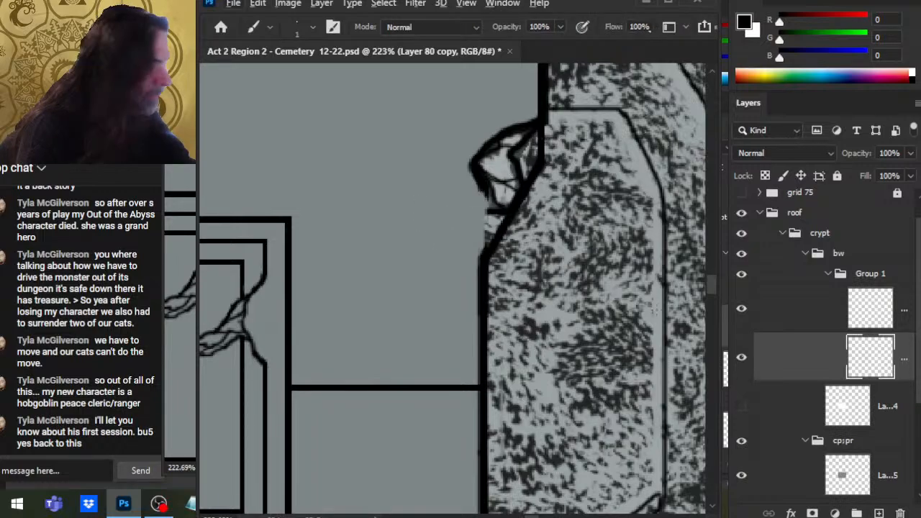
click(742, 359)
click(743, 360)
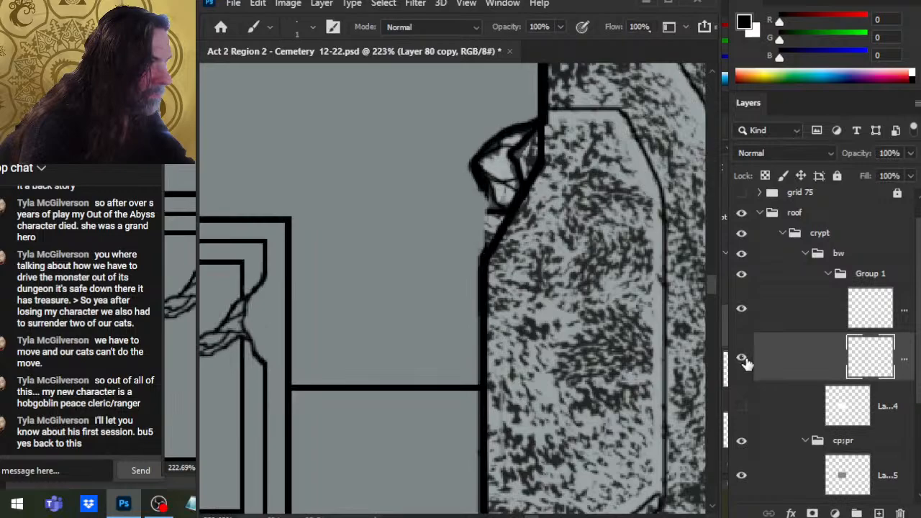
click(742, 309)
click(742, 309)
click(755, 317)
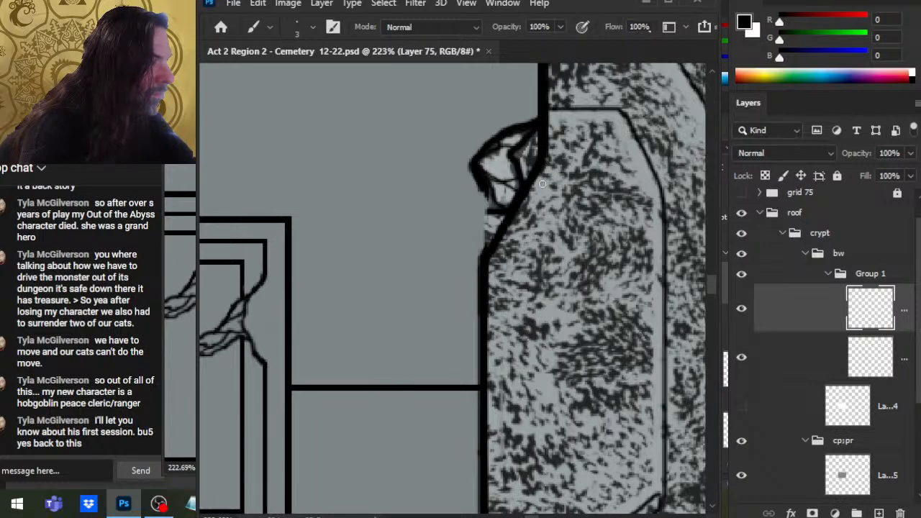
drag(555, 158, 571, 287)
drag(597, 355, 496, 309)
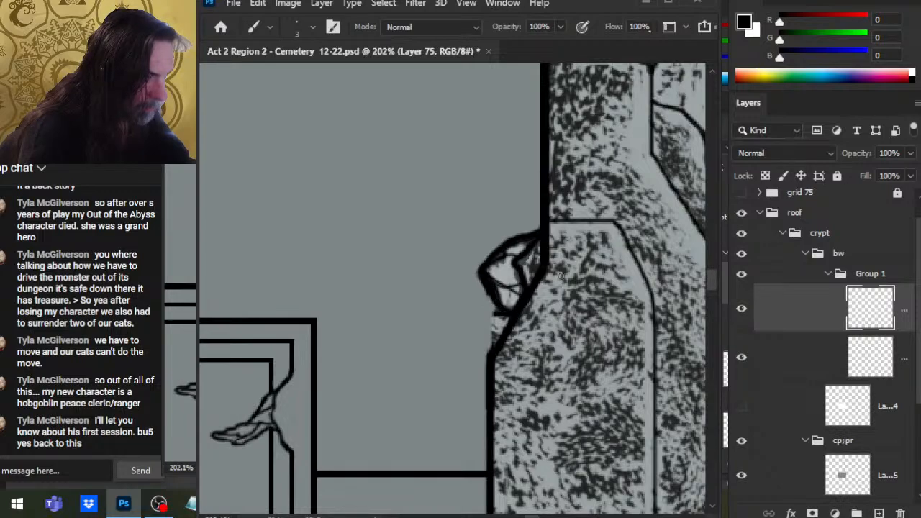
key(e)
mouse_move(544, 277)
mouse_down()
mouse_move(544, 245)
mouse_move(555, 255)
mouse_up()
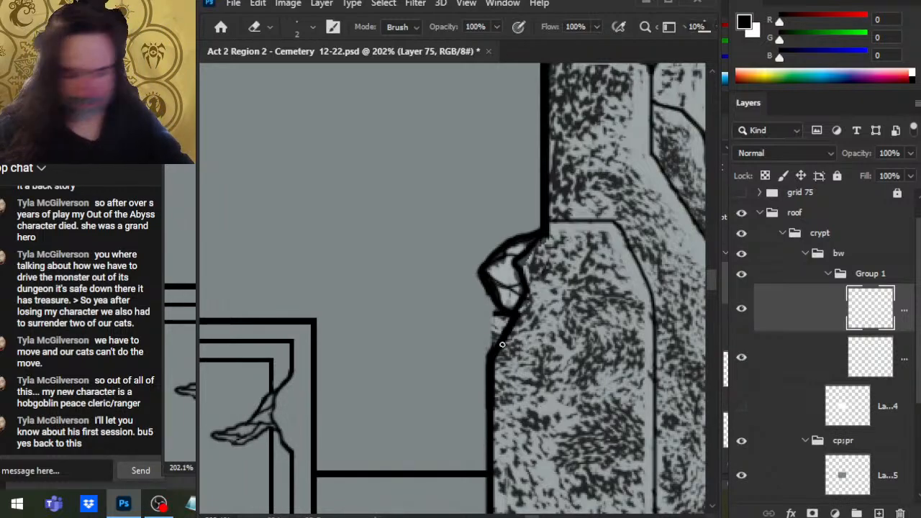
Step: Sample the roof's grey on Layer 65 and paint over the uncovered gap below the broken stone with a size 5 brush
click(743, 476)
click(742, 476)
click(757, 481)
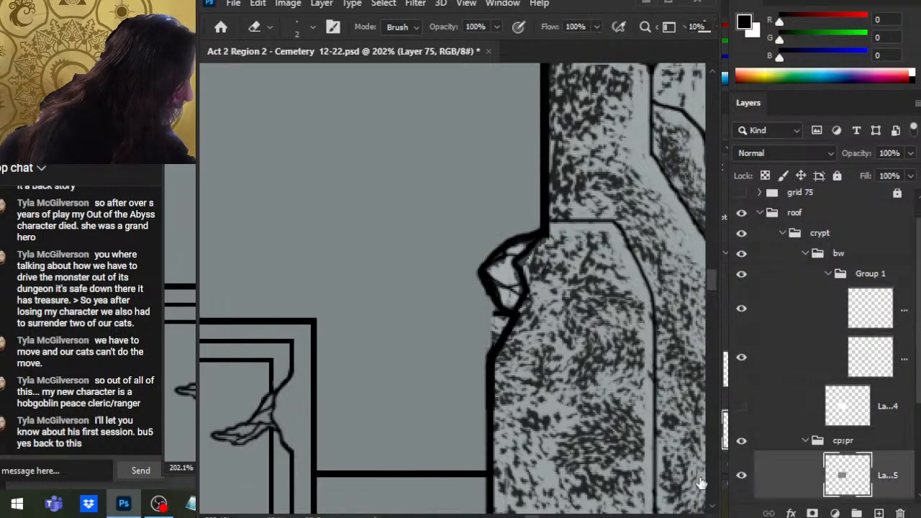
key(b)
alt+click(480, 315)
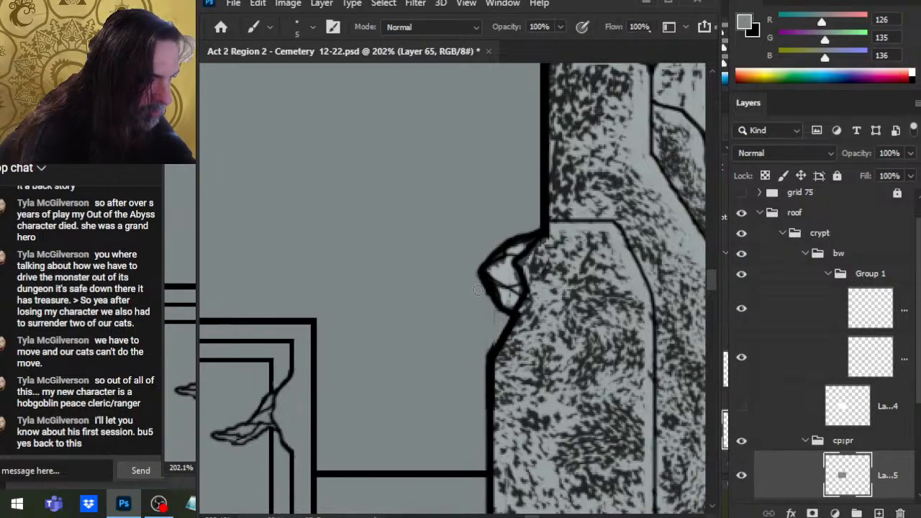
Step: Check which layers hold the outline pieces by toggling visibility, and merge Layer 75 down into Layer 80 copy
click(743, 309)
click(742, 308)
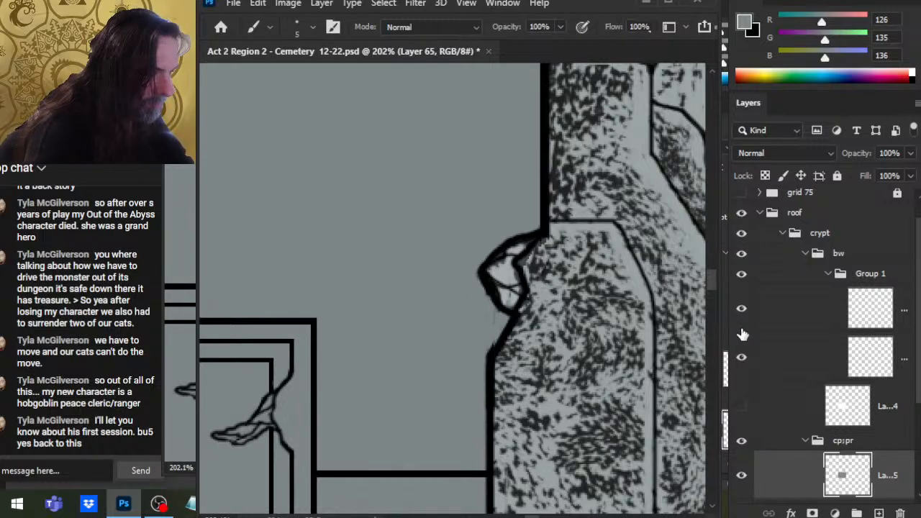
click(763, 328)
click(747, 313)
click(749, 317)
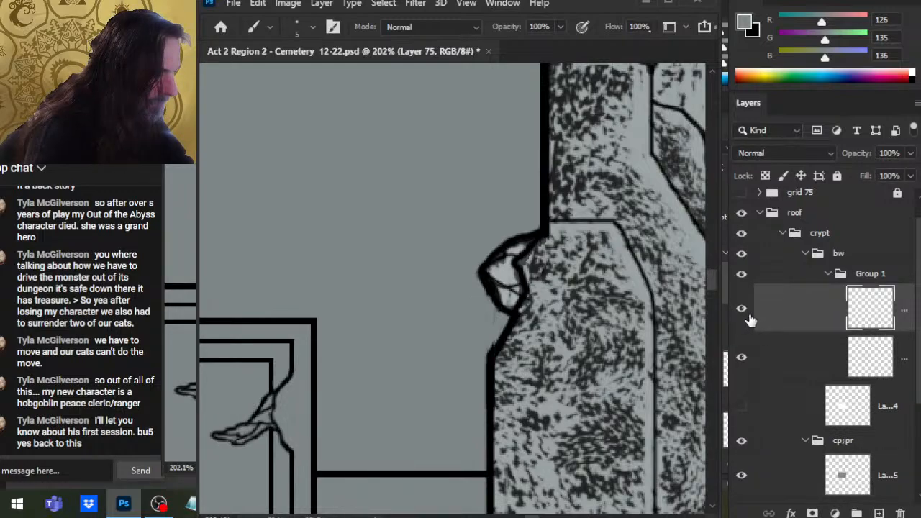
key(ctrl+e)
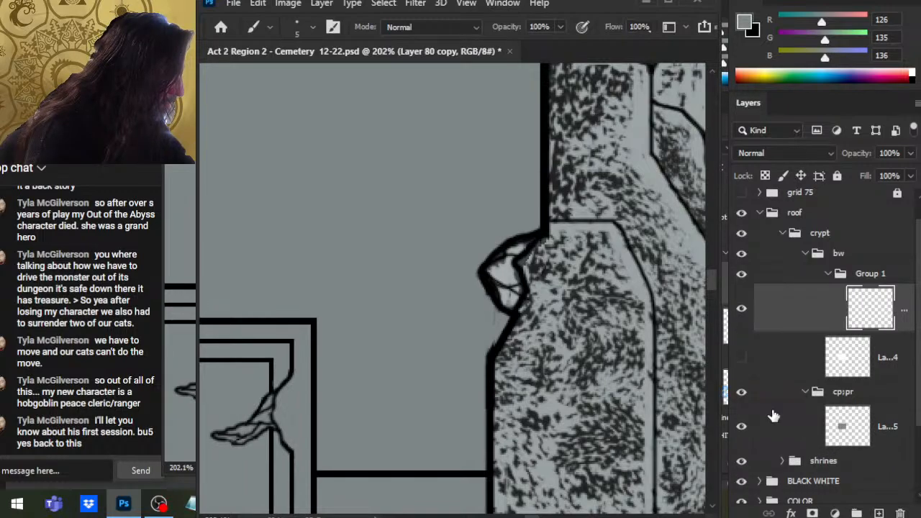
Step: Touch up the faint leftover marks below the broken stone, erasing on Layer 80 copy and painting on Layer 65
key(e)
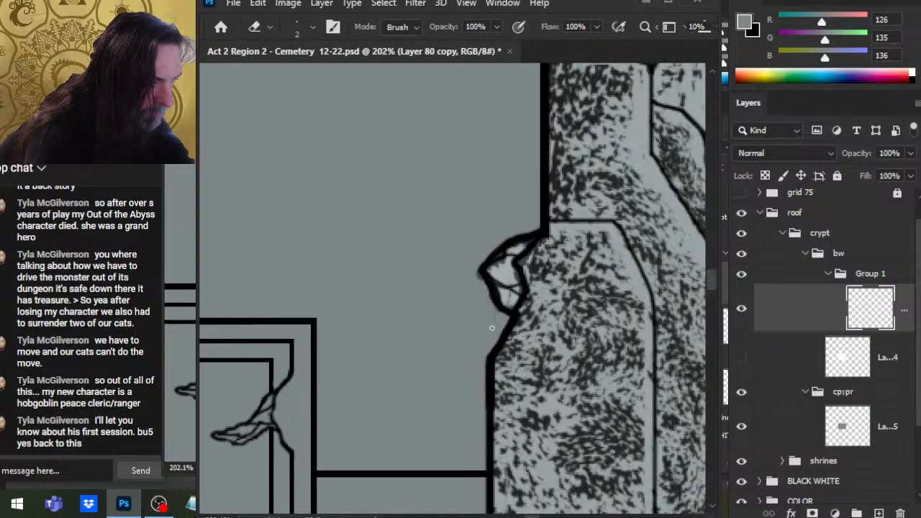
click(785, 421)
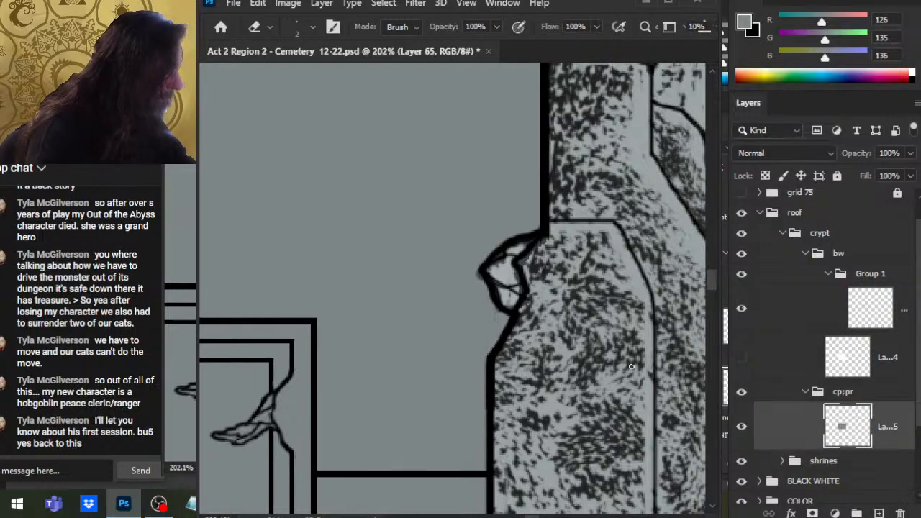
key(b)
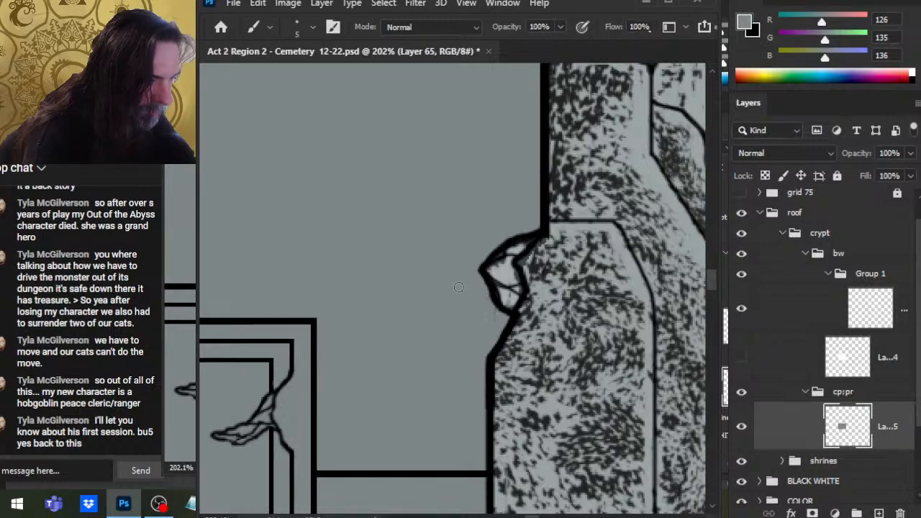
Step: Look over the whole crypt roof and the neighbouring plain square roofs on the map
key(z)
drag(611, 305, 552, 345)
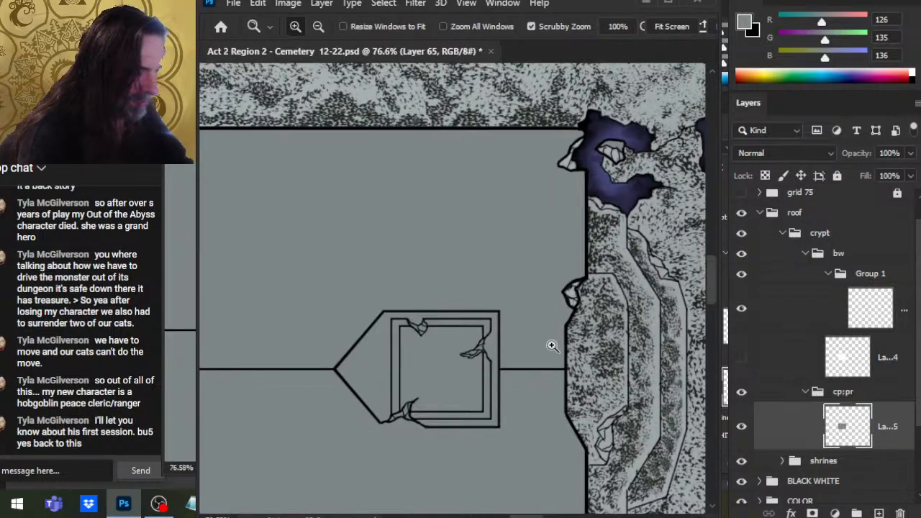
drag(616, 375, 546, 281)
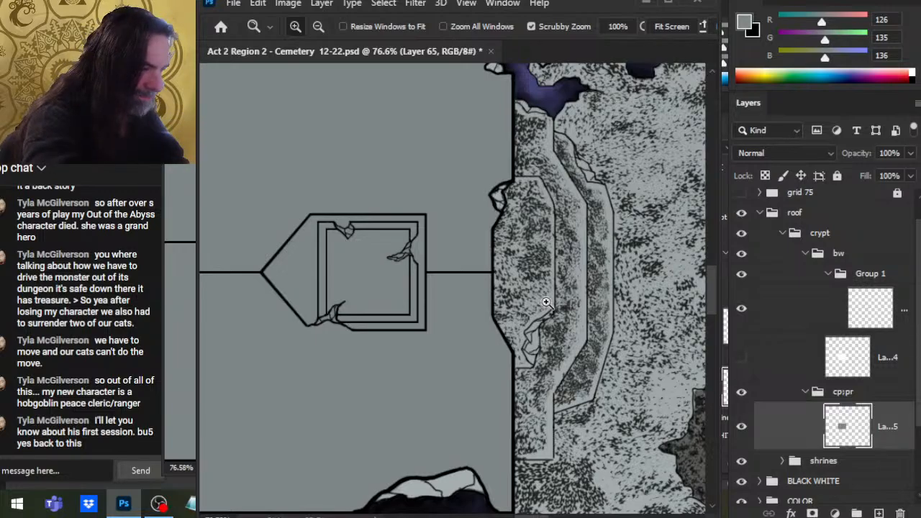
scroll(598, 343, down, 5)
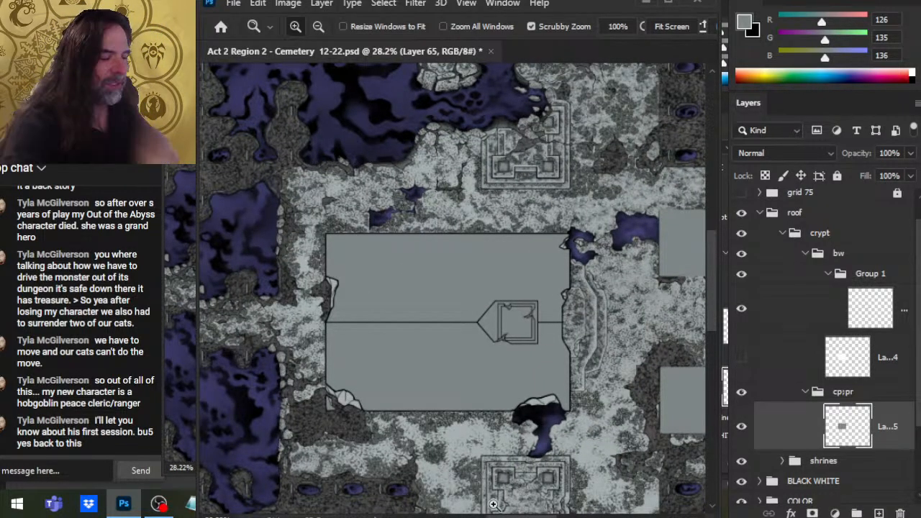
drag(594, 384, 455, 369)
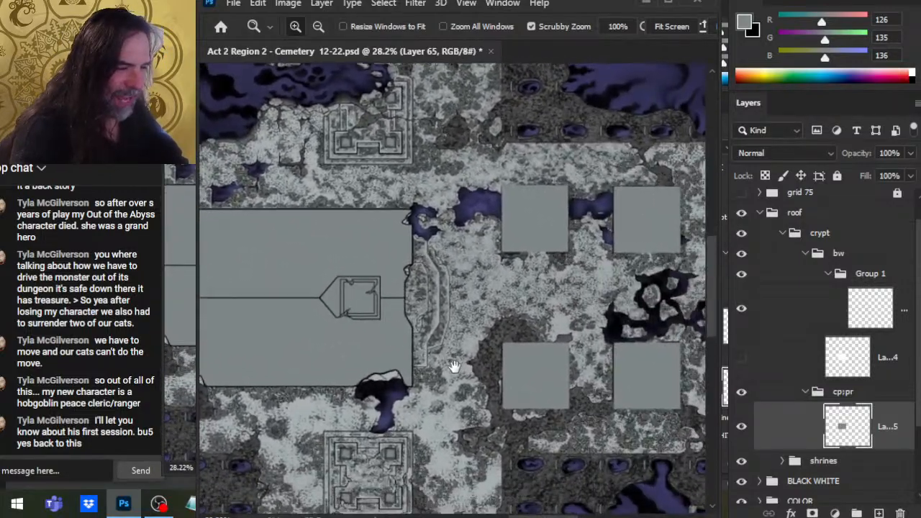
drag(620, 369, 463, 373)
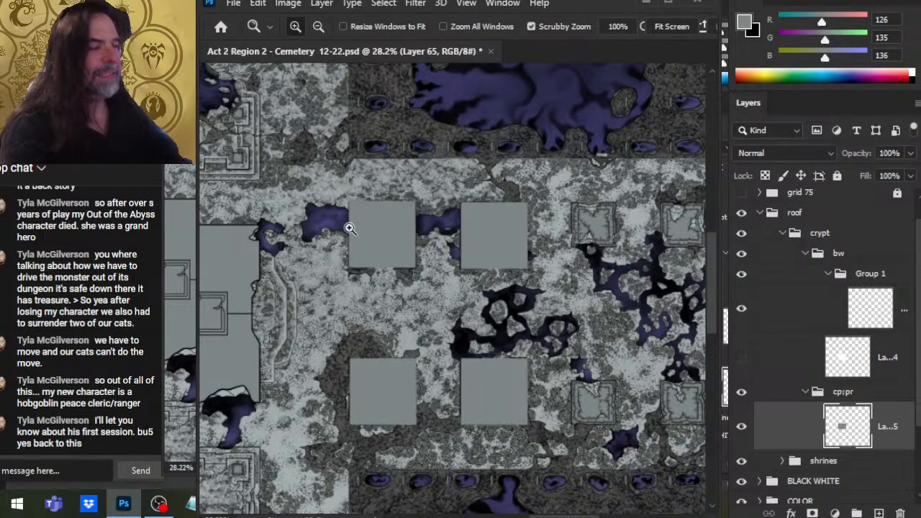
drag(347, 358, 482, 372)
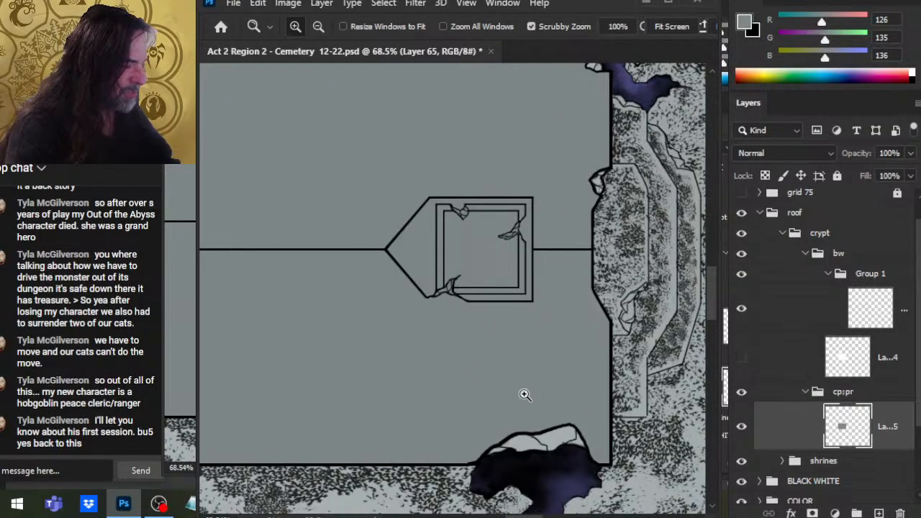
Step: On a new layer above Layer 65, sample the broken stone's light grey, paint the square structure's cracks and erase any spill
click(742, 357)
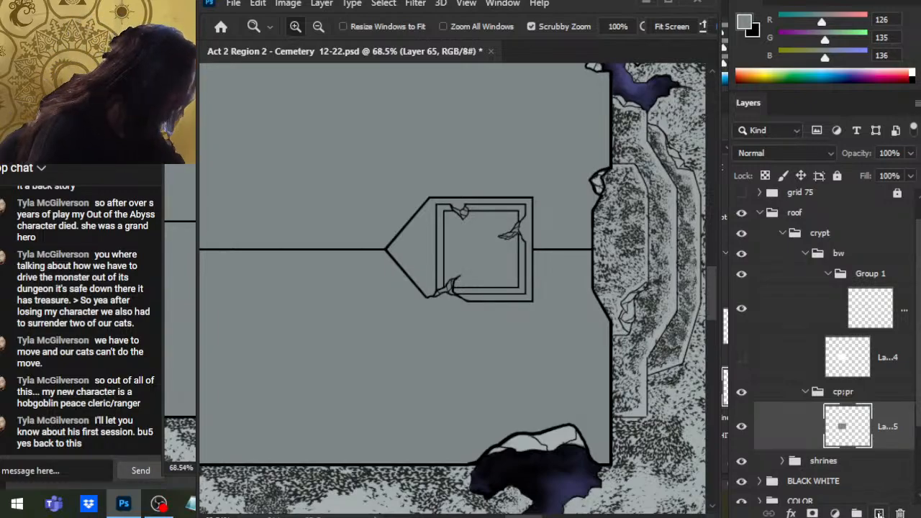
click(879, 513)
key(b)
alt+click(556, 431)
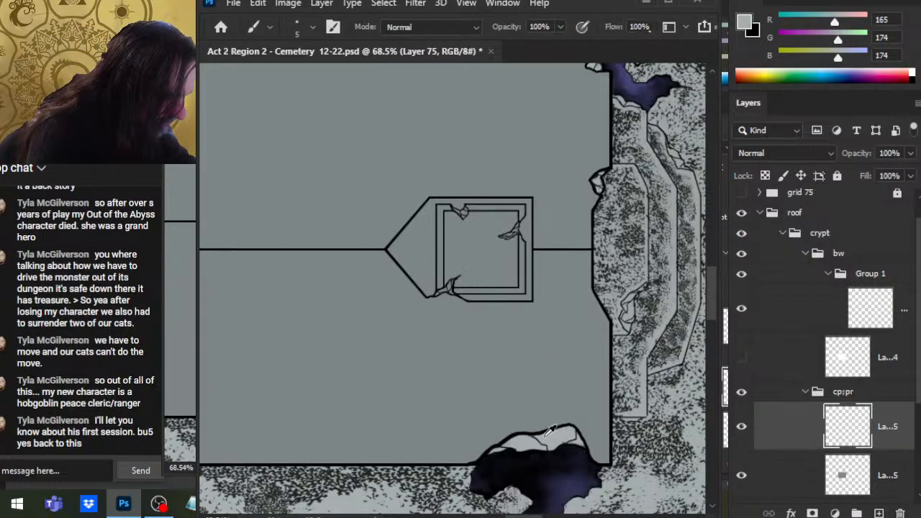
key(z)
drag(440, 304, 486, 305)
key(b)
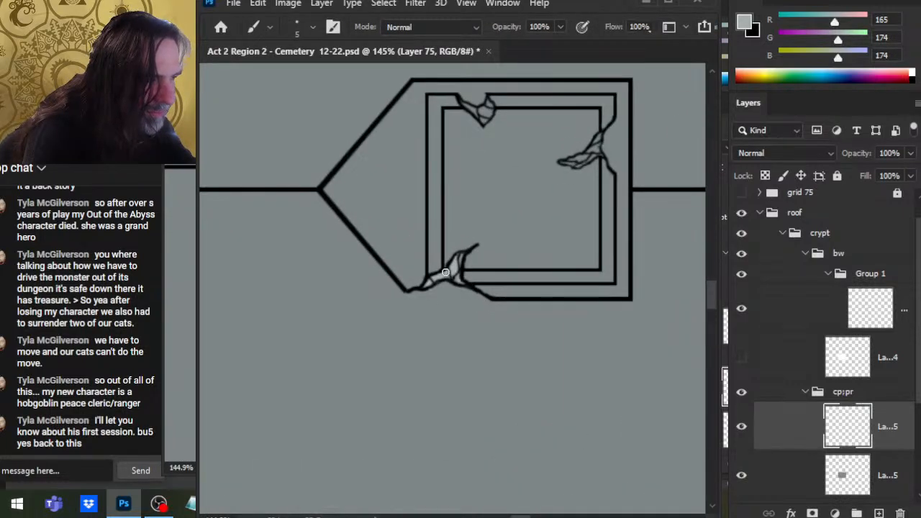
scroll(471, 253, up, 5)
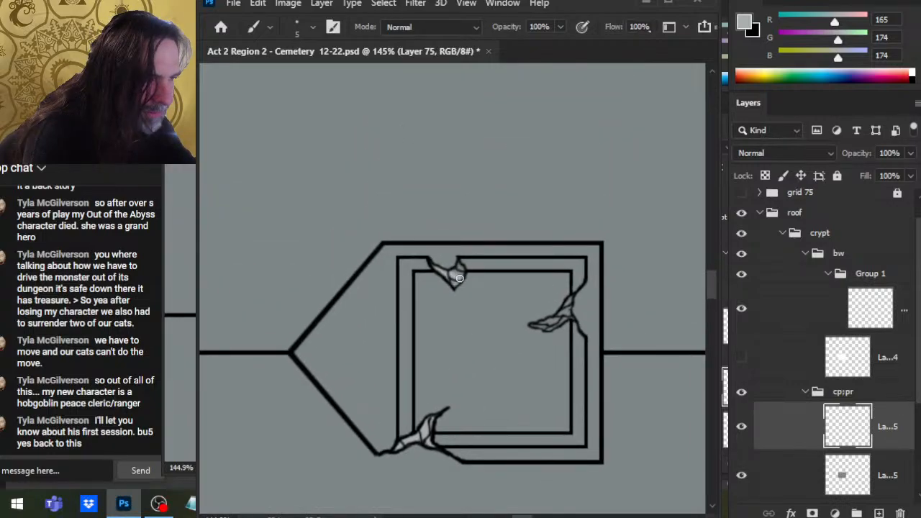
key(e)
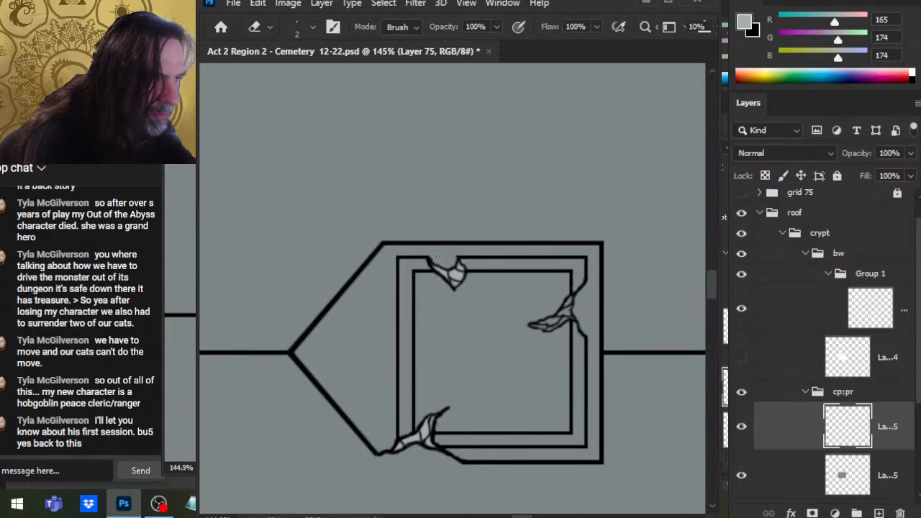
Step: Draw a straight vertical black line with a size 4 brush on Layer 80 copy to close the square structure's left side
key(b)
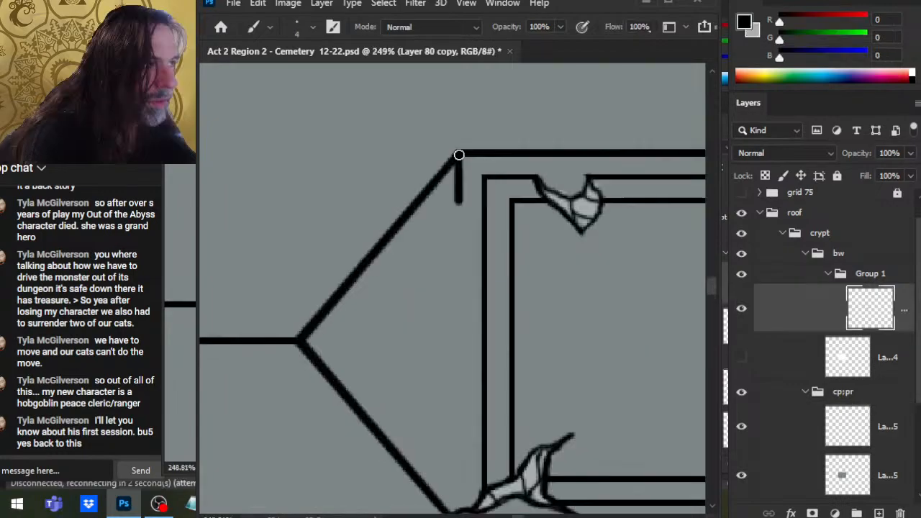
drag(459, 157, 458, 450)
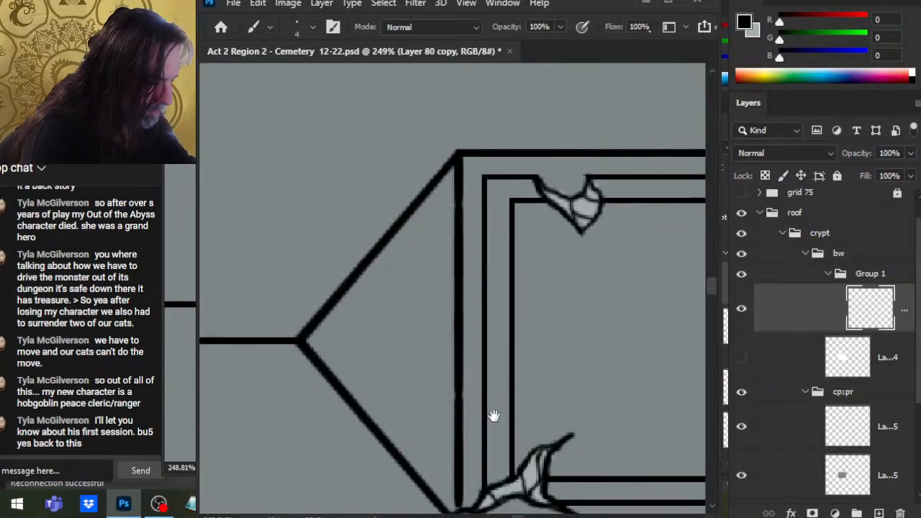
drag(494, 417, 491, 329)
Step: Erase both diagonal lines that form the point left of the square structure, using a size 7 eraser
key(e)
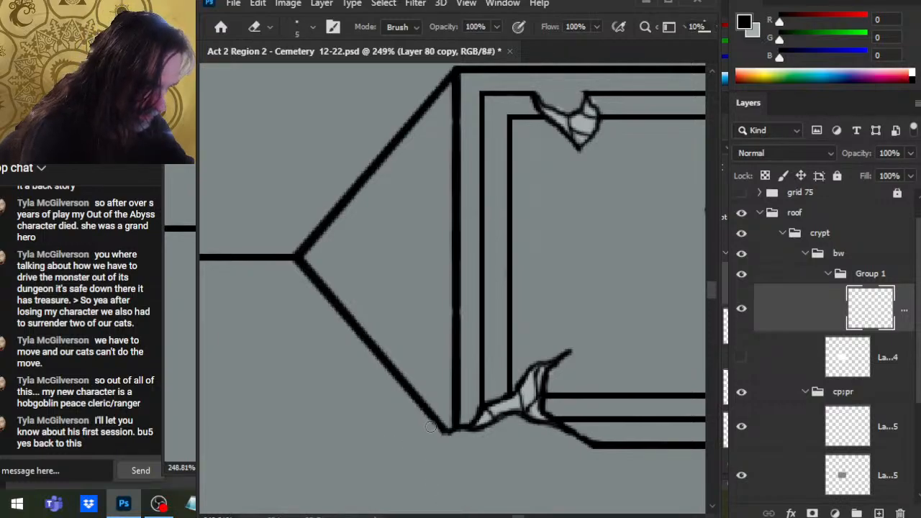
key(bracketright)
key(bracketright)
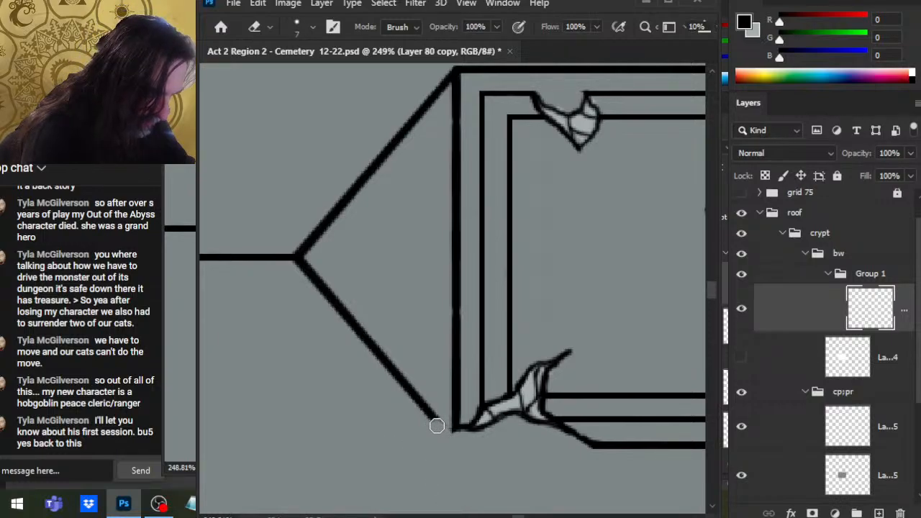
mouse_move(437, 426)
mouse_down()
mouse_move(358, 335)
mouse_move(298, 244)
mouse_move(409, 119)
mouse_up()
drag(393, 193, 380, 337)
mouse_move(395, 272)
mouse_down()
mouse_move(428, 236)
mouse_move(426, 211)
mouse_up()
drag(367, 416, 461, 298)
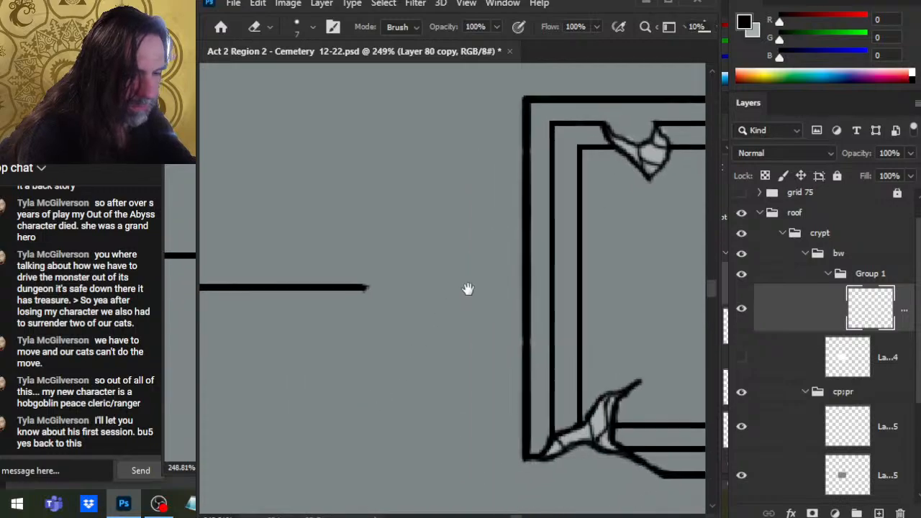
Step: Extend the horizontal ridge line to the square structure's left side and trim its thickness with the eraser
key(b)
shift+click(363, 283)
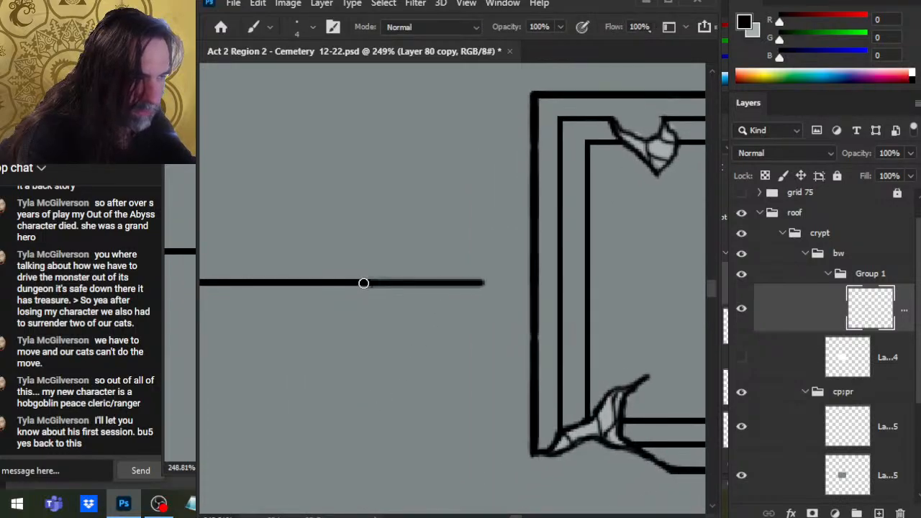
key(e)
drag(354, 290, 504, 287)
drag(503, 286, 355, 294)
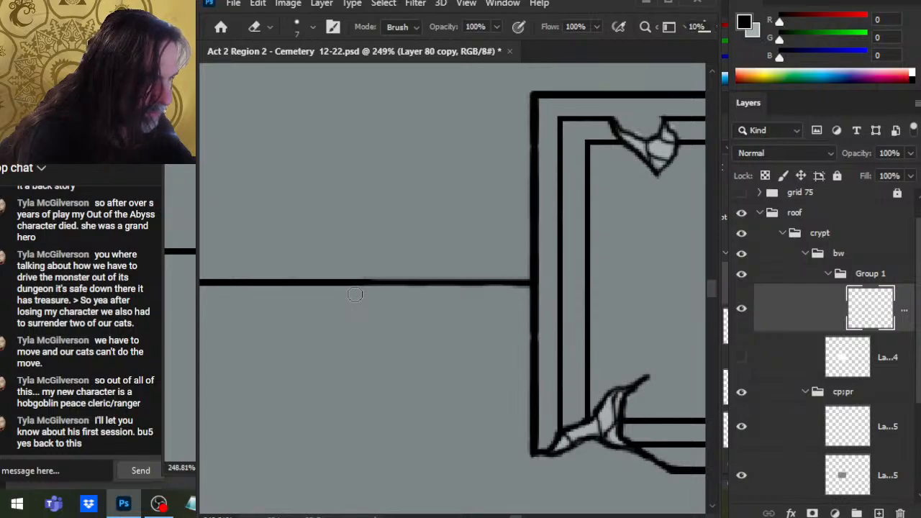
Step: Draw a jagged chip outline across the ridge line near the crypt's left wall and erase the excess line around it
key(z)
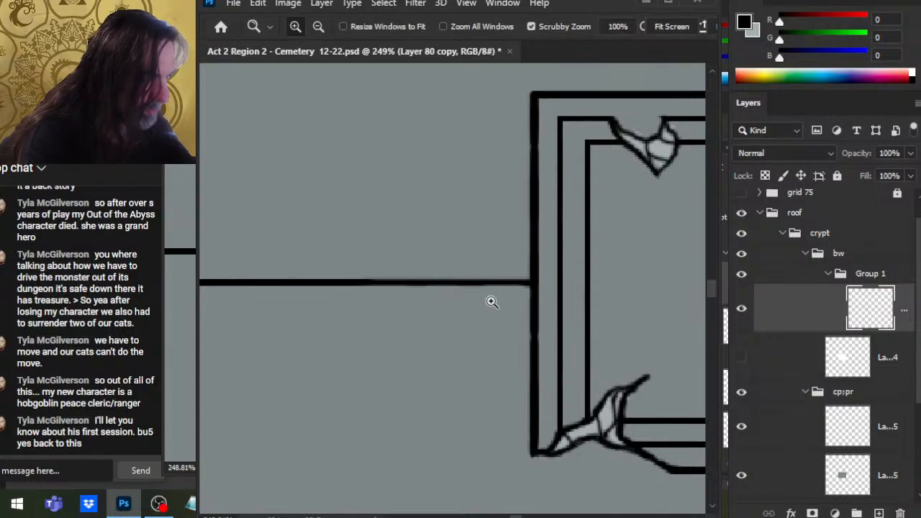
alt+click(490, 300)
drag(593, 381, 526, 403)
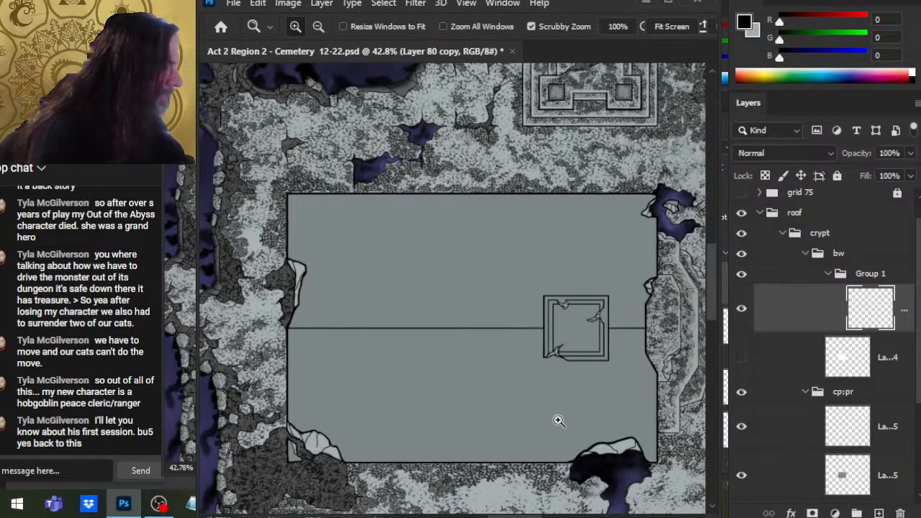
drag(342, 353, 434, 341)
key(b)
mouse_move(424, 292)
mouse_down()
mouse_move(490, 291)
mouse_move(425, 295)
mouse_up()
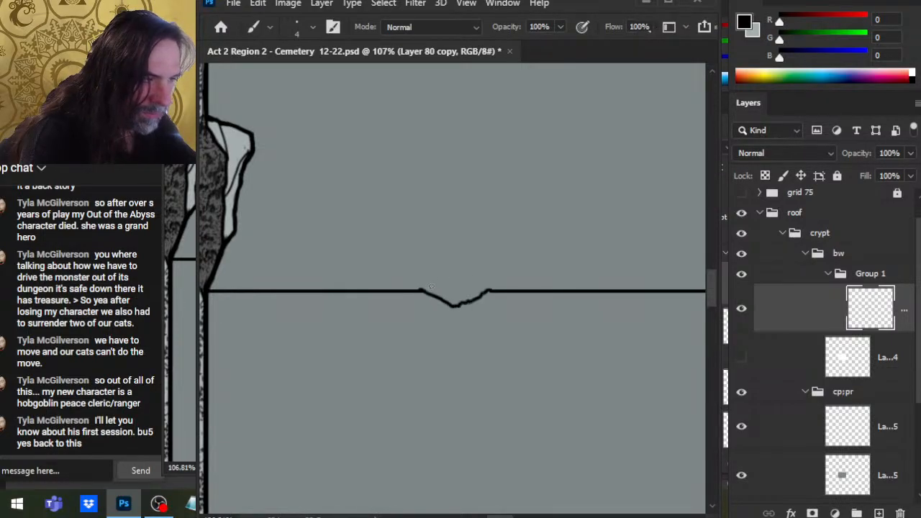
key(e)
key(b)
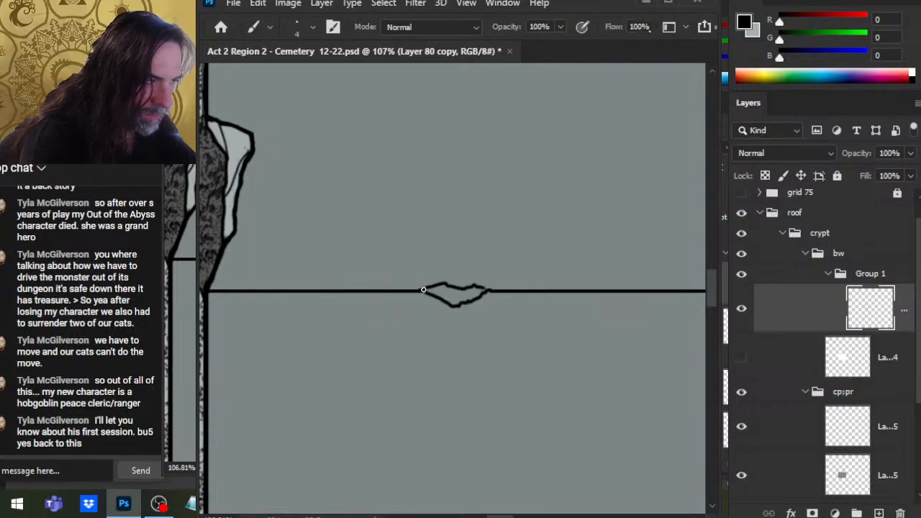
key(e)
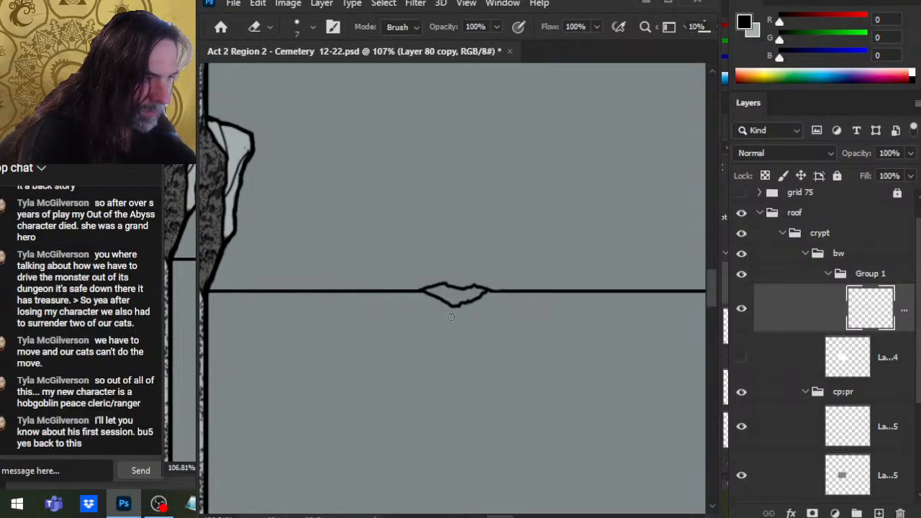
key(b)
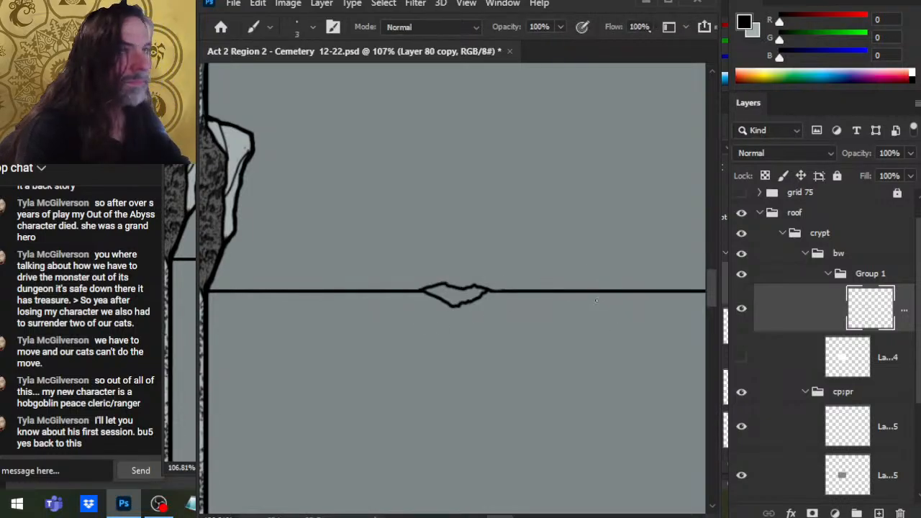
Step: Draw fine crack lines inside the ridge chip with a size 2 brush and clean its edges with the eraser
key(z)
drag(474, 320, 546, 324)
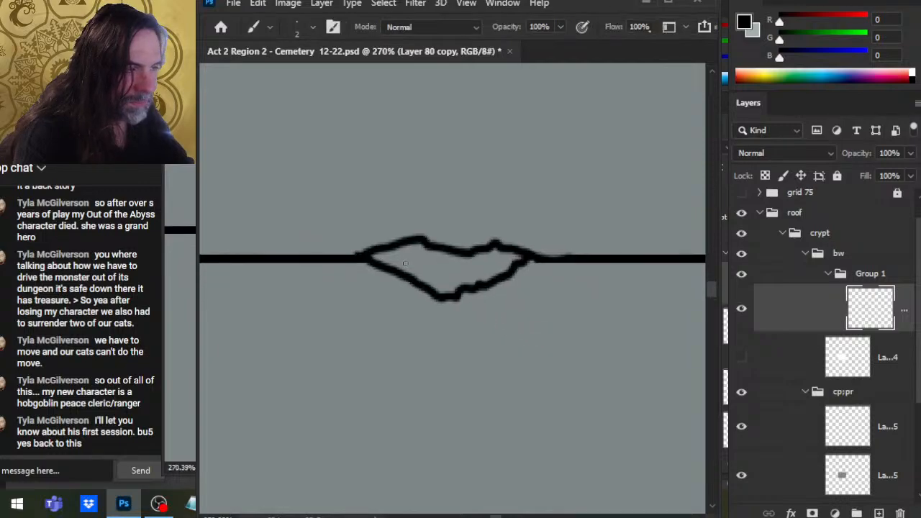
key(e)
key(b)
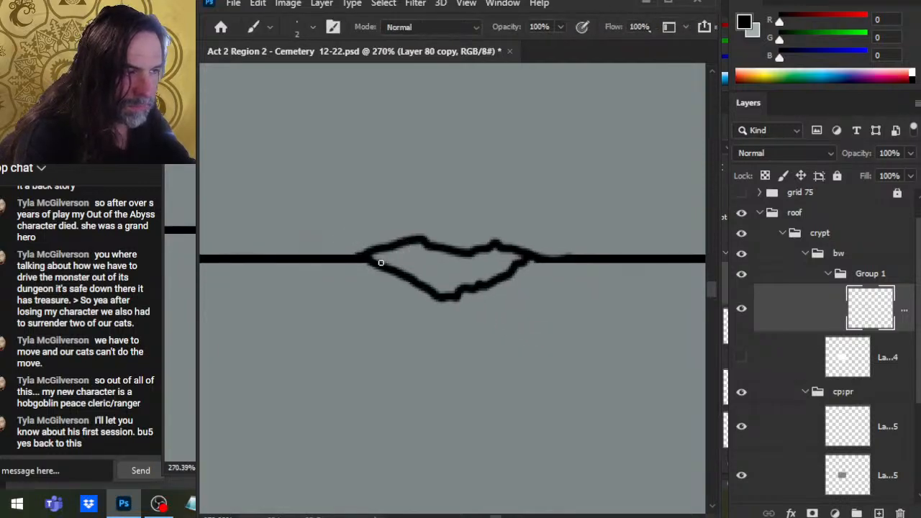
mouse_move(372, 256)
mouse_down()
mouse_move(422, 246)
mouse_move(456, 298)
mouse_move(464, 296)
mouse_move(458, 272)
mouse_move(439, 267)
mouse_move(457, 272)
mouse_move(497, 250)
mouse_move(500, 263)
mouse_move(529, 267)
mouse_up()
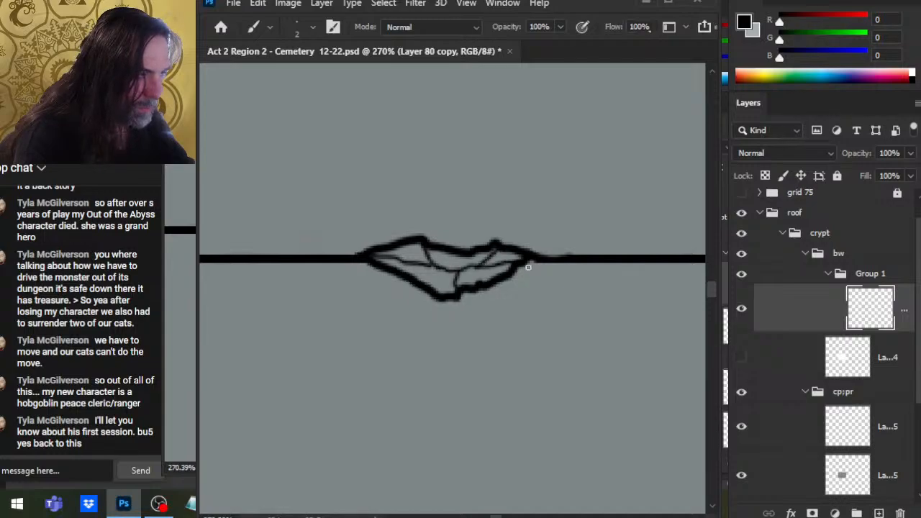
key(e)
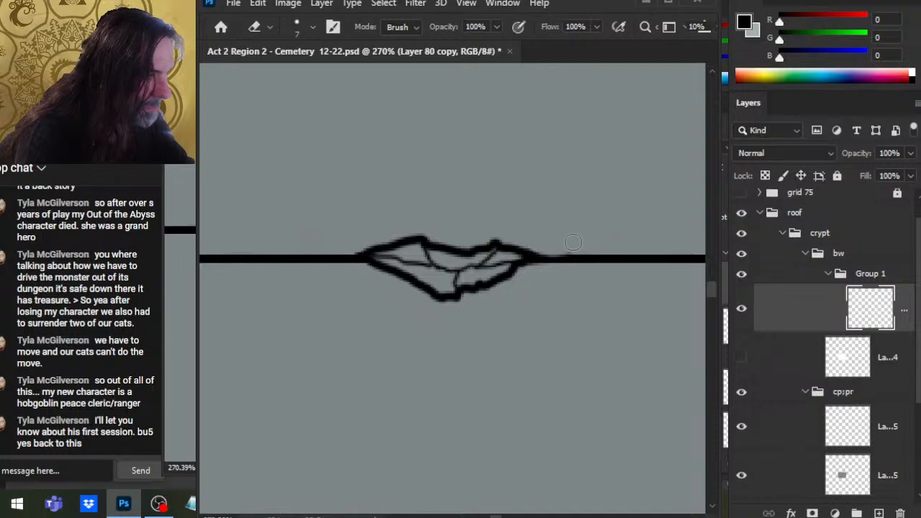
key(z)
drag(576, 255, 539, 319)
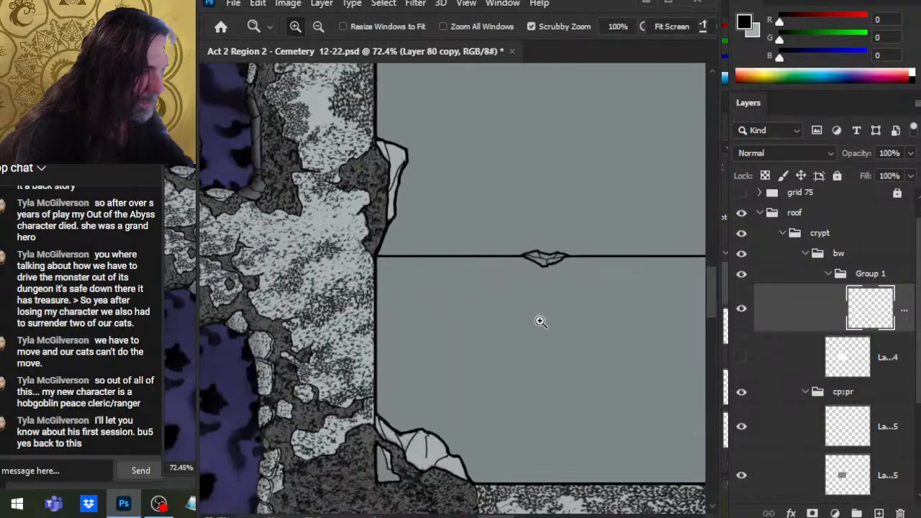
Step: Paint the inside of the ridge chip light grey (165, 174, 174) with a size 2 brush on Layer 75
click(795, 435)
key(b)
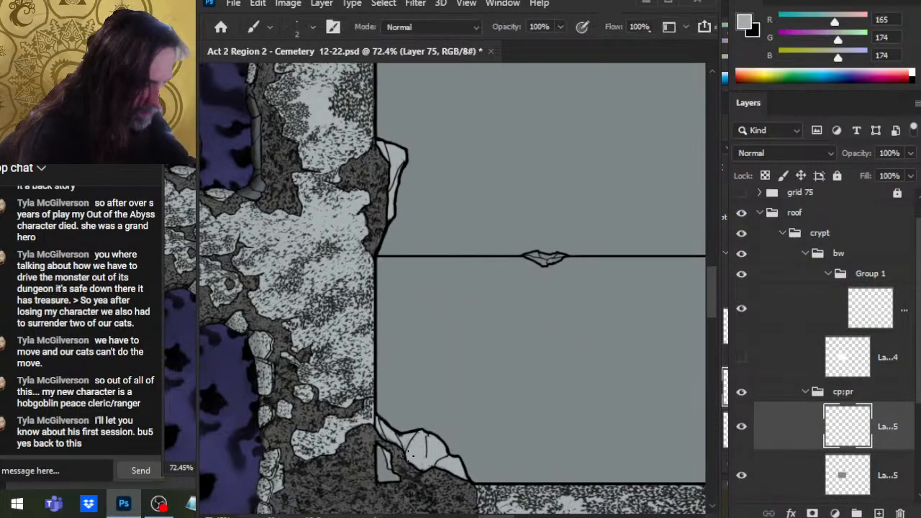
drag(554, 325, 535, 384)
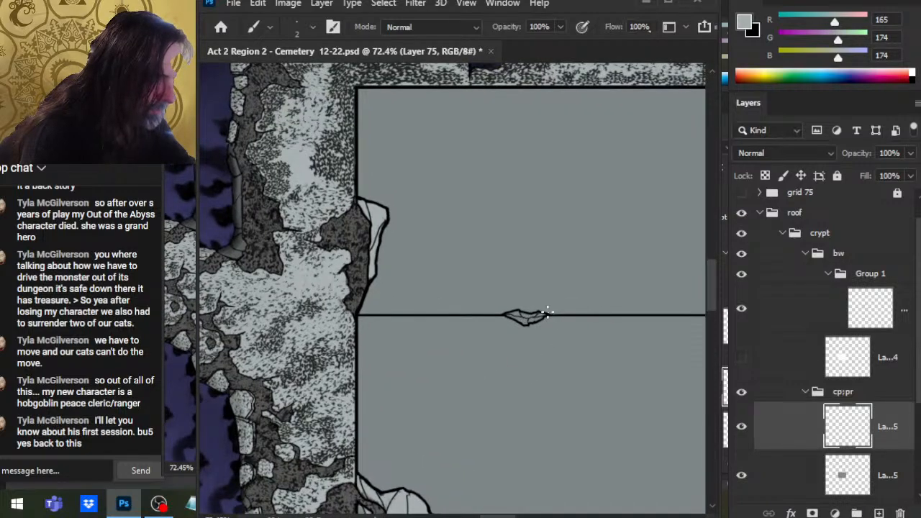
key(z)
drag(533, 310, 600, 323)
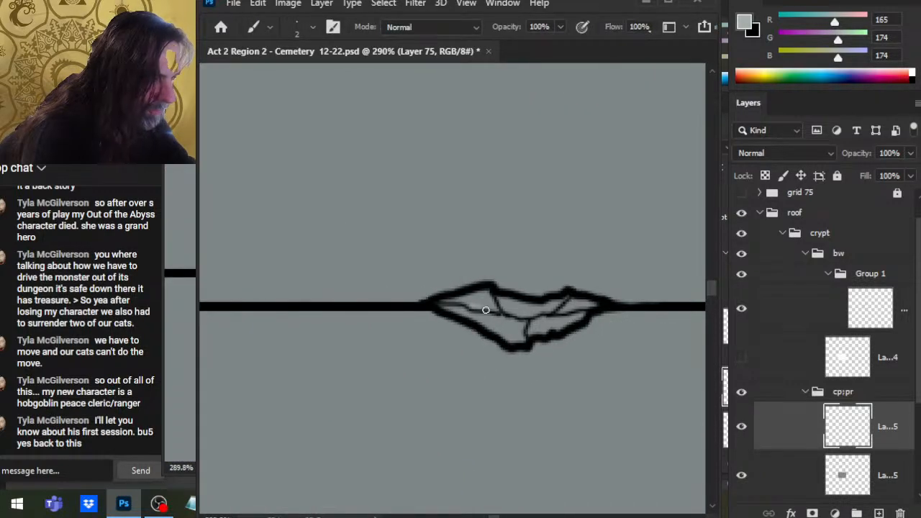
mouse_move(485, 310)
mouse_down()
mouse_move(471, 299)
mouse_move(491, 302)
mouse_move(475, 320)
mouse_move(486, 309)
mouse_move(508, 330)
mouse_move(519, 310)
mouse_move(565, 326)
mouse_move(579, 302)
mouse_up()
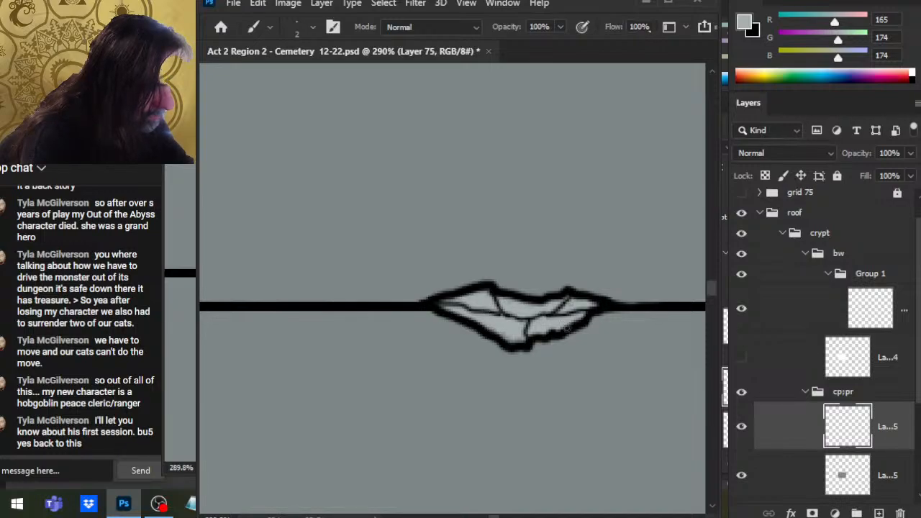
Step: Expand the BLACK WHITE group and select its Layer 31 copy 3 for editing the broken stone at the crypt's lower-left corner
key(z)
drag(588, 342, 486, 329)
drag(616, 388, 464, 309)
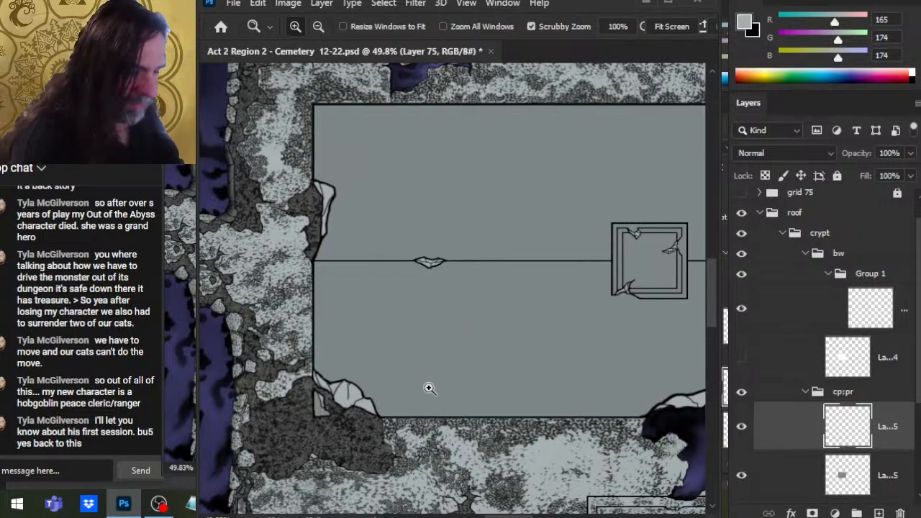
drag(362, 365, 409, 421)
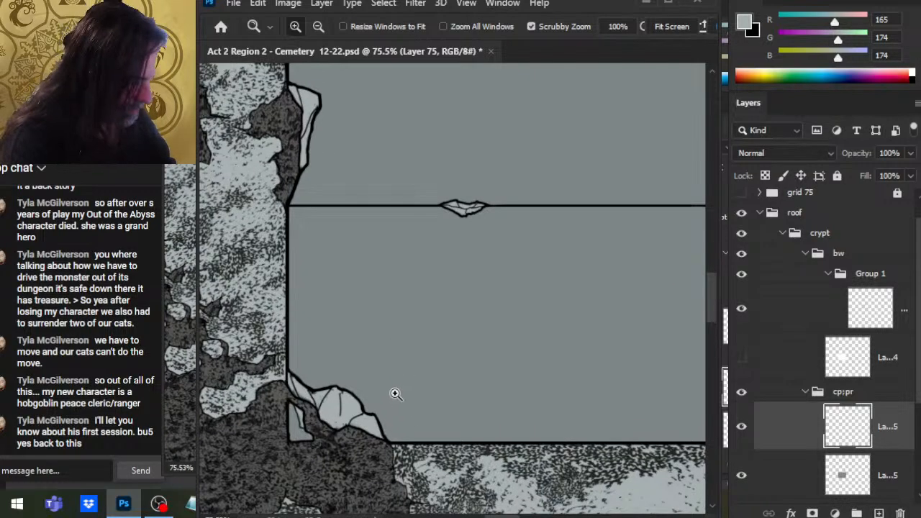
drag(310, 457, 351, 455)
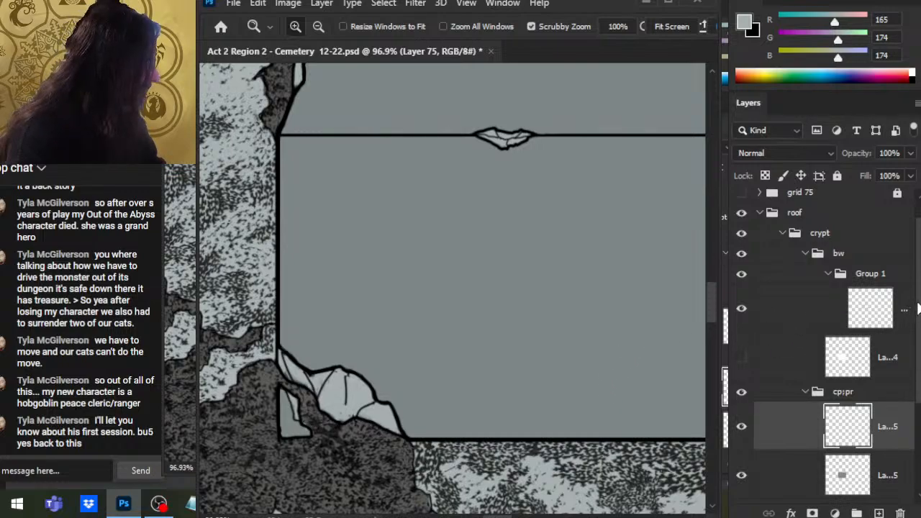
drag(908, 306, 917, 380)
click(757, 419)
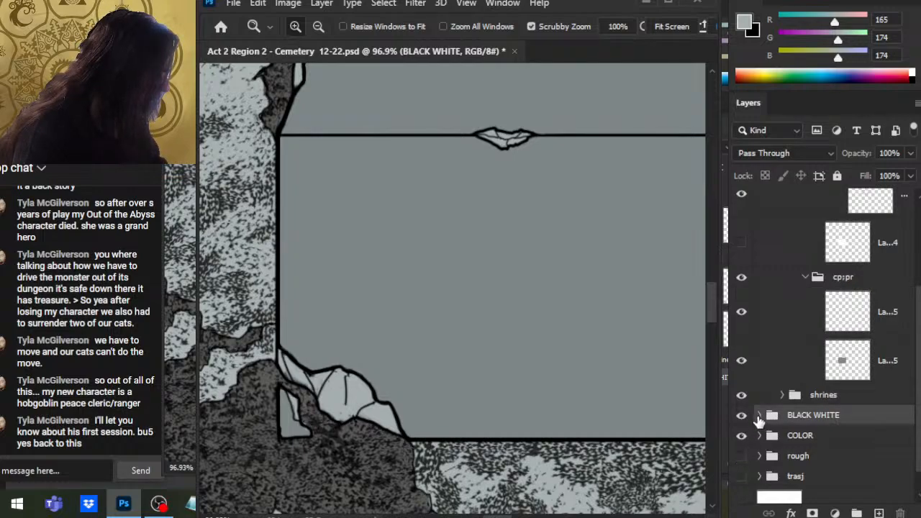
click(742, 498)
click(742, 498)
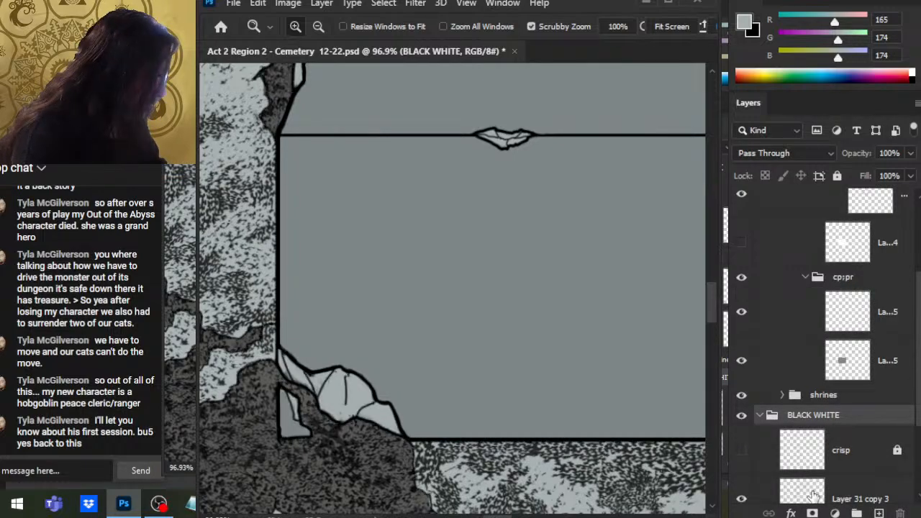
click(828, 496)
Step: Extend the vertical crack in the lower-left corner stone down to its lower outline with a black size 3 brush
drag(316, 437, 425, 438)
key(b)
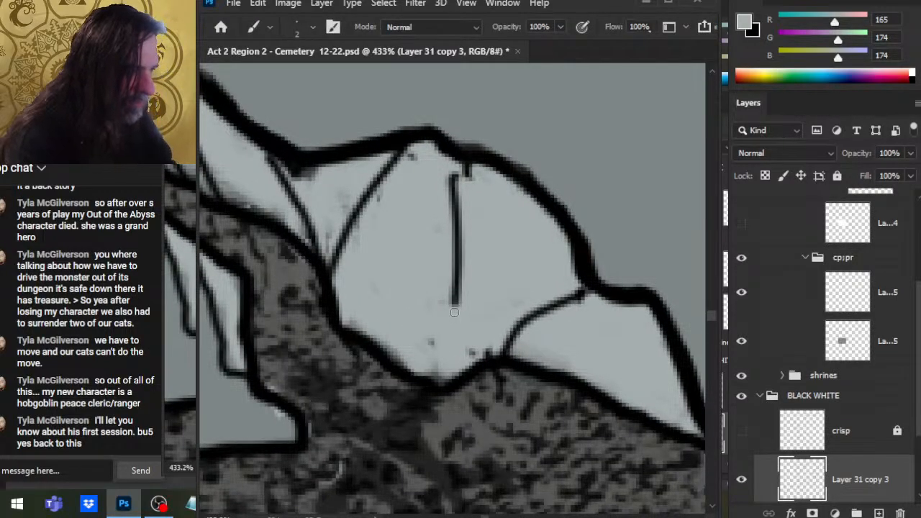
key(d)
drag(454, 300, 442, 350)
key(bracketright)
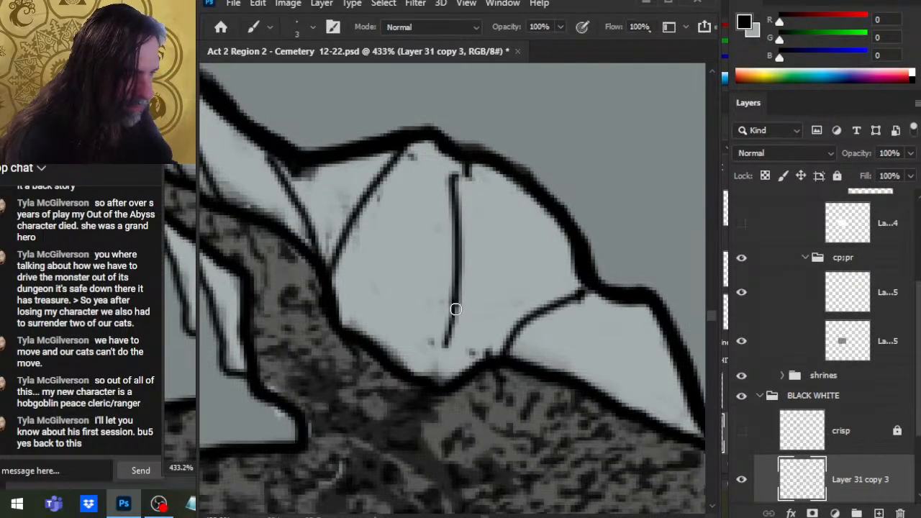
drag(457, 304, 439, 369)
Step: Clean stray marks off the corner stone with a size 3 eraser and join its crack ends to the outline with the brush
key(e)
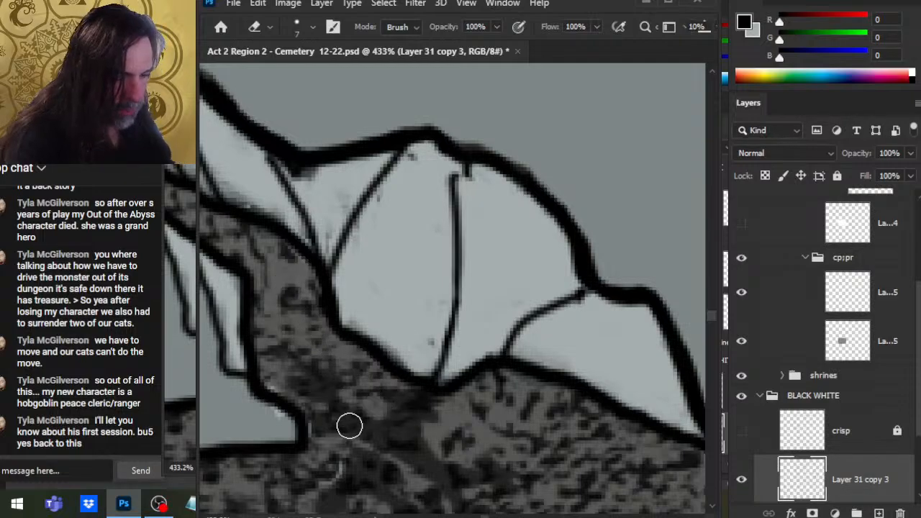
key(bracketleft)
key(bracketleft)
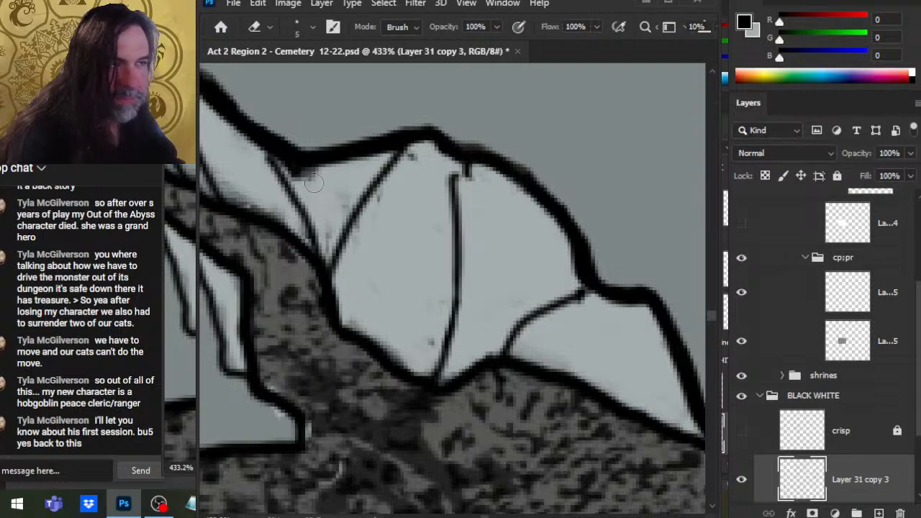
key(bracketleft)
key(bracketleft)
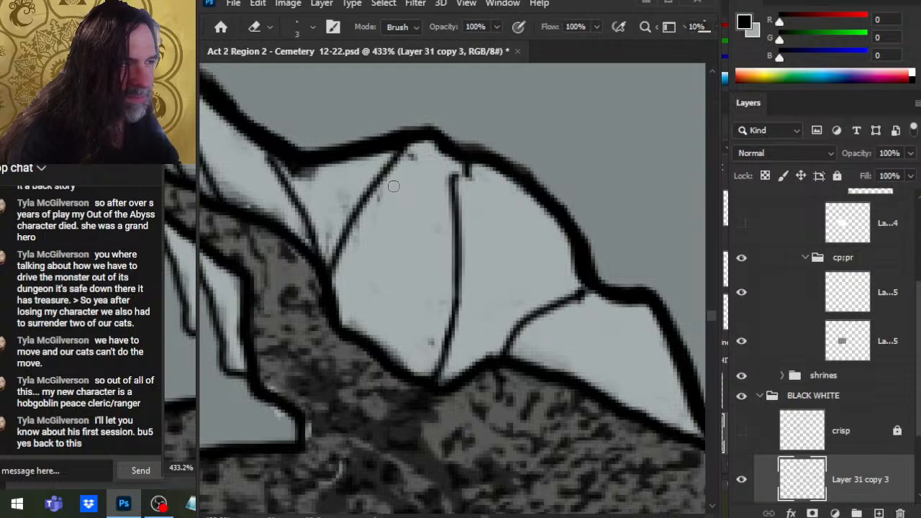
click(413, 157)
key(b)
key(e)
mouse_move(468, 163)
mouse_down()
mouse_move(456, 177)
mouse_move(474, 186)
mouse_up()
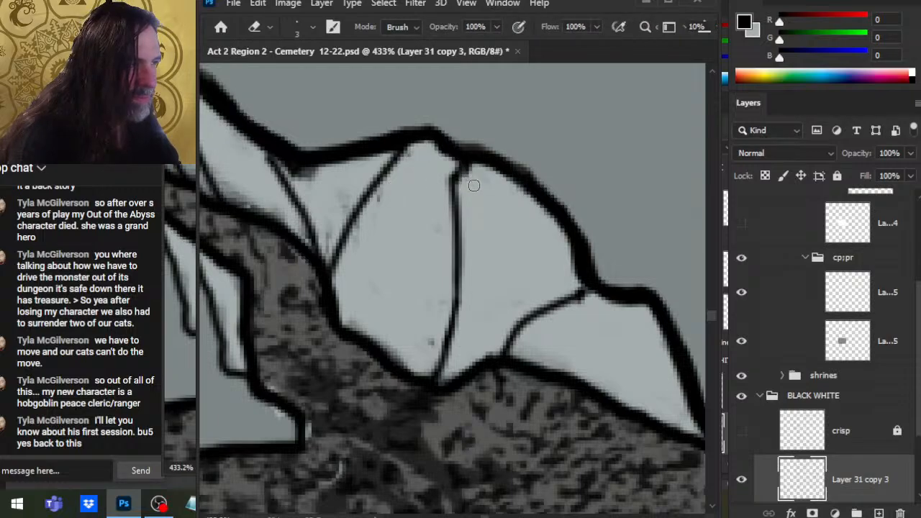
key(b)
drag(569, 298, 606, 301)
key(e)
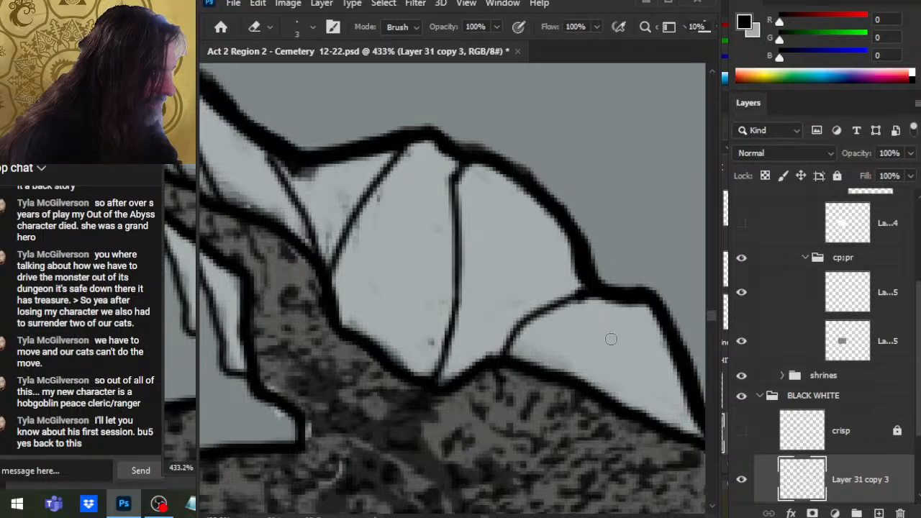
Step: Check the repaired corner stone and collapse the BLACK WHITE layer group
key(z)
key(ctrl+0)
drag(609, 394, 494, 385)
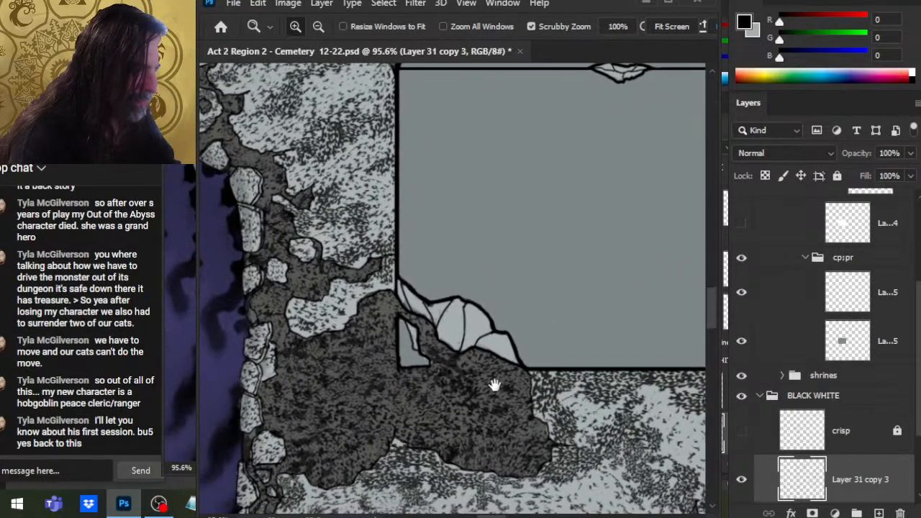
drag(452, 294, 464, 295)
key(e)
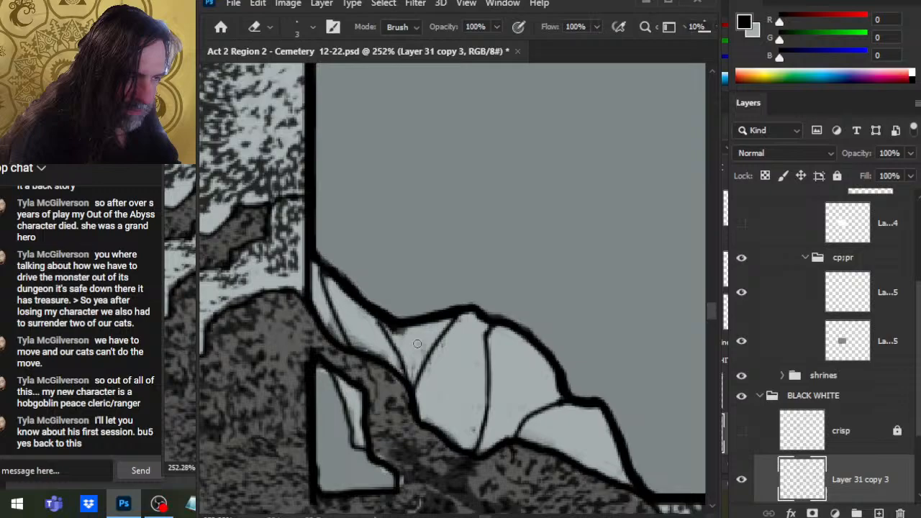
click(760, 396)
Step: Review the crypt roof against the whole cemetery map and save the document
key(z)
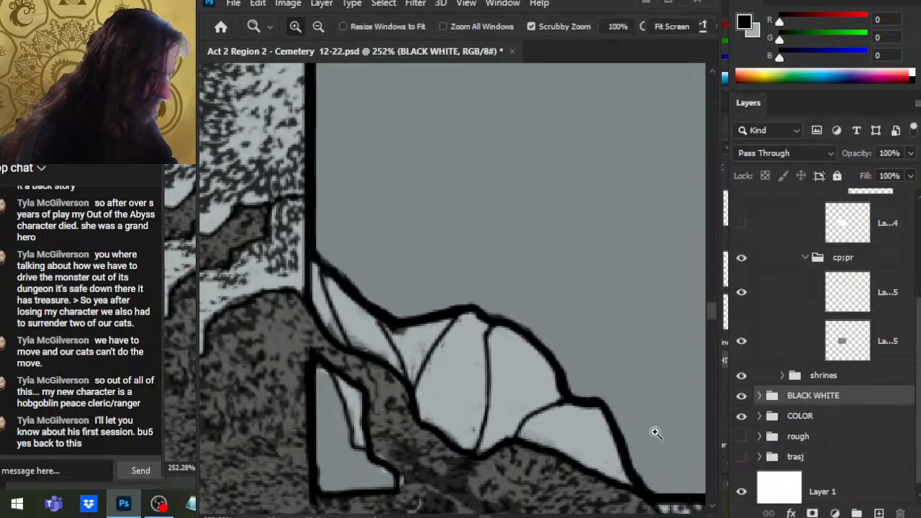
drag(655, 433, 567, 400)
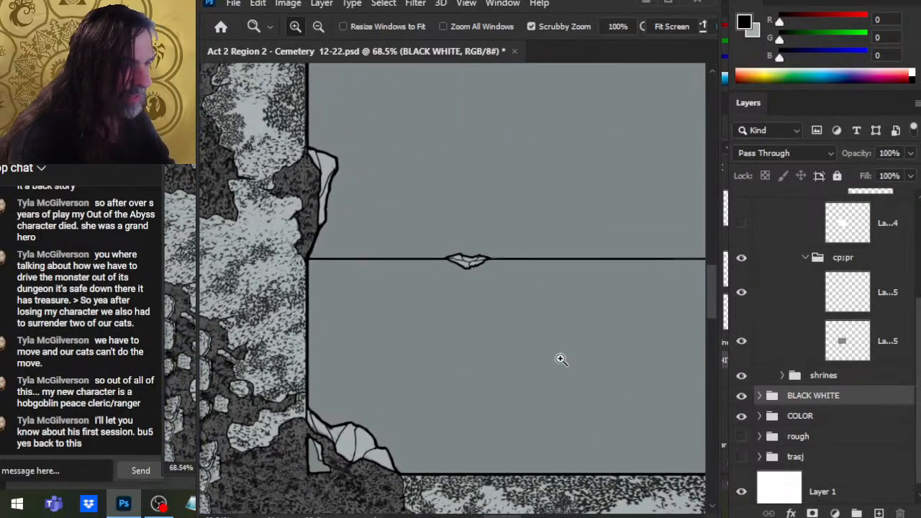
scroll(562, 359, down, 5)
scroll(558, 381, up, 3)
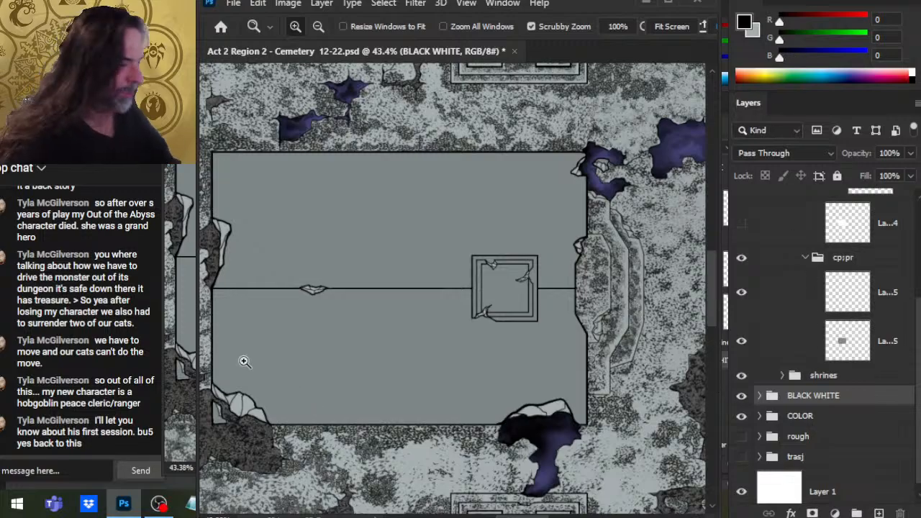
scroll(585, 338, down, 5)
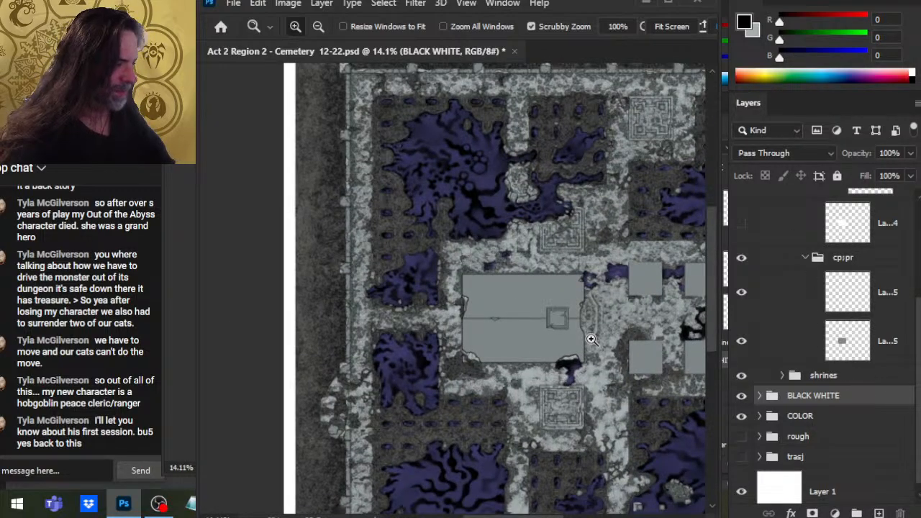
scroll(582, 357, up, 5)
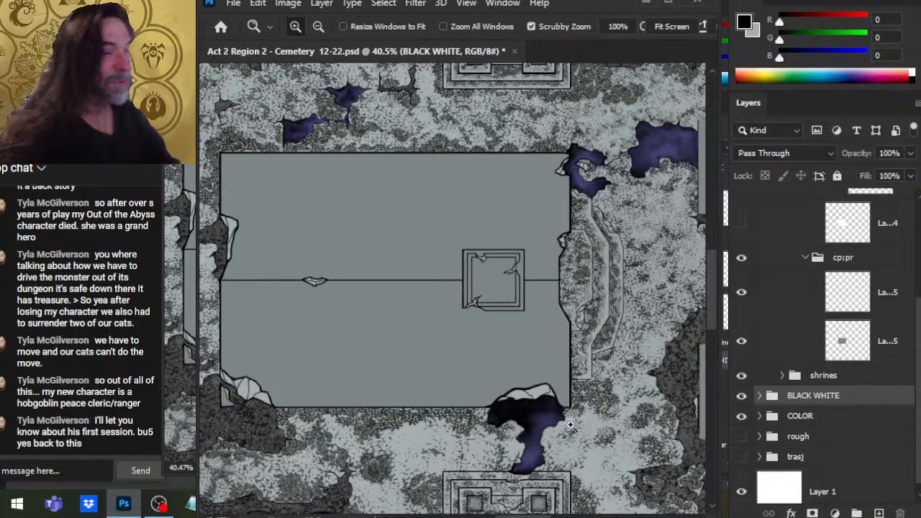
scroll(648, 266, down, 5)
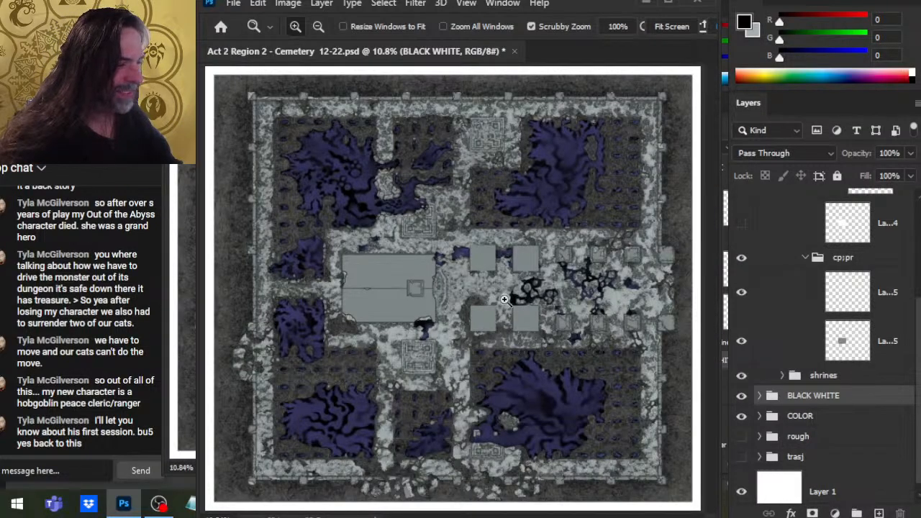
scroll(540, 310, up, 2)
scroll(548, 310, down, 2)
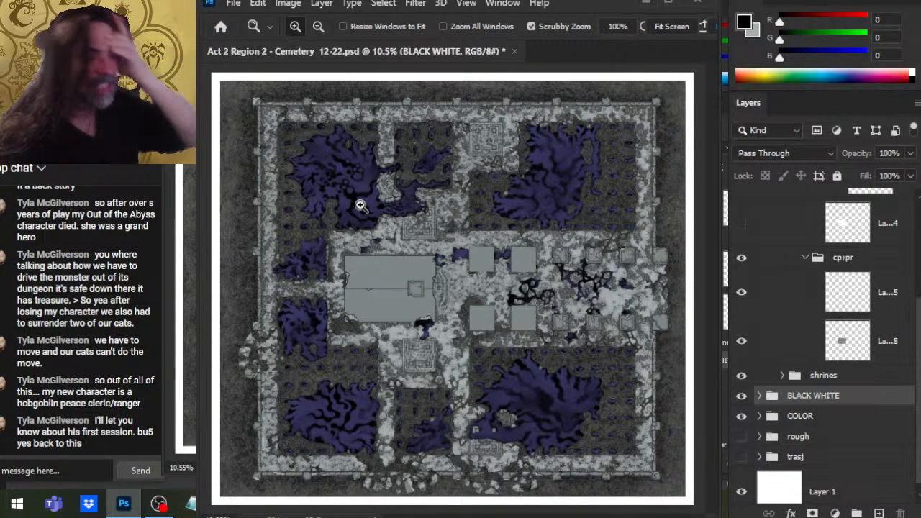
key(ctrl+s)
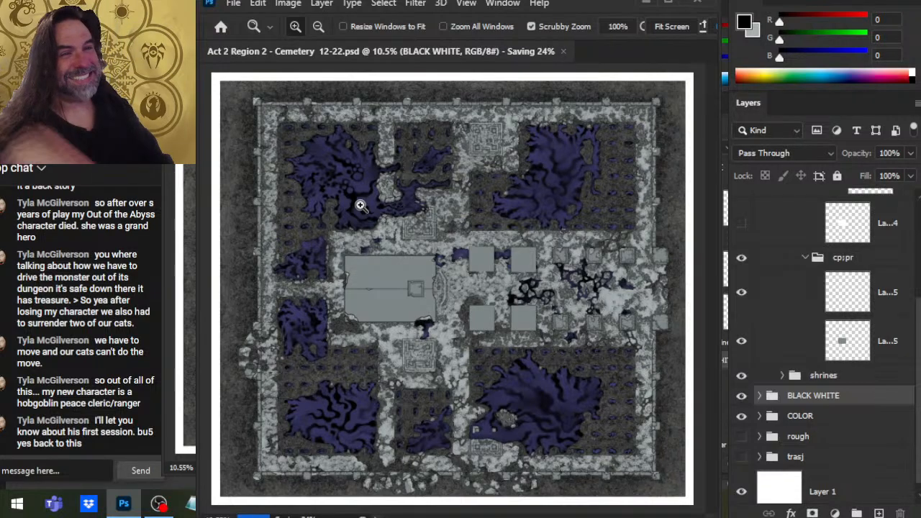